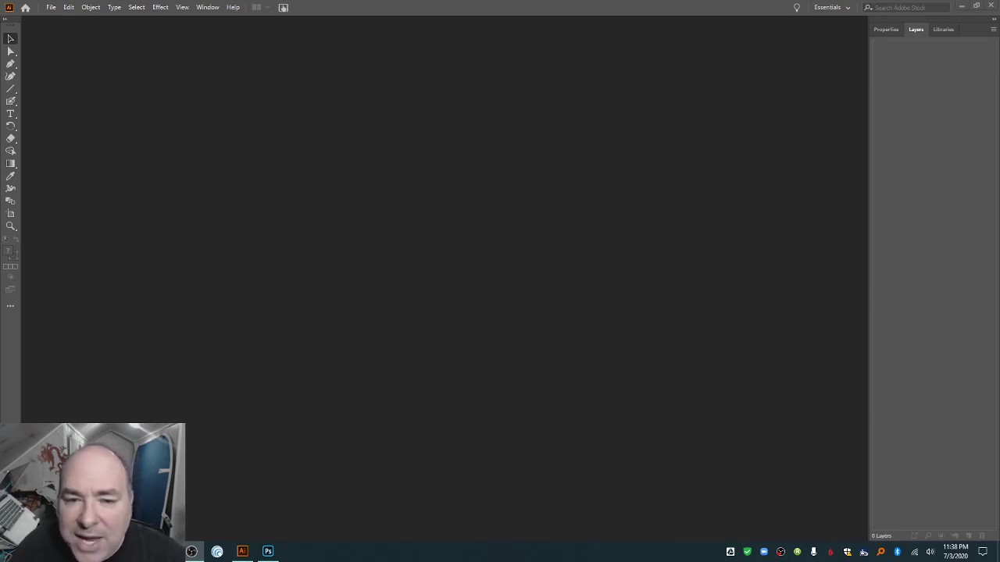
Switch Illustrator to Essentials Classic and close the floating Layers/Asset/Artboards panel group.
click(205, 7)
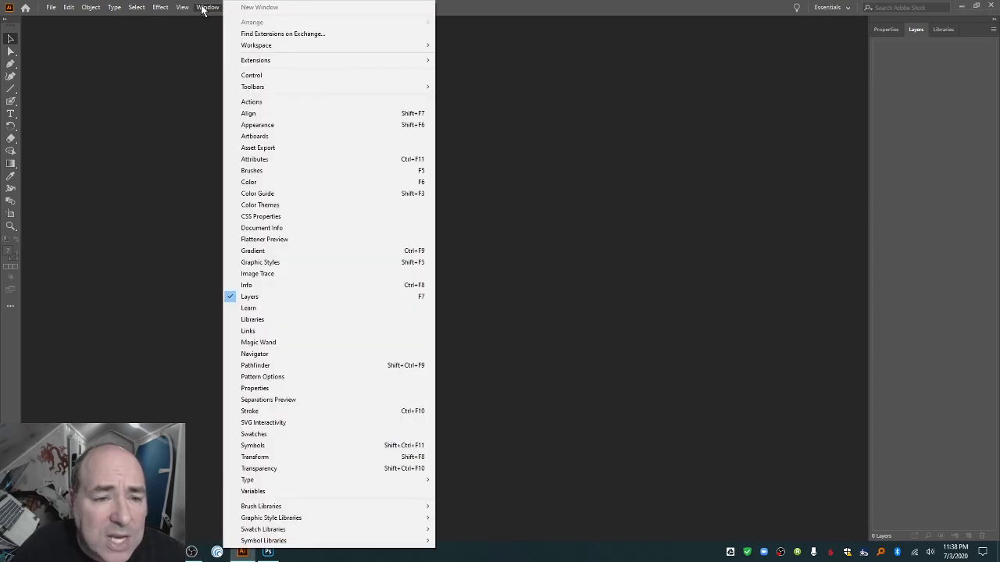
mouse_move(270, 47)
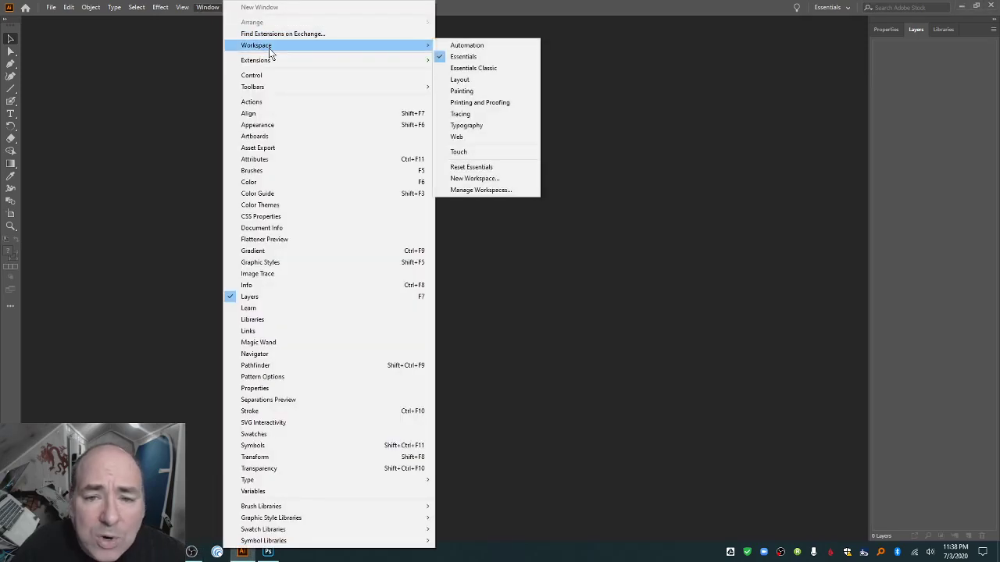
click(473, 69)
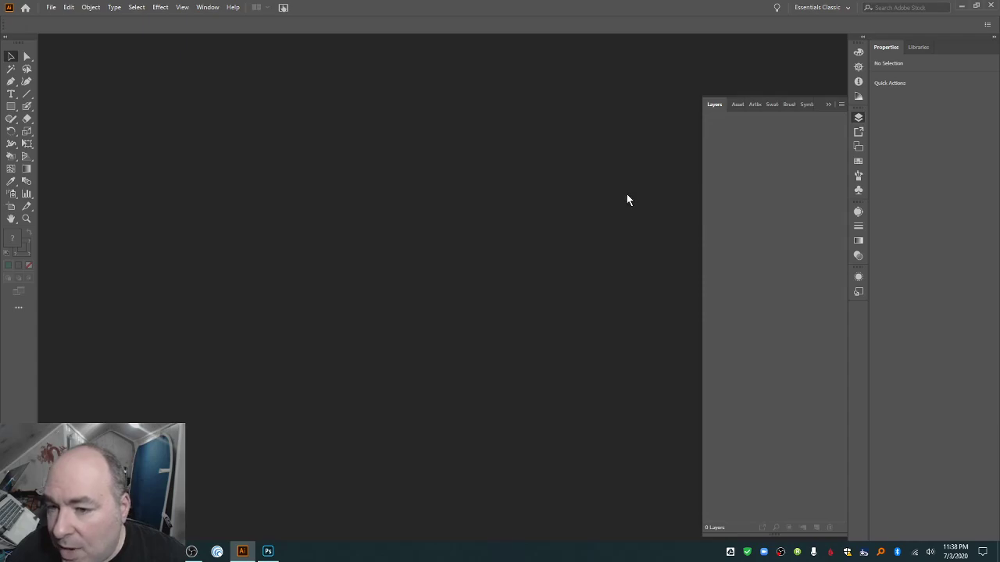
click(826, 102)
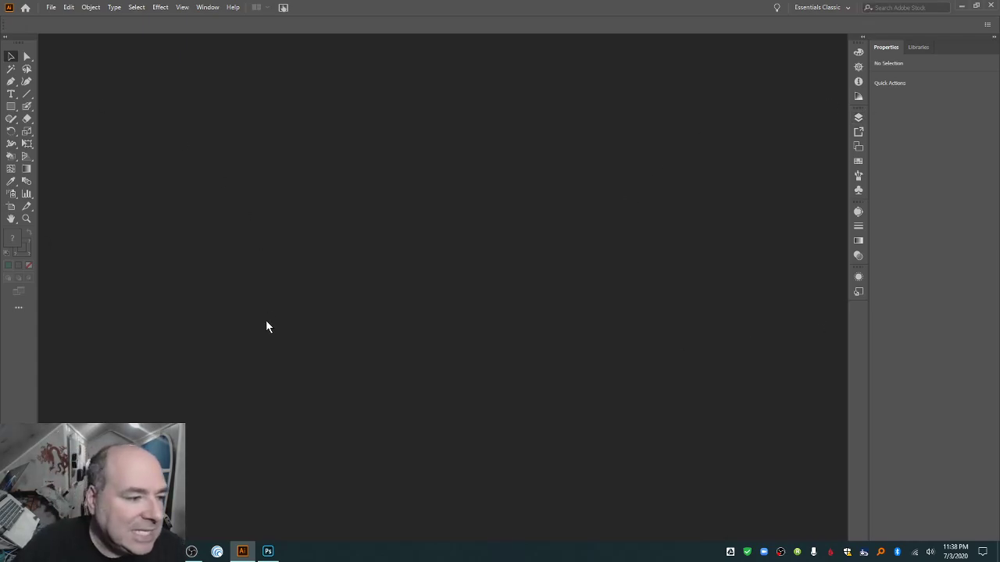
Create a new document with width 22 in and height 22 in.
click(51, 8)
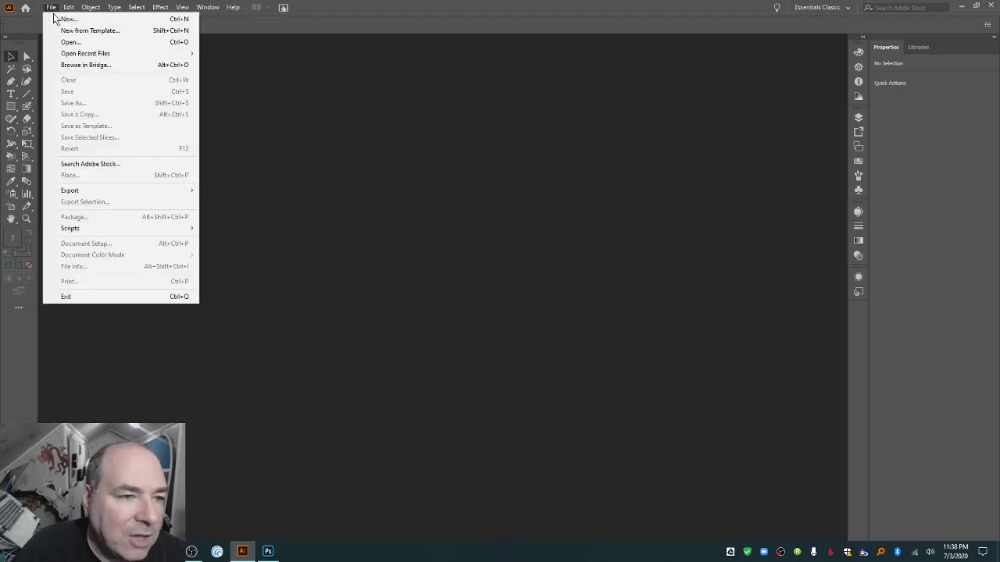
click(56, 19)
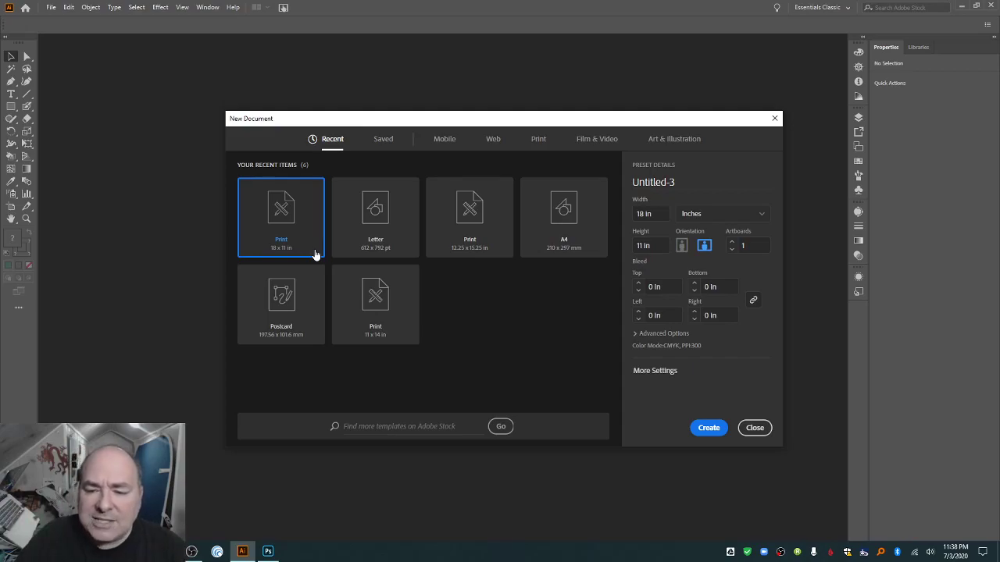
click(659, 212)
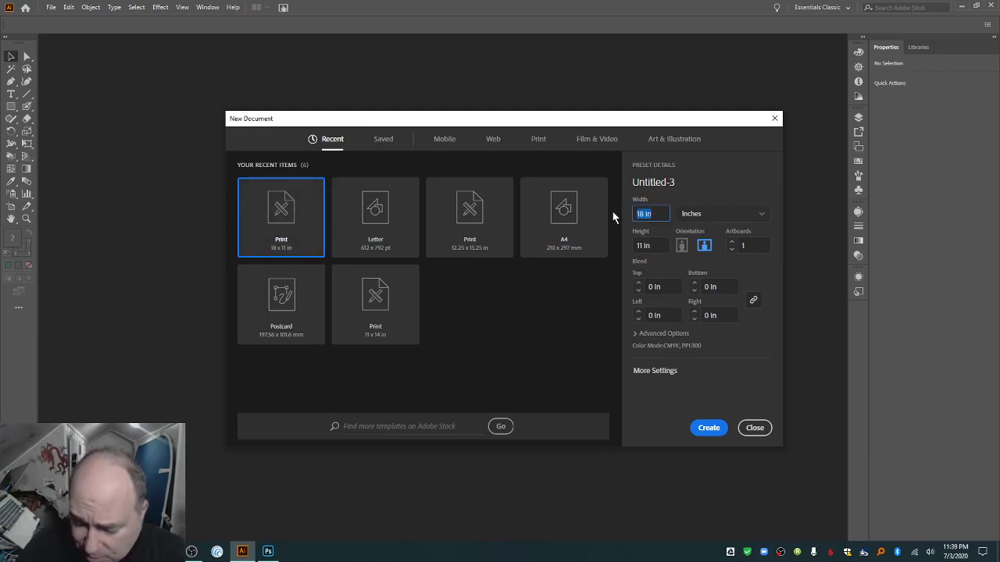
text(22)
key(Tab)
text(22)
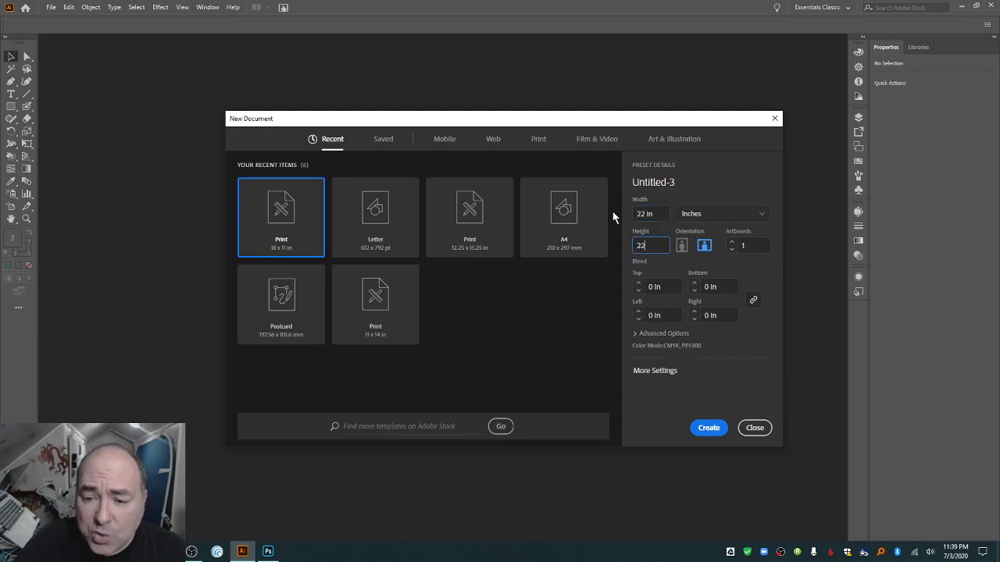
click(709, 434)
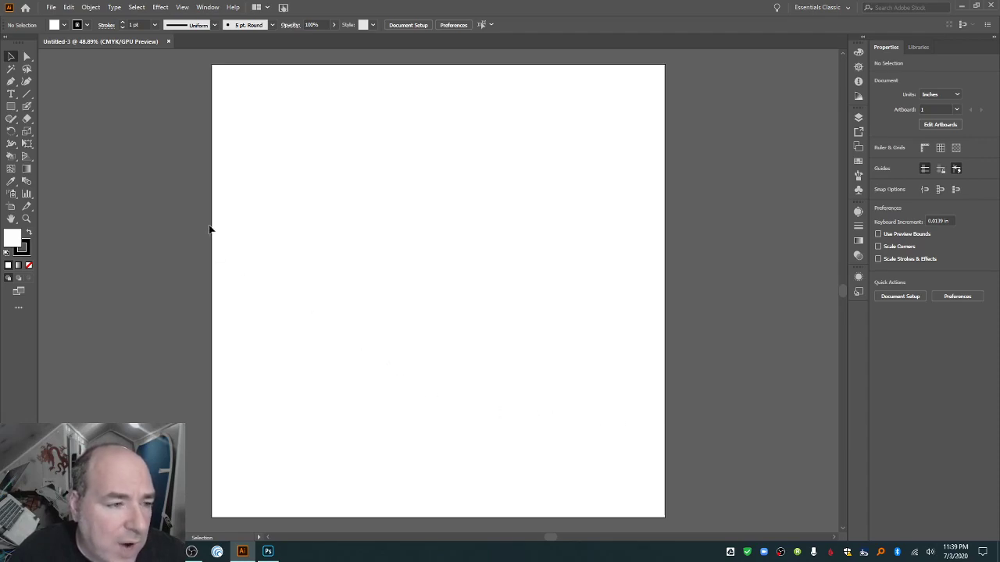
Pick the Ellipse tool, then draw and delete a trial ellipse.
click(13, 109)
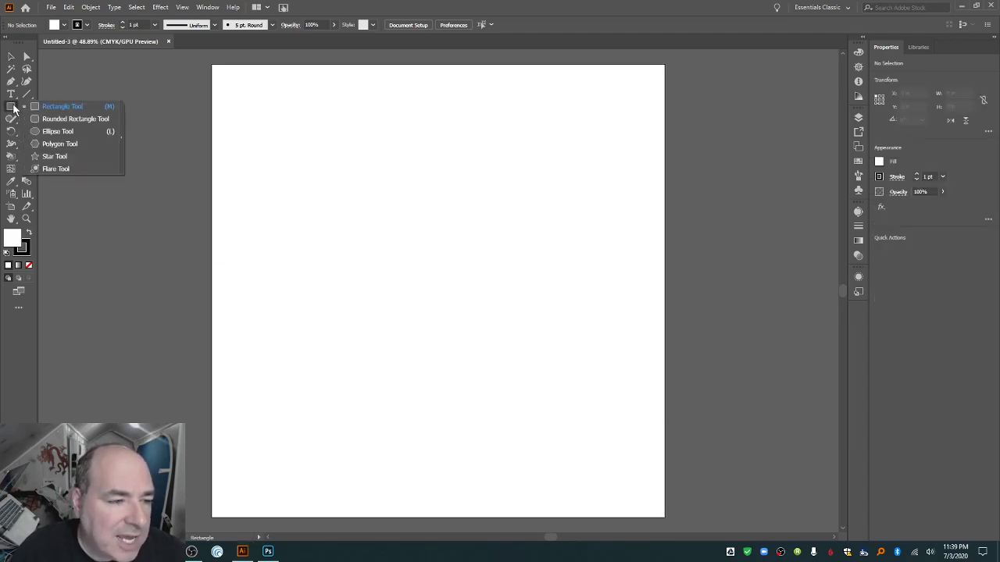
click(58, 131)
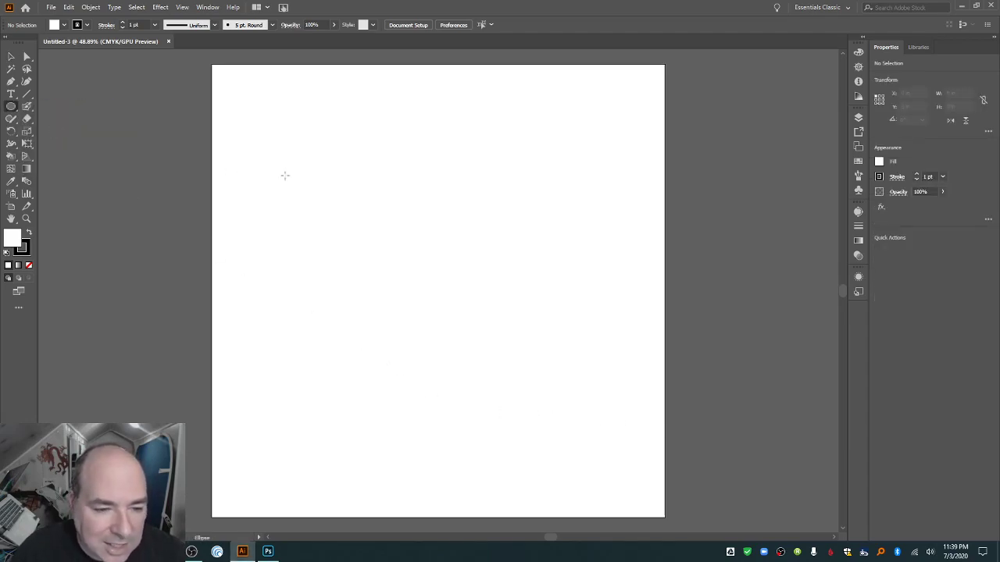
drag(296, 153, 512, 240)
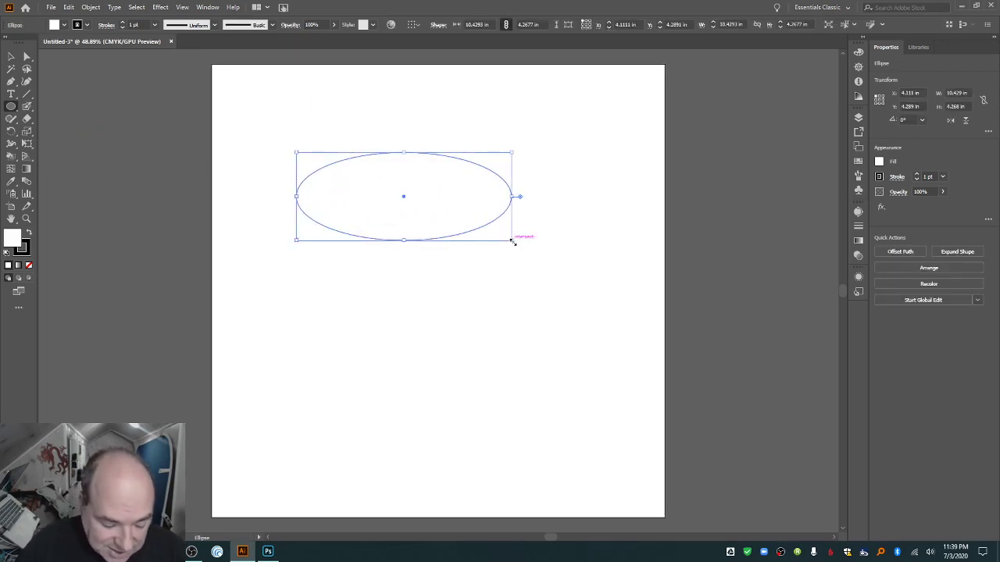
key(Delete)
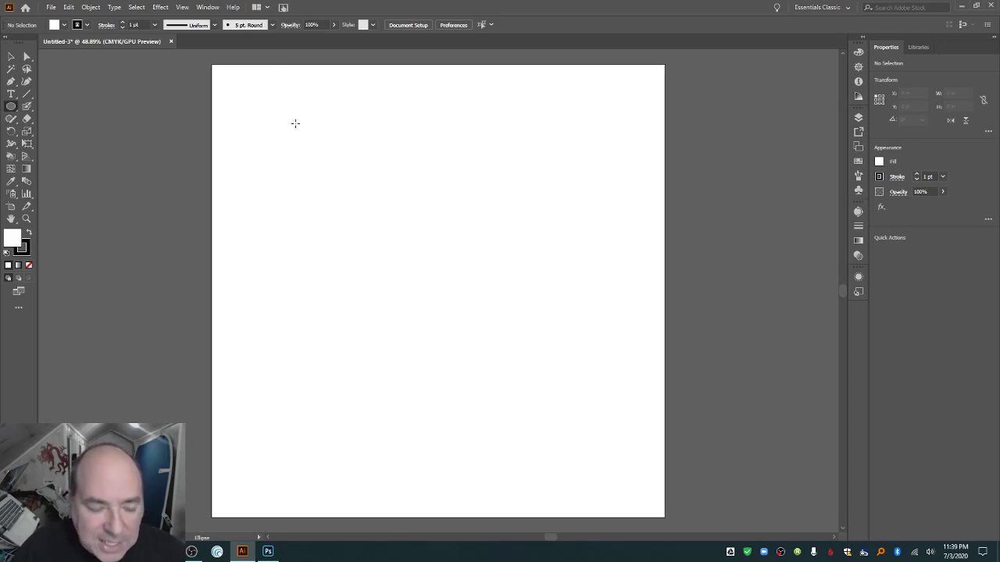
Draw a circle, size it to 20 in by 20 in, and centre it on the artboard.
drag(295, 123, 492, 349)
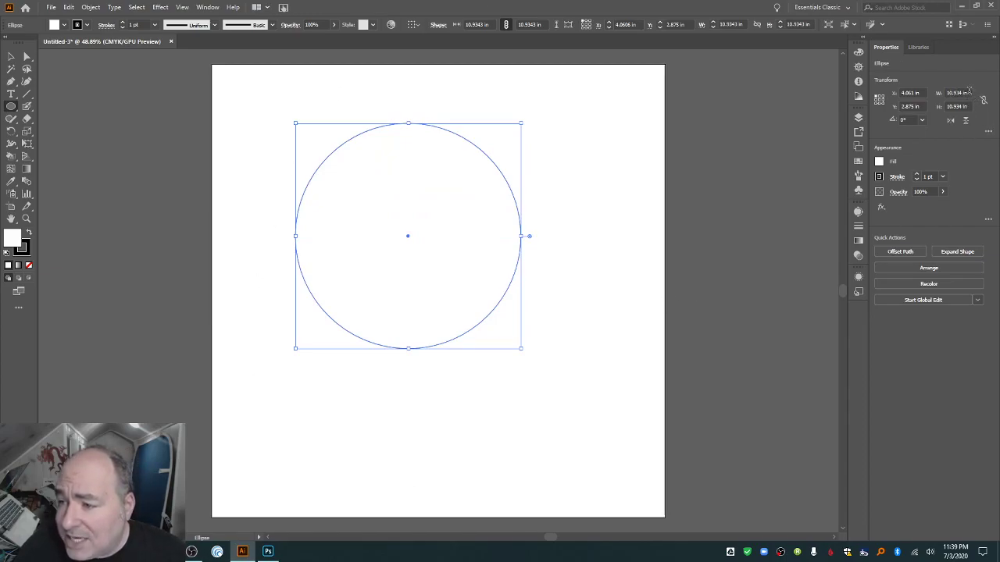
click(957, 93)
text(20)
key(Tab)
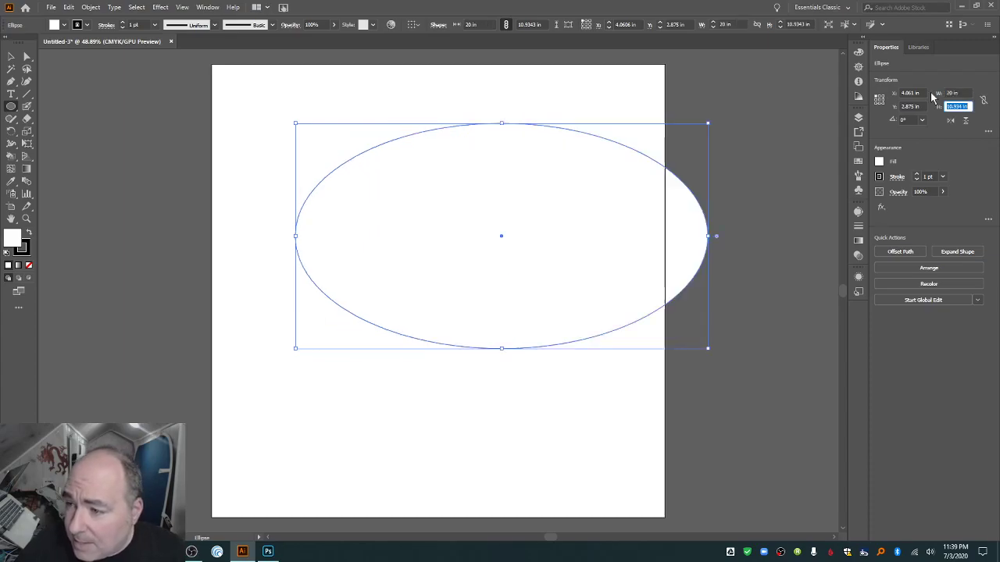
text(20)
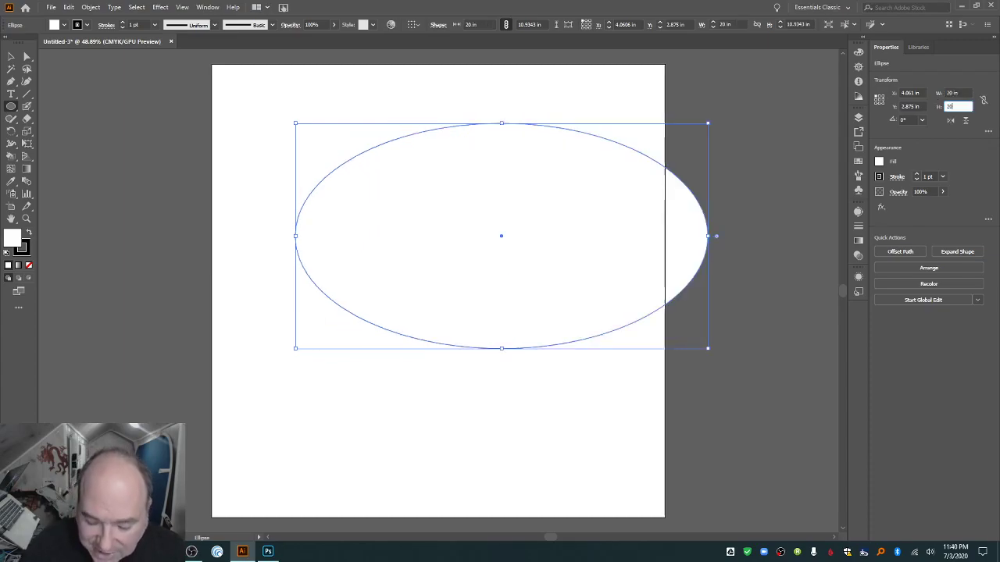
text(in)
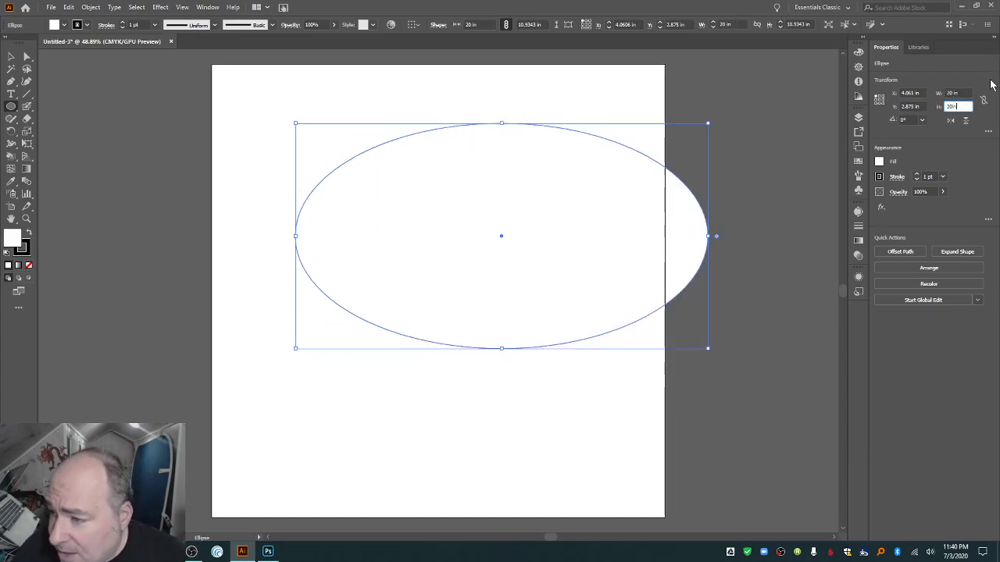
key(Return)
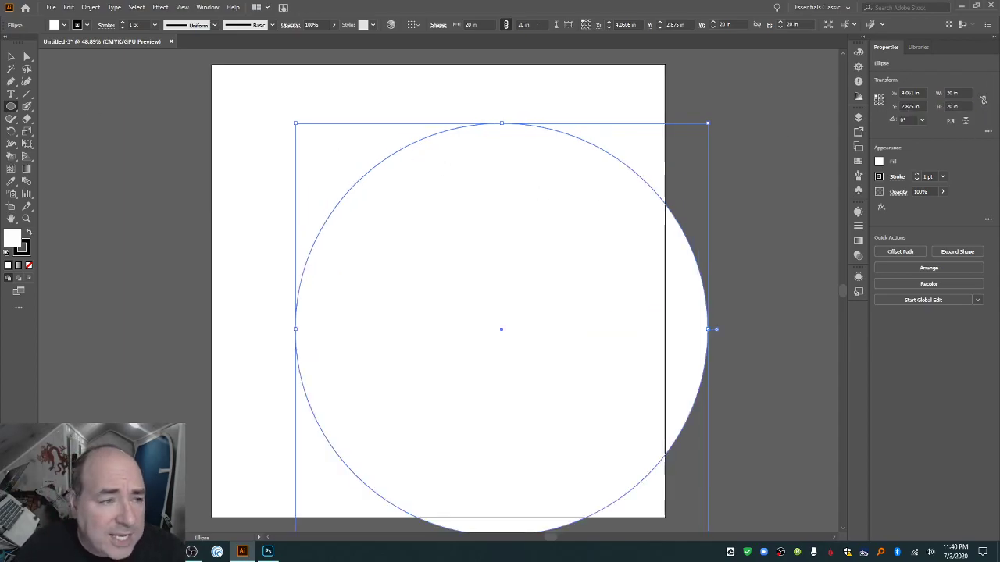
click(11, 57)
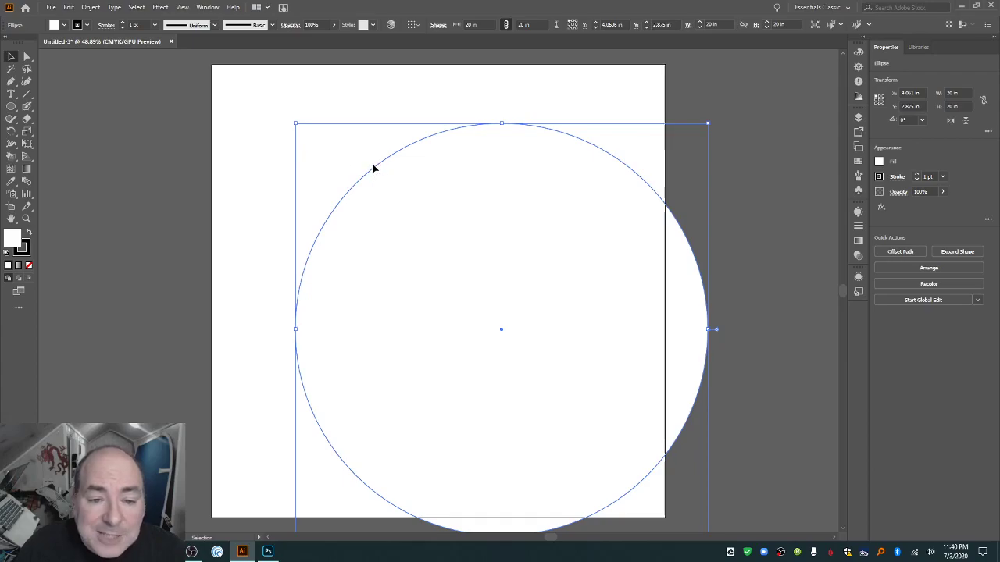
drag(375, 175, 313, 139)
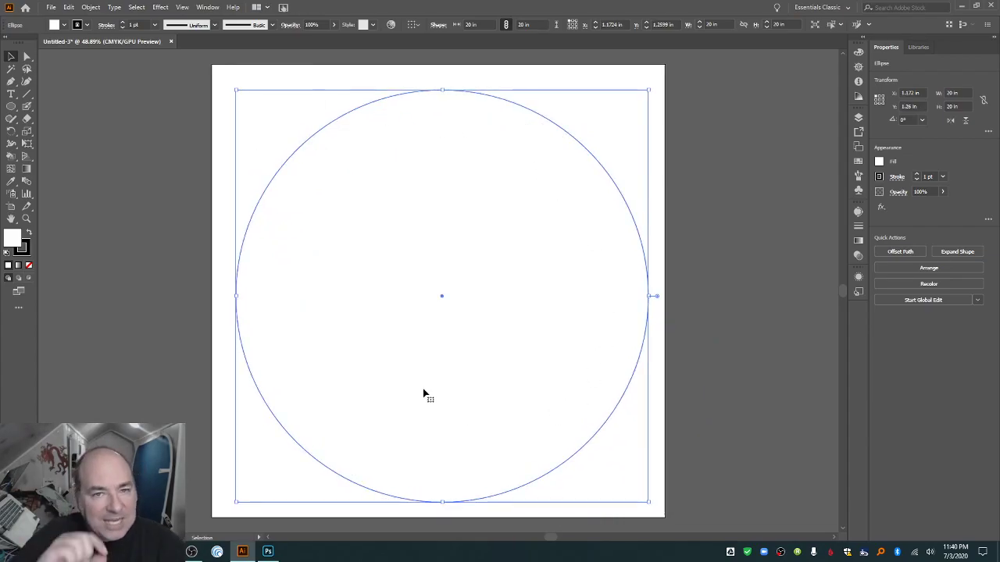
Fill the circle tan, rename its layer 'Base 20" Circle', and lock that layer.
click(66, 25)
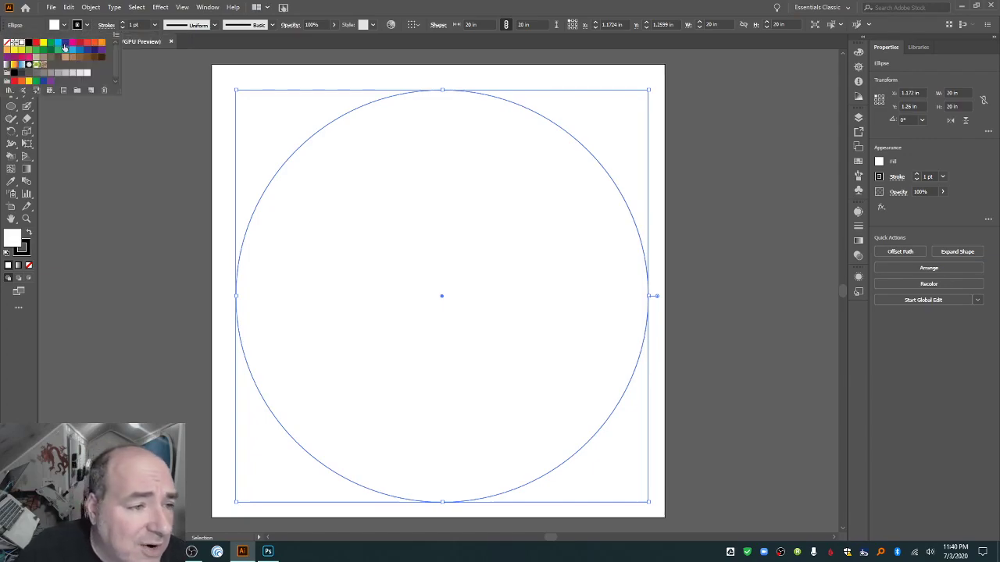
click(36, 58)
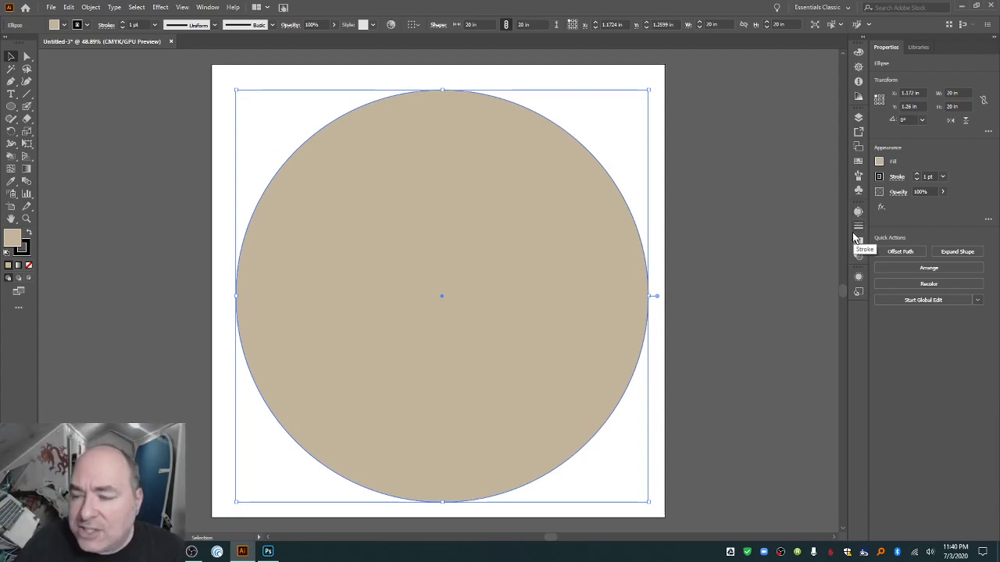
click(859, 117)
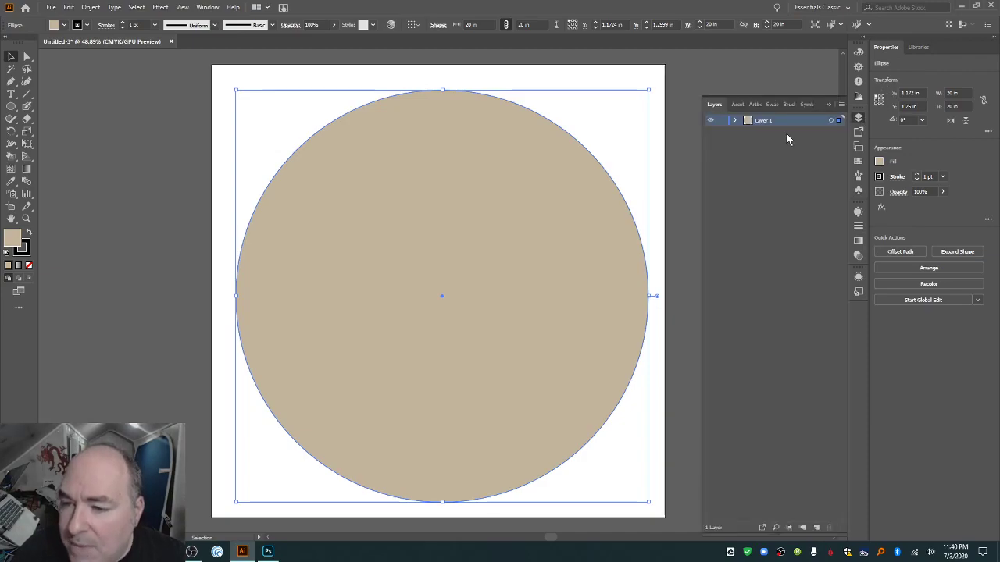
double_click(765, 121)
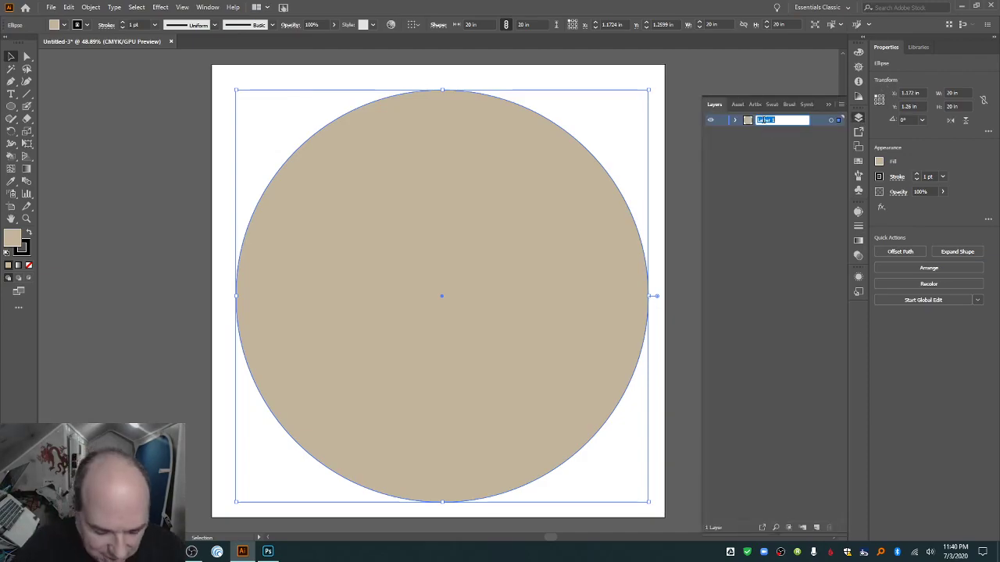
text(Base 20)
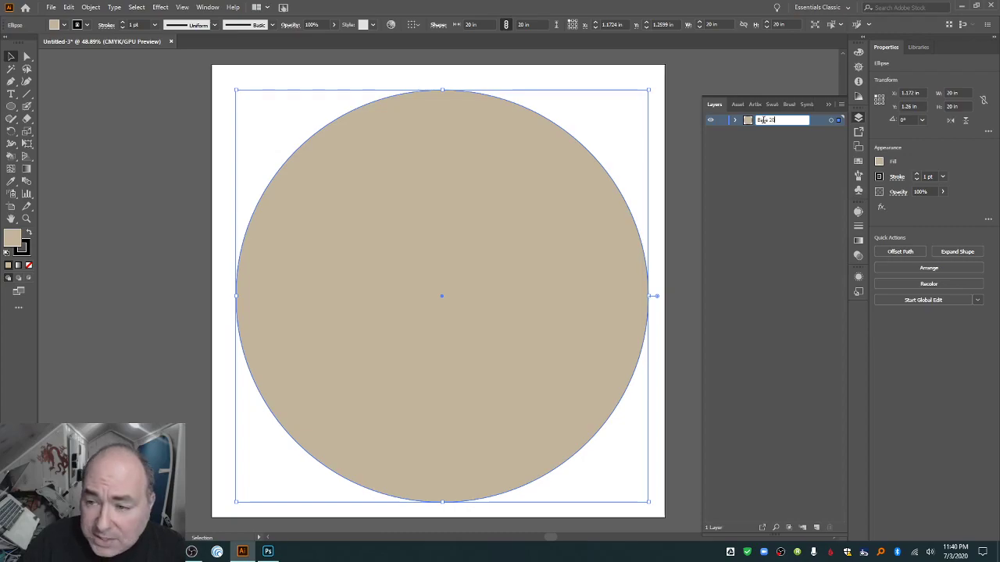
key(Return)
double_click(765, 123)
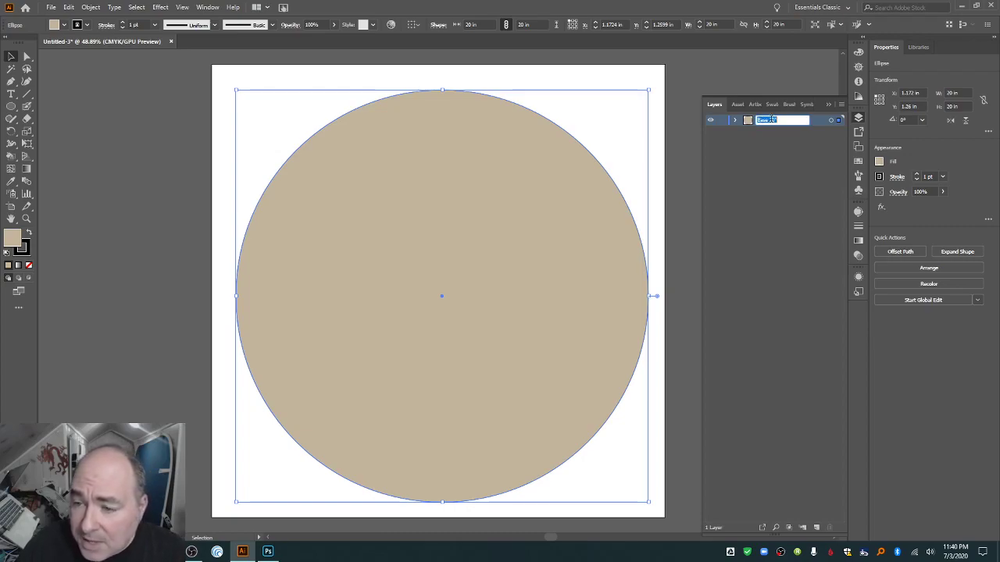
click(780, 120)
text(C)
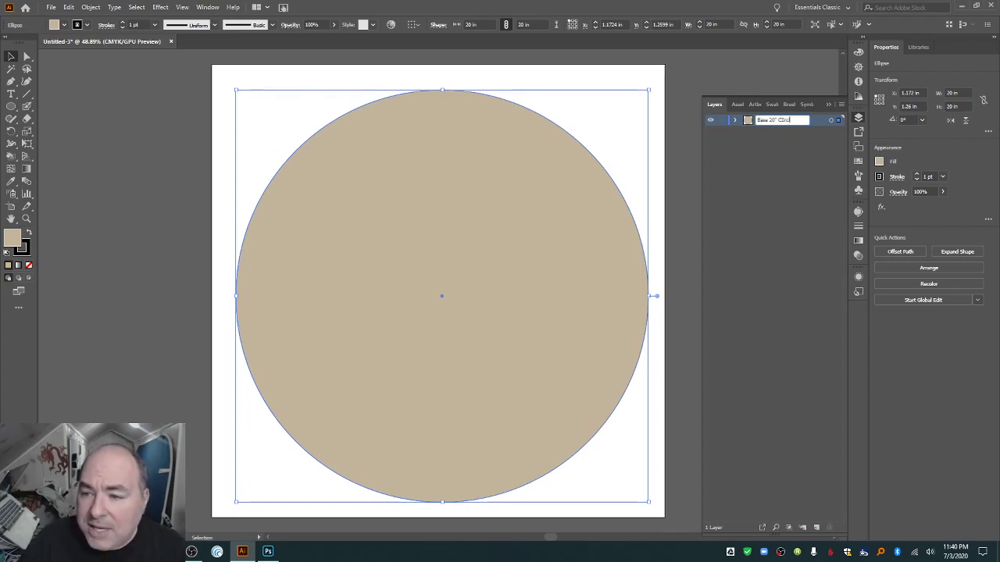
text(ircle)
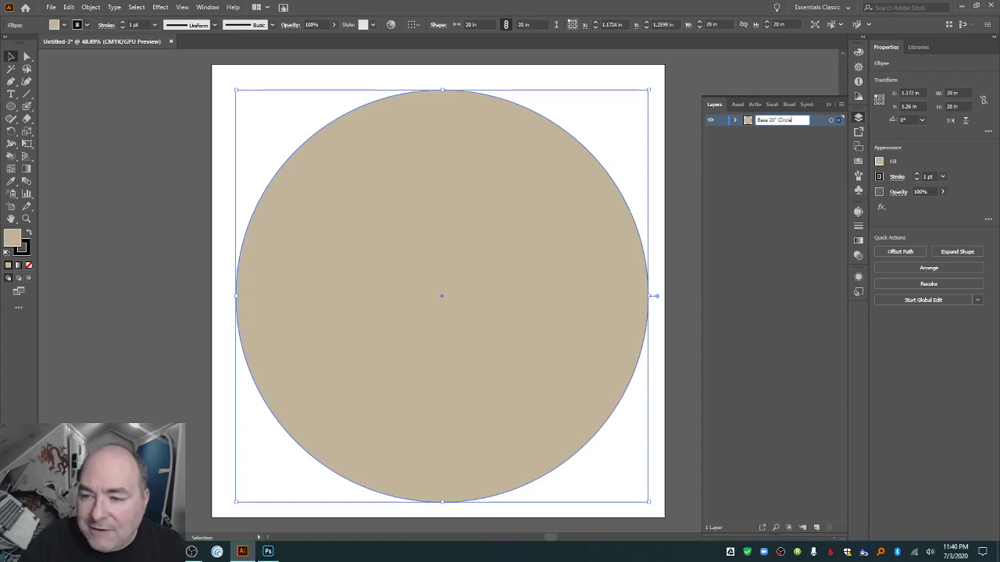
key(Return)
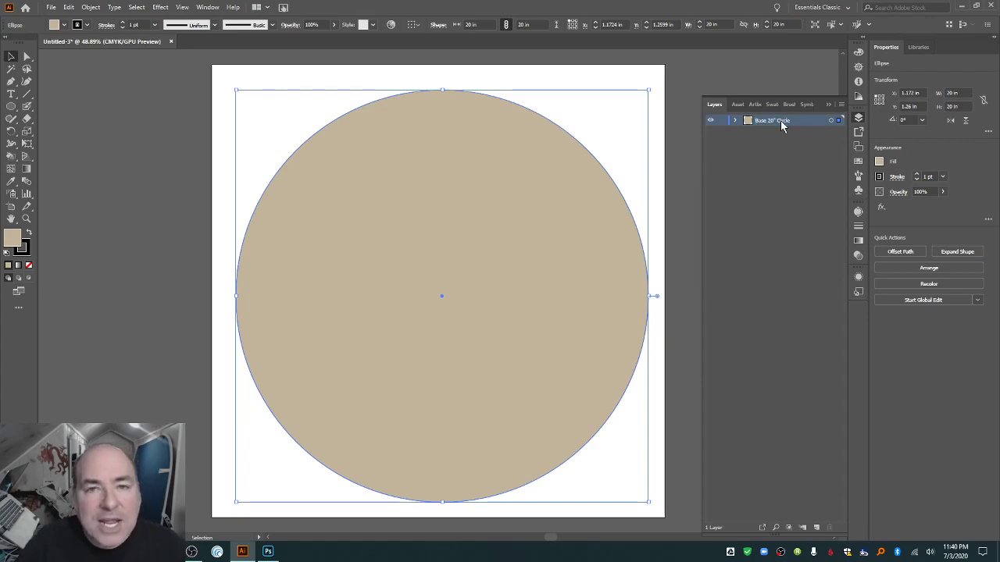
click(722, 122)
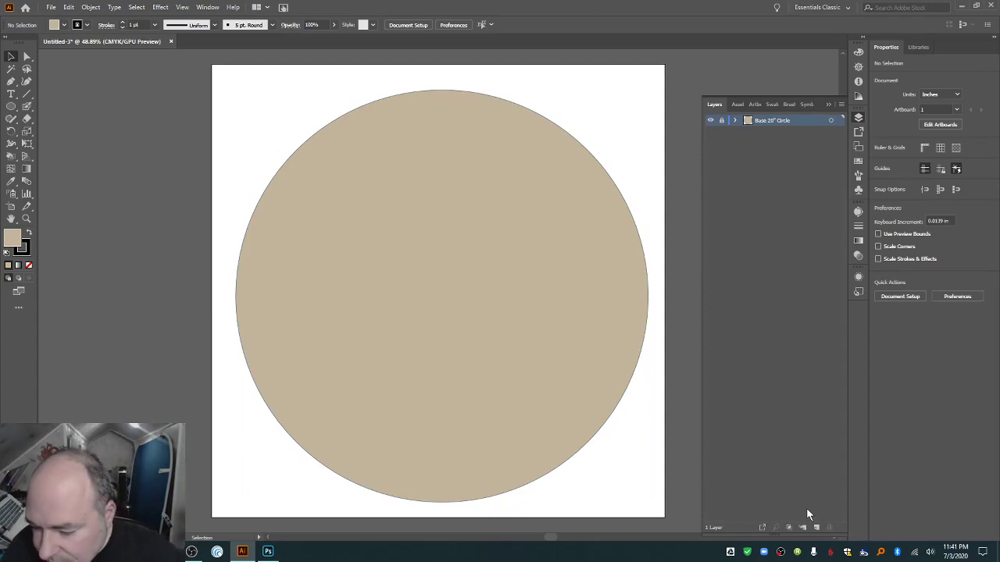
Add an empty Layer 2 on top of the locked Base 20" Circle layer.
click(816, 529)
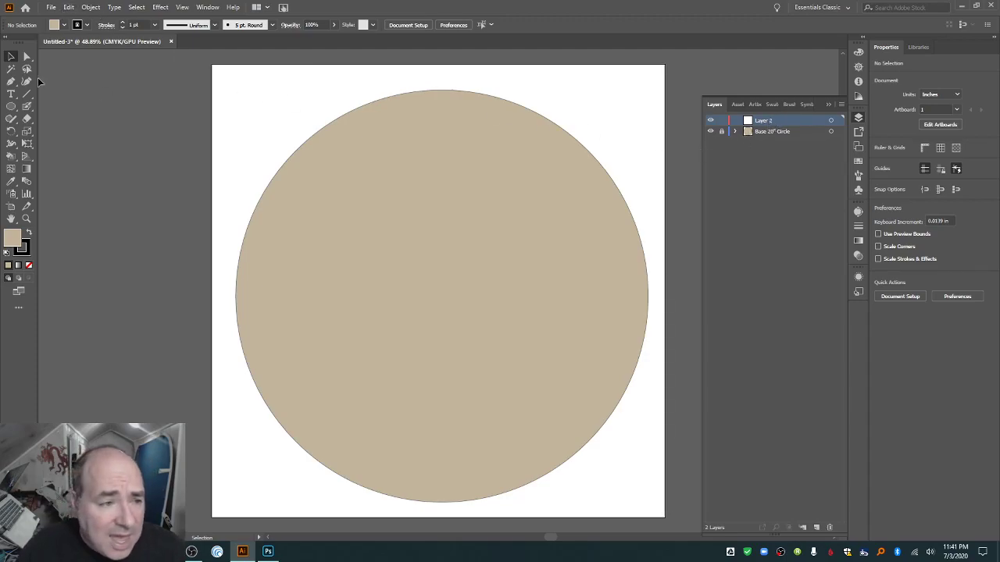
Type the word Arthur on the circle at 72 pt and nudge it slightly lower.
click(16, 96)
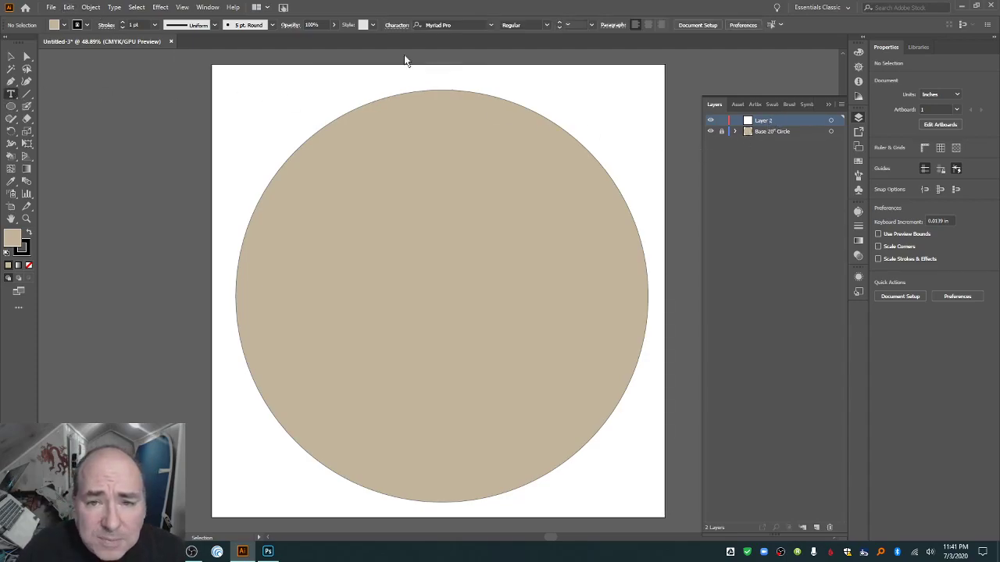
click(407, 148)
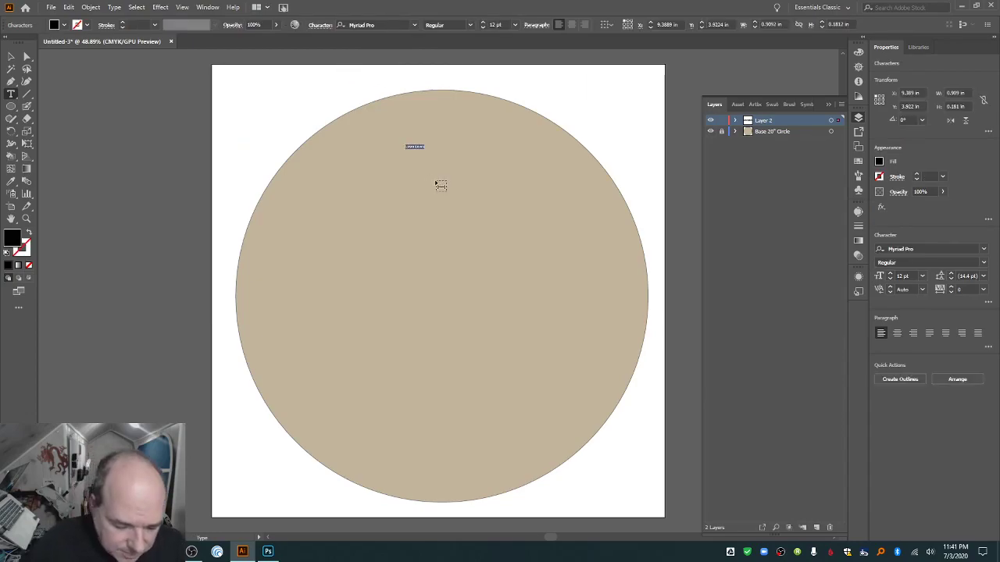
text(a)
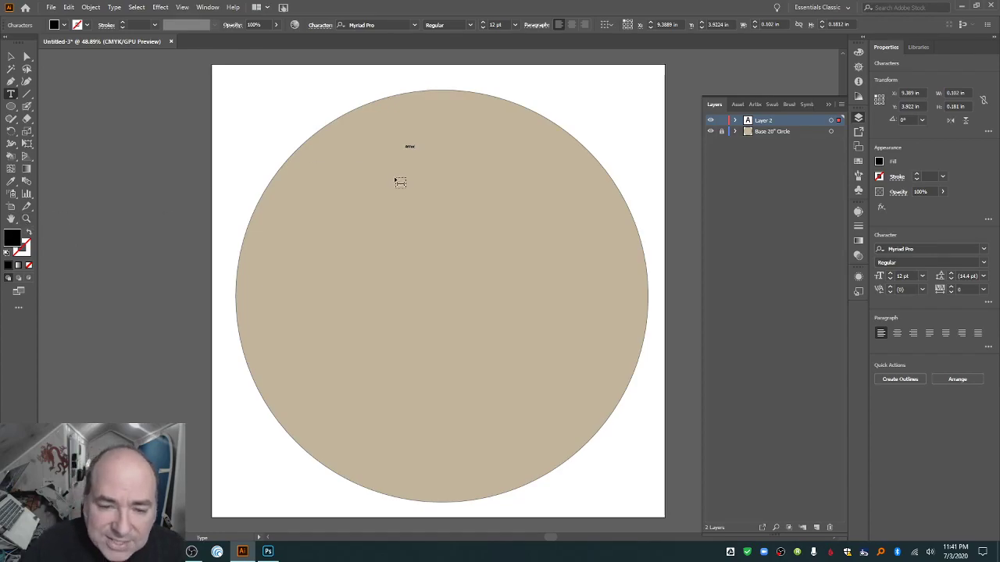
text(new)
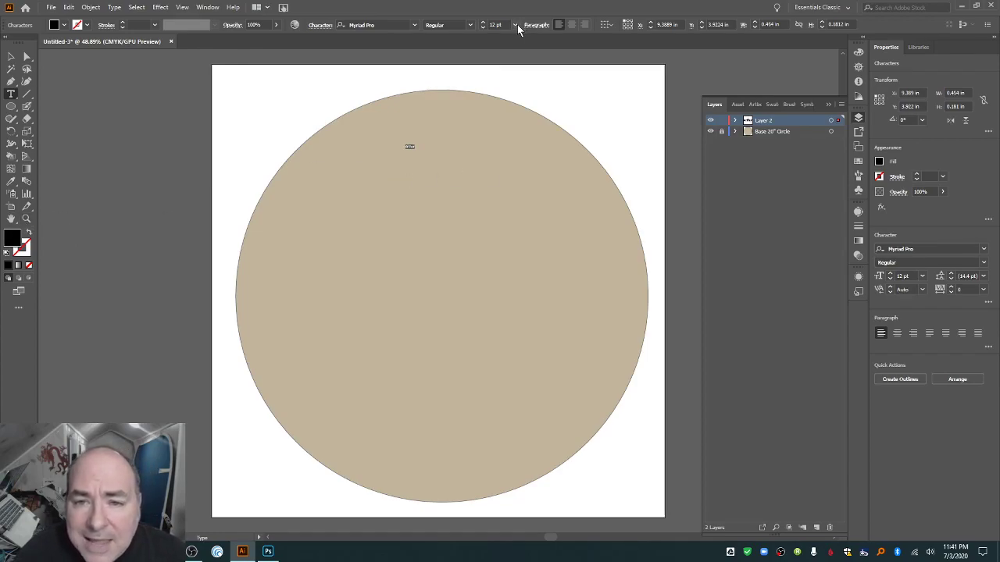
click(516, 24)
click(530, 210)
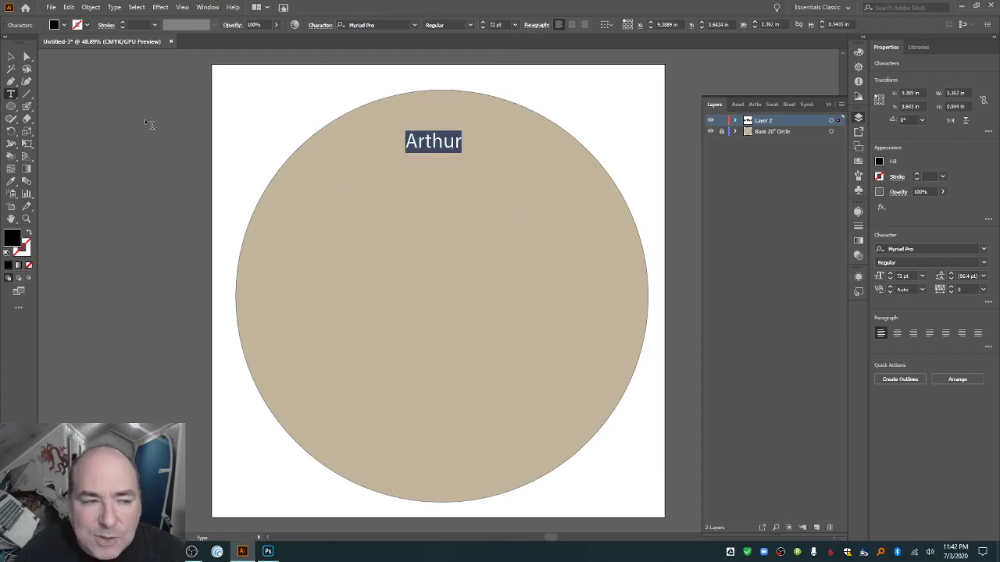
click(11, 56)
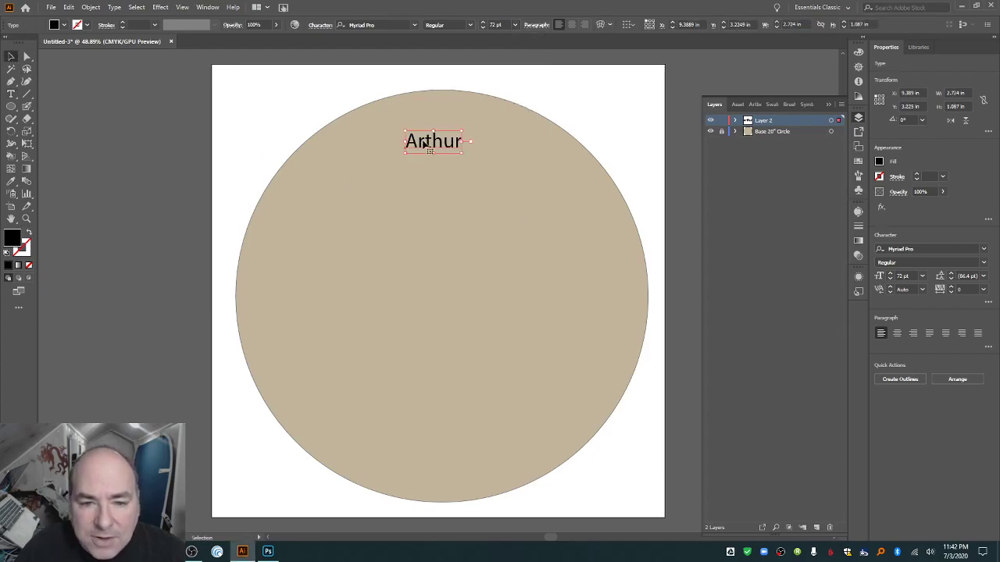
drag(424, 141, 416, 150)
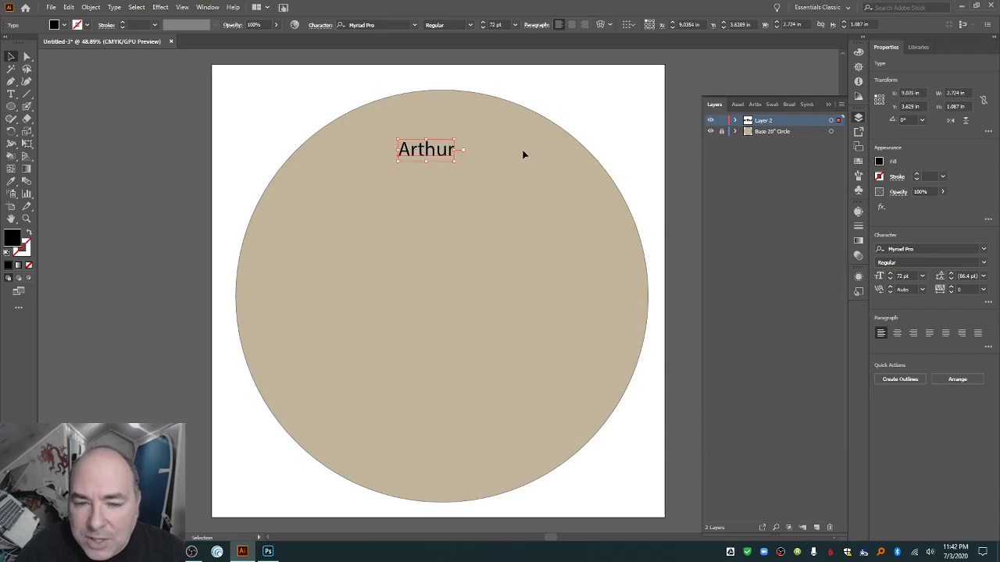
Rename Layer 2 to 'Arthur'.
double_click(765, 119)
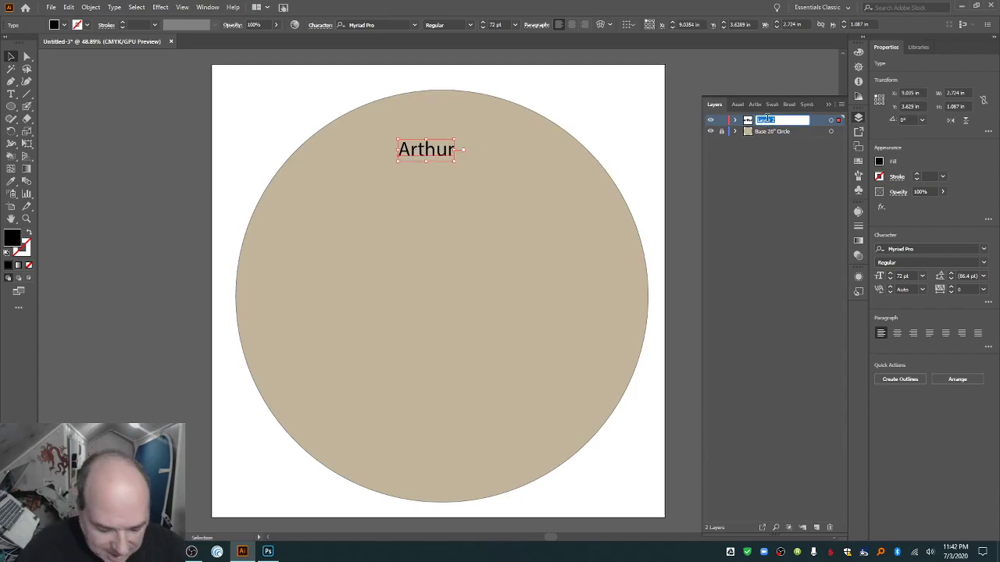
text(Arthur)
key(Return)
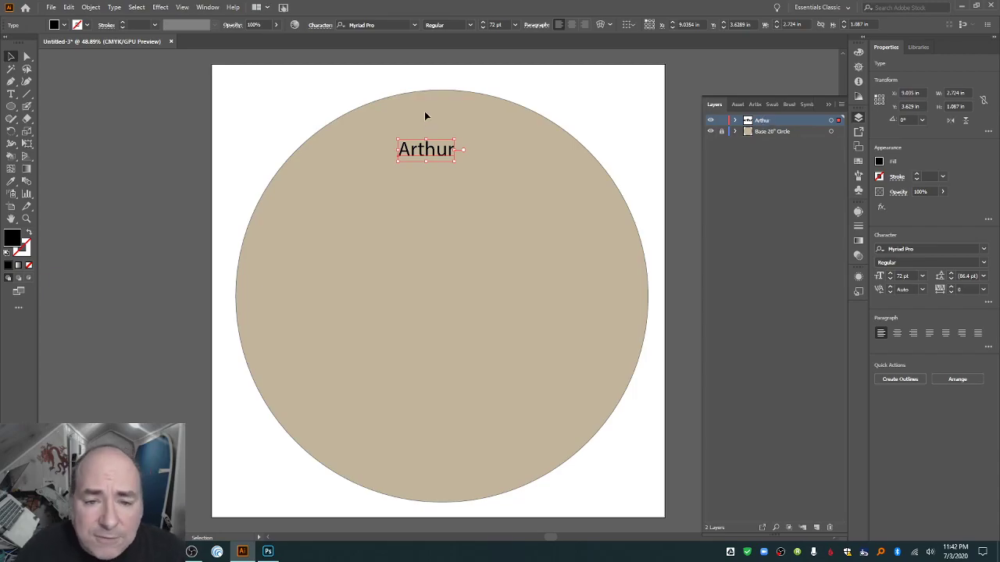
Set Arthur in Gothic Blackletter and scale it up to about 8.43 in wide.
click(414, 25)
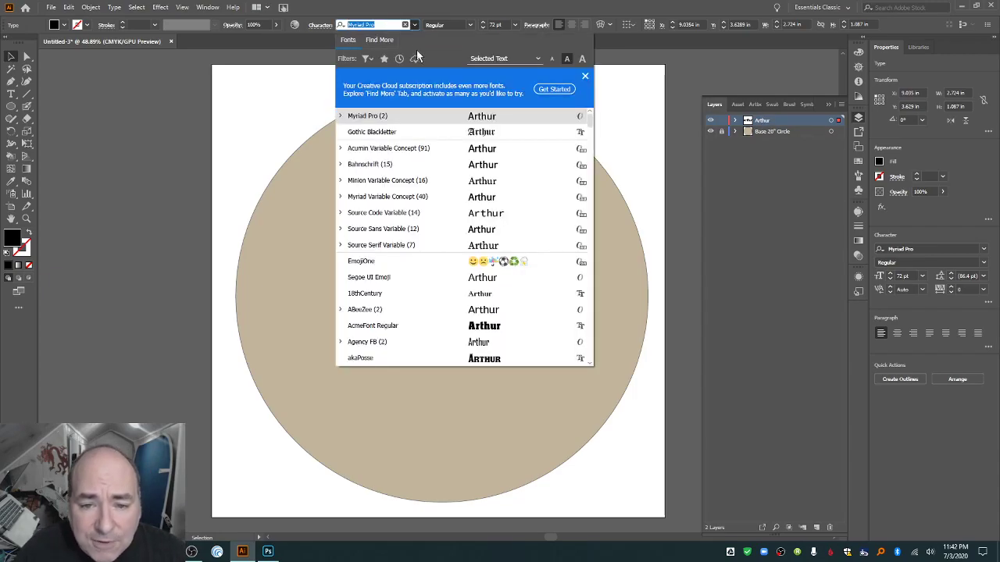
click(400, 132)
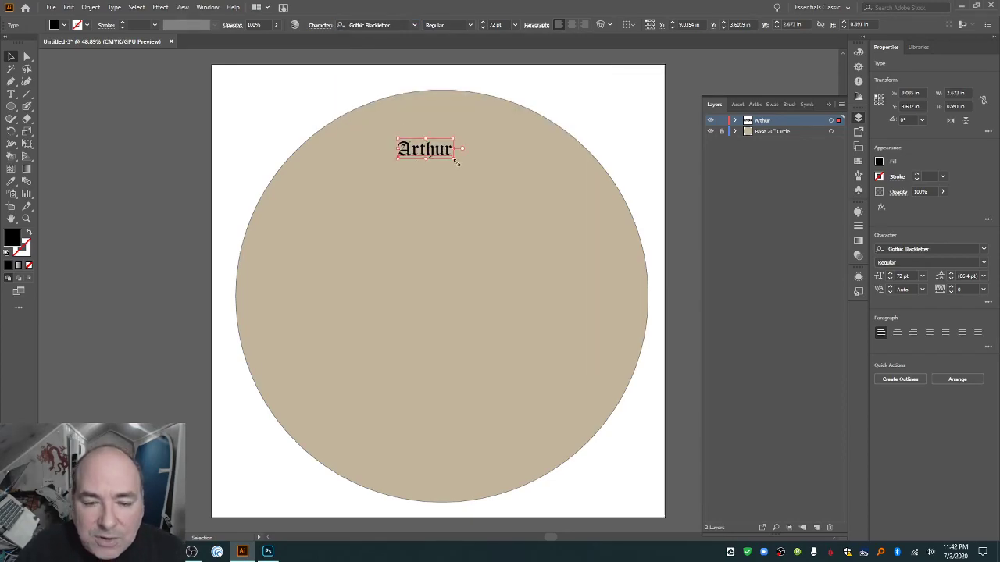
drag(457, 161, 424, 279)
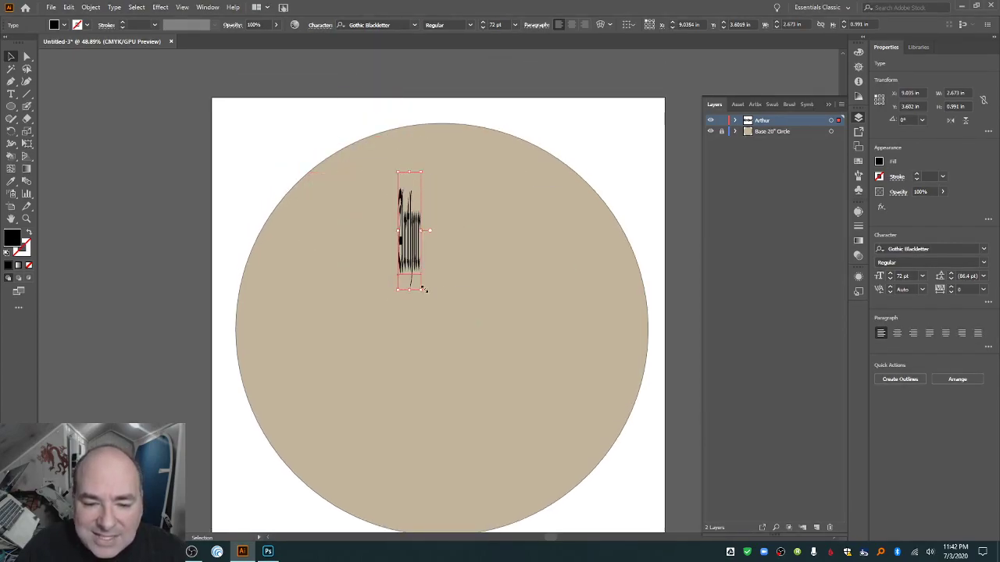
key(ctrl+z)
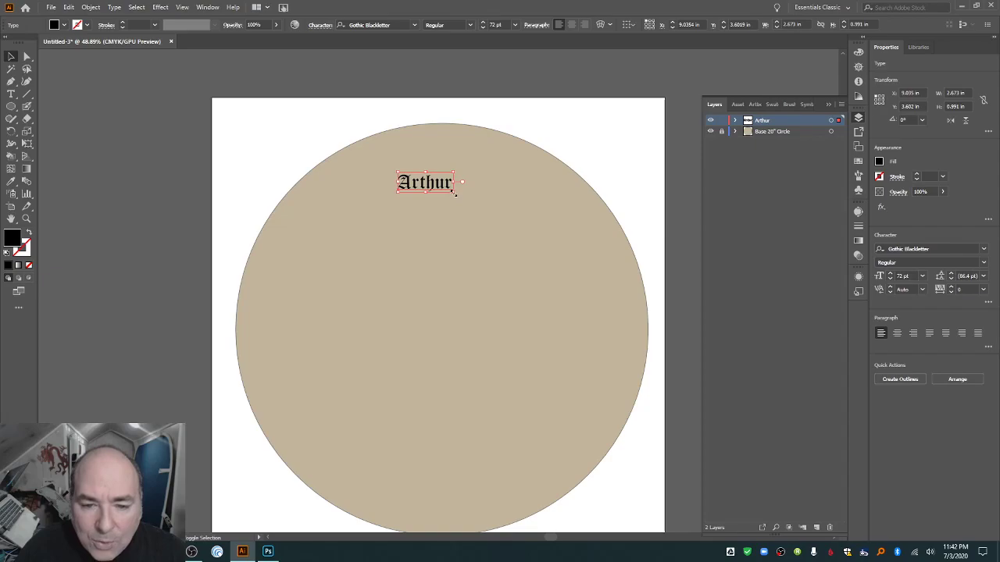
drag(453, 191, 570, 265)
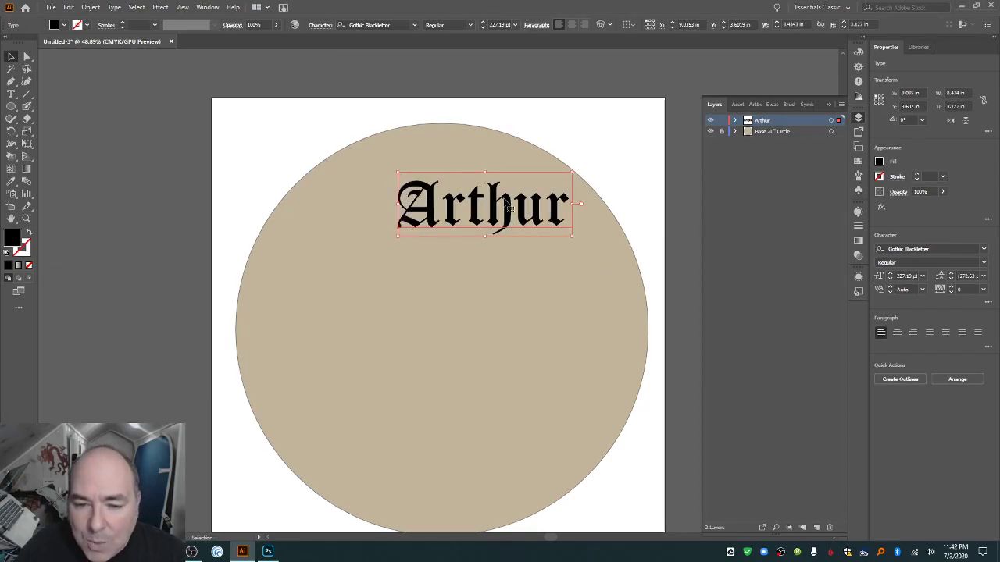
drag(509, 207, 460, 201)
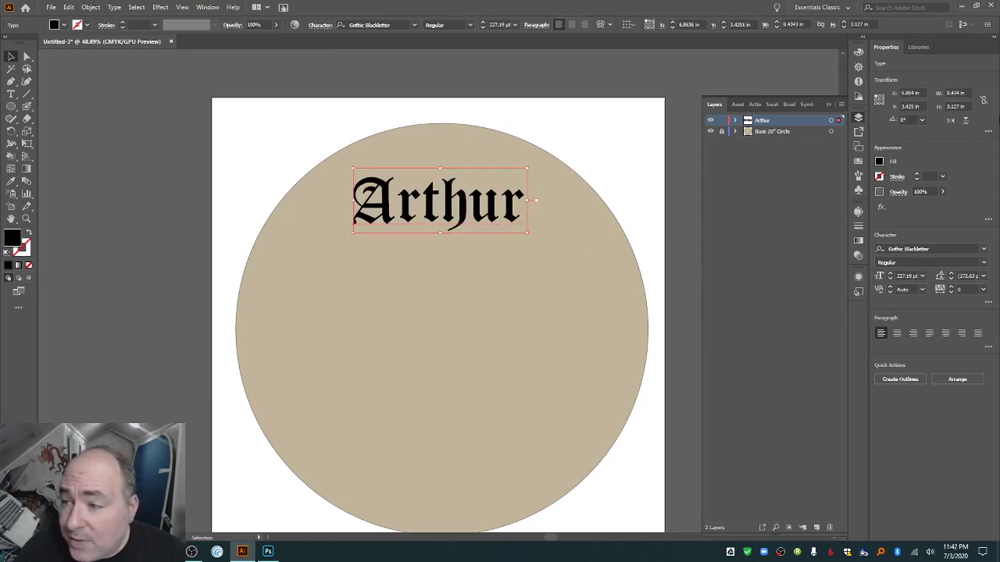
With proportions linked, set Arthur's width to 8.25 in and centre it on the circle.
click(984, 101)
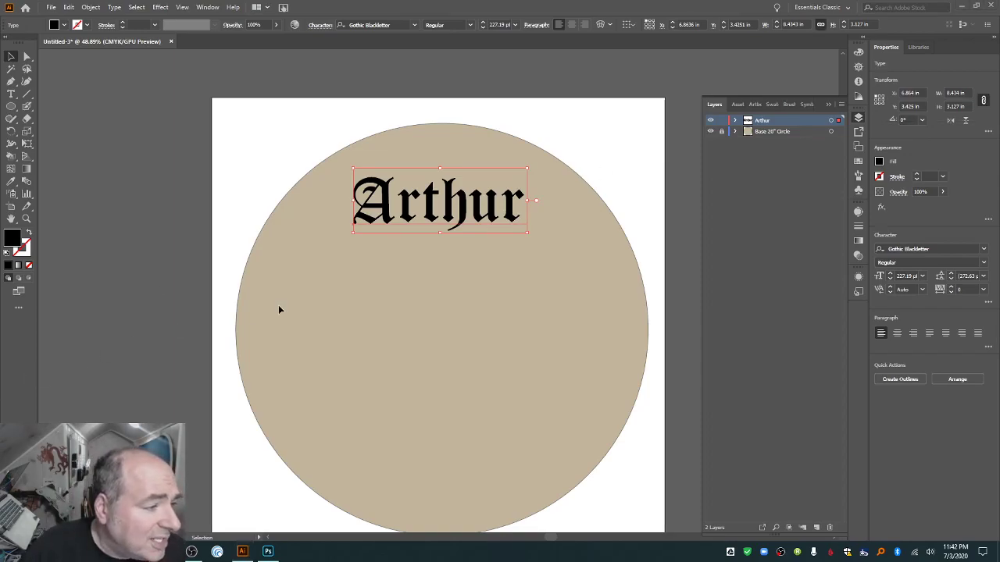
click(967, 93)
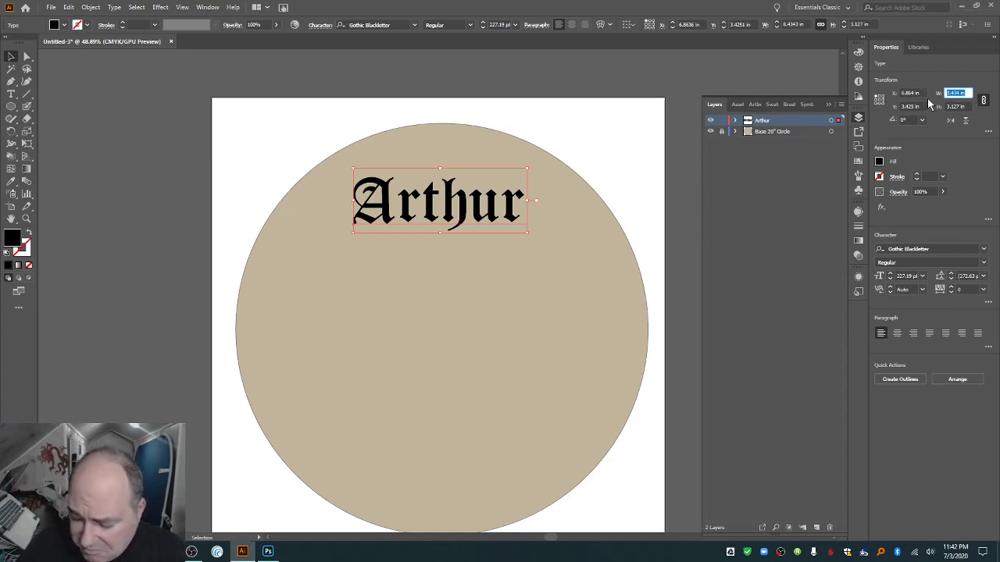
text(8.25)
key(Return)
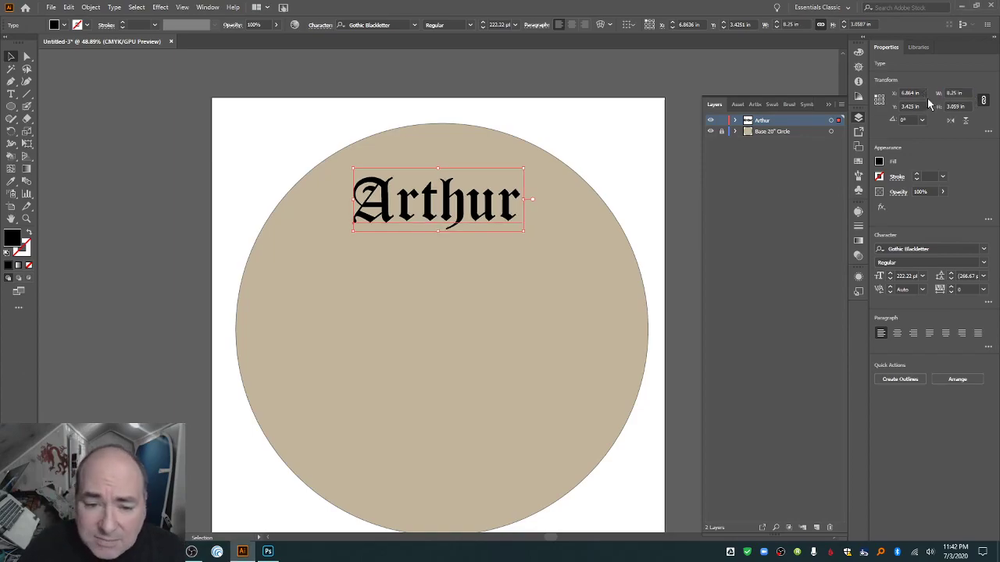
drag(462, 202, 469, 203)
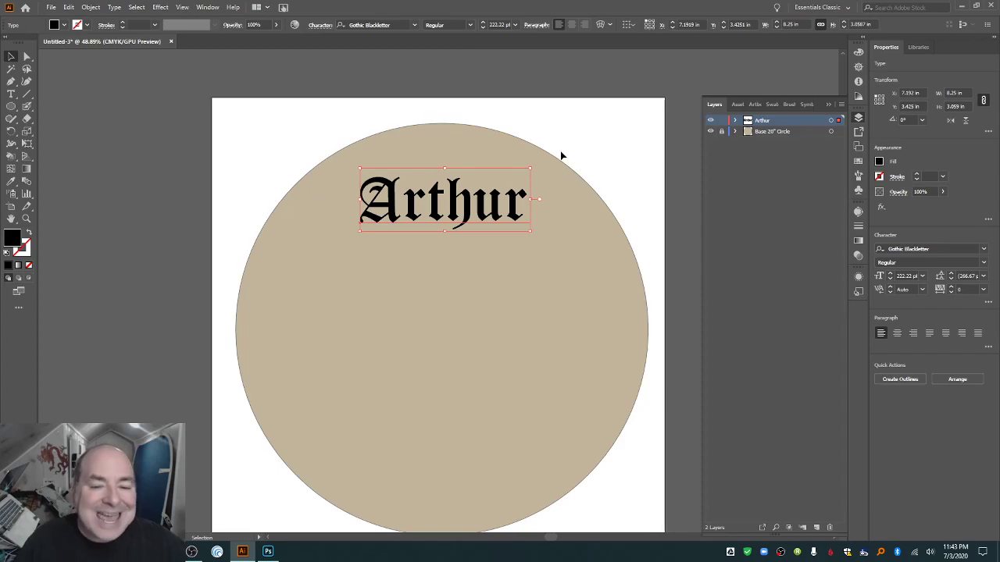
click(90, 7)
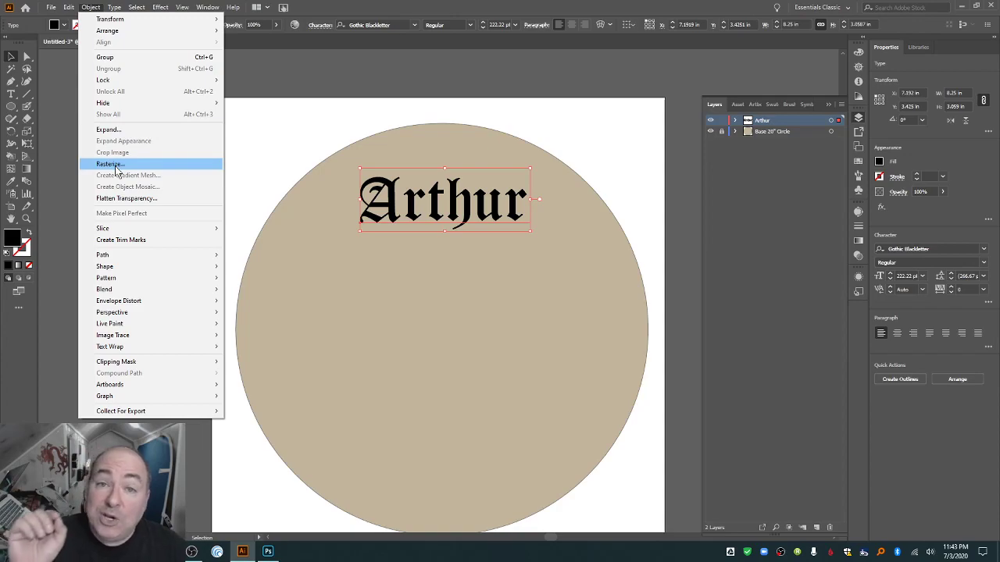
Expand the Arthur text into outlines and reveal its letter paths in the Layers panel.
click(139, 133)
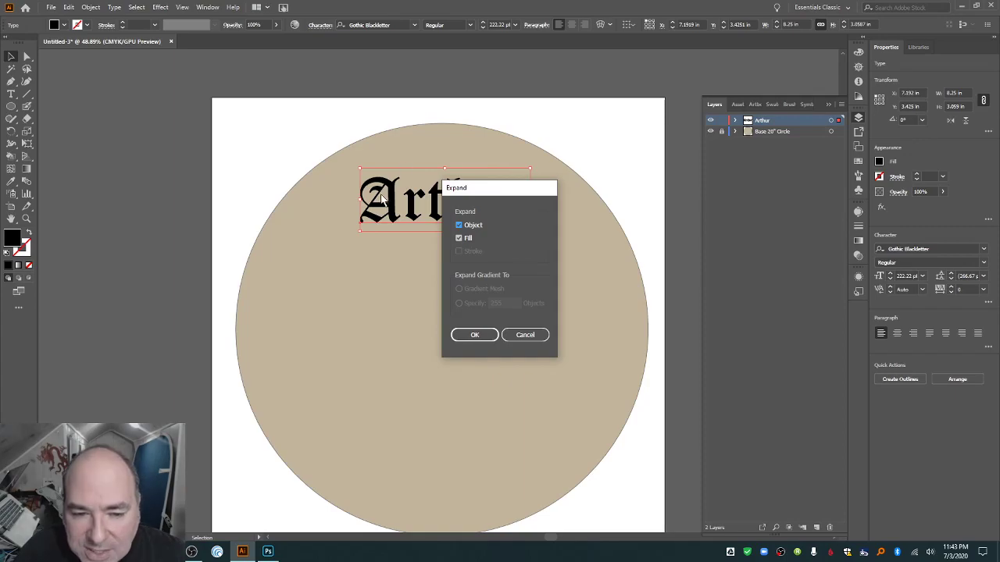
click(474, 336)
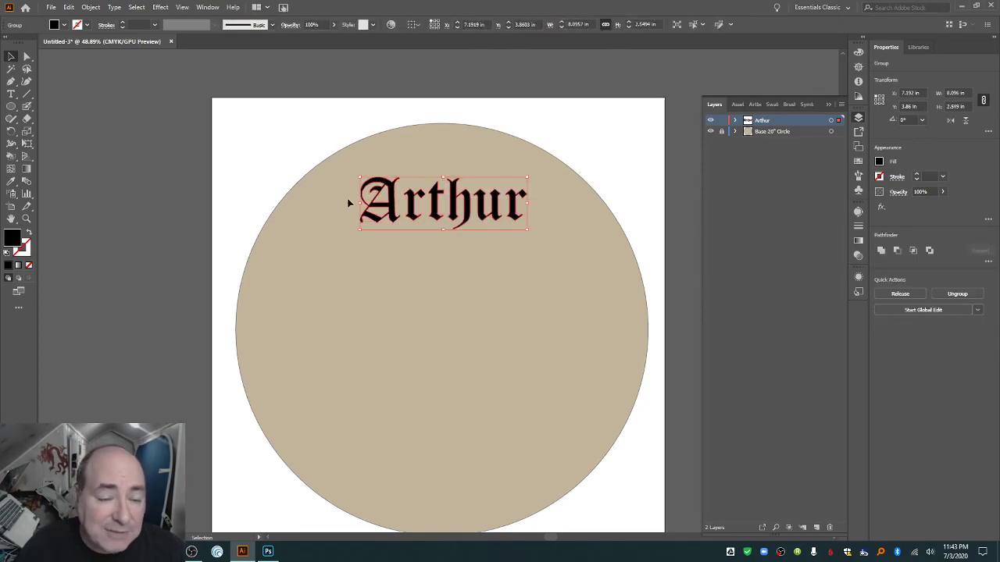
click(734, 121)
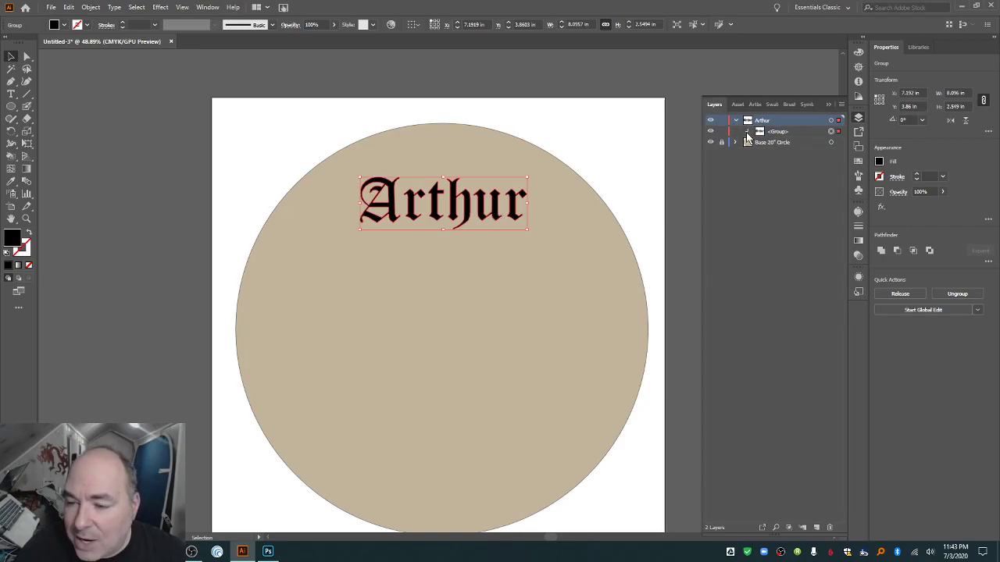
click(748, 132)
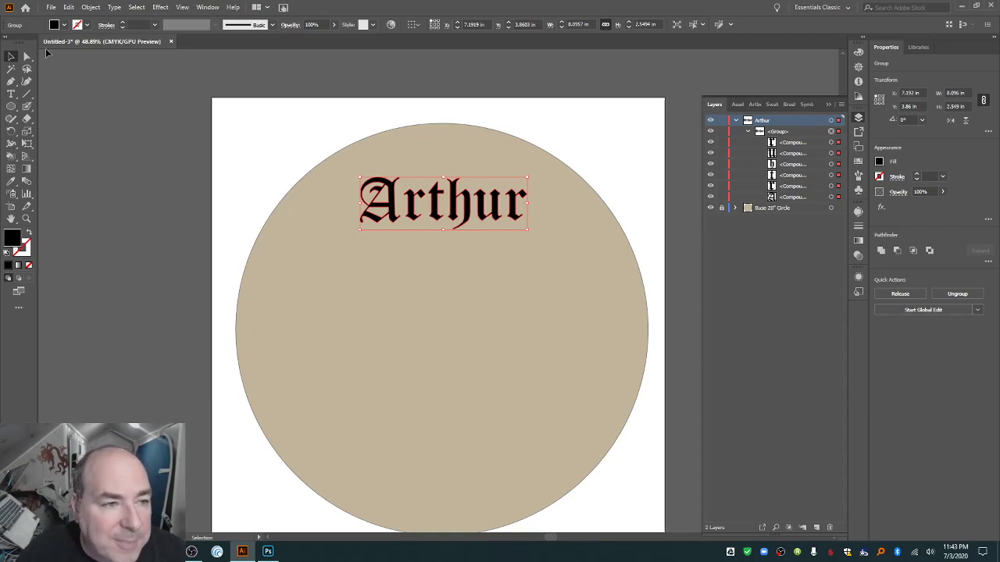
Give the Arthur letters a black 0.25 pt stroke.
click(86, 25)
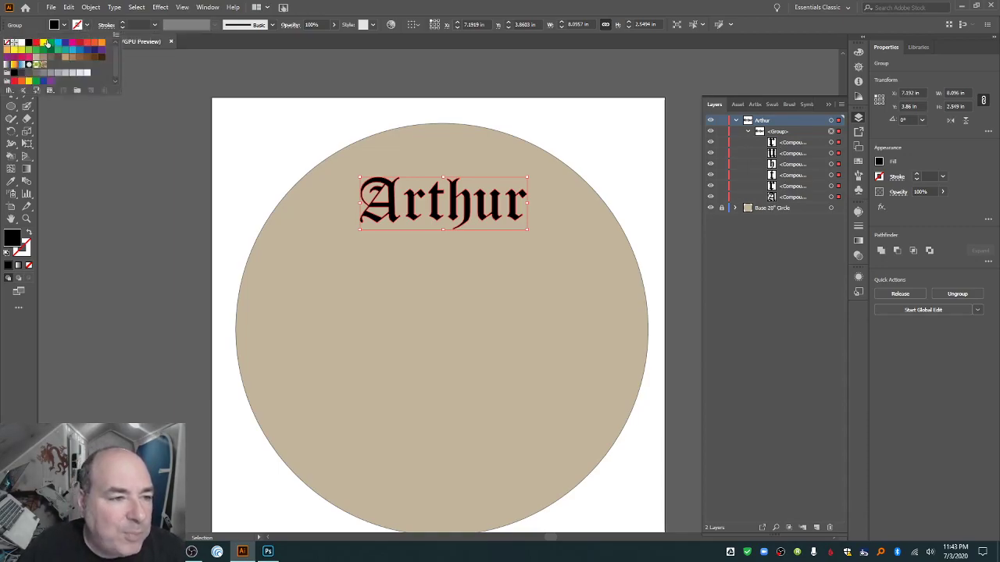
click(22, 42)
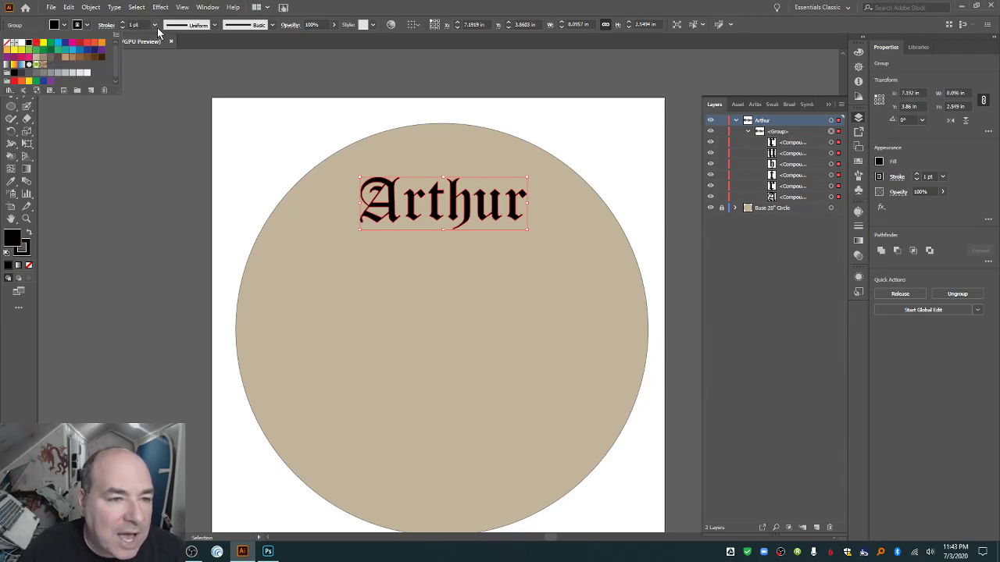
click(155, 25)
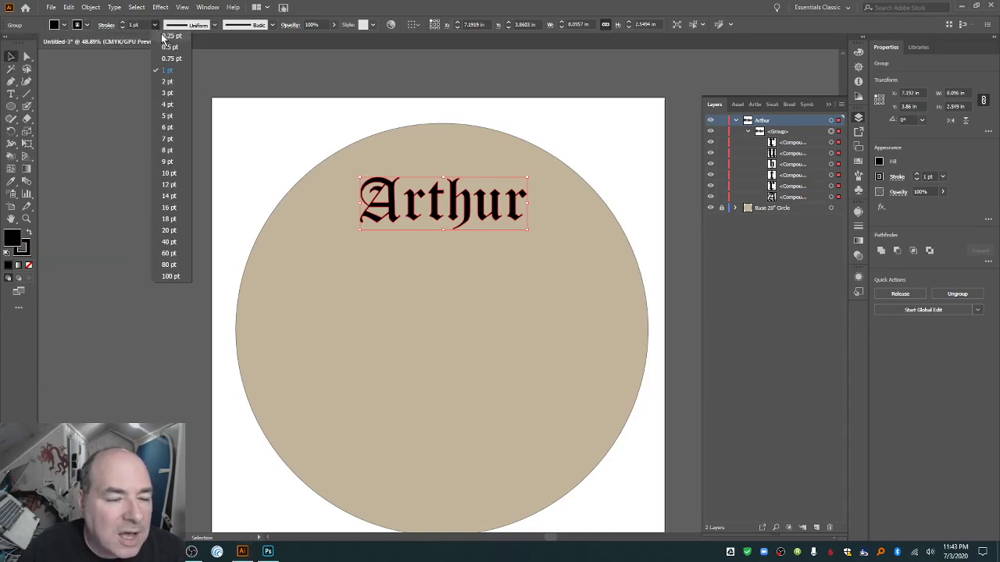
click(167, 36)
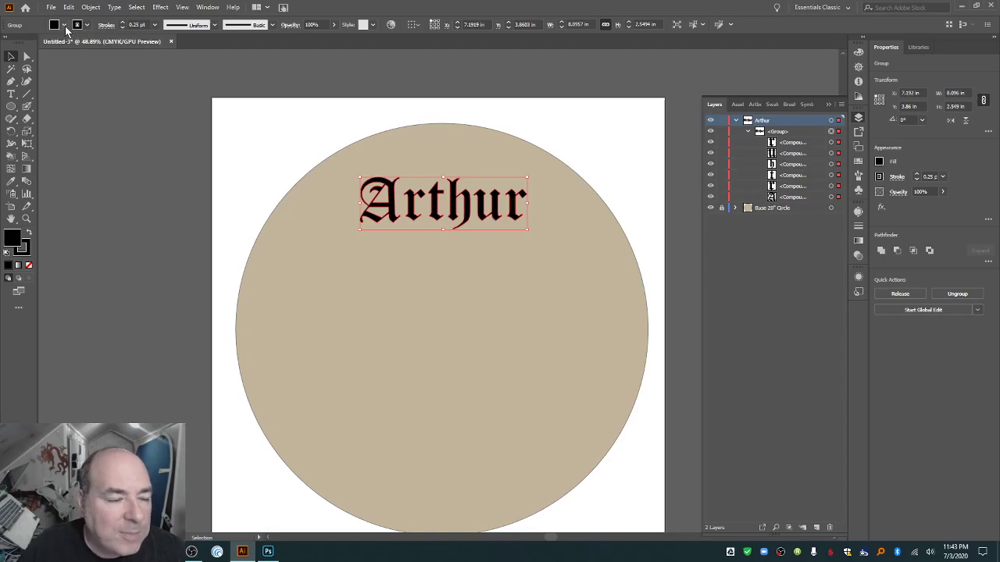
Change the Arthur lettering's fill to white.
click(64, 25)
click(8, 43)
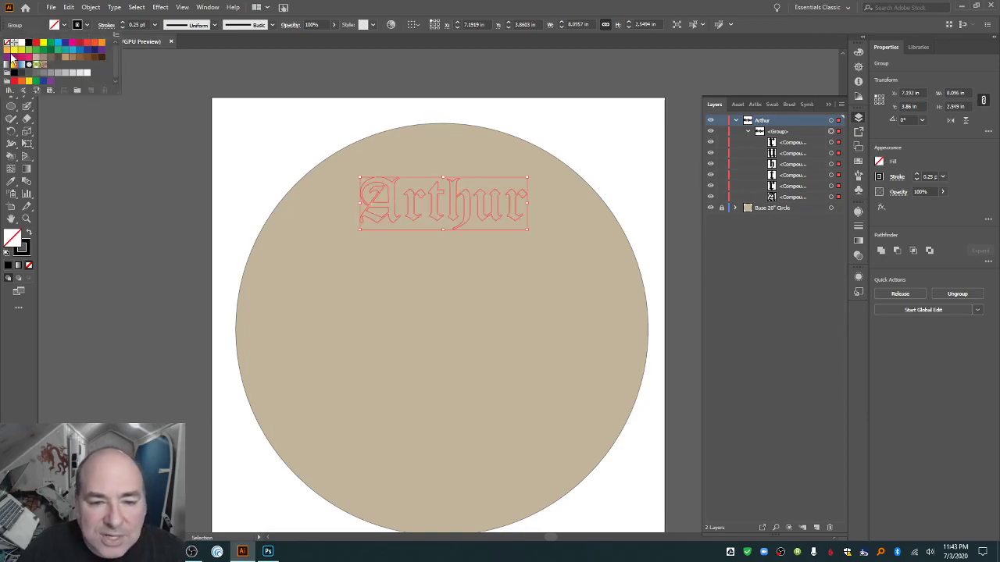
click(403, 255)
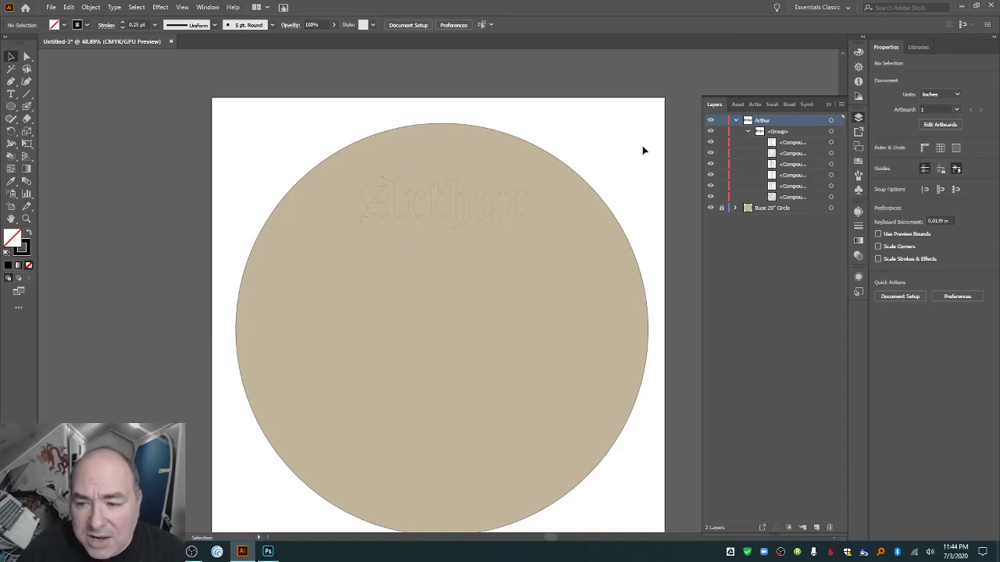
click(460, 184)
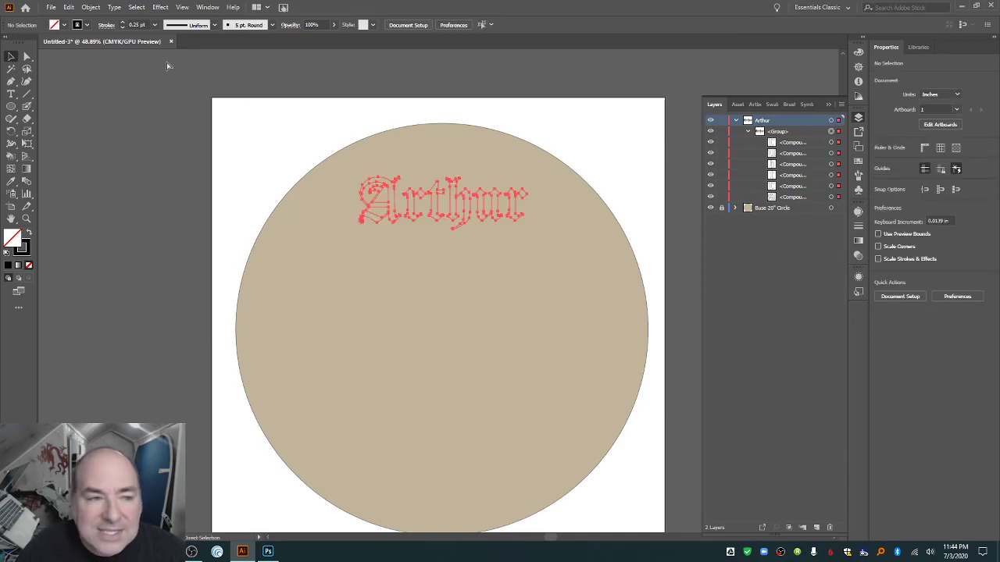
click(64, 25)
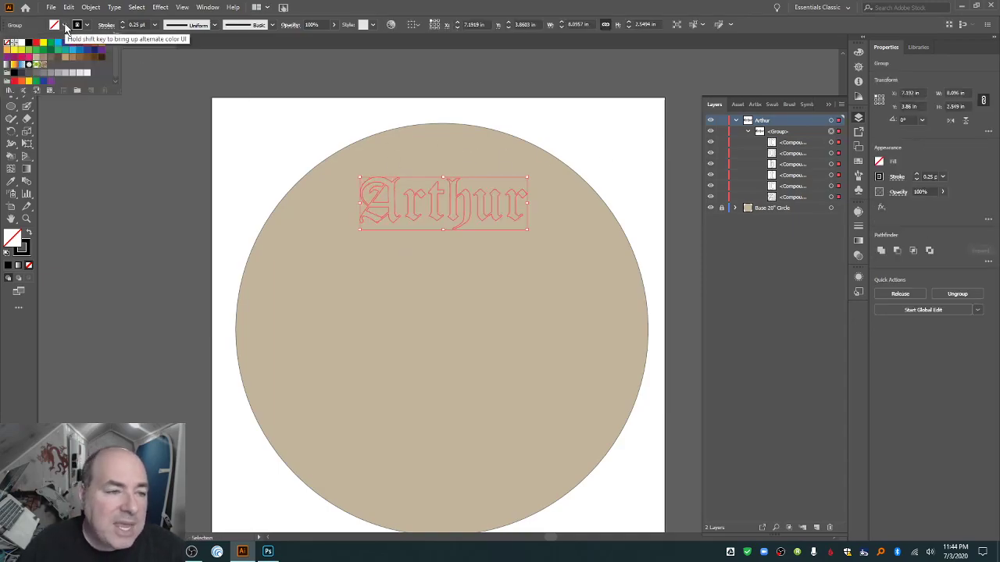
click(29, 55)
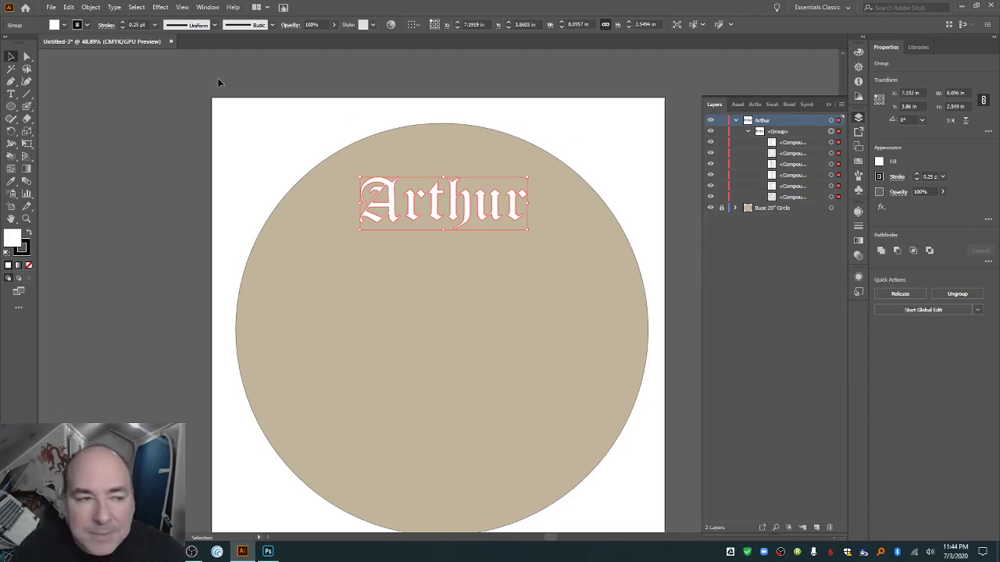
Ungroup the Arthur letters, try Horizontal Align Center on them, and undo it.
click(92, 7)
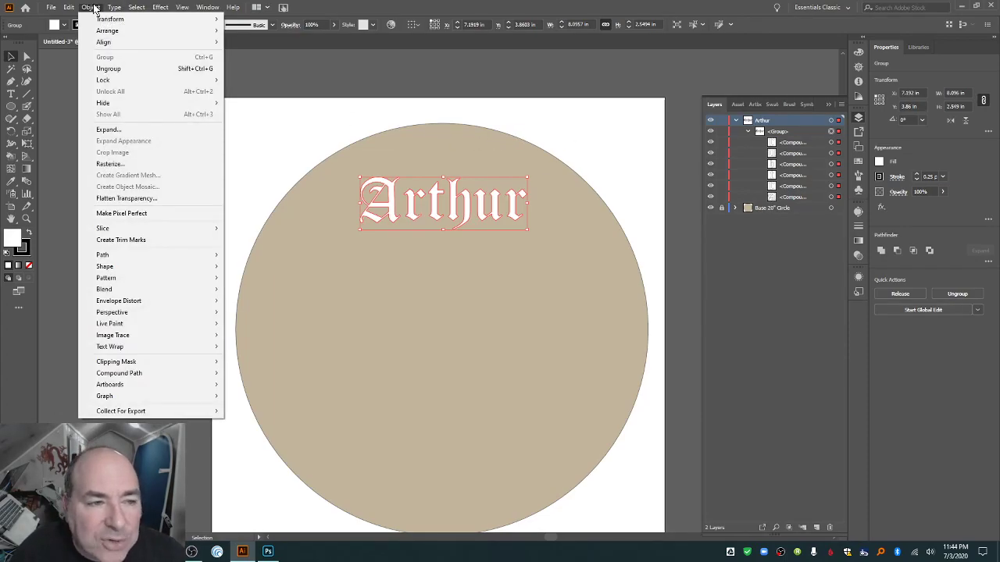
click(114, 68)
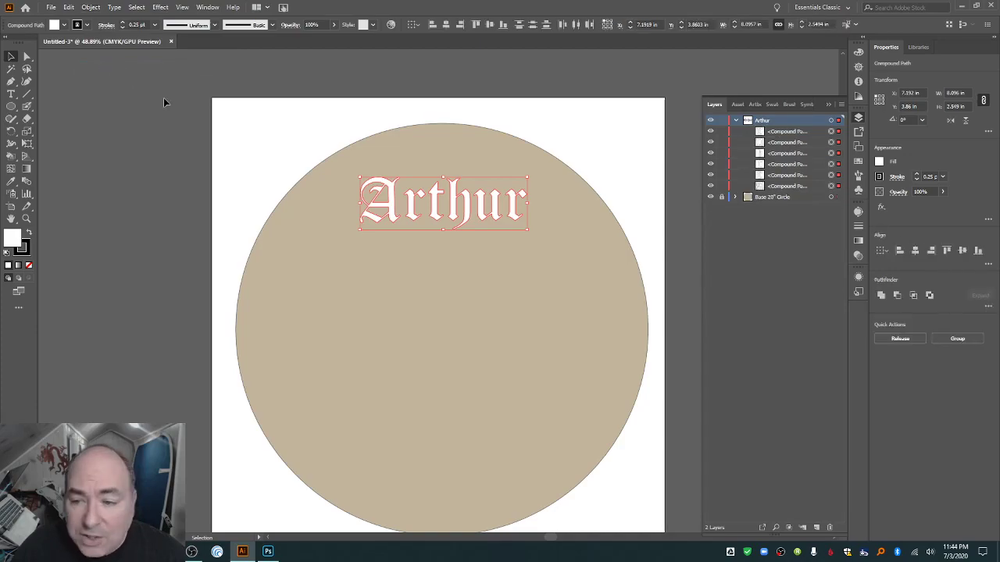
click(214, 105)
click(91, 7)
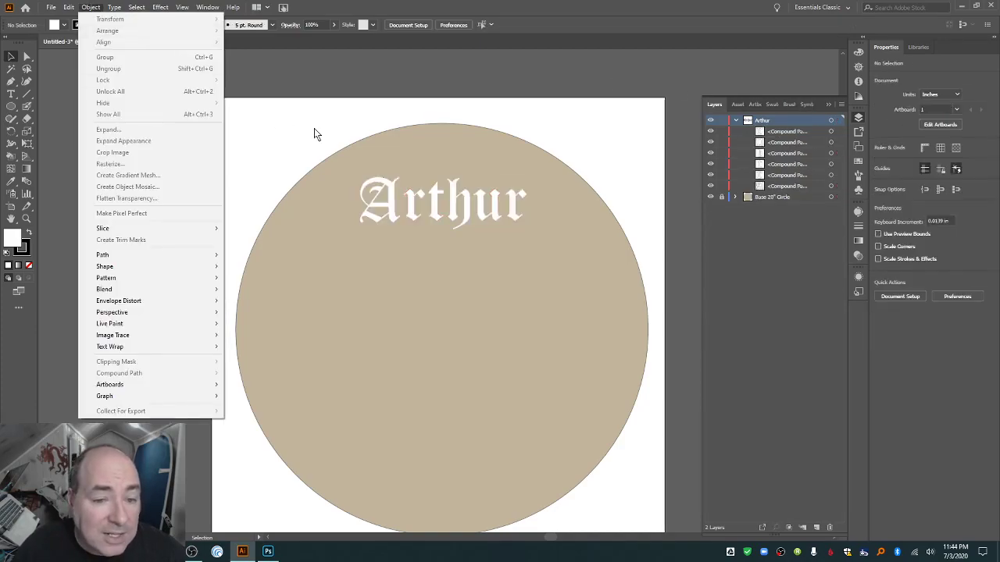
click(382, 118)
key(ctrl+a)
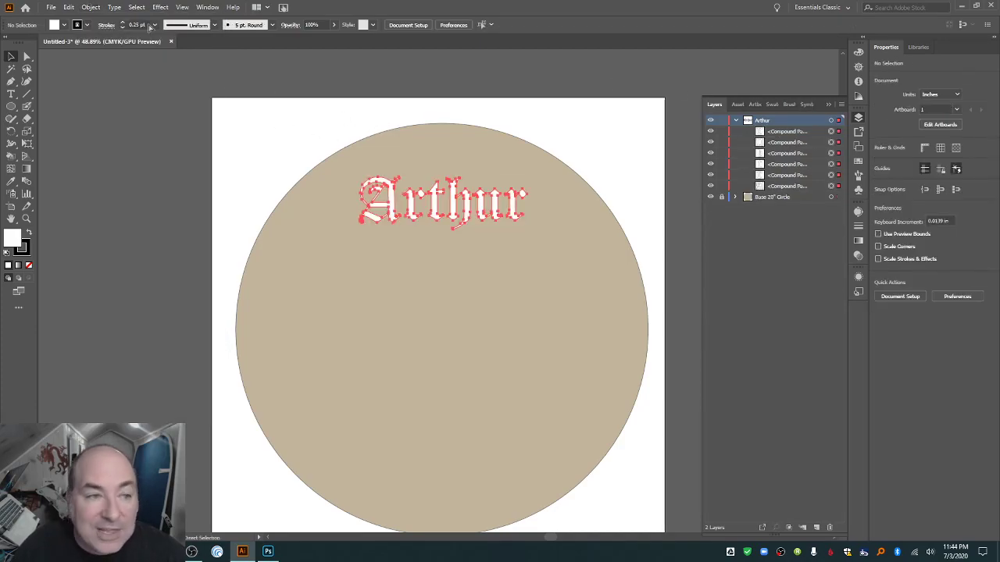
click(95, 7)
click(286, 83)
click(287, 82)
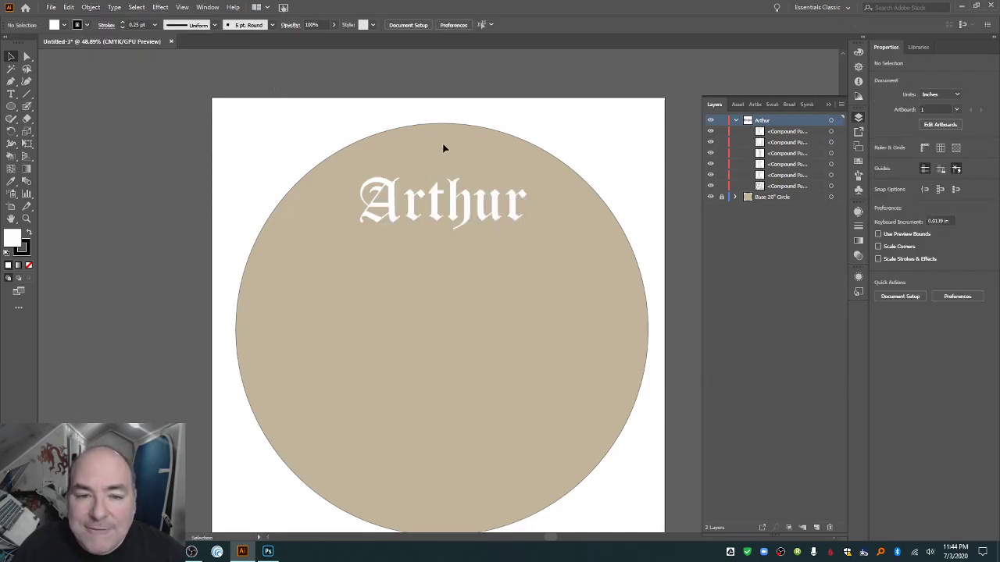
key(ctrl+a)
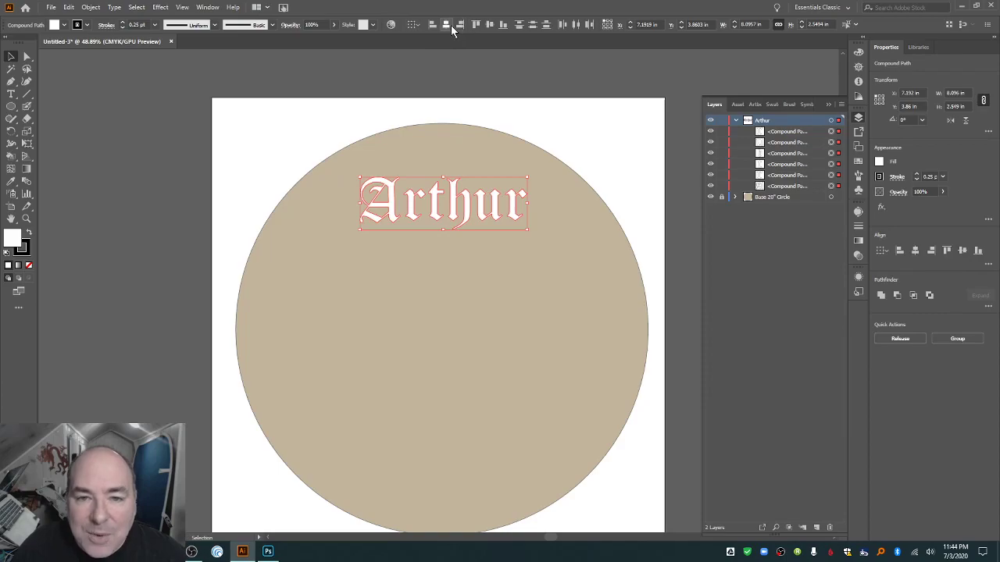
click(447, 25)
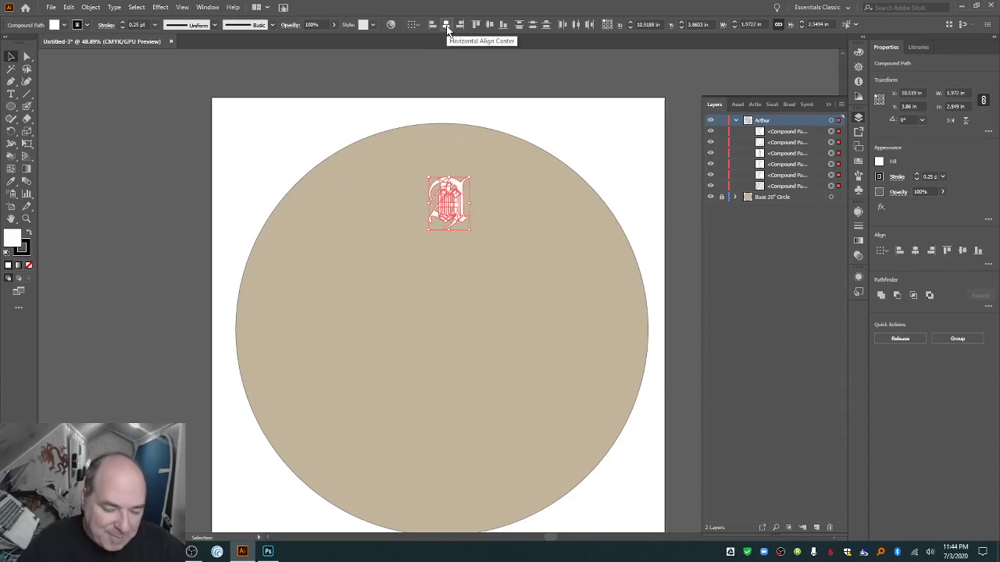
key(ctrl+z)
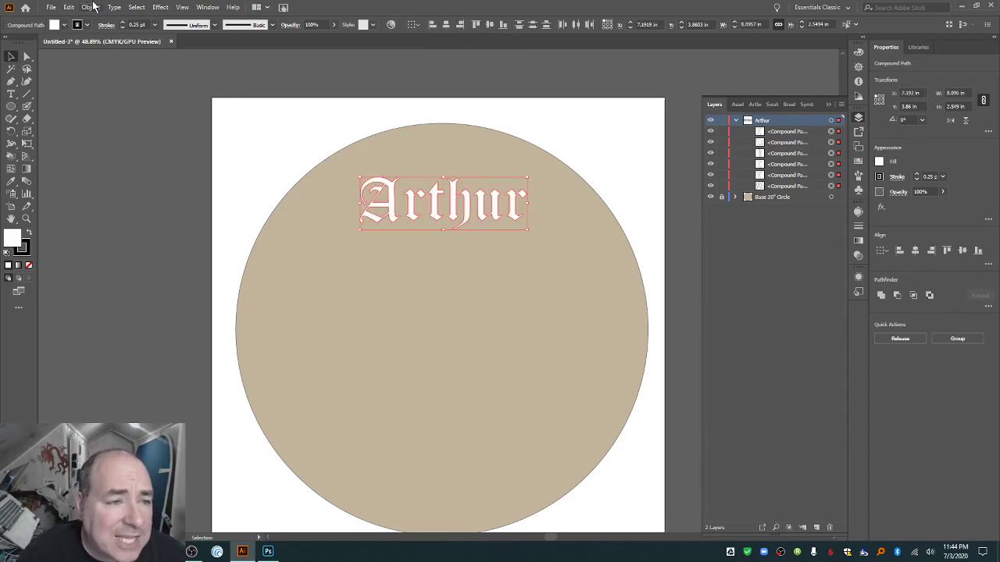
Regroup the six letter paths and move the group slightly higher in the circle.
click(91, 7)
click(108, 57)
click(236, 140)
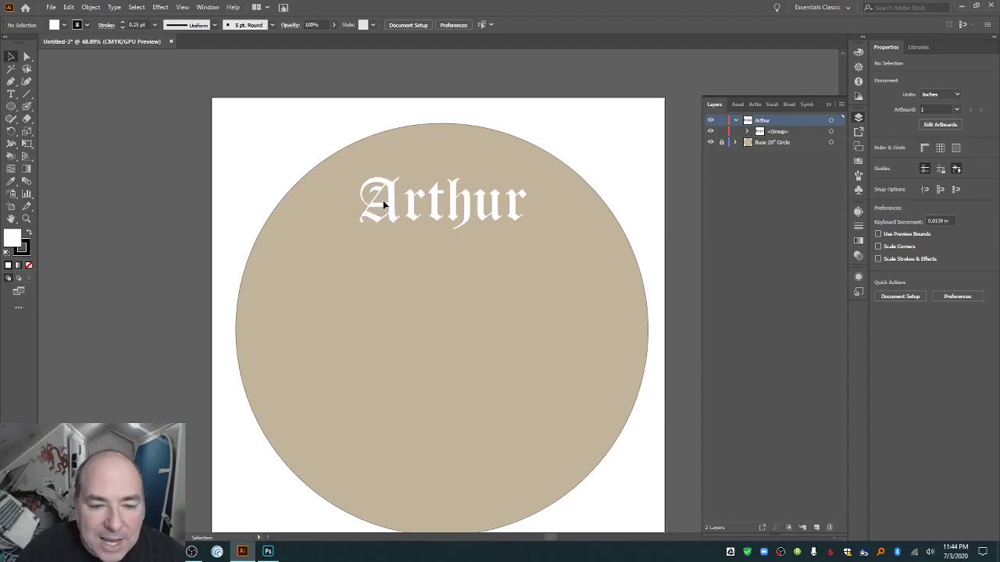
mouse_move(383, 200)
mouse_down()
mouse_move(335, 208)
mouse_move(428, 207)
mouse_move(392, 194)
mouse_up()
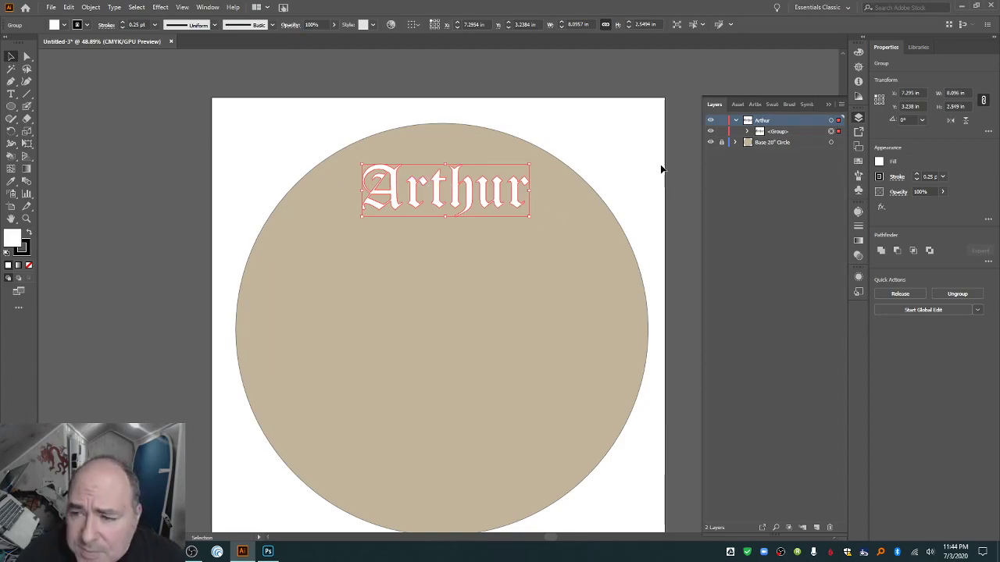
Draw a rounded rectangle around Arthur and set its fill to None.
click(735, 120)
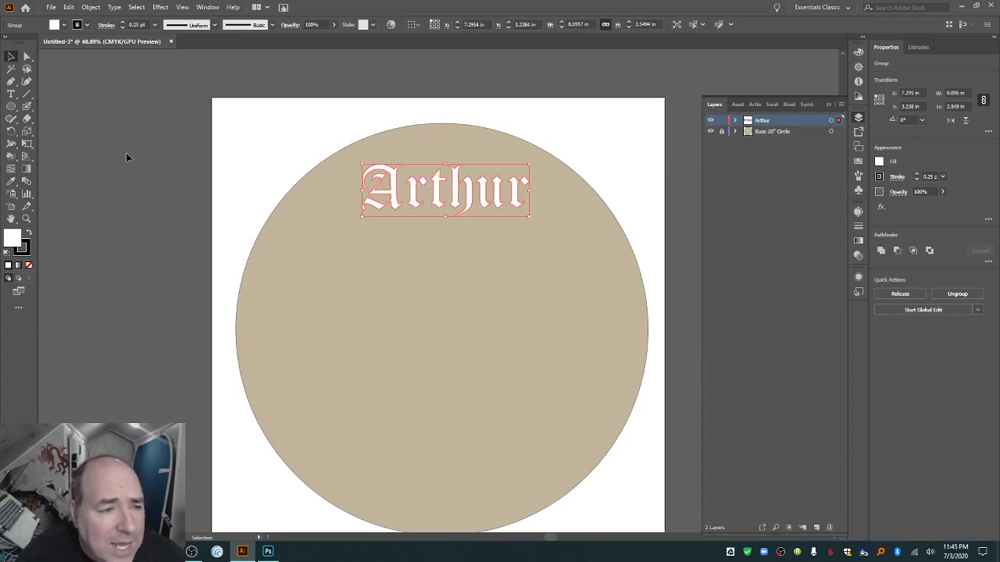
click(11, 106)
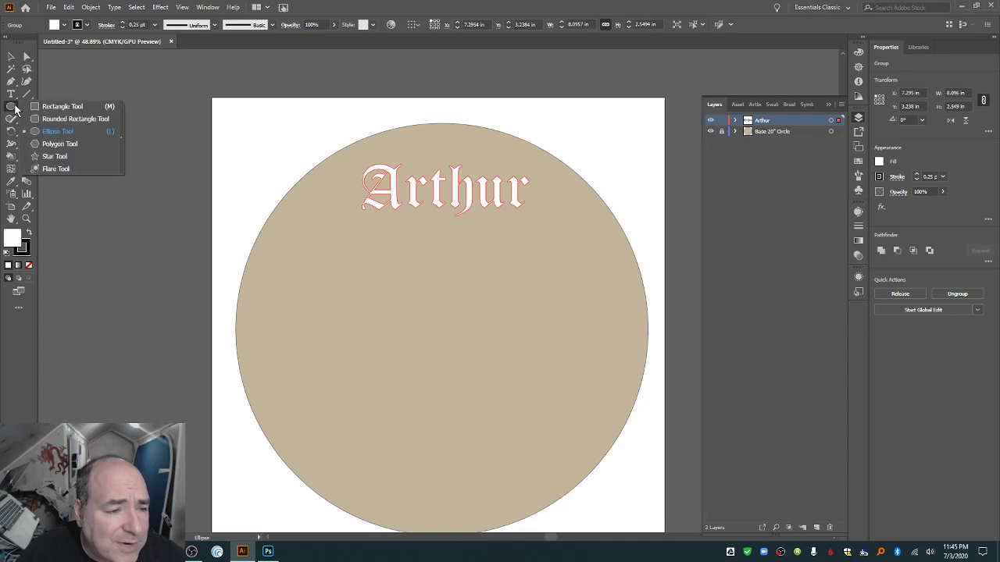
click(54, 119)
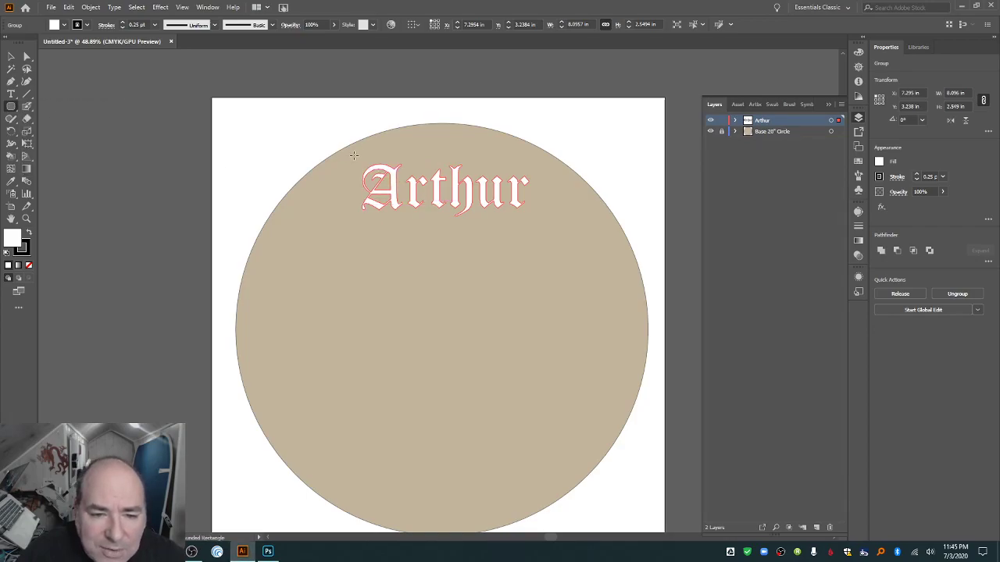
drag(354, 155, 536, 222)
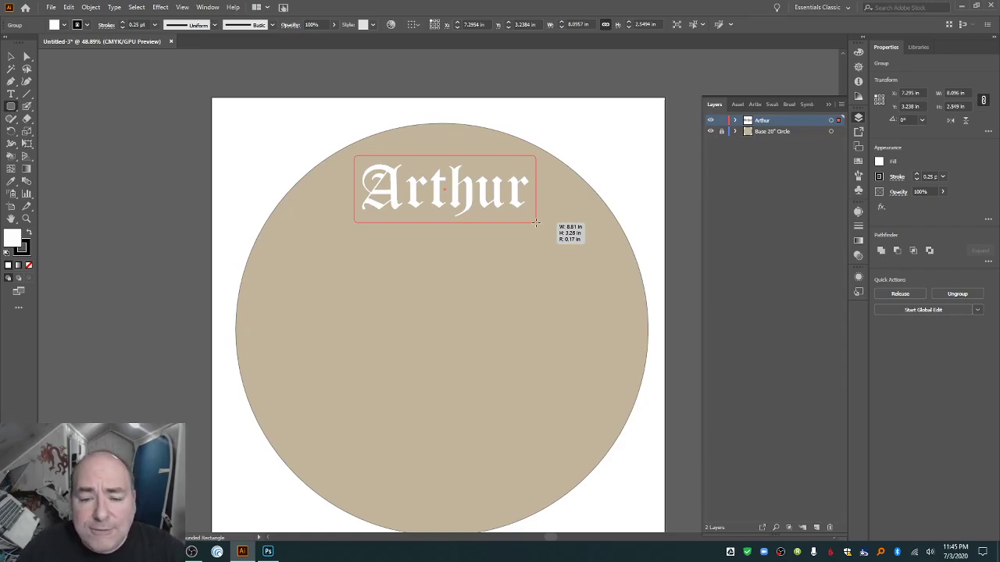
drag(536, 223, 536, 223)
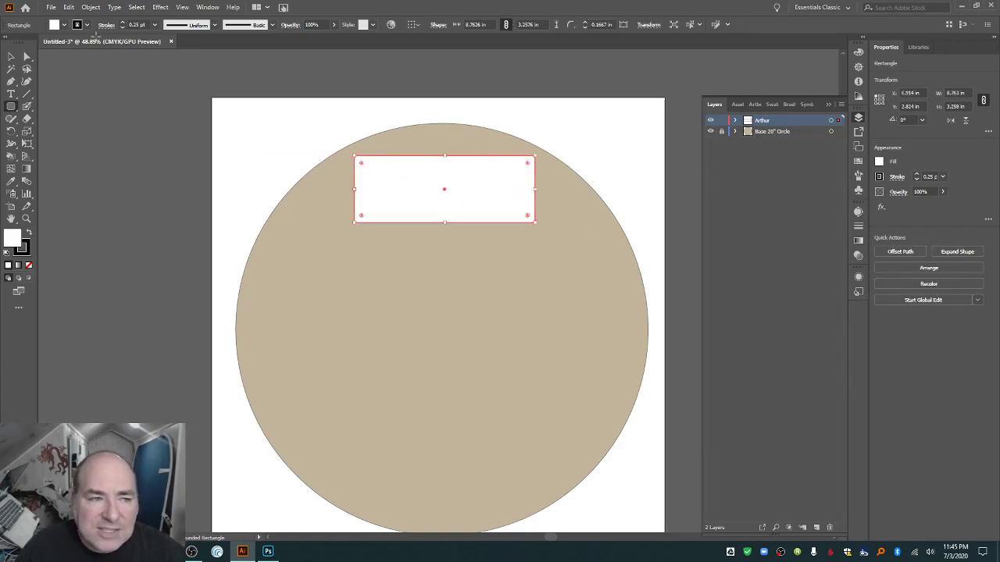
click(87, 24)
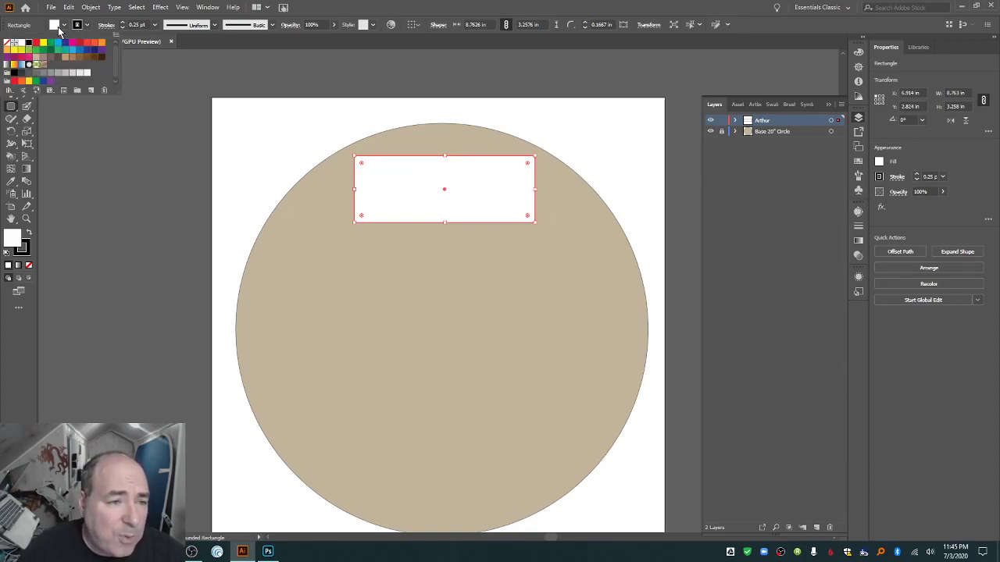
click(62, 26)
click(63, 26)
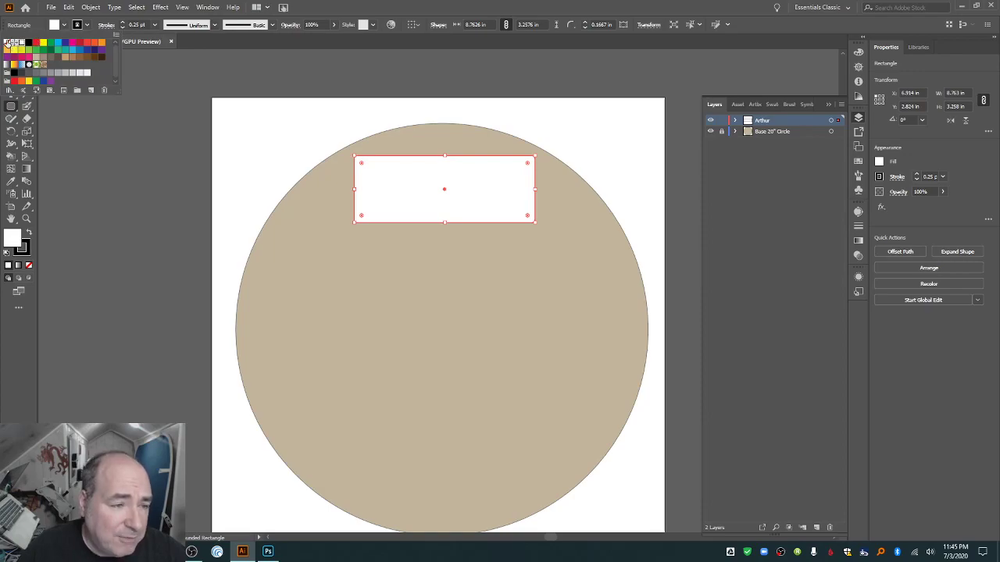
click(8, 44)
click(287, 149)
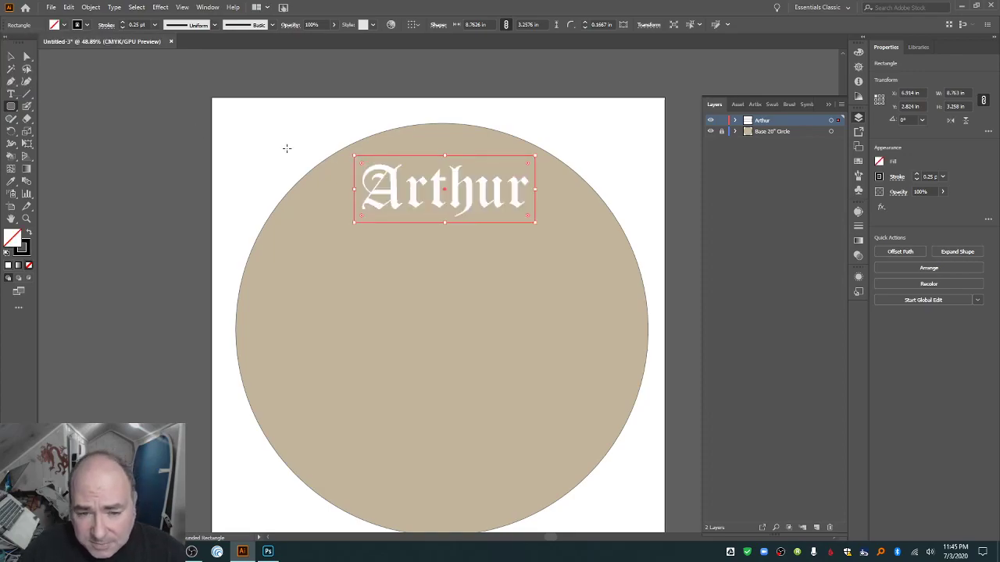
click(396, 125)
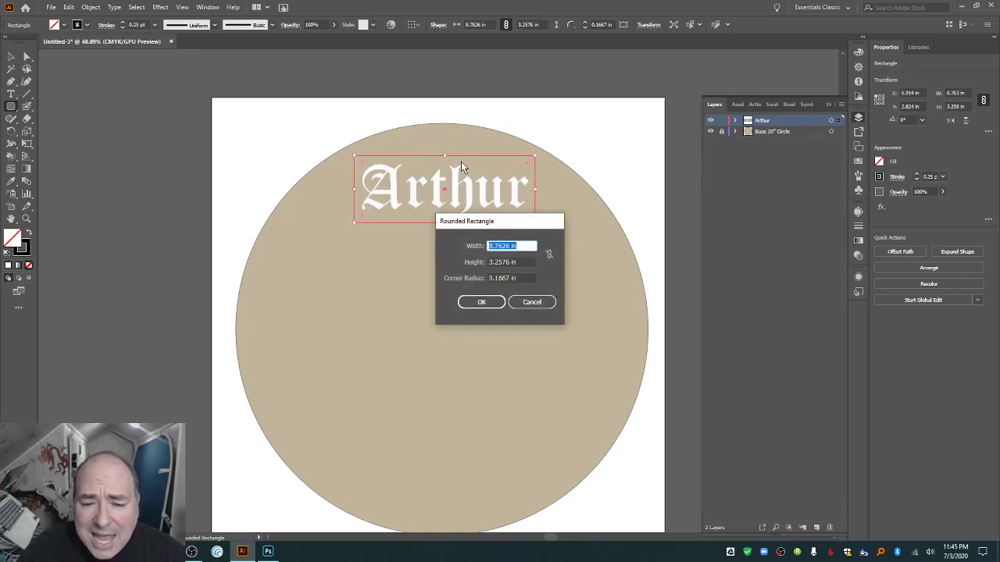
click(532, 303)
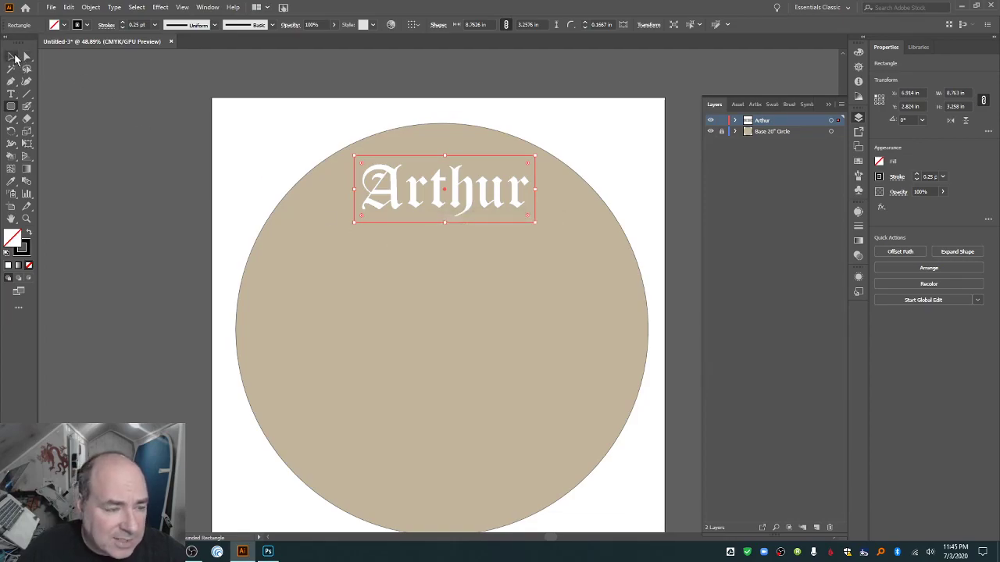
Centre Arthur and the rectangle on each other horizontally and vertically.
click(11, 56)
key(ctrl+a)
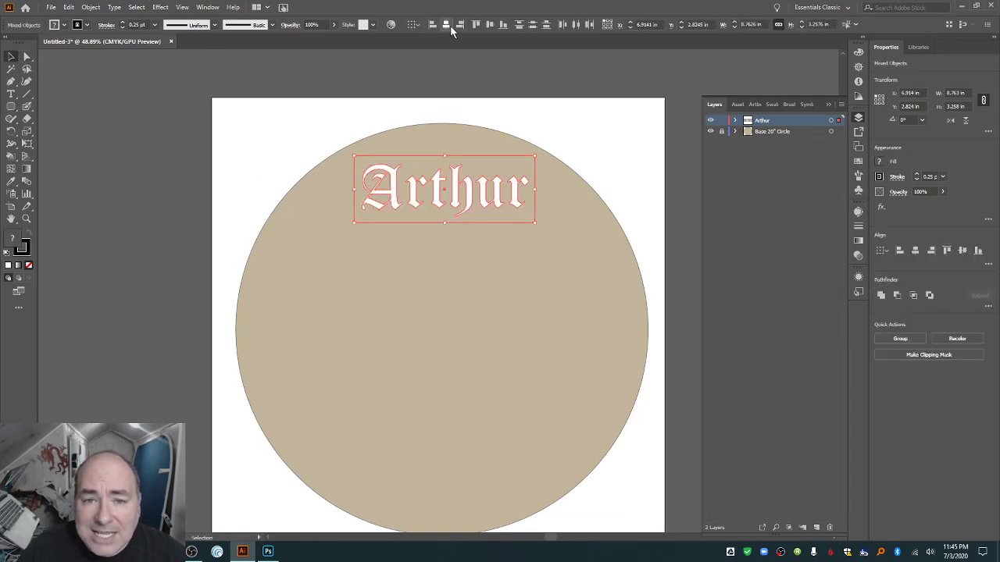
click(447, 25)
click(531, 26)
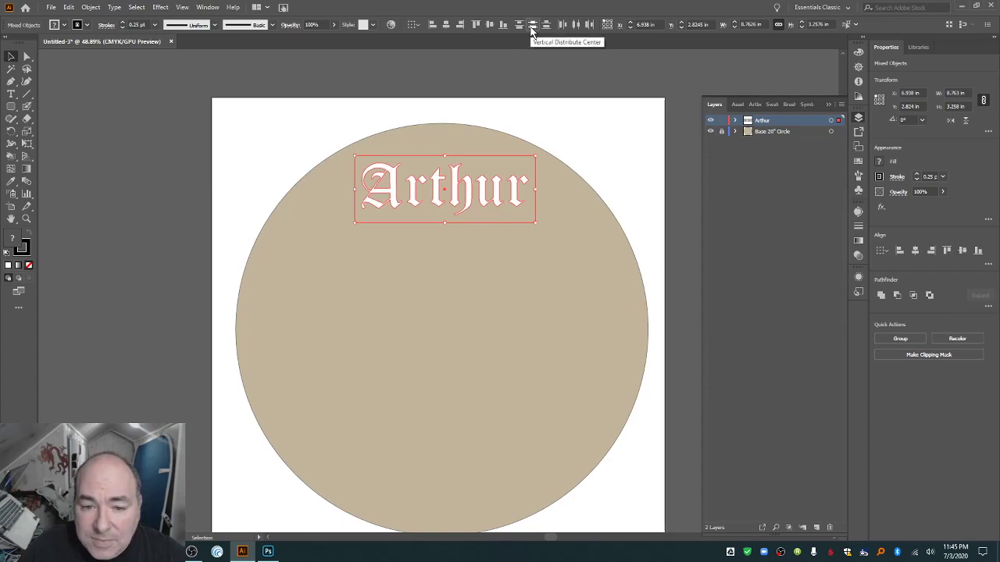
click(523, 110)
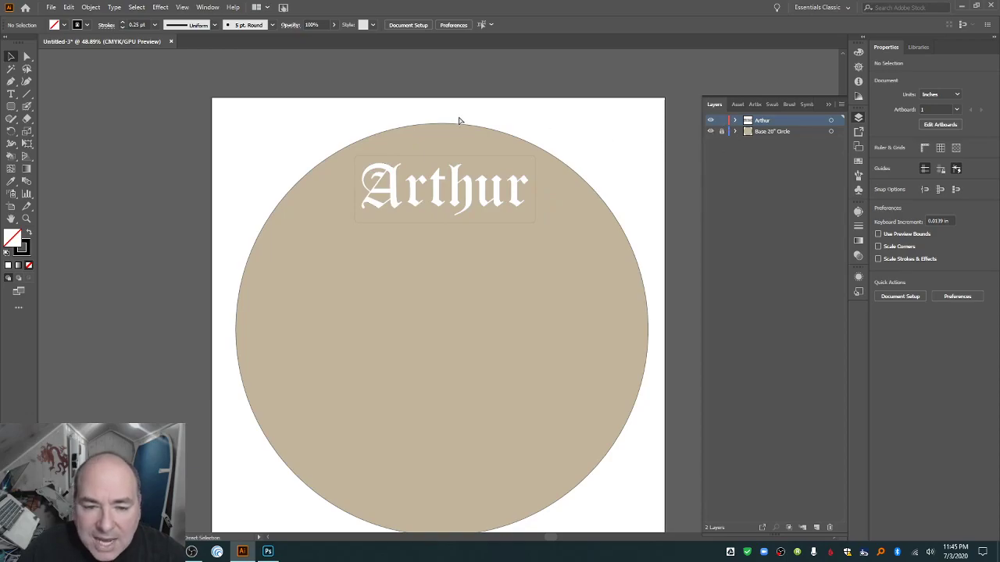
Group the Arthur lettering with the rectangle and expand the Arthur layer.
key(ctrl+a)
click(91, 7)
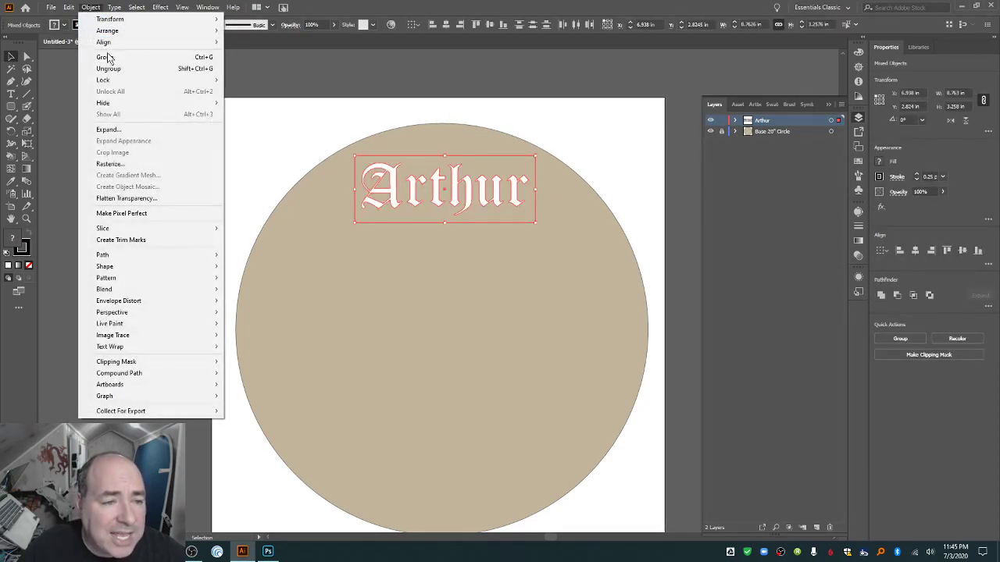
click(109, 58)
click(319, 94)
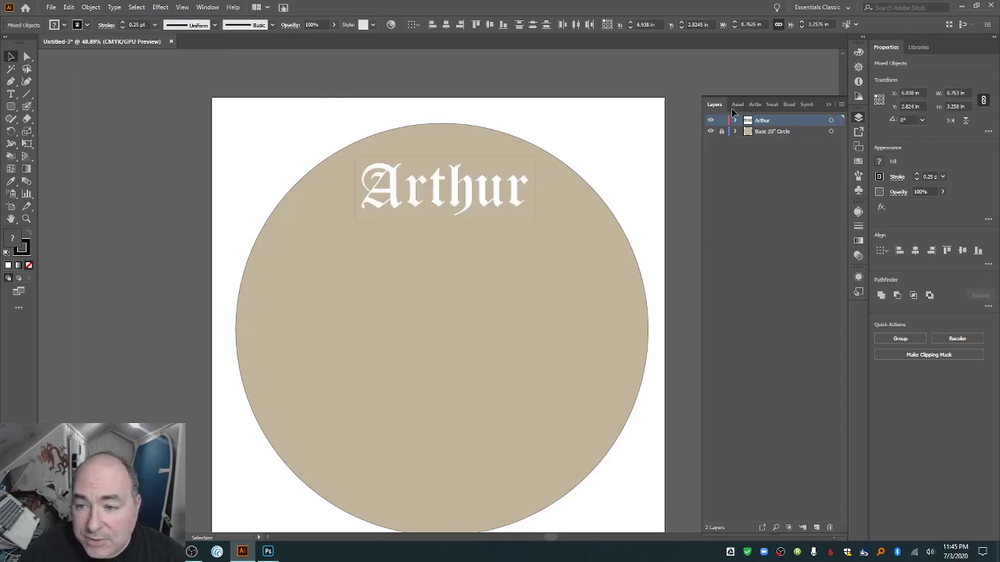
click(735, 121)
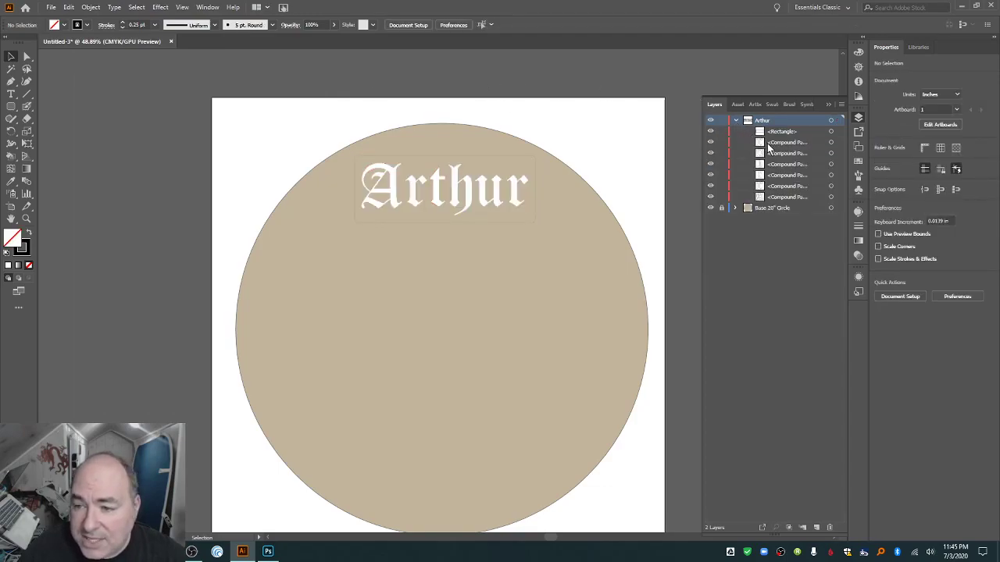
Select all the Arthur letter paths and group them into one object.
key(a)
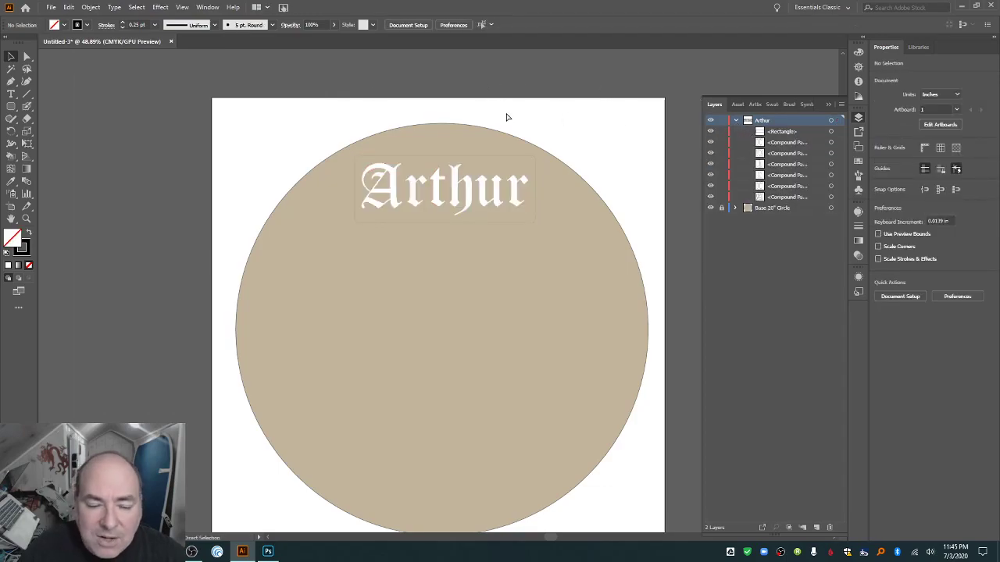
key(ctrl+a)
click(92, 7)
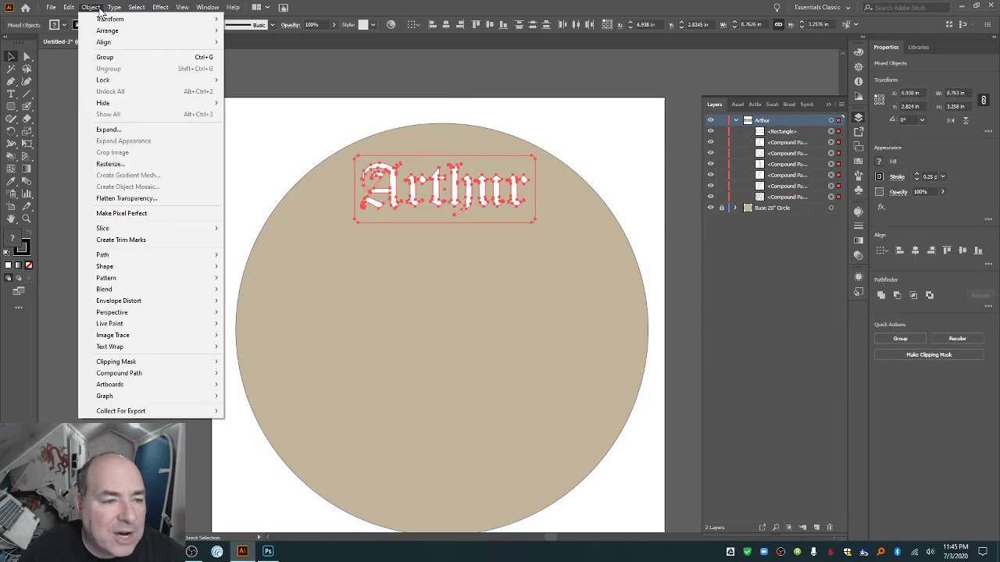
click(119, 58)
Reposition the Arthur group near the circle's top to Y 2.684 in, then collapse its layer.
key(v)
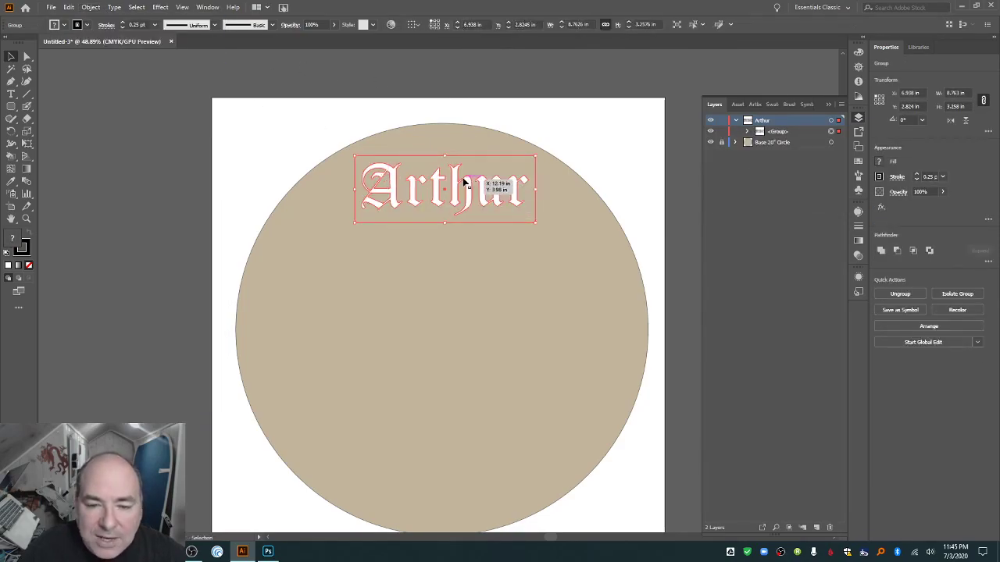
mouse_move(458, 179)
mouse_down()
mouse_move(545, 195)
mouse_move(491, 154)
mouse_move(457, 179)
mouse_up()
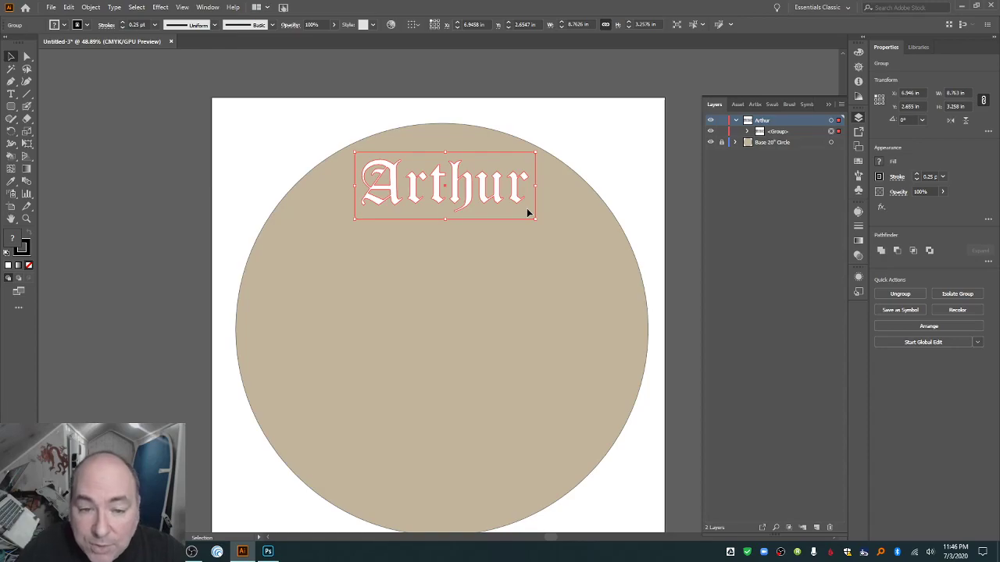
drag(441, 188, 438, 175)
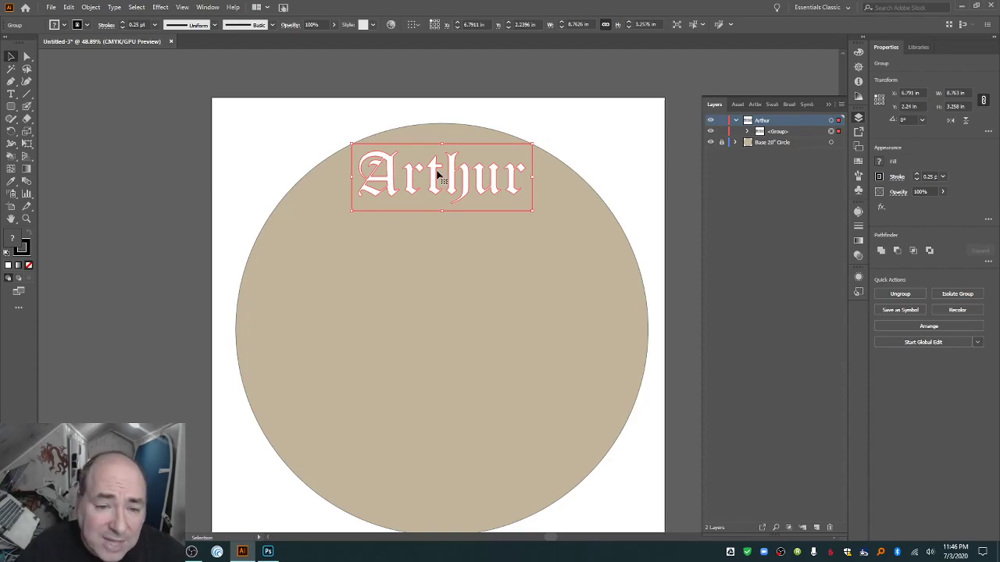
key(Down)
key(Down)
key(Down)
key(Down)
key(Down)
key(Down)
key(Down)
key(Down)
key(Down)
key(Down)
key(Down)
key(Down)
key(Down)
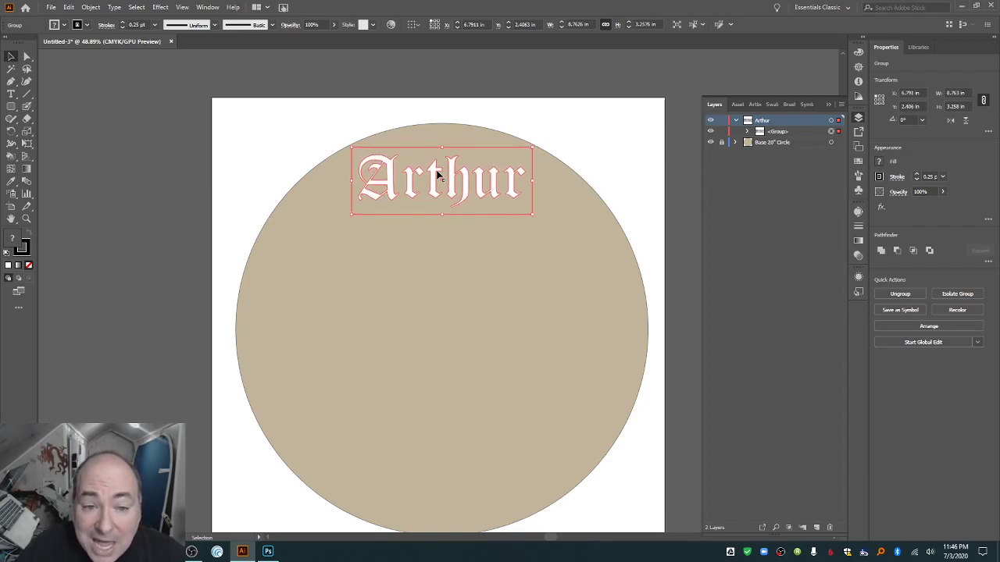
key(Down)
key(Down)
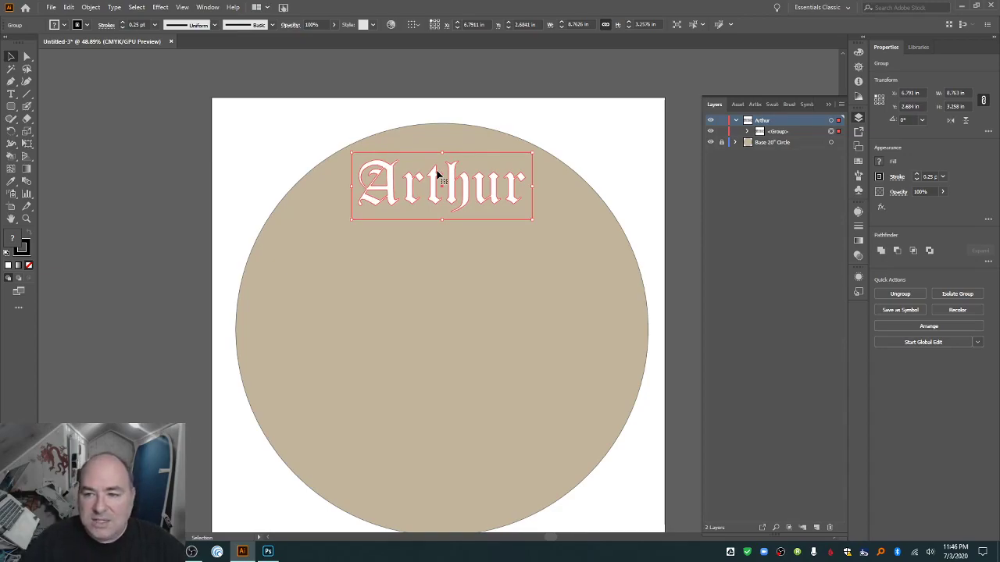
click(735, 122)
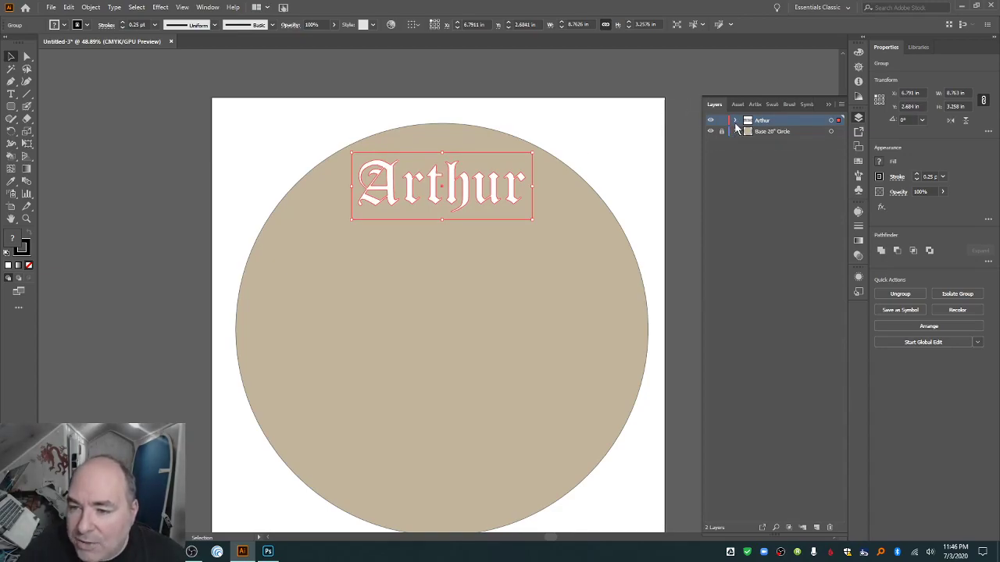
click(650, 129)
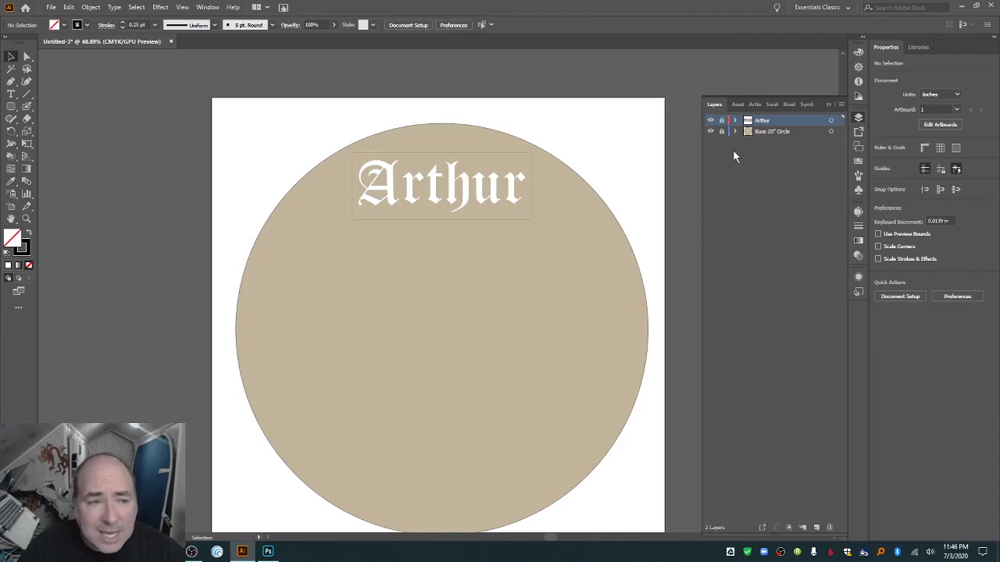
Save the artwork as ArthurCircleFinal.ai, accepting the default Illustrator Options.
click(51, 6)
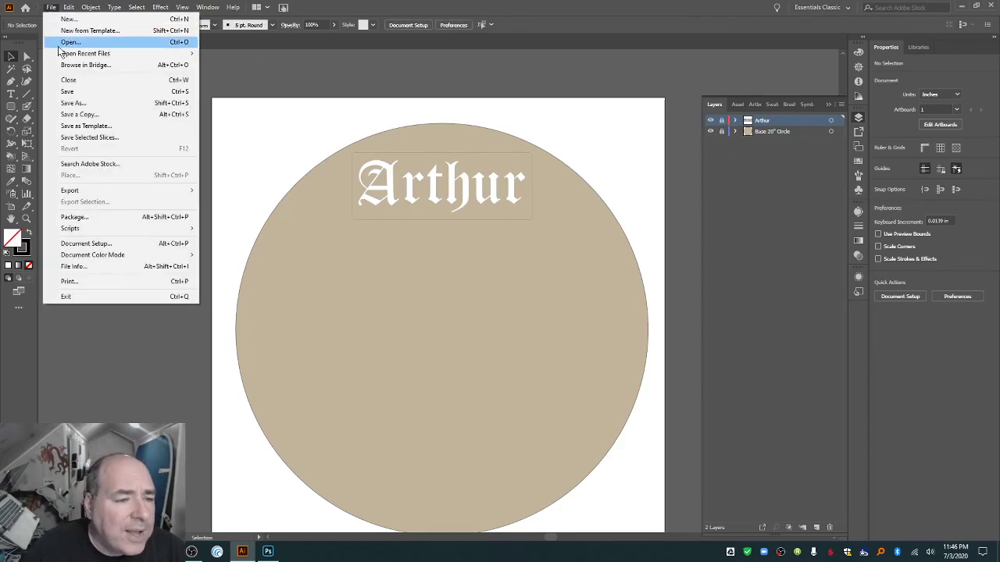
click(81, 95)
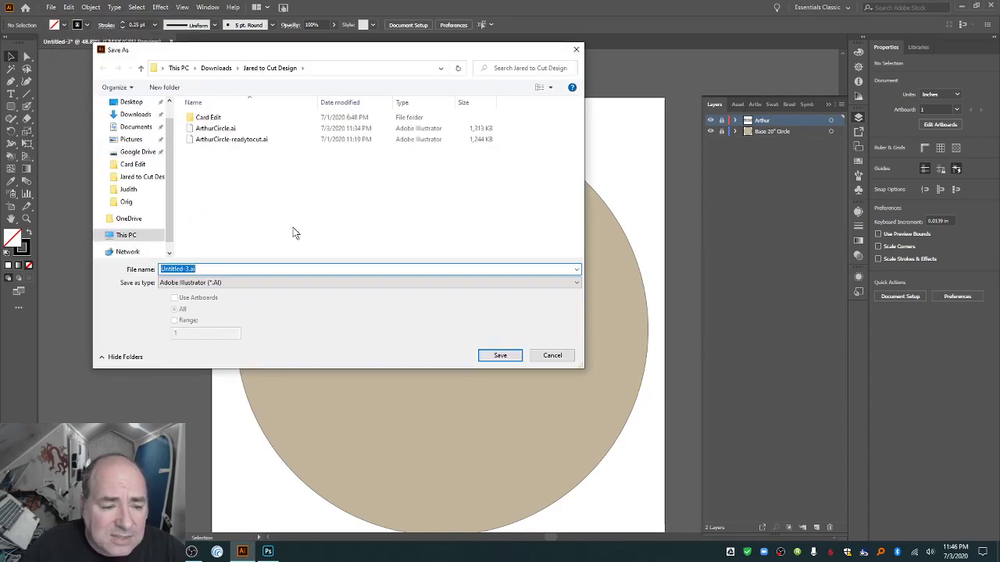
text(Ar)
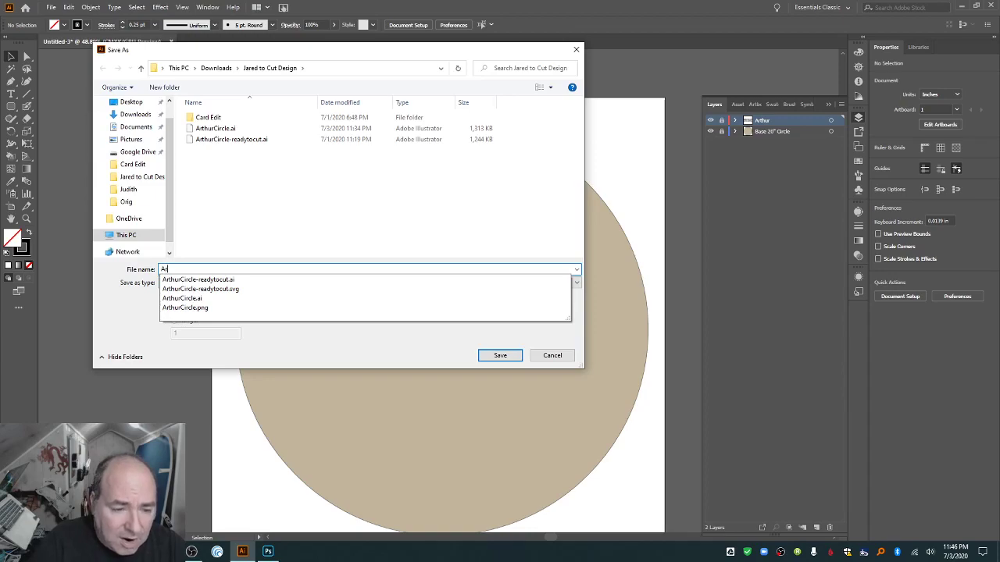
text(thurCircleF)
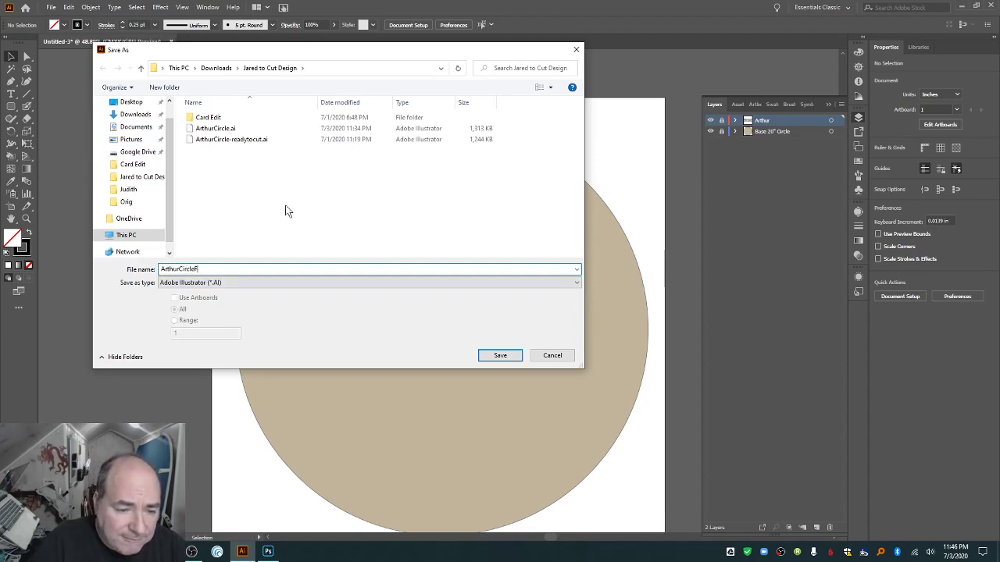
text(inal)
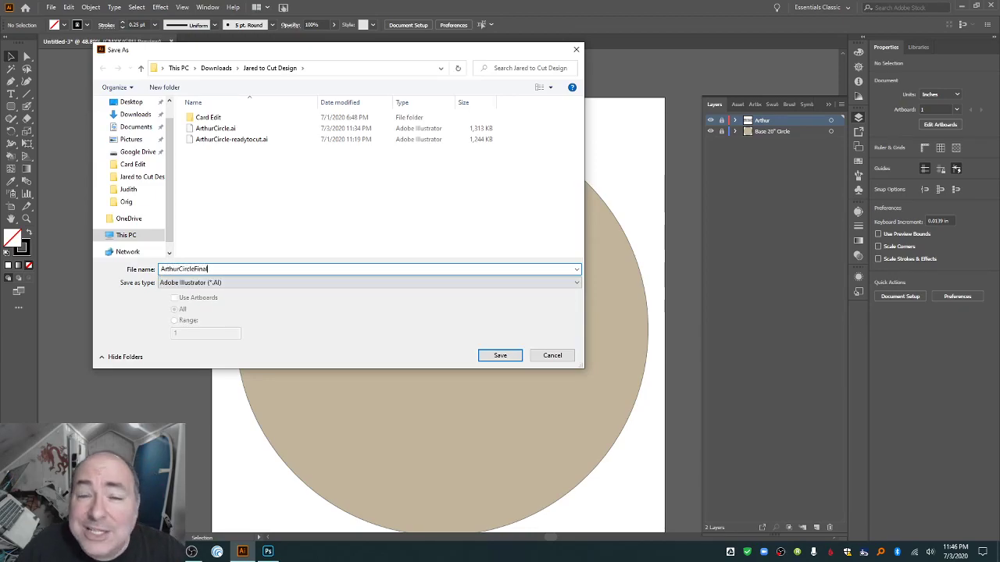
key(Return)
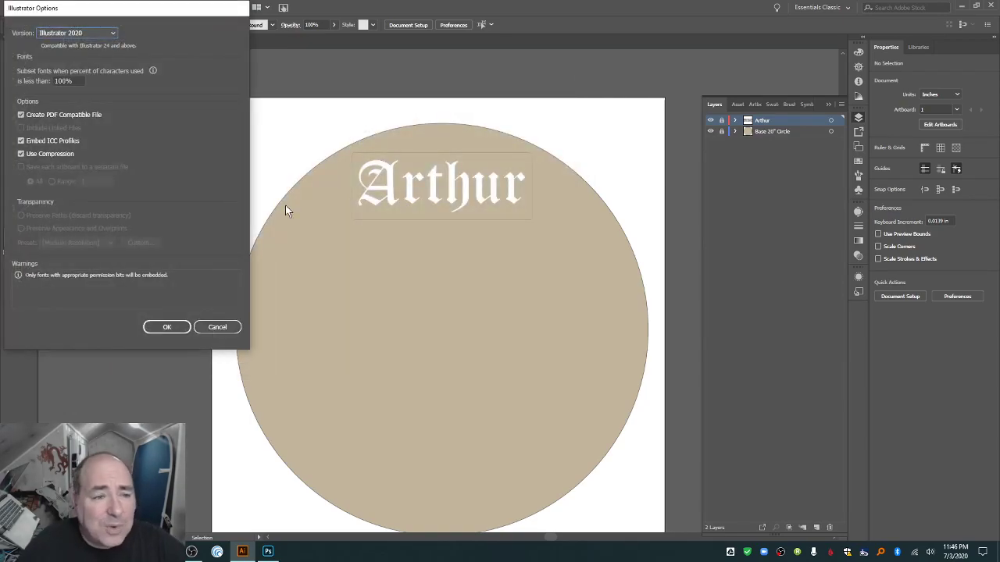
click(178, 328)
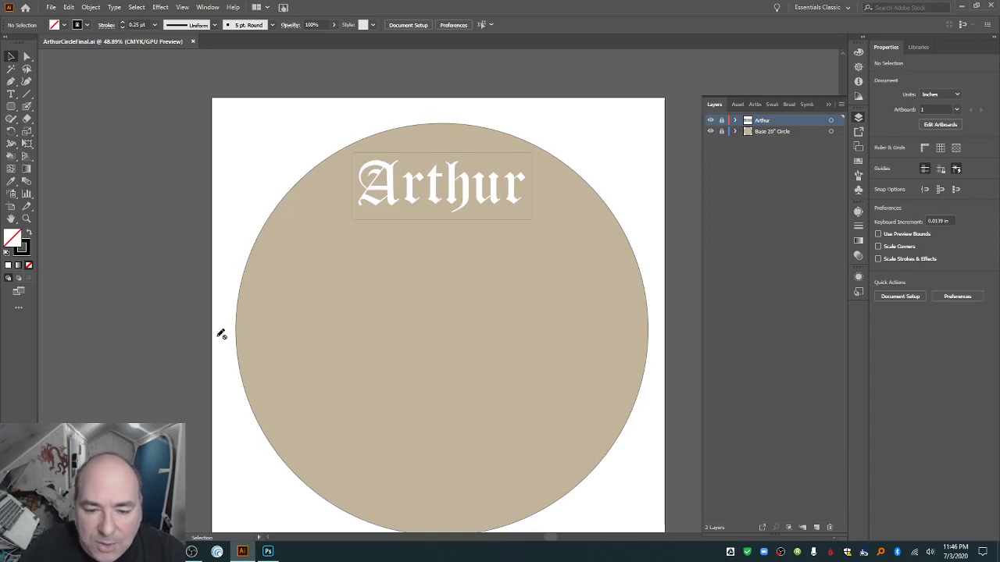
scroll(283, 341, down, 1)
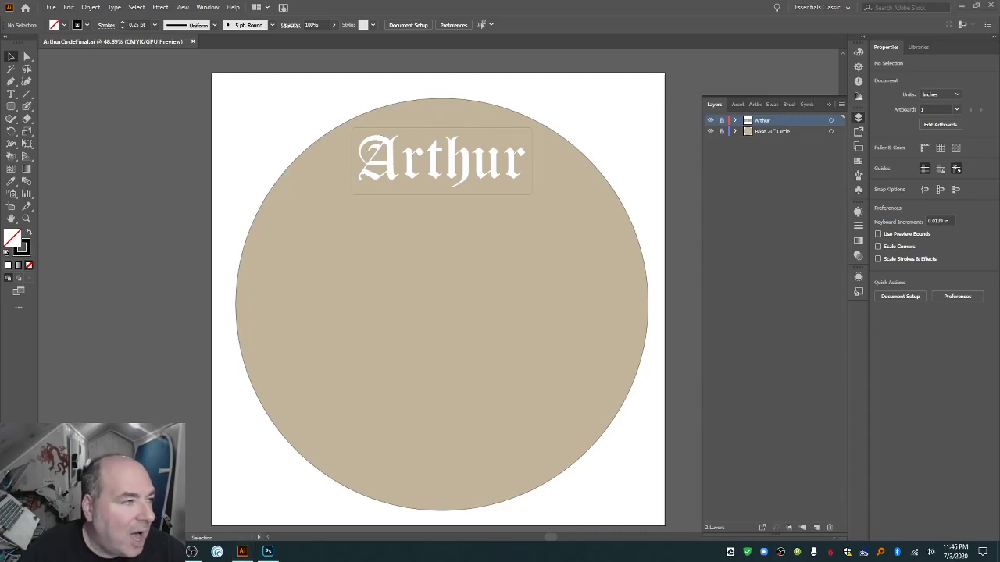
In File Explorer's Mountain folder, select 69.svg and copy the folder path.
key(alt+Tab)
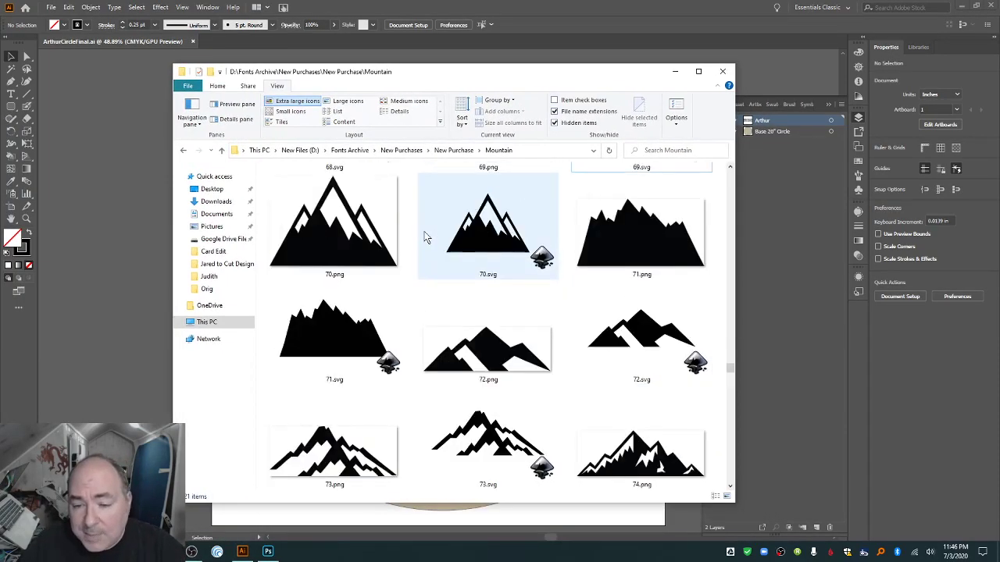
scroll(426, 237, down, 2)
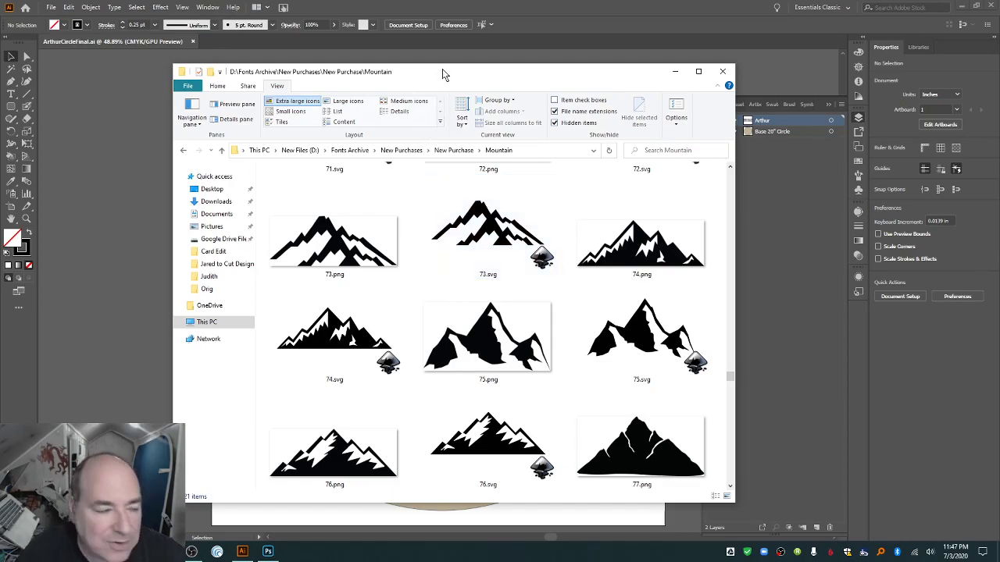
scroll(427, 281, up, 10)
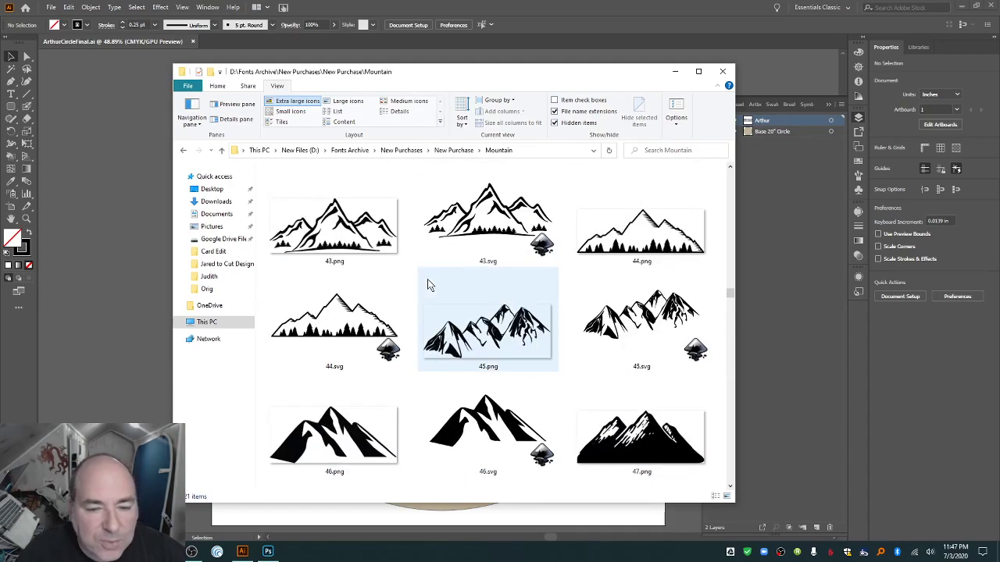
scroll(427, 282, down, 8)
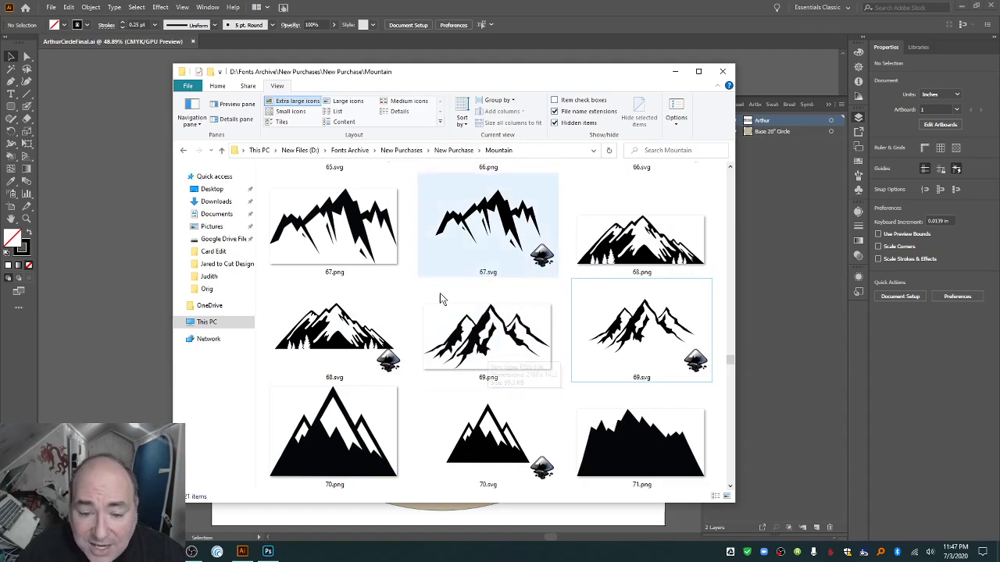
click(491, 346)
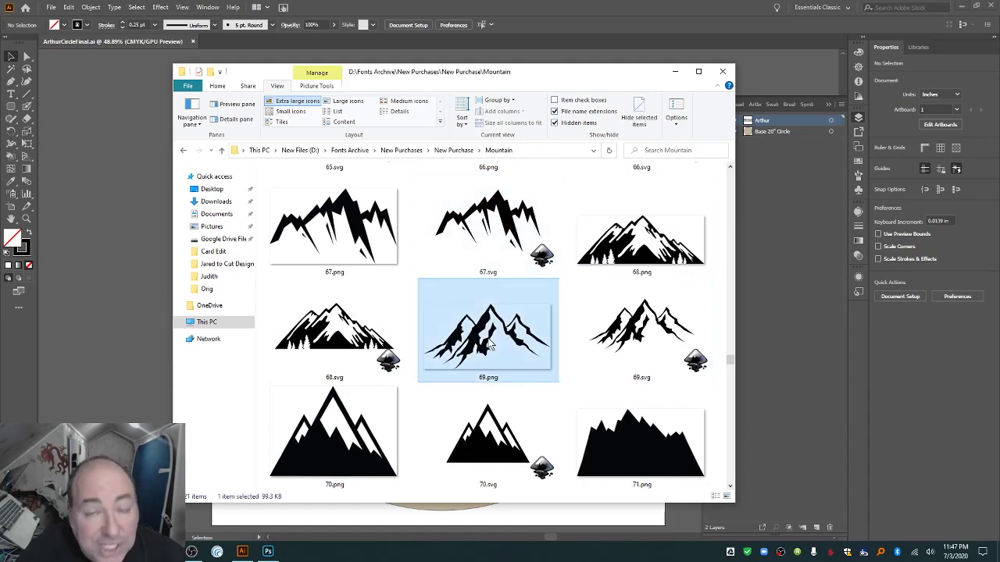
click(638, 356)
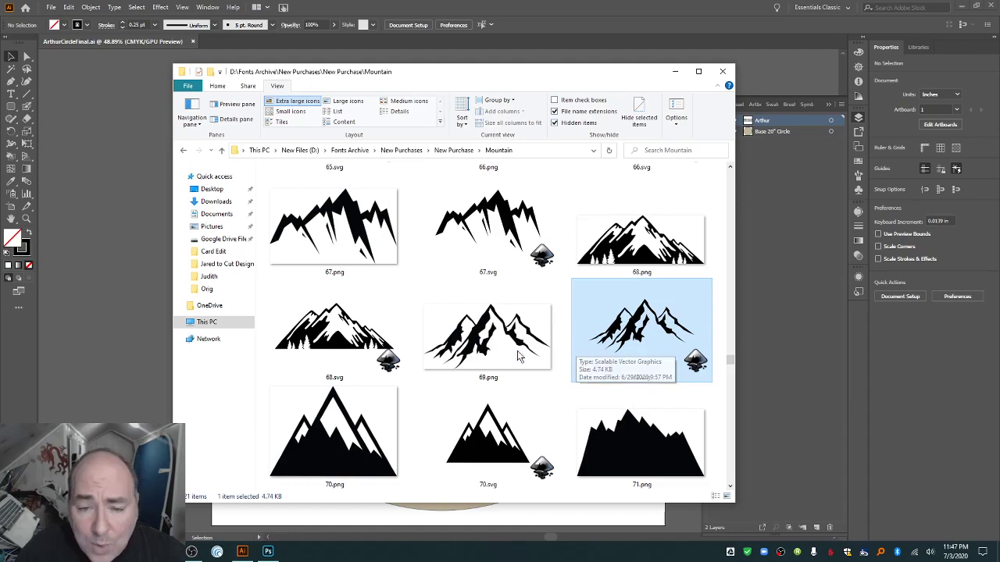
click(546, 151)
key(ctrl+c)
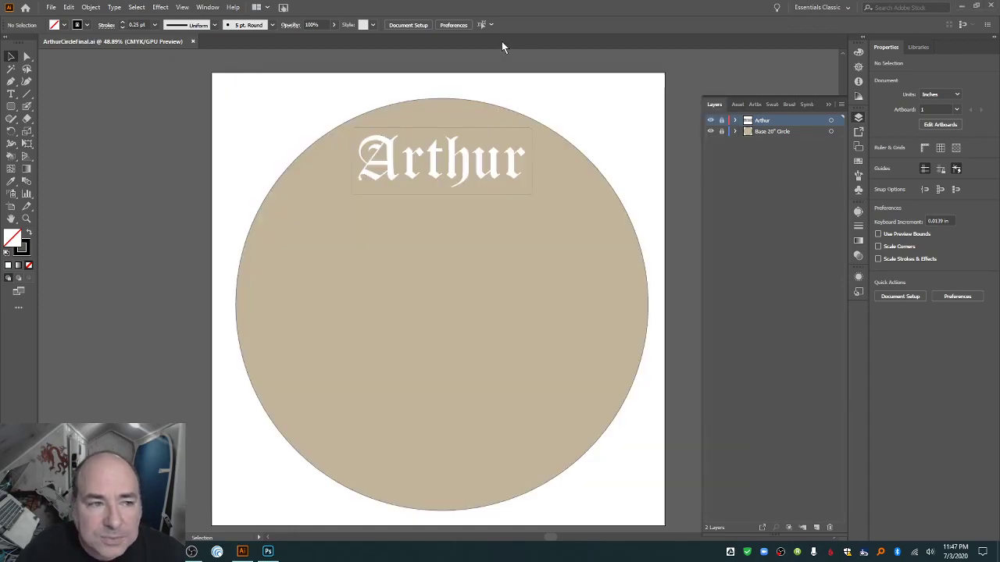
Back in Illustrator, add a new layer for the mountain artwork.
click(504, 43)
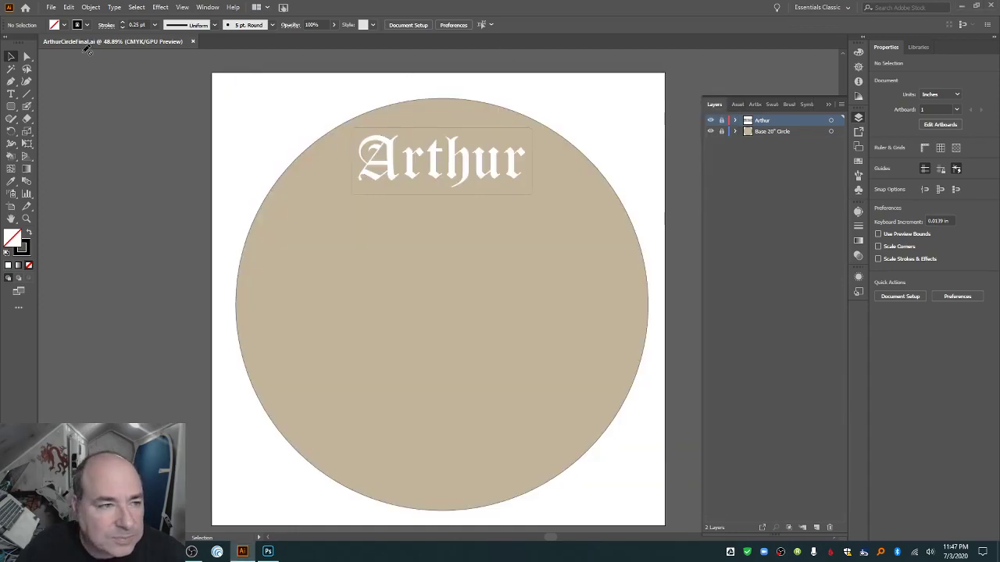
click(52, 8)
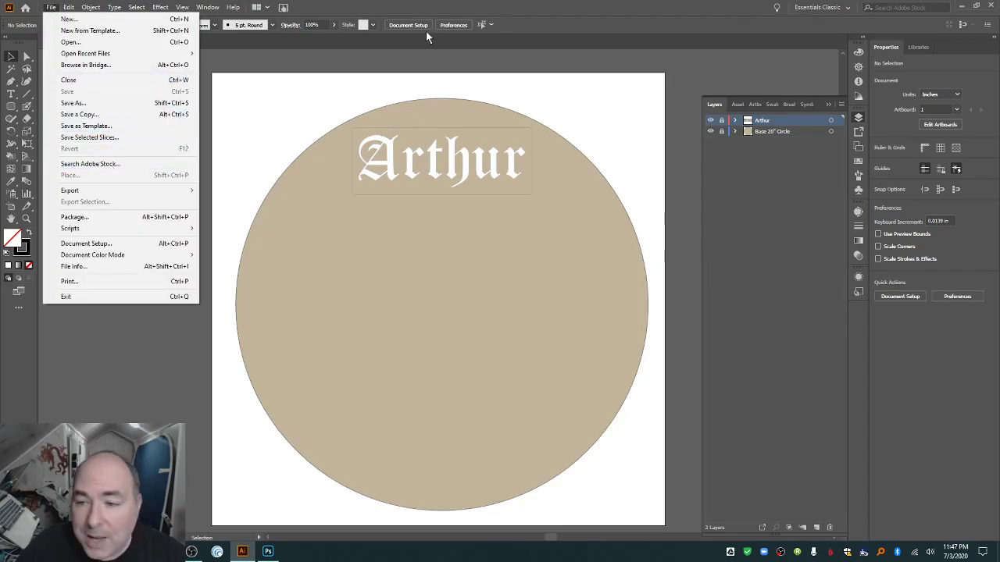
click(736, 169)
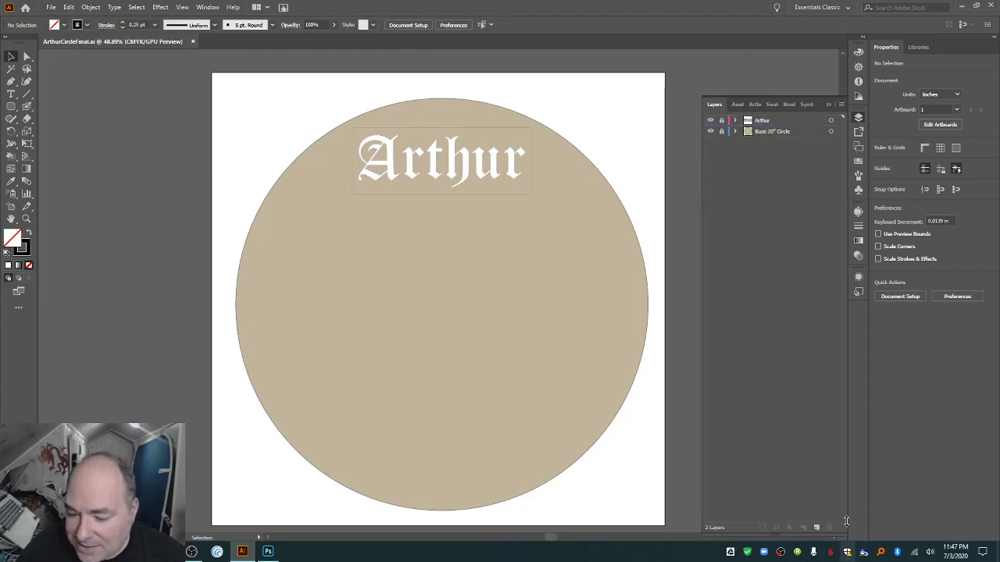
click(817, 528)
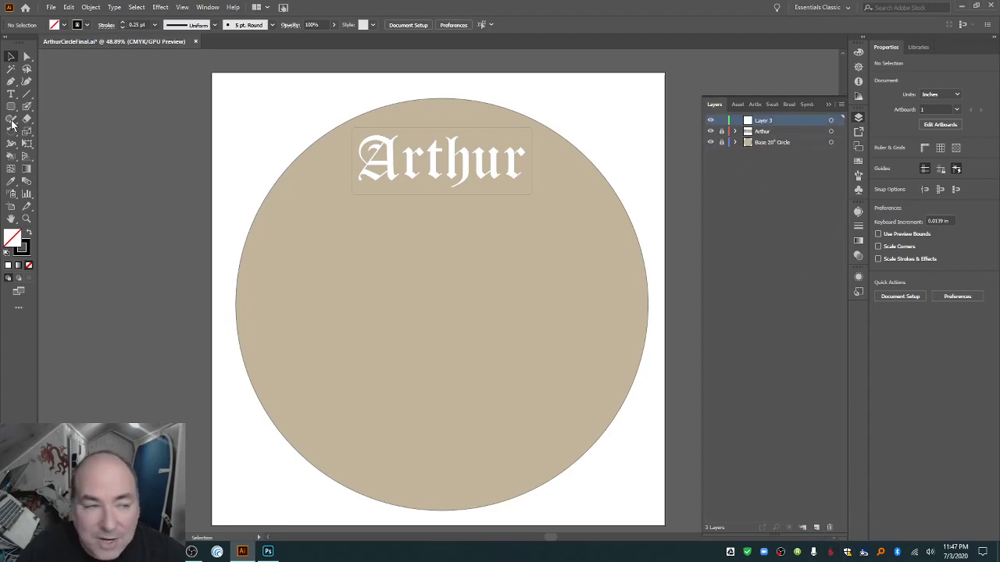
Open the Place dialog and go to the pasted Mountain folder path.
click(50, 7)
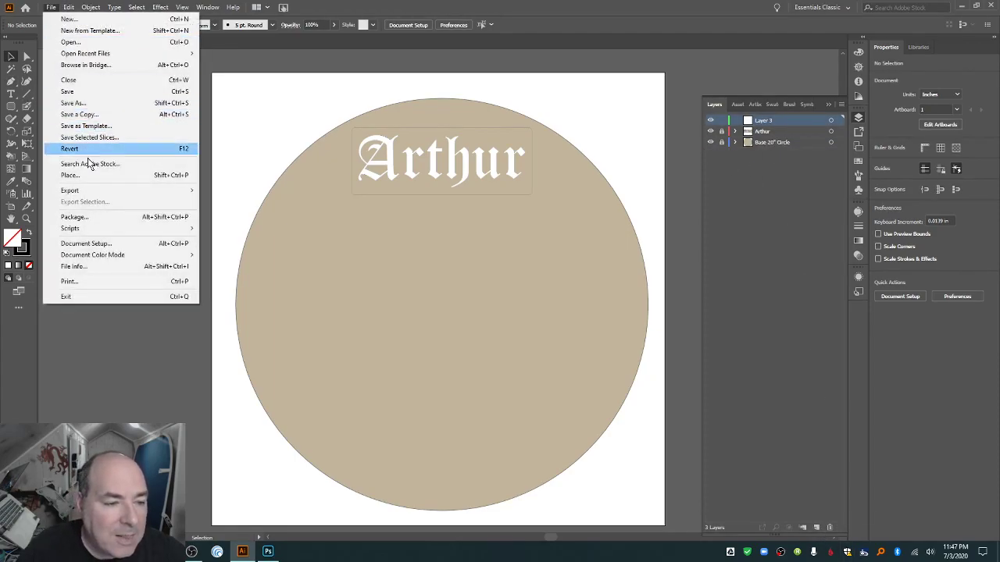
click(98, 177)
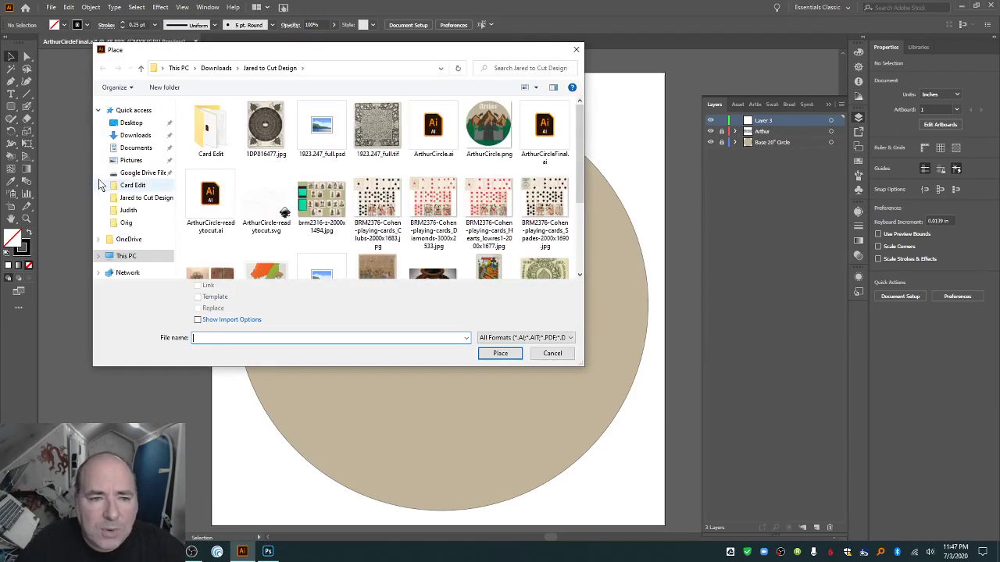
click(346, 69)
key(ctrl+v)
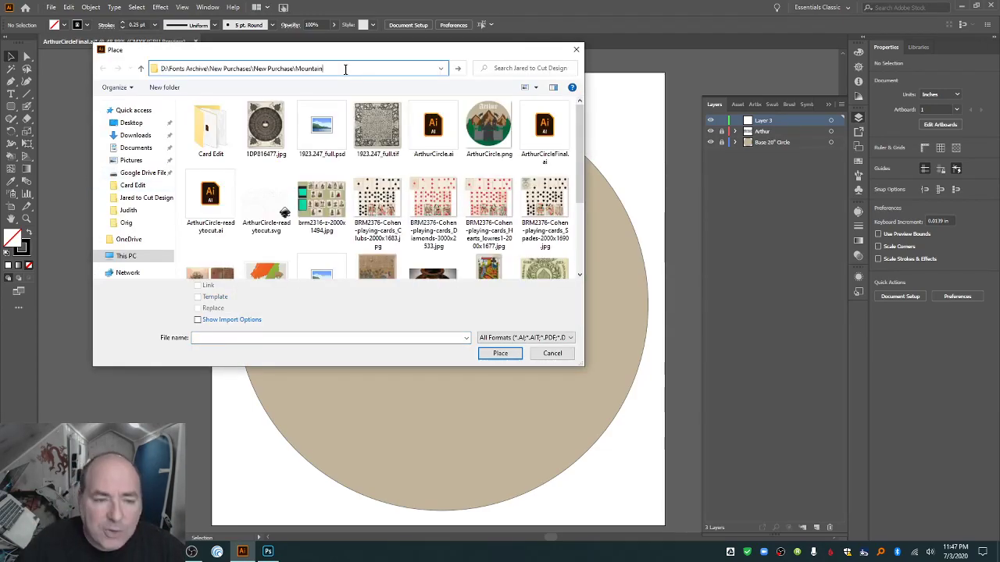
key(ctrl+a)
key(Return)
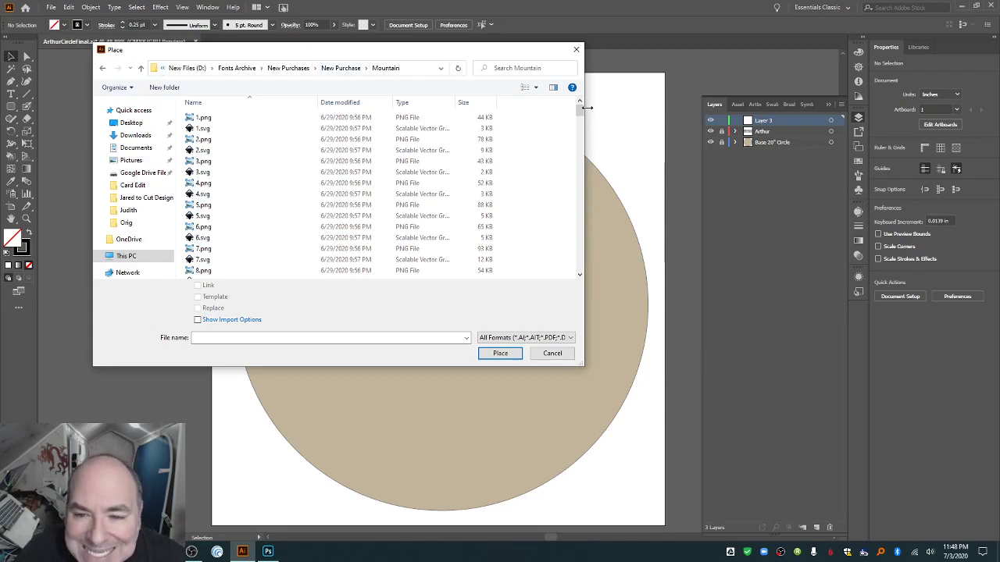
Choose 69.svg and load it for placing.
drag(579, 108, 569, 200)
scroll(241, 208, down, 3)
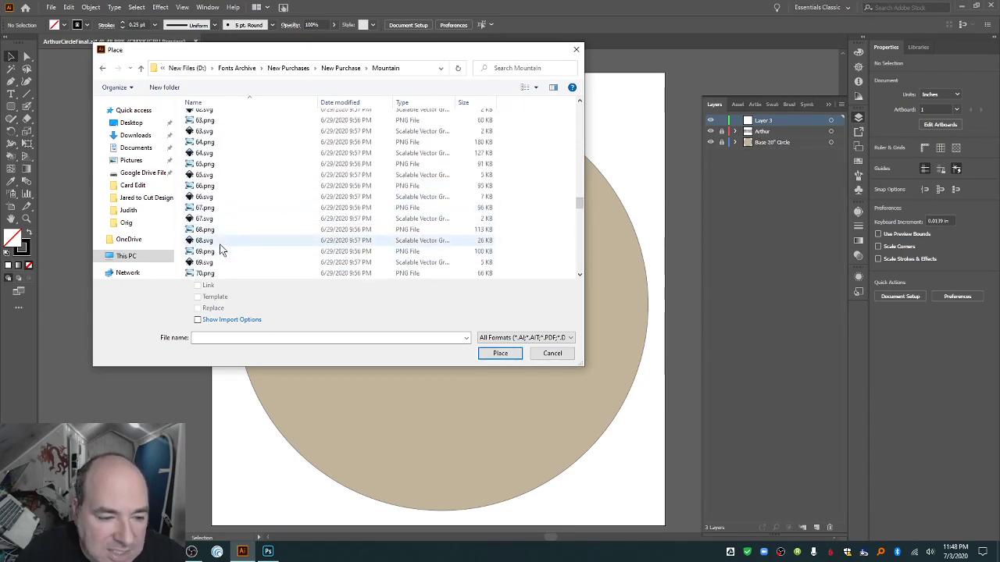
click(219, 265)
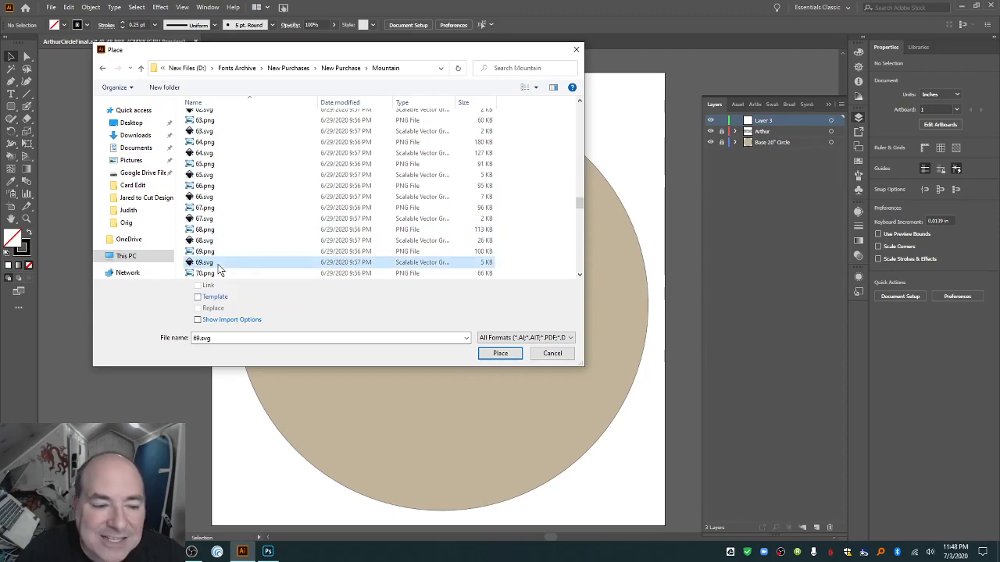
click(499, 353)
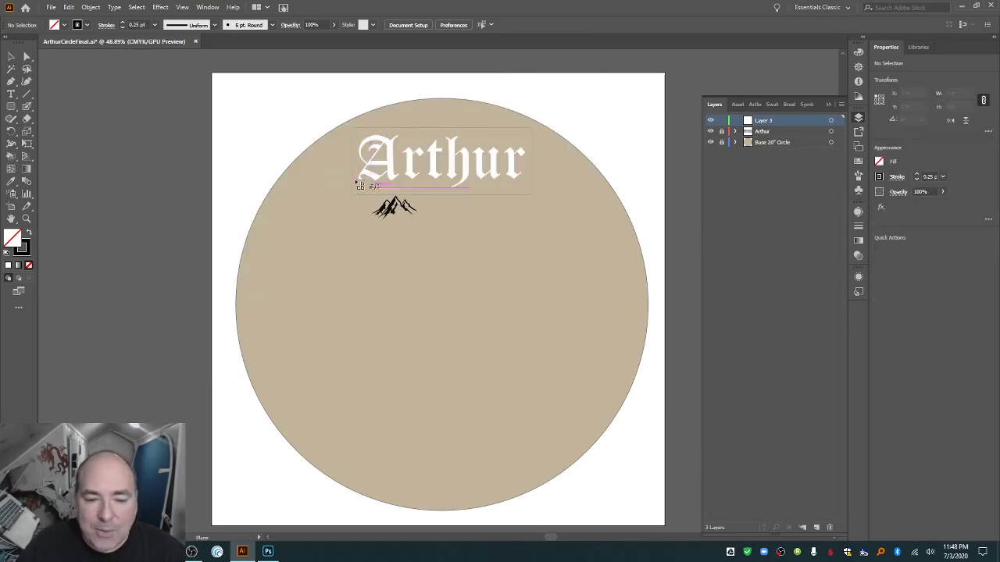
Drop the mountain graphic onto the circle and enlarge it to span the circle.
click(282, 227)
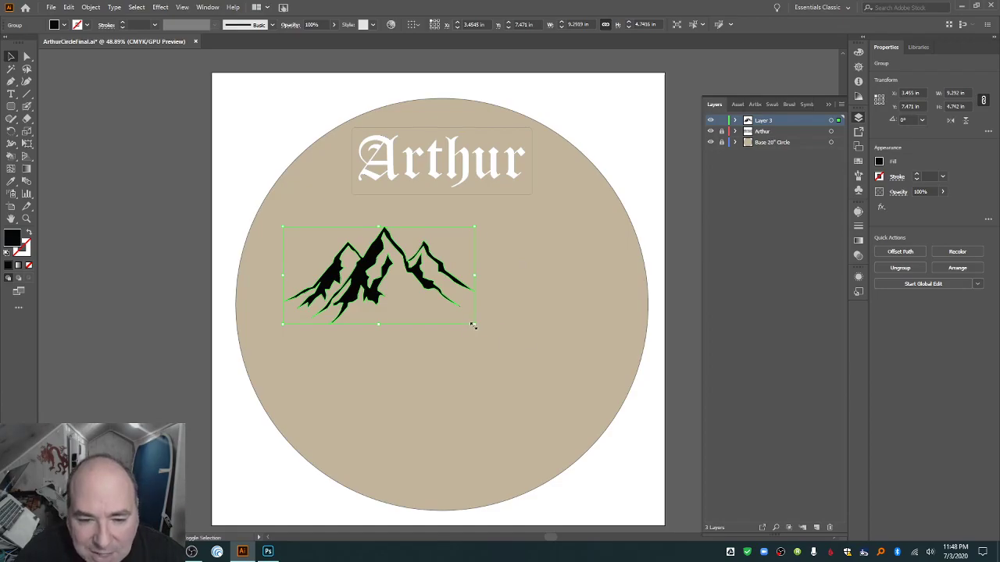
drag(473, 326, 635, 406)
drag(428, 307, 383, 266)
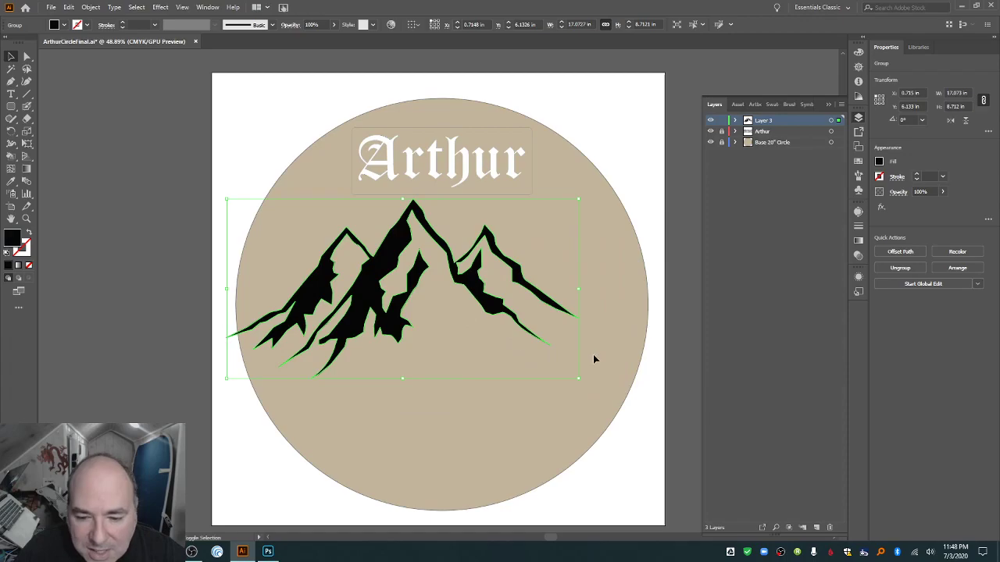
drag(576, 378, 665, 423)
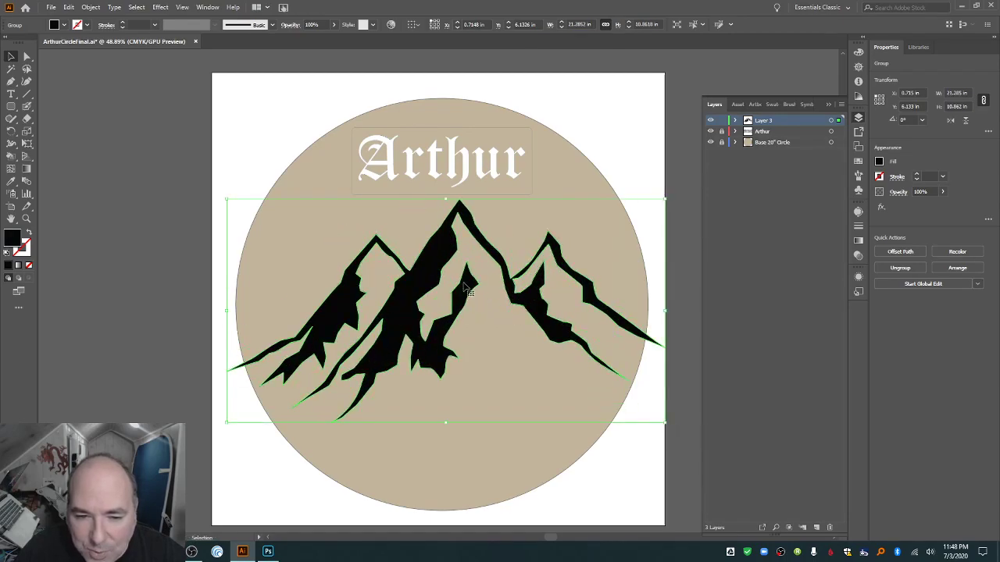
drag(456, 255, 441, 249)
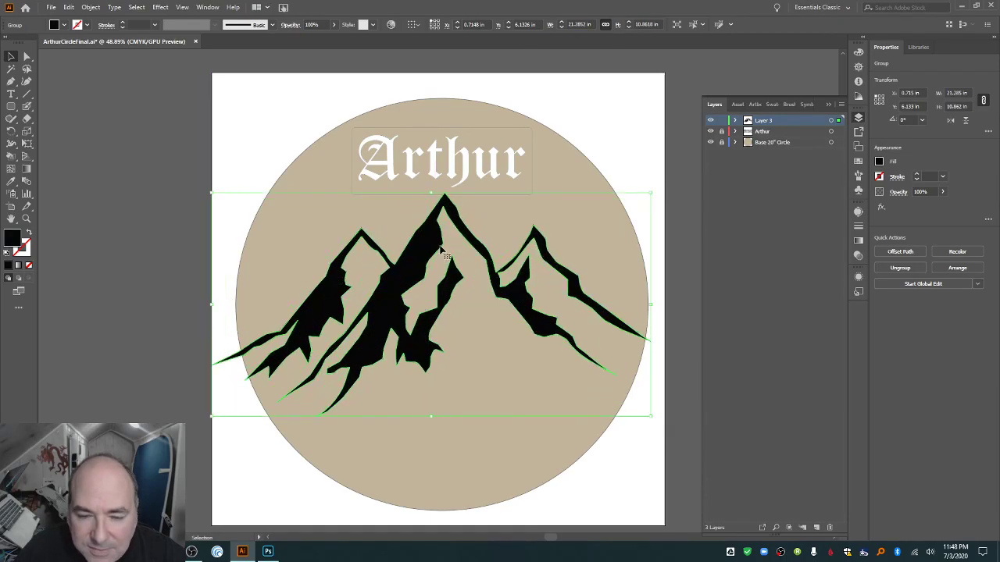
drag(648, 418, 701, 447)
Stretch and reposition the mountains to about 26.86 × 12.75 in, peaking below Arthur.
click(469, 344)
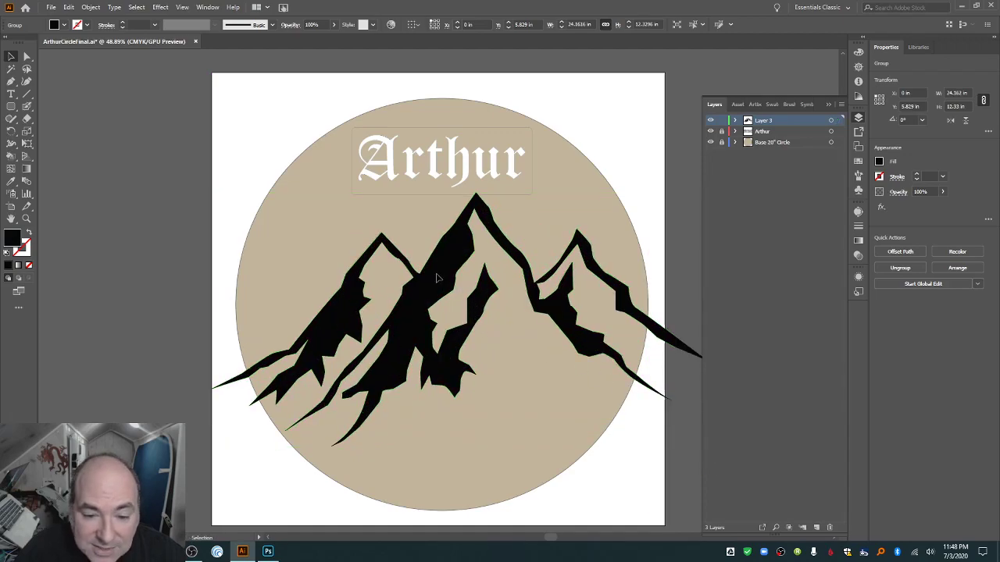
mouse_move(434, 283)
mouse_down()
mouse_move(383, 292)
mouse_move(404, 299)
mouse_up()
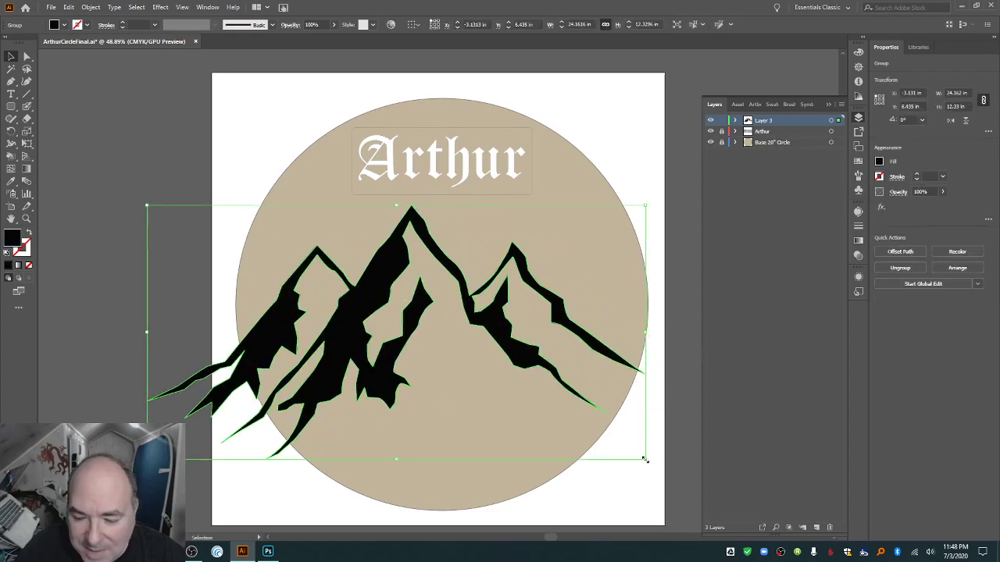
drag(645, 333, 702, 342)
drag(432, 233, 423, 222)
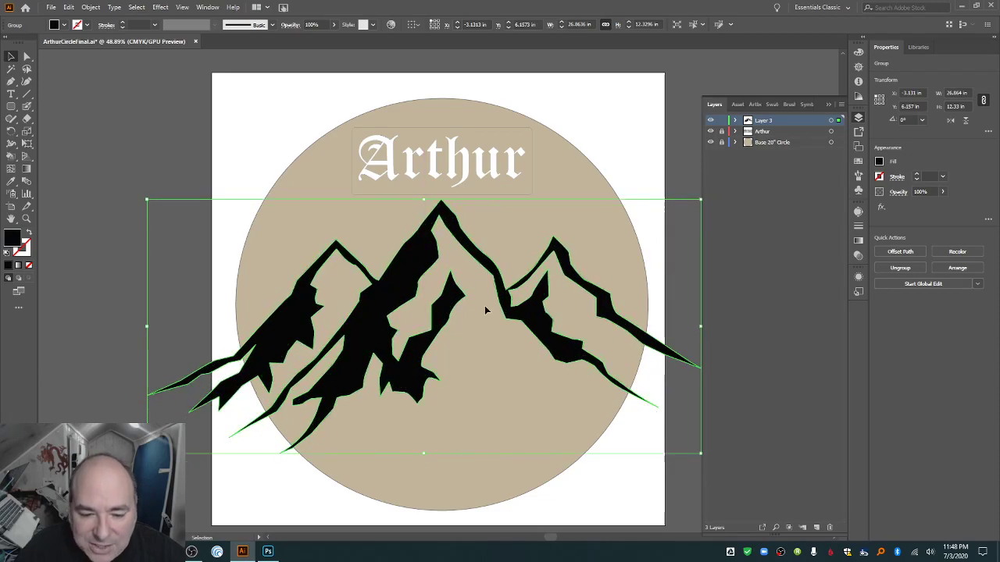
drag(424, 455, 423, 462)
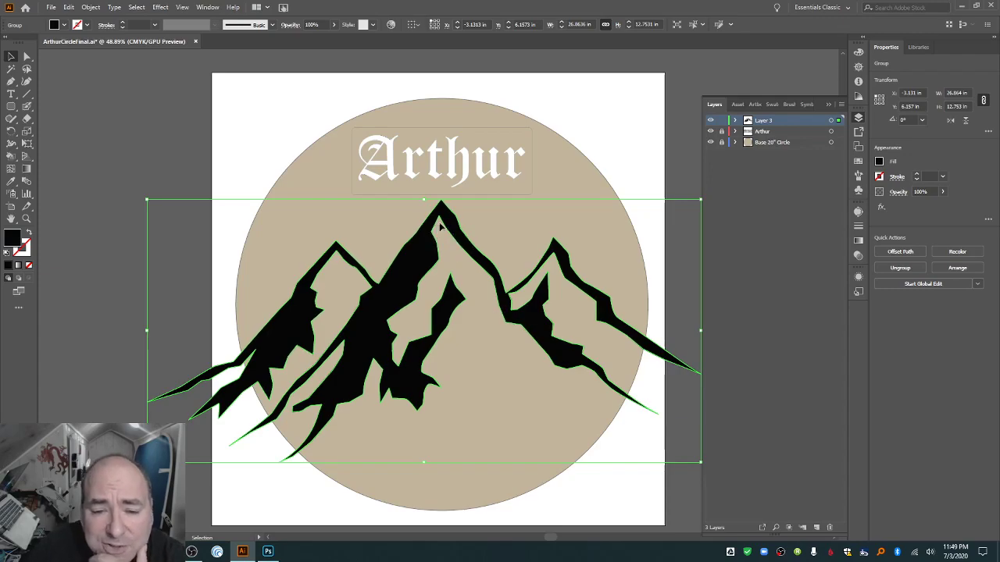
click(455, 181)
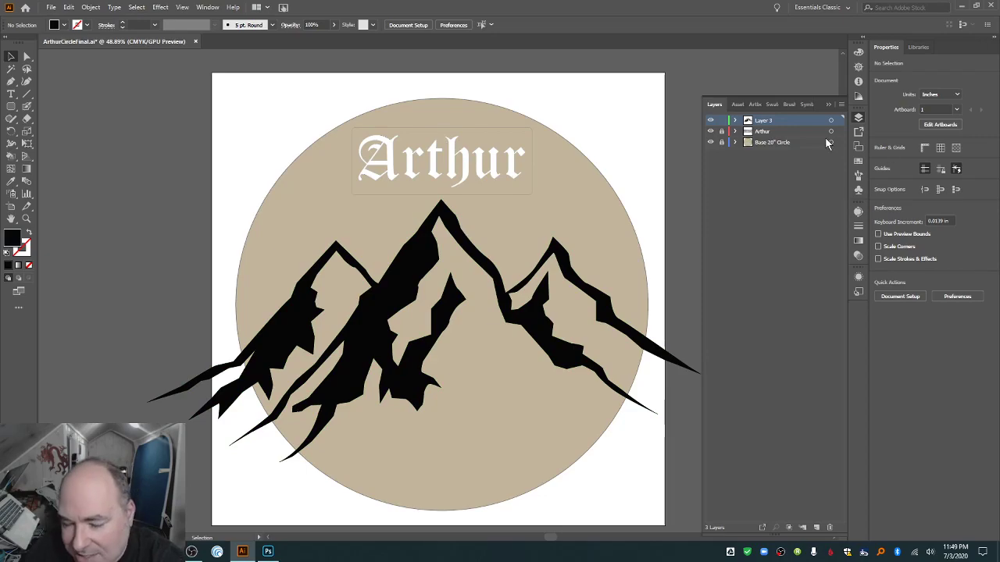
Show rulers and add vertical and horizontal guides crossing at the circle's centre, about 10.98 in.
click(205, 7)
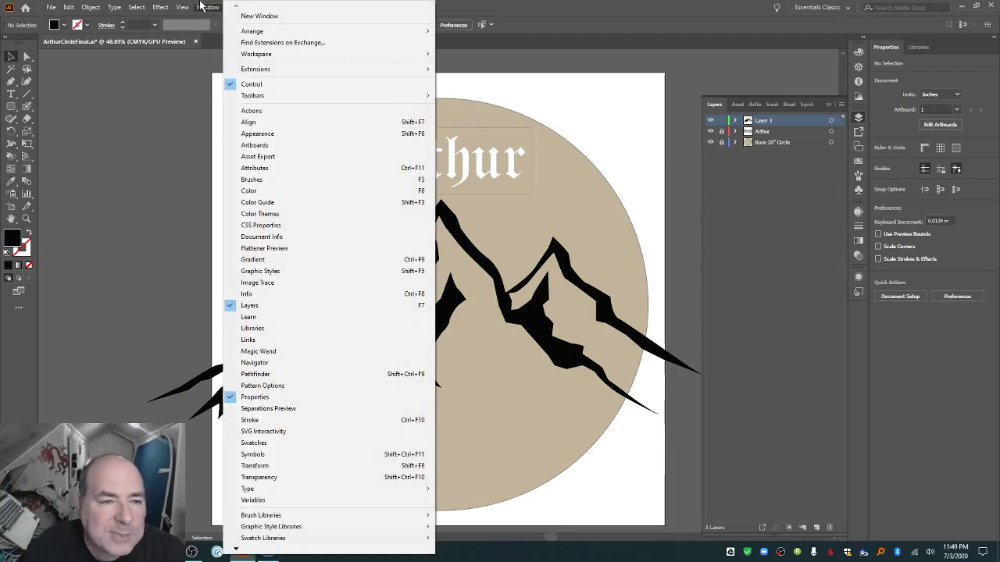
mouse_move(182, 7)
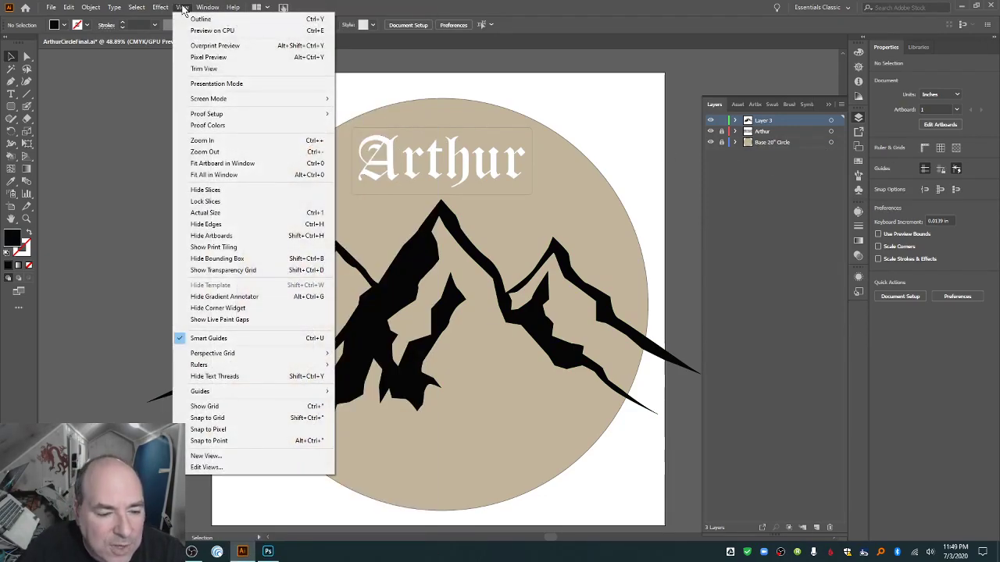
mouse_move(294, 364)
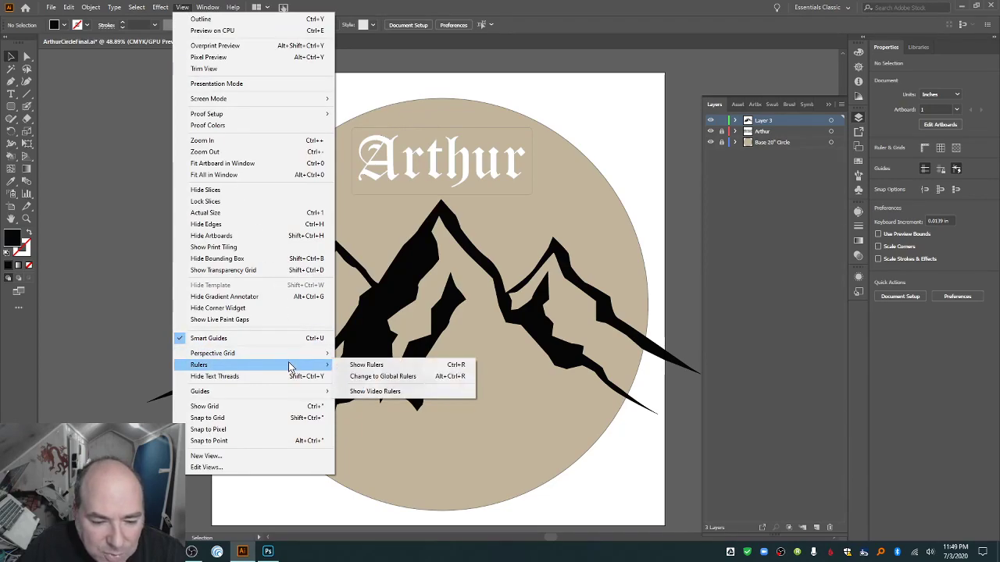
click(366, 365)
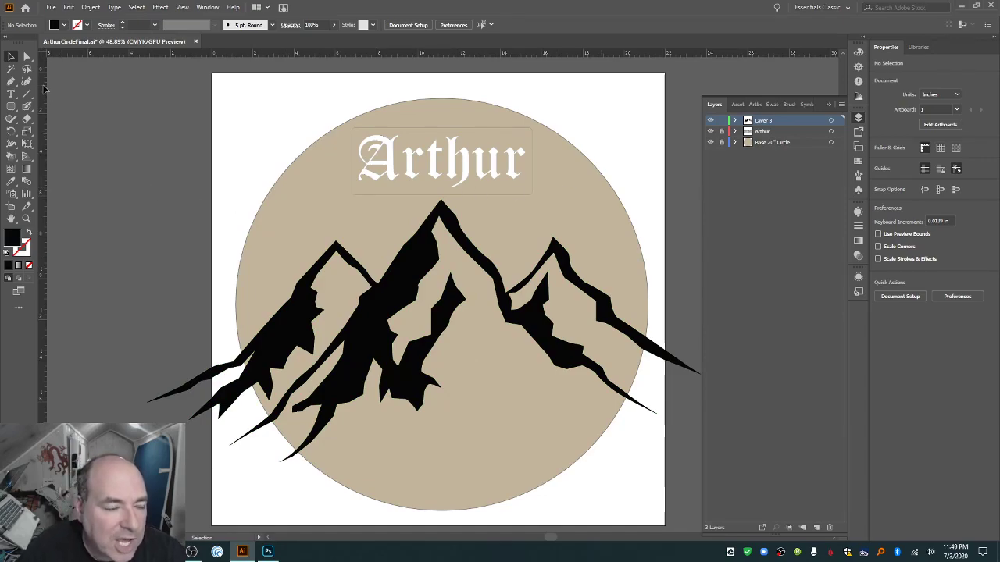
drag(44, 89, 438, 139)
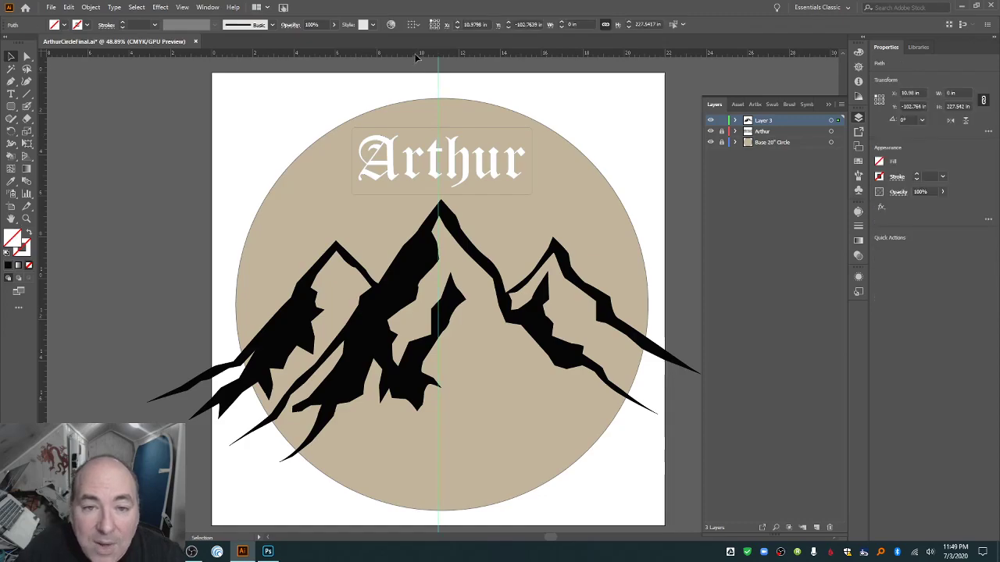
drag(417, 55, 407, 301)
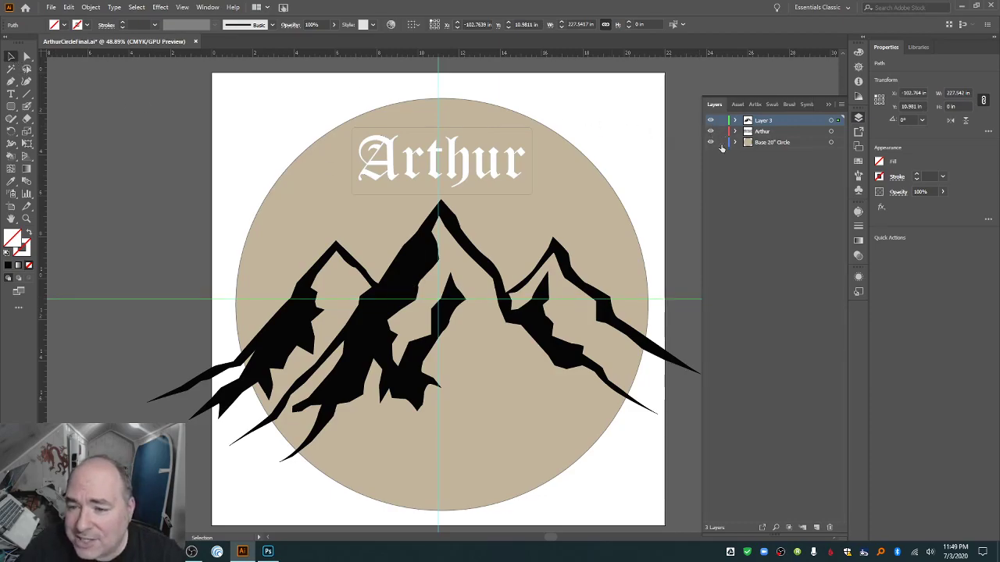
Nudge the tan circle slightly left and up, then lock the Base 20" Circle layer.
click(577, 180)
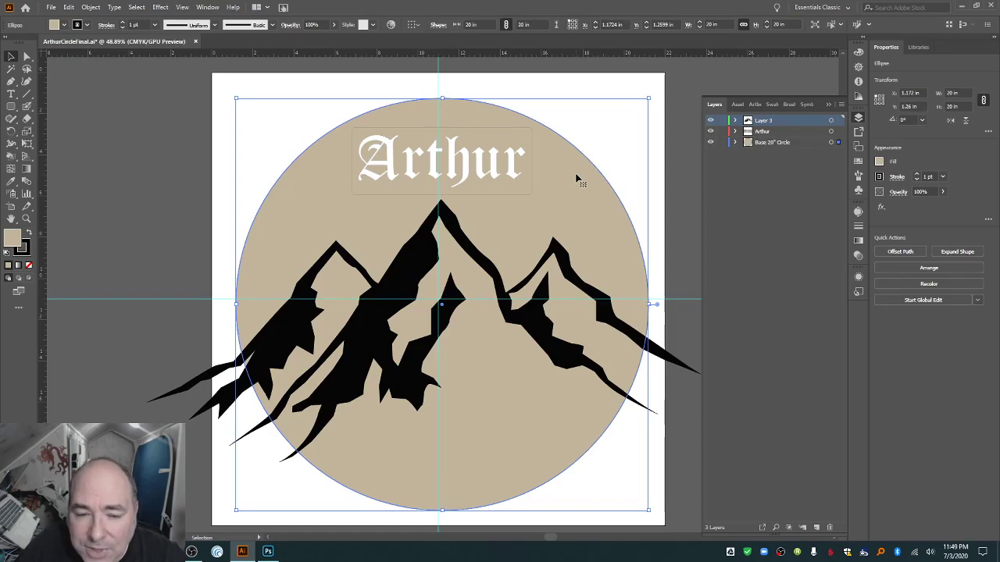
key(Left)
key(Left)
key(Left)
key(Left)
key(Left)
key(Left)
key(Left)
key(Left)
key(Left)
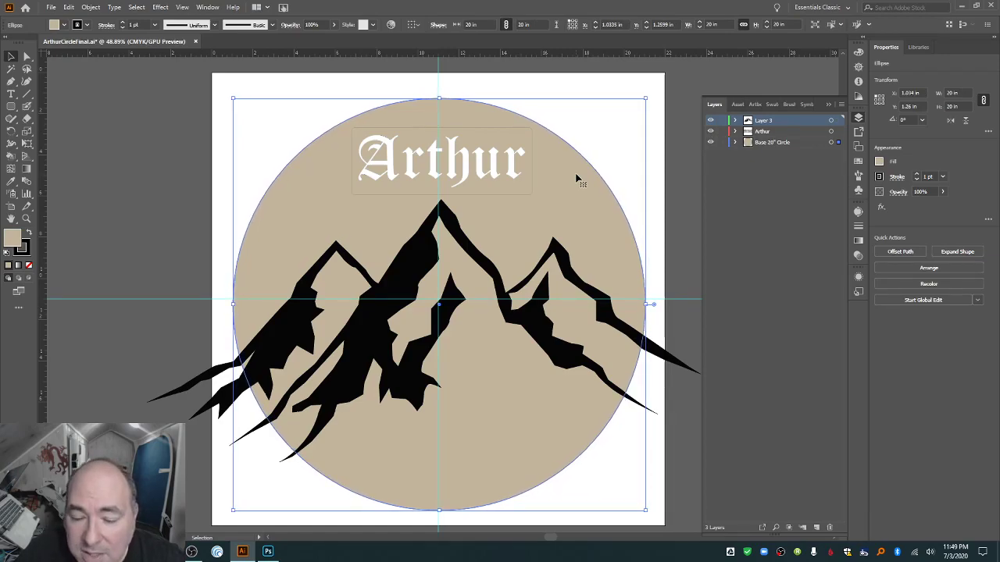
key(Left)
key(Left)
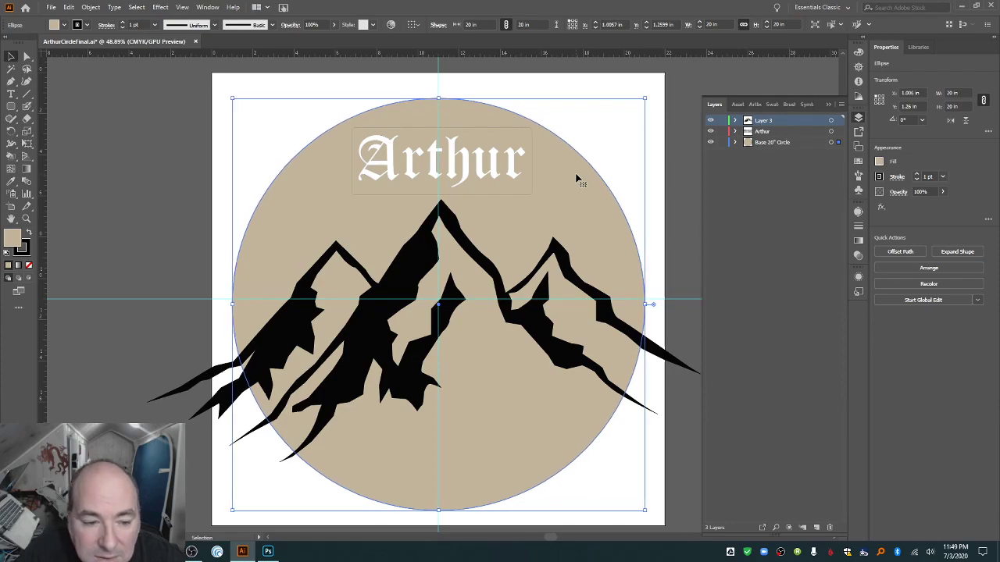
key(Up)
key(Up)
key(Up)
key(Up)
key(Up)
key(Up)
key(Up)
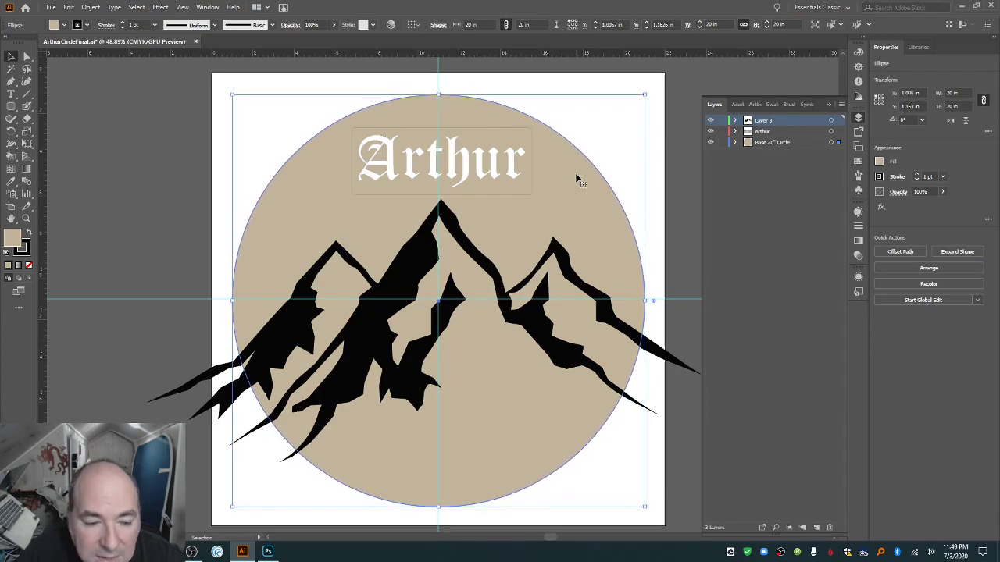
key(Up)
key(Up)
key(Up)
key(Up)
key(Up)
key(Up)
key(Up)
key(Up)
key(Up)
key(Up)
key(Up)
key(Up)
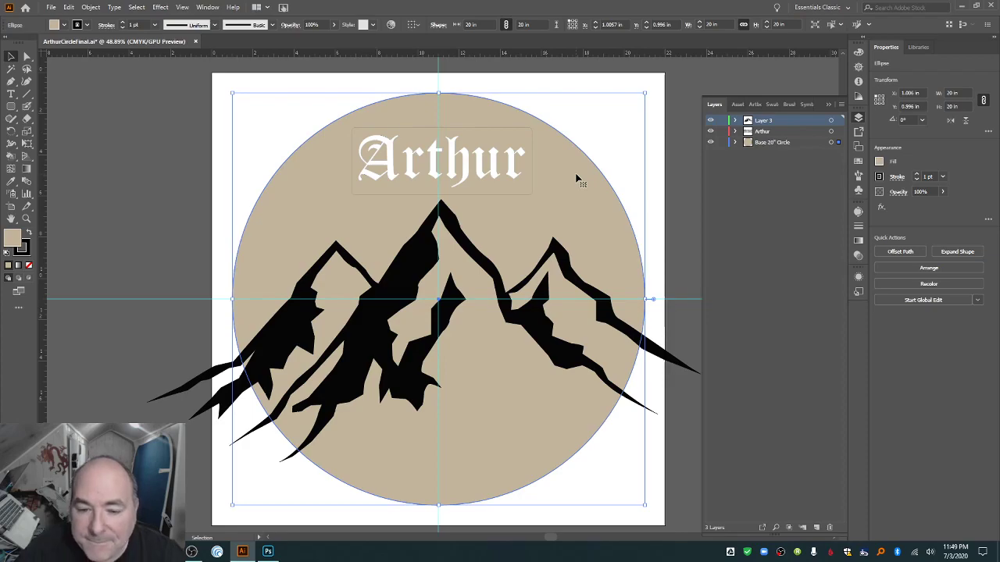
click(721, 142)
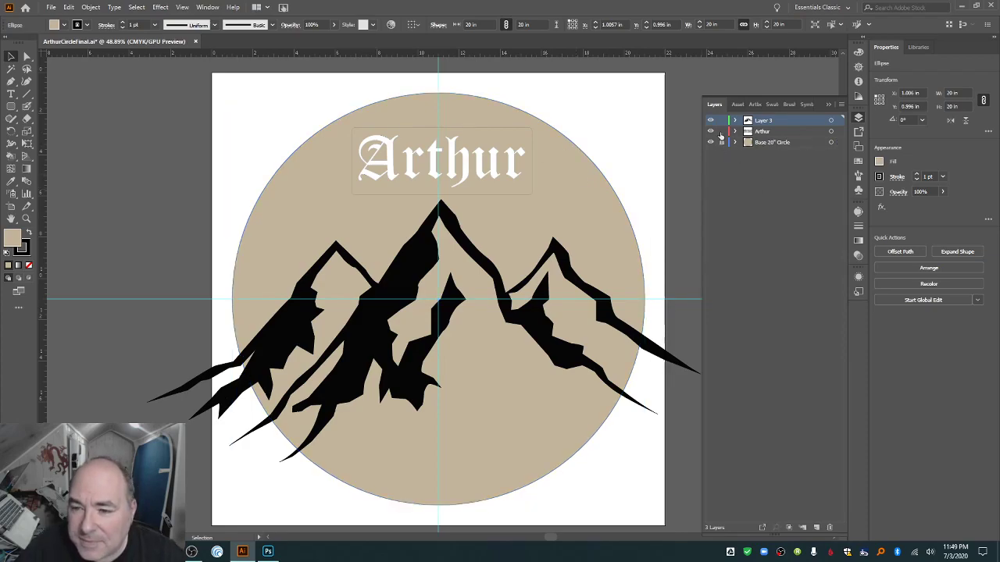
Shift-nudge Arthur left and up to about X 6.61, Y 2.462 in, then relock its layer.
click(721, 132)
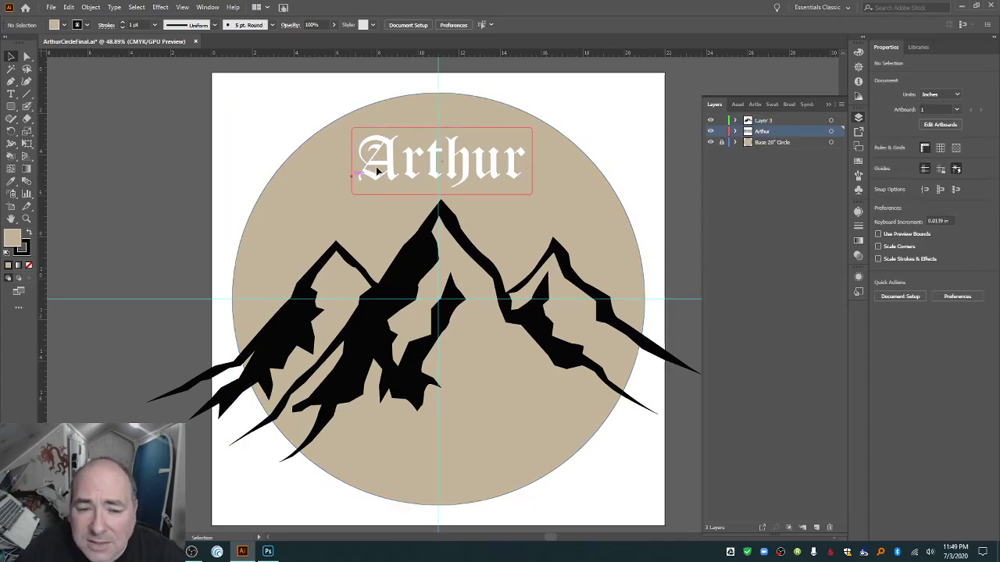
click(452, 162)
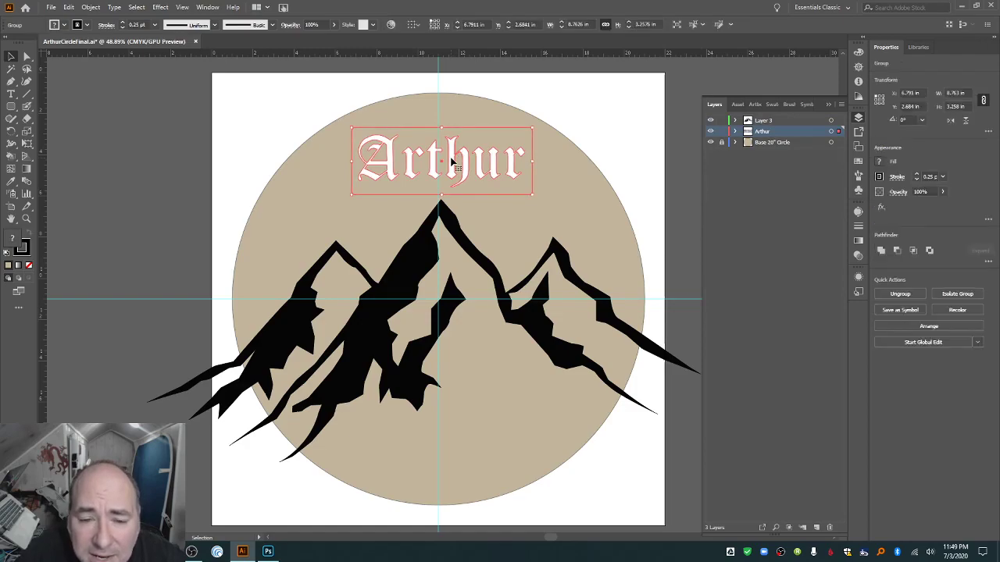
key(shift+Left)
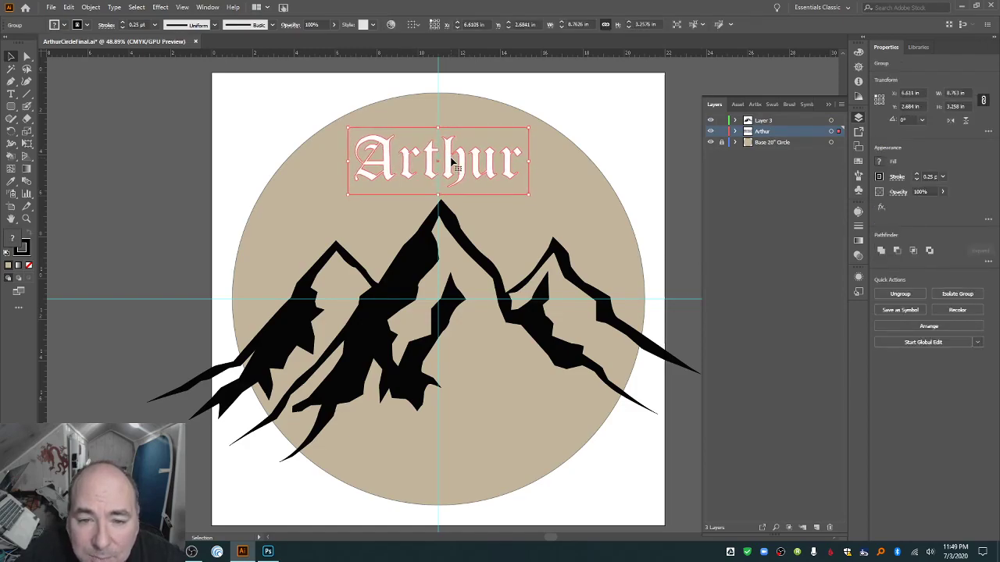
key(shift+Up)
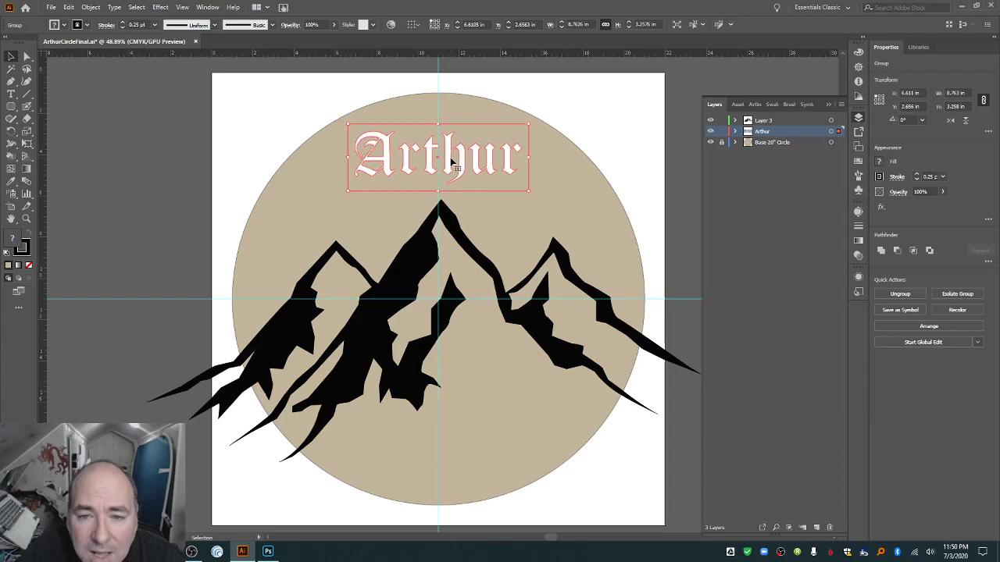
key(shift+Up)
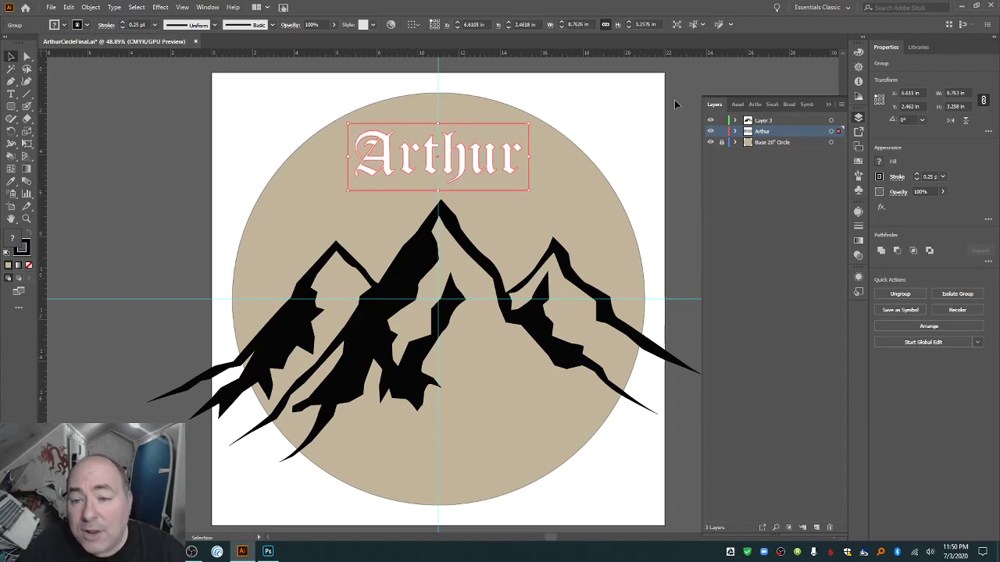
click(721, 131)
click(492, 115)
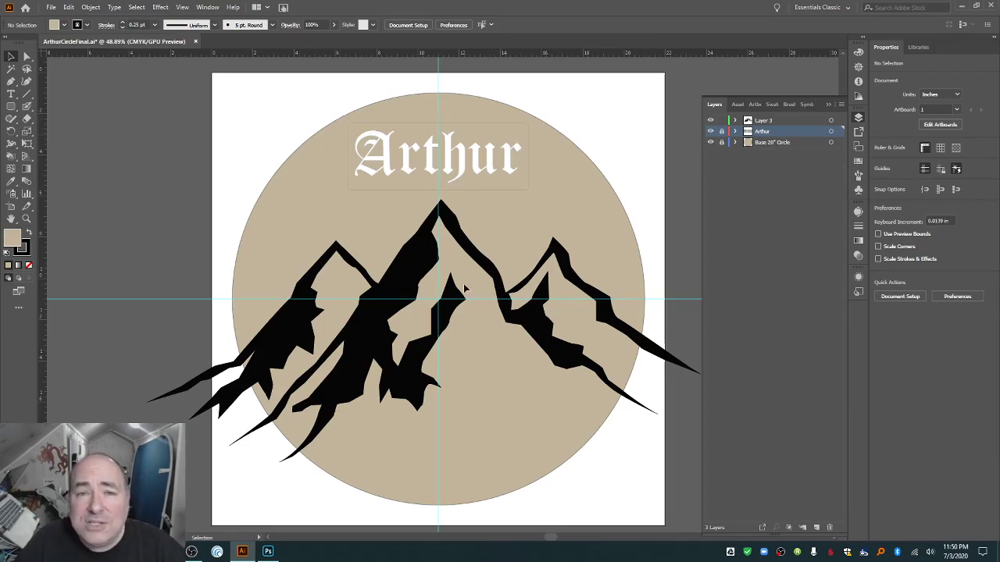
Rename Layer 3 to Mountain, keeping the Arthur layer locked.
click(722, 126)
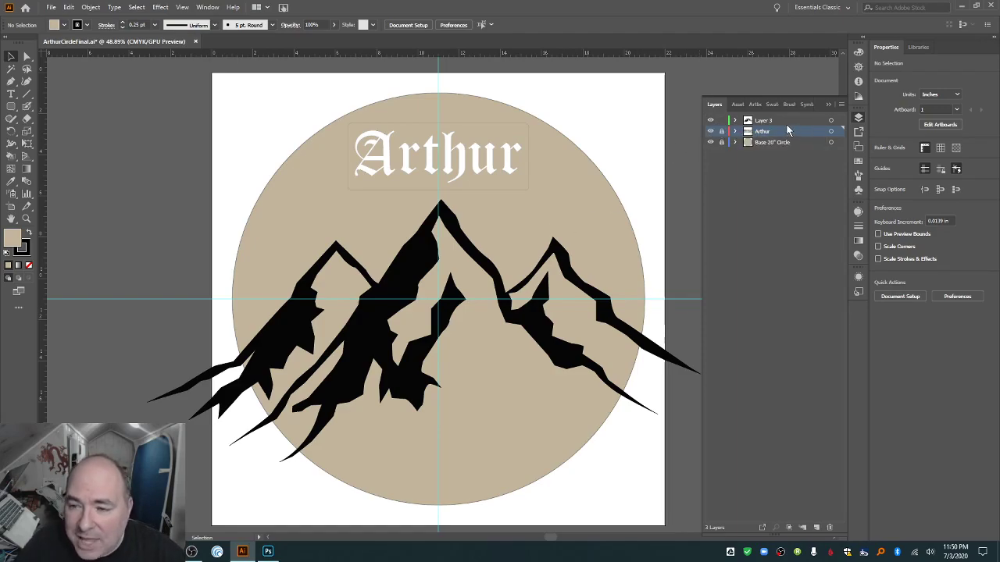
double_click(763, 121)
text(Mountain)
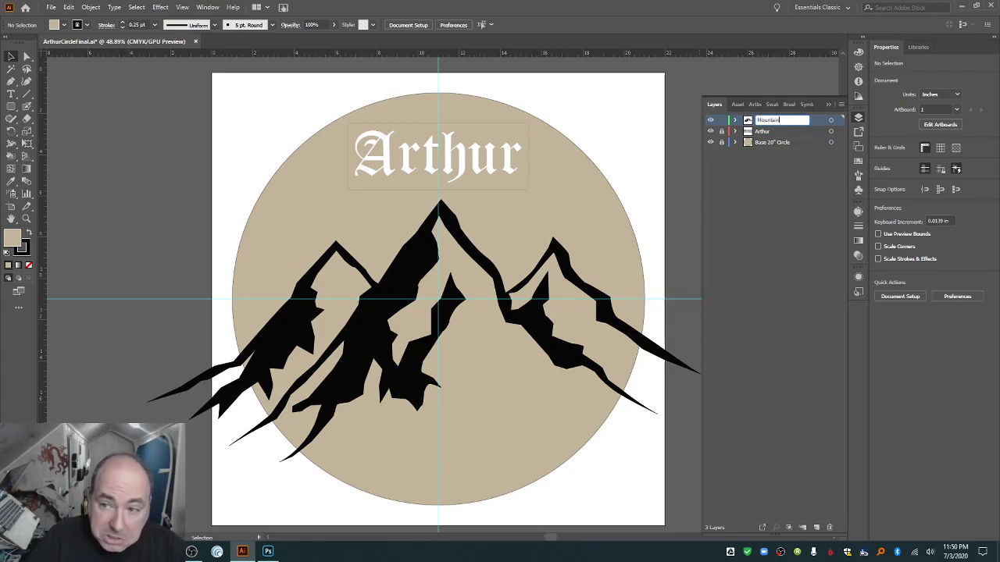
key(Return)
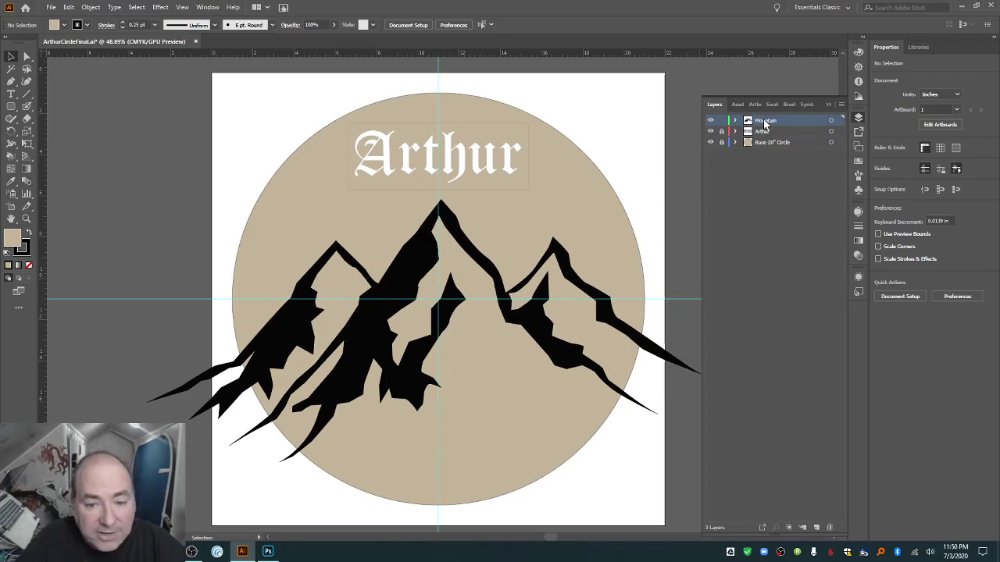
Enlarge the mountains to about 28.08 × 13.55 in and re-centre them under Arthur.
click(422, 263)
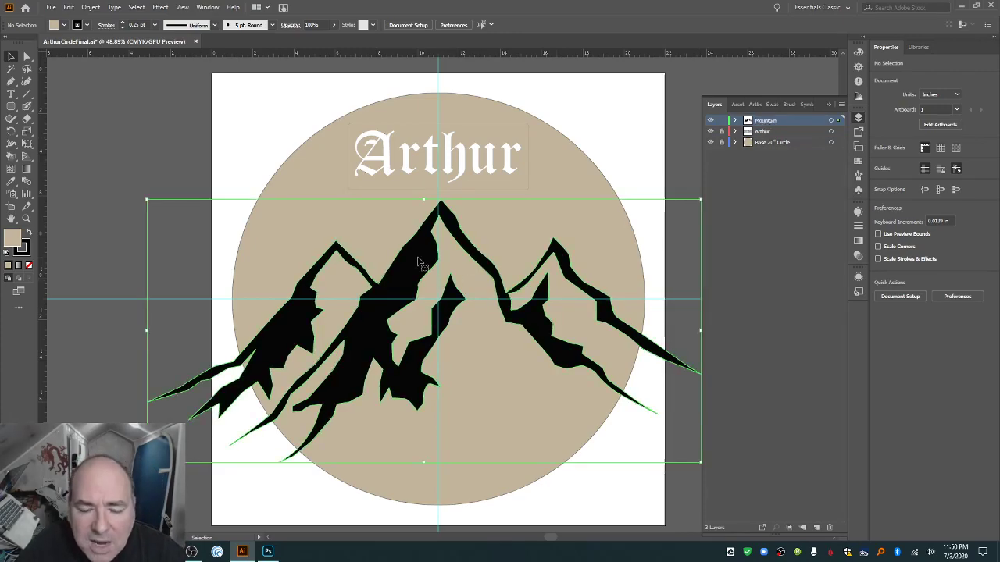
drag(418, 261, 417, 258)
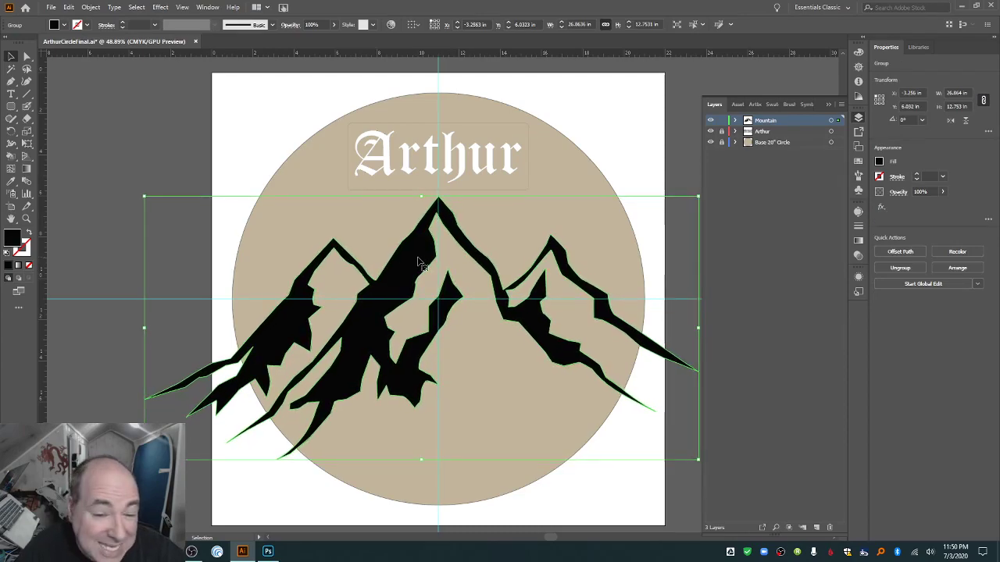
key(Up)
key(Up)
key(Up)
key(Up)
key(Up)
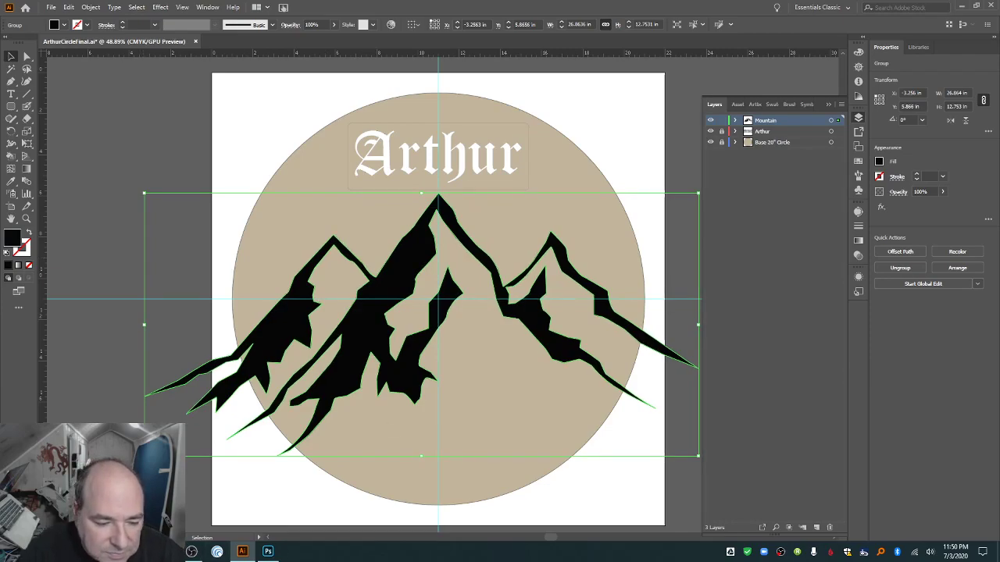
drag(143, 456, 119, 472)
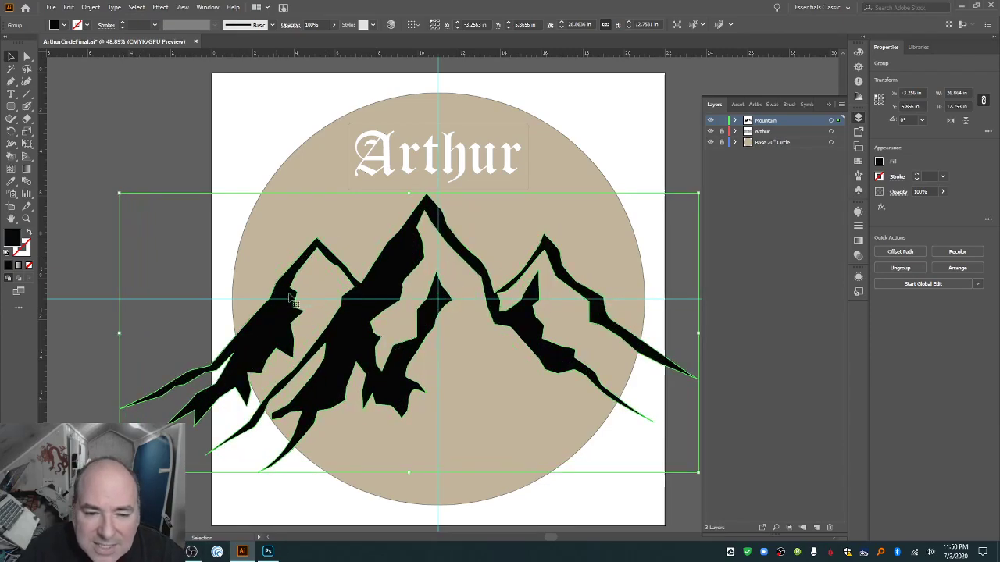
drag(384, 267, 396, 267)
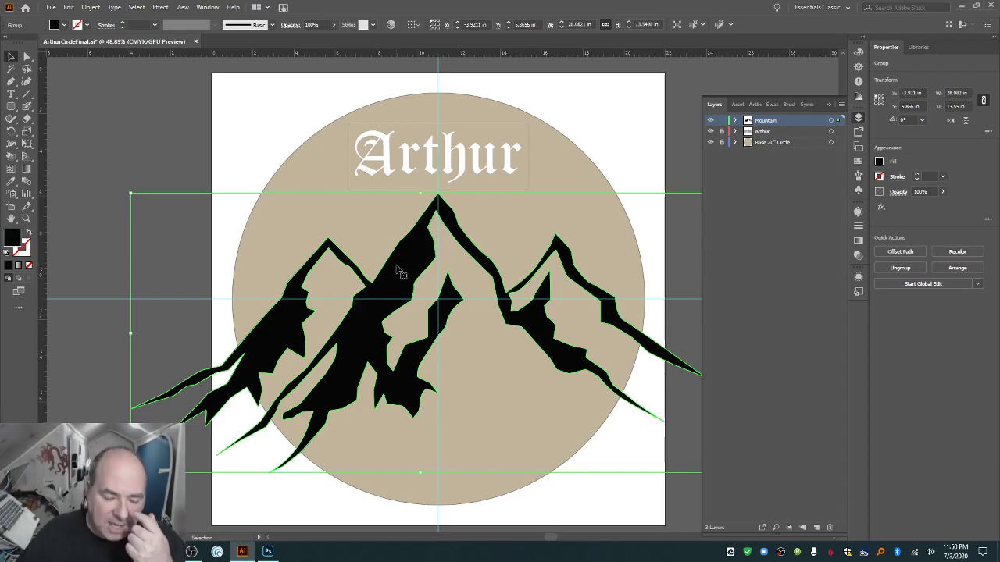
Give the mountains a black stroke at 0.25 pt.
click(181, 241)
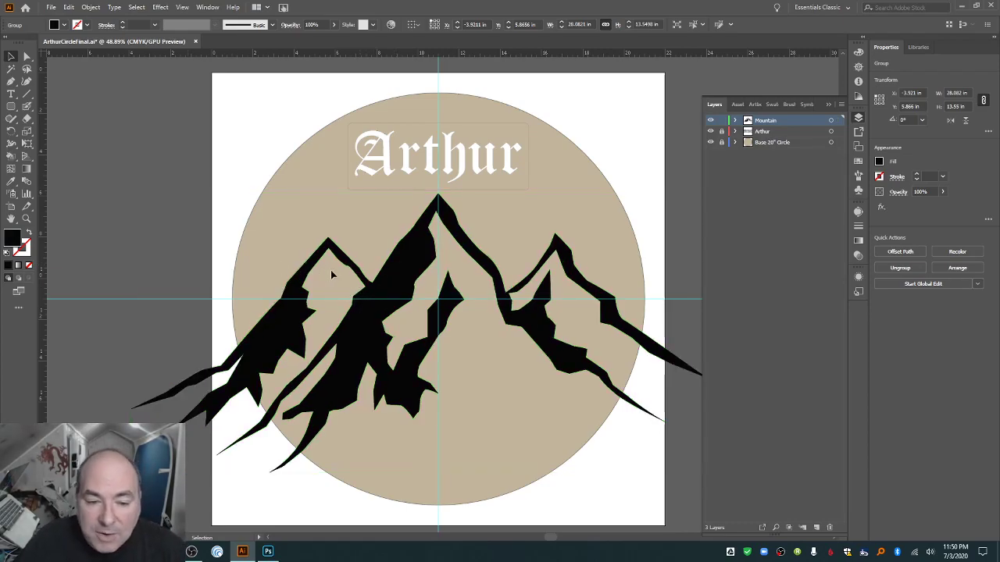
click(387, 279)
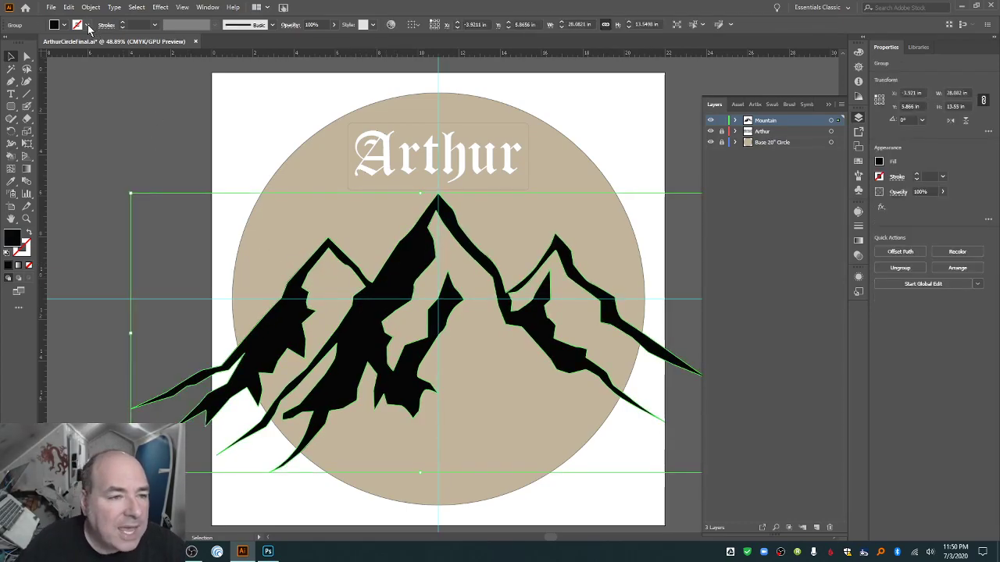
click(86, 25)
click(30, 45)
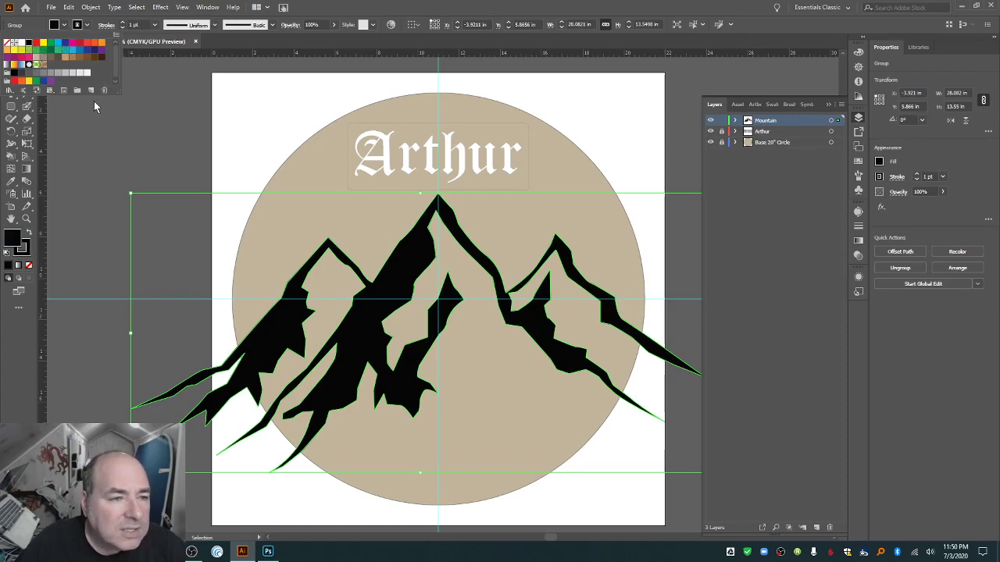
click(154, 27)
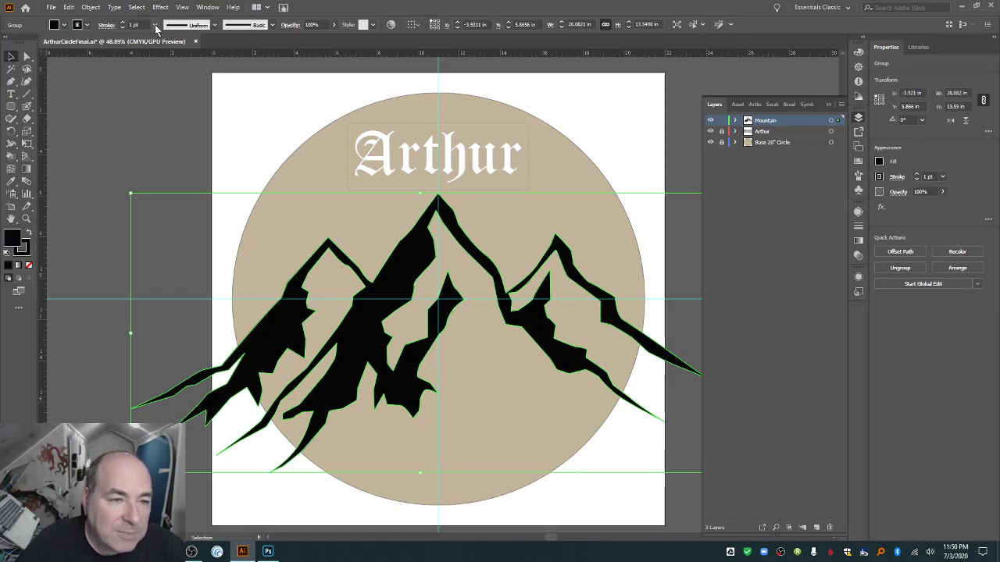
click(153, 26)
click(161, 37)
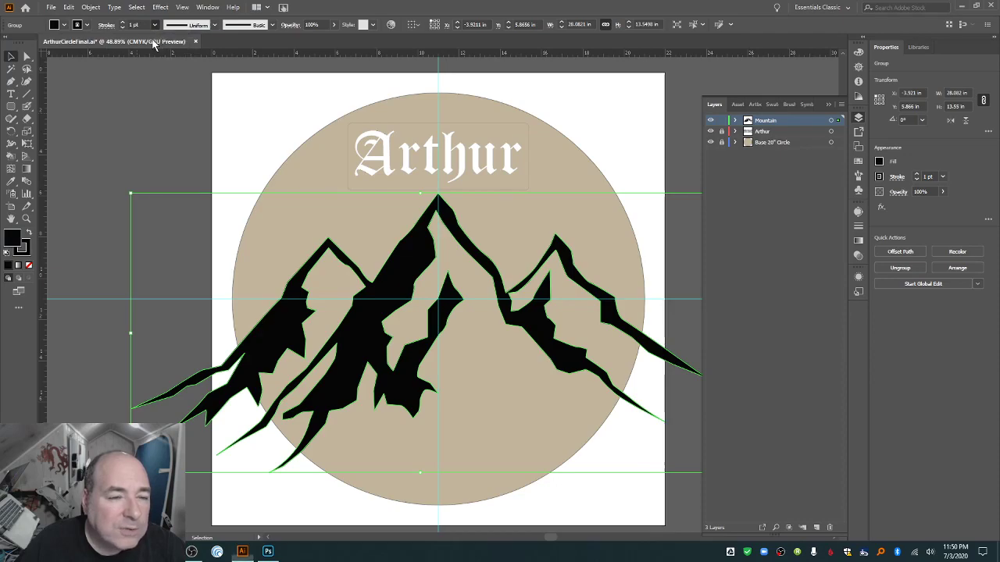
Fill the mountains with a dark brown swatch and deselect them.
click(66, 25)
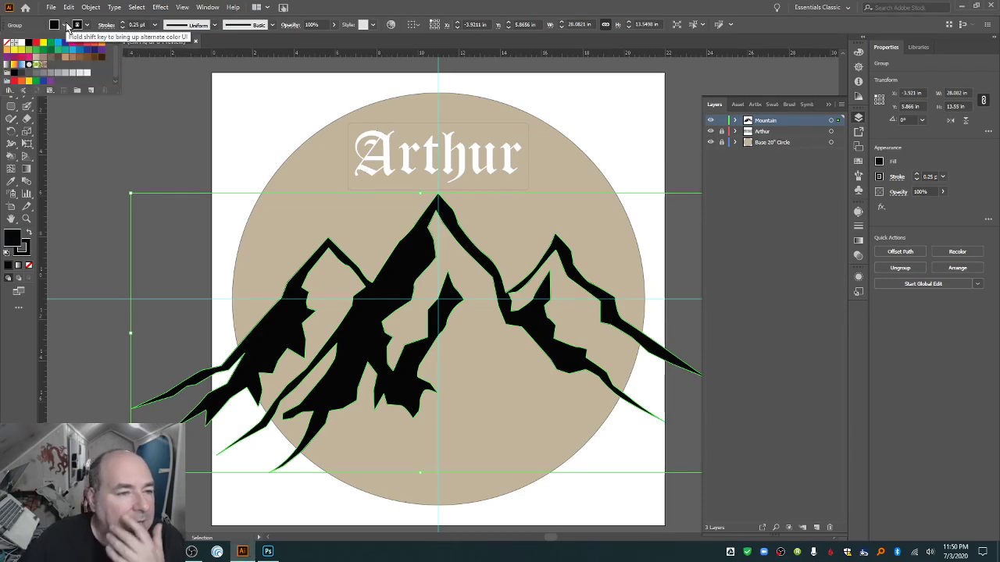
click(95, 57)
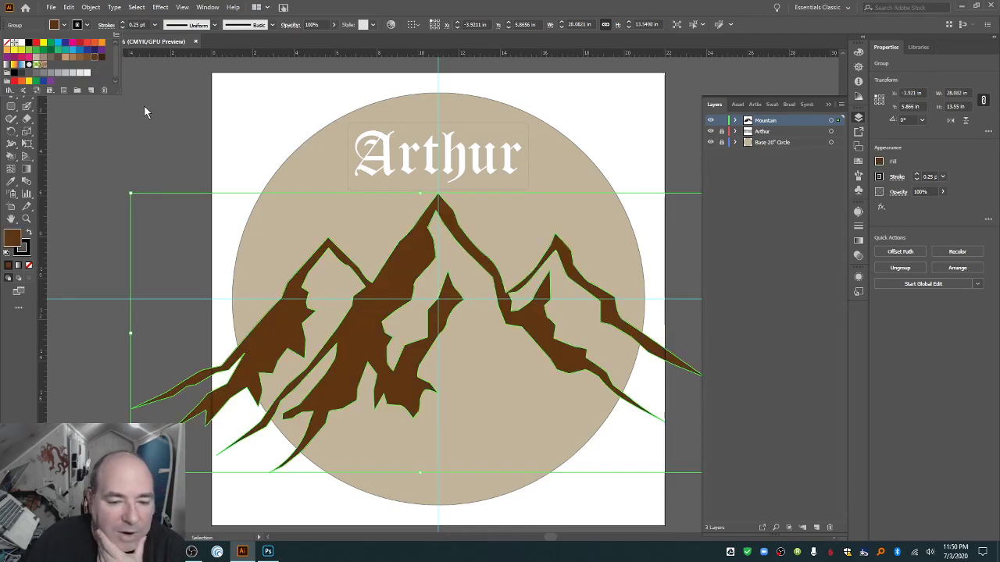
click(148, 114)
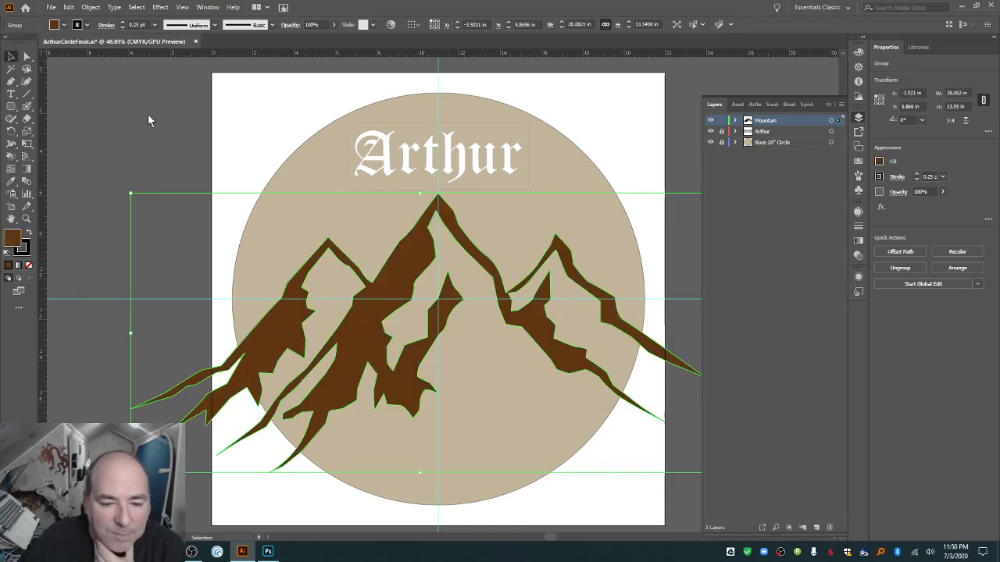
click(108, 280)
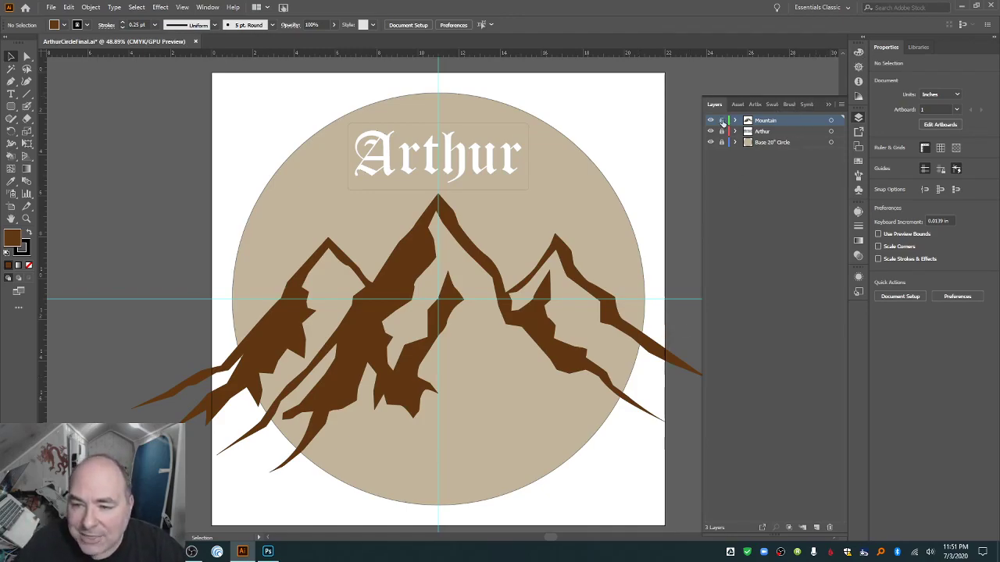
Add a new top layer named Trees, then switch back to File Explorer.
click(817, 527)
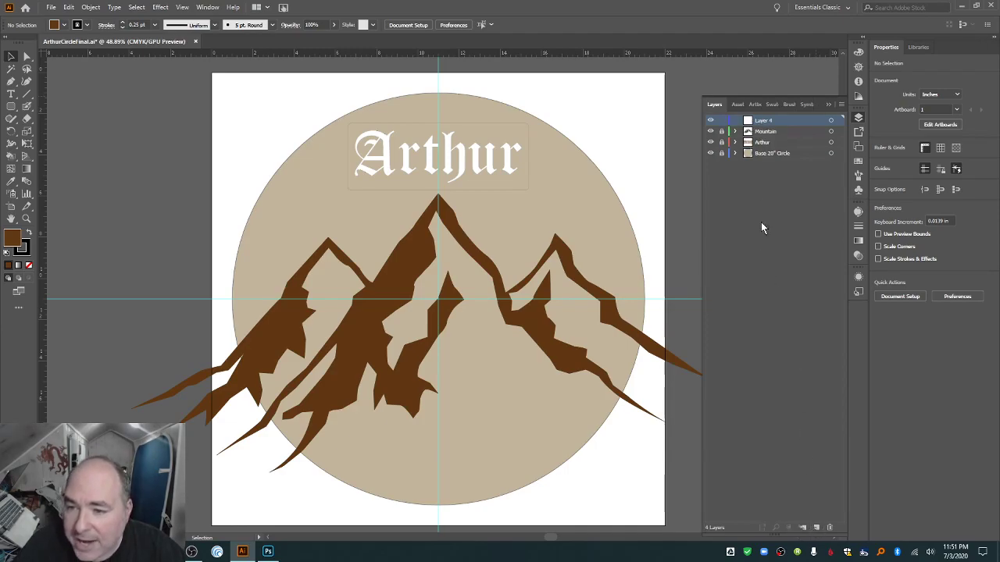
double_click(763, 122)
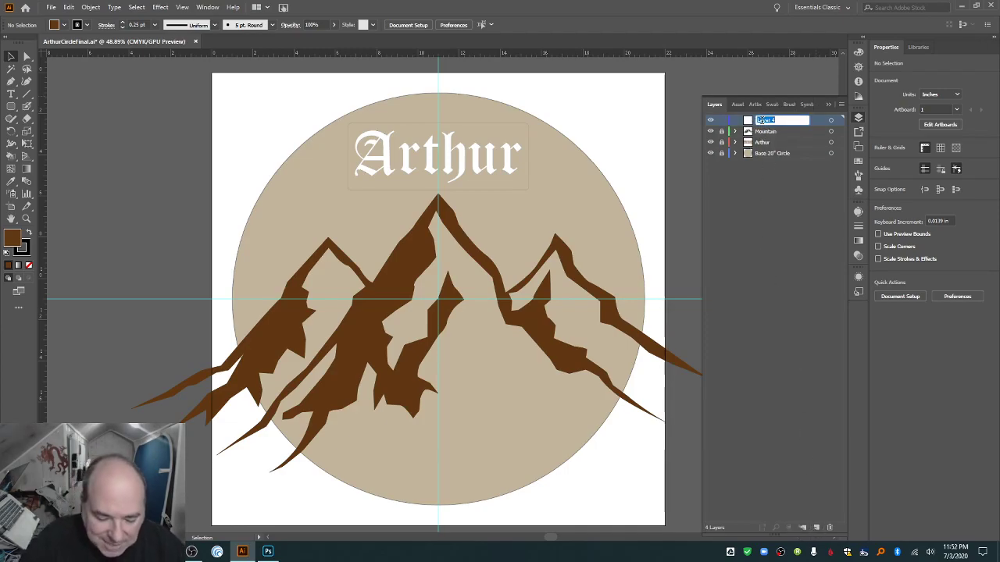
text(Trees)
key(Return)
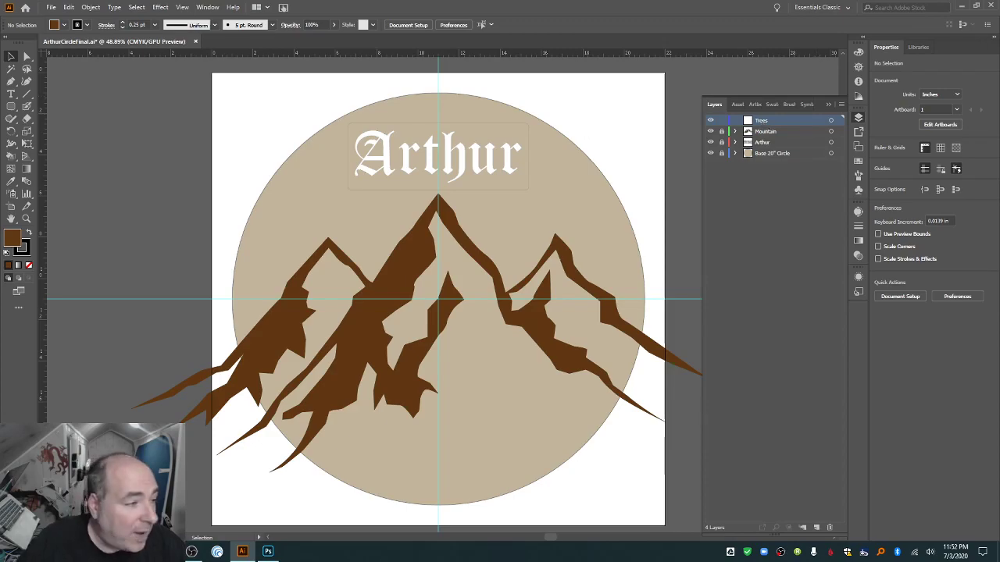
key(alt+Tab)
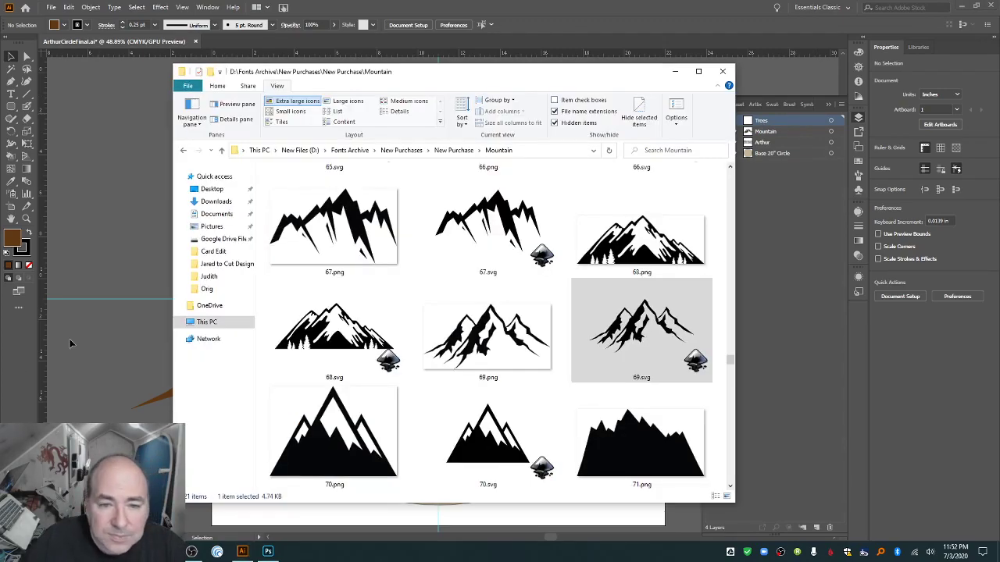
Go from New Purchase into the Forest folder, select its path, and drag Explorer aside.
click(453, 150)
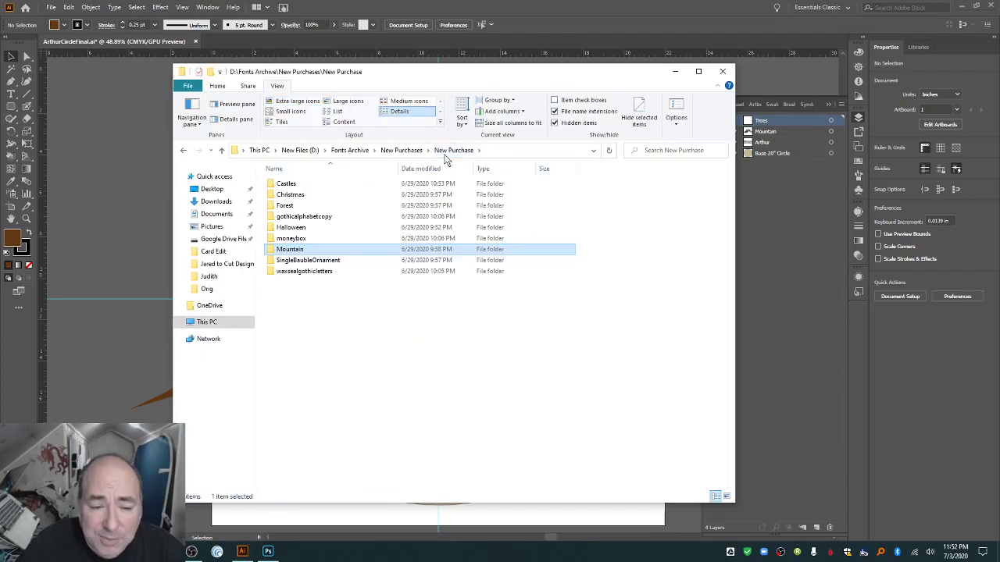
double_click(295, 210)
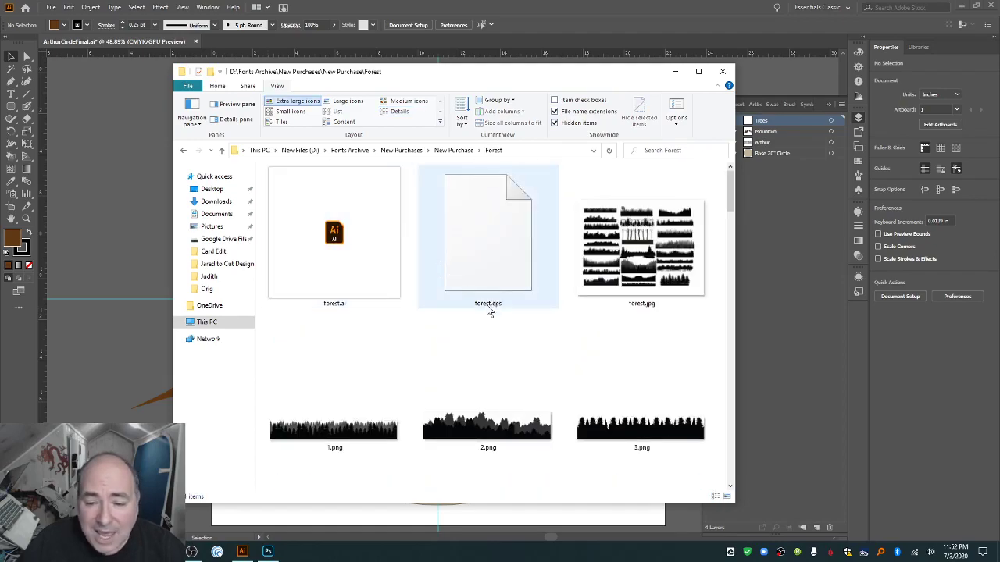
scroll(488, 311, down, 5)
scroll(488, 311, down, 3)
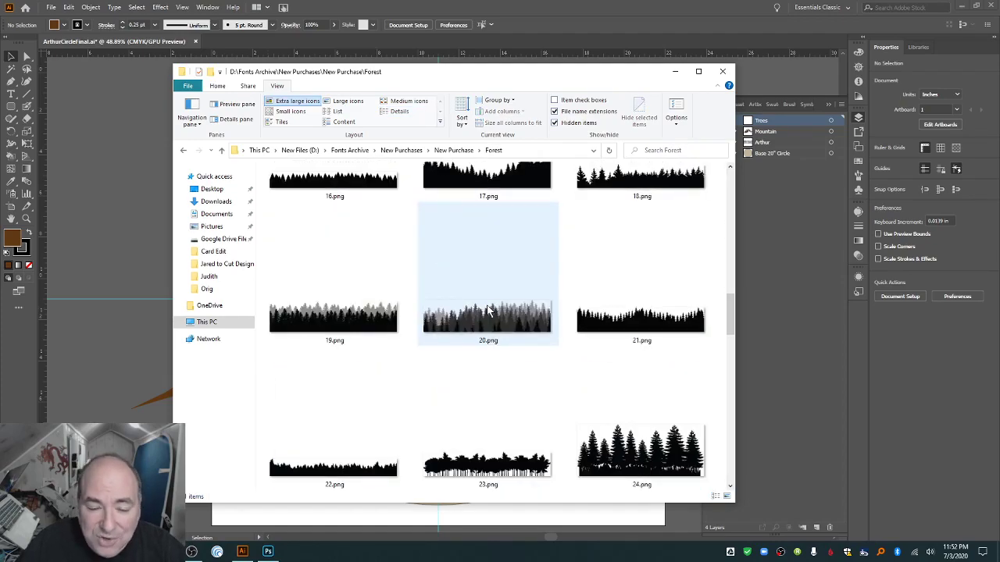
click(544, 151)
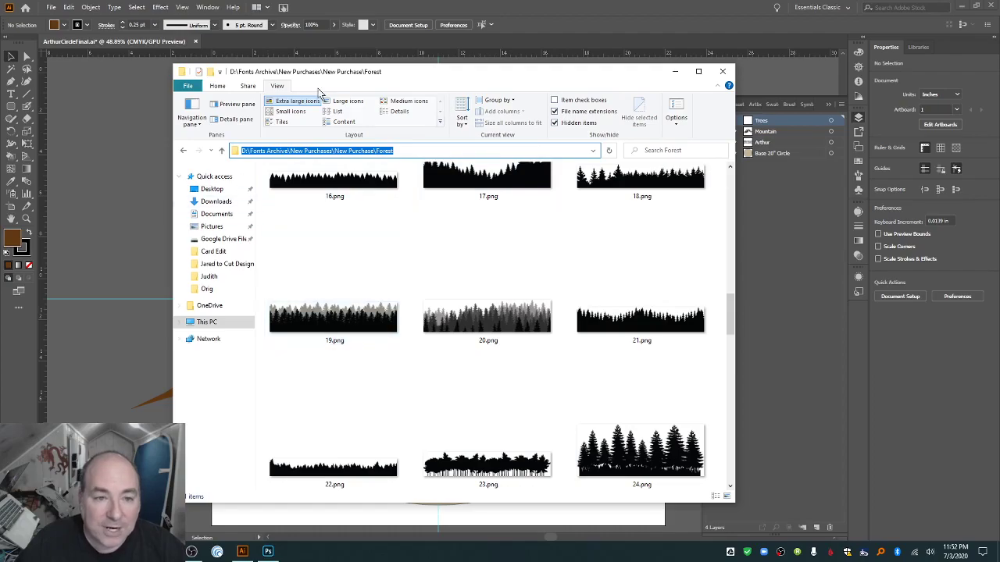
drag(402, 75, 0, 141)
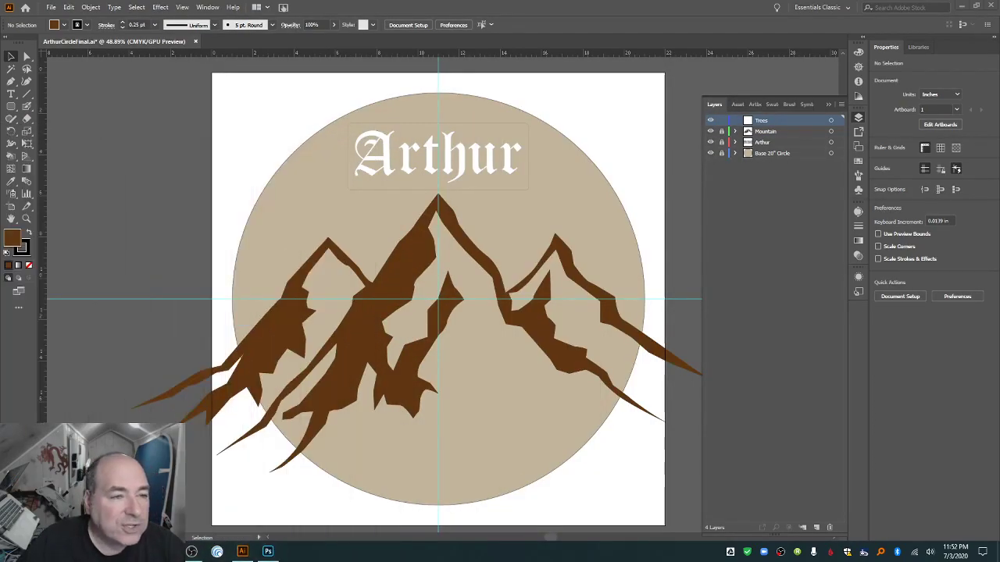
Use File > Place to load 13.svg from the Forest folder.
click(51, 7)
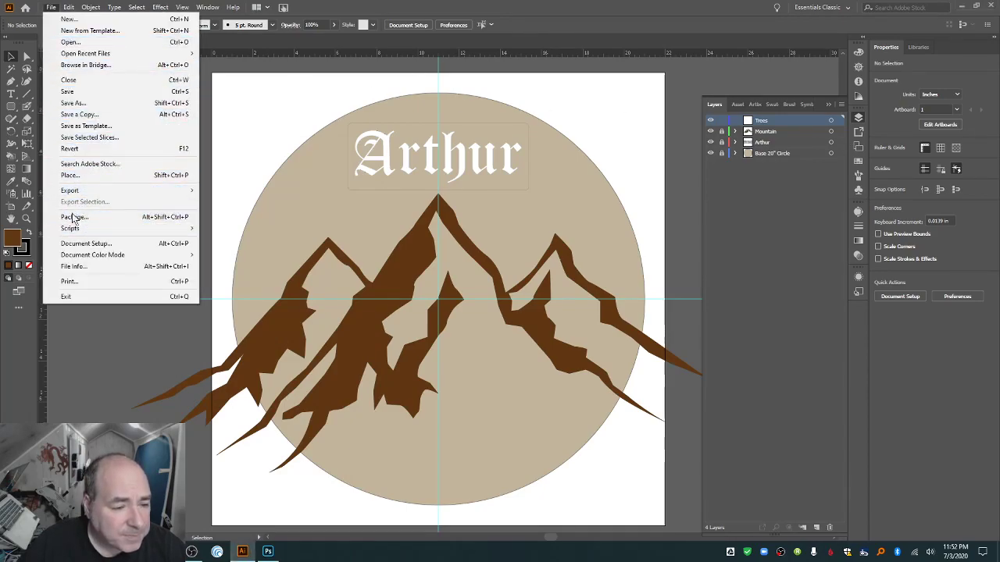
click(85, 175)
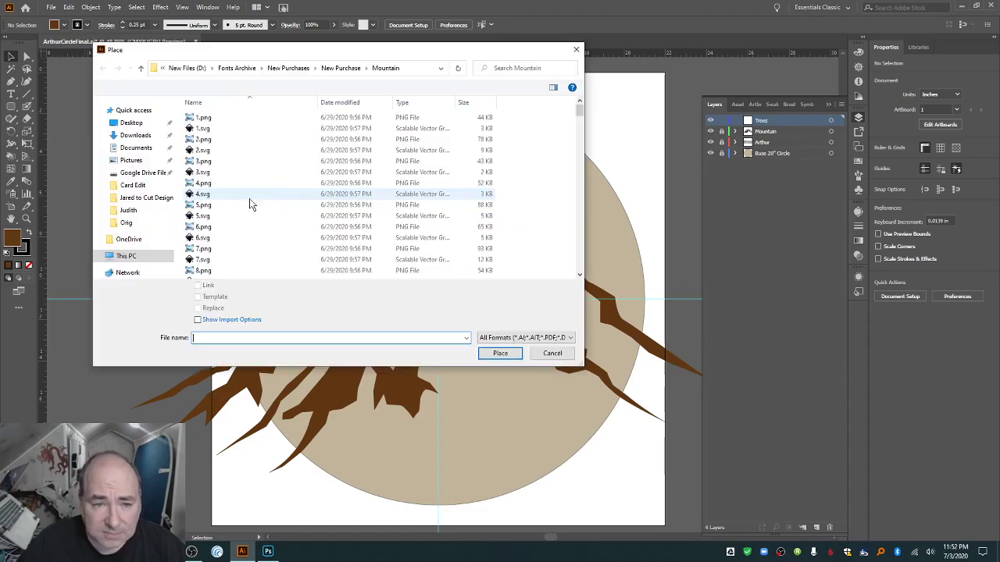
click(415, 71)
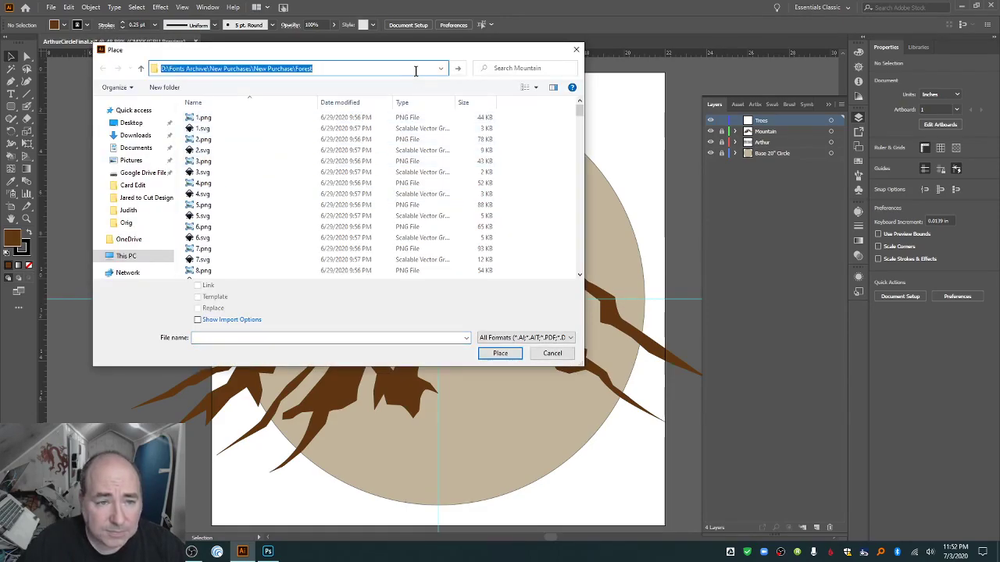
key(Return)
scroll(298, 193, down, 2)
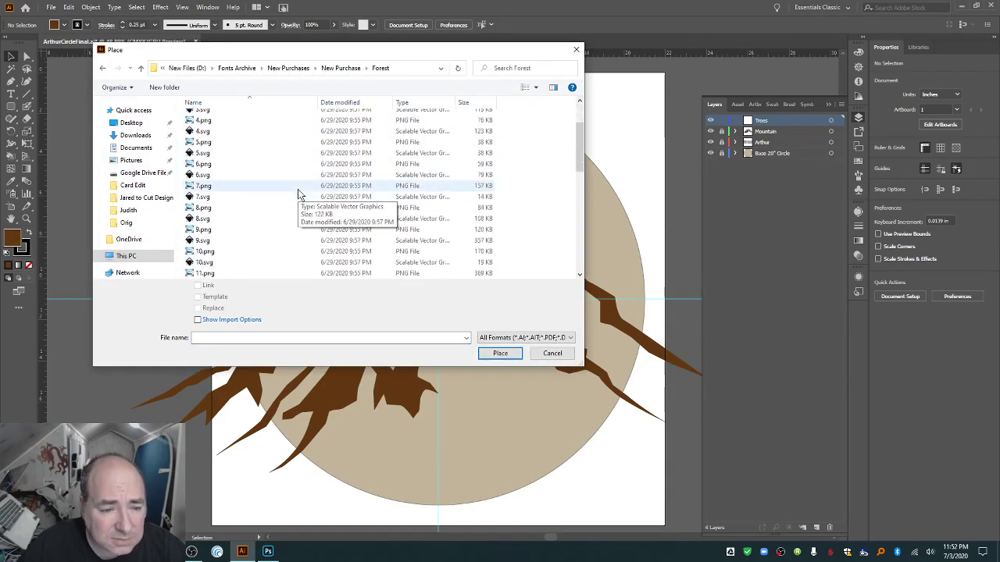
scroll(292, 196, down, 2)
click(218, 264)
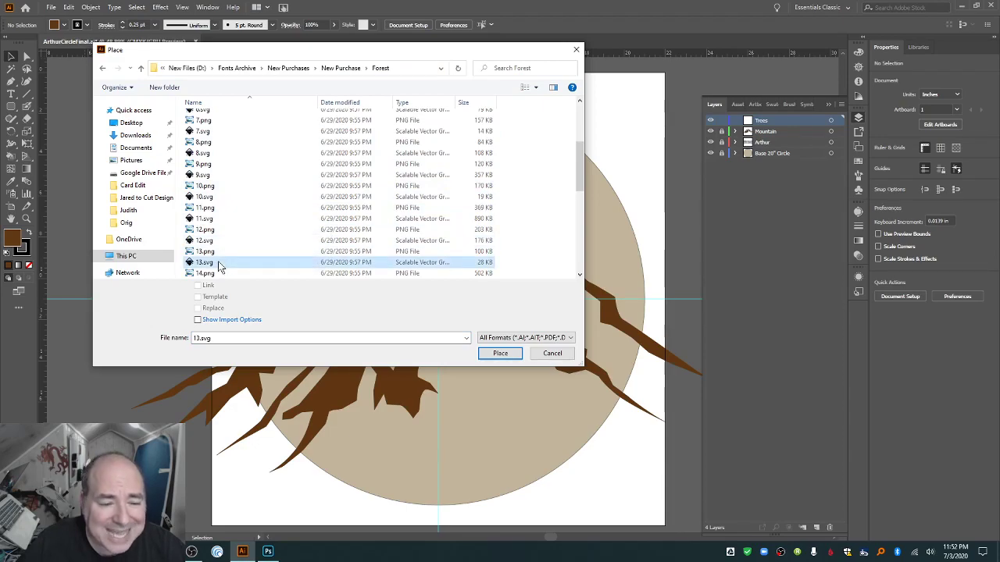
click(497, 354)
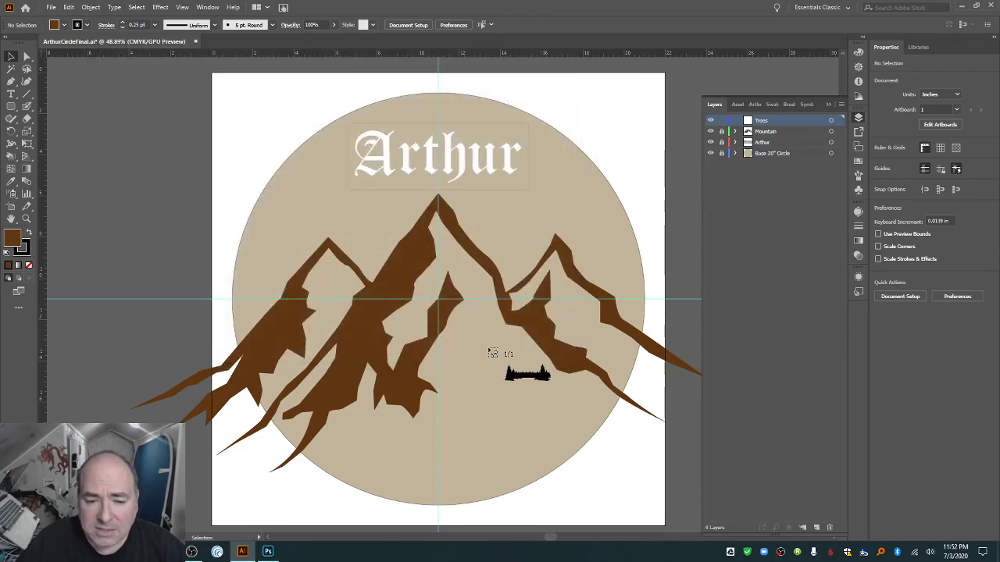
Drag out the tree silhouette and move it down over the mountains.
drag(225, 213, 464, 301)
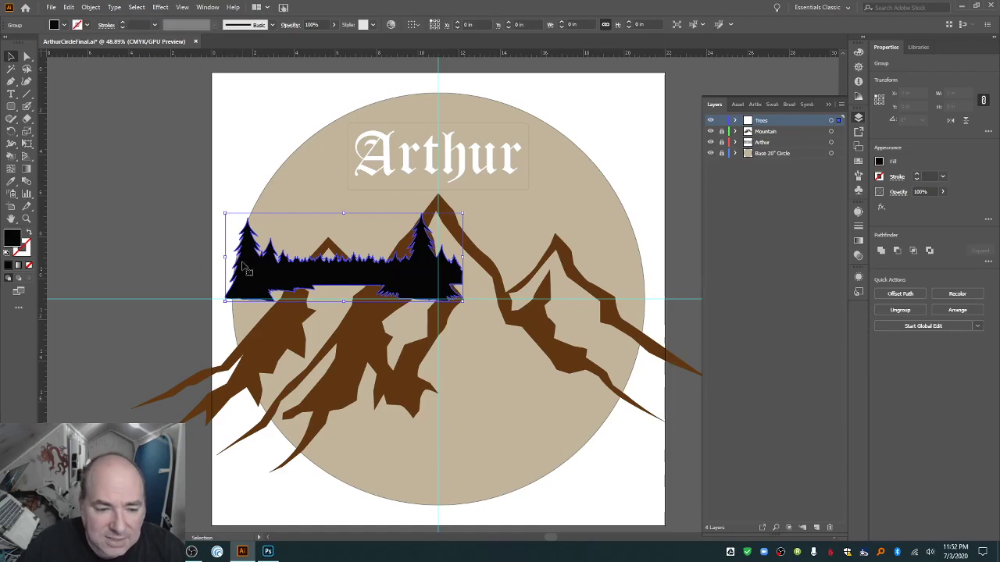
drag(247, 269, 251, 309)
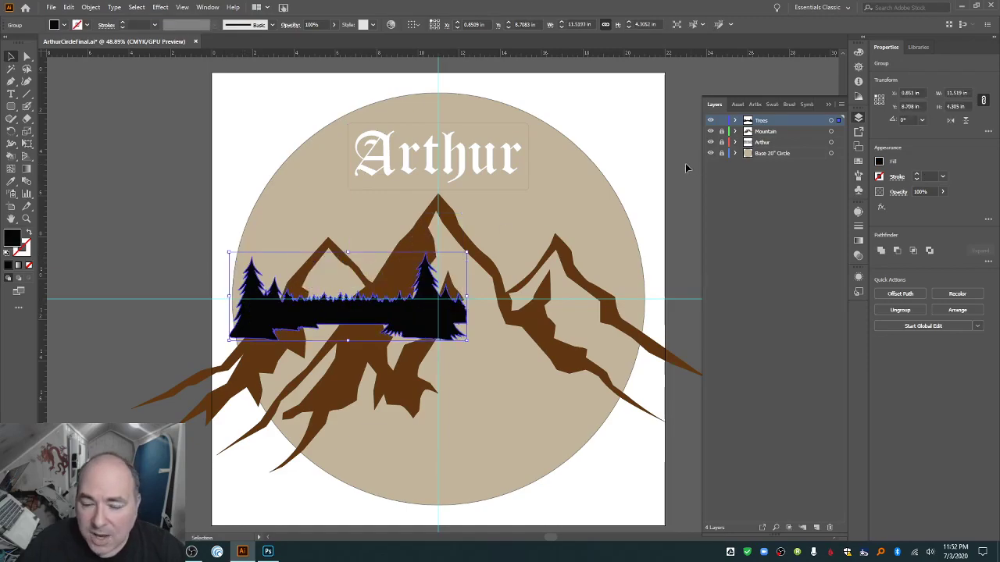
scroll(480, 152, down, 1)
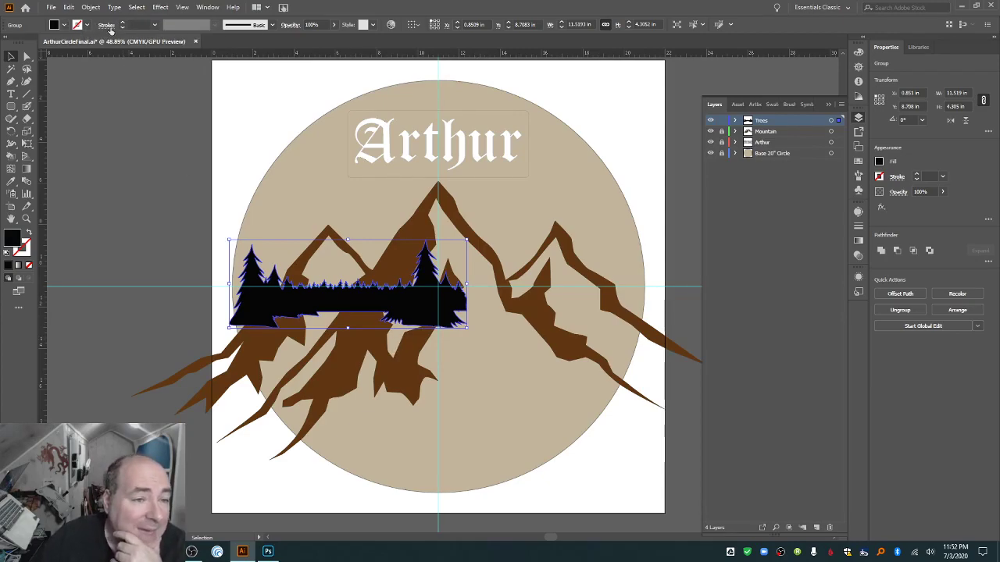
Give the trees a black stroke, green fill and 0.25 pt stroke weight.
click(86, 25)
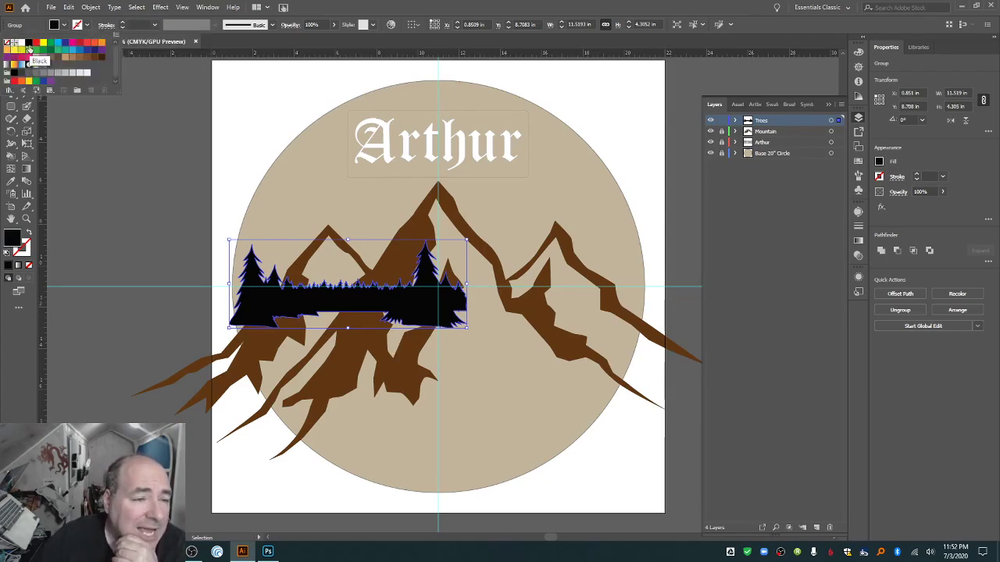
click(28, 46)
click(64, 26)
click(64, 26)
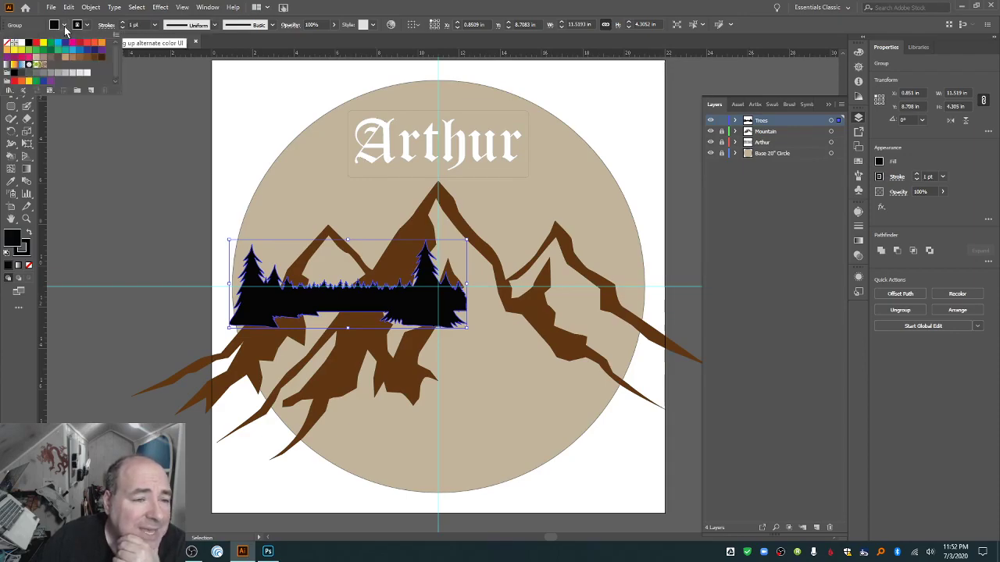
click(50, 49)
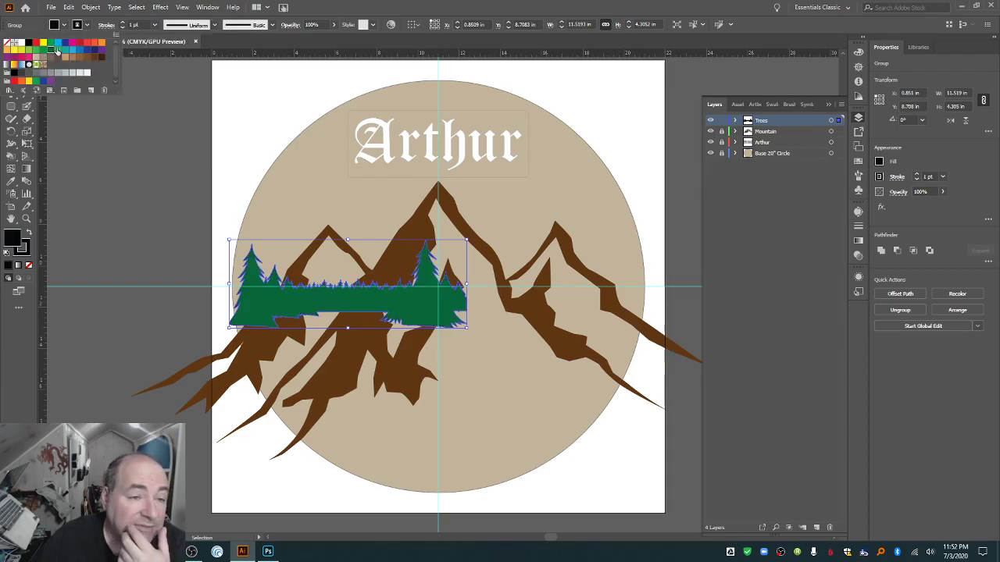
click(154, 25)
click(153, 25)
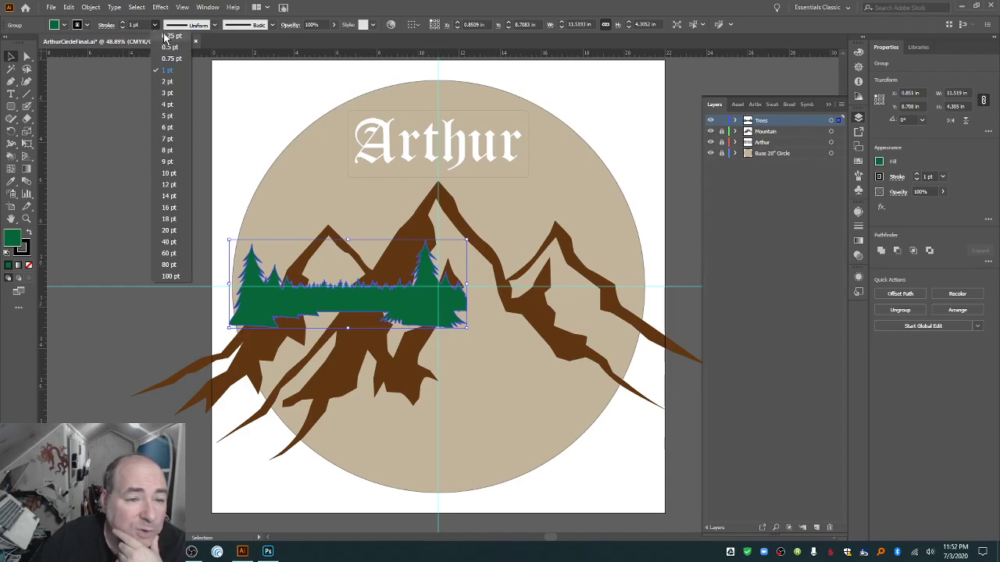
click(169, 36)
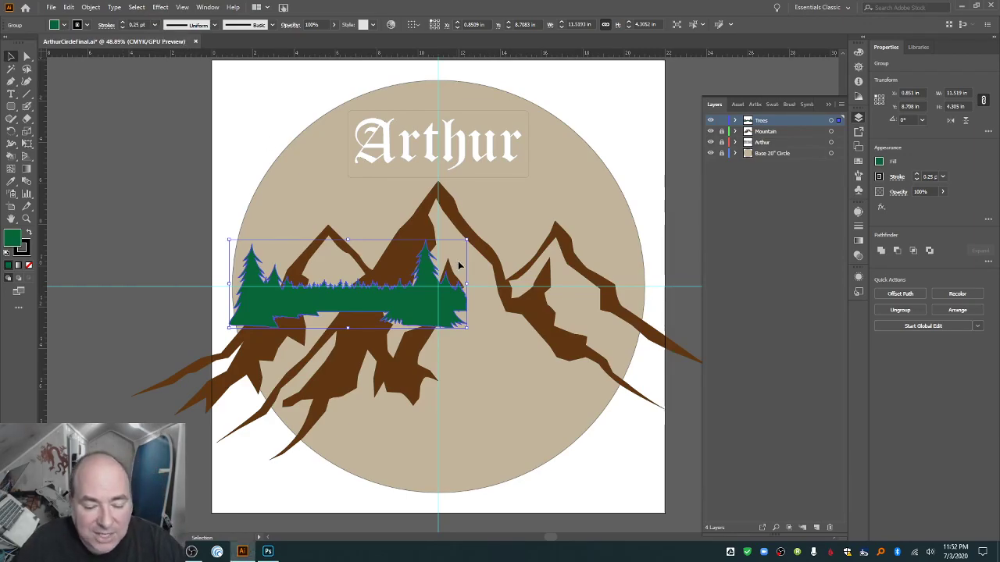
Resize the trees to about 22.98 × 9.561 in, spanning the mountains' base across the circle.
drag(468, 328, 702, 426)
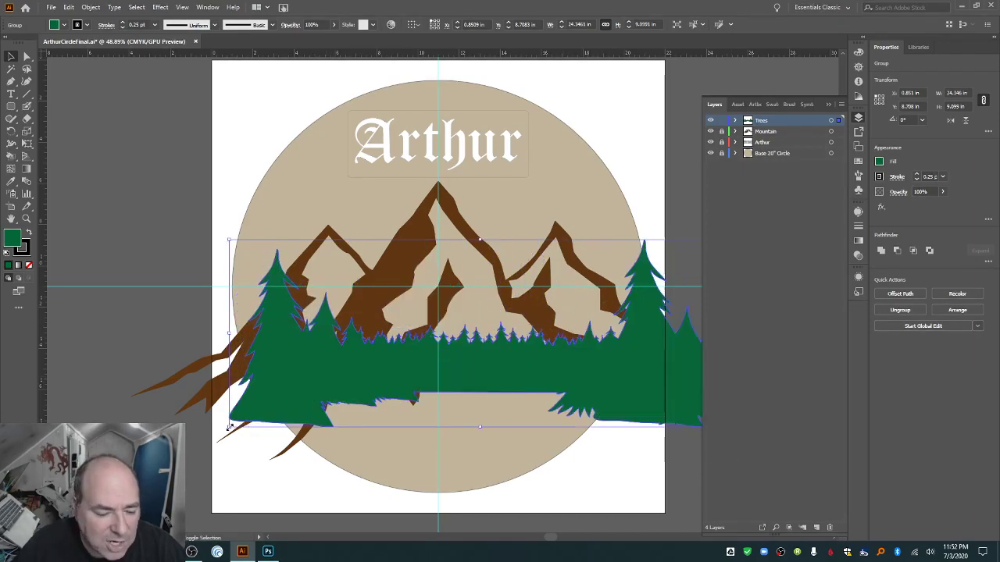
drag(228, 427, 203, 436)
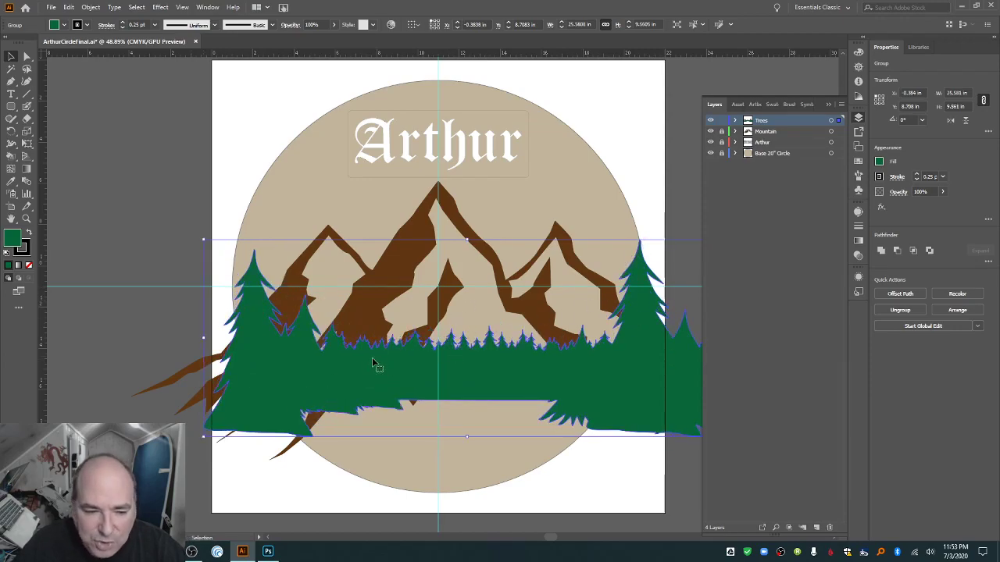
drag(290, 368, 296, 354)
drag(546, 539, 561, 539)
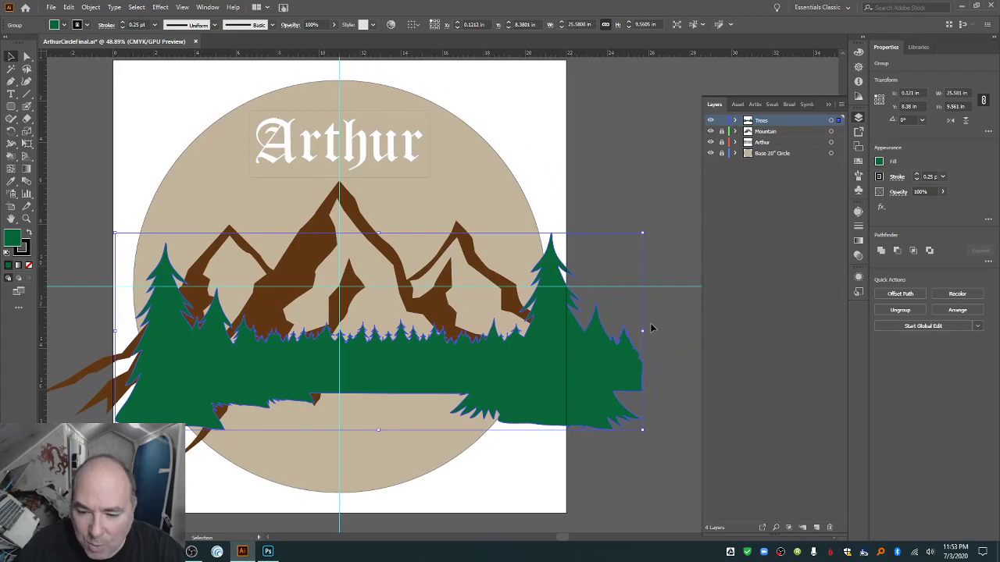
drag(644, 329, 602, 331)
click(599, 331)
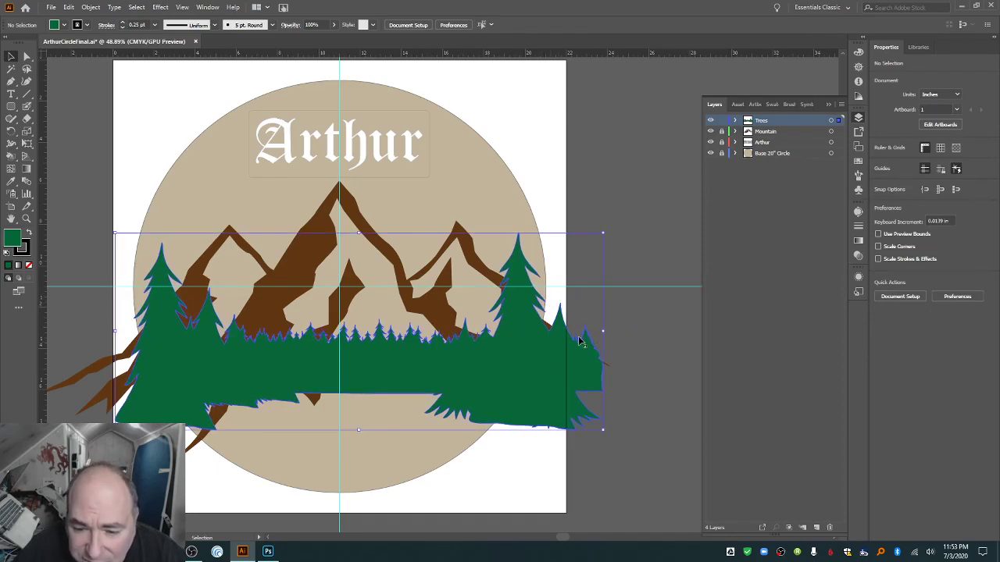
click(592, 340)
mouse_move(603, 330)
mouse_down()
mouse_move(624, 332)
mouse_move(596, 331)
mouse_up()
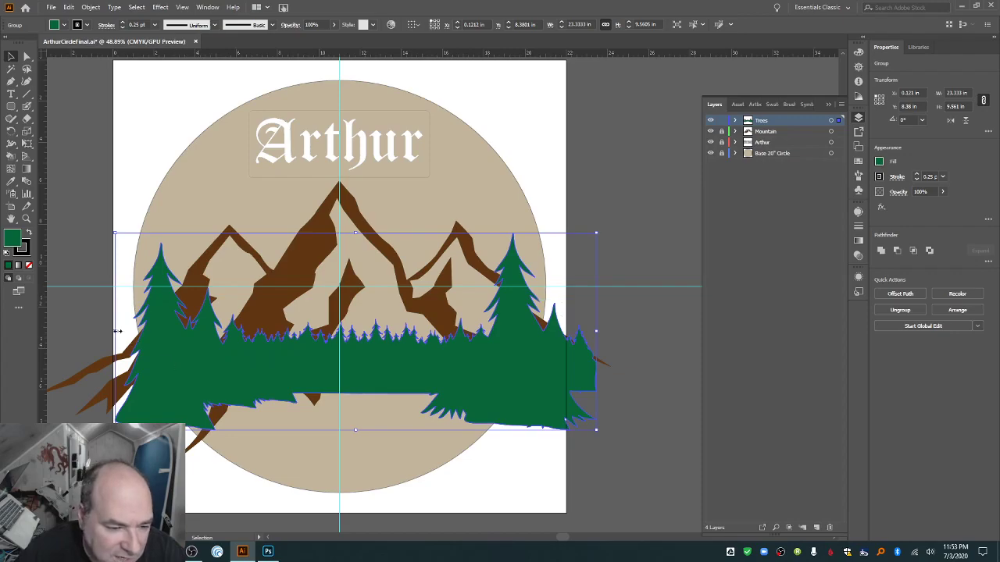
drag(116, 331, 121, 332)
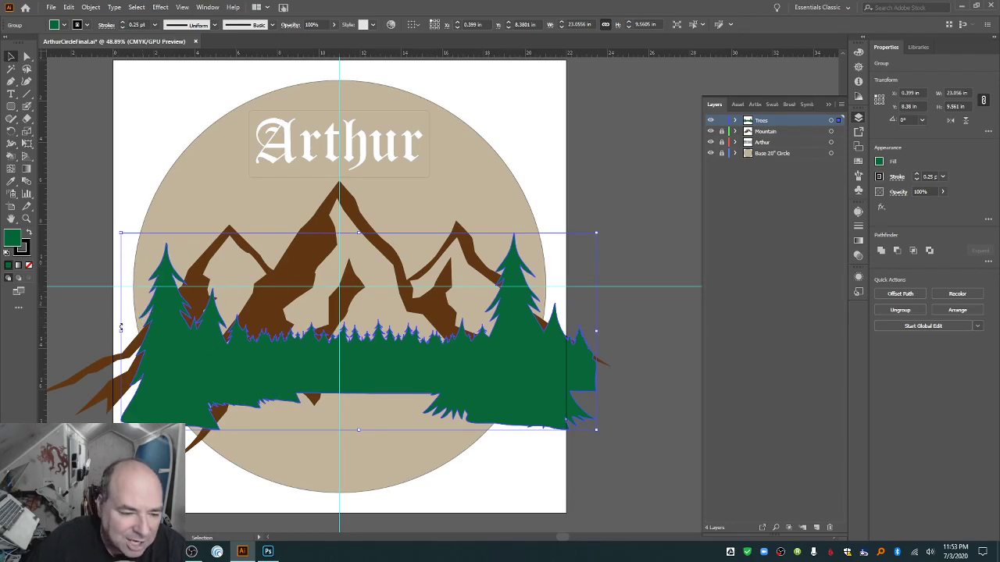
drag(122, 332, 122, 332)
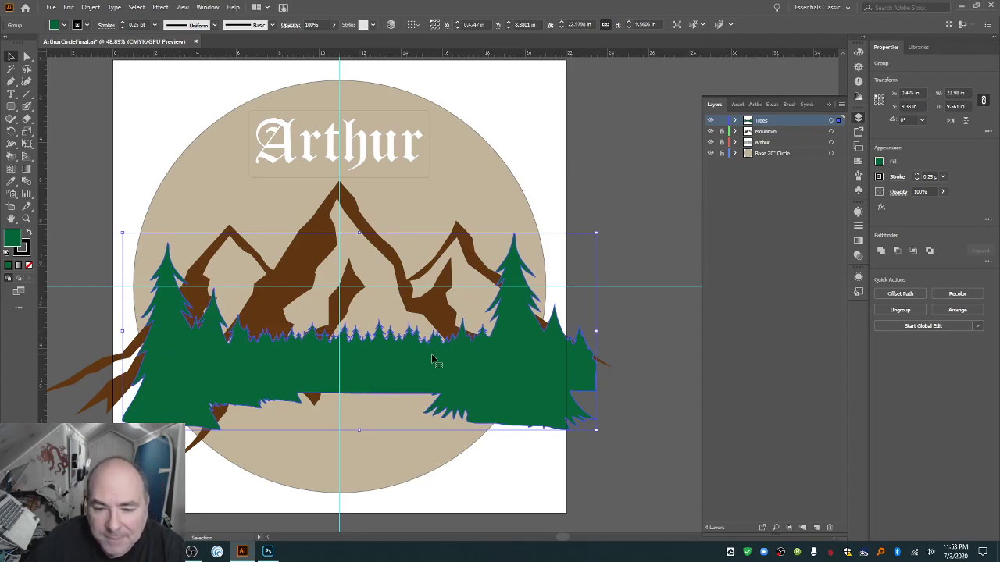
Nudge the forest group with arrow keys until Y is about 8.42 in.
key(Left)
key(Left)
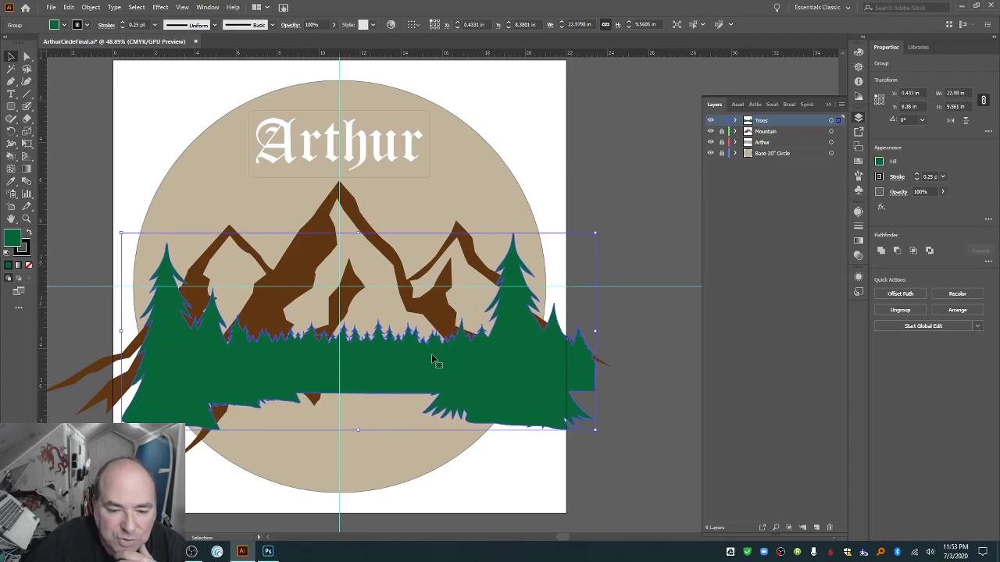
key(Down)
key(Down)
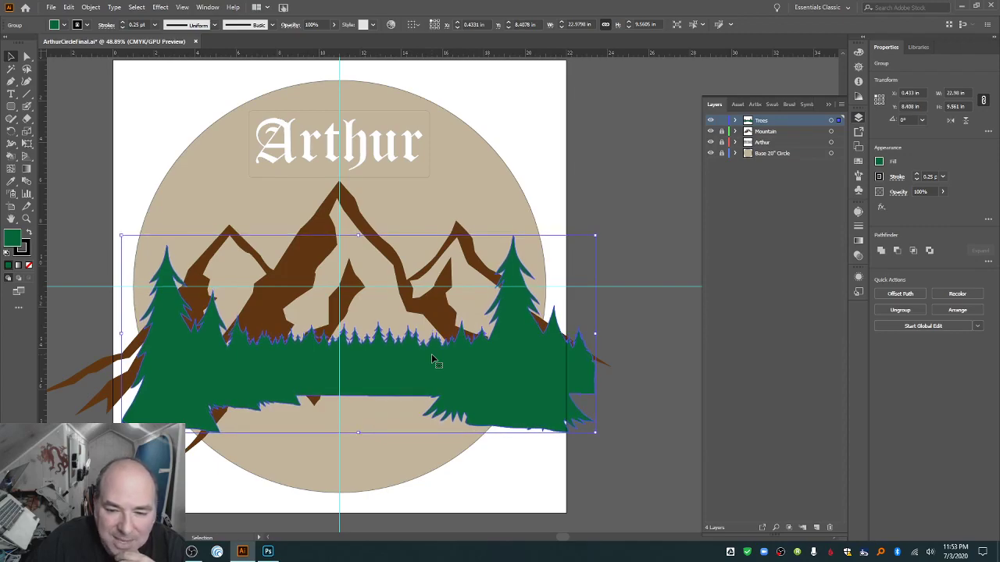
key(Down)
key(Down)
key(Down)
key(Down)
key(Down)
key(Down)
key(Down)
key(Down)
key(Down)
key(Down)
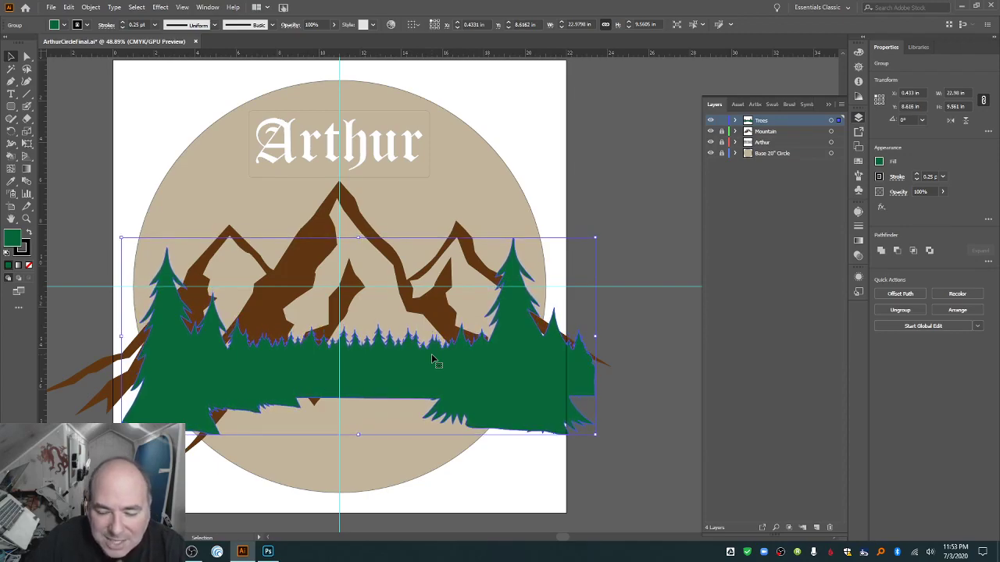
key(Up)
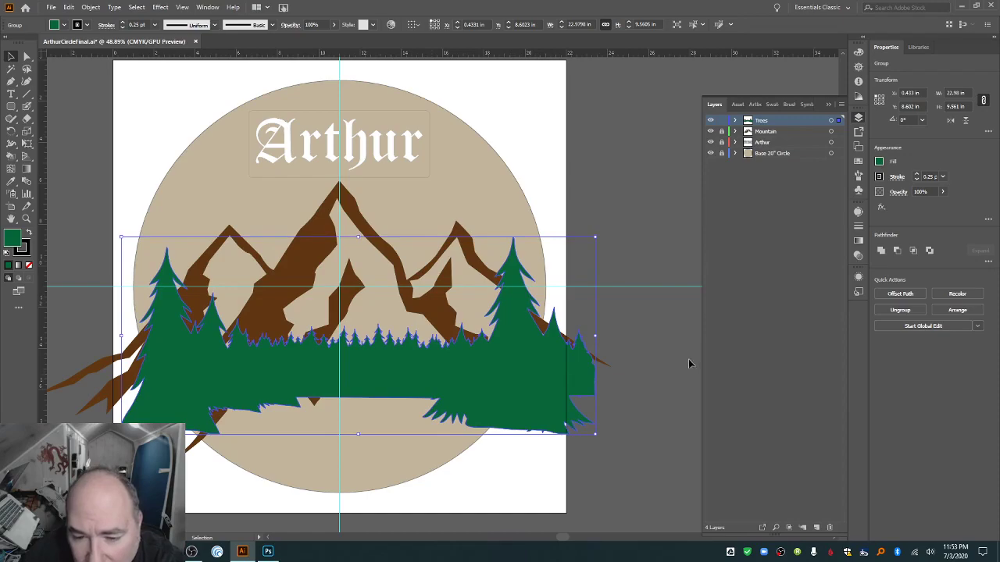
key(Up)
key(Up)
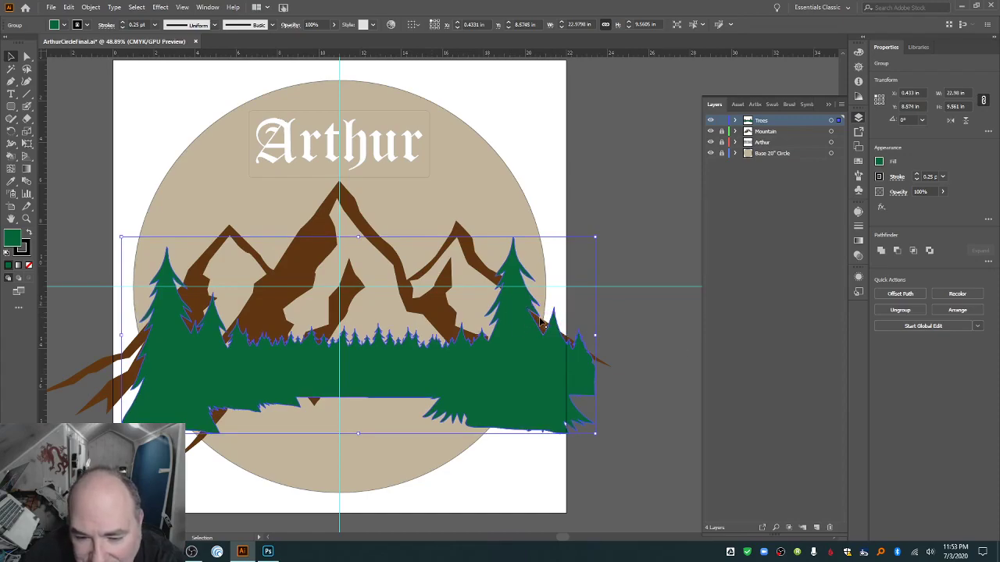
key(Down)
key(Up)
key(Up)
key(Up)
key(Up)
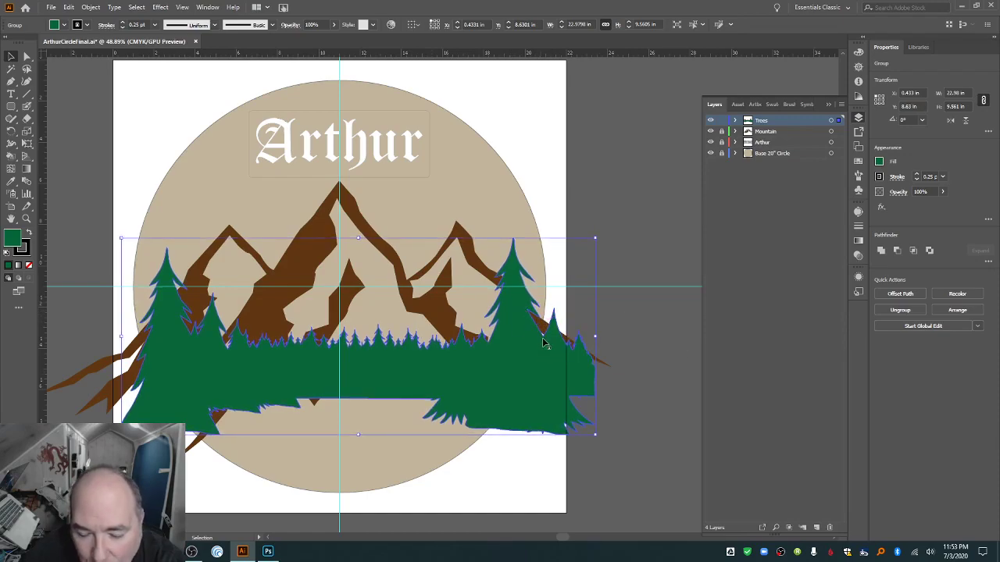
key(Up)
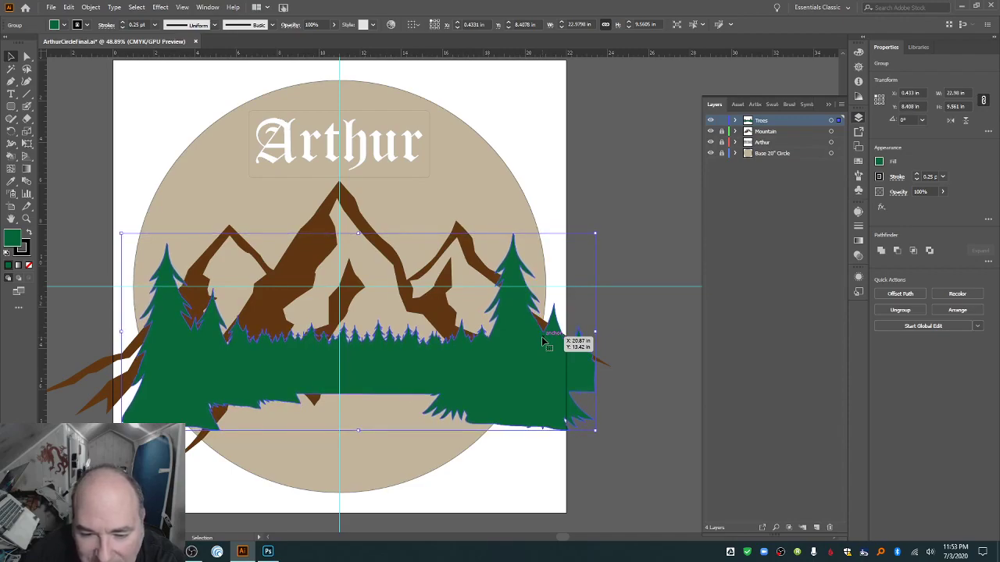
key(Up)
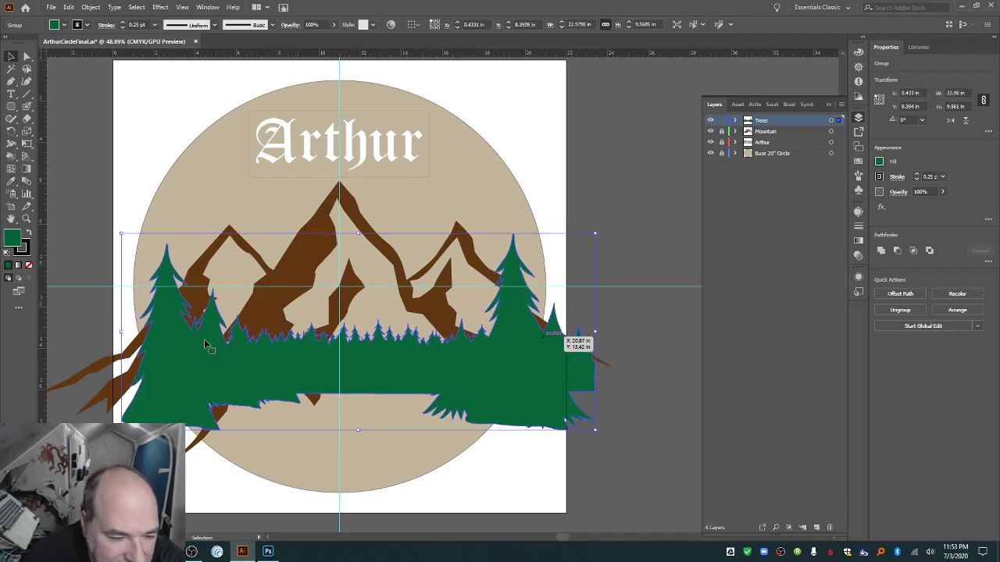
key(Down)
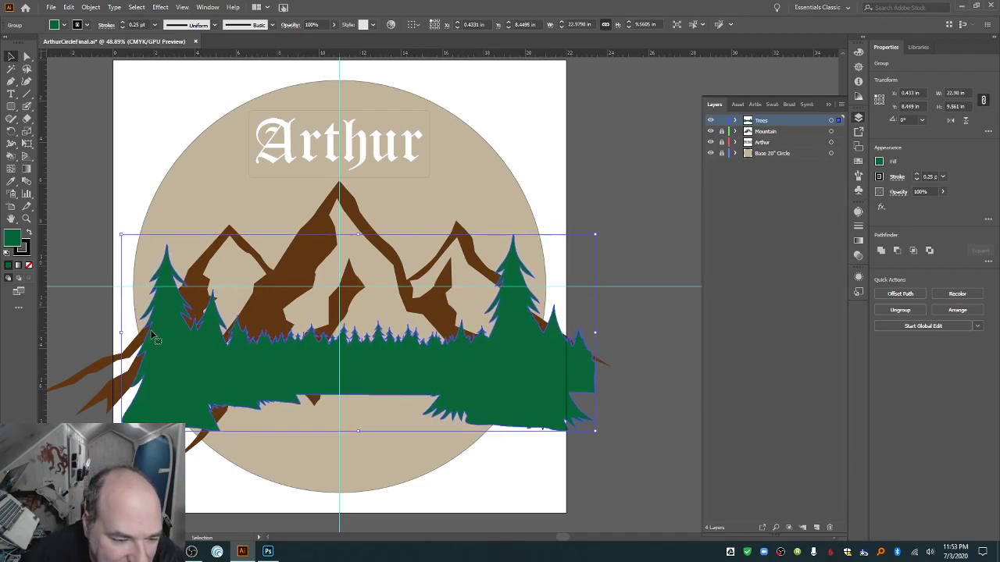
key(Up)
key(Up)
key(Up)
key(Up)
key(Up)
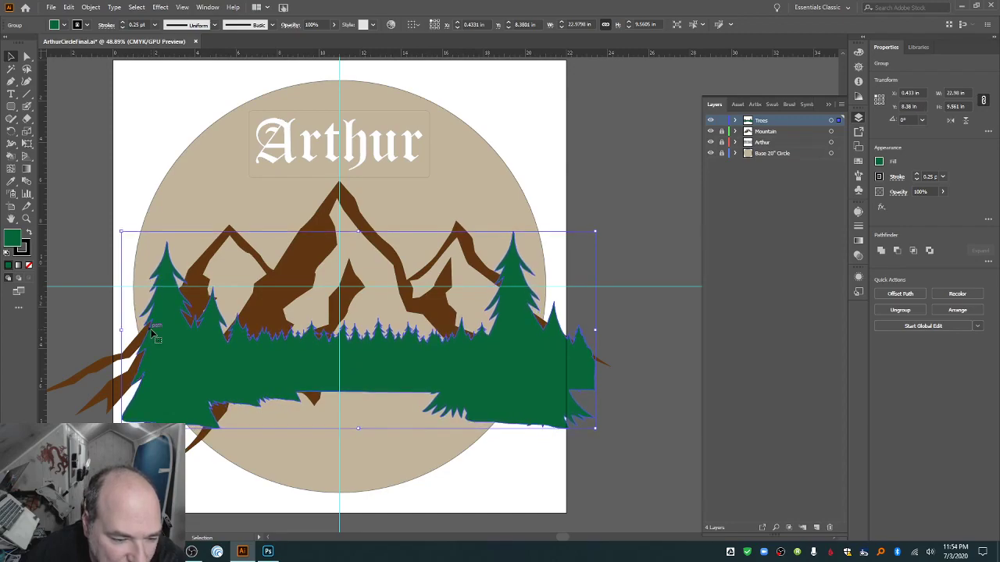
key(Up)
key(Up)
key(Up)
key(Up)
key(Up)
key(Up)
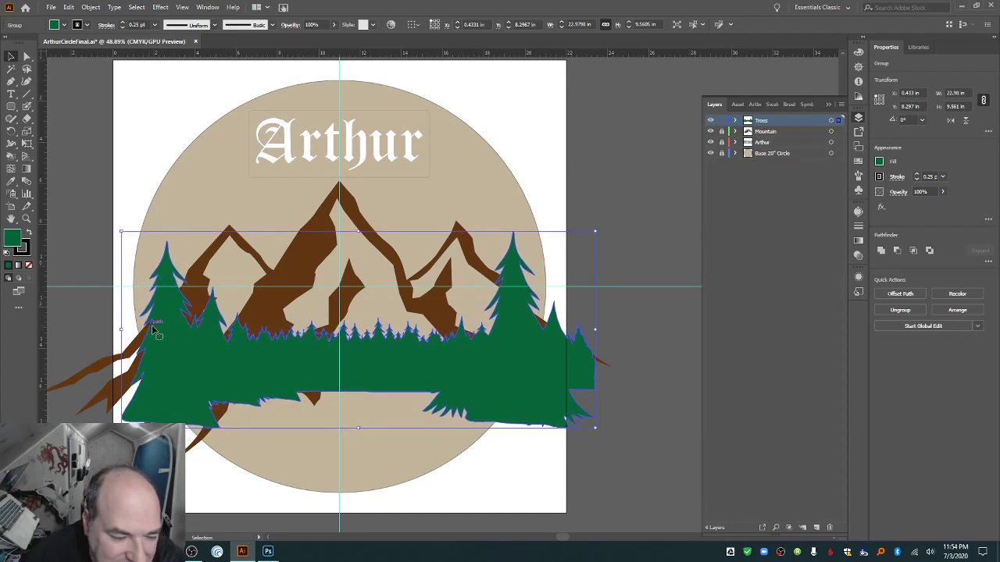
key(Down)
key(Down)
key(Down)
key(Down)
key(Down)
key(Down)
key(Down)
key(Down)
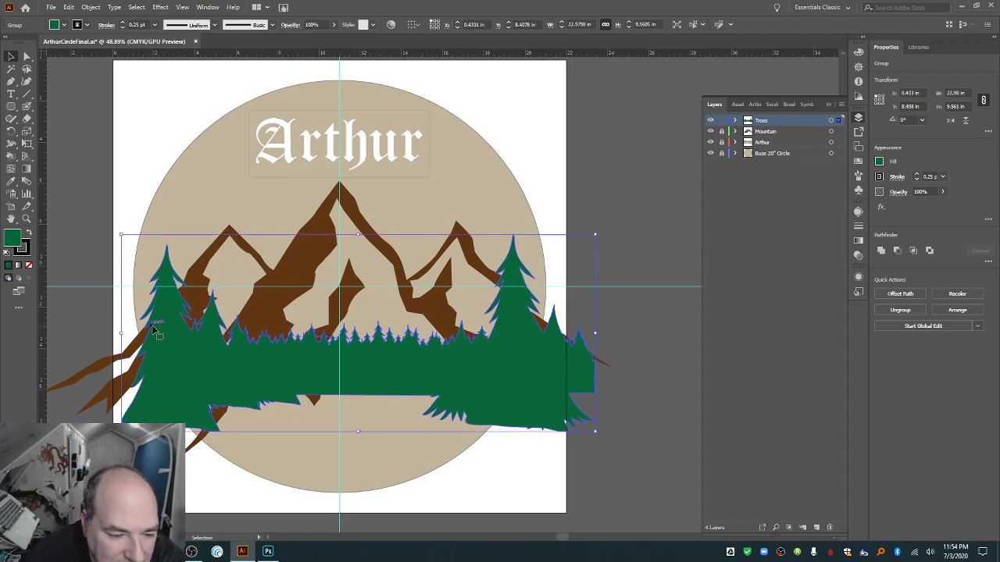
key(Down)
key(Down)
key(Down)
key(Down)
key(Down)
key(Down)
key(Down)
key(Down)
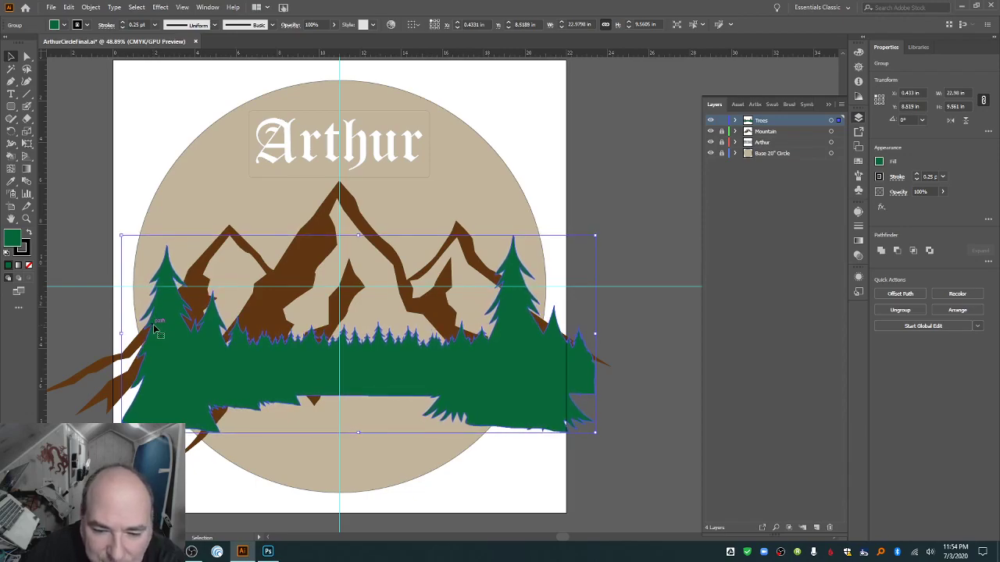
key(Up)
key(Up)
key(Up)
key(Up)
key(Up)
key(Up)
key(Up)
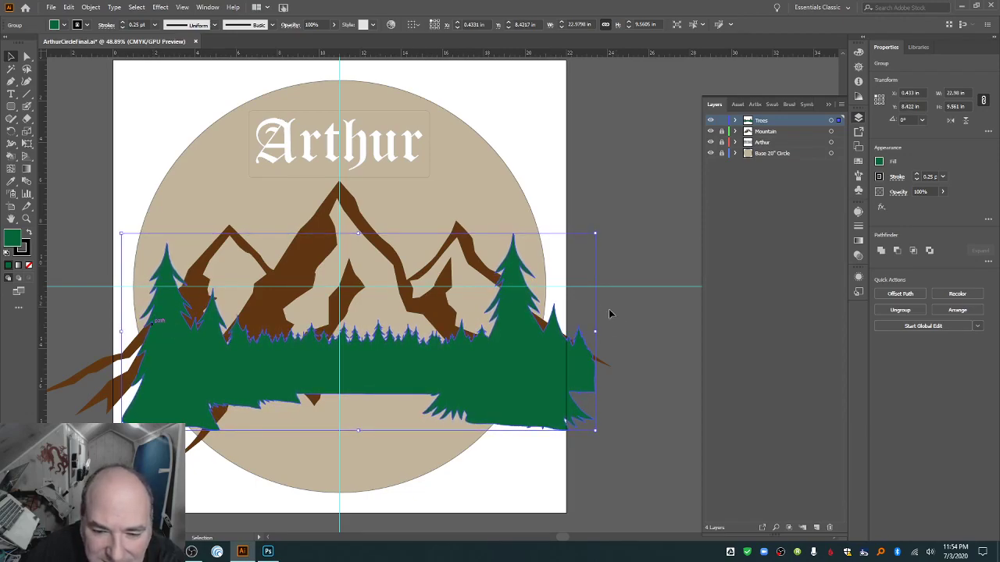
key(Down)
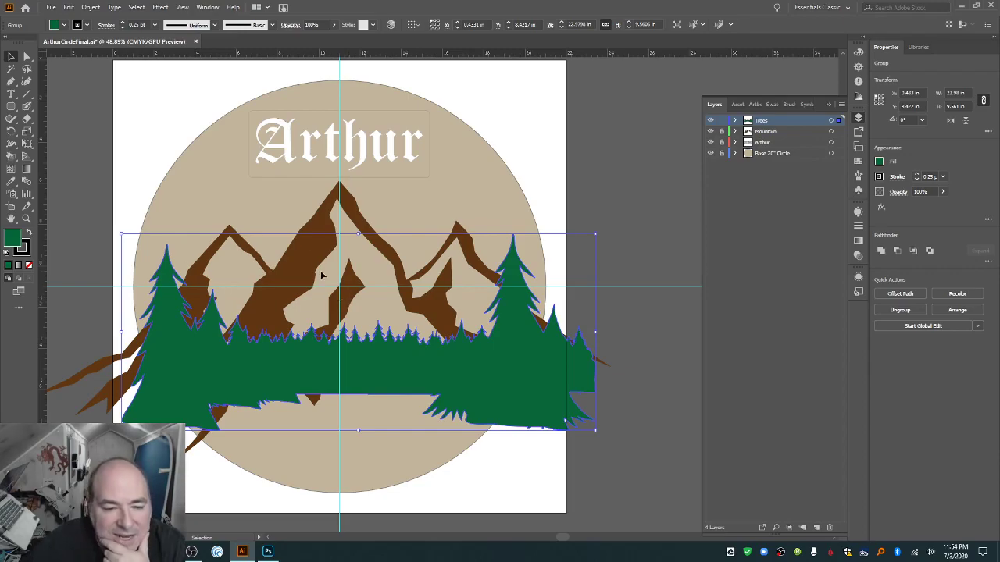
Switch to Direct Selection, save the document with Ctrl+S and deselect everything.
scroll(355, 264, down, 2)
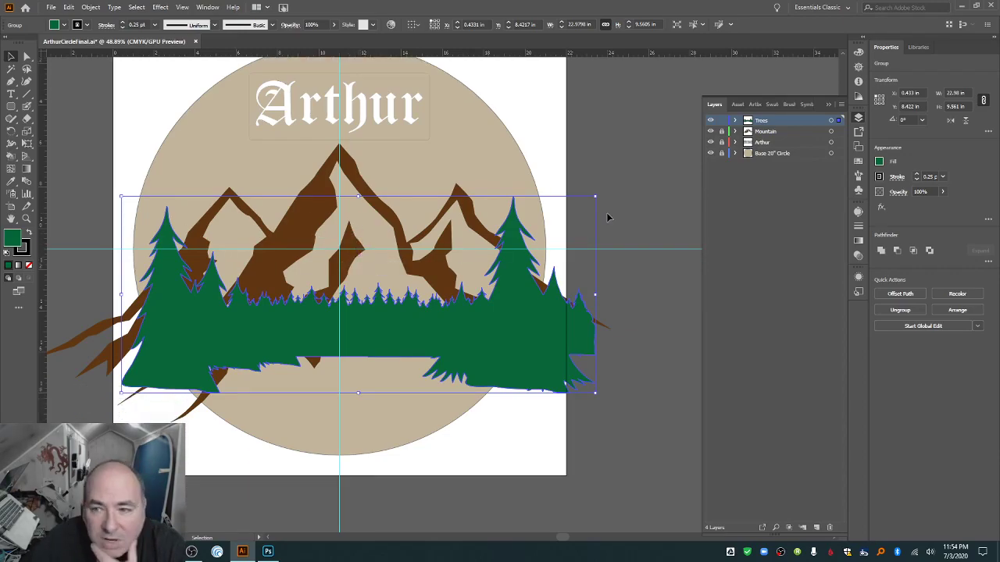
key(a)
key(ctrl+s)
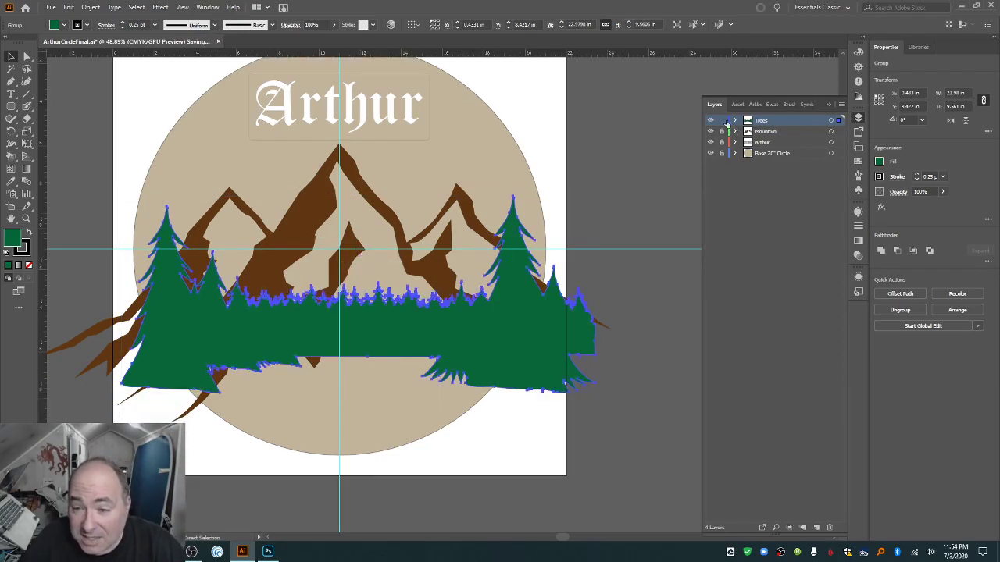
key(ctrl+shift+a)
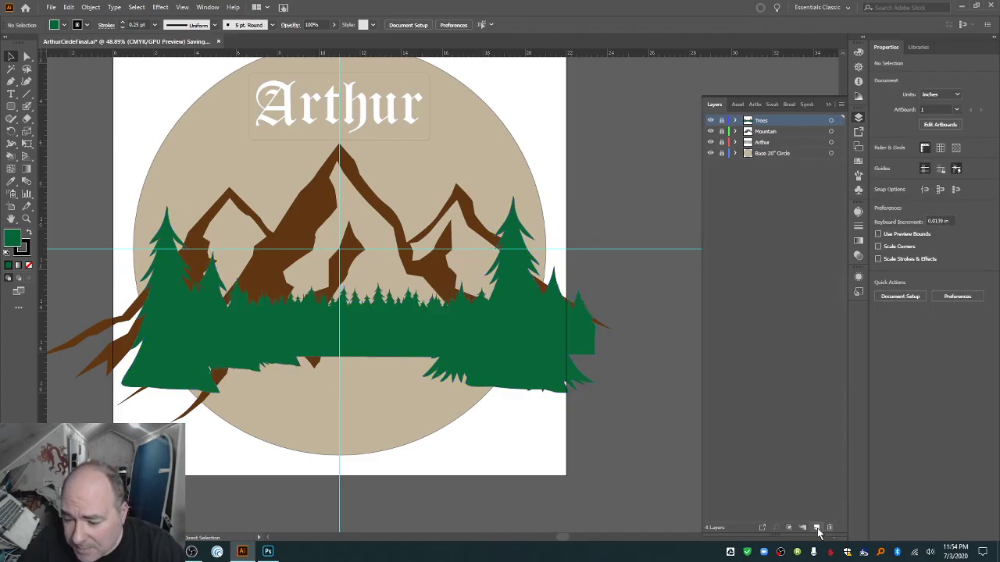
Create a new top layer and name it Castle.
click(817, 529)
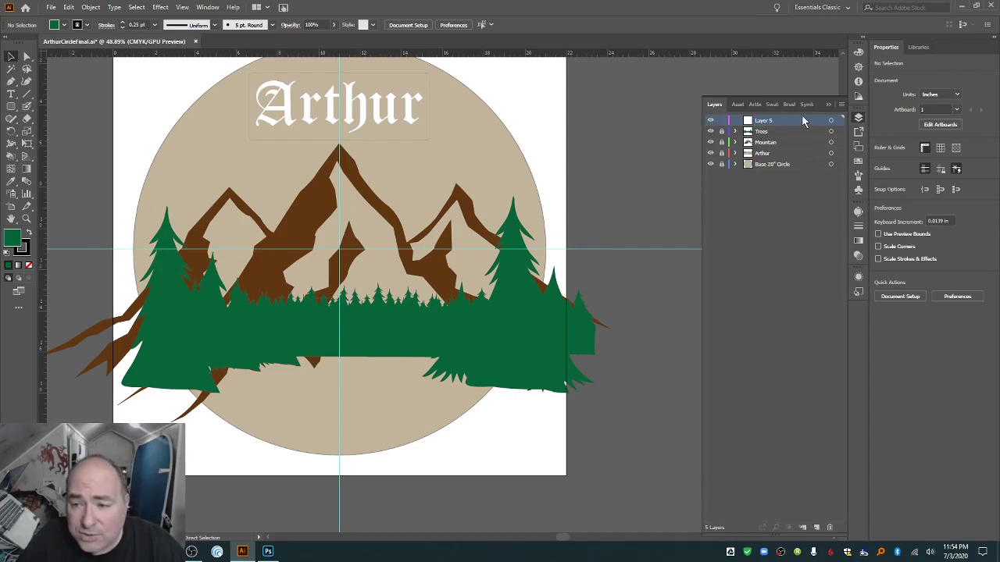
double_click(762, 123)
text(Ca)
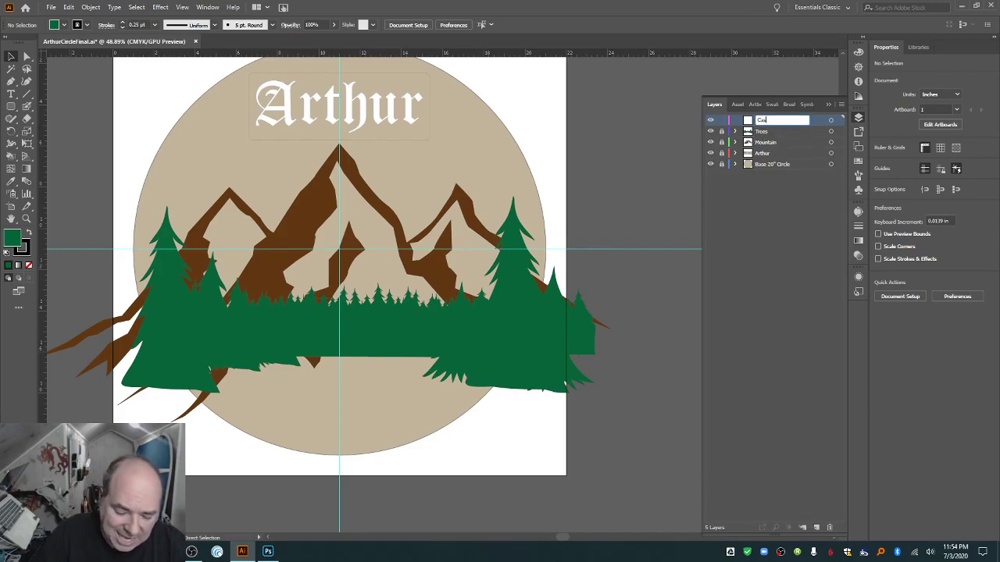
text(stle)
key(Return)
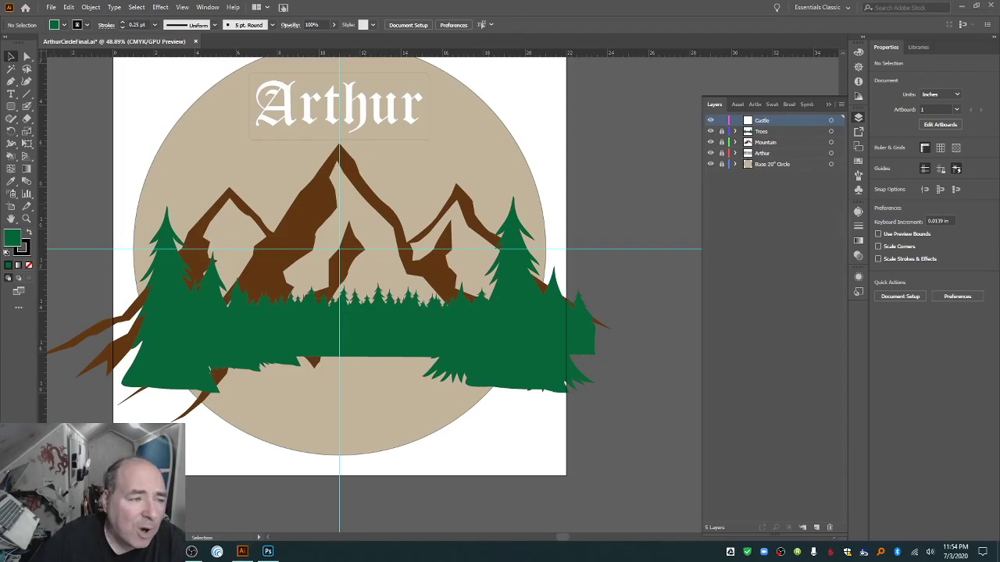
key(alt+Tab)
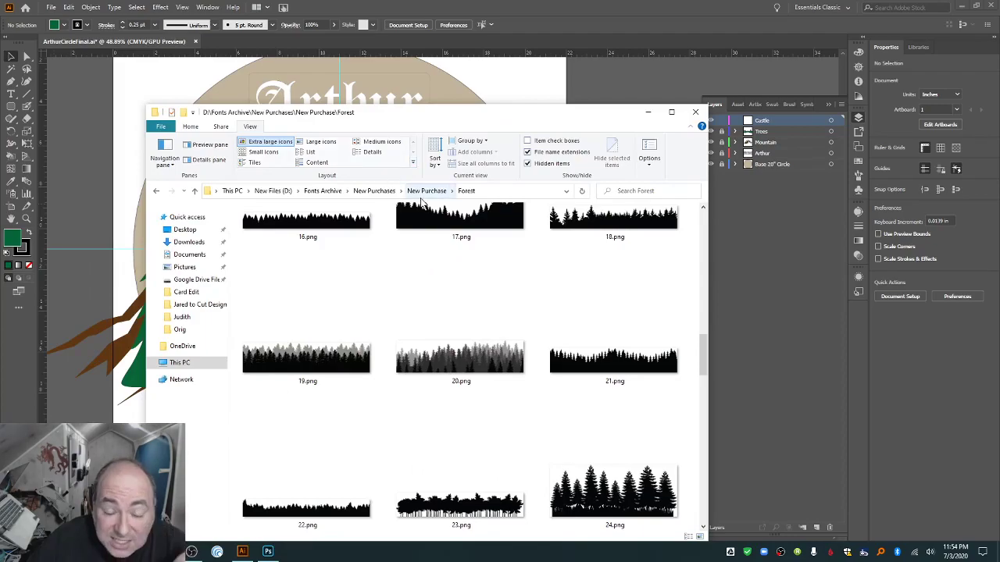
Navigate Explorer to Castles\34 Castle, select its full path, and drag the window off-screen.
click(426, 191)
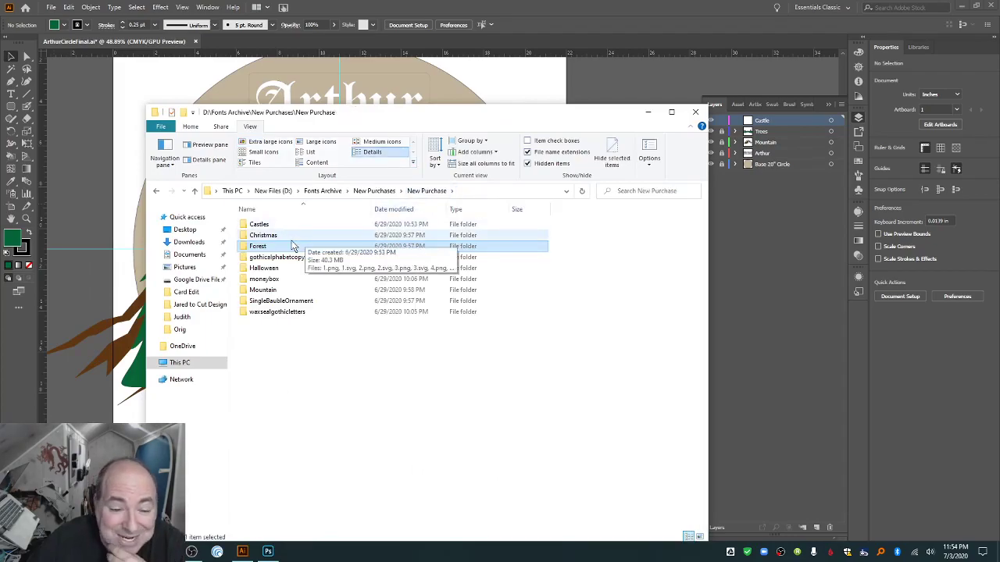
double_click(262, 224)
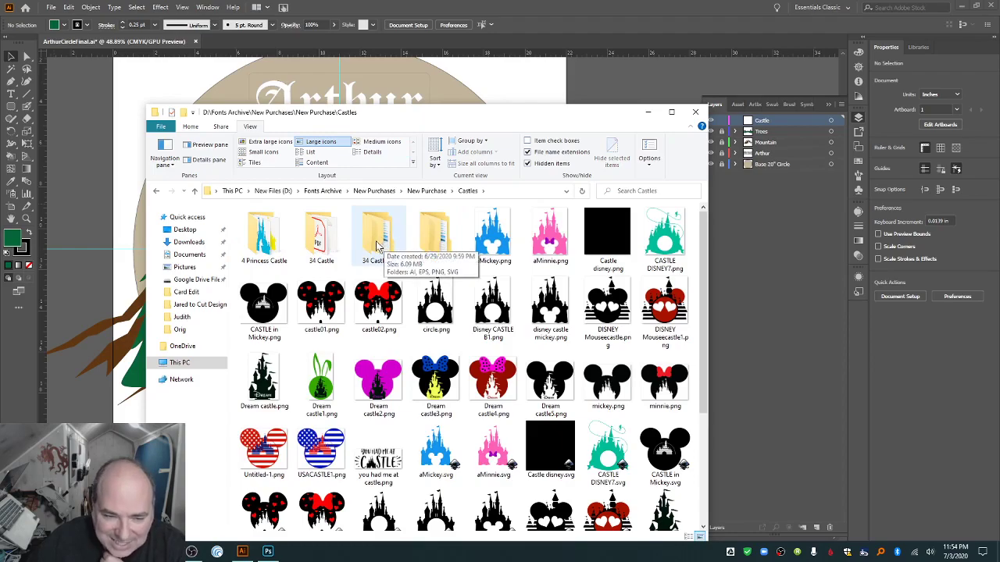
double_click(322, 238)
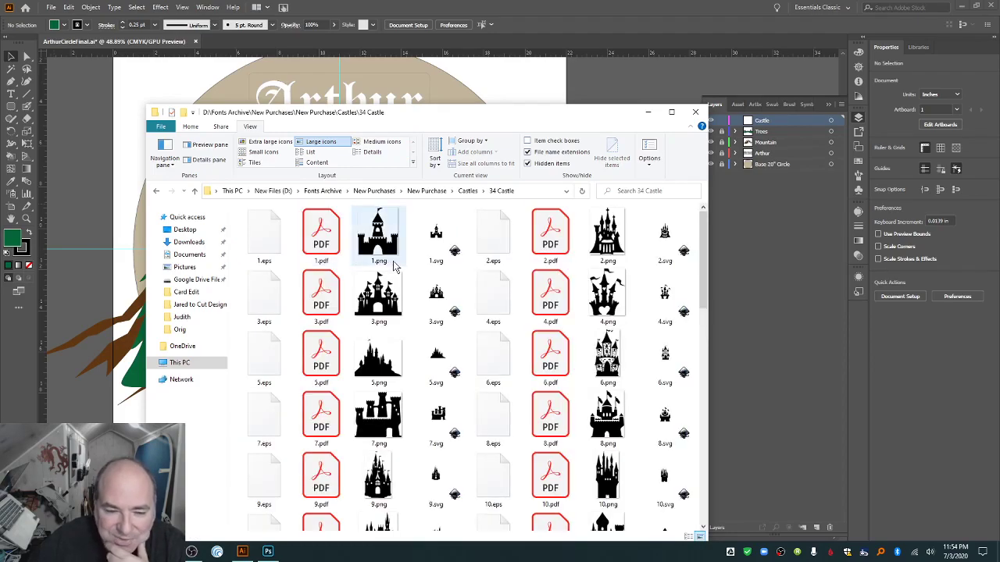
scroll(395, 266, down, 10)
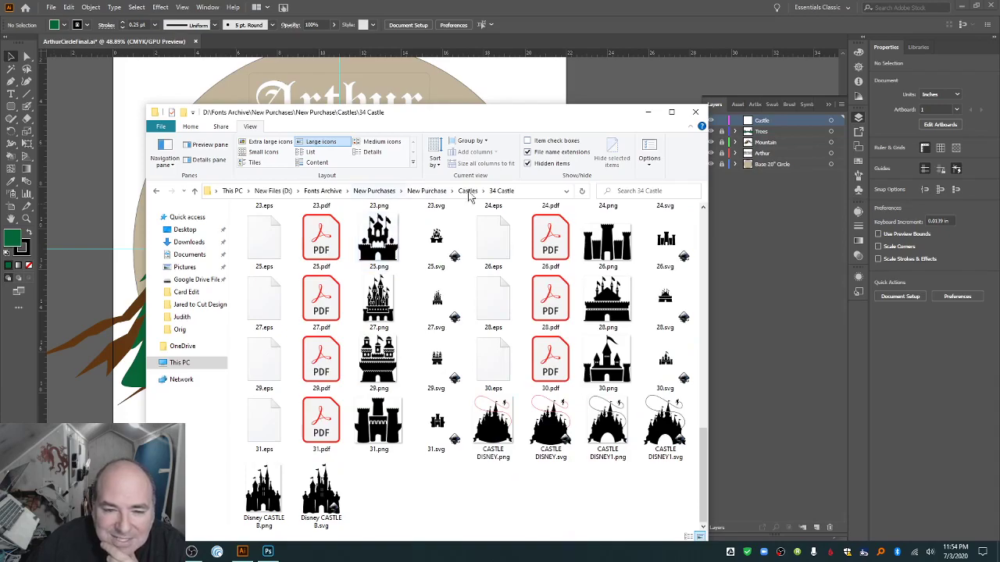
click(538, 190)
key(ctrl+c)
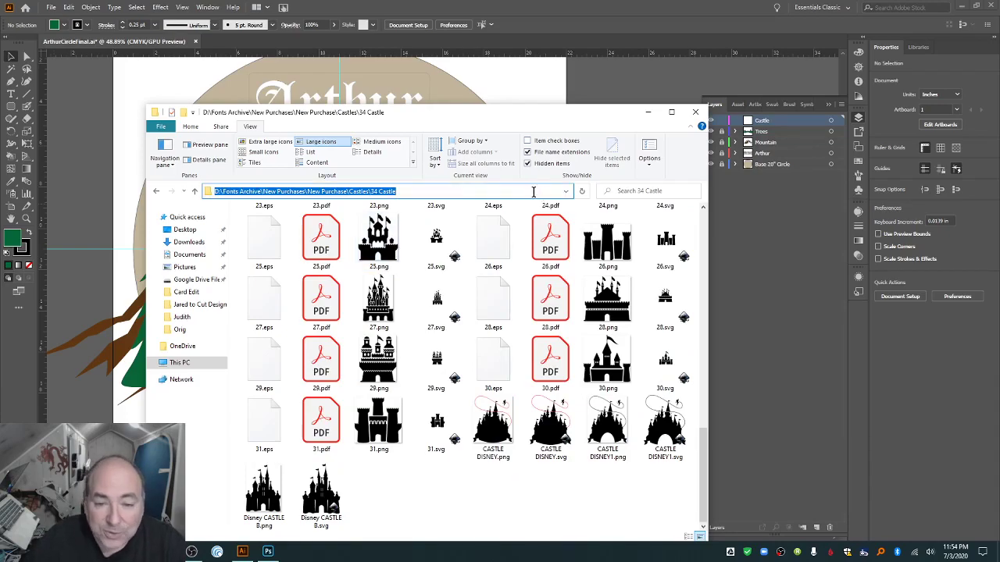
drag(496, 118, 0, 117)
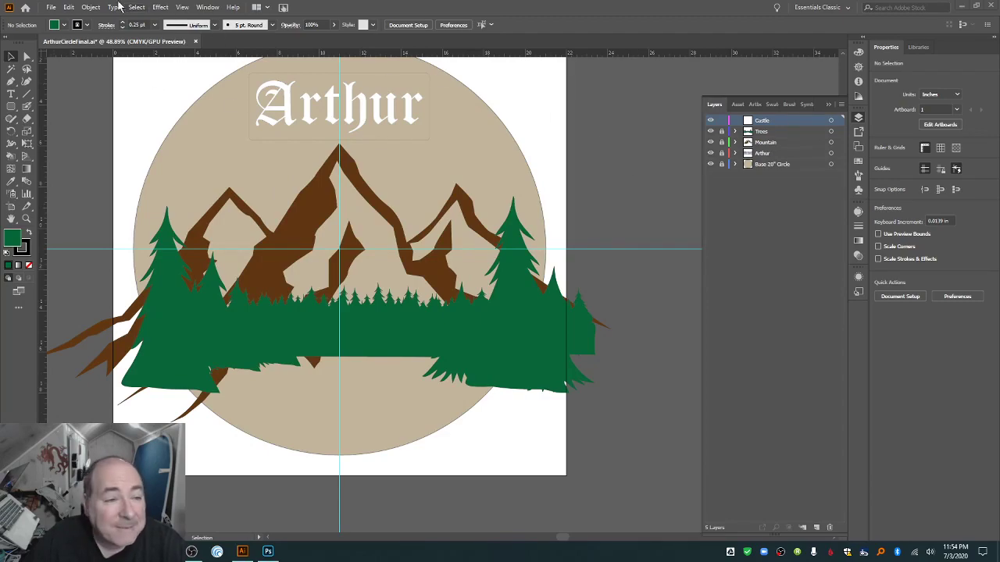
Place 1.svg from the pasted 34 Castle path onto the forest near the centre.
click(51, 7)
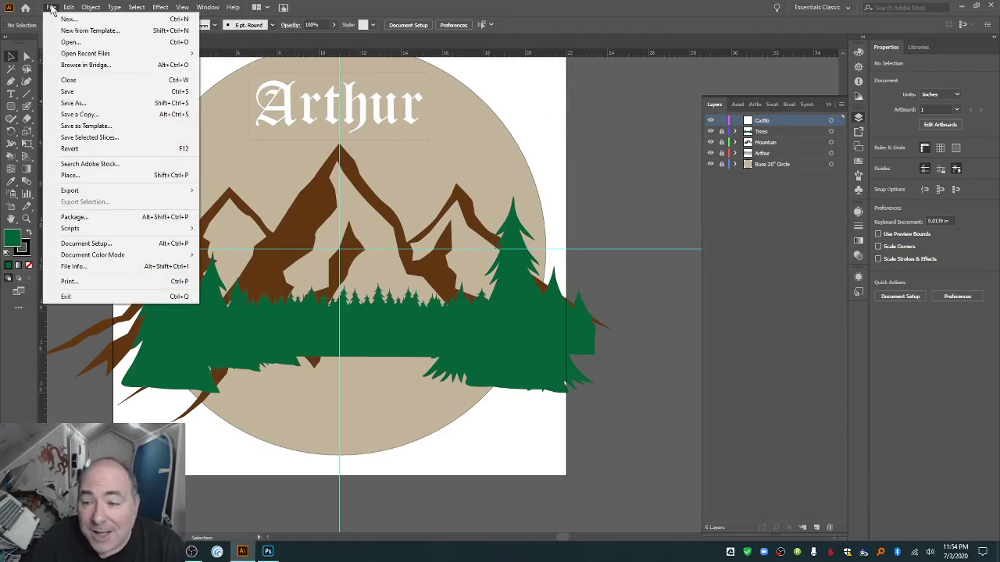
click(94, 177)
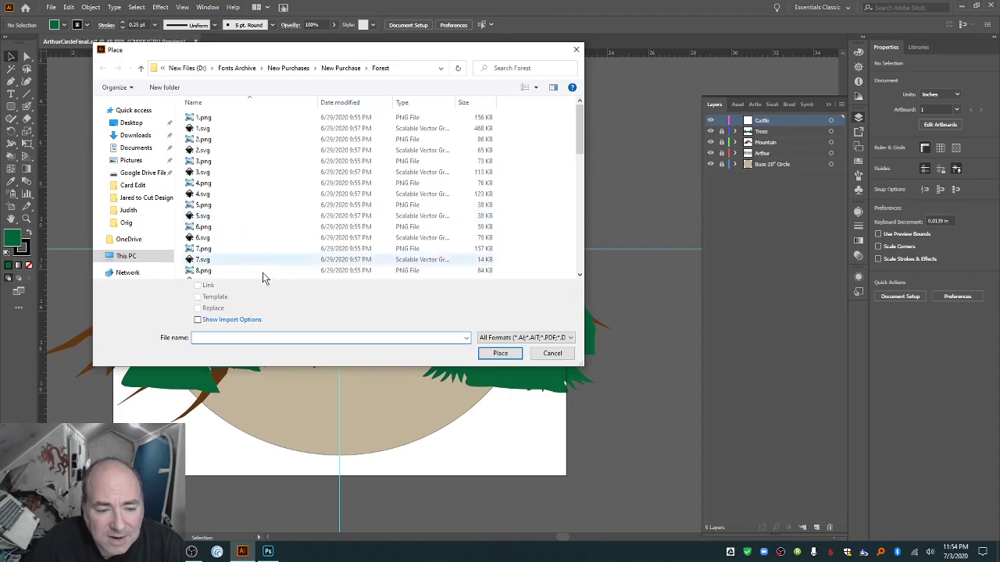
click(406, 69)
key(ctrl+v)
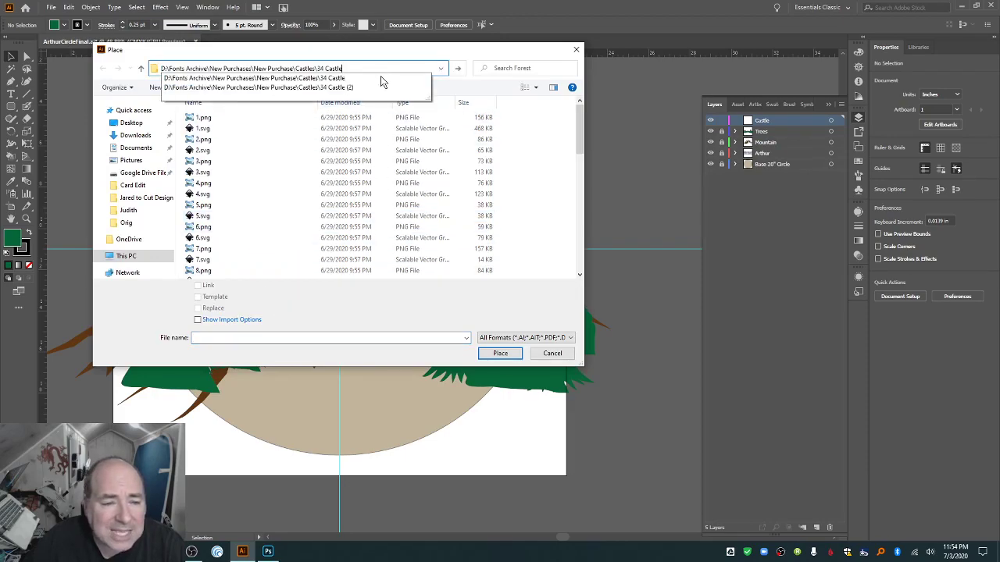
click(369, 79)
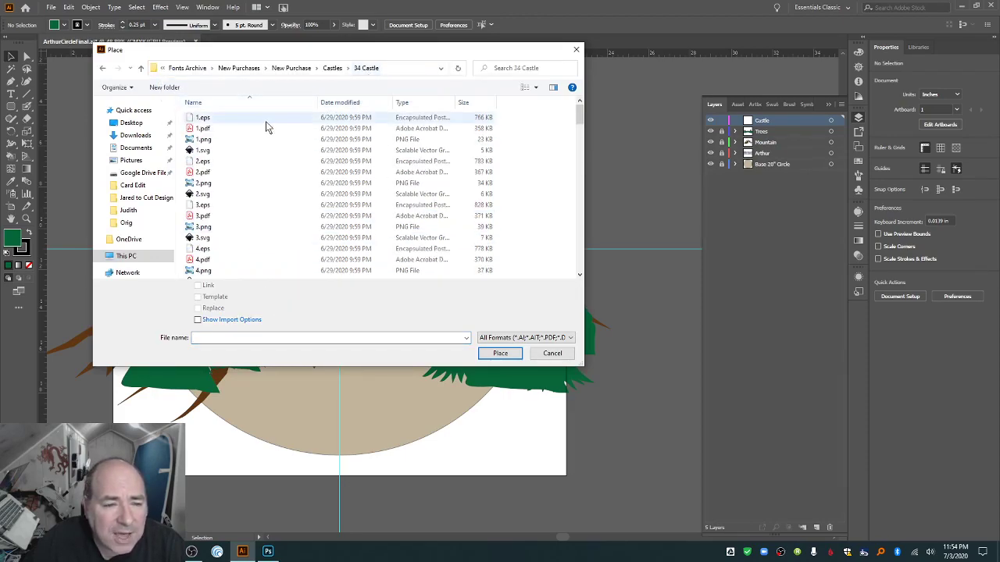
click(205, 150)
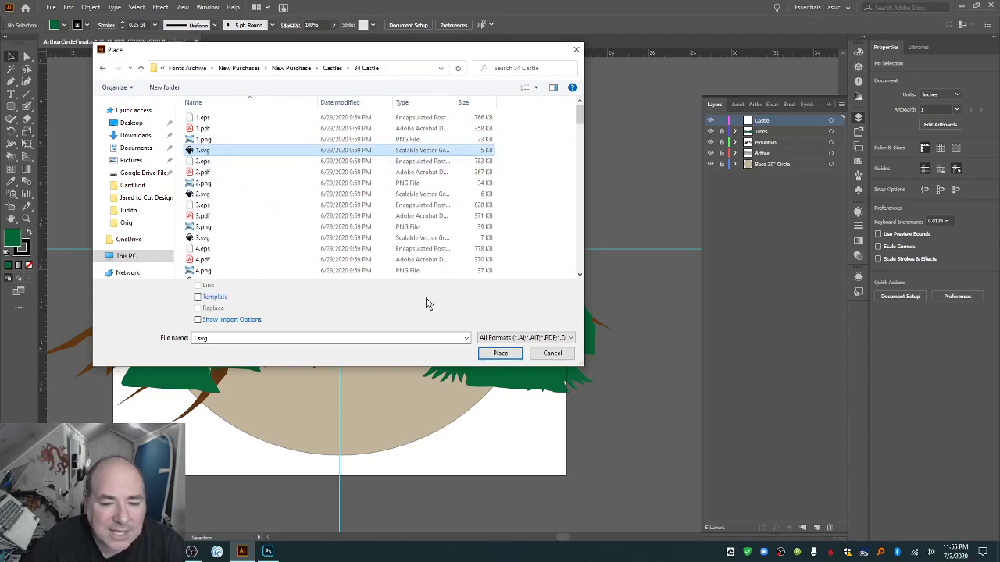
click(498, 354)
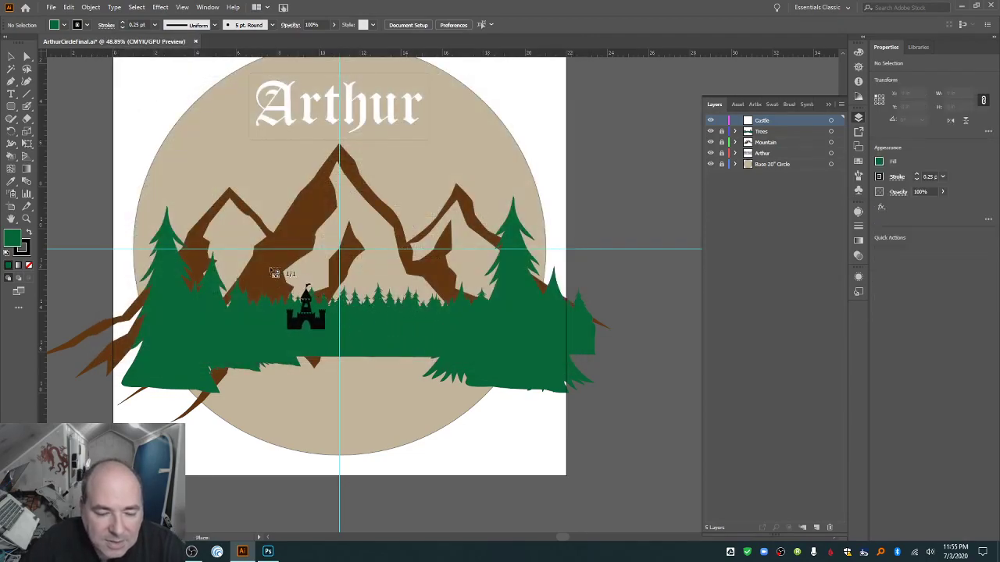
click(275, 269)
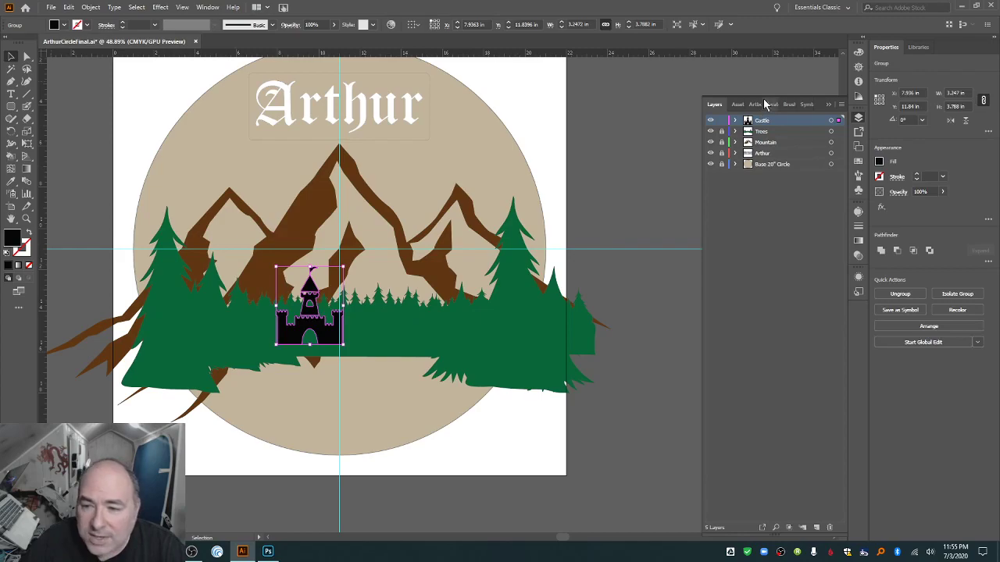
Rename the castle's layer to Castle 2 and hide it.
double_click(768, 120)
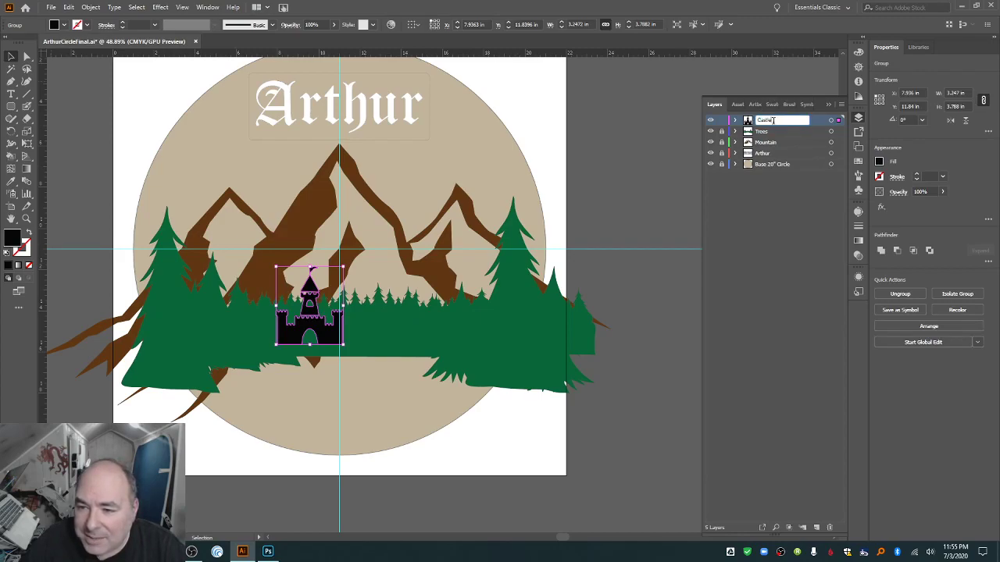
key(Return)
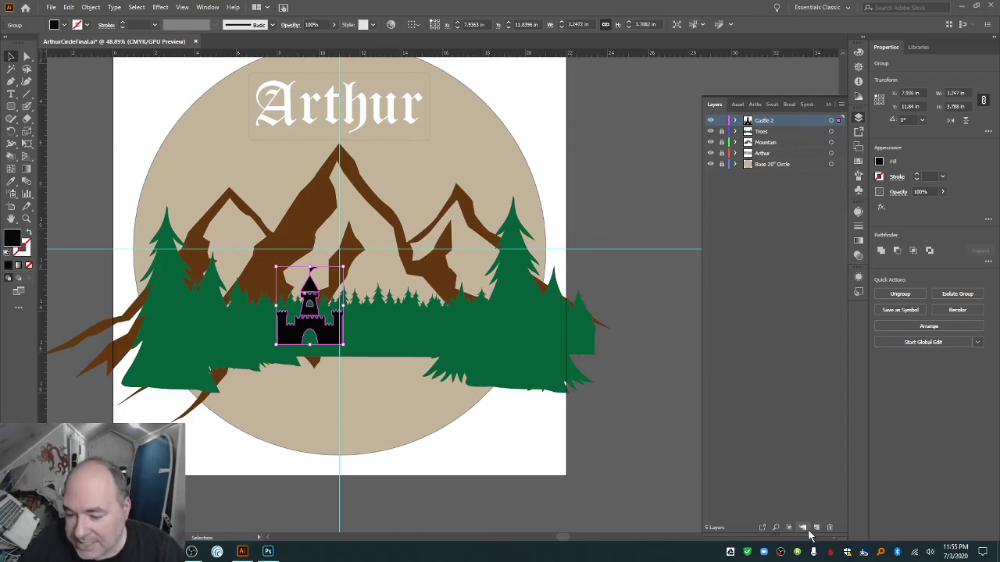
click(710, 121)
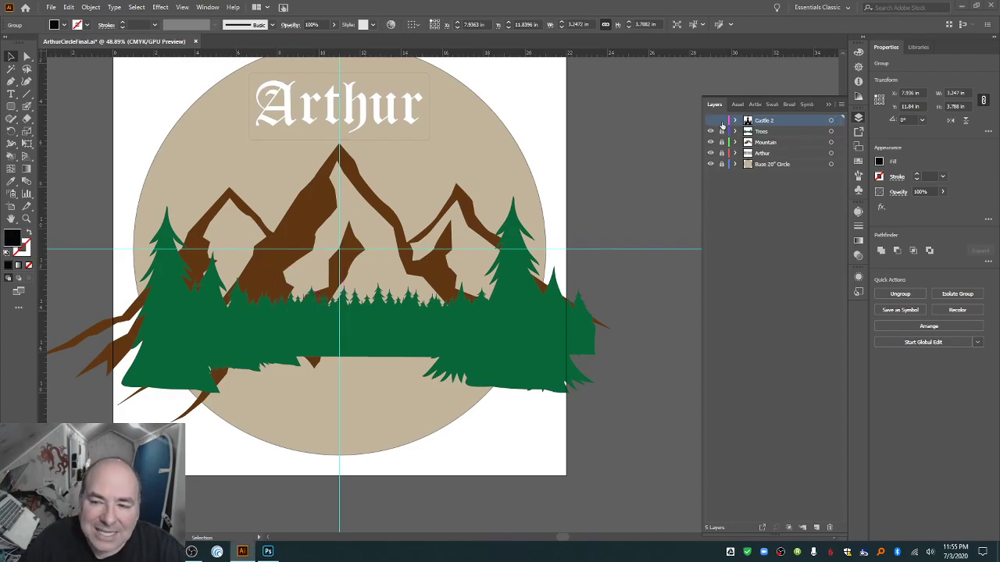
Add a new layer named Castle 1 and move it below Castle 2.
click(817, 528)
double_click(765, 123)
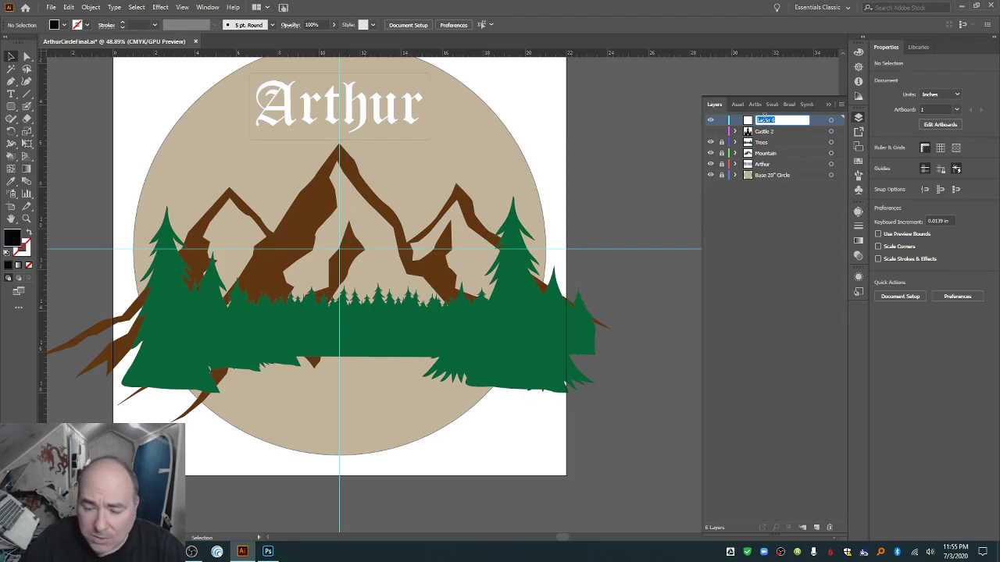
text(Castle 1)
key(Return)
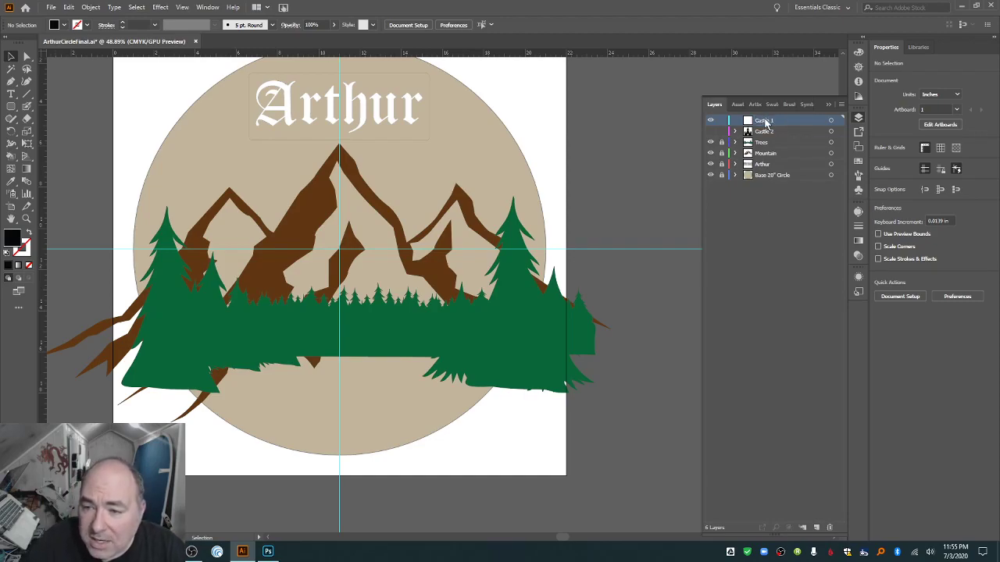
drag(793, 121, 792, 137)
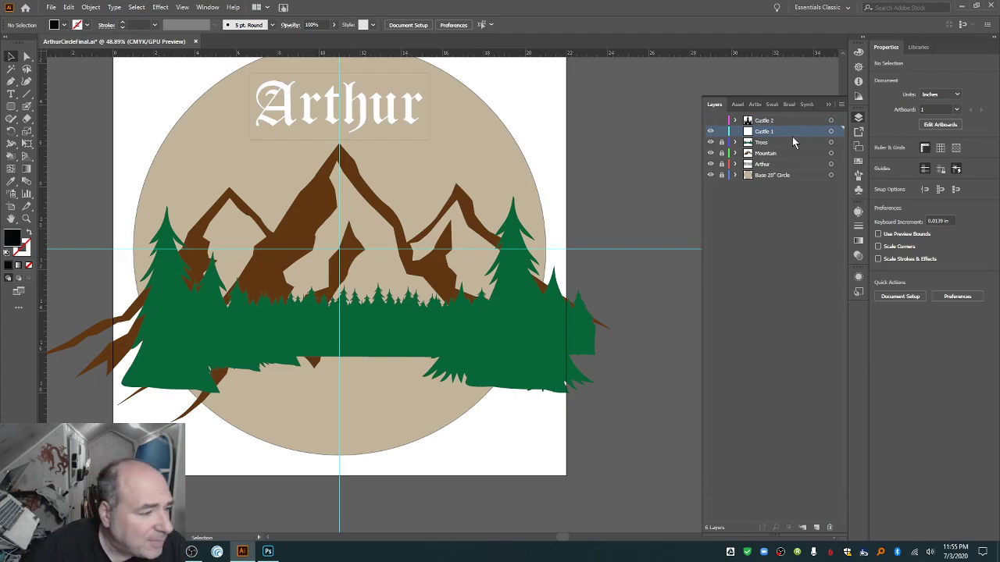
Place the 16.svg castle in the forest below the mountains.
click(51, 7)
click(71, 175)
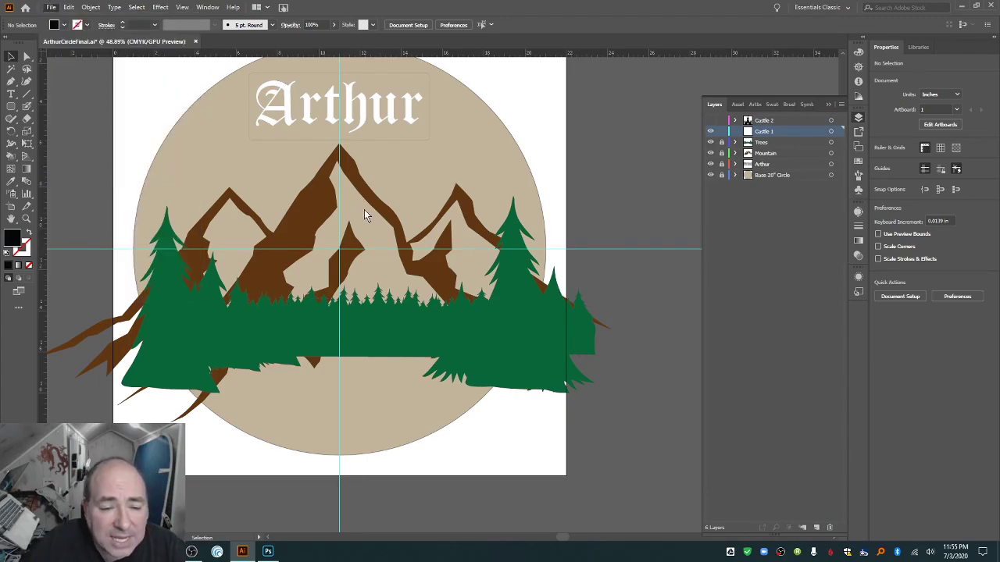
scroll(322, 212, down, 5)
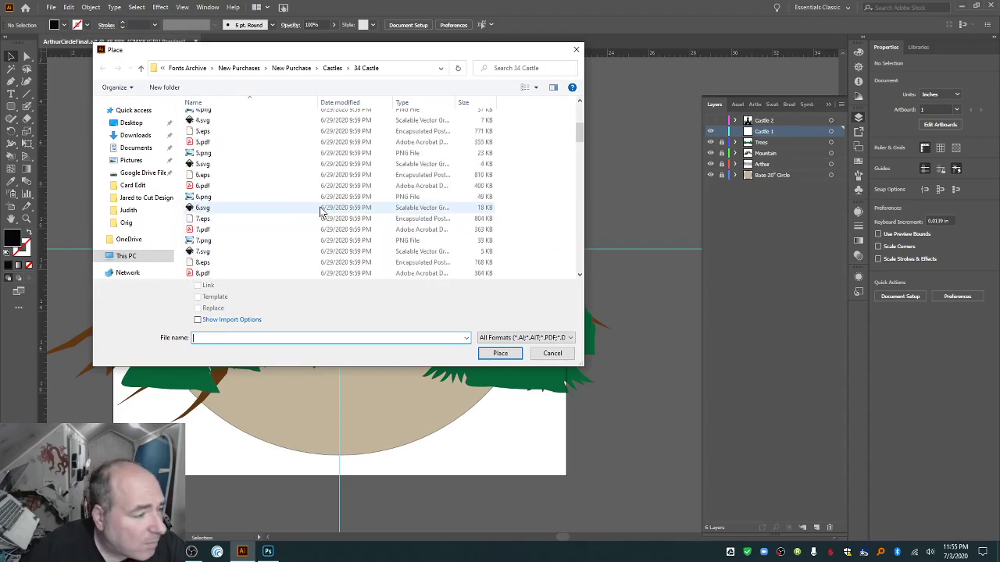
scroll(322, 212, down, 12)
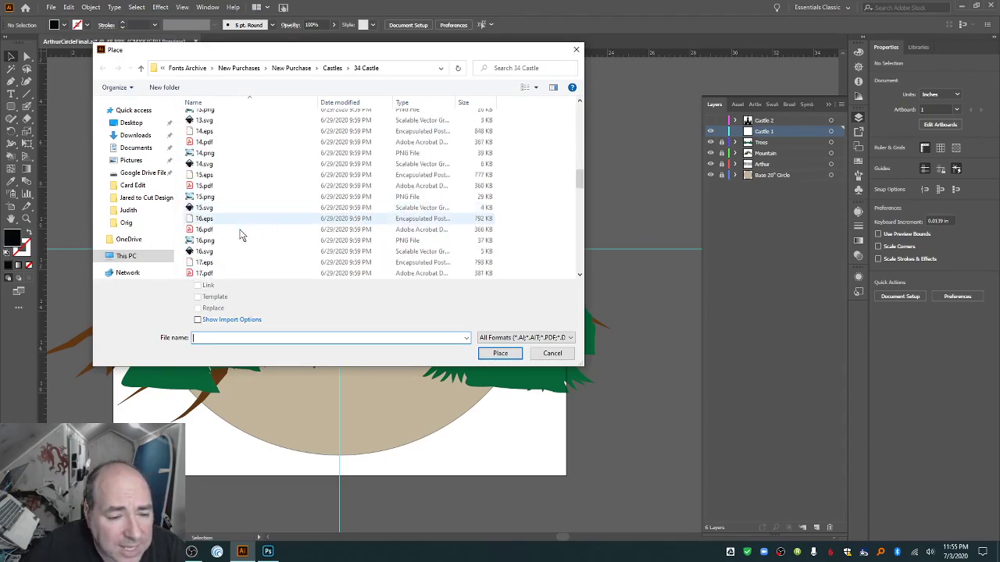
click(241, 251)
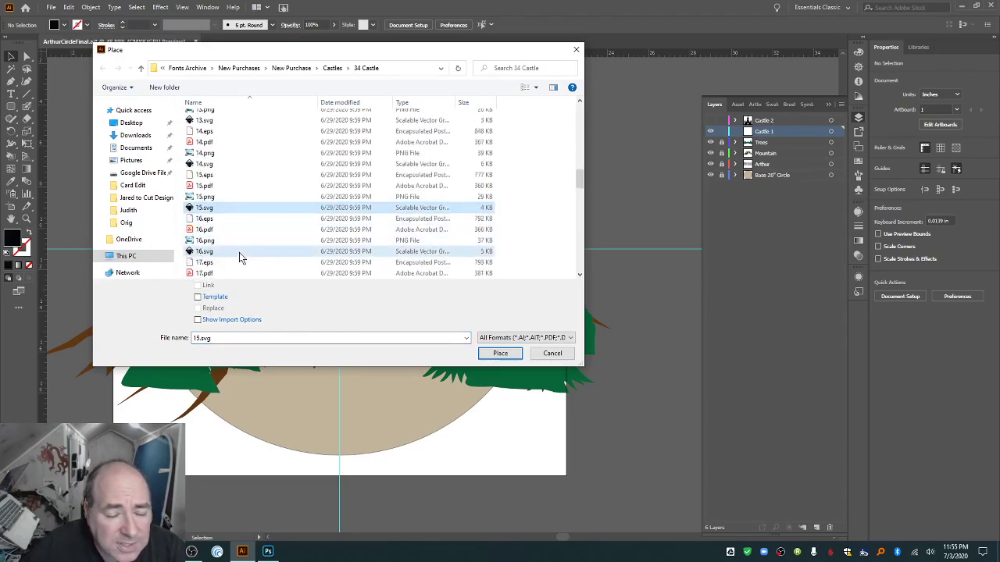
double_click(241, 251)
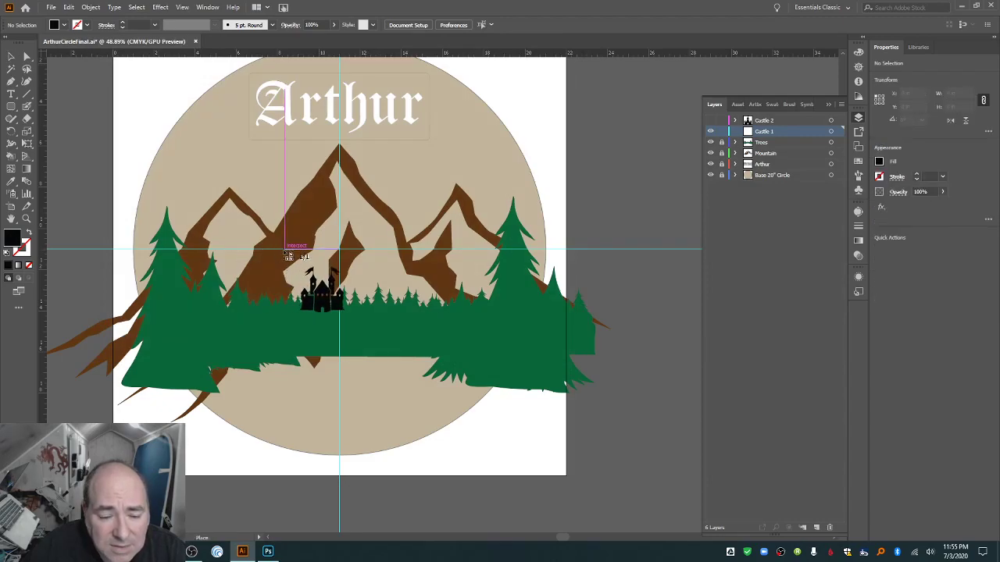
drag(284, 250, 361, 326)
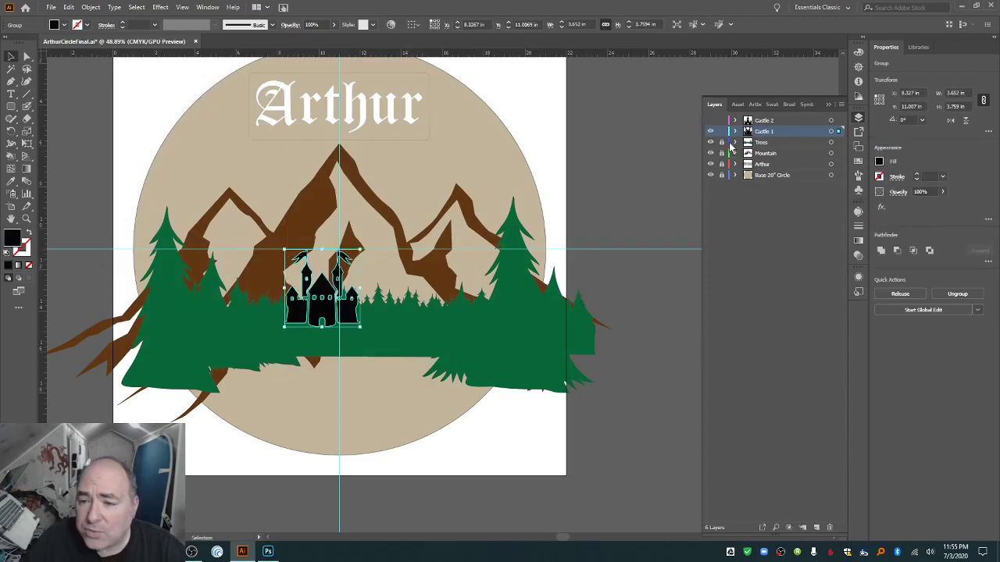
Reorder the layers, hide Castle 2, and rename the visible castle's layer Castle 1.
double_click(769, 131)
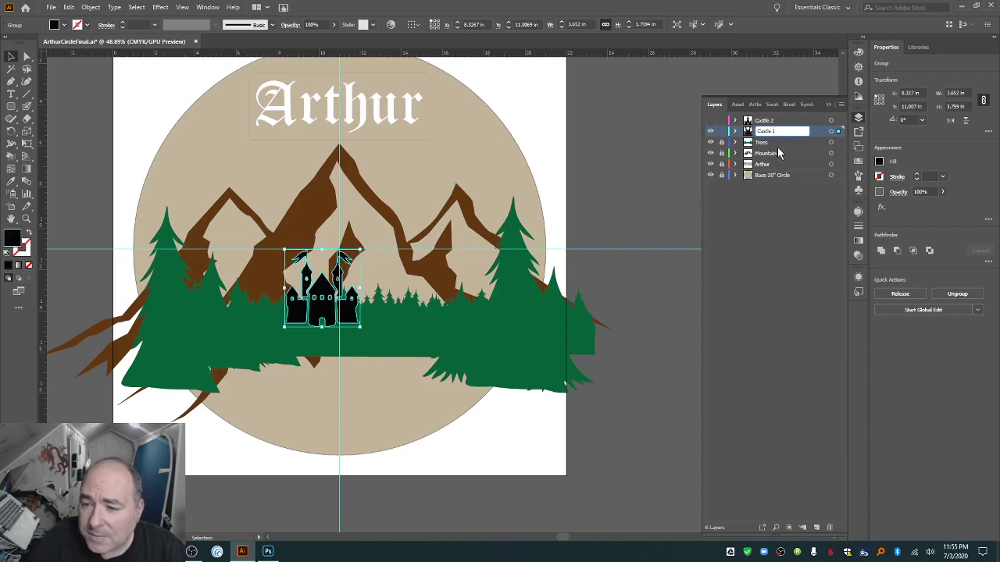
drag(801, 131, 790, 120)
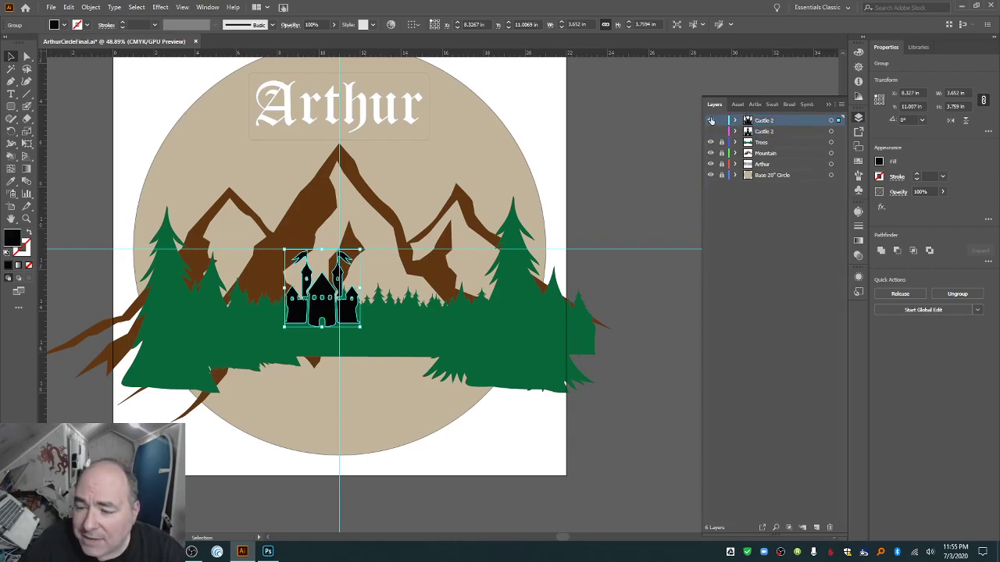
click(711, 121)
click(712, 131)
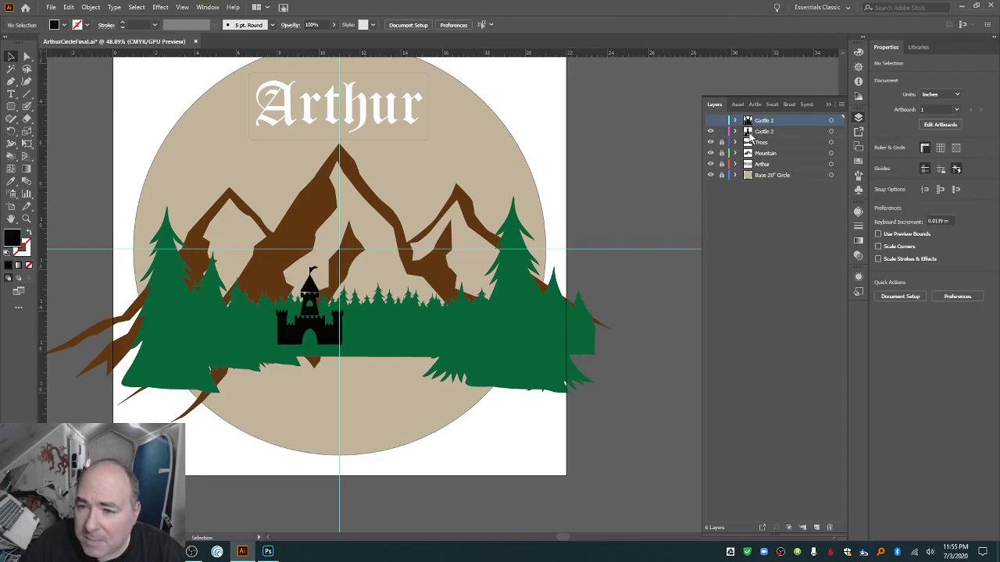
double_click(766, 131)
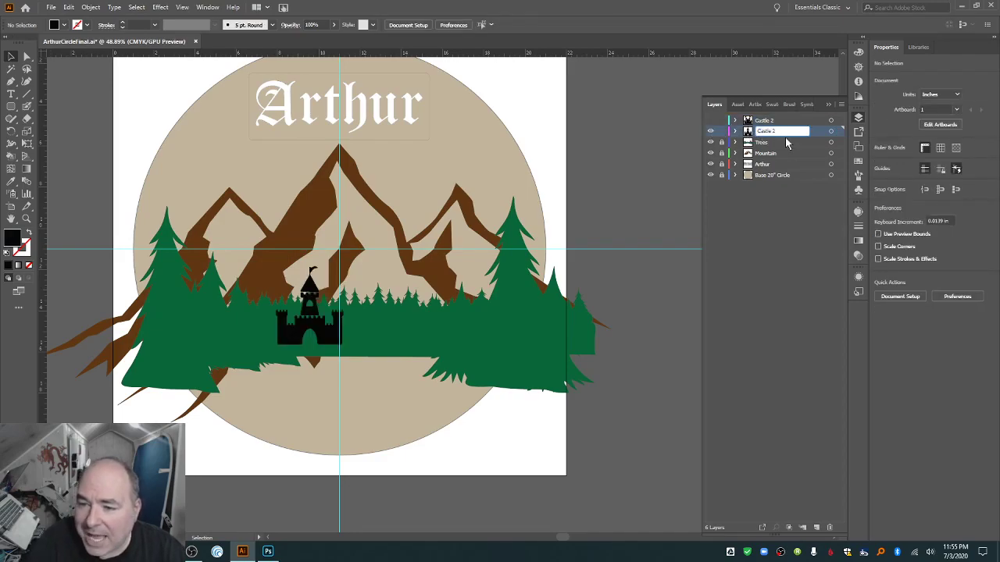
text(Castle 1)
key(Return)
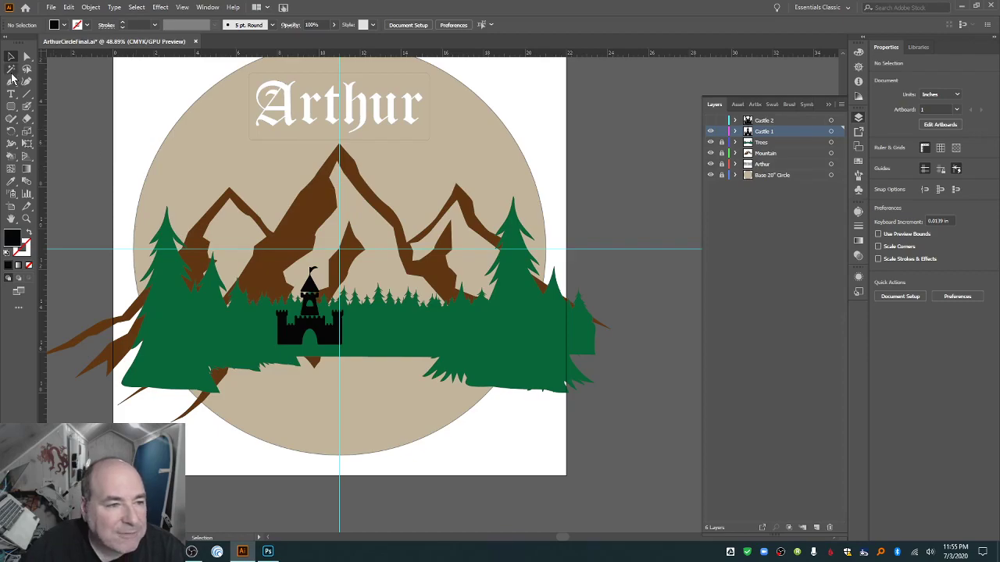
Move the castle up-left and scale it to about 10.61 × 12.38 in over the forest.
click(305, 336)
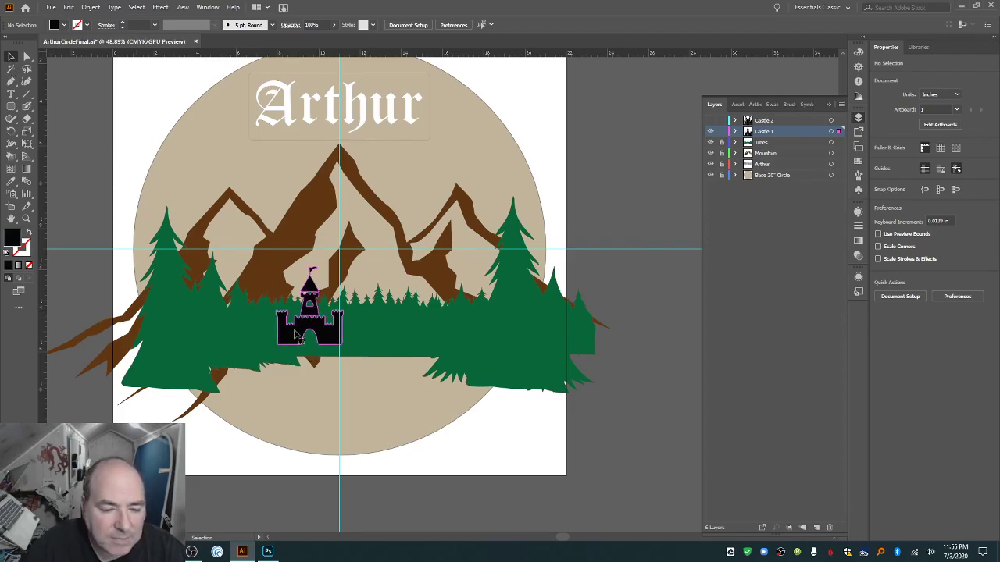
double_click(289, 273)
key(ctrl+shift+a)
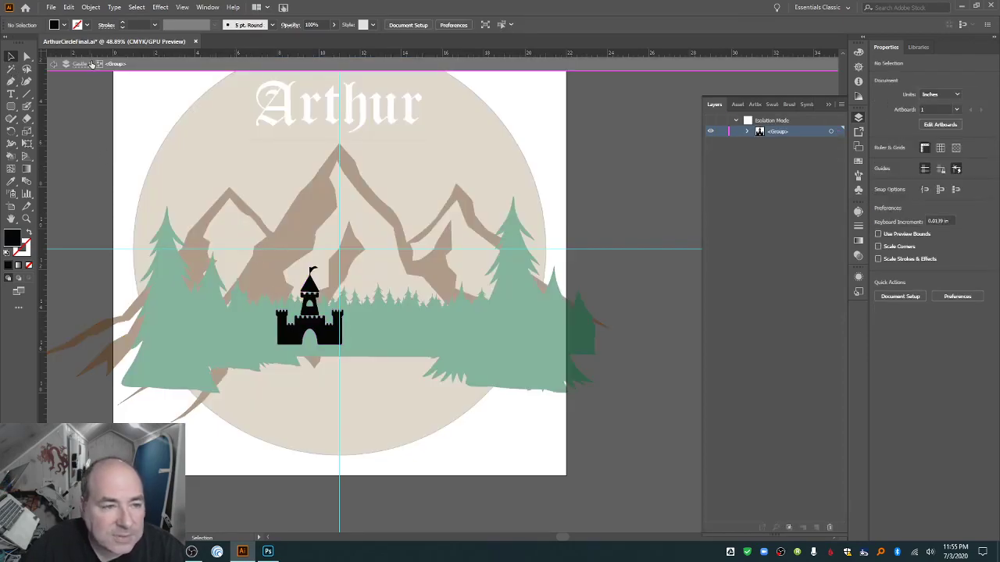
click(50, 66)
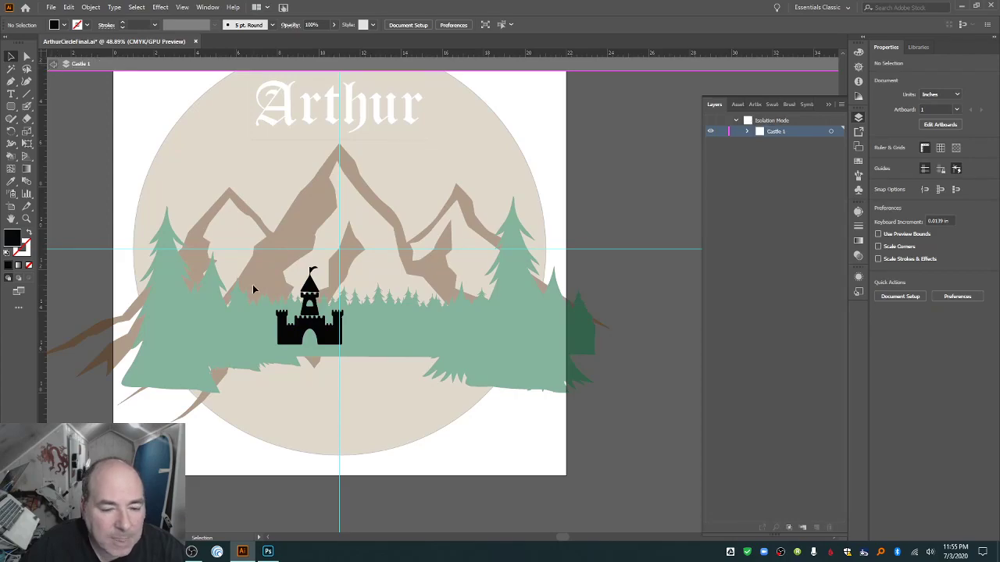
double_click(270, 264)
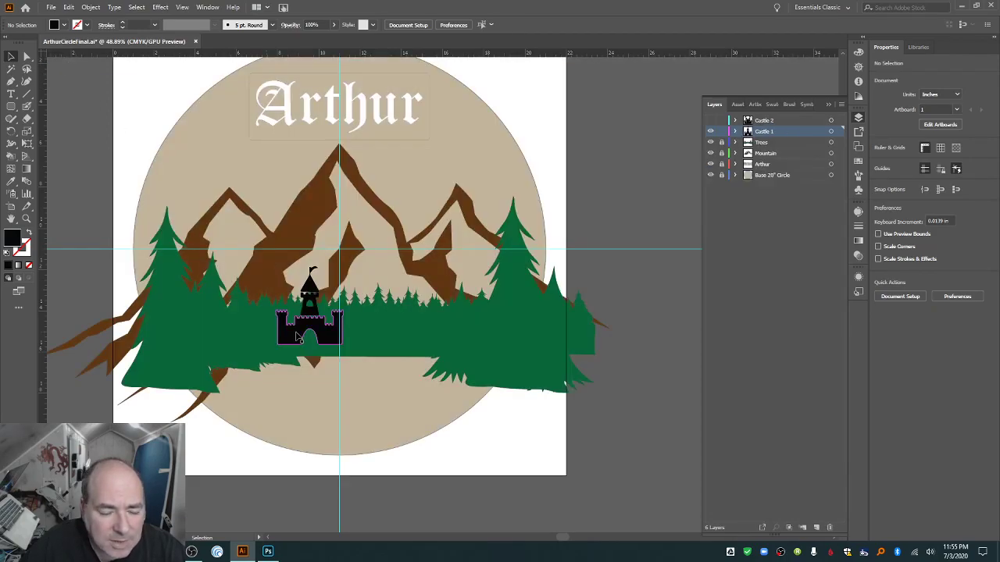
drag(284, 321, 231, 209)
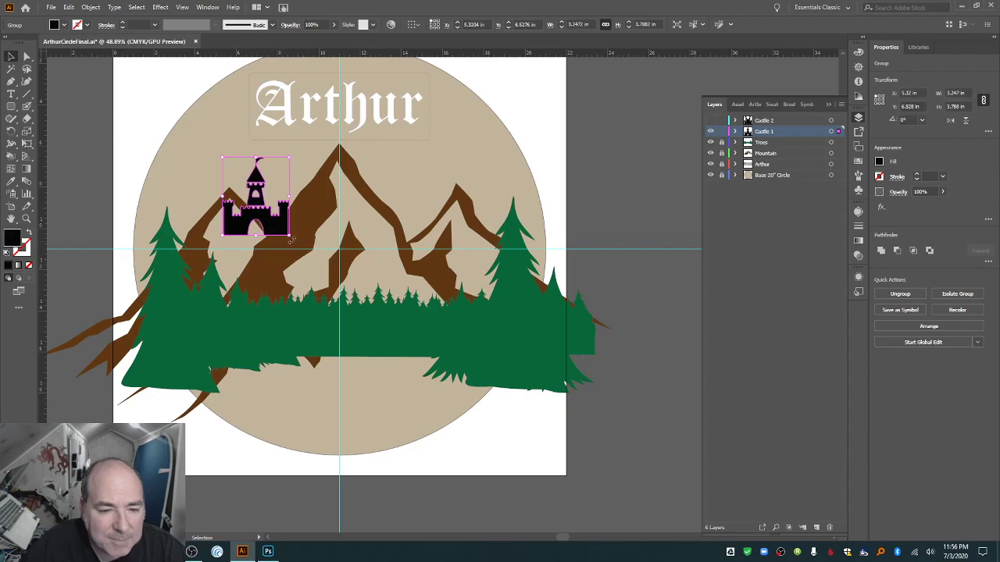
drag(289, 236, 470, 379)
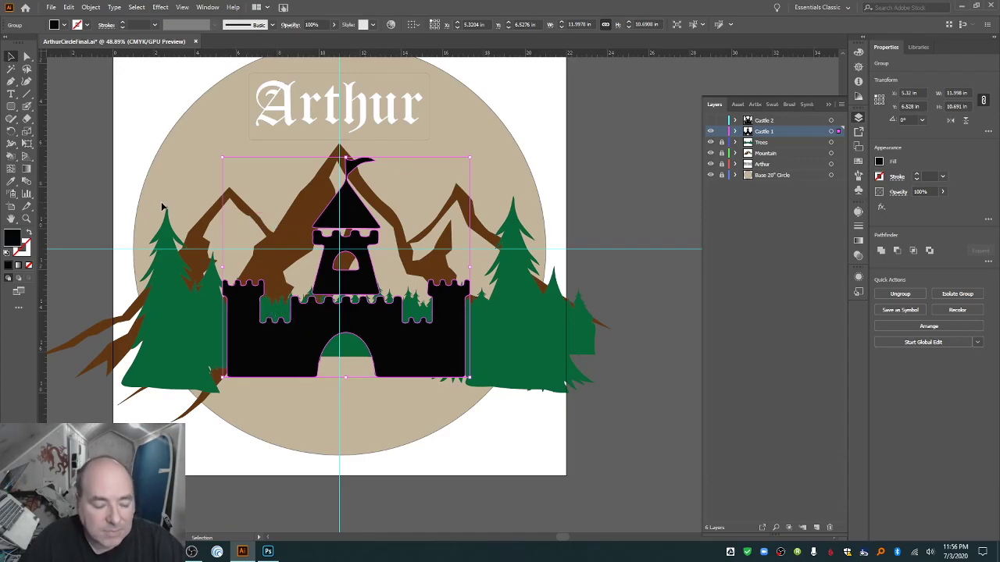
key(ctrl+z)
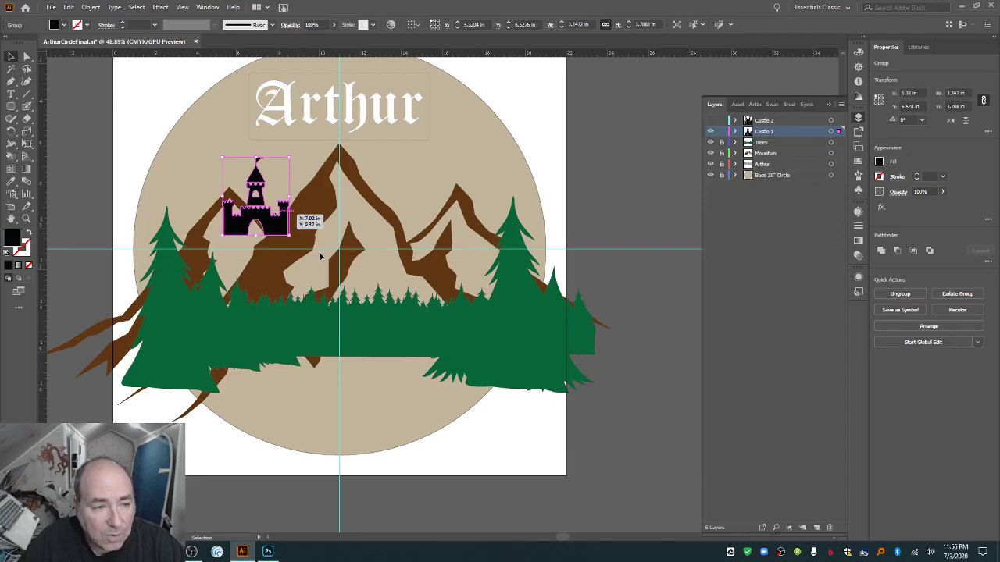
drag(291, 237, 441, 412)
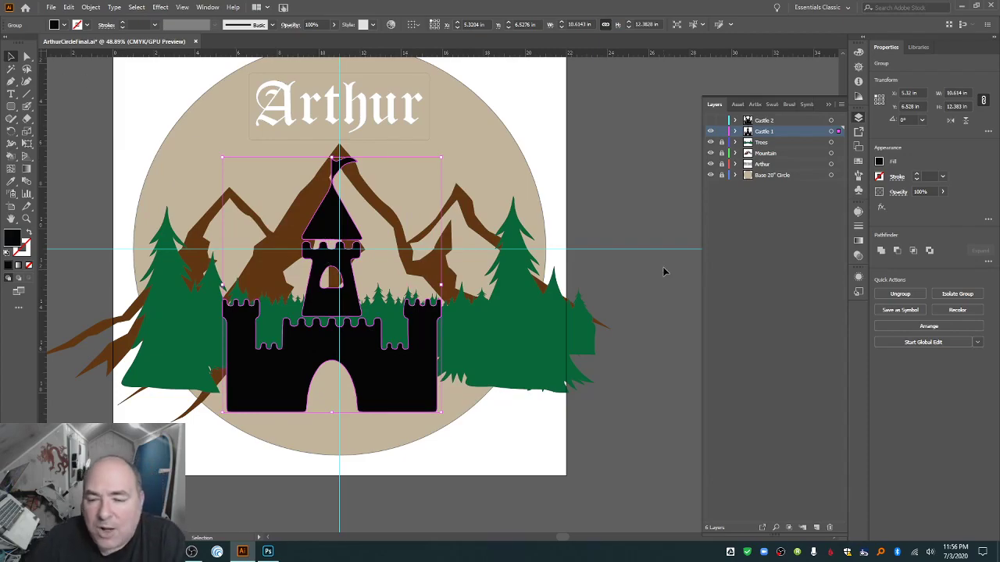
click(734, 131)
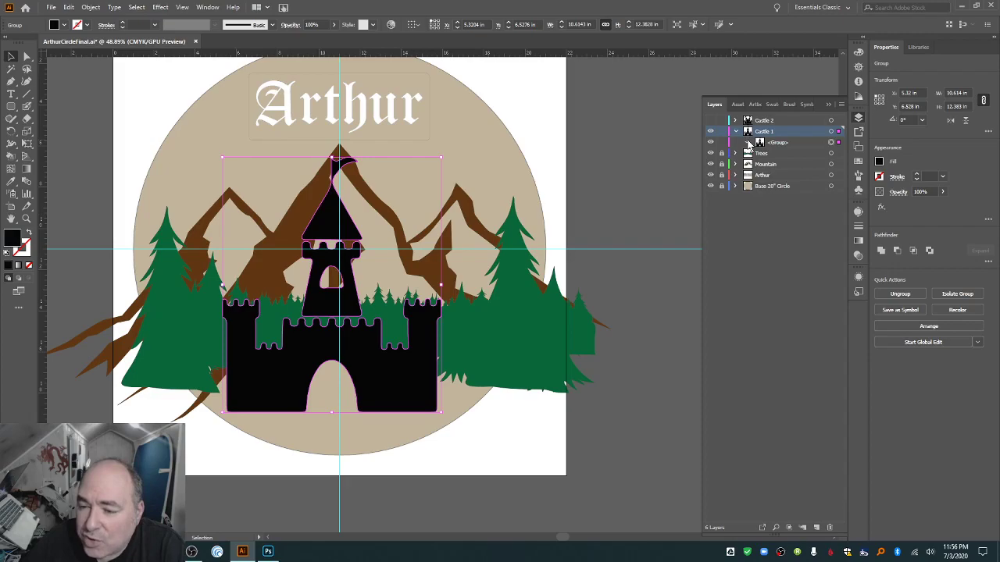
Select the castle's group on Castle 1 and ungroup it twice into two paths and a compound path.
click(748, 143)
click(760, 154)
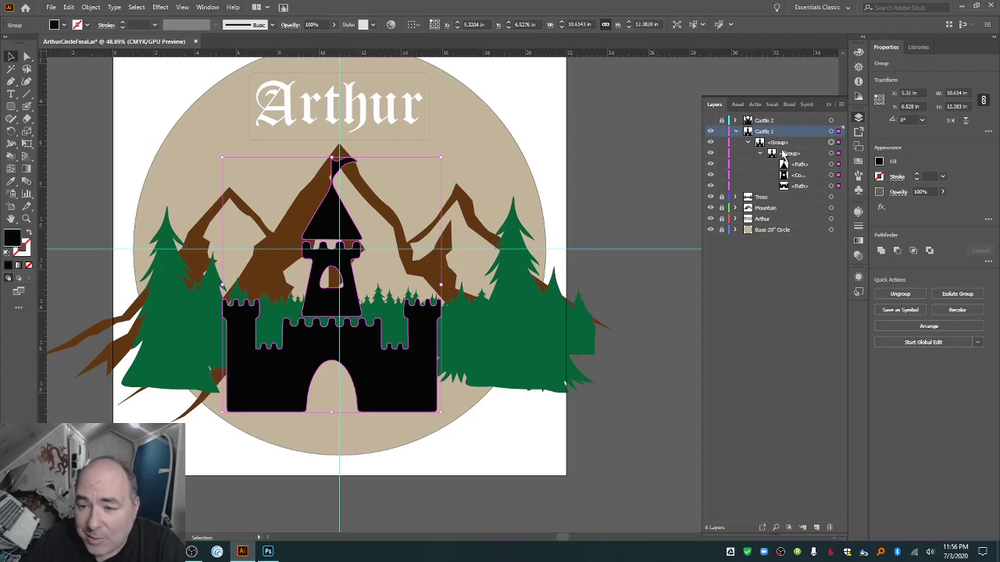
click(93, 7)
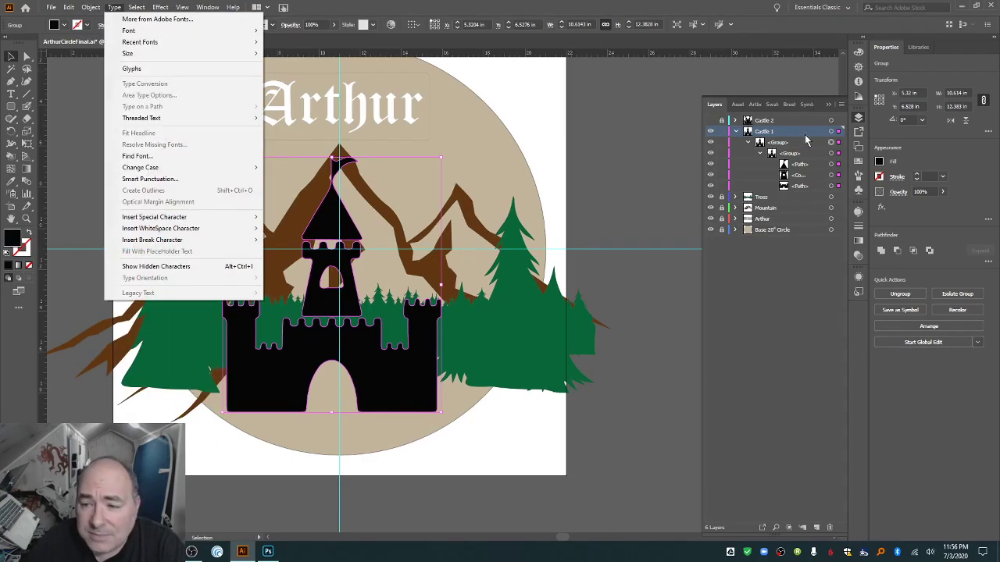
click(789, 143)
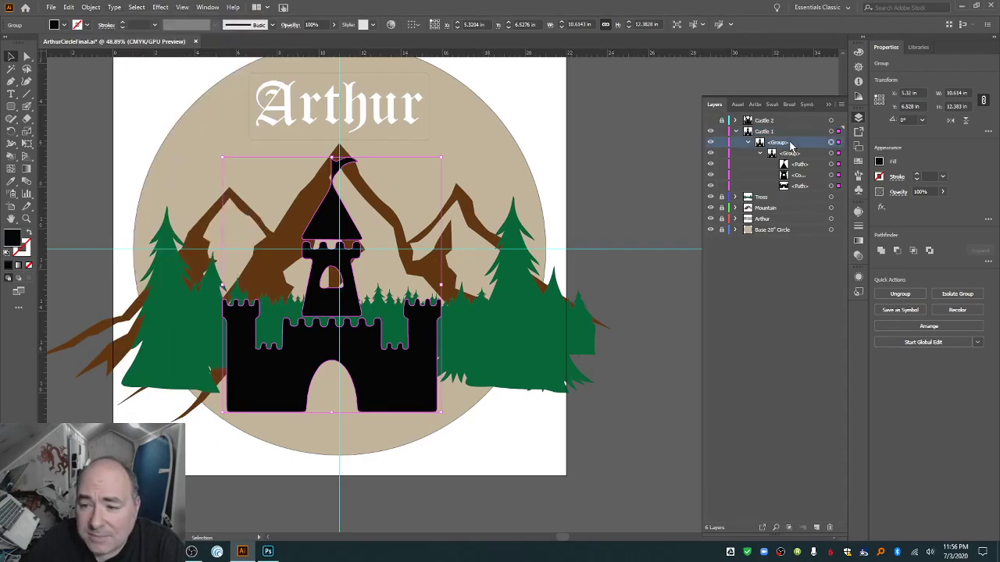
click(102, 8)
click(115, 68)
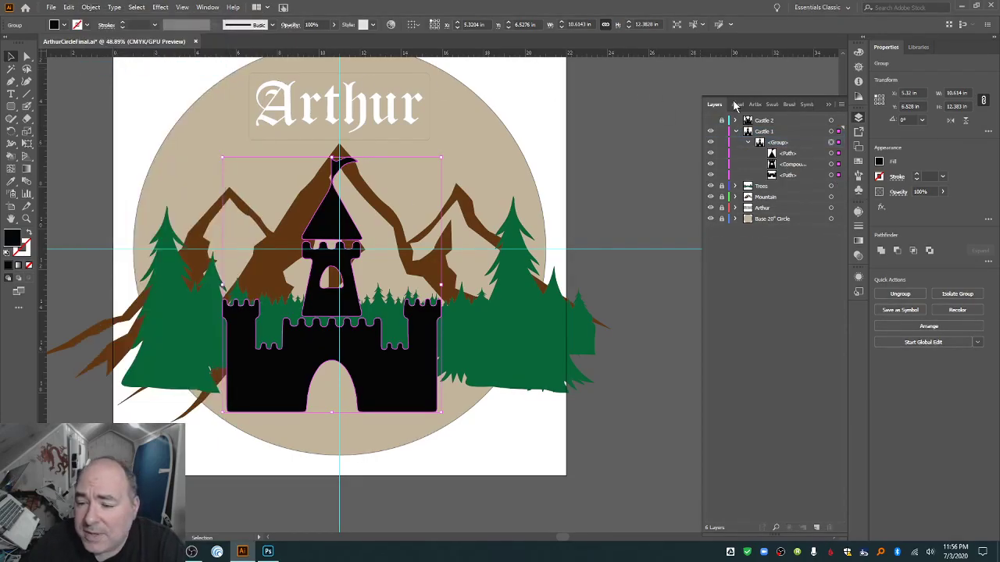
click(91, 7)
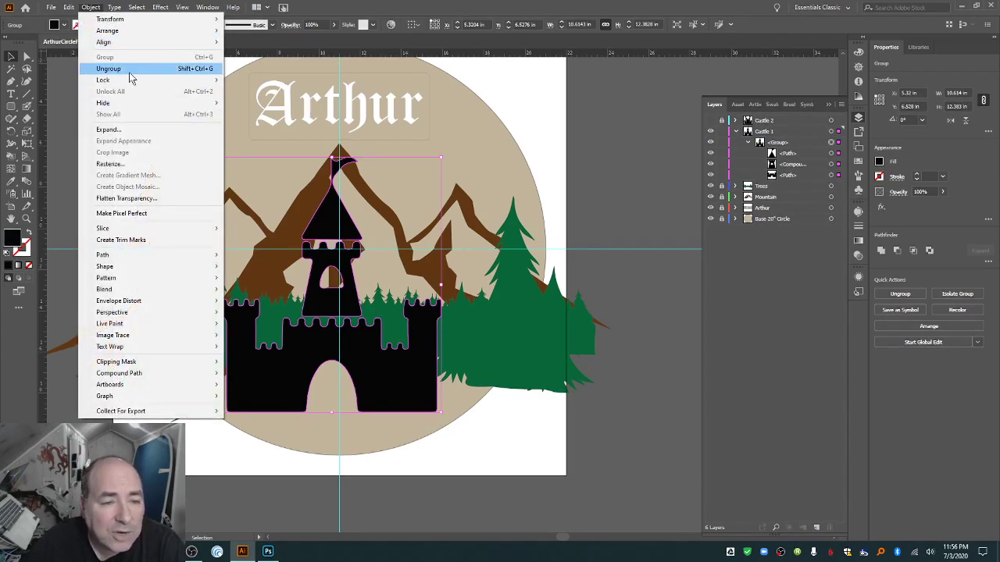
click(130, 72)
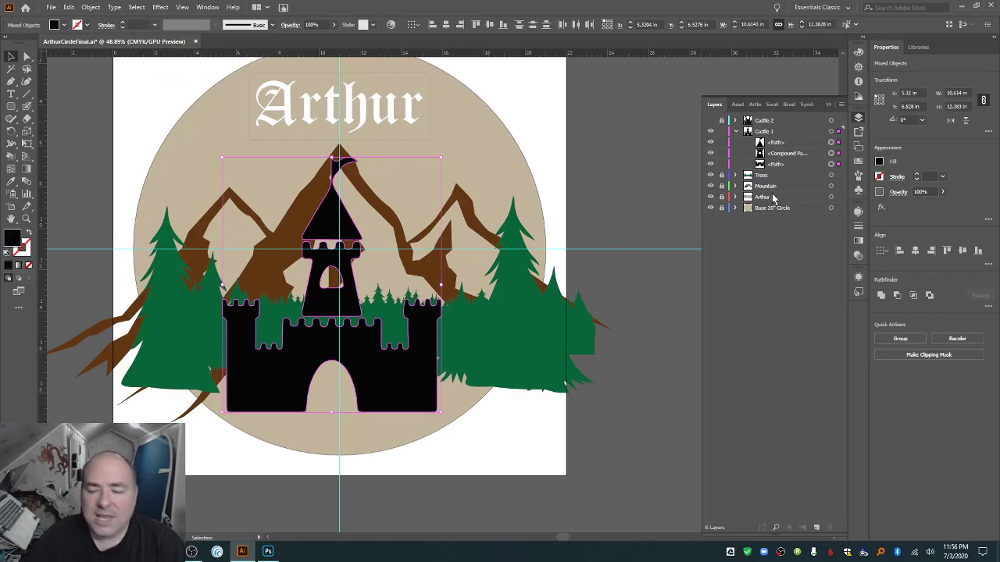
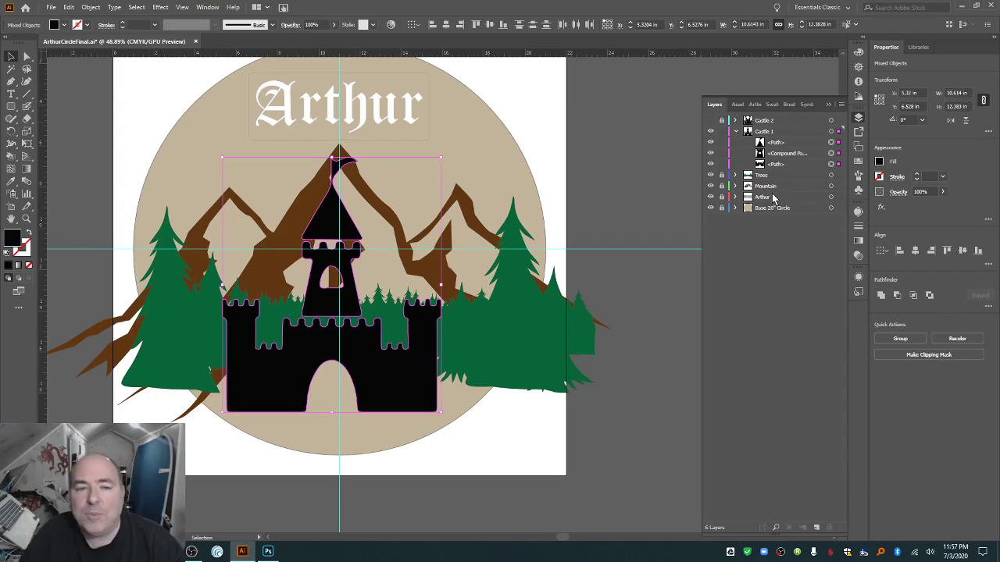
Delete the tower's triangular roof and the tower shape from the castle.
click(662, 155)
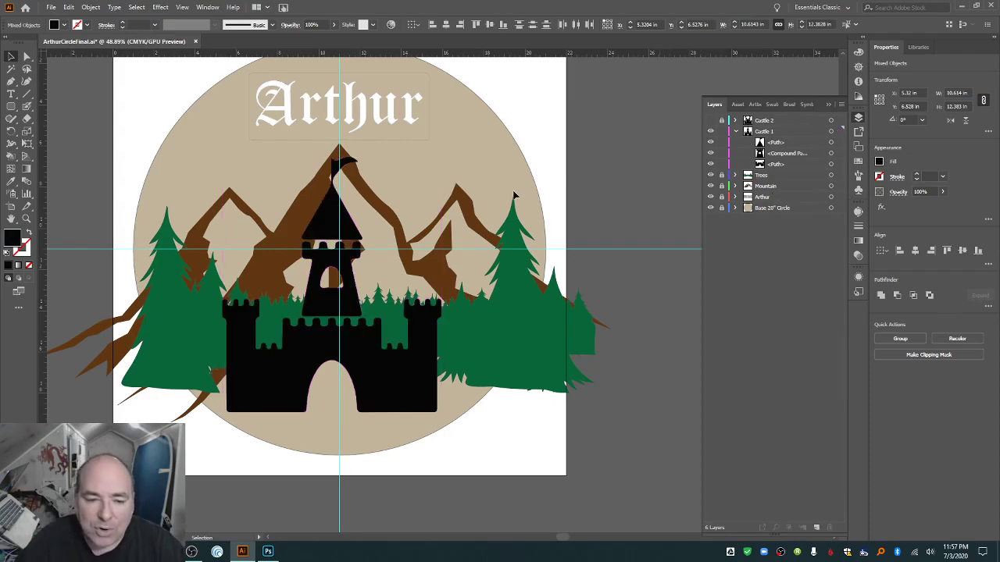
click(321, 227)
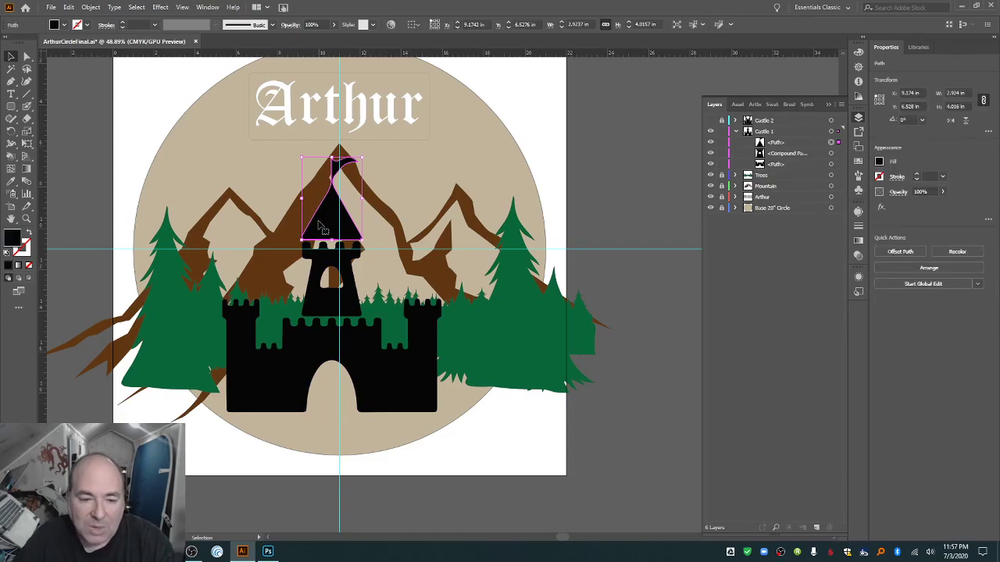
key(Delete)
click(329, 300)
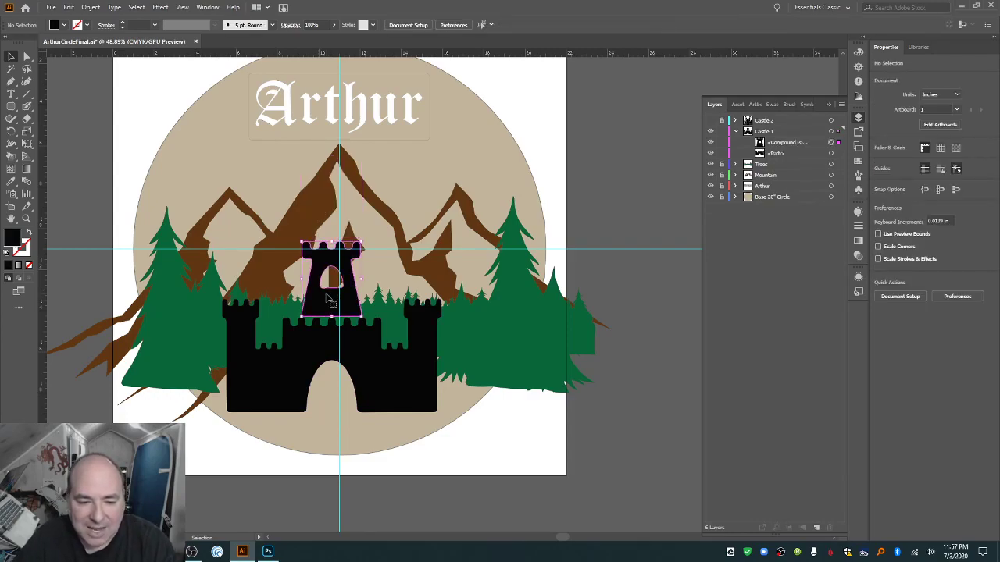
key(Delete)
Give the castle wall a black 0.25 pt outline and a dark grey (K80) fill.
click(320, 316)
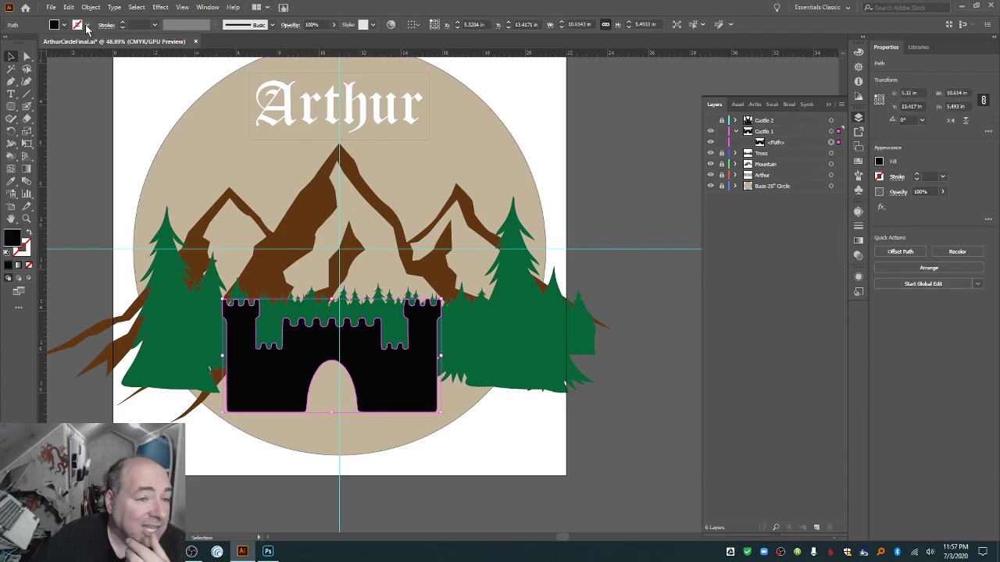
click(87, 25)
click(30, 43)
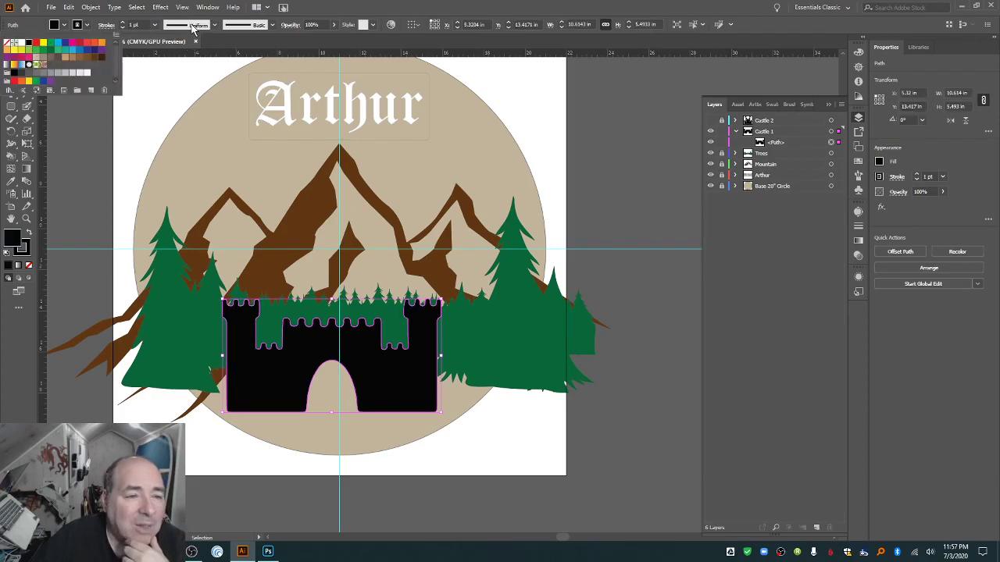
click(154, 25)
click(155, 25)
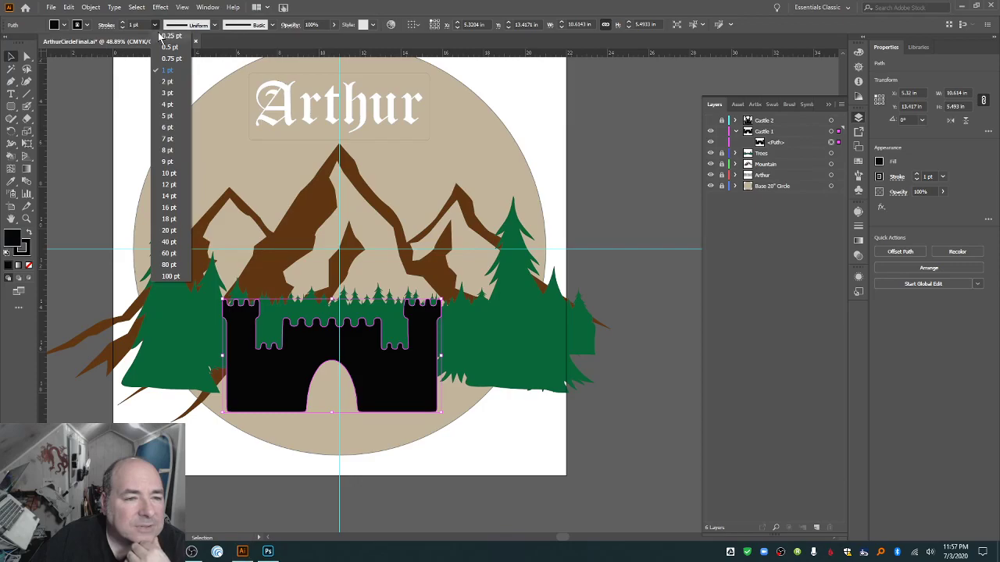
click(164, 37)
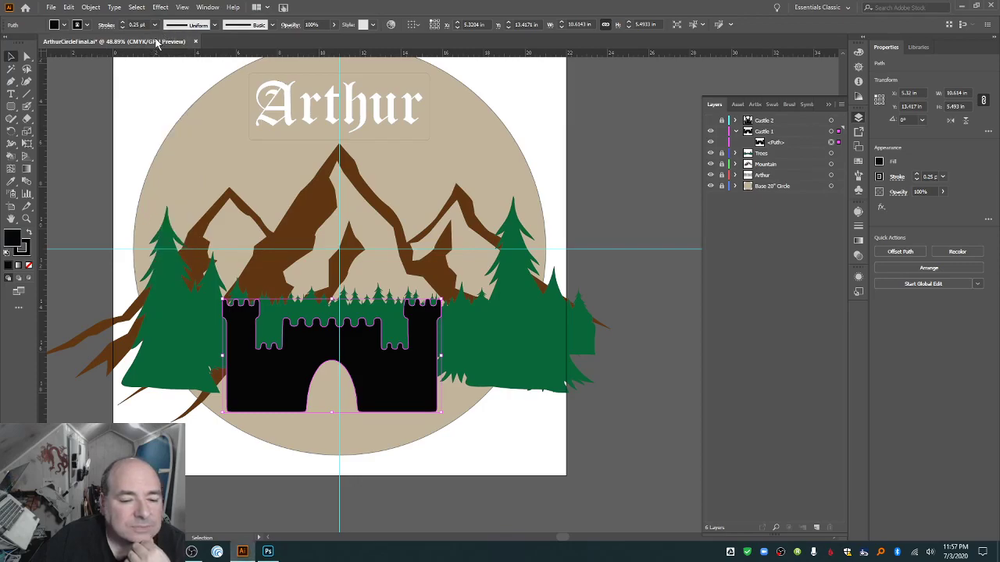
click(63, 25)
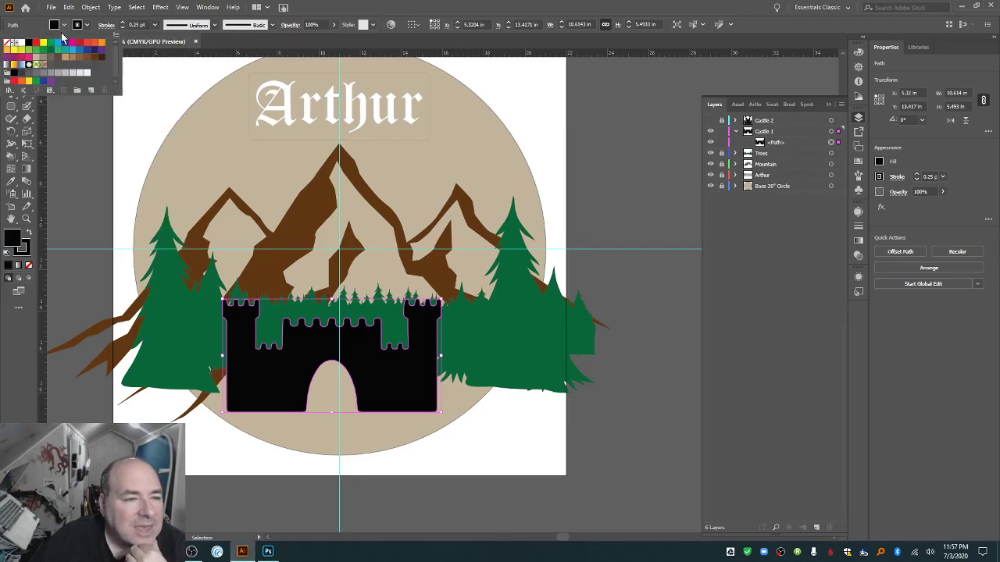
click(28, 74)
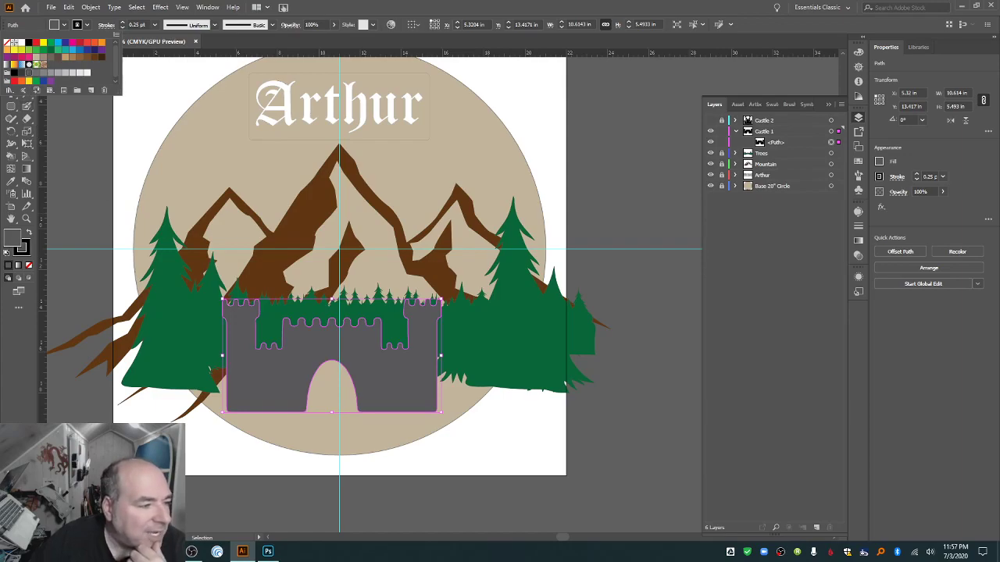
click(251, 369)
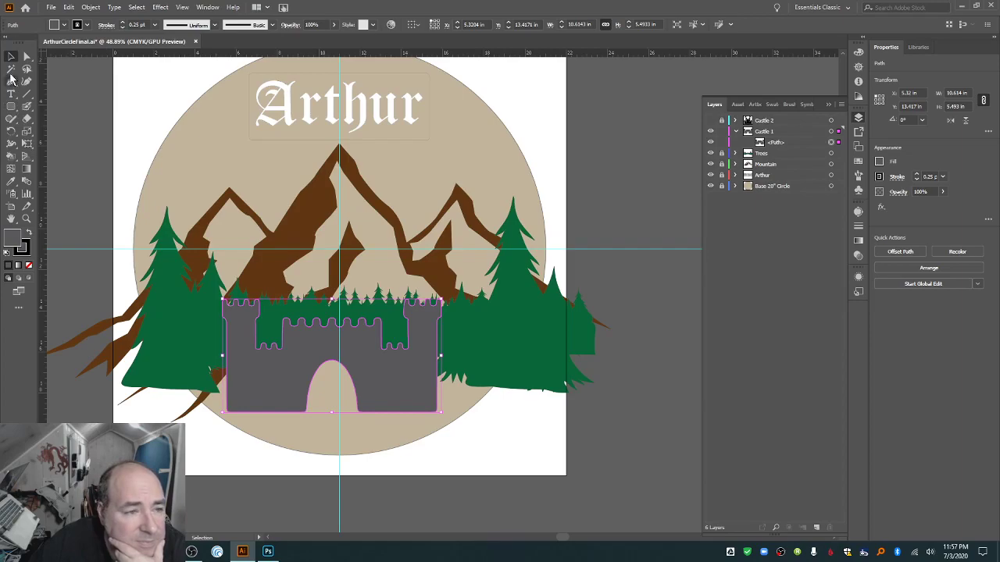
key(ctrl+shift+a)
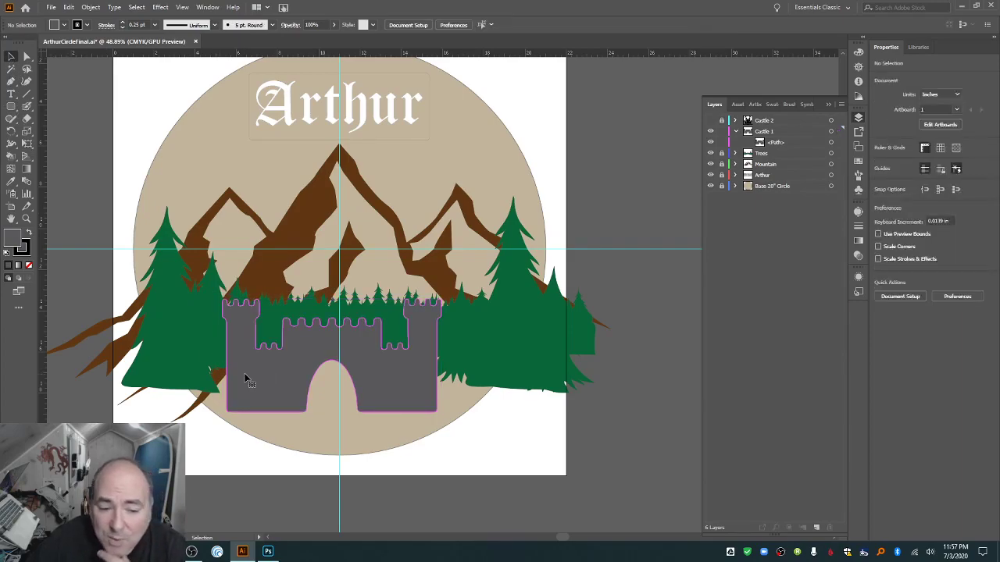
click(830, 142)
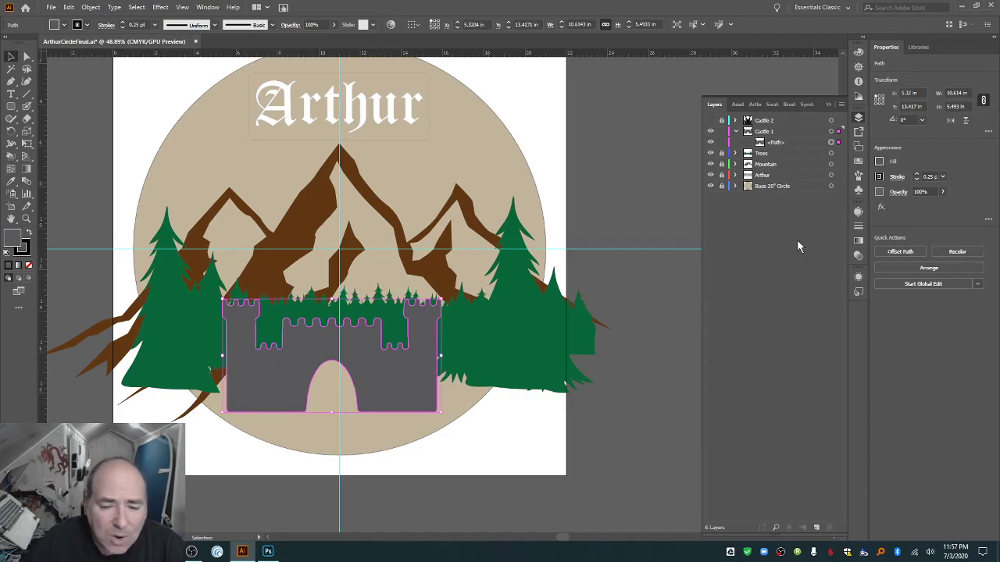
Resize the castle wall to 13.275 in wide and move it up-left over the tree line.
click(969, 93)
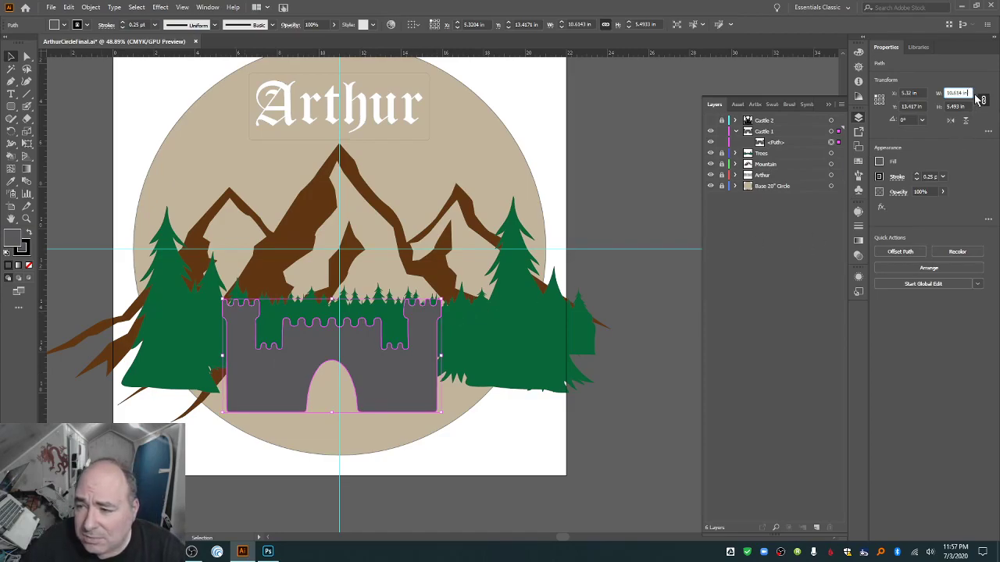
text(13)
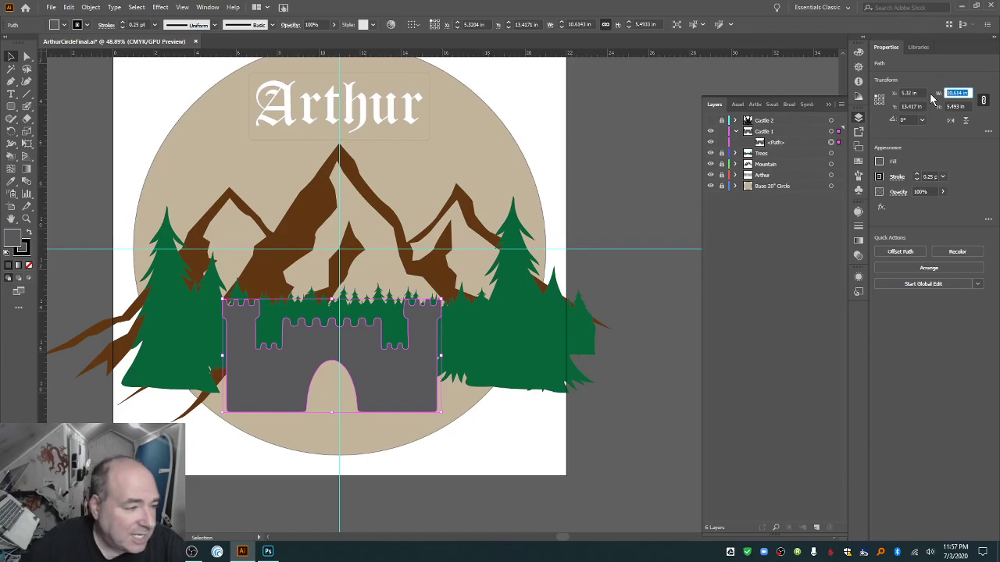
text(.275)
key(Return)
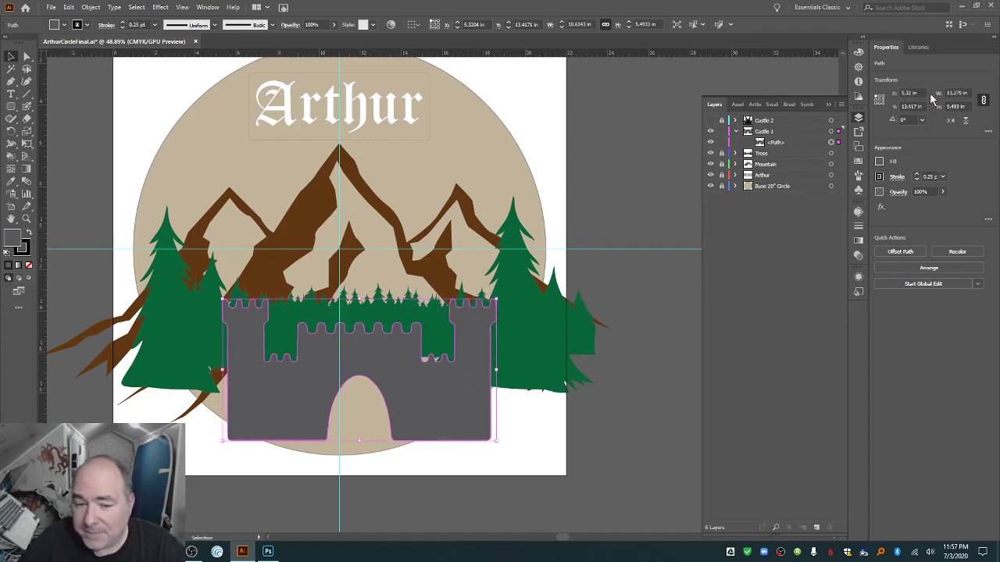
drag(350, 344, 340, 307)
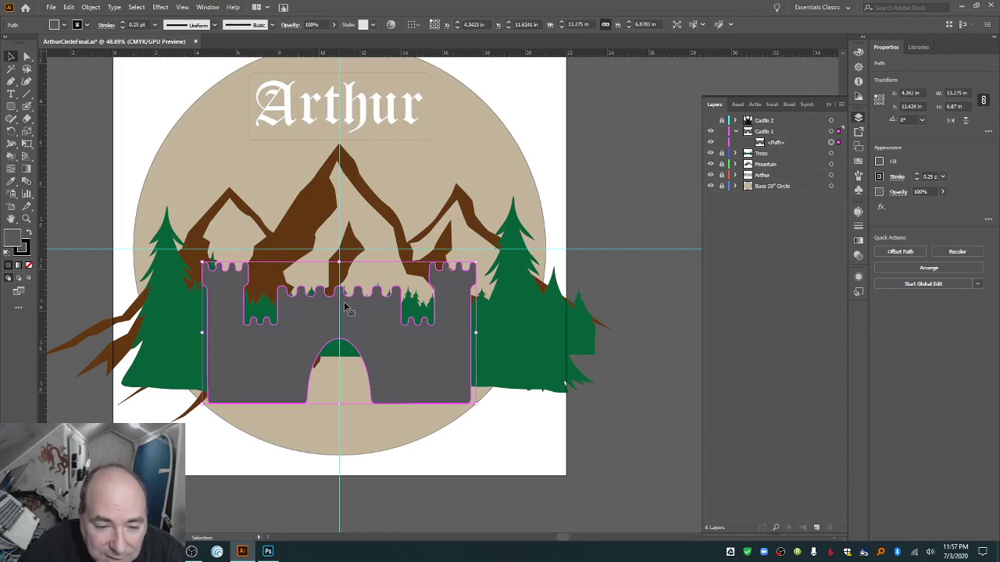
key(Up)
key(Up)
key(Up)
key(Up)
key(Up)
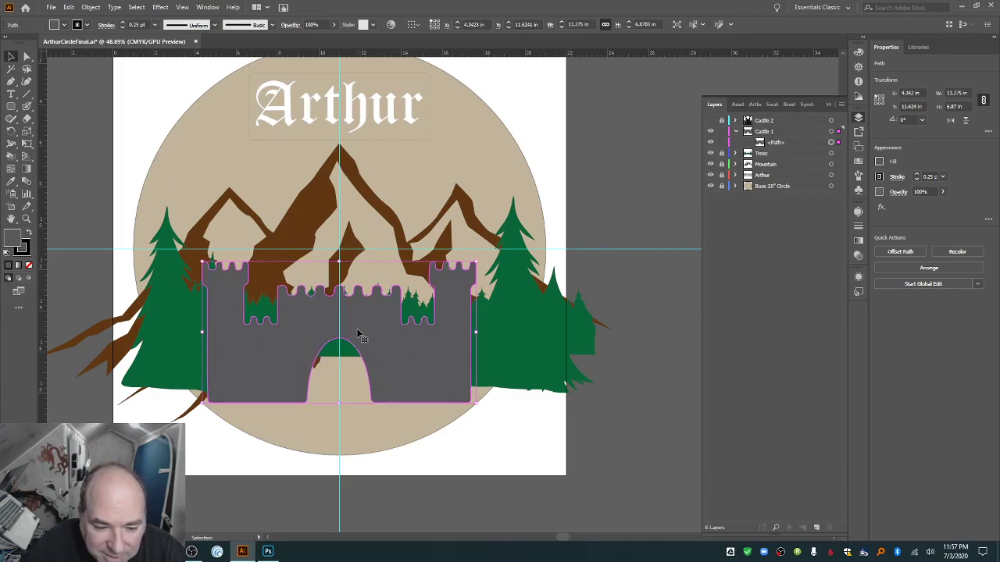
key(Up)
key(Up)
key(Up)
key(Up)
key(Up)
key(Up)
key(Up)
key(Up)
key(Up)
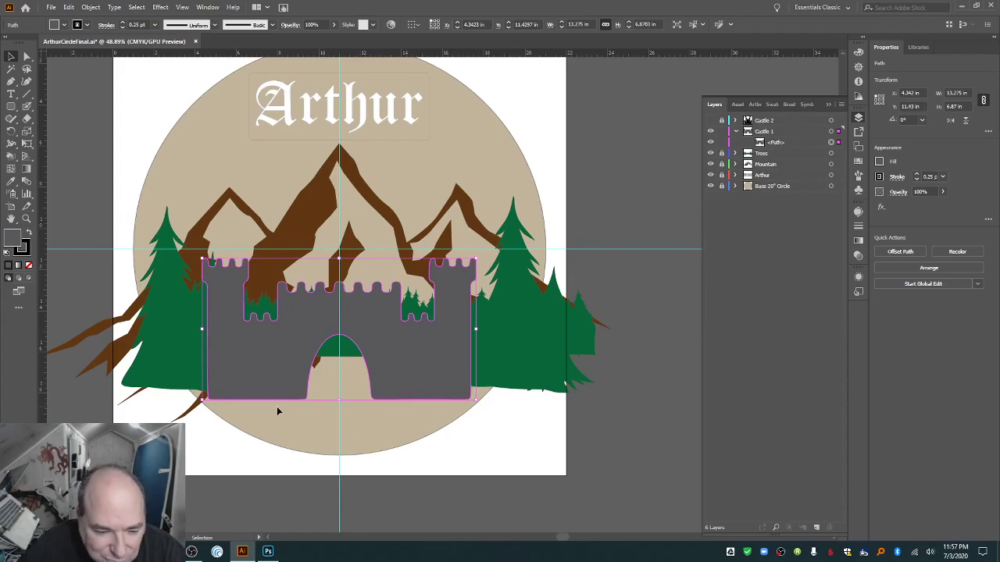
click(246, 417)
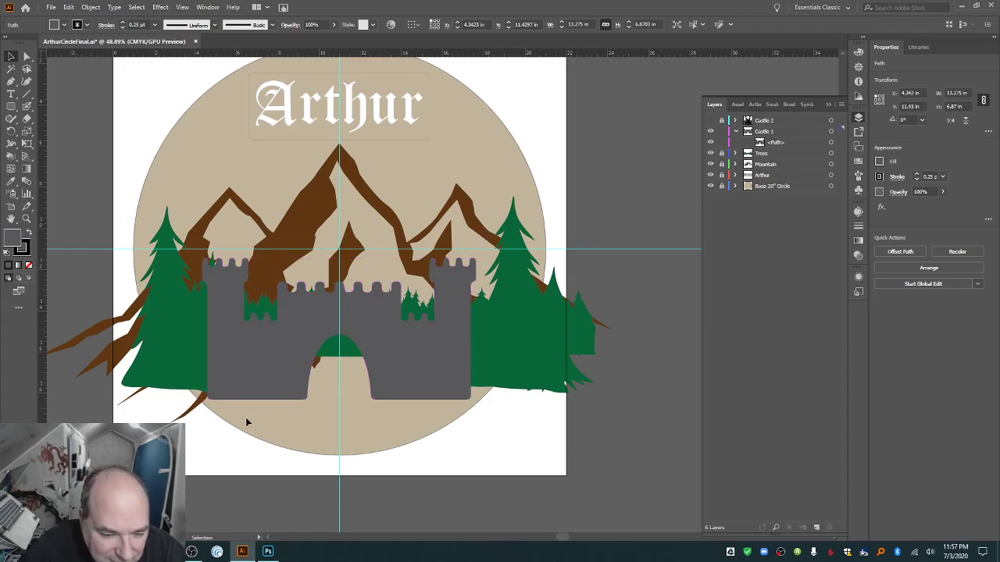
click(424, 368)
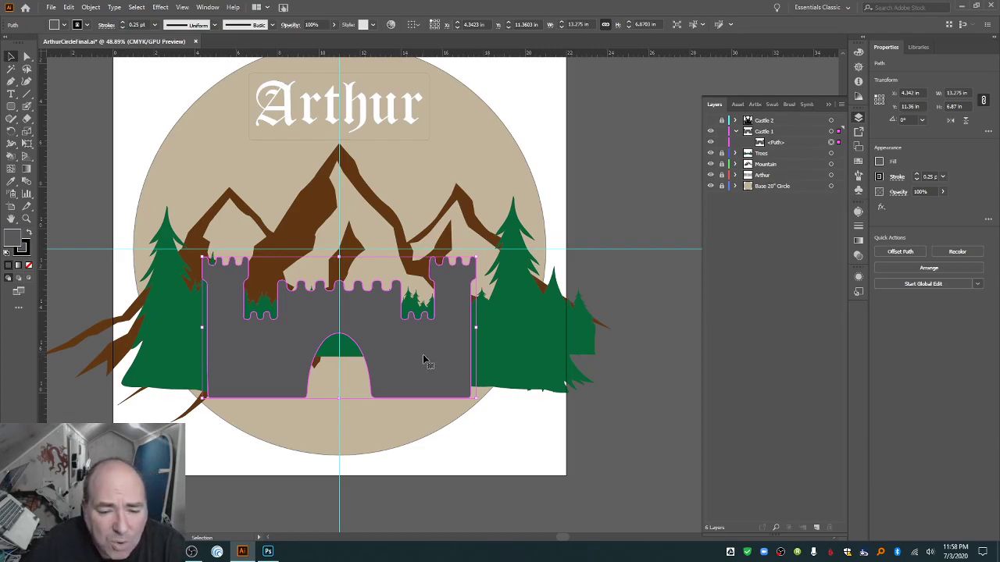
Show the Castle 2 layer and place the black castle over the grey wall, about 12.19 in wide.
click(735, 132)
key(ctrl+shift+a)
click(711, 121)
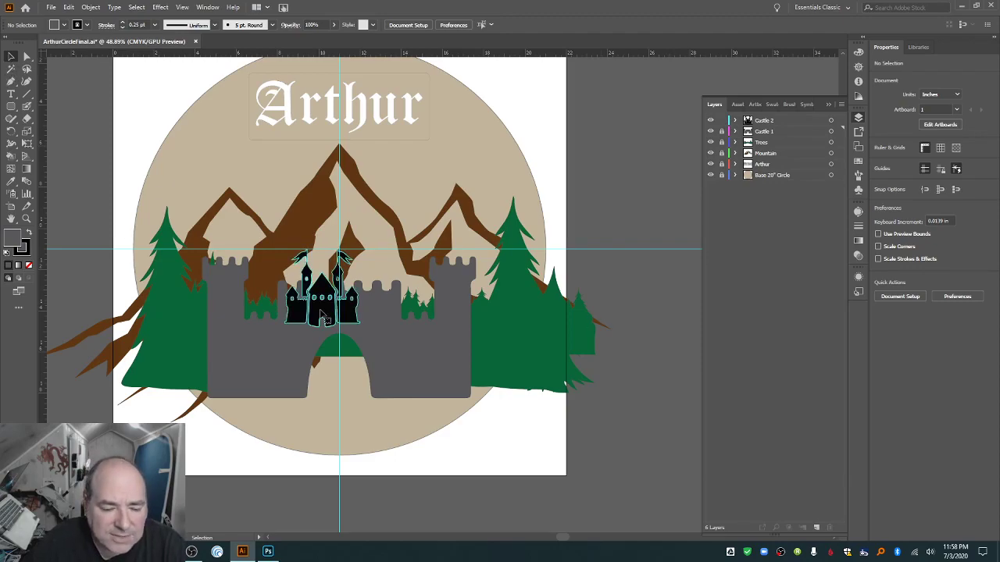
drag(324, 315, 478, 415)
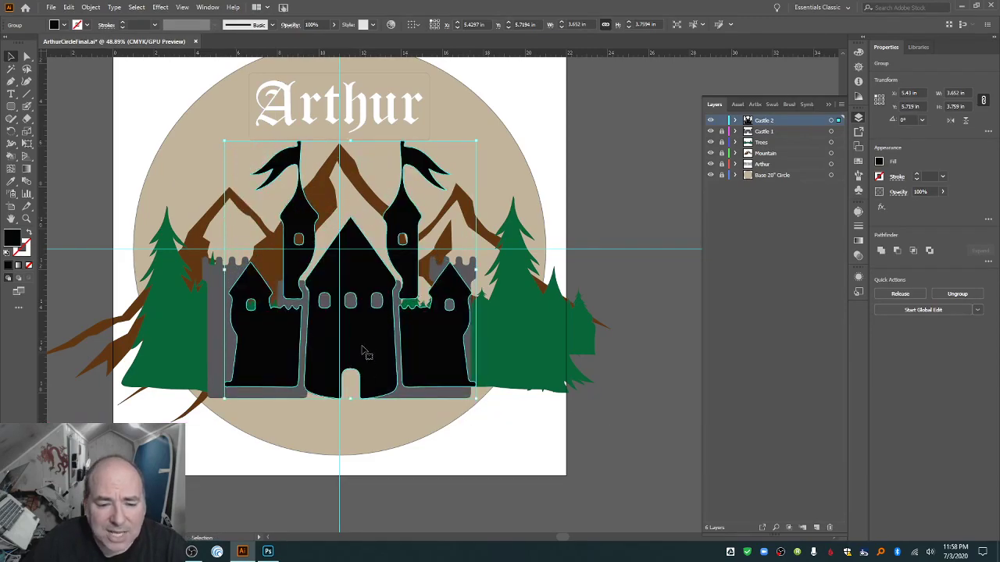
drag(364, 351, 349, 351)
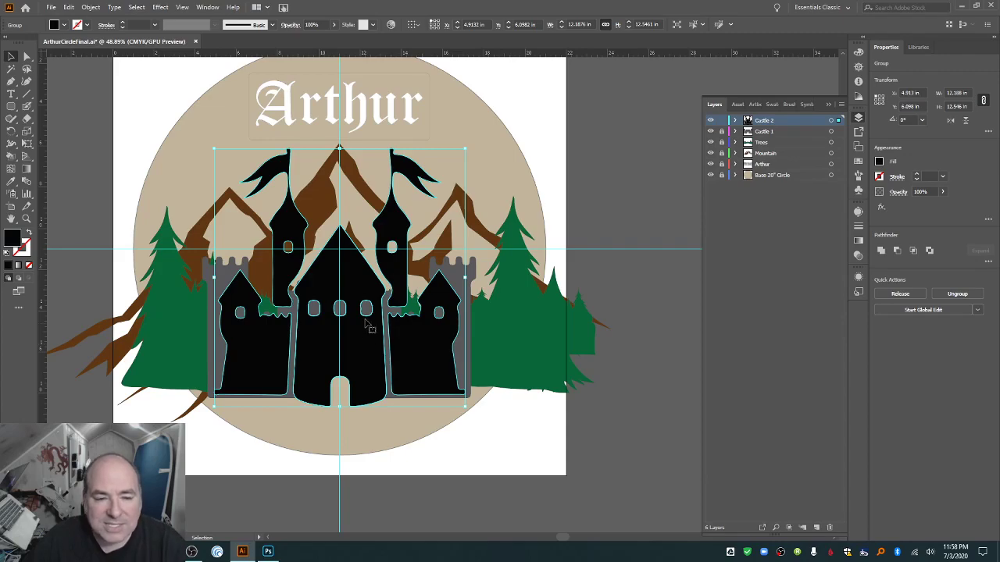
Give the front castle a black 0.25 pt outline and grey fill, then nudge it right.
click(86, 25)
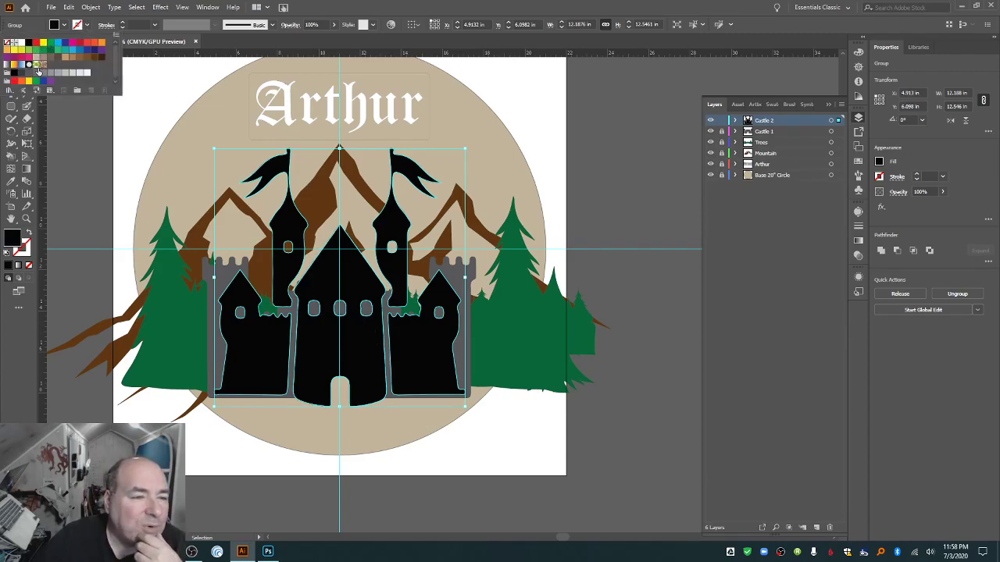
click(30, 44)
click(155, 26)
click(156, 26)
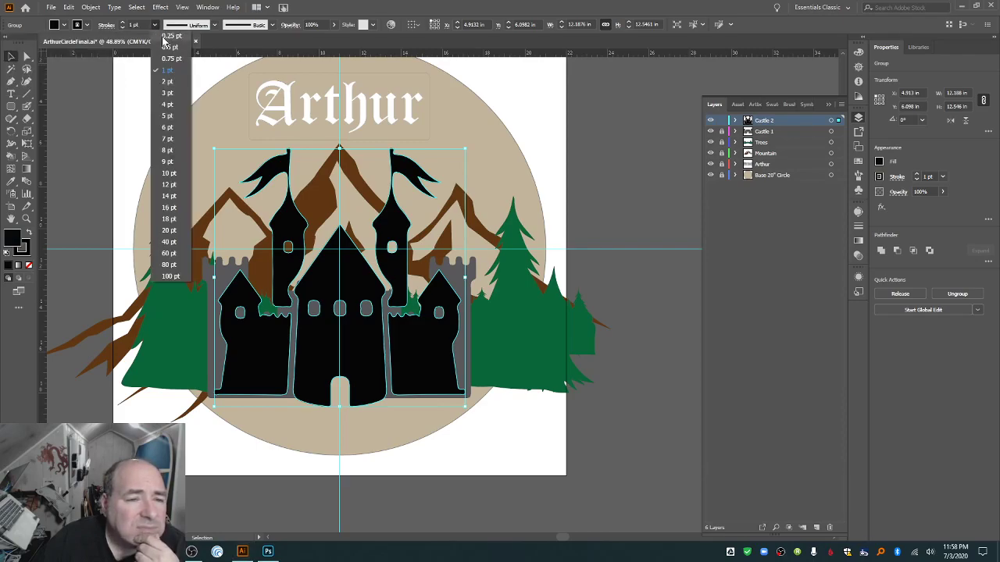
click(164, 40)
click(65, 25)
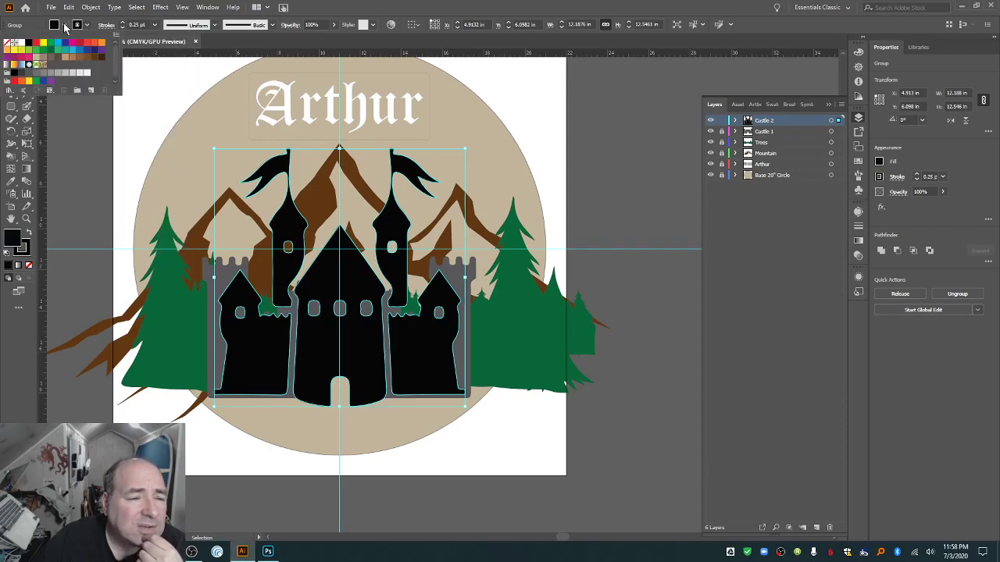
click(49, 74)
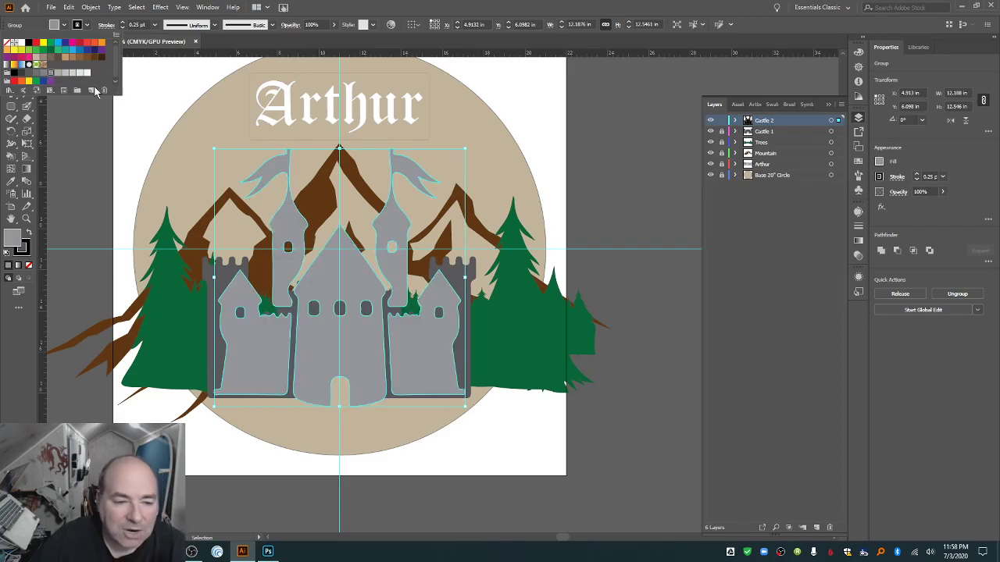
click(65, 150)
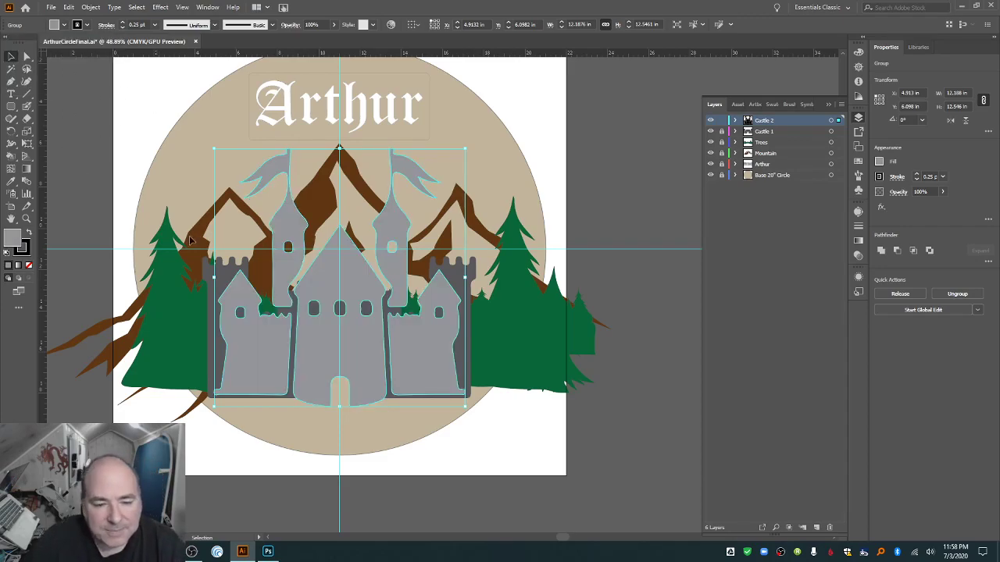
drag(325, 287, 328, 288)
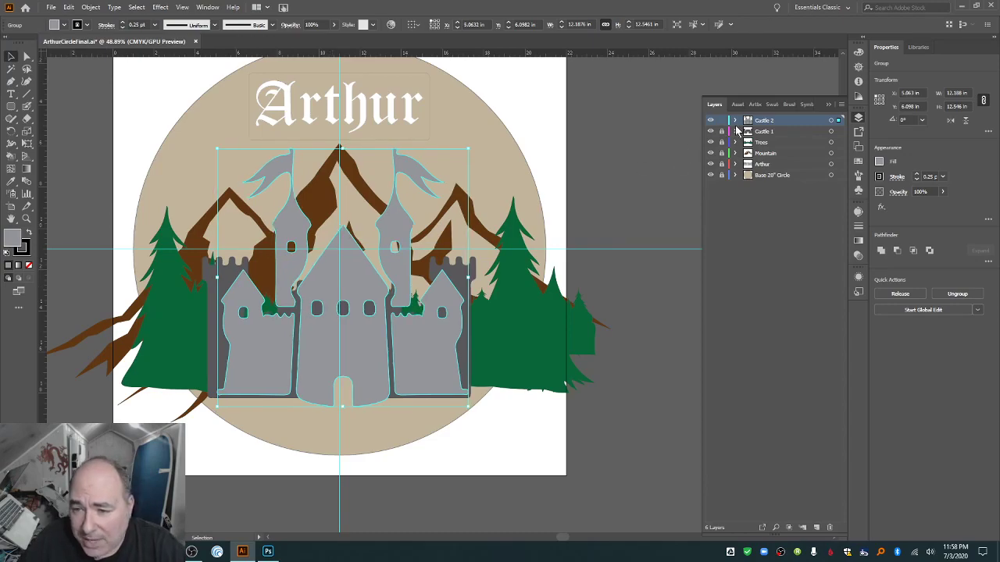
click(735, 120)
Expand Castle 2's nested groups and ungroup the castle twice into separate paths.
click(748, 132)
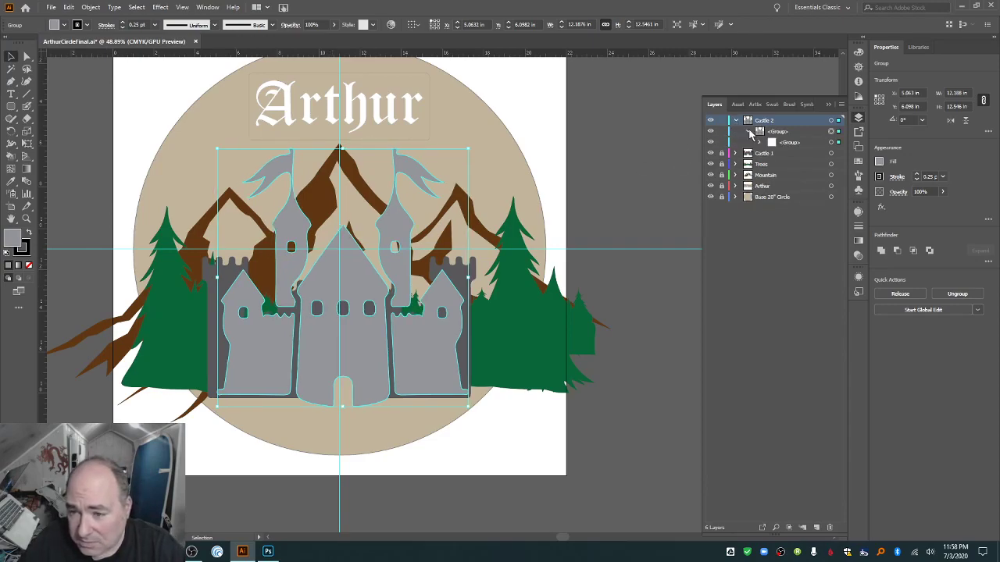
click(760, 142)
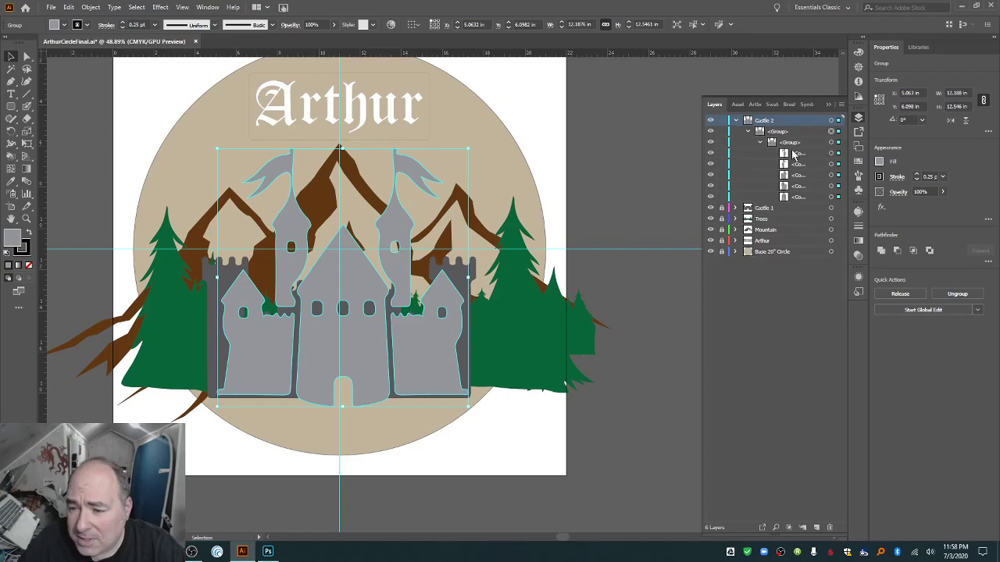
click(91, 8)
click(105, 68)
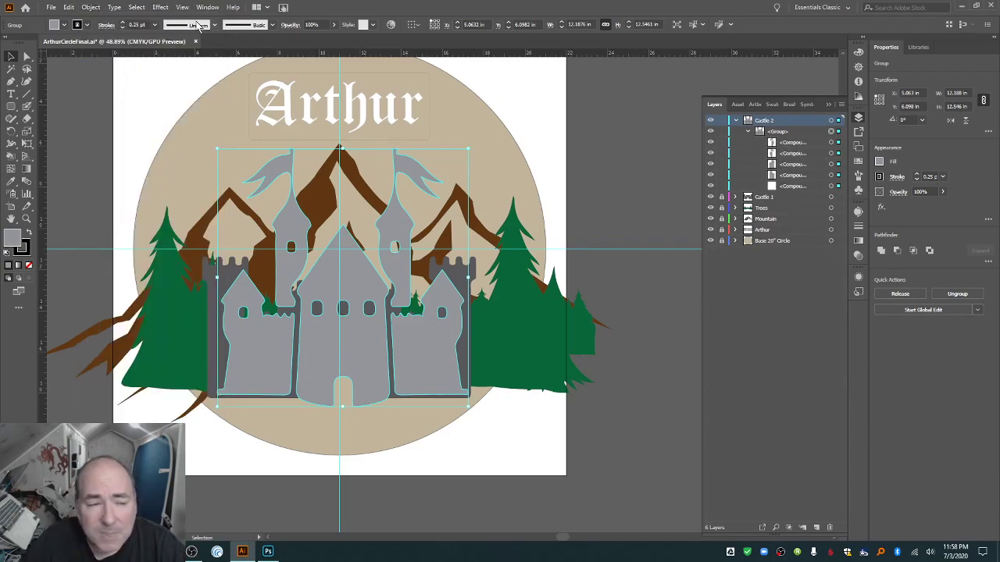
click(92, 8)
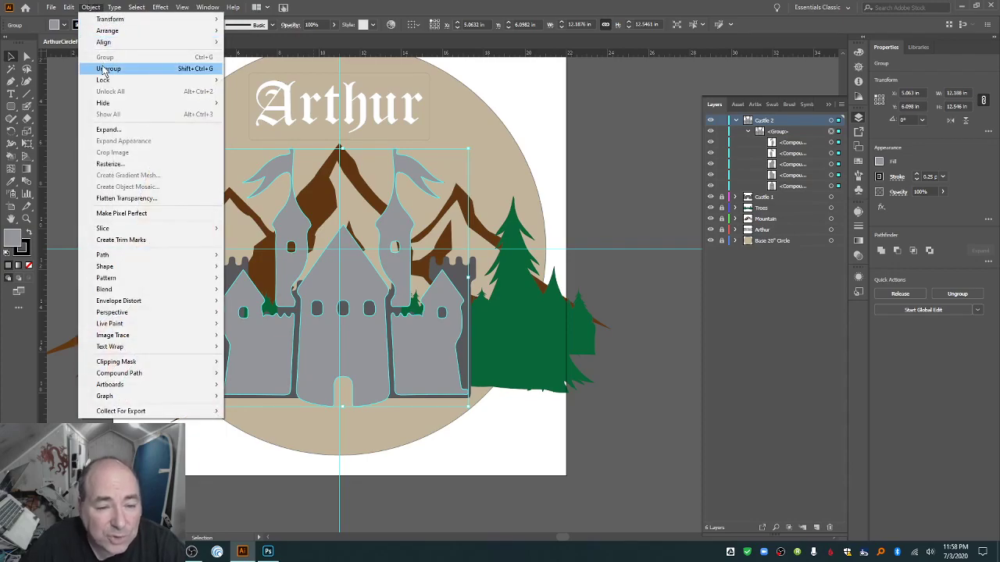
click(102, 69)
Delete the light left and right side towers.
click(622, 413)
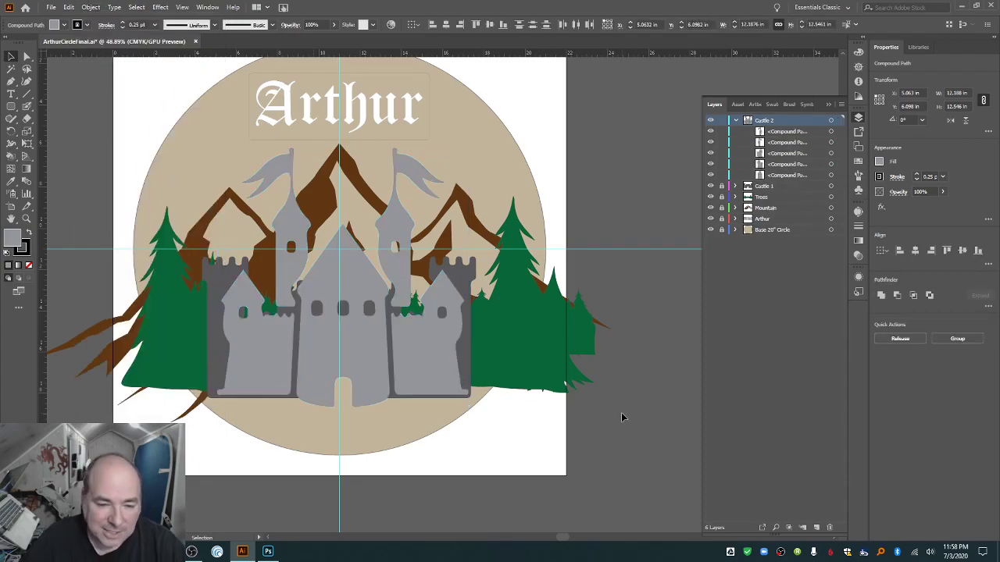
click(439, 366)
key(Delete)
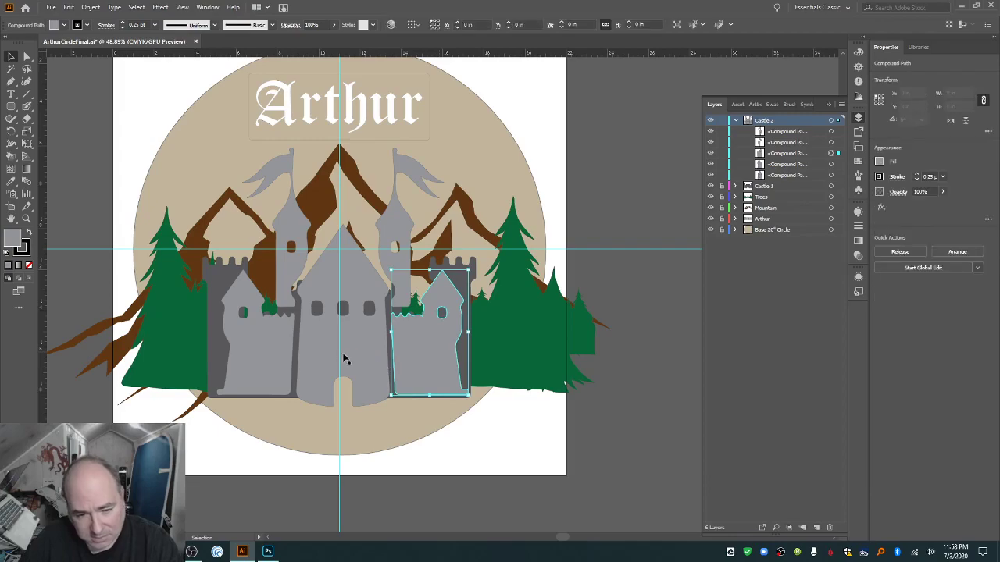
click(281, 338)
click(269, 339)
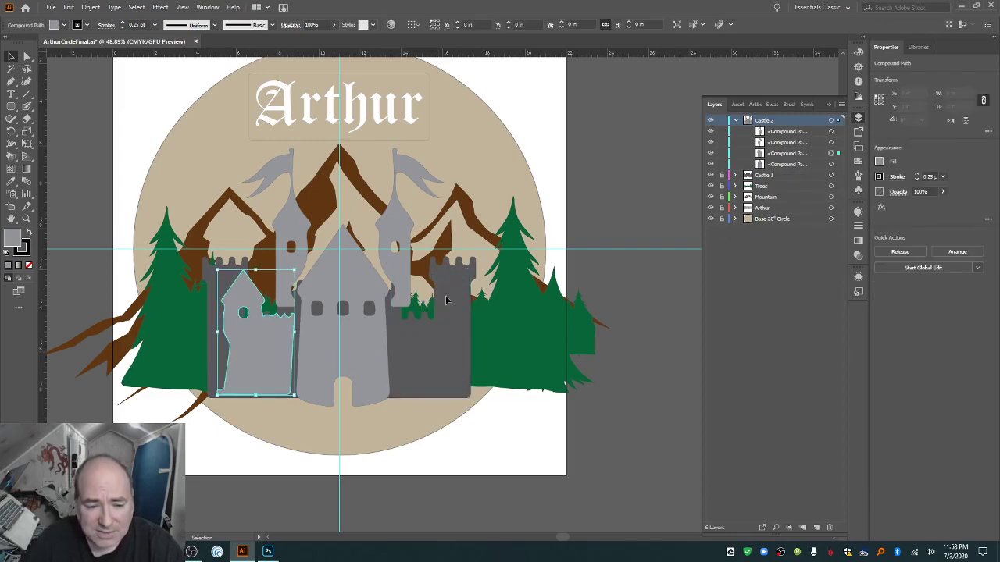
key(Delete)
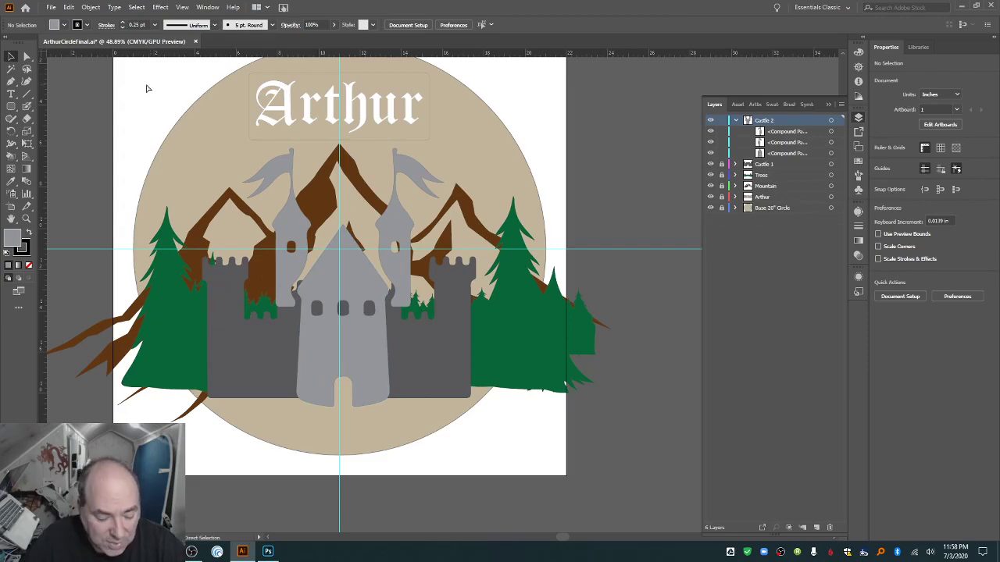
Regroup the three remaining castle paths, set the group width to 10.05 in, and nudge it up.
key(ctrl+a)
click(91, 7)
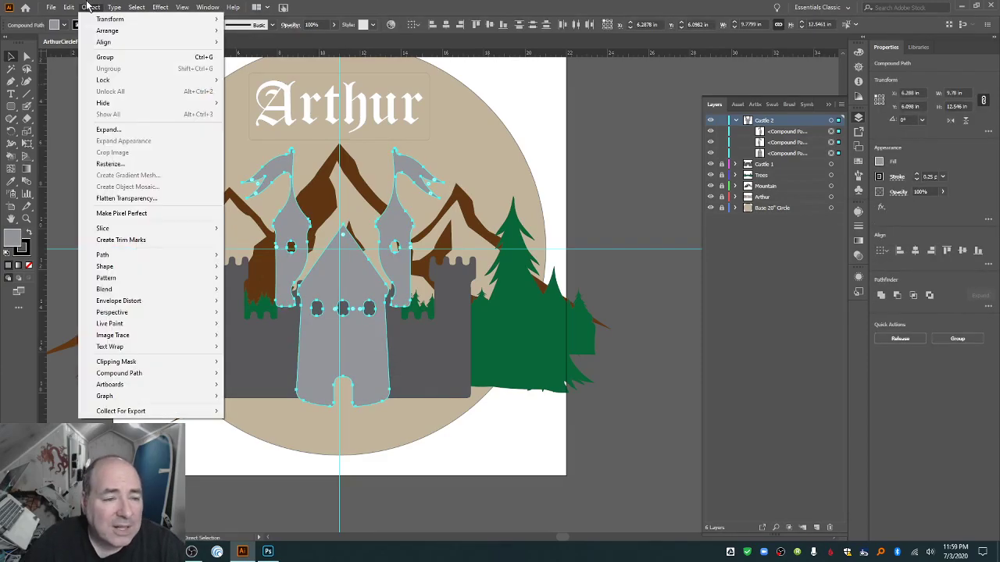
click(105, 57)
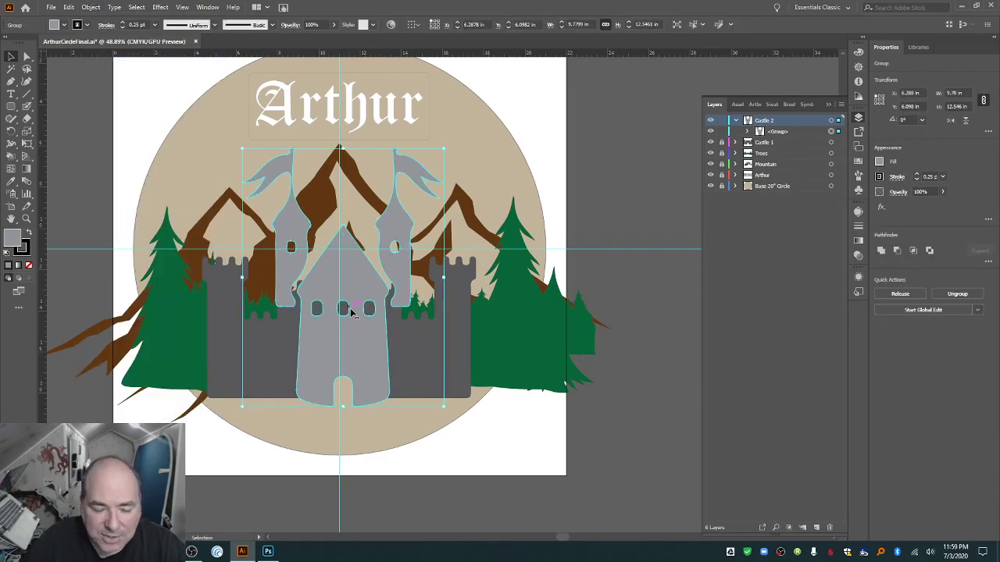
drag(353, 315, 349, 325)
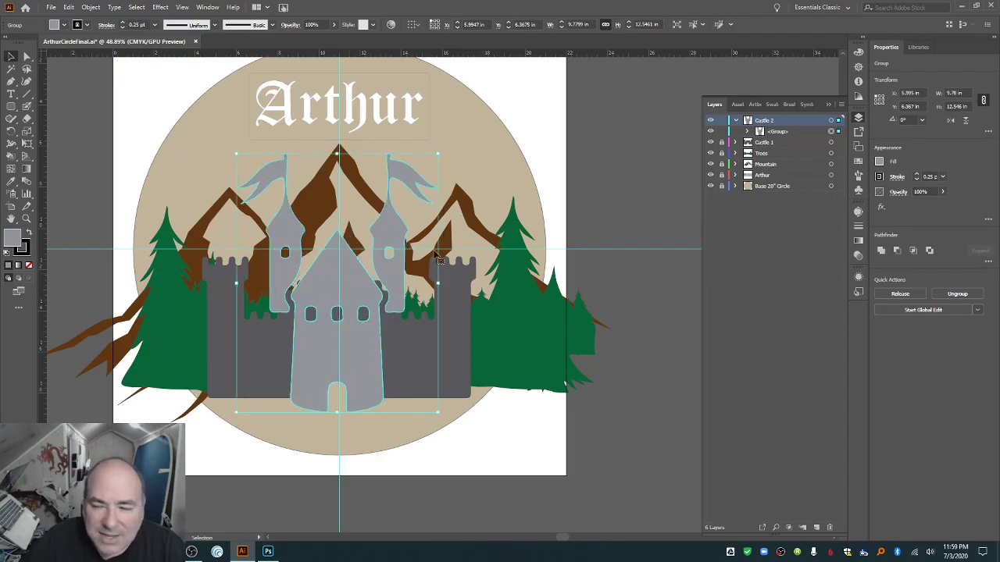
click(955, 94)
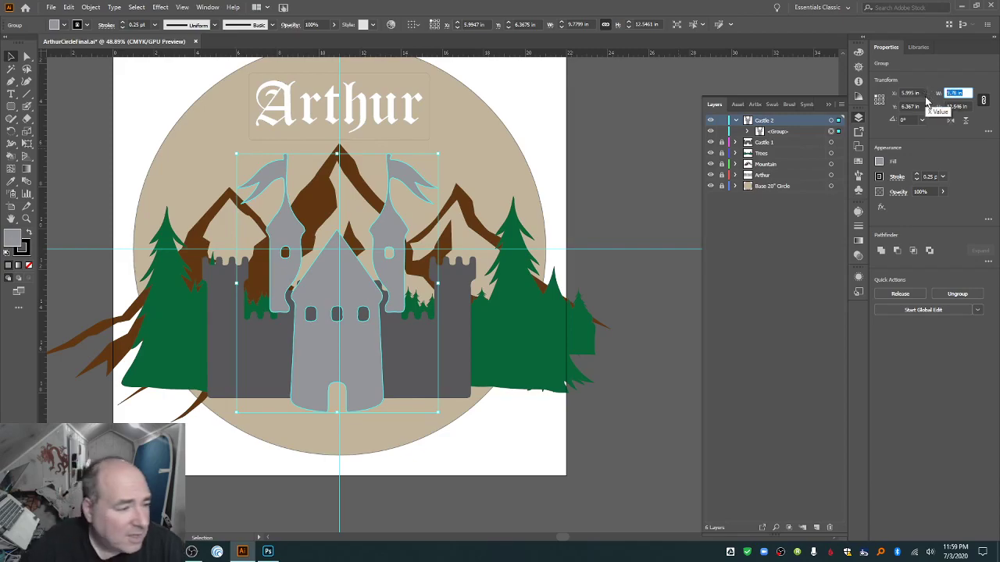
text(10.5)
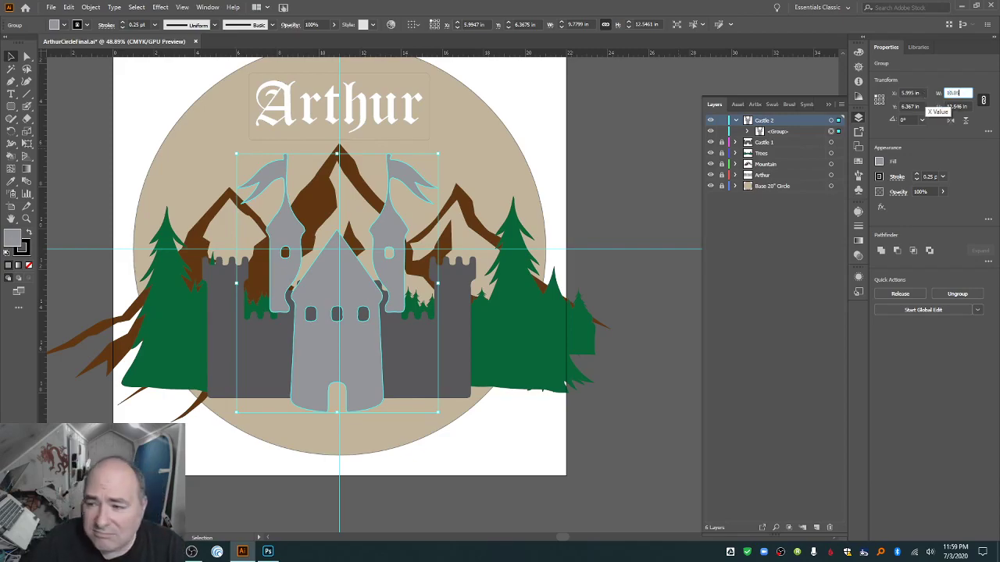
key(Return)
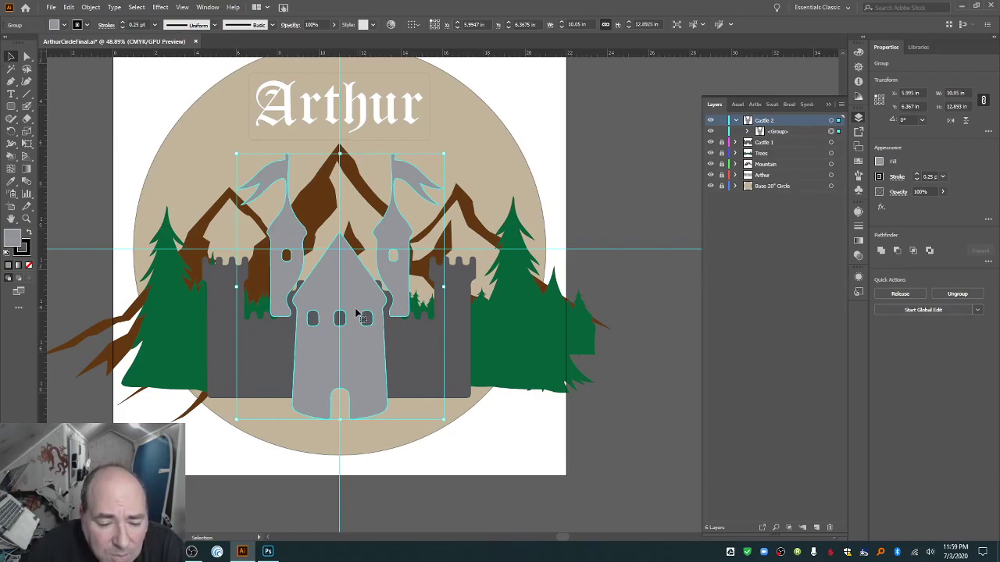
drag(356, 311, 357, 310)
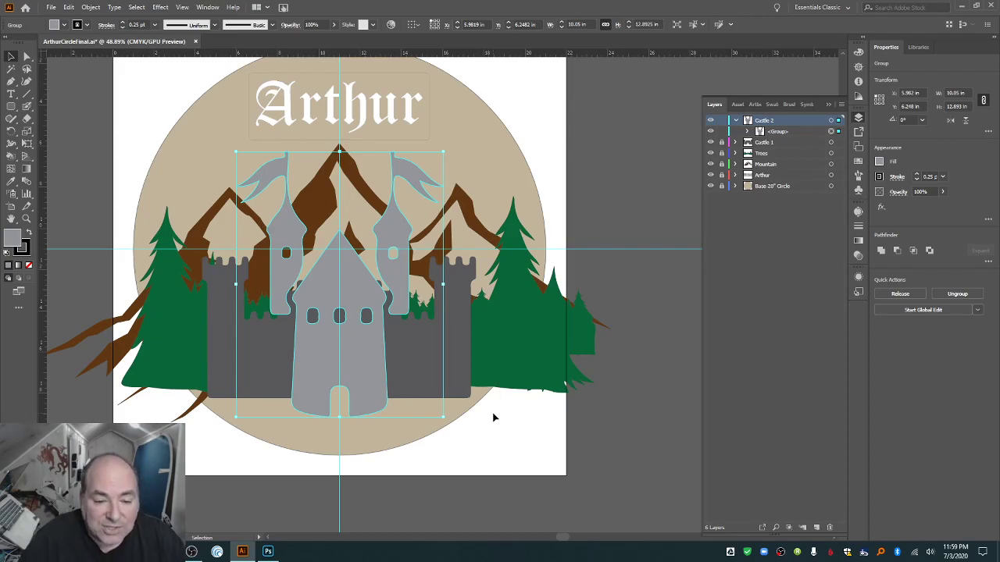
click(616, 411)
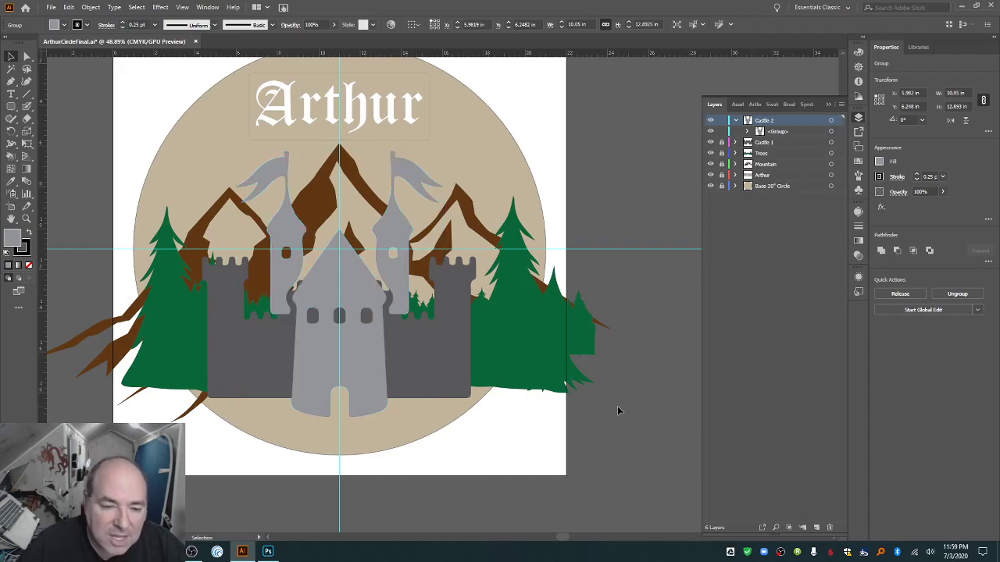
click(182, 7)
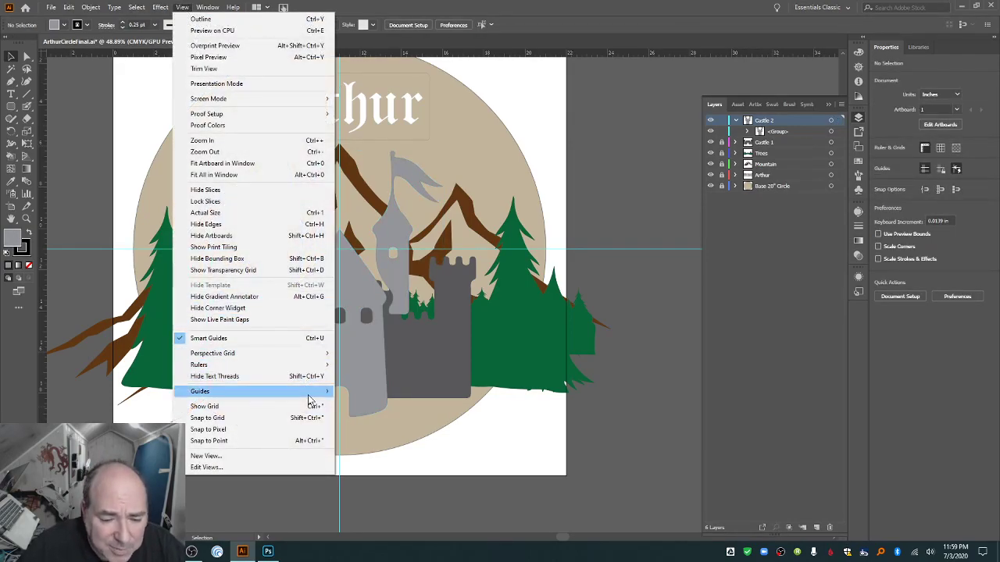
Hide the cyan guides and collapse the Castle 2 layer in the Layers panel.
mouse_move(310, 400)
click(355, 393)
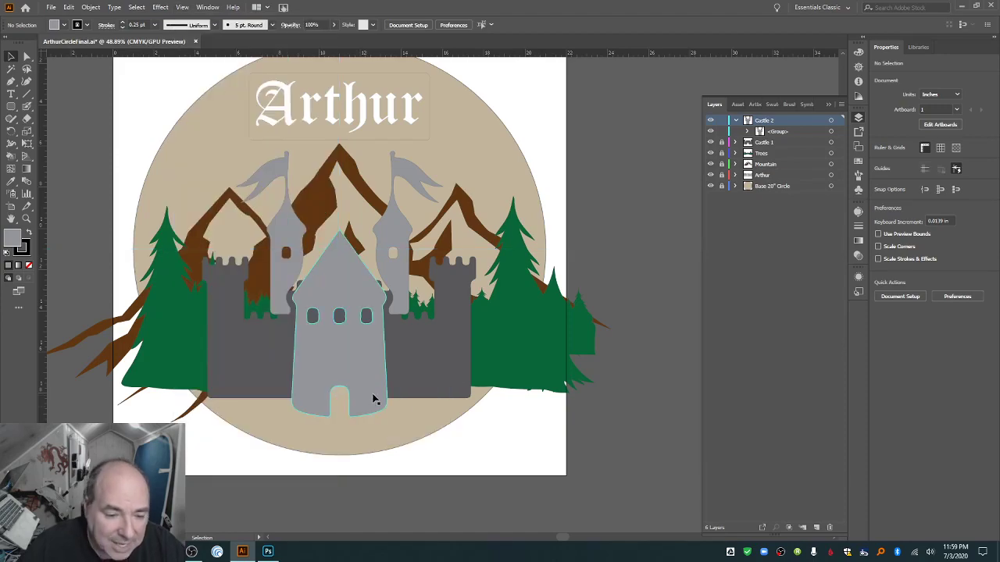
scroll(659, 279, up, 1)
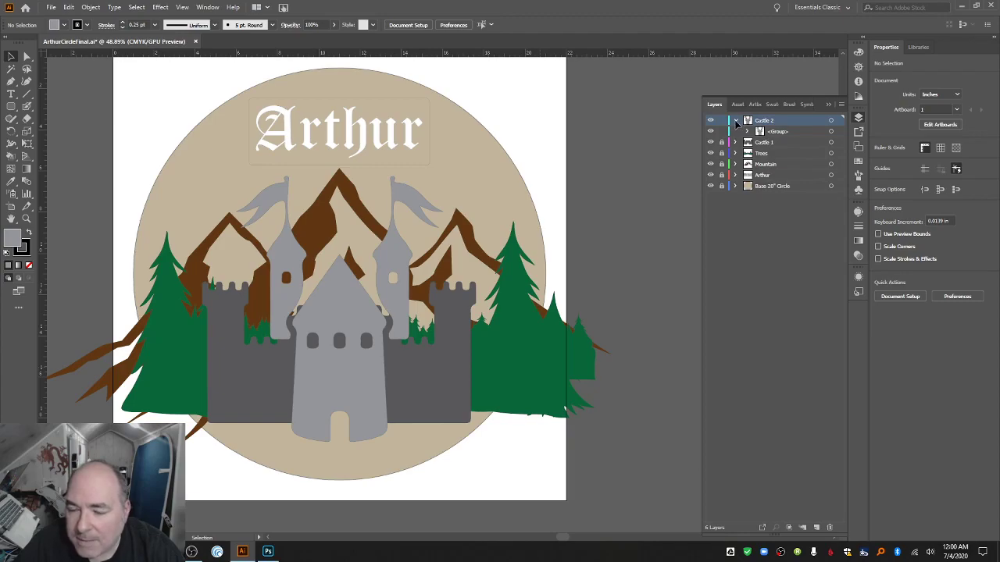
click(728, 122)
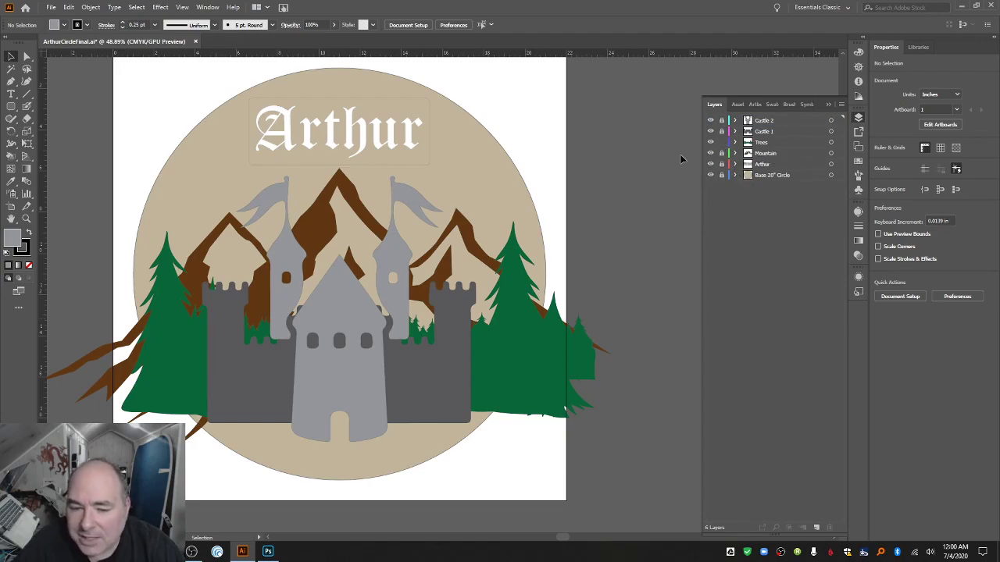
scroll(517, 315, down, 3)
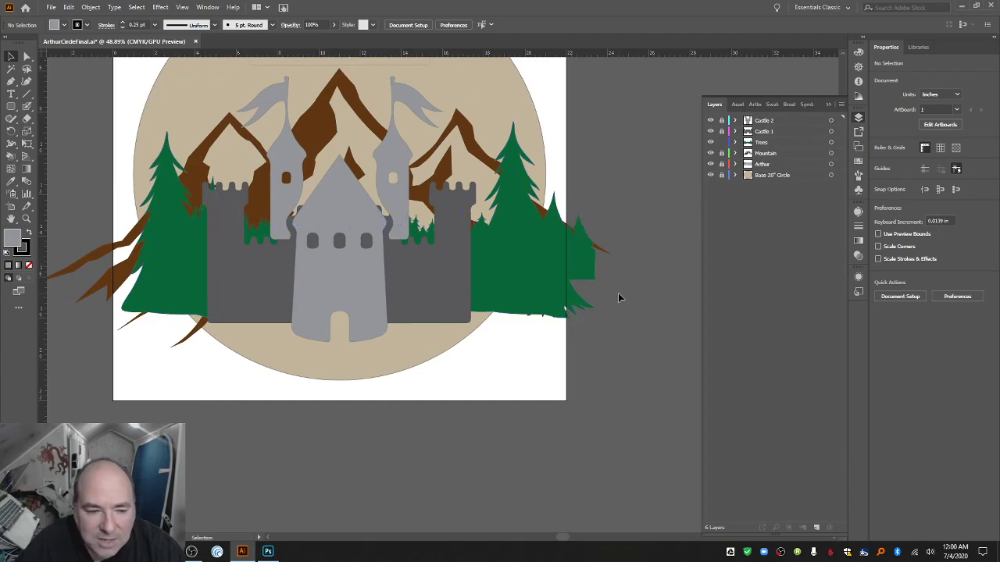
Draw a dark green rectangle on the Trees layer from the tree line to the artboard bottom.
click(11, 109)
click(58, 106)
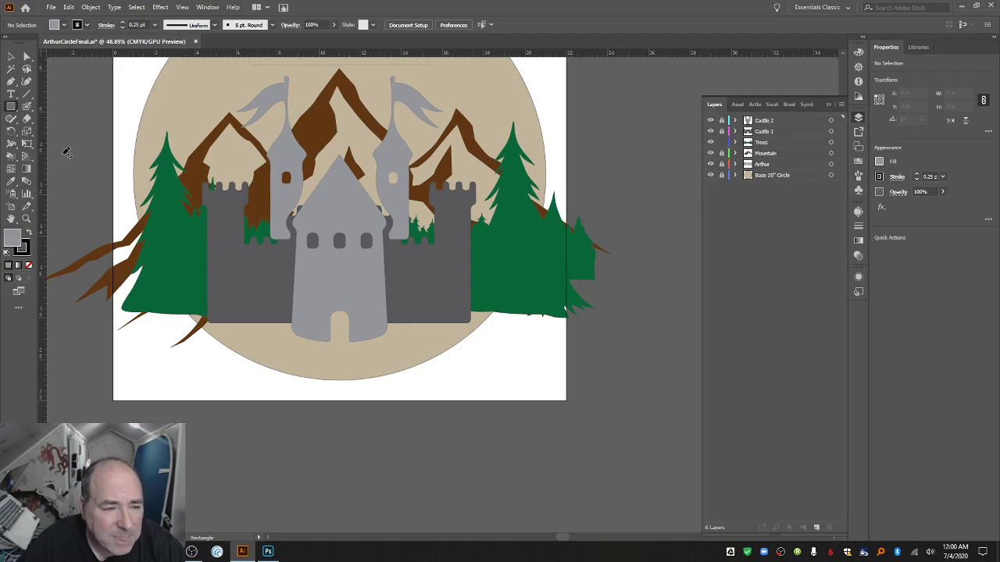
click(763, 143)
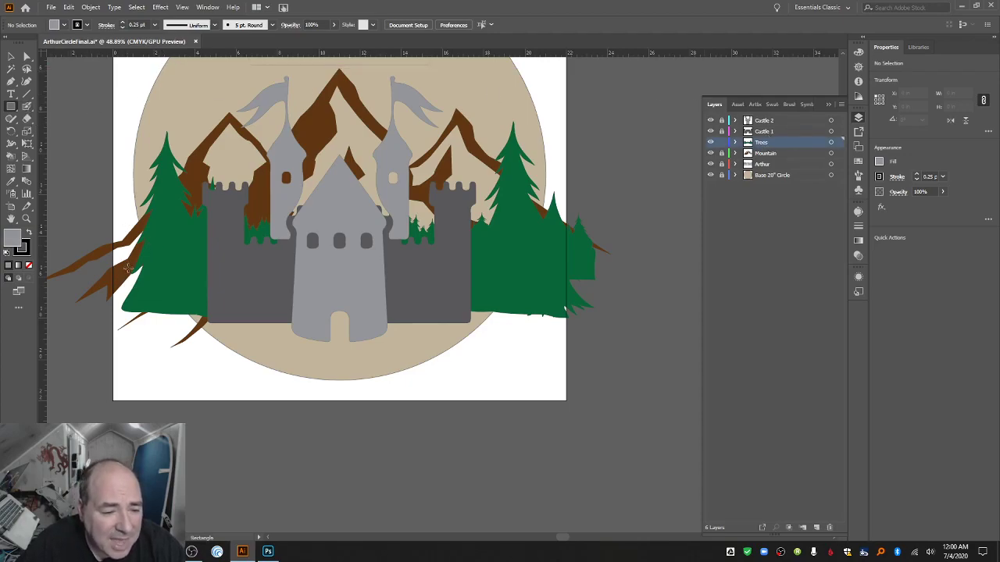
drag(133, 277, 544, 403)
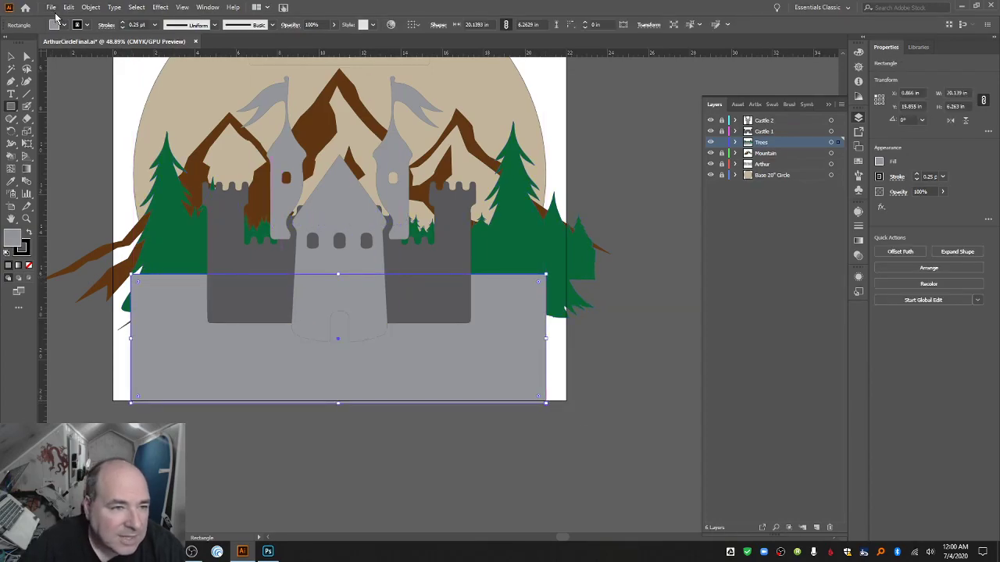
click(63, 26)
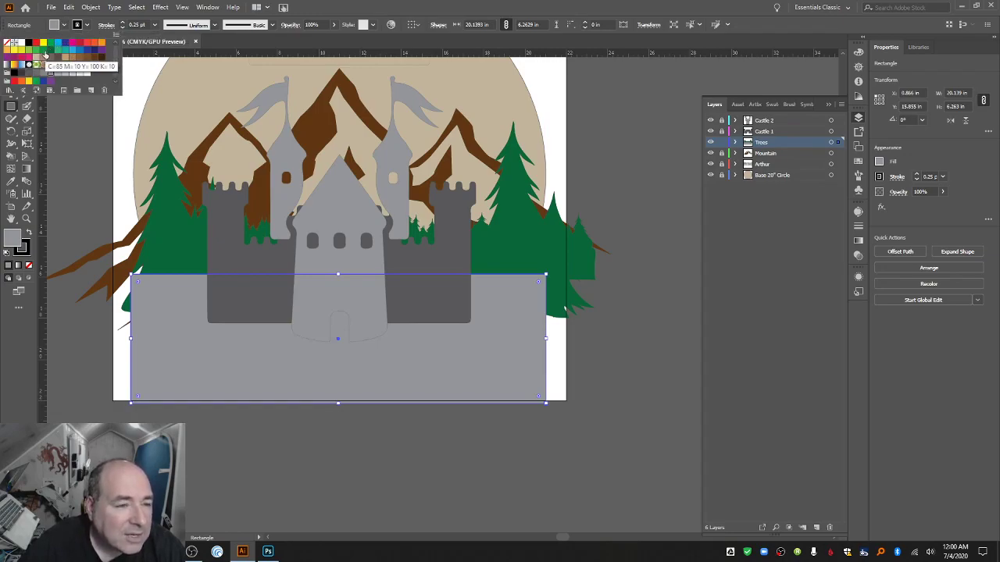
click(51, 51)
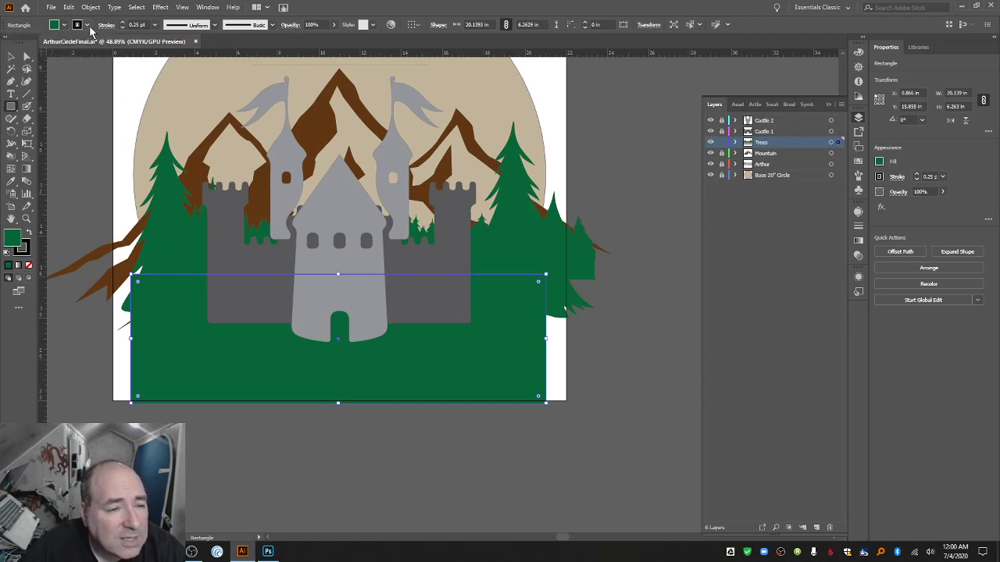
click(87, 26)
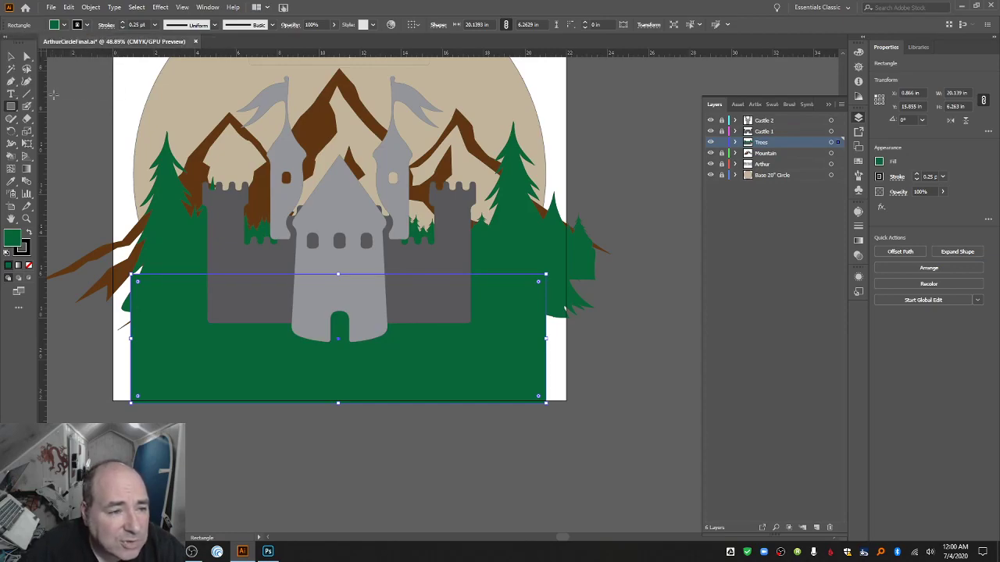
click(13, 57)
click(101, 134)
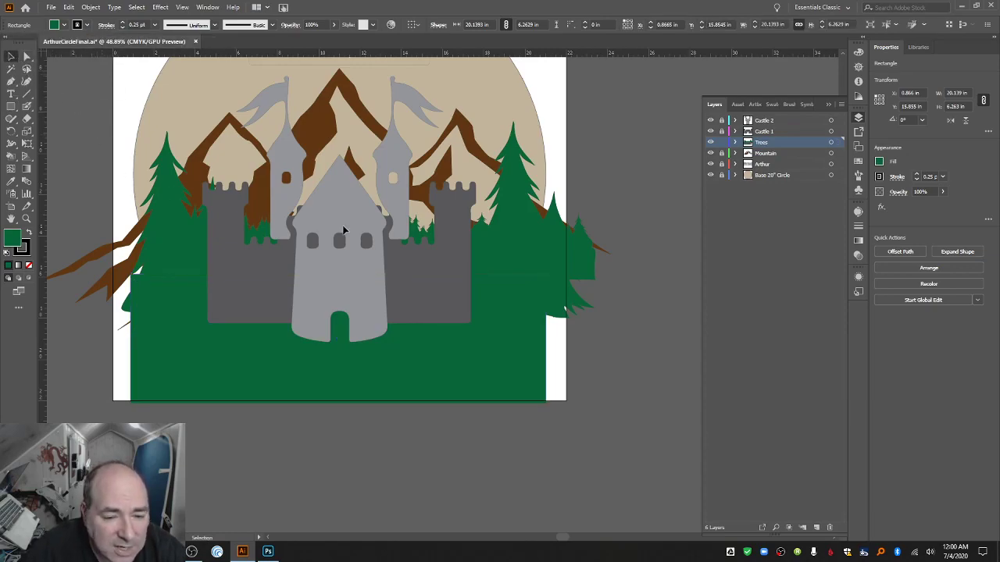
click(710, 121)
Hide Castle 1, then try a white fill and 1 pt stroke on the trees and rectangle.
click(710, 131)
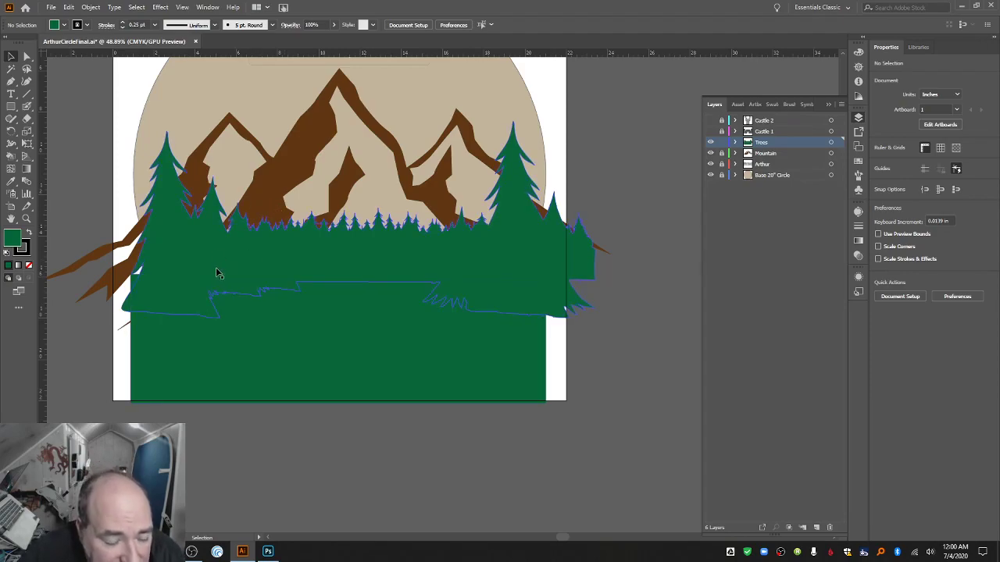
click(246, 281)
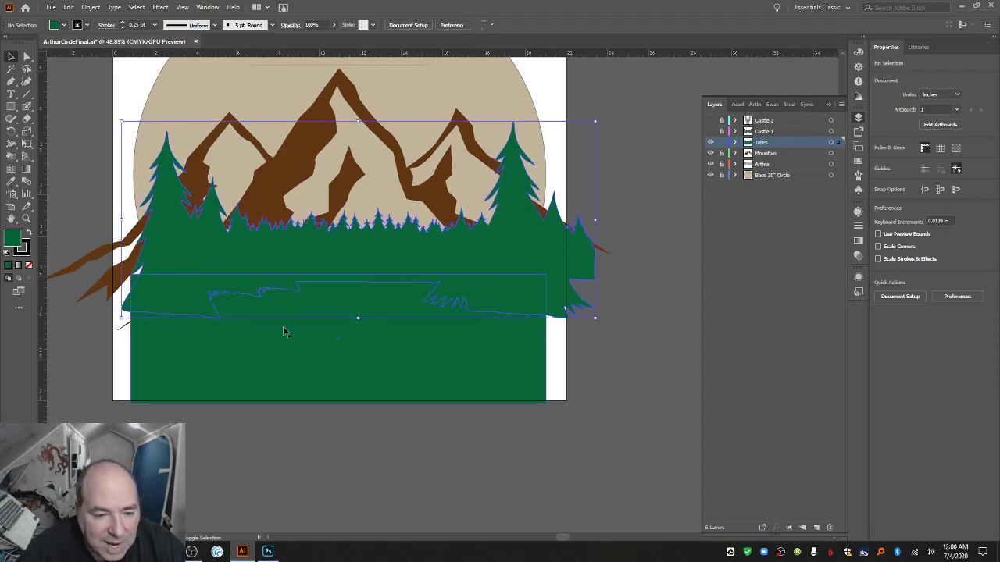
shift+click(406, 339)
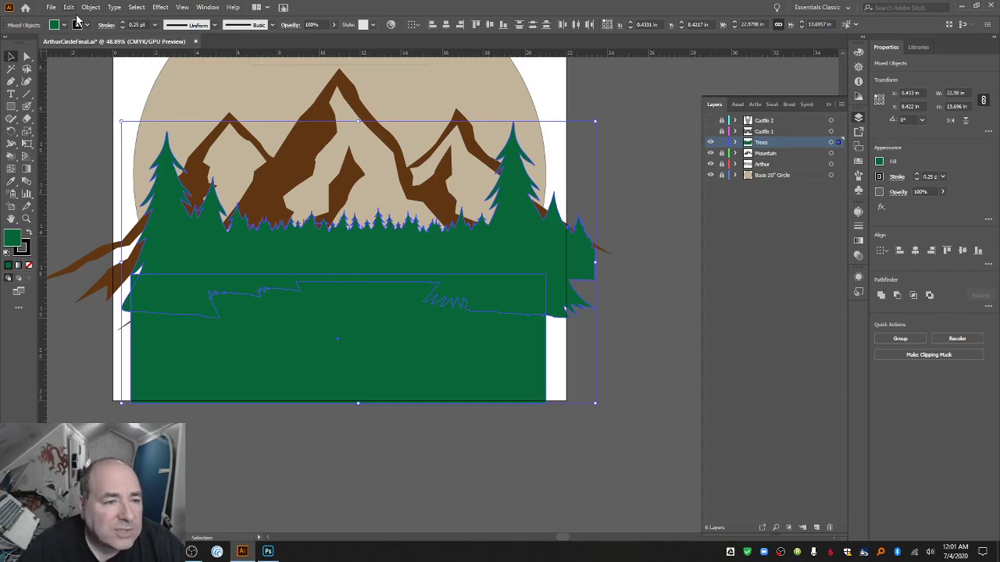
click(63, 24)
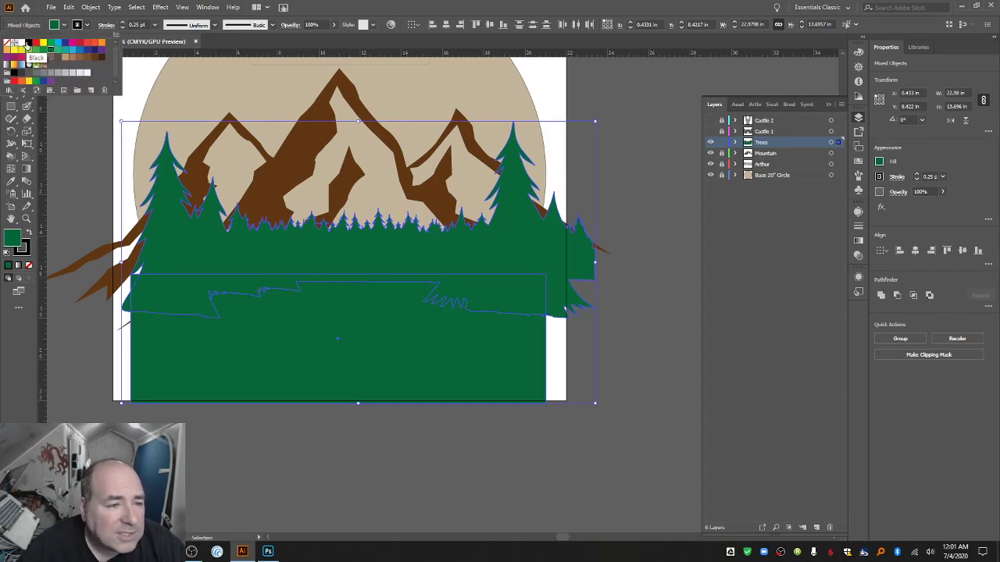
click(22, 43)
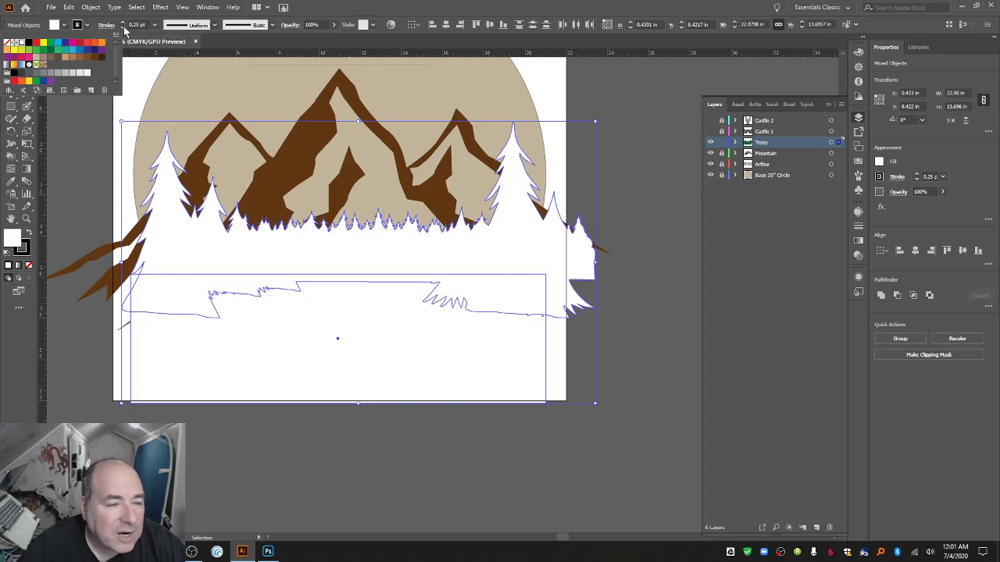
click(155, 24)
click(154, 24)
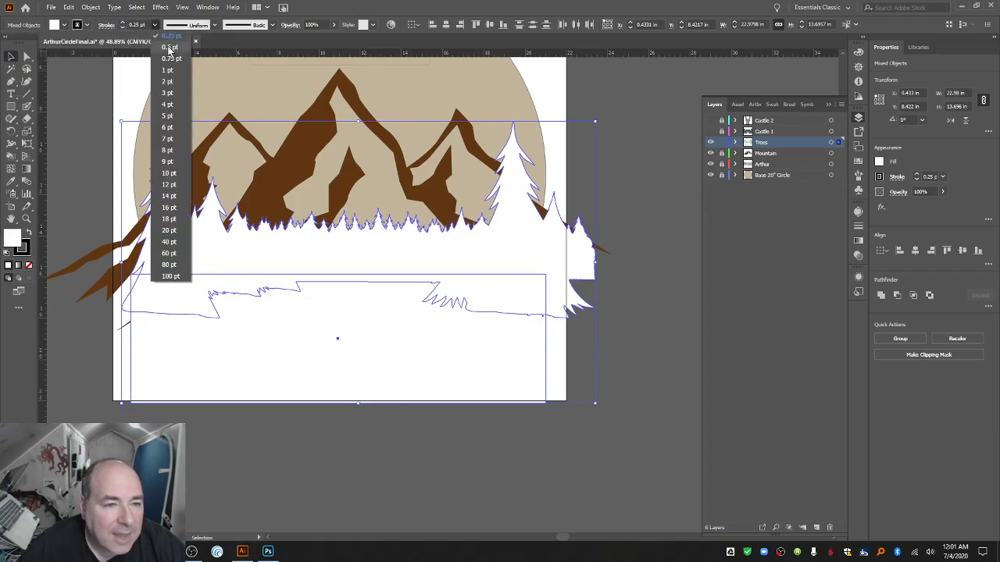
click(167, 69)
click(106, 185)
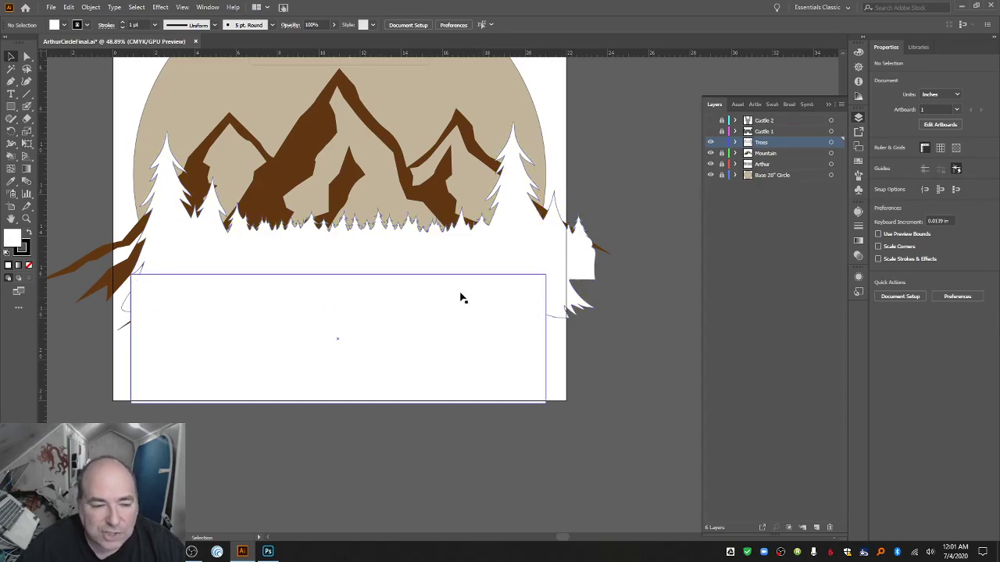
Remove the trees' fill and hide the Mountain, Arthur and Base 20" Circle layers.
key(a)
click(64, 24)
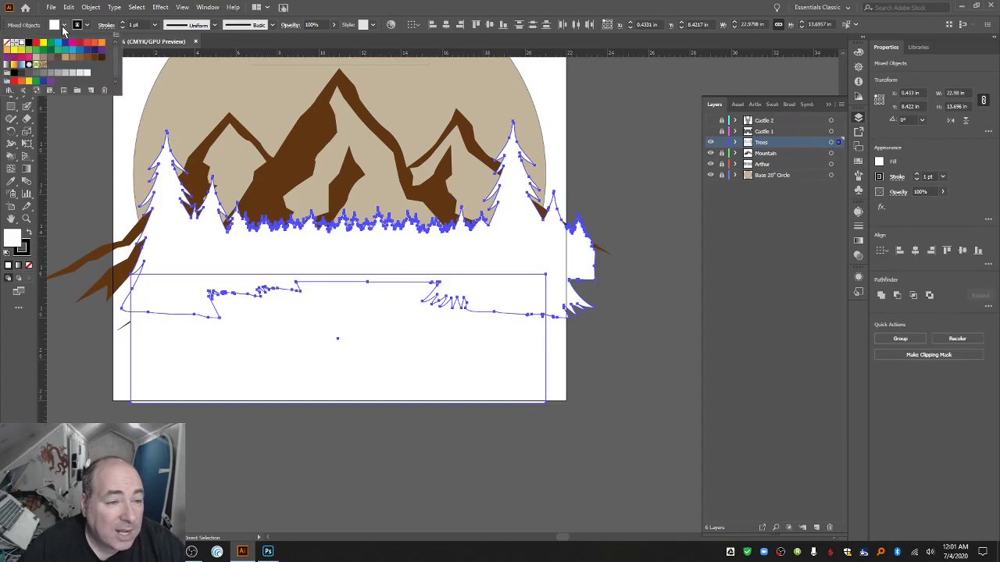
click(8, 43)
click(82, 125)
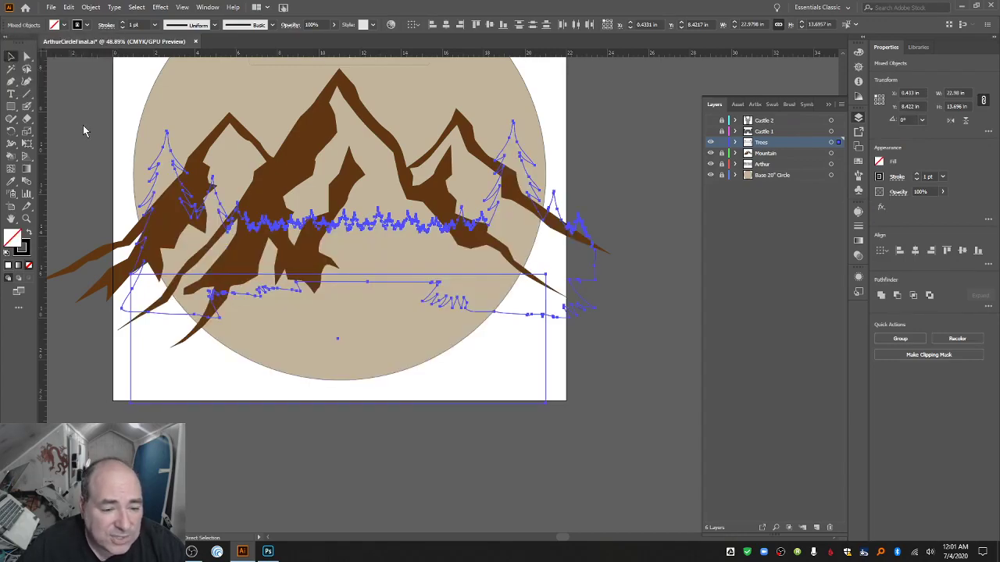
key(v)
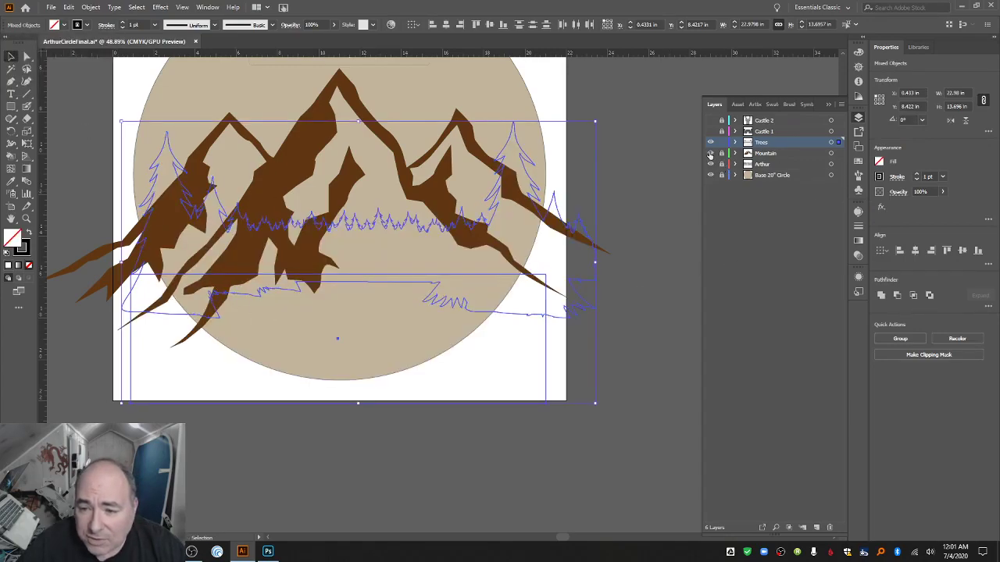
click(710, 153)
click(710, 164)
click(710, 175)
click(581, 86)
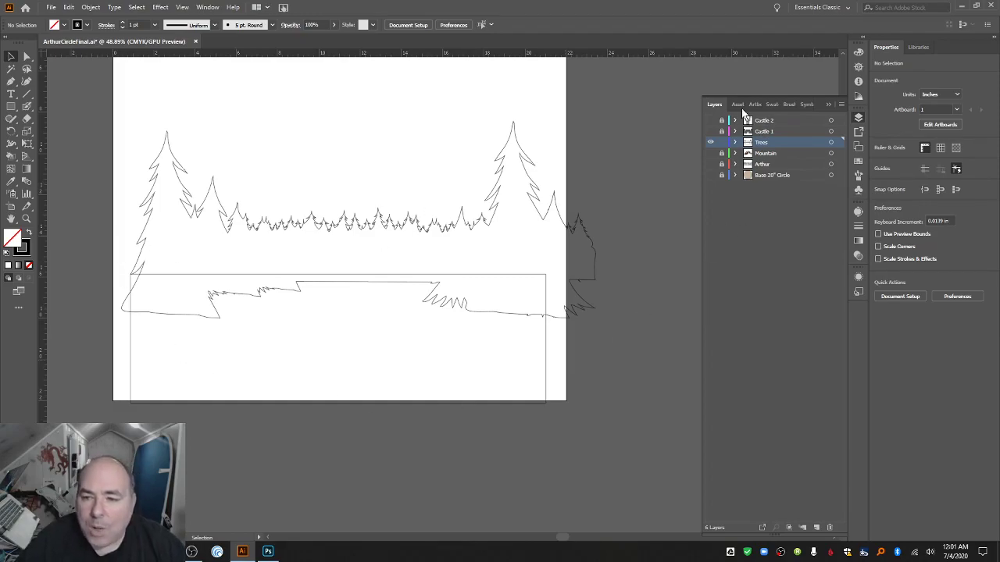
Give all the tree artwork a dark green fill and a 0.25 pt stroke.
key(ctrl+a)
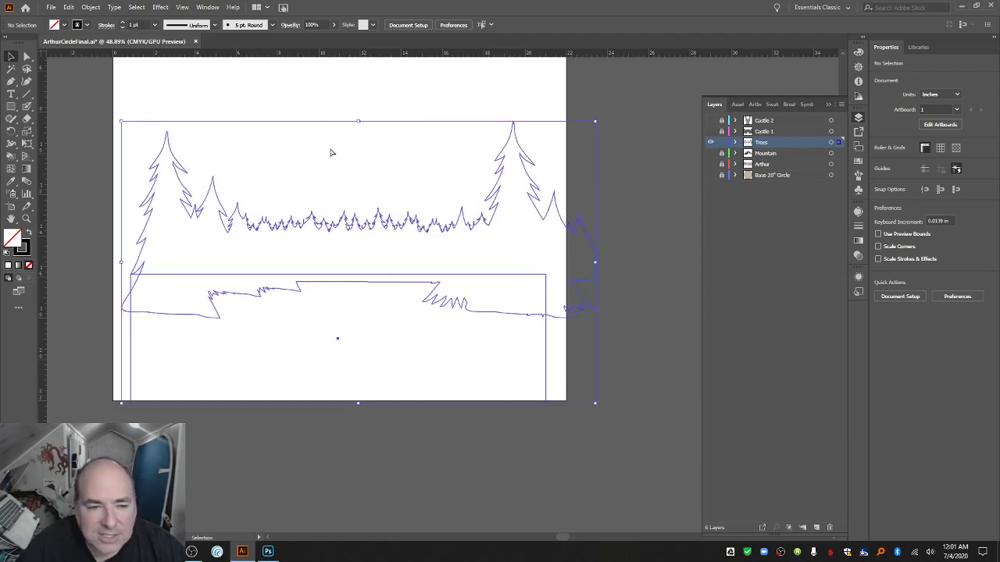
click(65, 25)
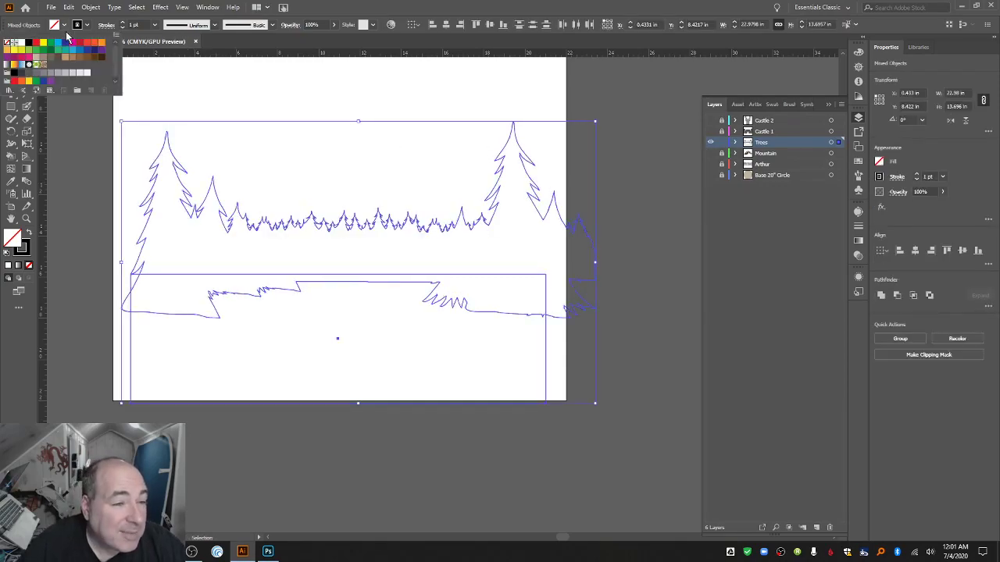
click(57, 51)
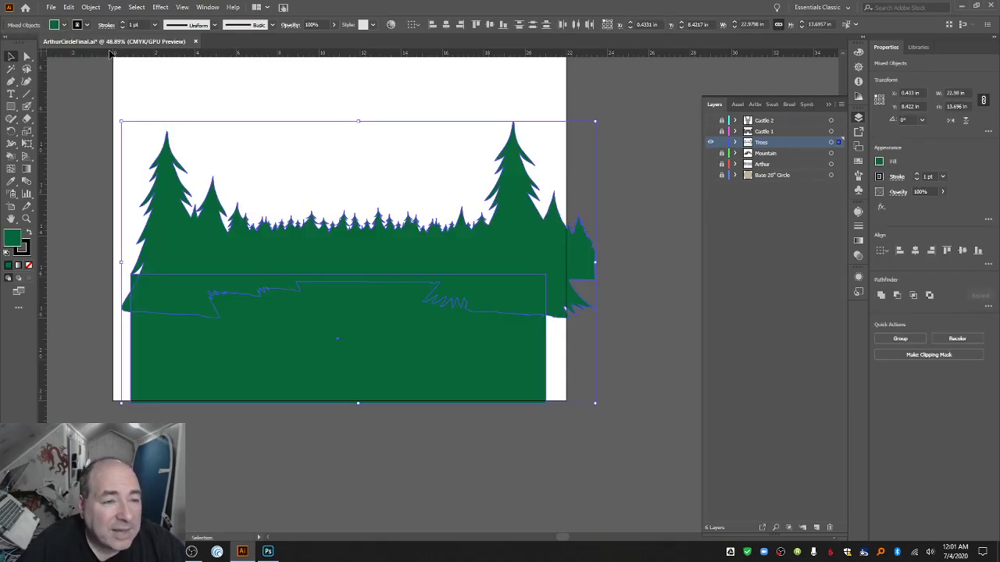
click(155, 25)
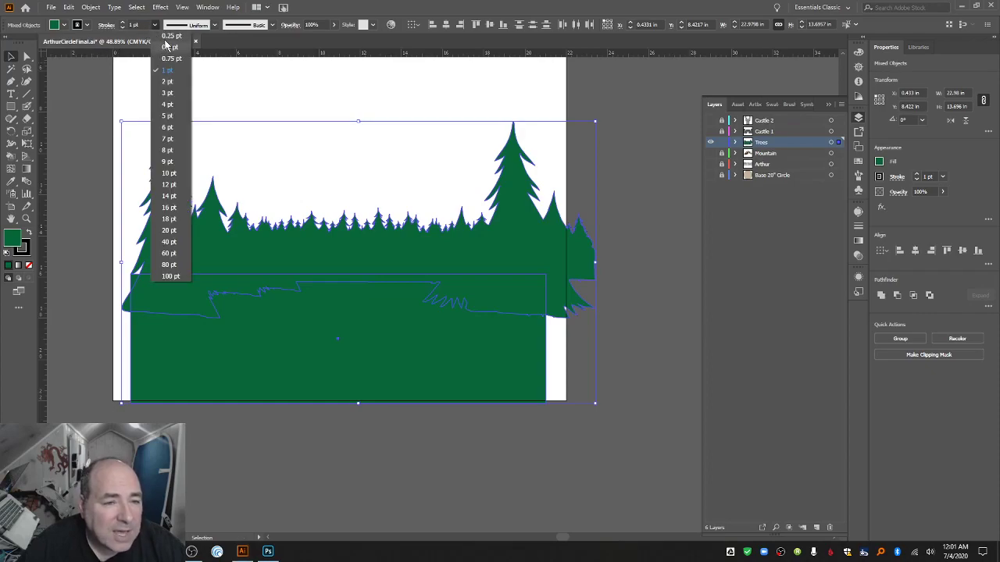
click(171, 36)
key(ctrl+h)
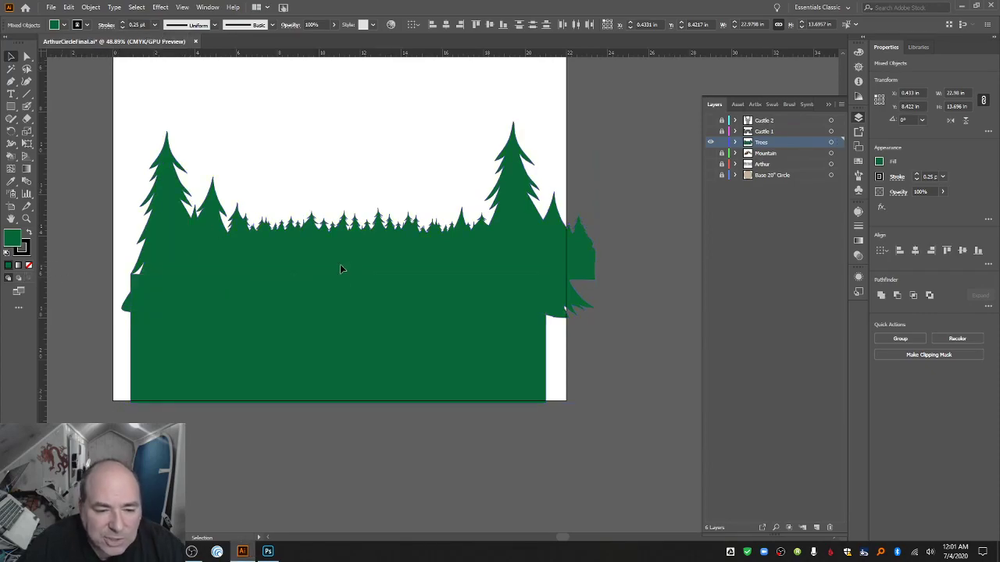
key(ctrl+shift+a)
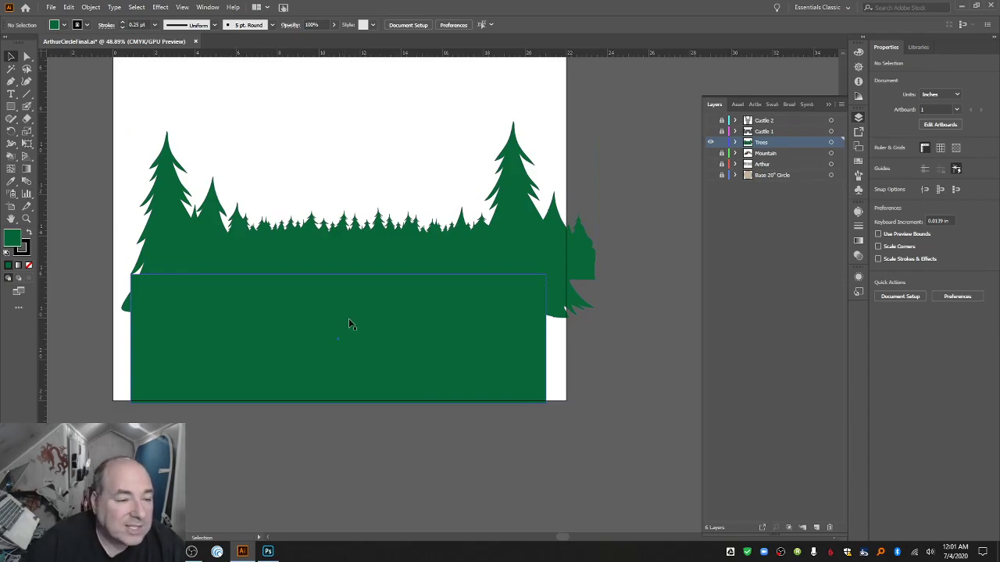
Select the tree line and rectangle, then sweep across them with the Shape Builder to merge them.
click(10, 156)
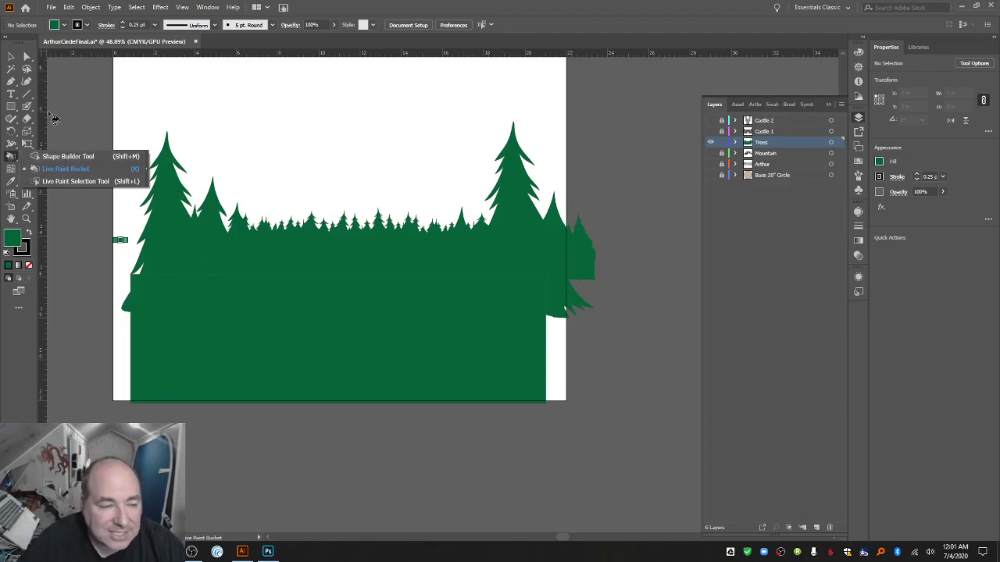
click(11, 57)
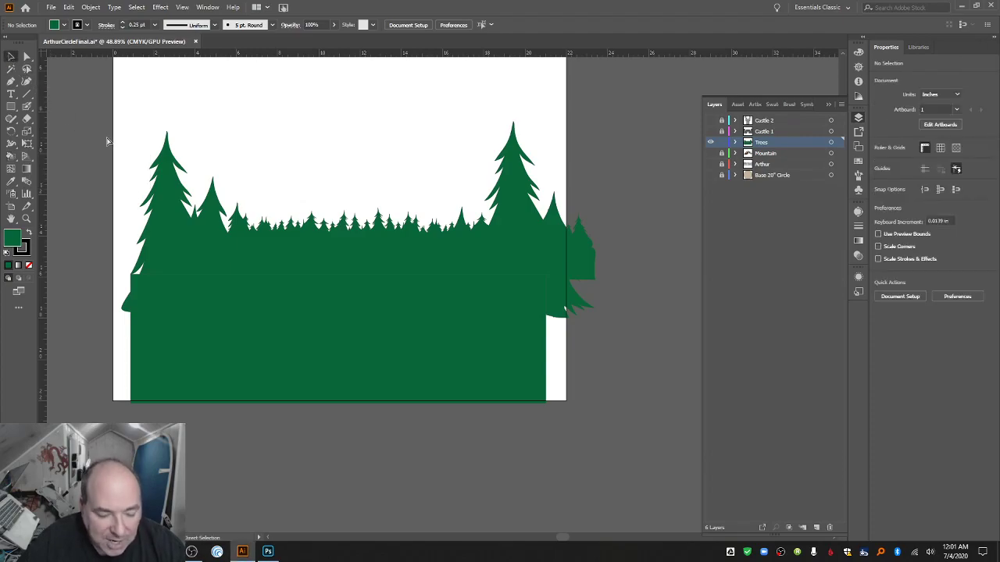
key(ctrl+a)
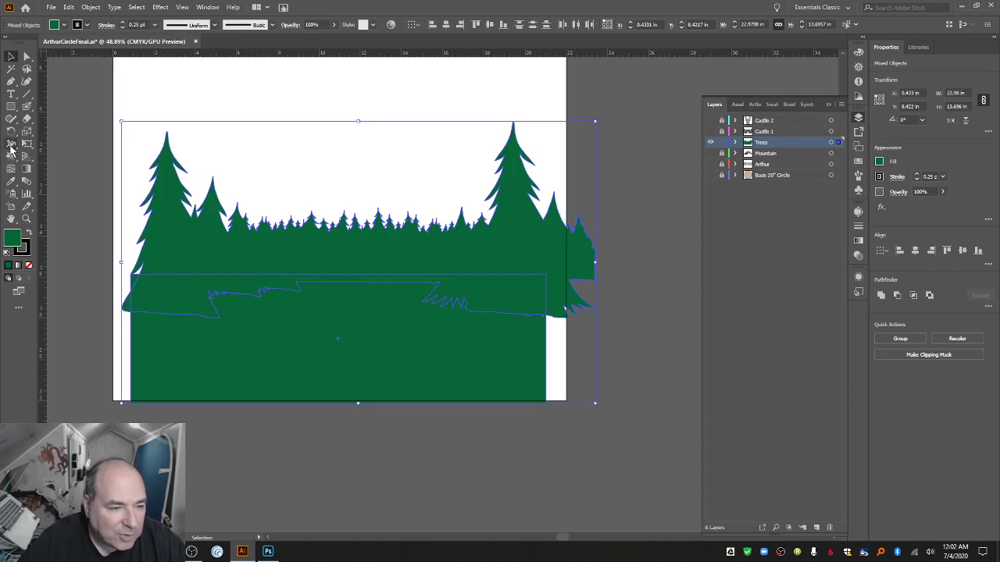
click(11, 146)
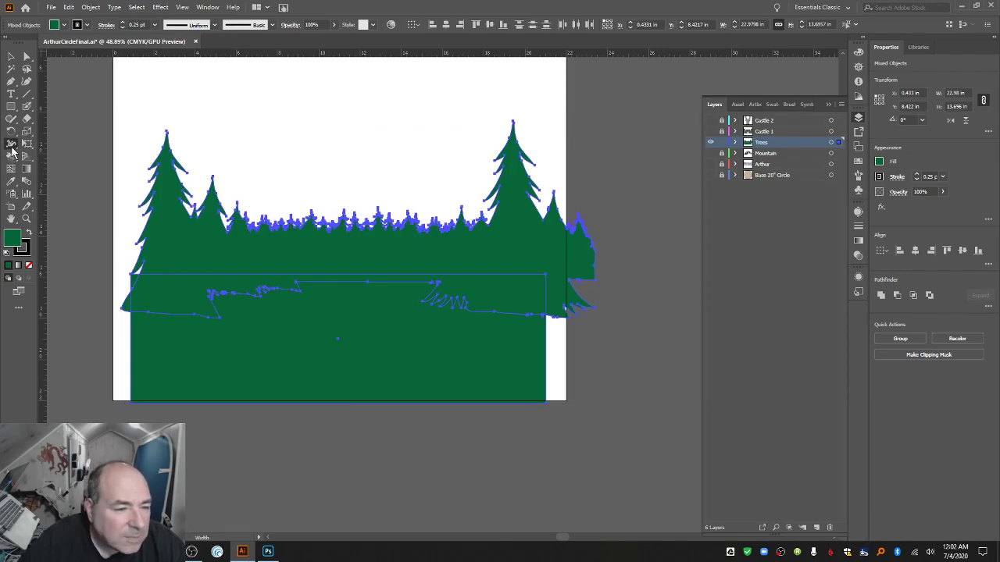
mouse_move(12, 150)
mouse_down()
mouse_move(11, 160)
mouse_move(48, 156)
mouse_up()
click(10, 159)
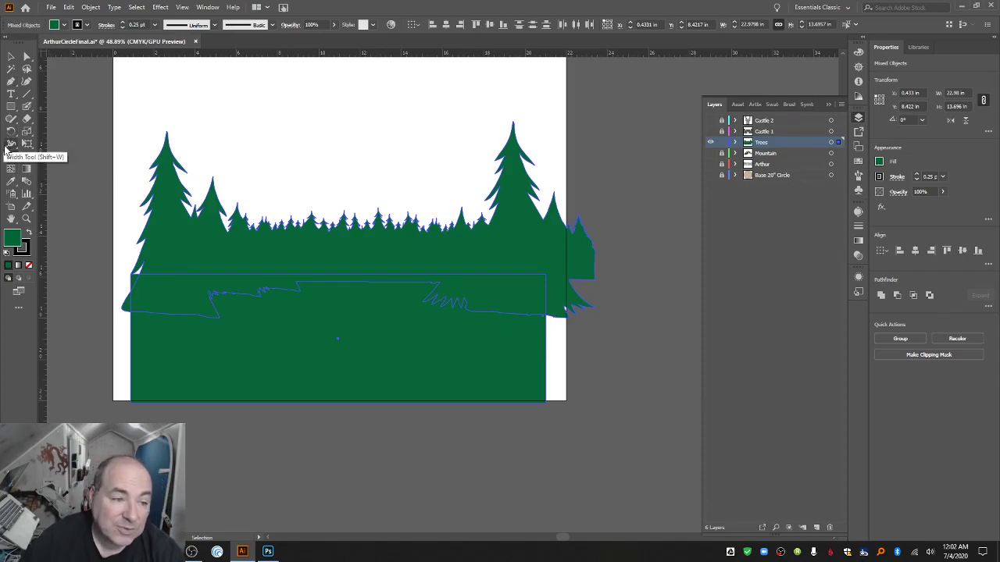
click(11, 157)
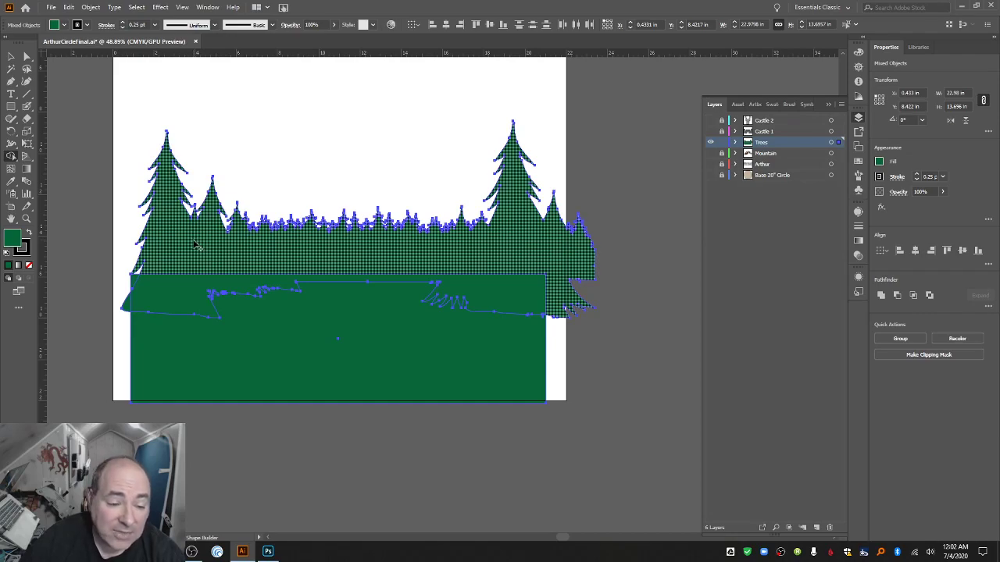
mouse_move(196, 245)
mouse_down()
mouse_move(182, 299)
mouse_move(198, 337)
mouse_move(123, 309)
mouse_move(134, 282)
mouse_move(237, 307)
mouse_move(494, 294)
mouse_move(563, 315)
mouse_move(539, 249)
mouse_move(460, 270)
mouse_move(403, 338)
mouse_up()
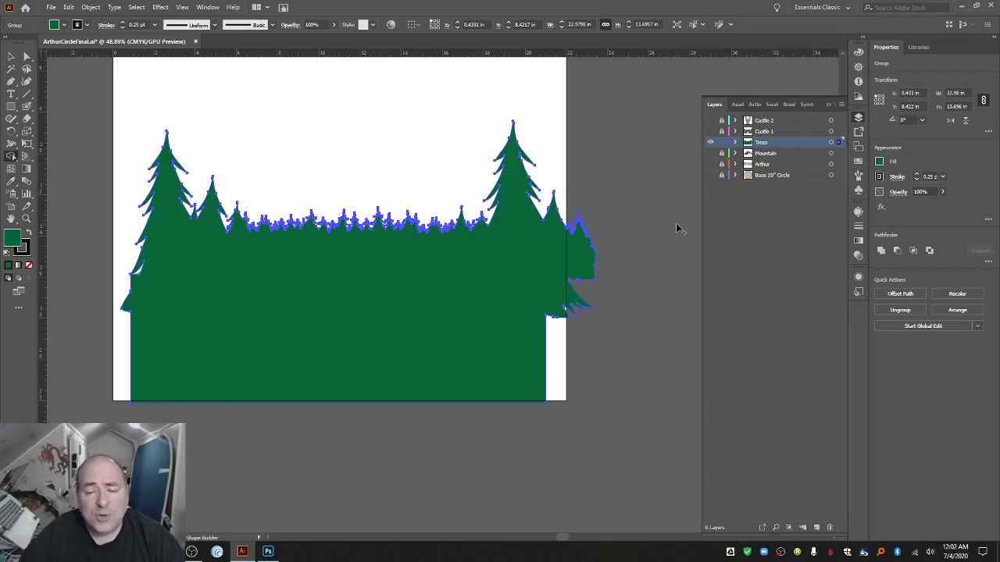
Expand the Trees layer, ungroup the tree artwork twice, then collapse the layer.
click(736, 143)
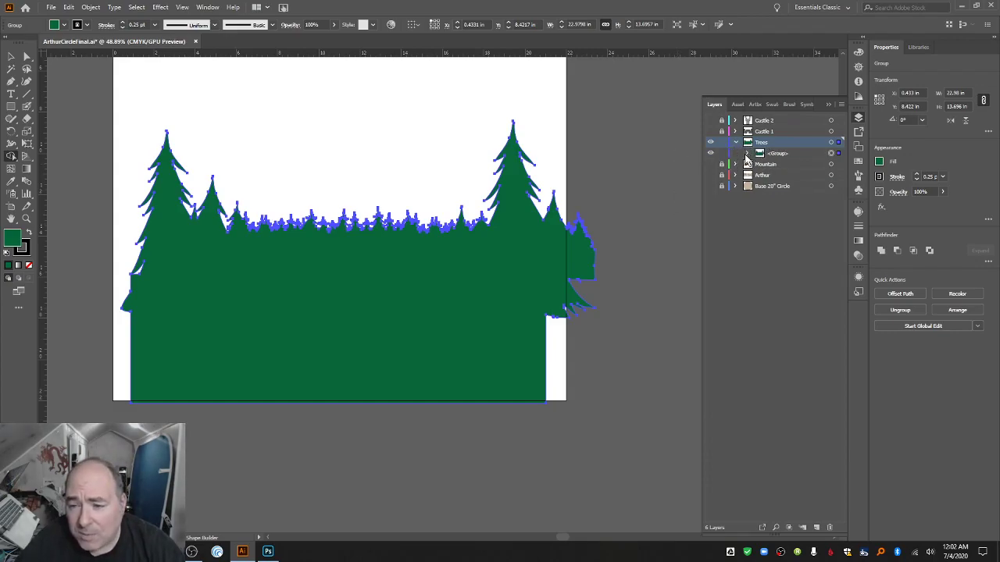
click(747, 154)
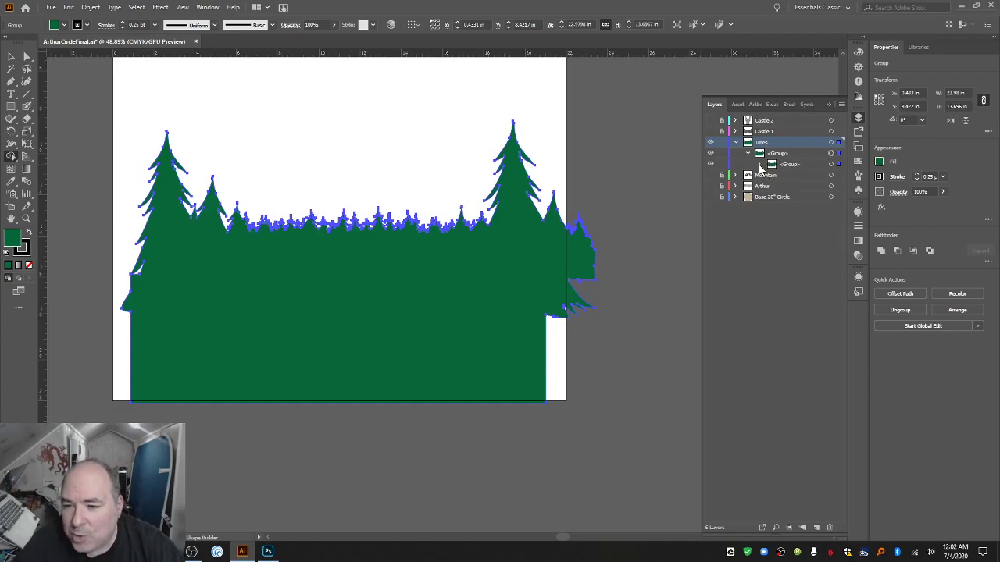
click(760, 165)
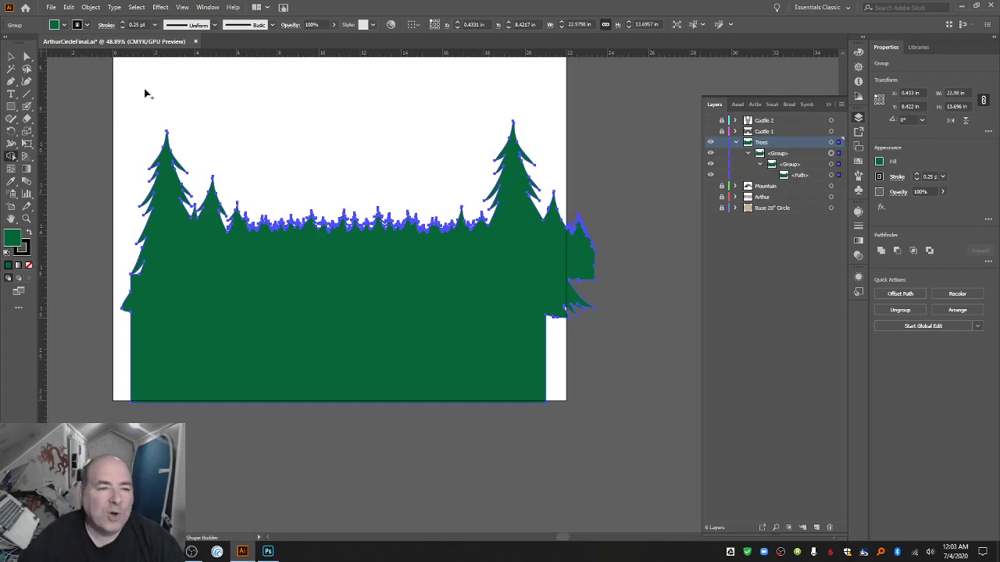
click(91, 8)
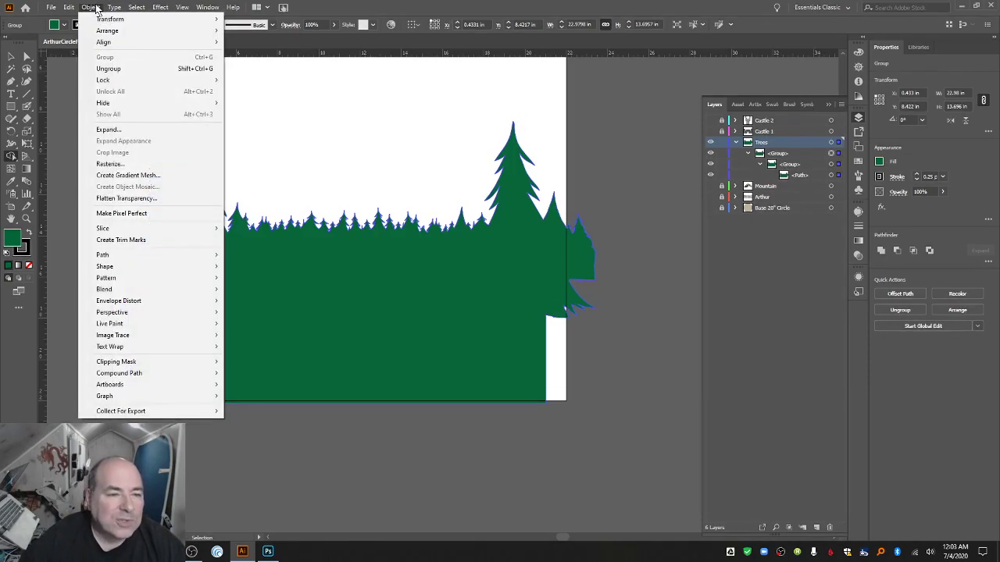
click(119, 69)
click(90, 7)
click(119, 69)
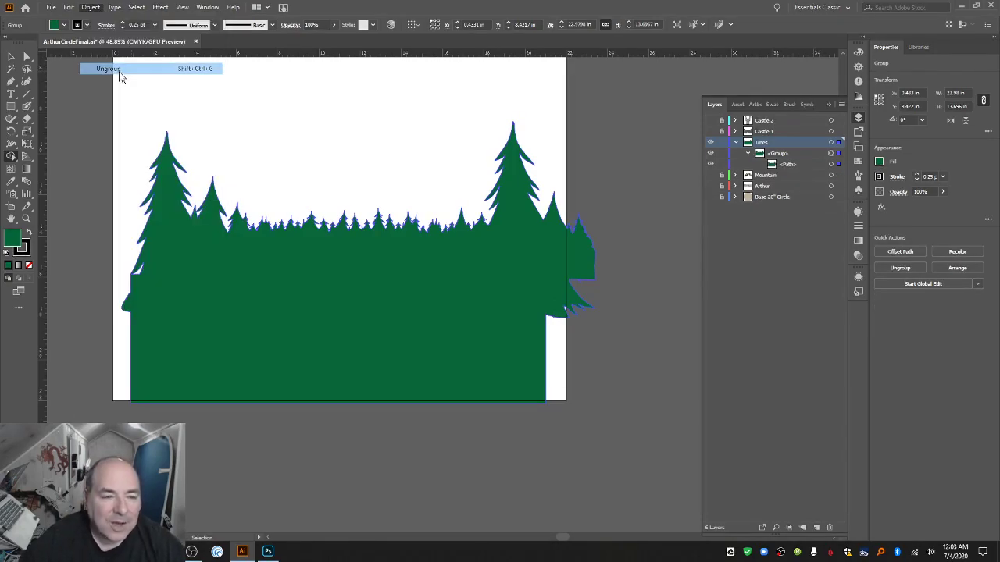
click(90, 7)
mouse_move(131, 83)
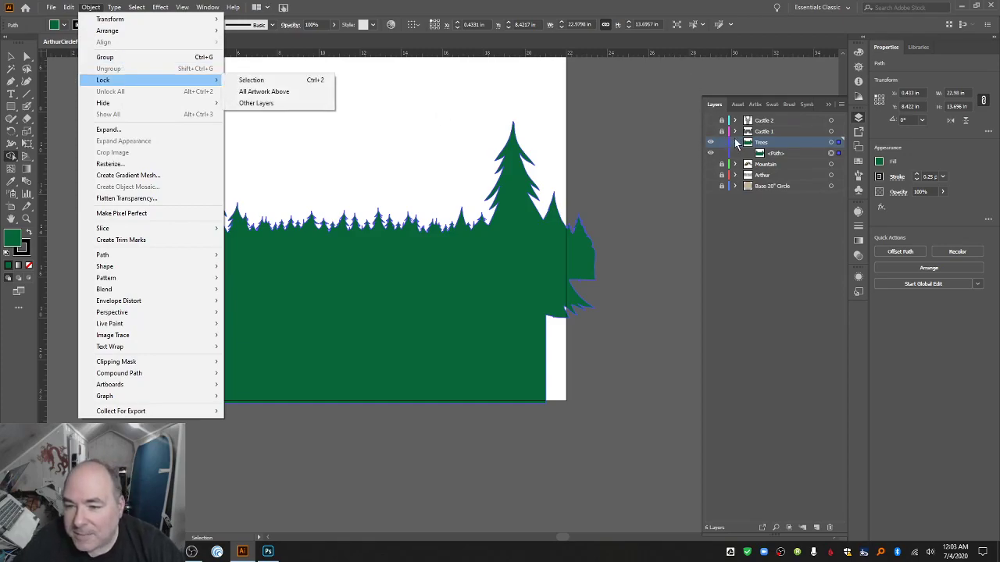
click(734, 137)
click(734, 142)
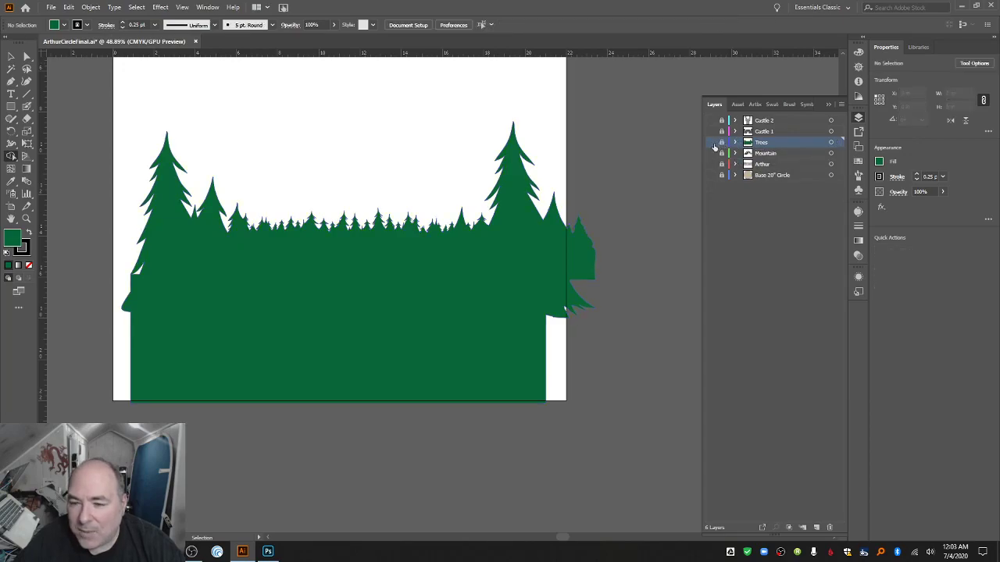
Hide Trees, show the Mountain layer, and delete its two guide sublayers.
click(710, 142)
click(710, 153)
click(735, 153)
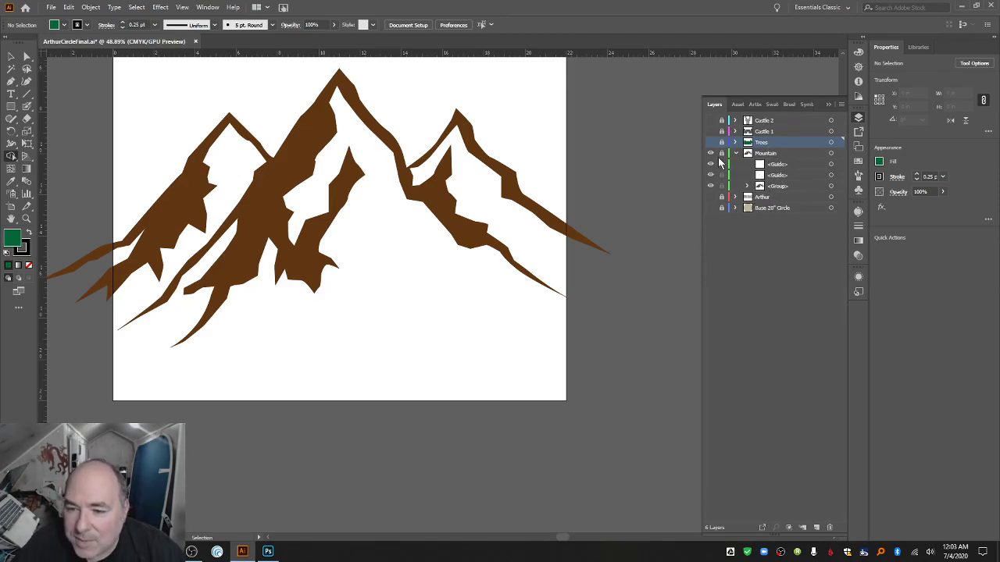
click(776, 165)
shift+click(785, 175)
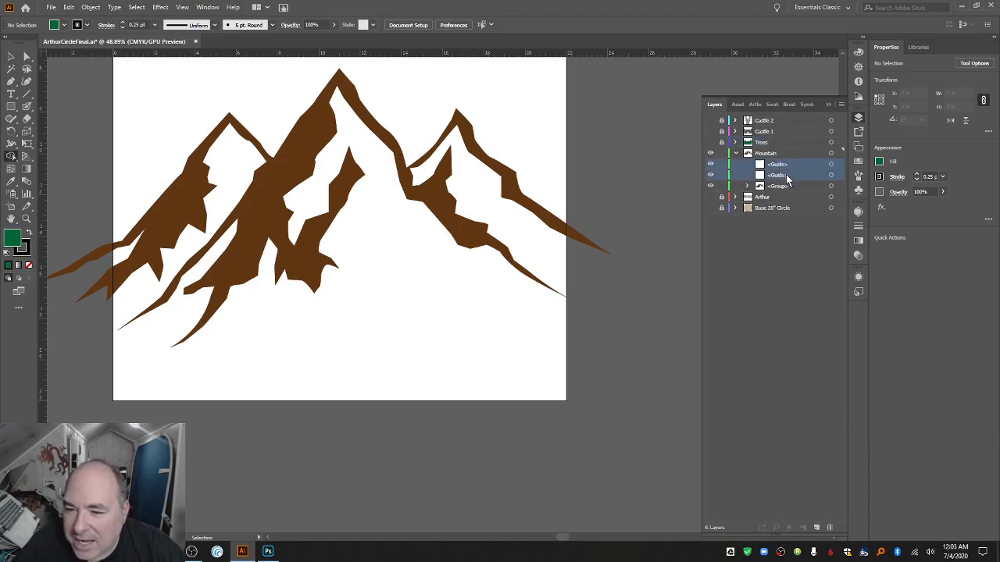
click(831, 529)
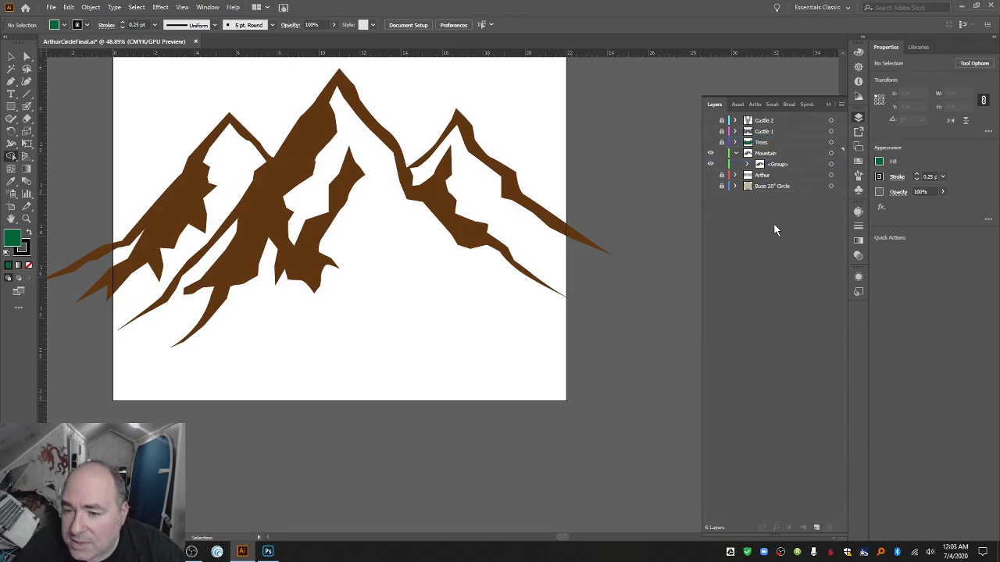
click(748, 165)
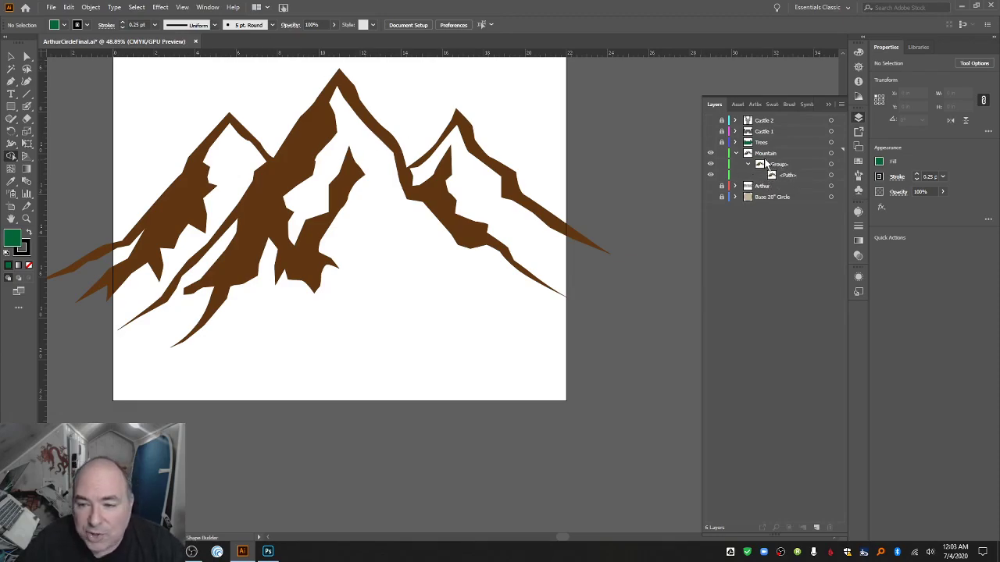
Ungroup the mountain artwork into a single path and lock the Mountain layer.
key(ctrl+a)
click(90, 7)
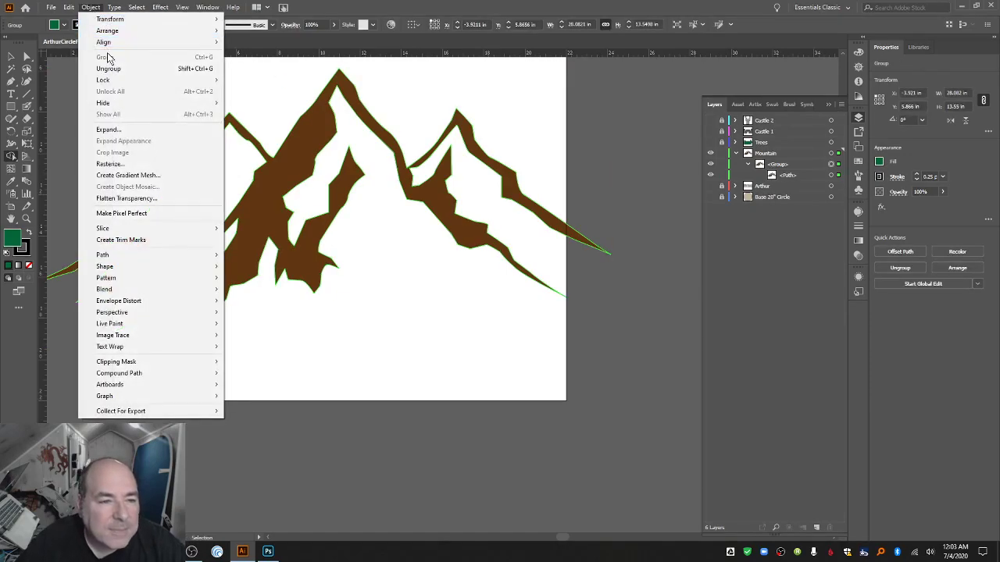
click(113, 68)
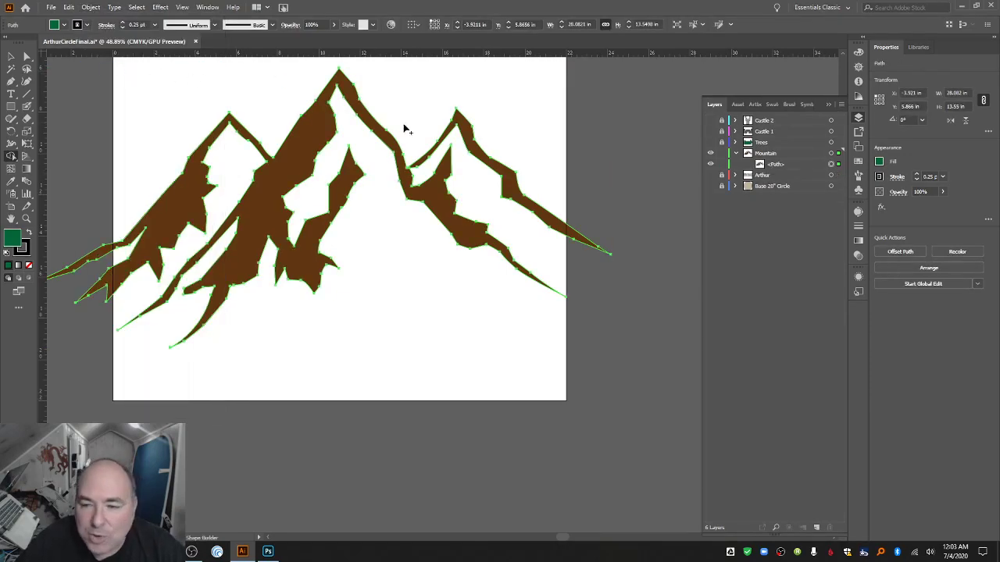
key(ctrl+h)
click(734, 153)
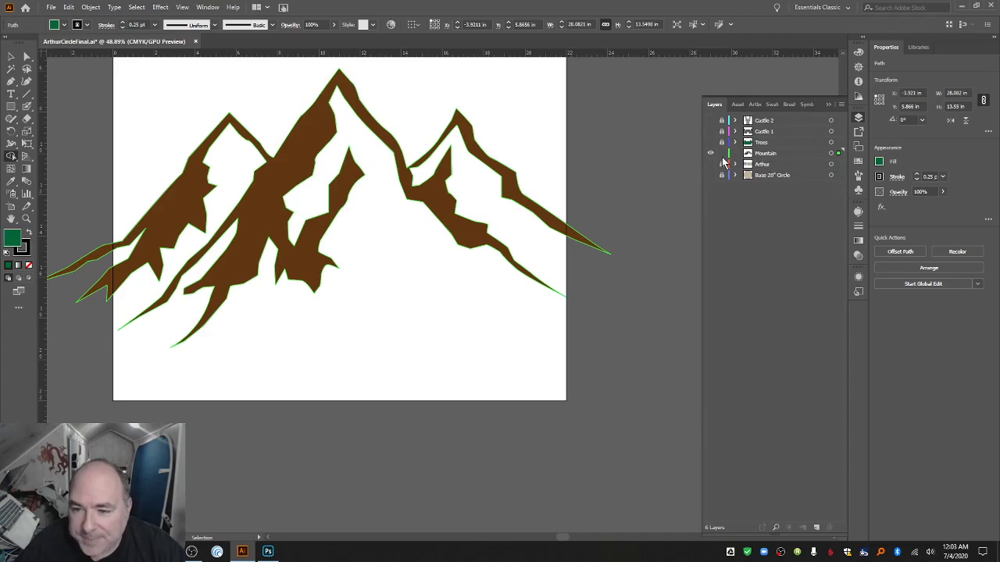
click(721, 153)
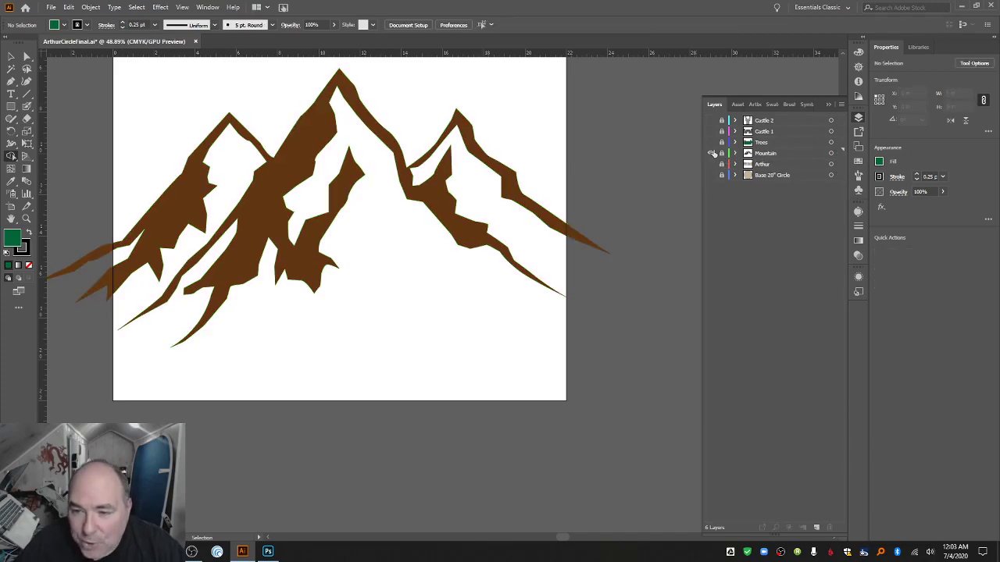
key(ctrl+y)
key(ctrl+y)
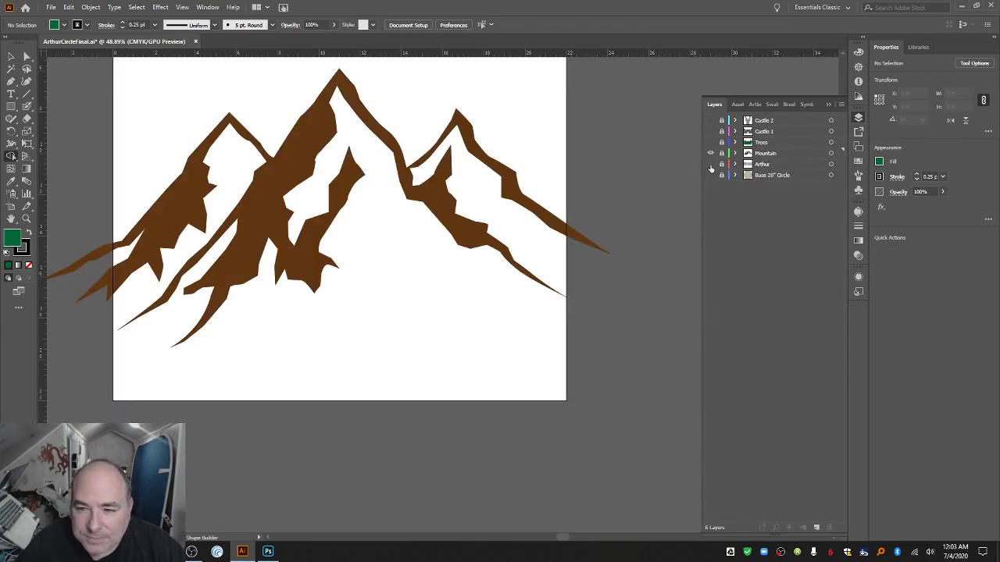
Show the Base 20" Circle layer so the tan circle sits behind the mountains.
click(710, 175)
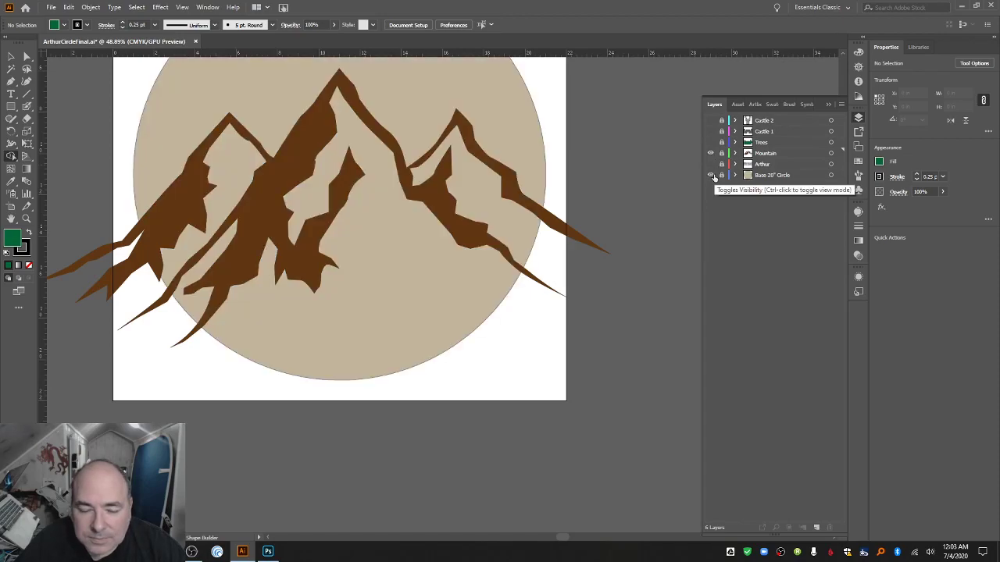
click(735, 175)
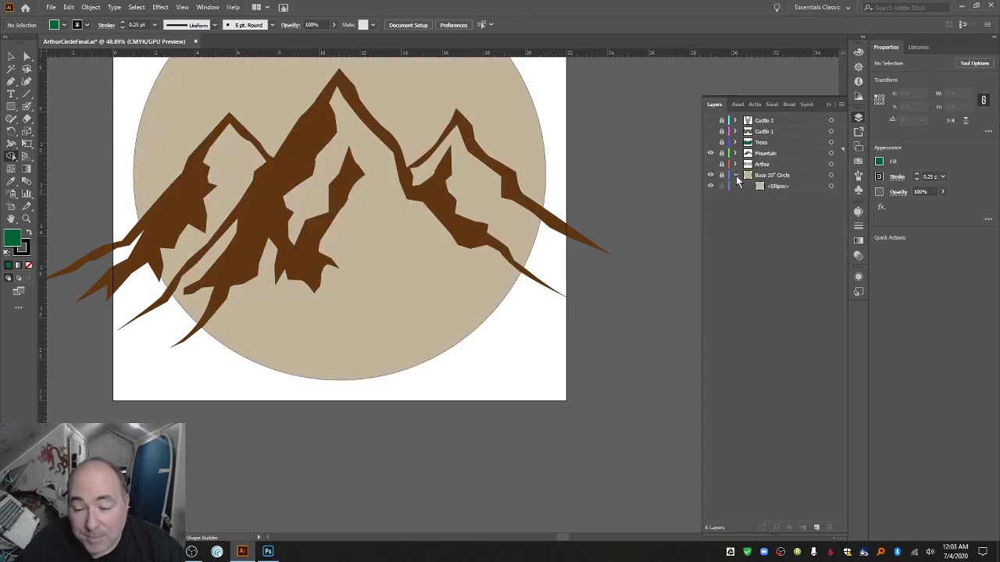
click(735, 175)
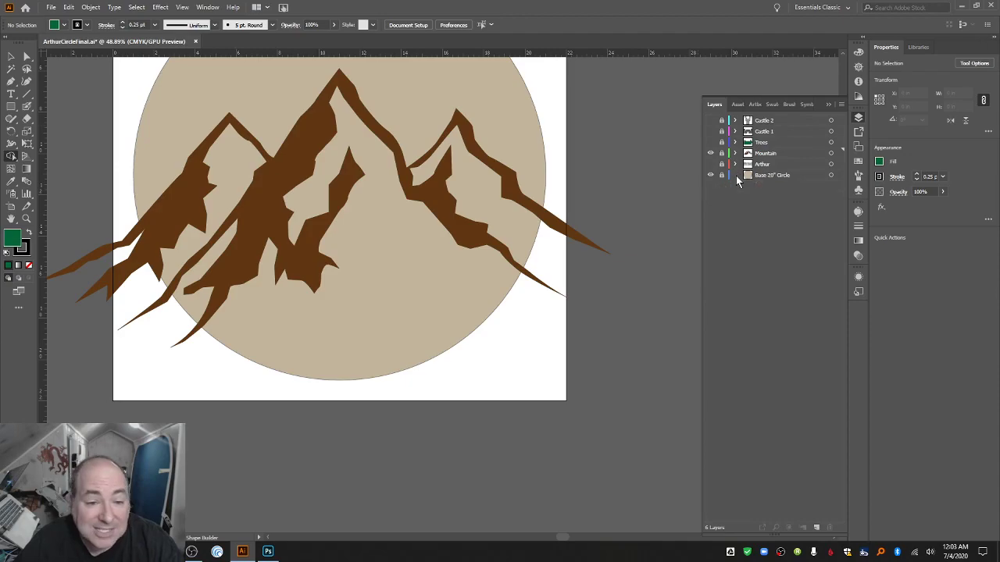
scroll(616, 168, up, 2)
scroll(616, 168, up, 1)
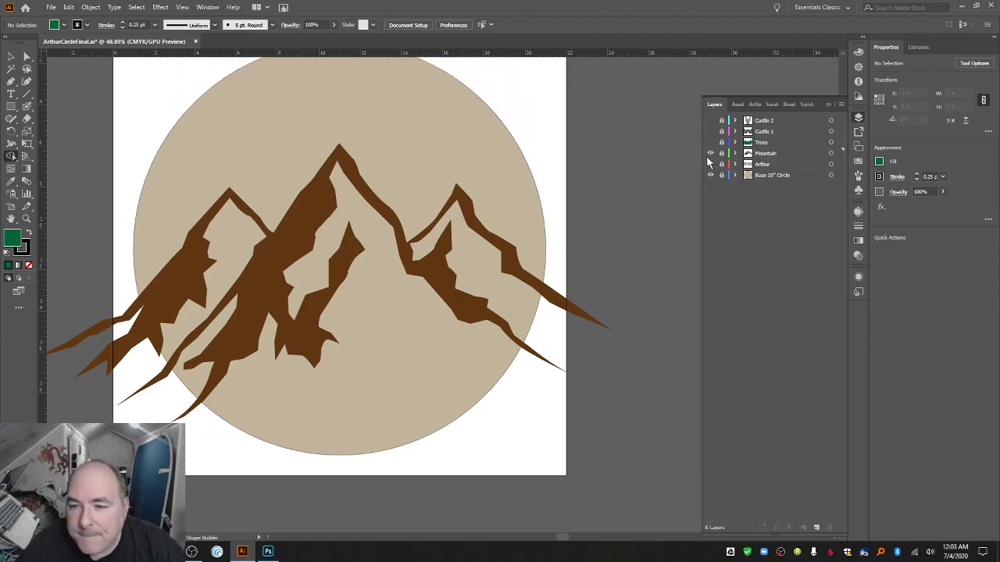
Hide the Mountain layer and make the Trees layer visible.
click(710, 153)
click(711, 143)
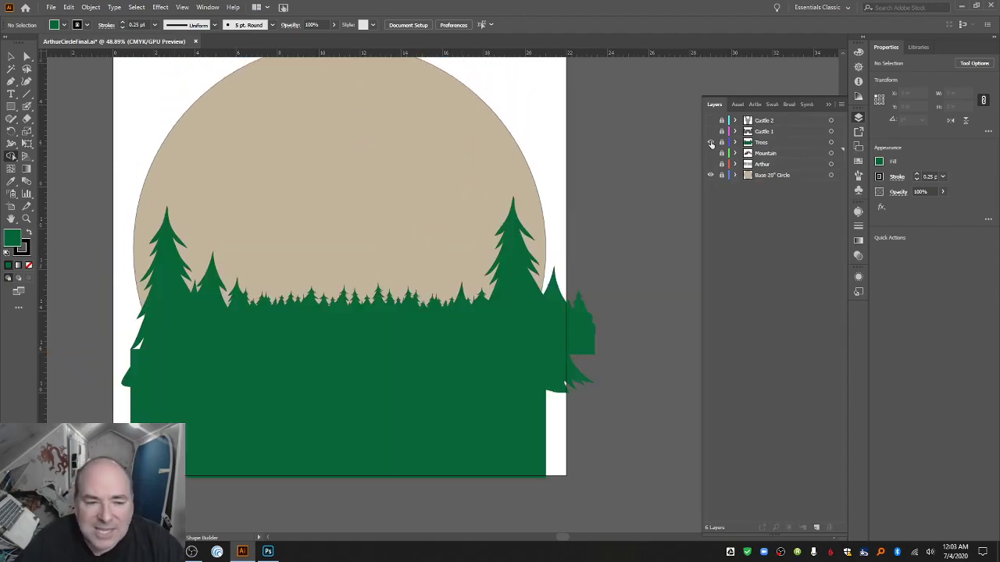
scroll(655, 227, down, 2)
scroll(654, 227, down, 2)
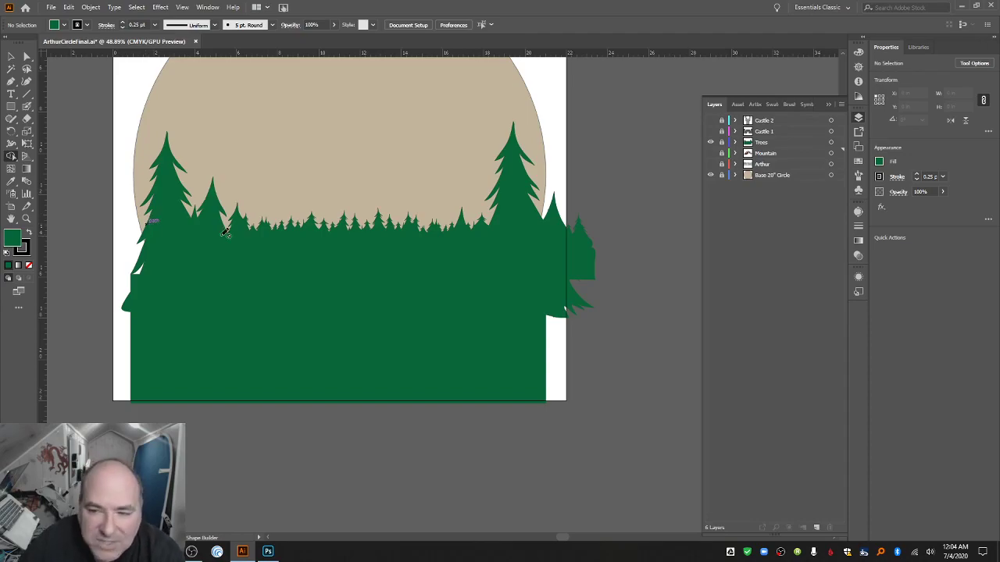
Duplicate the Base 20" Circle layer and move the copy just below Trees.
click(814, 175)
click(842, 104)
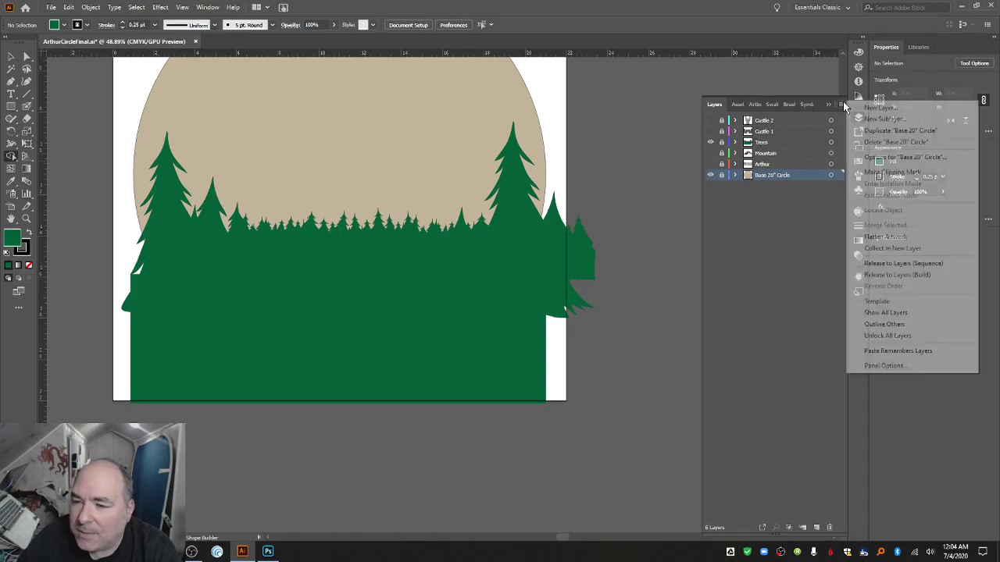
click(867, 130)
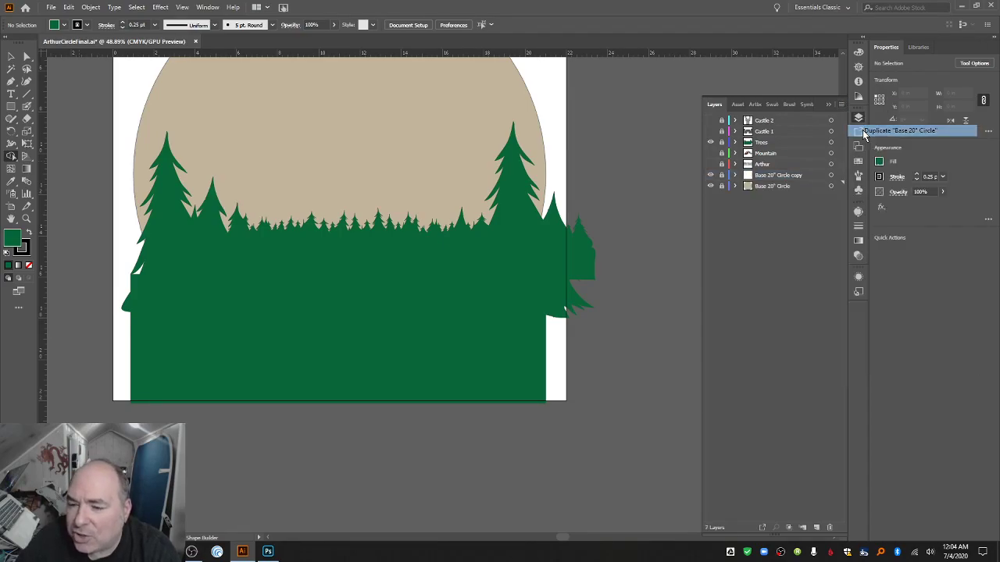
click(791, 177)
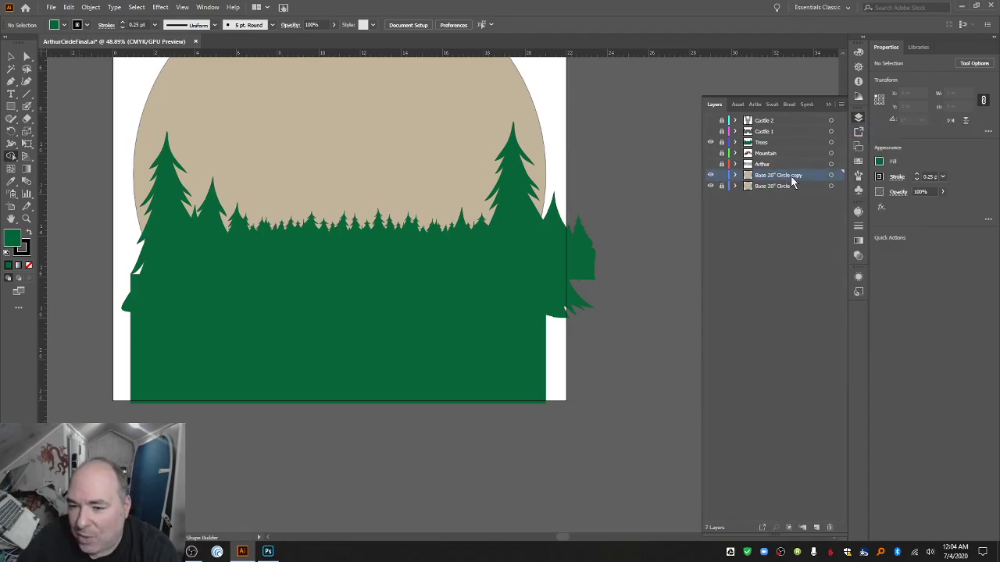
drag(792, 180, 790, 153)
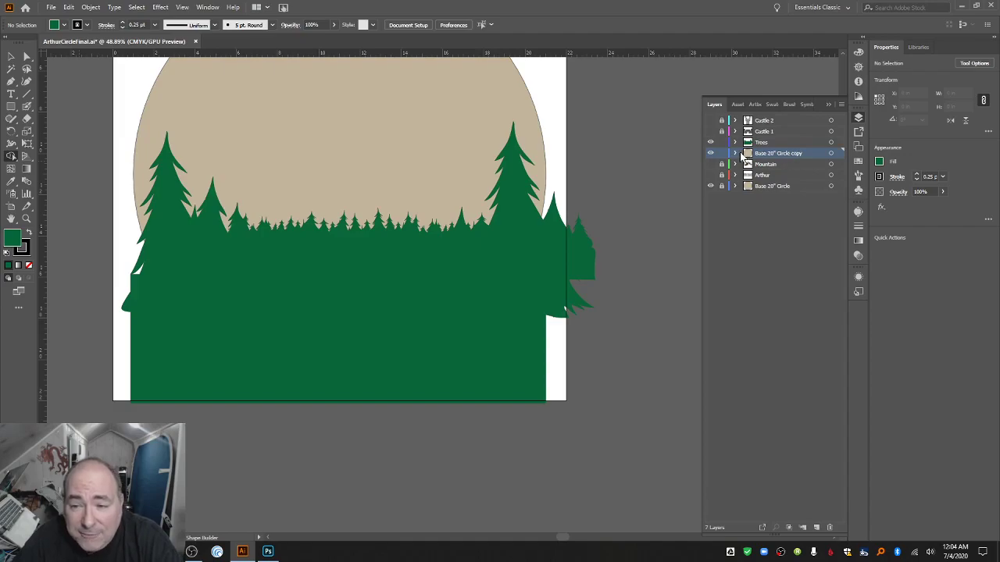
scroll(522, 176, up, 3)
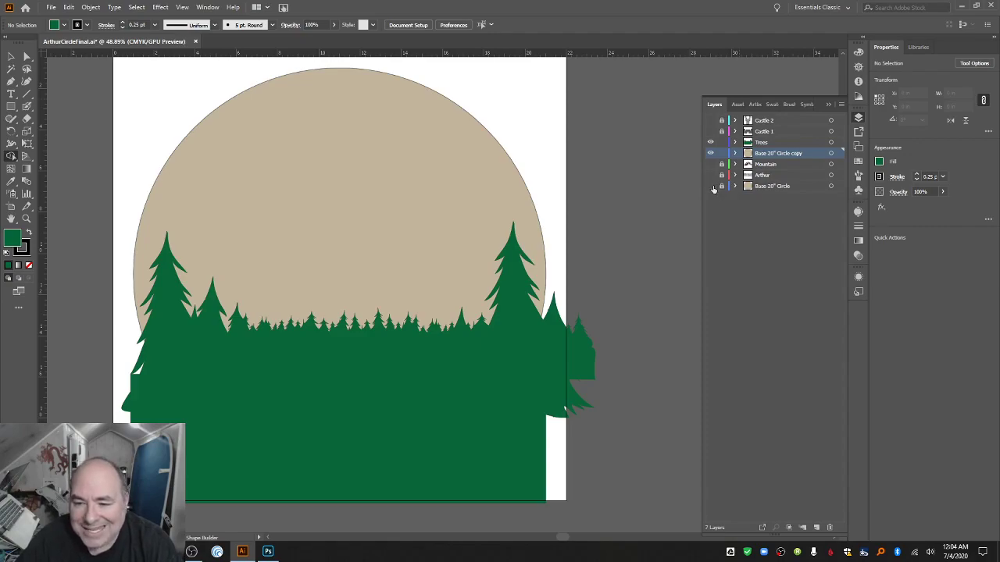
scroll(328, 233, down, 1)
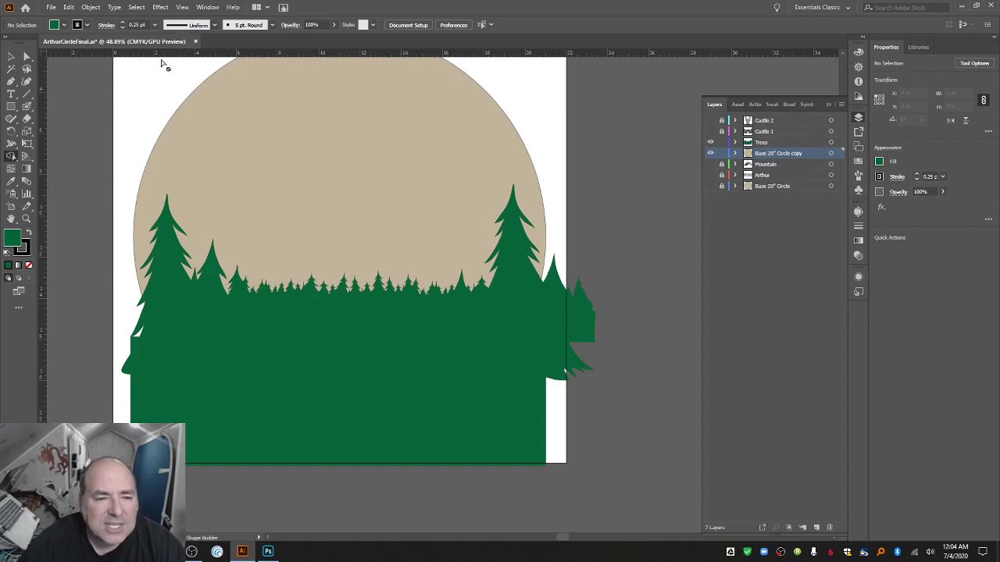
click(11, 57)
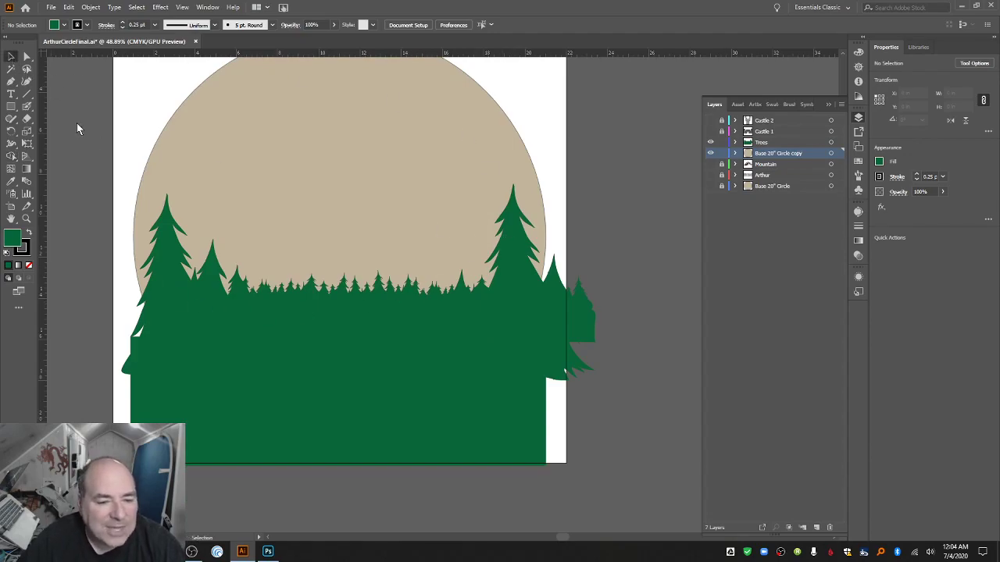
Divide the circle copy along the tree-line outline with Divide Objects Below, then hide that layer.
click(297, 312)
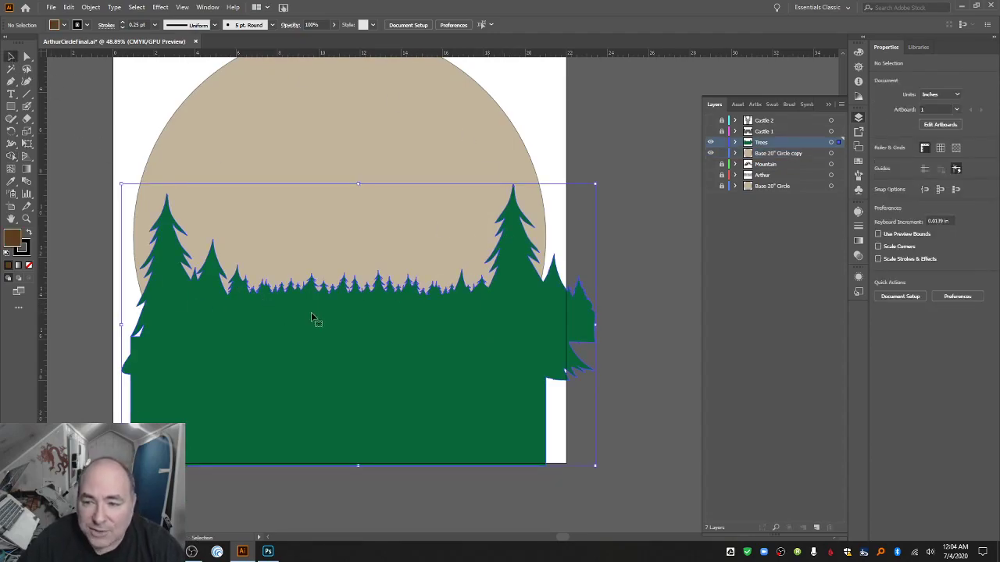
click(92, 8)
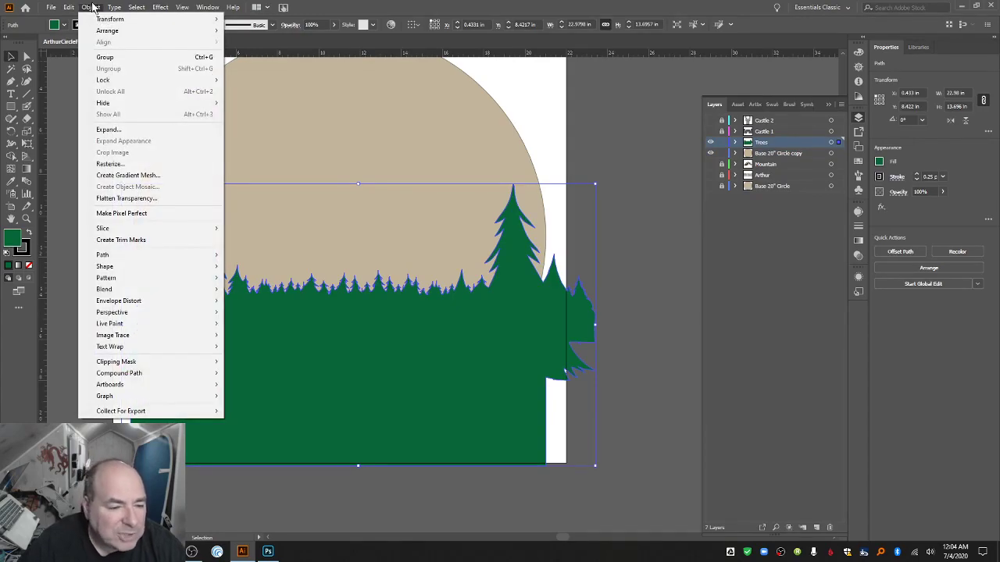
mouse_move(155, 255)
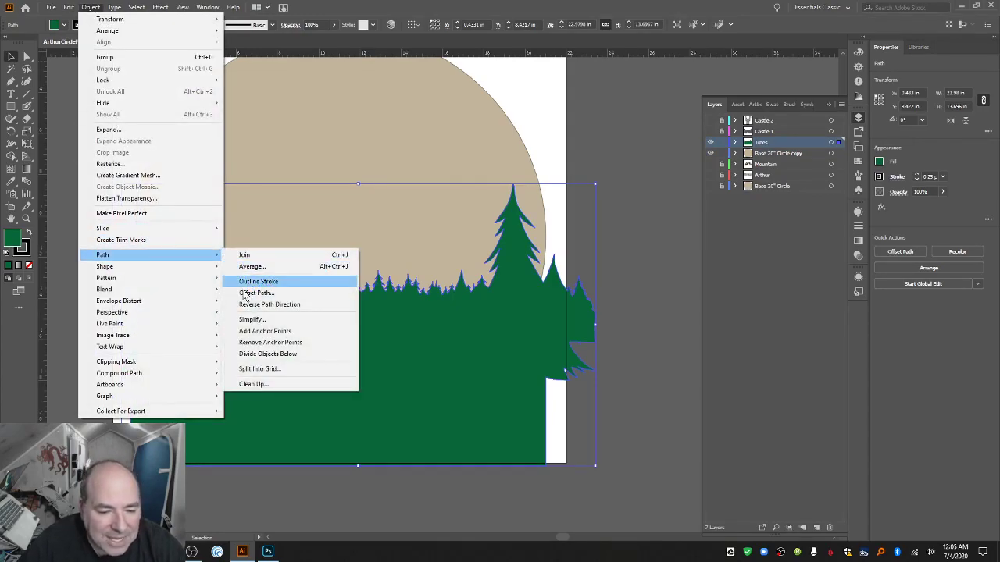
click(274, 356)
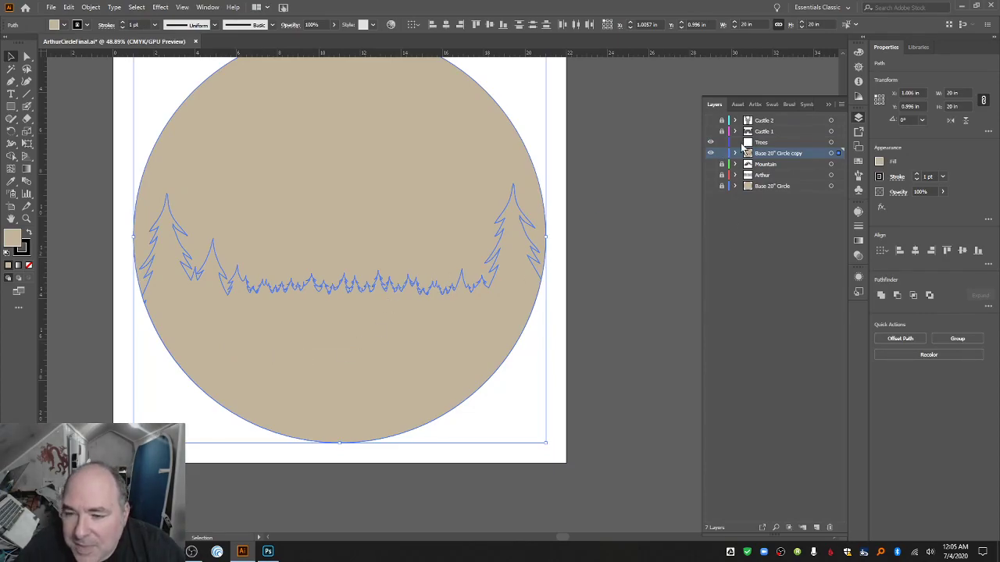
click(710, 153)
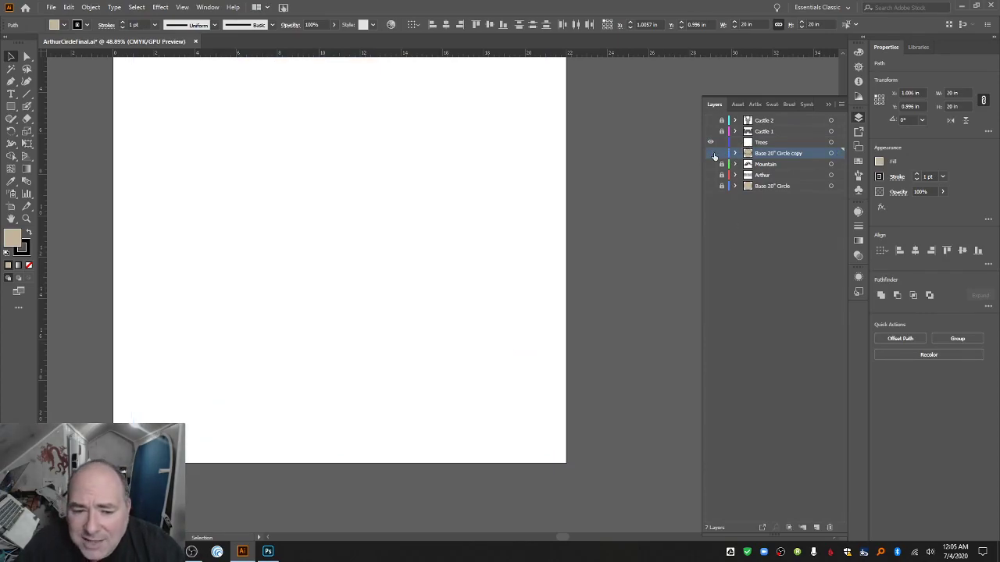
Switch to Outline view and expand the circle copy layer to compare its paths.
click(666, 202)
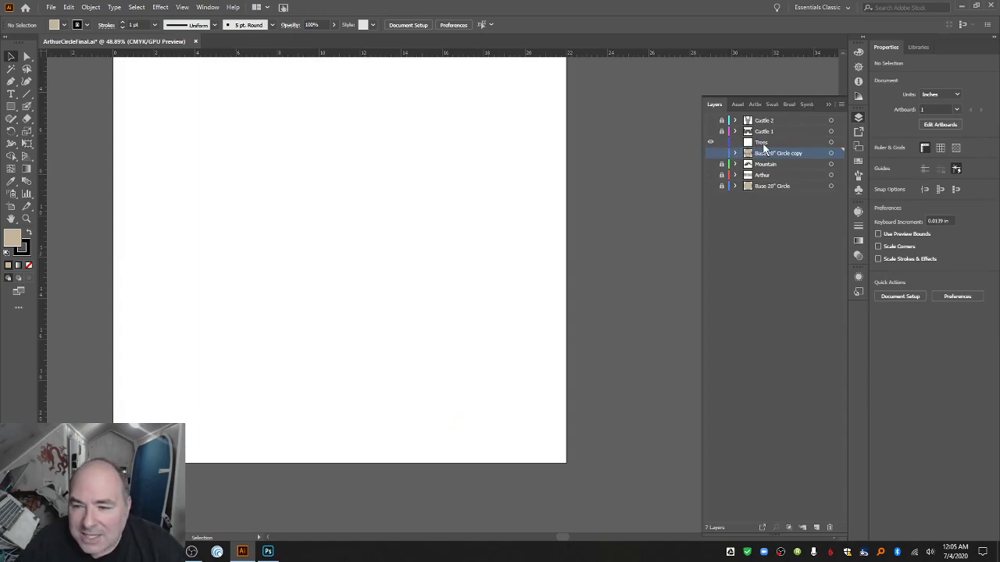
click(763, 144)
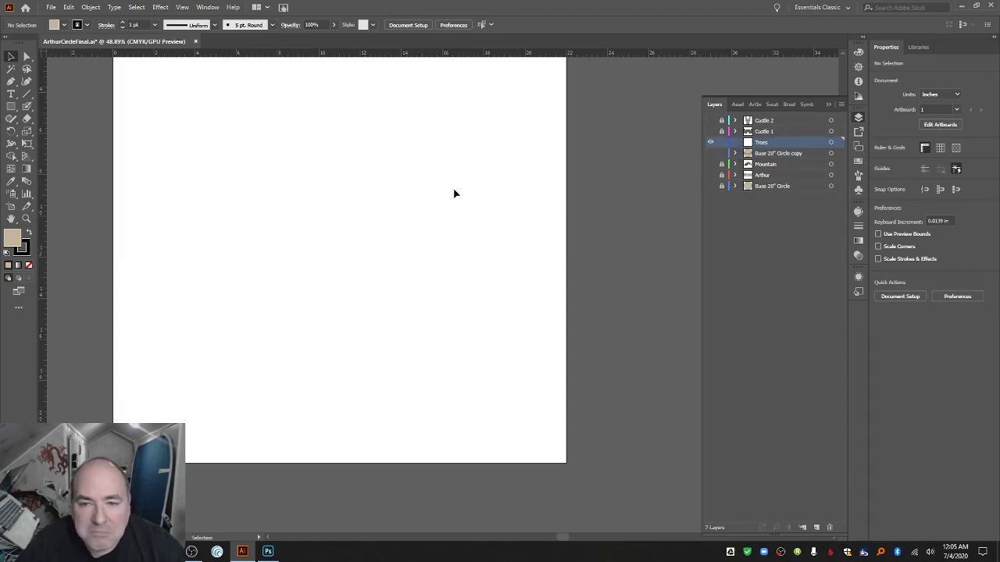
key(a)
key(v)
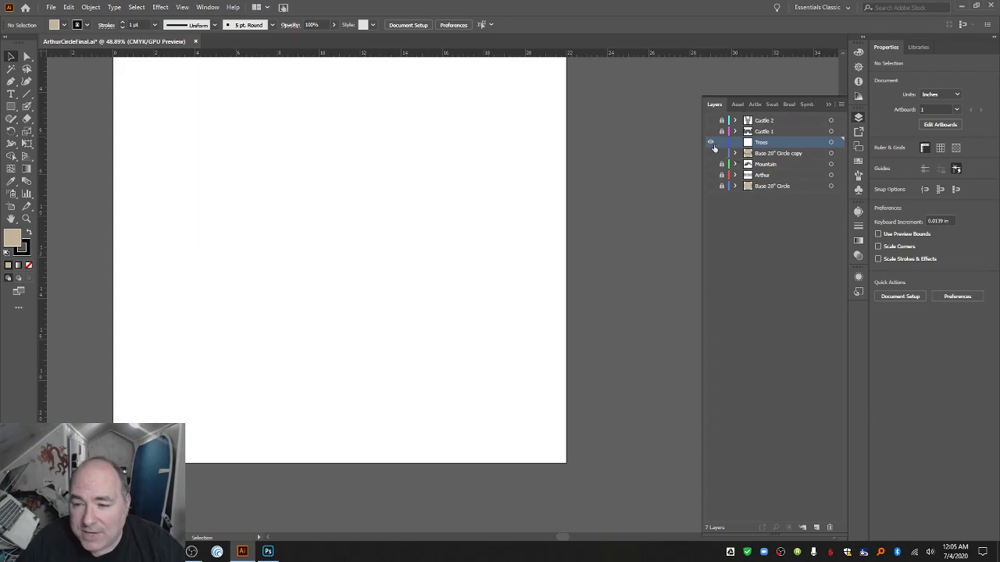
key(ctrl+y)
key(ctrl+y)
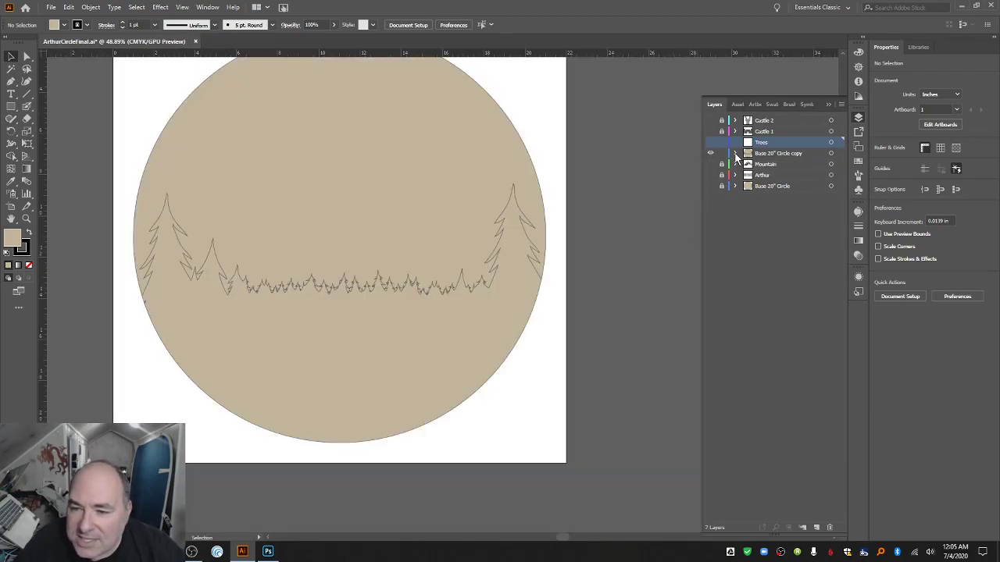
click(735, 154)
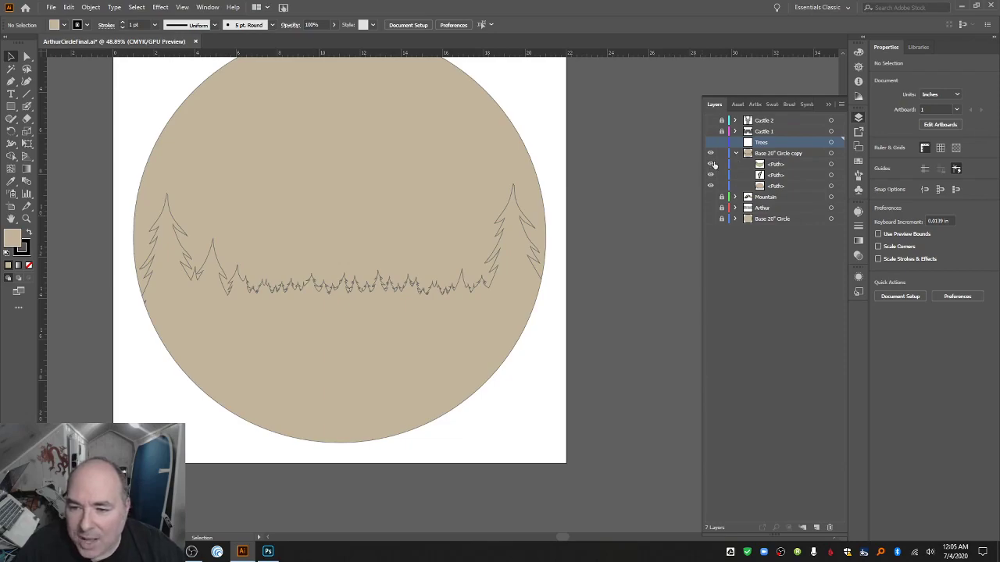
click(711, 188)
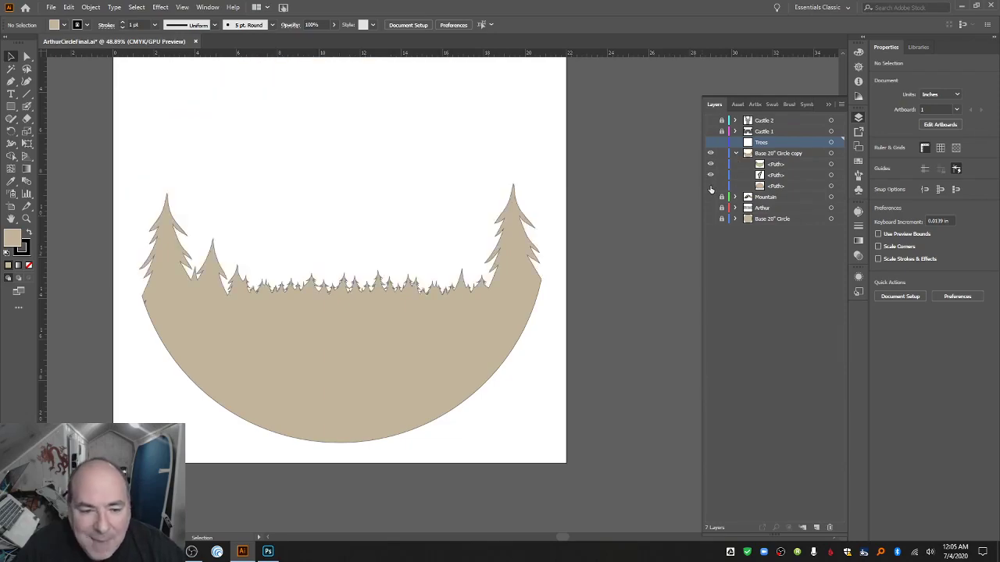
click(711, 188)
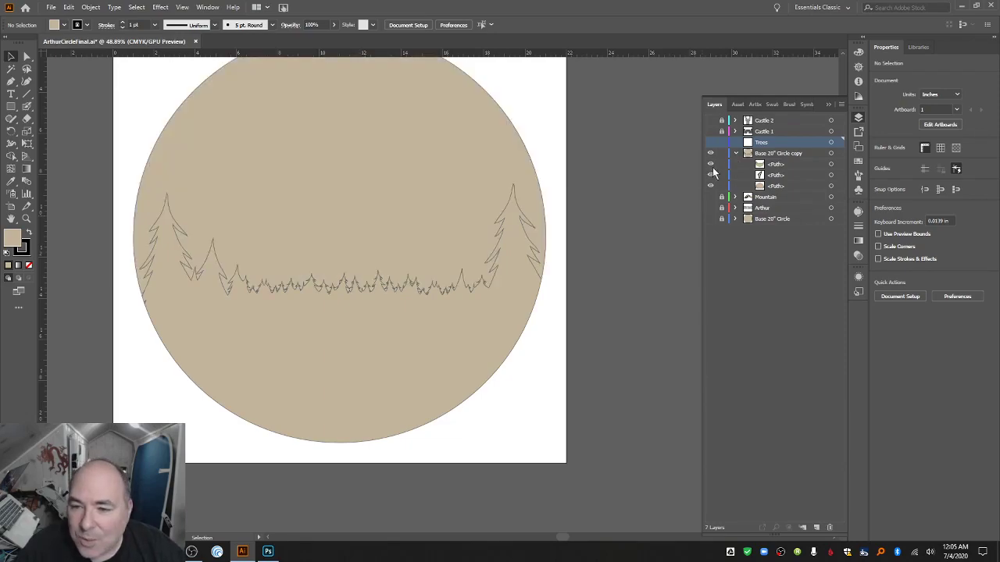
click(711, 165)
click(711, 165)
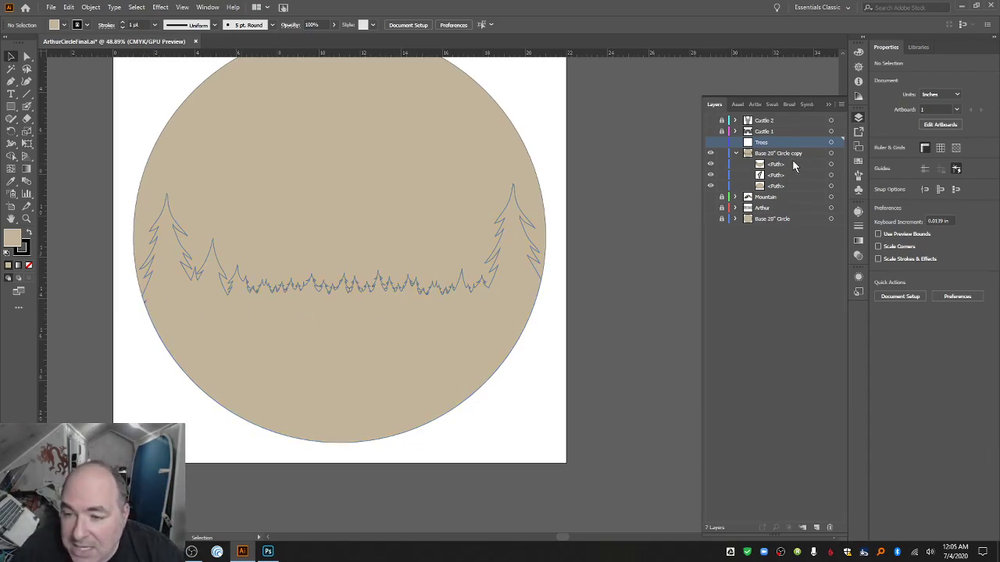
Delete the circle's top part and the extra path, leaving only the tree-line shape.
click(781, 186)
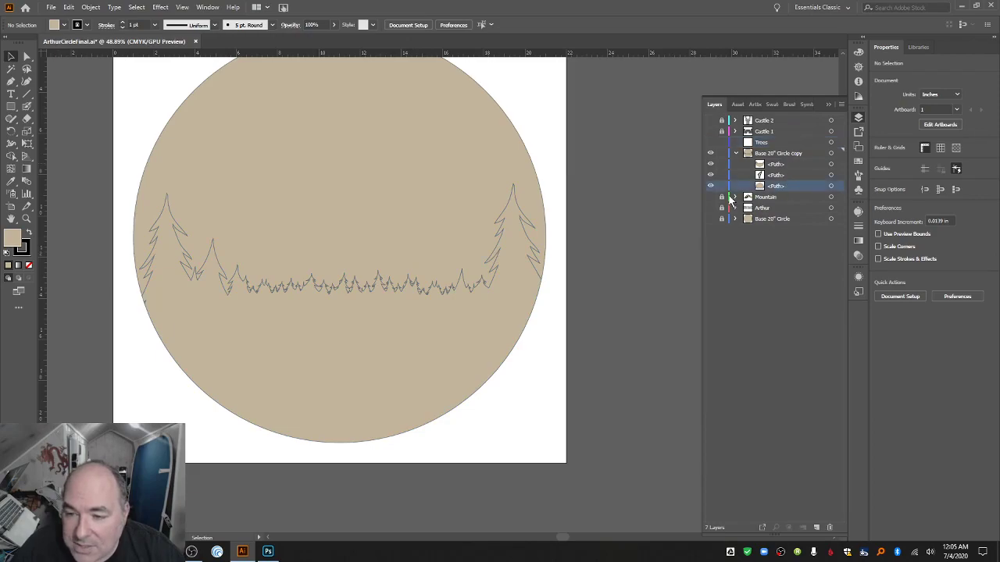
click(711, 186)
click(710, 186)
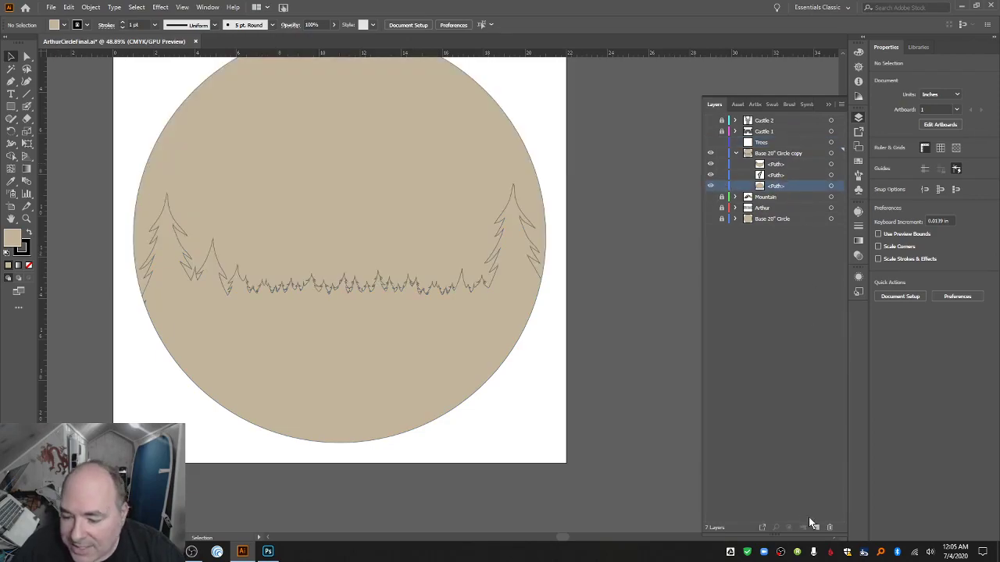
click(829, 528)
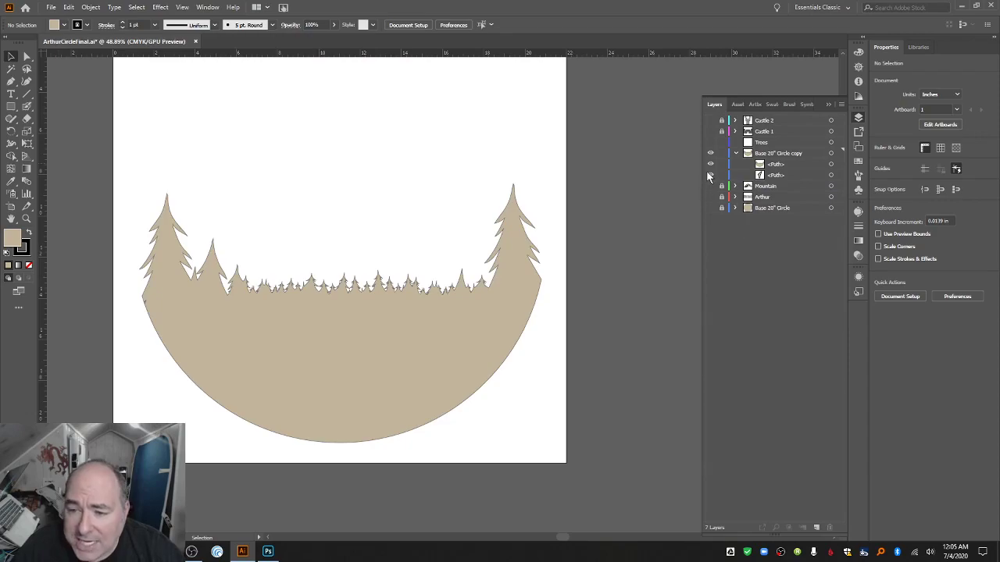
click(780, 177)
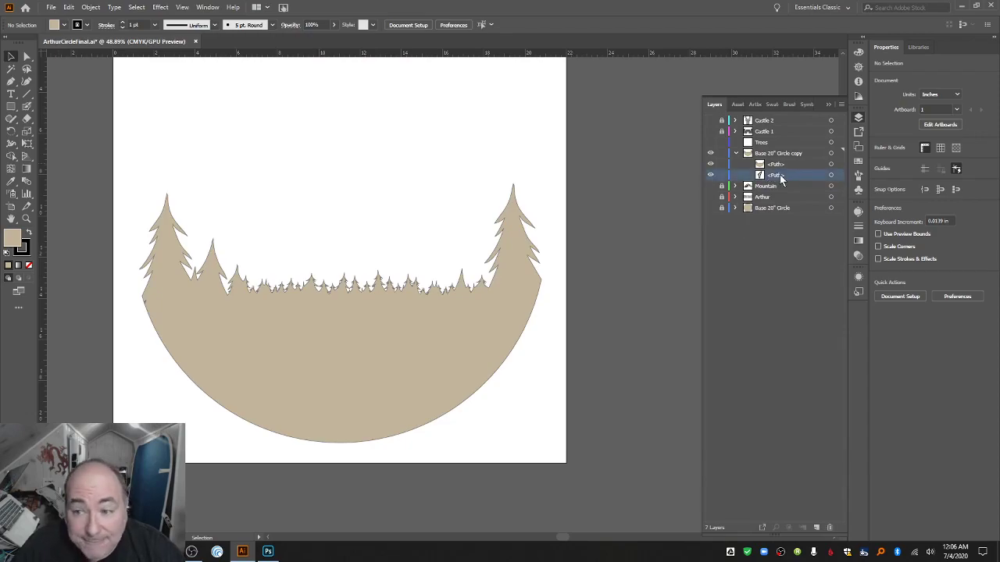
click(830, 527)
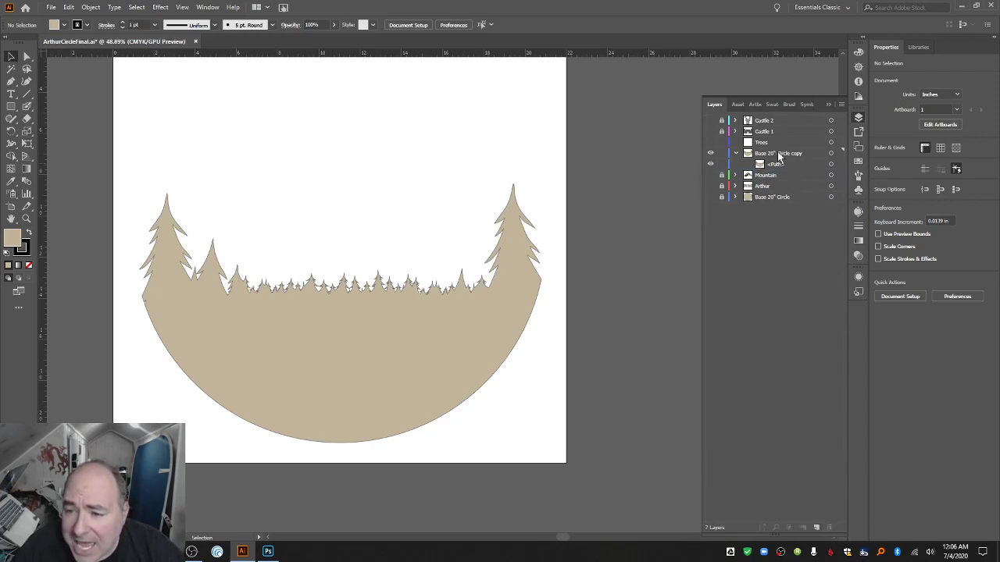
Rename the circle copy layer to 'Trees'.
click(778, 154)
double_click(778, 154)
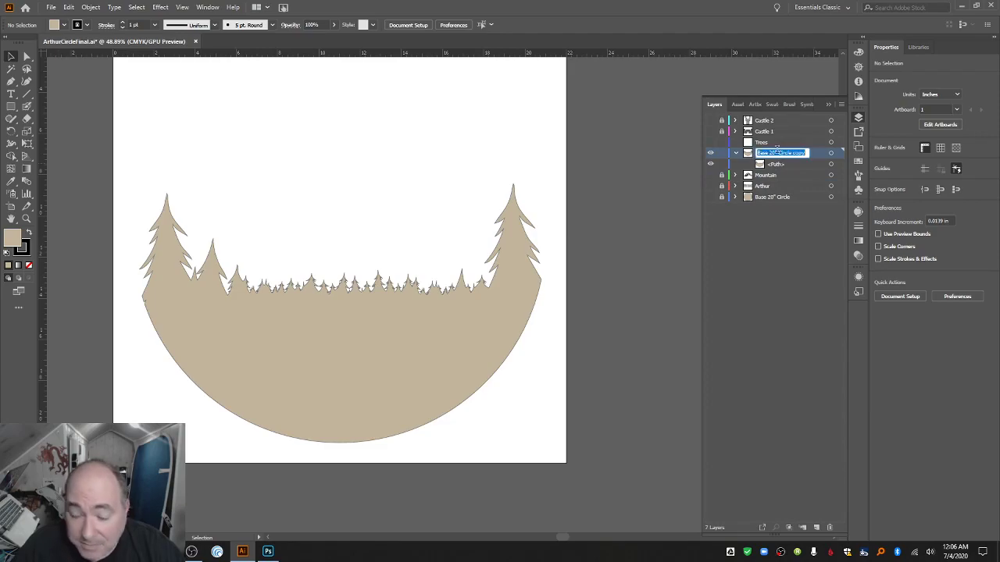
text(Trees)
key(Return)
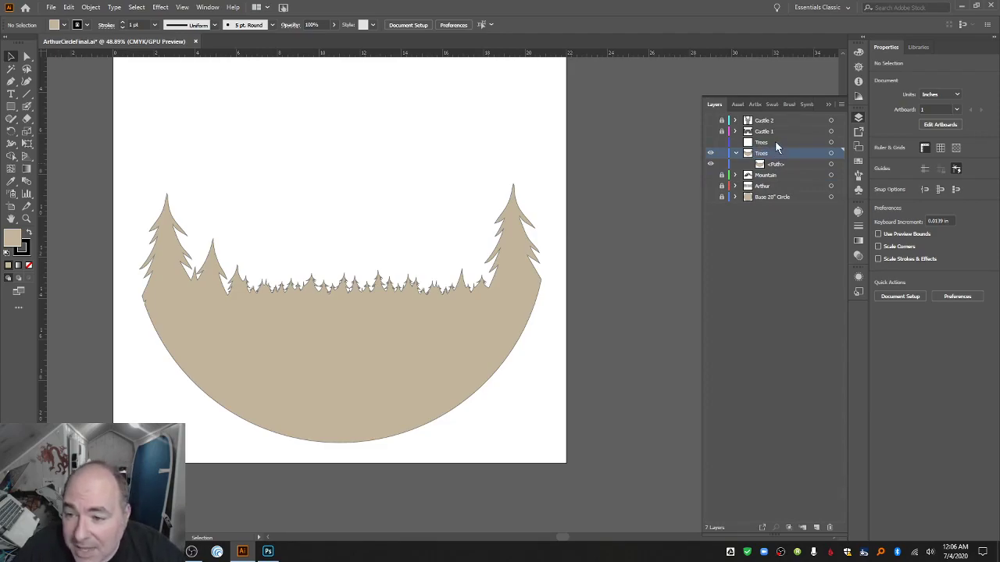
click(775, 141)
Delete the empty upper Trees layer.
click(833, 529)
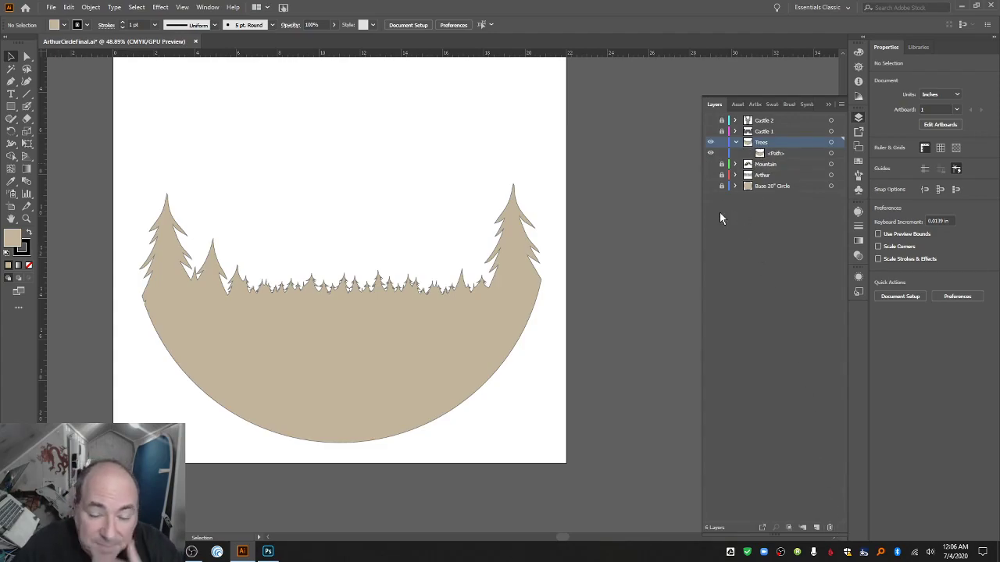
click(63, 25)
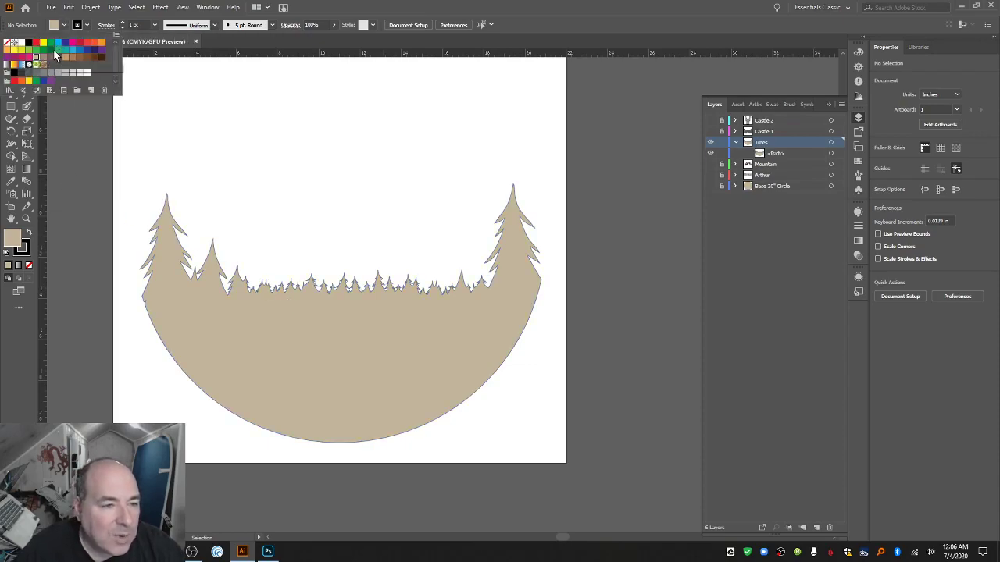
click(50, 50)
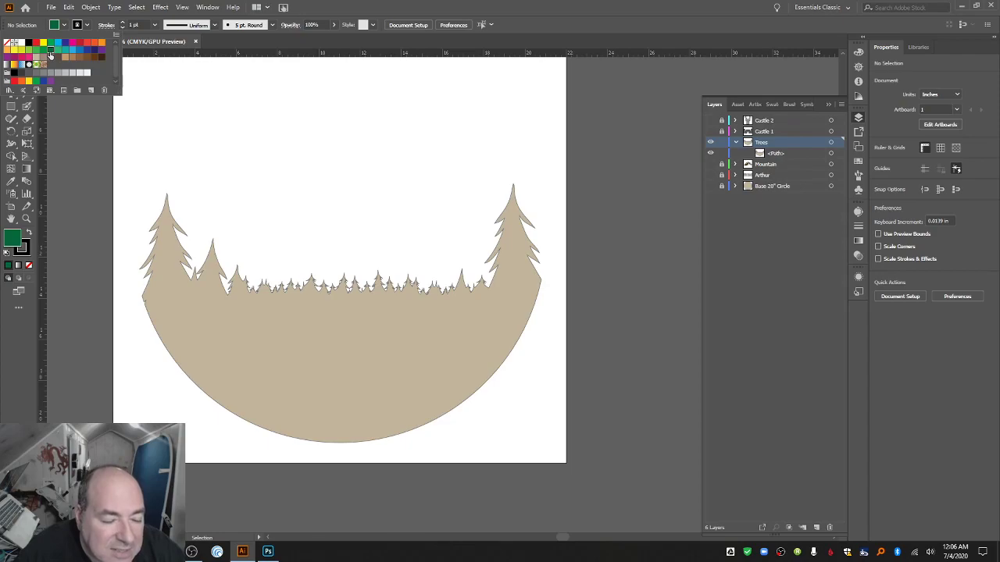
key(Escape)
Fill the tree-line shape dark green with a 0.25 pt stroke, then deselect it.
click(190, 287)
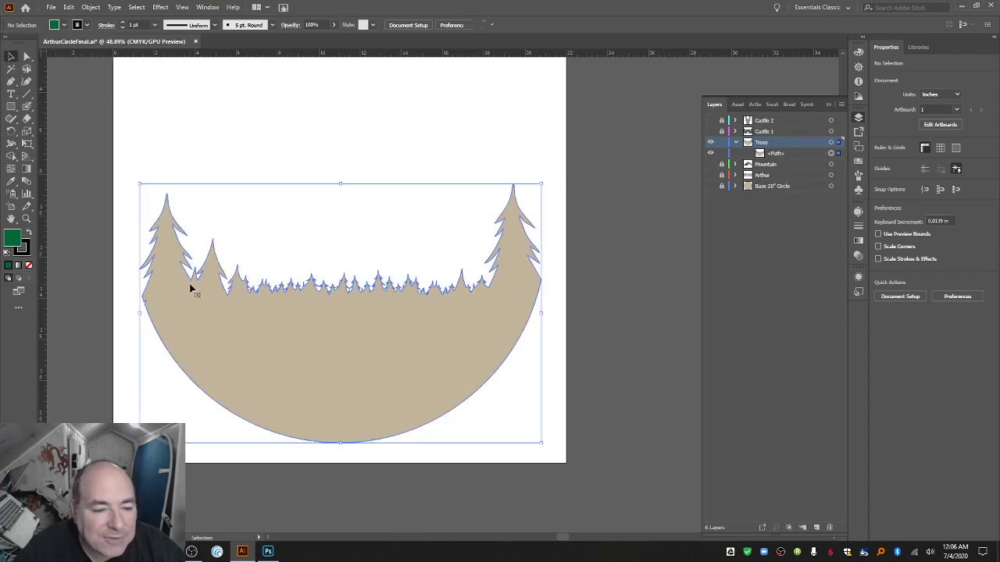
click(63, 25)
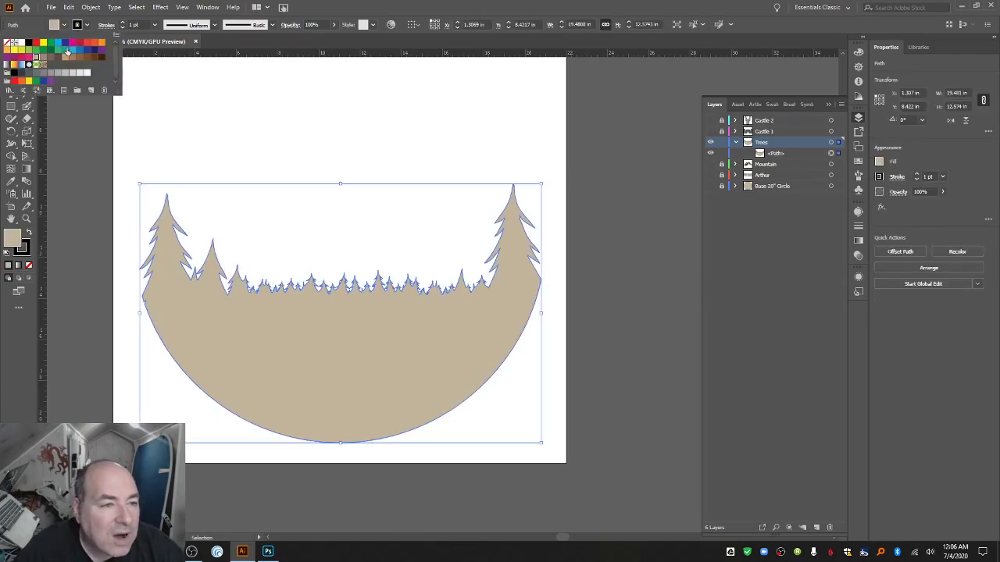
click(51, 51)
key(Escape)
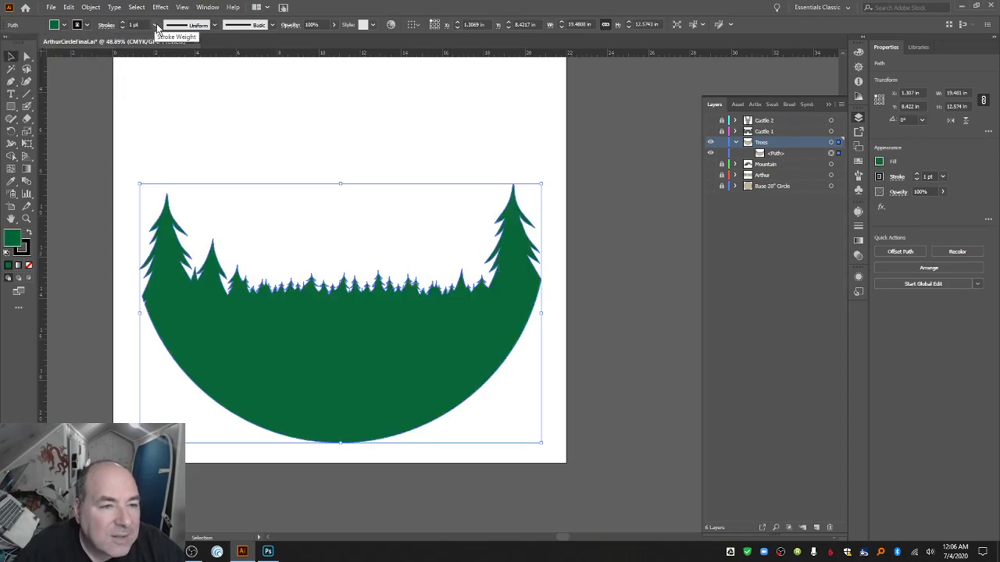
click(155, 25)
click(159, 37)
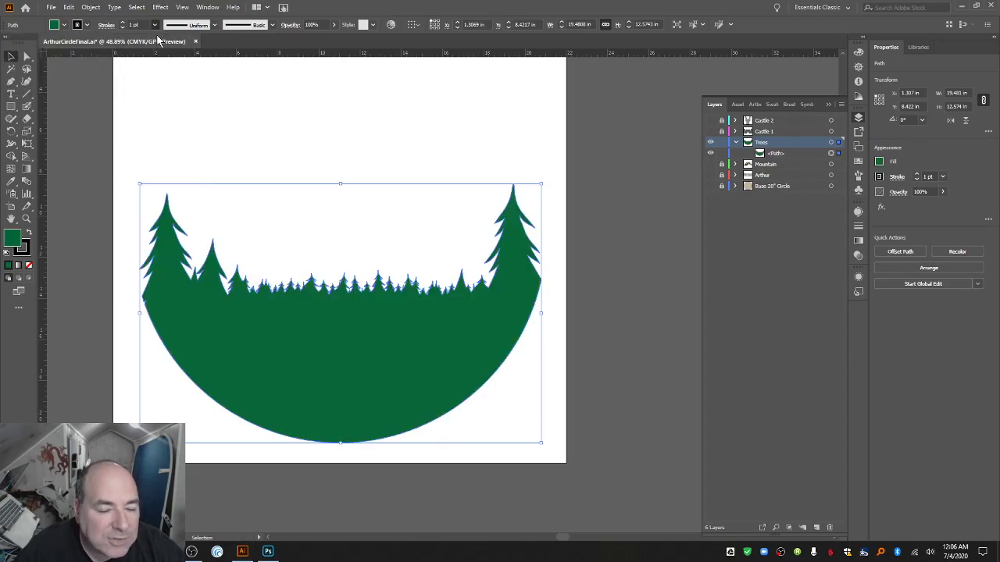
click(99, 121)
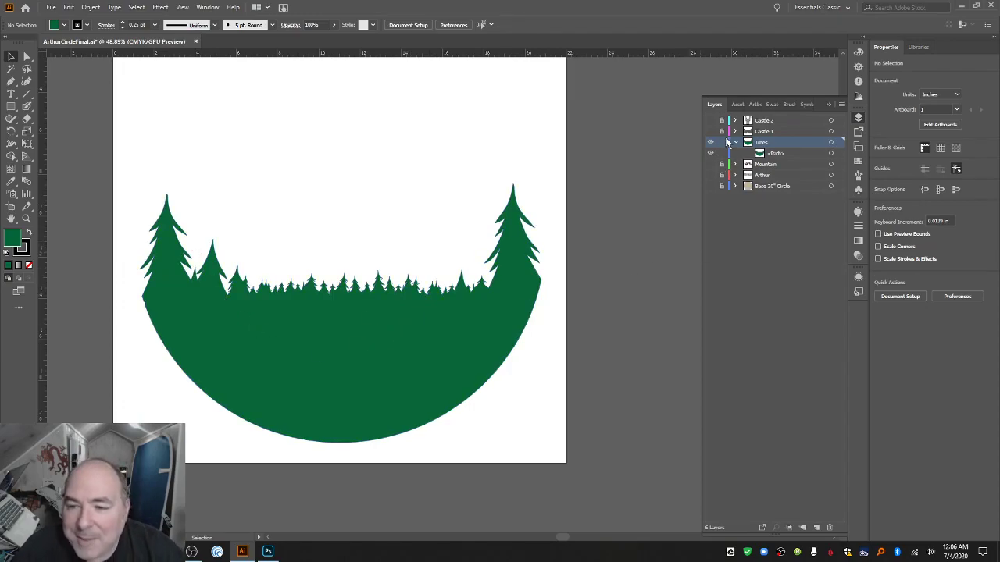
Turn on the Base 20" Circle layer's visibility and collapse the Trees layer.
click(710, 186)
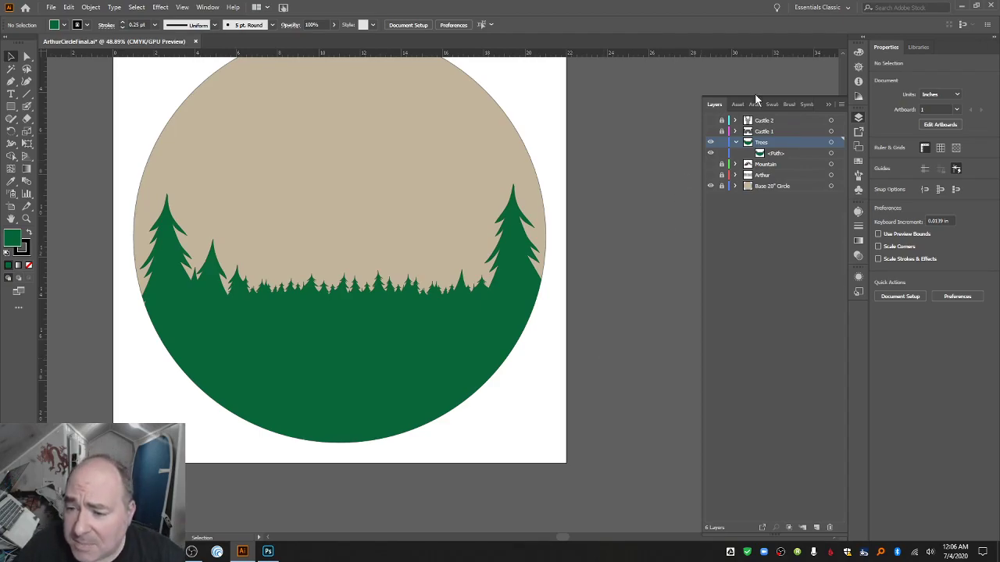
click(735, 143)
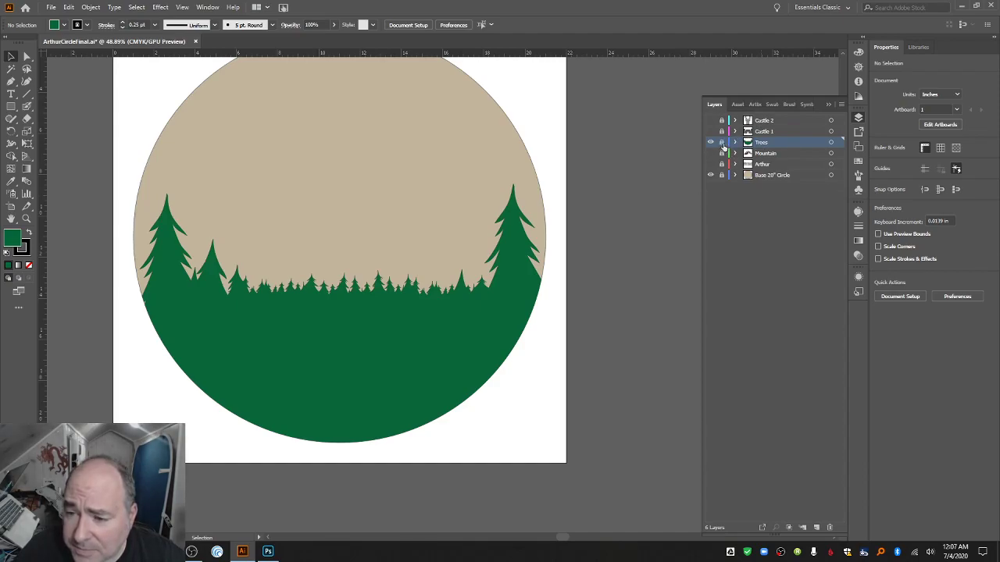
scroll(482, 271, up, 2)
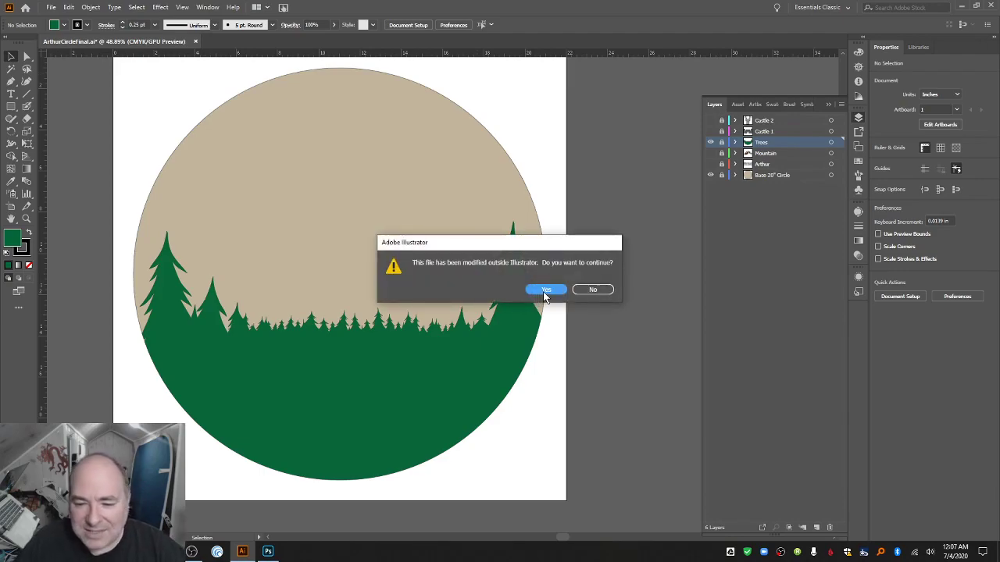
click(545, 293)
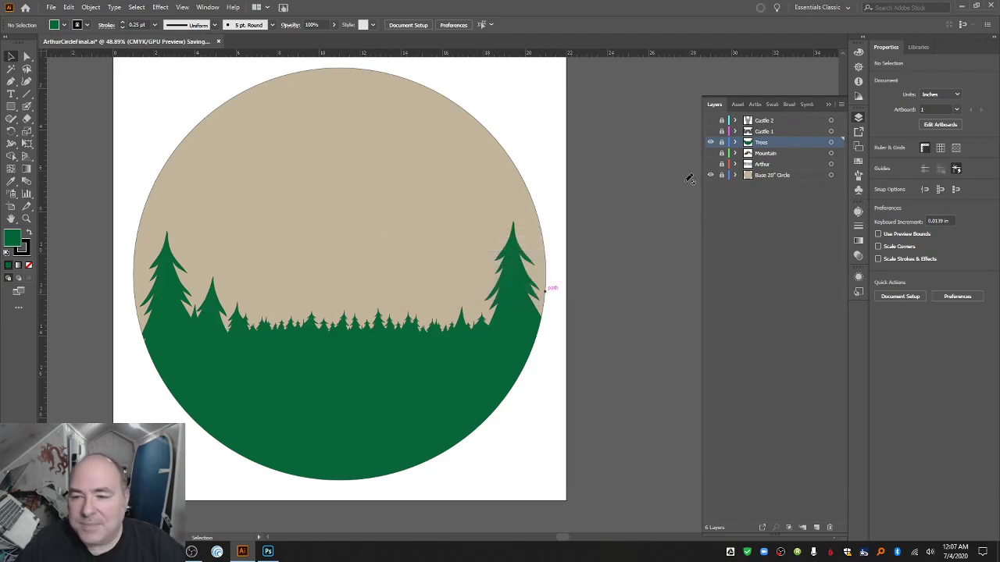
click(711, 131)
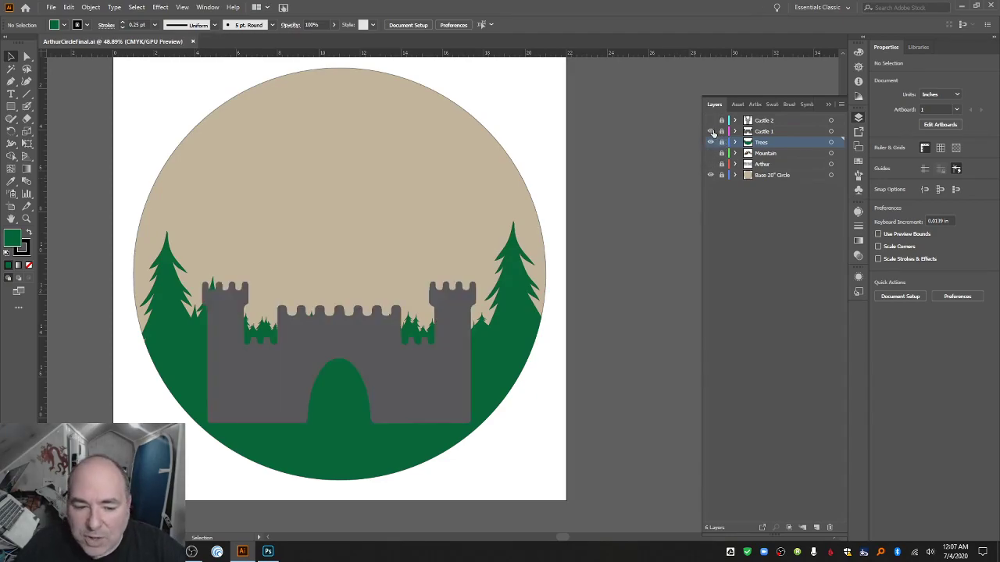
click(711, 122)
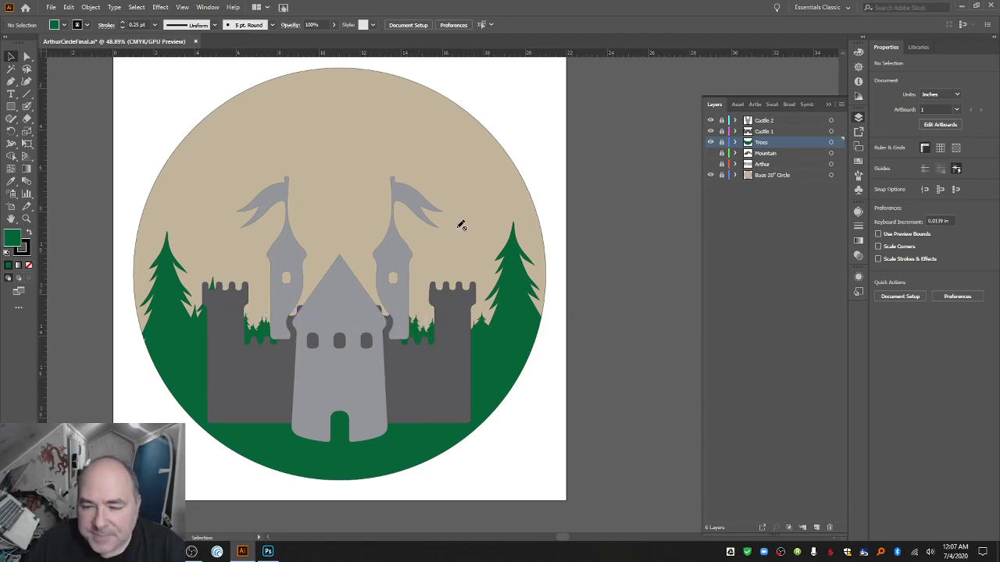
click(797, 122)
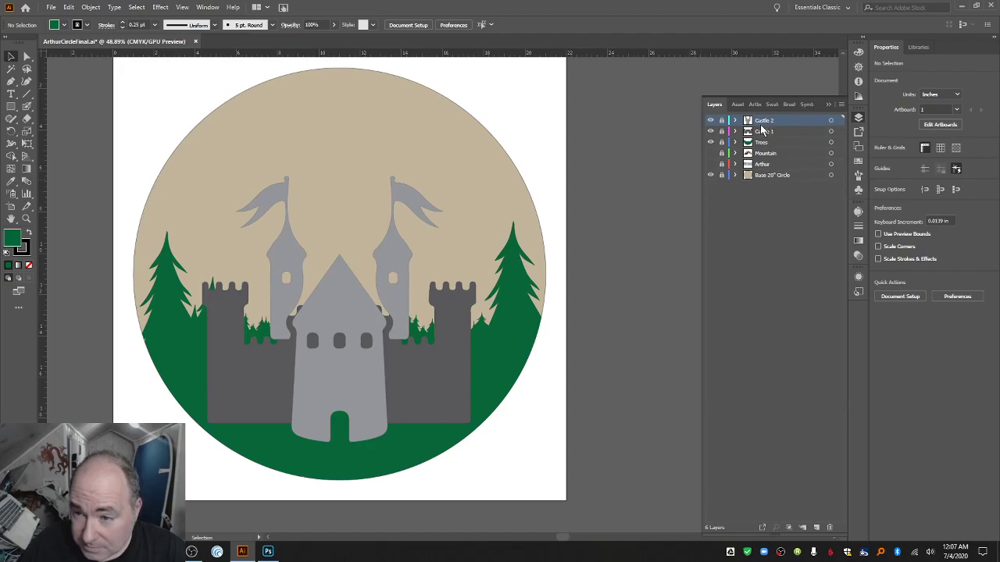
Select all castle artwork, set its fill to None, and give the outlines a 1 pt stroke.
click(830, 121)
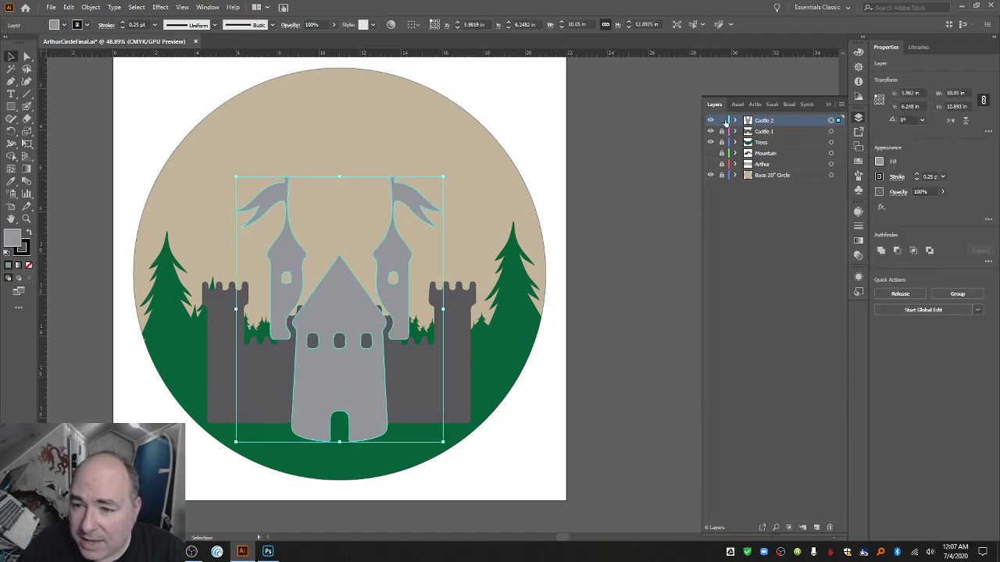
click(721, 120)
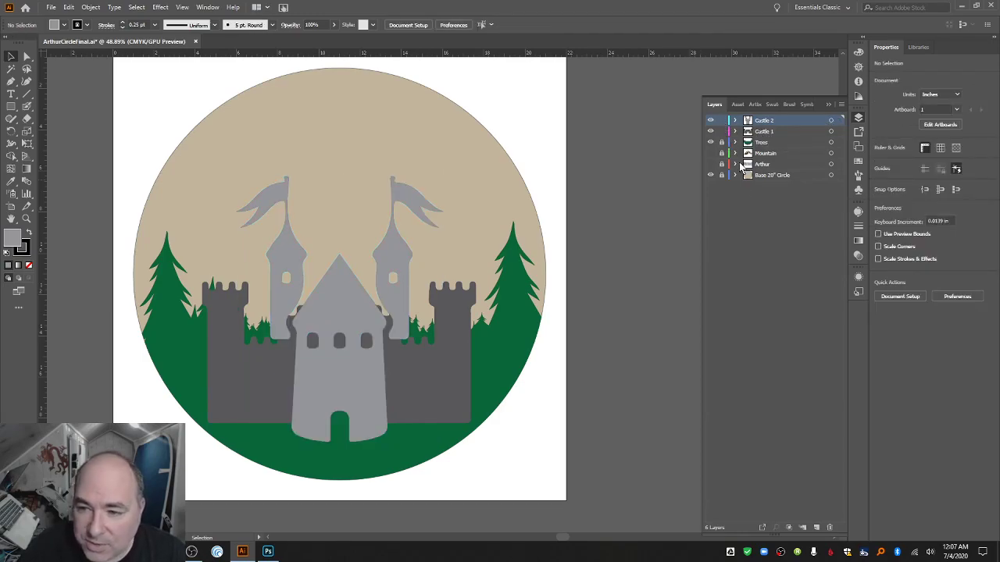
key(ctrl+a)
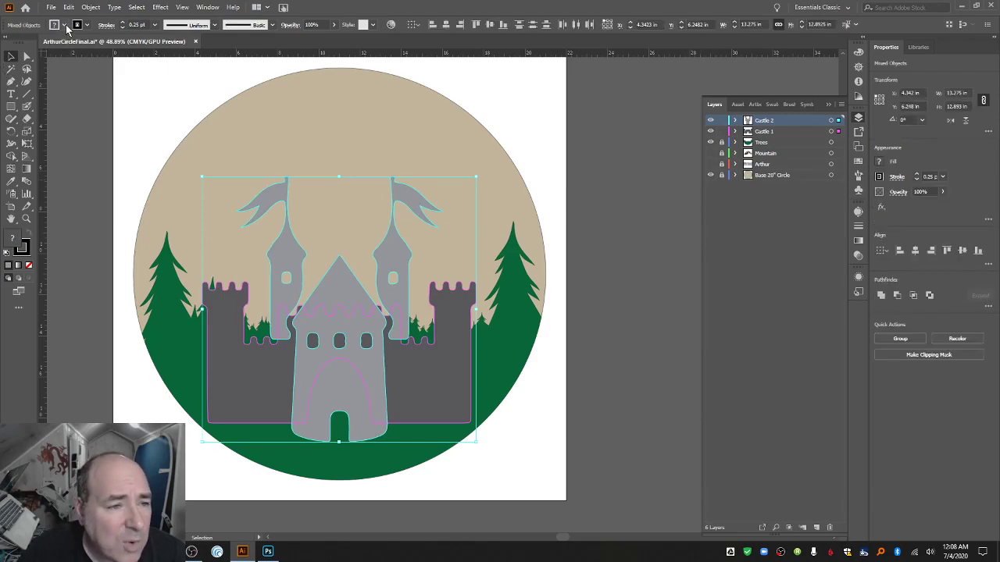
click(63, 25)
click(9, 46)
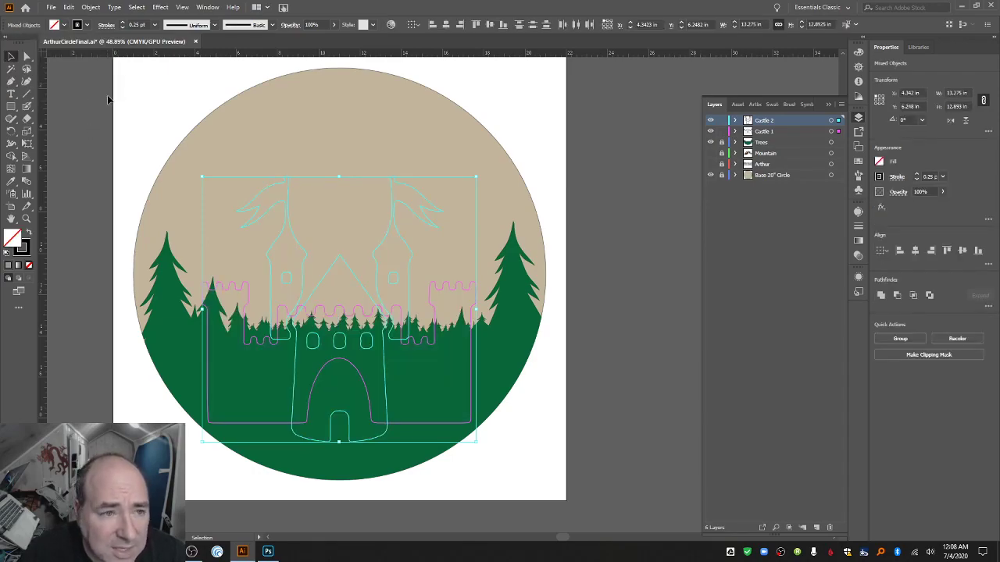
click(155, 25)
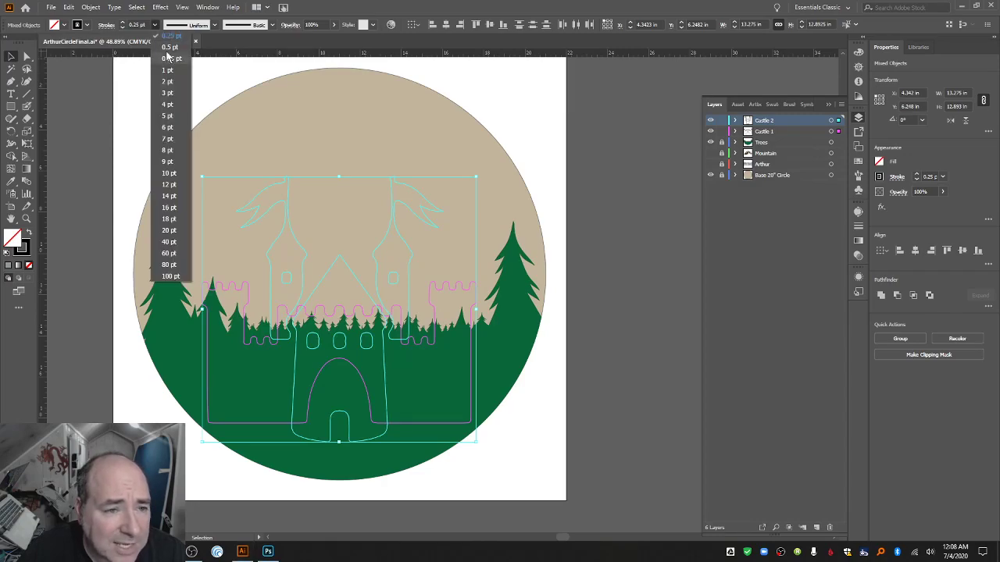
click(168, 54)
click(88, 105)
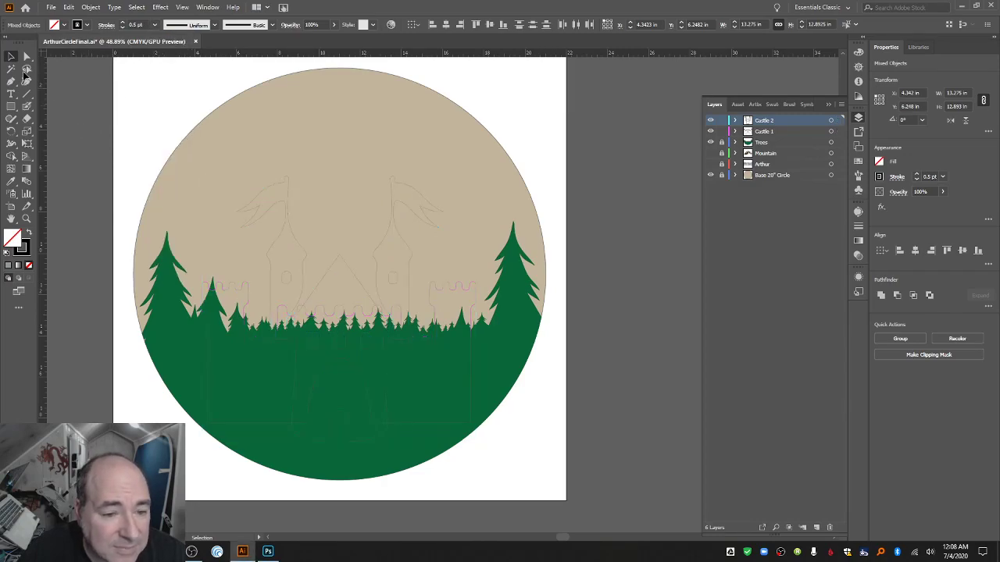
click(155, 25)
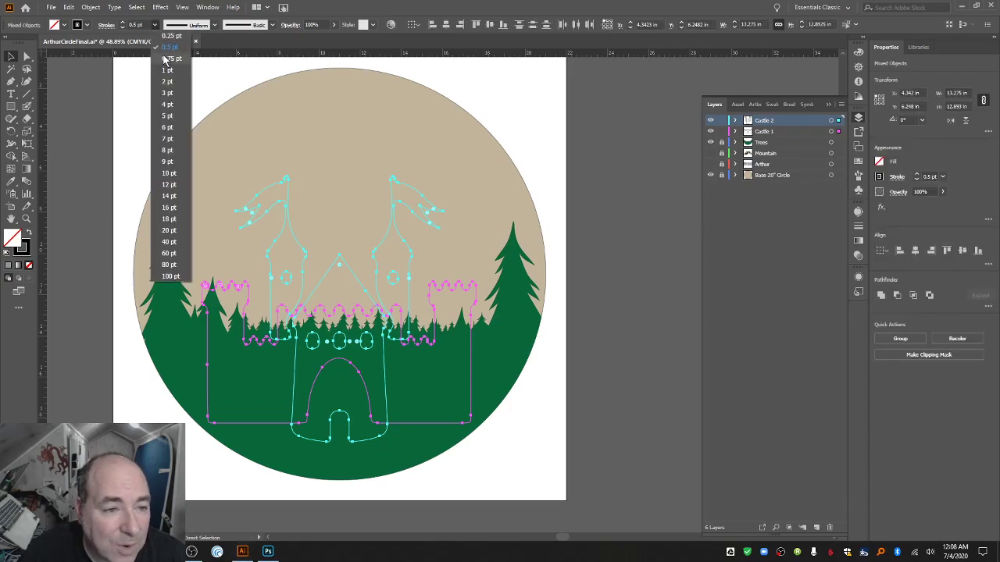
click(79, 120)
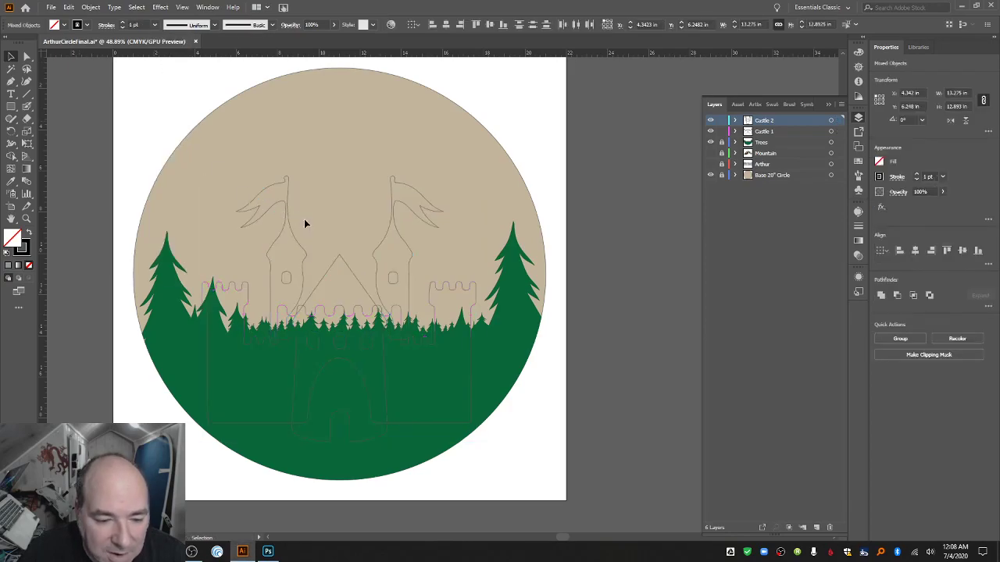
click(248, 349)
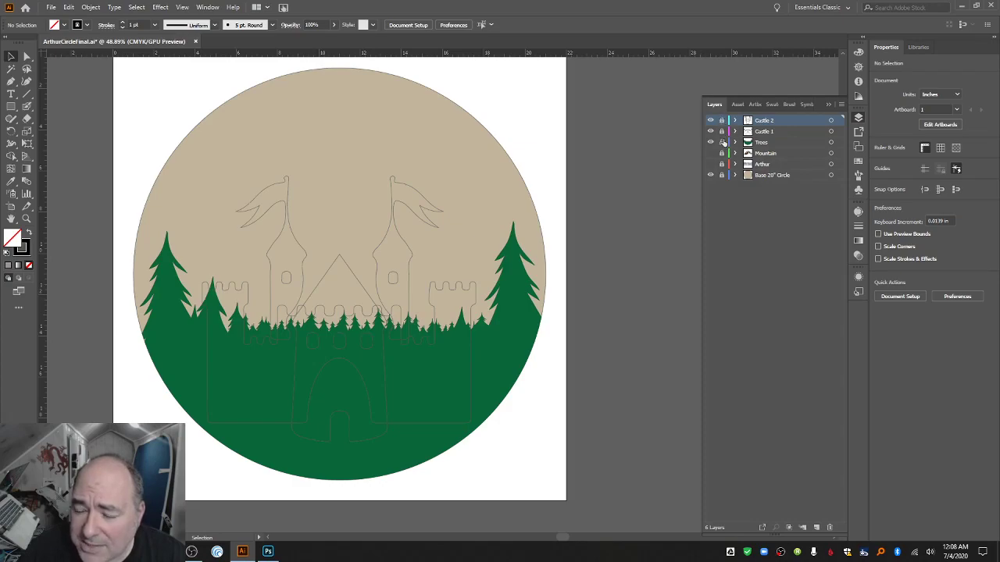
Zoom to 150% on the left trees and castle tower, and target the Trees layer.
click(27, 220)
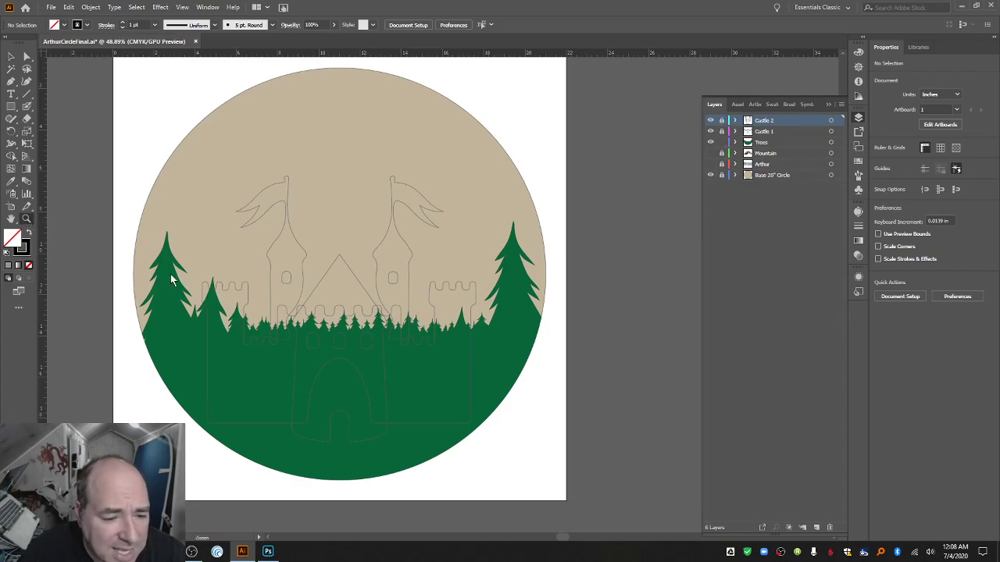
click(213, 298)
click(417, 330)
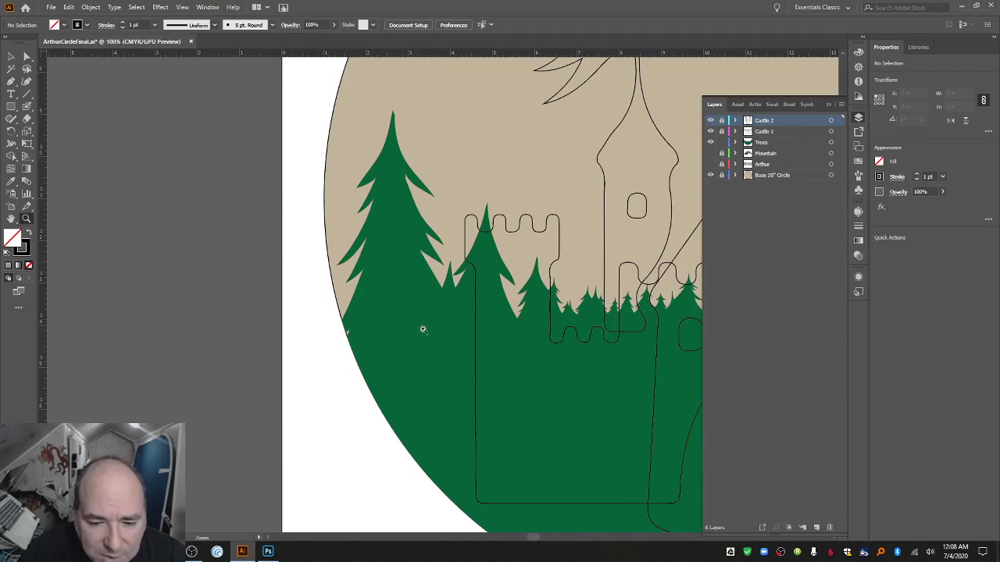
click(500, 271)
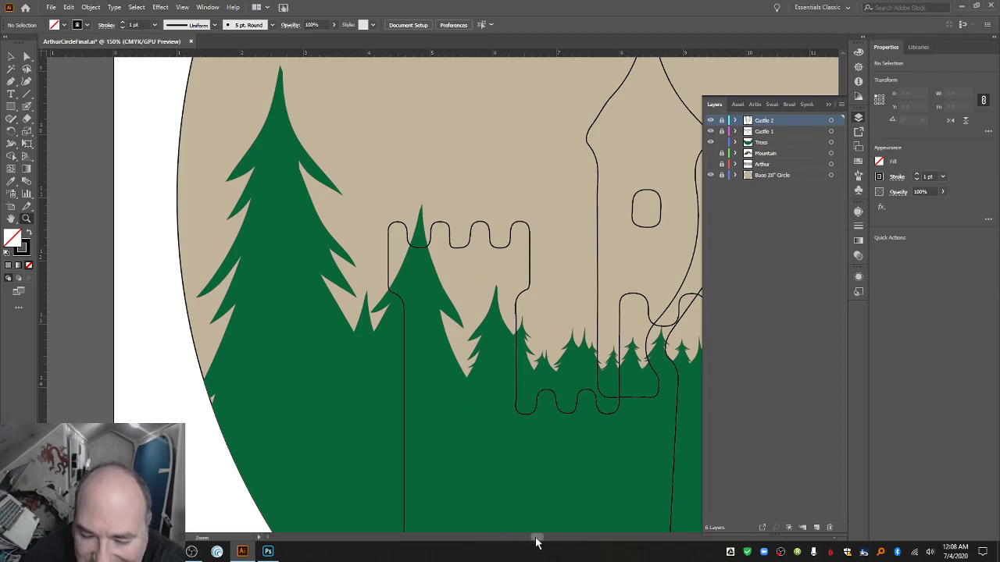
drag(536, 538, 542, 539)
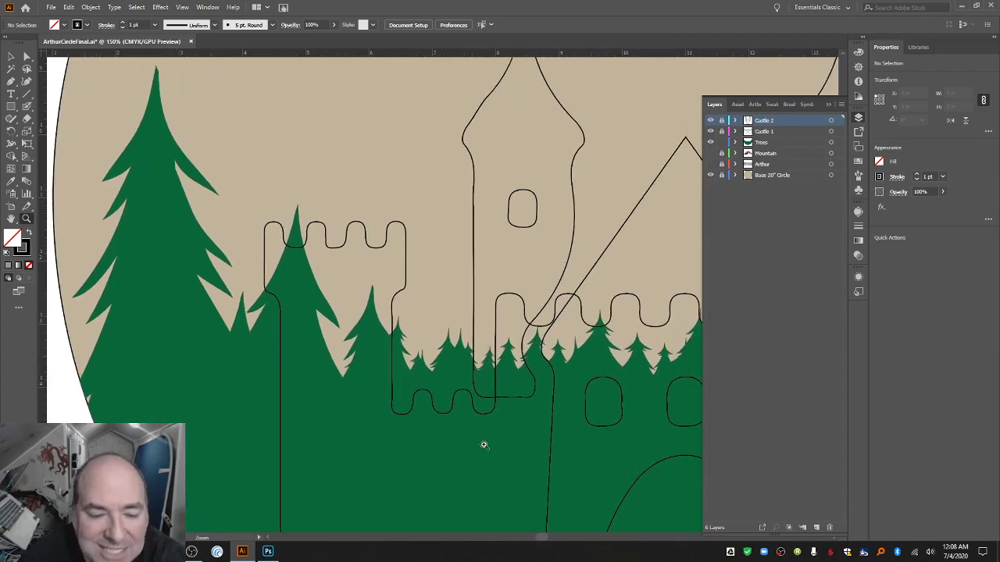
click(780, 142)
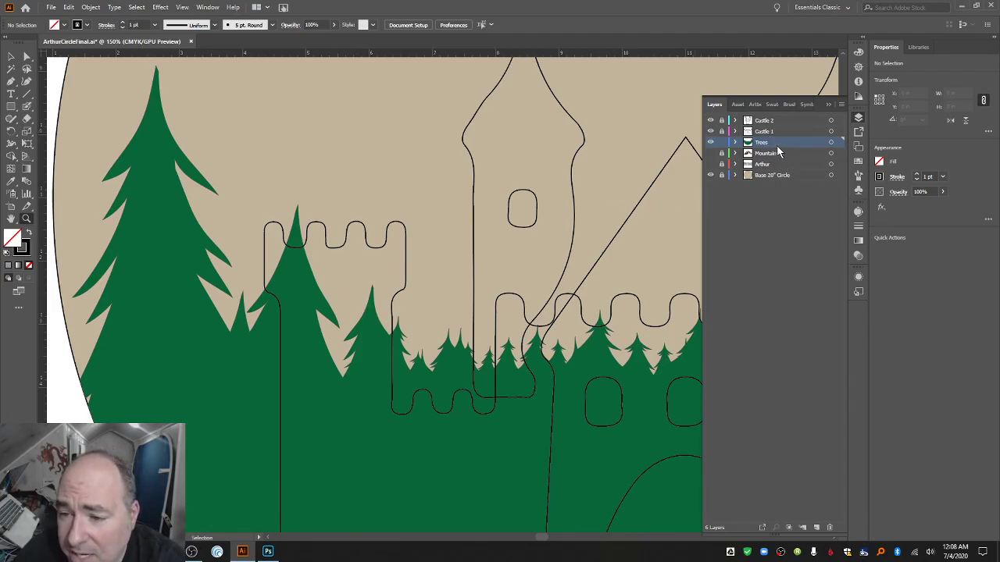
click(26, 58)
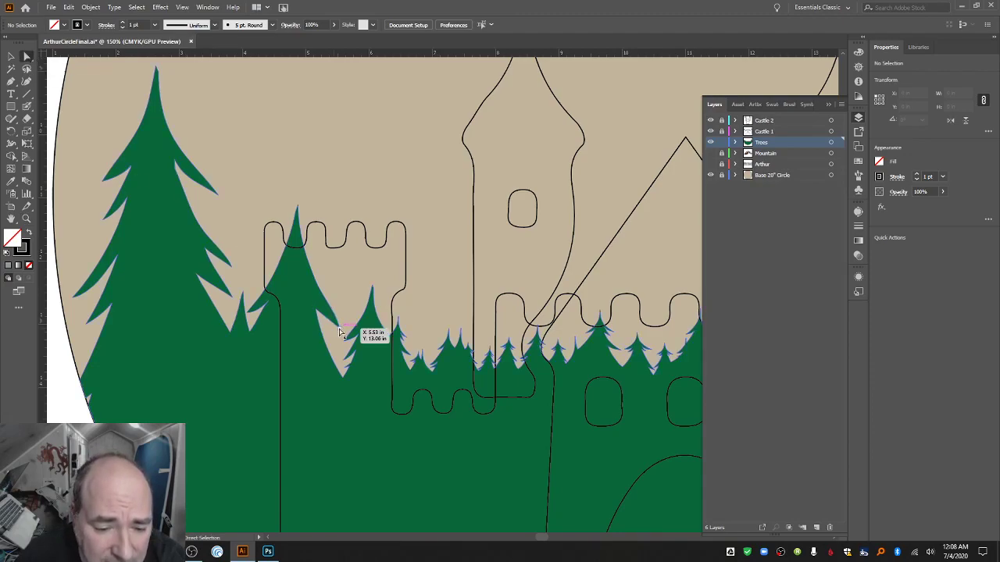
Delete the notch anchor beside the left tower, undo a stray move, and reshape the slope.
click(316, 313)
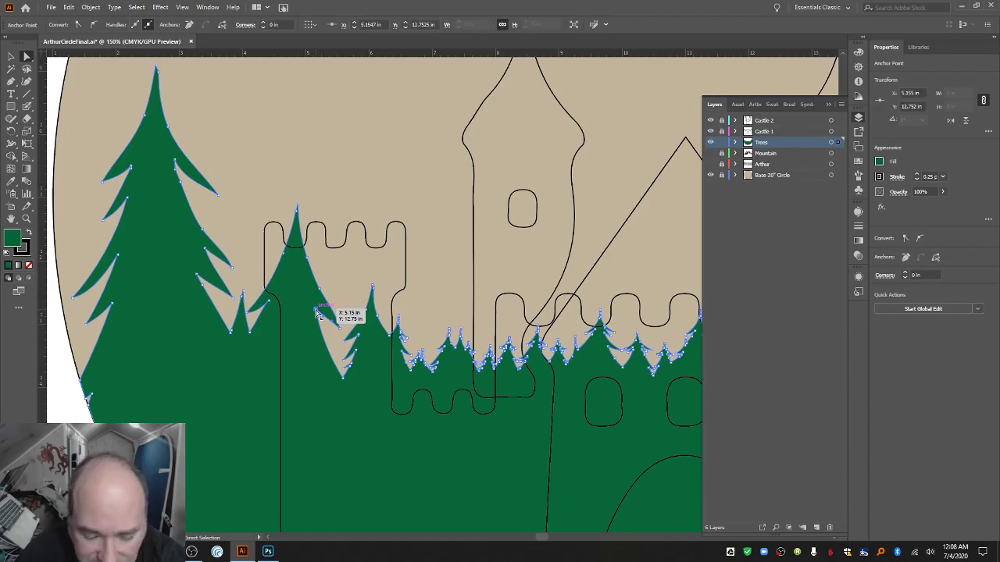
click(316, 315)
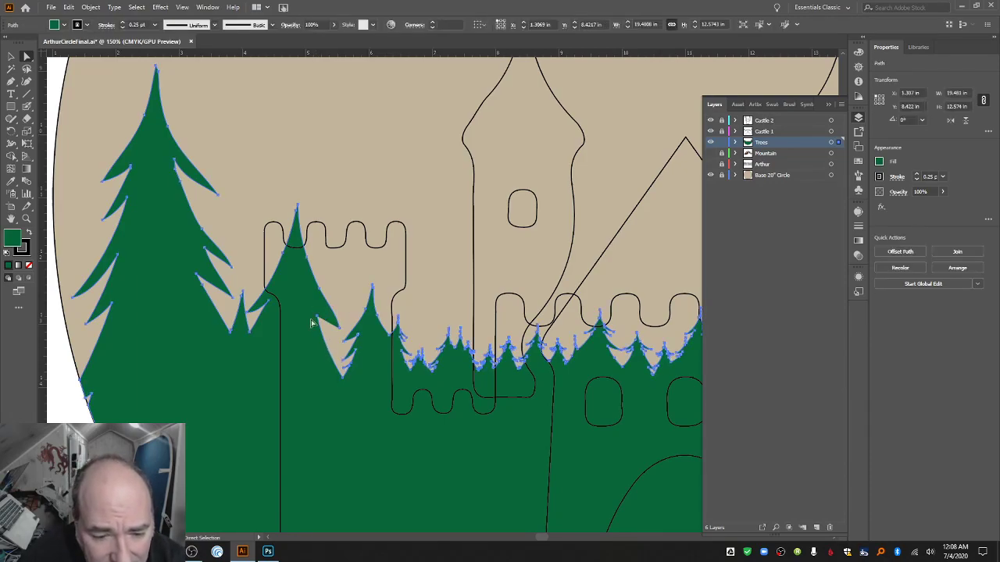
shift+click(359, 341)
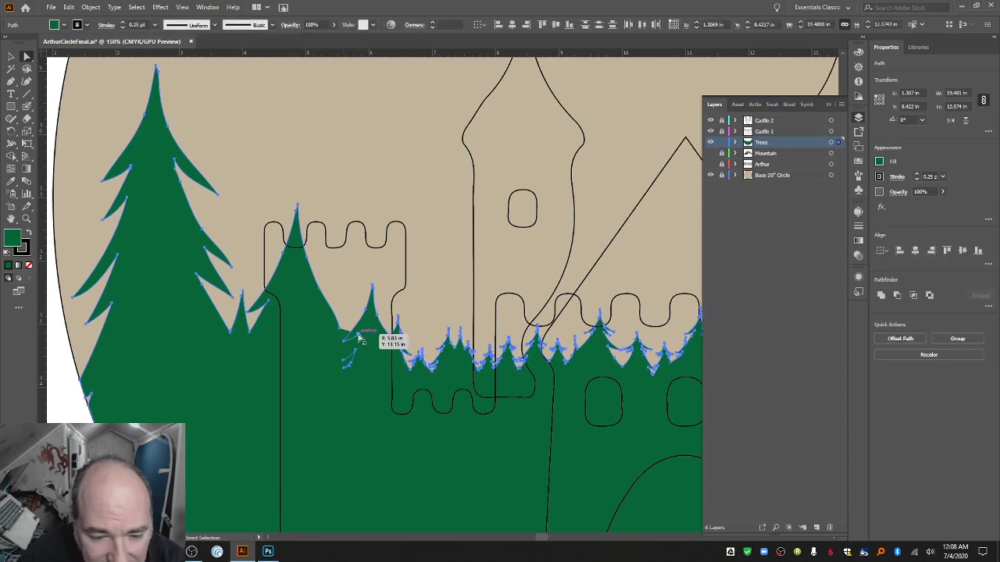
click(347, 344)
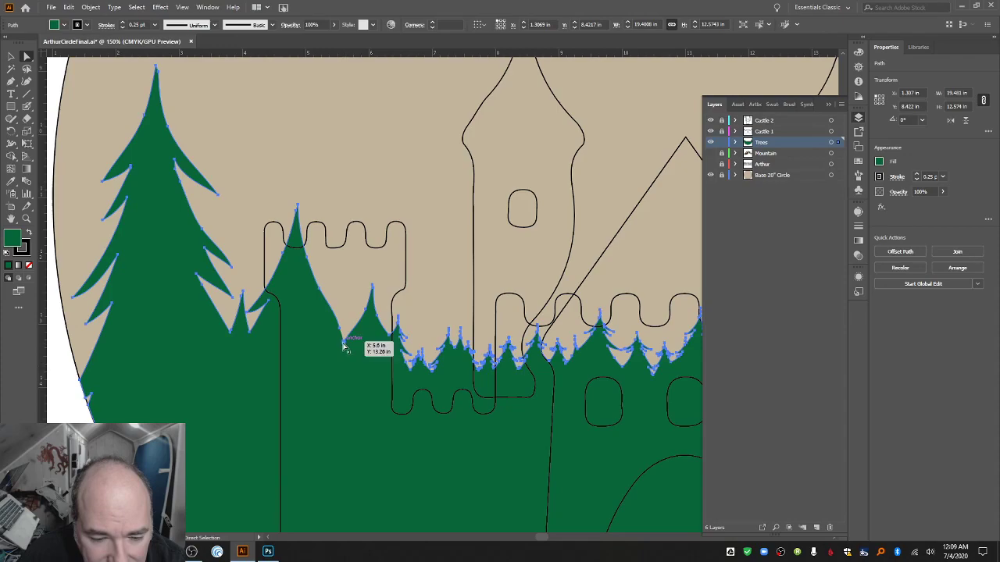
key(Delete)
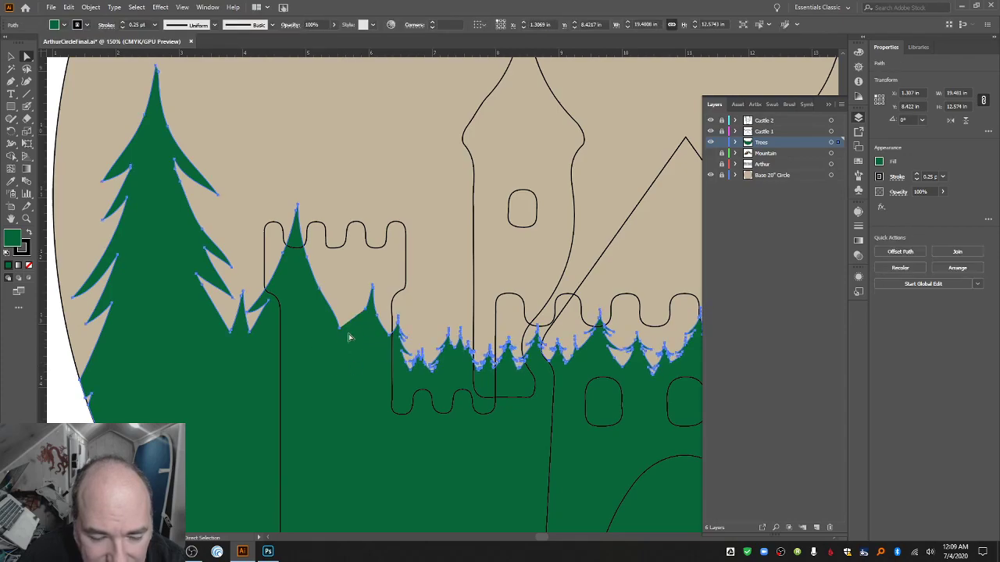
drag(326, 338, 346, 355)
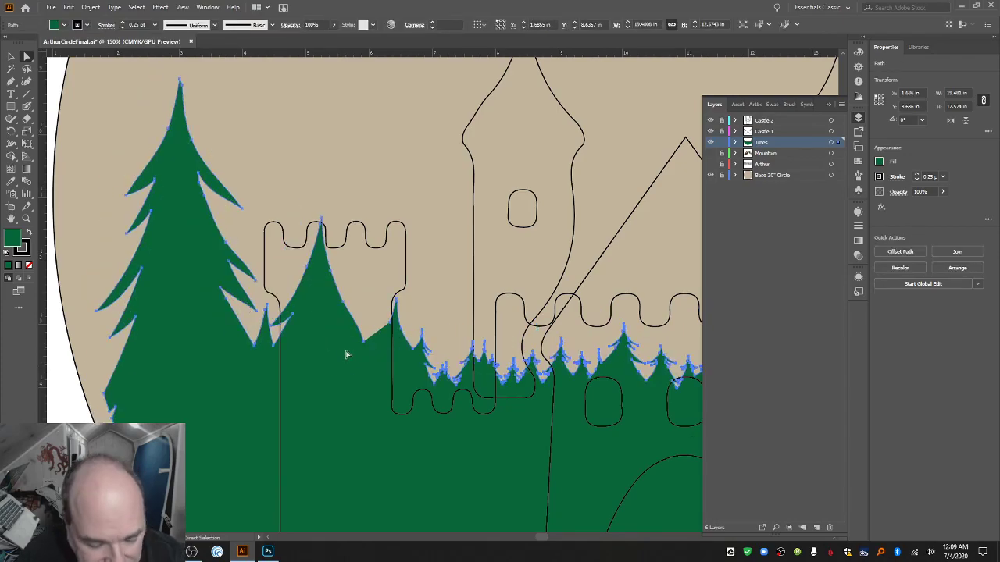
key(ctrl+z)
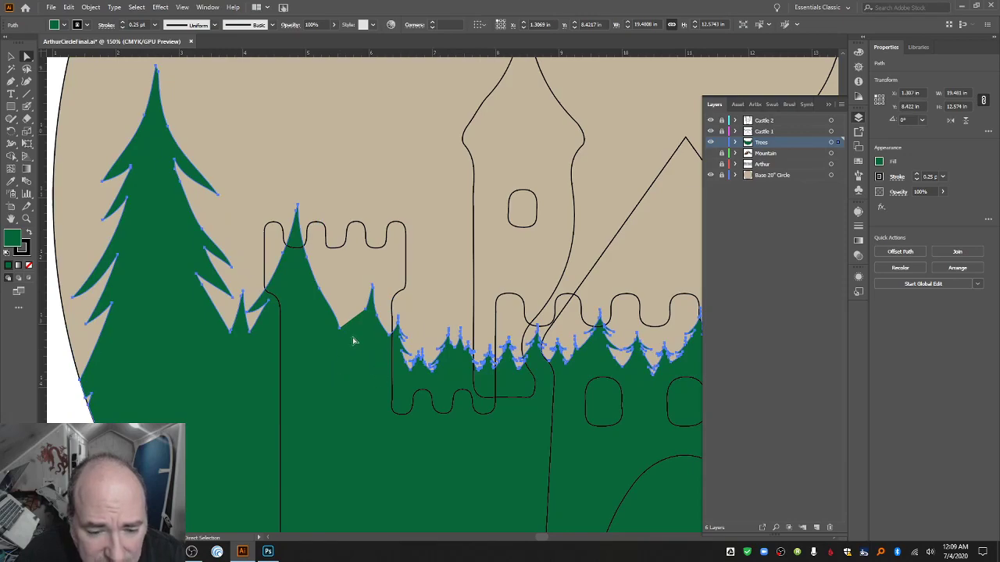
drag(341, 330, 377, 318)
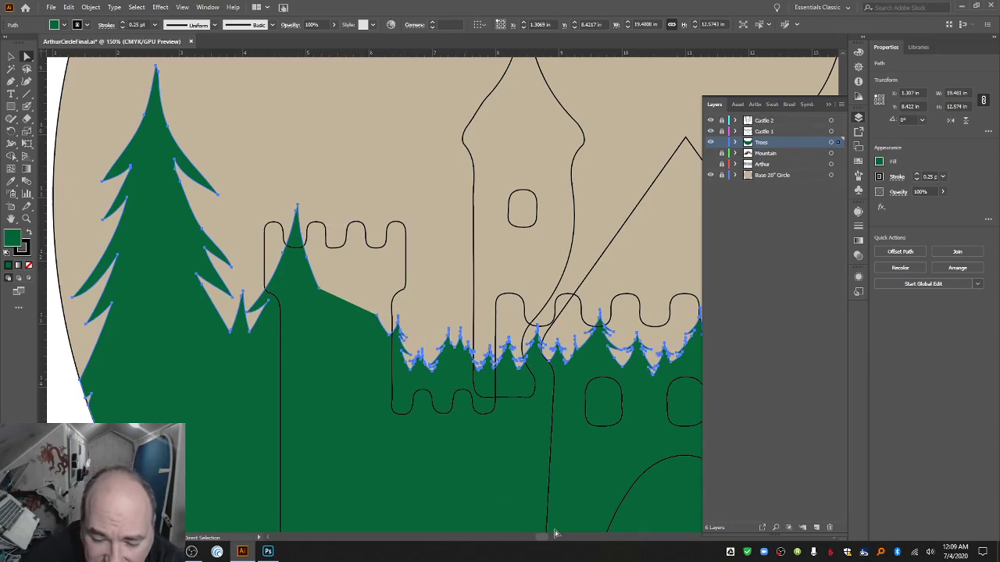
scroll(542, 534, right, 4)
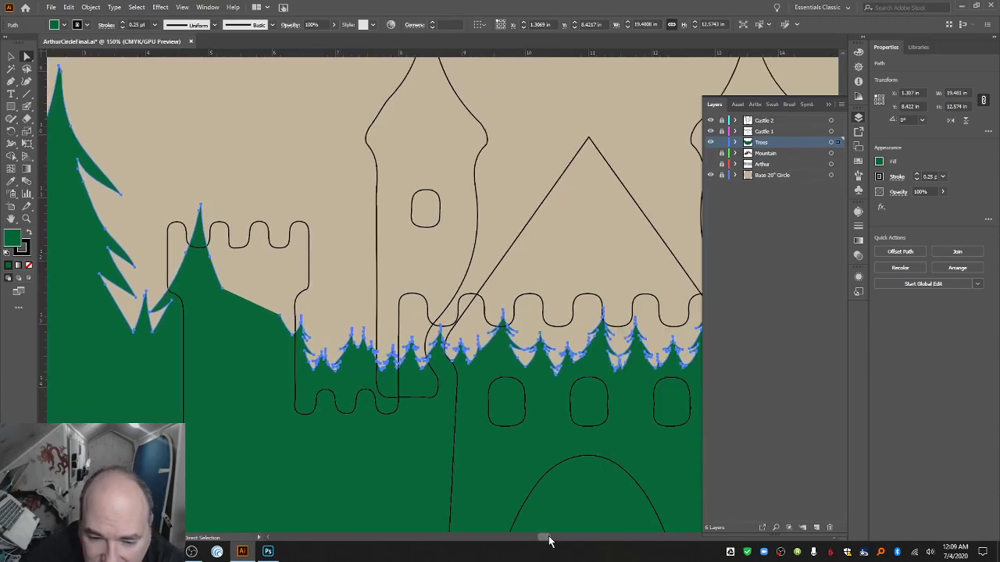
Undo the accidental straight diagonal edge to restore the tree tips.
click(334, 335)
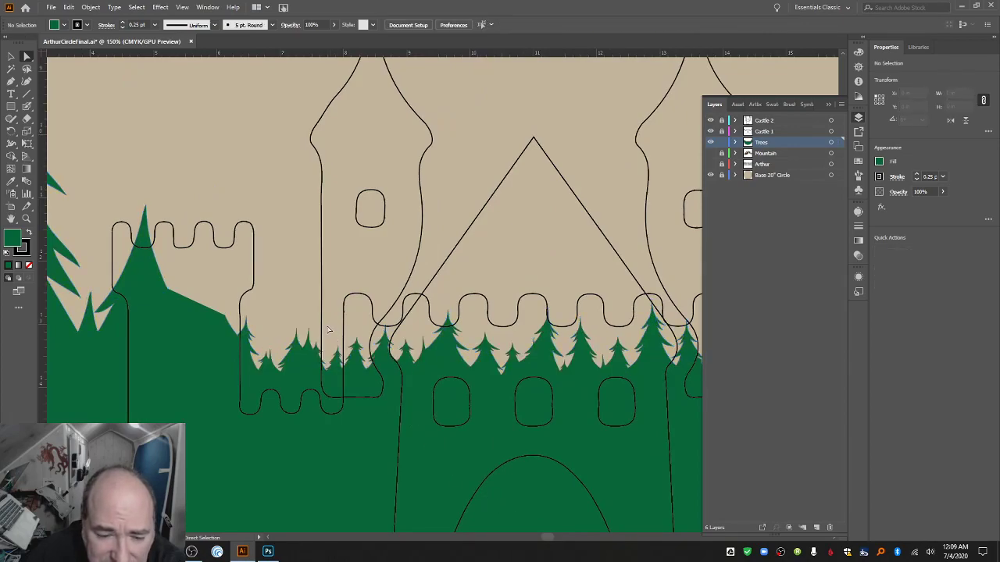
drag(434, 389, 435, 389)
click(425, 388)
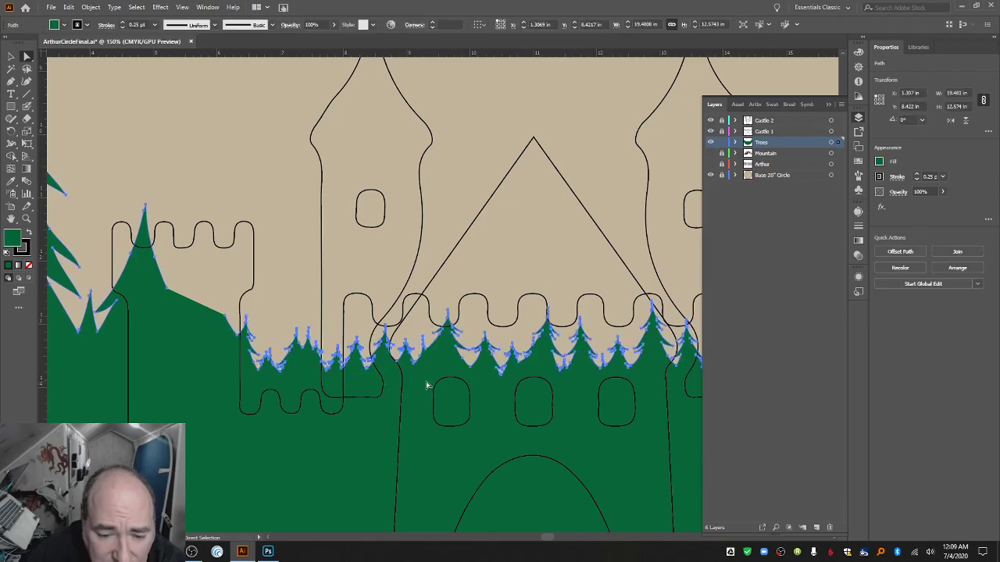
click(331, 331)
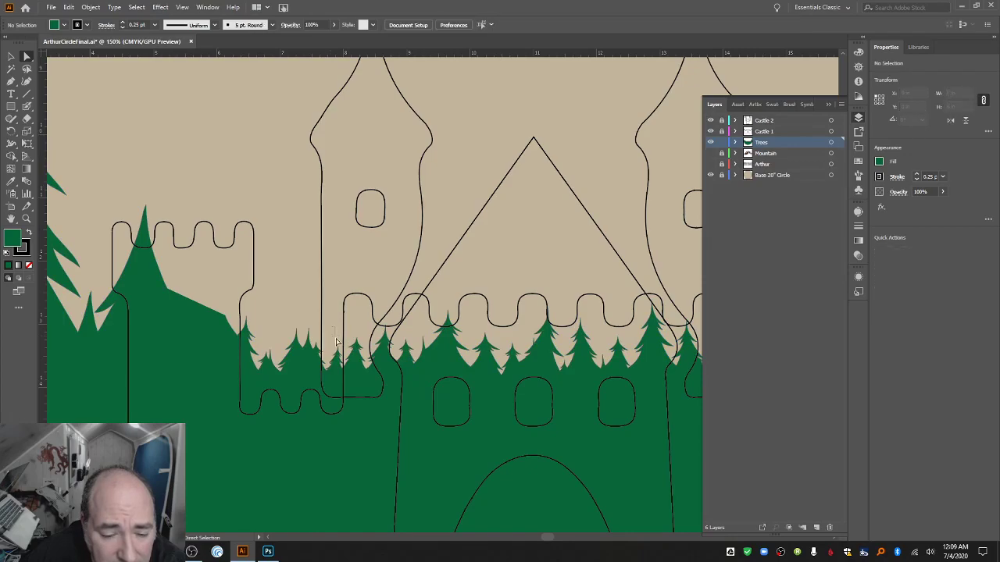
click(374, 379)
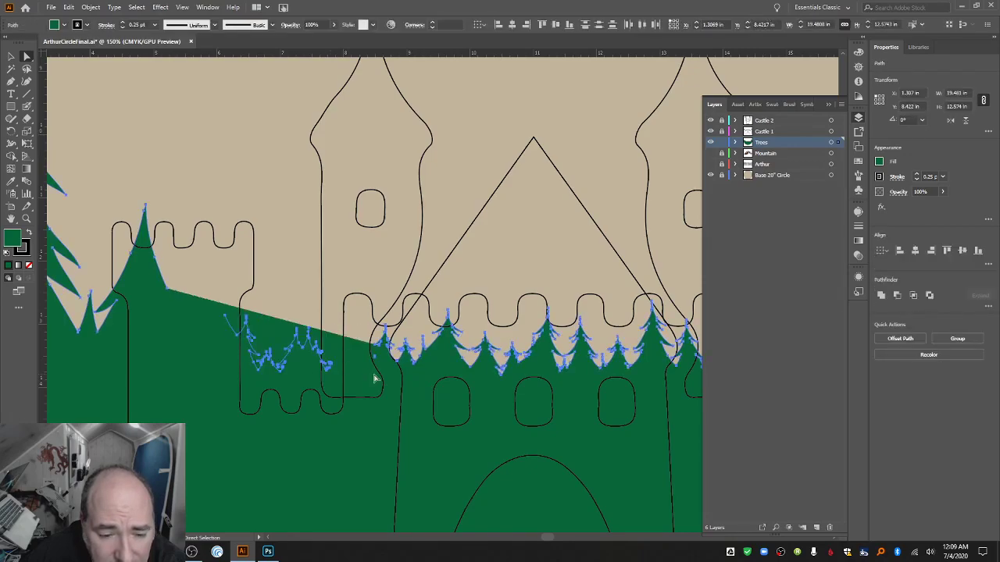
key(ctrl+z)
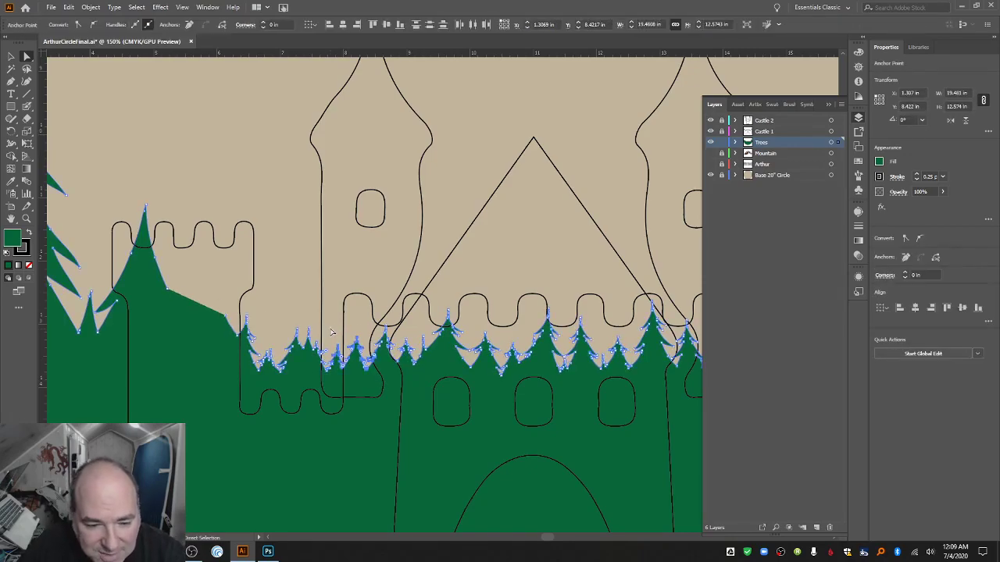
click(420, 358)
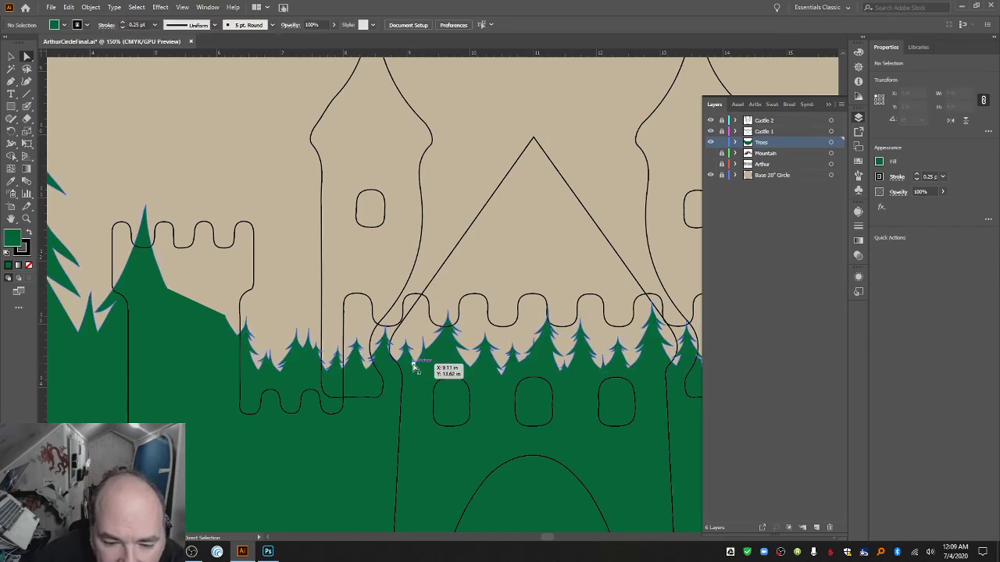
click(411, 362)
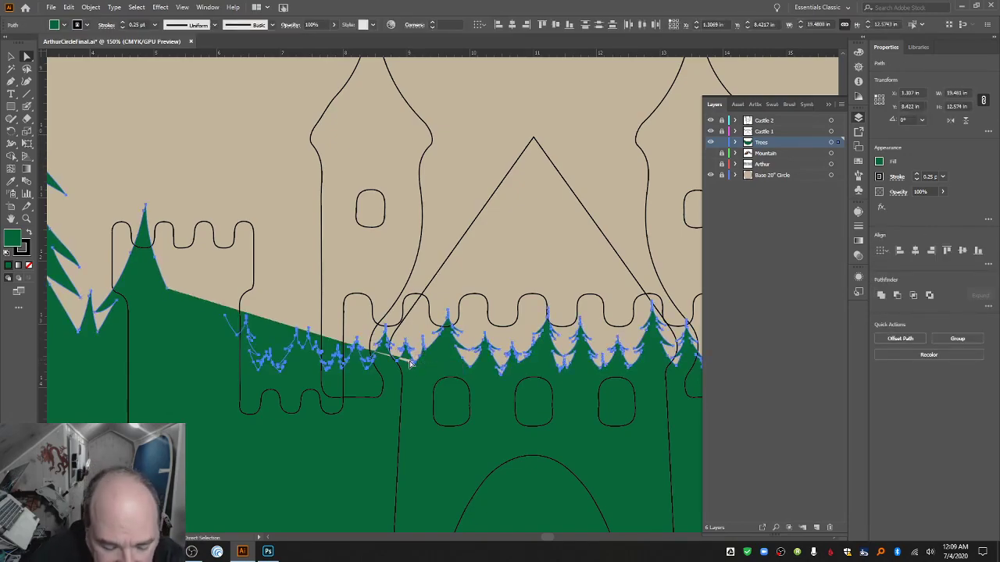
key(ctrl+z)
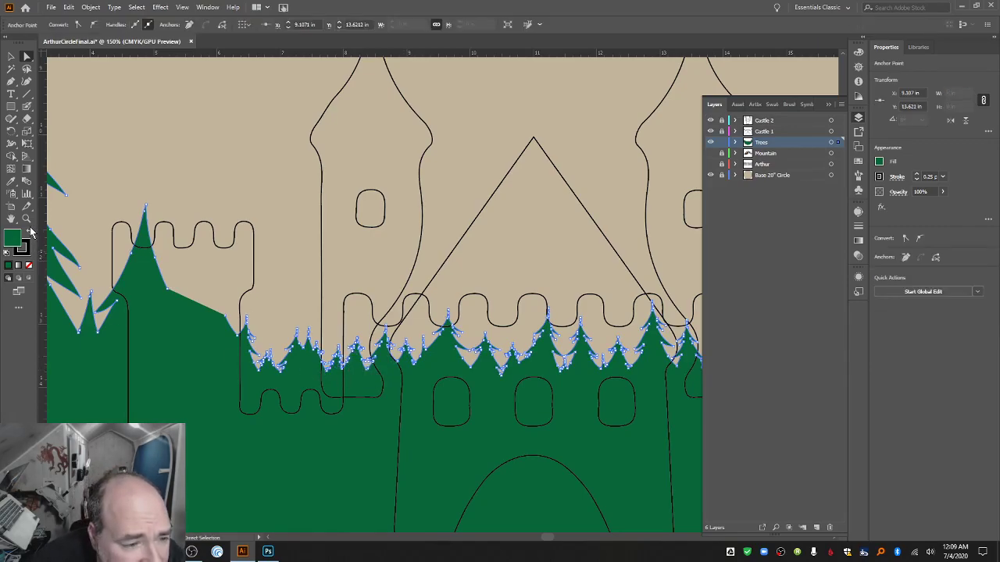
Zoom in on the small tree peaks and reselect the tree shape, undoing a trial delete.
key(z)
click(334, 375)
click(379, 289)
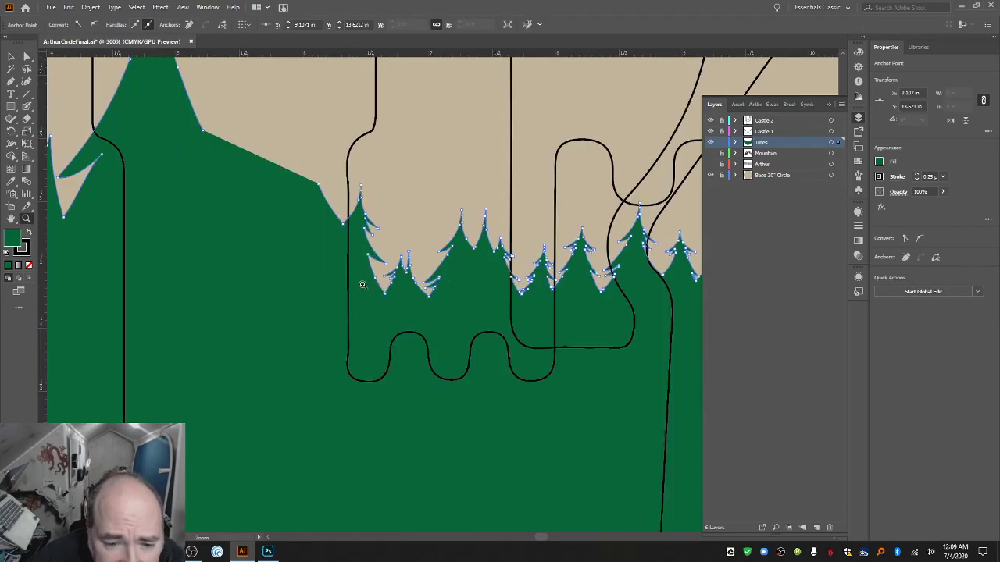
click(436, 305)
scroll(475, 297, up, 5)
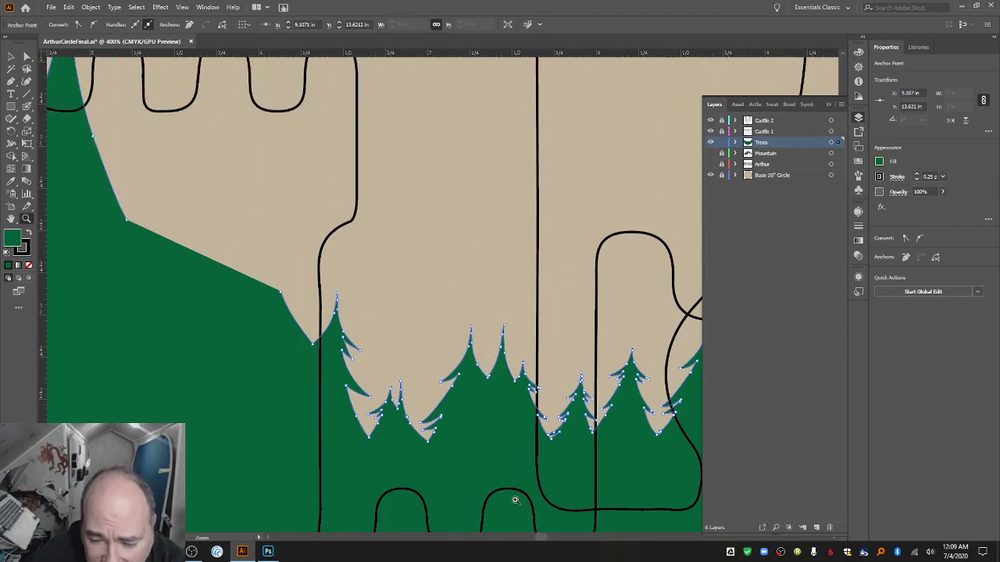
scroll(542, 539, right, 5)
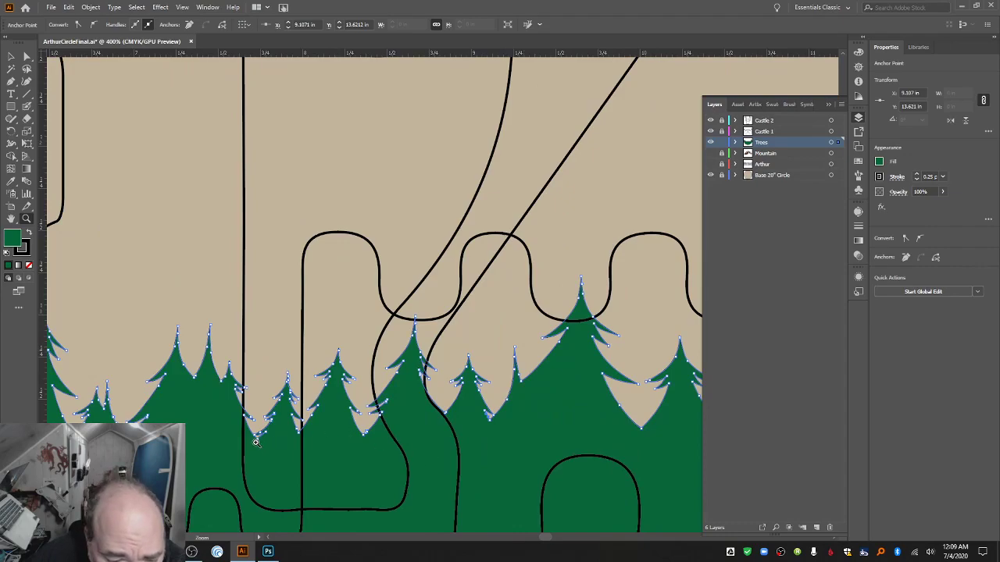
click(27, 60)
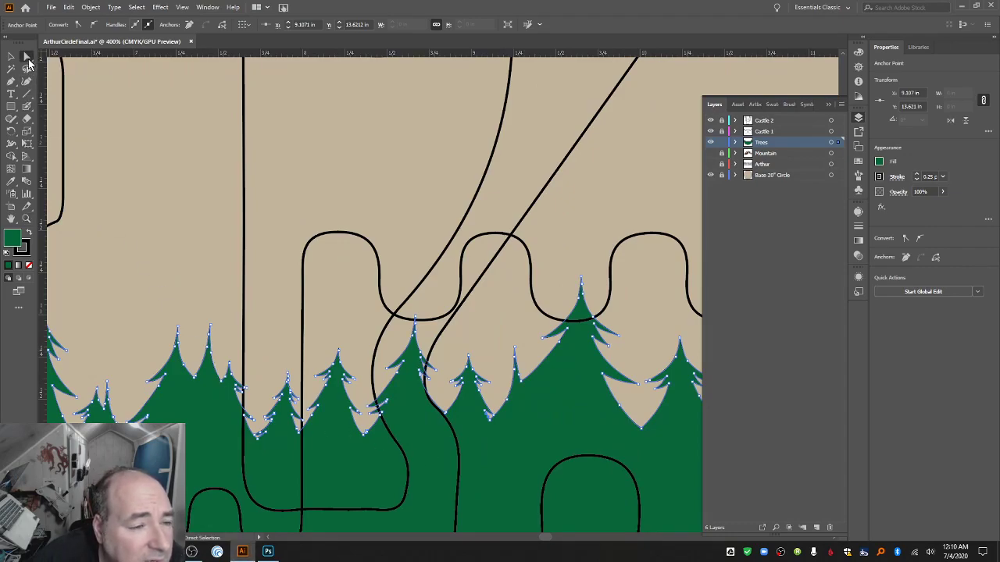
drag(27, 63, 58, 70)
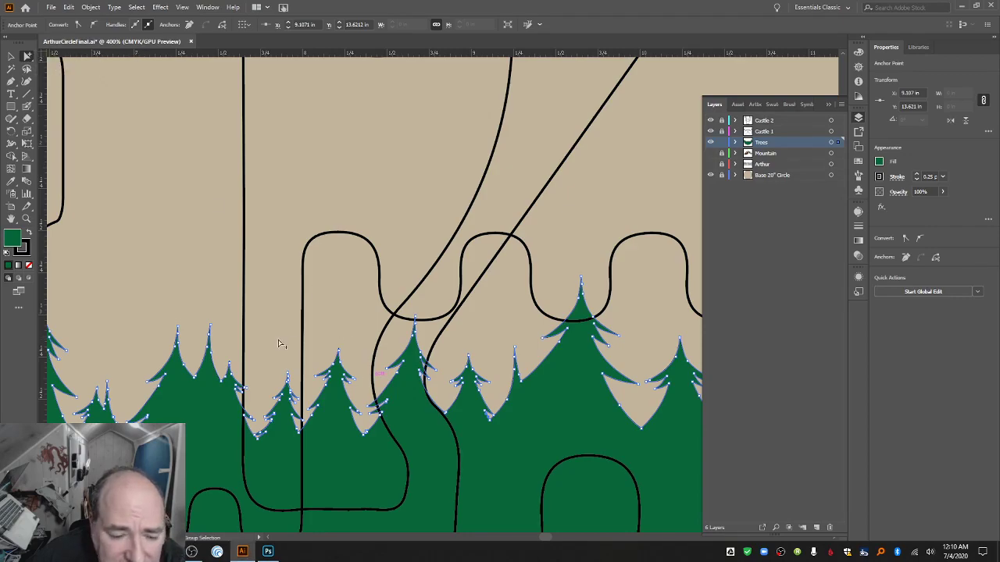
drag(268, 329, 367, 458)
click(347, 315)
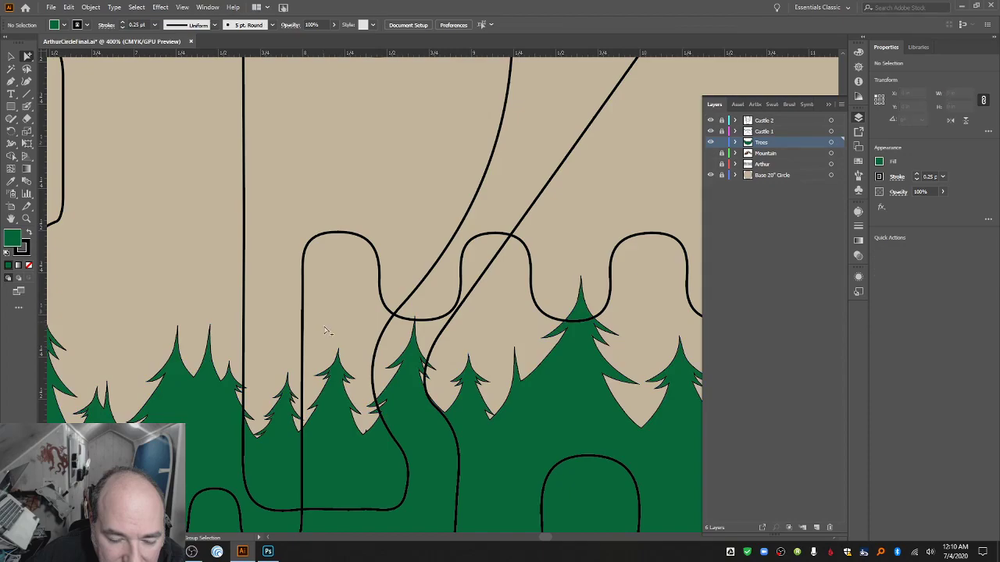
click(367, 400)
key(Delete)
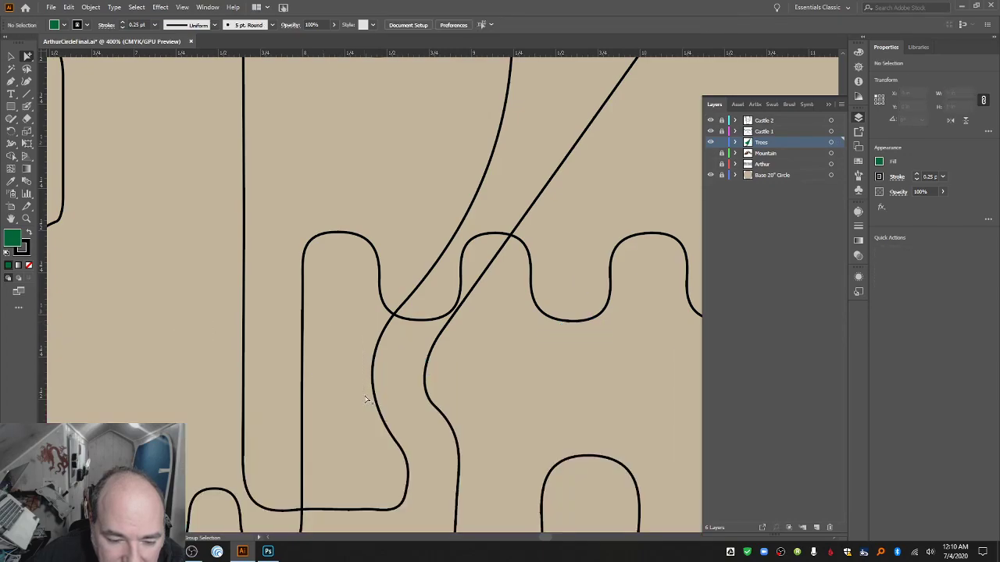
key(ctrl+z)
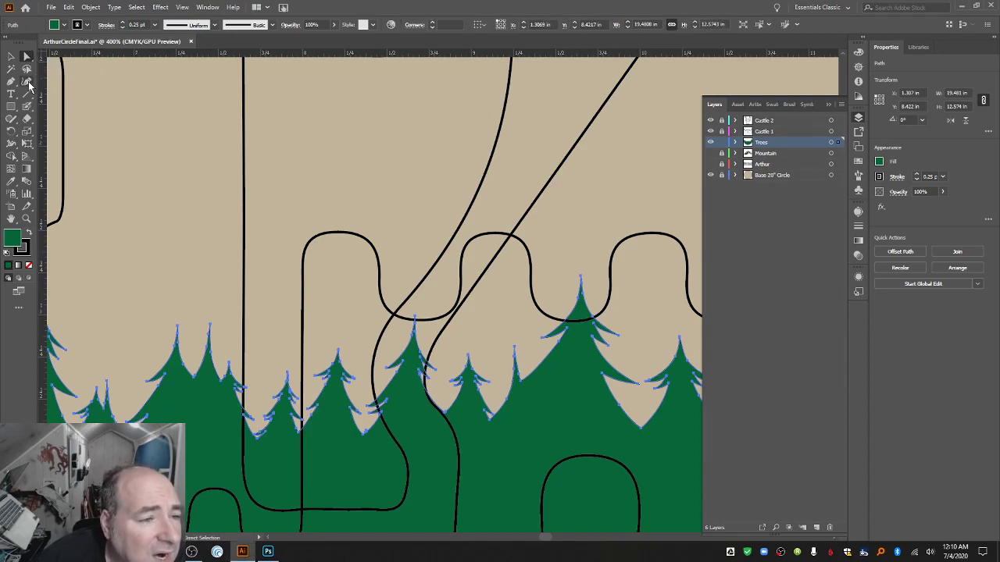
Remove an anchor from a small tree peak with the Delete Anchor Point Tool.
click(27, 82)
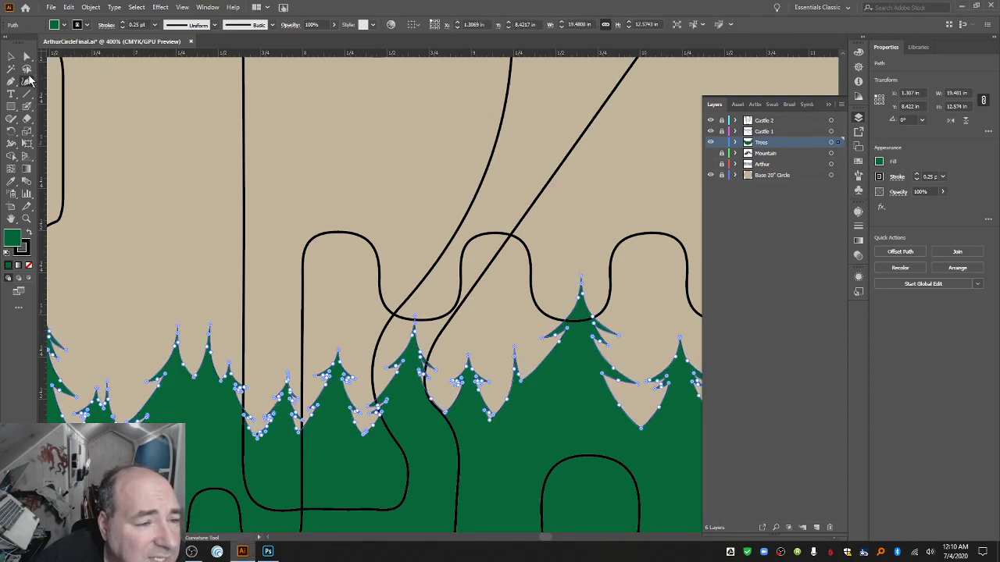
click(27, 71)
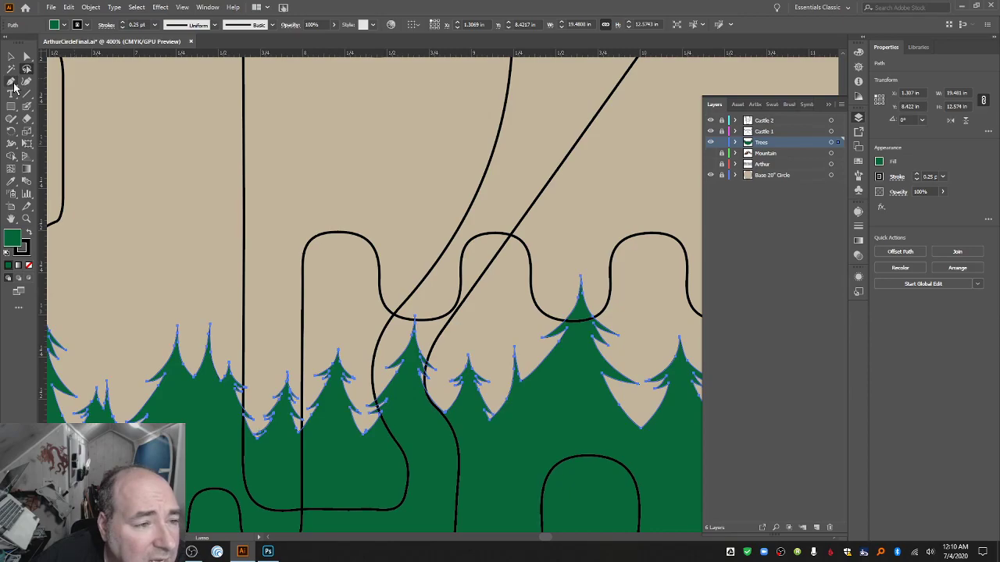
click(13, 83)
drag(14, 87, 74, 106)
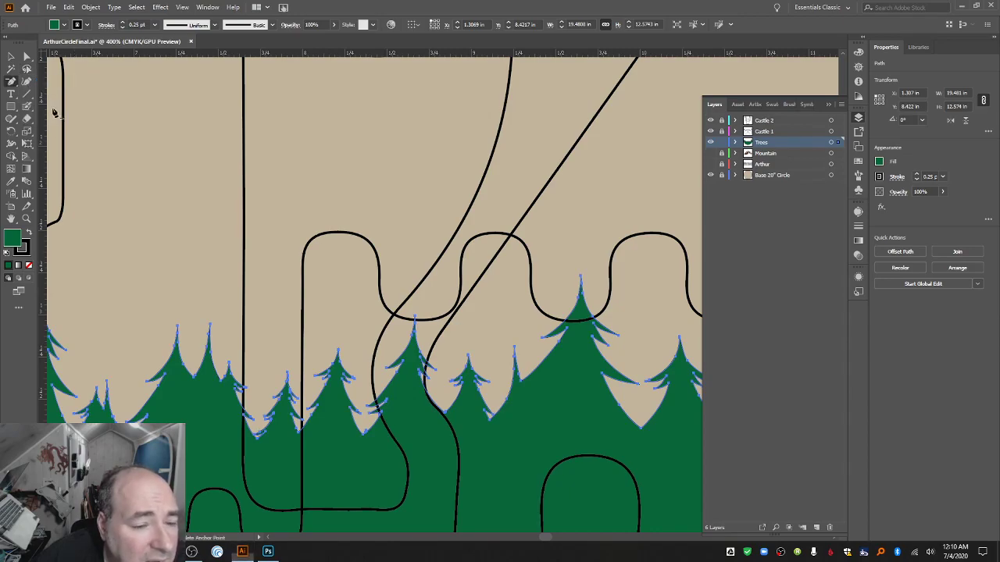
click(340, 354)
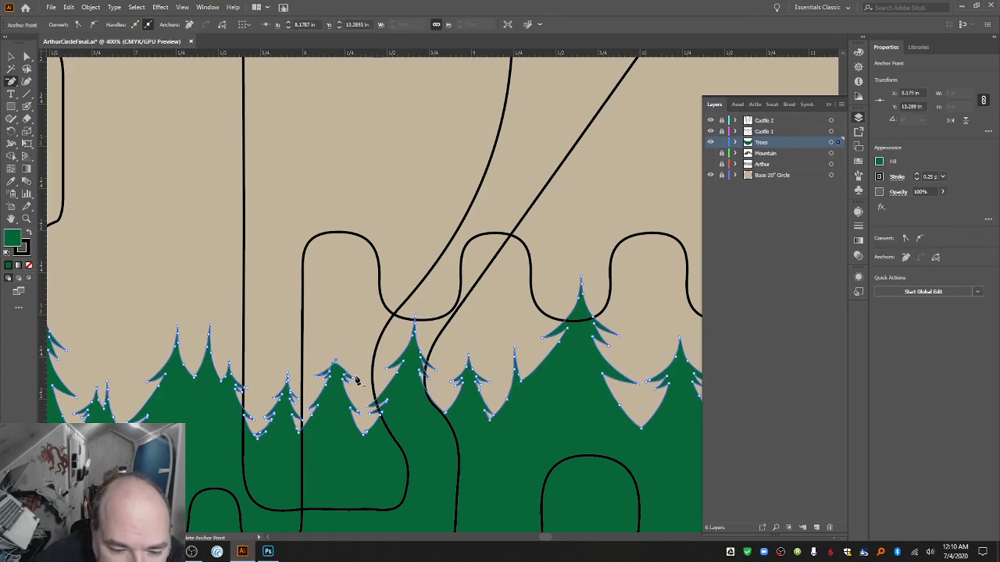
click(12, 83)
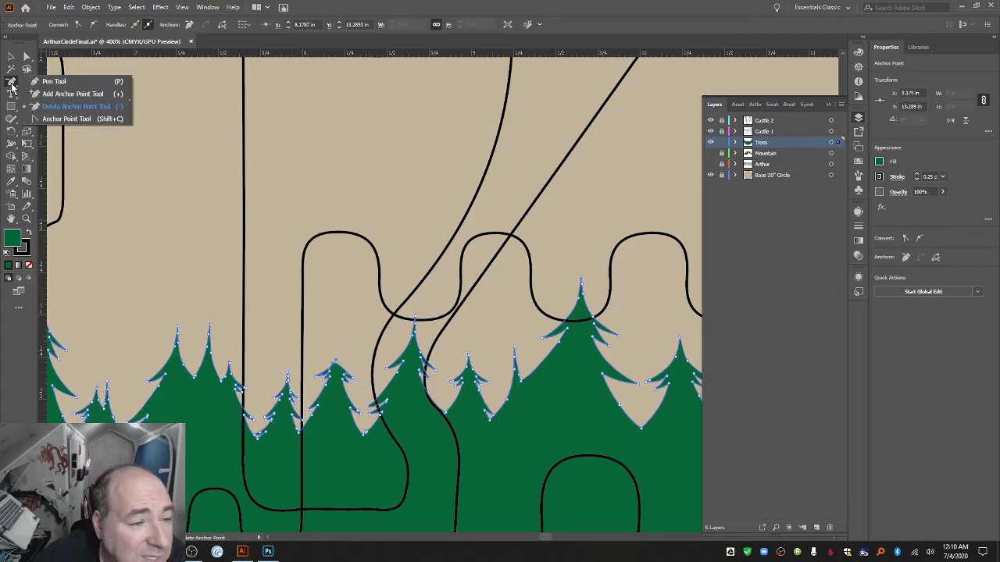
click(54, 109)
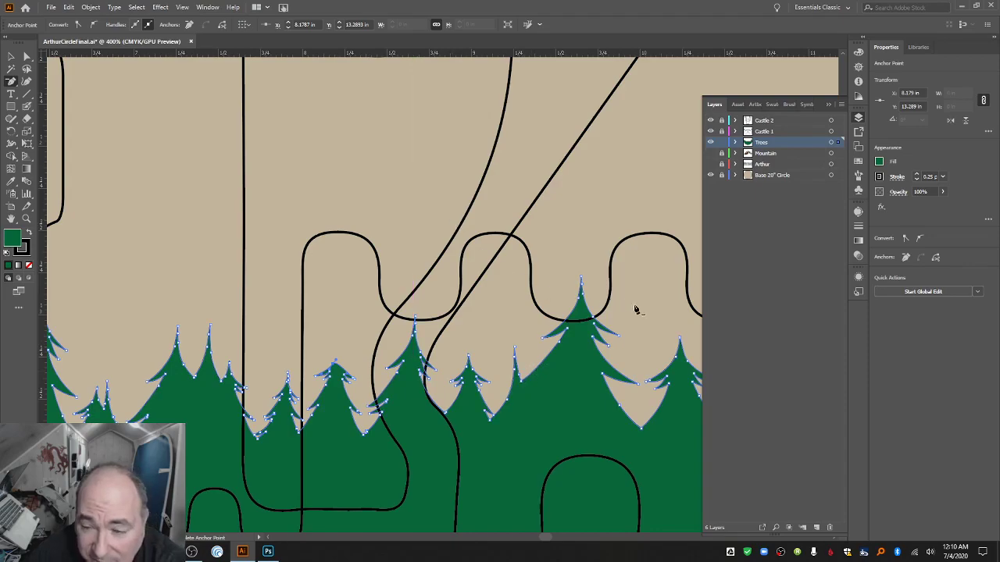
scroll(464, 383, down, 2)
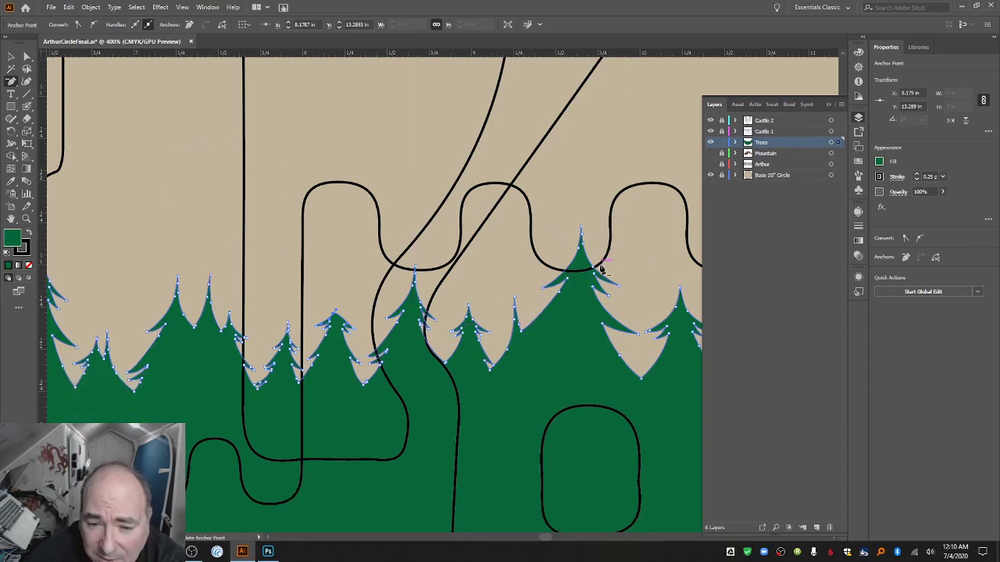
scroll(555, 227, up, 3)
scroll(535, 261, up, 6)
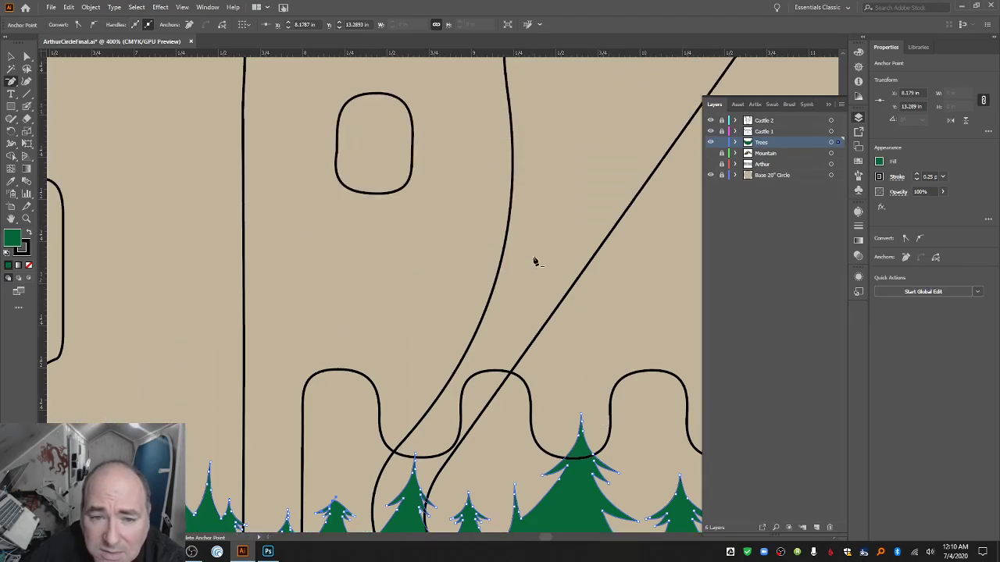
scroll(535, 261, down, 4)
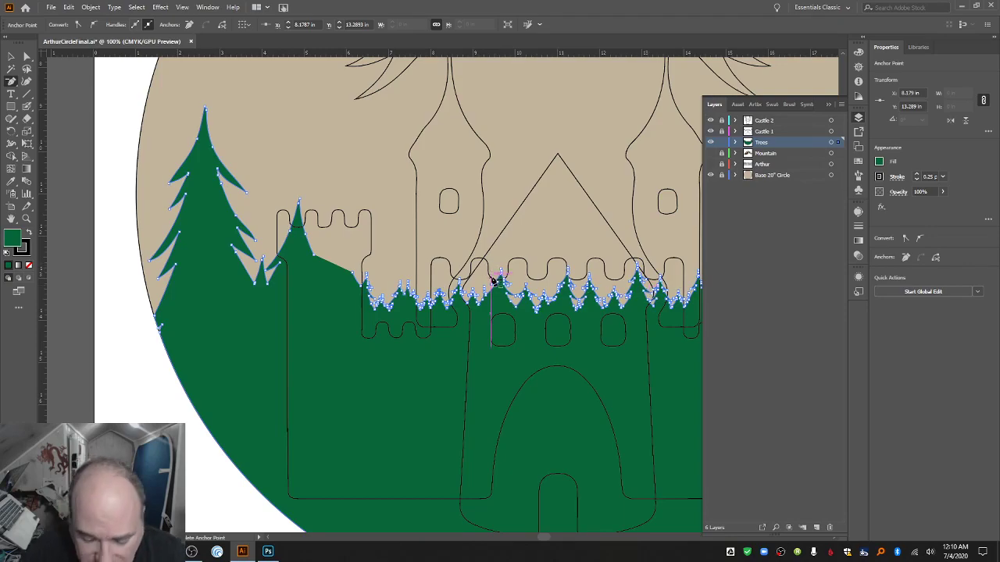
Zoom to 300% and delete the tall tree's three tip anchors to flatten its peak.
key(ctrl+equal)
key(ctrl+equal)
key(ctrl+equal)
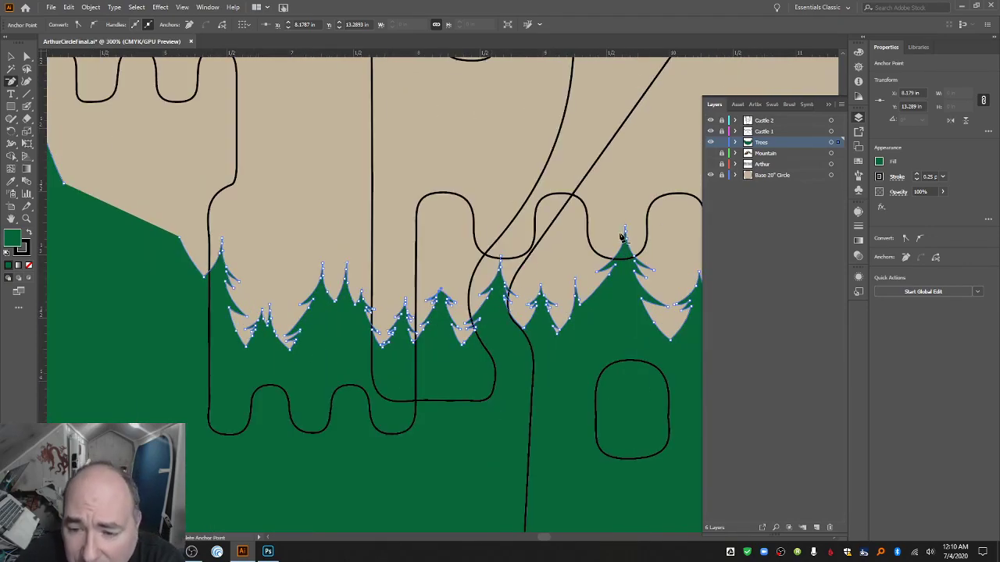
click(625, 237)
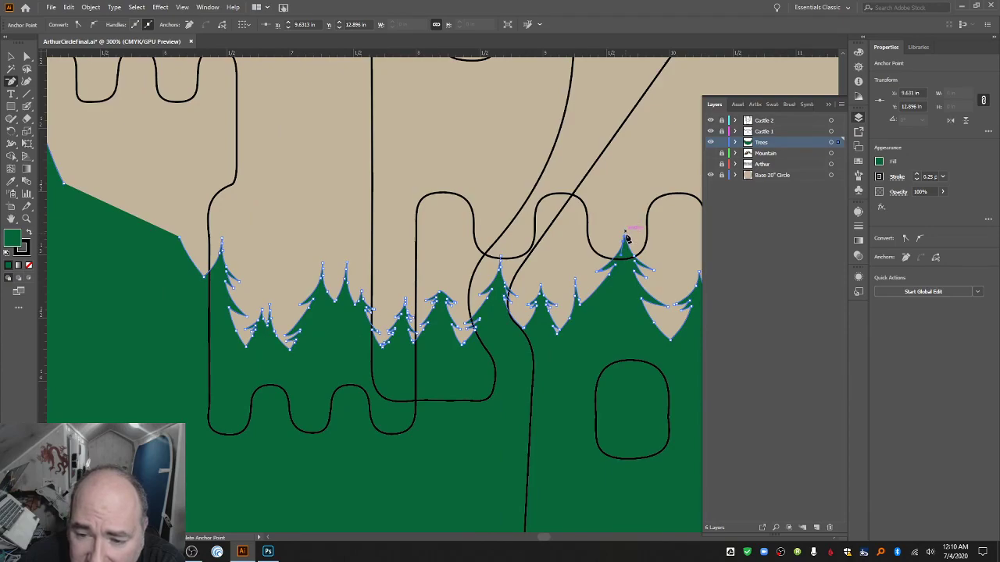
click(625, 241)
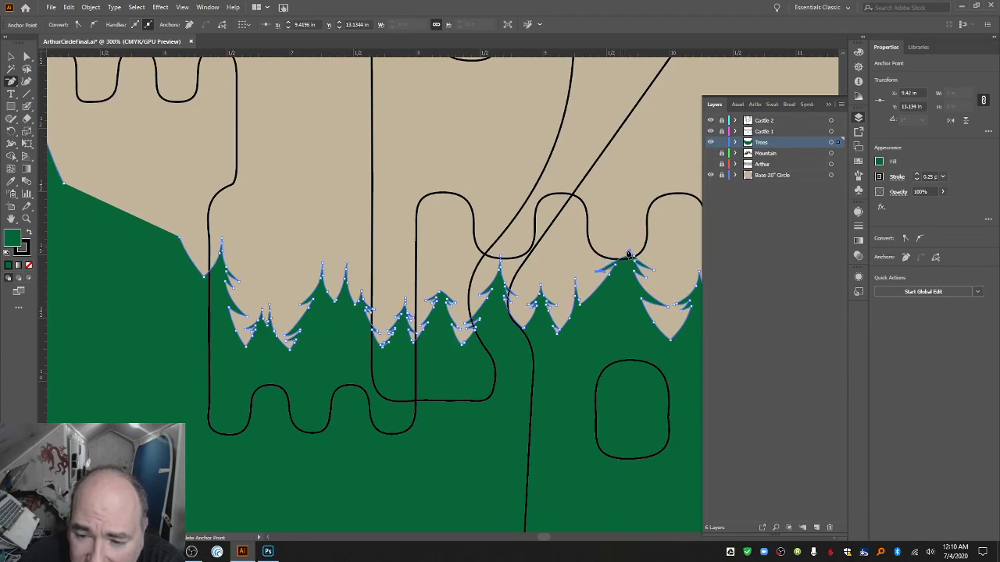
click(633, 256)
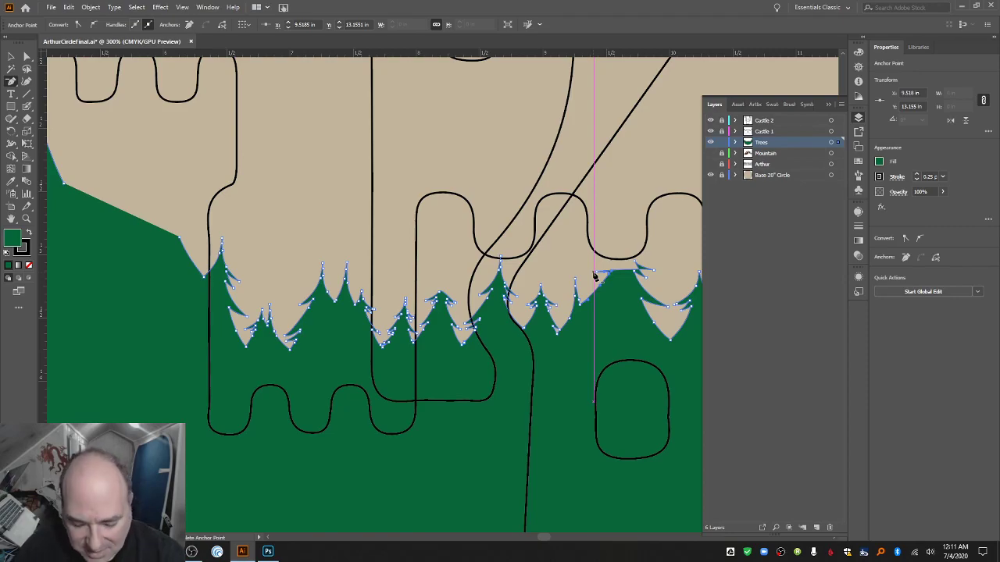
scroll(593, 276, down, 5)
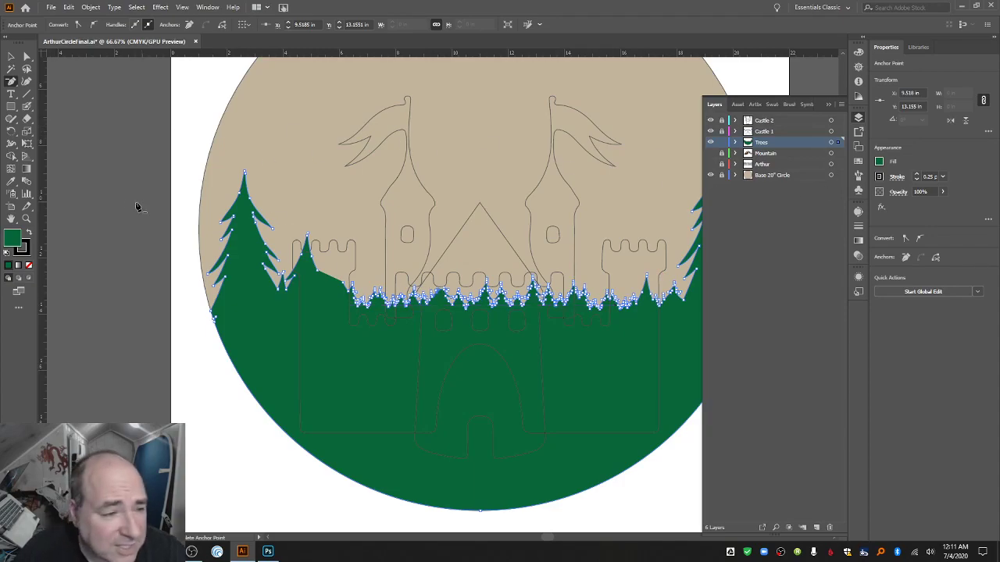
Draw a rectangle over the tree line behind the castle's central section.
click(12, 107)
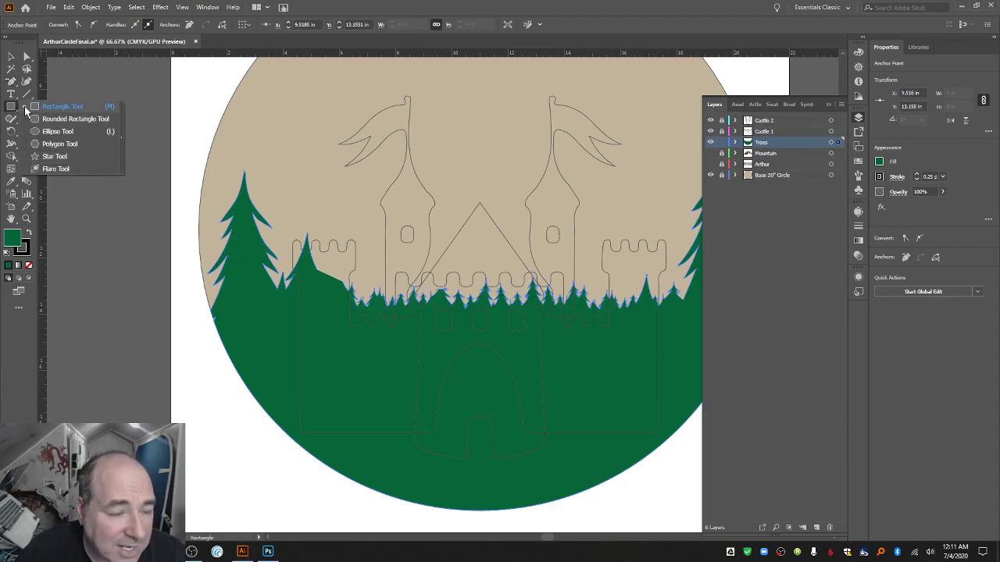
click(59, 106)
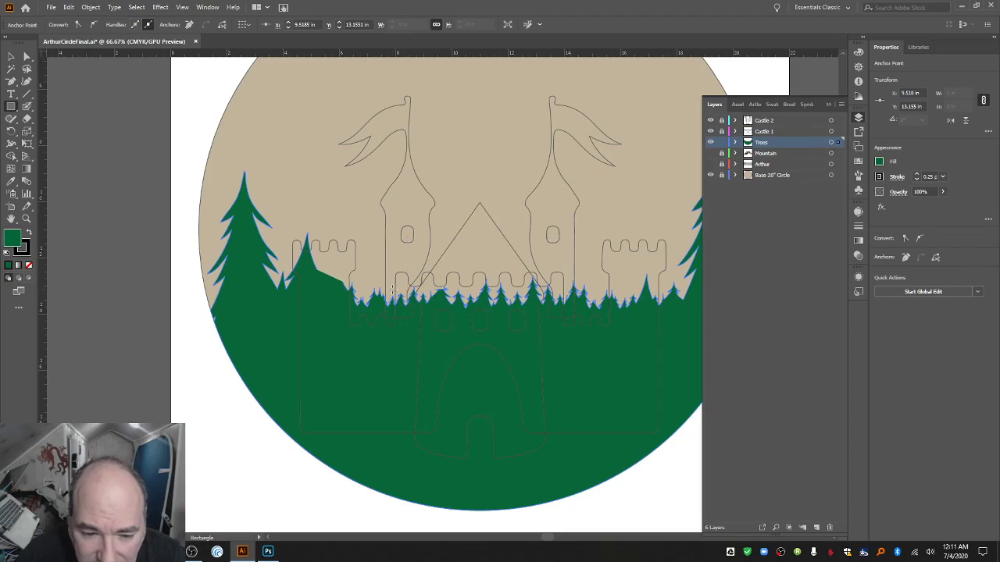
drag(391, 295, 574, 311)
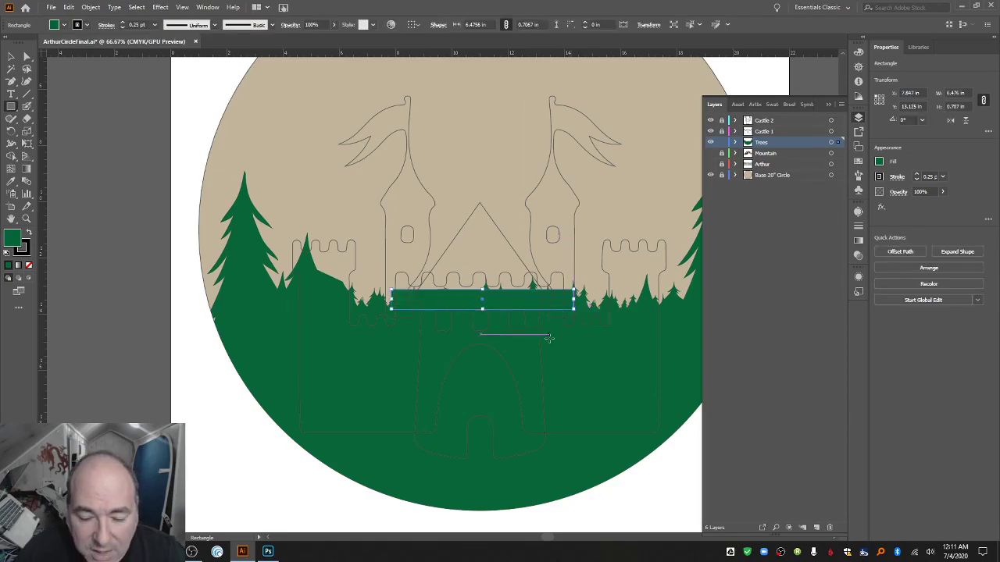
Select everything and unite the rectangle with the trees path using Shape Builder.
click(9, 56)
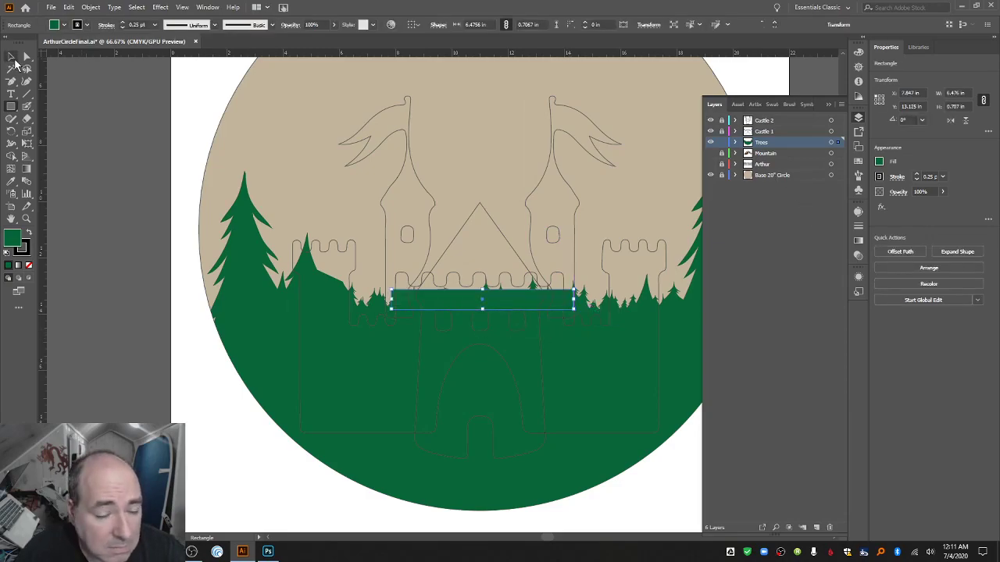
key(ctrl+a)
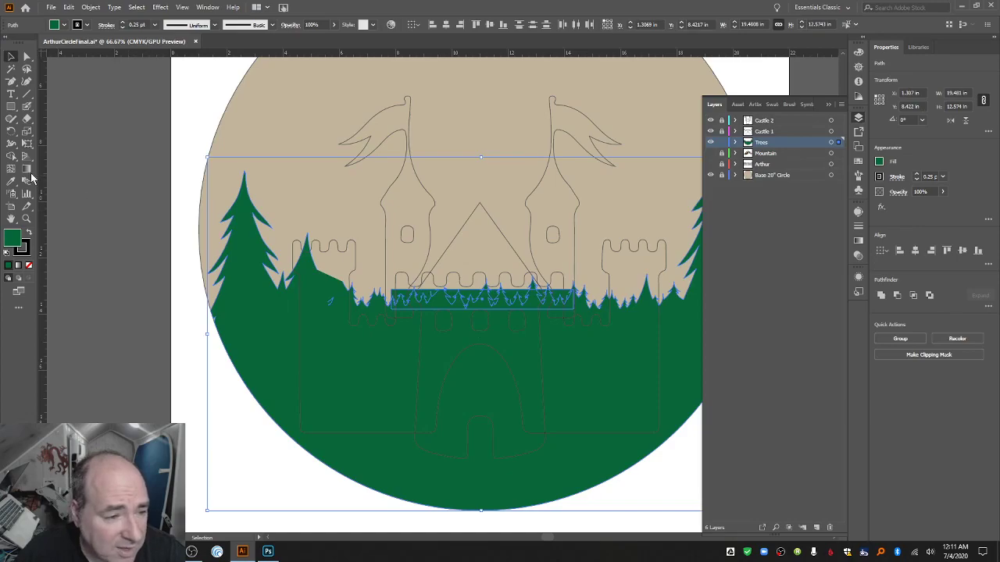
click(11, 157)
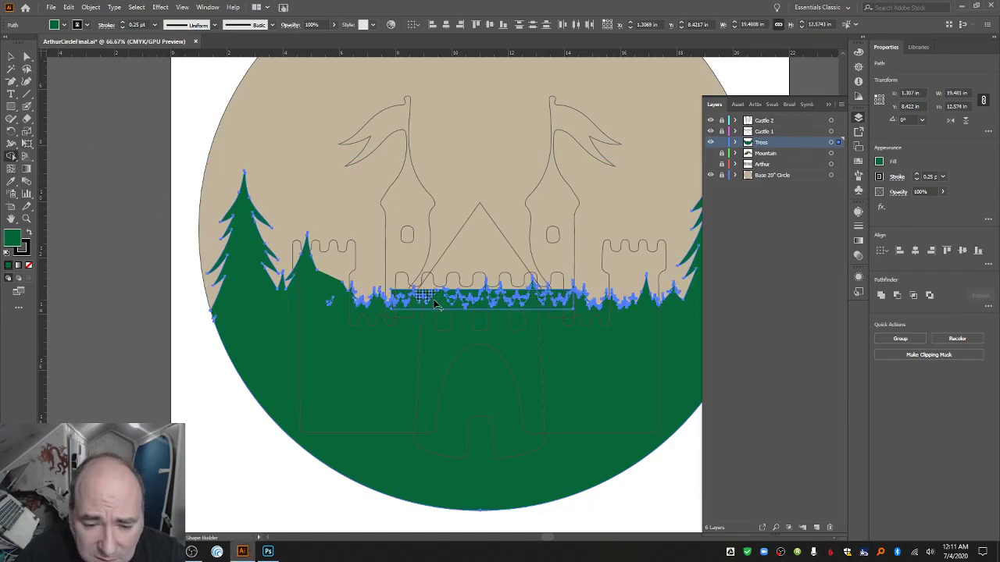
mouse_move(432, 299)
mouse_down()
mouse_move(563, 295)
mouse_move(560, 309)
mouse_move(516, 327)
mouse_up()
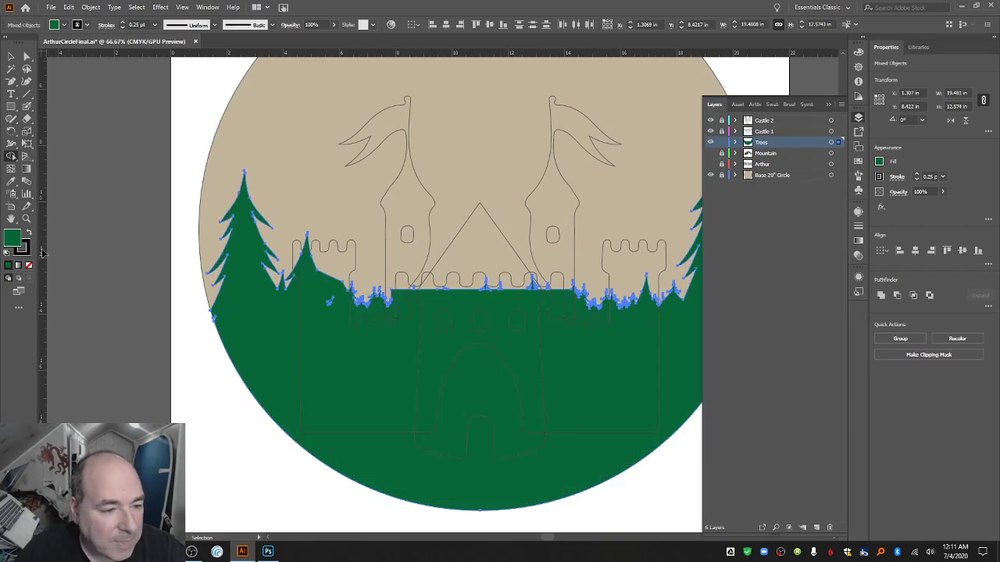
key(v)
click(26, 221)
Zoom to 400% and delete the stray anchors at the leftover tree tip and notch.
click(443, 304)
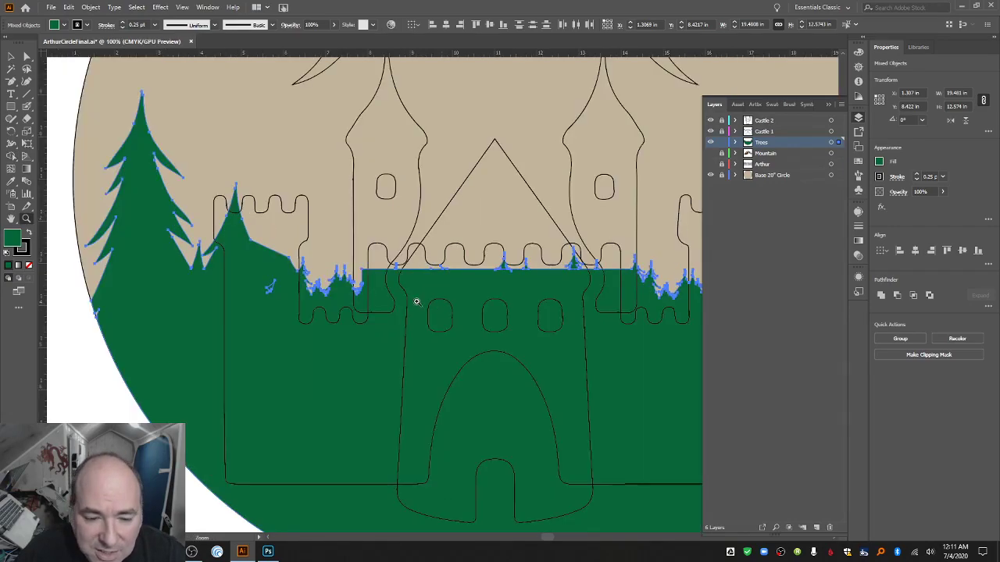
click(441, 301)
click(396, 284)
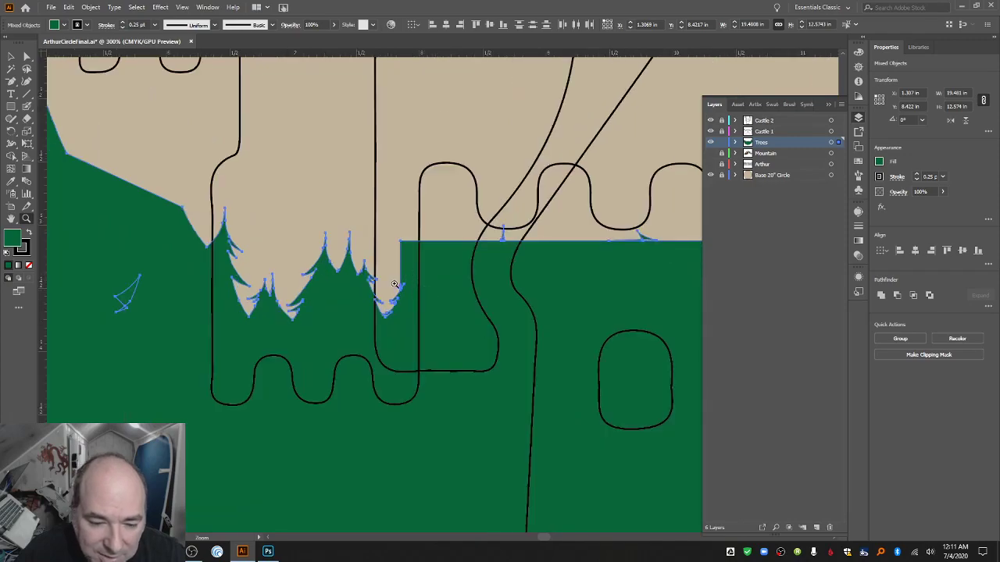
click(415, 306)
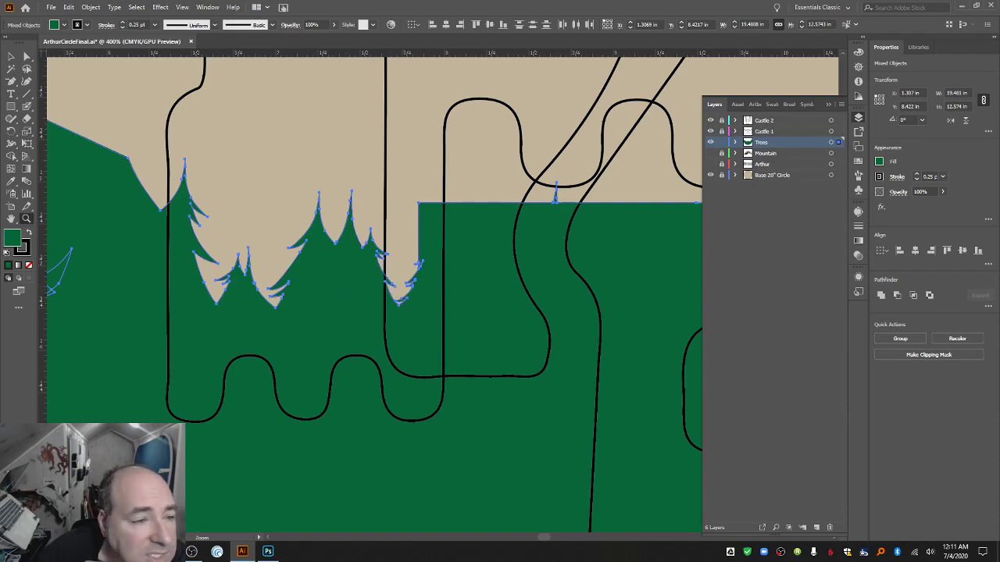
click(10, 81)
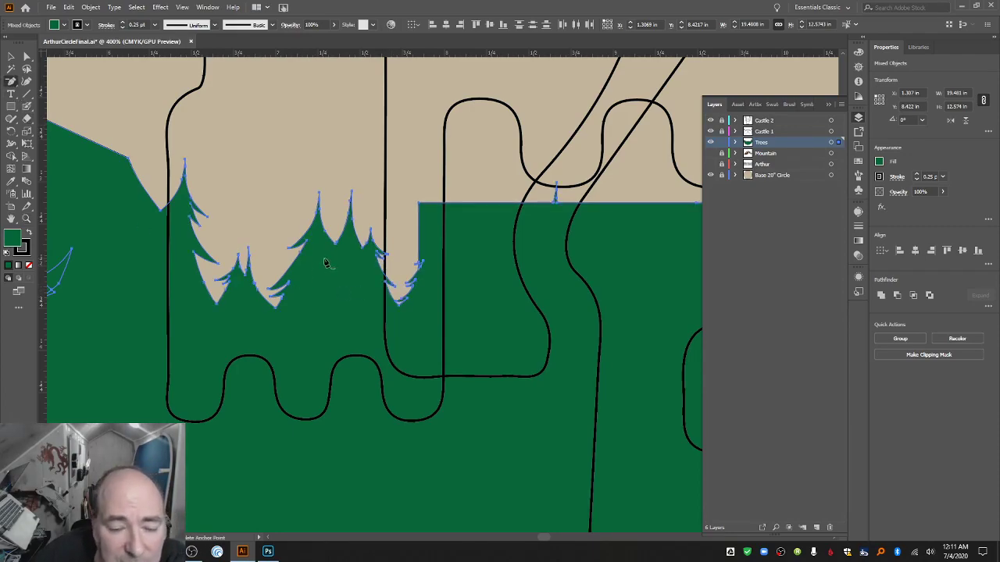
click(396, 302)
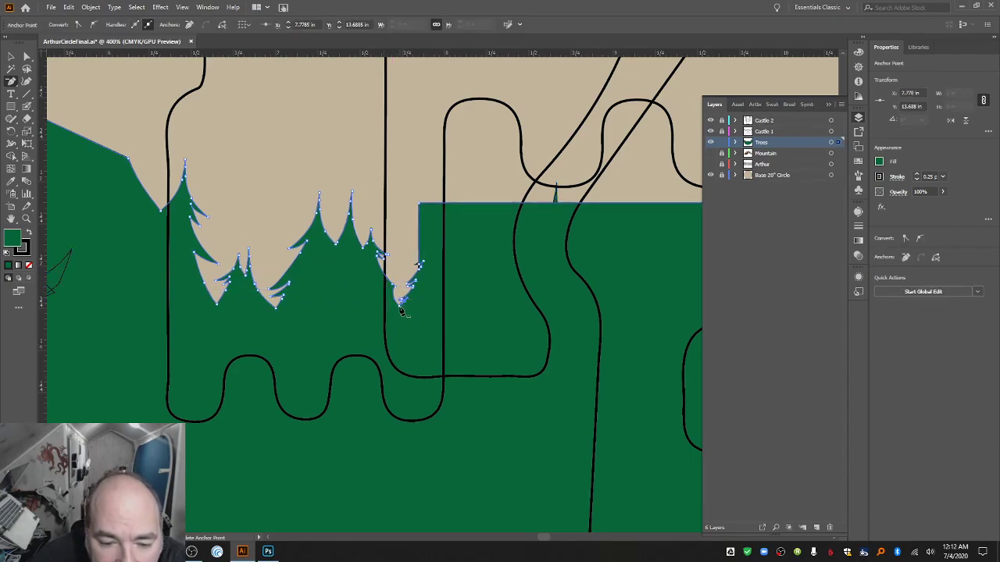
click(401, 301)
Move the corner anchor of the tree tip right along the flat top edge.
click(406, 304)
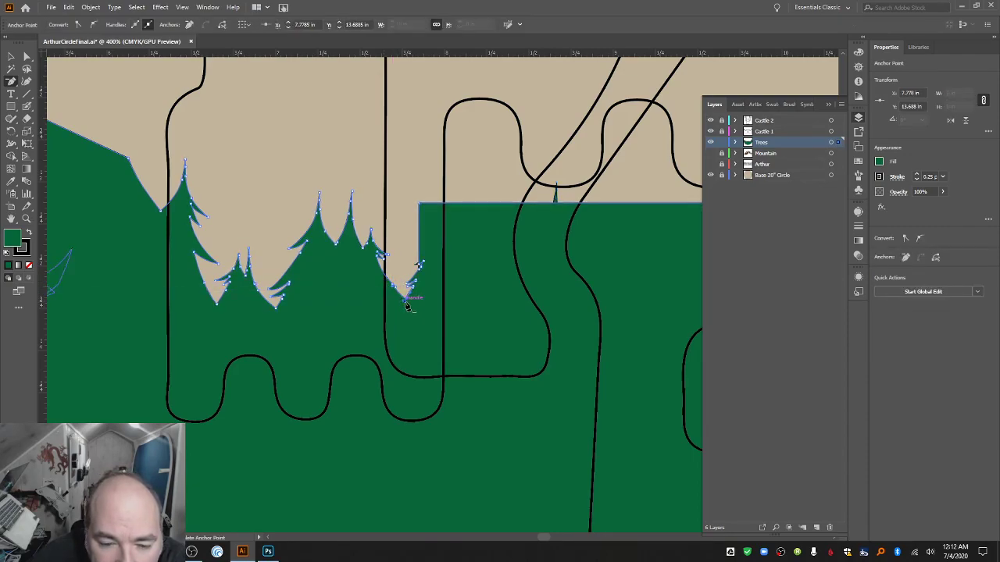
click(411, 301)
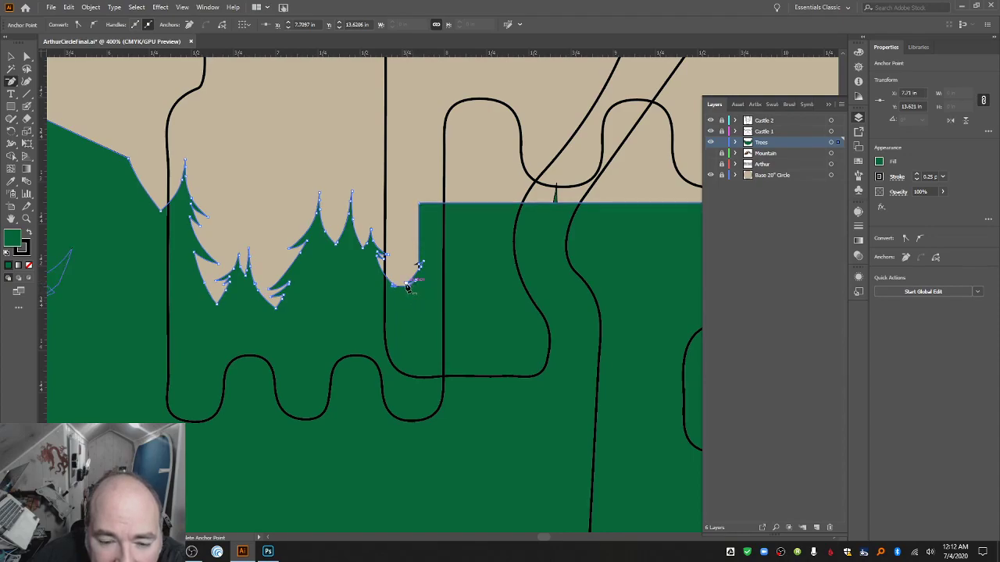
click(418, 283)
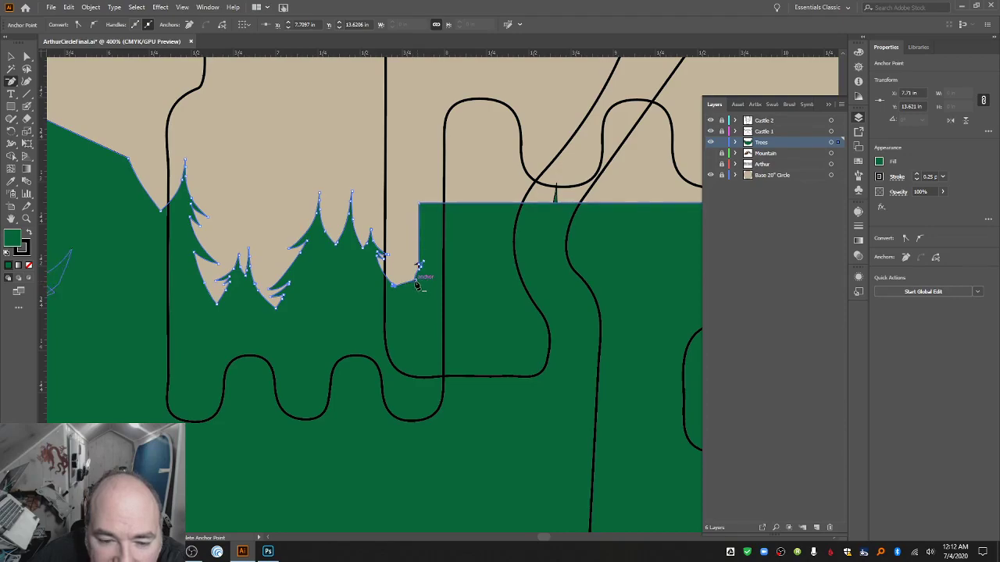
drag(417, 264, 424, 264)
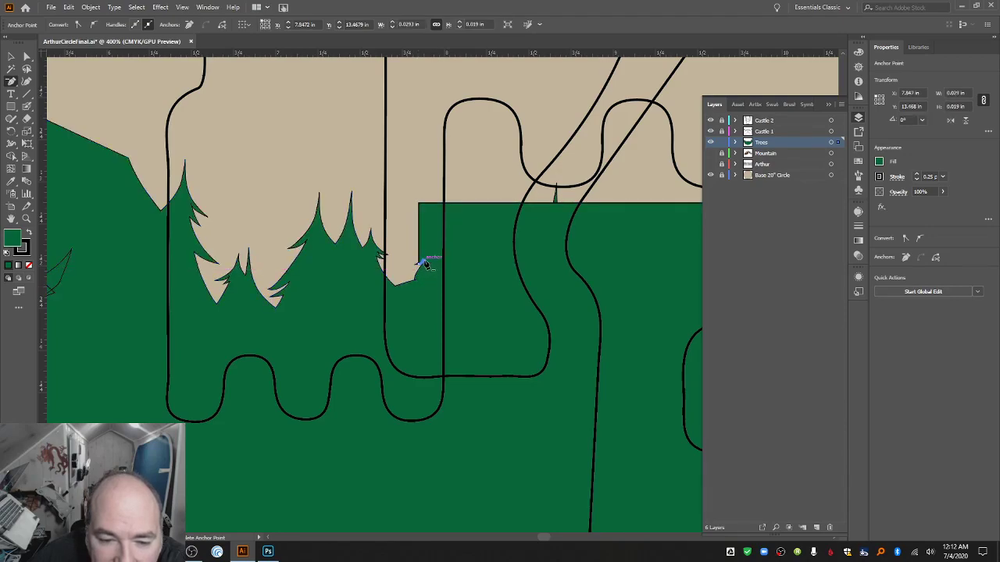
key(ctrl+shift+a)
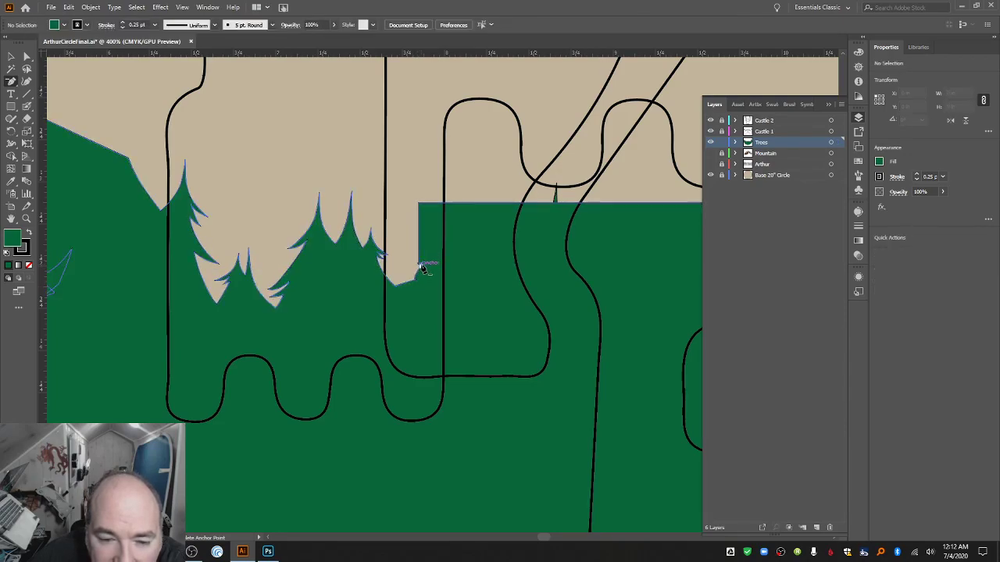
Delete the corner anchor so the strip's left edge slopes down straight.
ctrl+click(421, 269)
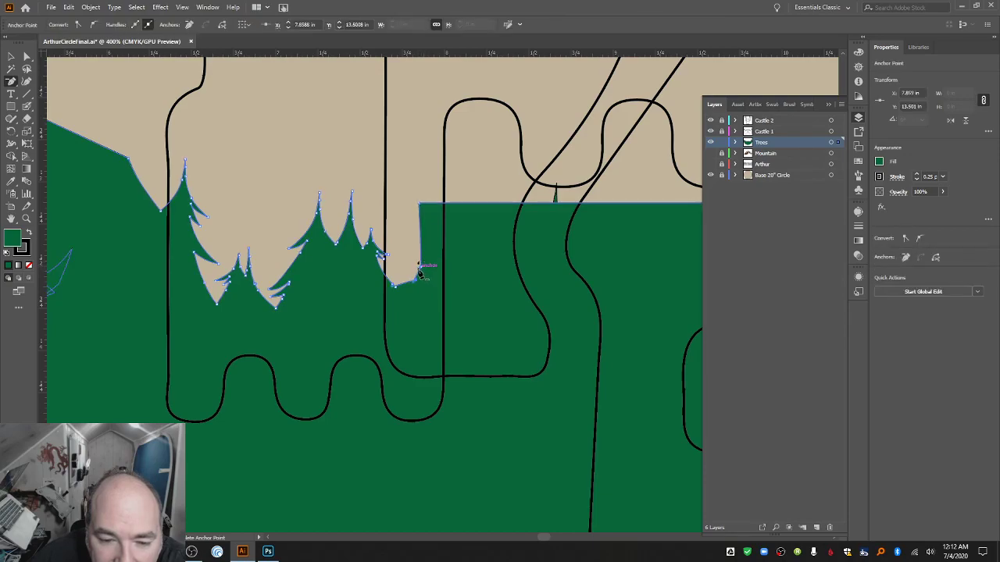
click(420, 266)
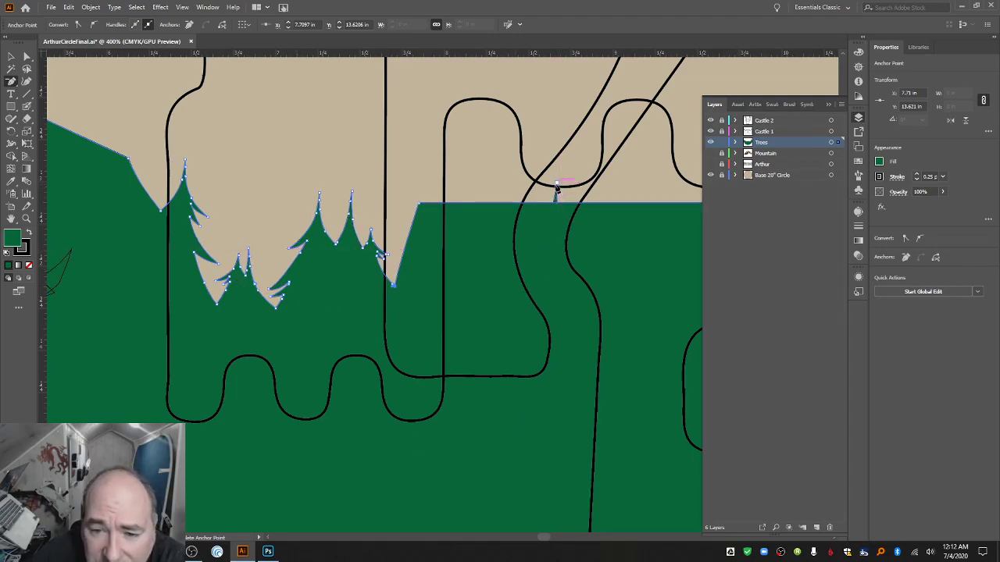
click(556, 185)
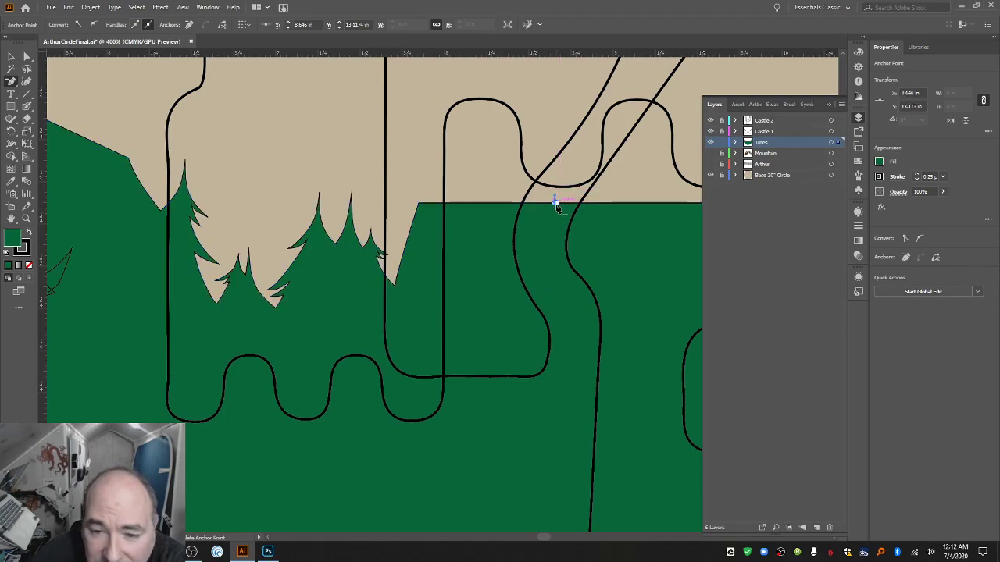
click(557, 208)
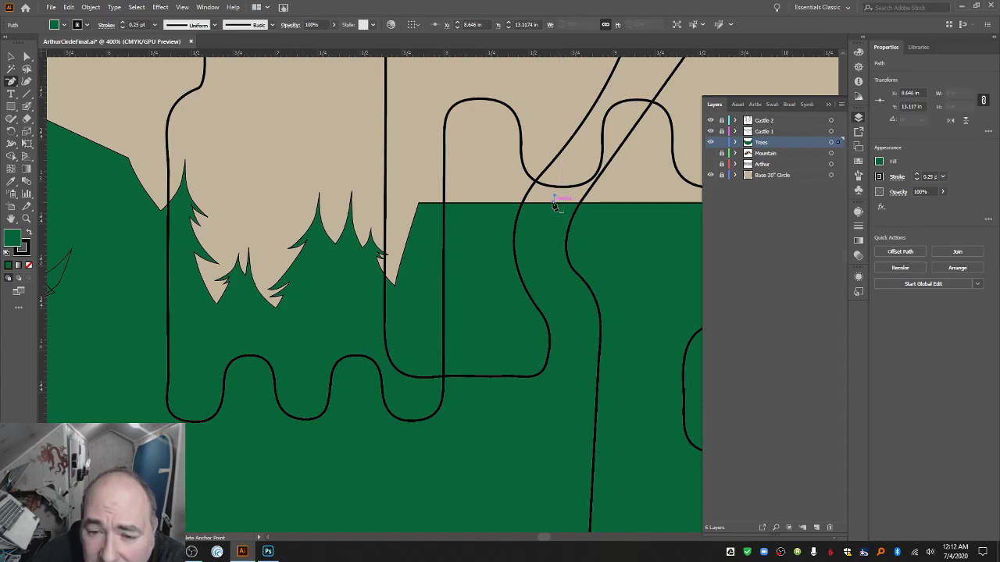
key(ctrl+shift+a)
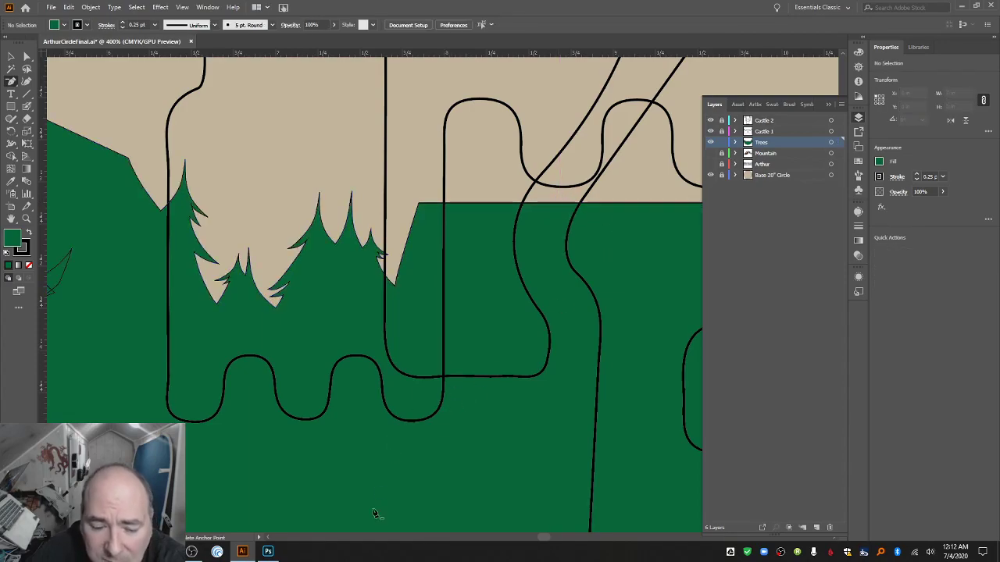
drag(543, 536, 557, 539)
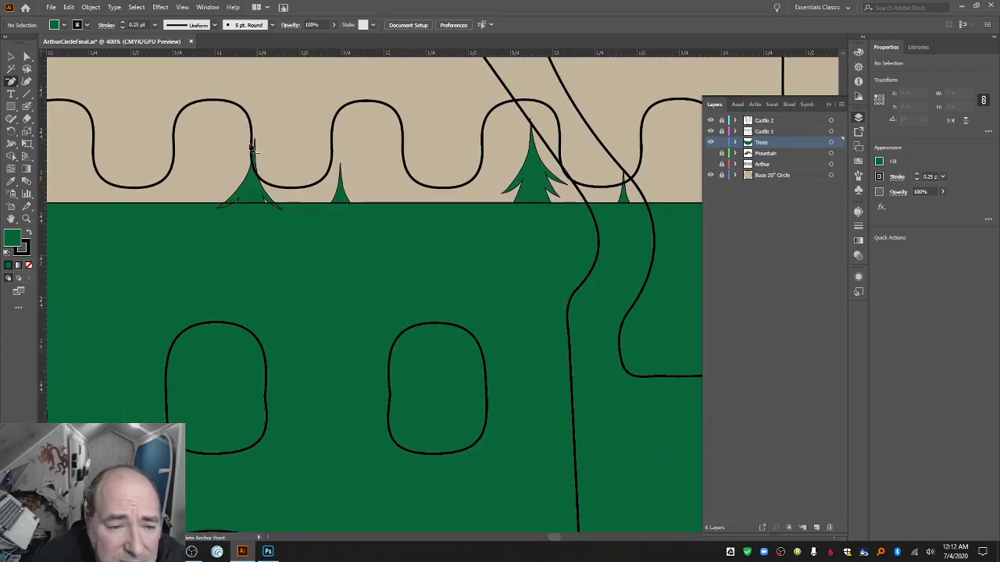
Pull the small tree's tip down onto the flat ground line.
drag(254, 145, 277, 206)
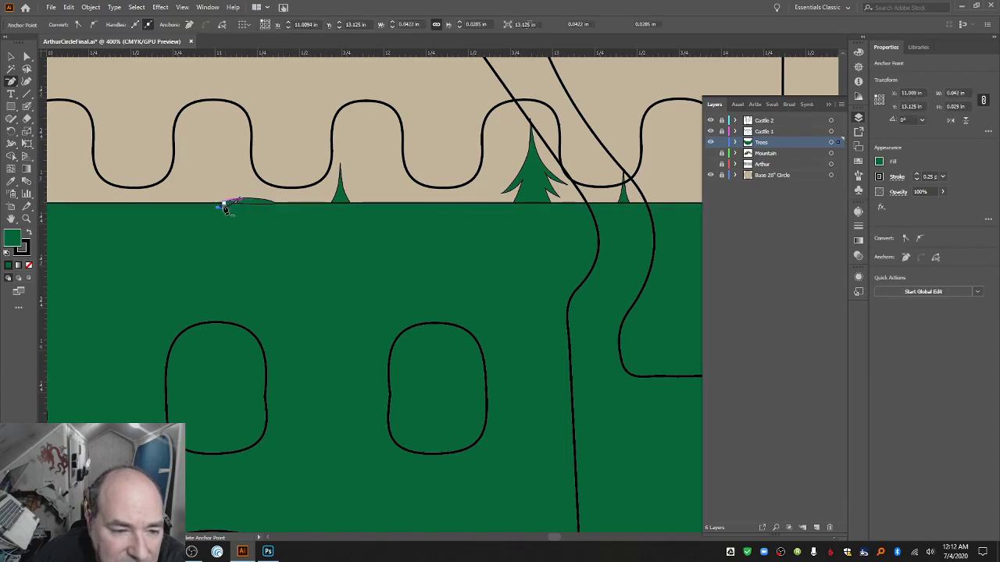
click(219, 210)
click(224, 207)
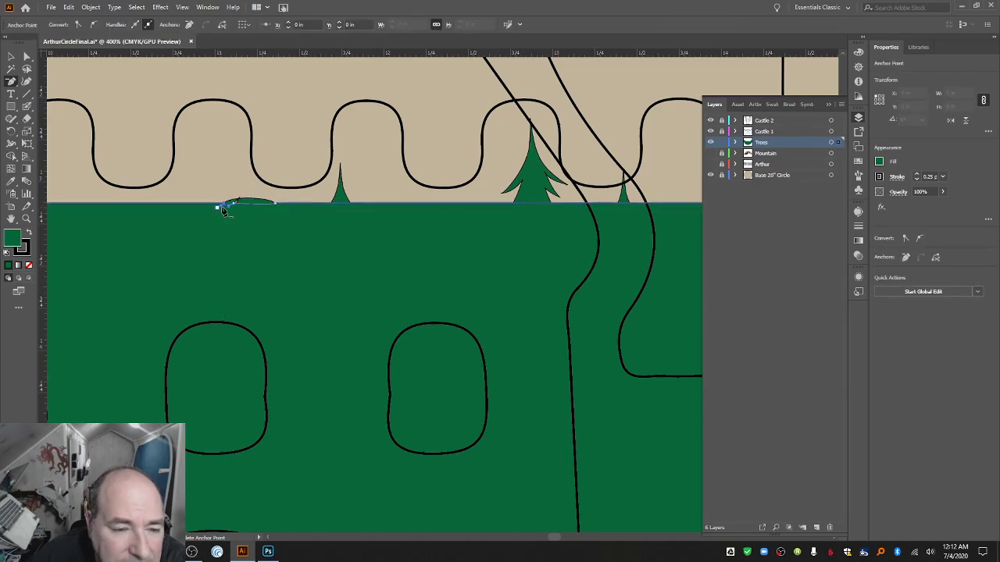
click(235, 205)
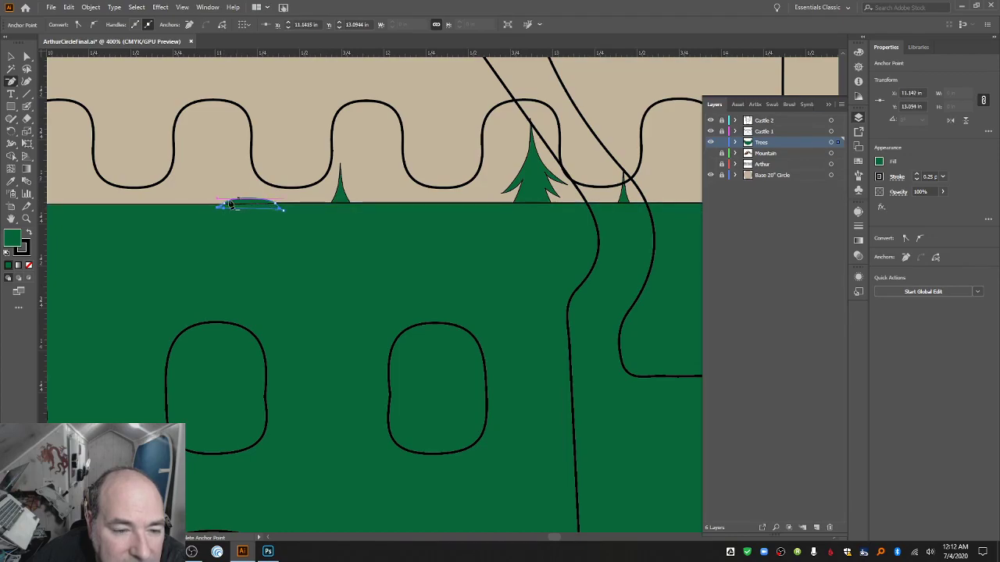
Select the flattened tree sliver with Direct Selection and delete it.
click(225, 207)
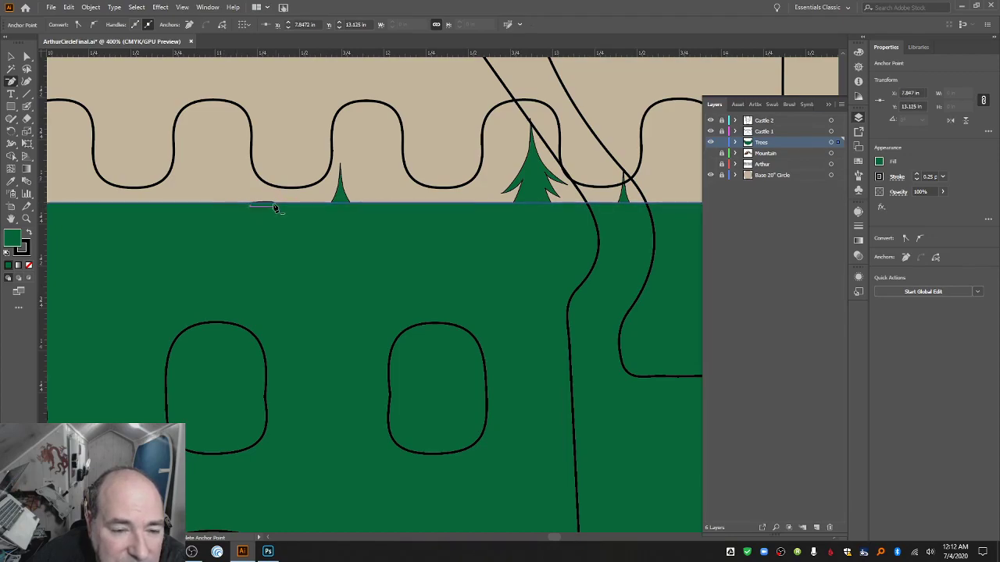
click(279, 208)
click(255, 210)
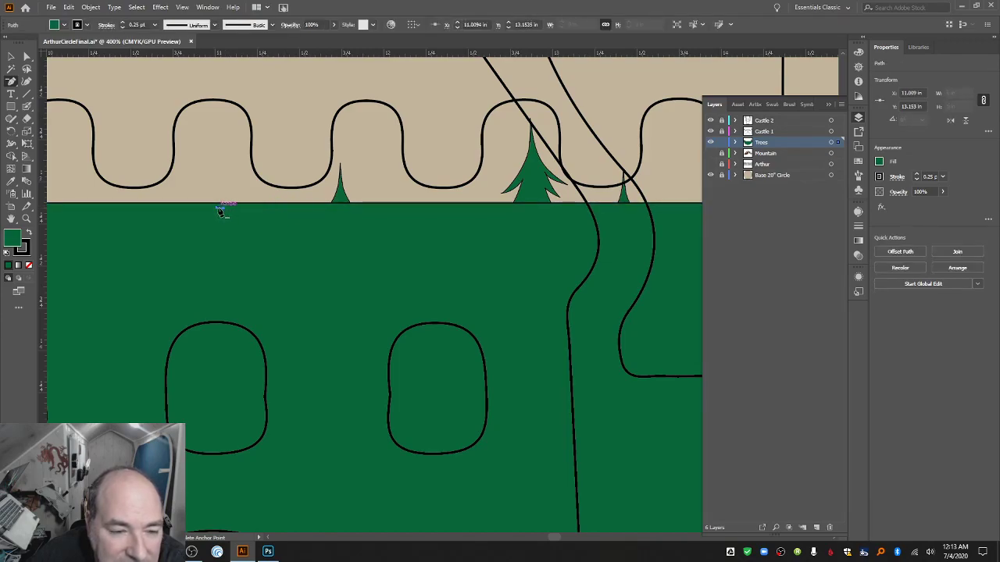
click(224, 209)
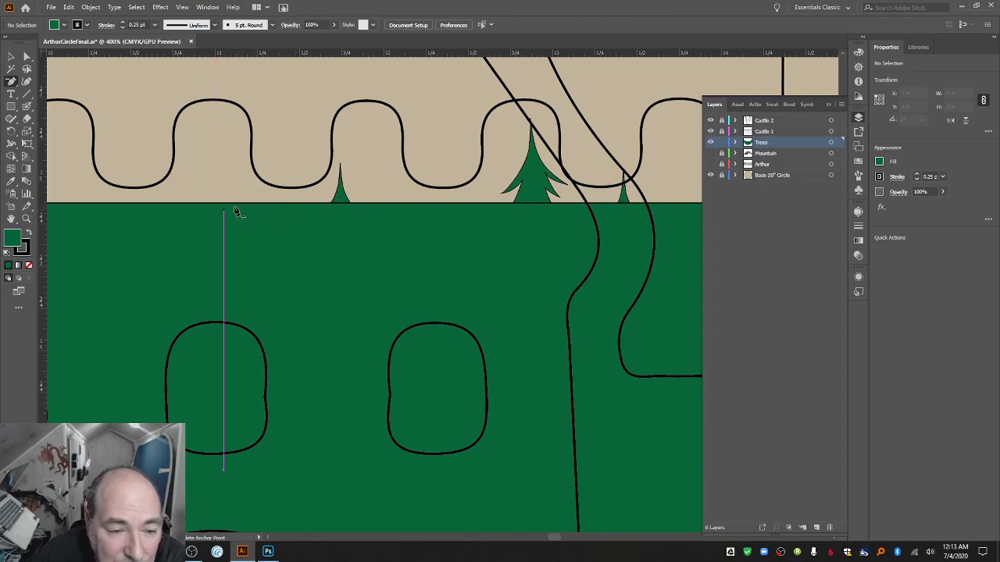
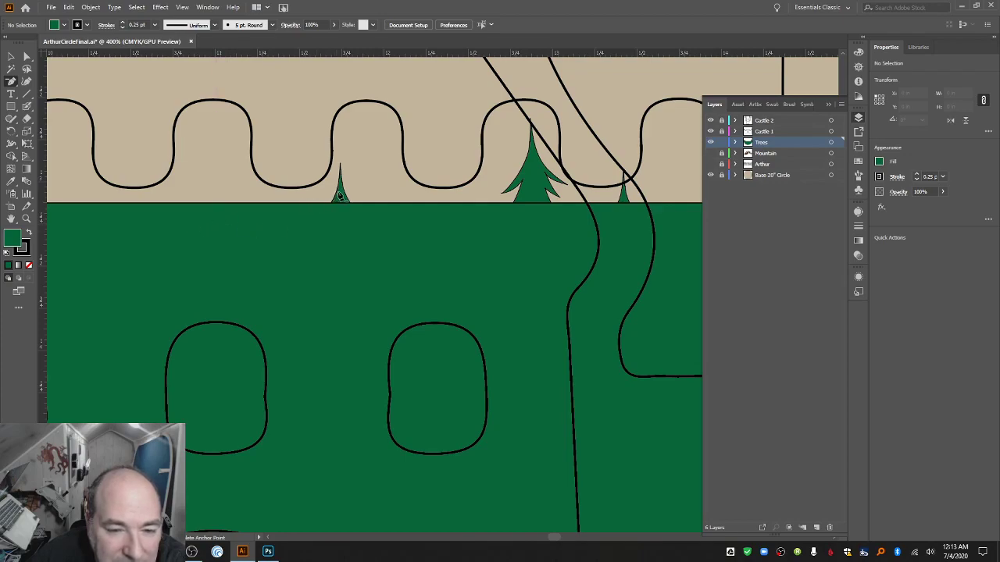
Remove the small and larger stray tree shapes sticking up along the skyline behind the castle wall.
click(341, 165)
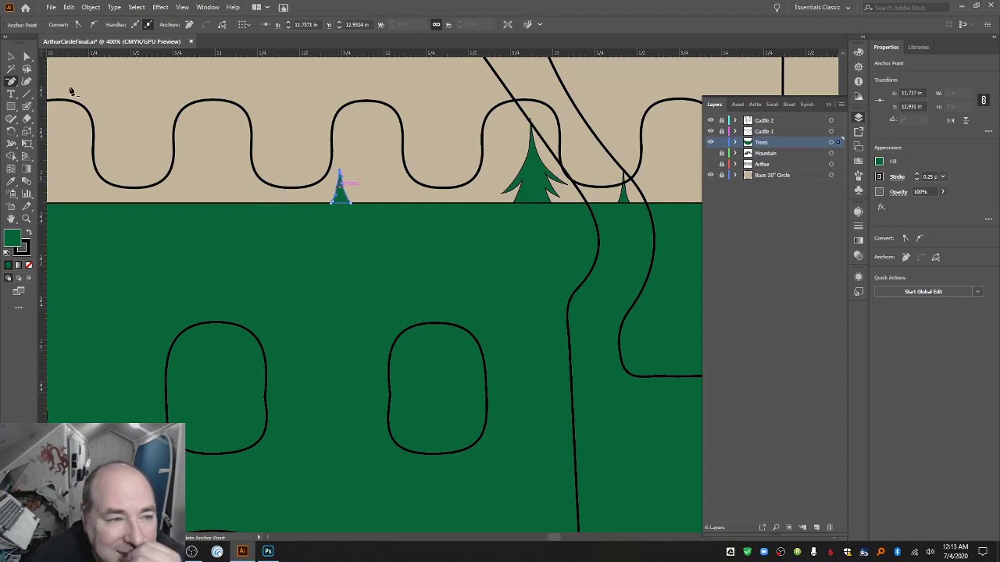
click(12, 56)
key(Delete)
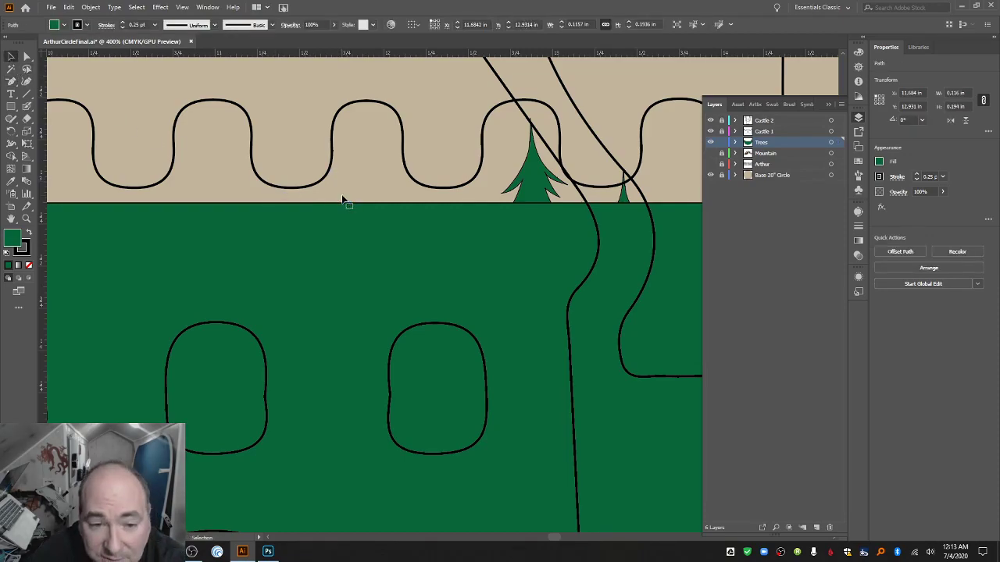
click(527, 173)
key(ctrl+shift+bracketleft)
click(622, 200)
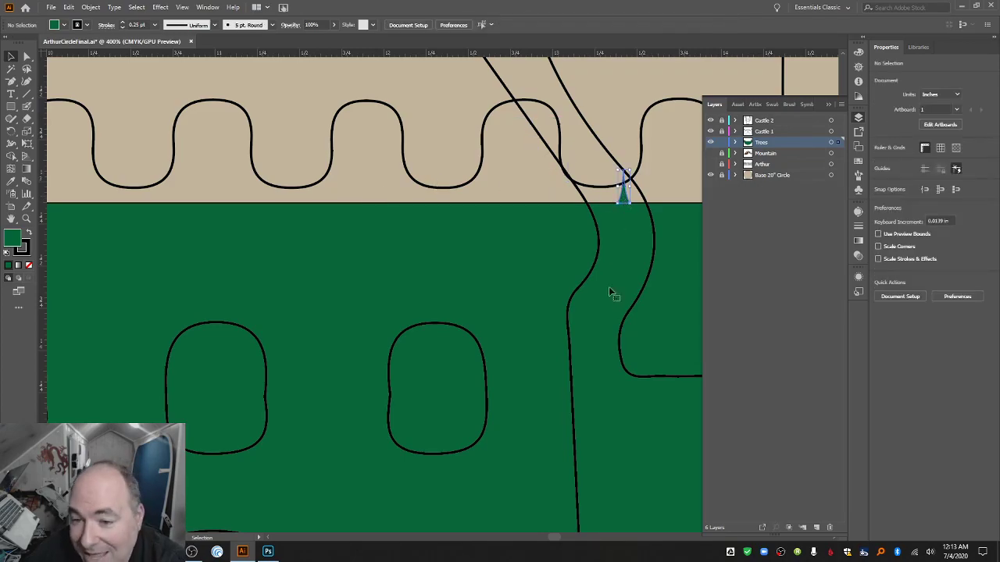
key(Delete)
drag(558, 536, 562, 540)
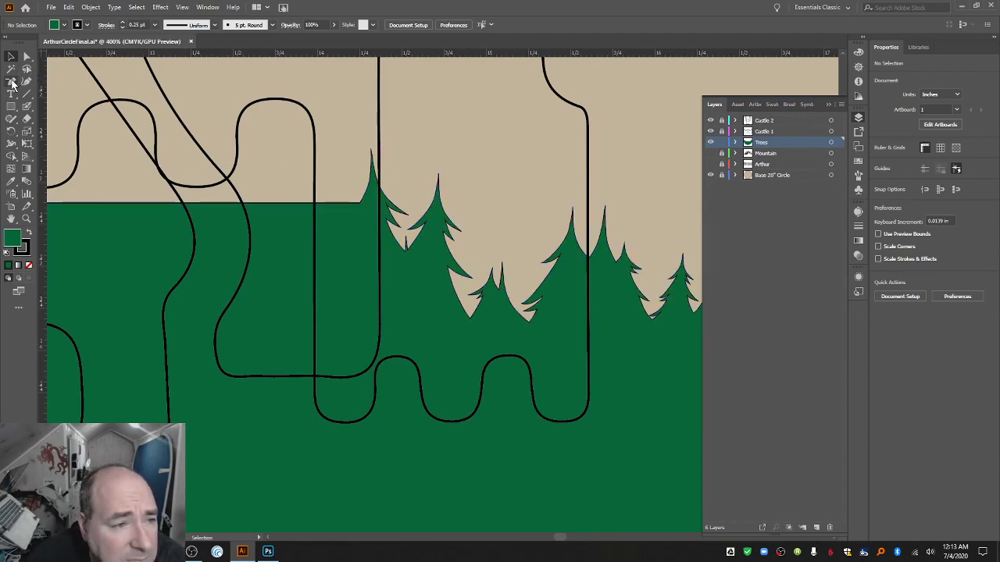
Pick the Delete Anchor Point tool and bring the jagged tree line beside the tower into view.
key(minus)
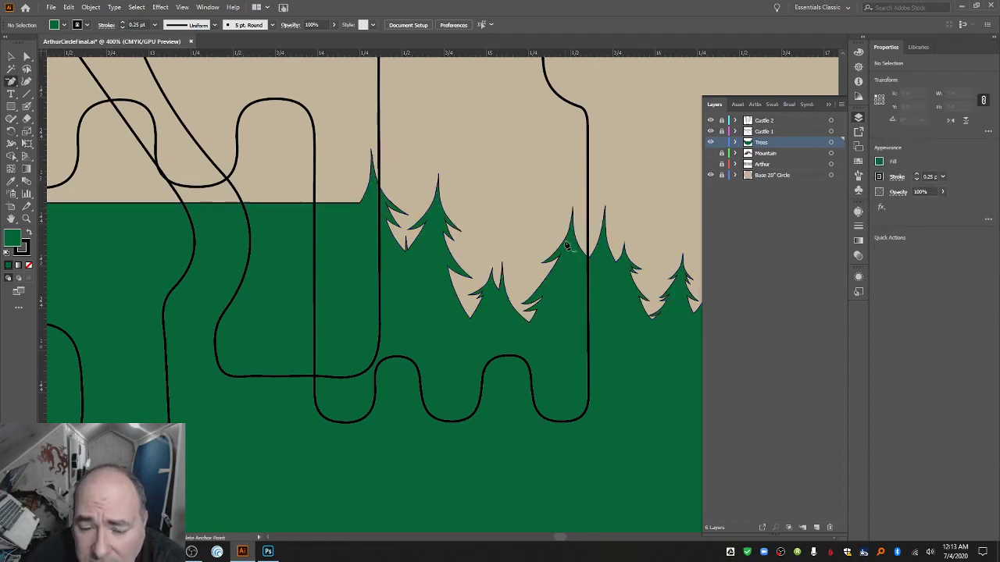
scroll(581, 242, up, 5)
scroll(581, 245, down, 2)
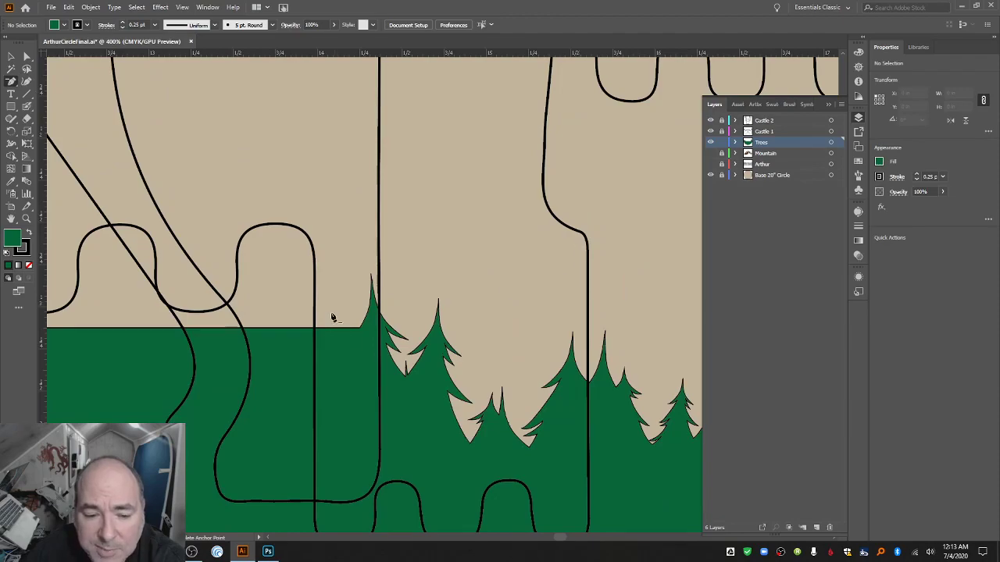
scroll(377, 320, down, 2)
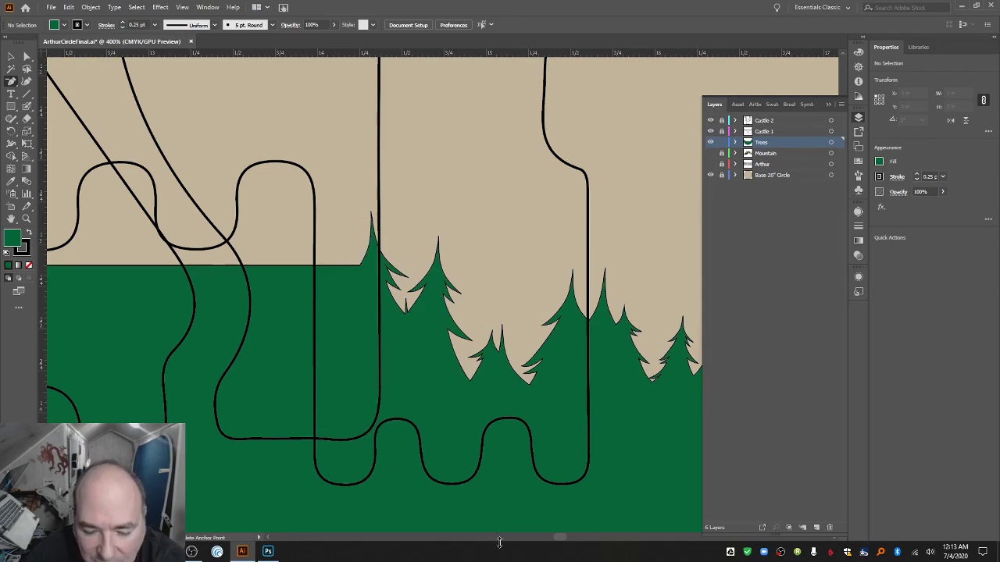
drag(558, 542, 562, 542)
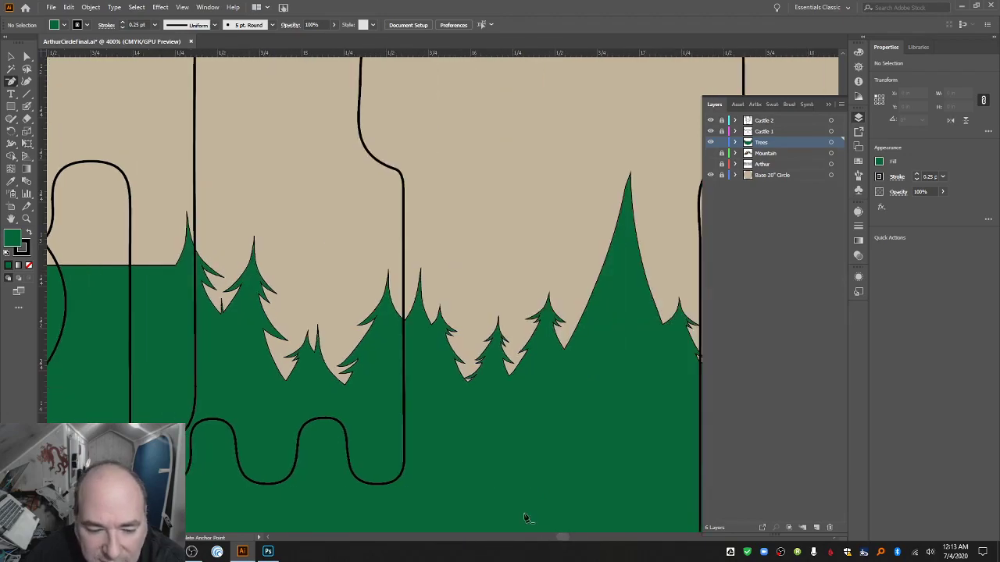
scroll(504, 368, up, 2)
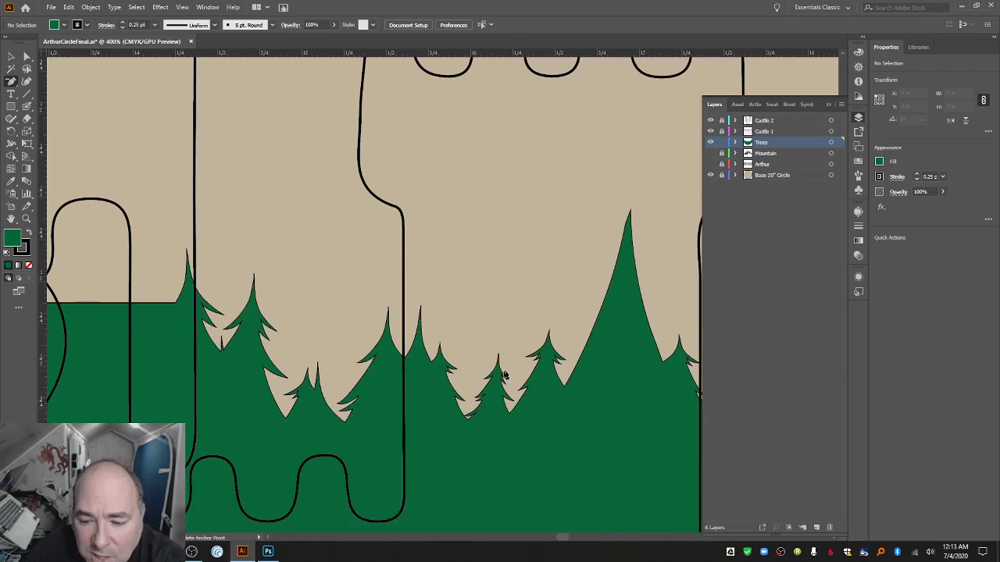
drag(561, 542, 562, 540)
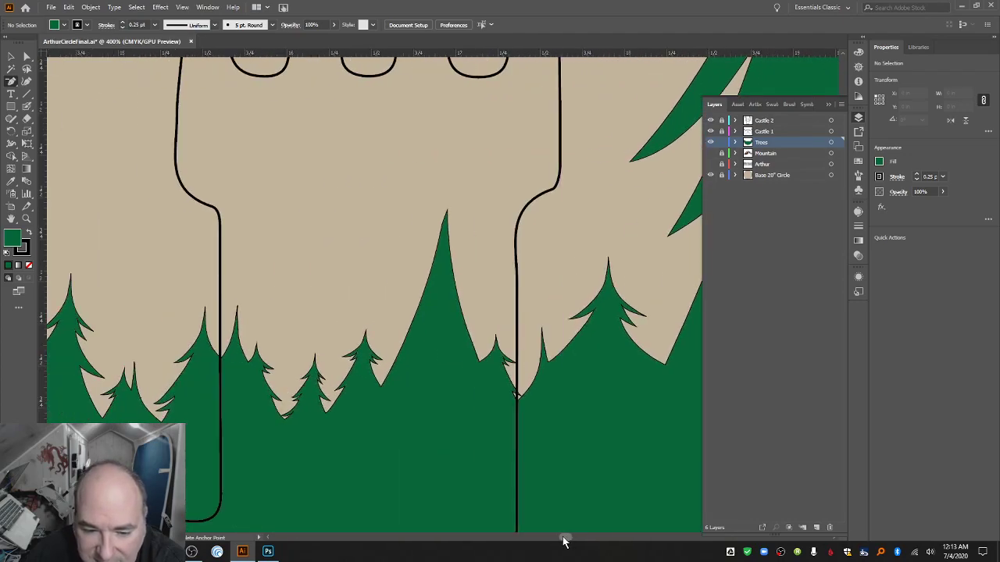
Remove the tall tree's peak and slope anchors so its top rounds into a hill.
click(512, 402)
click(509, 367)
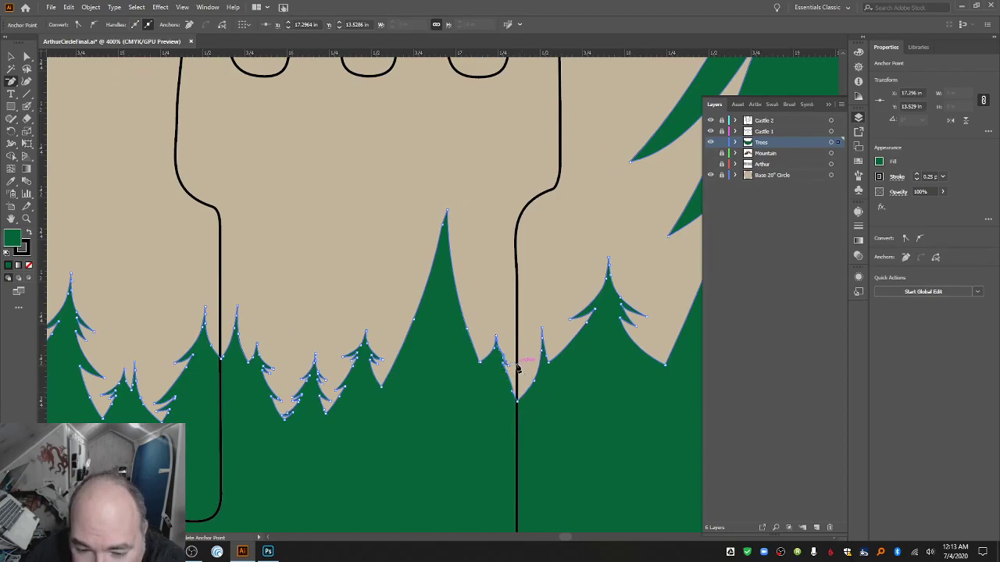
click(505, 365)
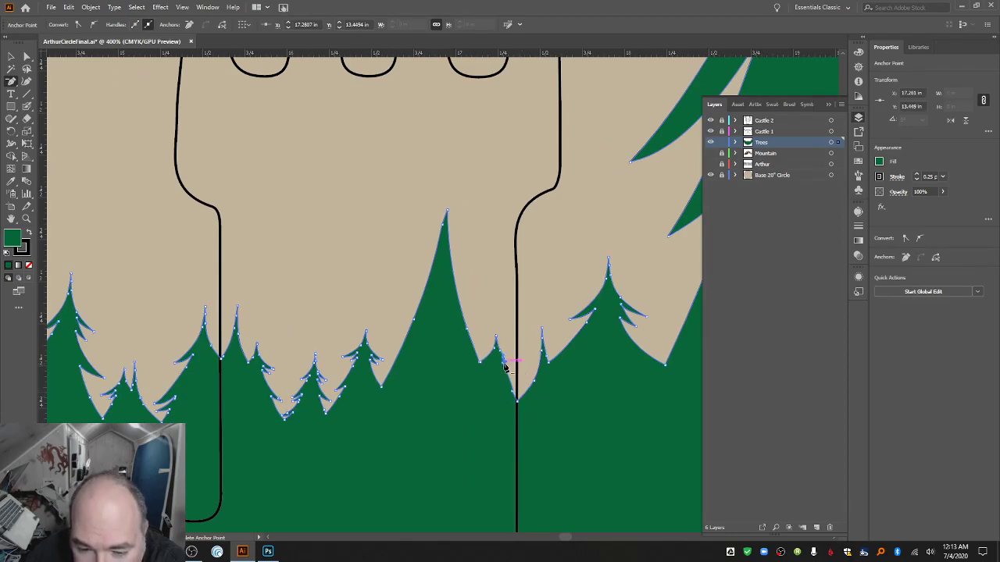
click(447, 211)
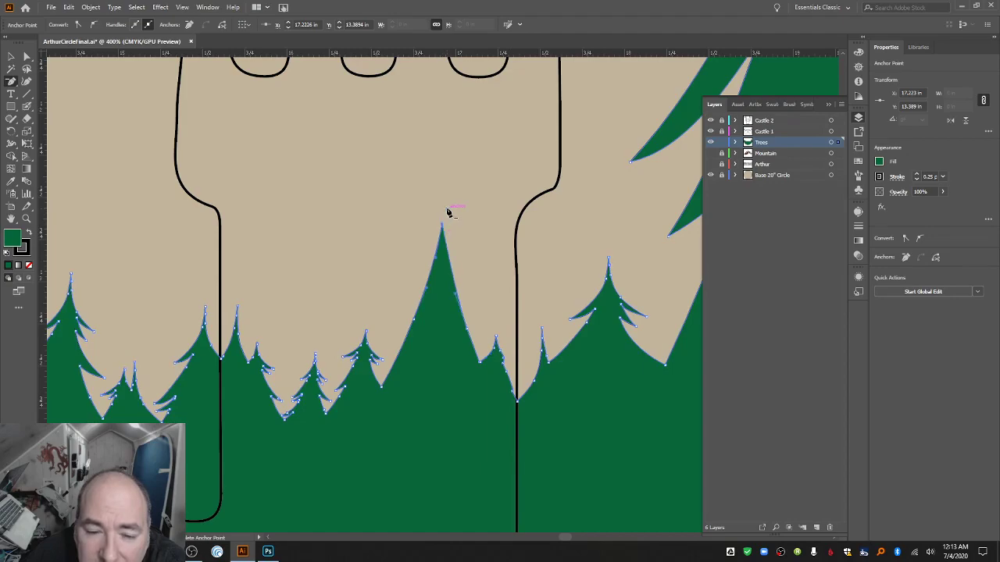
click(442, 224)
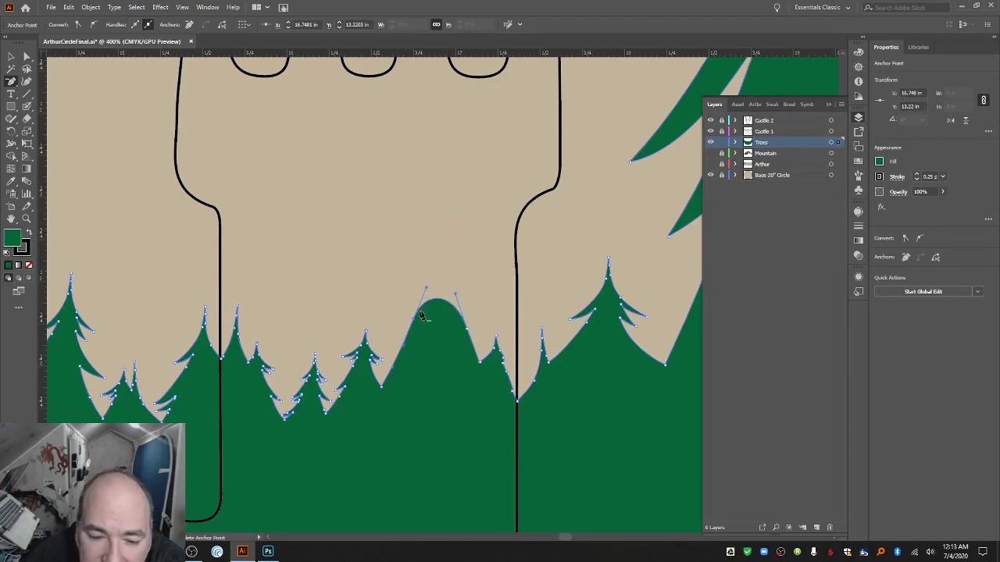
click(419, 316)
click(379, 385)
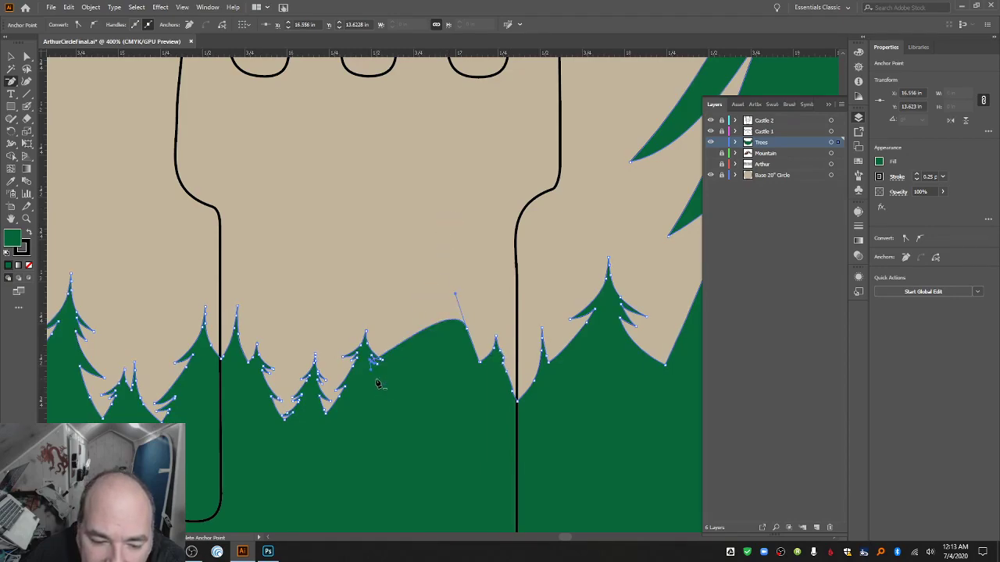
Delete the spikes and extra points at the hill's left end so it rises smoothly.
click(374, 361)
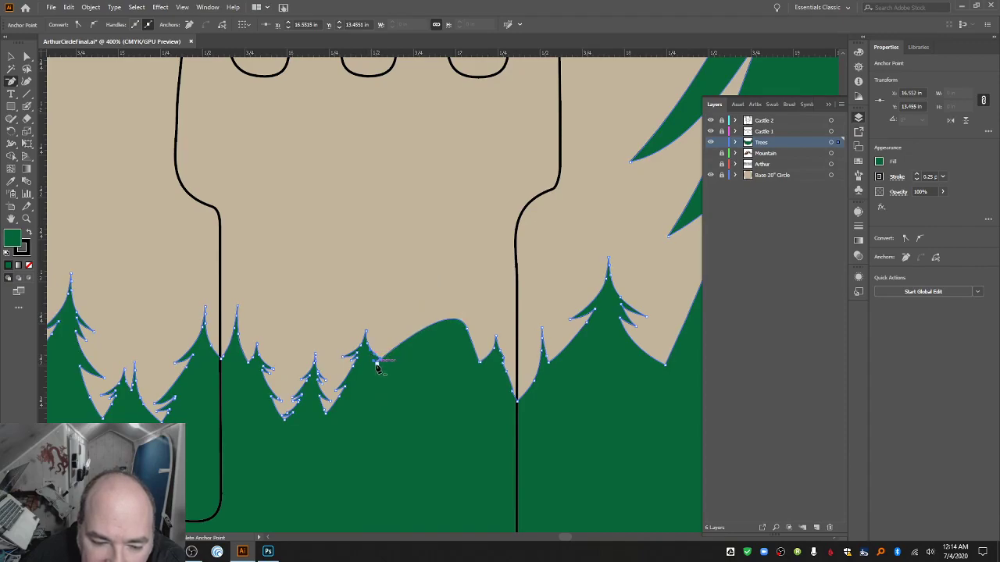
click(368, 347)
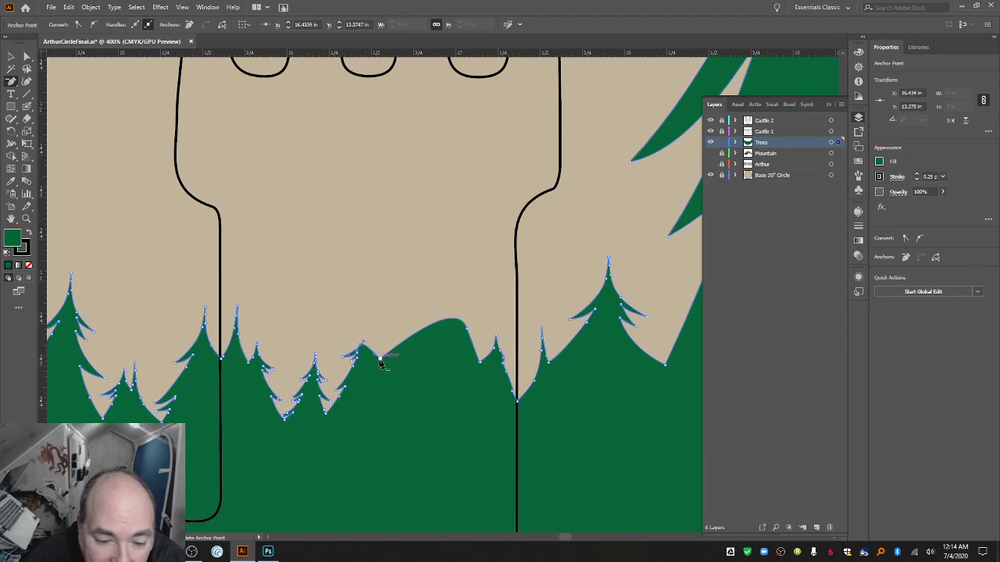
click(380, 360)
click(344, 358)
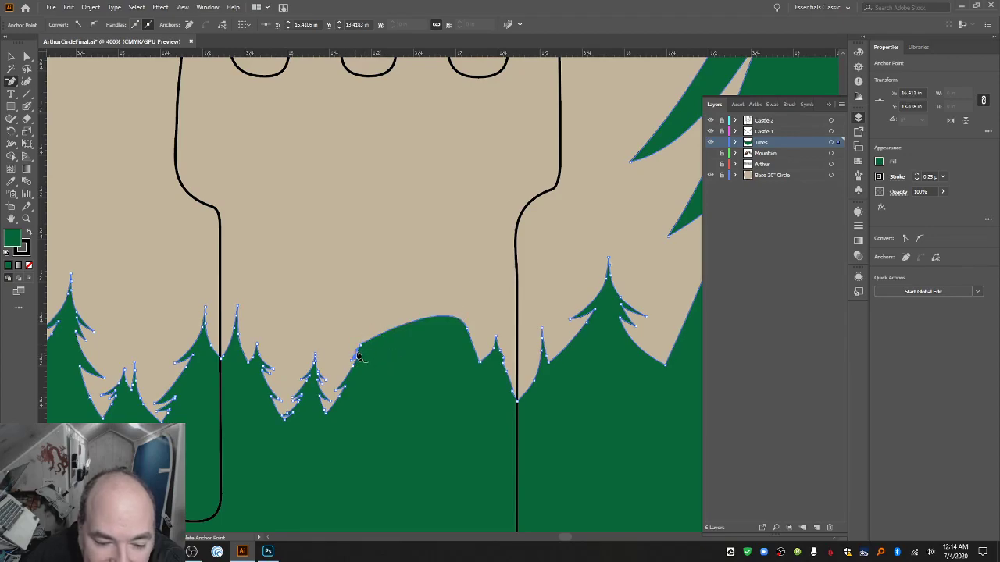
click(361, 347)
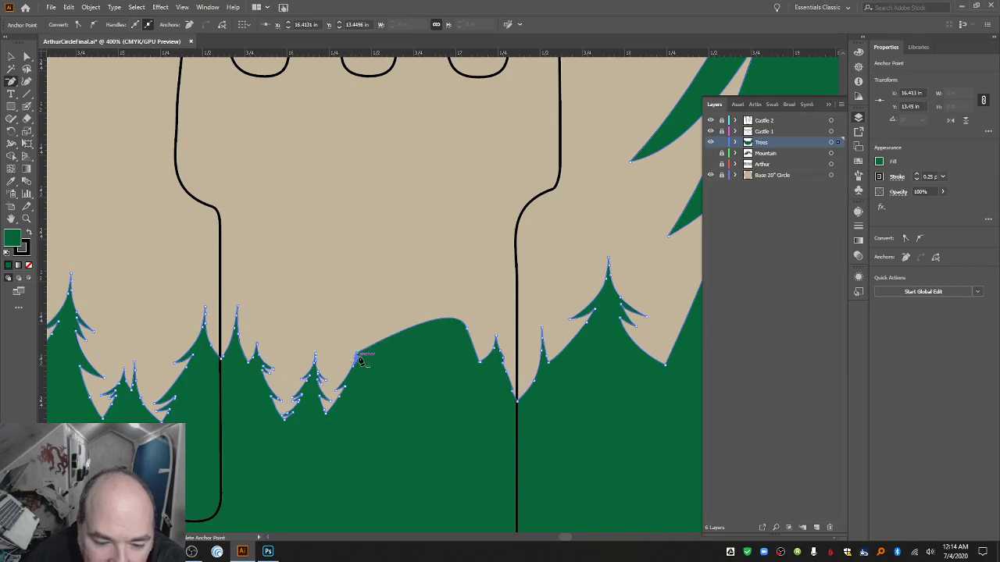
click(359, 357)
click(355, 365)
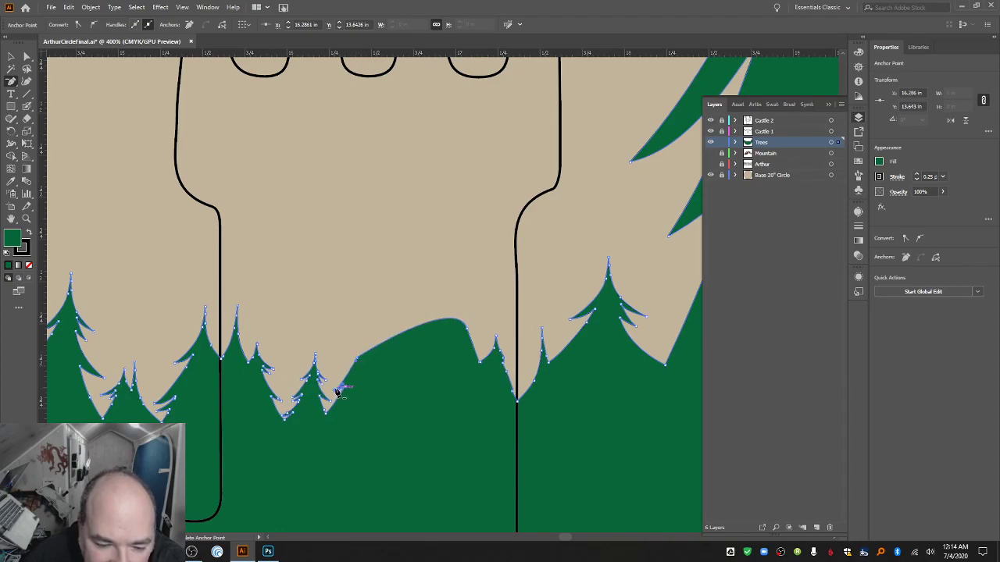
click(357, 359)
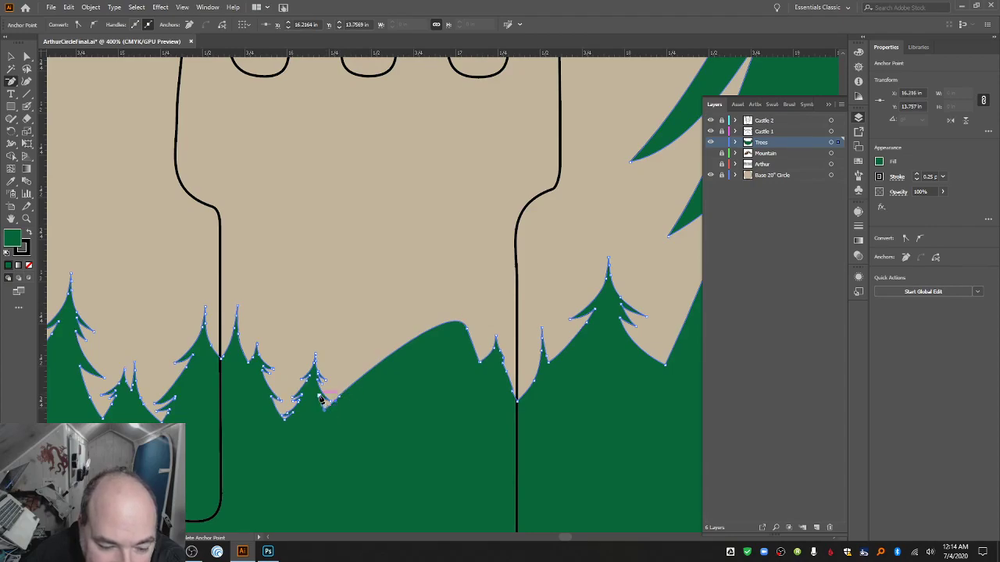
Remove anchors along the small tree's base and left edge to flatten it.
click(328, 404)
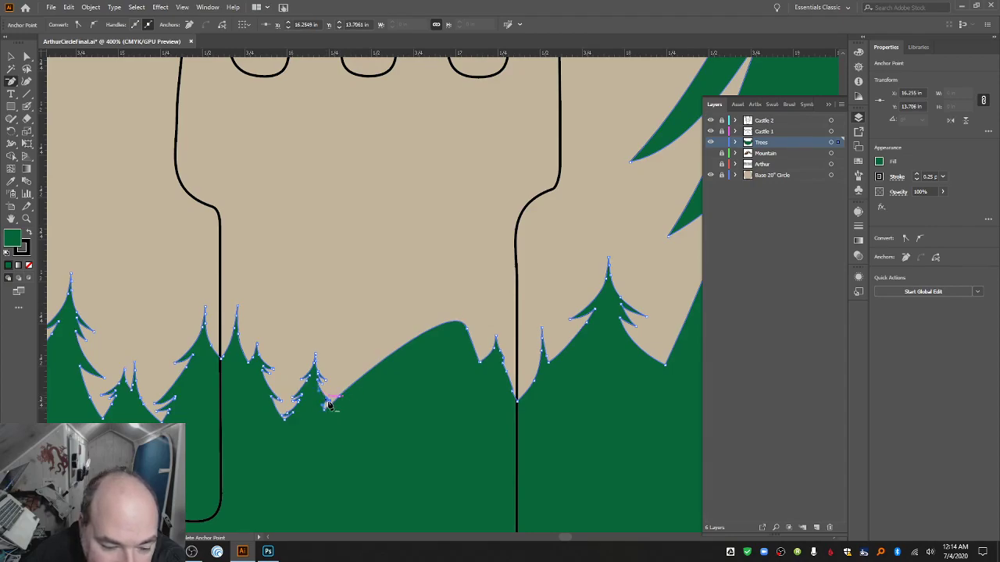
click(284, 416)
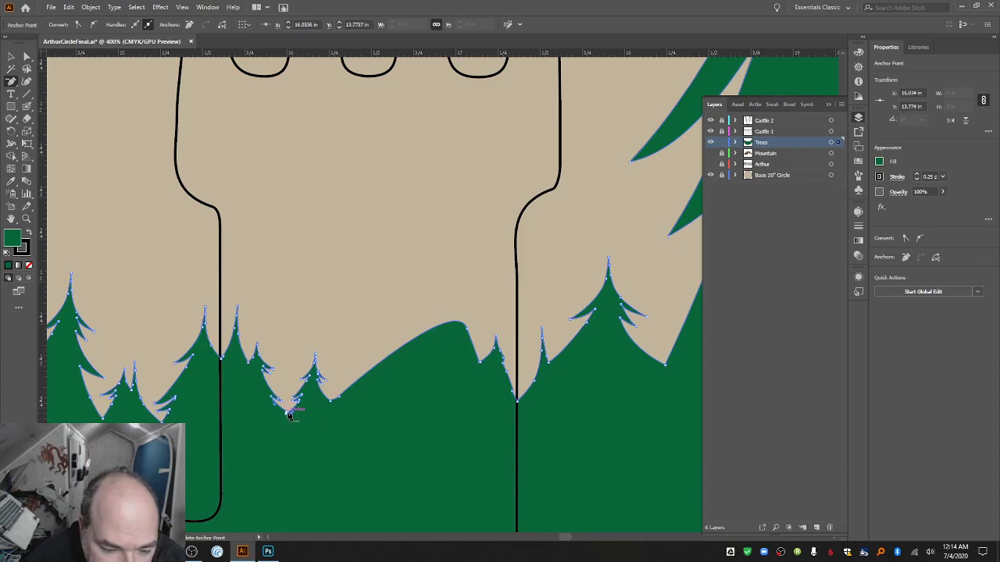
click(294, 409)
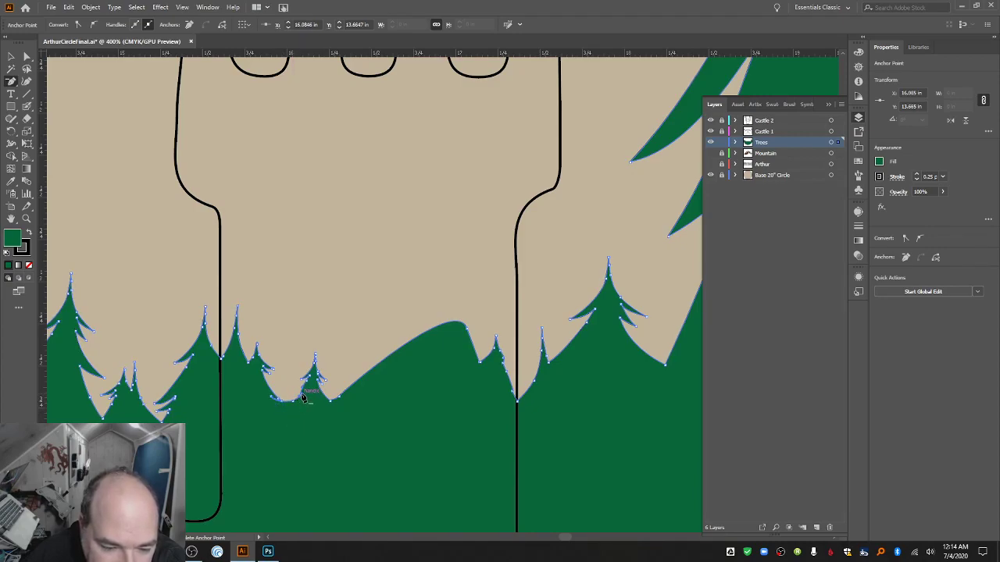
click(306, 391)
click(305, 379)
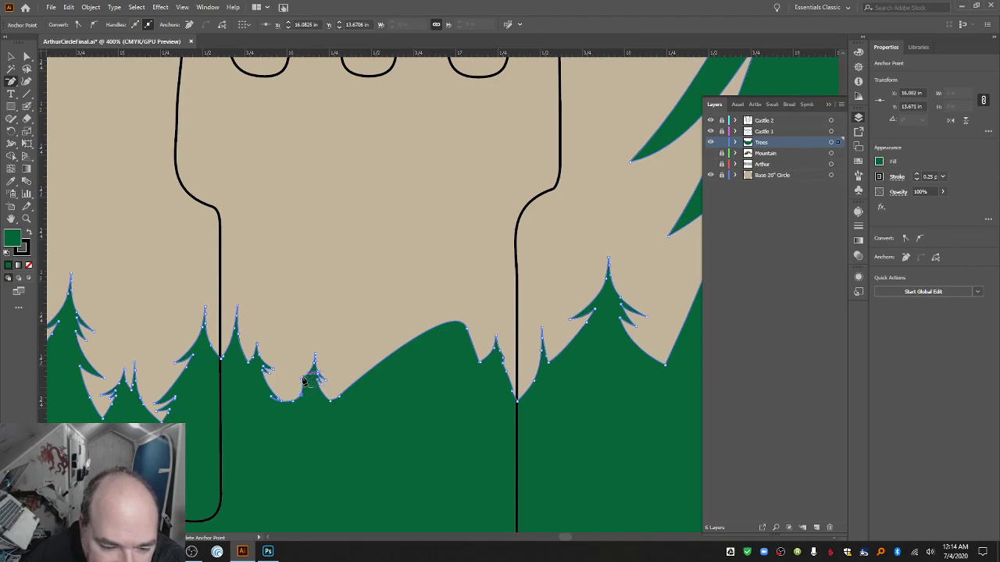
Delete anchors on the tall tree's peak and the valley's left edge to straighten the outline.
click(239, 332)
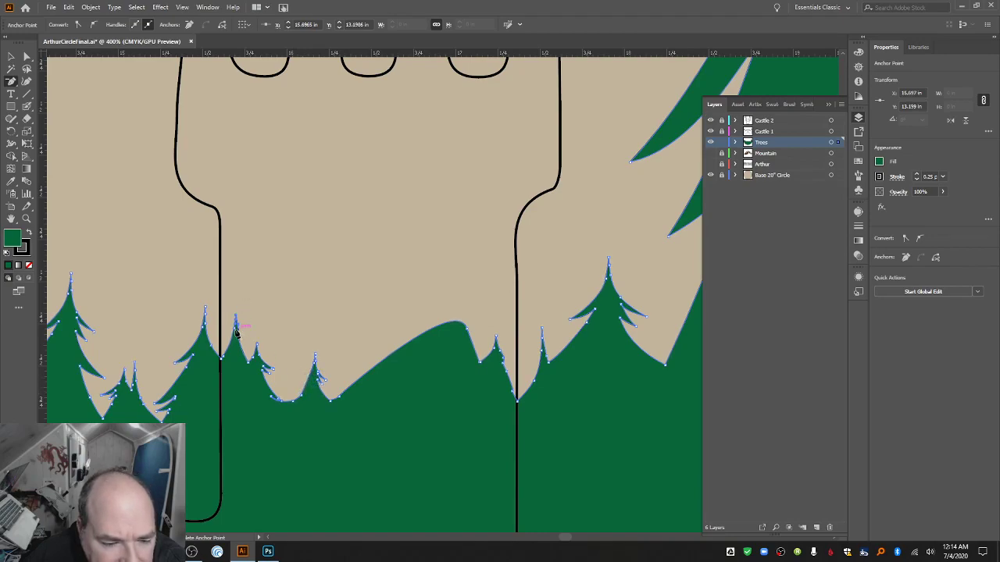
click(238, 320)
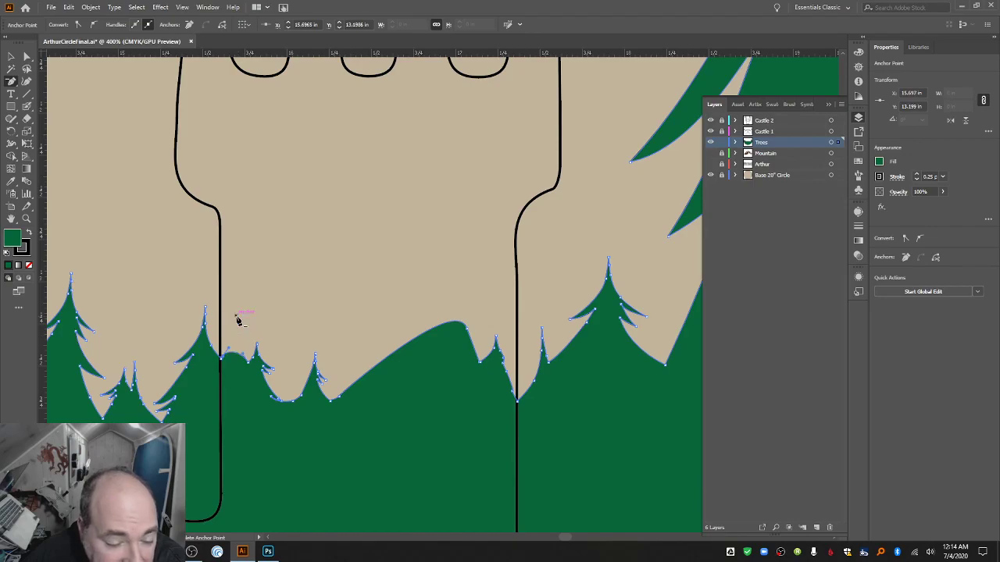
click(251, 364)
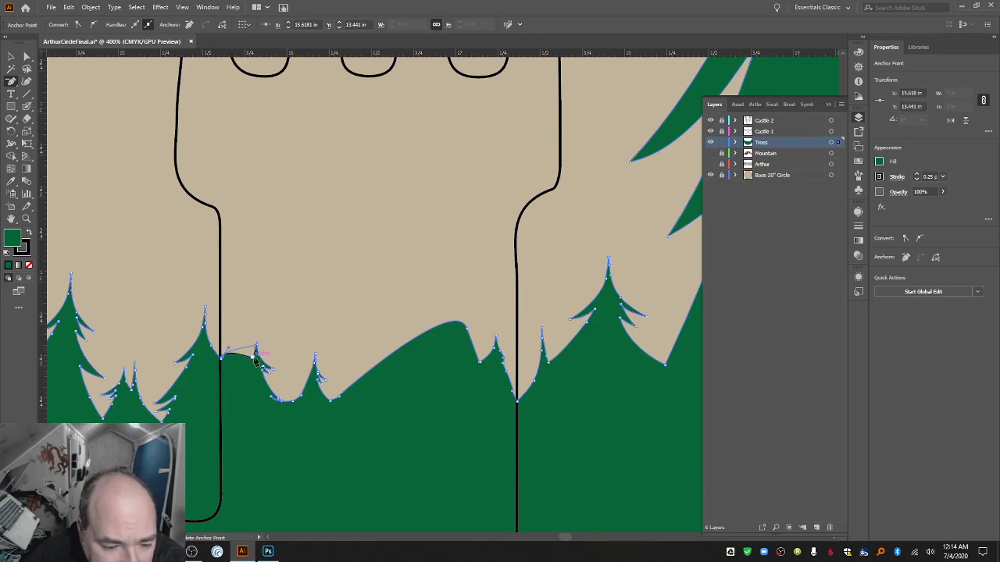
click(258, 356)
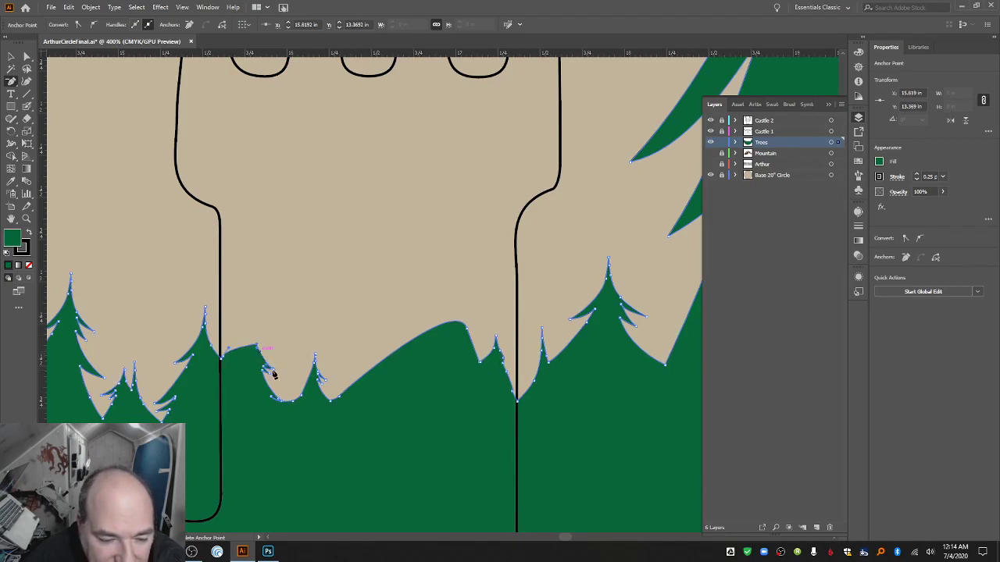
click(269, 368)
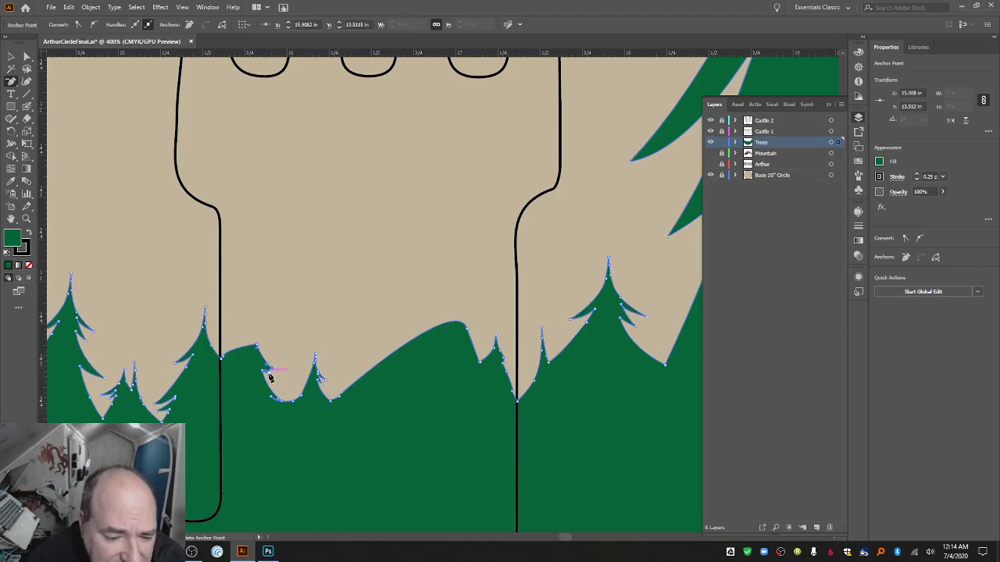
click(278, 398)
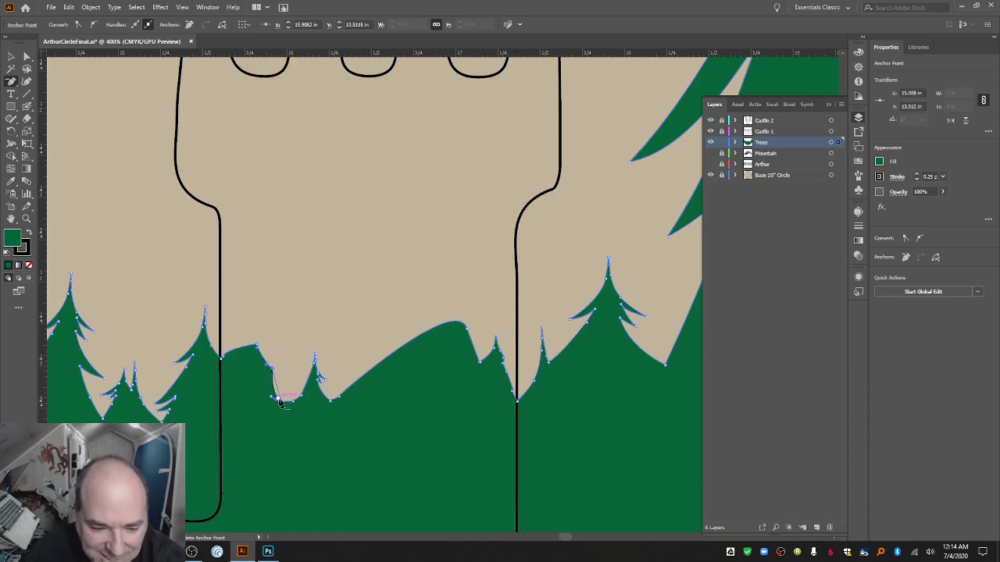
click(259, 346)
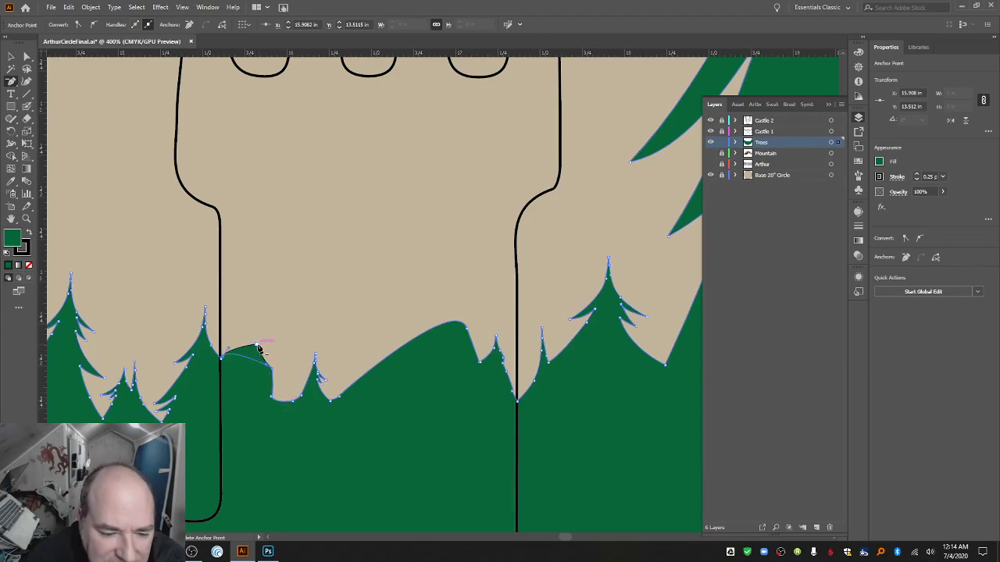
click(273, 399)
Fill in the valley dip and remove the small tree peak's bump and low-point anchors.
drag(299, 401, 315, 371)
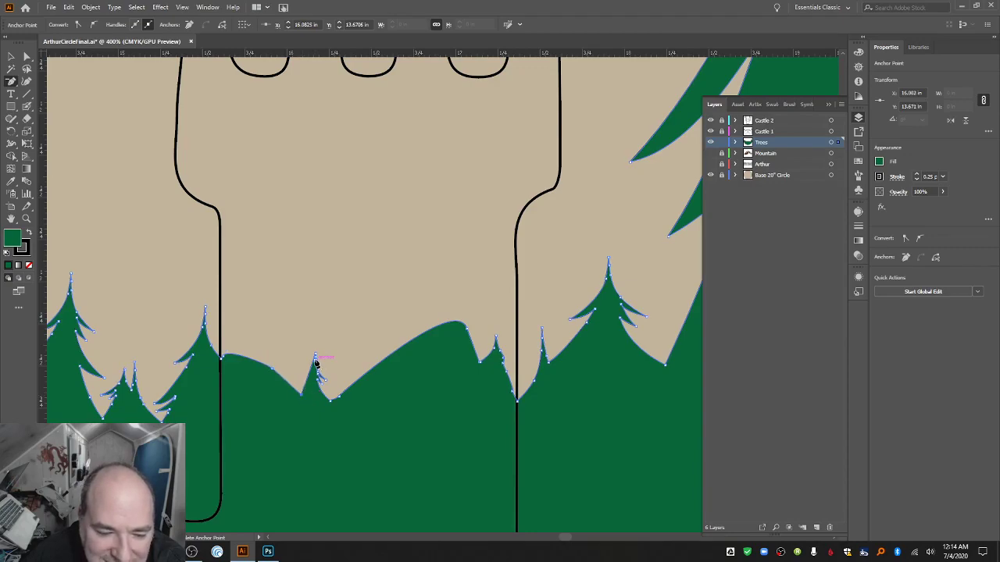
click(318, 372)
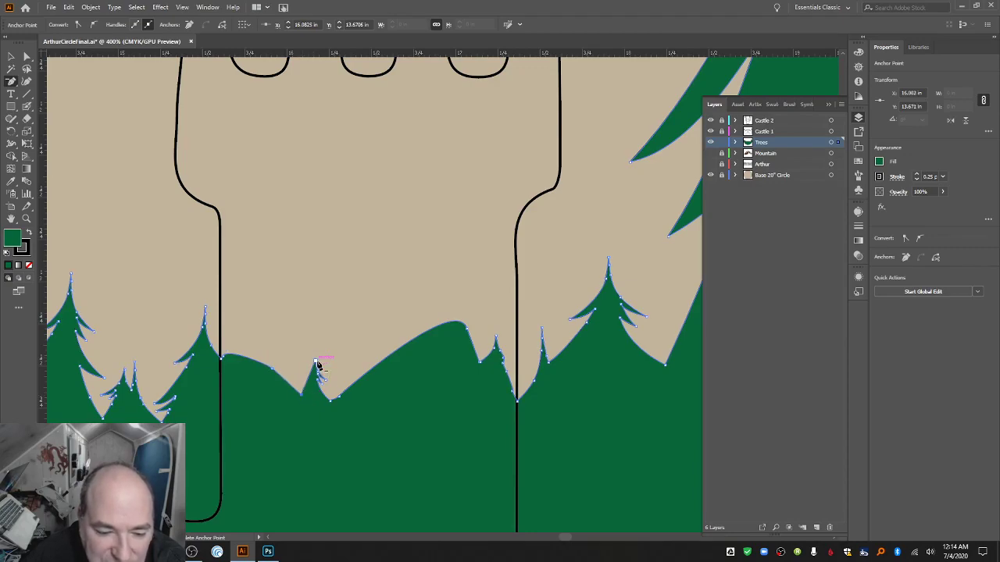
click(315, 361)
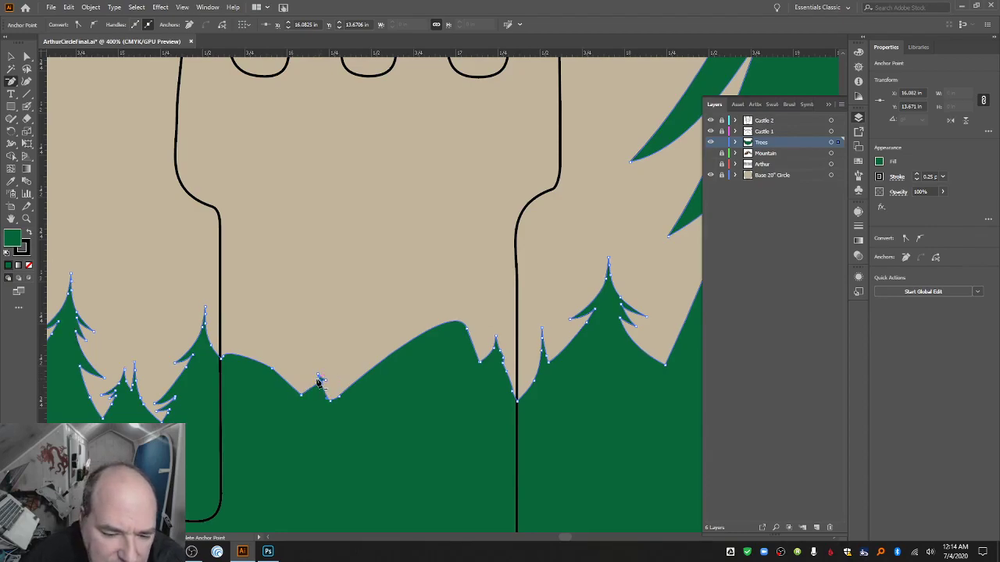
click(318, 388)
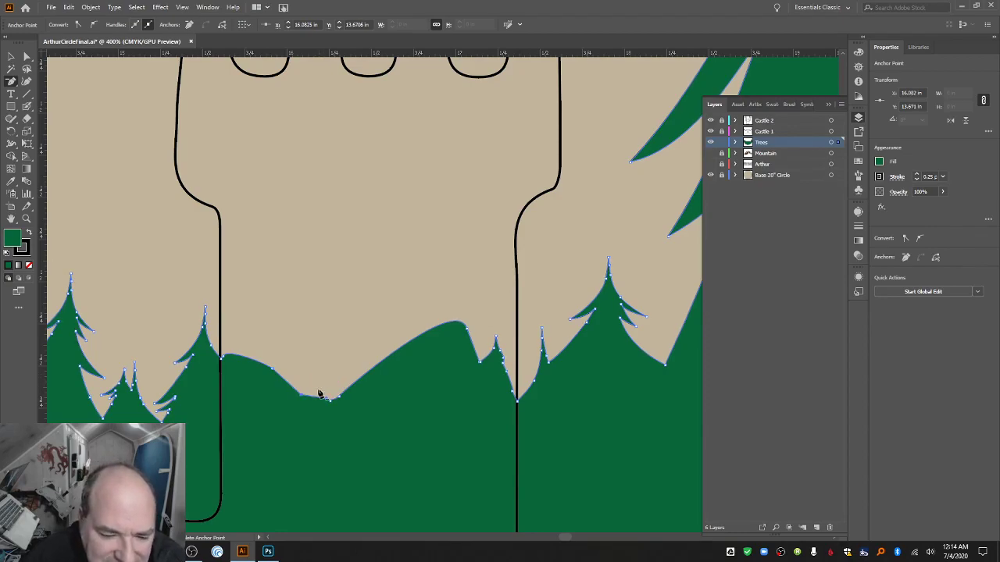
click(338, 396)
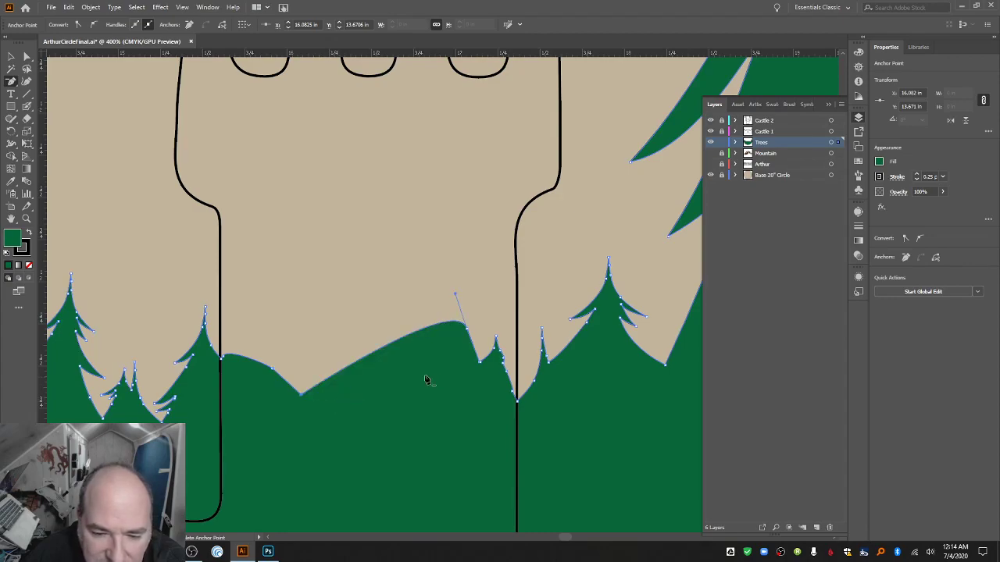
click(302, 395)
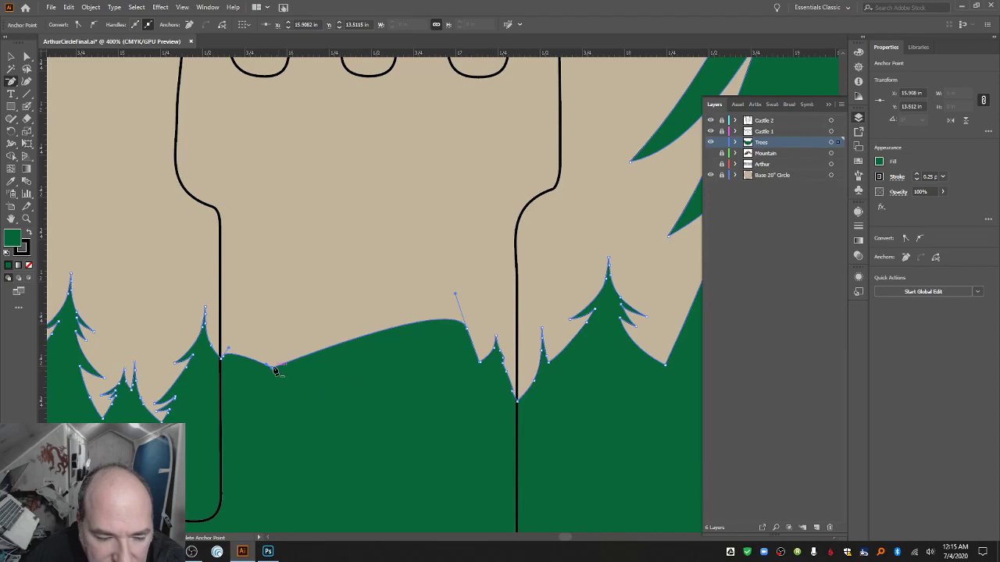
click(274, 371)
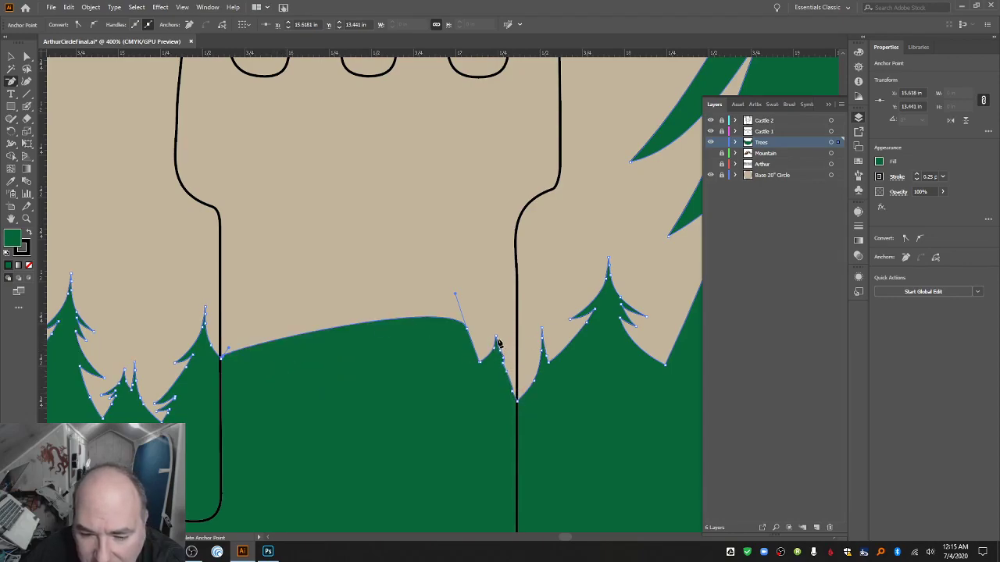
Remove the peak and notch near the right castle wall so the edge slopes straight down.
click(497, 340)
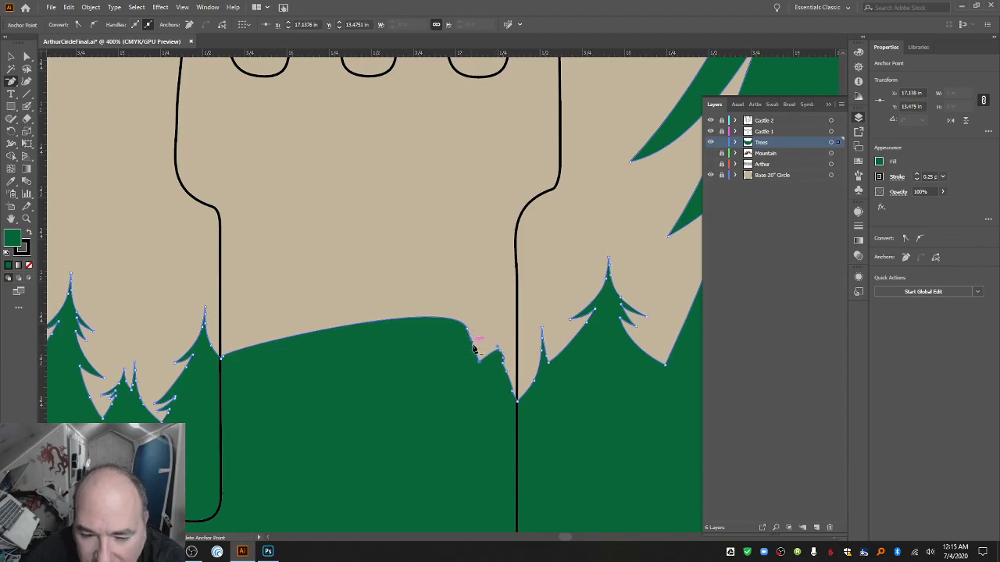
mouse_move(473, 349)
mouse_down()
mouse_move(485, 353)
mouse_move(474, 351)
mouse_up()
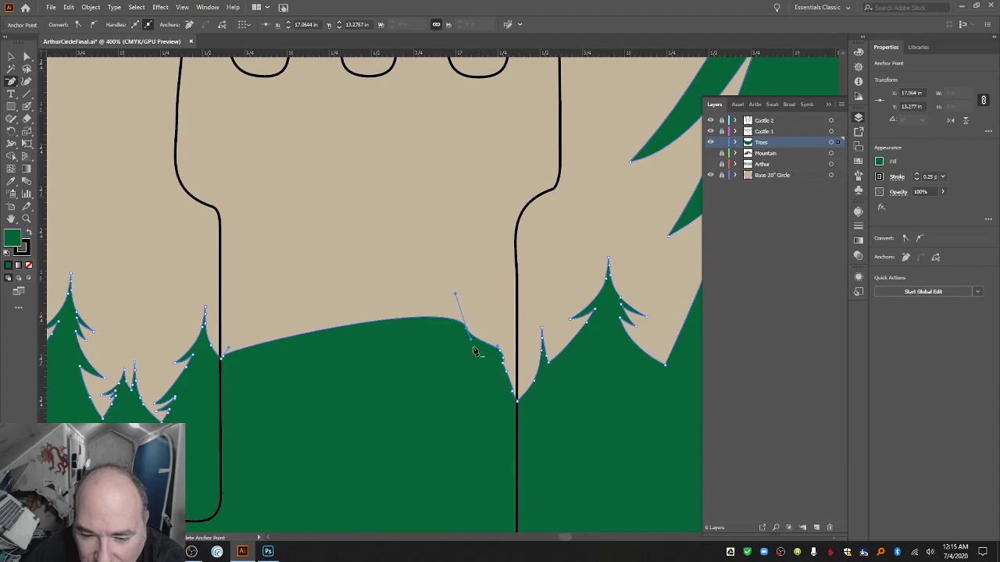
click(470, 335)
click(500, 350)
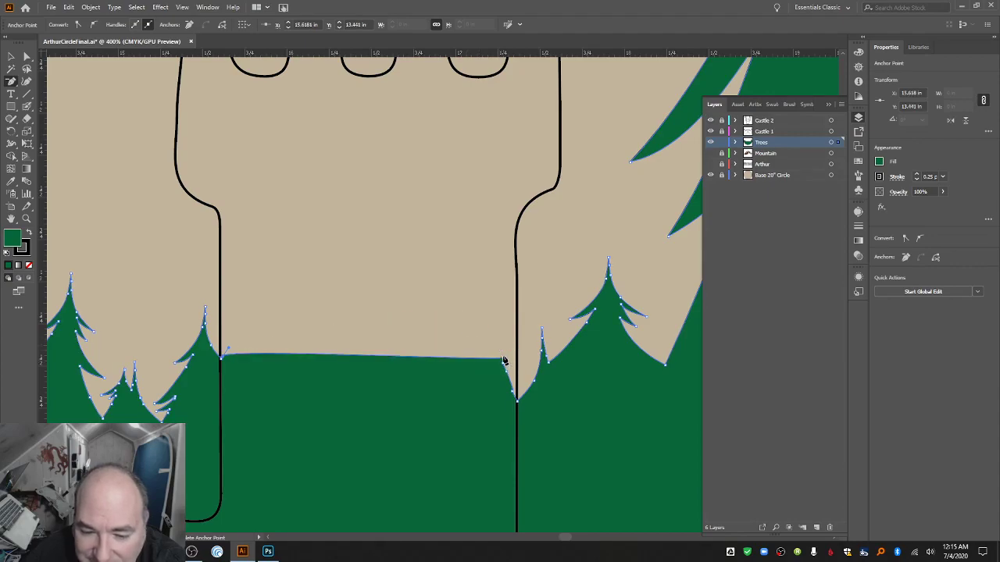
click(502, 361)
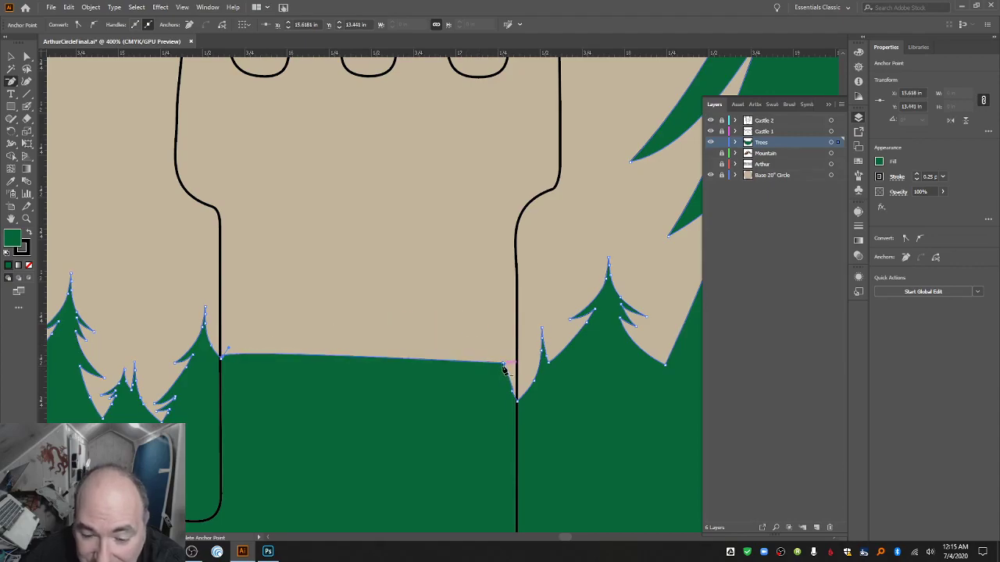
click(504, 364)
click(508, 378)
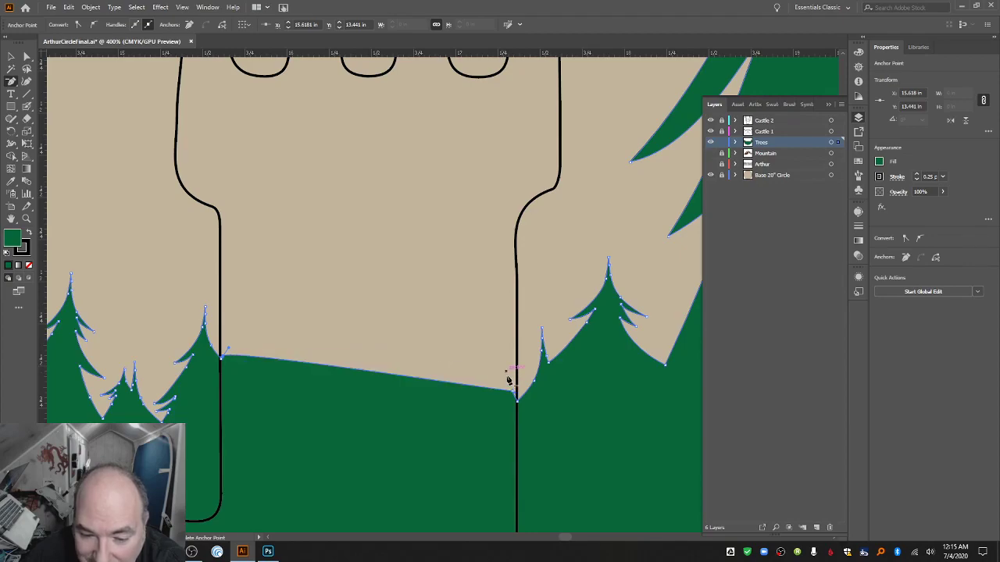
Zoom out to view the whole simplified tree line and finish anchor editing.
key(ctrl+minus)
key(ctrl+minus)
key(ctrl+minus)
key(ctrl+minus)
key(ctrl+minus)
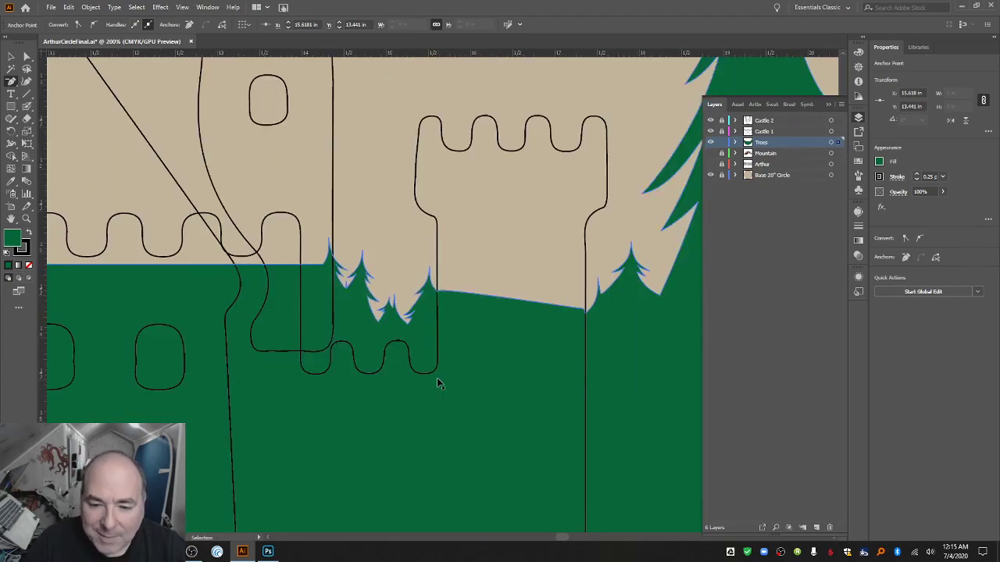
scroll(437, 383, up, 1)
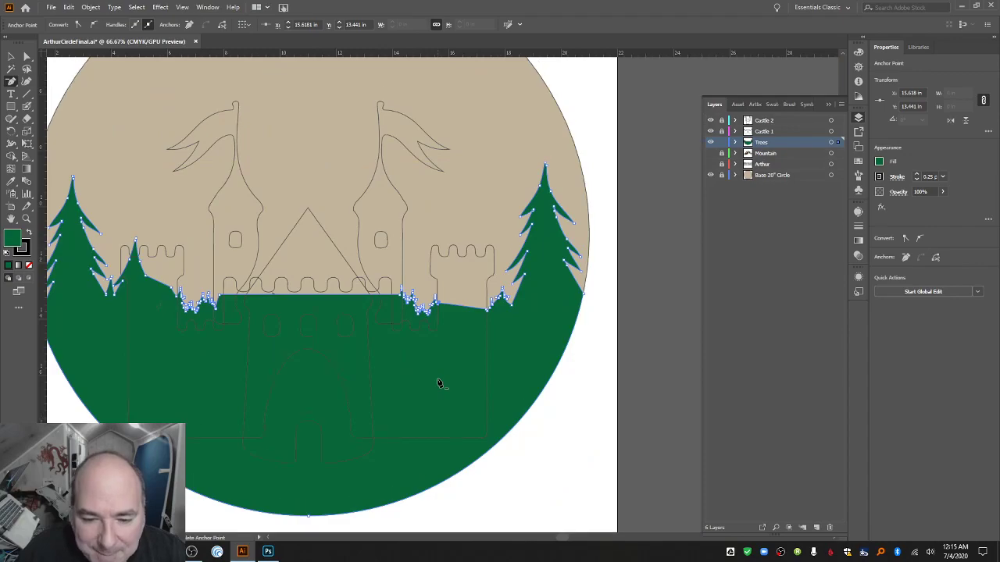
scroll(261, 261, down, 2)
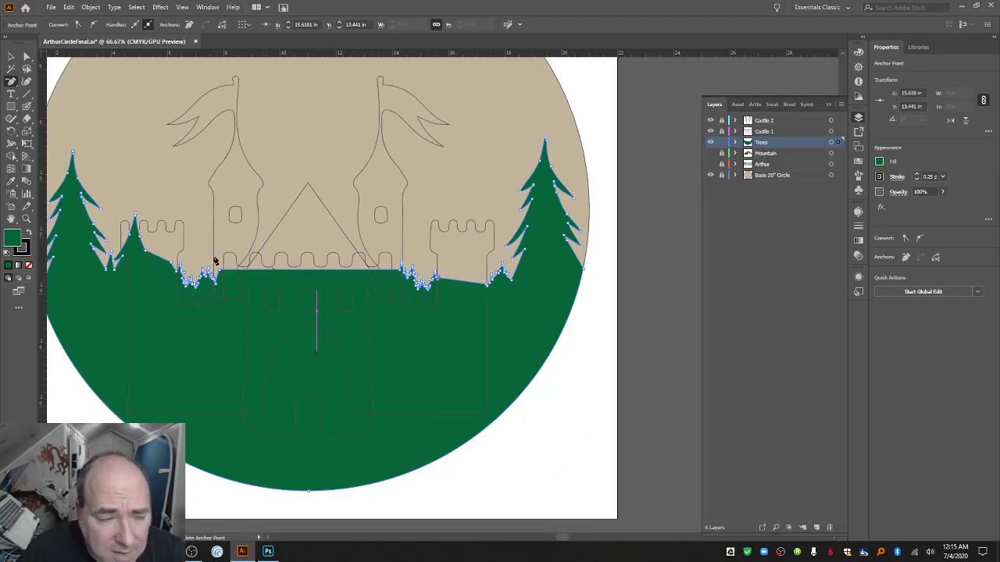
click(25, 61)
click(13, 59)
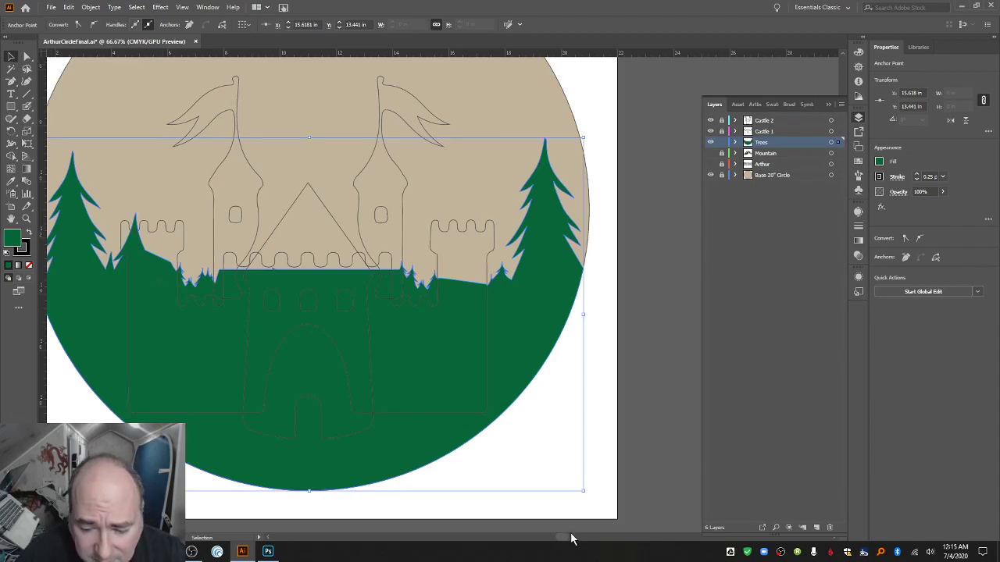
In the Trees layer, hide the Compound Path, trash the seven <Path> sublayers, then unhide it.
drag(571, 539, 555, 540)
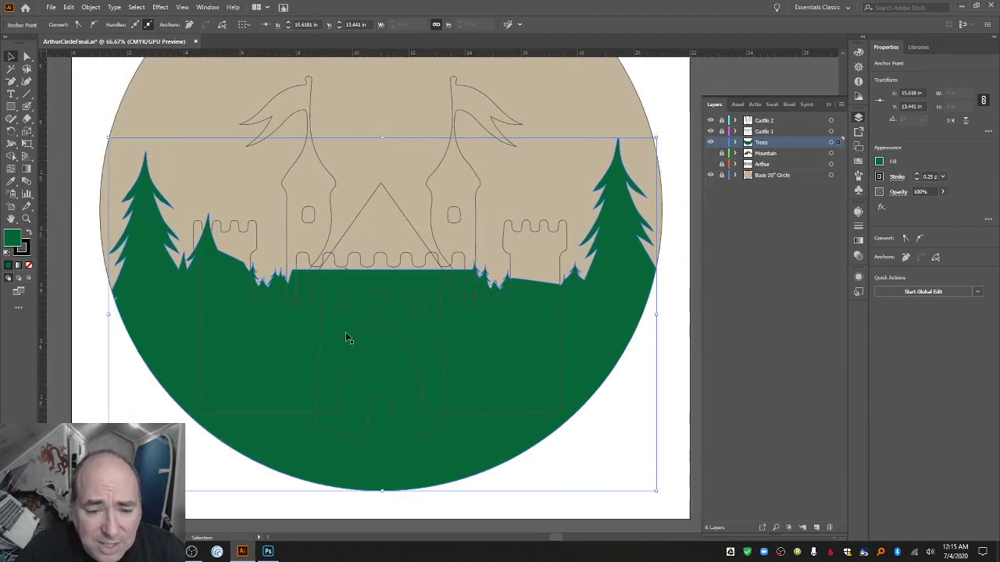
click(347, 273)
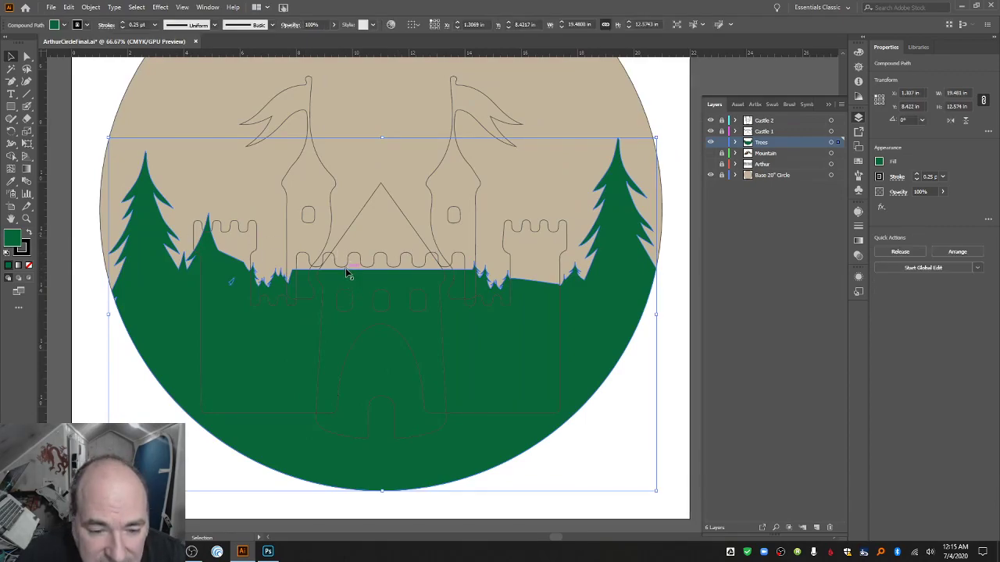
key(ctrl+shift+a)
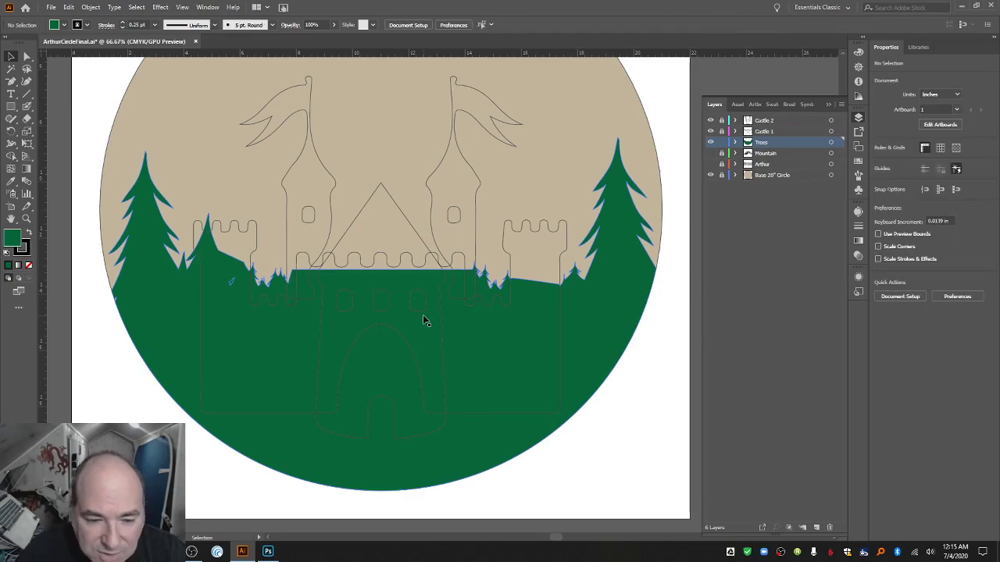
click(231, 286)
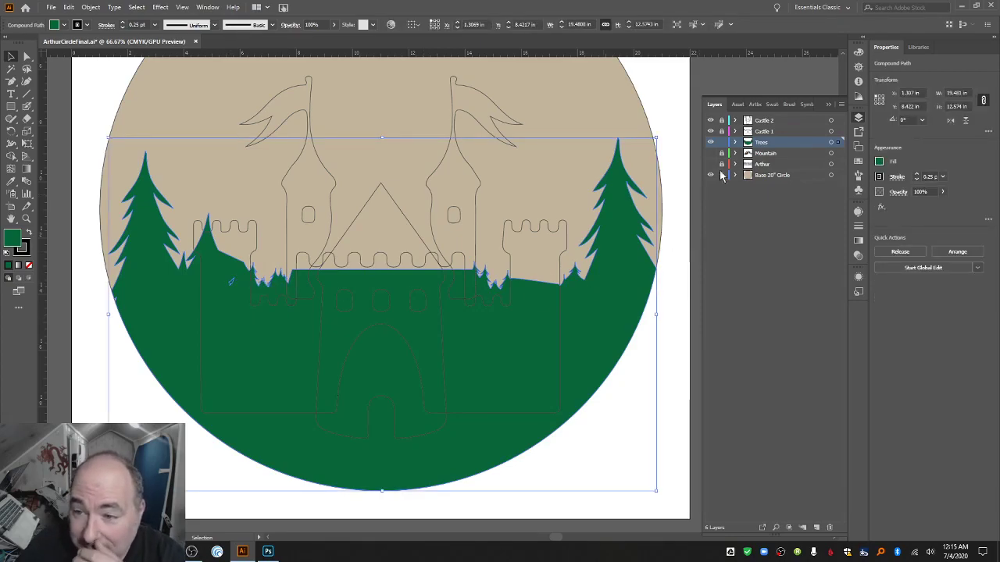
click(734, 142)
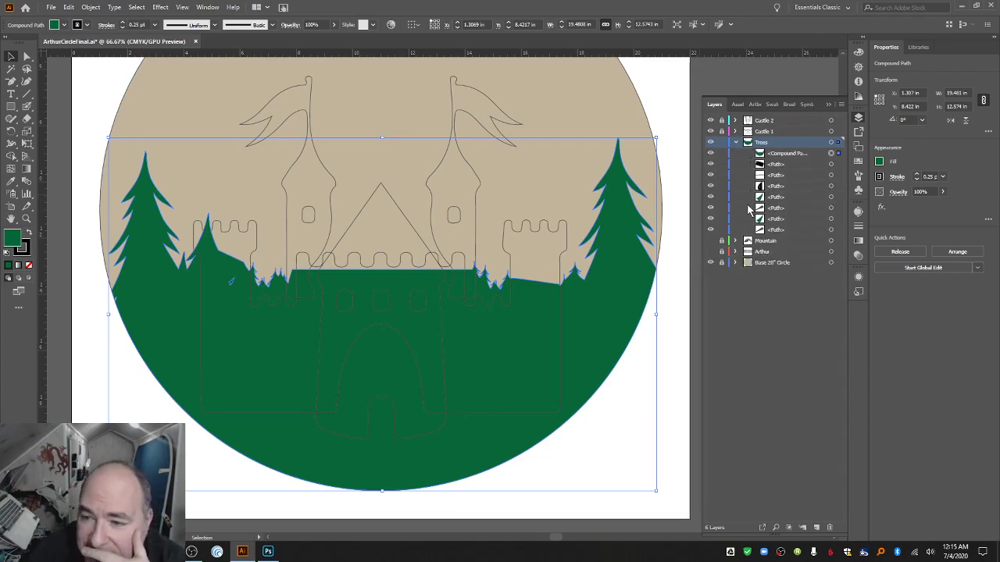
click(710, 154)
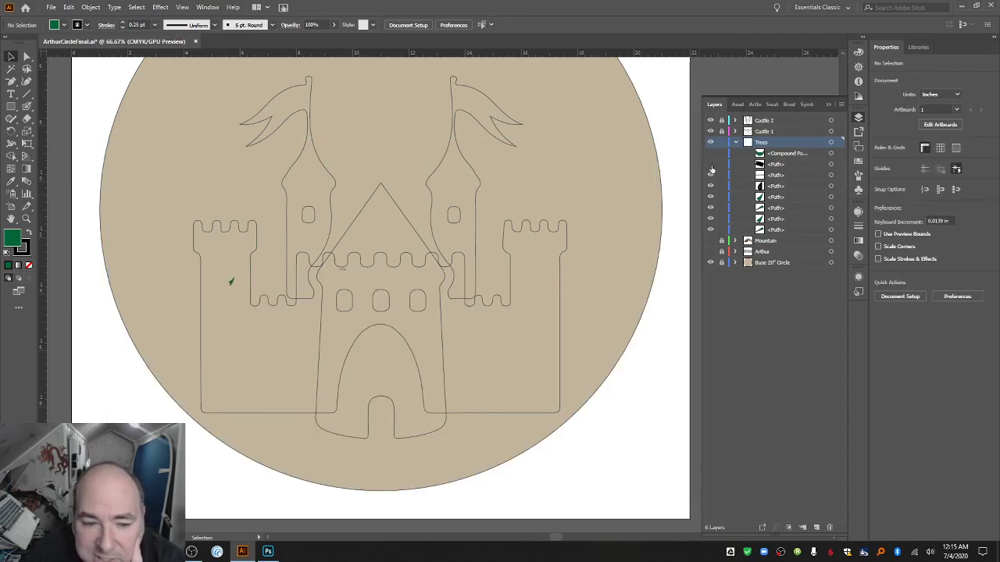
click(775, 168)
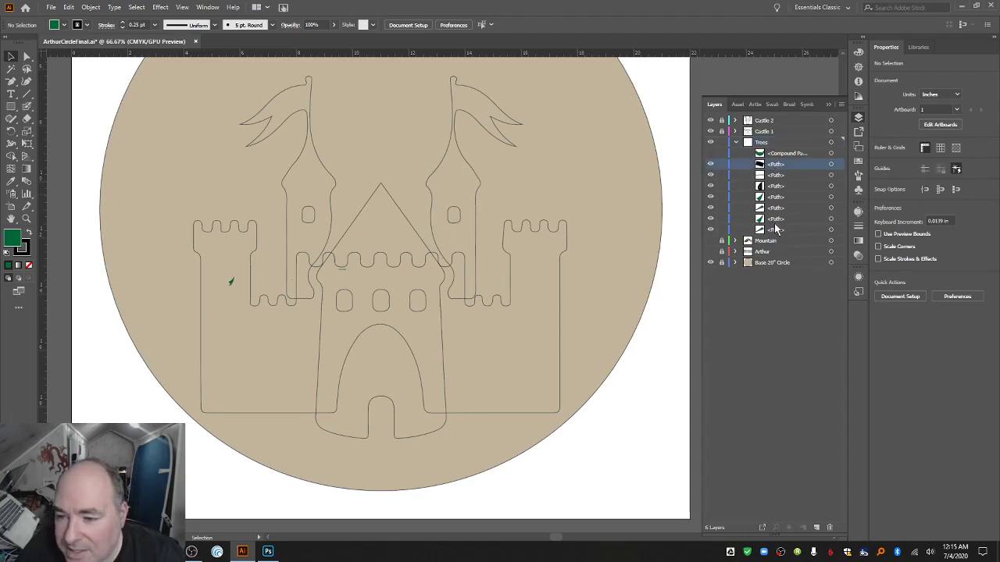
shift+click(777, 229)
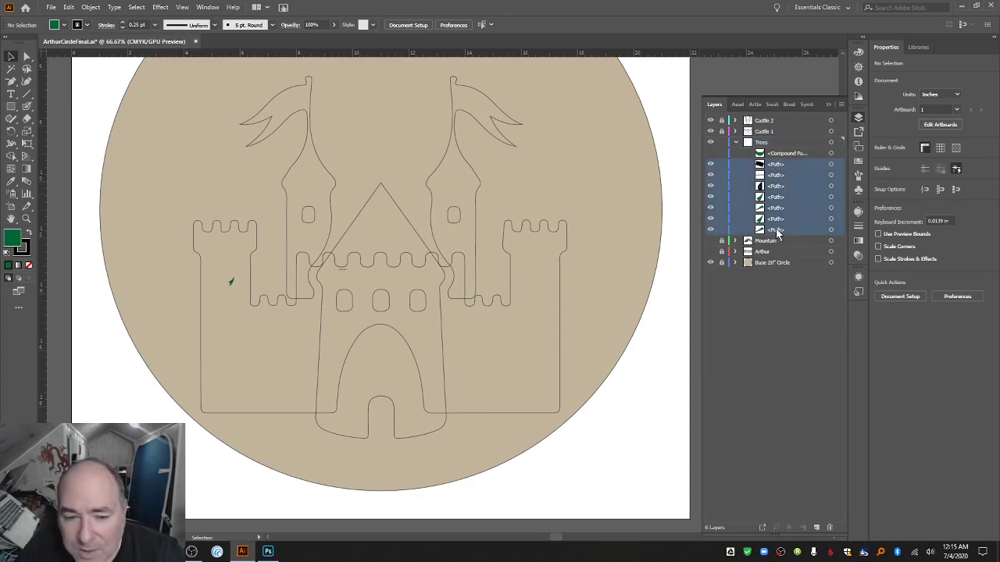
click(831, 529)
click(710, 153)
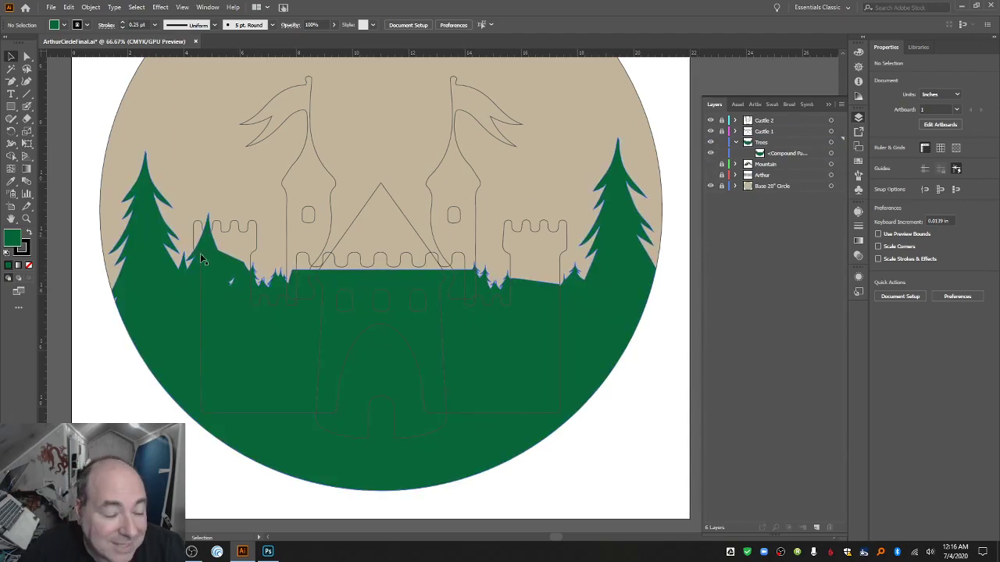
Zoom in on the small tan gap where trees meet the castle and draw a rectangle over it.
click(26, 219)
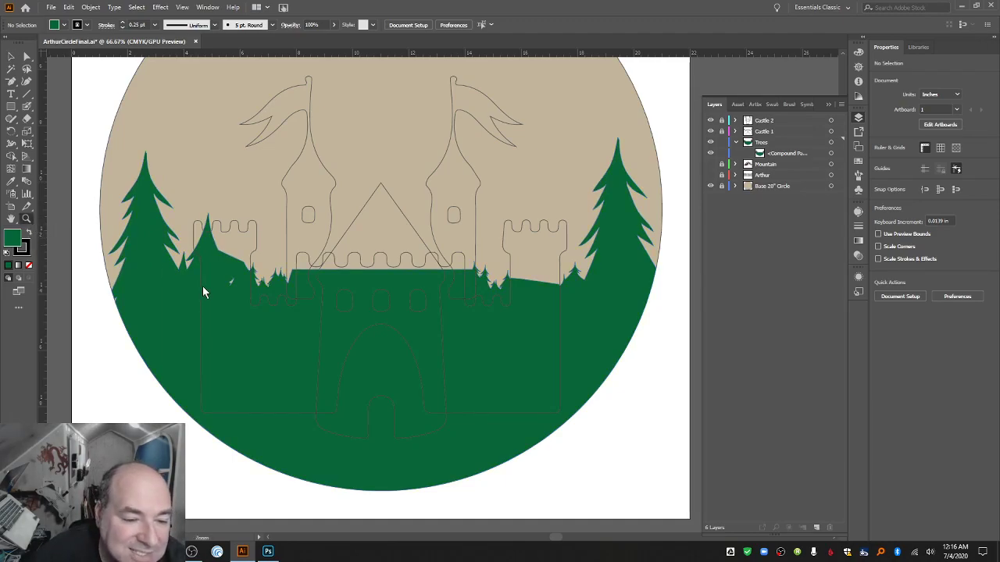
click(230, 280)
click(467, 318)
click(460, 313)
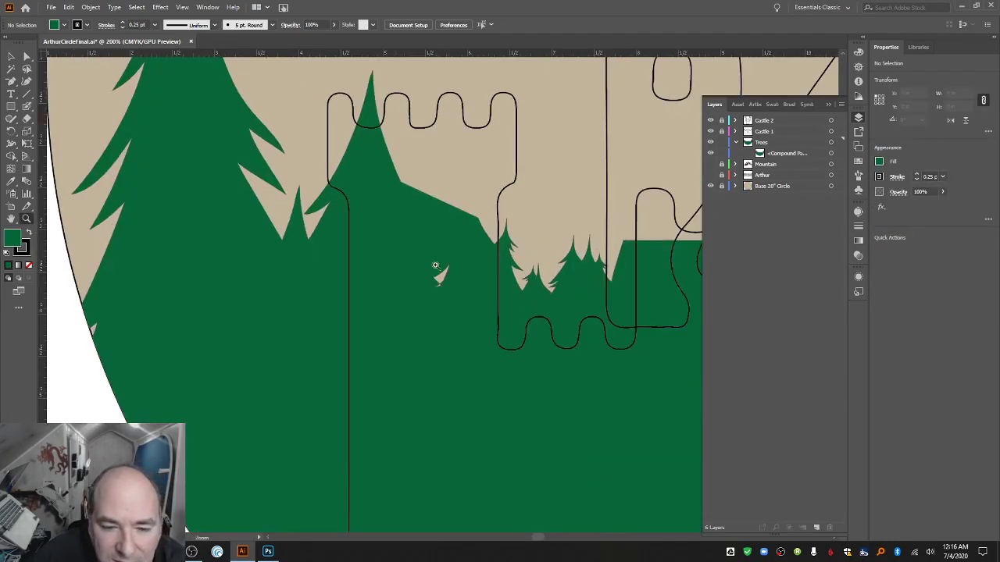
click(446, 283)
click(447, 317)
click(443, 312)
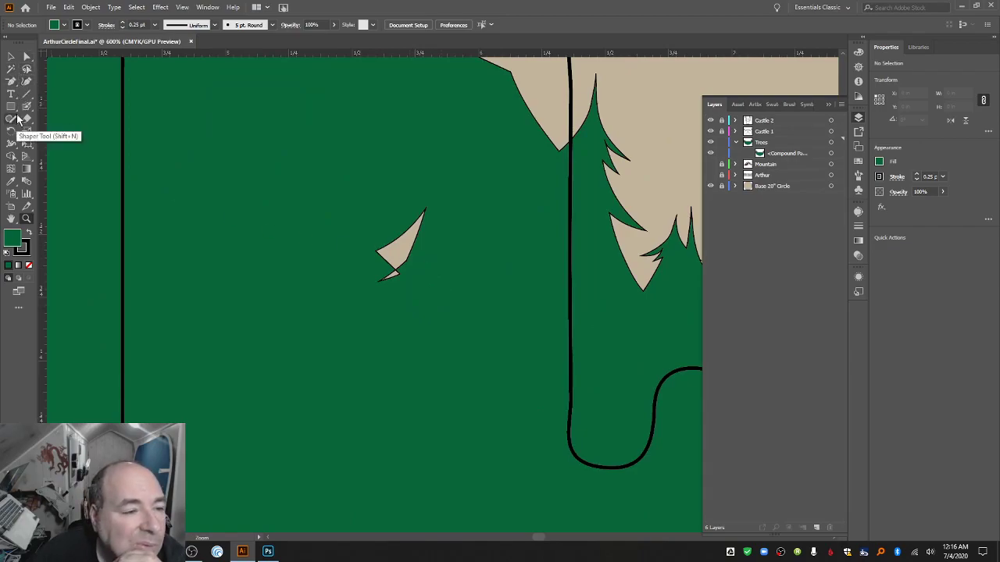
click(11, 106)
drag(323, 175, 471, 328)
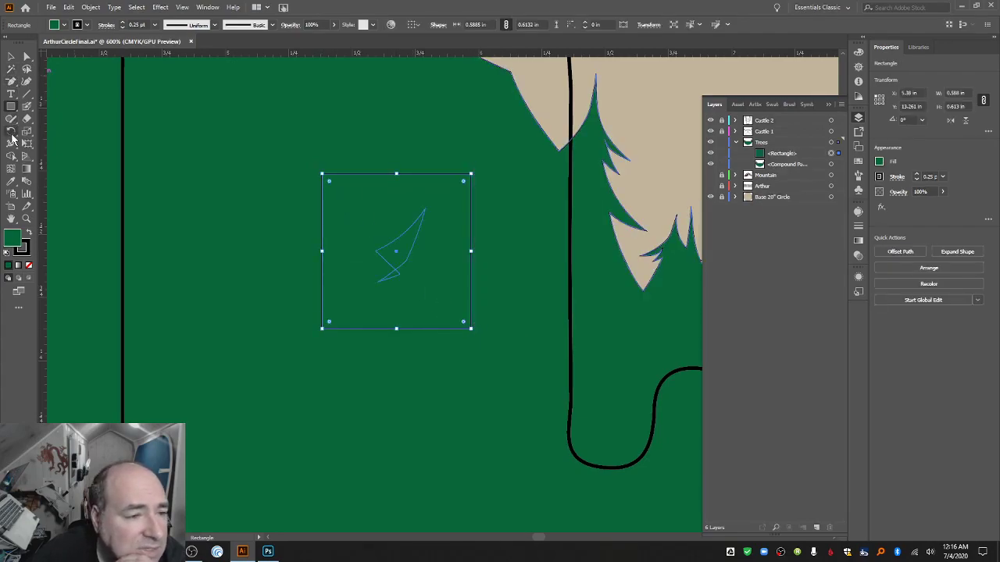
Merge the rectangle into the tree shape with the Shape Builder tool, then zoom out.
key(ctrl+a)
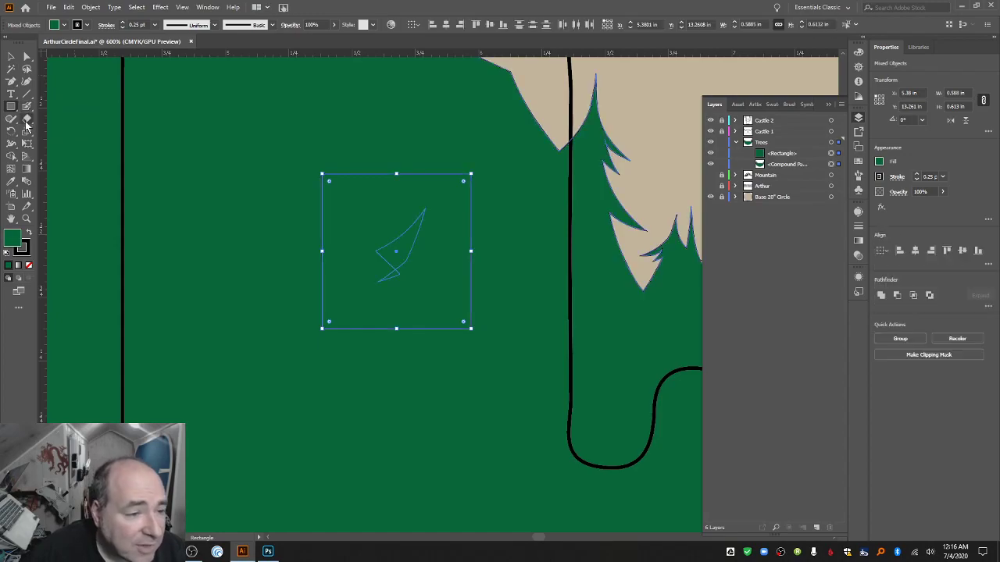
click(12, 156)
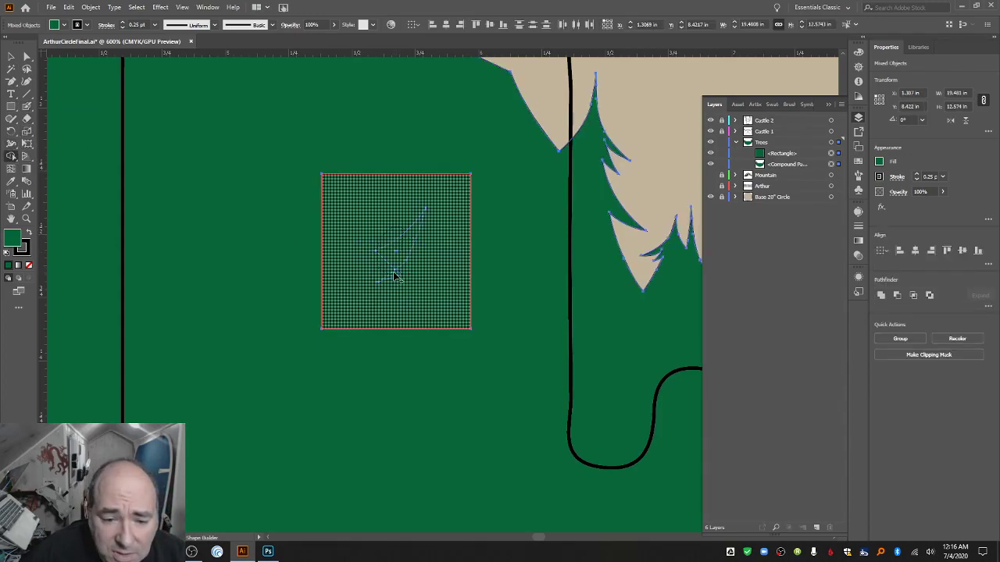
click(388, 240)
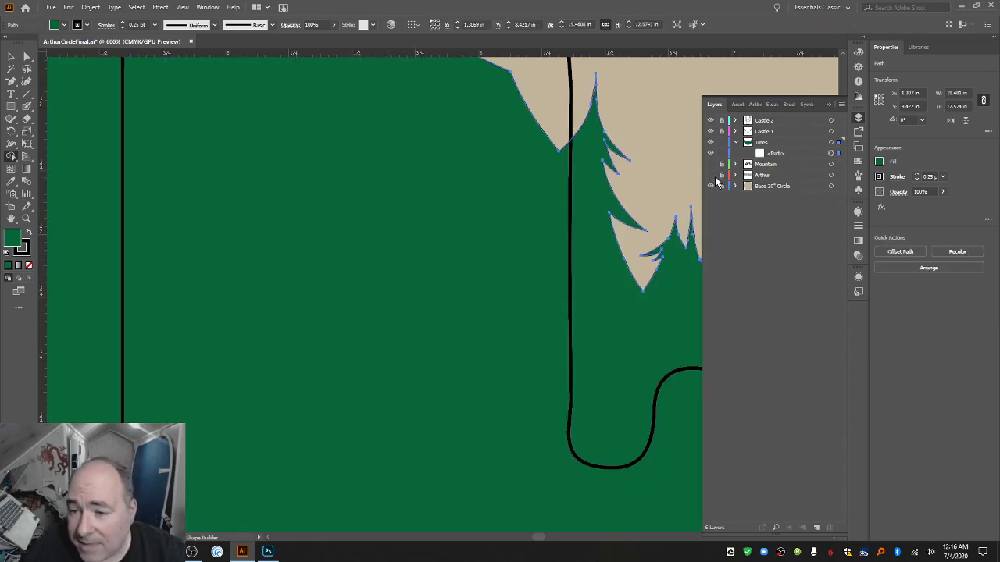
click(735, 143)
click(736, 143)
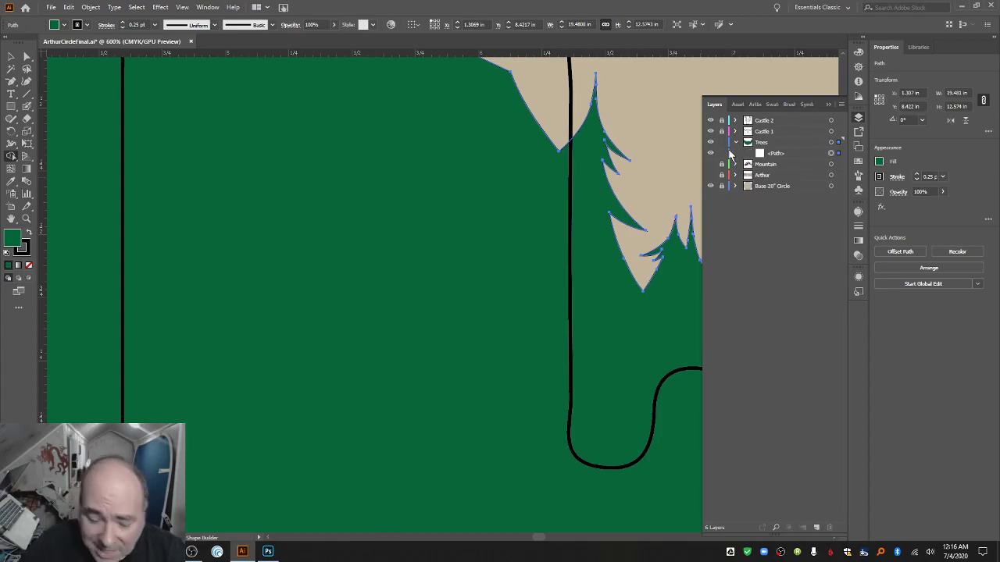
key(ctrl+minus)
key(ctrl+minus)
key(ctrl+minus)
key(ctrl+minus)
key(ctrl+minus)
key(ctrl+minus)
key(ctrl+minus)
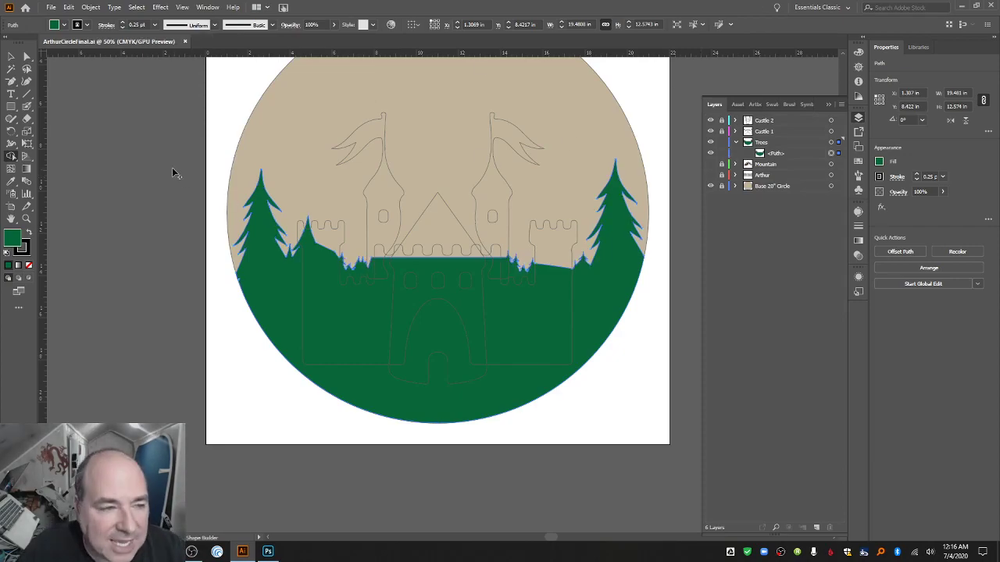
Unlock Castle 1, lock Trees, and select both castle outlines together.
scroll(160, 161, up, 3)
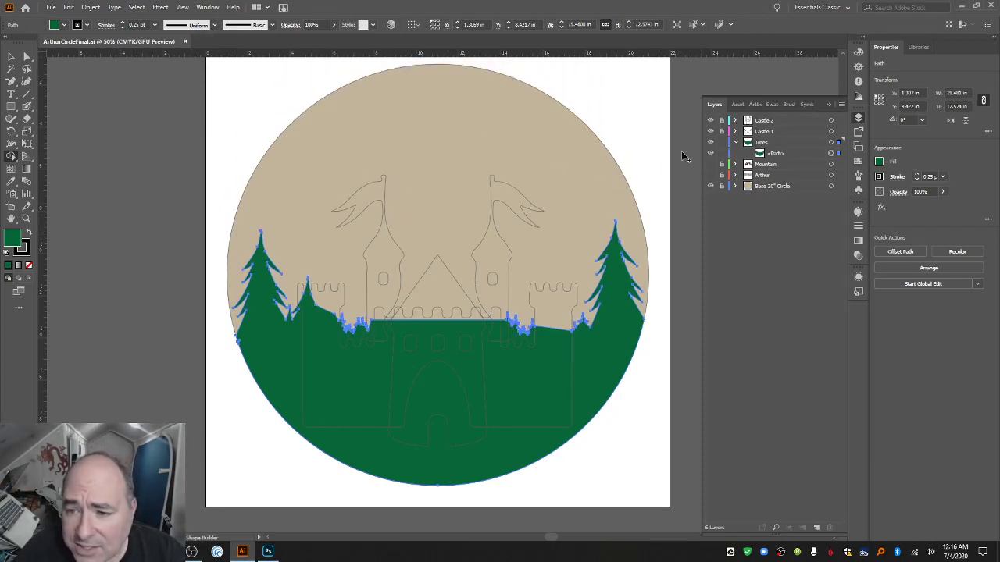
click(721, 131)
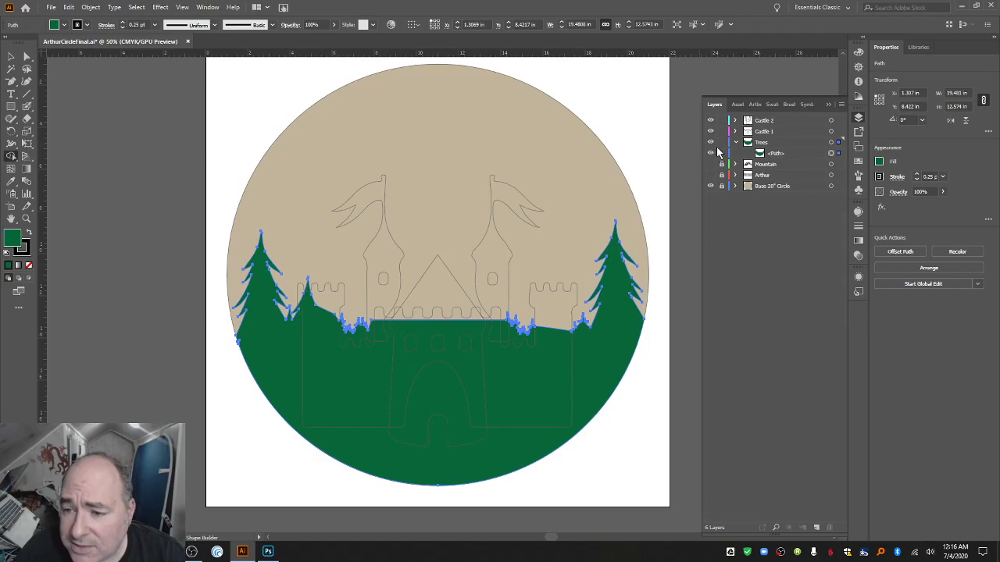
click(722, 143)
click(735, 142)
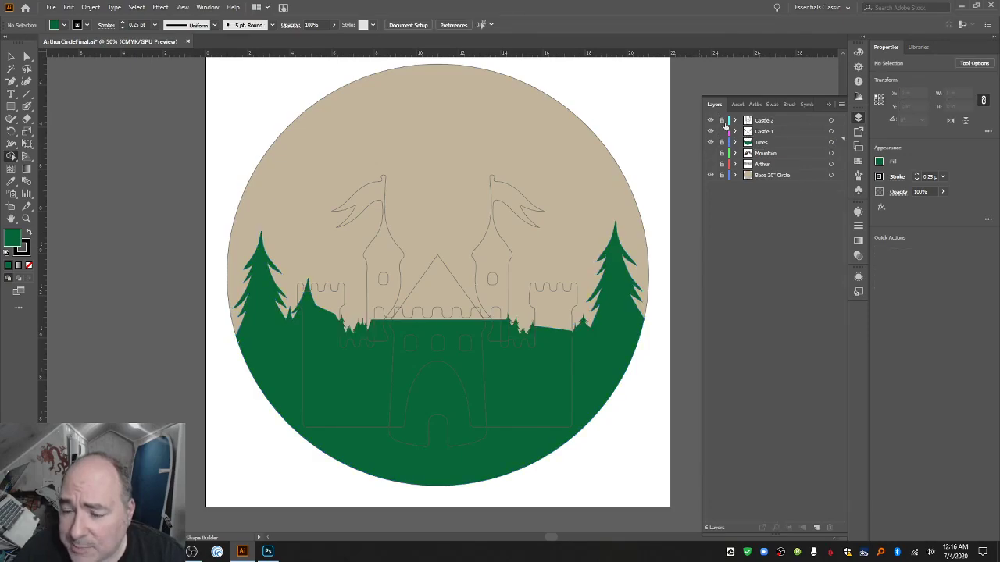
click(730, 121)
key(ctrl+a)
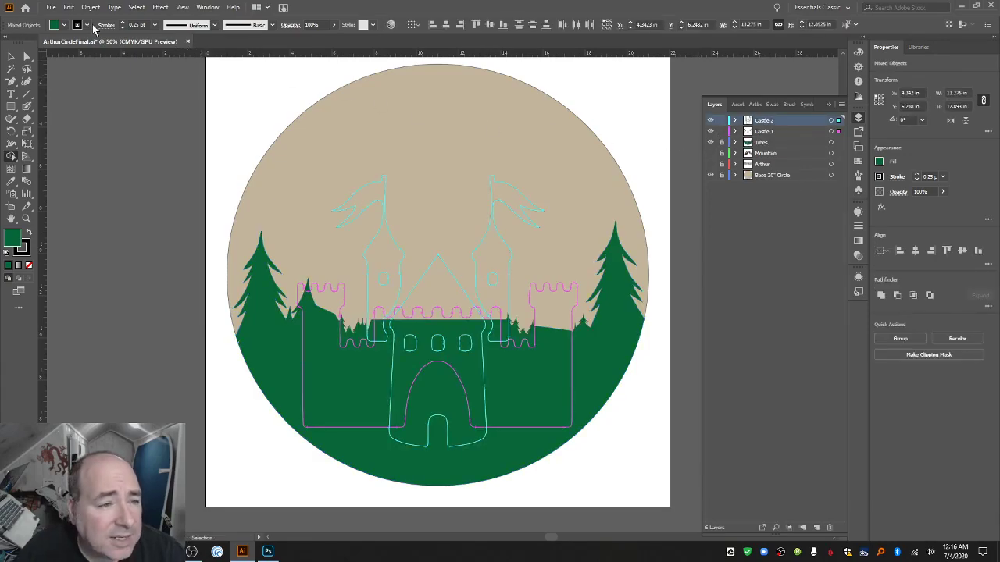
Give both castle outlines a light grey fill from the Fill swatches.
click(65, 25)
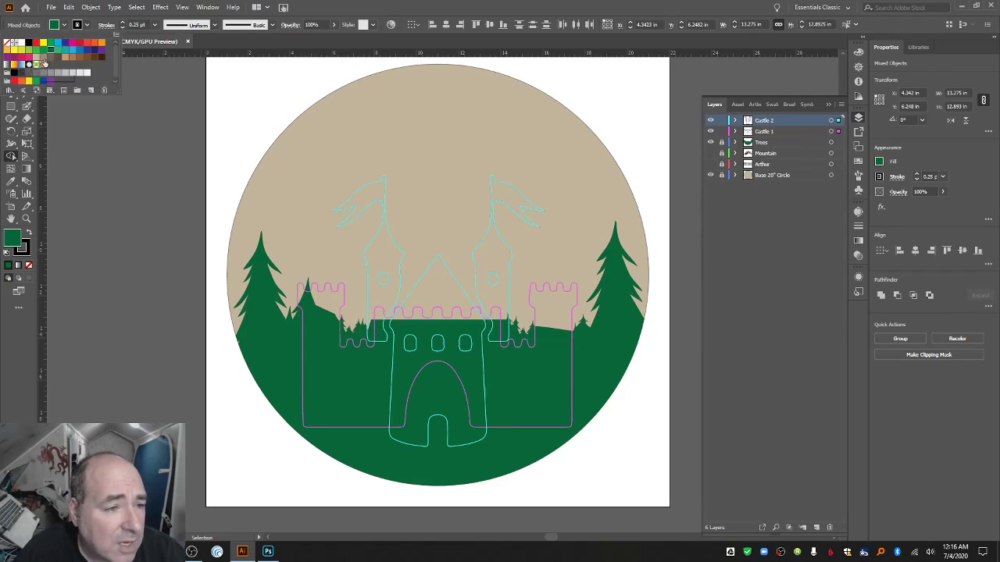
click(53, 73)
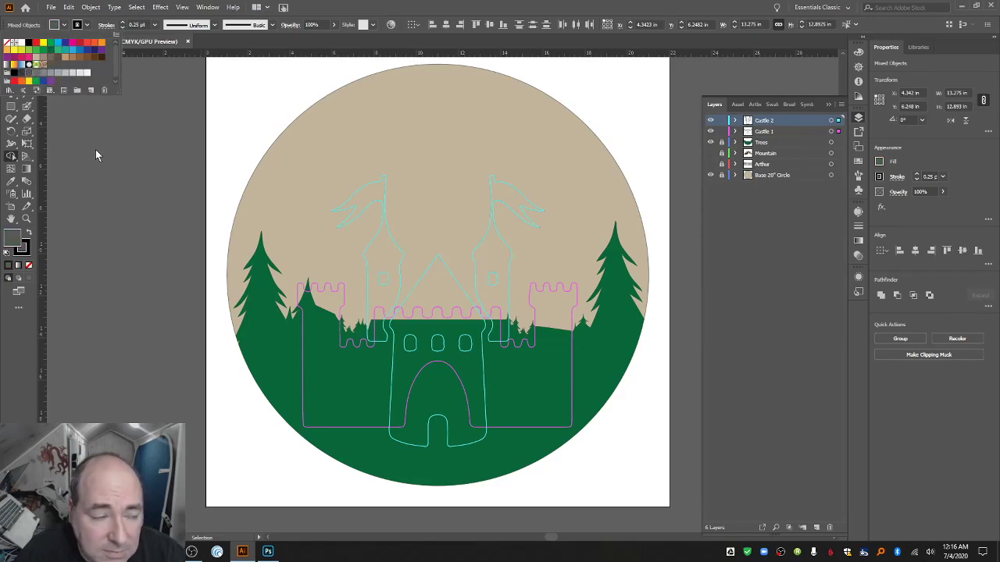
click(81, 141)
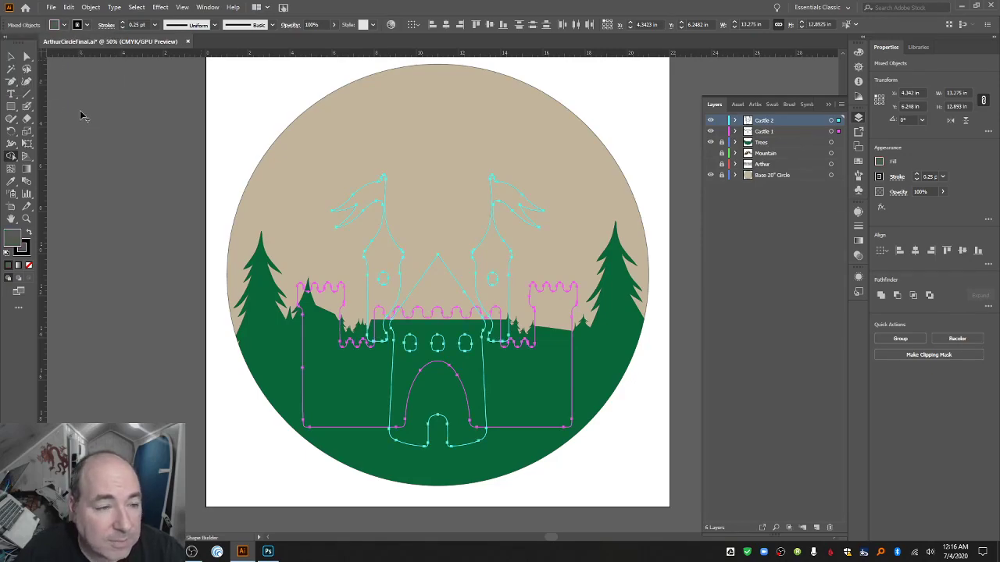
key(shift+m)
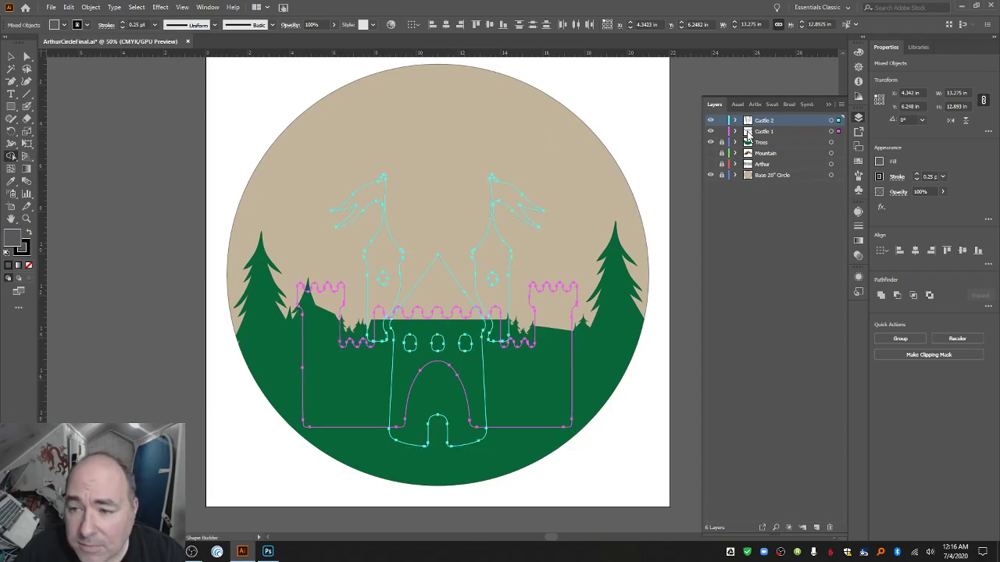
key(v)
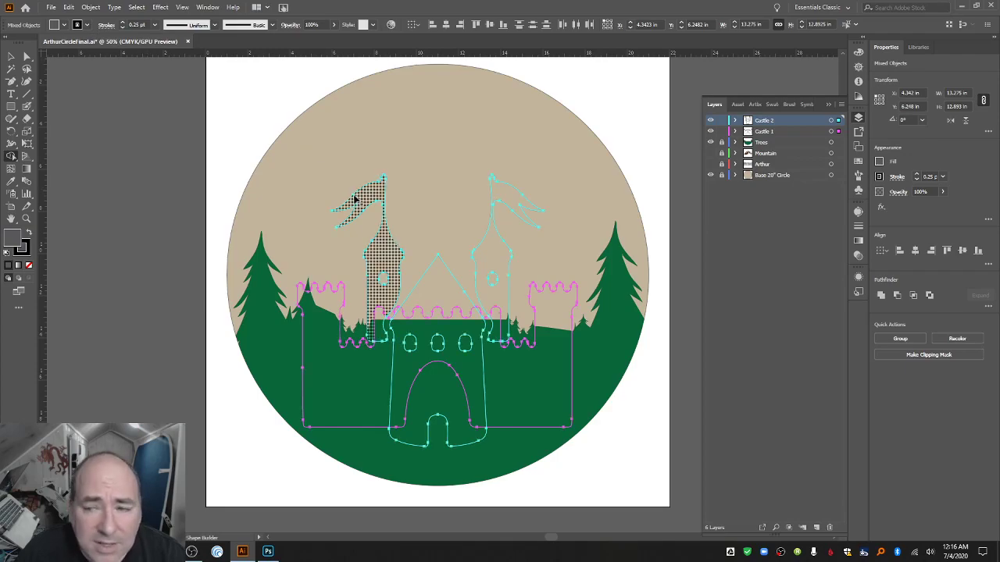
Try different Castle 1 and Castle 2 selections in the Layers panel without changing the fill.
click(832, 121)
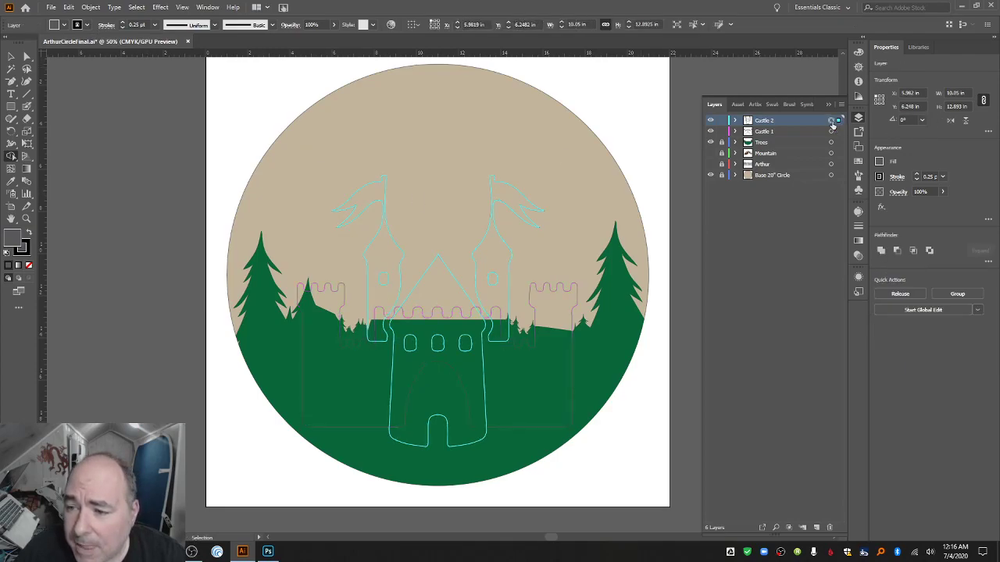
click(831, 132)
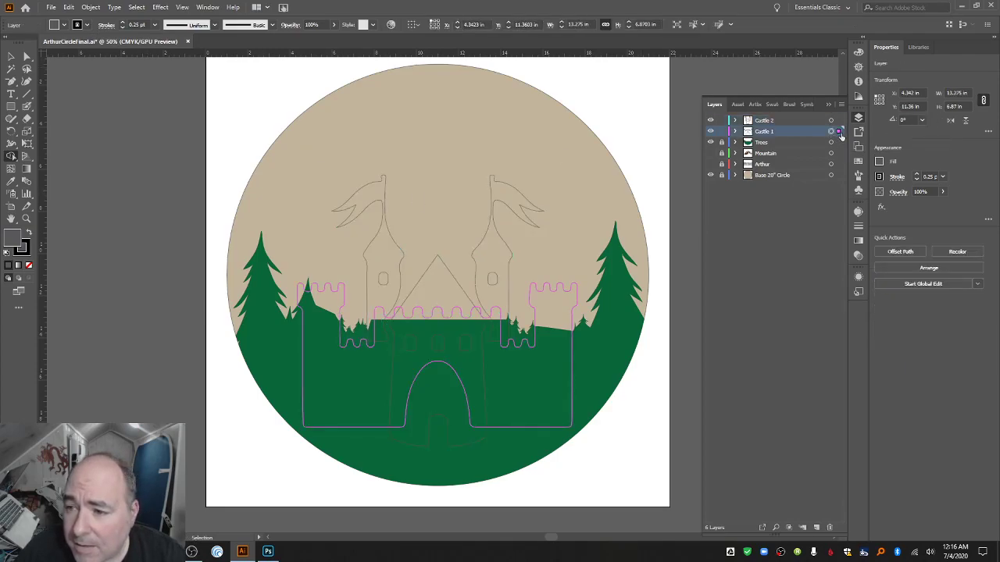
click(825, 236)
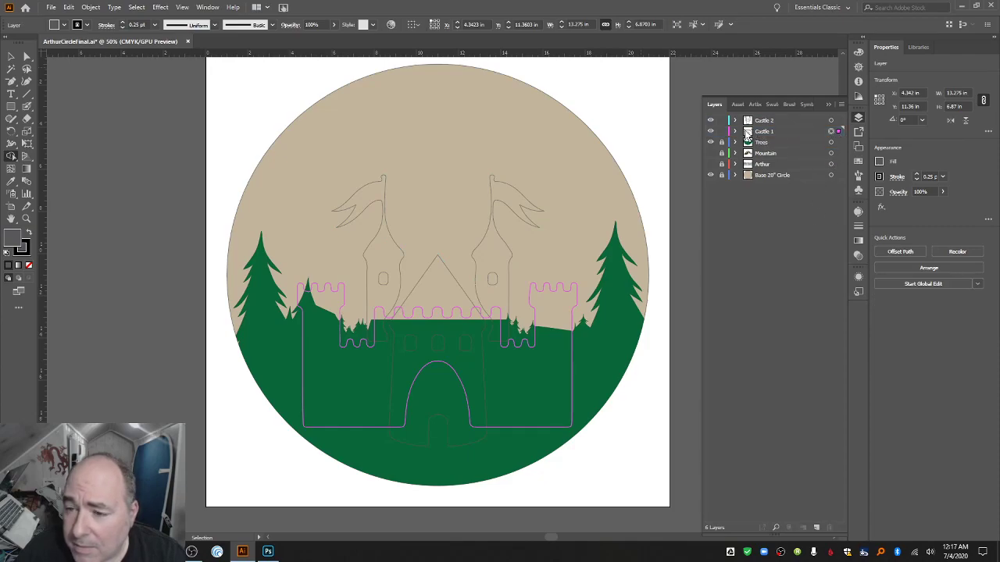
key(ctrl+a)
key(shift+m)
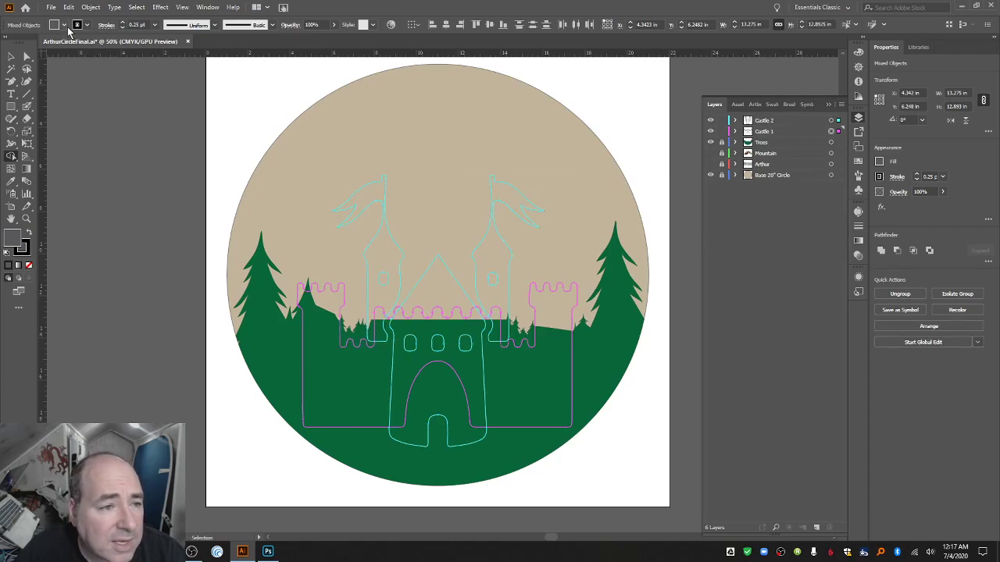
click(63, 25)
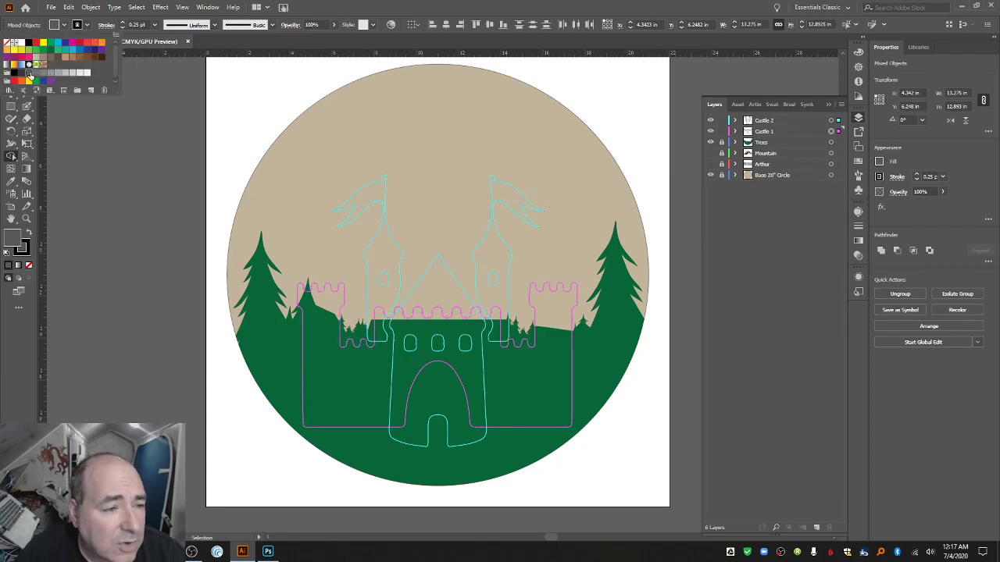
key(Escape)
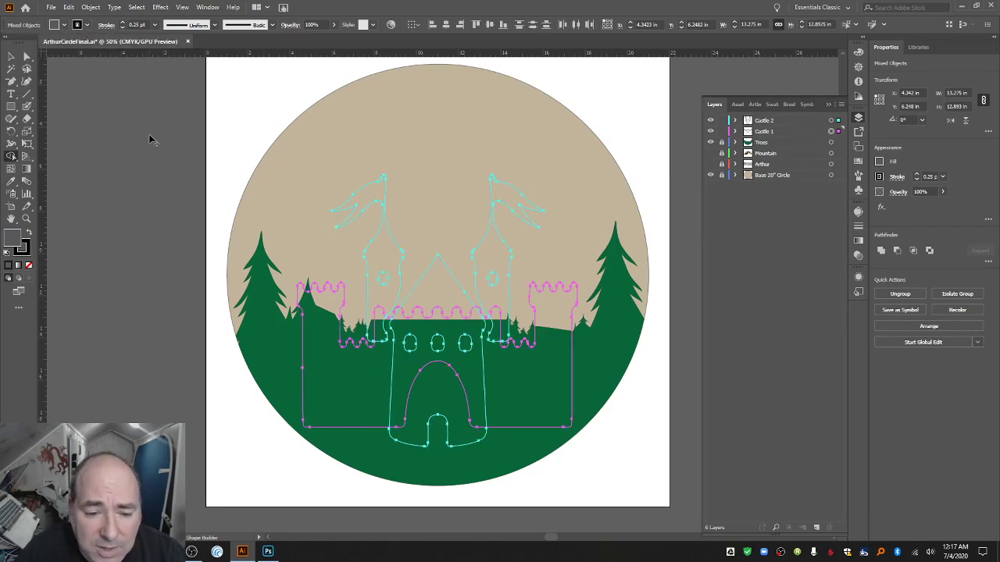
Select the Castle 1 and Castle 2 artwork together and apply the blue-purple fill swatch.
click(831, 131)
click(831, 120)
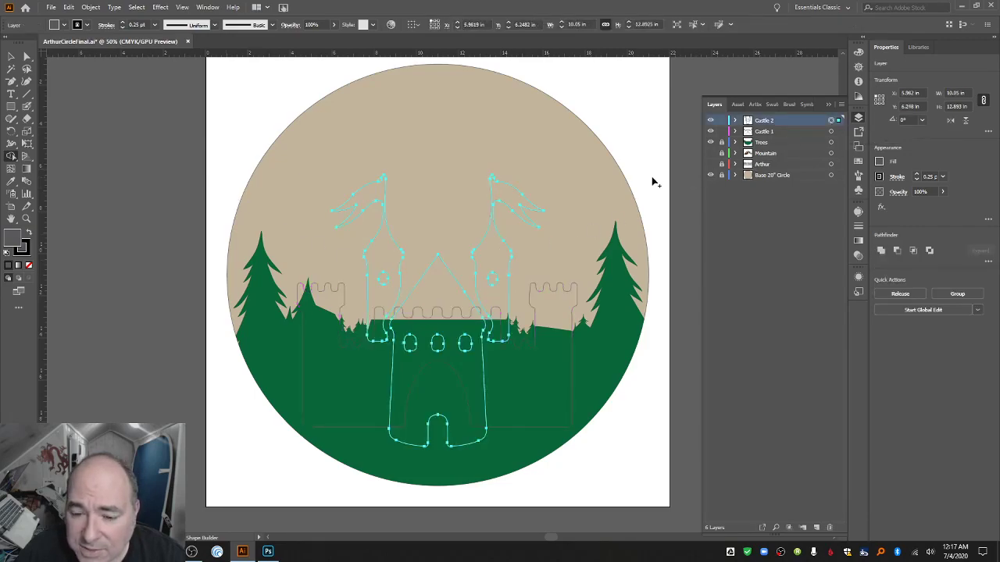
click(831, 131)
click(735, 120)
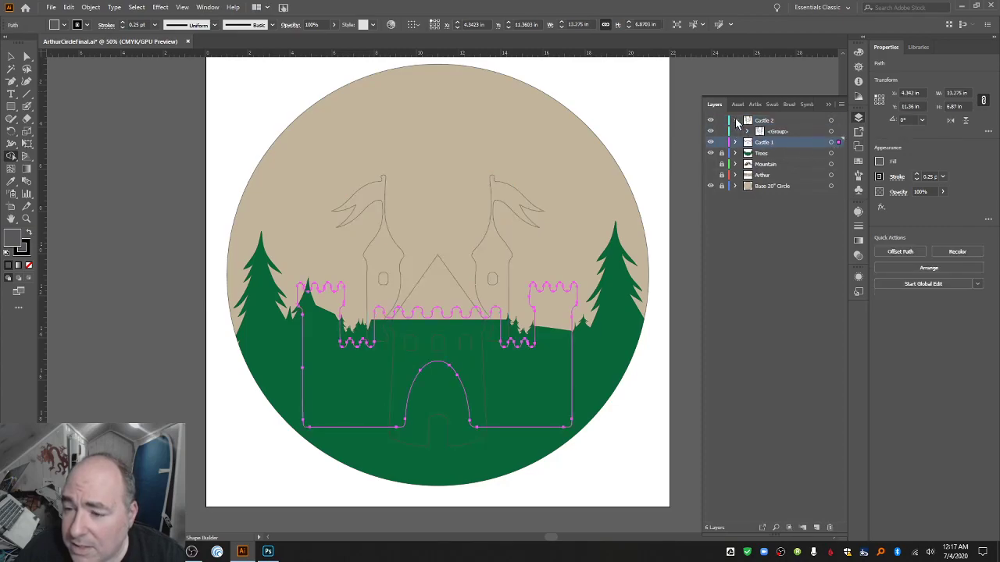
click(748, 131)
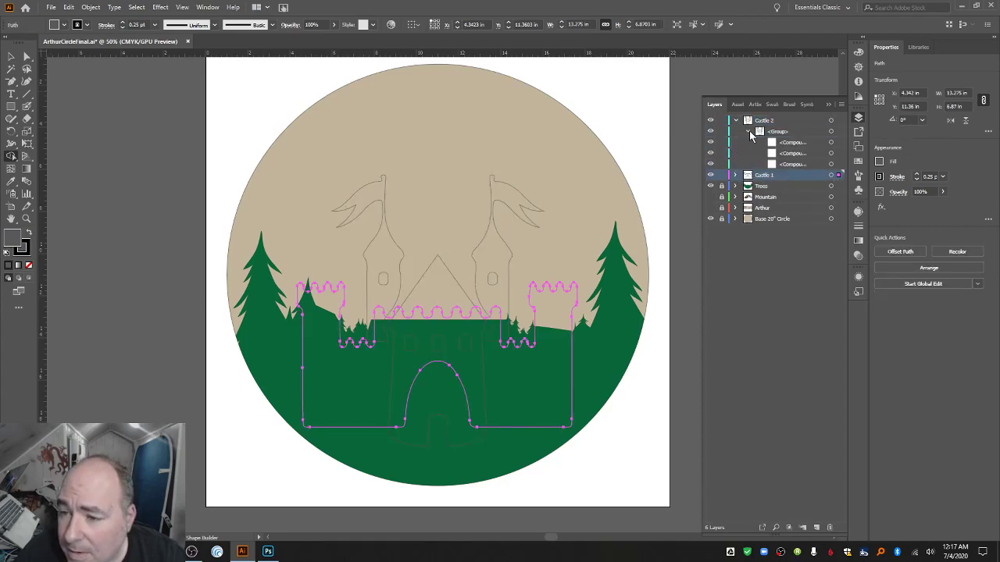
shift+click(762, 133)
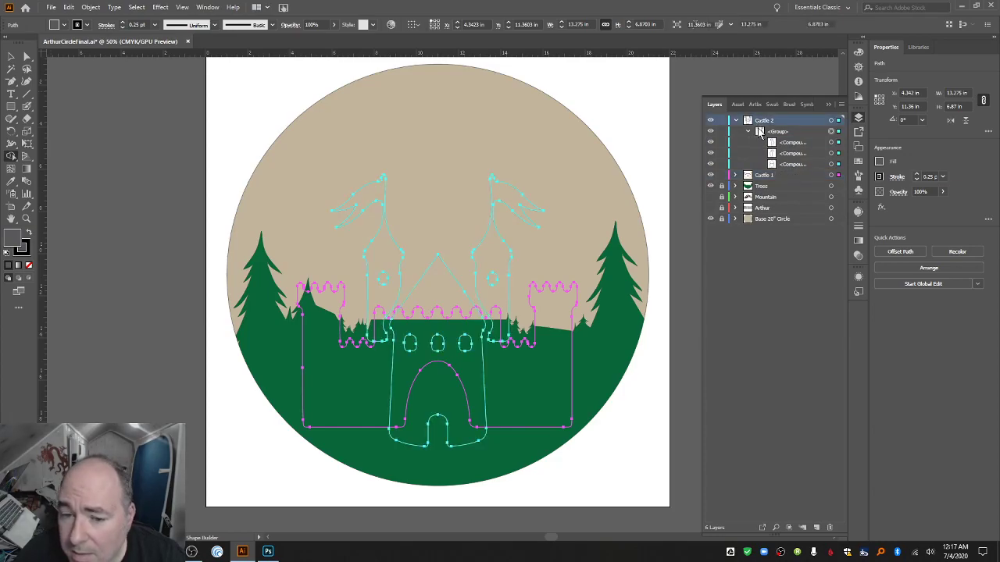
click(64, 25)
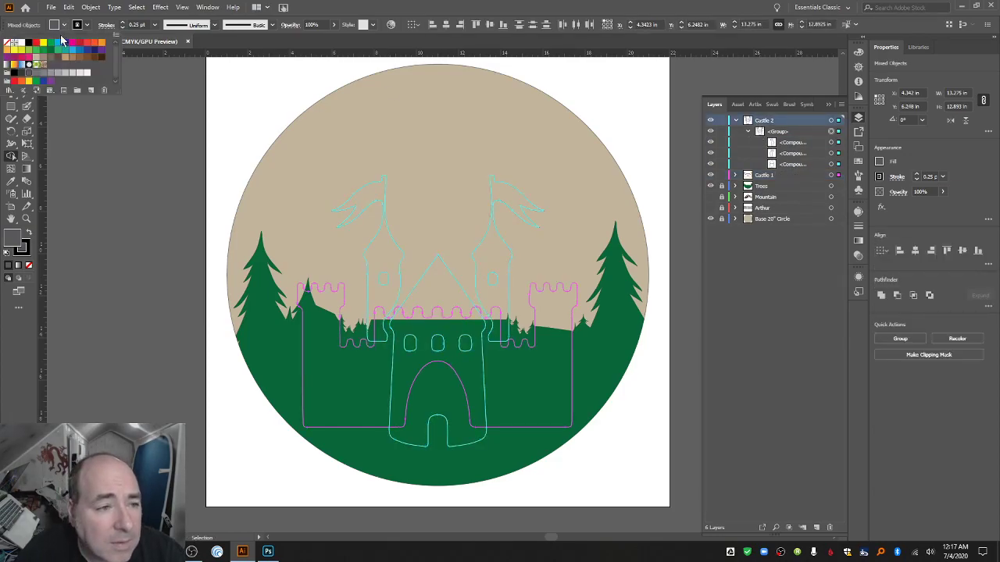
click(65, 44)
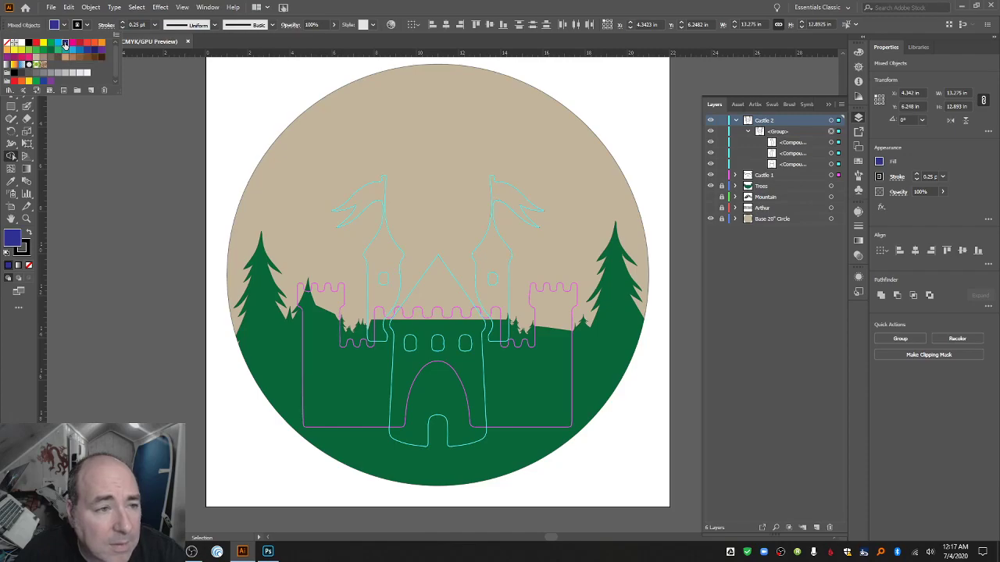
click(61, 29)
click(64, 26)
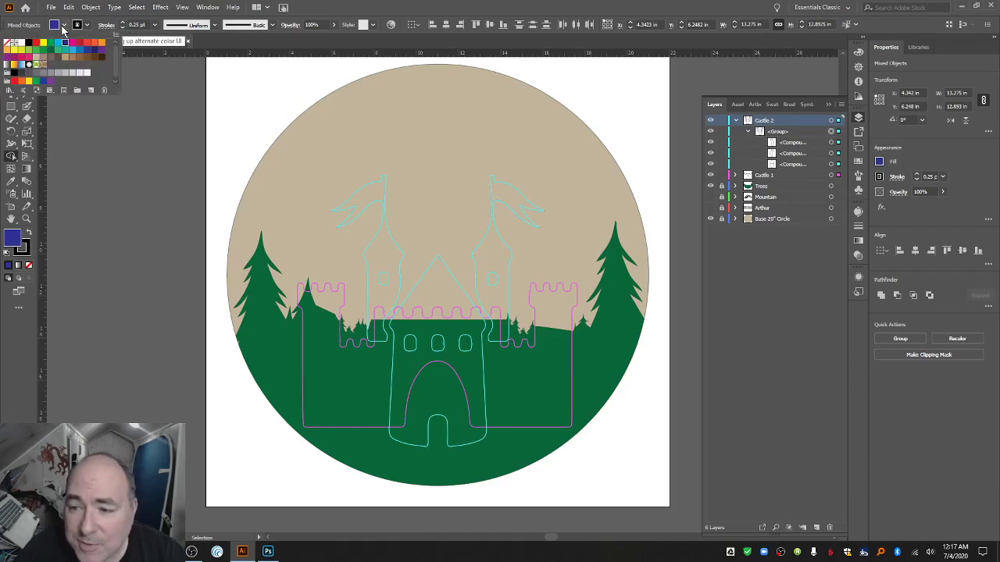
click(839, 122)
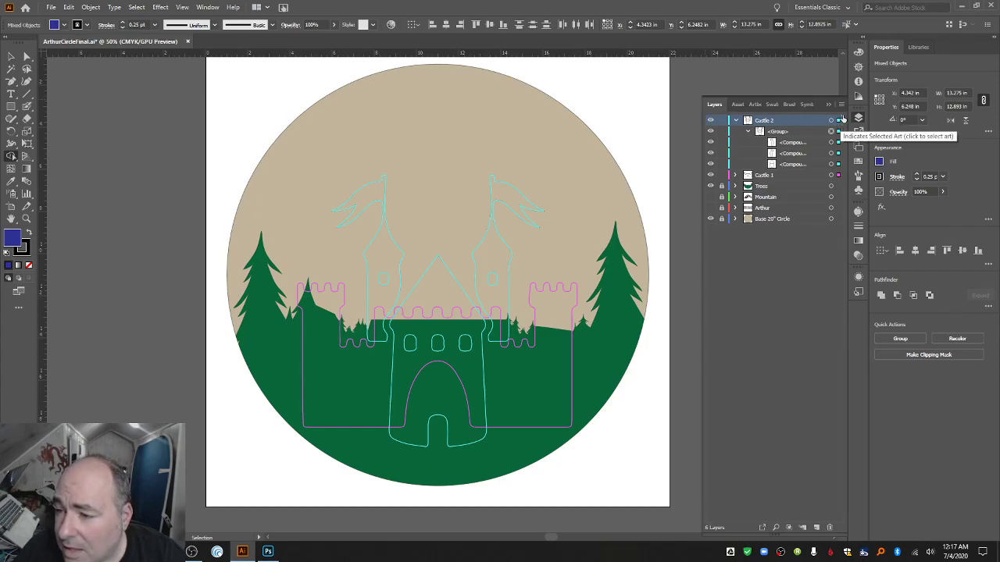
click(841, 120)
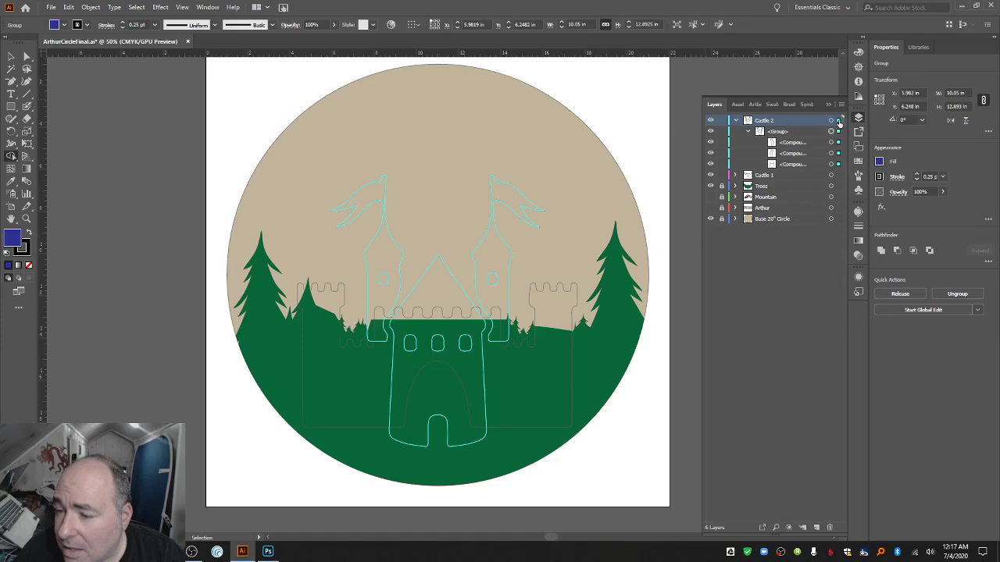
click(832, 121)
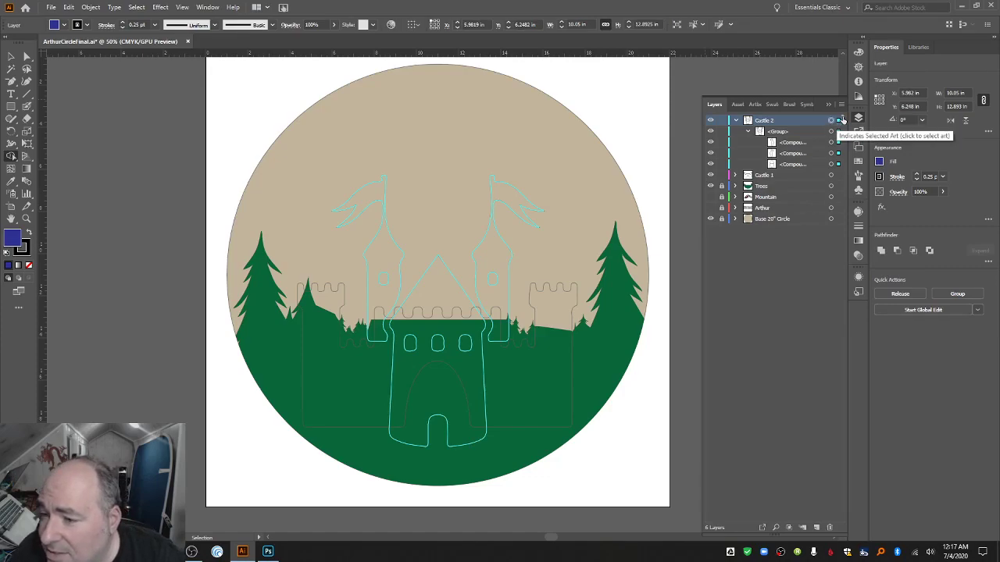
click(793, 131)
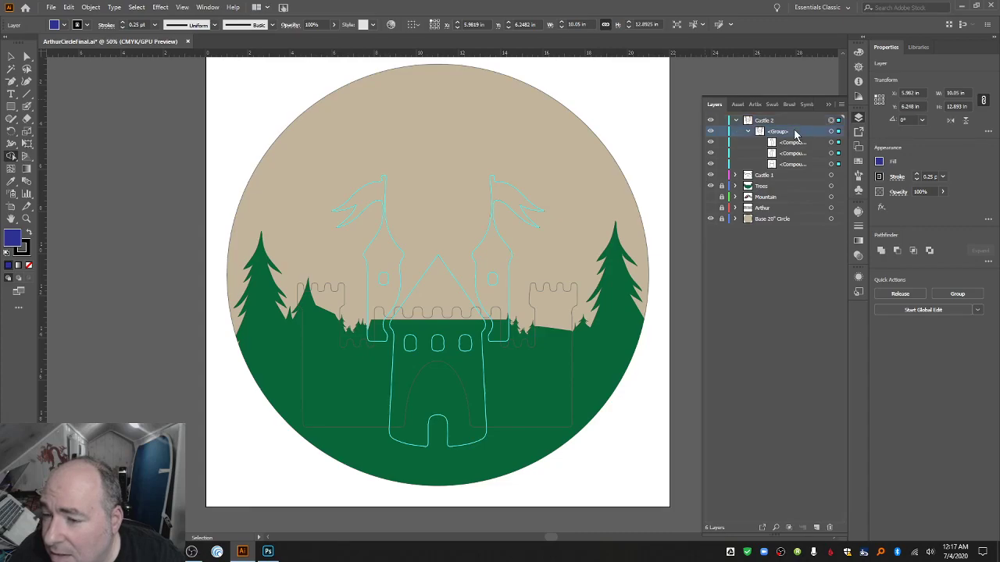
click(790, 143)
click(793, 136)
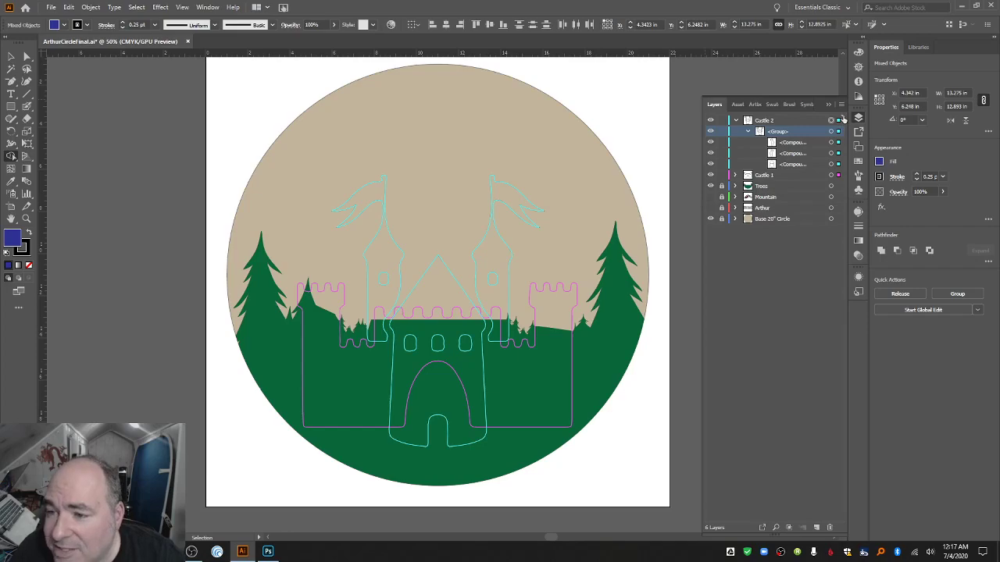
click(842, 105)
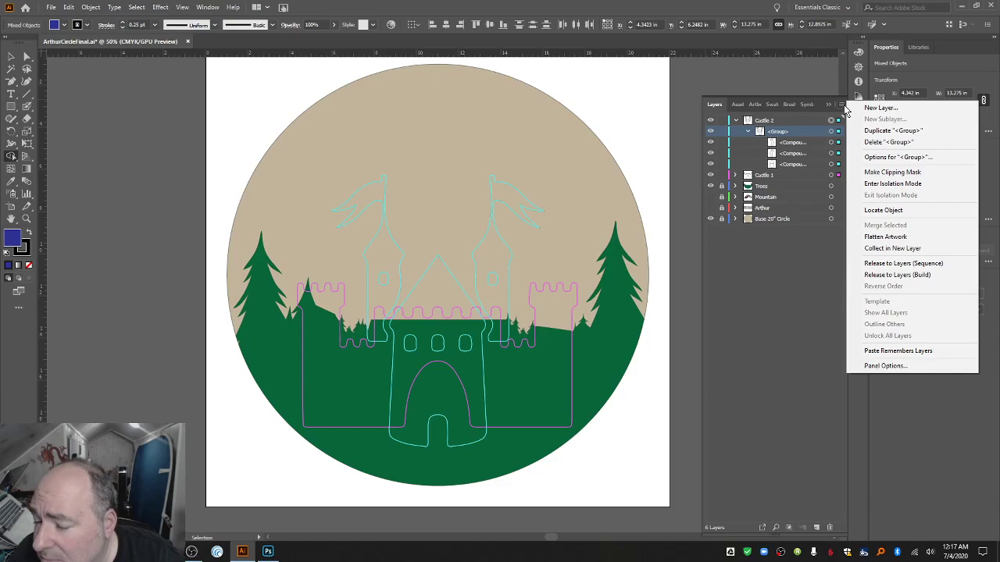
click(792, 267)
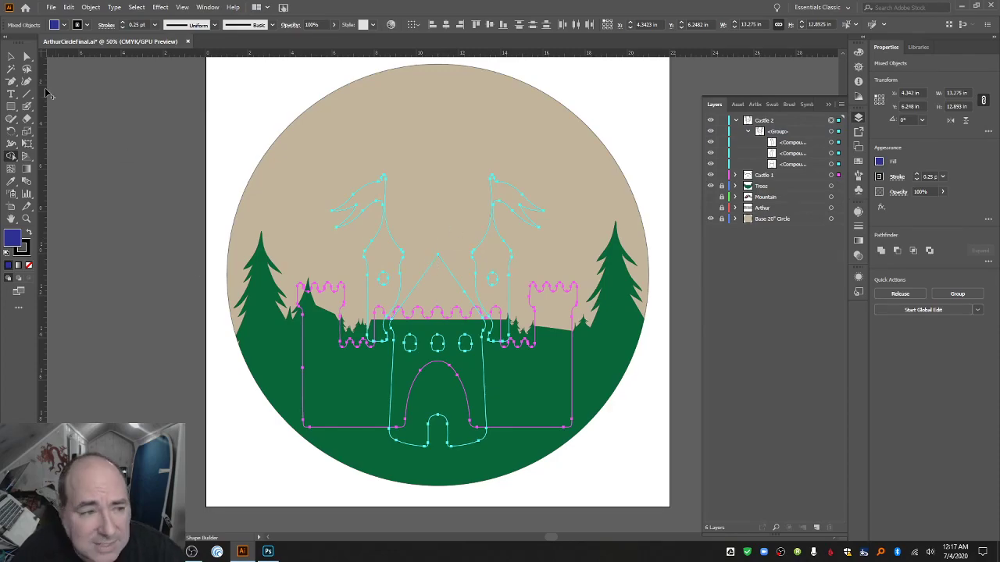
key(v)
click(163, 146)
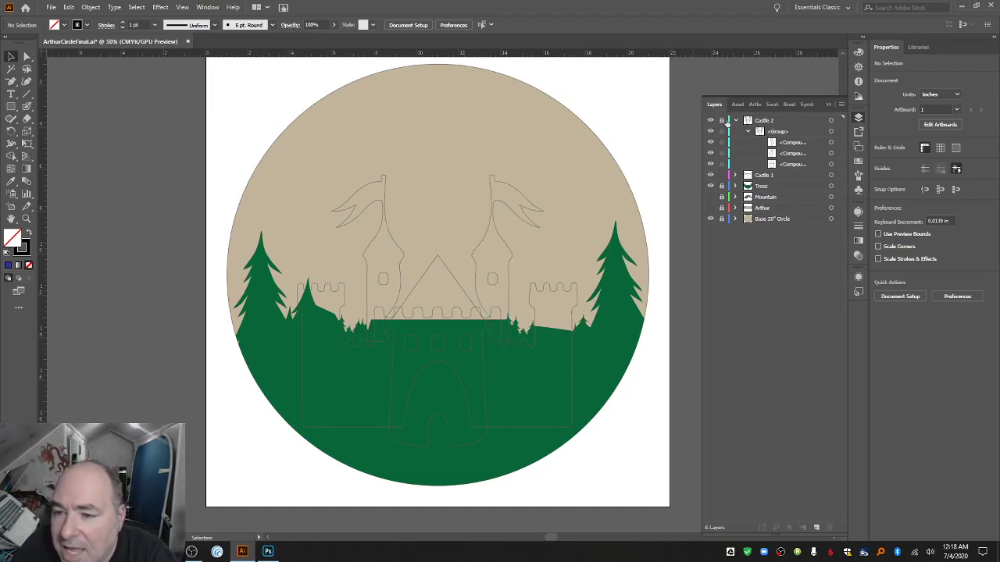
Fill the Castle 1 outer wall grey, then deselect and lock that layer.
click(735, 121)
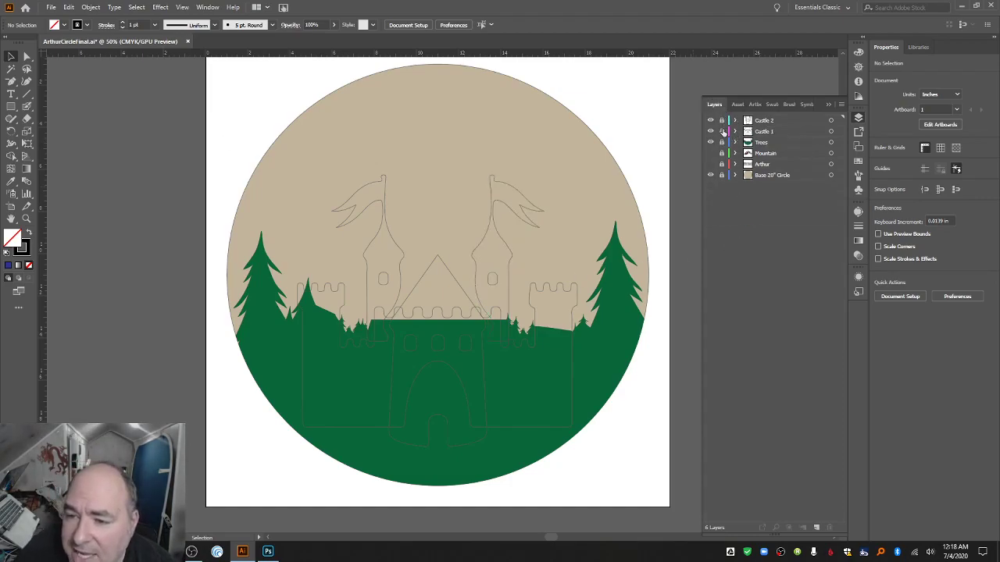
click(751, 131)
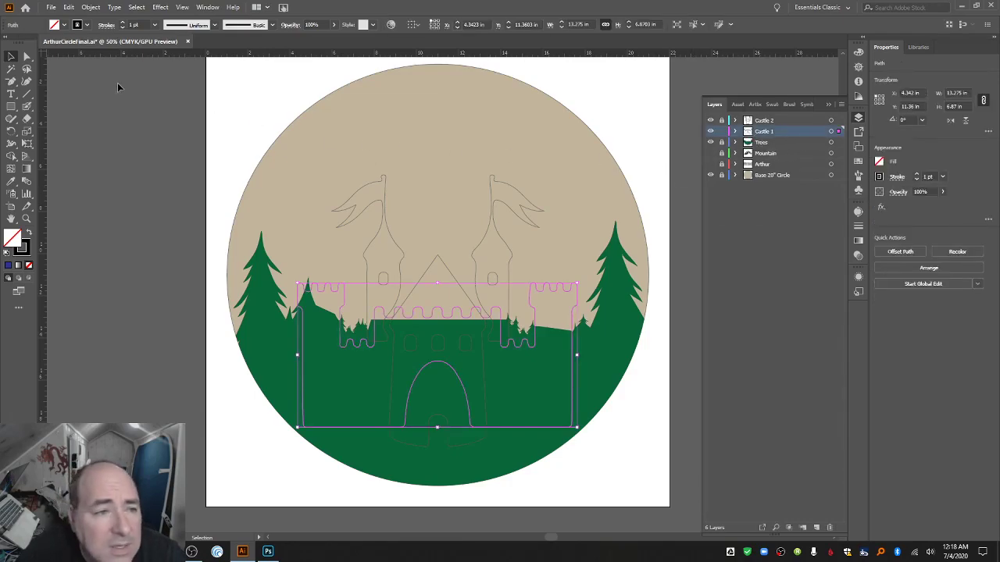
click(63, 25)
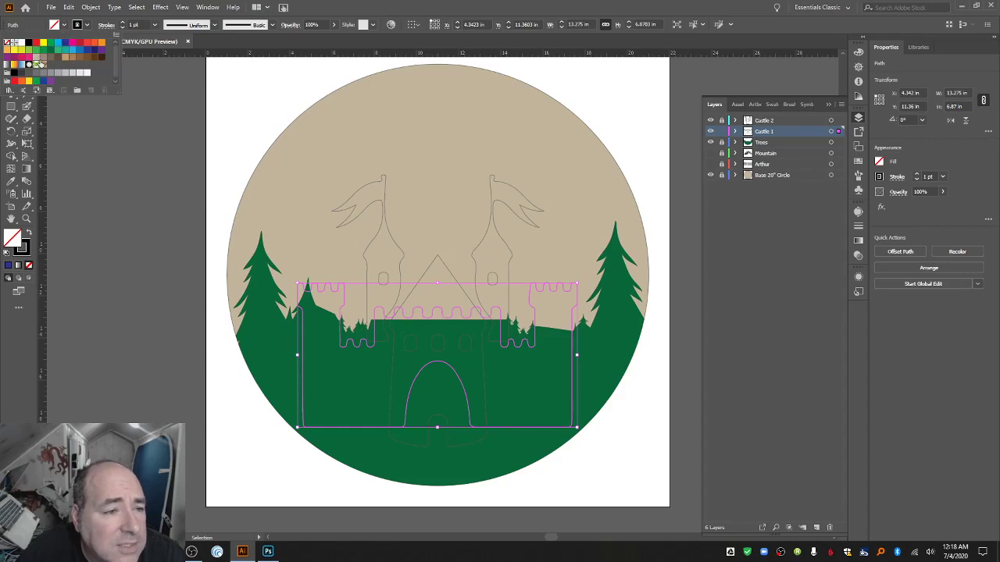
click(35, 72)
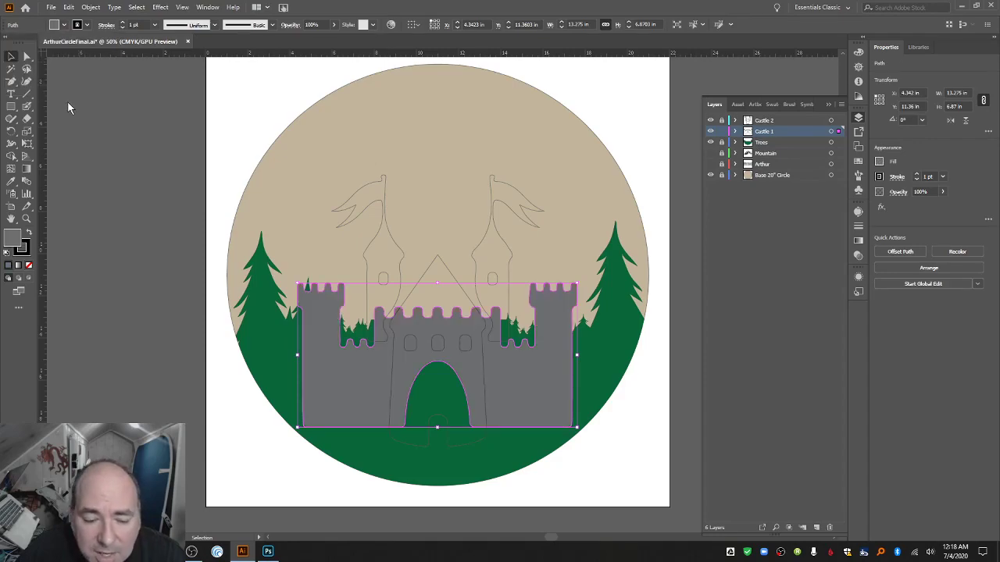
click(101, 118)
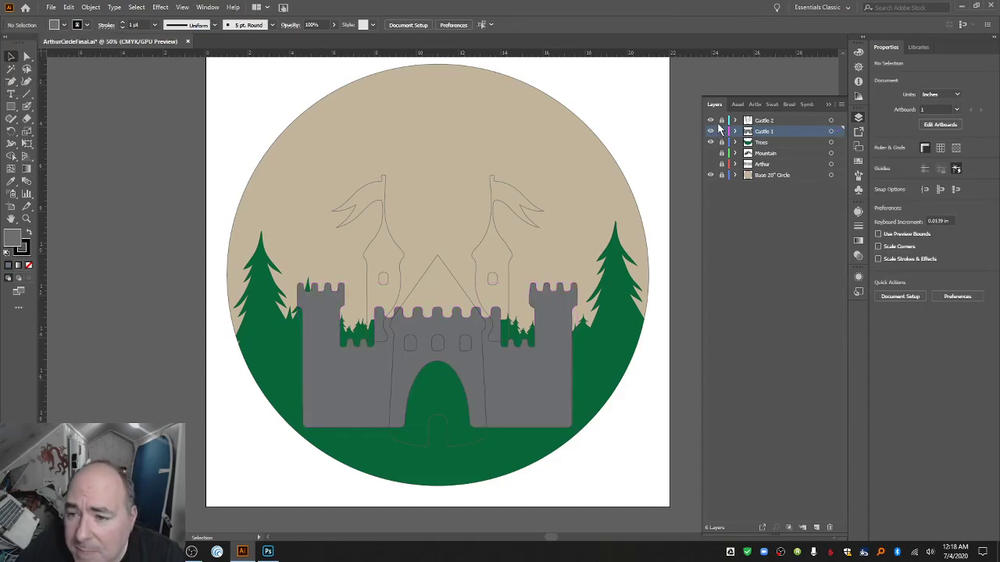
click(721, 131)
Select the Castle 2 keep and flagged towers and fill them dark grey.
key(ctrl+a)
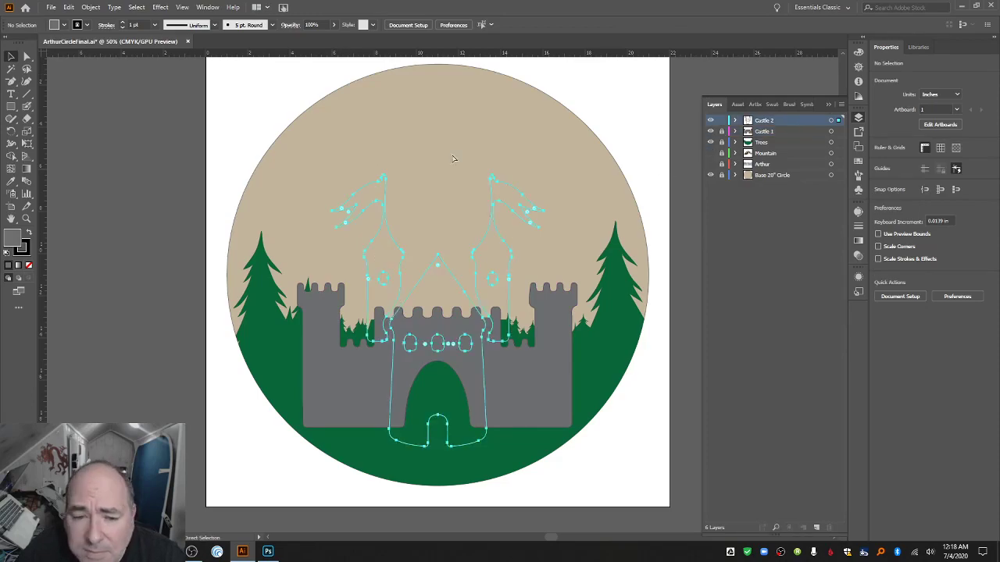
click(65, 25)
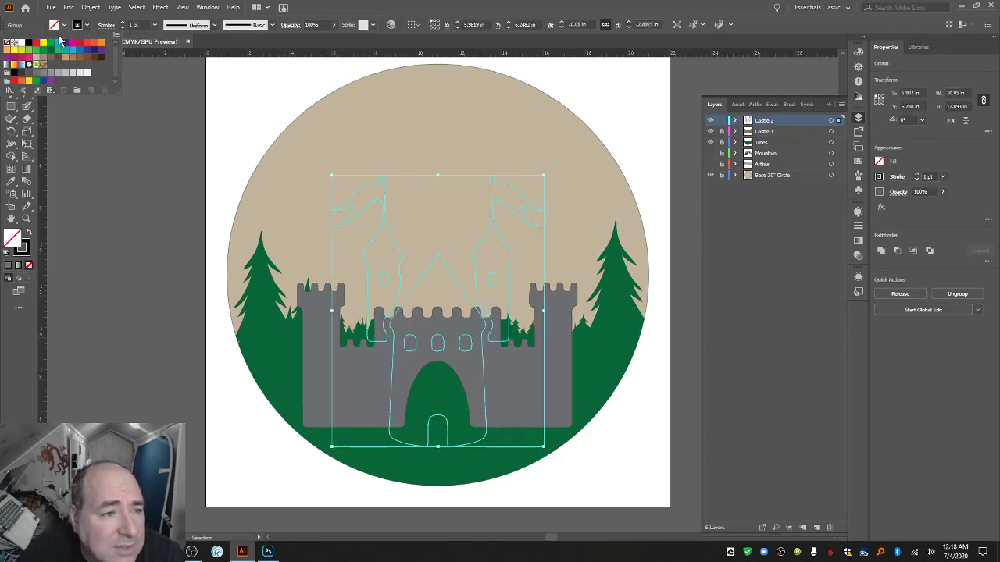
click(29, 75)
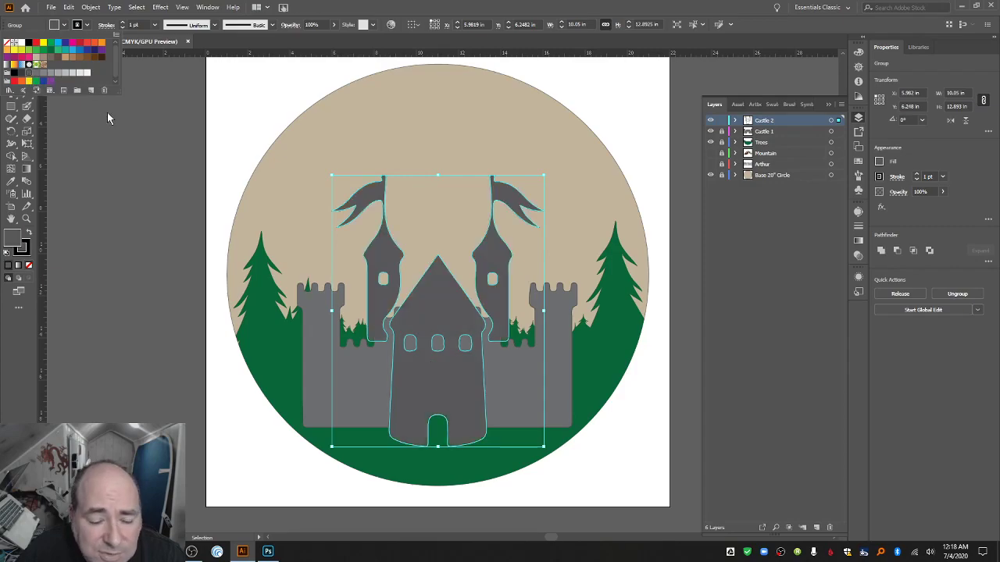
key(Escape)
key(ctrl+shift+a)
click(603, 449)
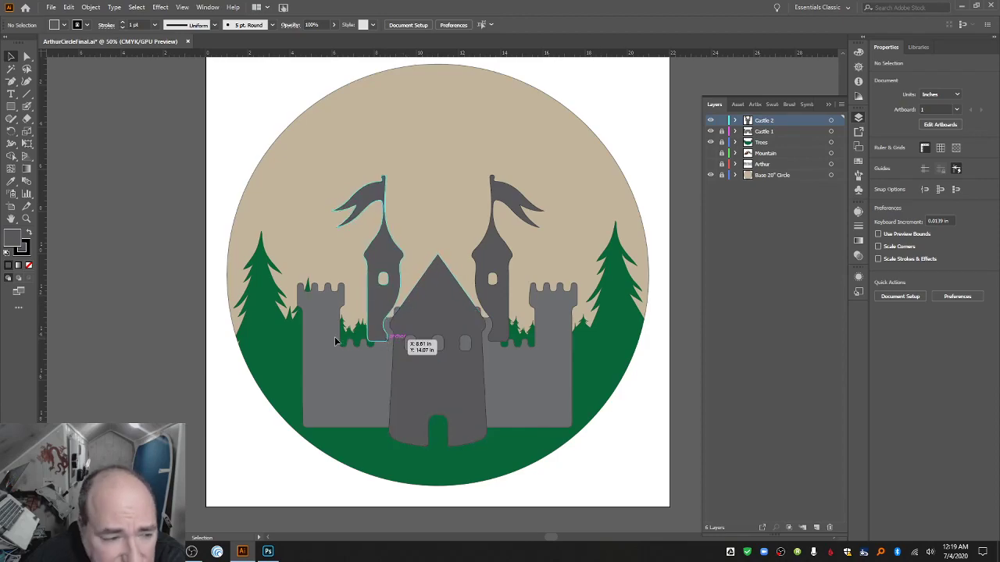
Zoom in to inspect the castle keep's windows and roof, then zoom back out.
click(28, 220)
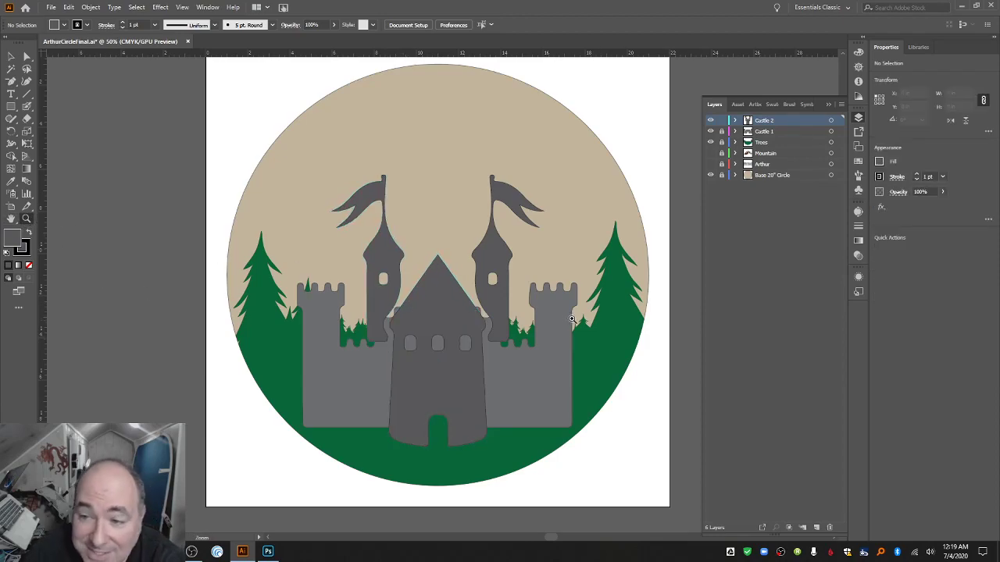
click(403, 319)
click(479, 316)
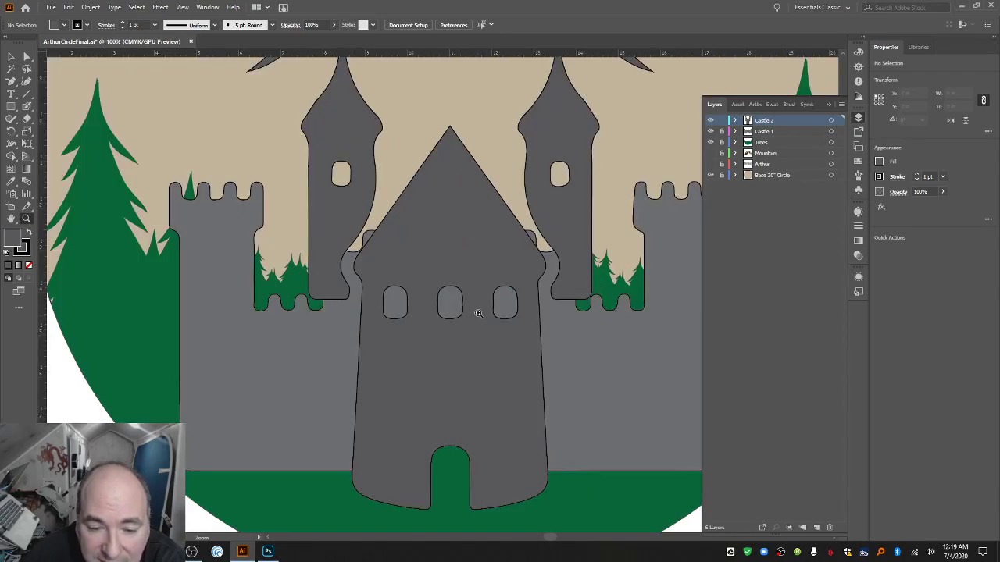
click(436, 263)
click(406, 253)
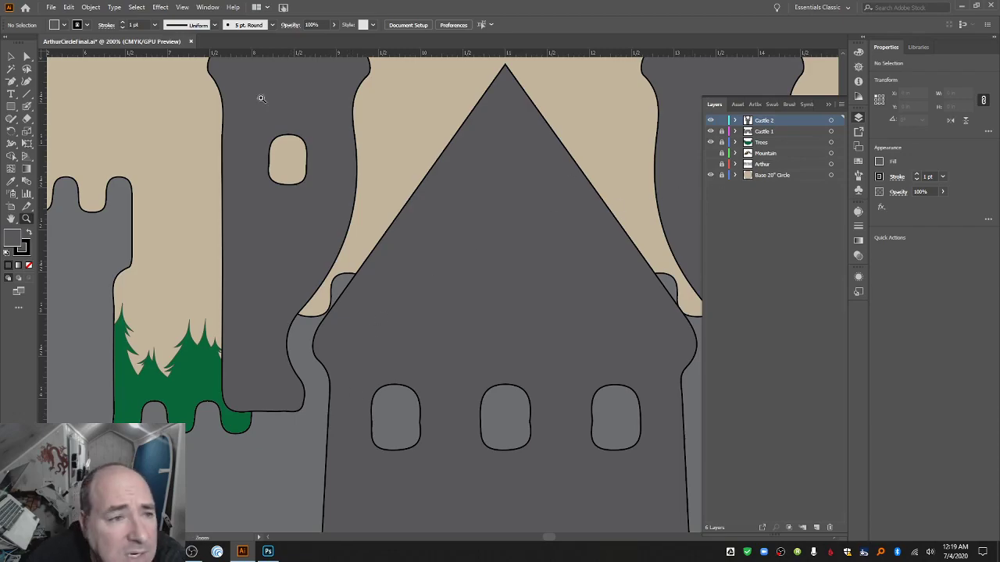
click(91, 7)
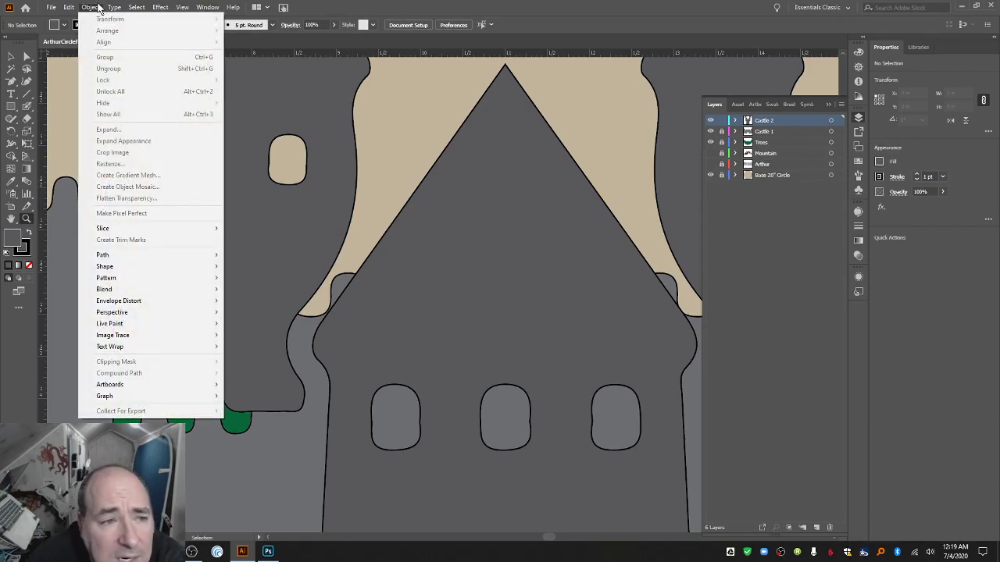
click(558, 201)
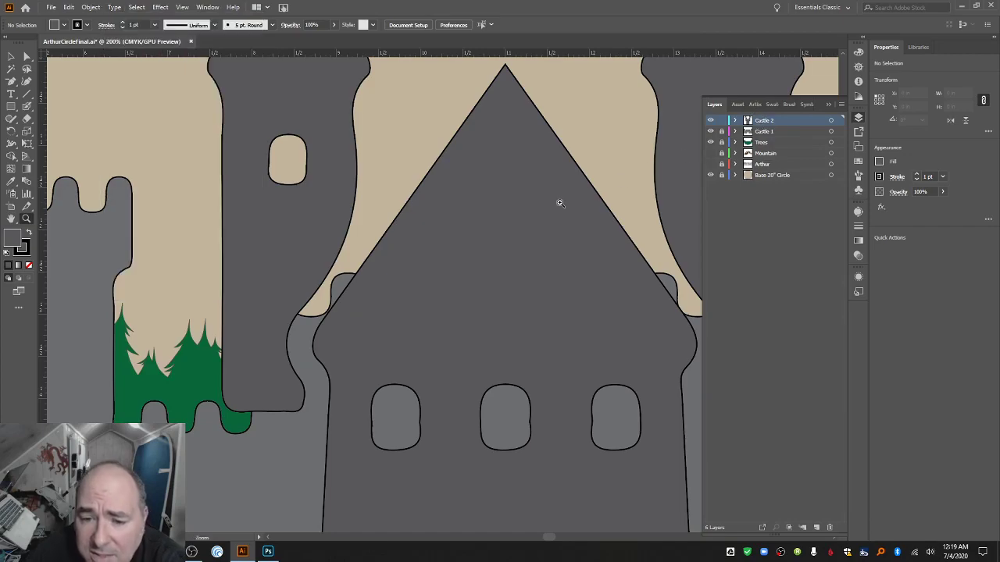
click(561, 203)
key(ctrl+minus)
key(ctrl+minus)
key(ctrl+minus)
key(ctrl+minus)
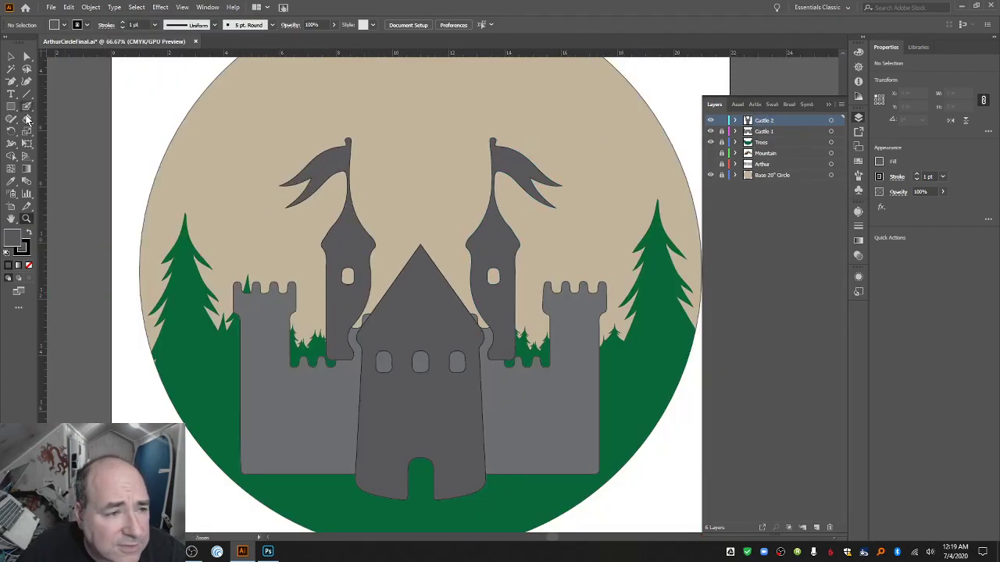
Ungroup the dark grey Castle 2 group and select the left flagged tower on its own.
click(11, 56)
click(407, 286)
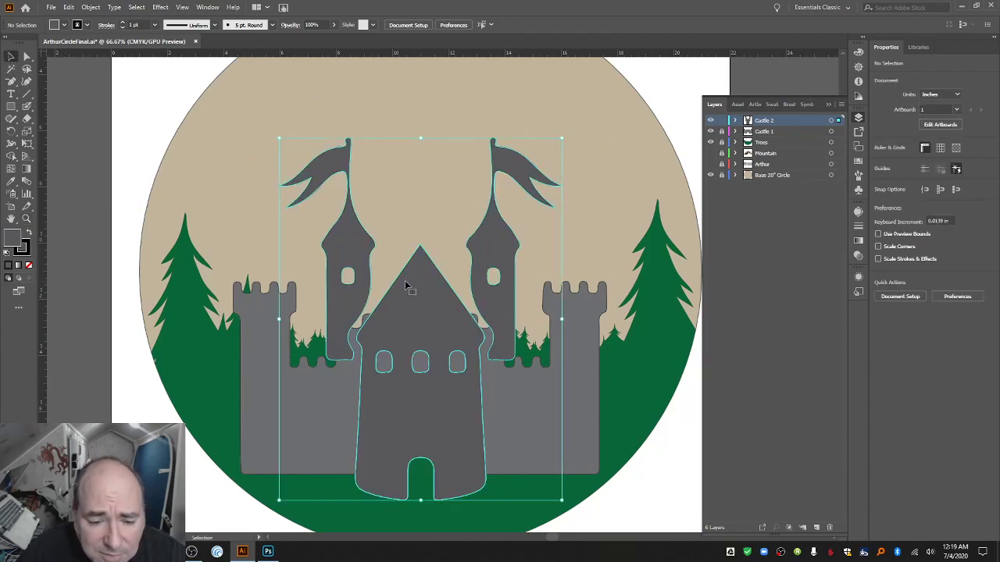
click(90, 7)
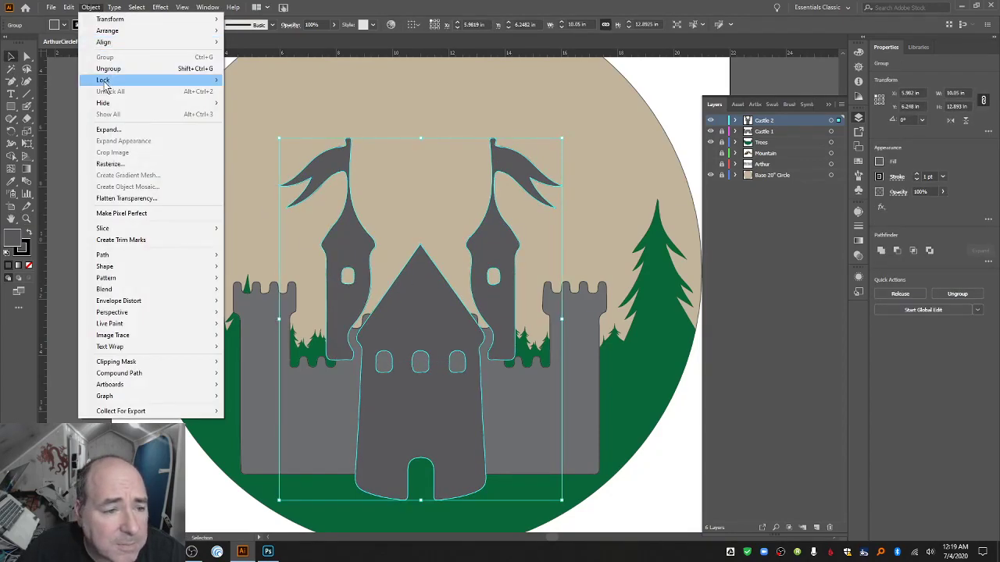
click(125, 70)
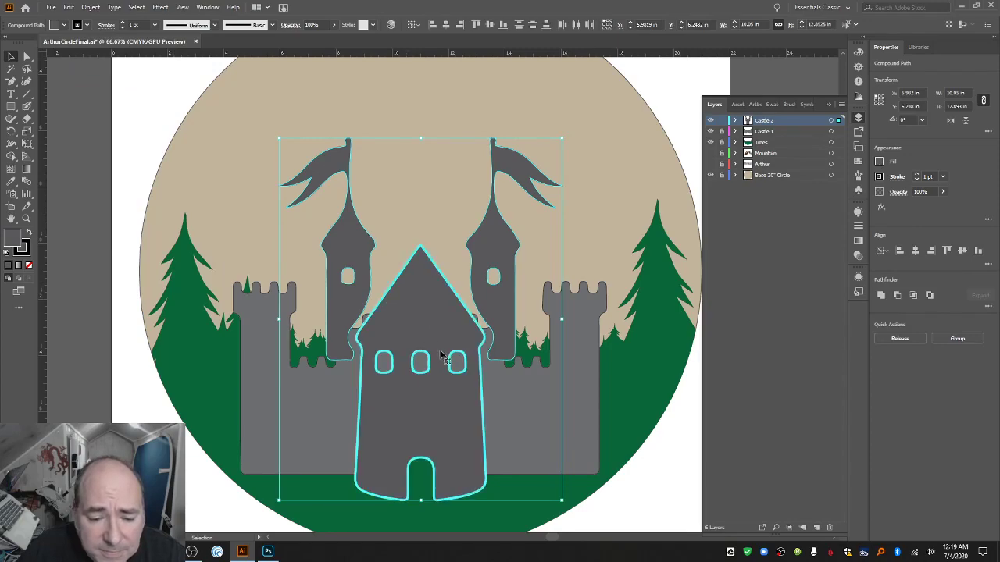
click(352, 304)
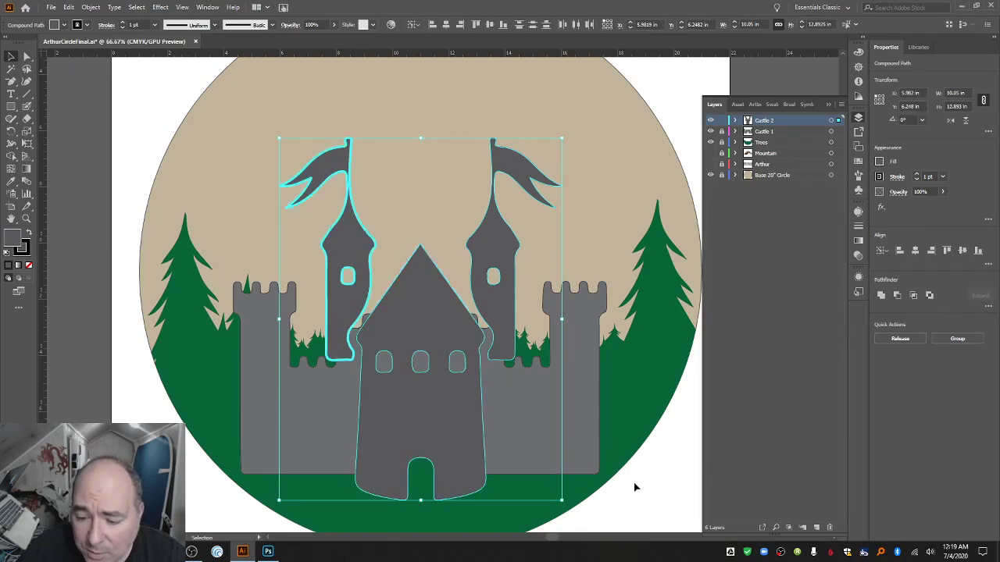
click(634, 486)
click(358, 301)
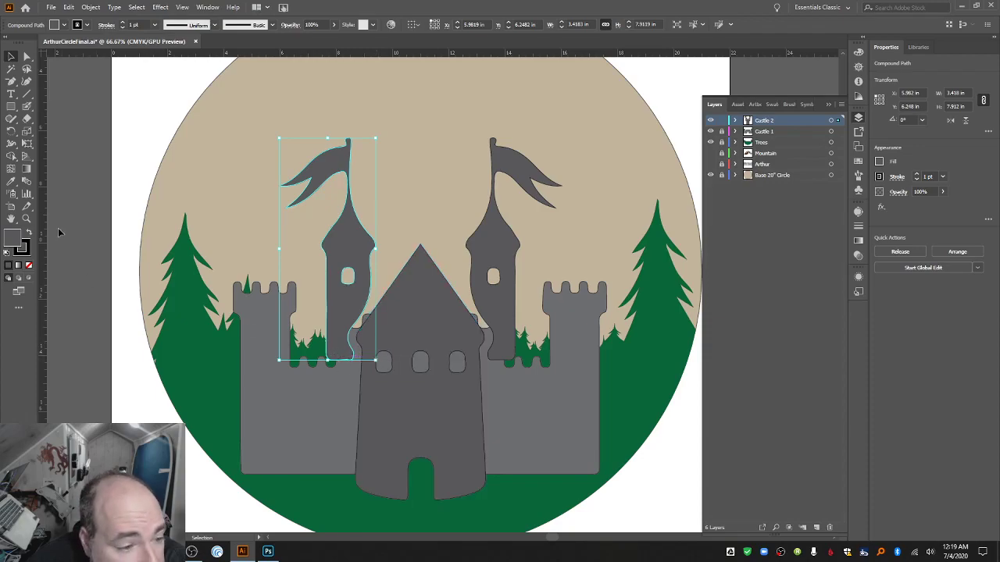
Zoom in on the tower base and drag two left-tower anchors rightward to reshape its curve.
click(26, 219)
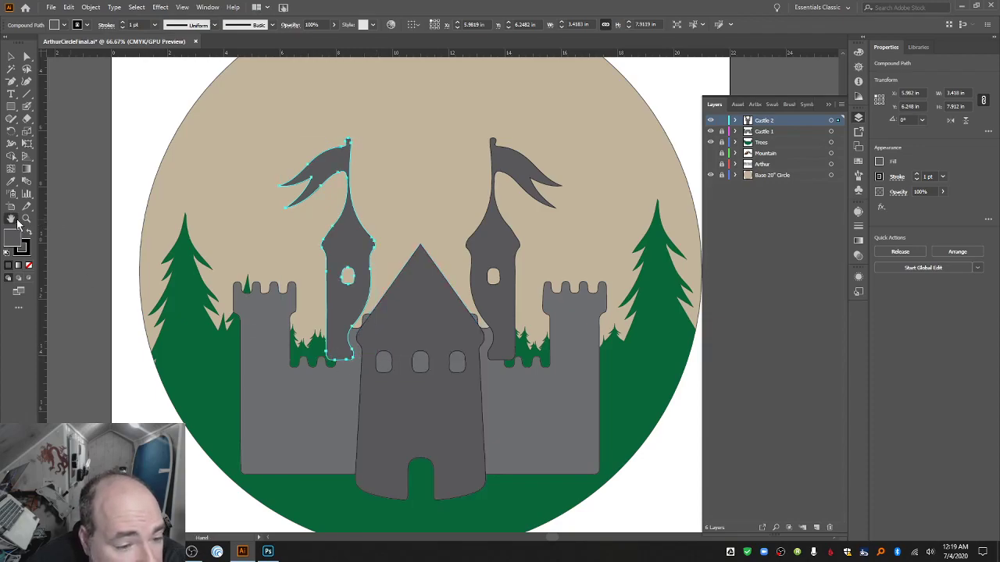
click(364, 332)
click(439, 328)
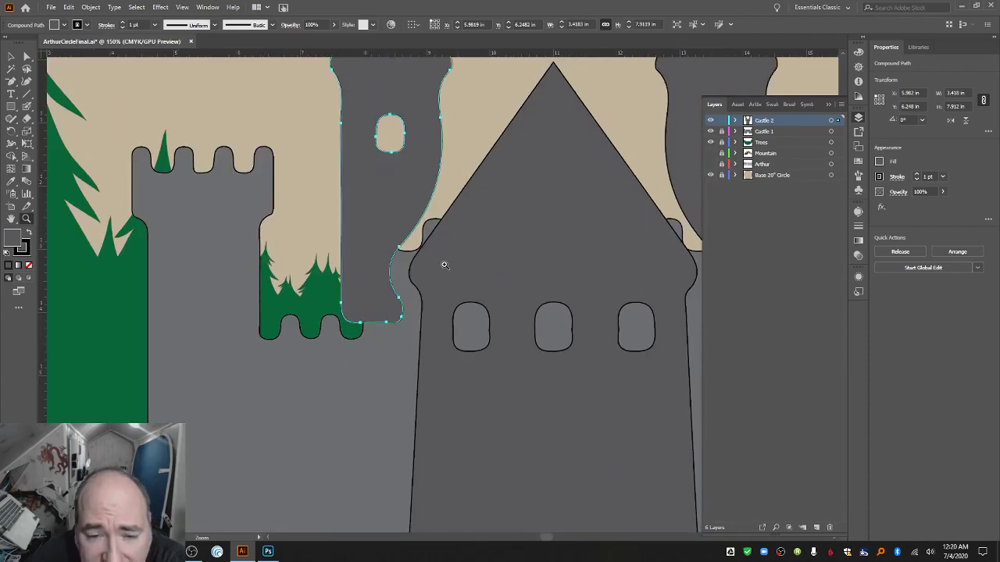
scroll(444, 265, up, 2)
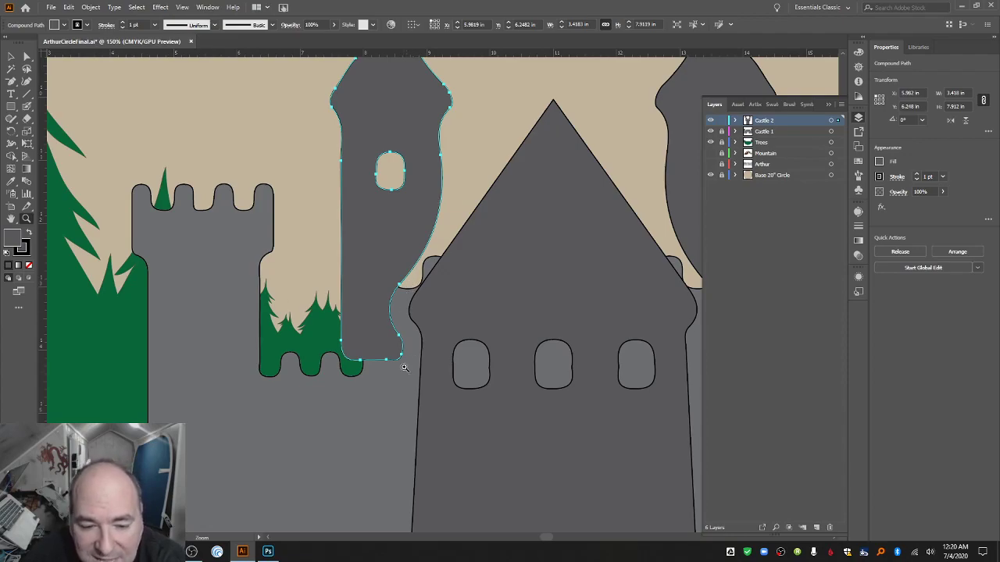
click(26, 57)
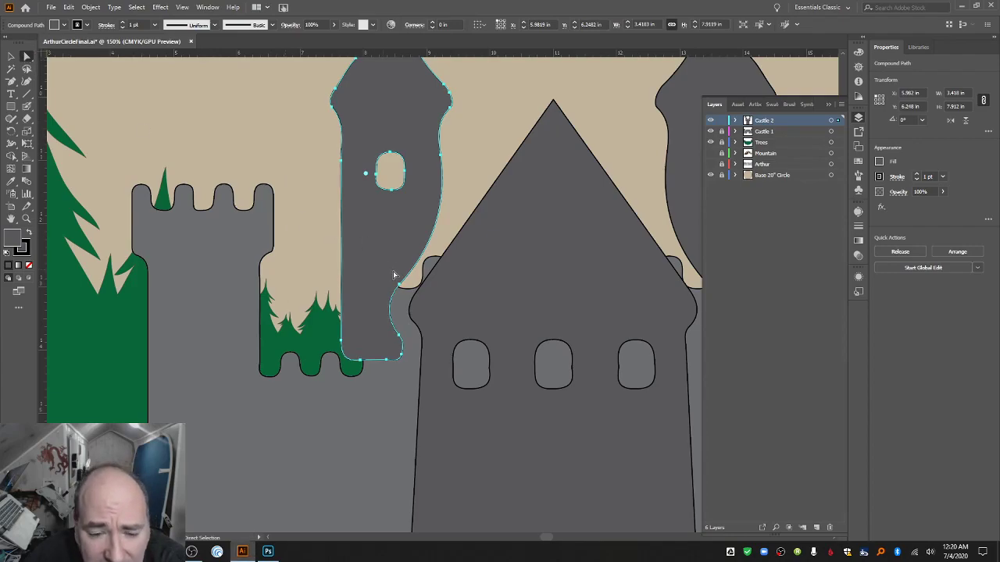
drag(399, 287, 424, 294)
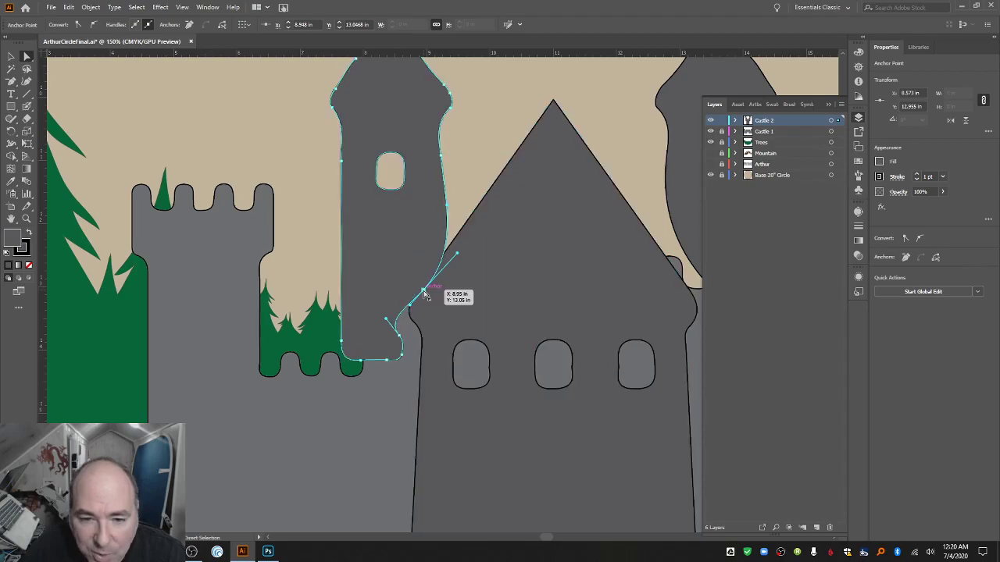
drag(400, 339, 434, 357)
click(421, 290)
click(430, 344)
click(445, 331)
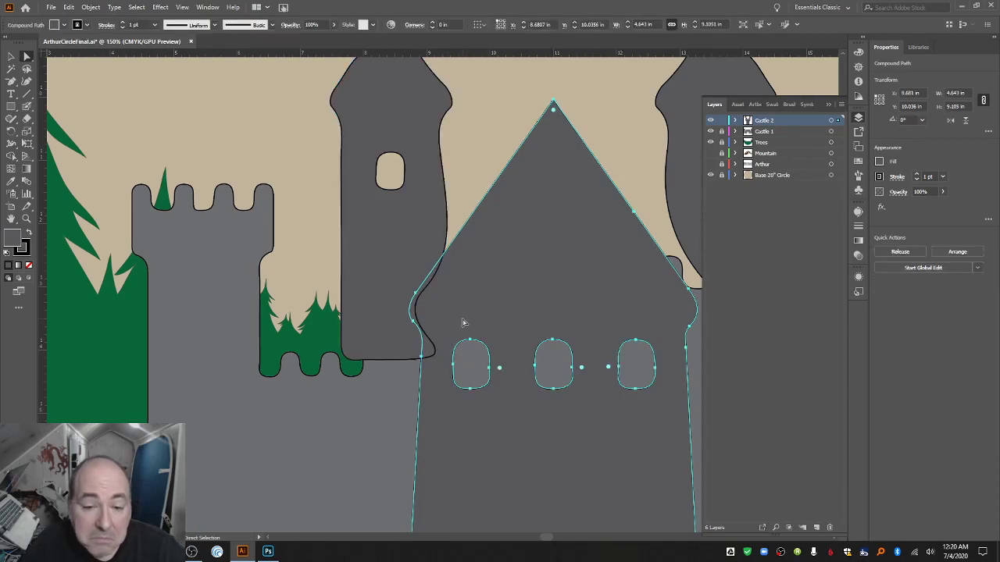
scroll(437, 301, up, 3)
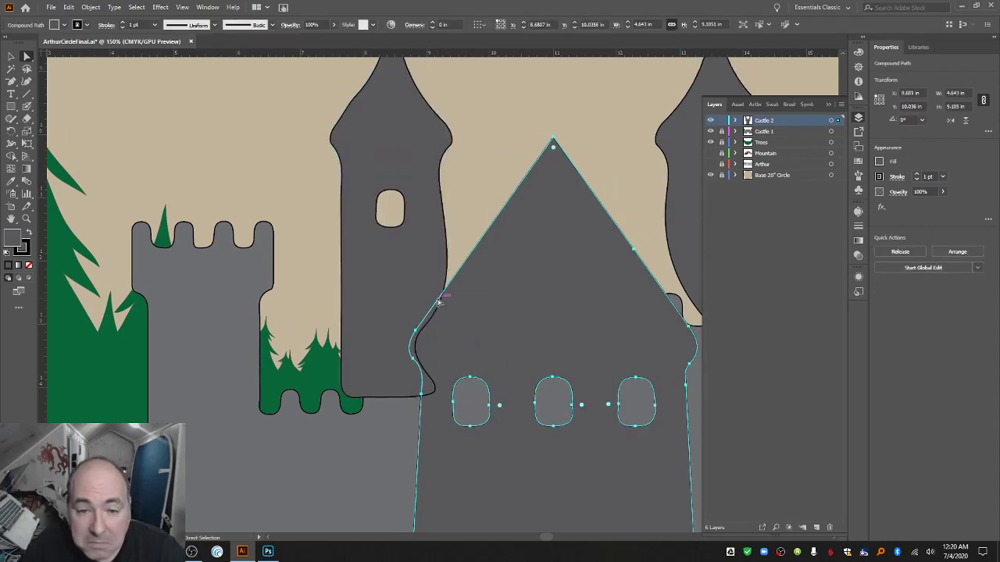
scroll(438, 302, up, 2)
scroll(438, 300, down, 1)
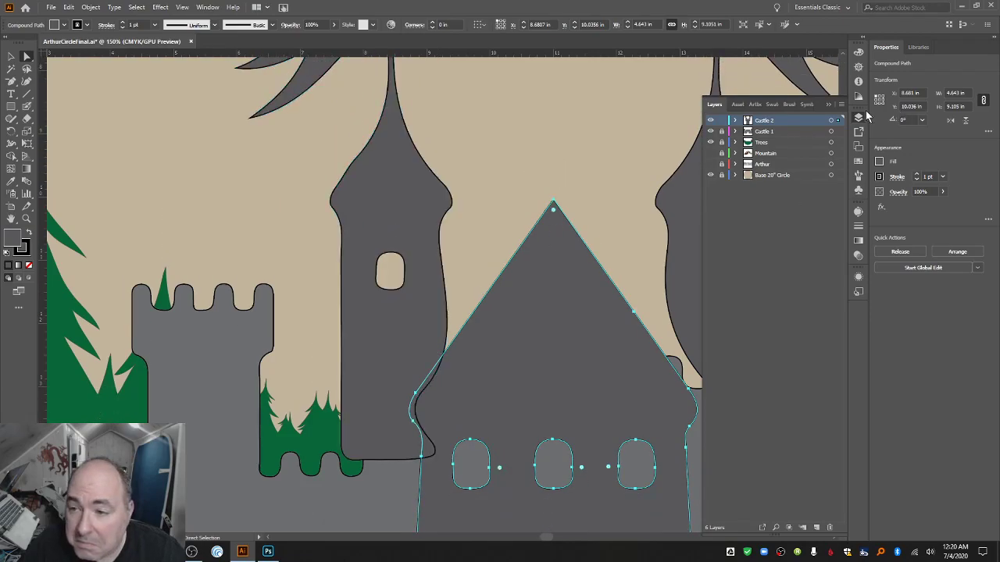
Close the Layers panel, clear the selection and zoom to 150% around the towers.
click(828, 104)
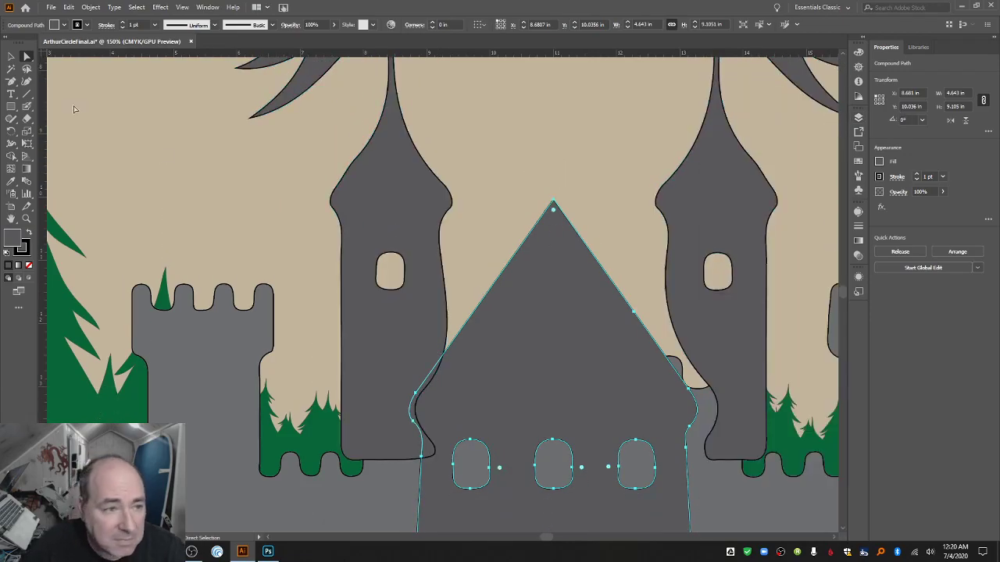
click(10, 58)
click(210, 204)
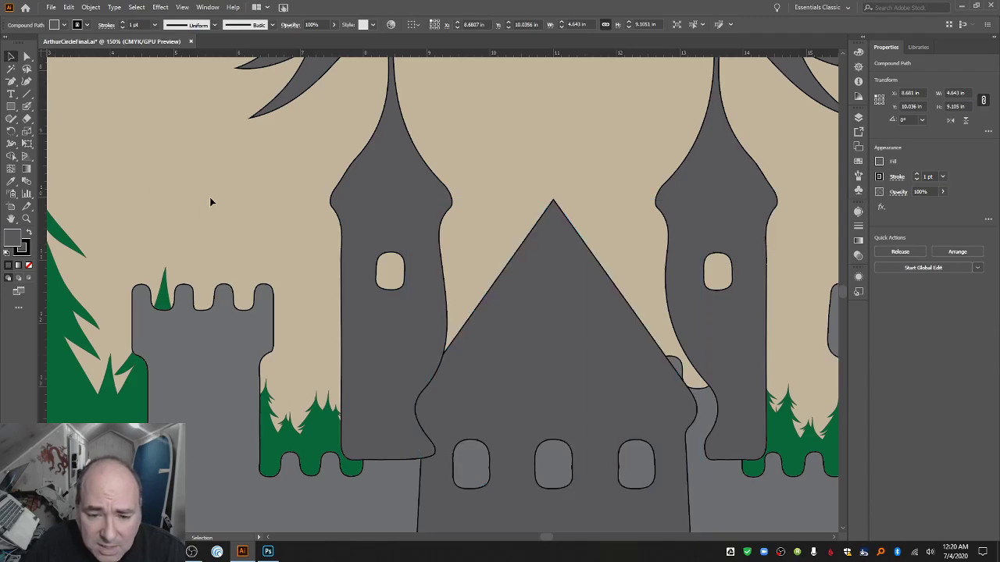
scroll(215, 208, down, 3)
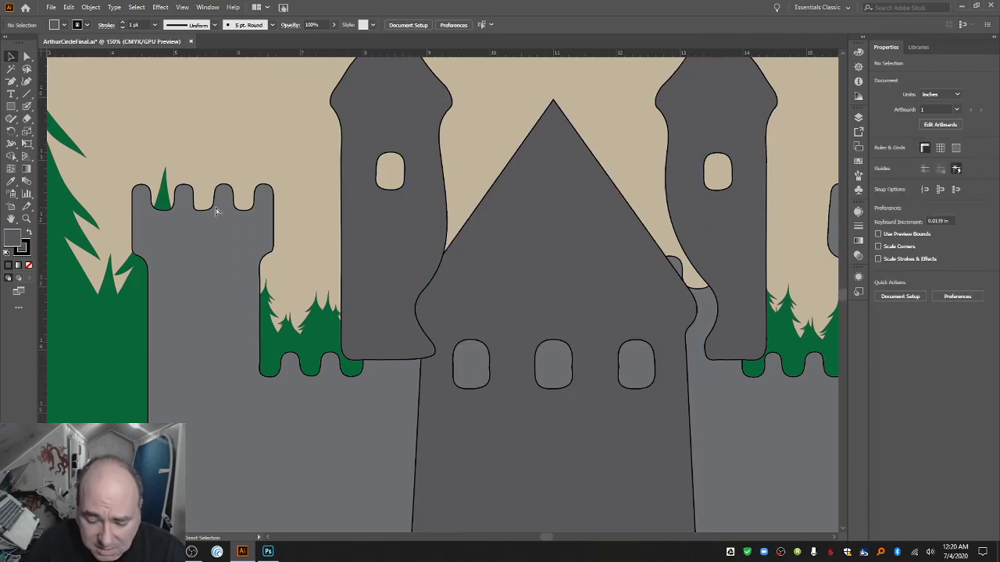
key(ctrl+minus)
key(ctrl+minus)
key(ctrl+minus)
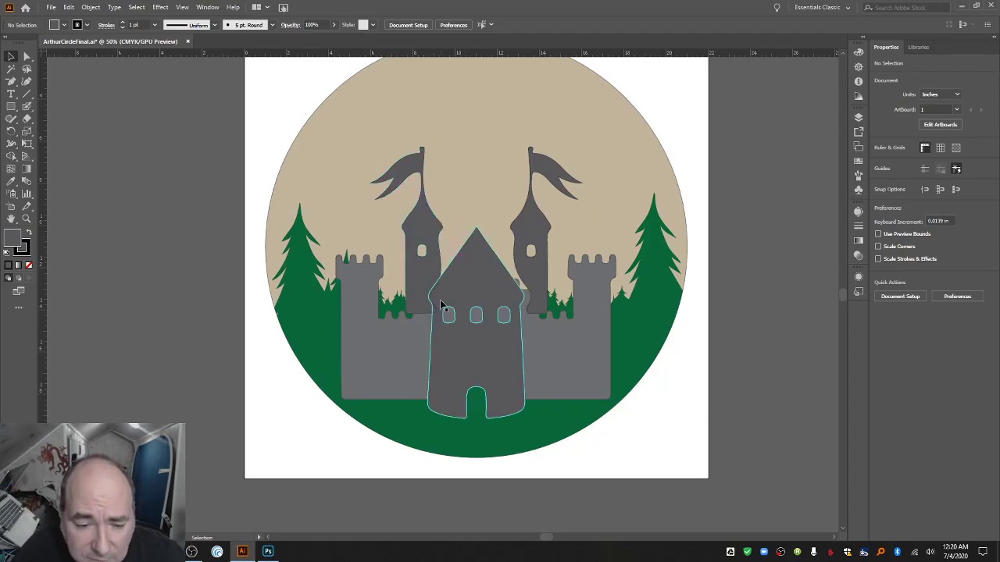
click(27, 219)
click(437, 261)
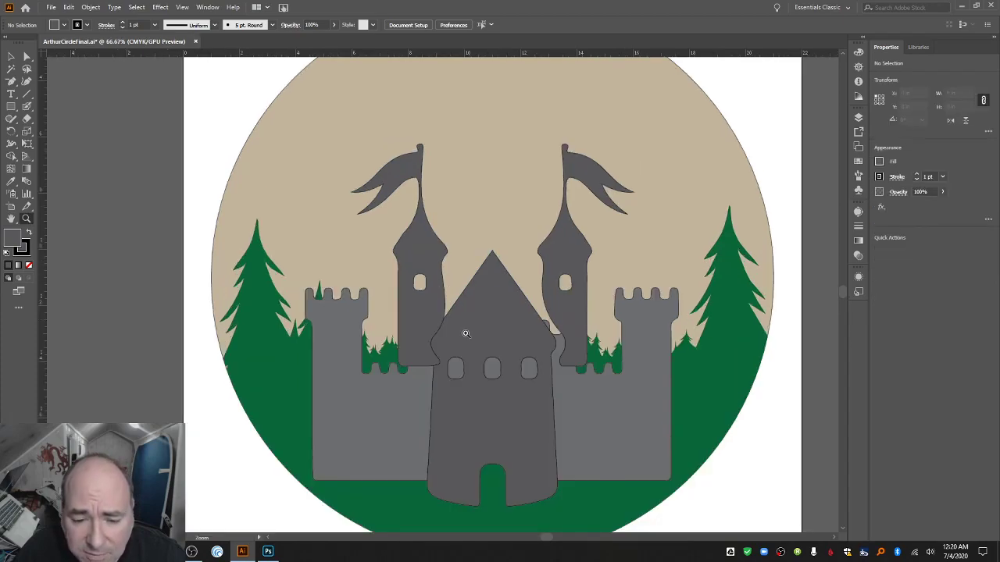
click(466, 334)
click(453, 332)
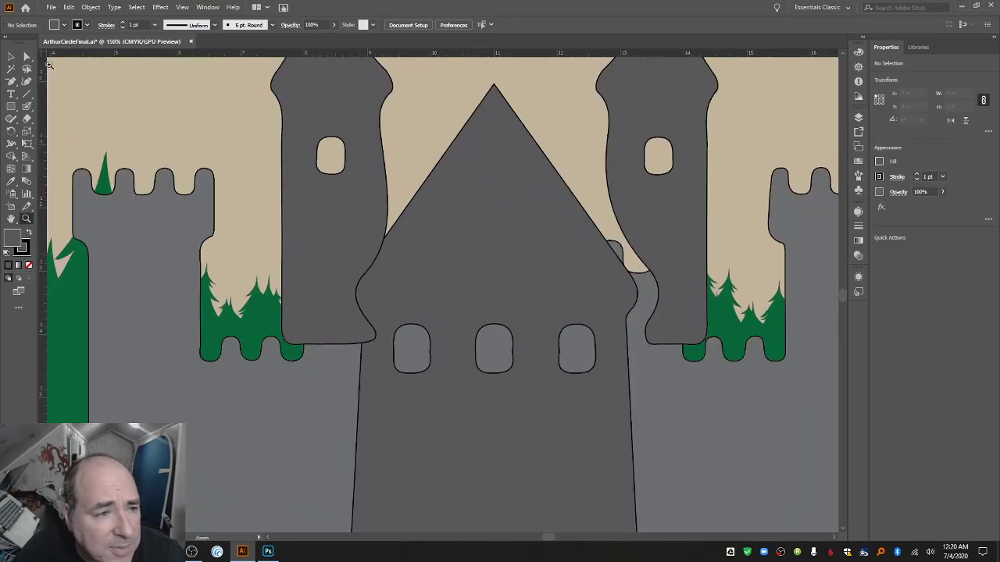
Drag the left tower's lower right-edge anchors and handles to straighten it beside the keep roof.
click(26, 57)
click(385, 222)
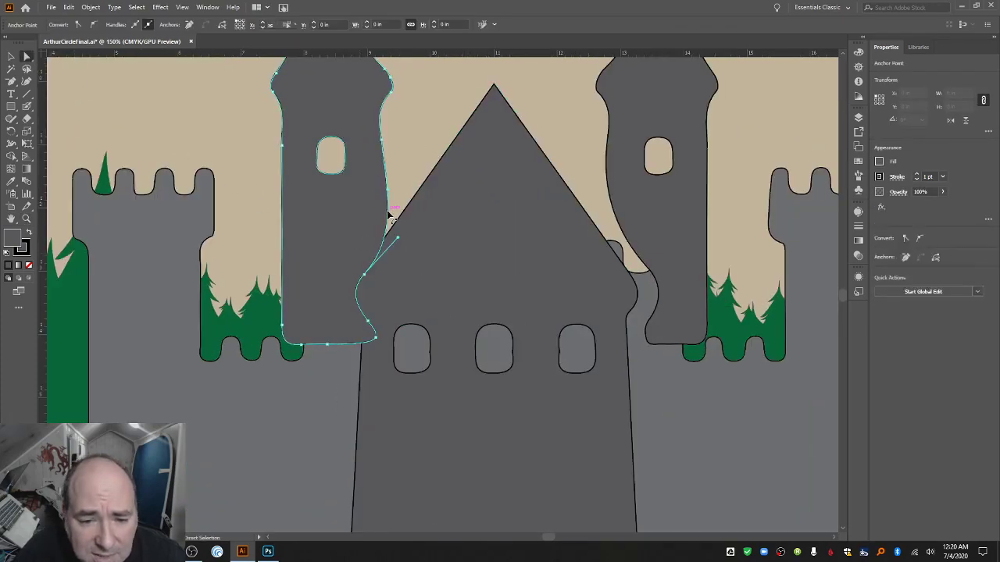
click(365, 276)
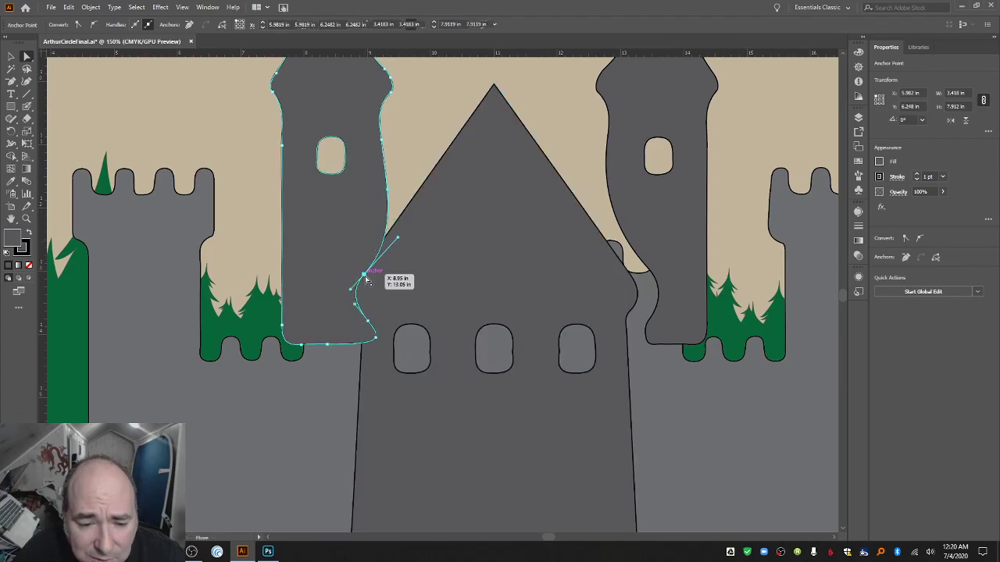
drag(367, 278, 388, 246)
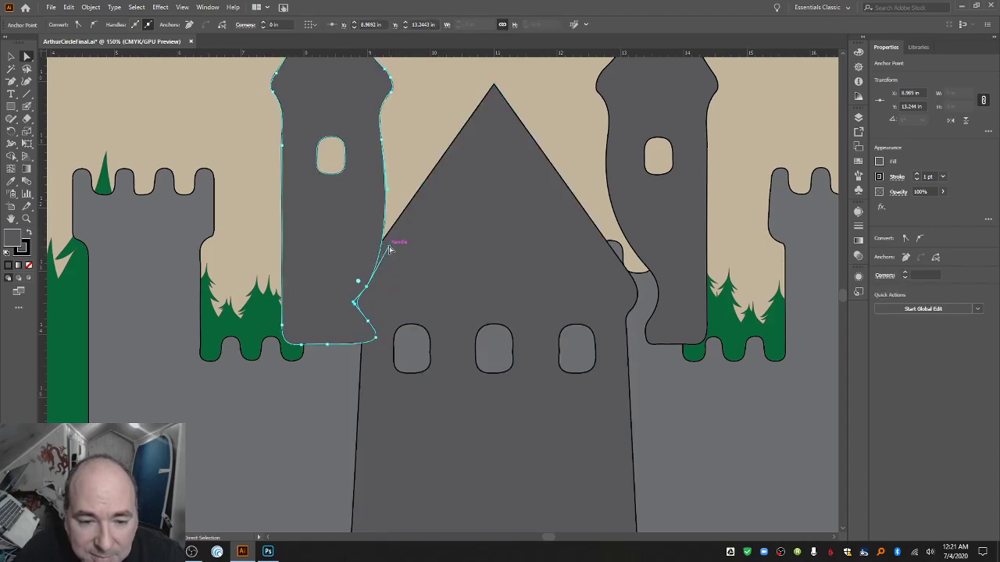
click(367, 298)
click(356, 301)
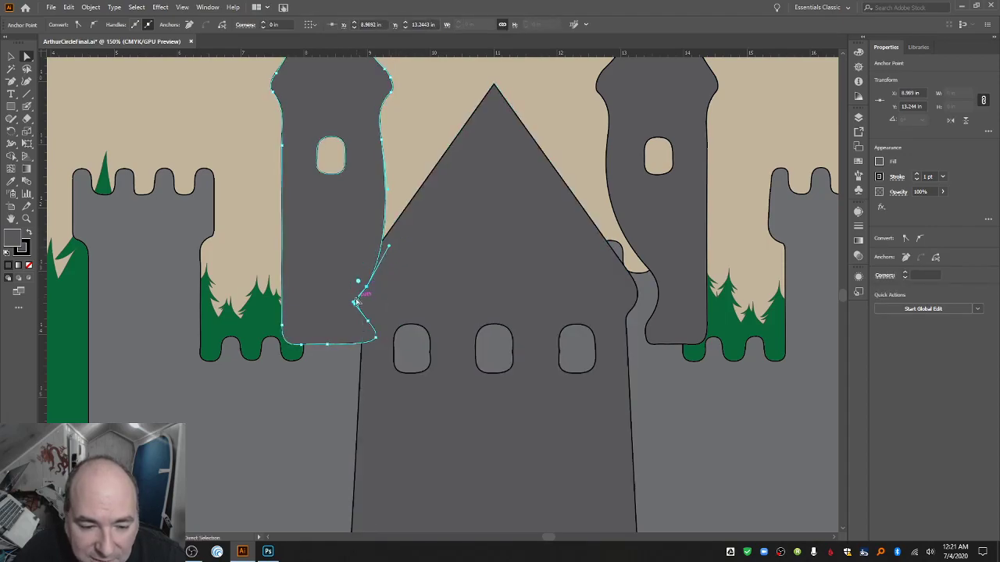
drag(355, 303, 364, 311)
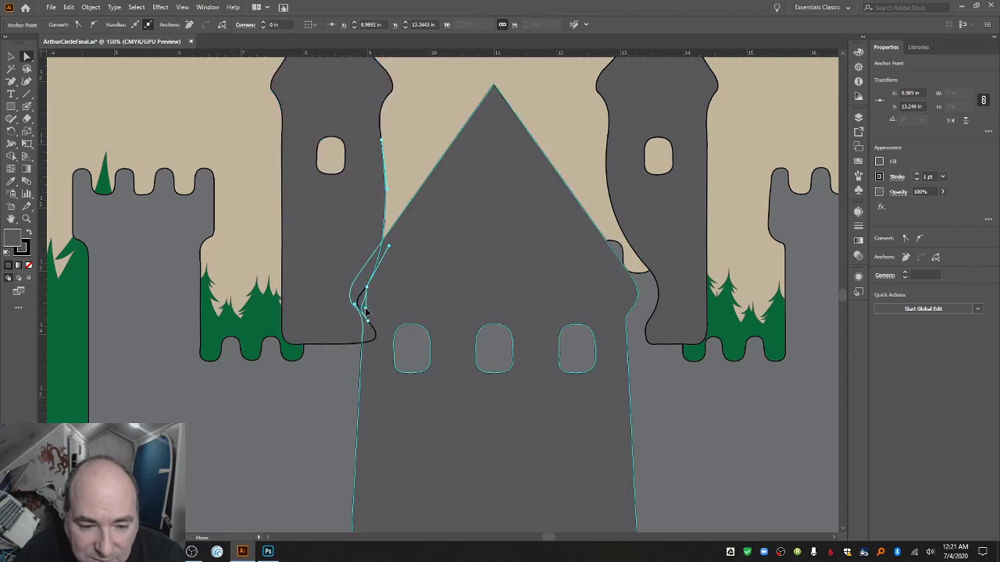
click(367, 300)
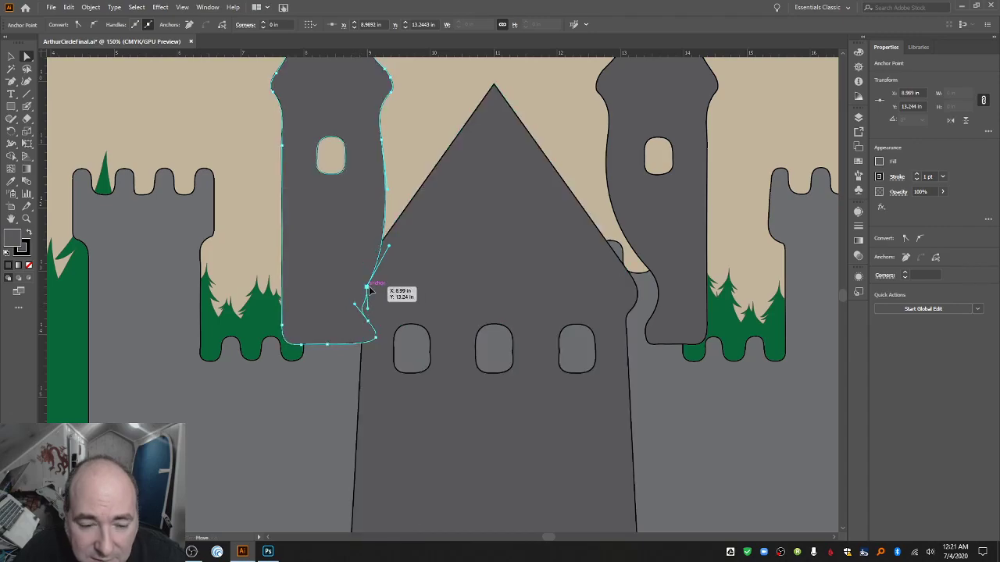
drag(370, 292, 376, 292)
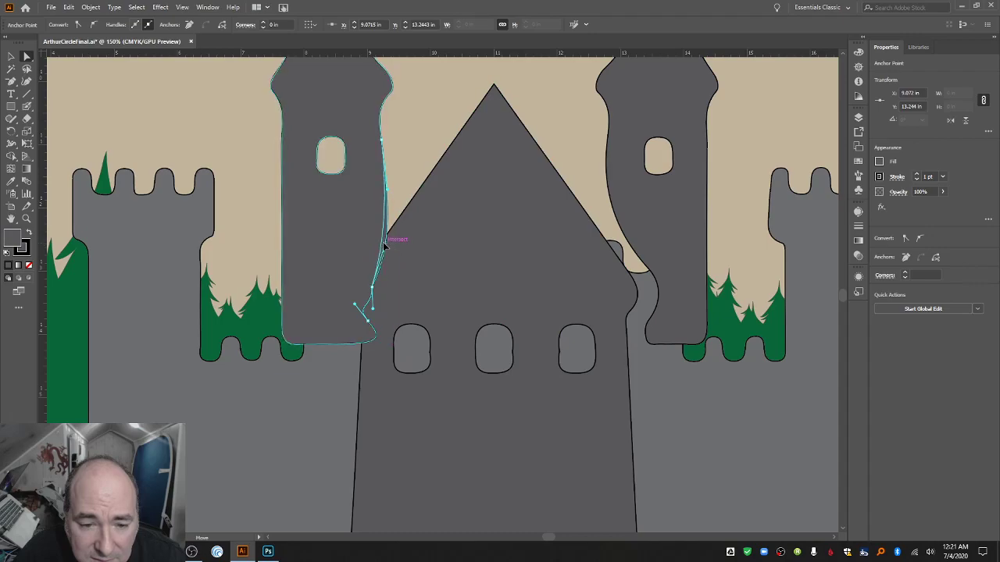
drag(383, 246, 385, 196)
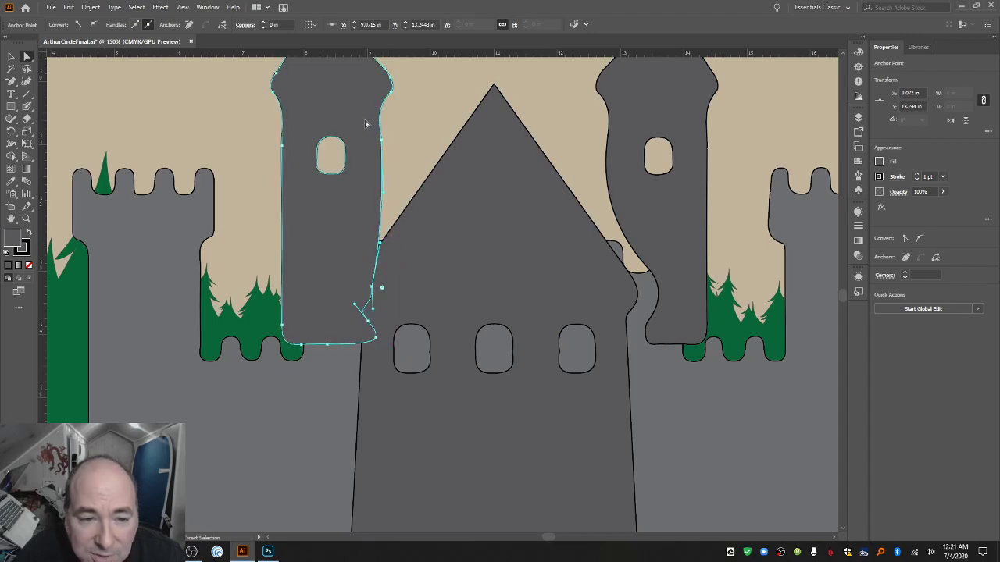
drag(373, 287, 379, 287)
drag(386, 247, 377, 342)
Check the straightened edge by selecting and deselecting the tower and keep outlines.
click(375, 341)
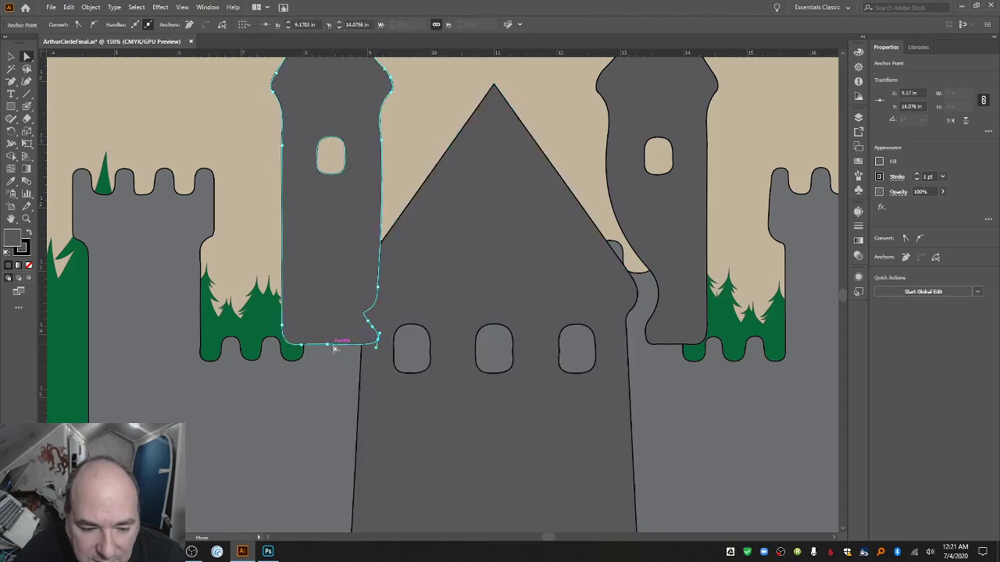
click(433, 306)
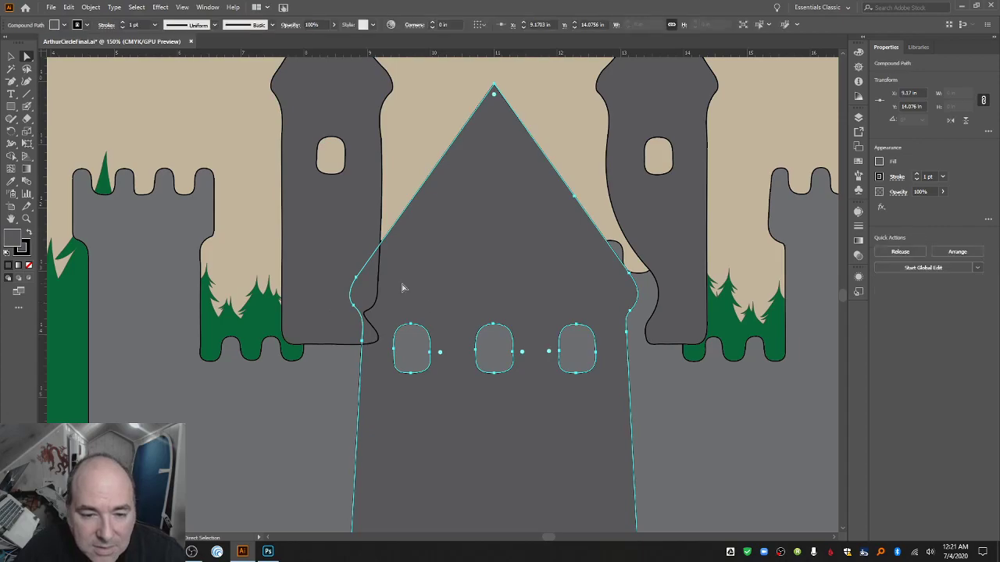
click(386, 202)
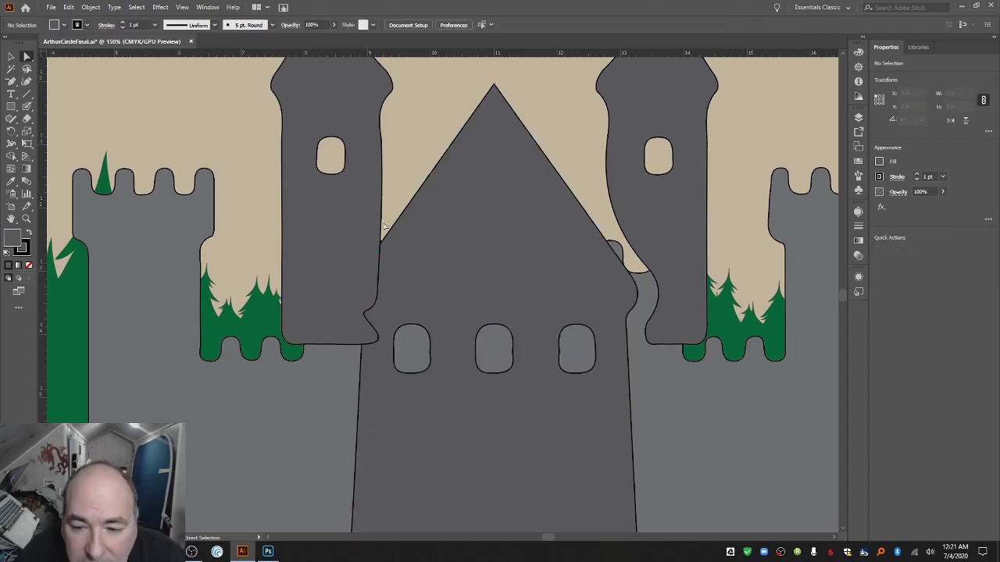
click(374, 250)
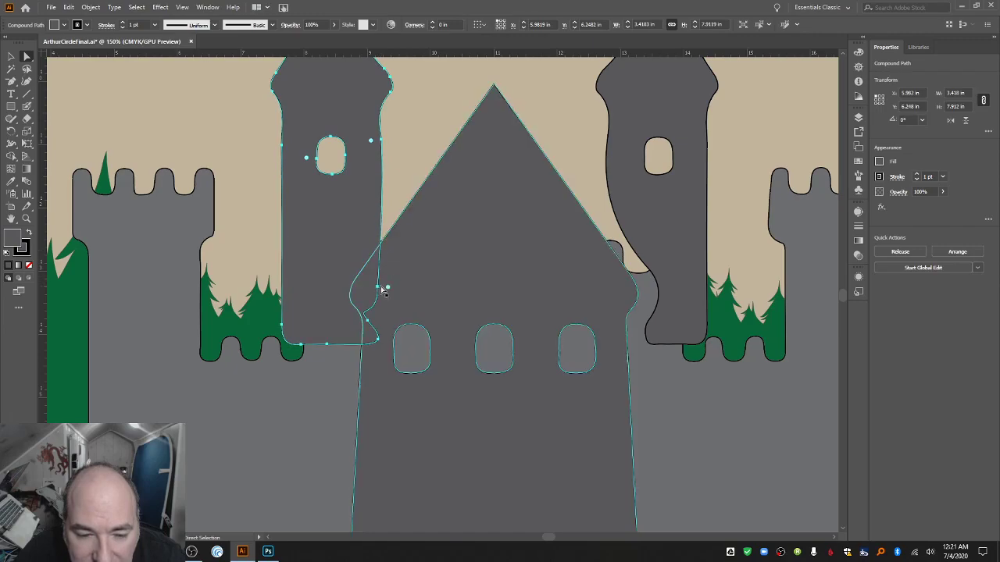
click(380, 288)
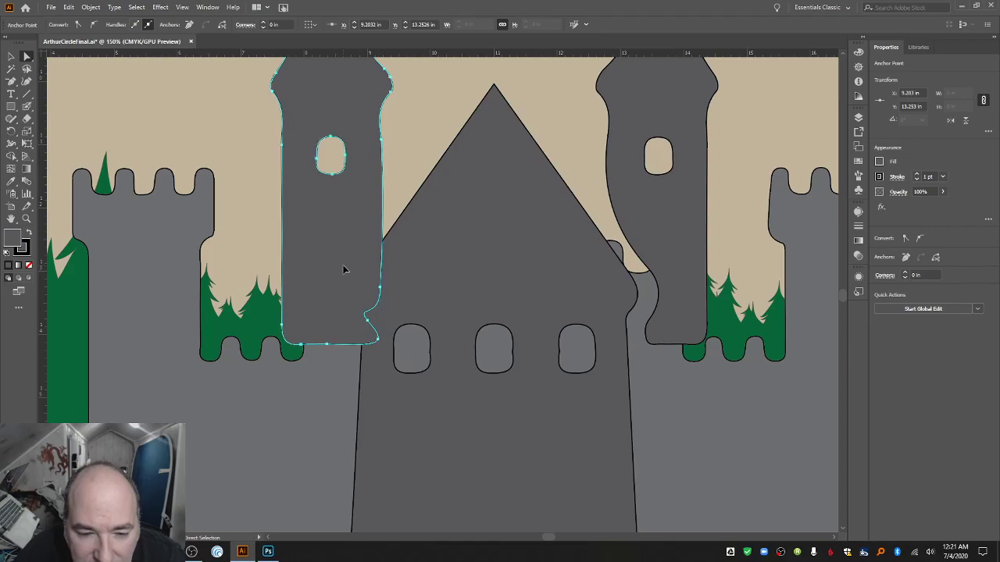
click(401, 277)
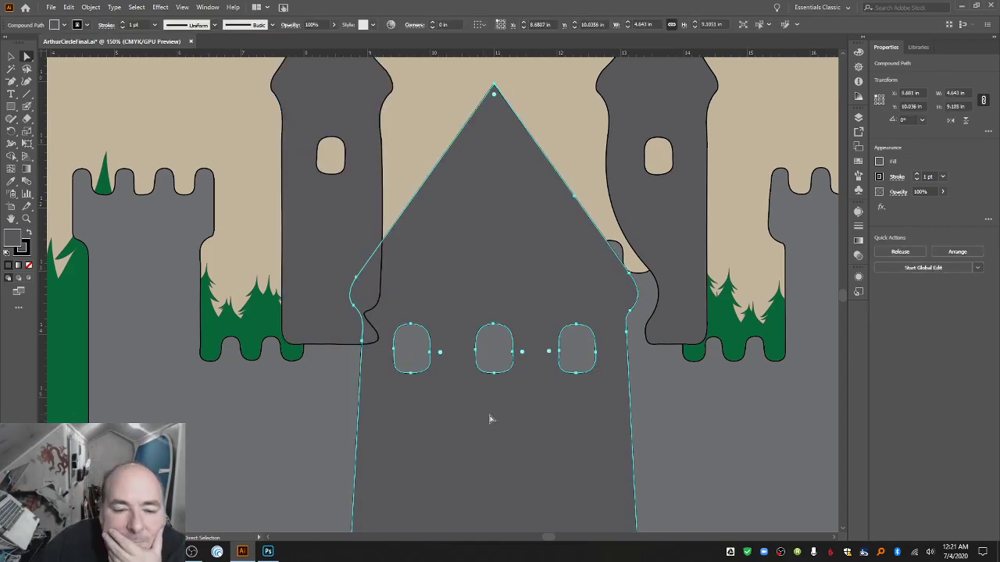
Copy the left tower with its flag and paste a duplicate.
scroll(490, 420, up, 5)
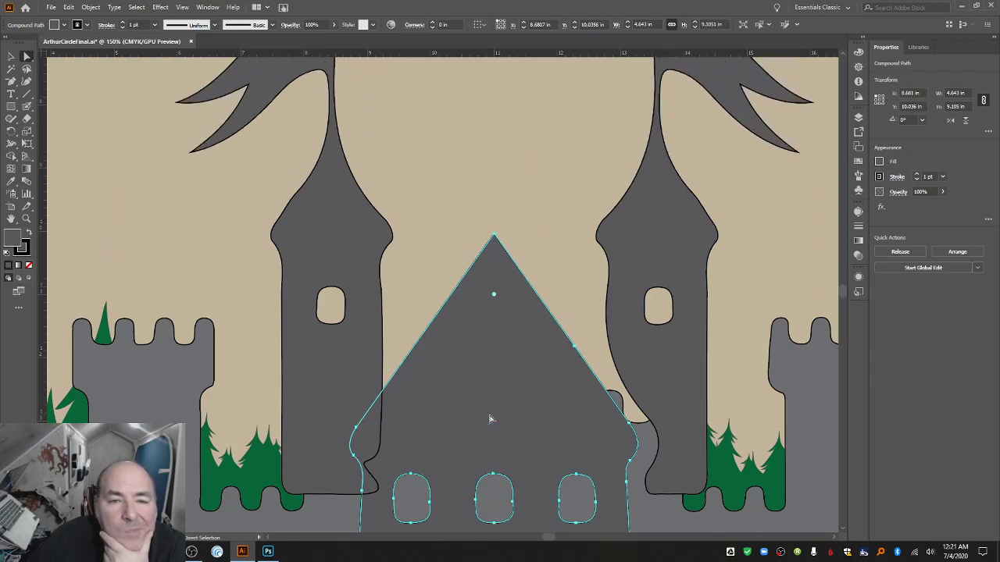
scroll(490, 419, up, 1)
scroll(490, 419, down, 6)
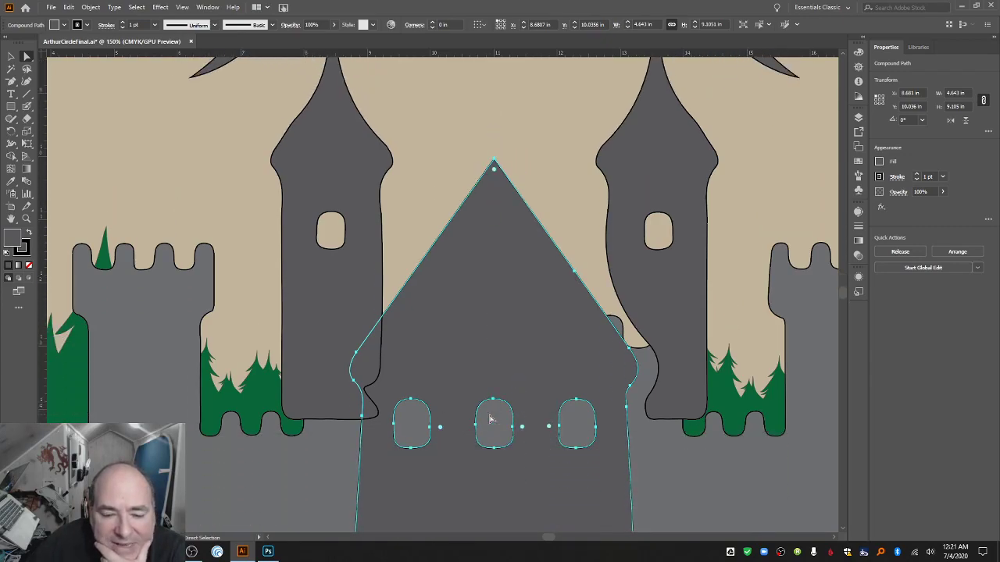
scroll(490, 420, up, 2)
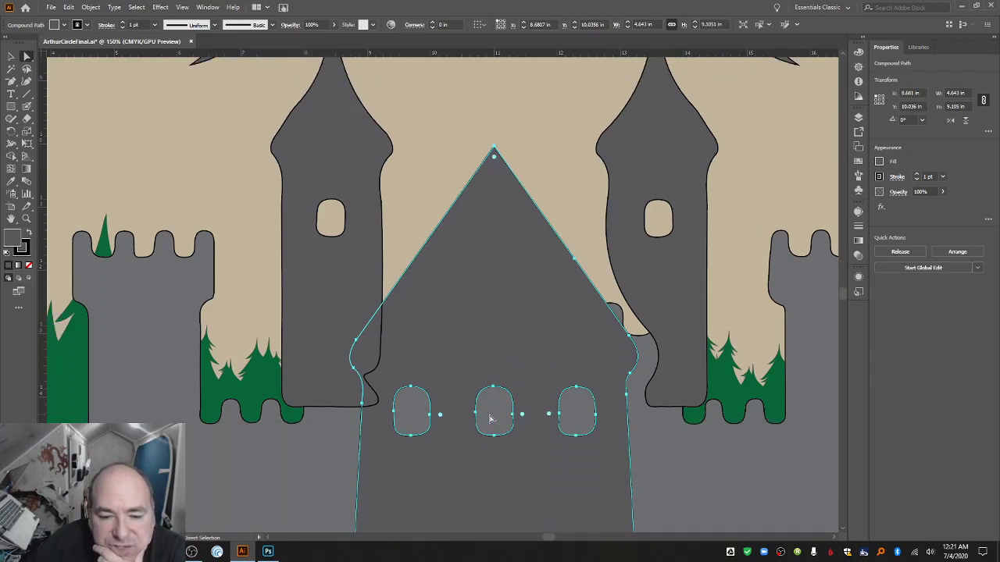
scroll(490, 420, up, 1)
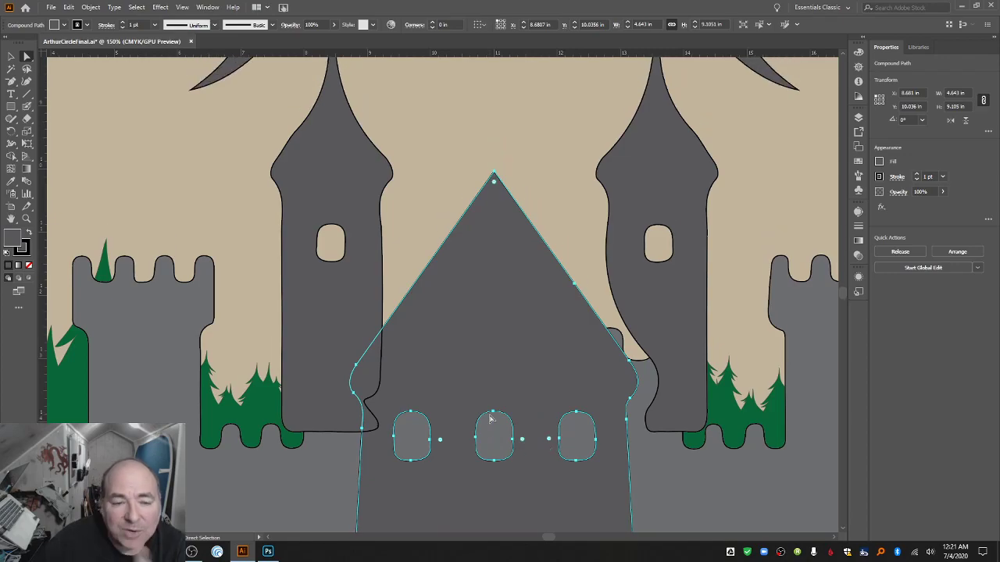
scroll(490, 419, up, 2)
scroll(490, 419, down, 2)
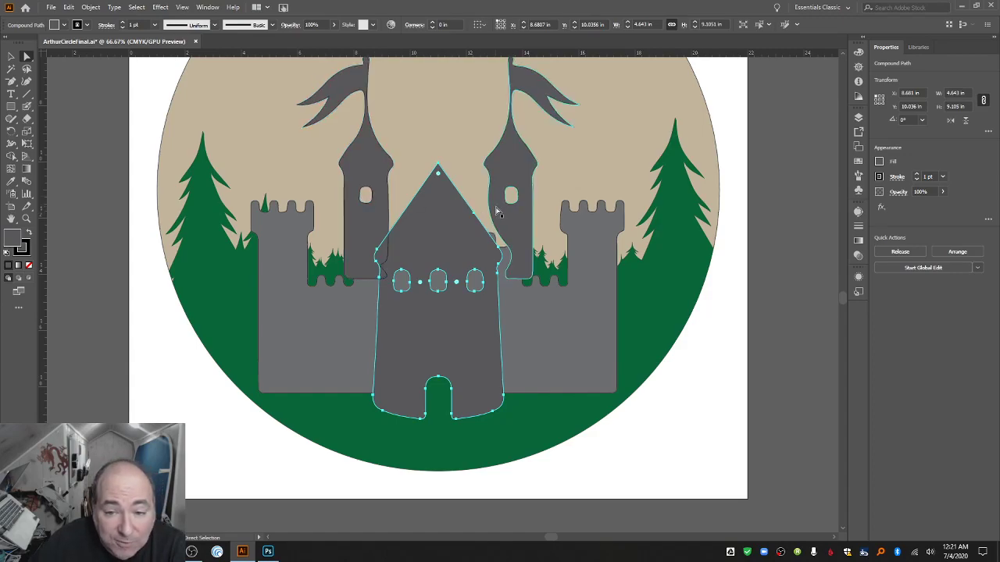
scroll(393, 201, up, 2)
click(372, 202)
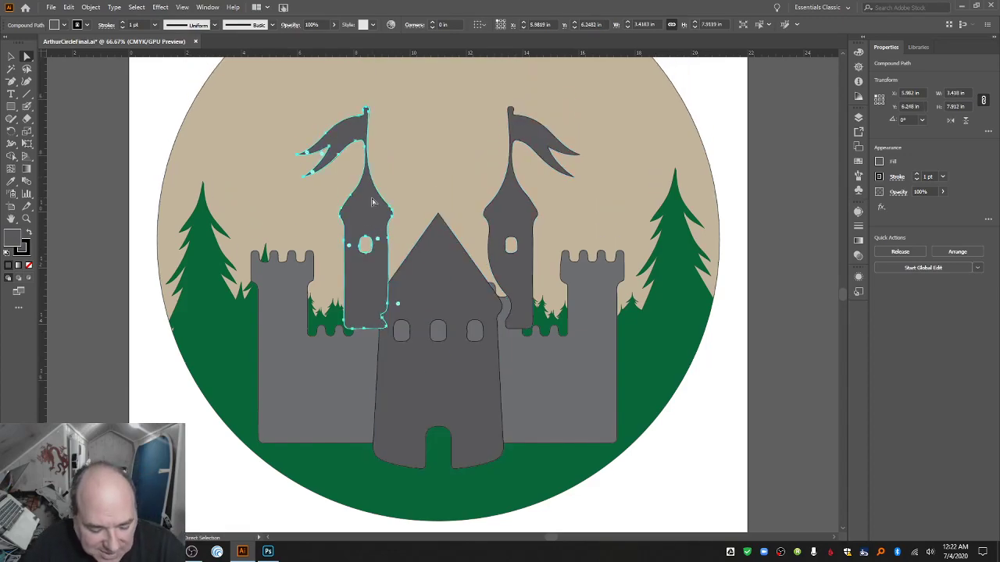
key(ctrl+c)
key(ctrl+v)
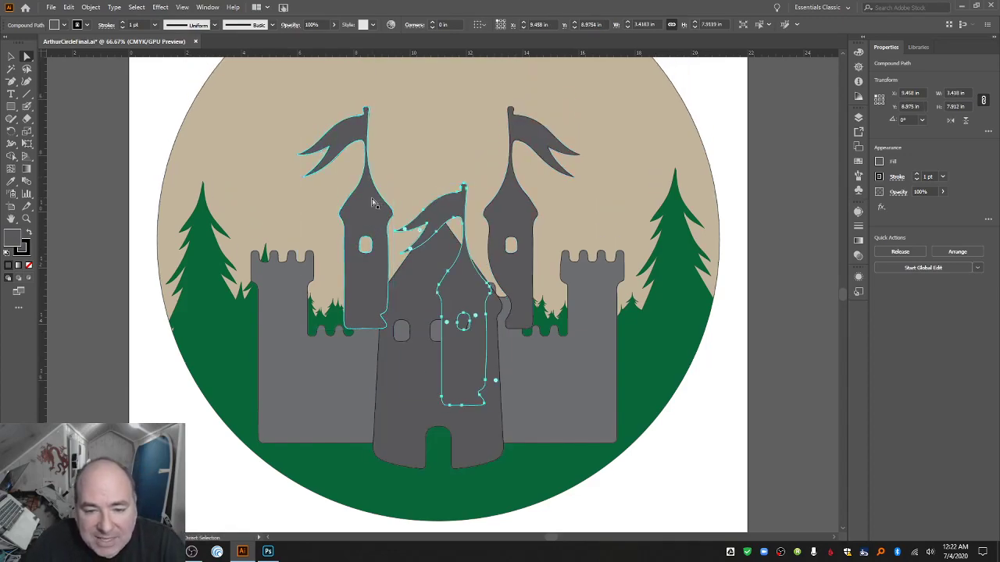
Reflect the copy across the vertical axis and drag it onto the right tower's spot.
click(91, 7)
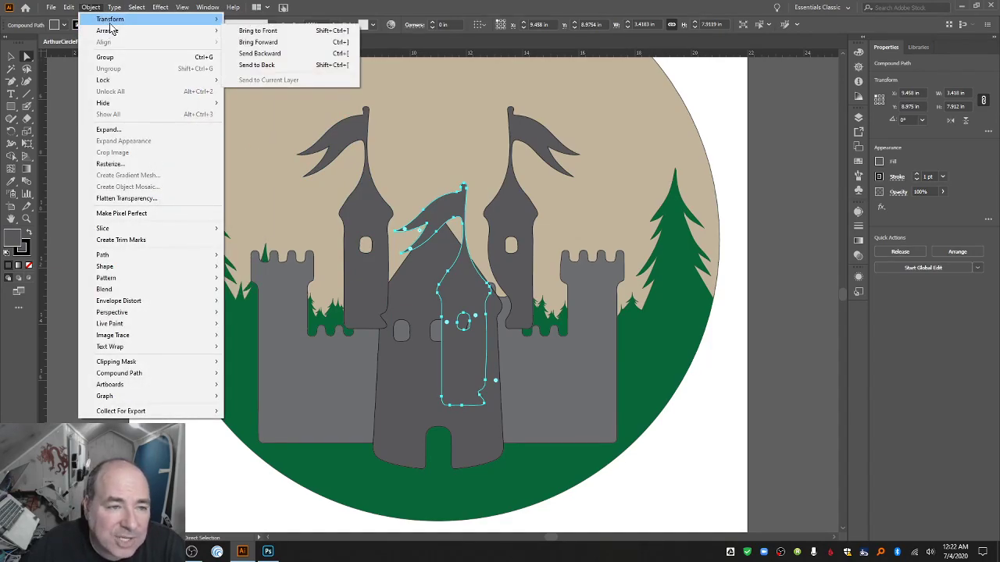
mouse_move(109, 23)
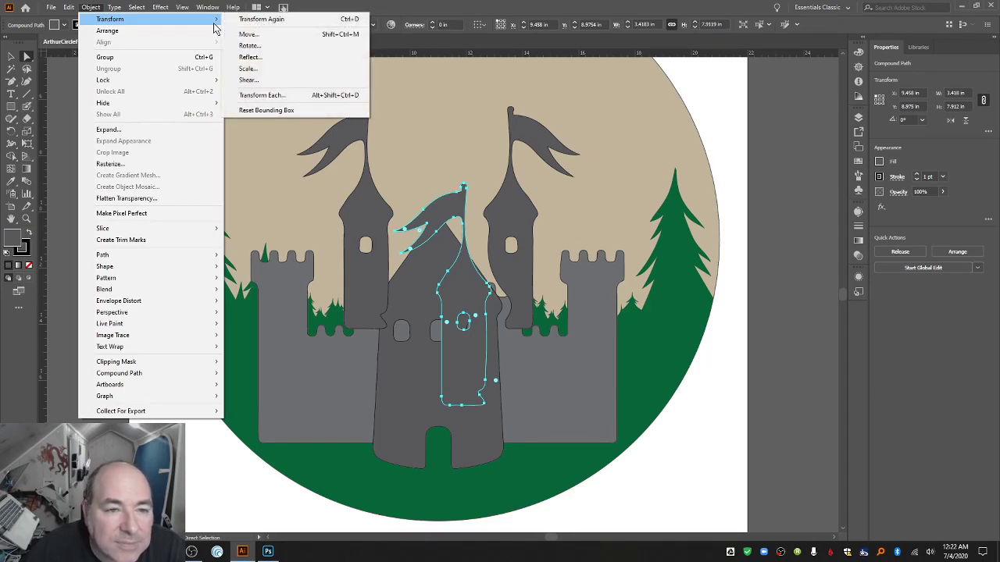
click(256, 57)
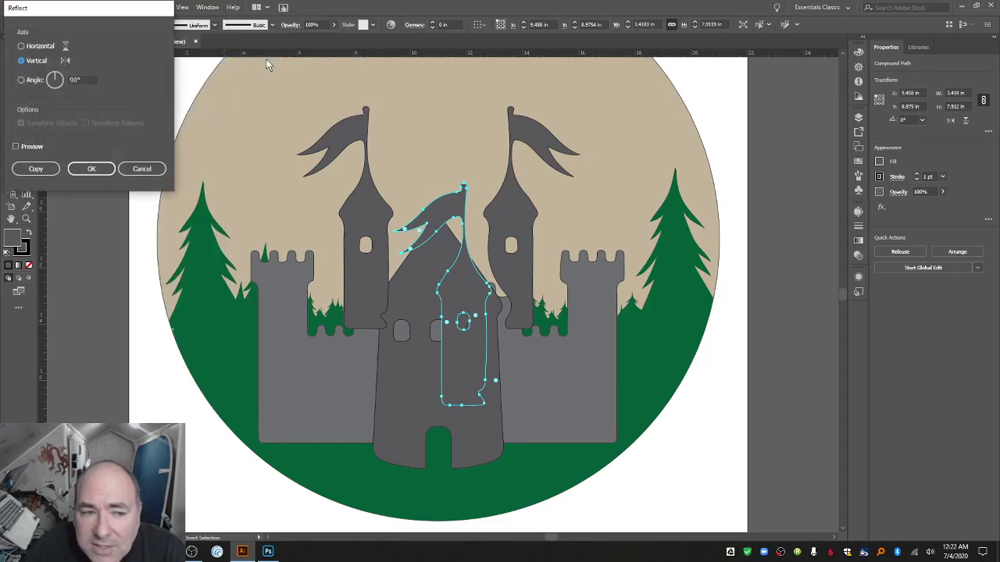
click(84, 170)
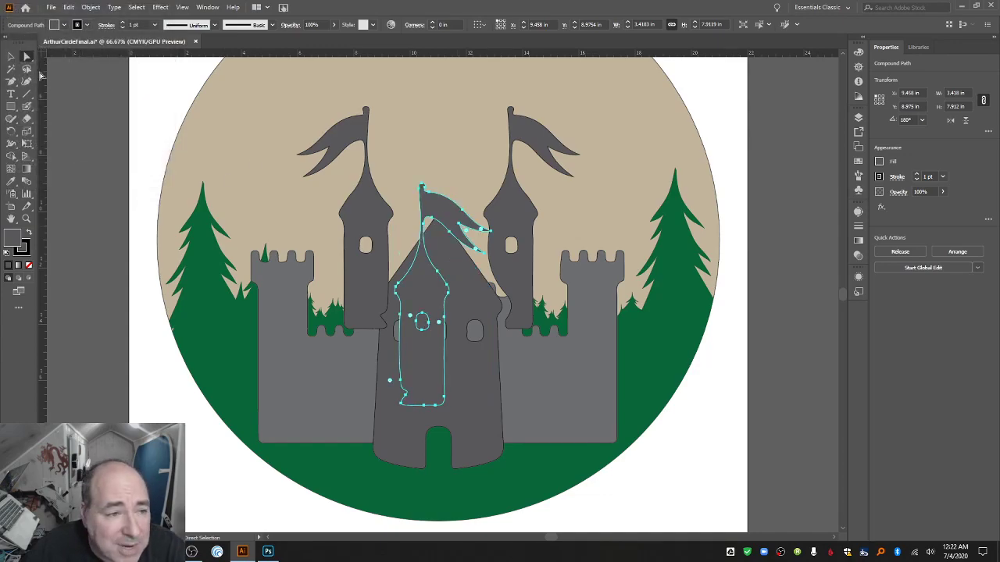
click(11, 56)
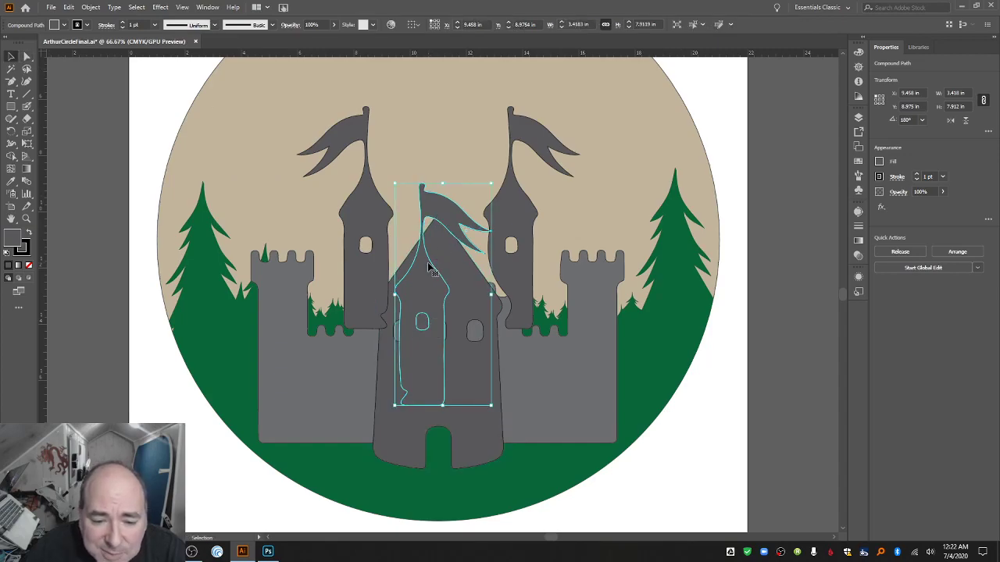
drag(429, 268, 520, 190)
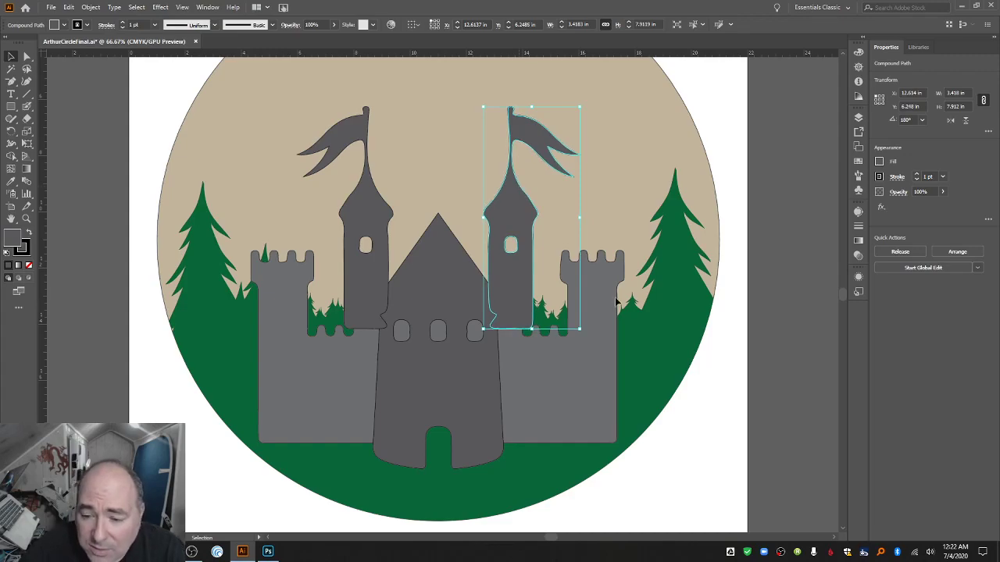
Find the old right tower in Castle 2 by toggling visibility, delete it, and select all.
click(859, 119)
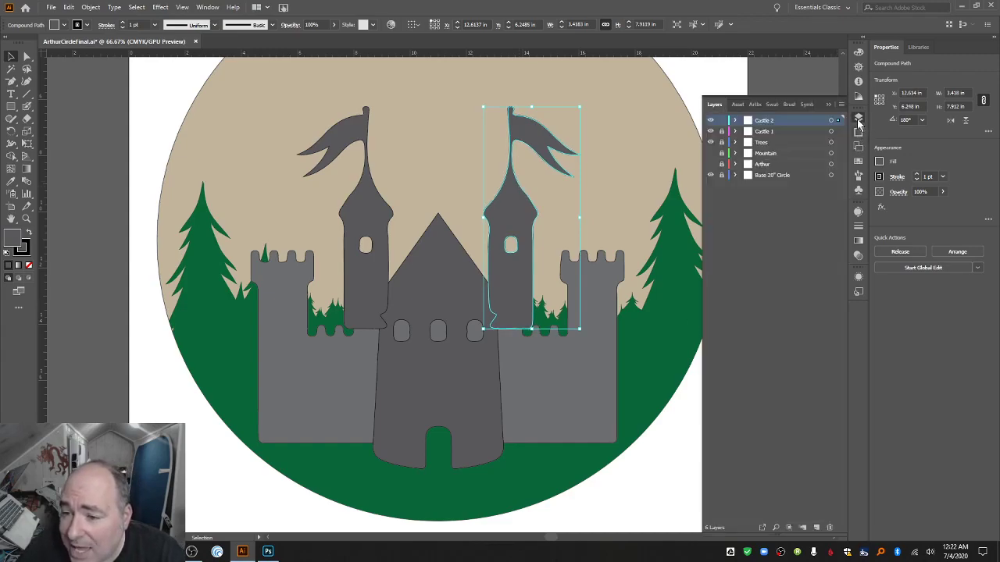
click(735, 120)
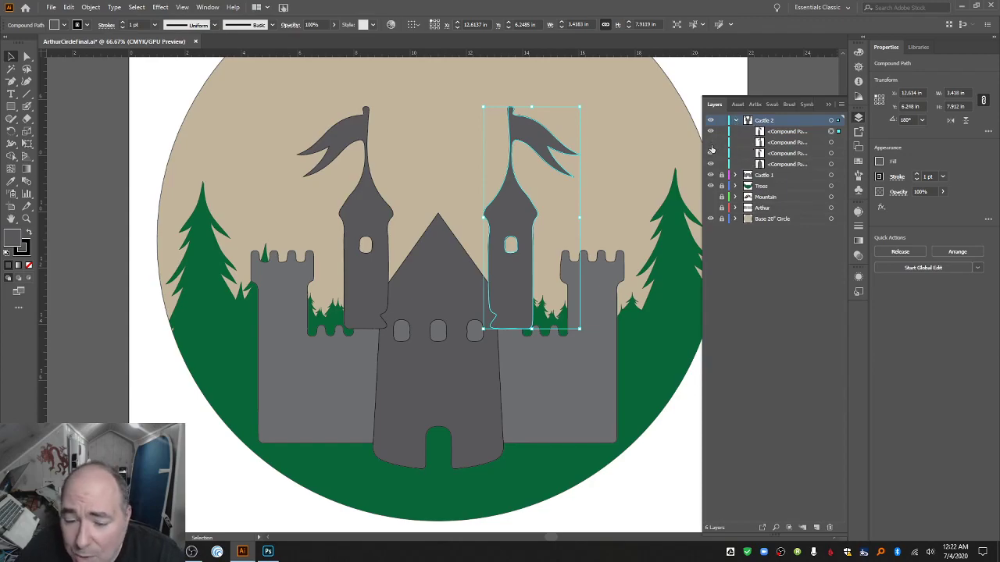
click(711, 148)
click(711, 149)
click(711, 132)
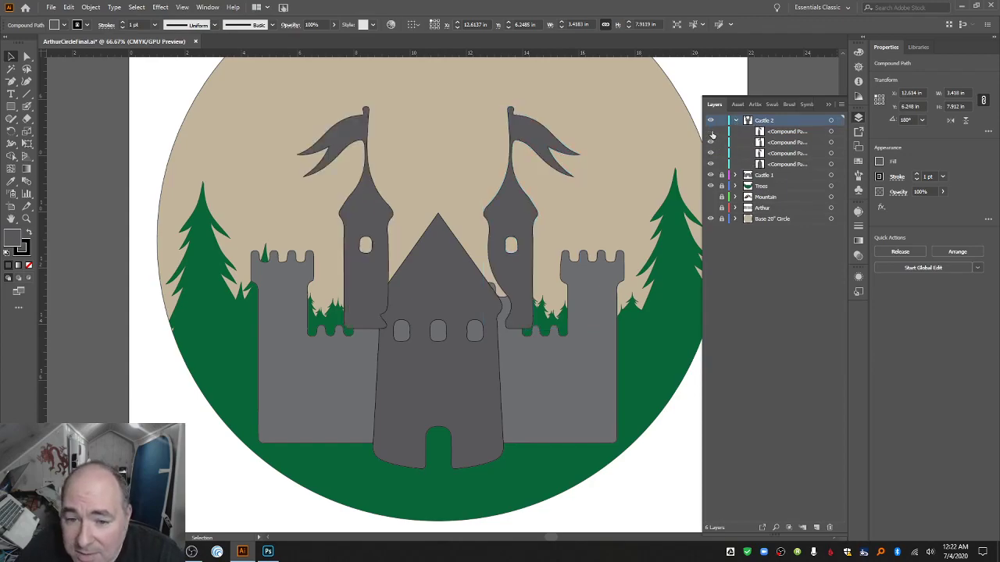
click(711, 134)
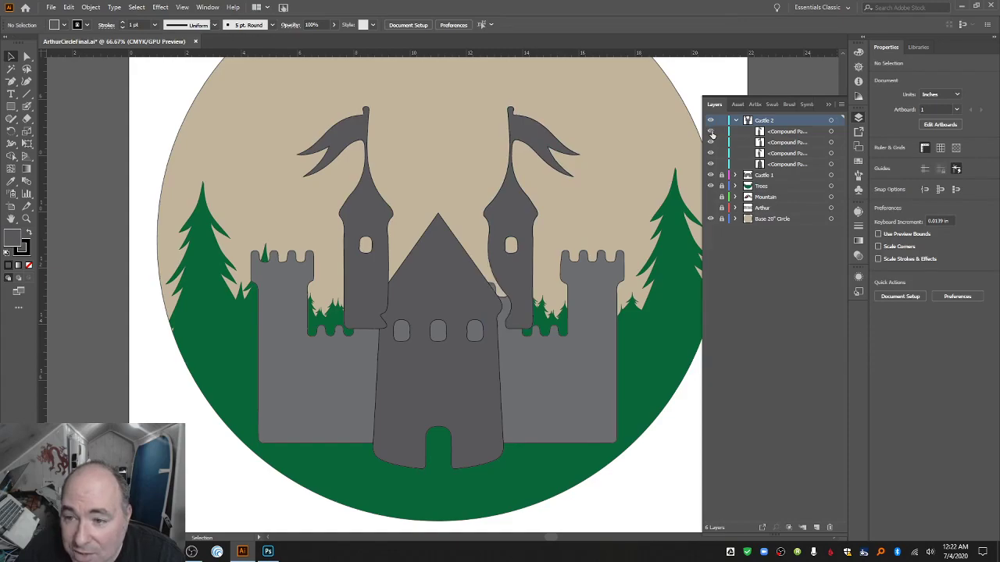
click(712, 134)
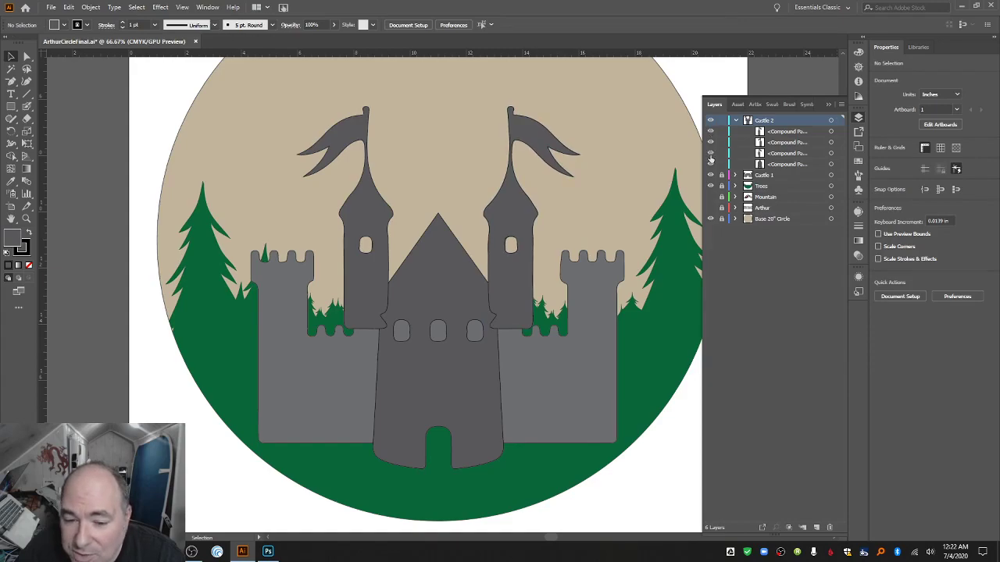
click(780, 154)
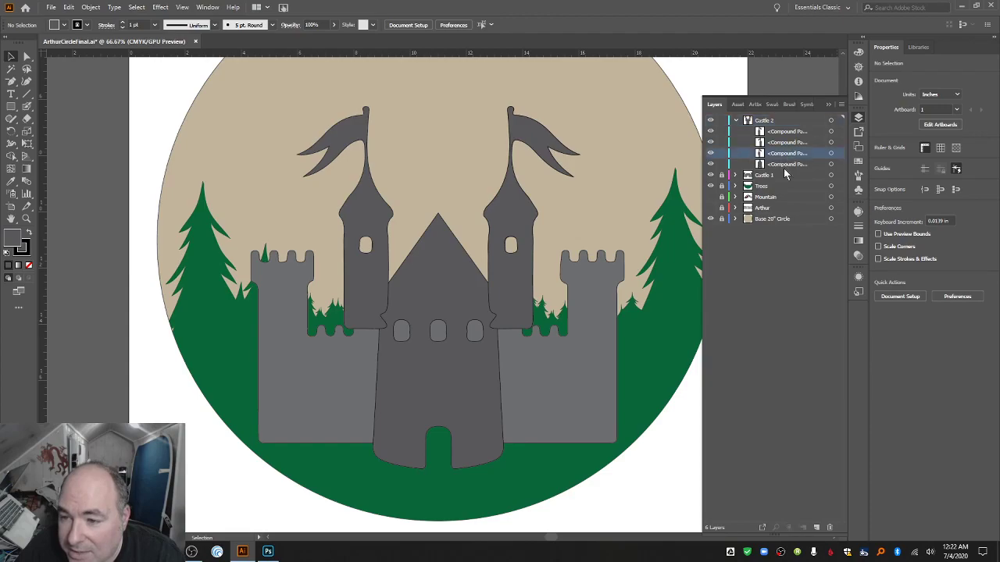
click(831, 529)
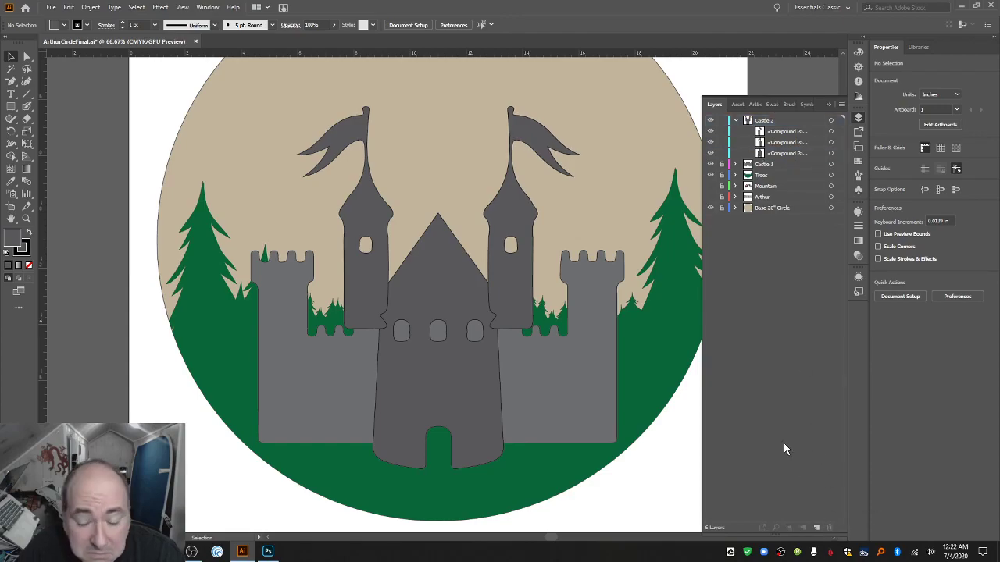
key(ctrl+a)
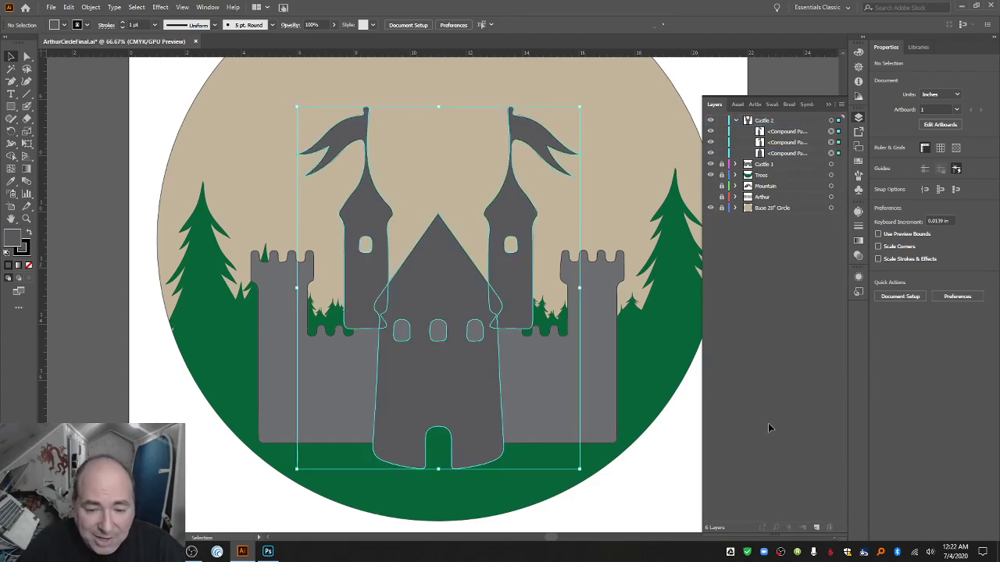
Unite the left tower, its flag and the central keep with the Shape Builder tool.
click(13, 156)
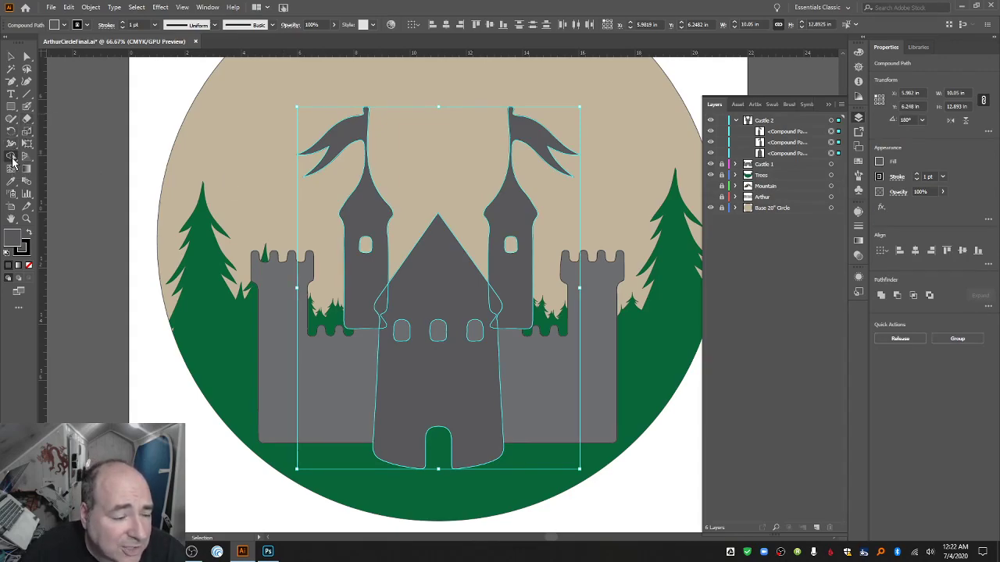
click(389, 271)
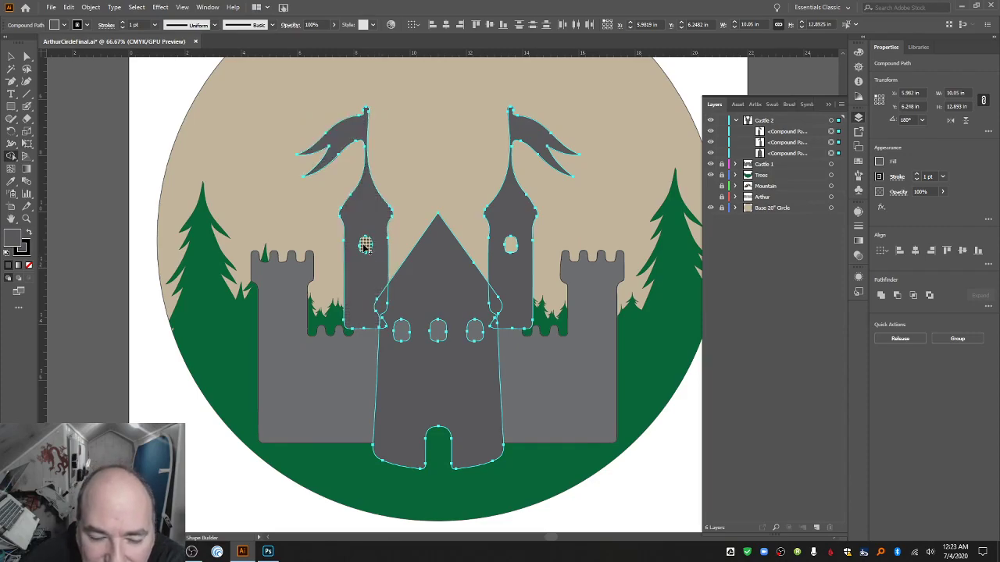
mouse_move(373, 285)
mouse_down()
mouse_move(383, 305)
mouse_move(509, 301)
mouse_up()
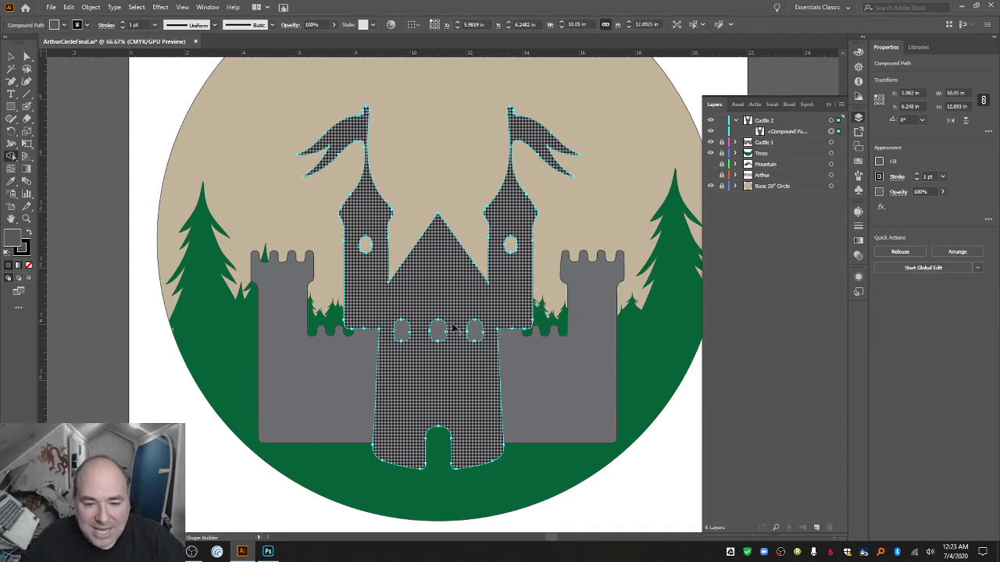
click(13, 57)
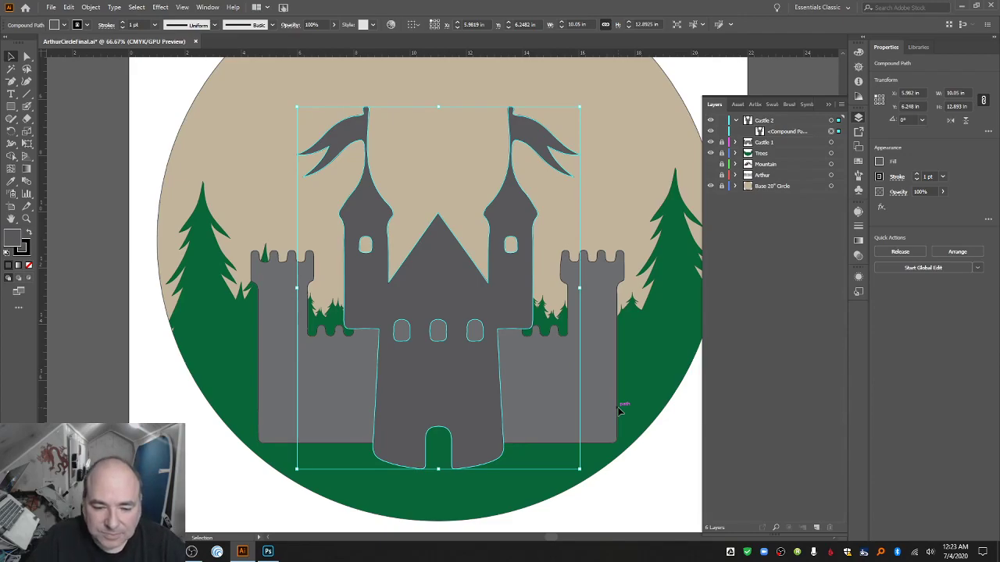
Save the file, collapse and unlock the Castle 2 layer, and clear the selection.
key(a)
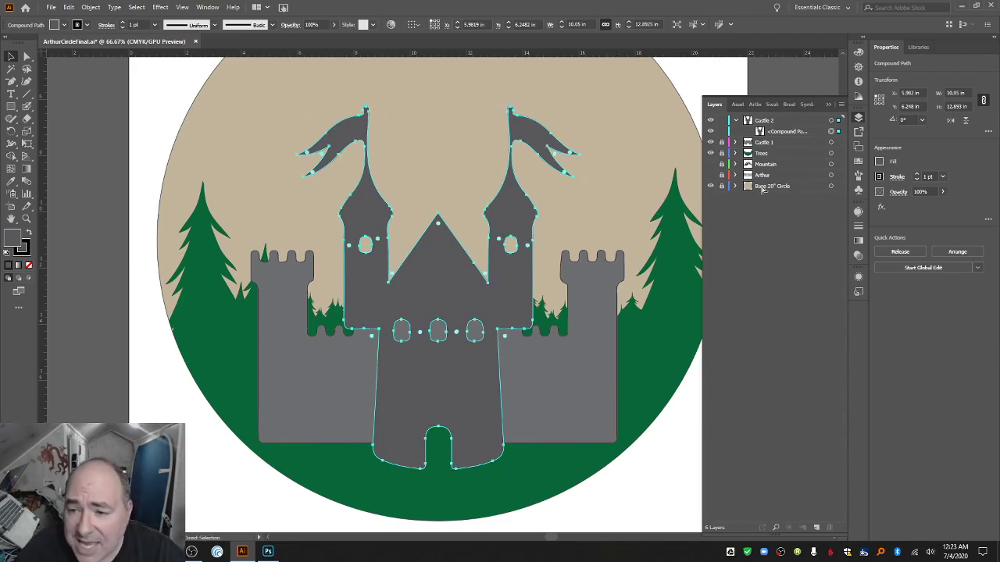
key(ctrl+s)
click(734, 121)
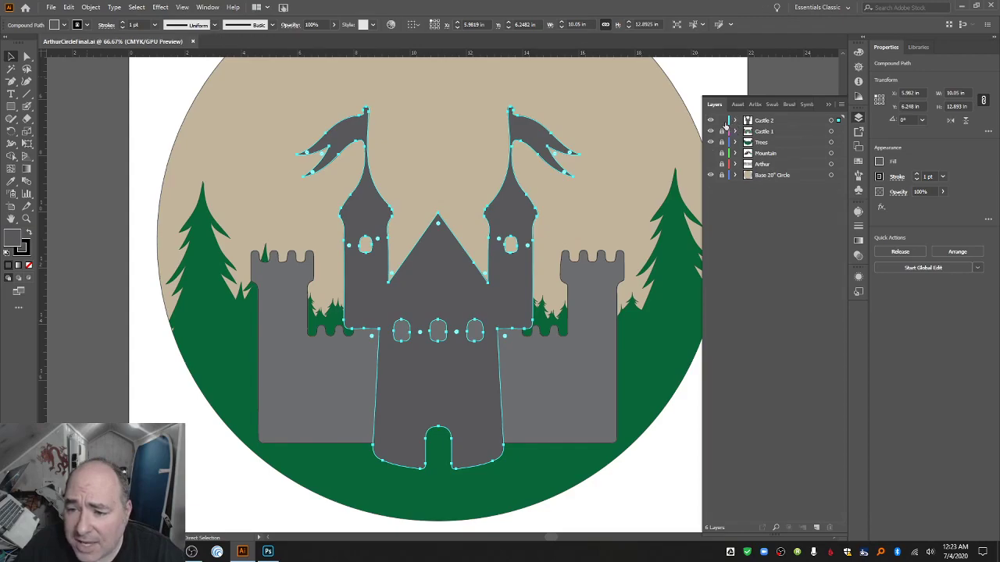
key(ctrl+shift+a)
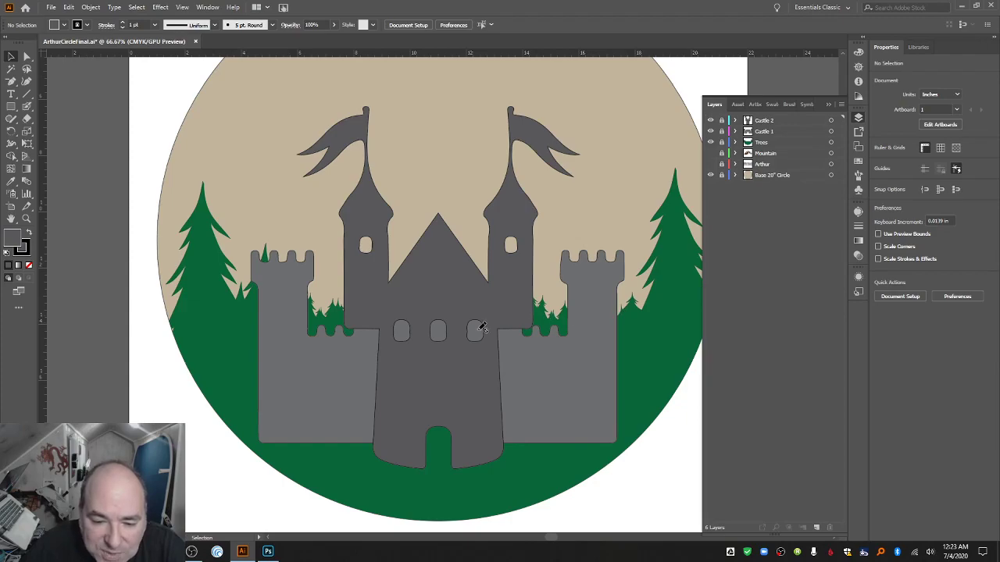
key(v)
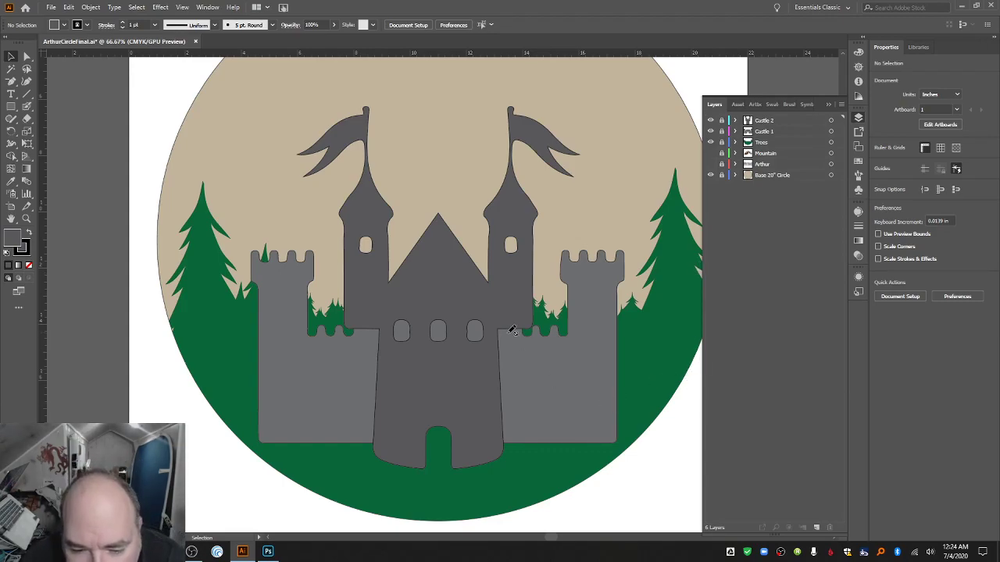
click(721, 123)
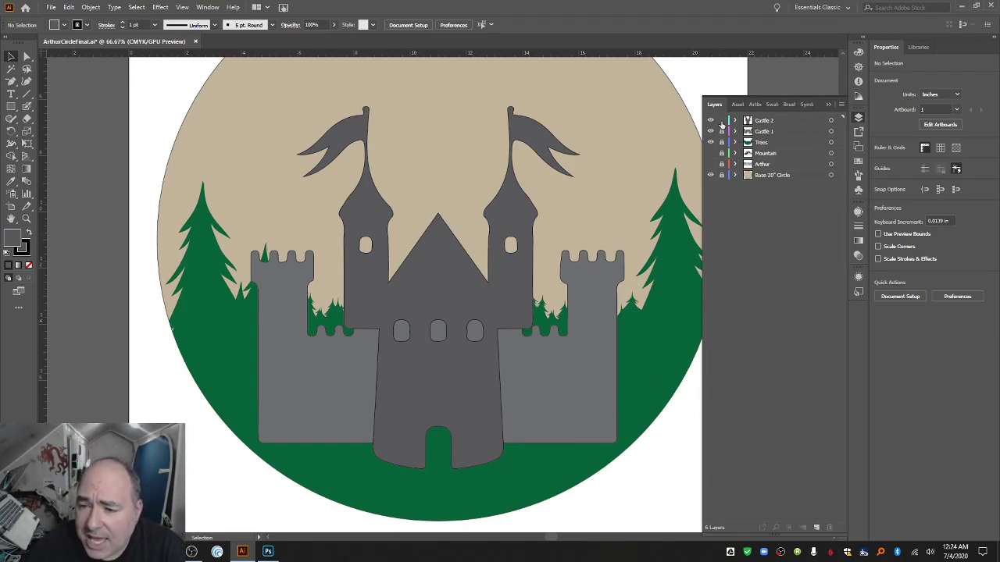
Zoom in to 200% on the keep's three arched windows.
click(26, 219)
click(432, 342)
click(515, 303)
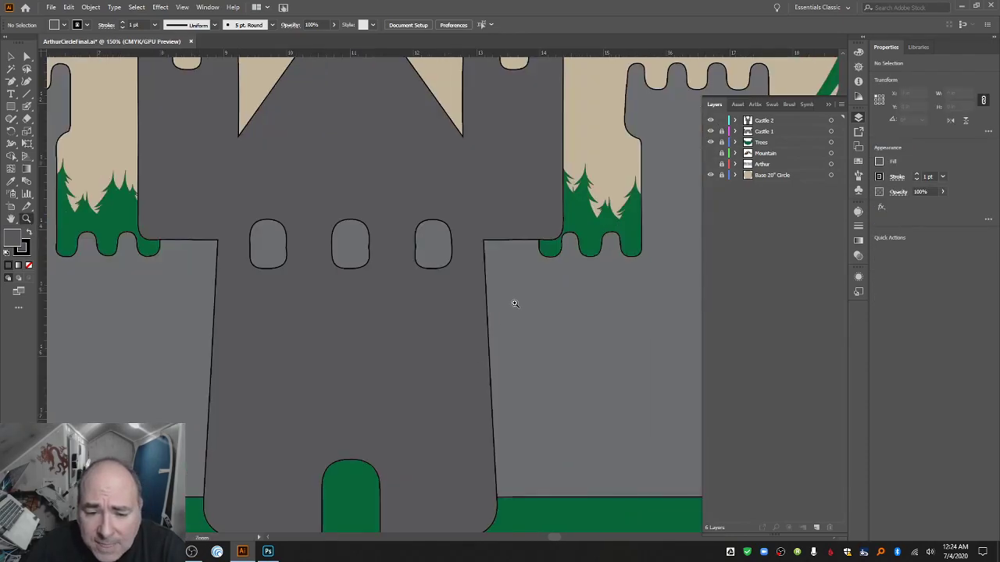
click(449, 273)
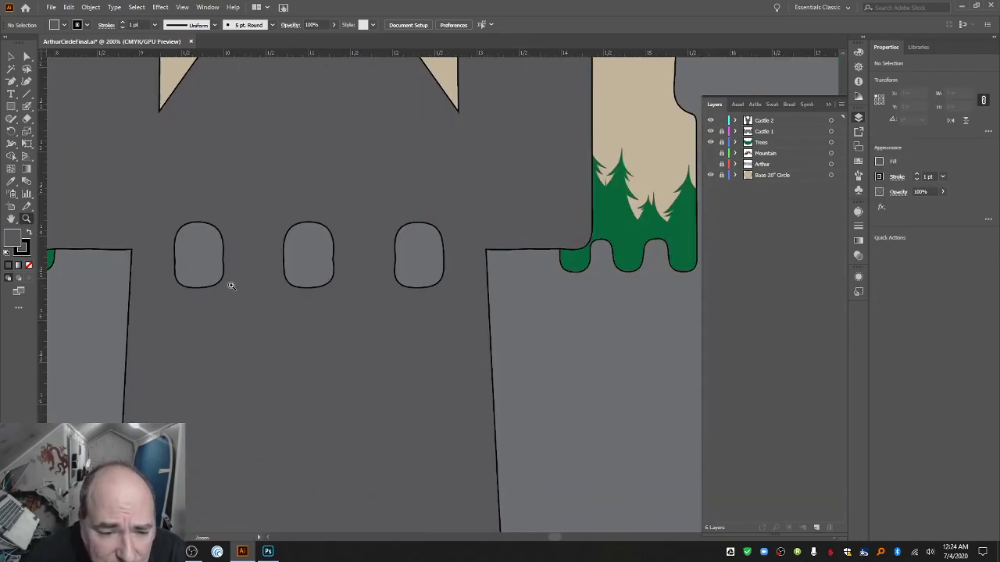
click(27, 57)
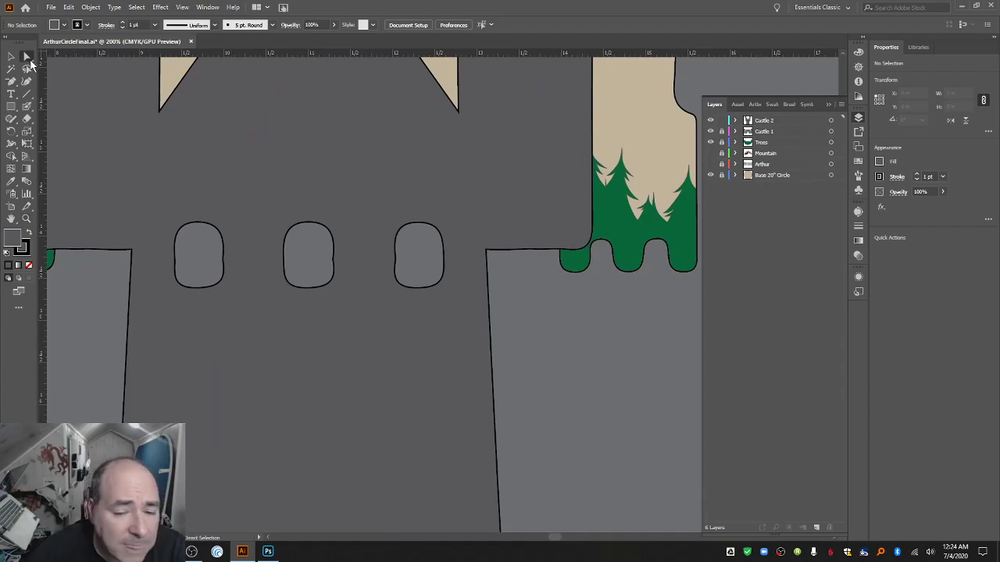
click(399, 250)
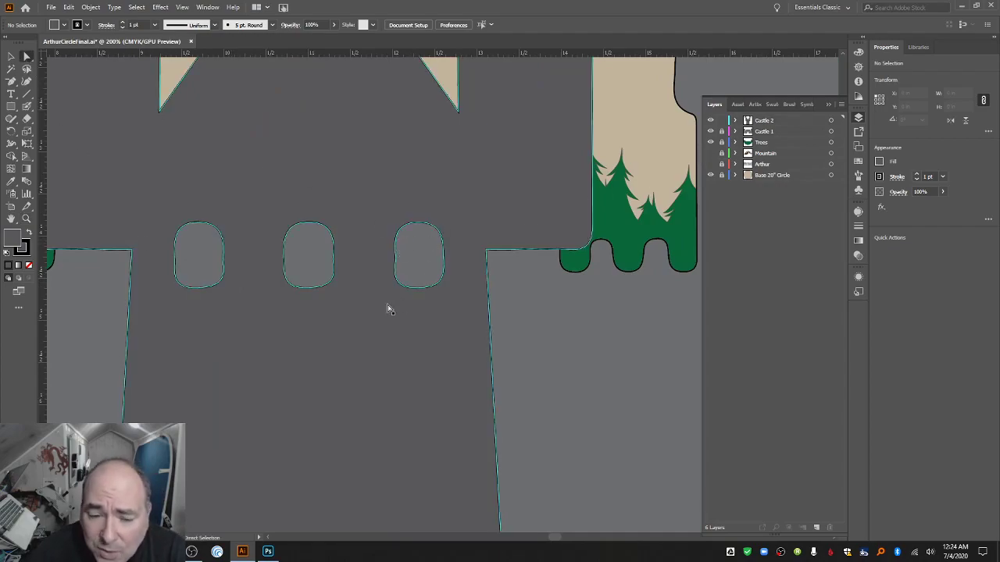
click(415, 292)
click(411, 286)
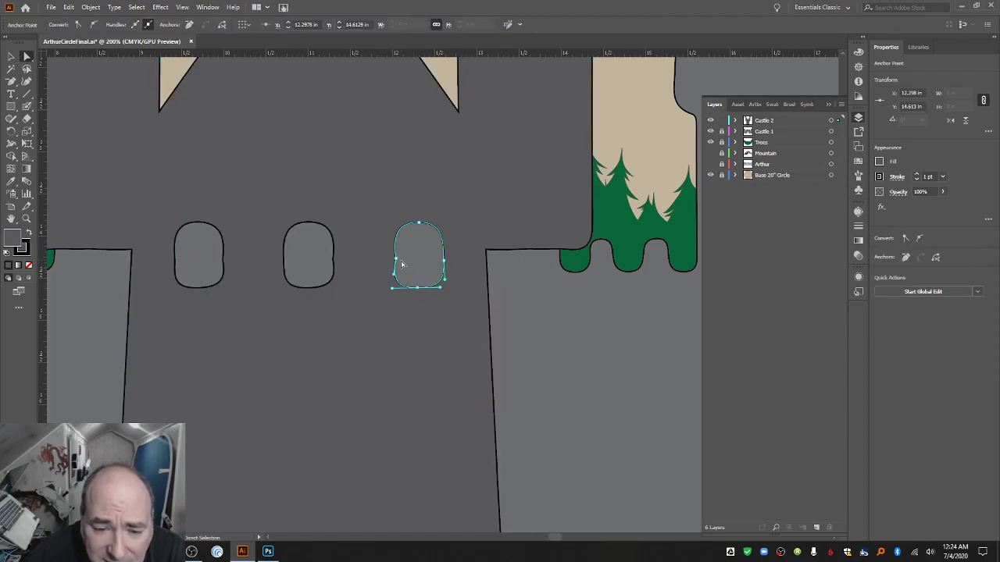
click(402, 262)
click(395, 270)
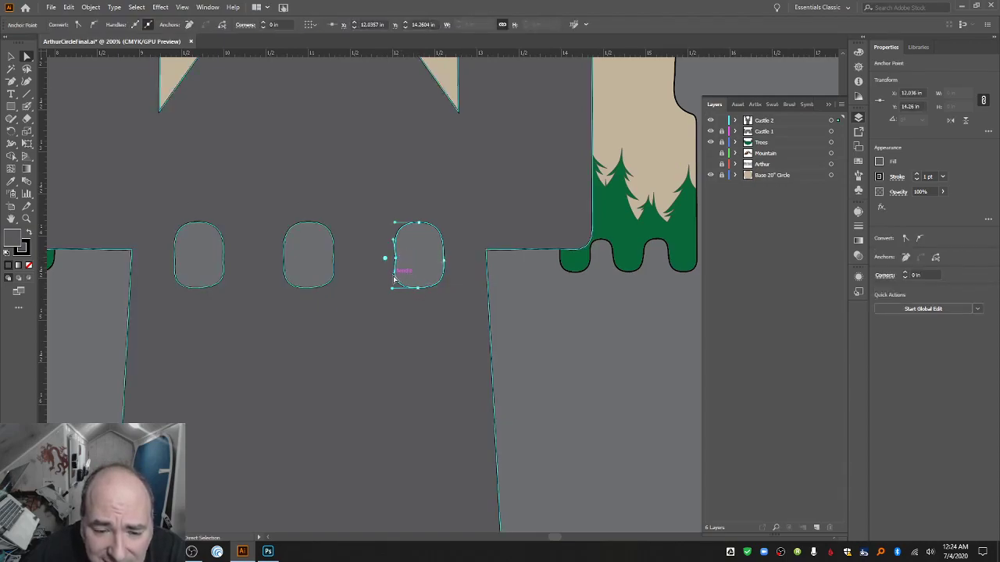
drag(394, 279, 397, 226)
click(384, 258)
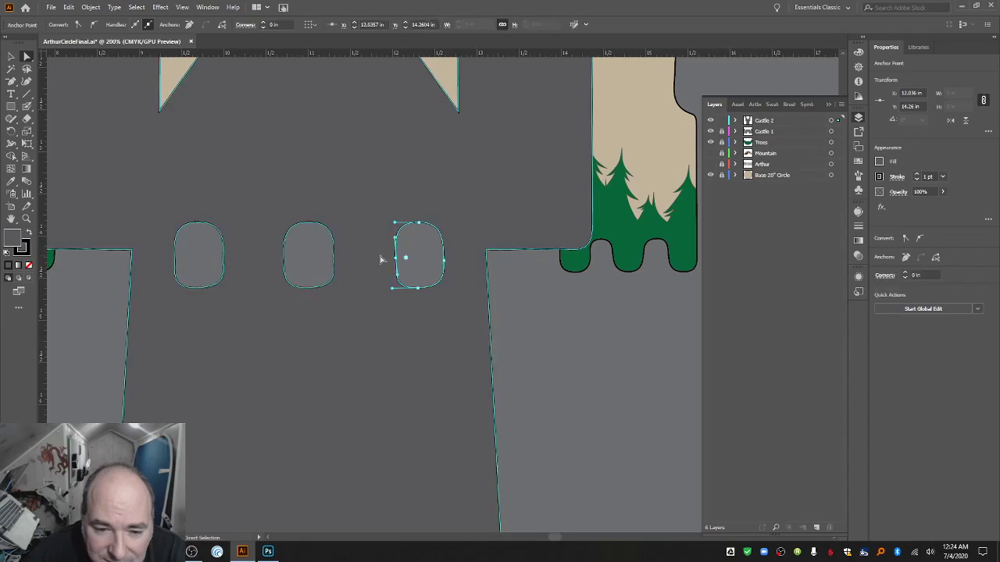
click(223, 263)
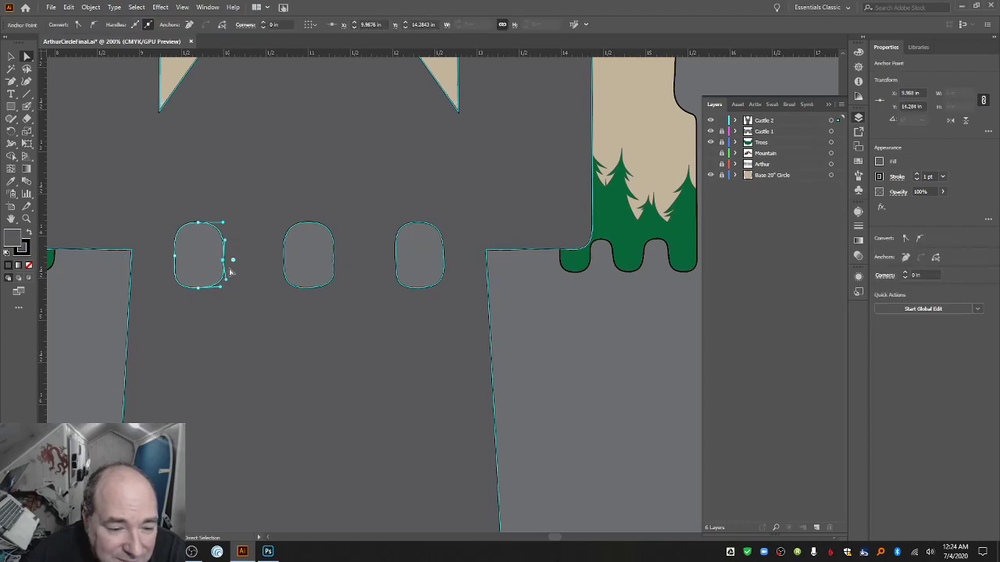
click(229, 283)
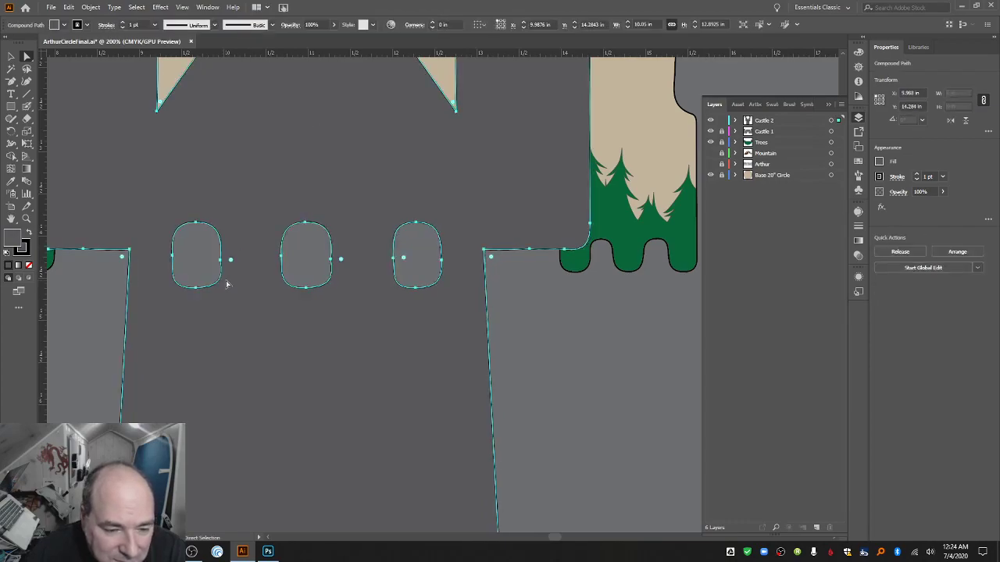
click(224, 260)
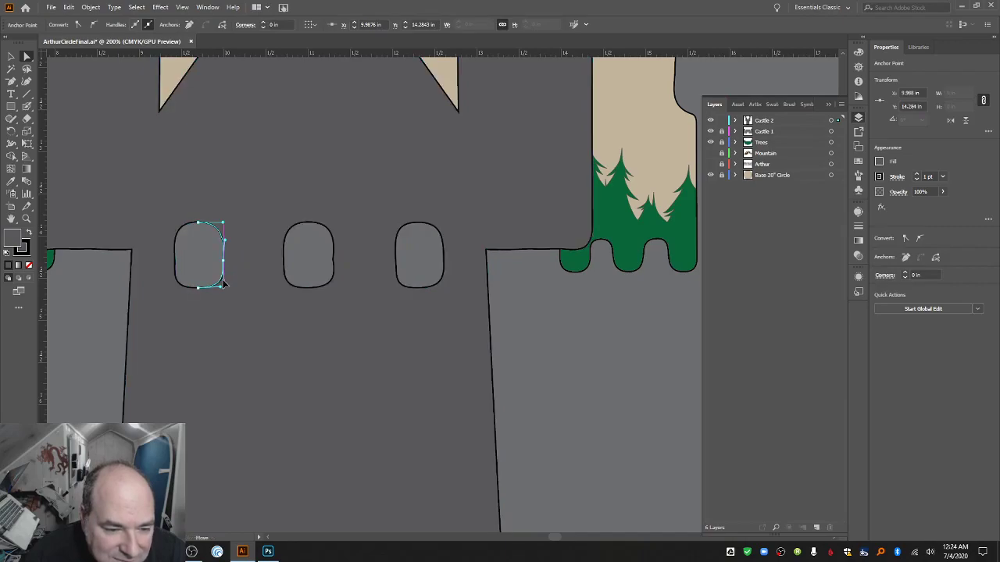
click(335, 261)
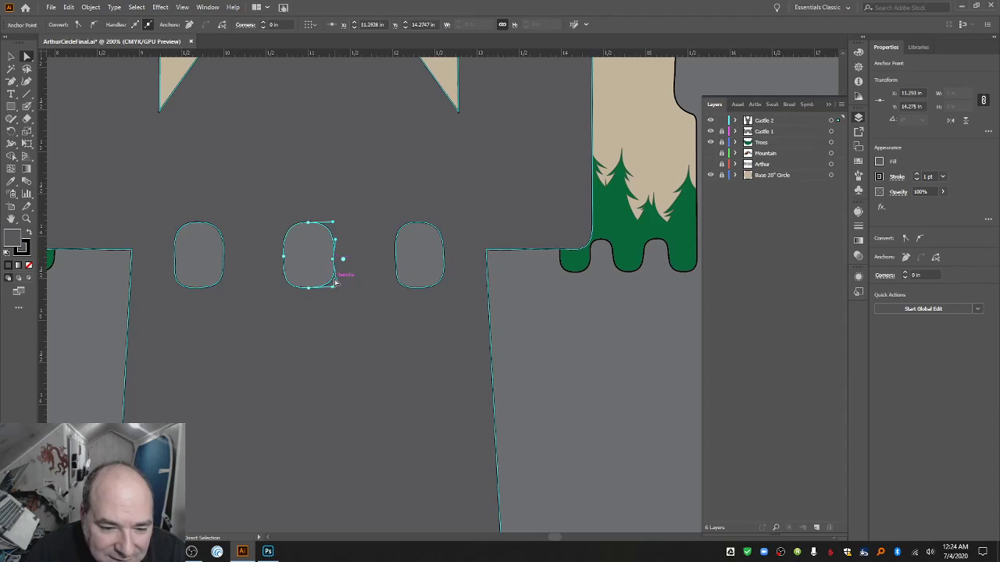
drag(338, 280, 334, 283)
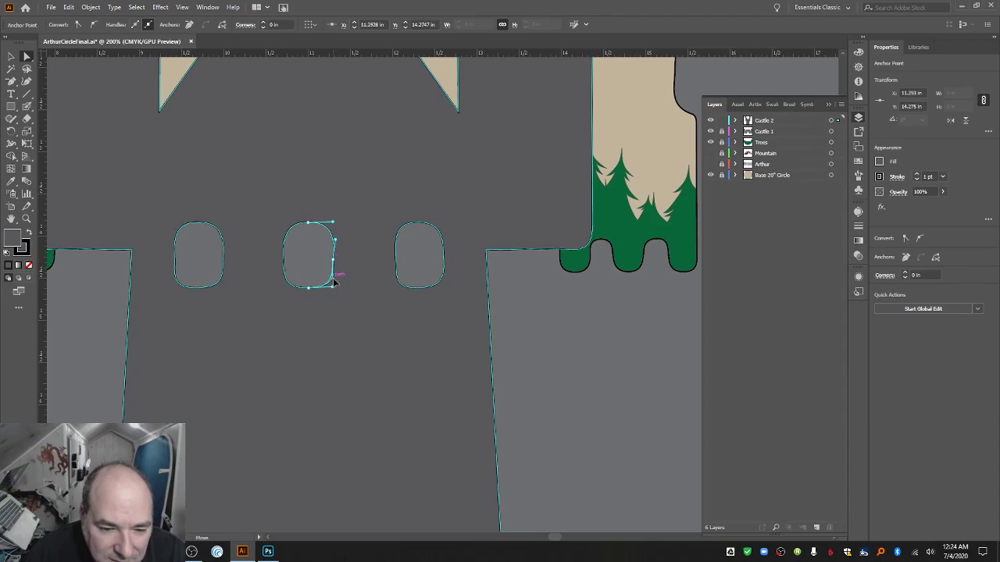
key(ctrl+z)
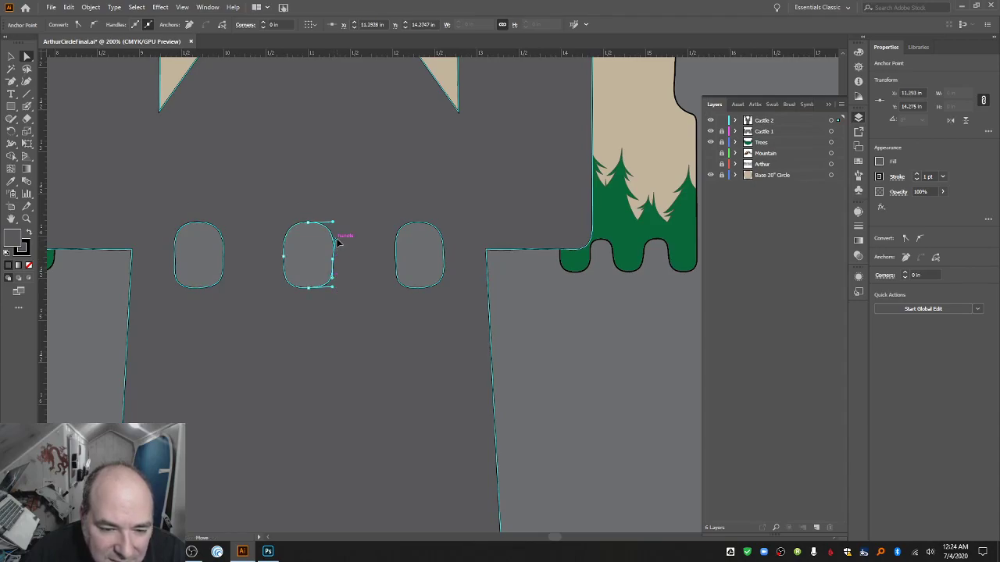
key(ctrl+z)
key(ctrl+z)
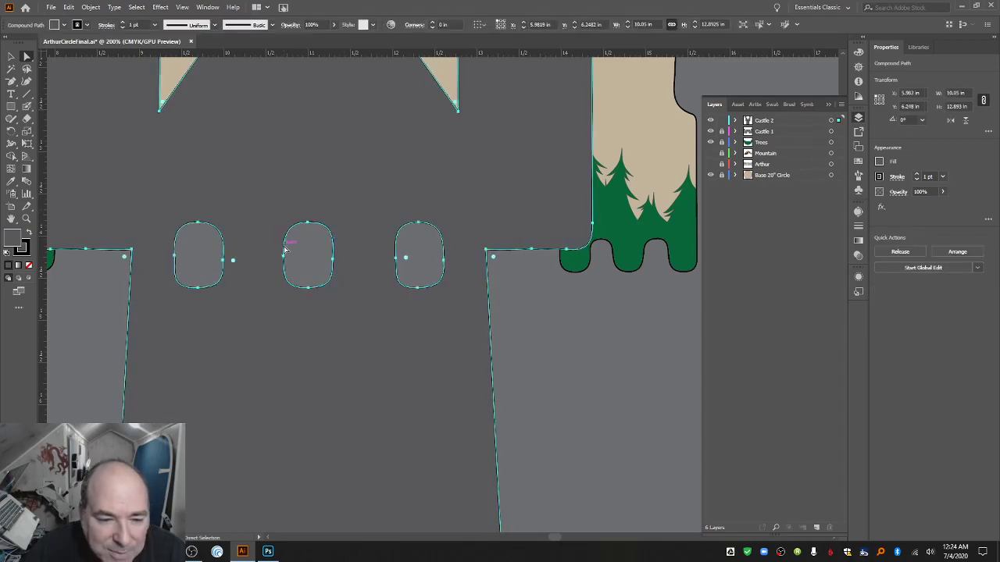
Zoom out to see the whole castle and save the document.
scroll(348, 358, up, 10)
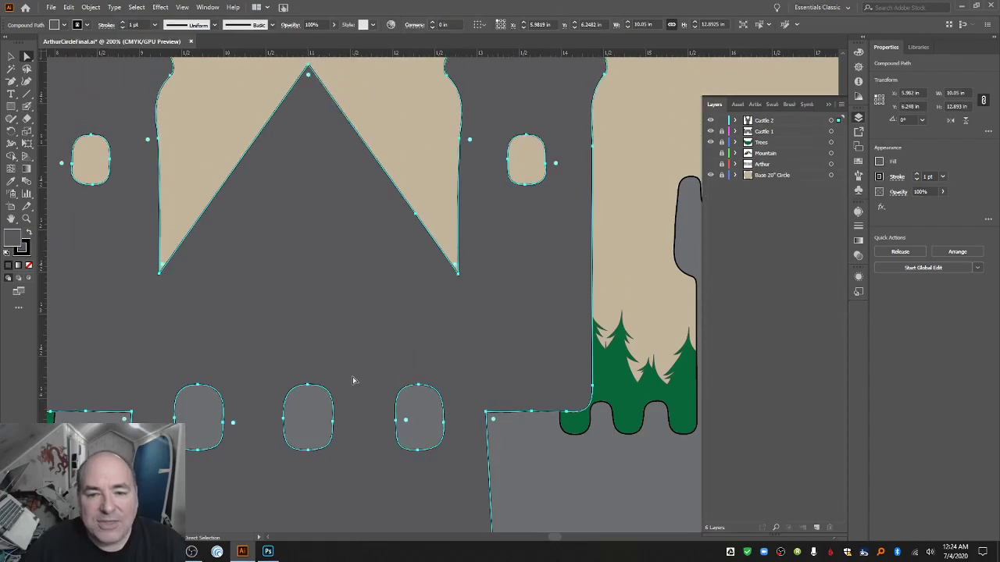
scroll(352, 376, up, 2)
scroll(352, 376, down, 10)
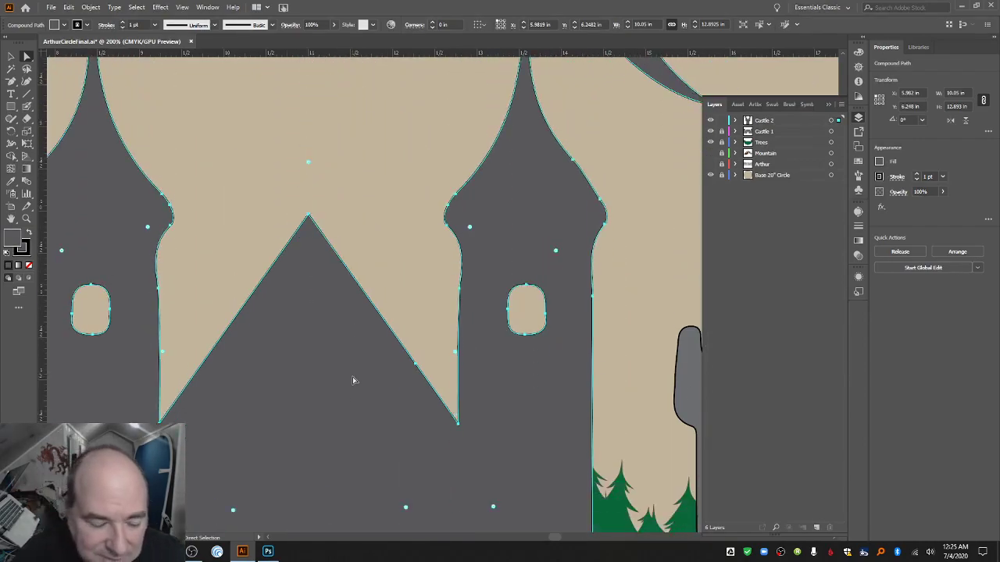
scroll(354, 381, down, 4)
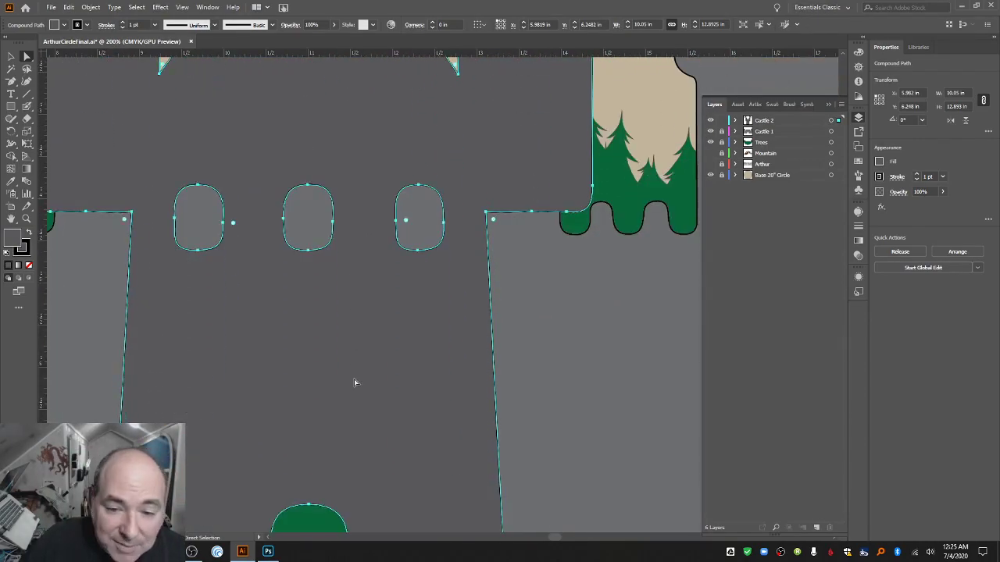
scroll(354, 381, up, 2)
scroll(353, 382, up, 7)
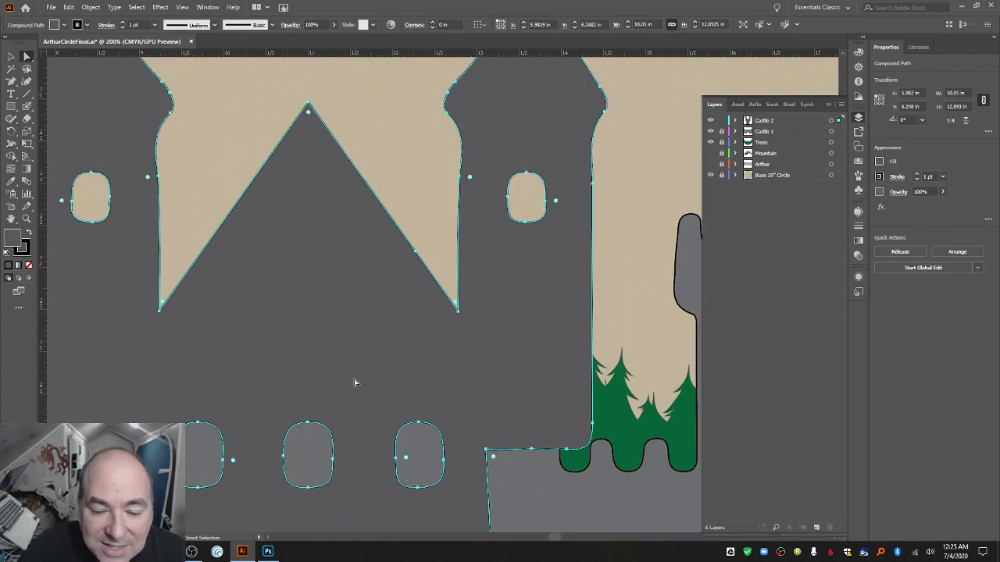
key(v)
key(ctrl+minus)
key(ctrl+minus)
key(ctrl+minus)
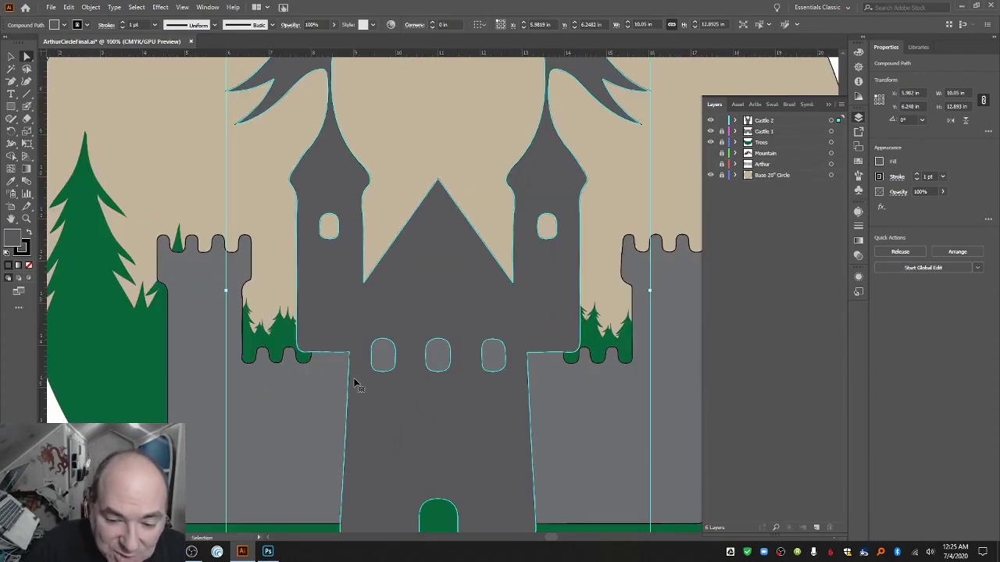
key(a)
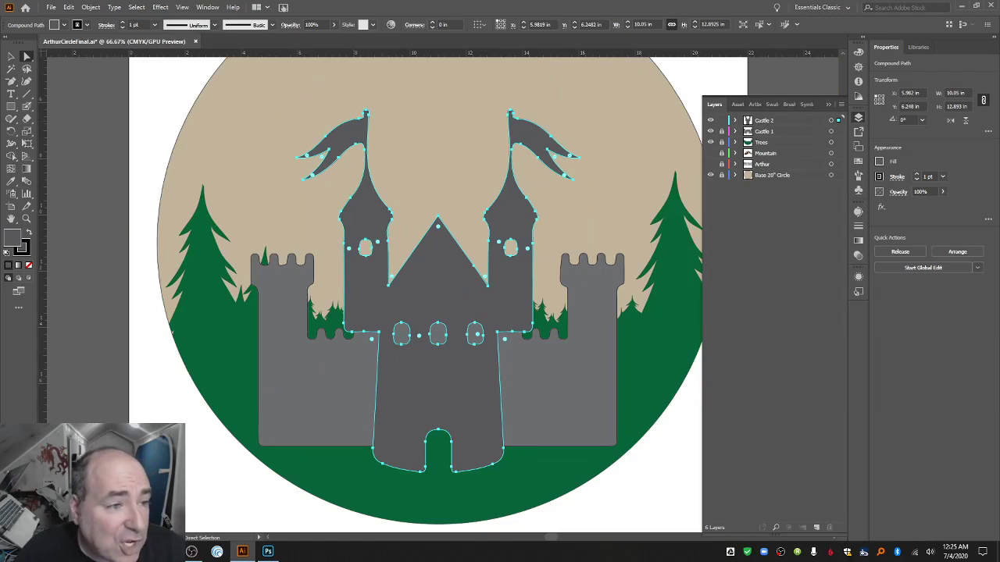
click(11, 56)
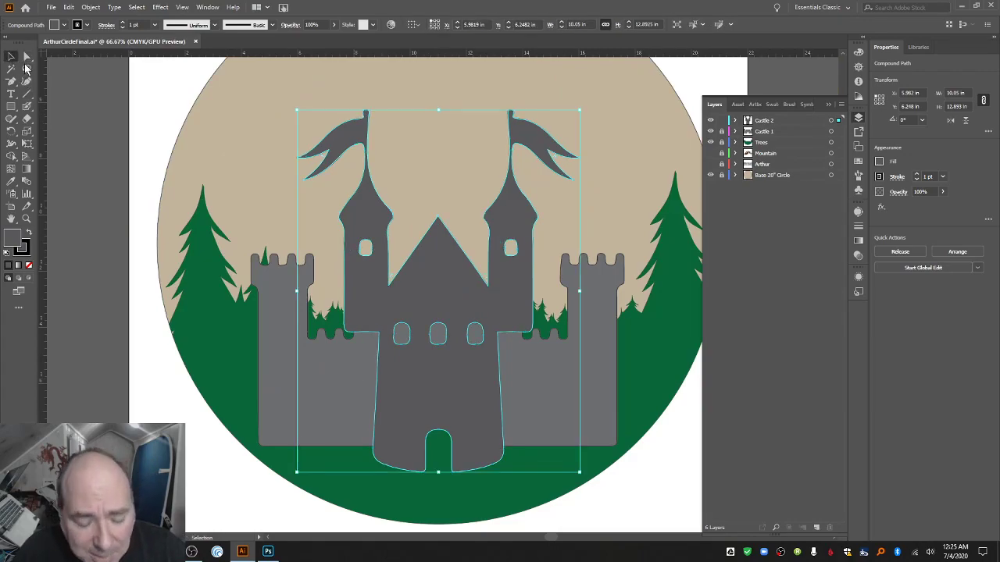
key(a)
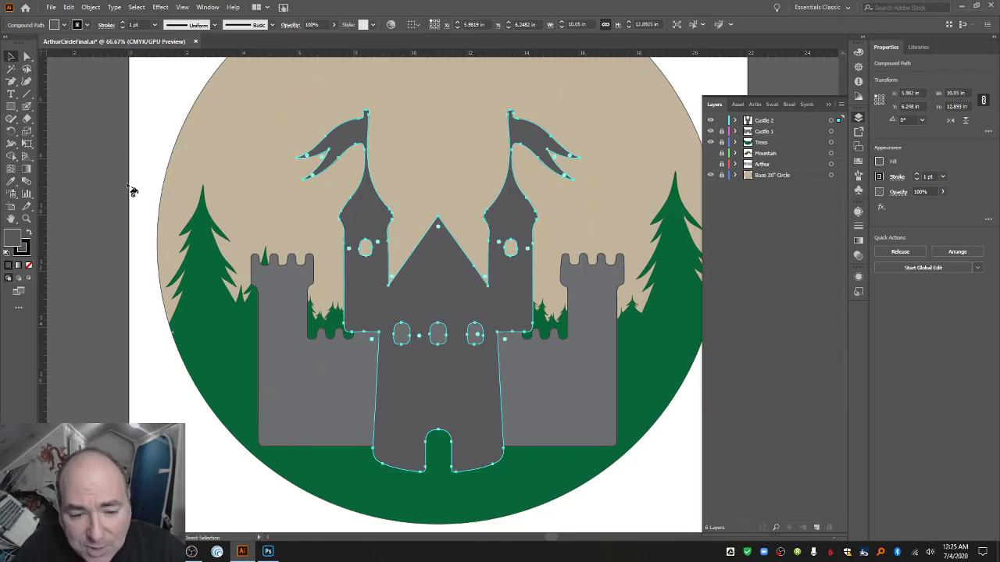
key(ctrl+s)
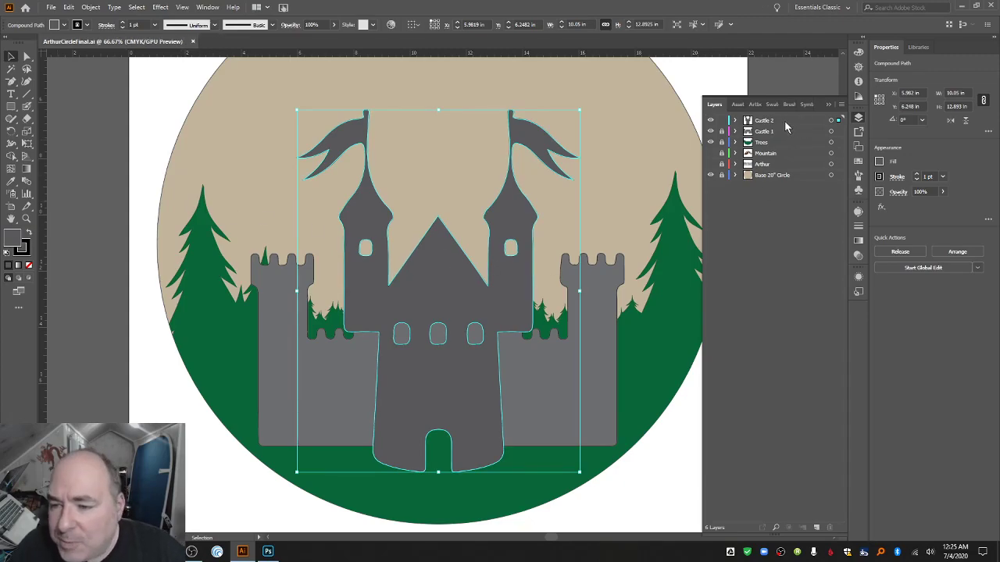
Duplicate the Castle 2 layer as Castle 2 copy and hide the original.
click(789, 125)
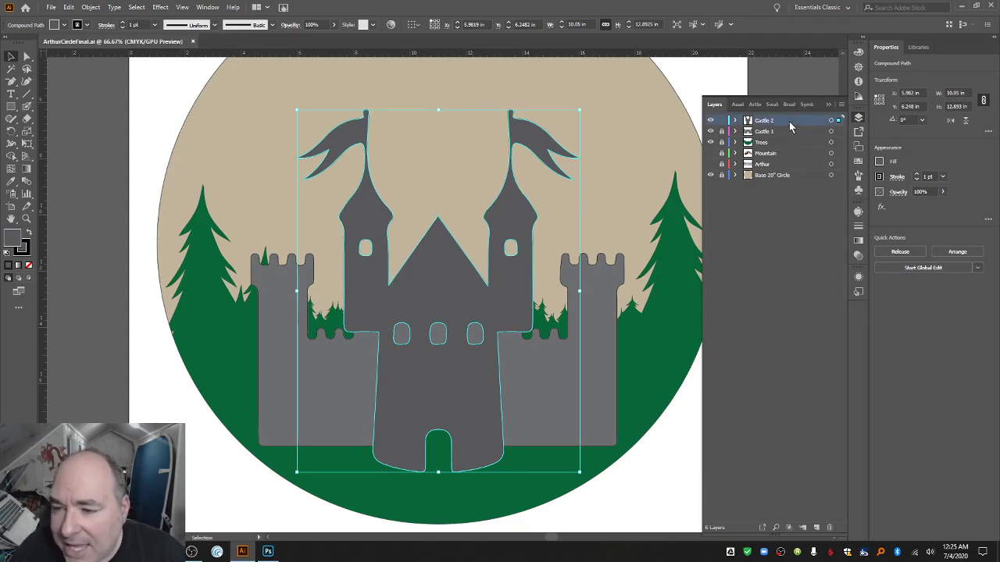
click(841, 103)
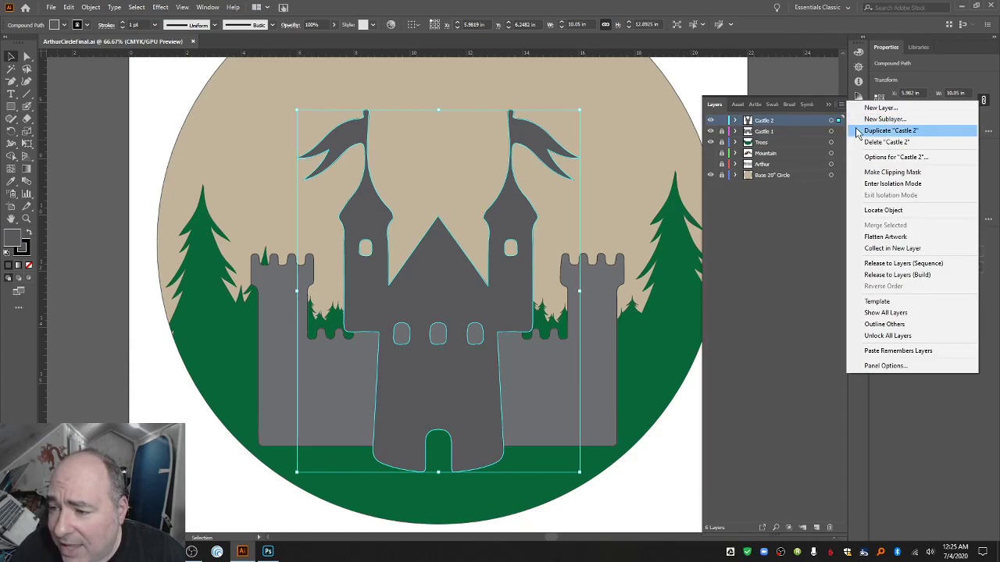
click(858, 132)
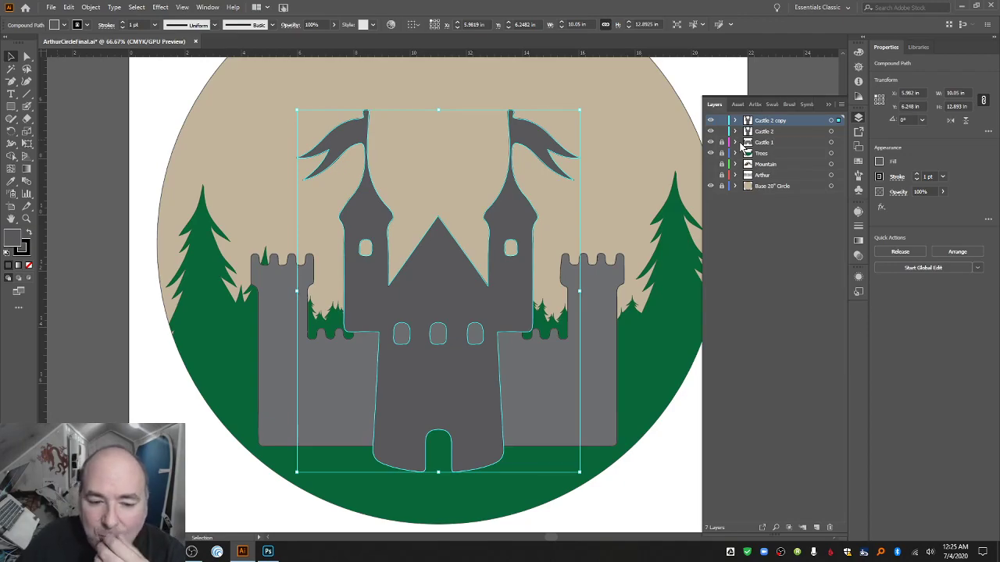
click(710, 132)
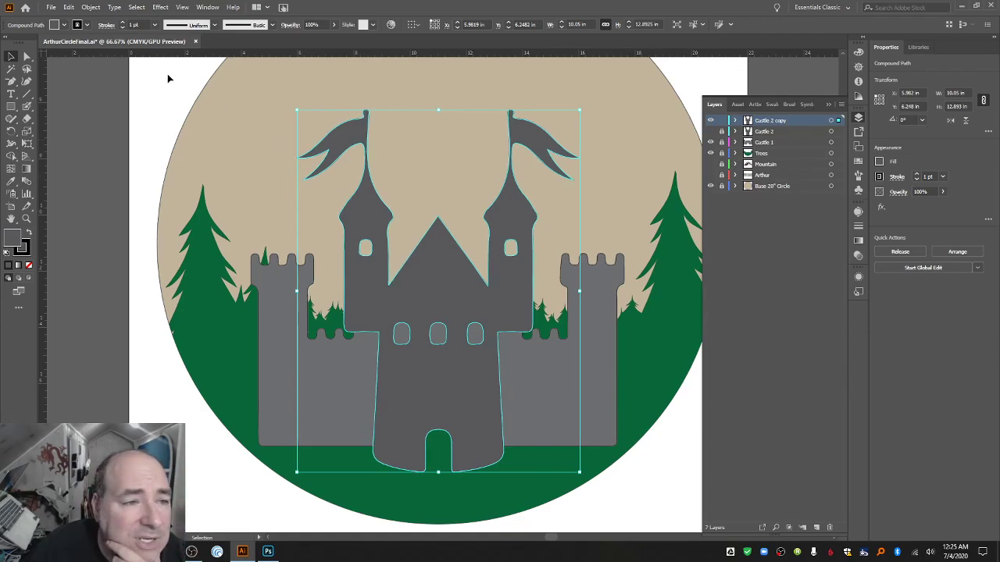
click(71, 9)
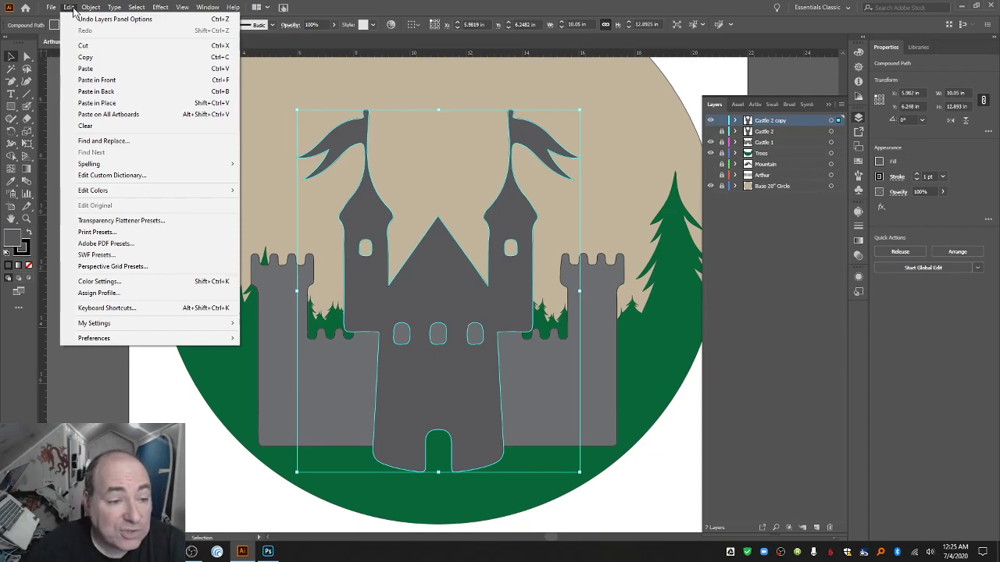
Convert the Castle 2 copy artwork into a Live Paint group.
click(72, 11)
click(90, 7)
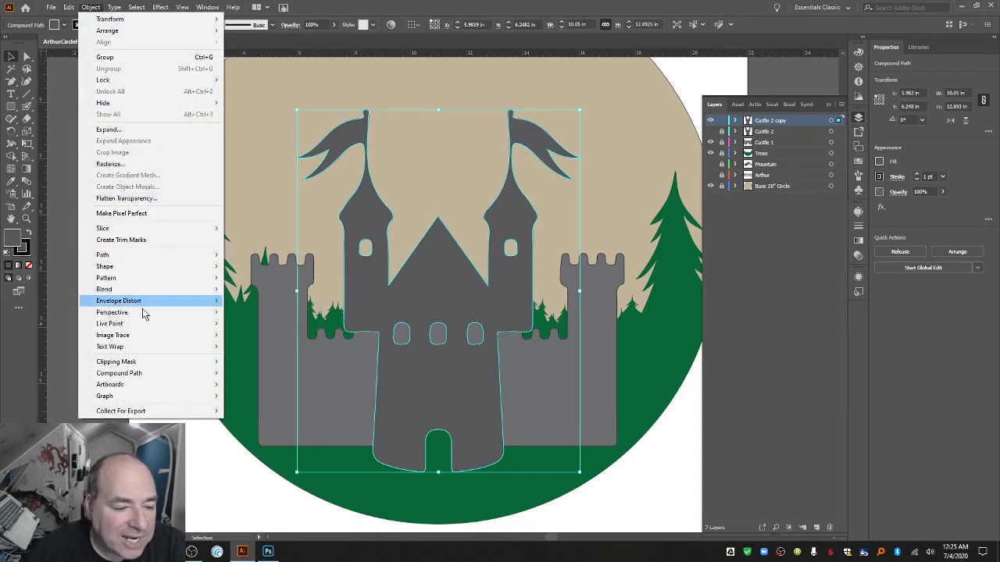
mouse_move(145, 324)
click(242, 323)
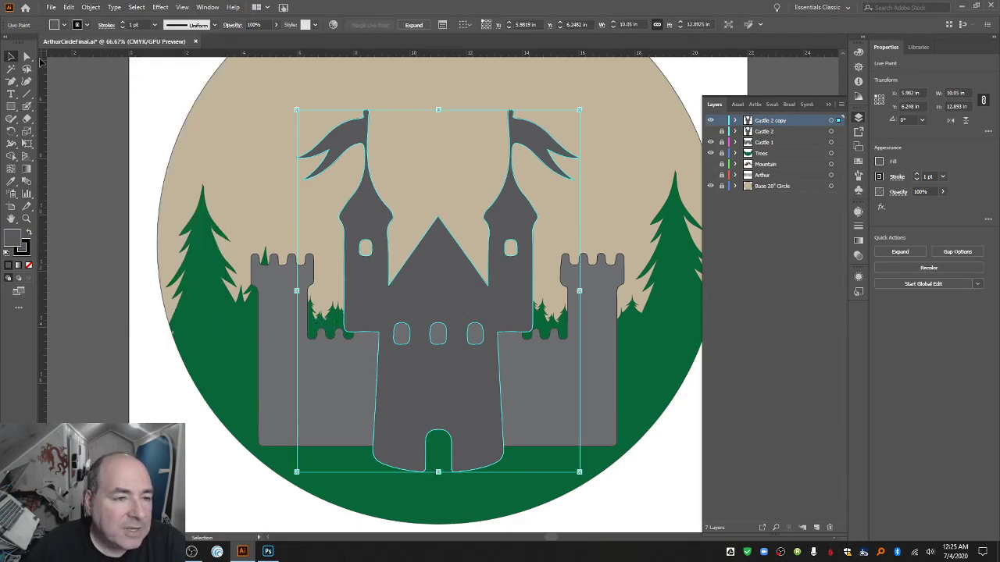
Pick the Live Paint Bucket, target the castle group, and open the magenta fill swatches.
click(12, 157)
click(12, 157)
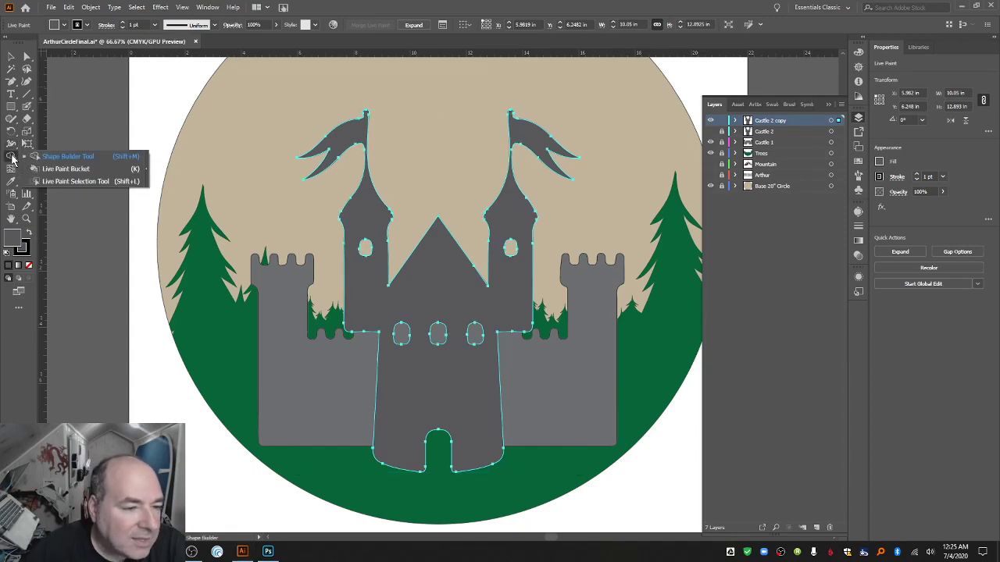
click(50, 169)
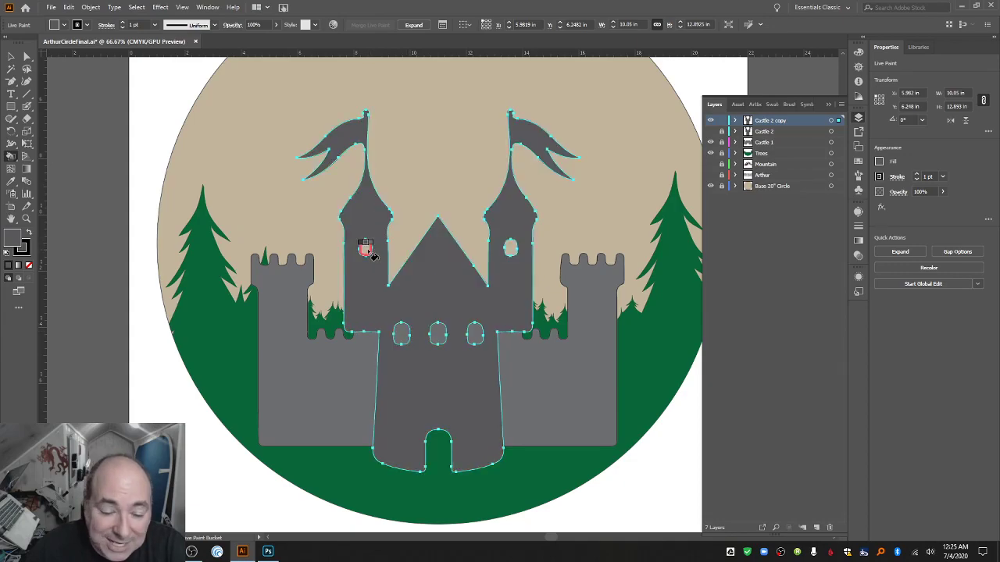
click(514, 255)
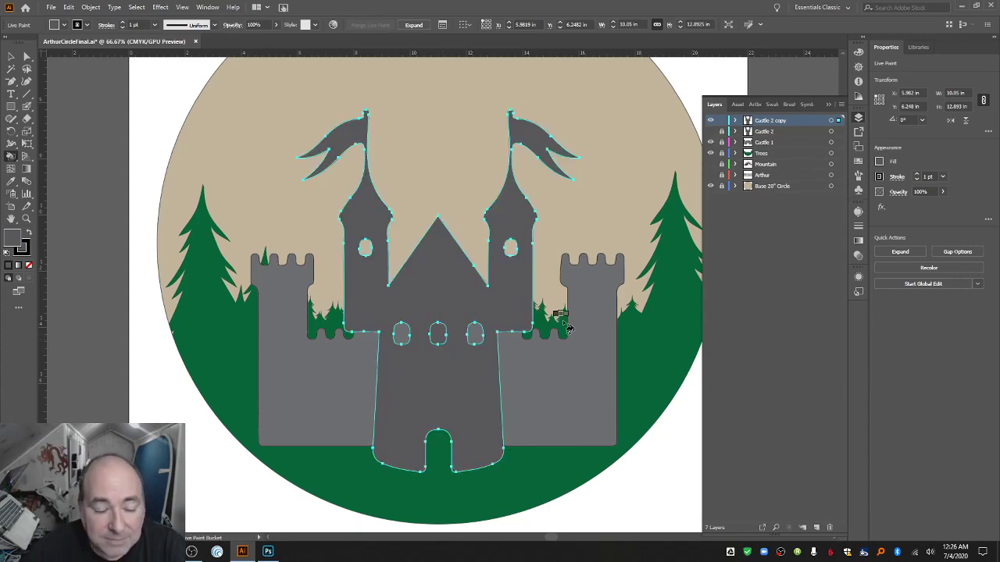
click(64, 25)
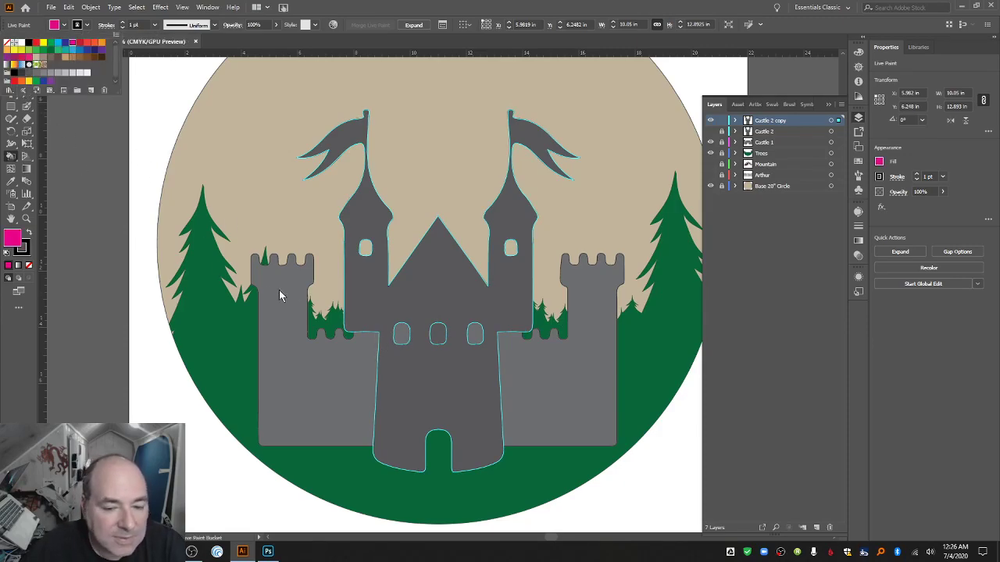
key(Escape)
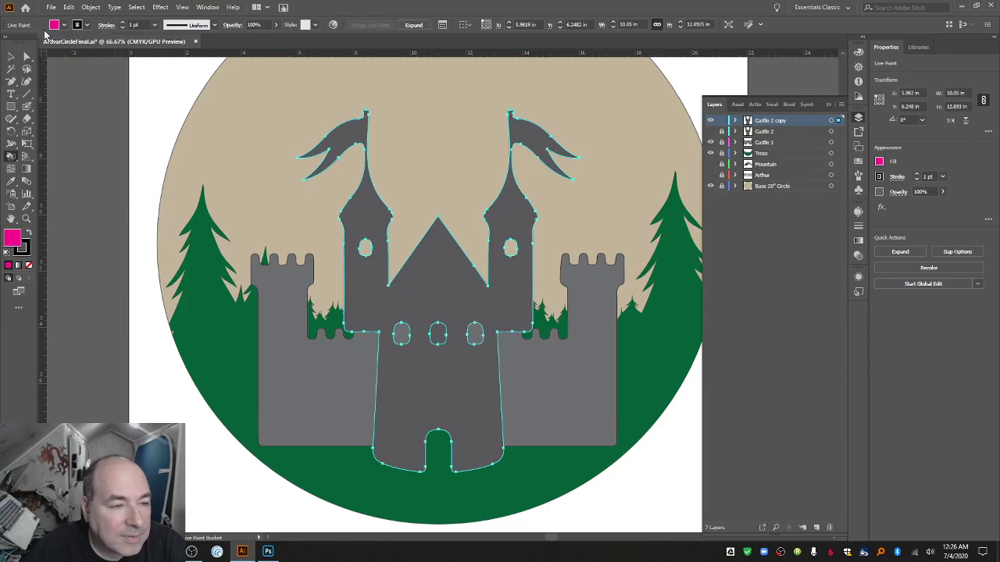
click(19, 57)
Fill the keep's middle window with magenta inside the isolated Live Paint group.
click(364, 253)
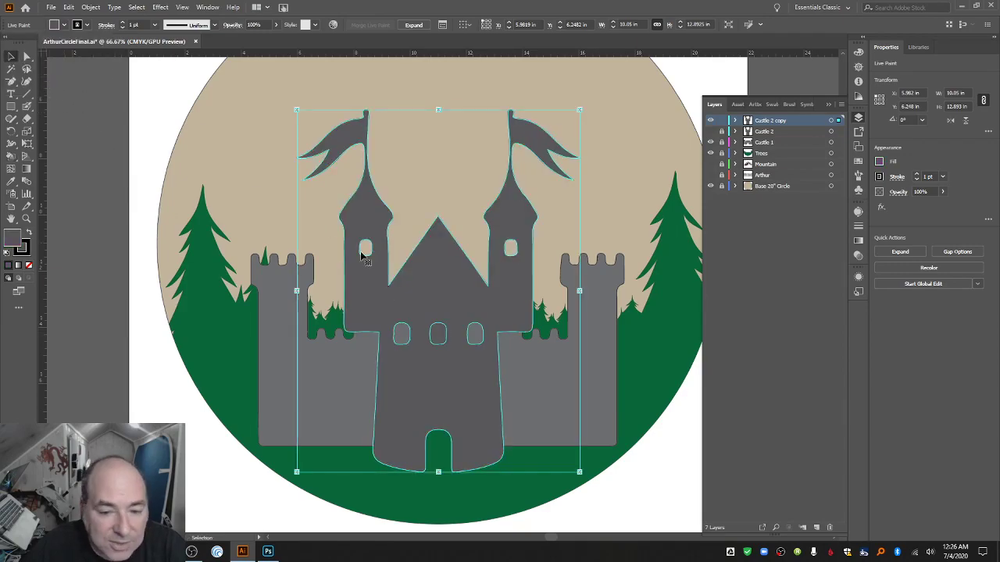
double_click(439, 336)
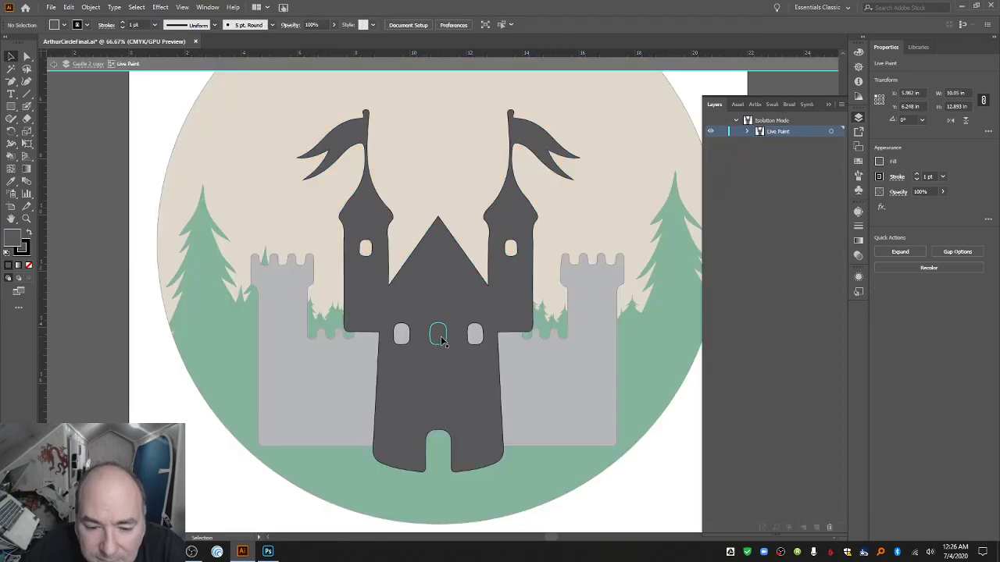
click(438, 335)
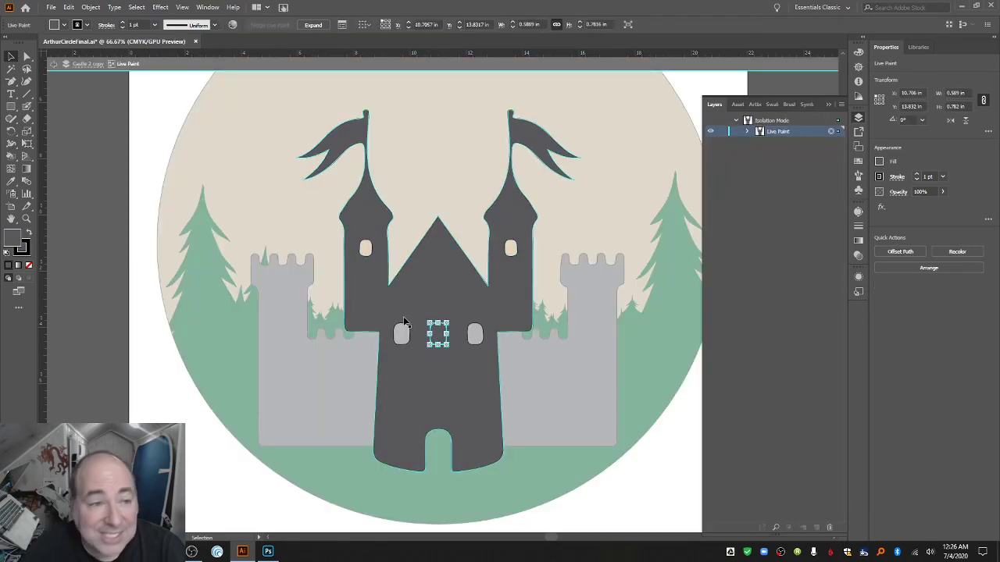
click(63, 24)
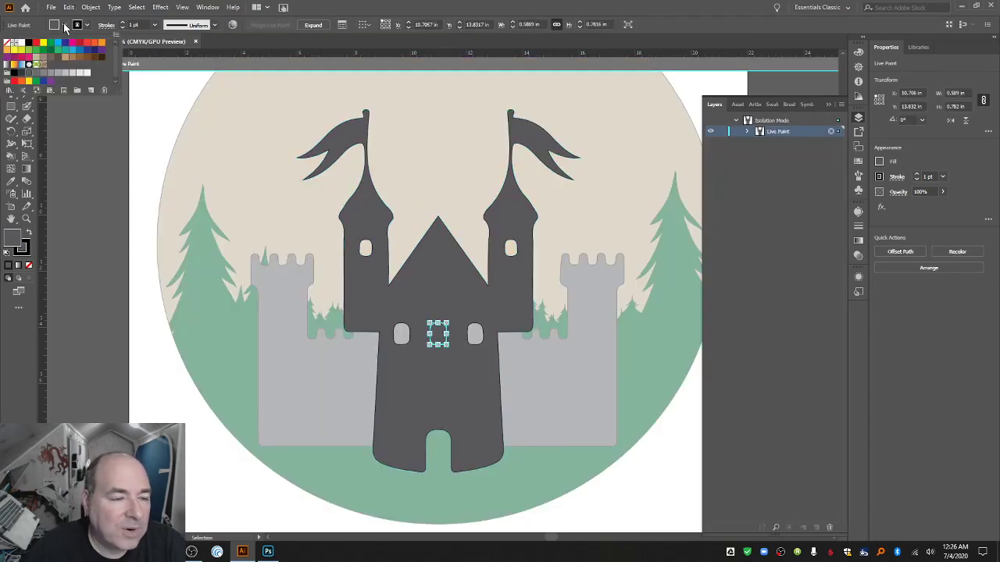
click(72, 141)
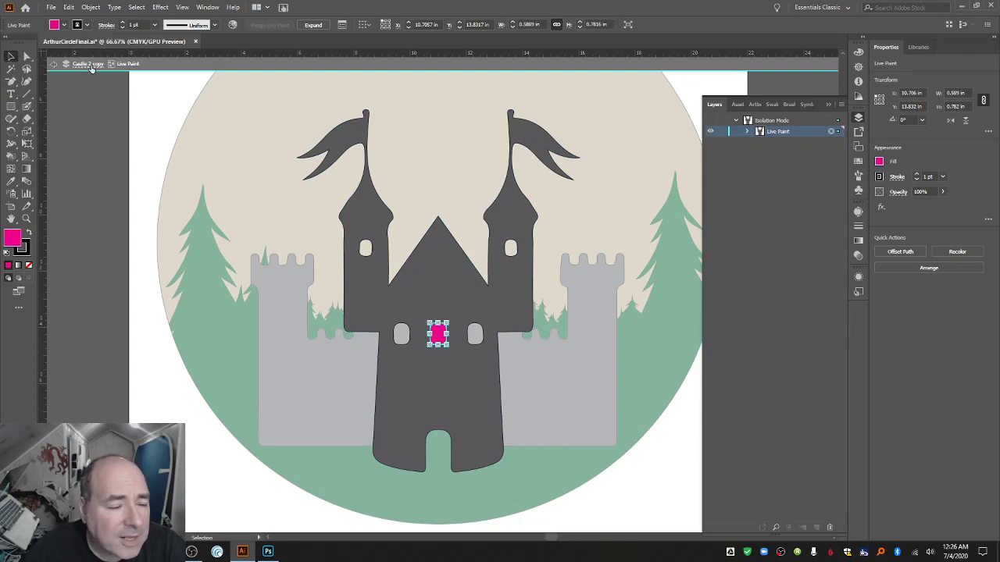
click(53, 63)
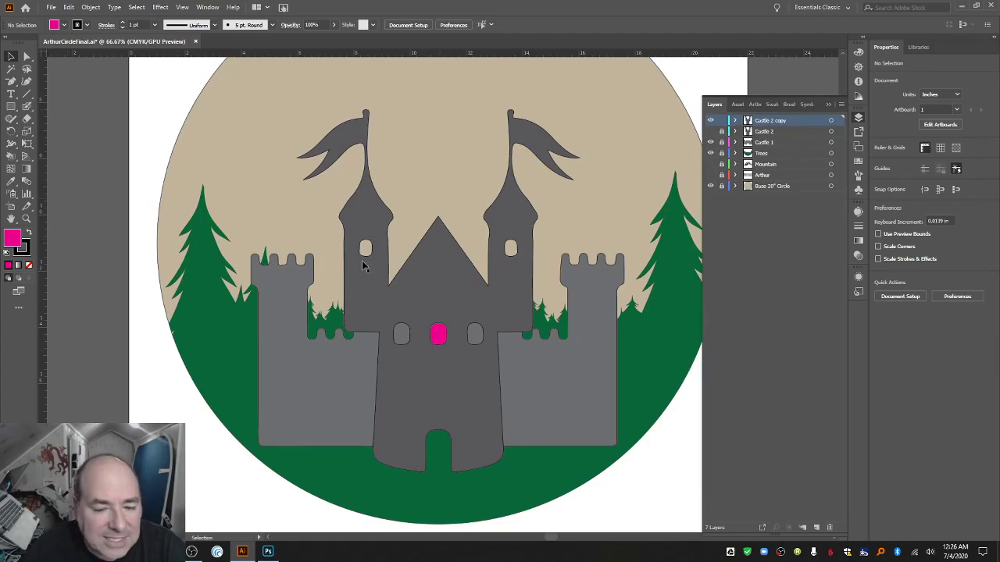
Expand the Live Paint castle into an ordinary group and reveal the Castle 2 copy layer contents.
key(a)
click(336, 266)
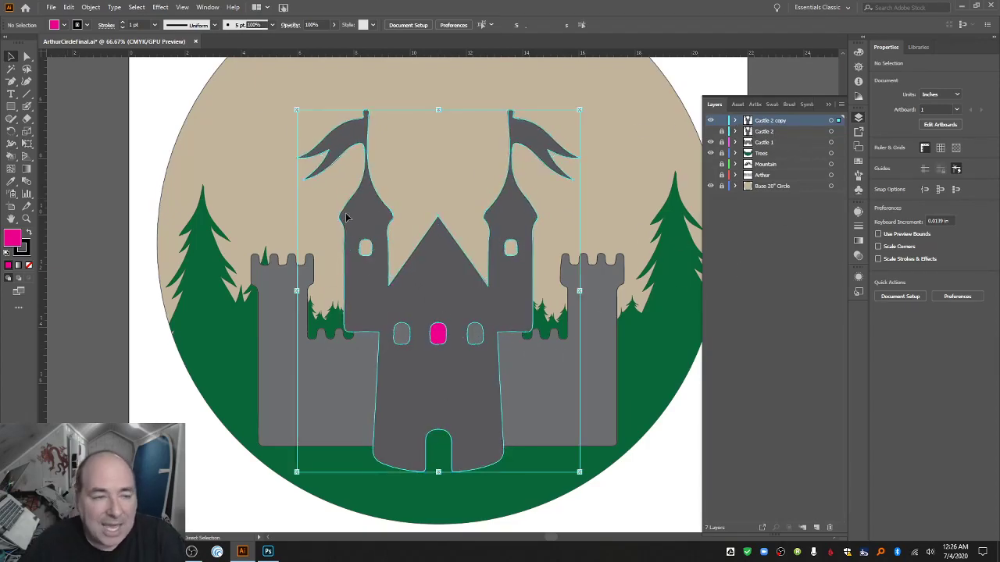
key(v)
click(91, 7)
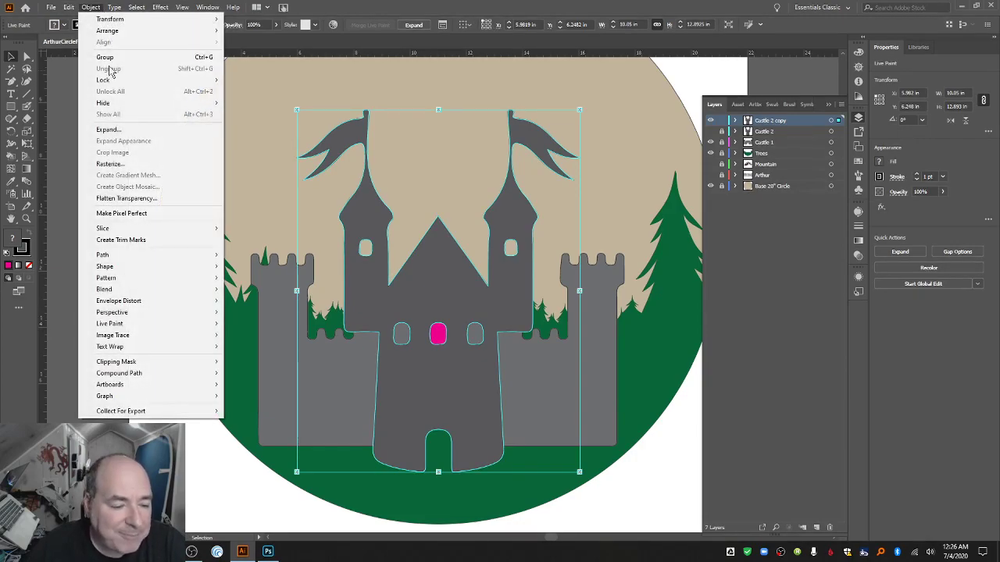
mouse_move(185, 323)
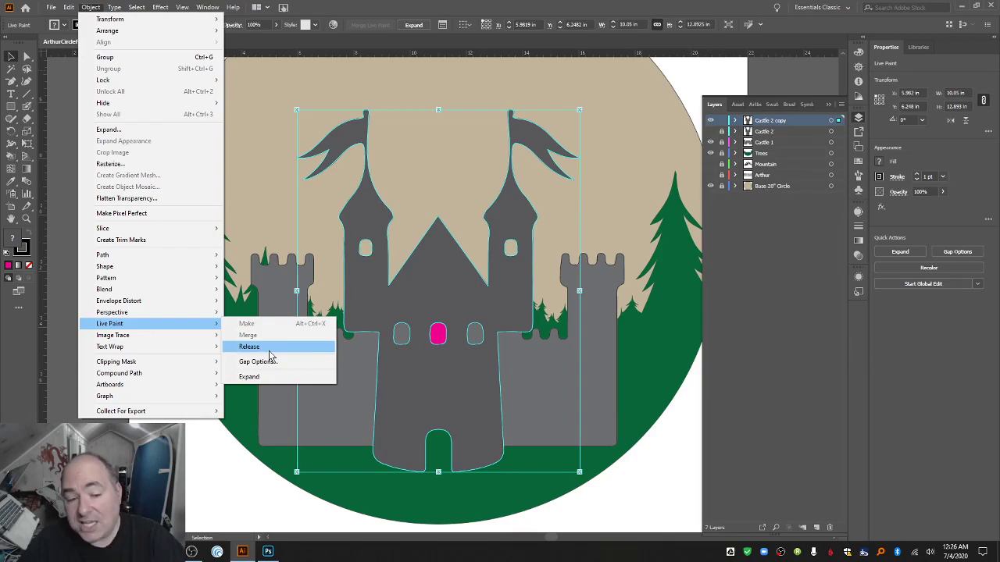
click(248, 377)
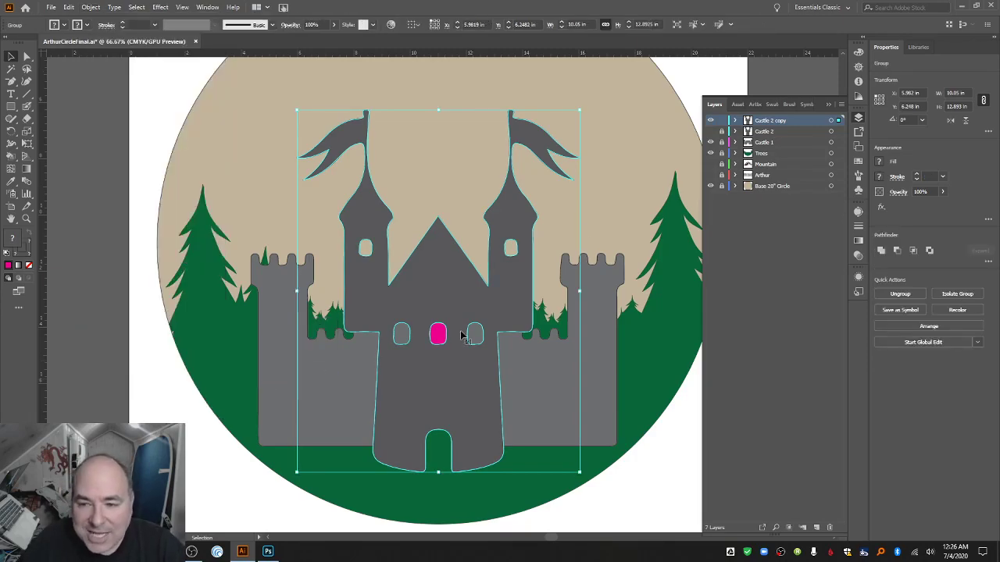
click(735, 121)
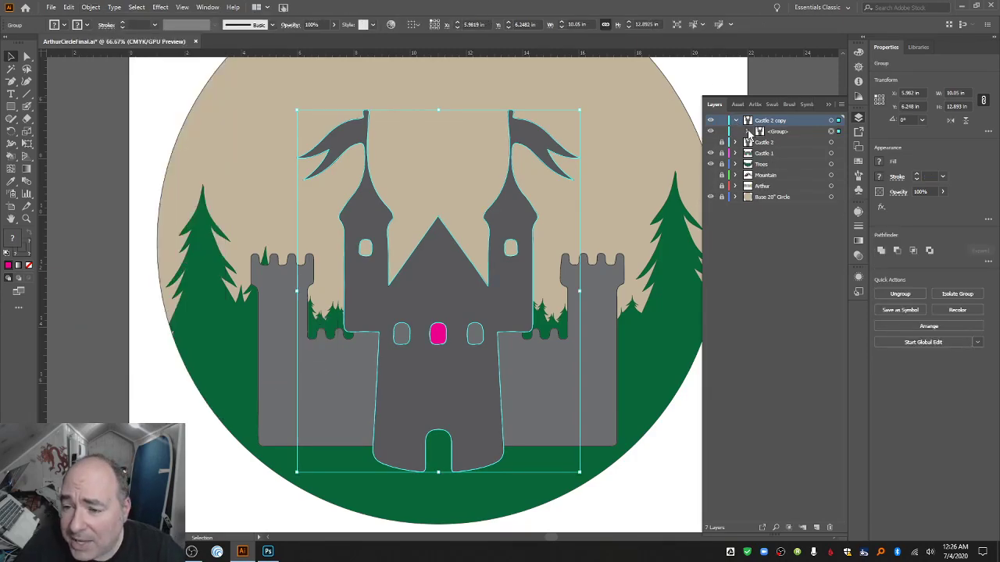
Expand the Castle 2 copy's nested groups in the Layers panel, then select the whole layer.
click(748, 132)
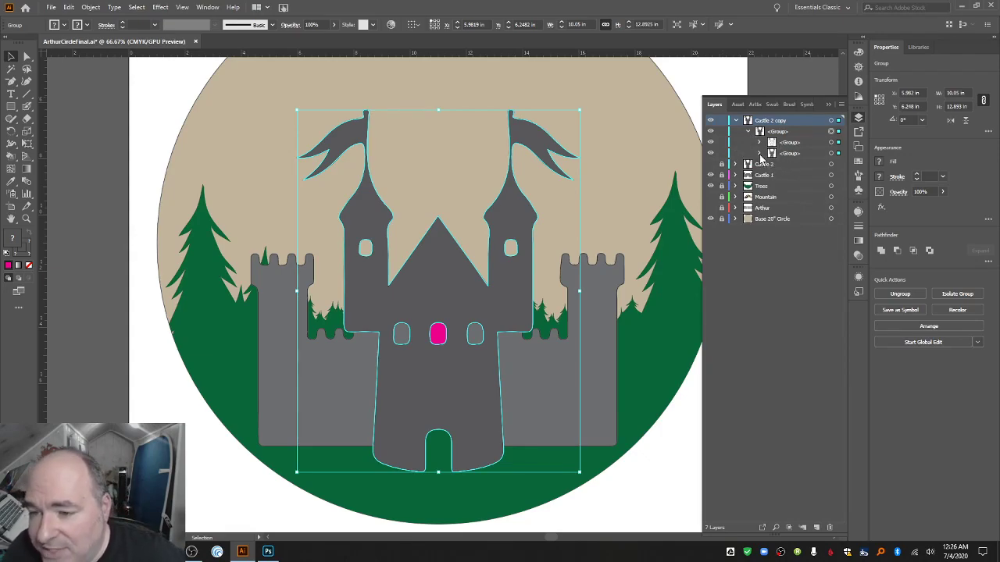
click(760, 154)
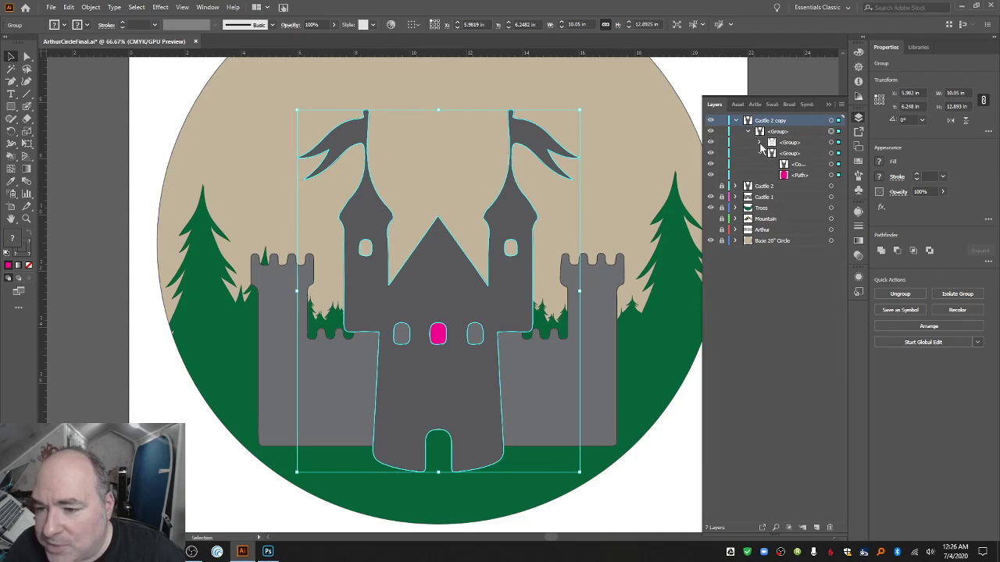
click(759, 143)
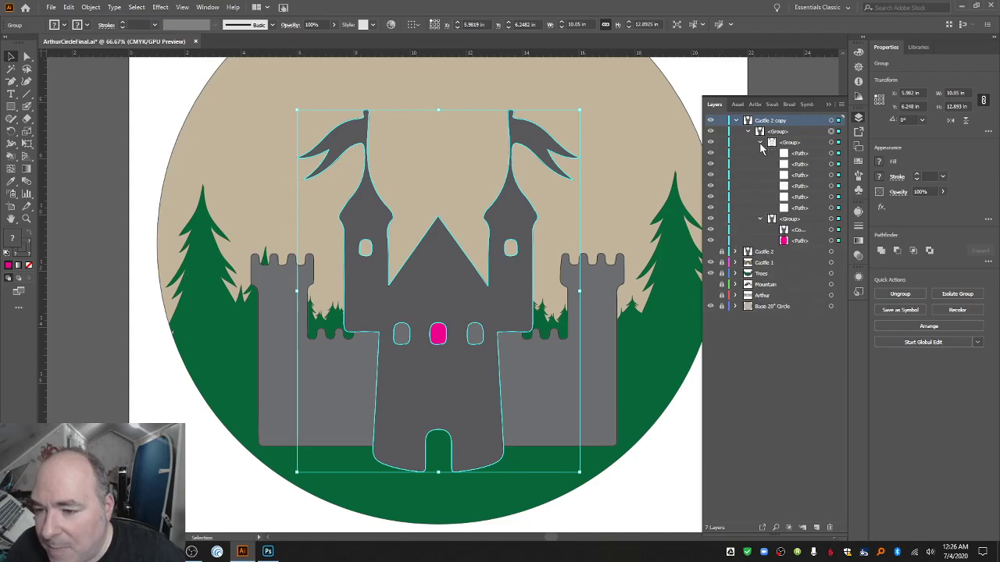
click(799, 243)
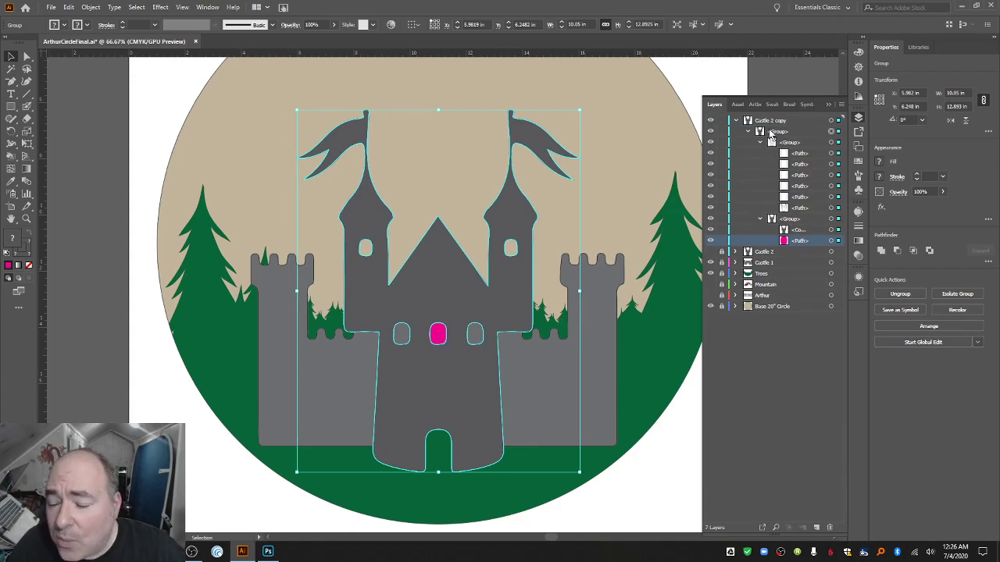
click(778, 131)
click(777, 123)
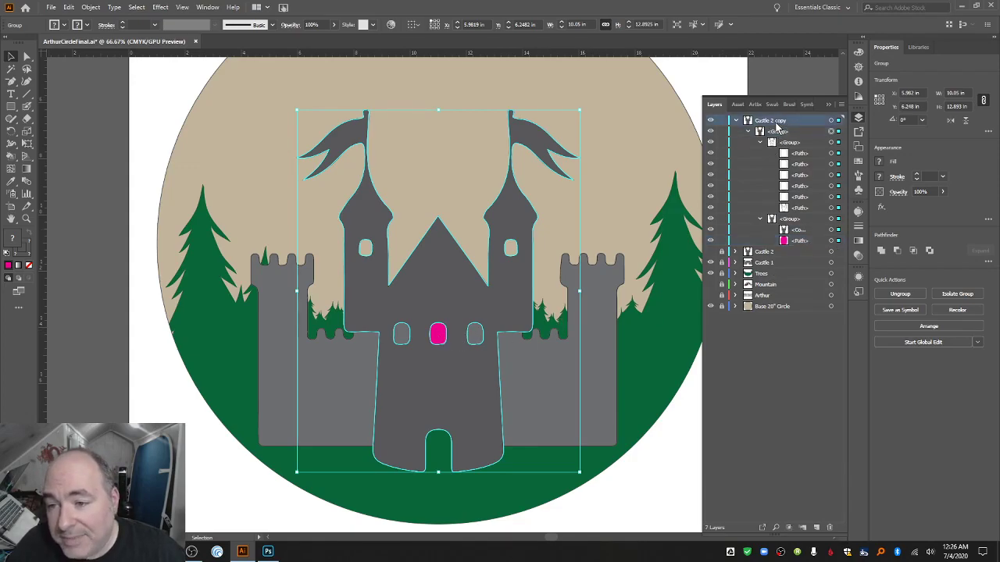
Ungroup the castle copy twice and shift it slightly left.
click(91, 7)
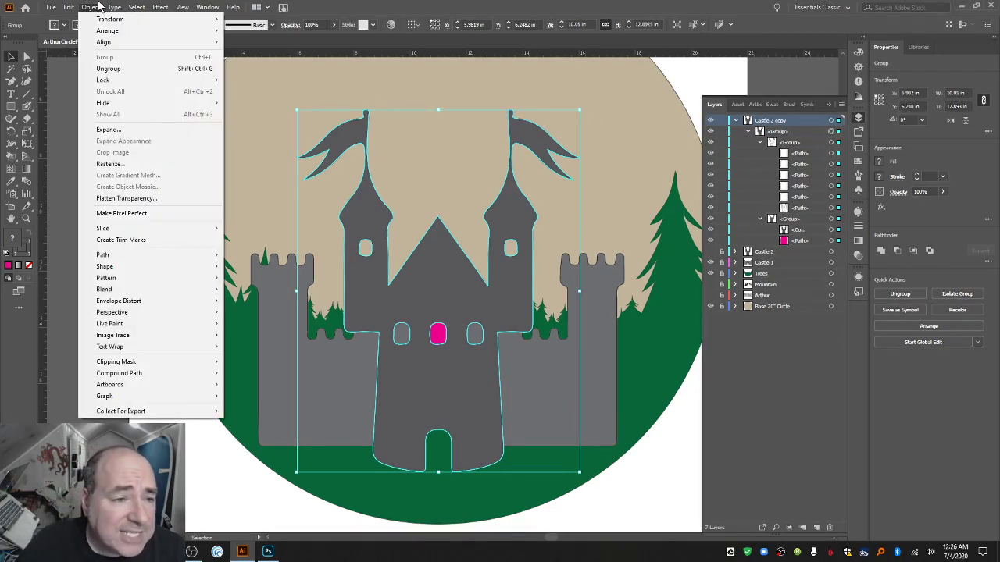
click(109, 68)
click(91, 7)
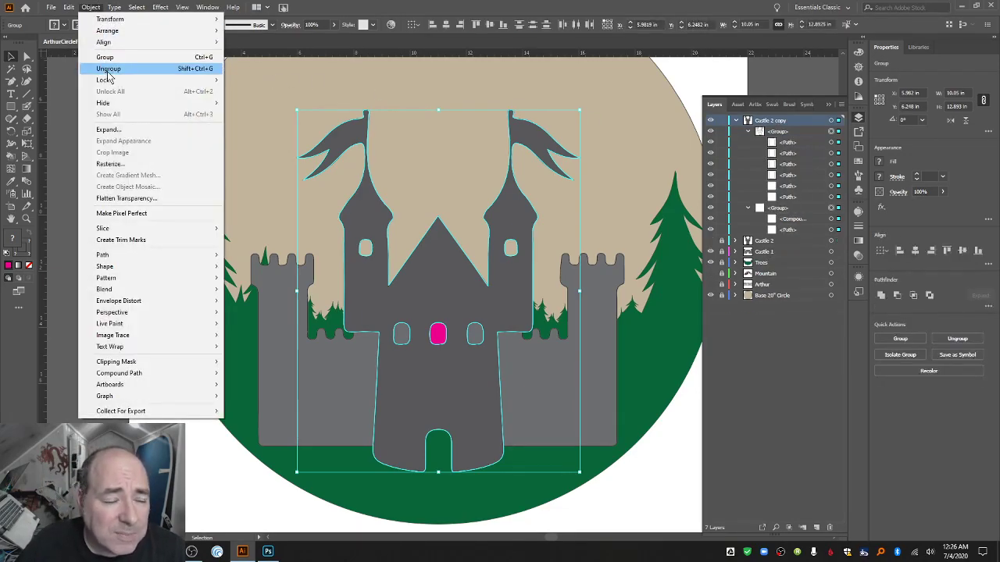
click(108, 69)
click(90, 7)
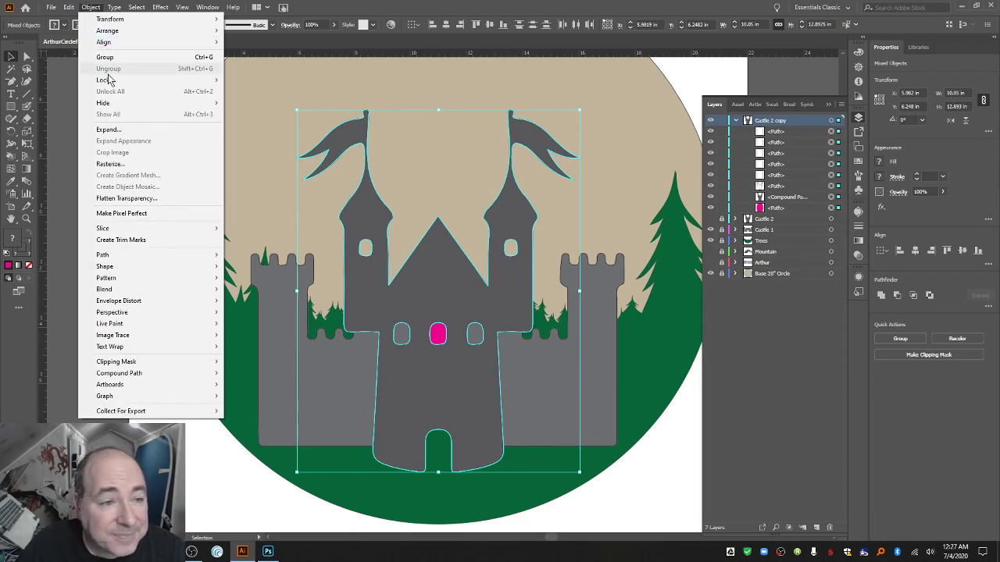
click(92, 6)
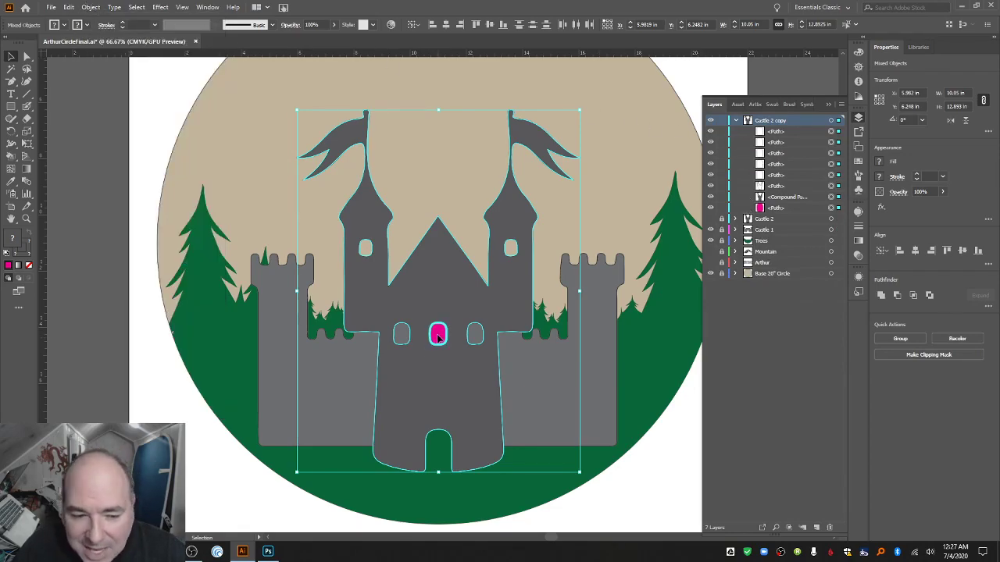
drag(439, 334, 415, 342)
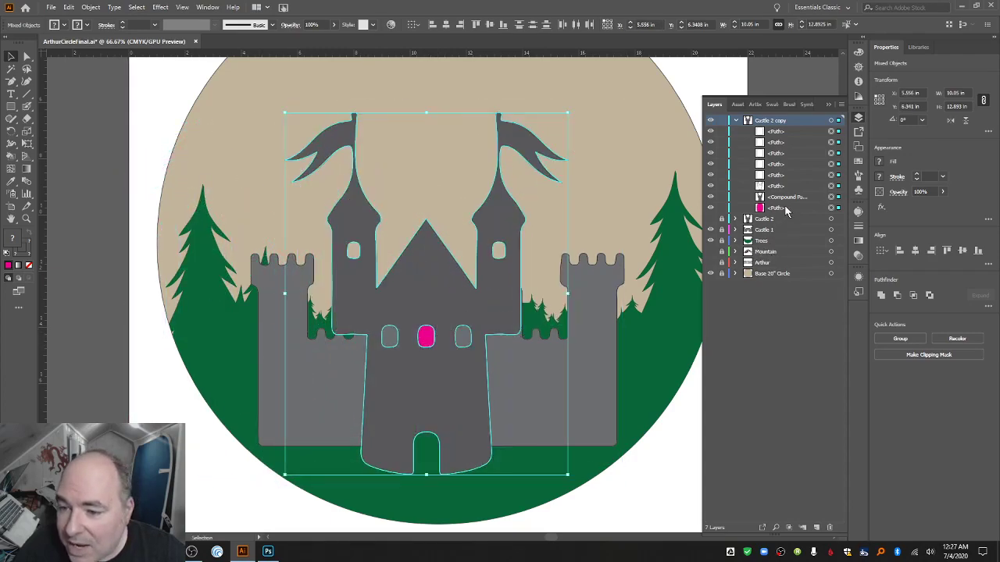
click(786, 209)
Delete the stray pink window path in isolation mode, then exit isolation mode.
double_click(427, 336)
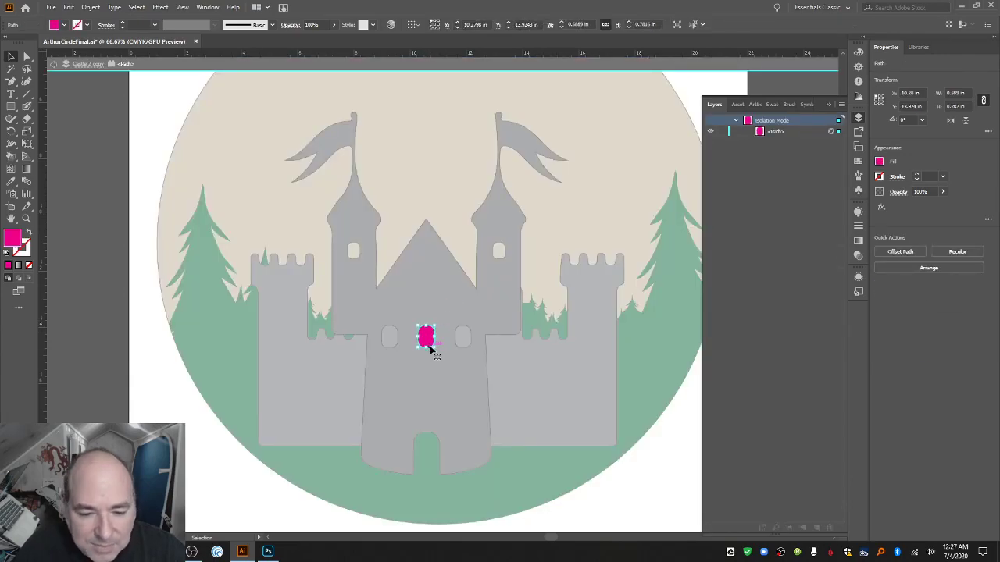
key(Delete)
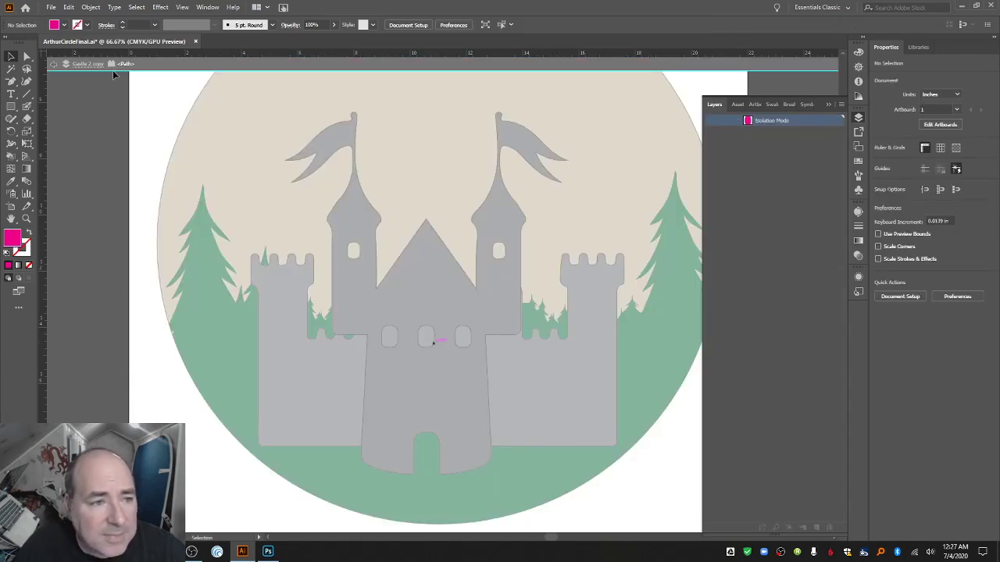
click(81, 66)
click(53, 64)
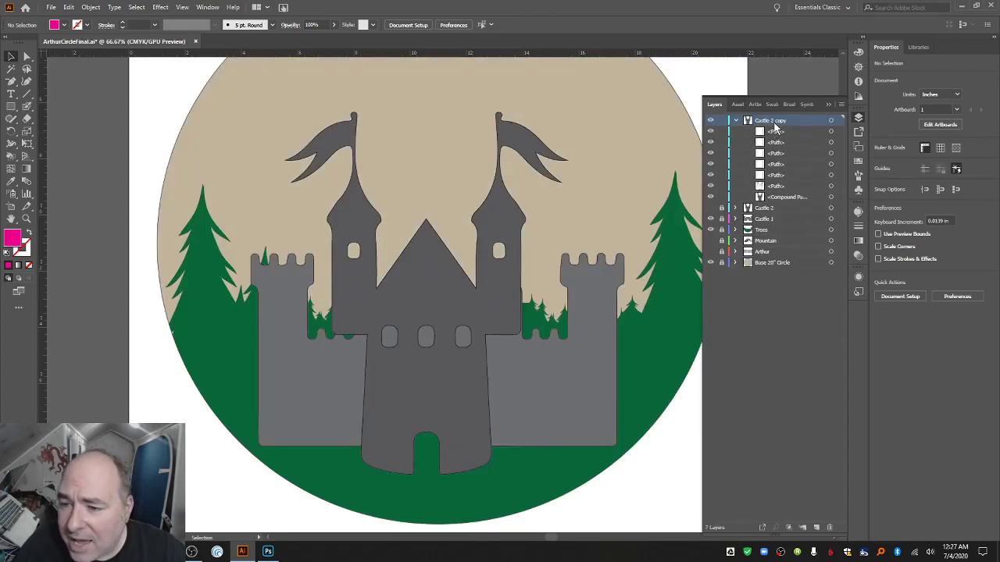
Delete the Castle 2 copy layer, show Castle 2, and paste the window into Castle 1.
click(829, 529)
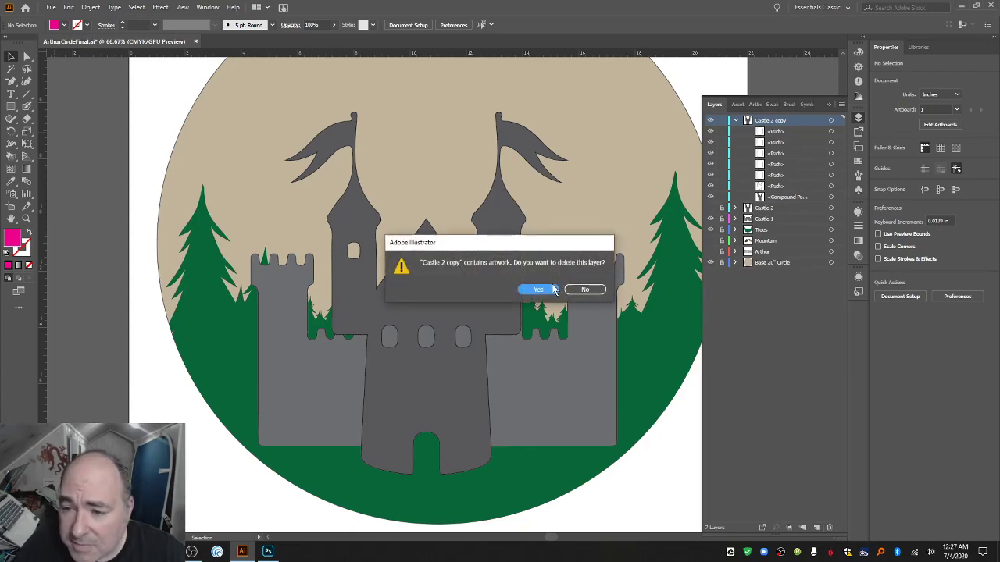
click(538, 290)
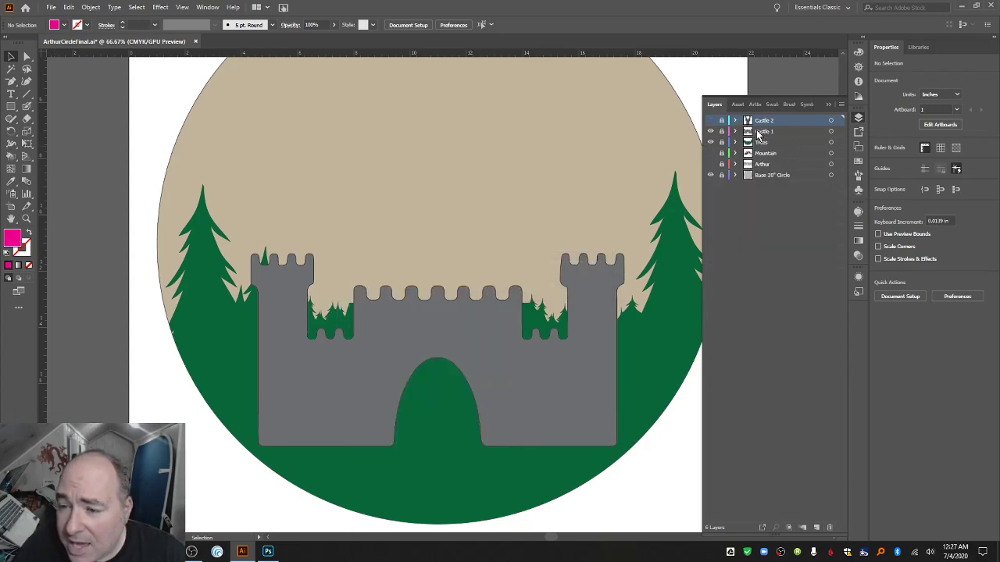
click(711, 121)
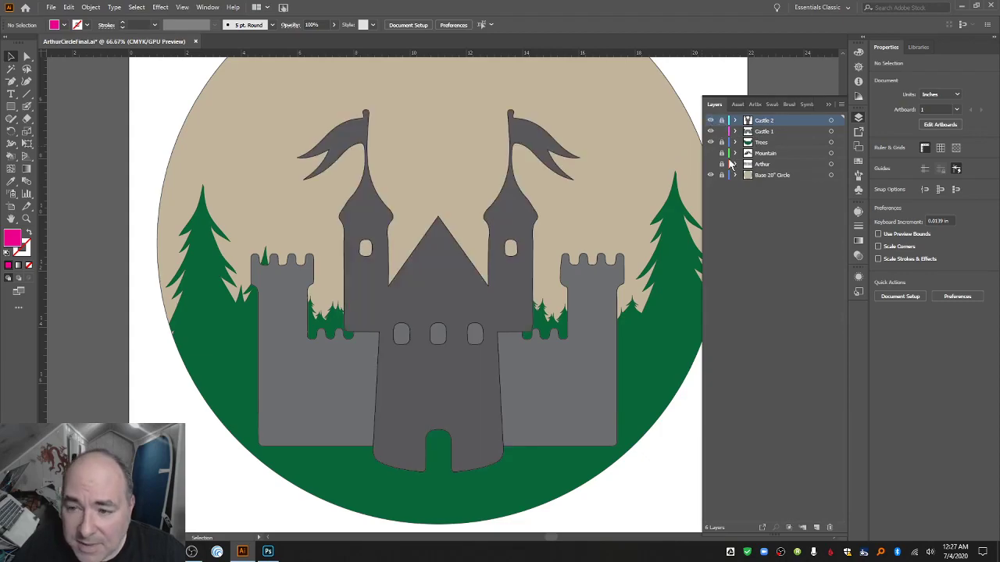
key(ctrl+v)
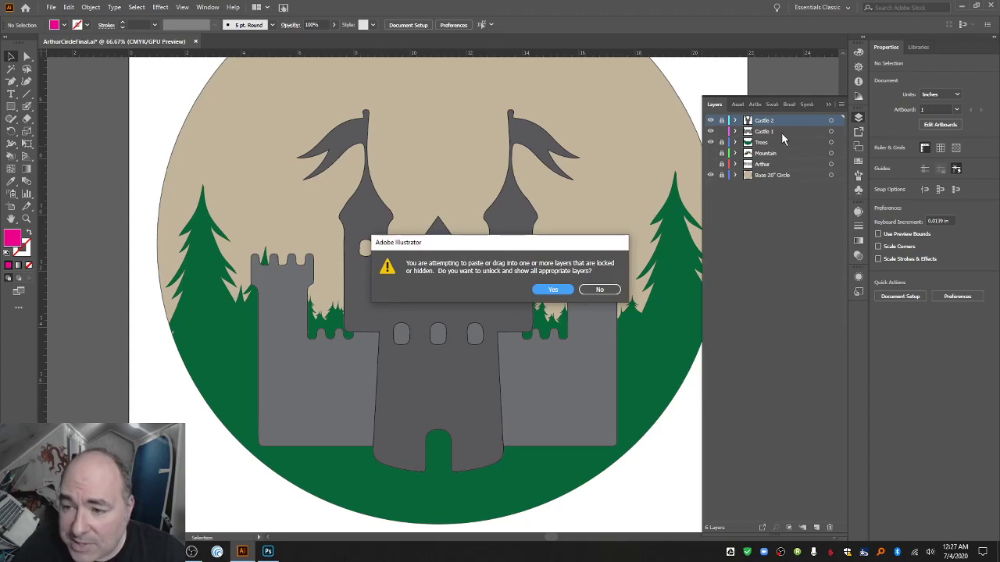
click(599, 290)
click(768, 133)
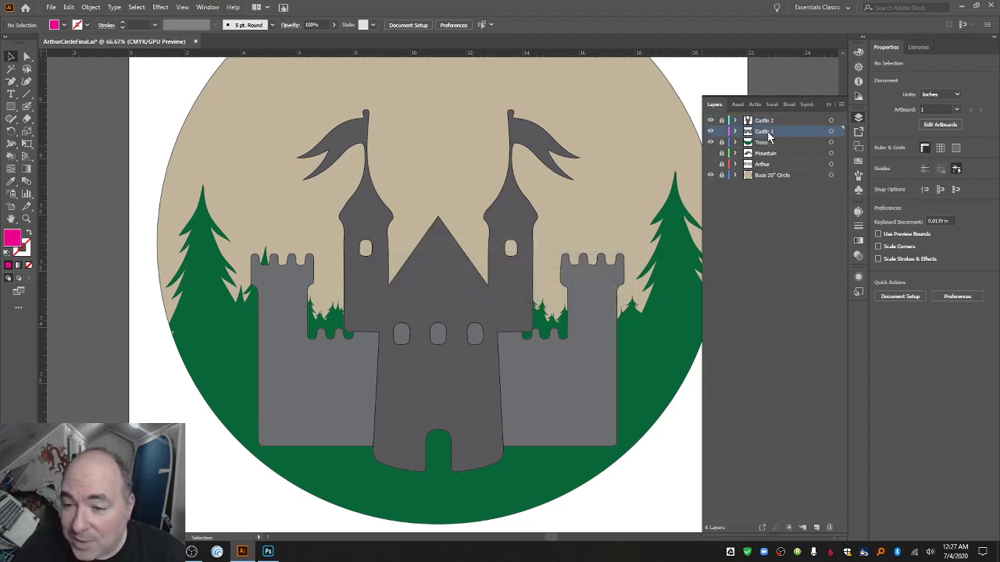
key(ctrl+v)
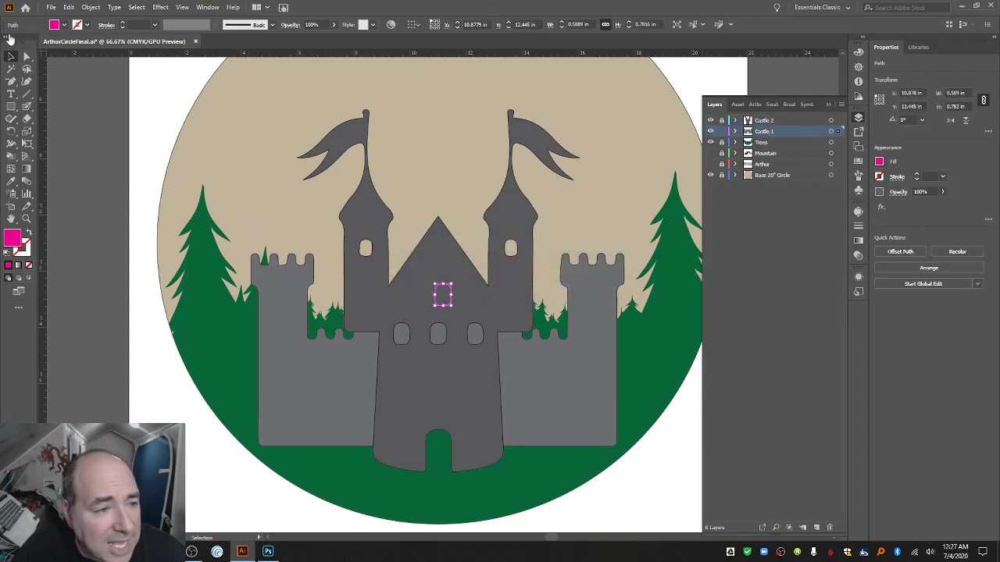
Move both pasted pink windows onto the left tower, placing them side by side.
drag(439, 301, 273, 313)
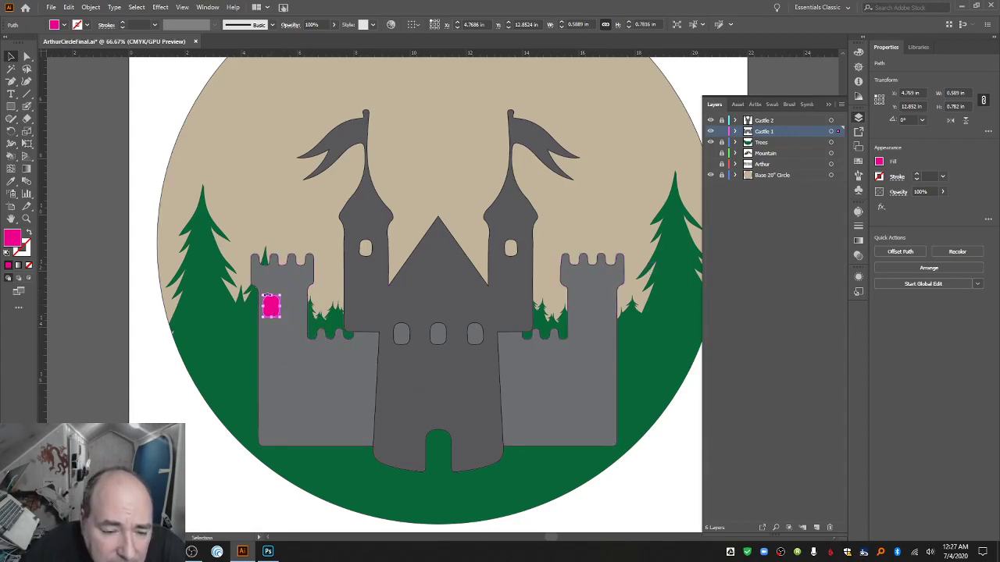
click(268, 274)
click(442, 294)
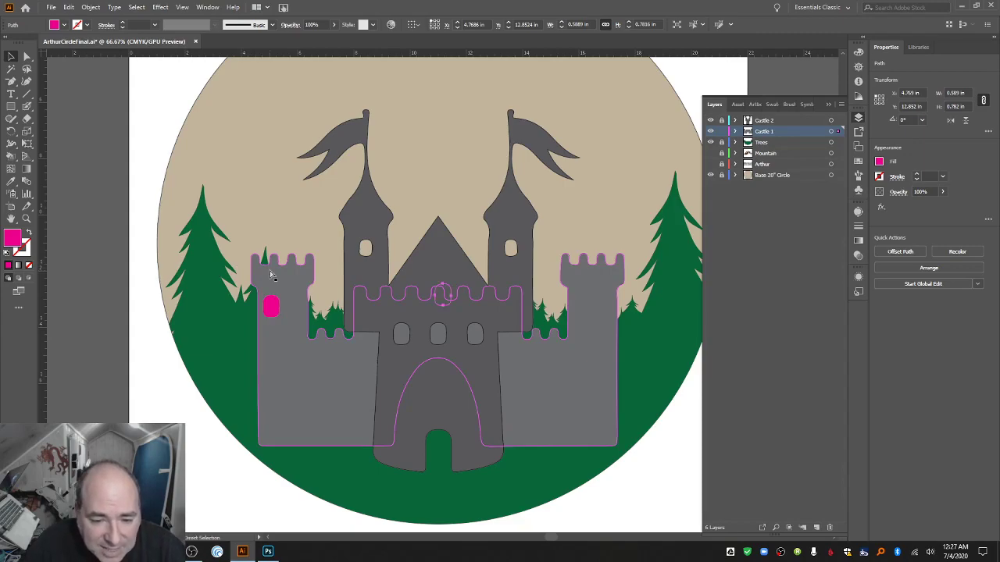
drag(443, 297, 295, 312)
shift+click(270, 307)
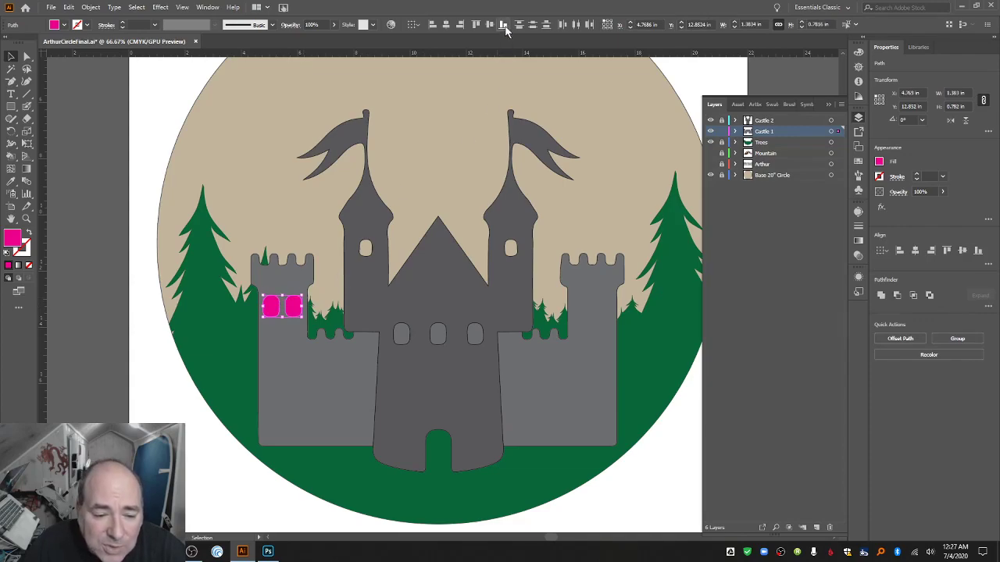
click(178, 407)
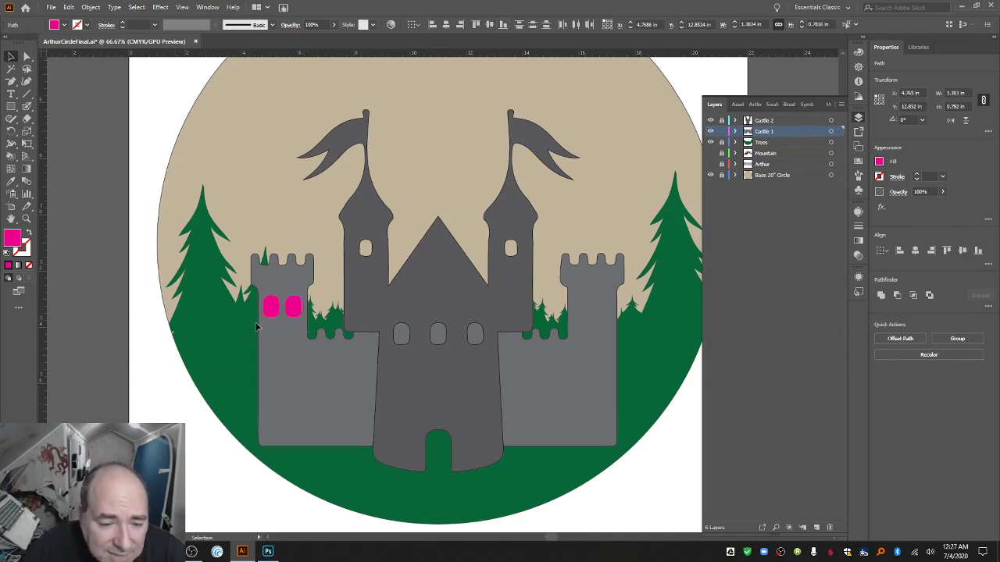
click(273, 311)
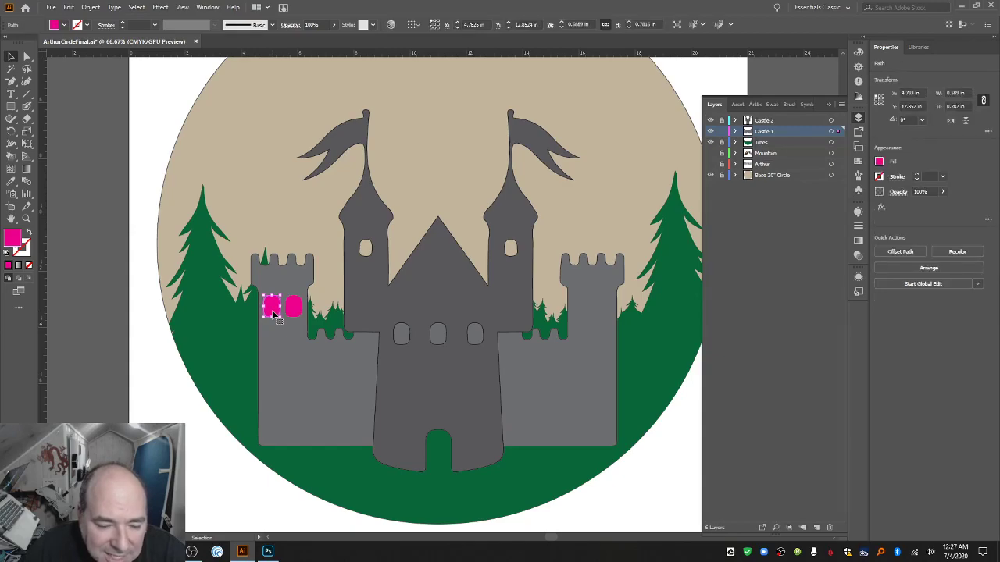
click(296, 307)
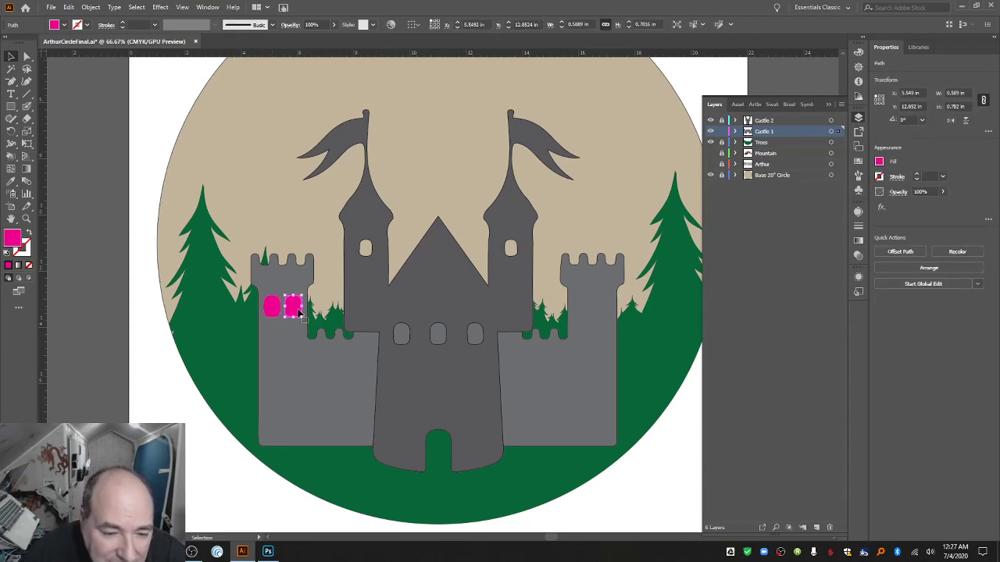
click(101, 285)
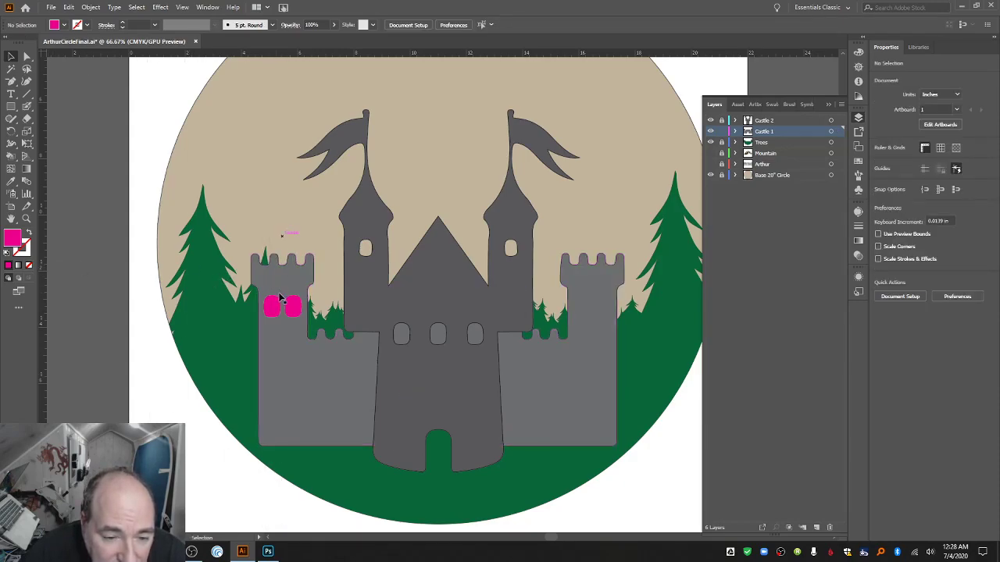
Turn on guides via View > Guides > Show Guides.
click(182, 7)
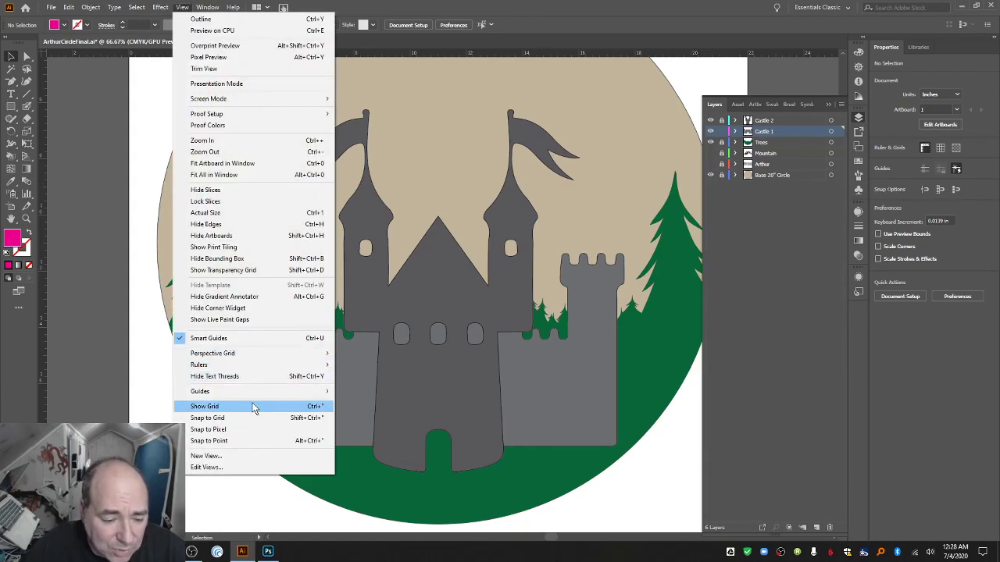
mouse_move(251, 364)
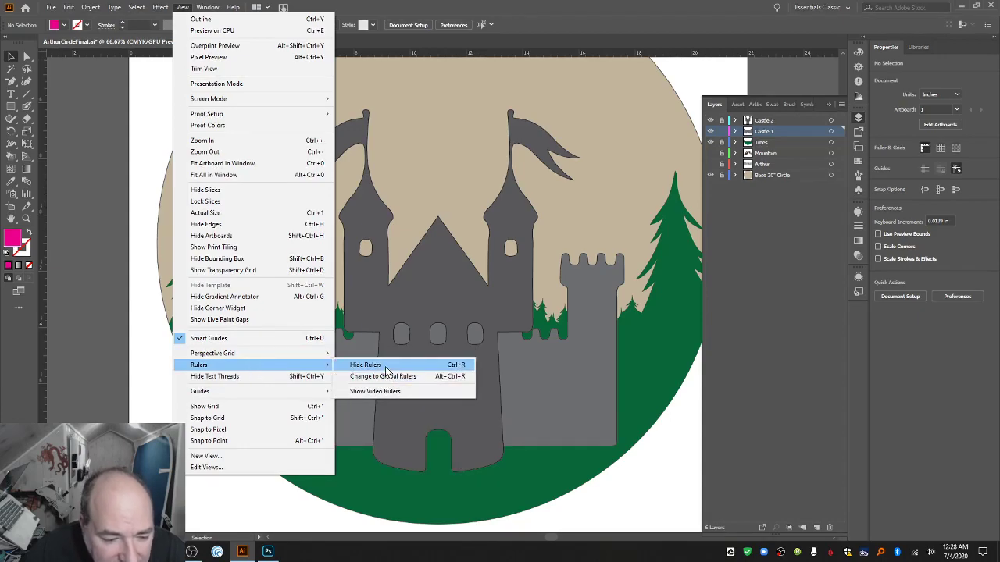
mouse_move(323, 395)
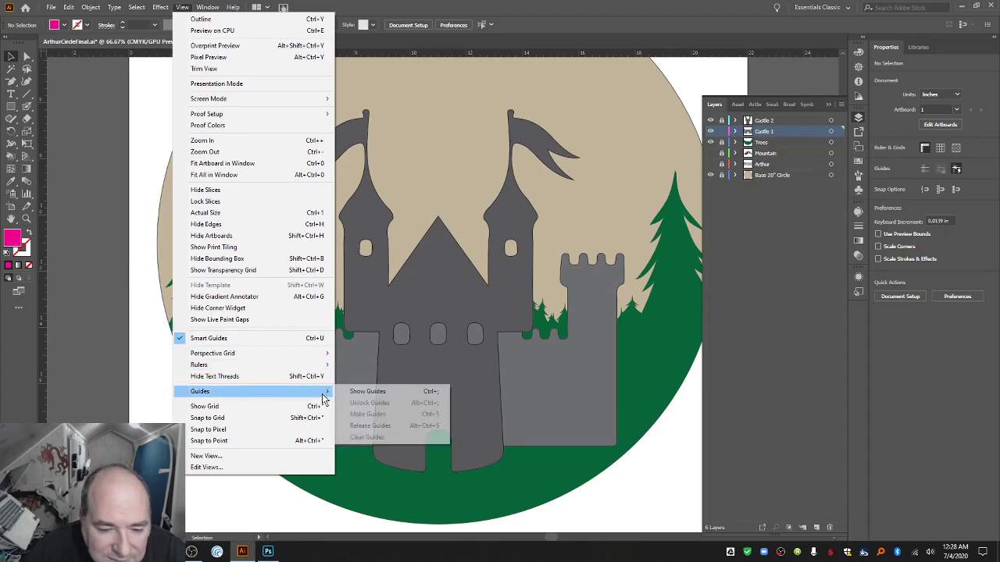
click(391, 392)
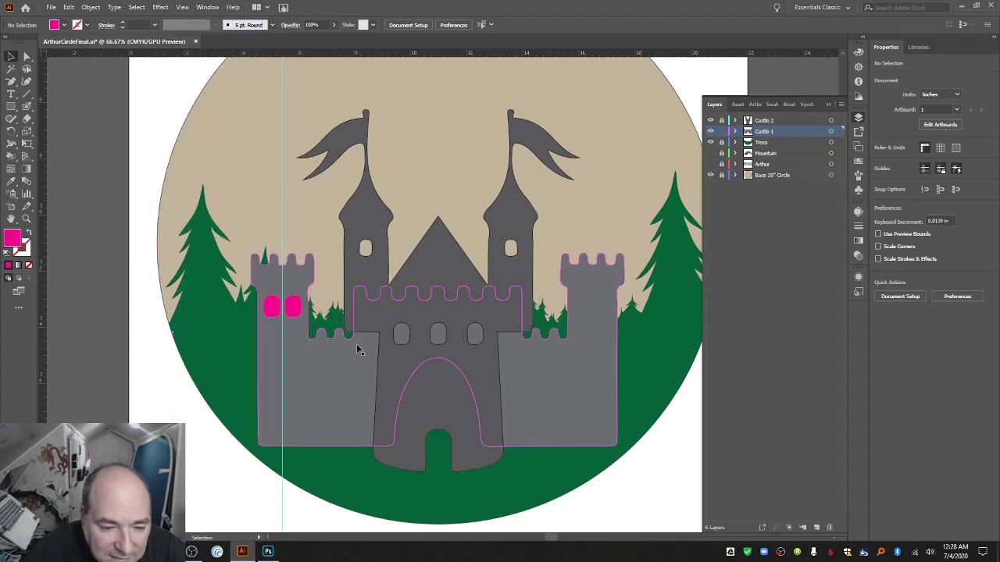
Nudge one left-tower window into place and select the pair.
click(303, 305)
drag(302, 305, 271, 309)
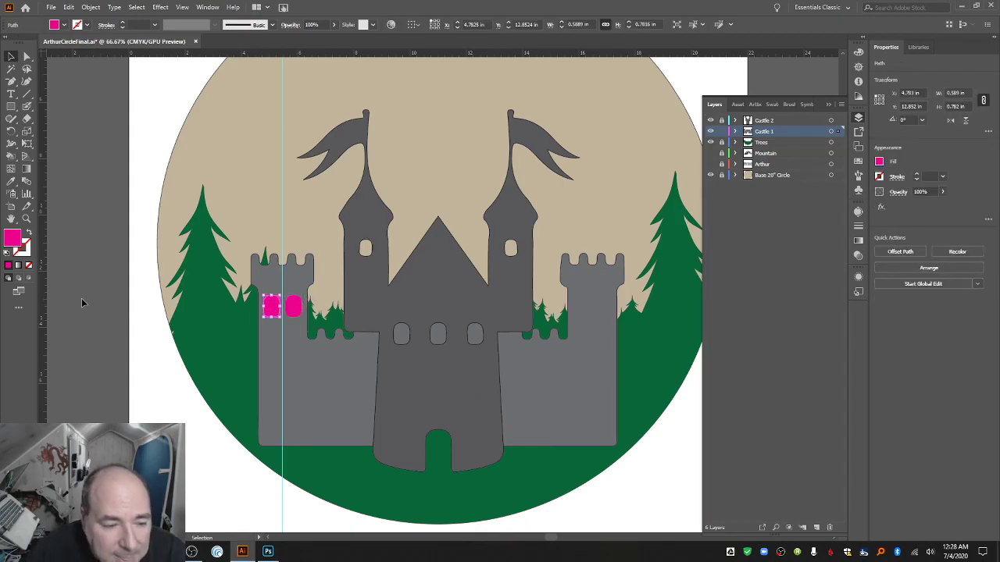
key(ctrl+shift+a)
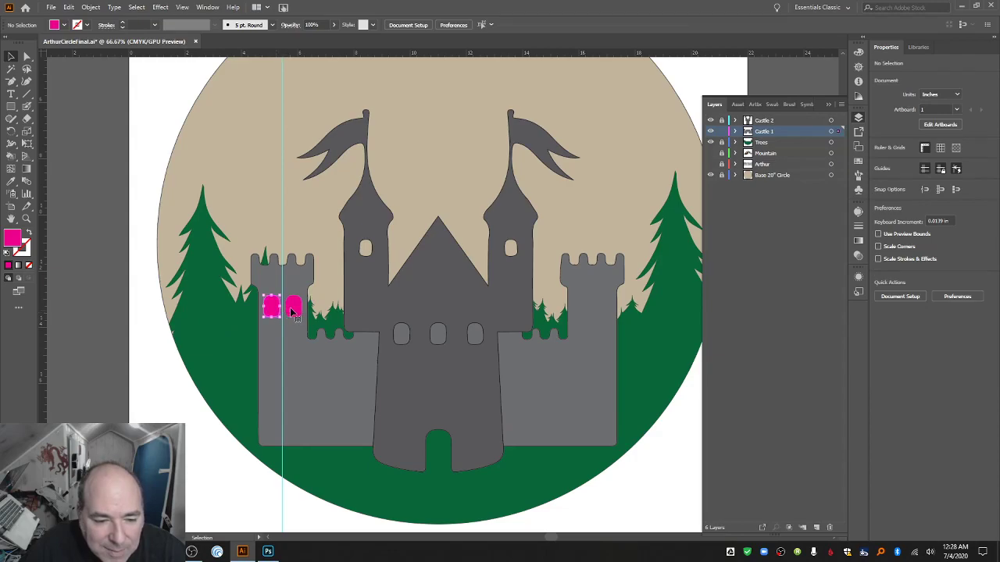
shift+click(291, 311)
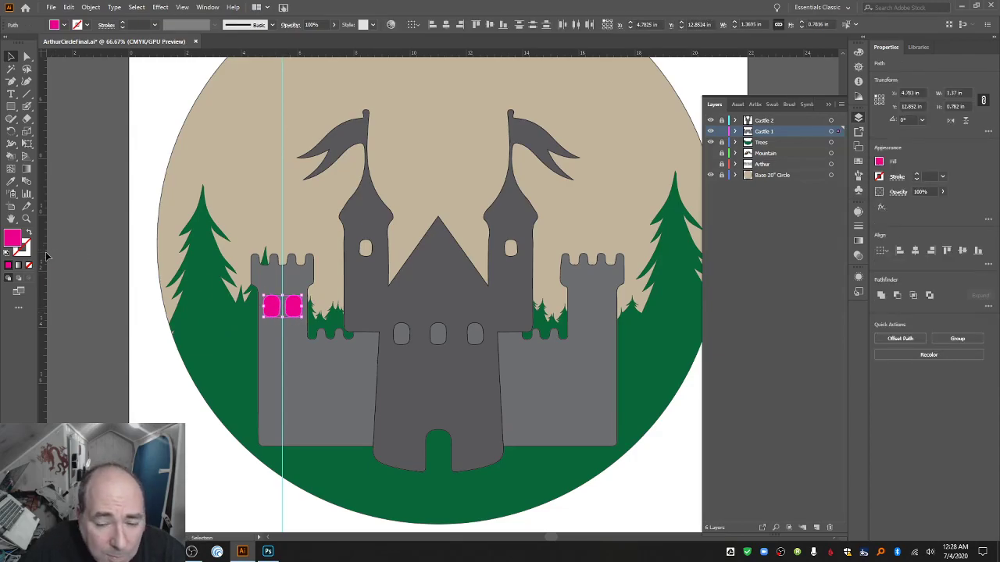
Add a guide and paste a copy of the window pair onto the right tower, level with the left pair.
drag(46, 255, 457, 304)
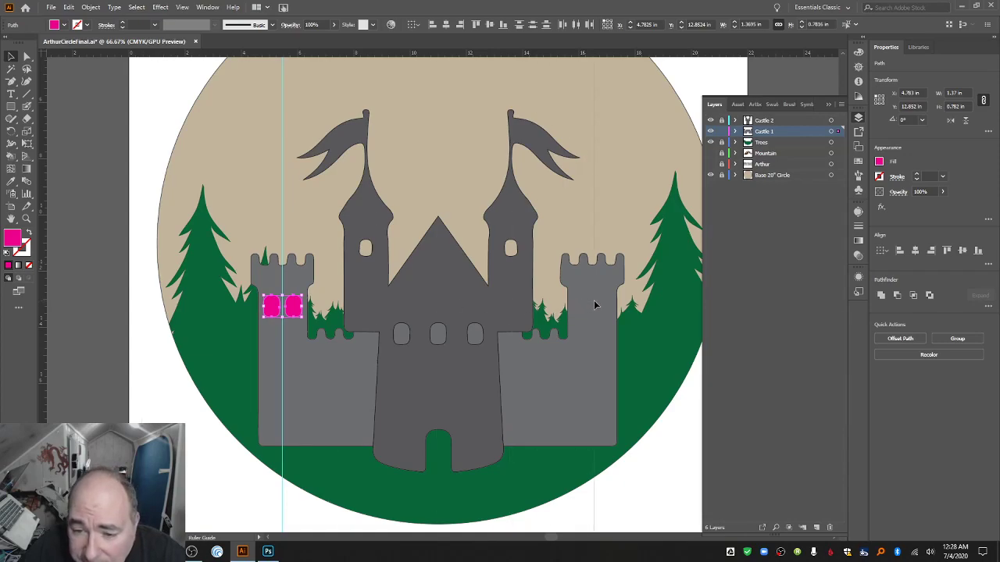
key(ctrl+v)
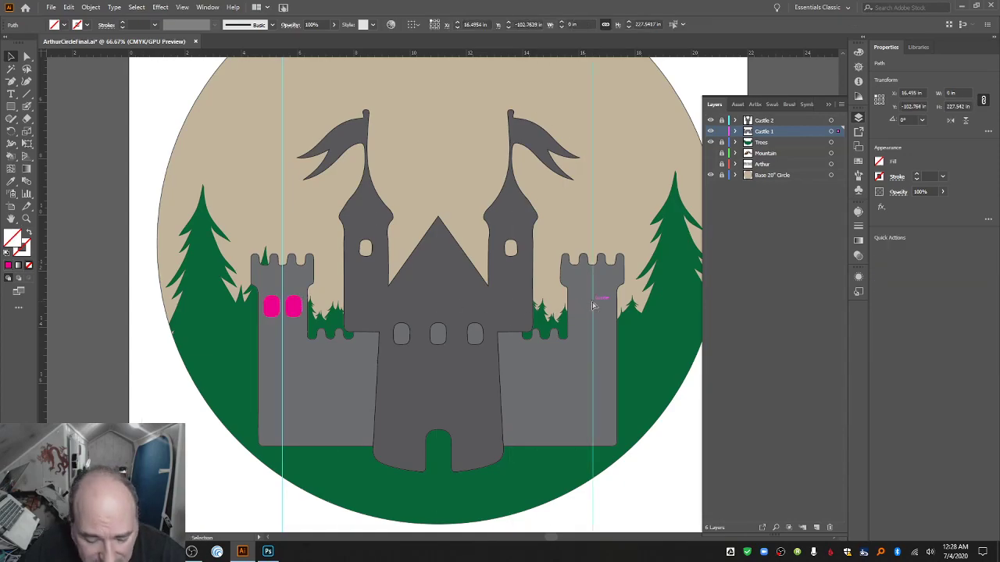
drag(455, 303, 603, 302)
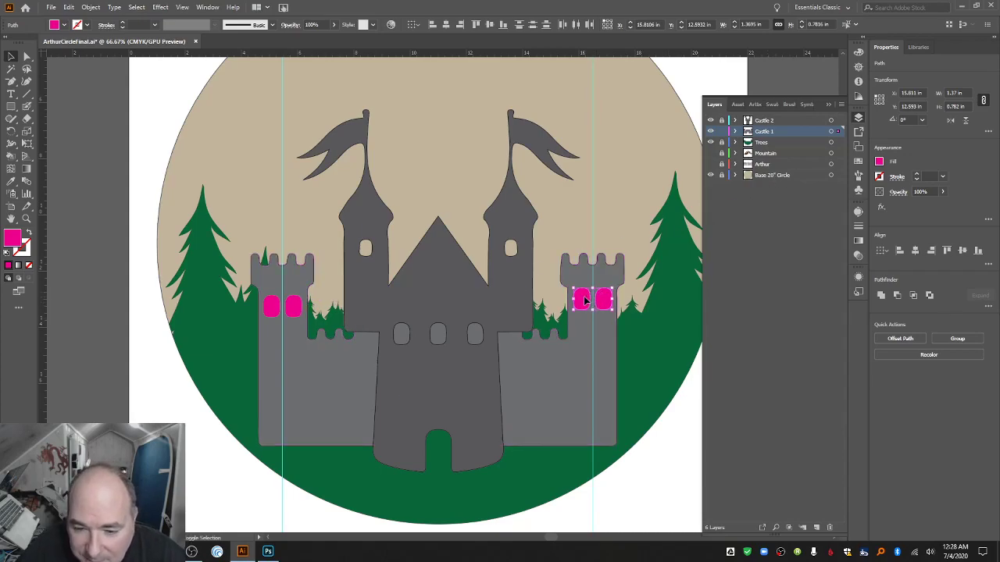
drag(585, 302, 587, 308)
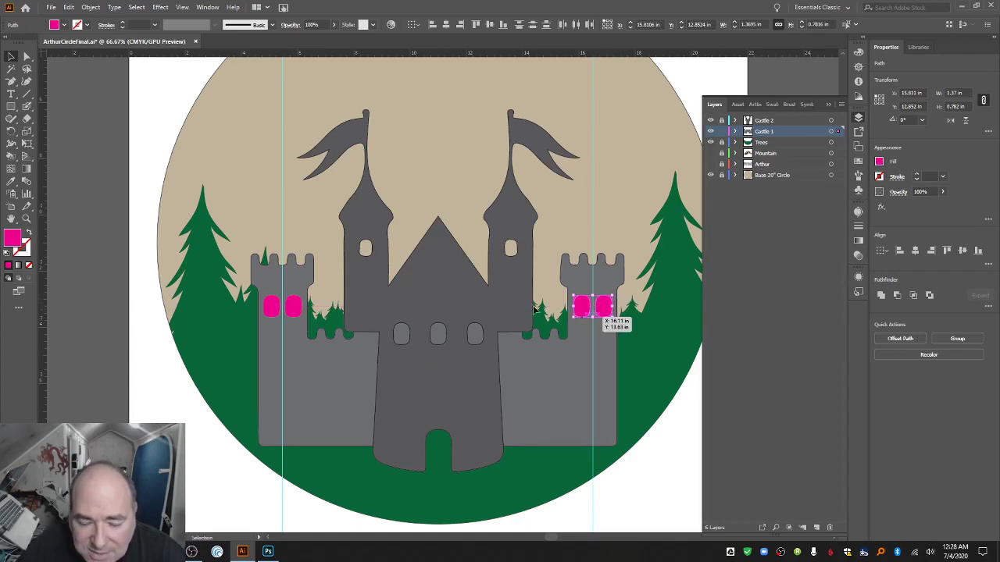
shift+click(279, 309)
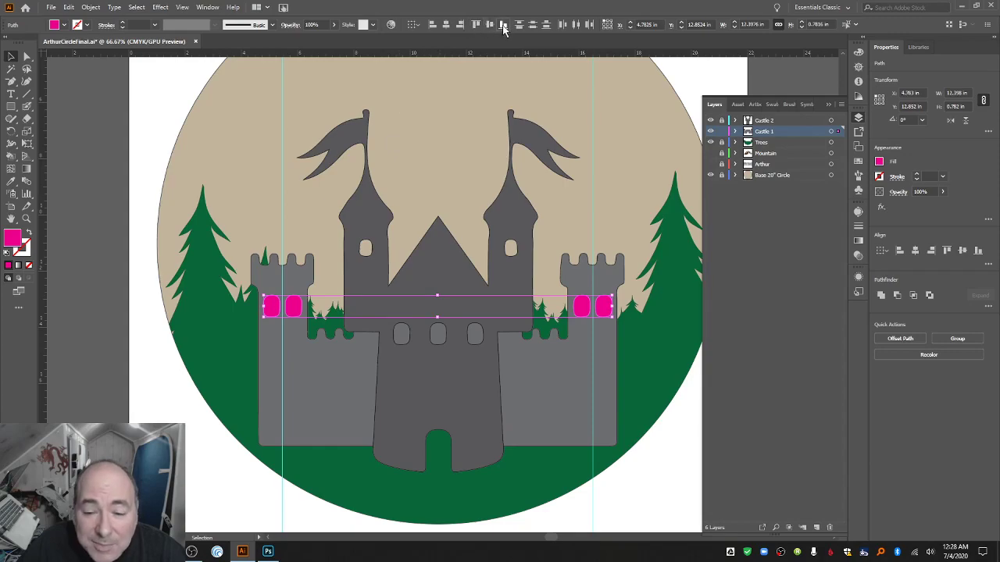
click(682, 485)
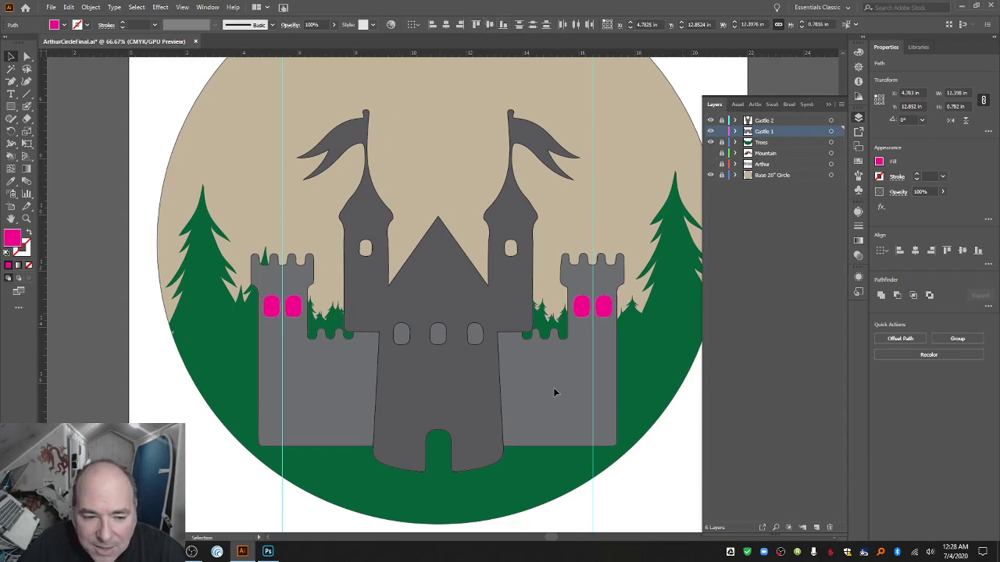
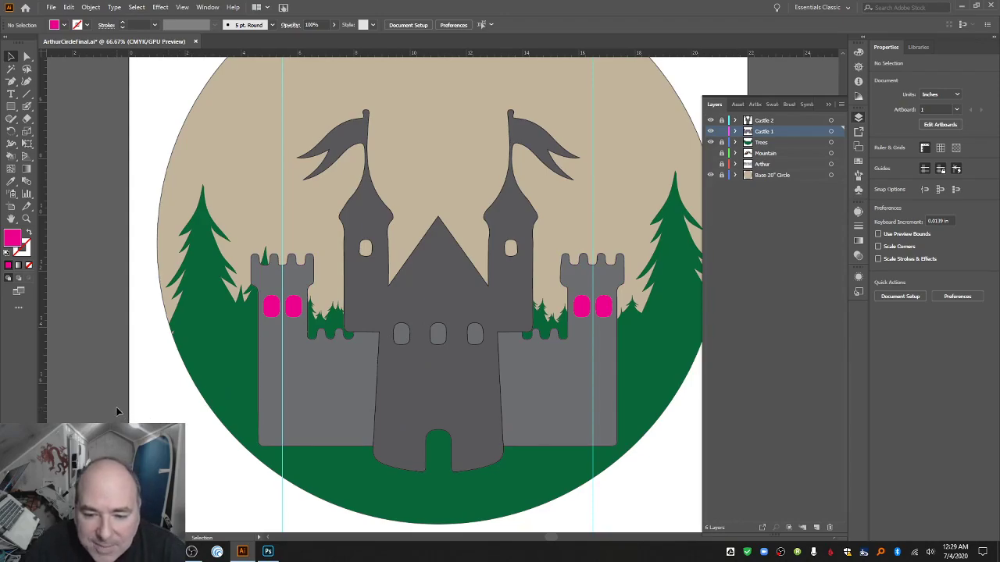
Move three pink window shapes onto the castle's central wall.
key(a)
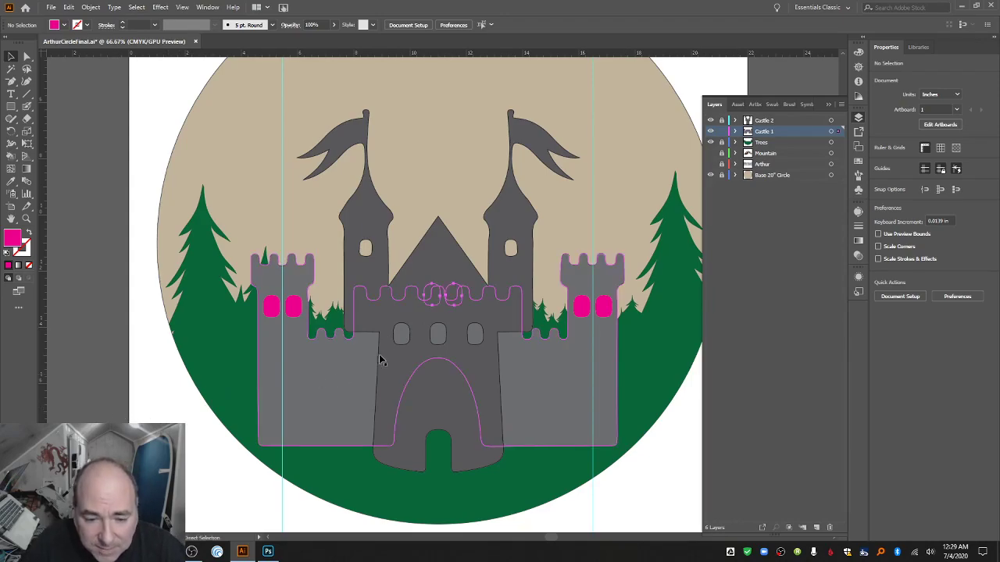
key(v)
click(442, 296)
drag(439, 298, 401, 338)
click(350, 373)
drag(328, 375, 461, 335)
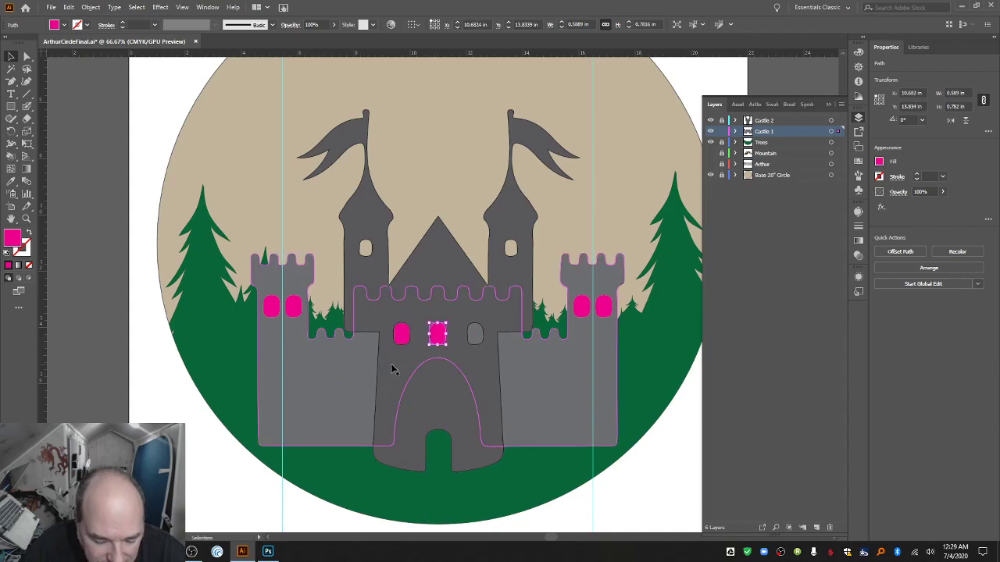
key(a)
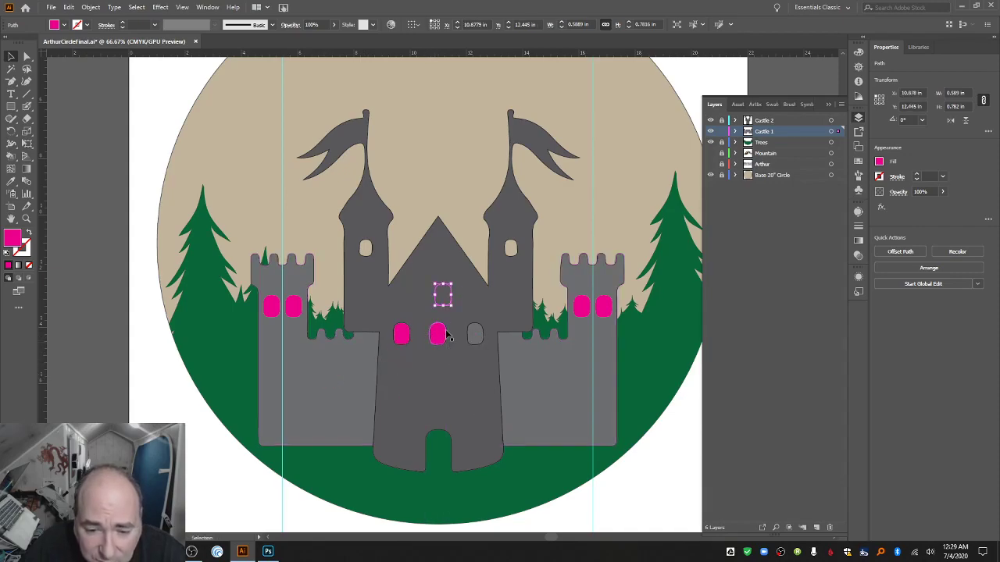
drag(433, 289, 476, 335)
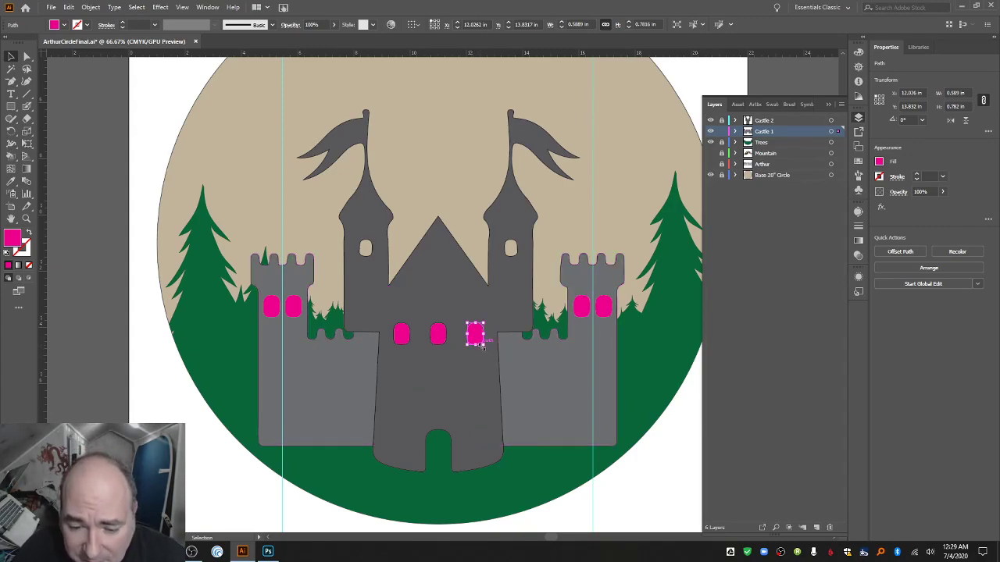
Enlarge the right and left pink windows to about 0.71 by 0.94 in.
drag(483, 346, 489, 349)
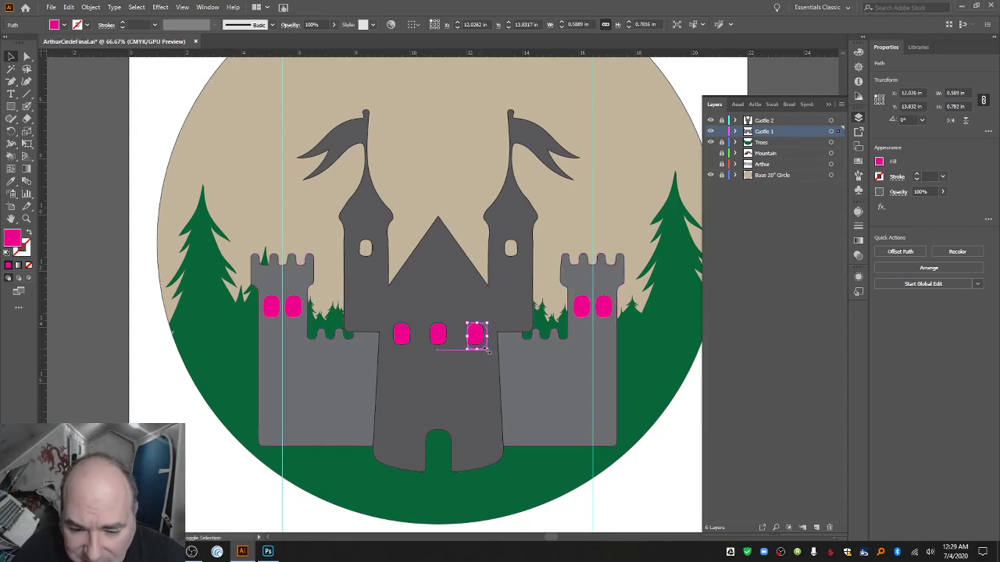
click(443, 336)
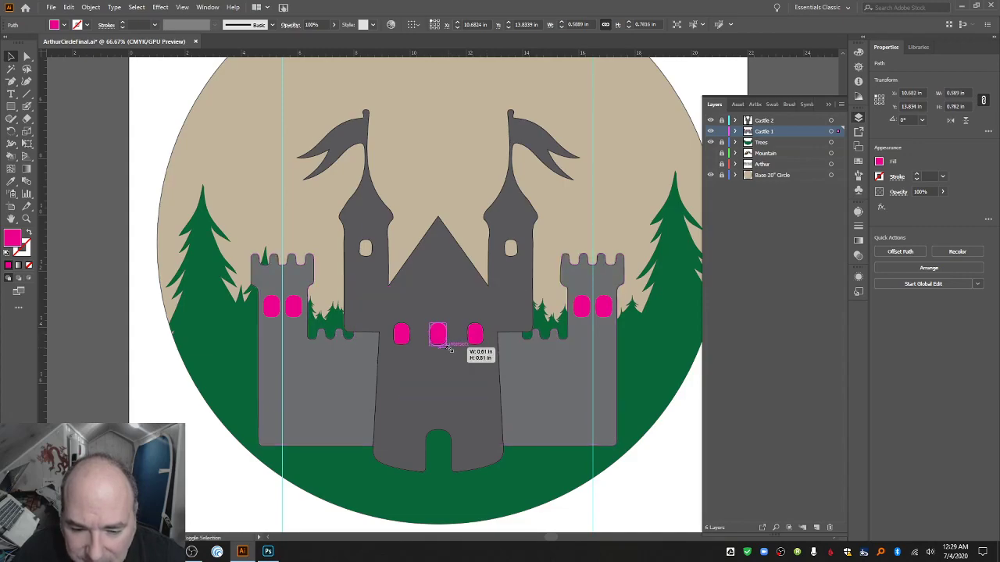
click(405, 340)
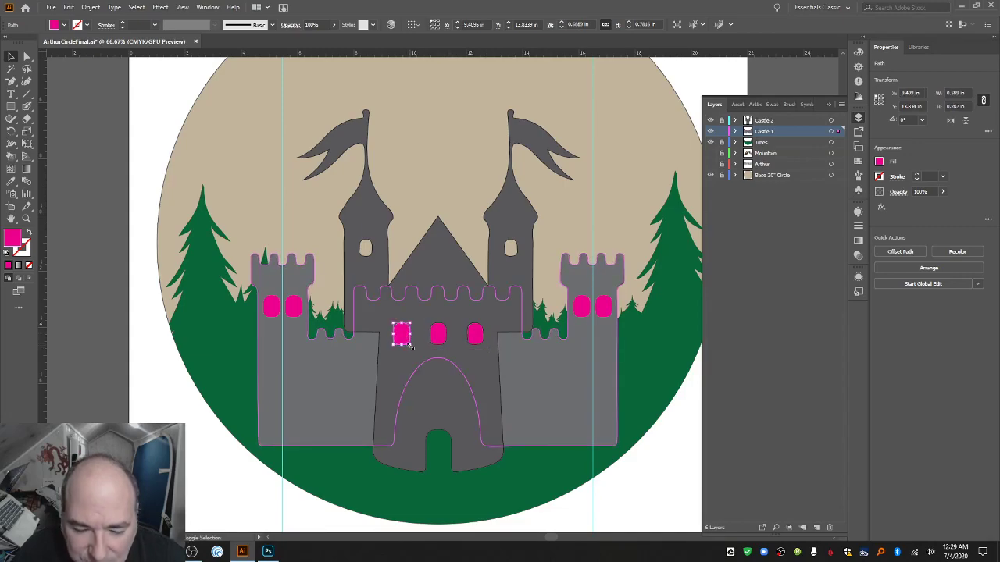
drag(414, 348, 404, 342)
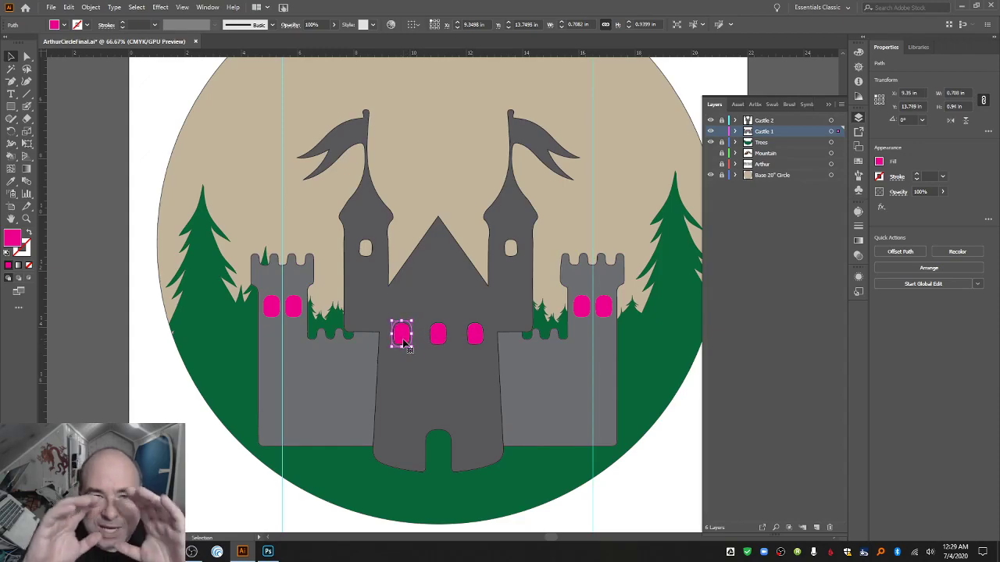
Nudge the middle and right windows up and left into an even row.
click(440, 339)
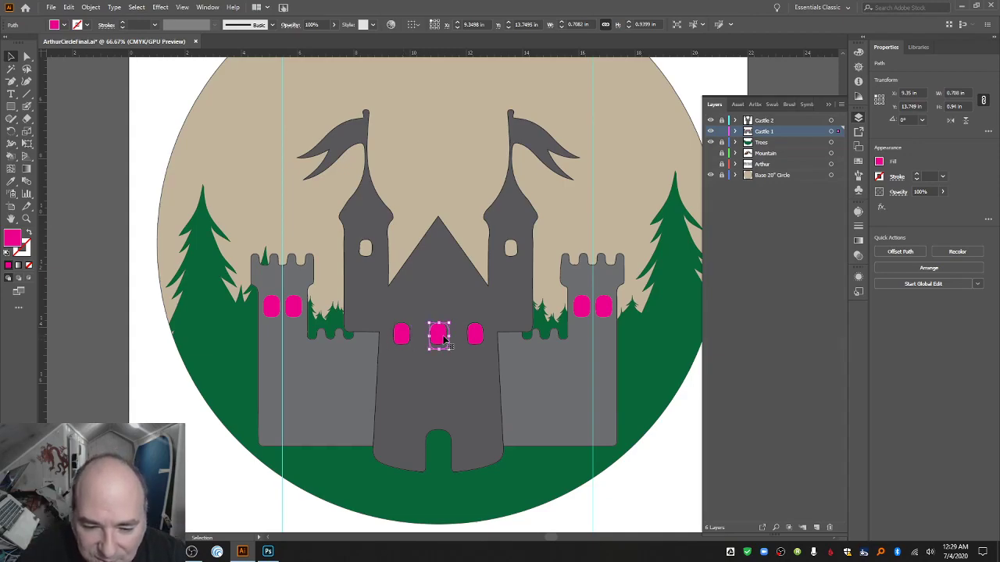
key(Up)
key(Up)
key(Up)
key(Left)
key(Left)
key(Left)
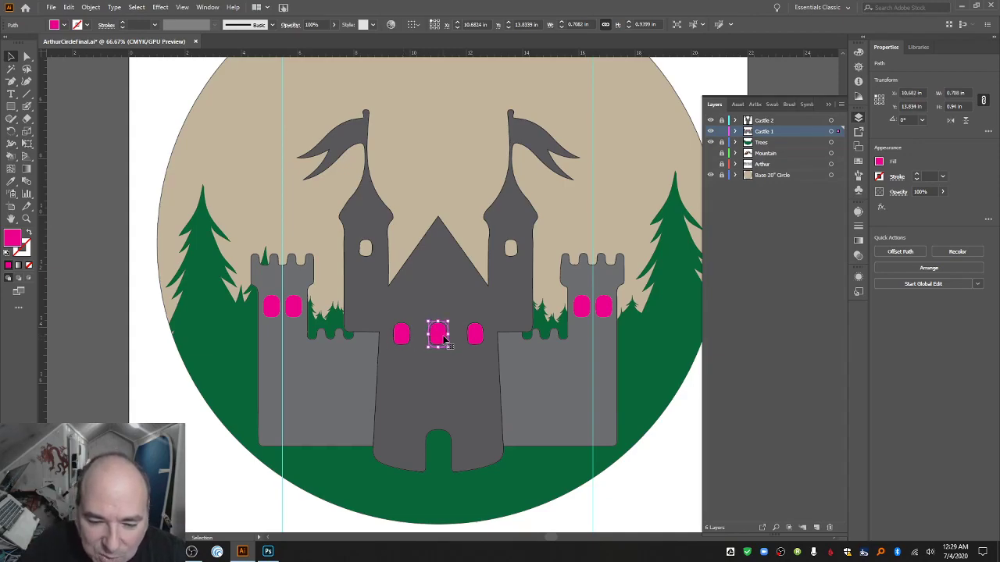
key(Up)
key(Up)
key(Up)
key(Up)
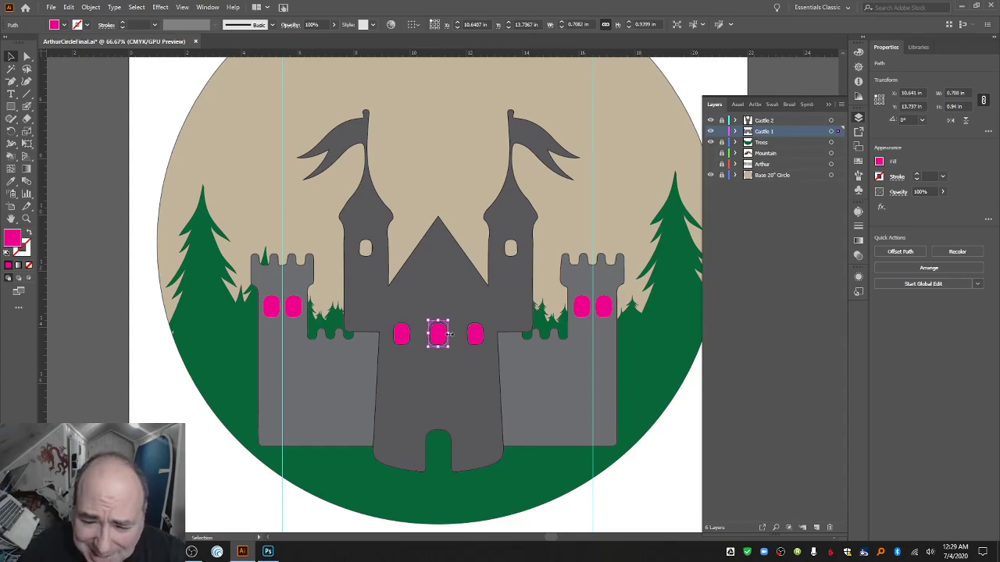
click(478, 337)
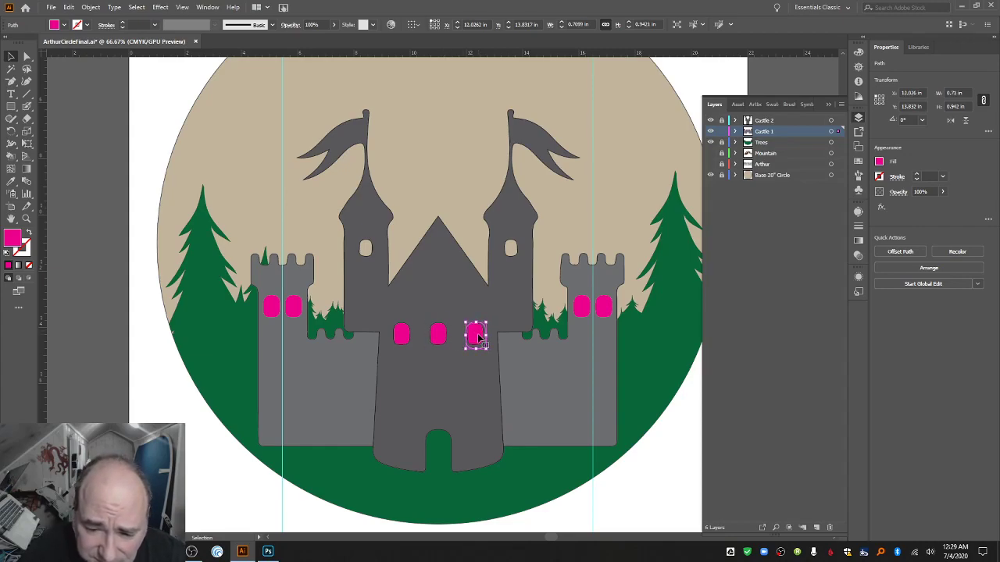
key(Left)
key(Left)
key(Left)
key(Left)
key(Left)
key(Up)
key(Up)
key(Up)
key(Up)
key(Up)
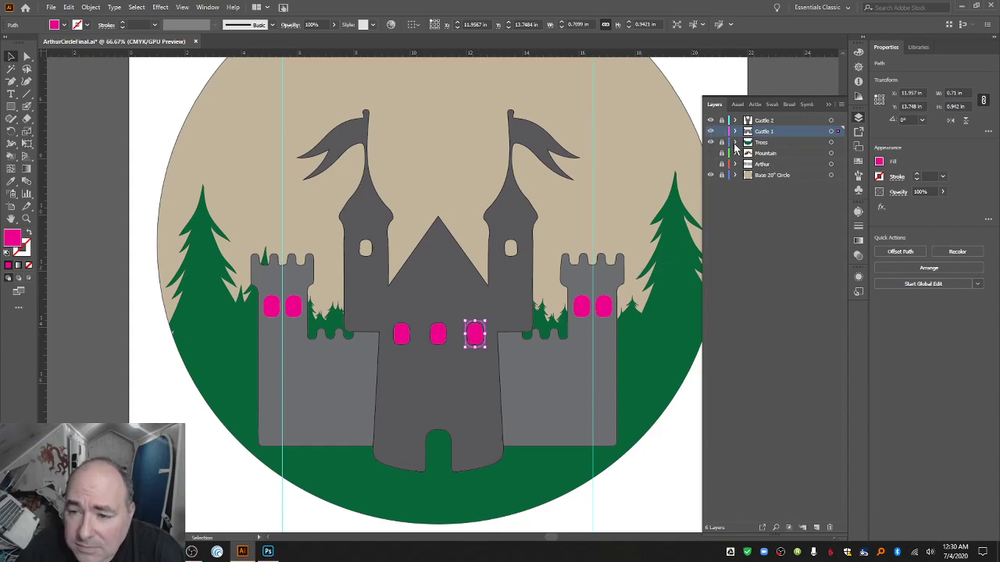
Hide the Castle 2, Trees and Mountain layers, keeping Castle 1 visible.
click(710, 121)
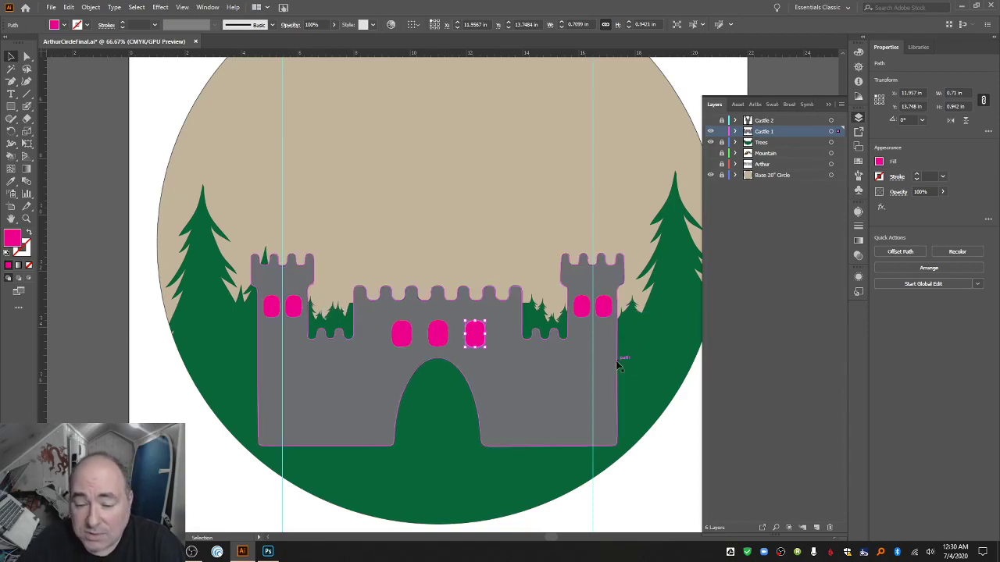
click(711, 132)
click(710, 131)
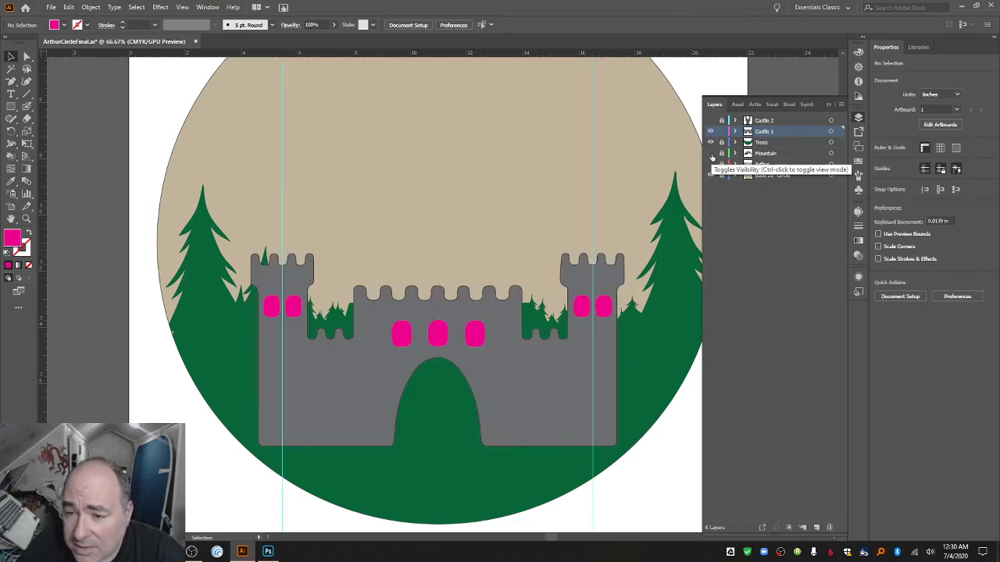
drag(713, 153, 712, 148)
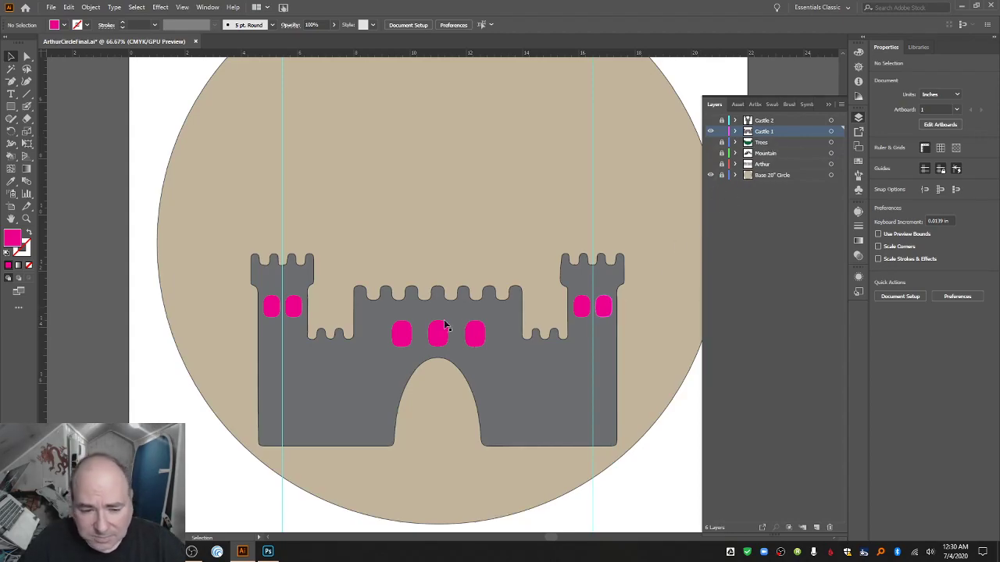
Divide the castle wall with each of the two left tower windows using Divide Objects Below.
click(268, 310)
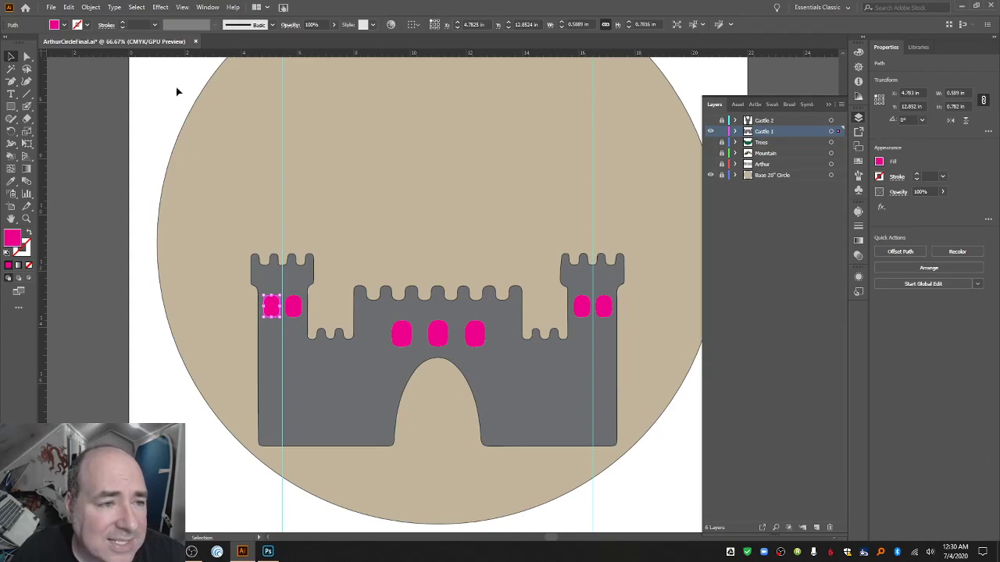
click(98, 8)
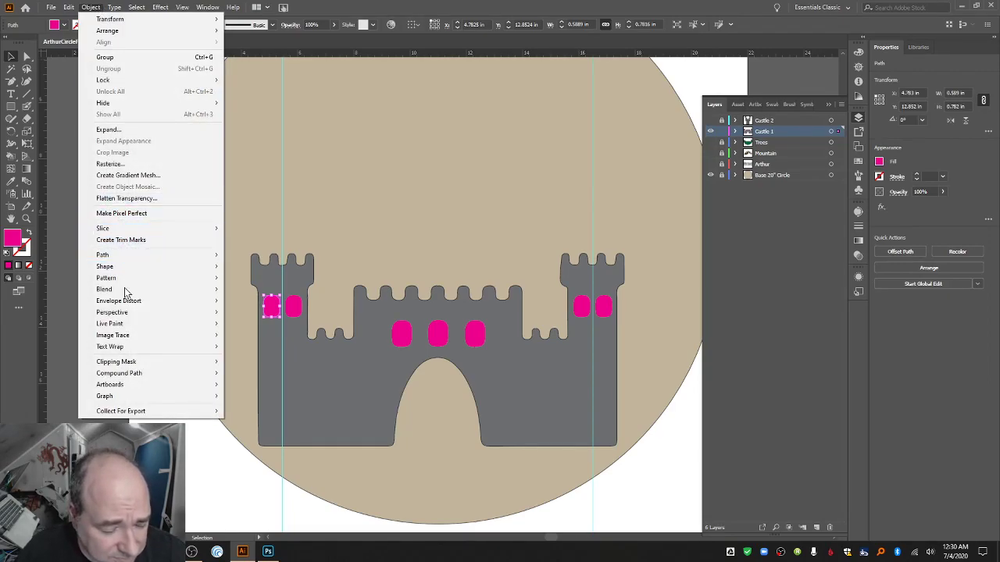
mouse_move(144, 259)
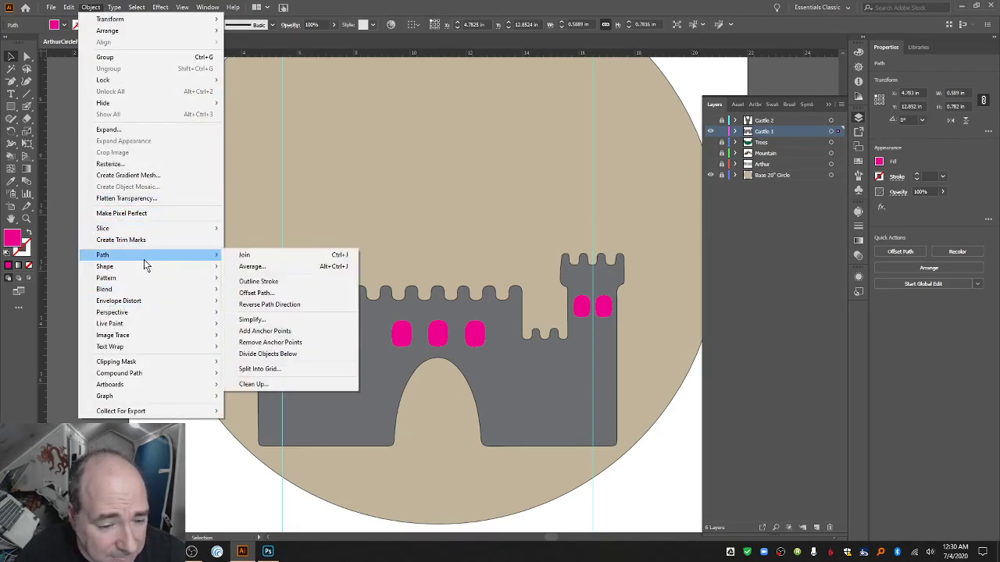
click(270, 354)
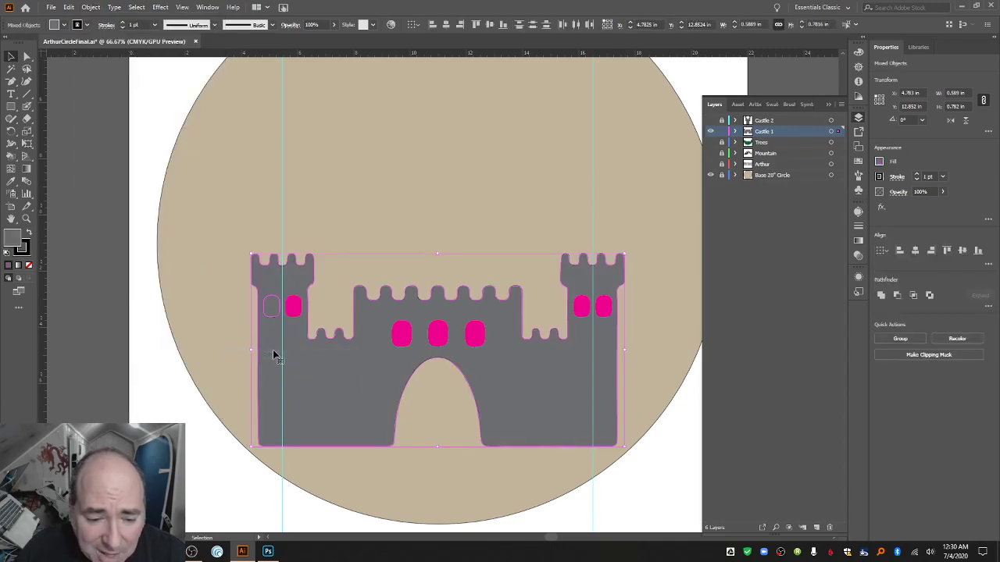
click(271, 306)
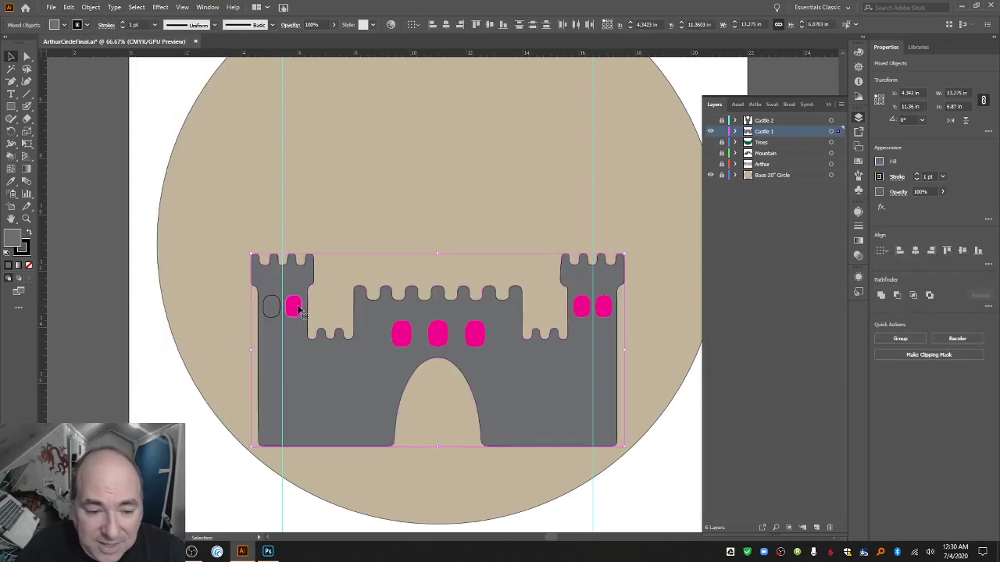
click(293, 306)
click(91, 7)
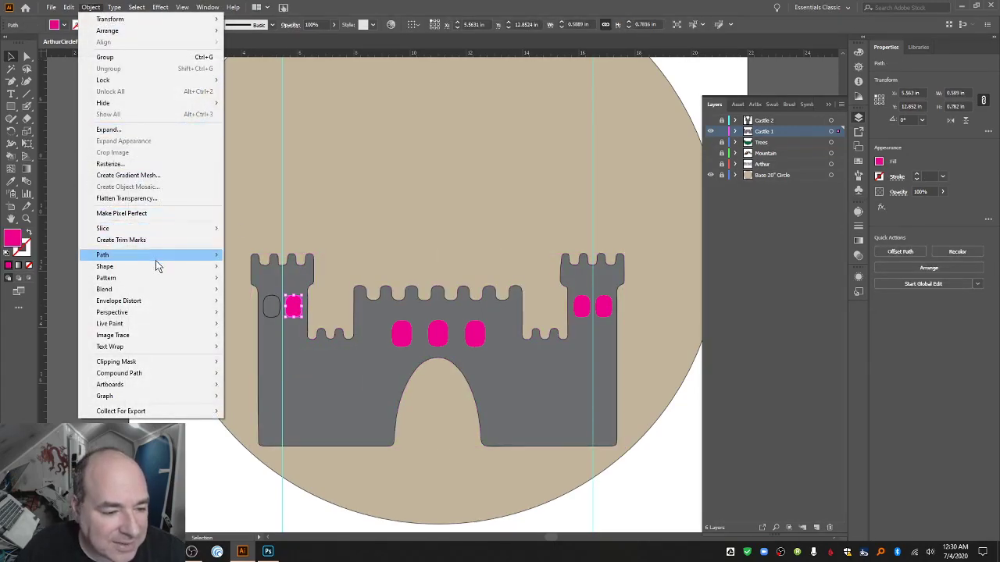
mouse_move(158, 257)
click(268, 353)
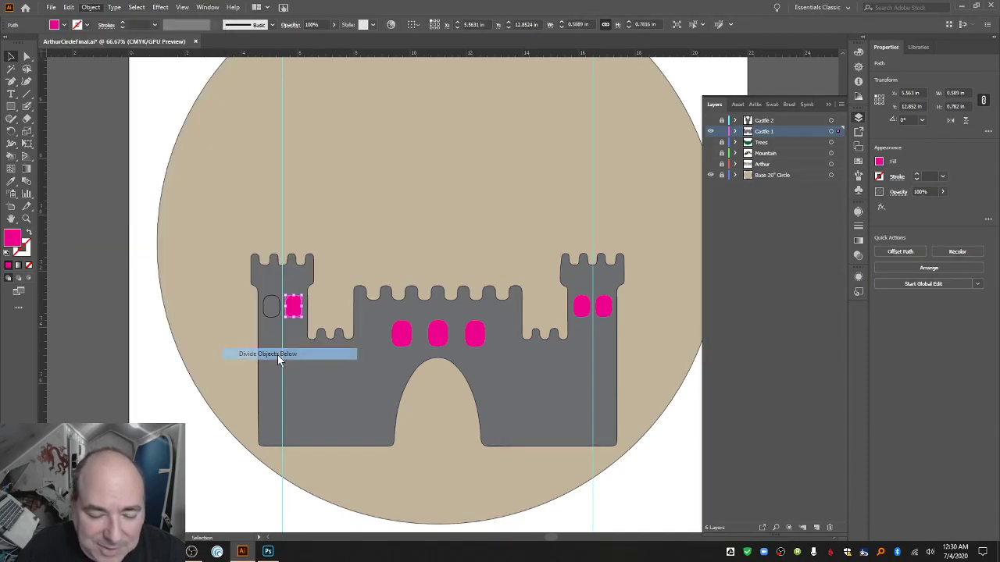
Divide the central wall beneath its left, middle and right windows.
click(403, 332)
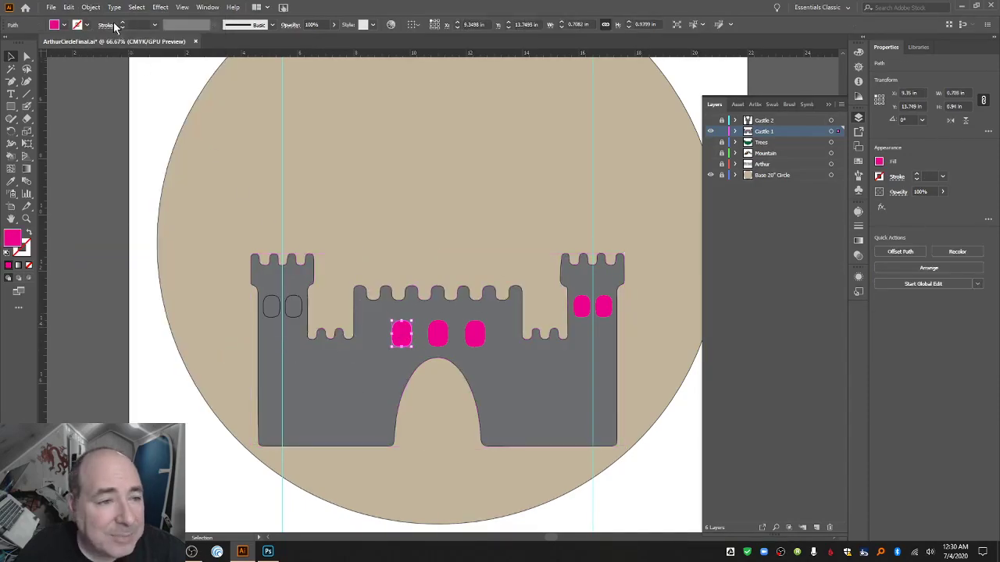
click(91, 7)
mouse_move(167, 257)
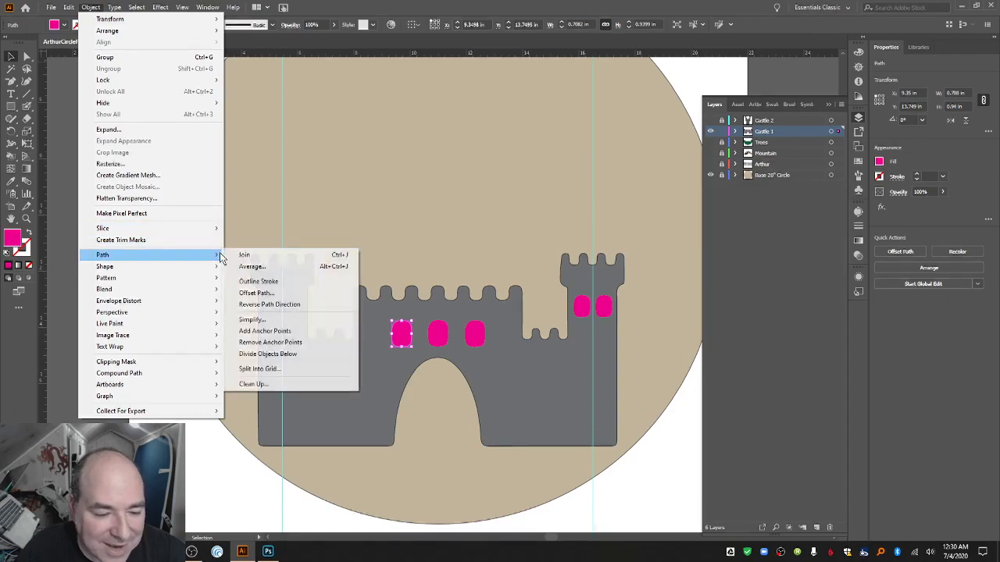
click(304, 356)
click(438, 333)
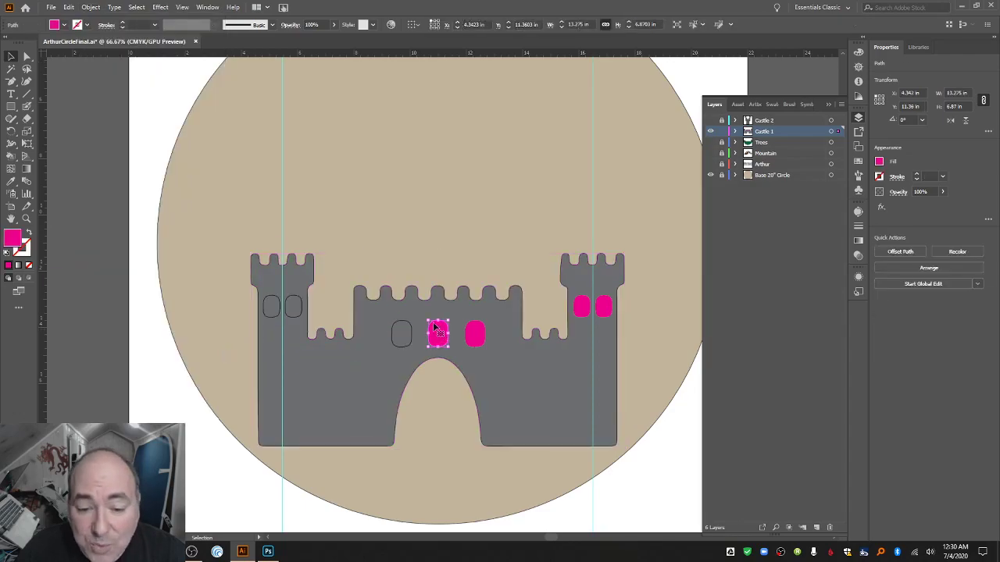
click(91, 7)
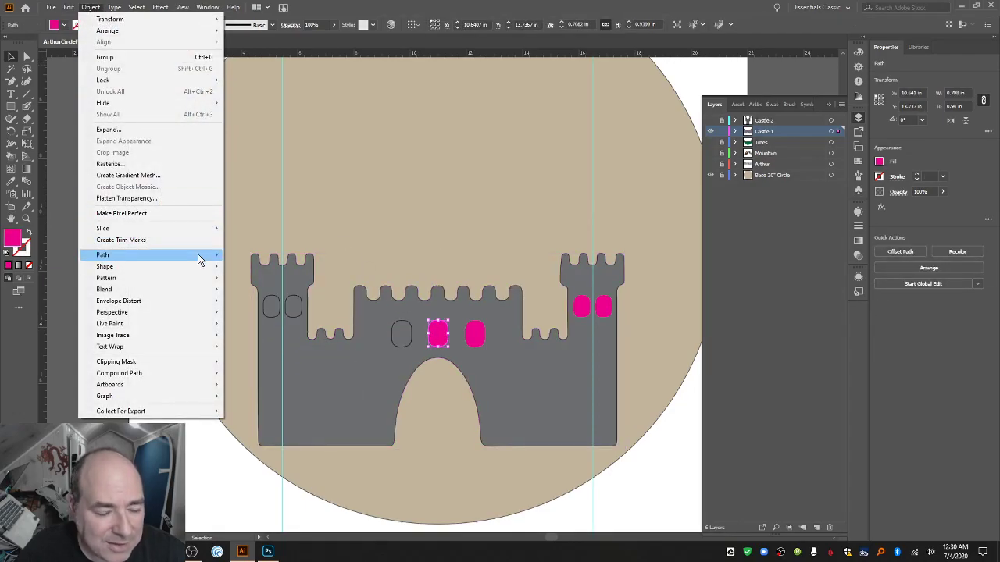
mouse_move(196, 258)
click(297, 356)
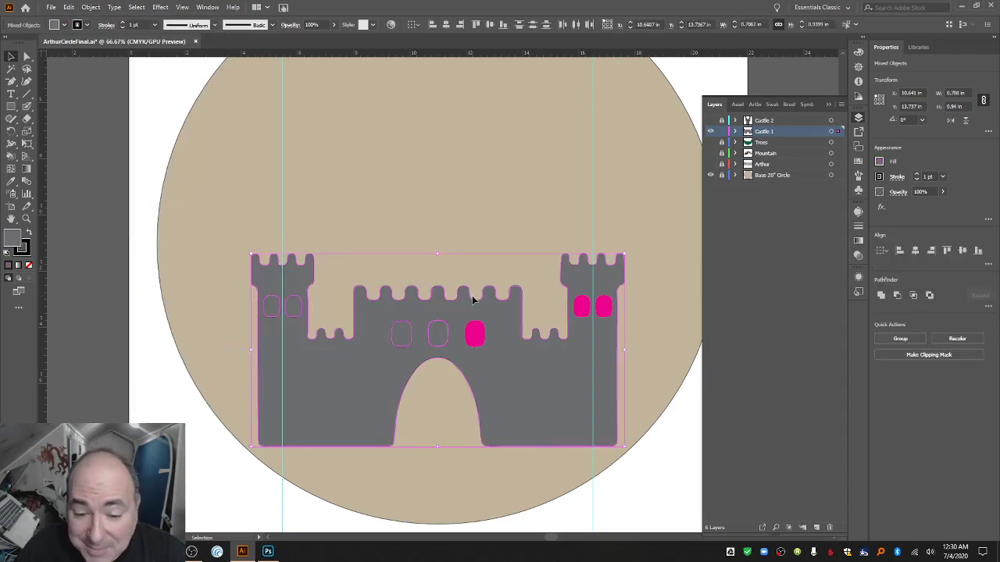
click(475, 334)
click(91, 8)
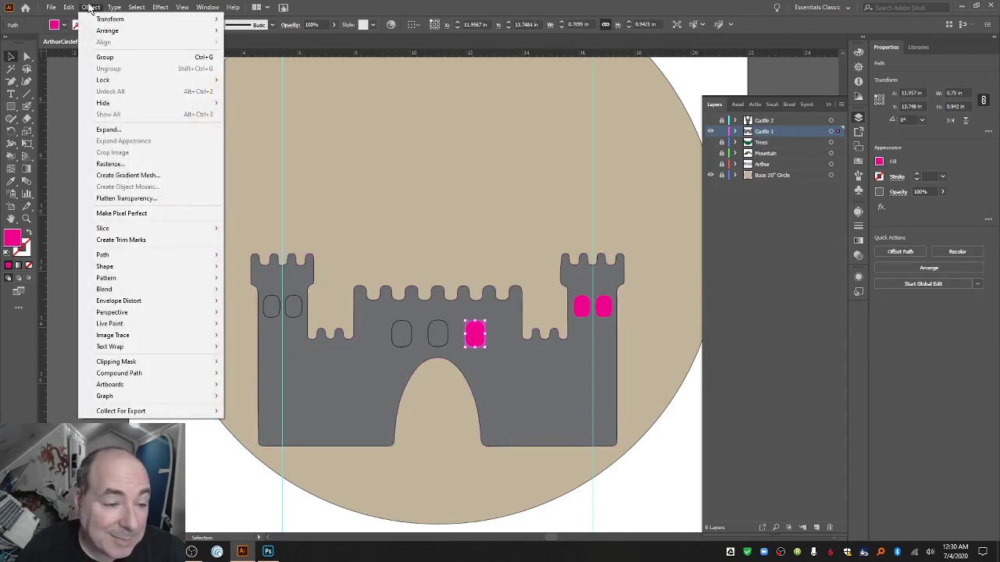
mouse_move(172, 257)
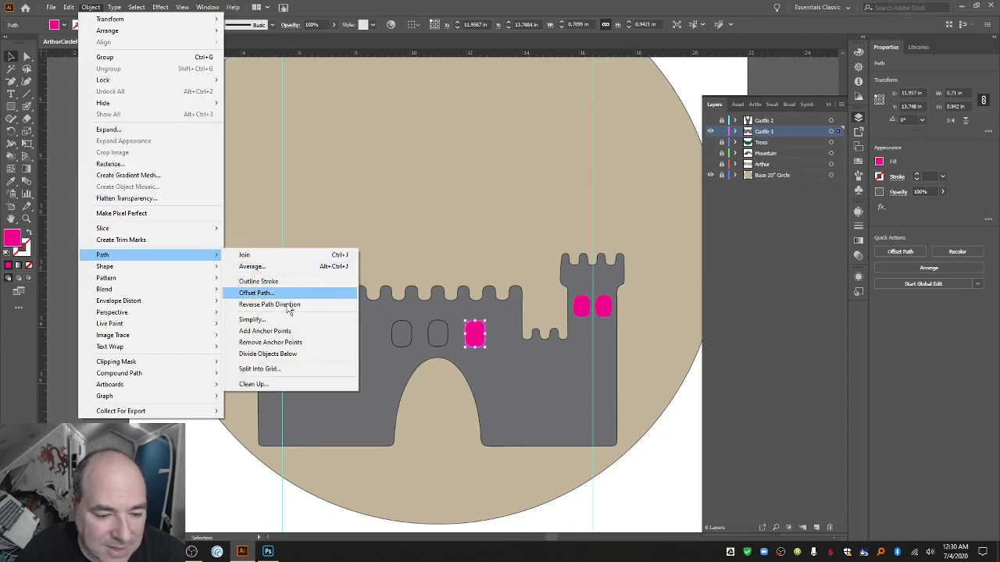
click(303, 355)
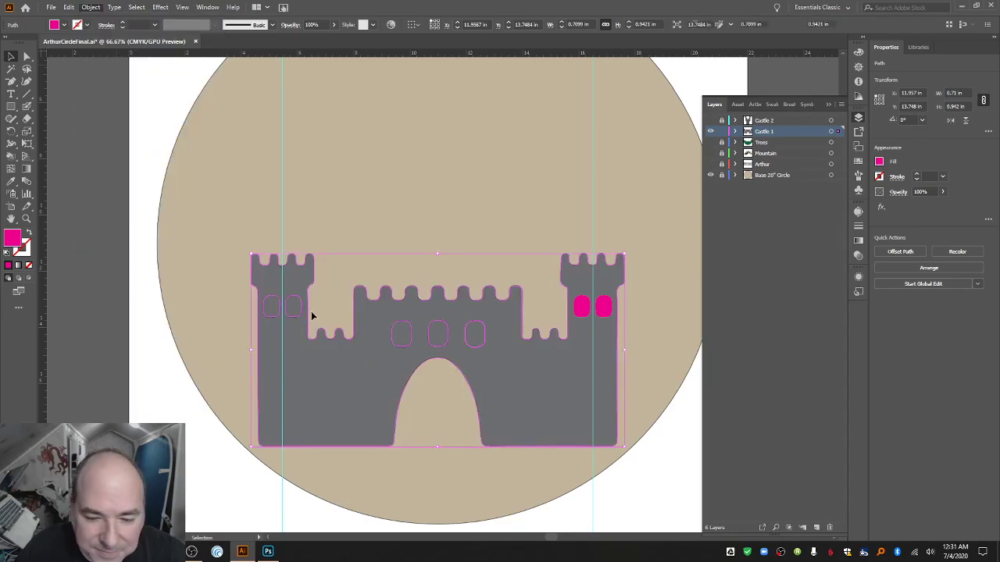
Divide the wall beneath both right tower windows.
click(591, 312)
click(587, 310)
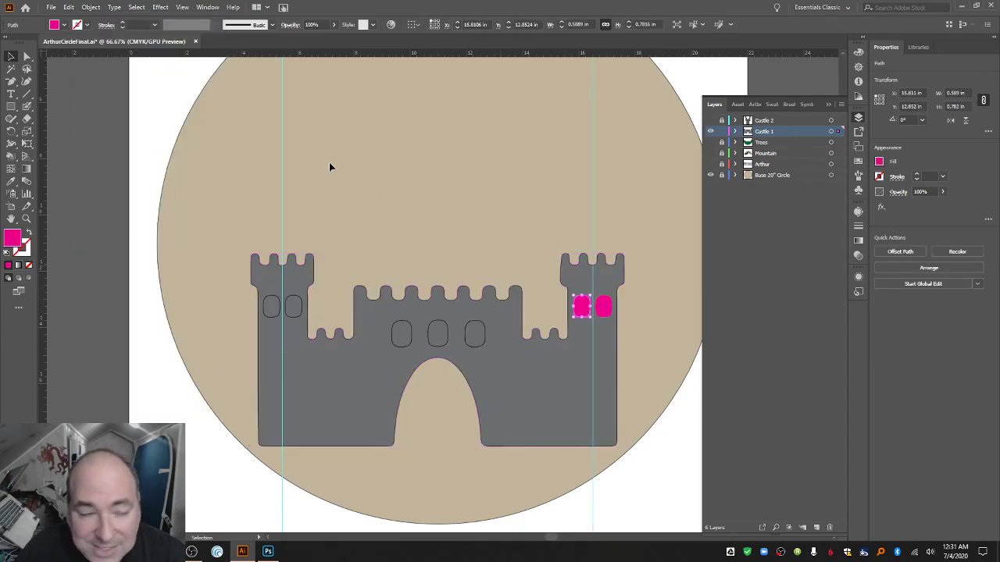
click(88, 7)
mouse_move(190, 257)
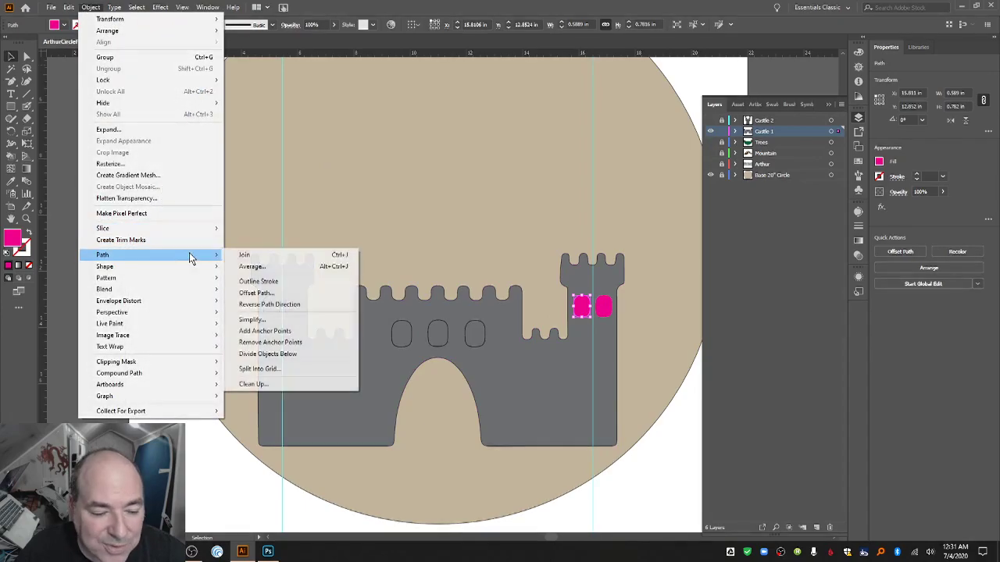
click(287, 354)
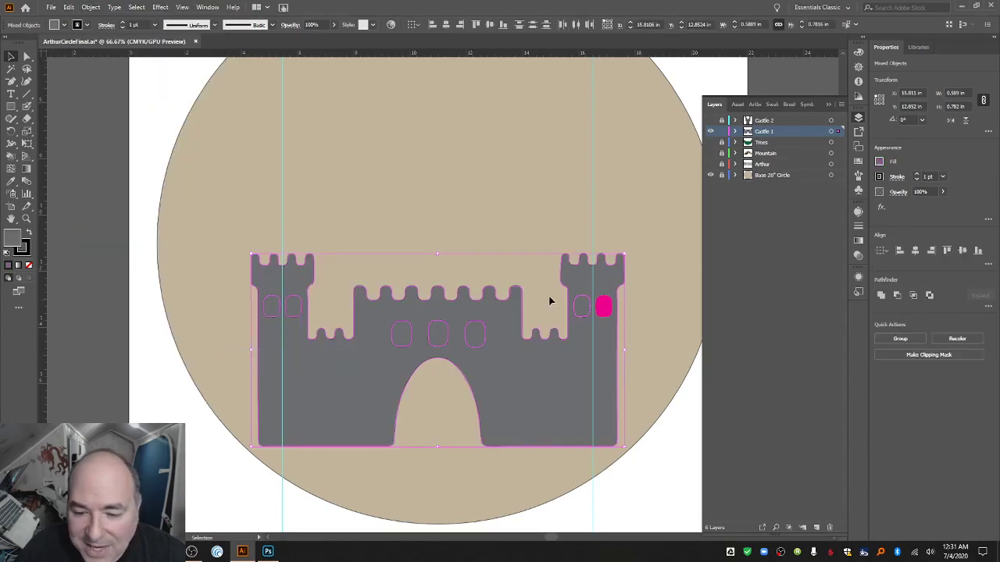
click(608, 313)
click(91, 7)
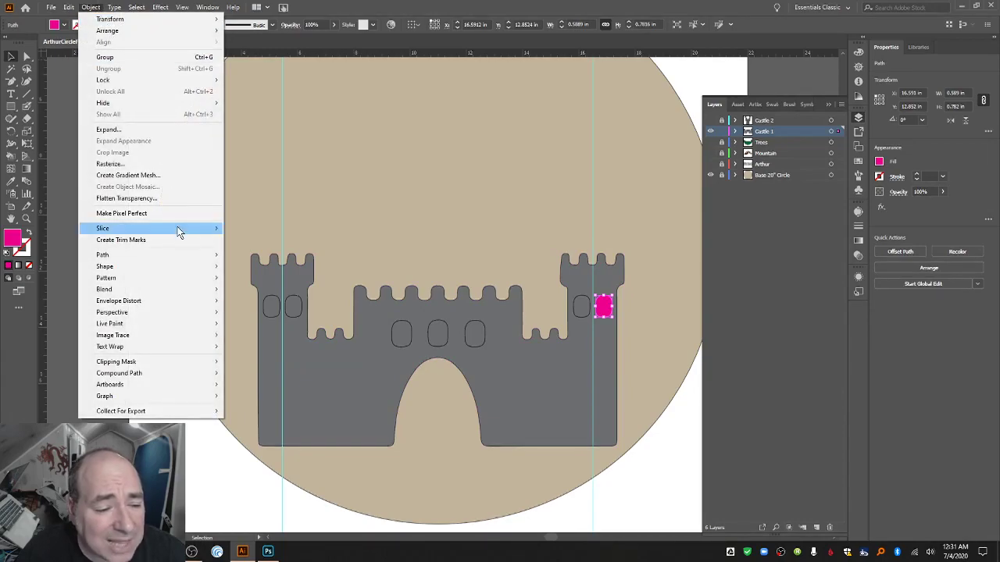
mouse_move(193, 256)
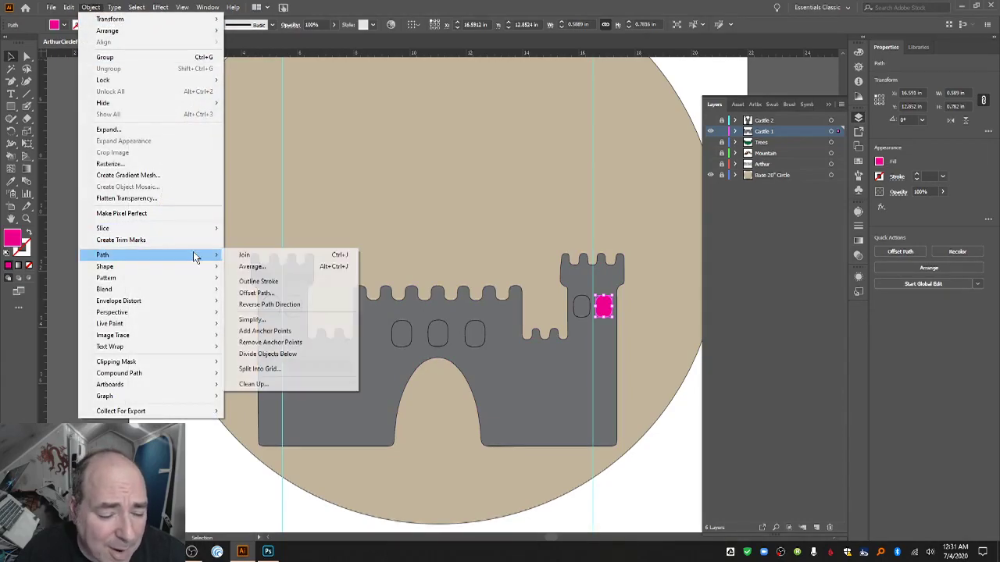
click(303, 355)
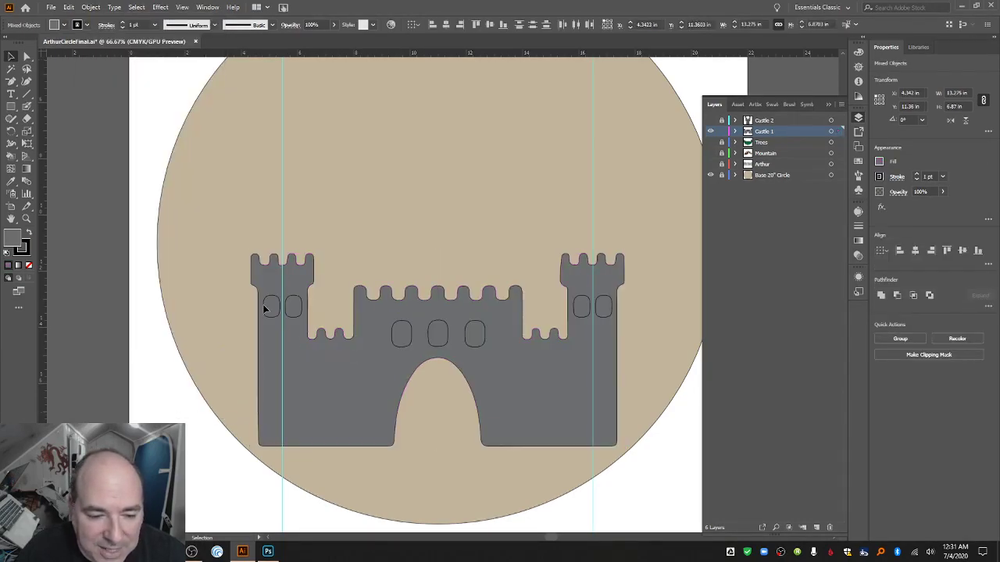
click(270, 308)
Delete the cut-out window pieces from both towers and the central wall, then save.
key(Delete)
click(296, 314)
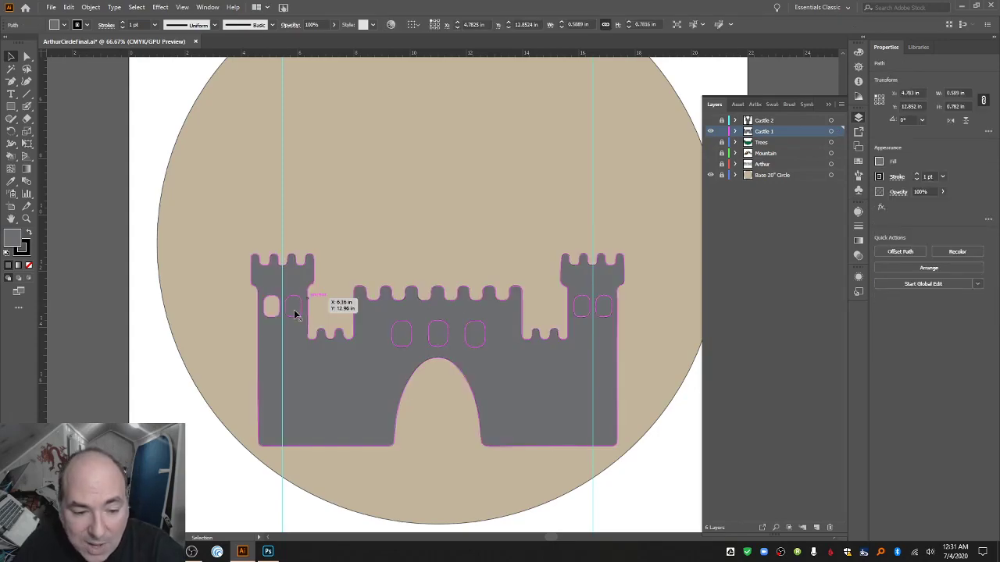
key(Delete)
click(410, 341)
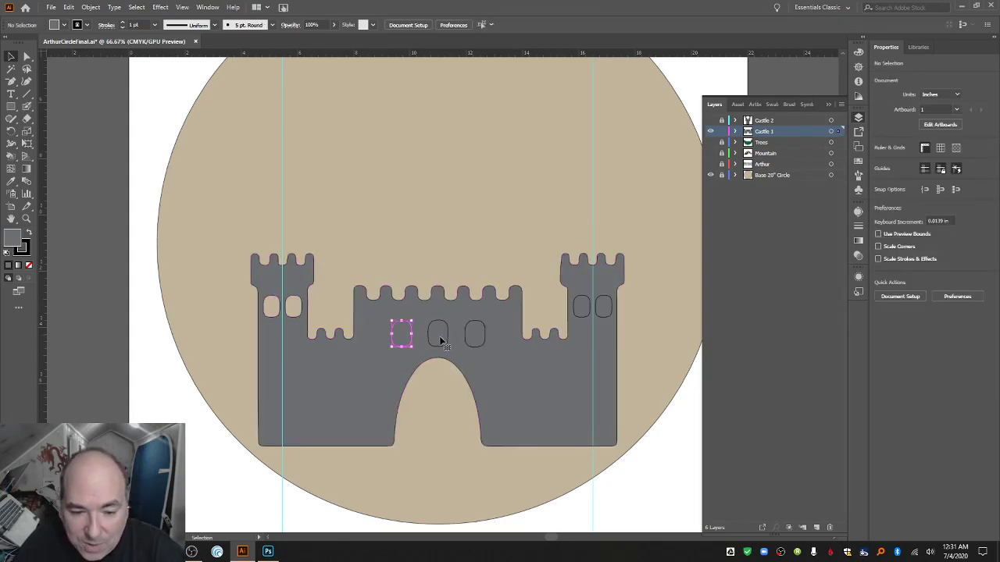
shift+click(437, 335)
shift+click(474, 334)
key(Delete)
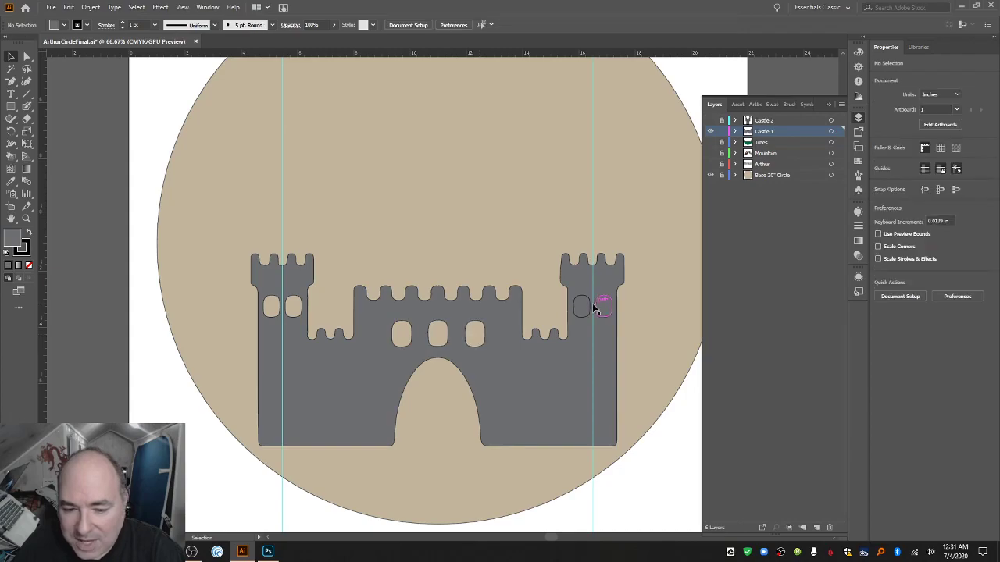
click(599, 310)
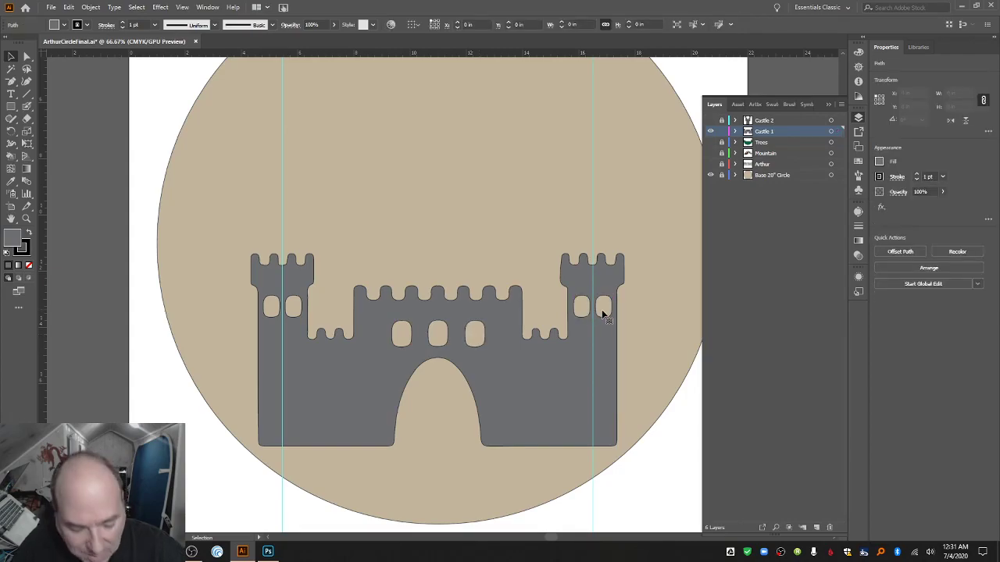
key(Delete)
key(ctrl+s)
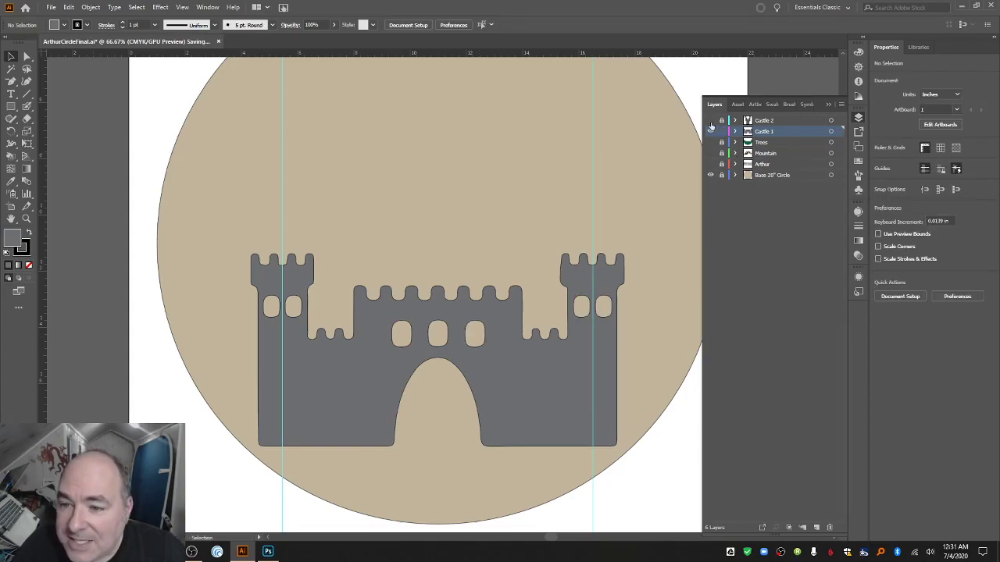
Show the Castle 2 and Trees layers and make Castle 2 the working layer.
click(710, 131)
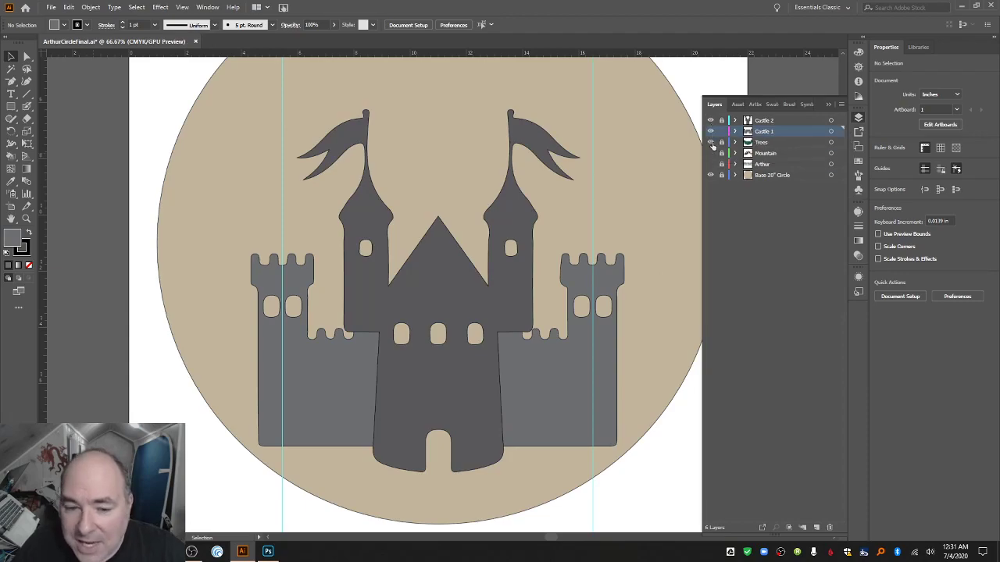
click(710, 142)
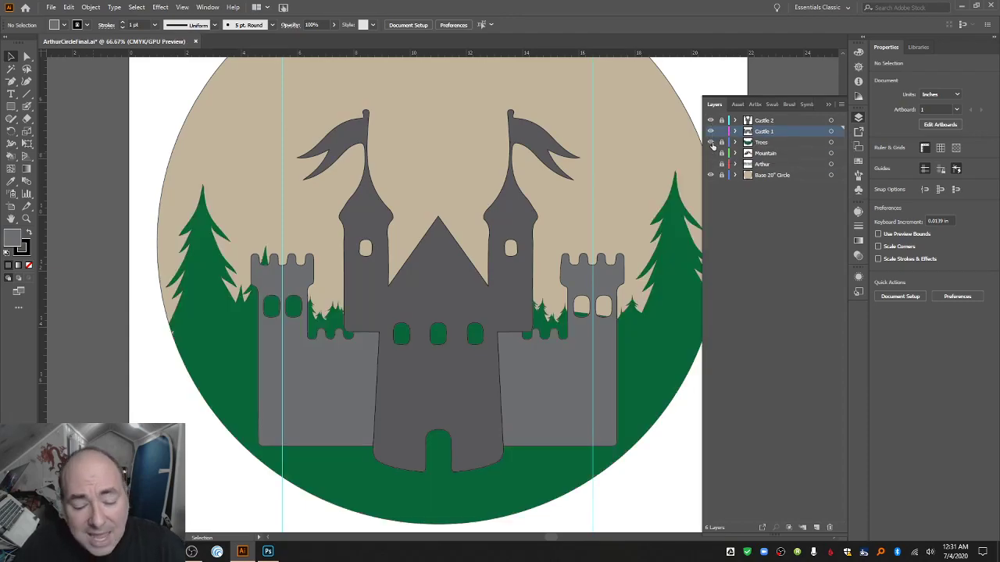
click(789, 120)
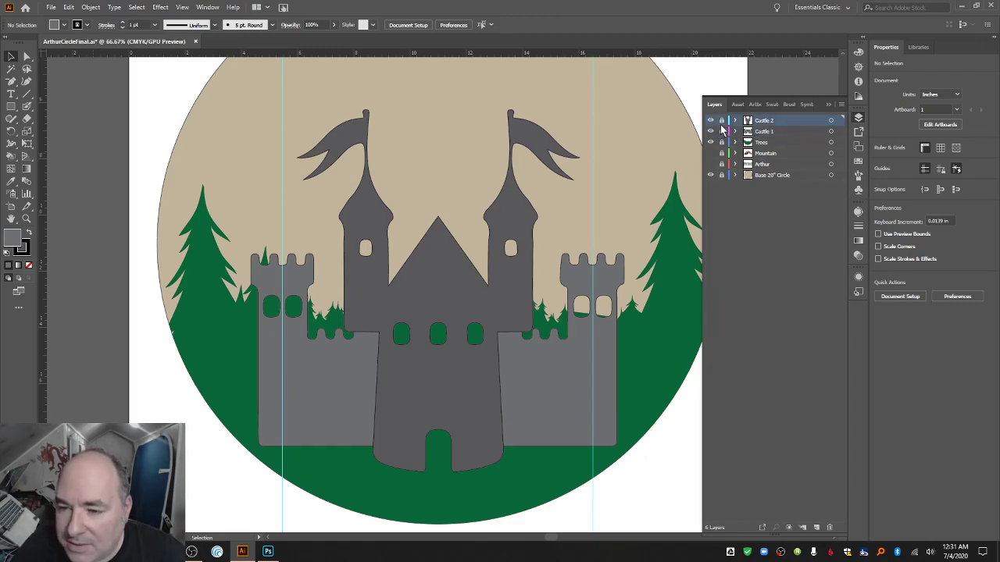
Set the fill to None and select the keep artwork.
click(76, 25)
click(341, 226)
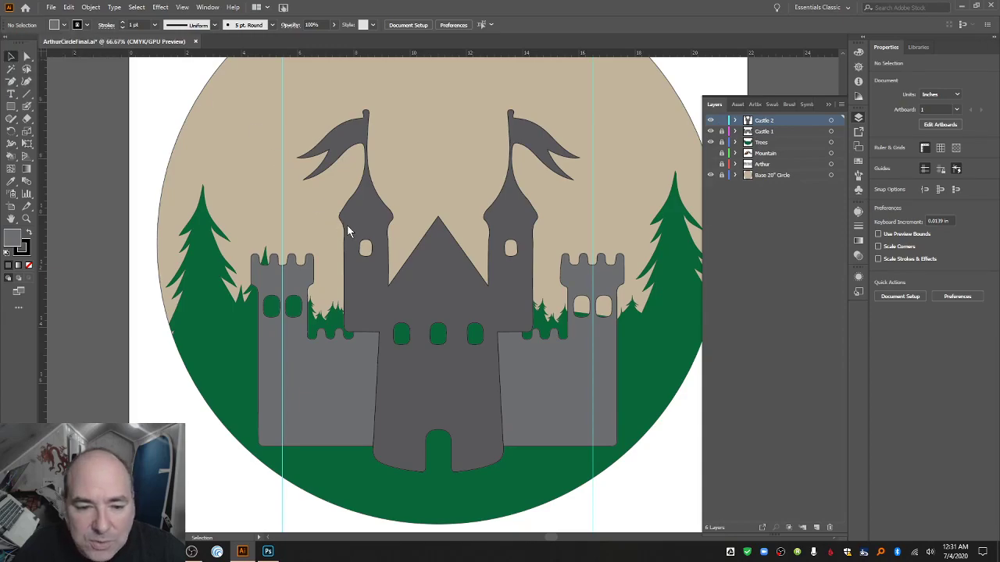
click(73, 27)
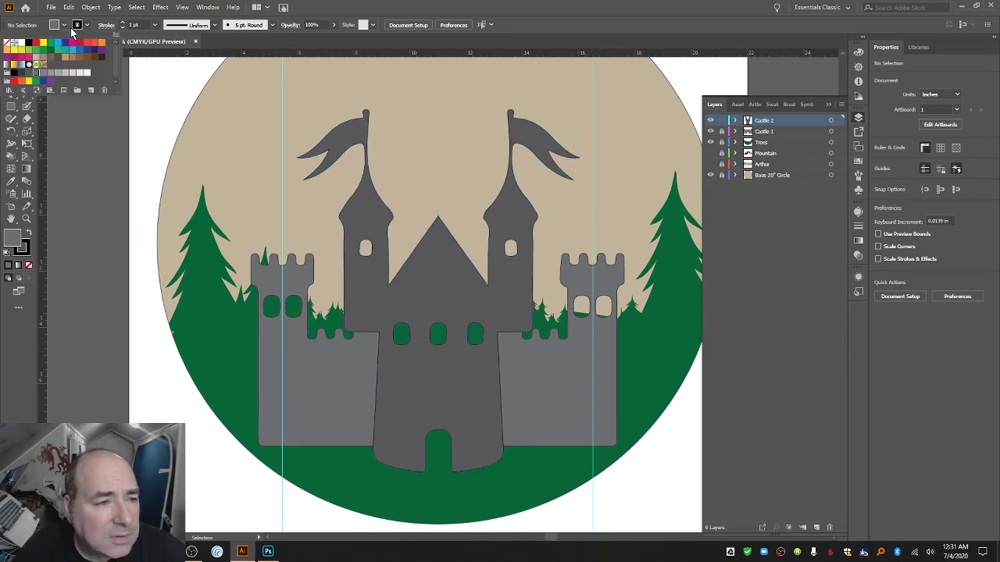
click(7, 44)
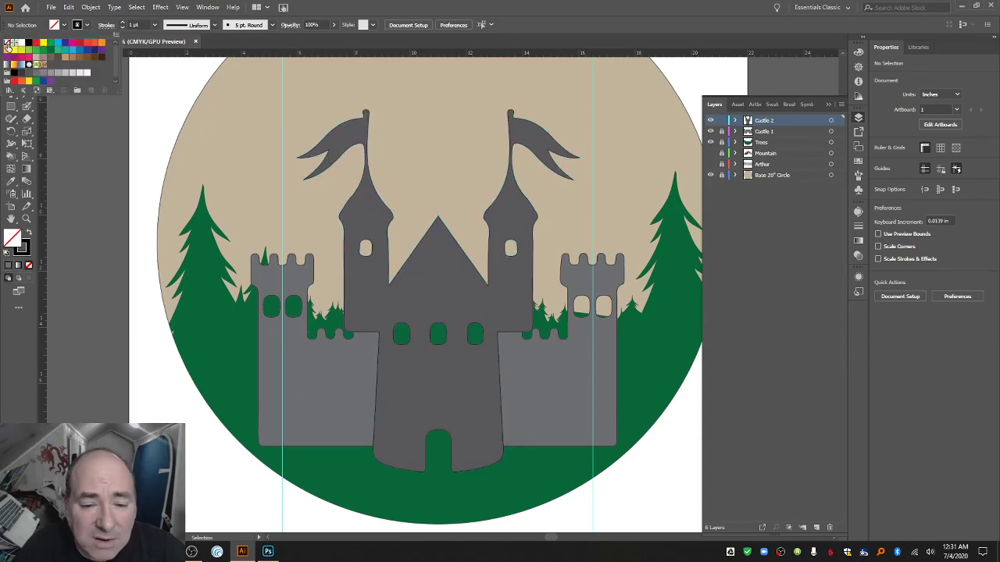
click(293, 175)
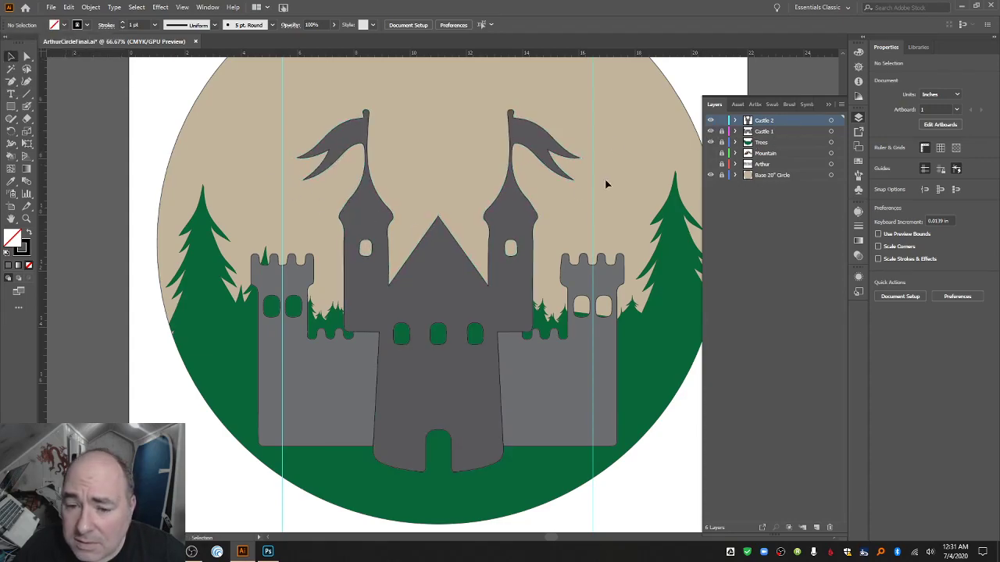
click(525, 208)
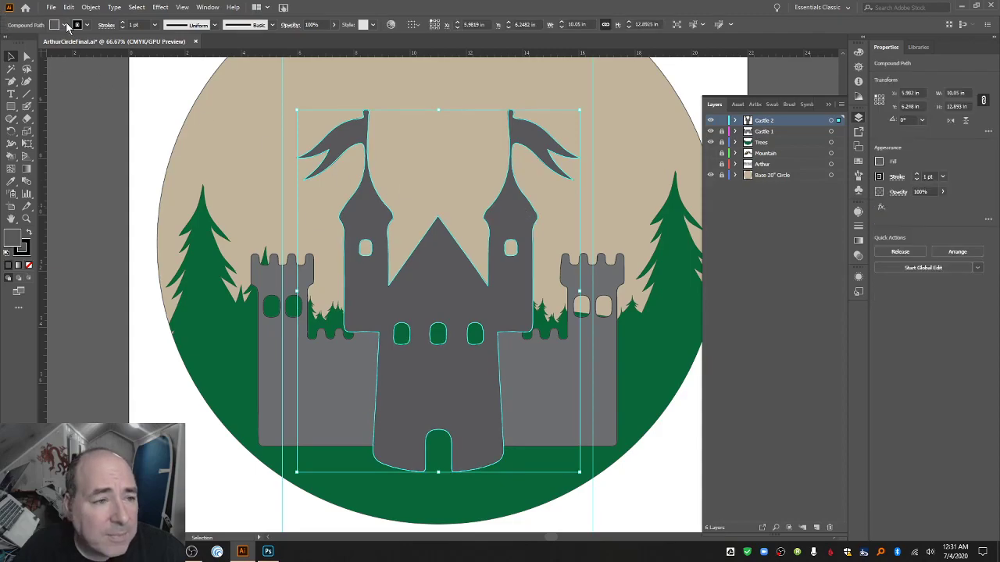
Remove the keep's fill, view its anchor points, and lock the Castle 2 layer.
click(64, 25)
click(7, 44)
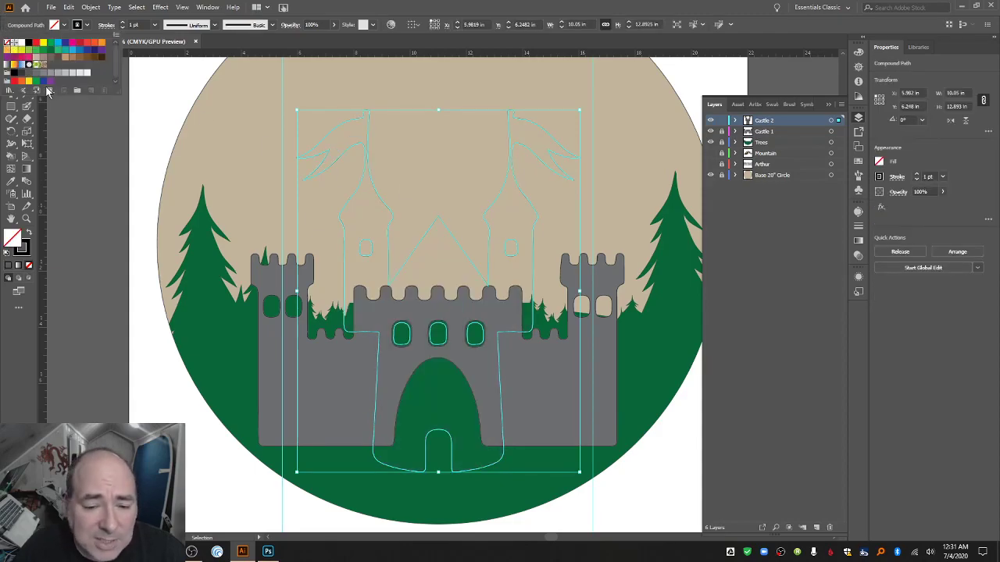
click(48, 91)
key(Escape)
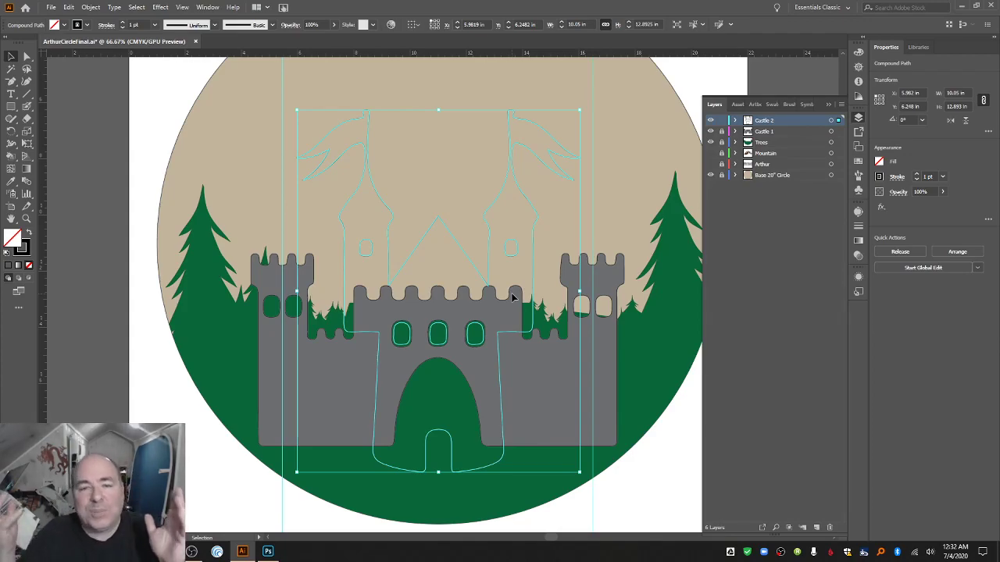
click(26, 56)
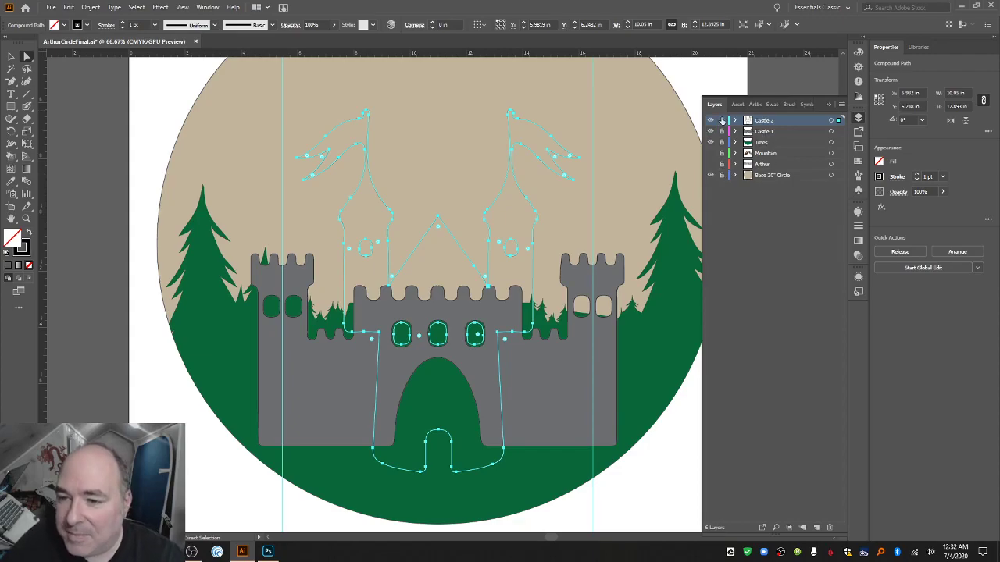
click(722, 120)
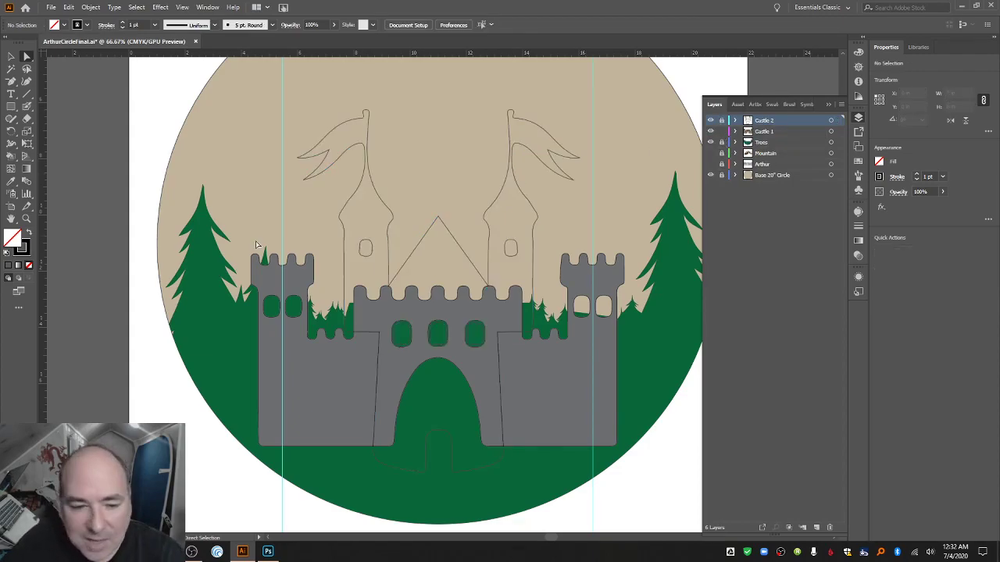
Draw a rectangle across the middle battlements on Castle 1 and divide the castle along it.
click(11, 106)
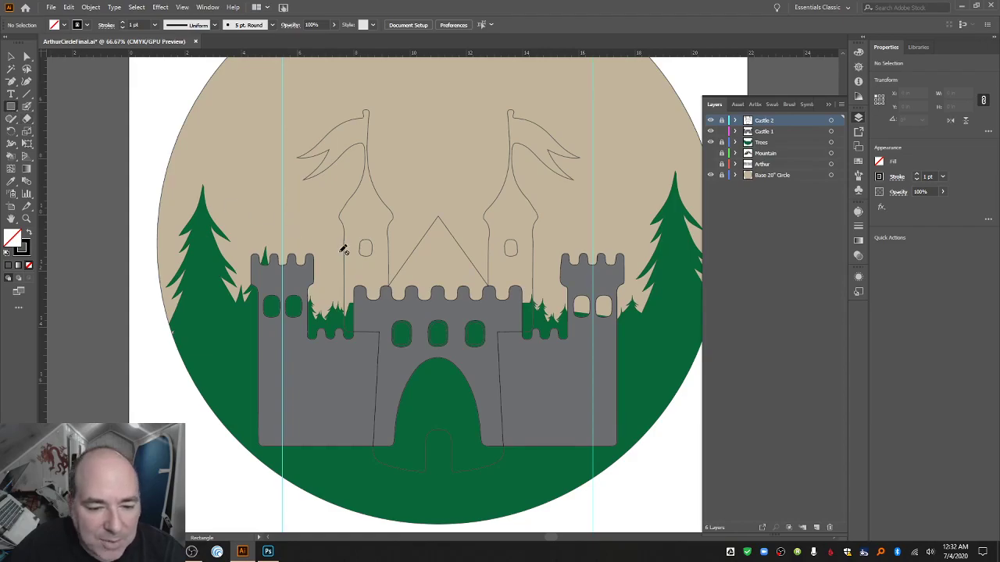
click(781, 133)
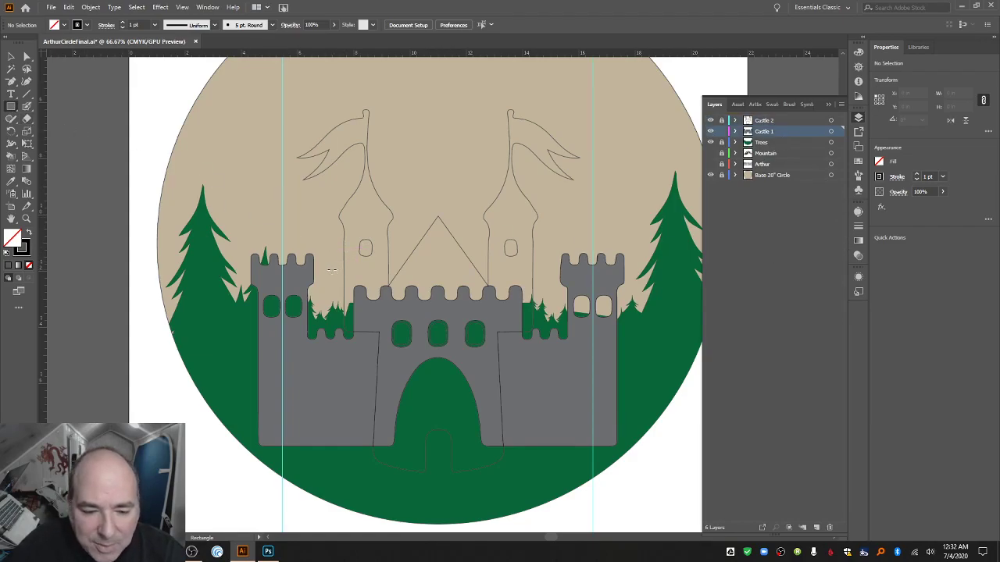
drag(332, 271, 536, 310)
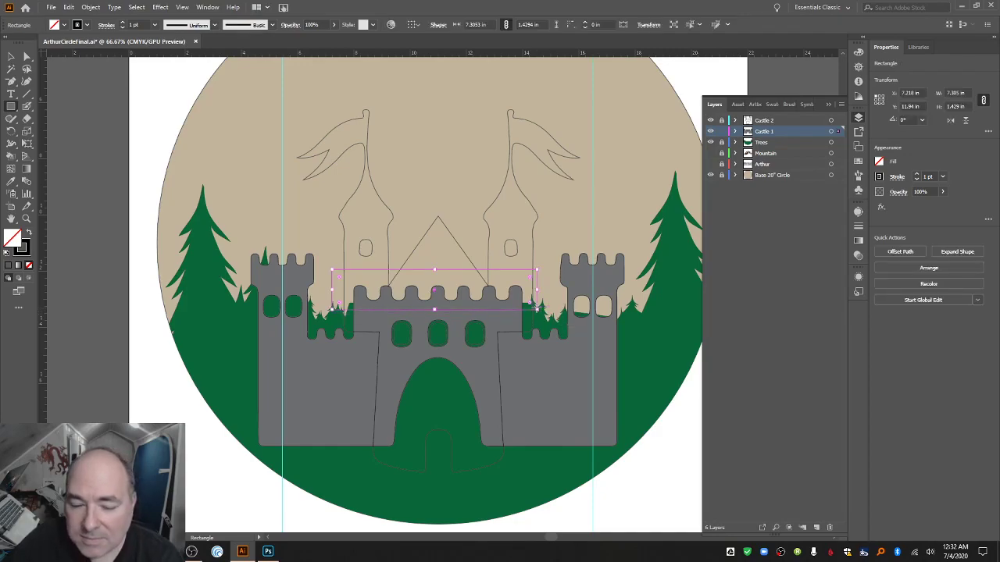
click(11, 56)
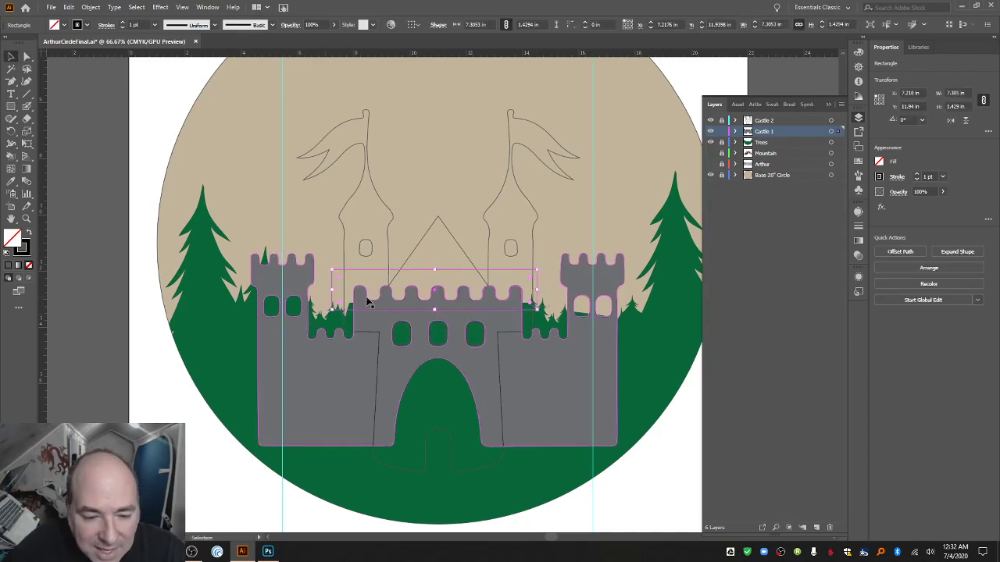
click(370, 270)
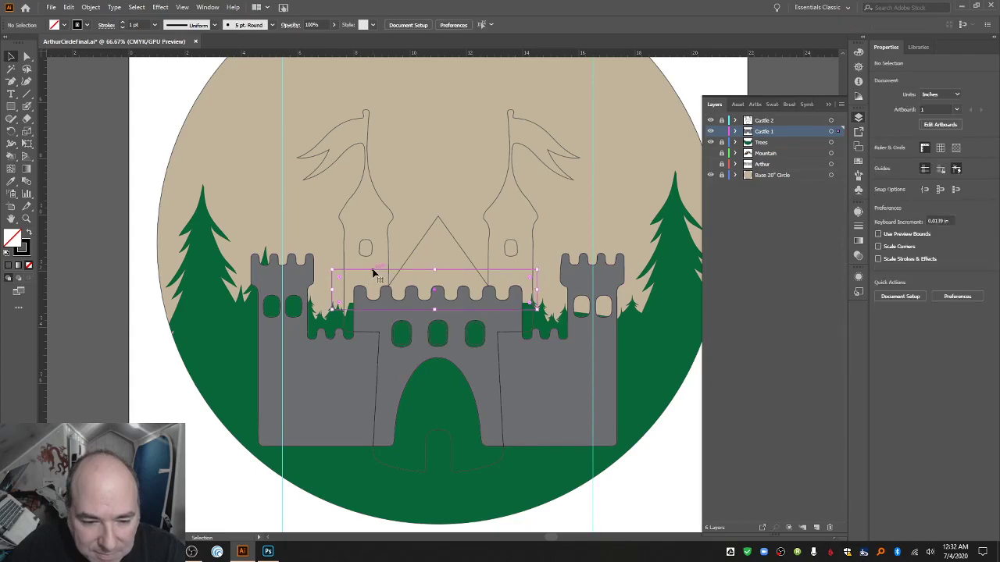
click(373, 273)
click(91, 7)
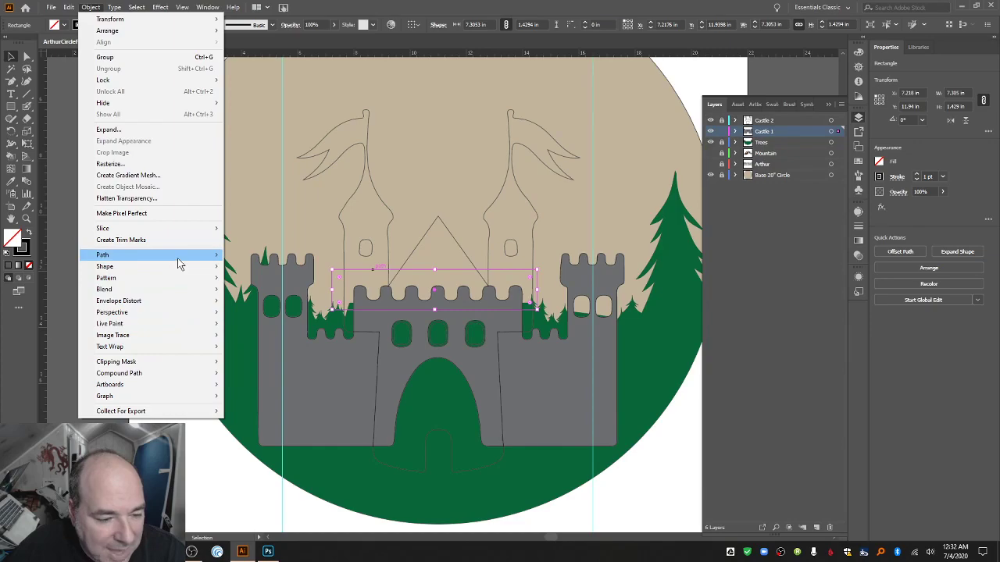
mouse_move(179, 265)
click(279, 354)
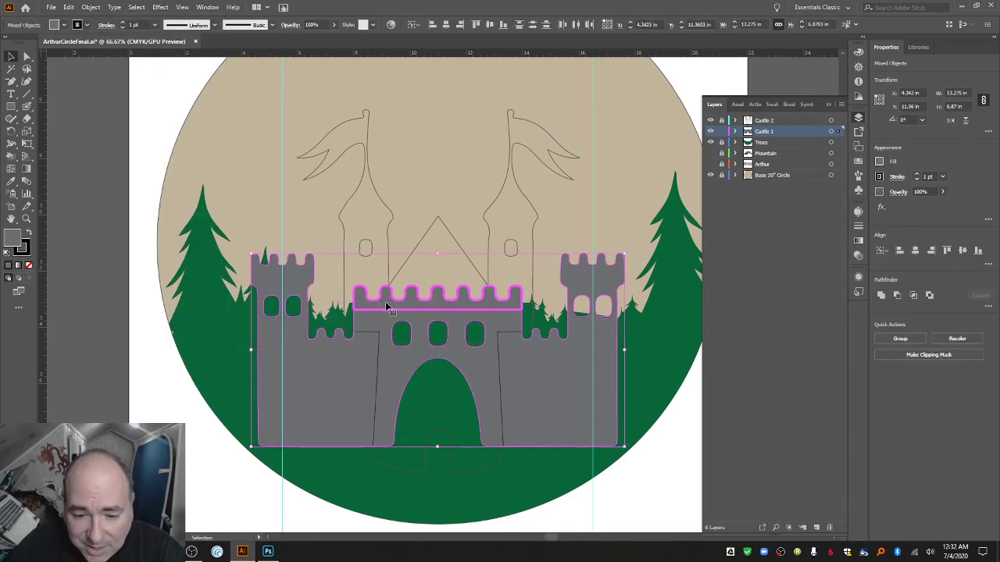
Restore the deleted castle pieces, exit isolation mode, and select the Castle 1 artwork.
key(Delete)
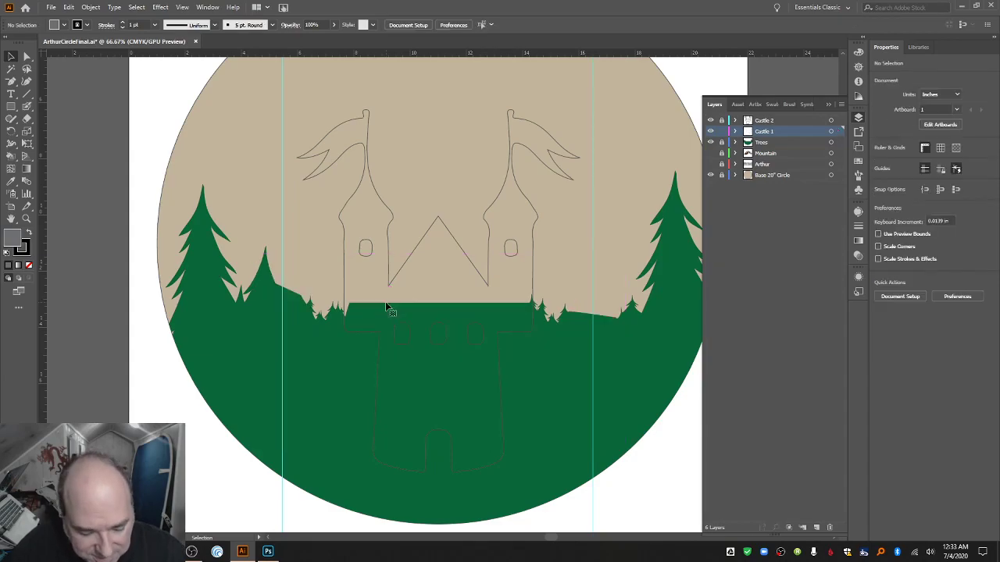
key(ctrl+z)
double_click(390, 303)
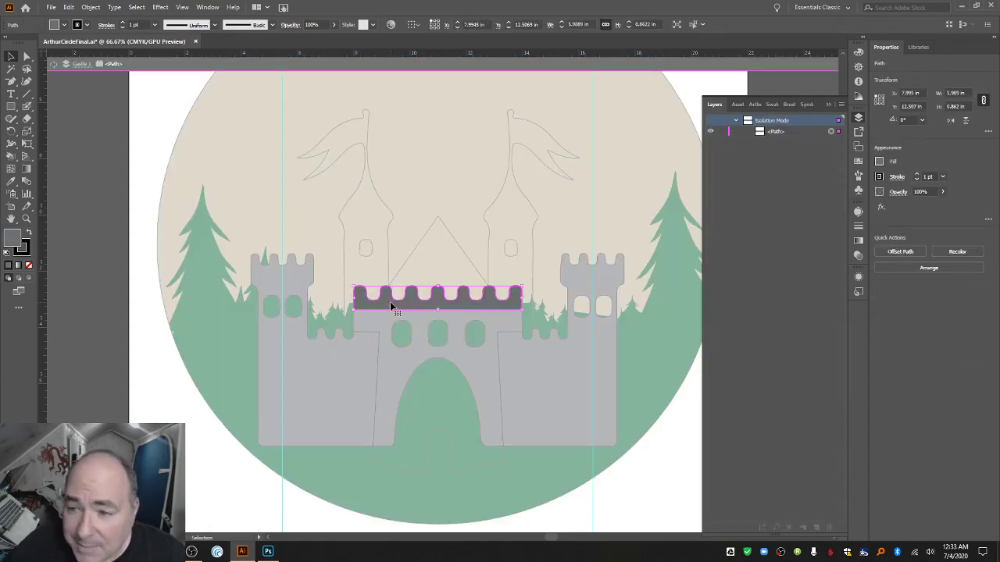
click(53, 64)
double_click(94, 152)
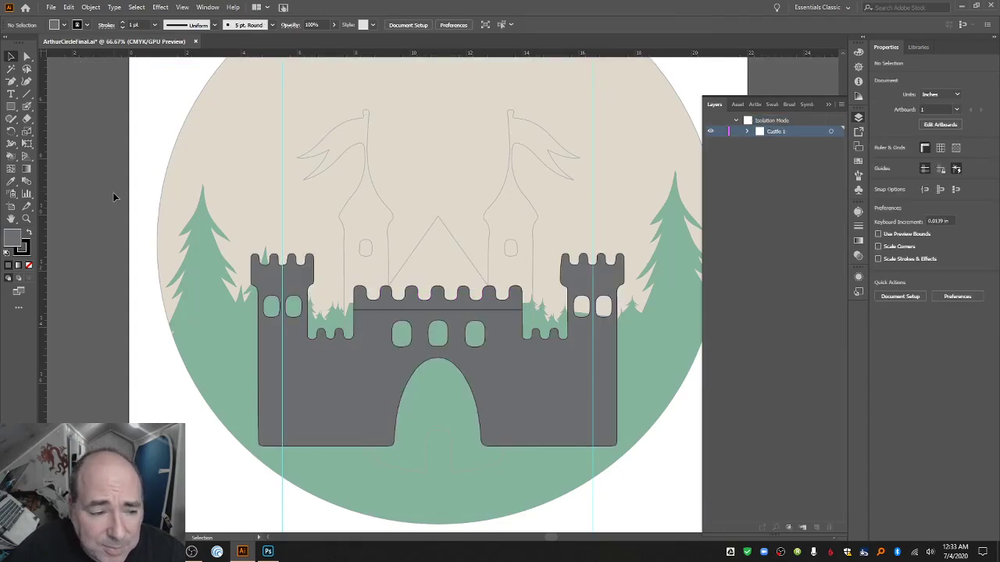
click(395, 351)
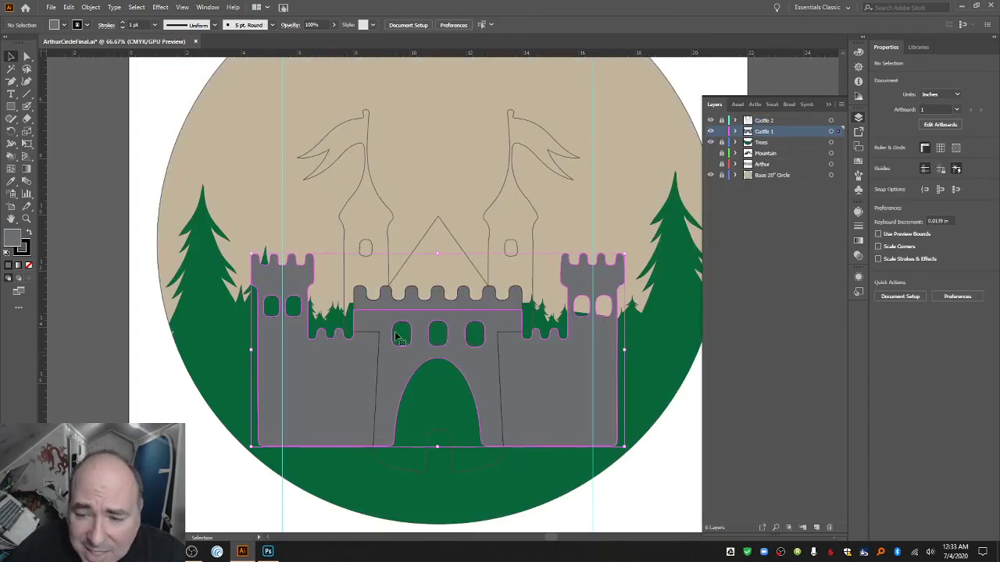
Delete the two guides and extra path from the Castle 1 layer, then collapse it.
click(735, 131)
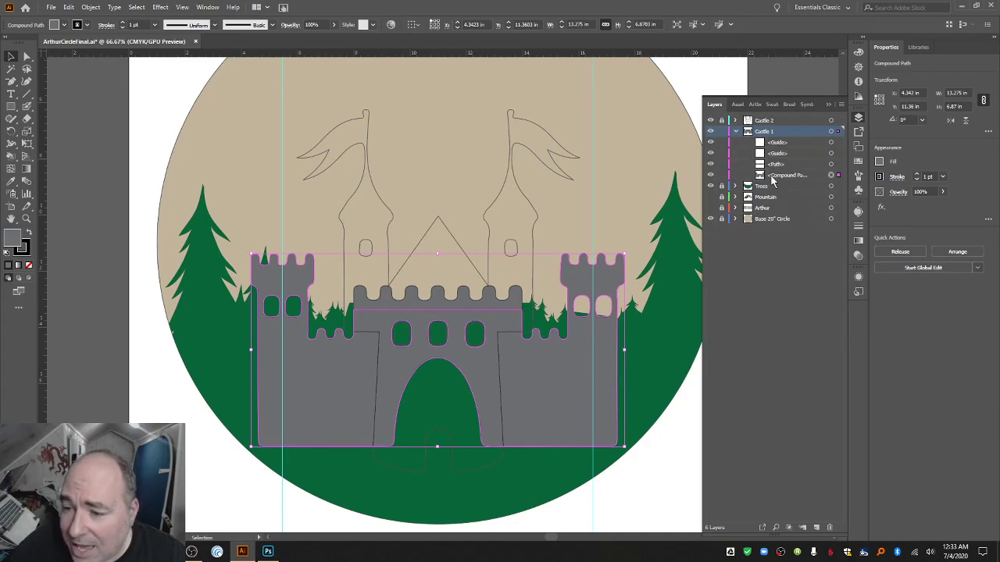
click(793, 144)
shift+click(796, 155)
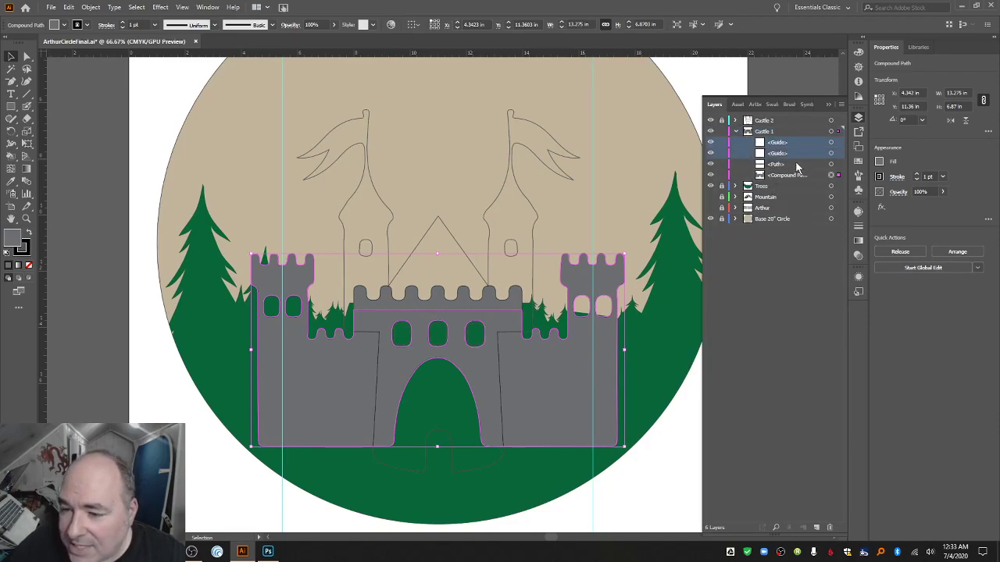
shift+click(799, 166)
click(832, 528)
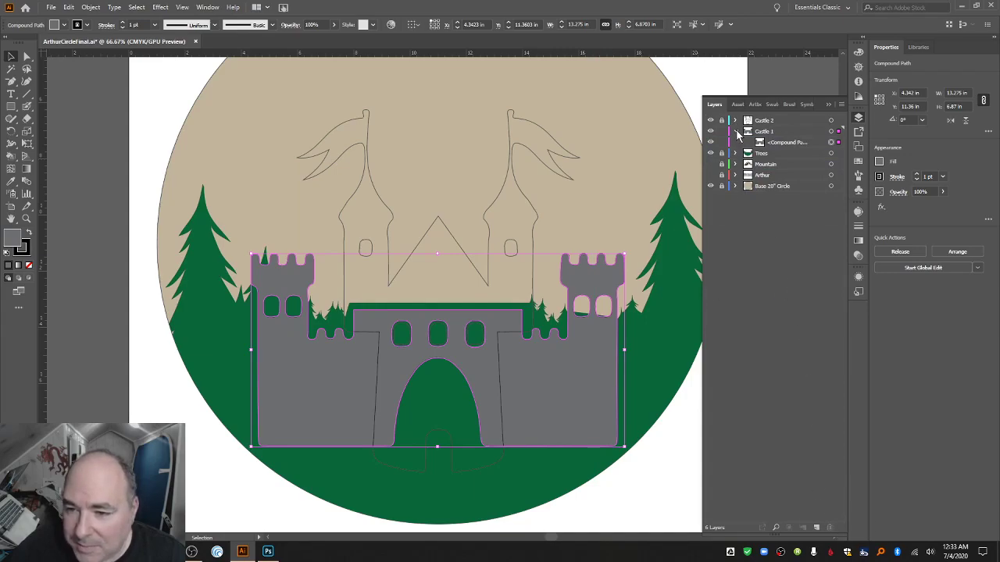
click(734, 131)
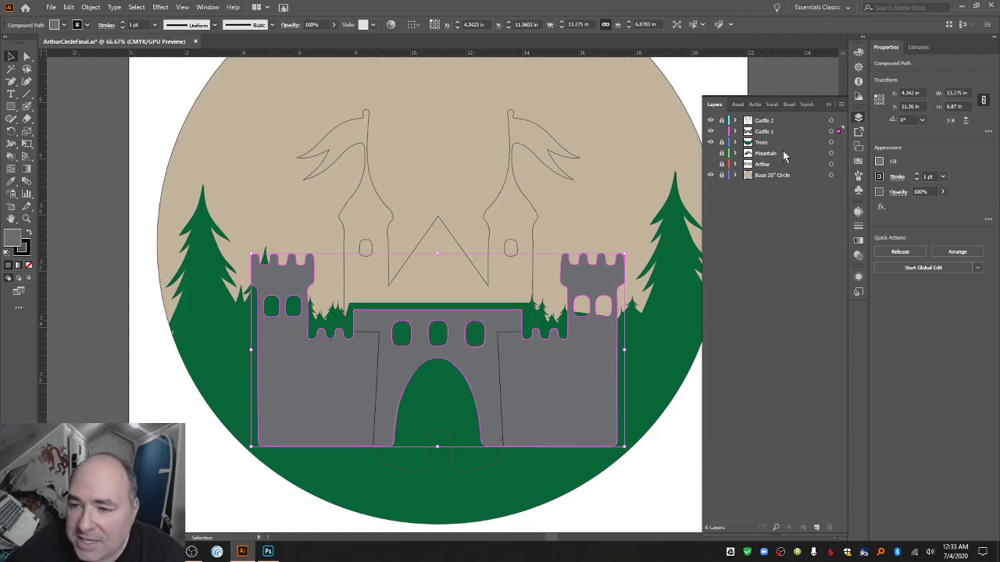
click(721, 132)
Fill the Castle 2 traced outline with a dark grey swatch and deselect it.
click(755, 123)
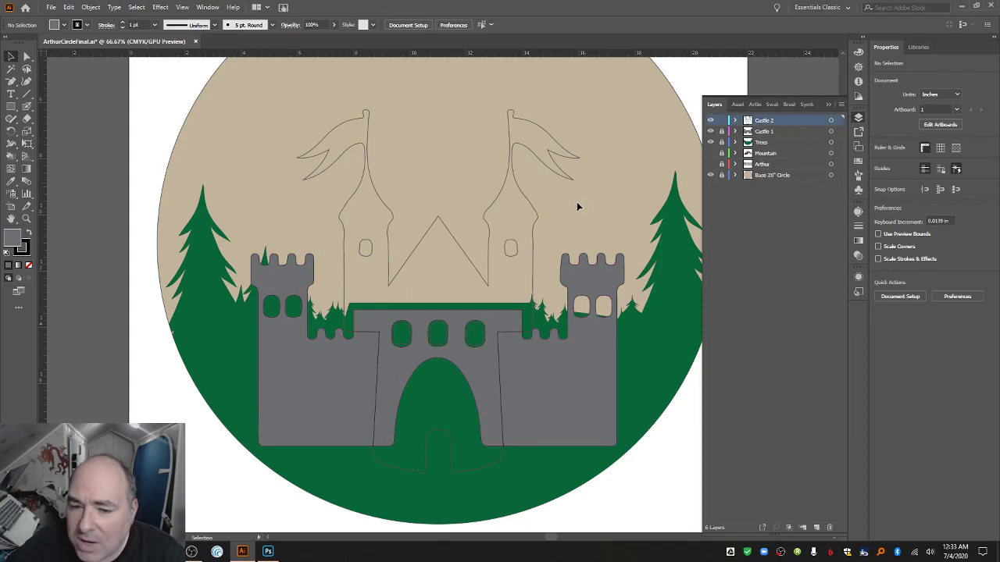
click(531, 209)
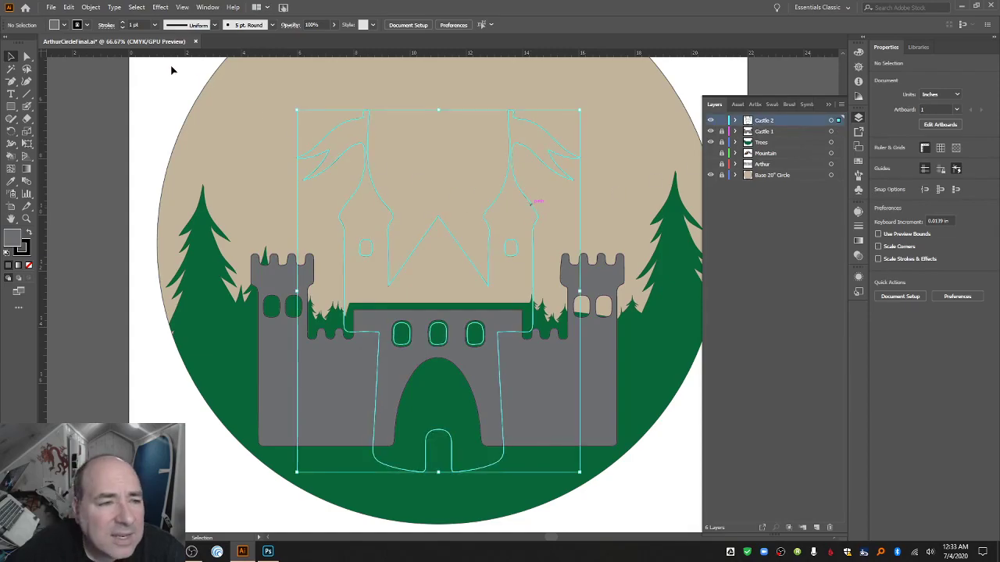
click(64, 24)
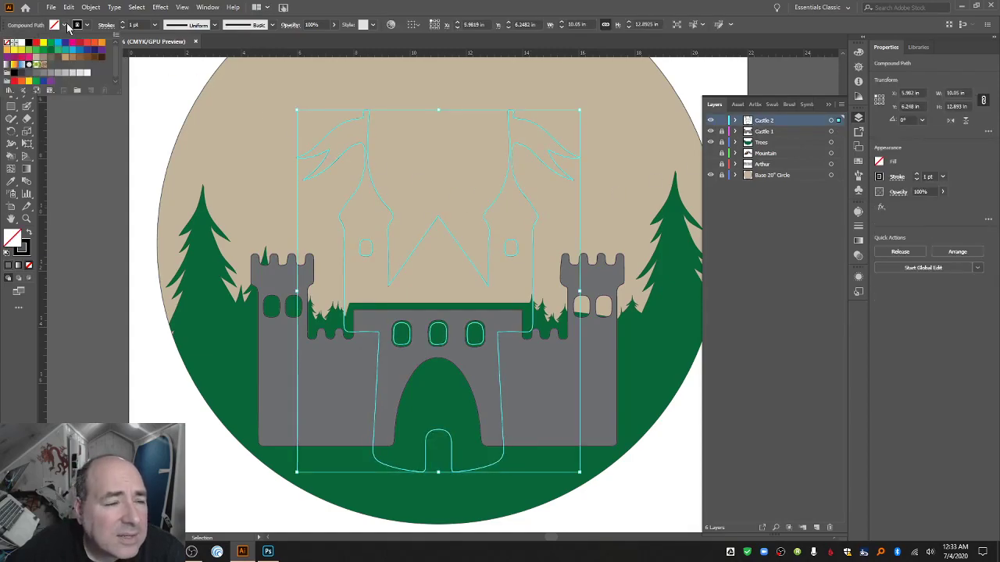
click(21, 74)
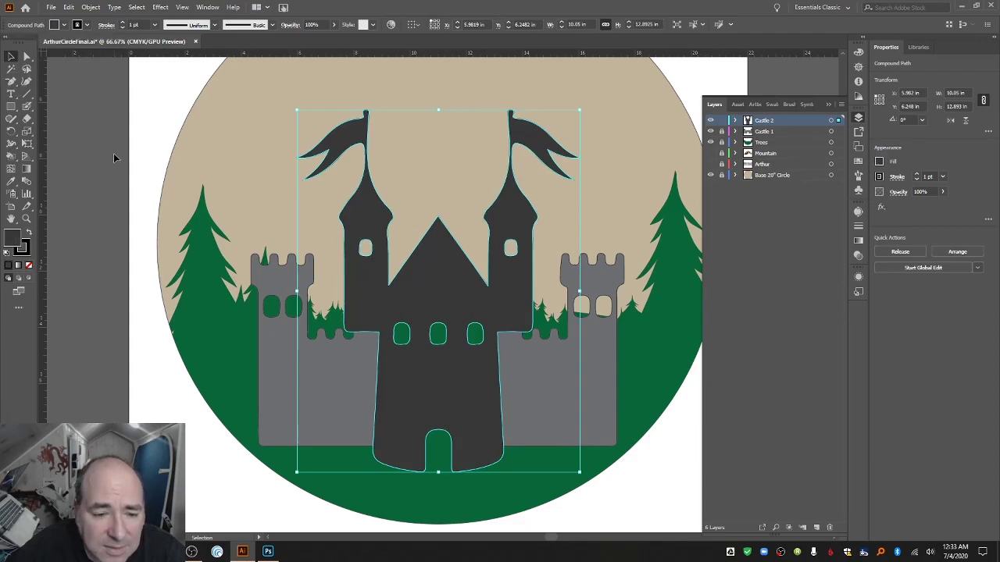
click(132, 162)
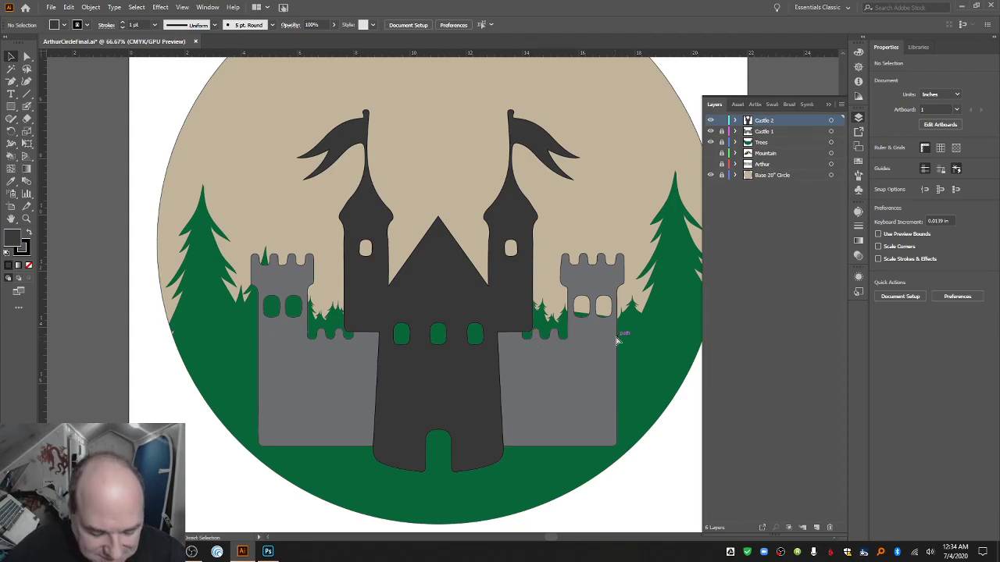
Paste magenta window shapes onto both windows of each side tower.
key(ctrl+v)
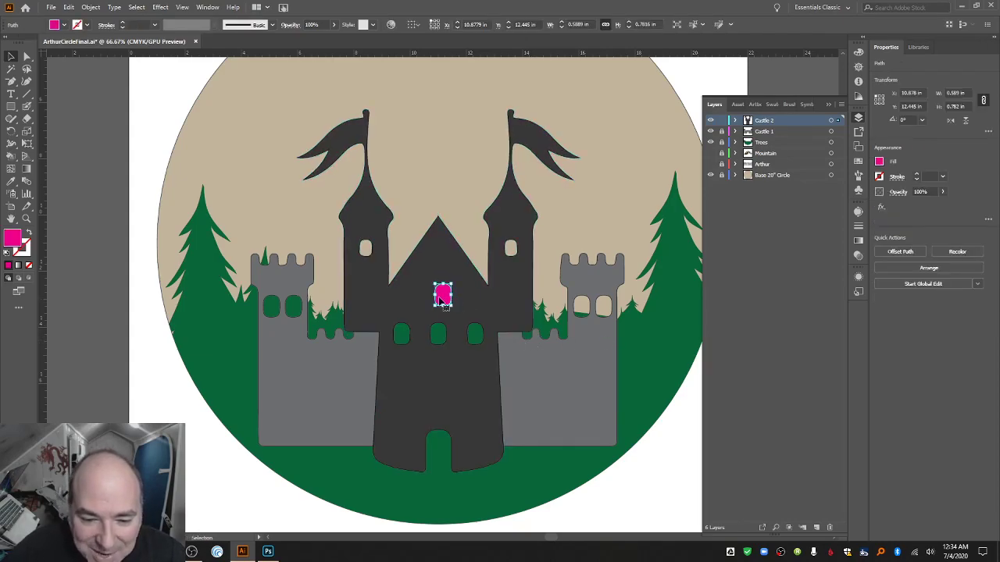
drag(435, 301, 270, 311)
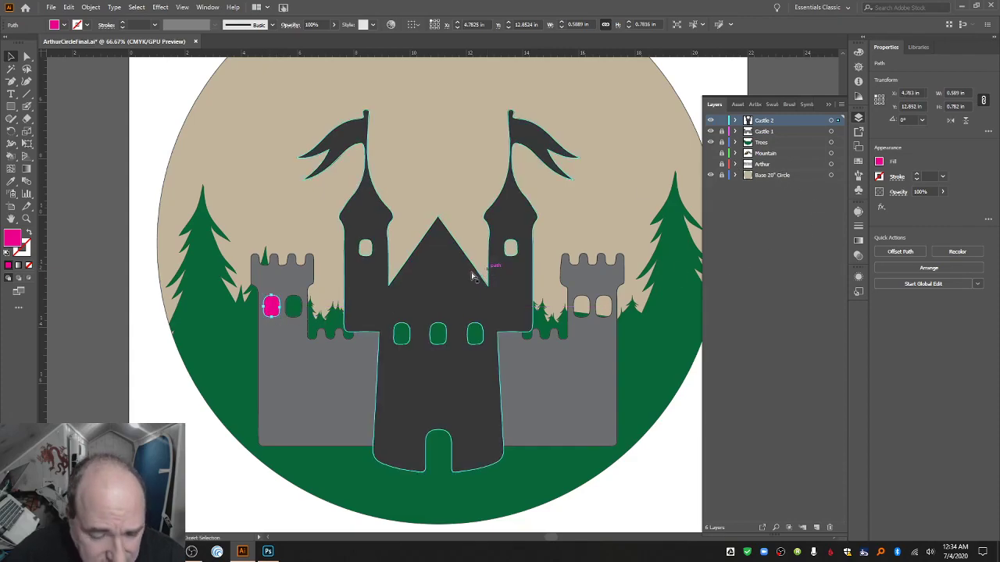
key(ctrl+v)
drag(441, 296, 297, 309)
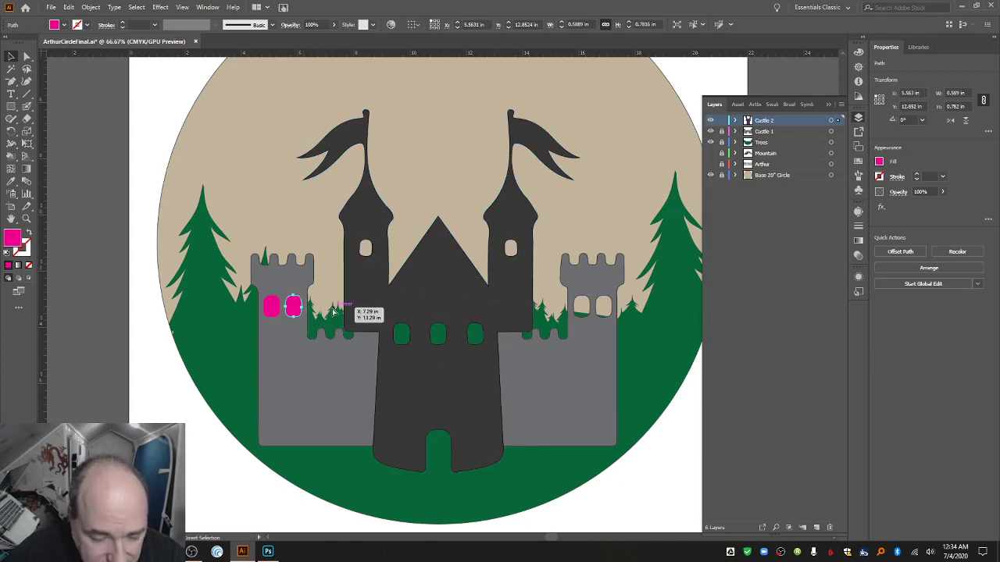
drag(445, 299, 584, 311)
click(443, 295)
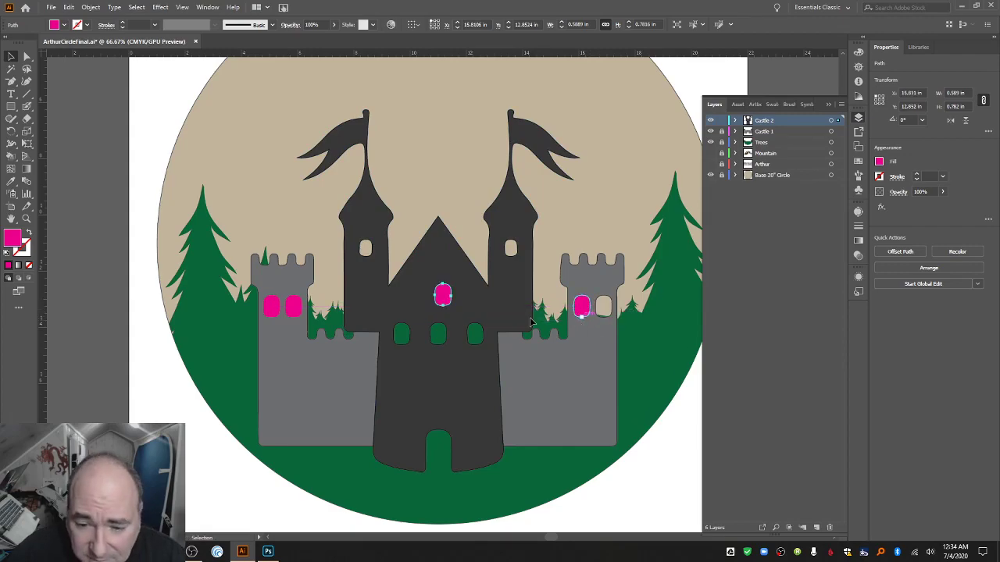
drag(447, 299, 606, 313)
Place a magenta window over the left front window, deleting the middle and right copies.
click(443, 295)
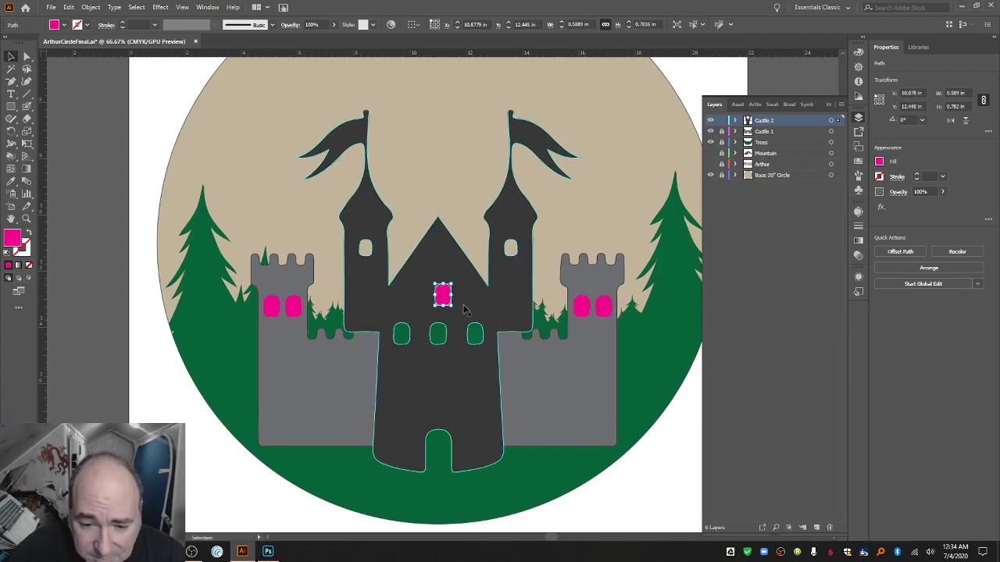
drag(443, 298, 475, 338)
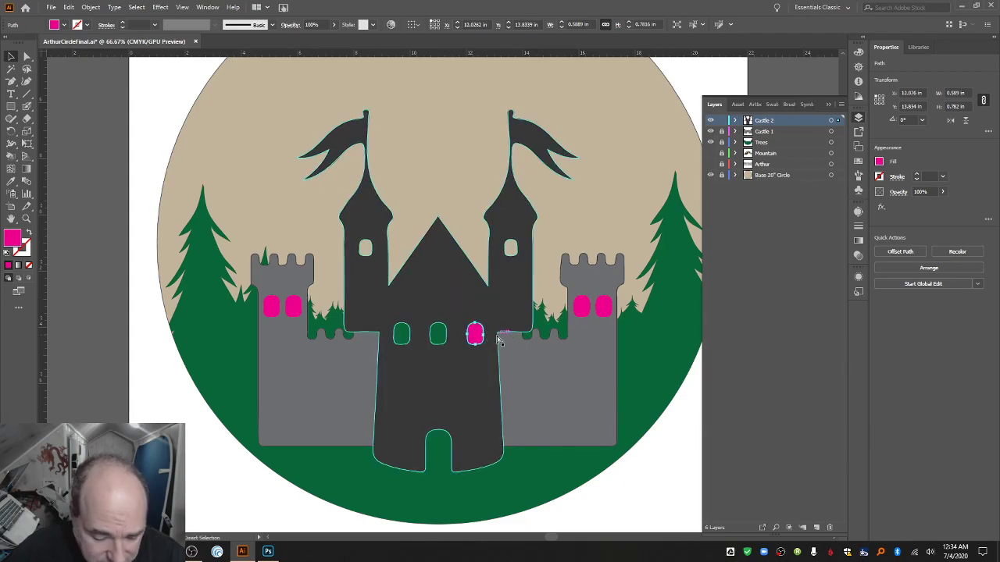
key(ctrl+z)
drag(443, 297, 414, 349)
click(443, 301)
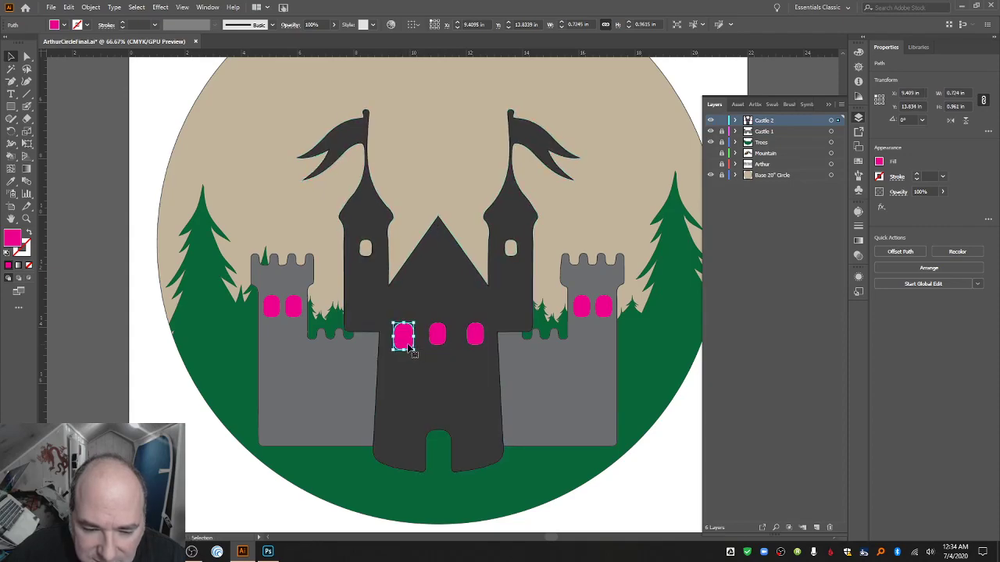
click(436, 337)
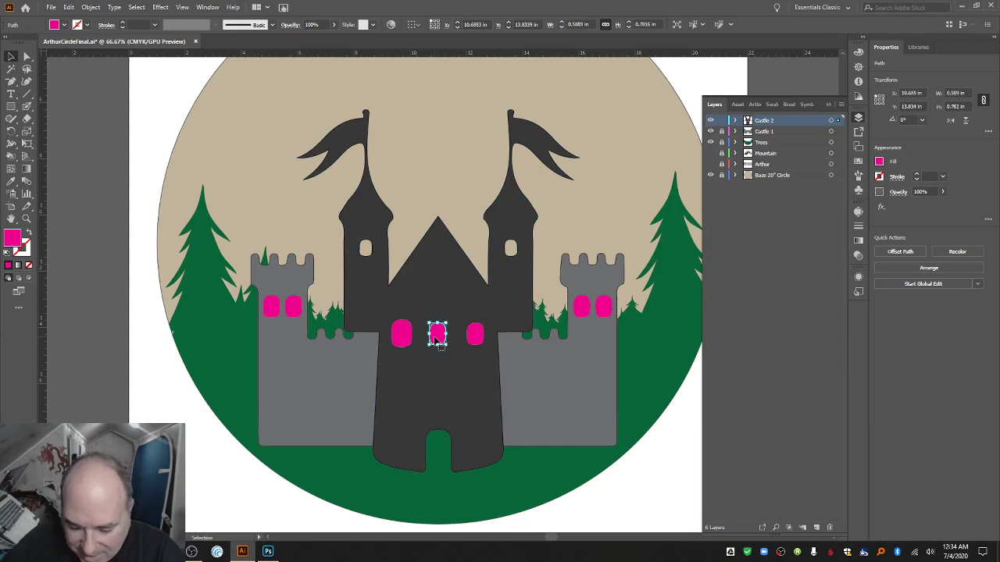
key(Delete)
click(475, 336)
key(Delete)
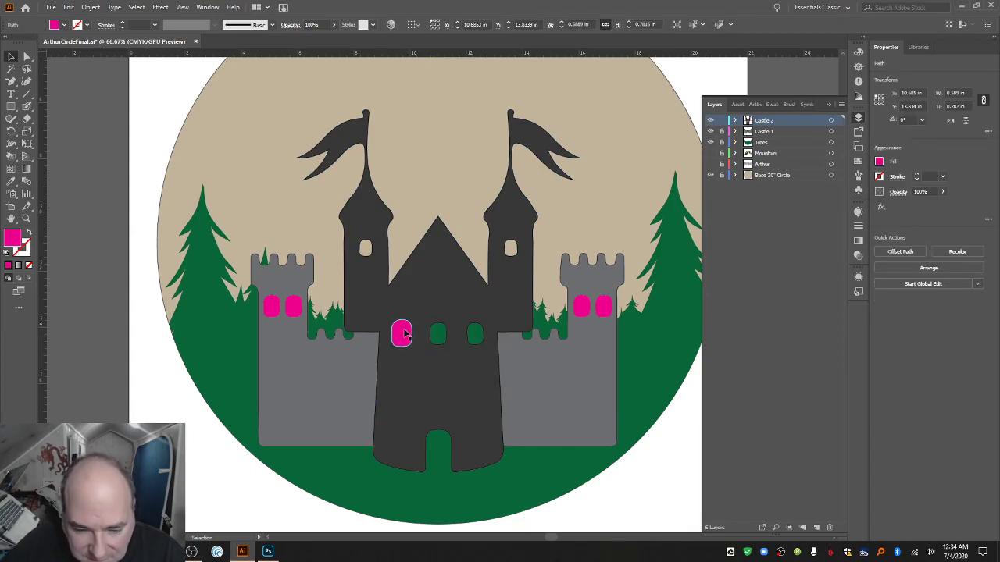
click(404, 334)
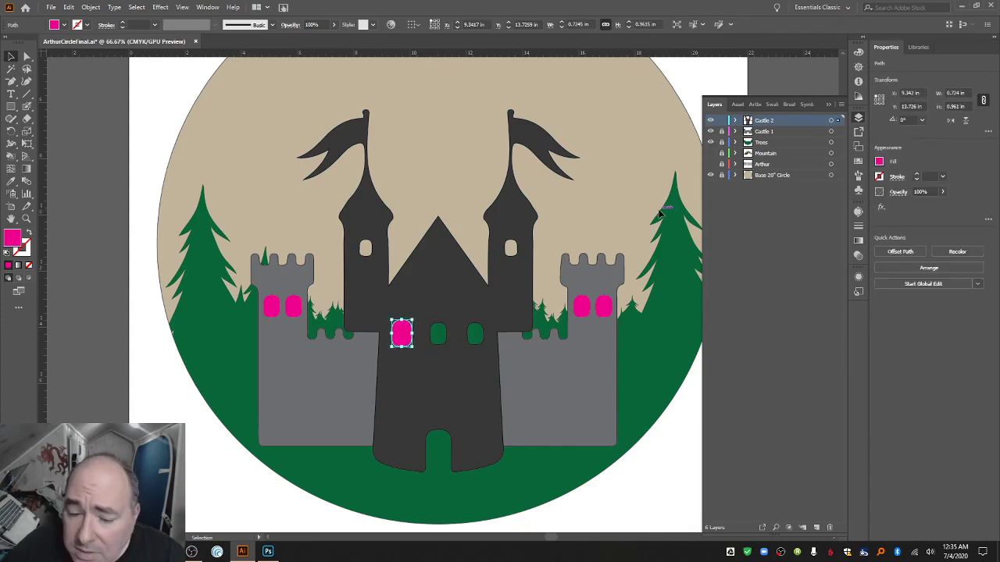
Select the tower and front magenta windows and cut them.
click(461, 283)
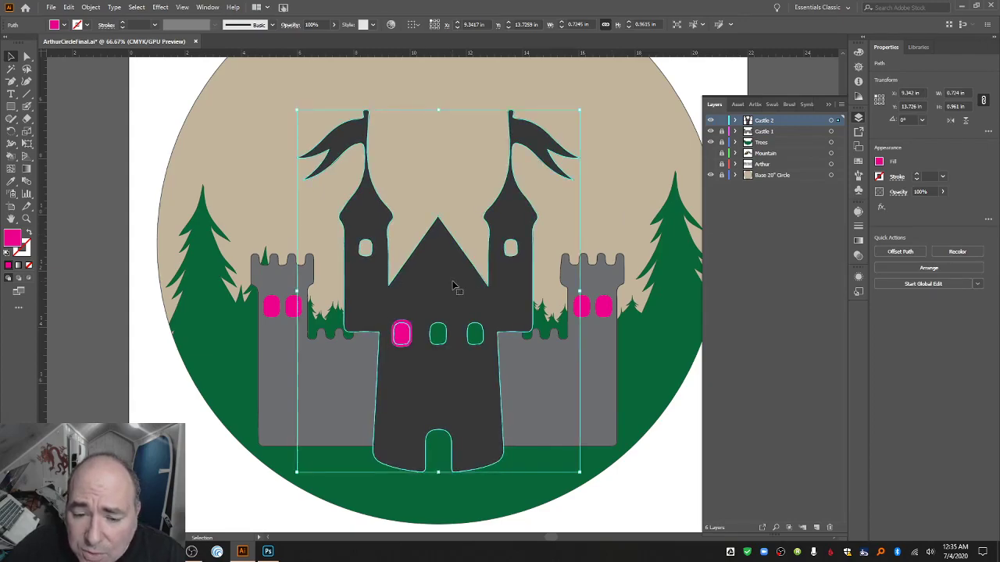
click(710, 121)
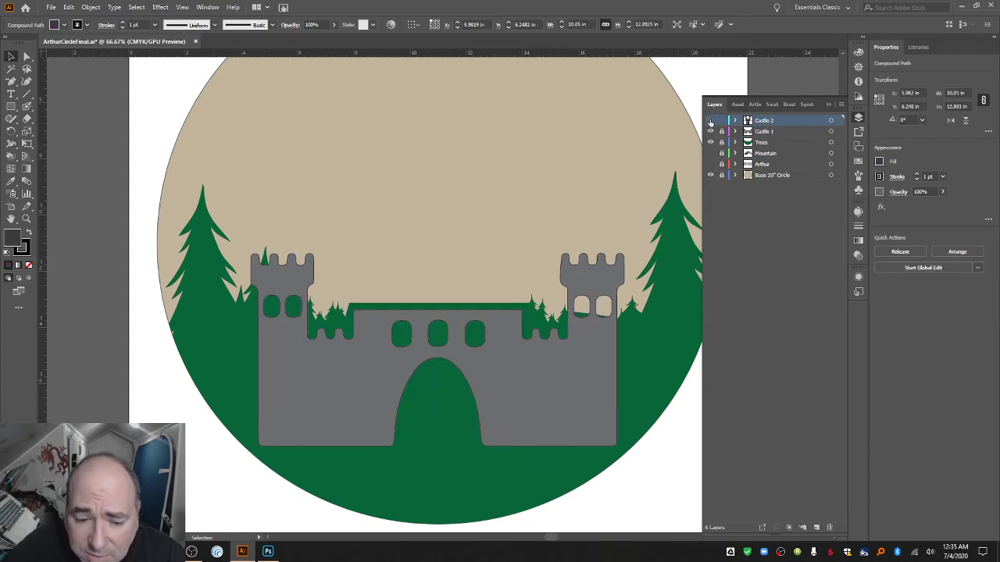
click(710, 121)
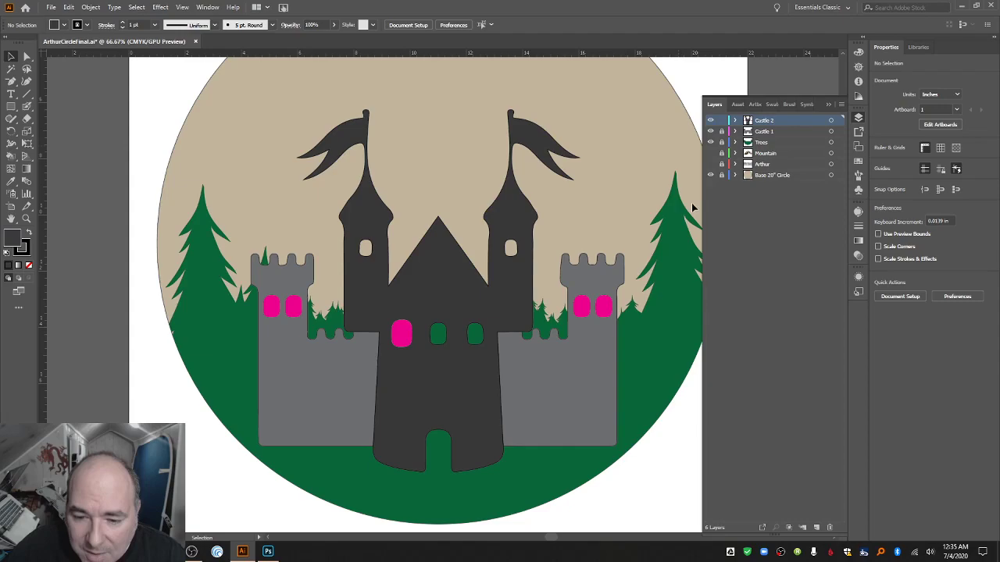
click(601, 305)
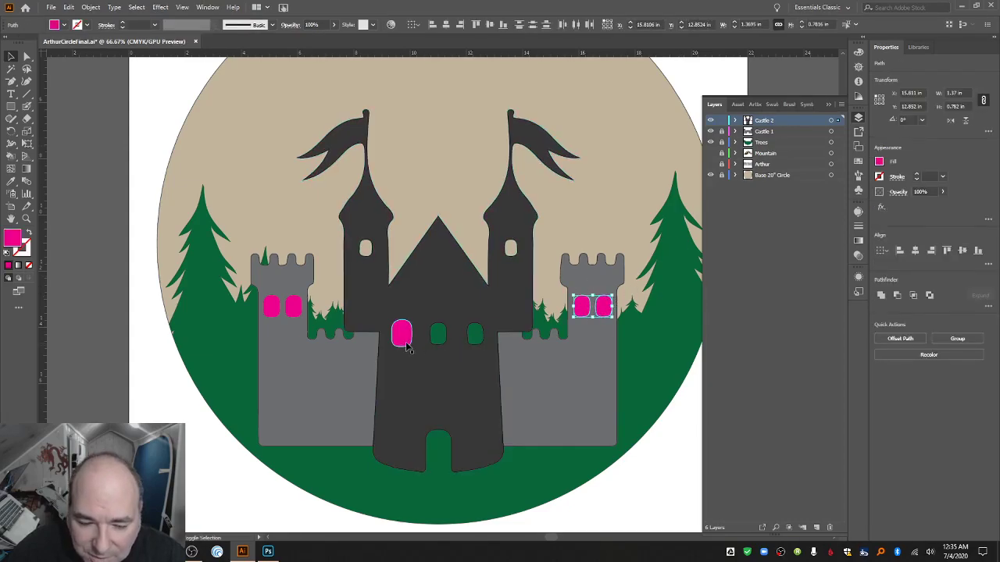
shift+click(404, 337)
shift+click(272, 309)
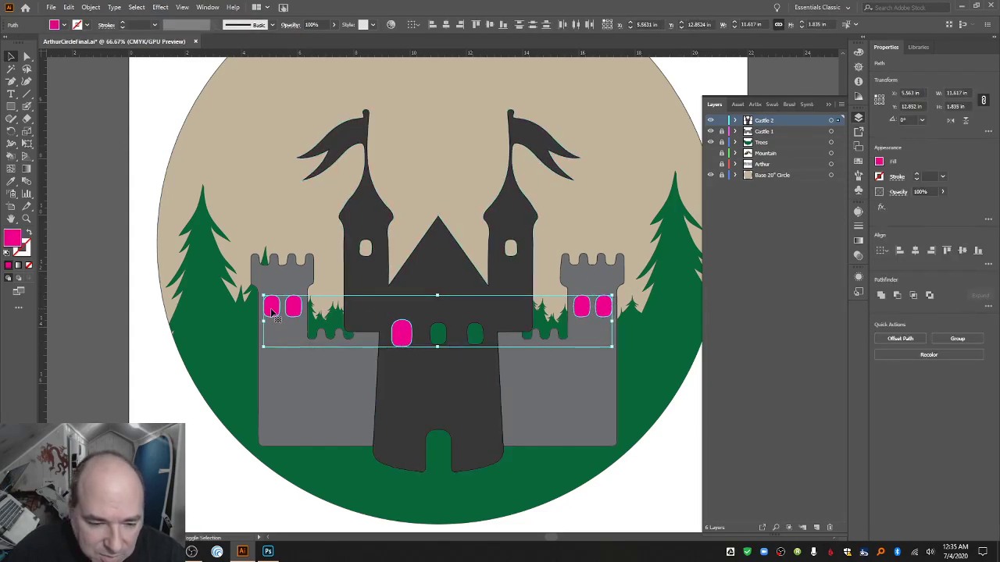
key(Delete)
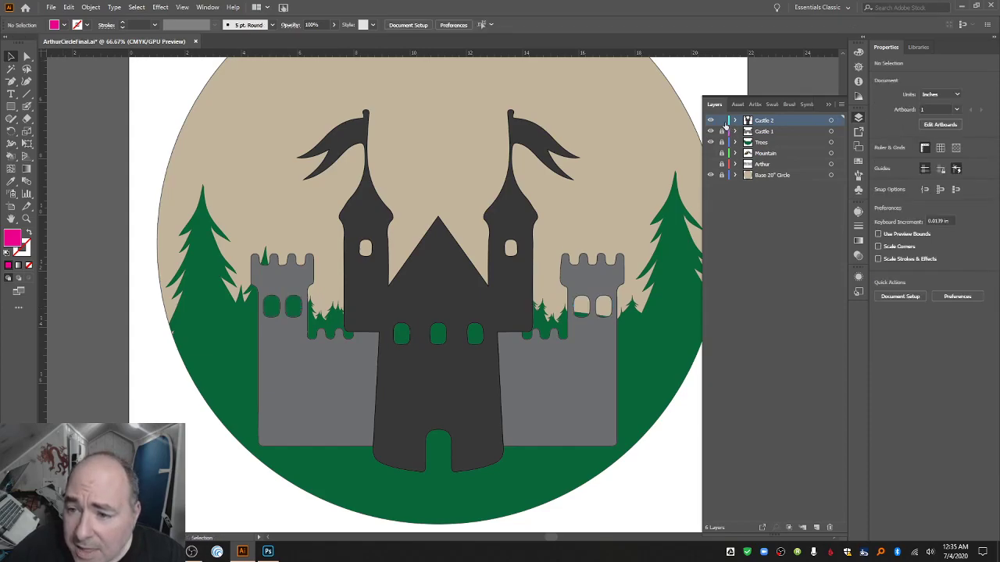
Hide Castle 2 and paste the window shapes in place on the Trees layer.
click(711, 121)
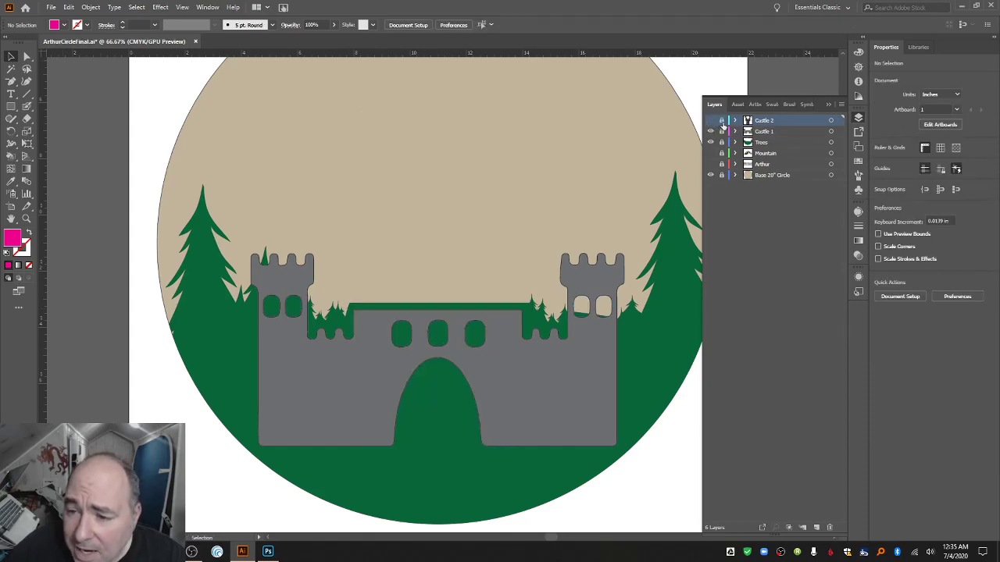
click(769, 143)
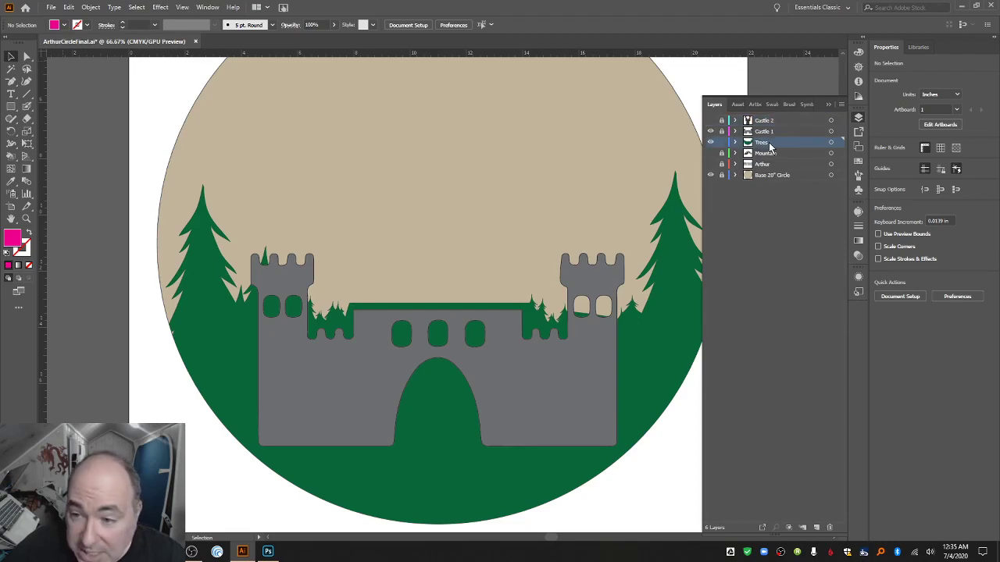
key(ctrl+v)
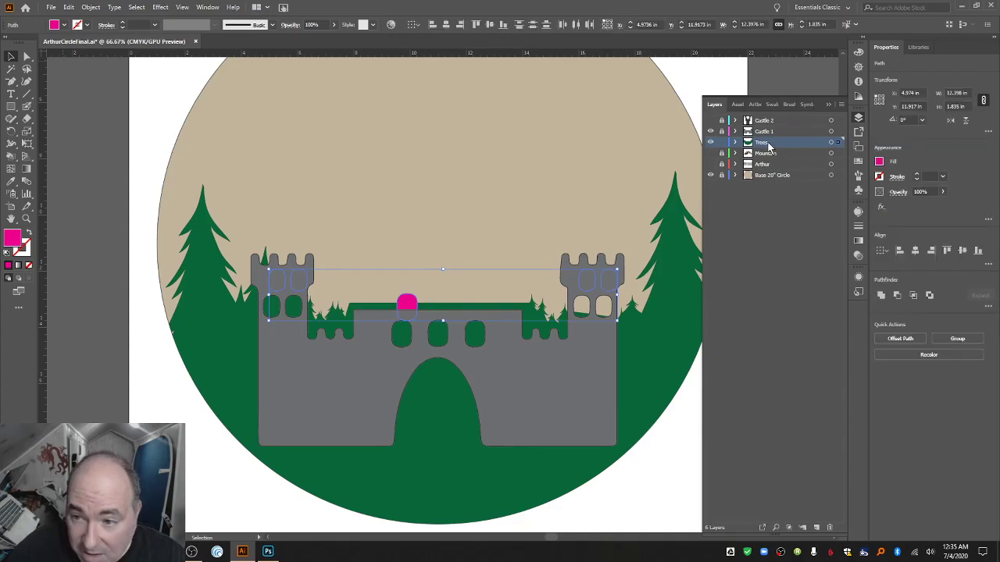
key(ctrl+z)
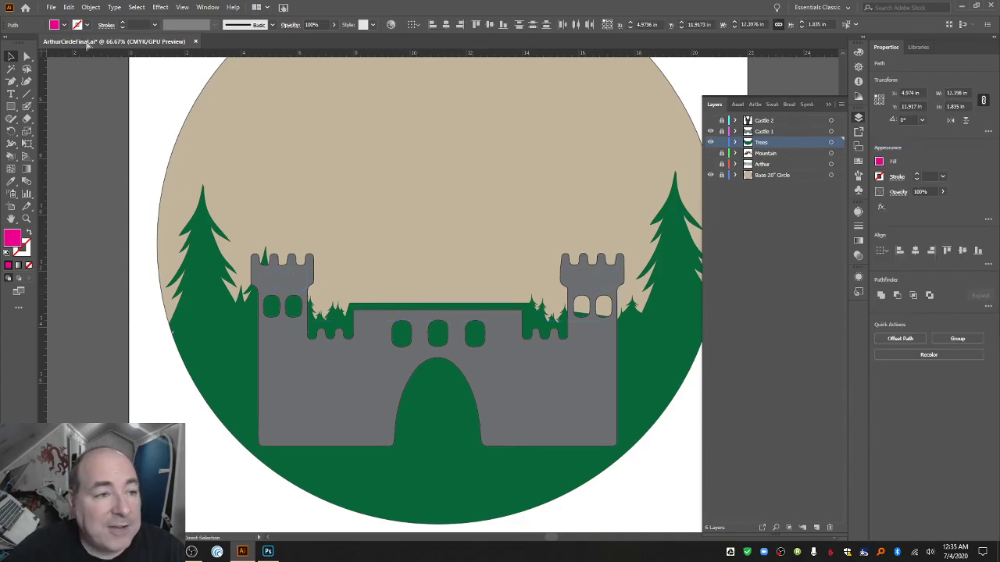
click(70, 7)
click(115, 104)
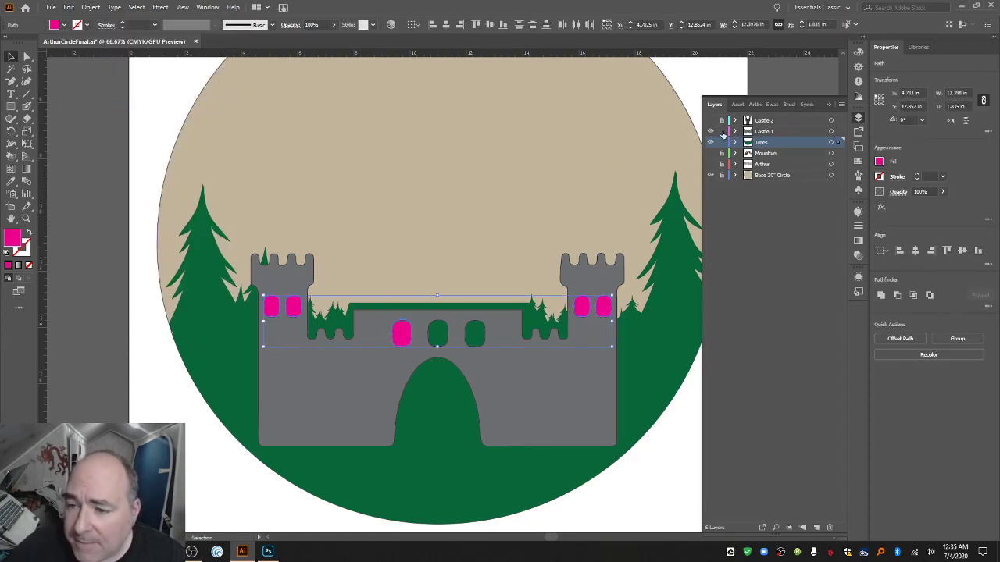
click(759, 131)
Remove the grey fill from the Castle 1 shape, setting Fill to None.
click(566, 389)
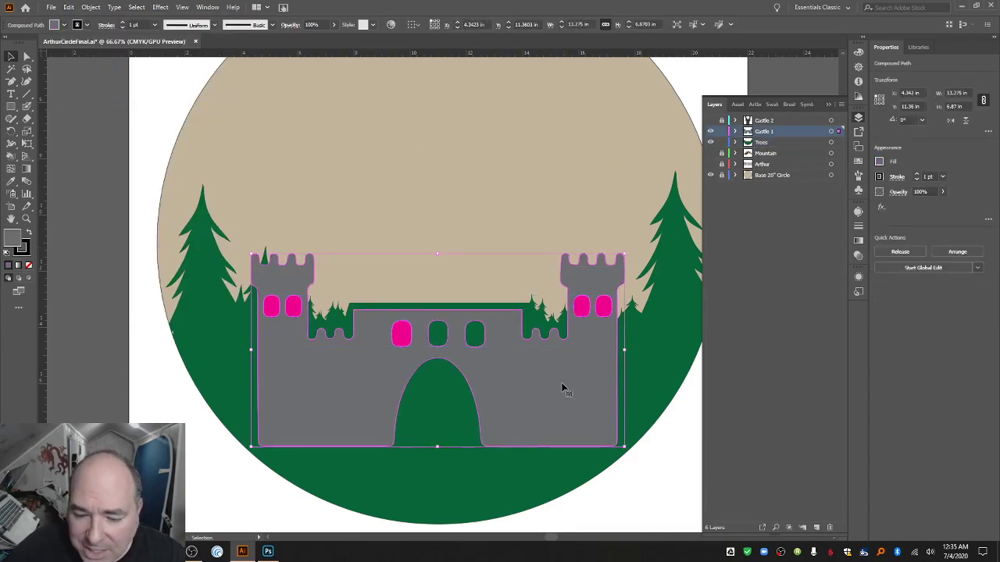
click(64, 25)
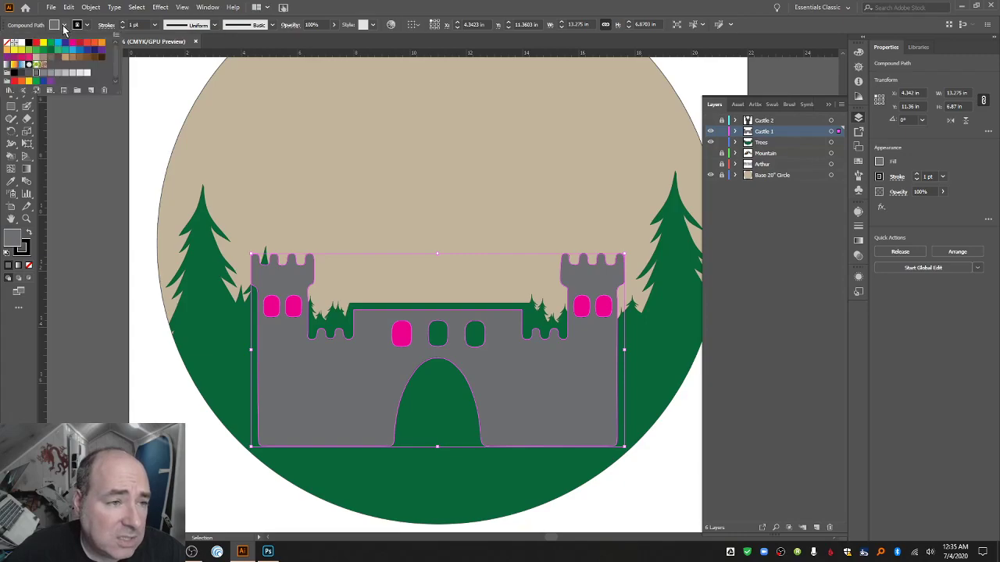
click(10, 45)
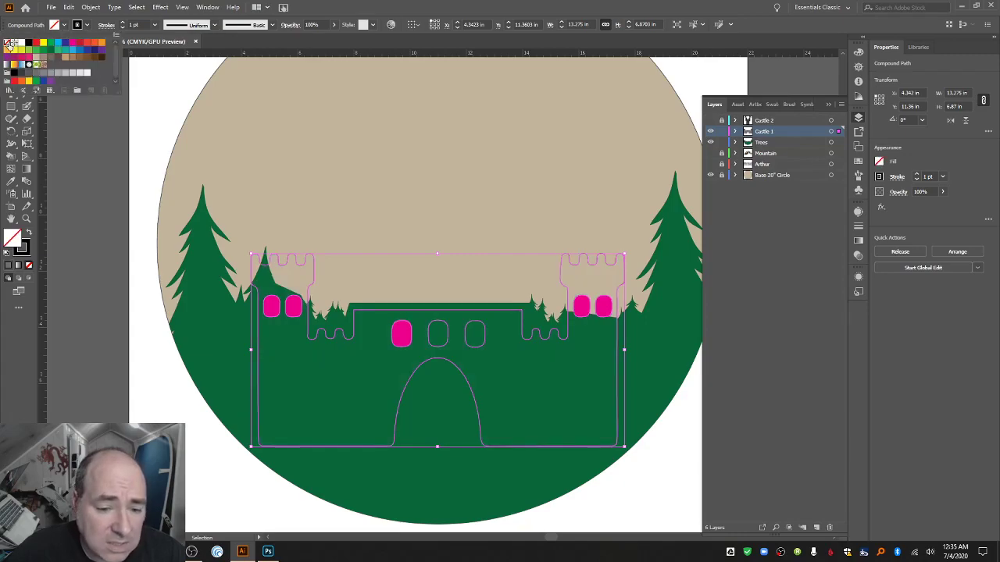
click(725, 134)
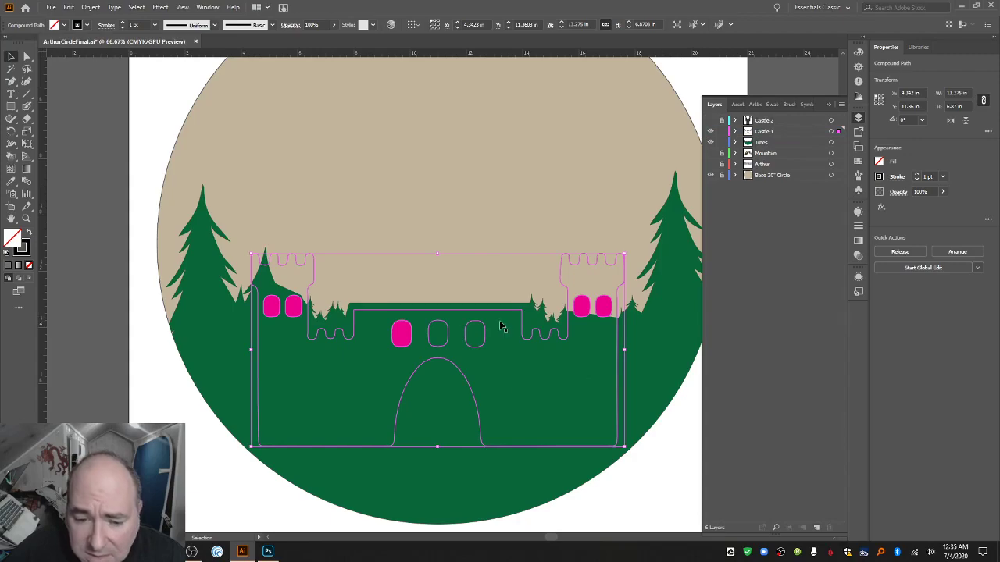
Enlarge the left magenta window and paste copies onto the middle and right window spots.
click(400, 334)
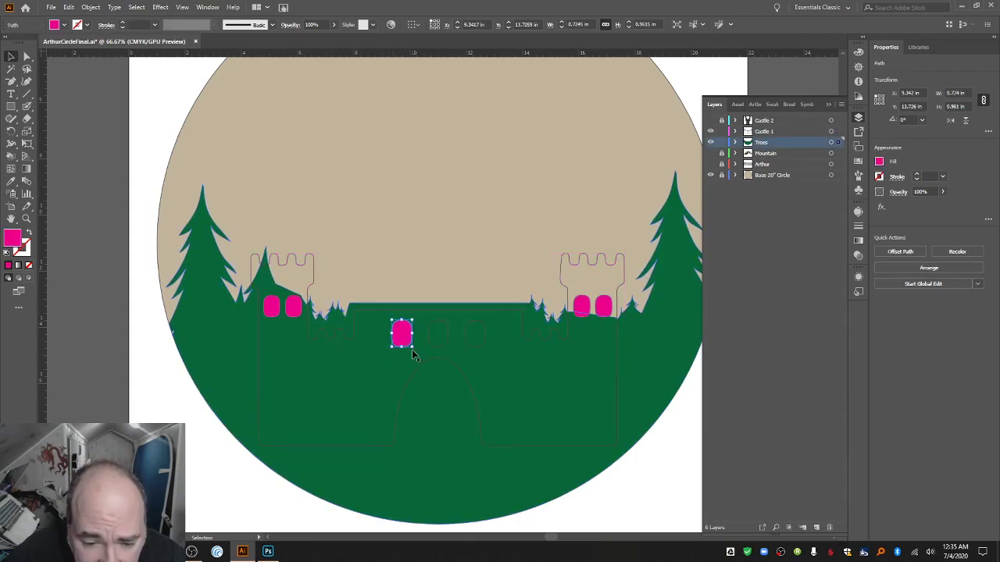
mouse_move(412, 347)
mouse_down()
mouse_move(422, 350)
mouse_move(407, 352)
mouse_up()
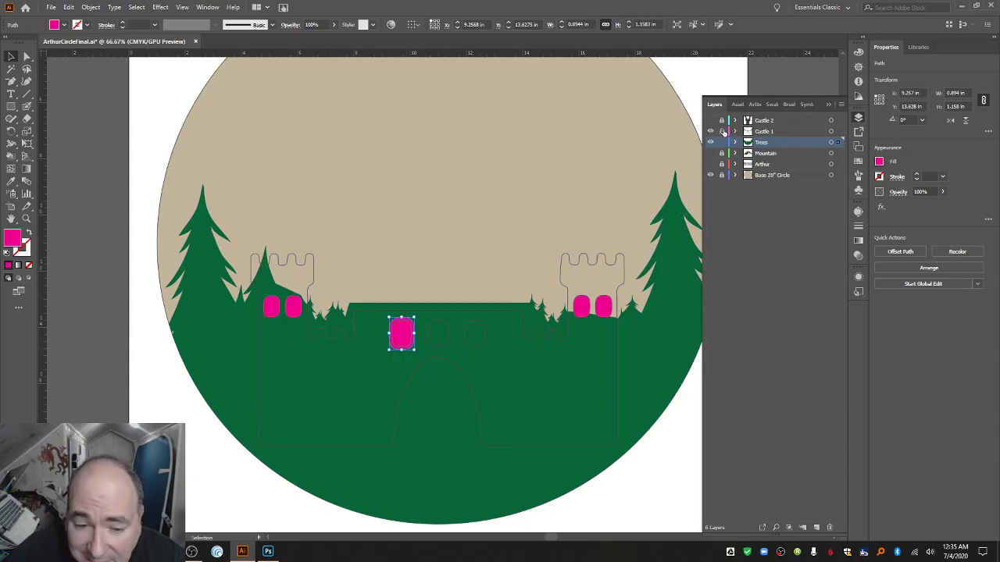
key(ctrl+v)
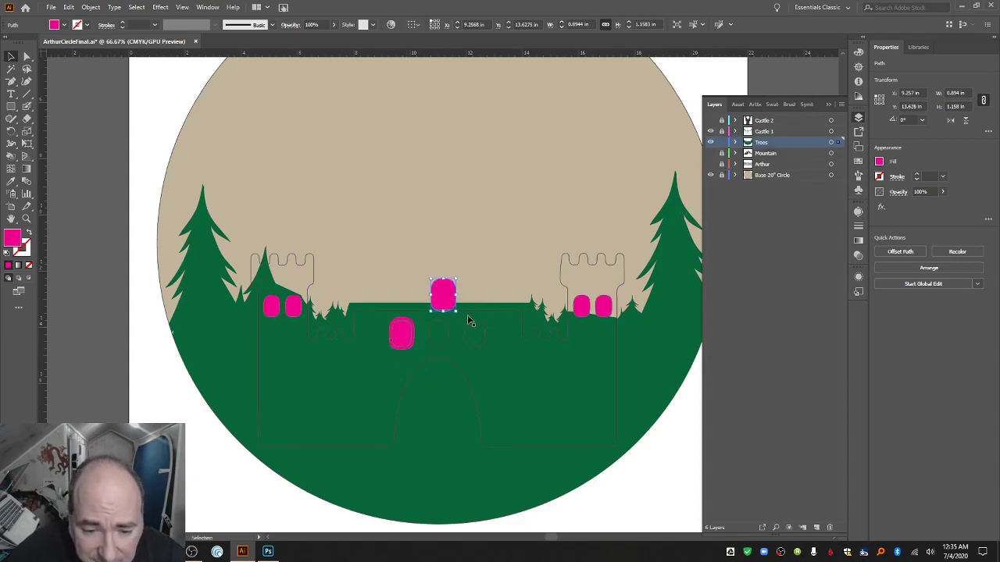
drag(442, 298, 436, 336)
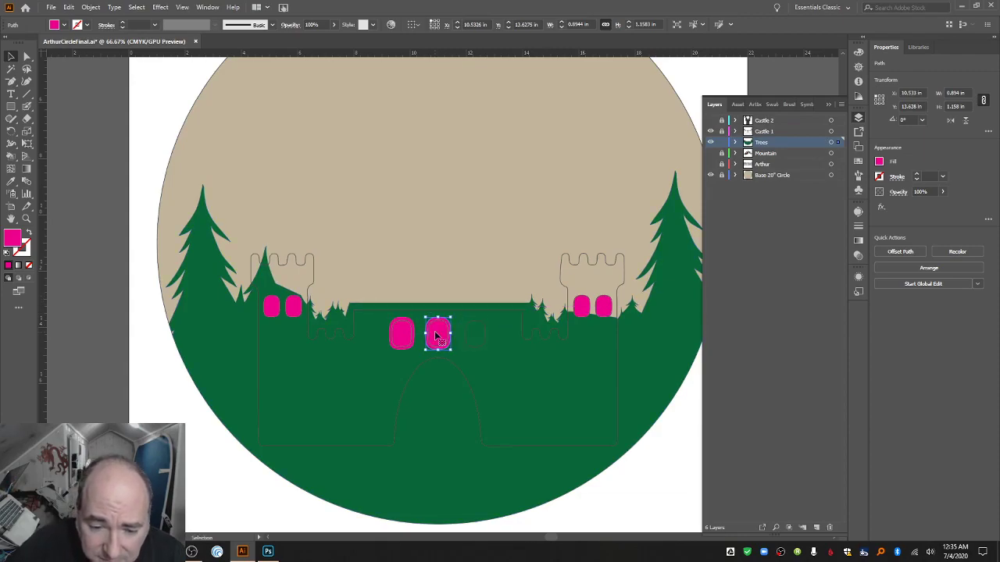
key(ctrl+v)
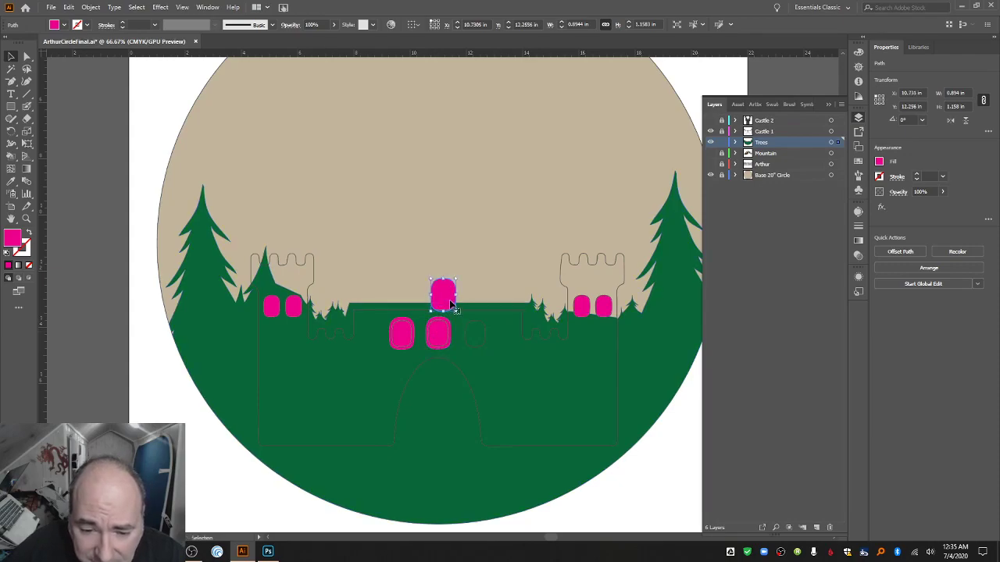
drag(450, 300, 478, 334)
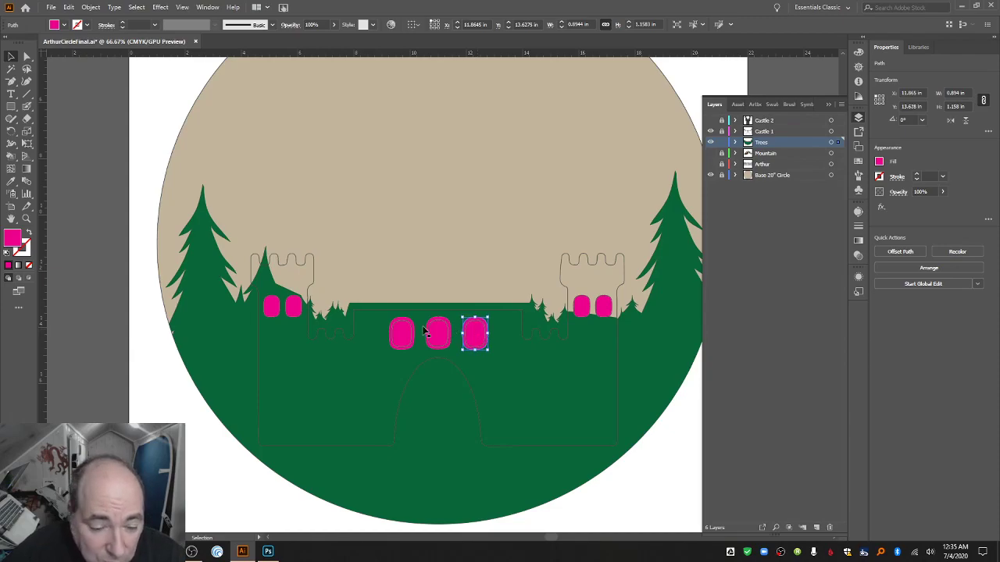
click(287, 298)
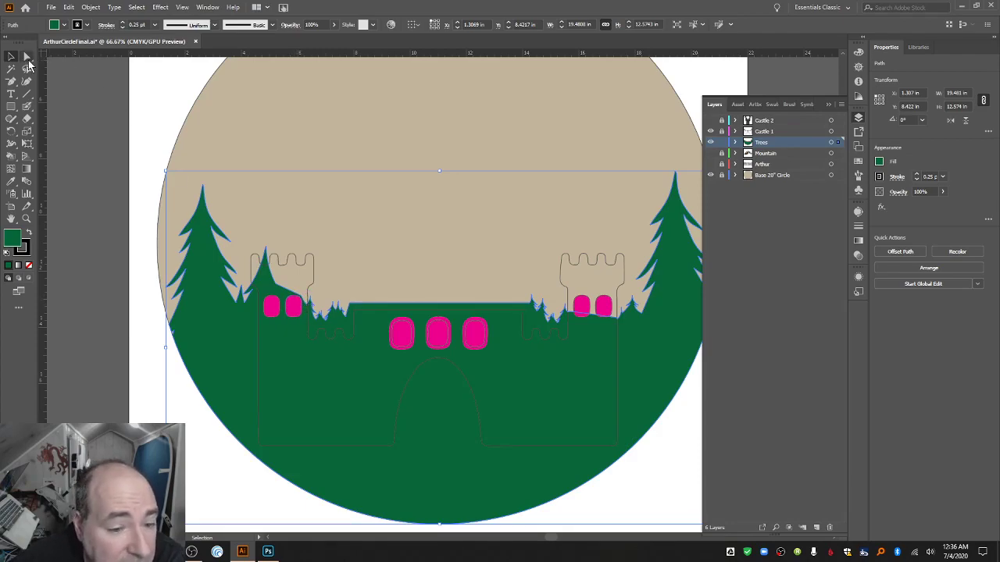
Pull a trees anchor left so the green edge sits under the left tower.
click(26, 58)
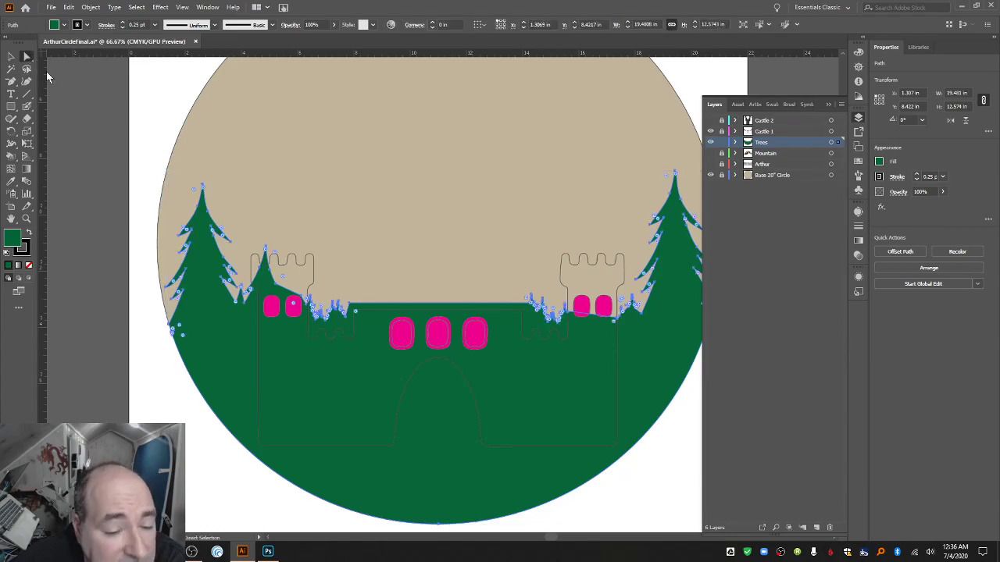
click(303, 298)
drag(303, 298, 297, 330)
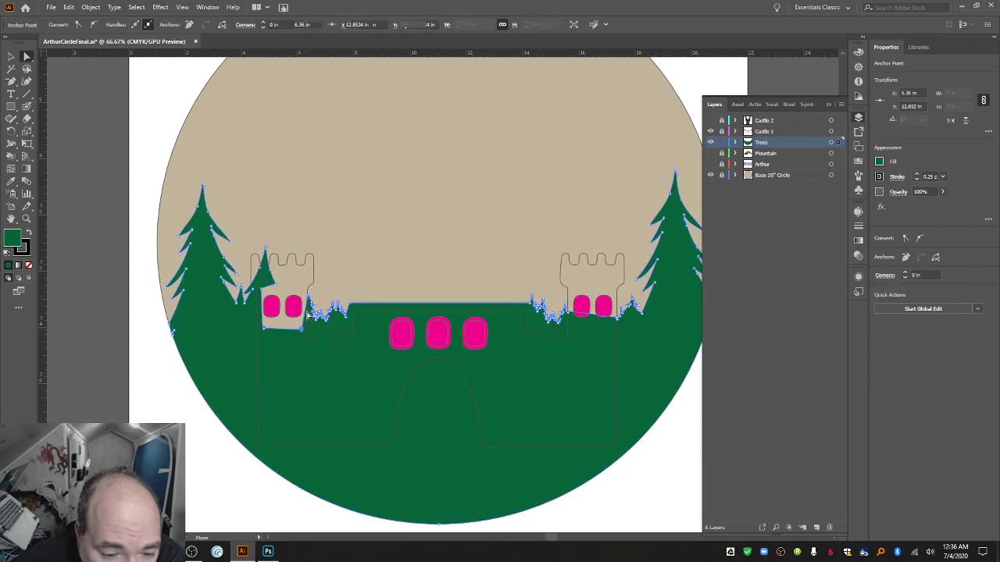
Zoom in on the left tower and nudge the trees' top anchor beside it.
click(27, 219)
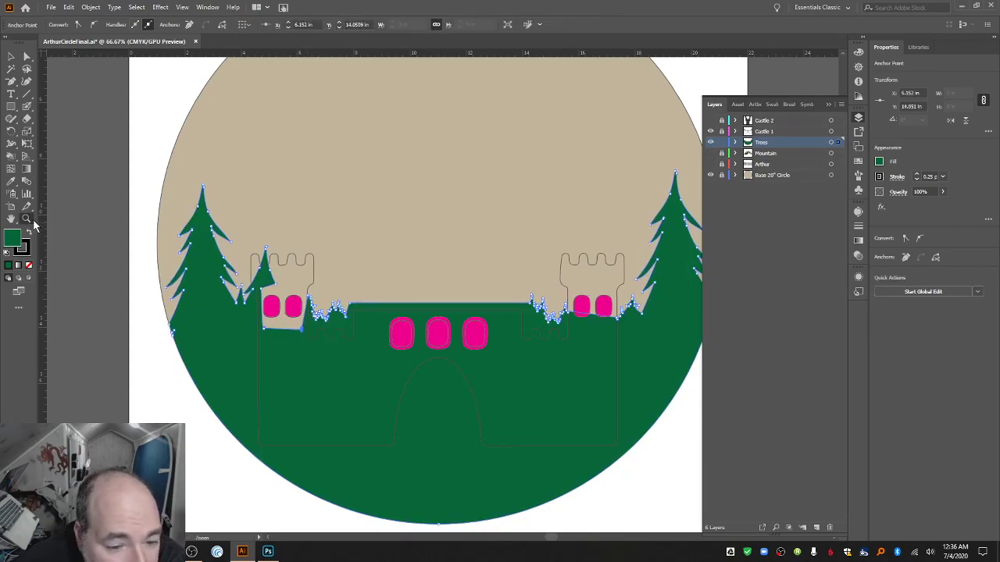
click(320, 302)
click(321, 302)
click(450, 301)
click(446, 292)
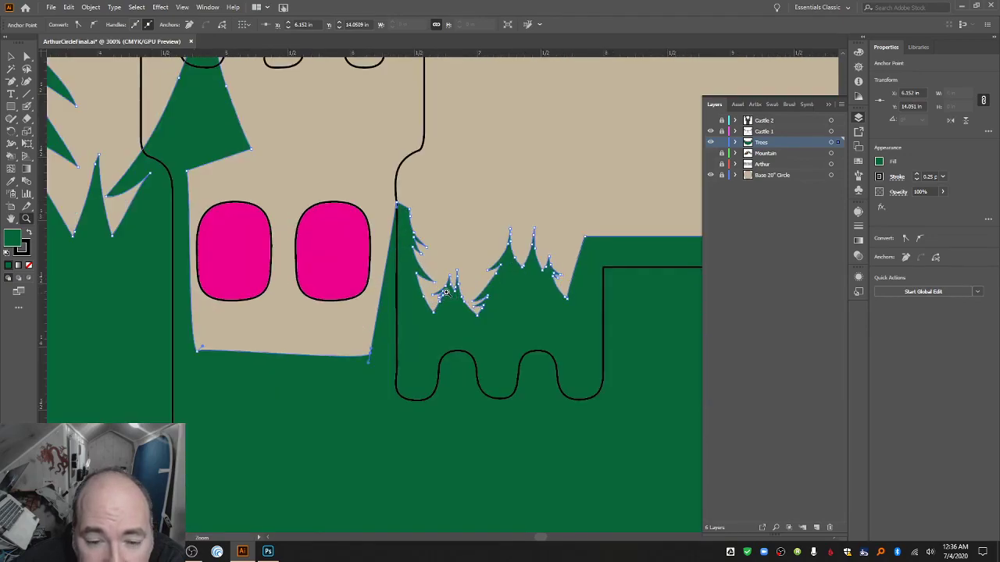
click(26, 56)
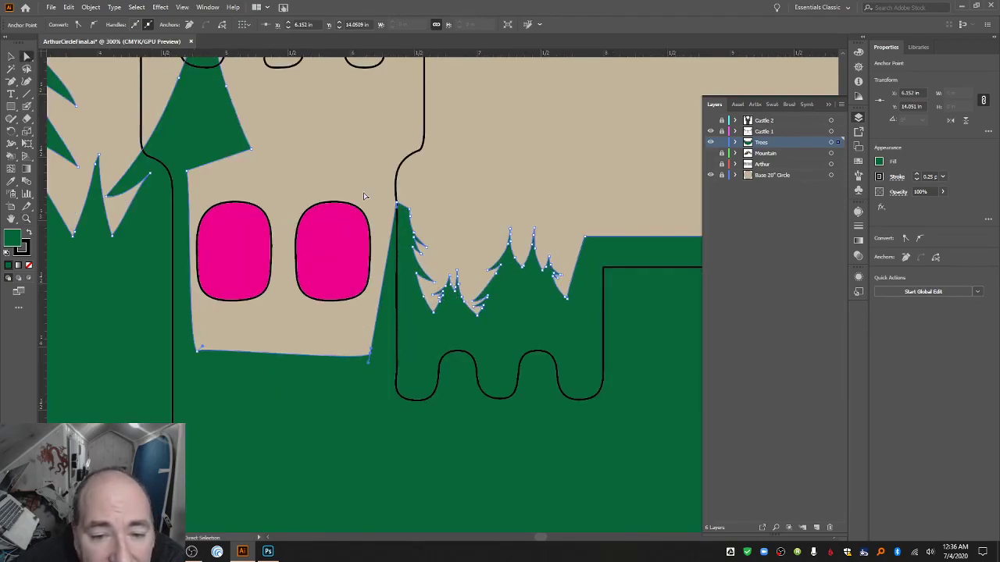
drag(400, 207, 397, 207)
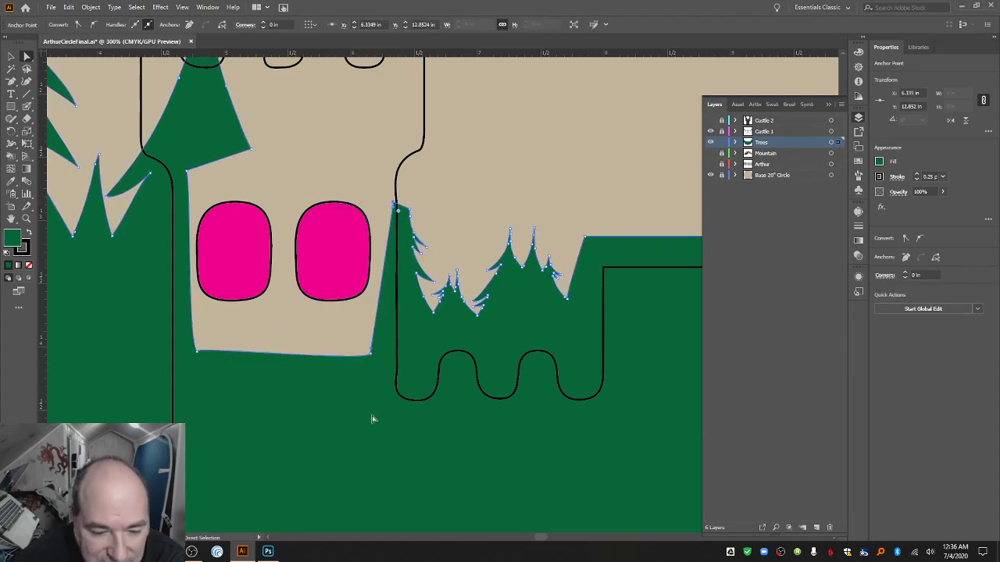
drag(539, 537, 567, 545)
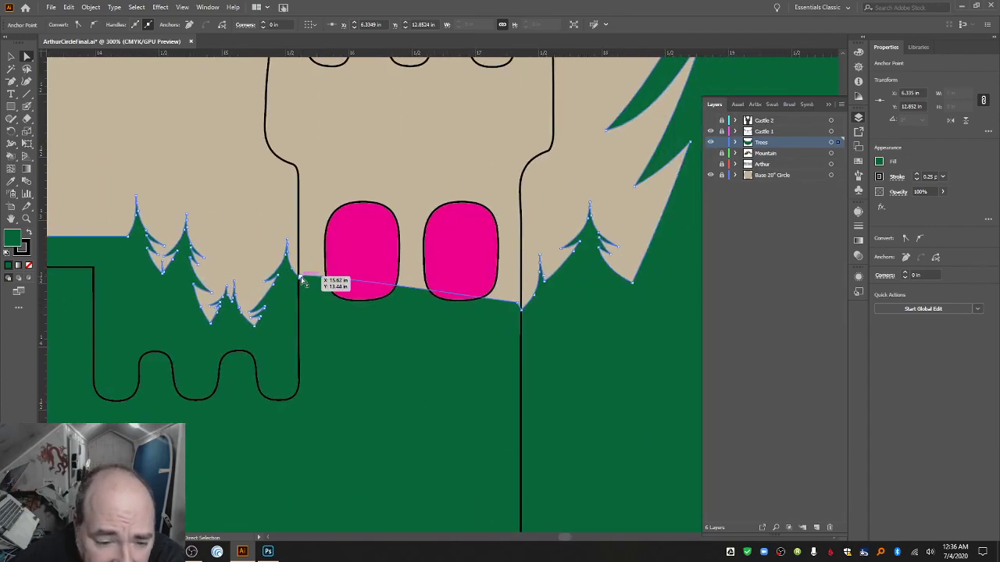
Lower the trees' anchors beneath the tower windows and at the tower's lower-right corner.
drag(303, 282, 320, 317)
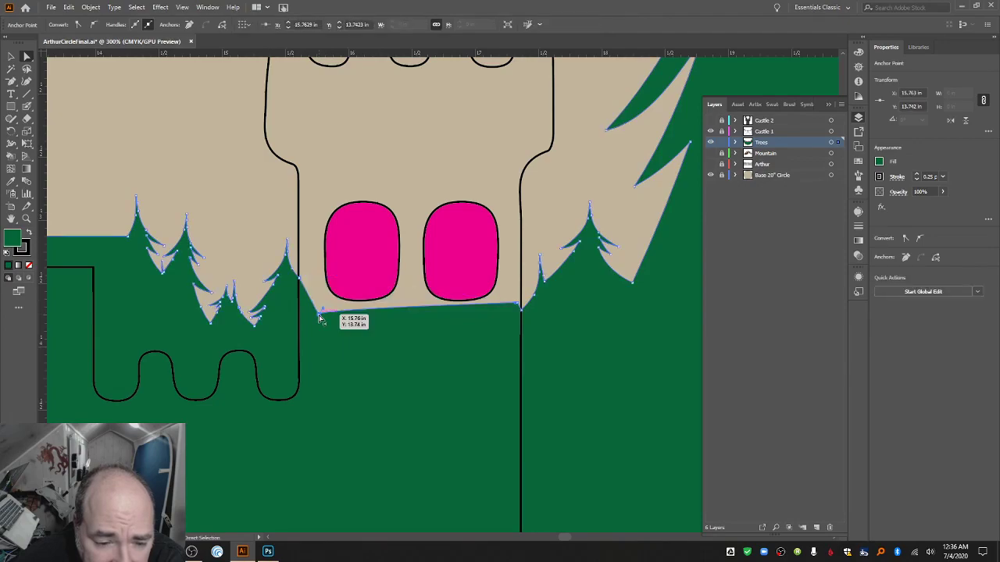
click(518, 305)
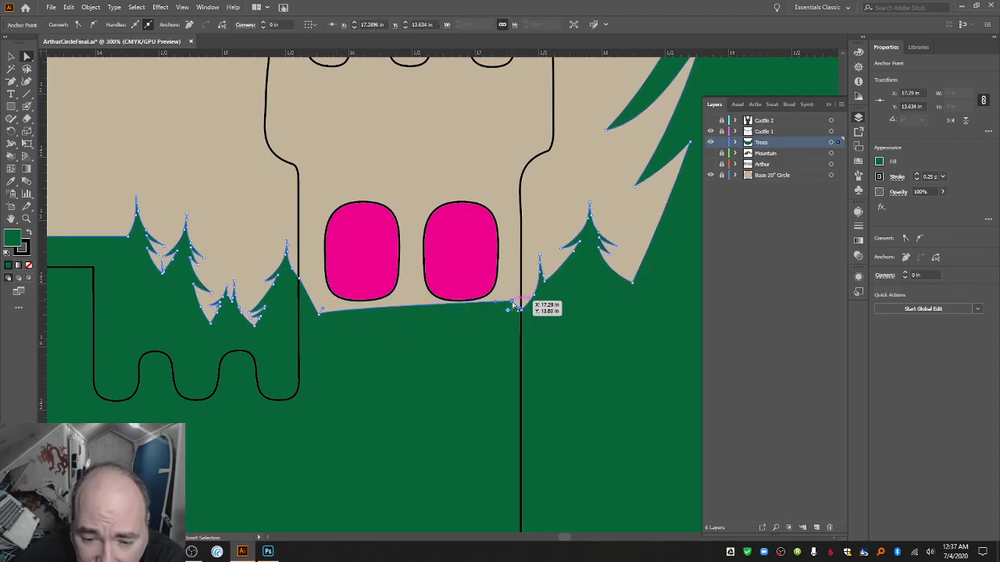
drag(514, 306, 511, 313)
key(ctrl+minus)
key(ctrl+minus)
key(ctrl+minus)
key(ctrl+minus)
key(ctrl+minus)
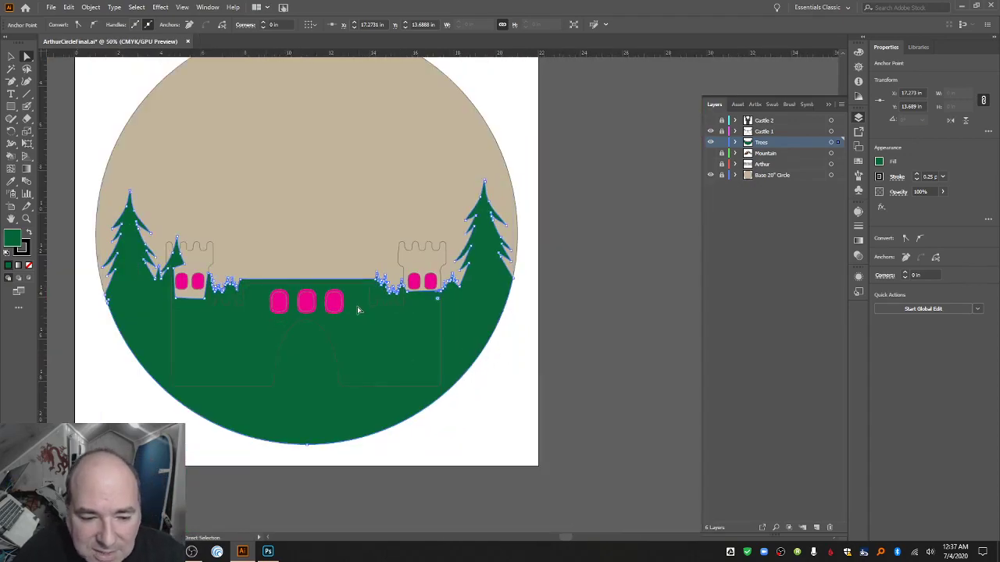
click(334, 302)
Divide the trees shape with the right, middle and left magenta window shapes.
click(91, 7)
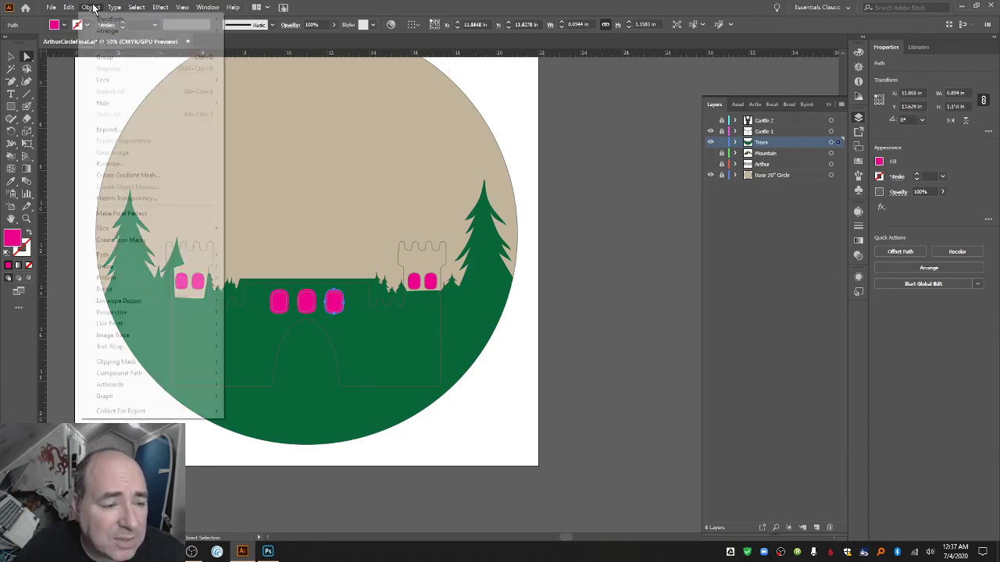
mouse_move(142, 304)
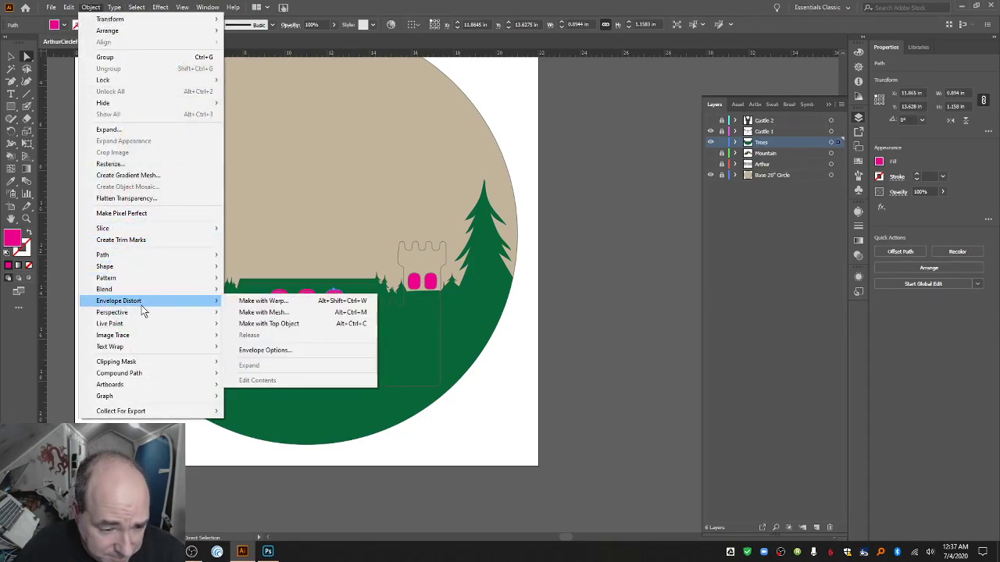
mouse_move(167, 257)
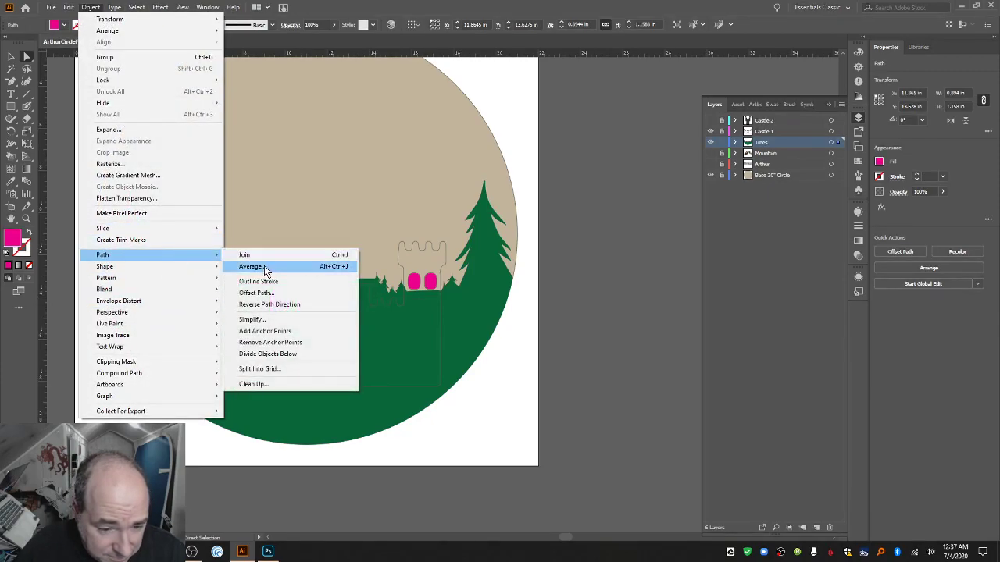
click(295, 355)
click(306, 302)
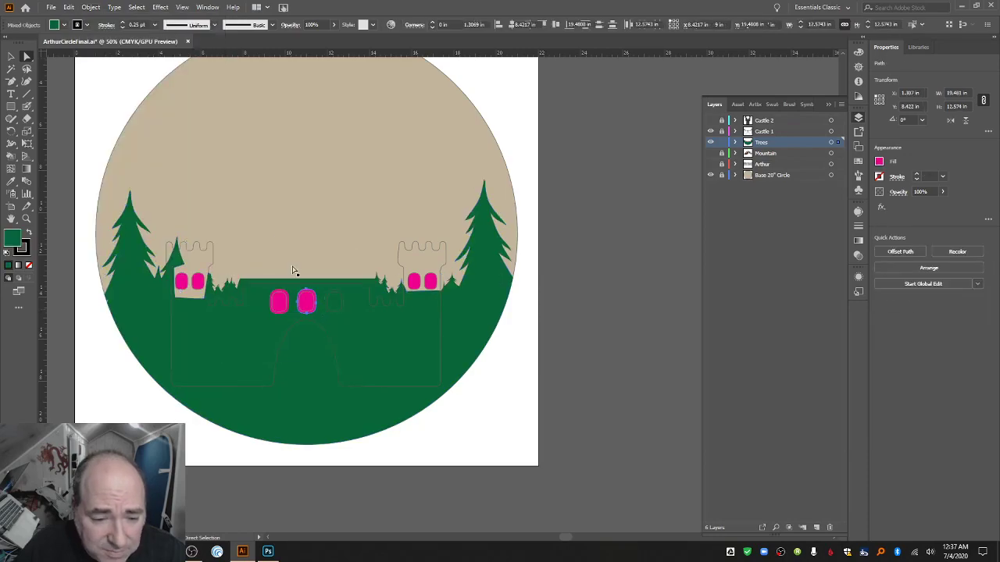
click(90, 7)
mouse_move(153, 258)
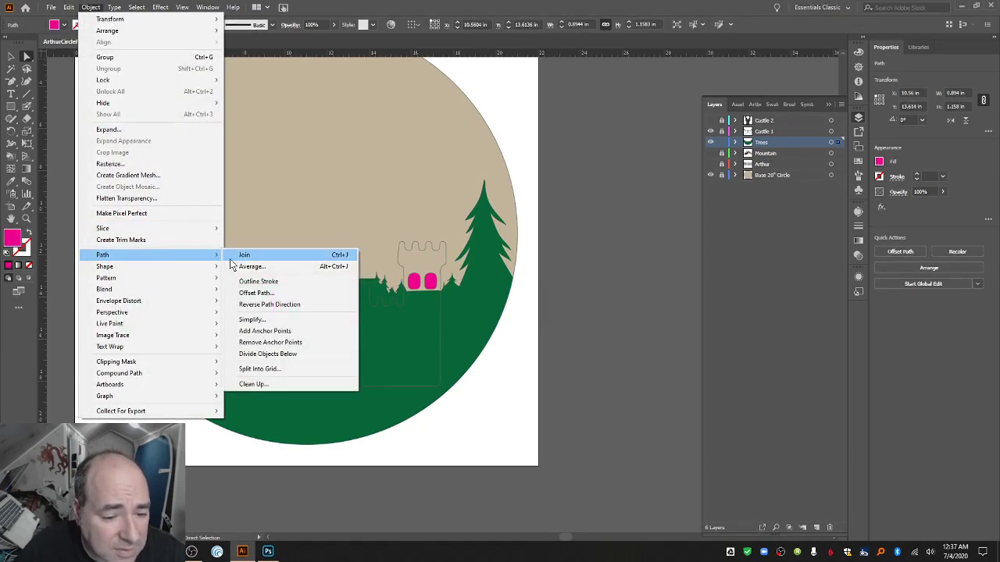
click(270, 354)
click(277, 302)
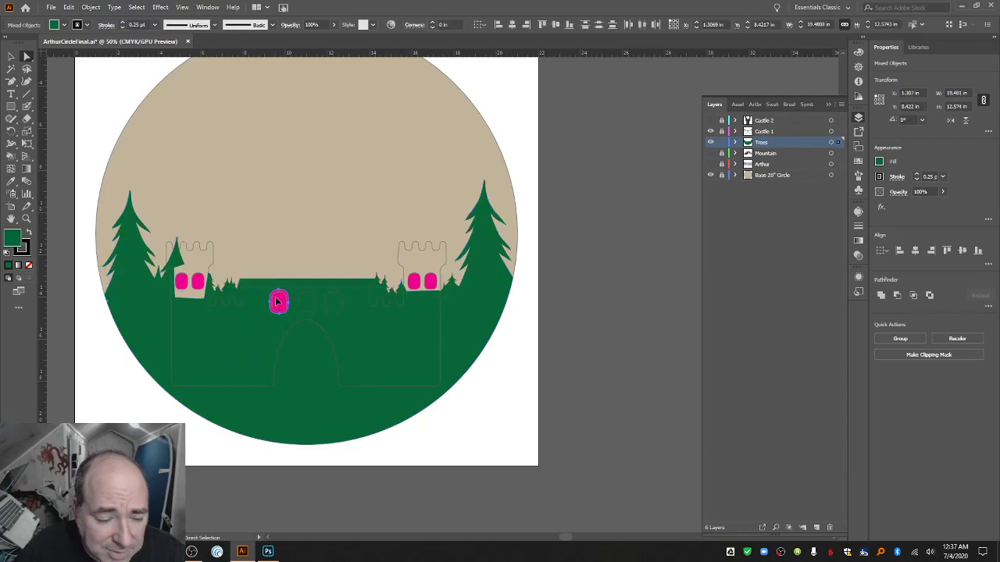
click(91, 7)
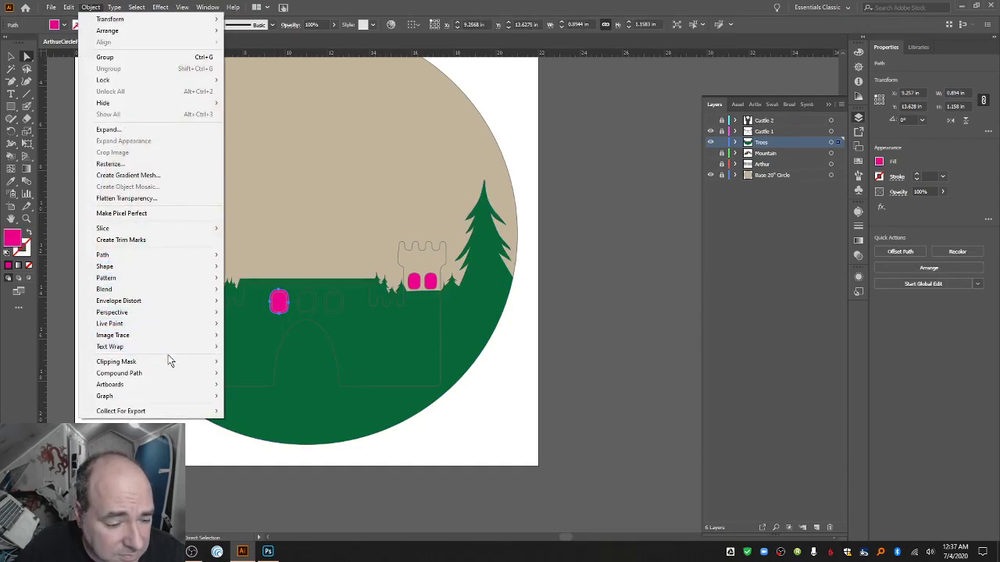
mouse_move(178, 255)
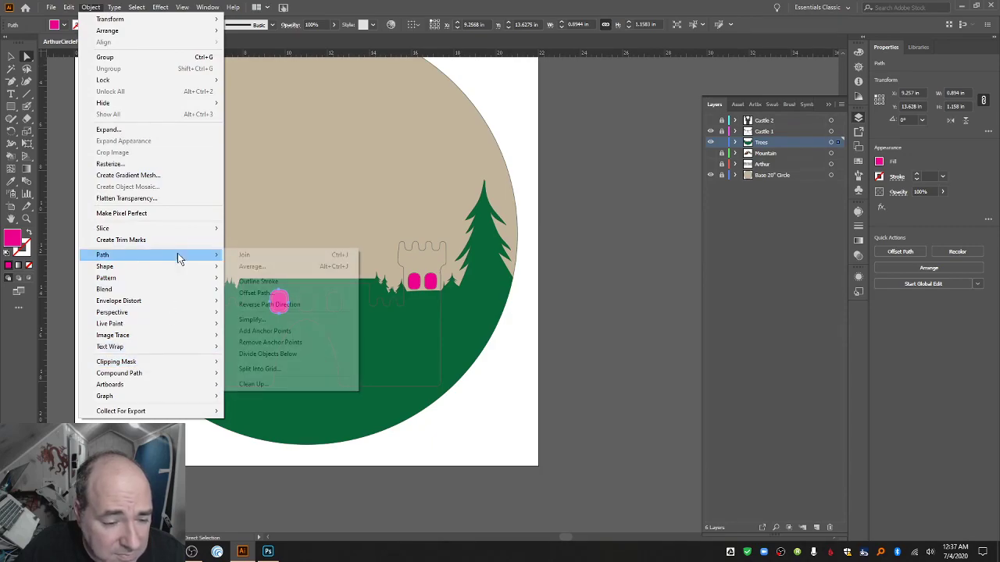
click(262, 354)
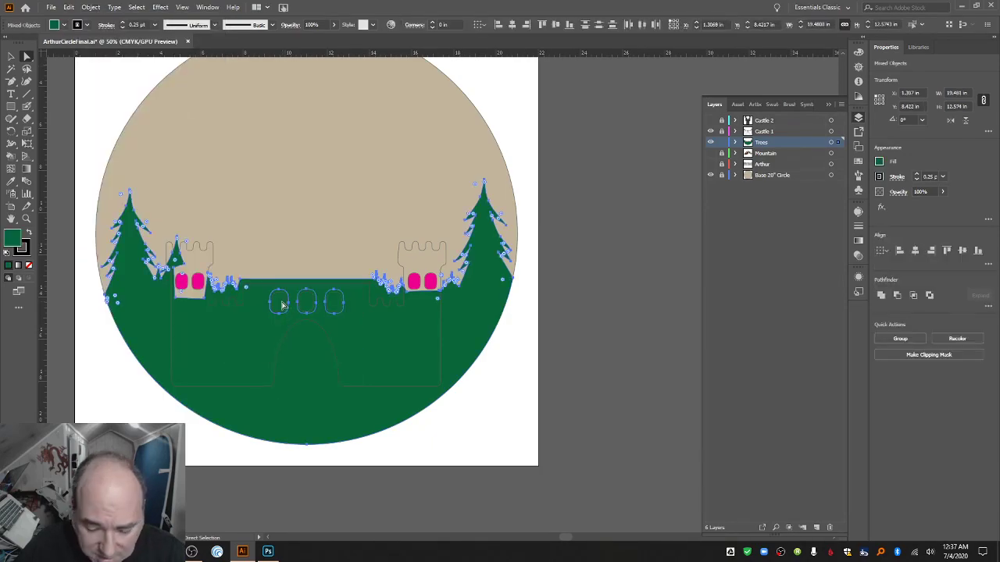
Delete the seven loose <Path> sublayers from the Trees layer, keeping the tree compound path.
key(Delete)
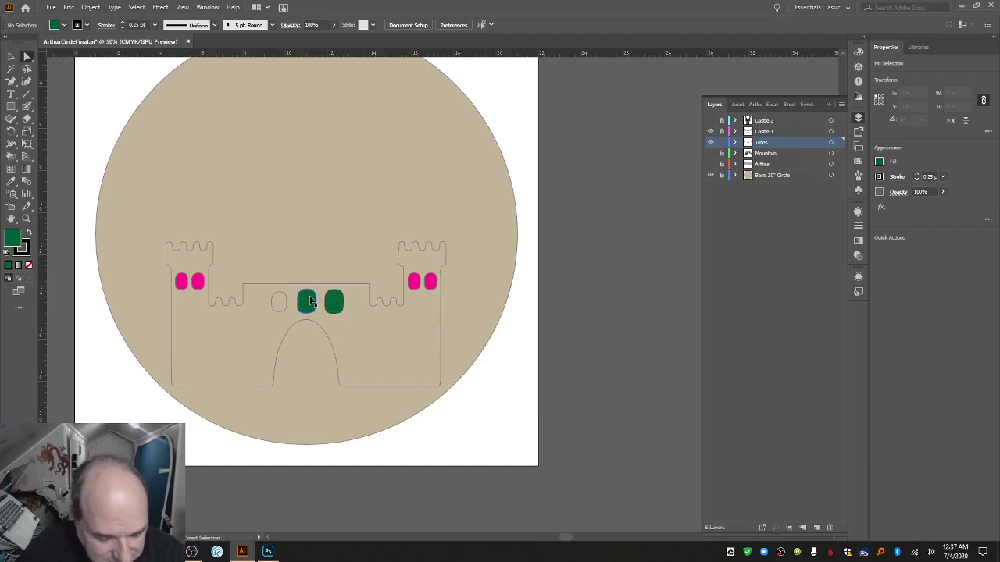
key(ctrl+z)
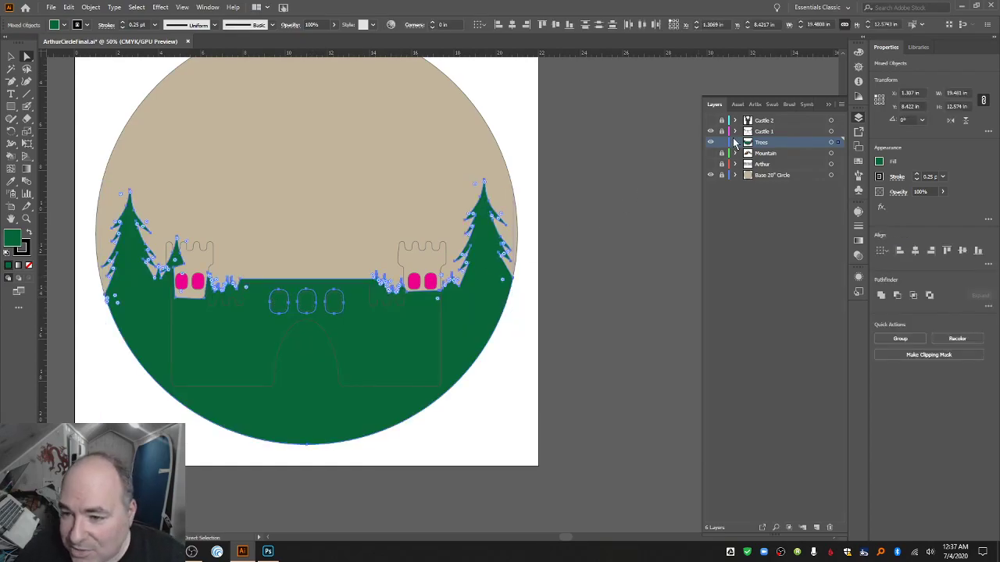
click(734, 143)
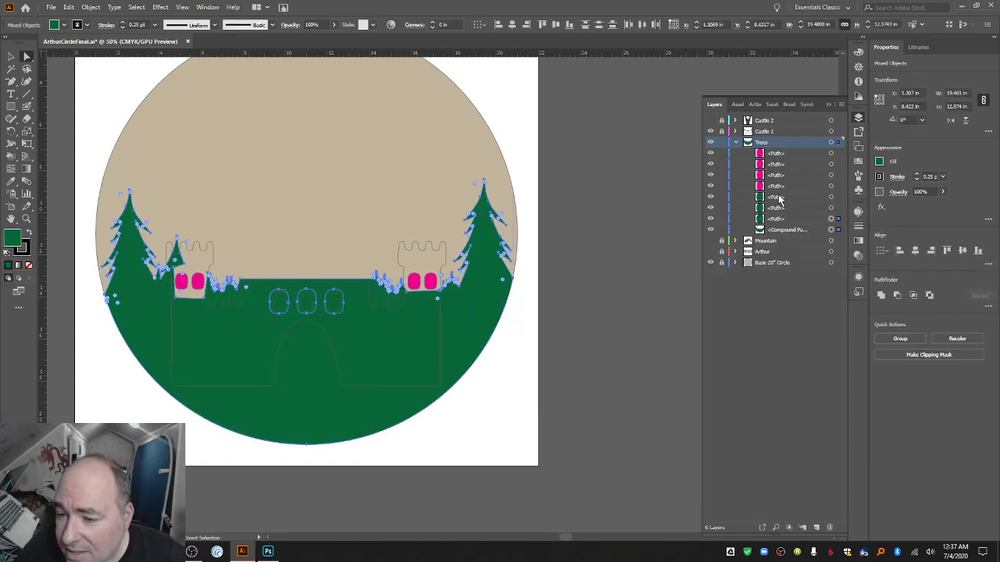
click(782, 155)
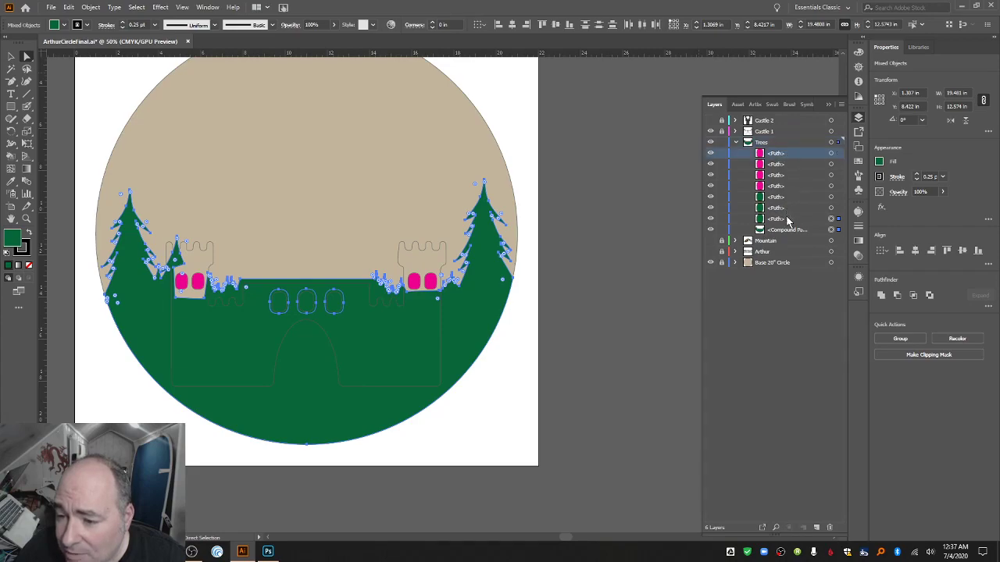
shift+click(787, 221)
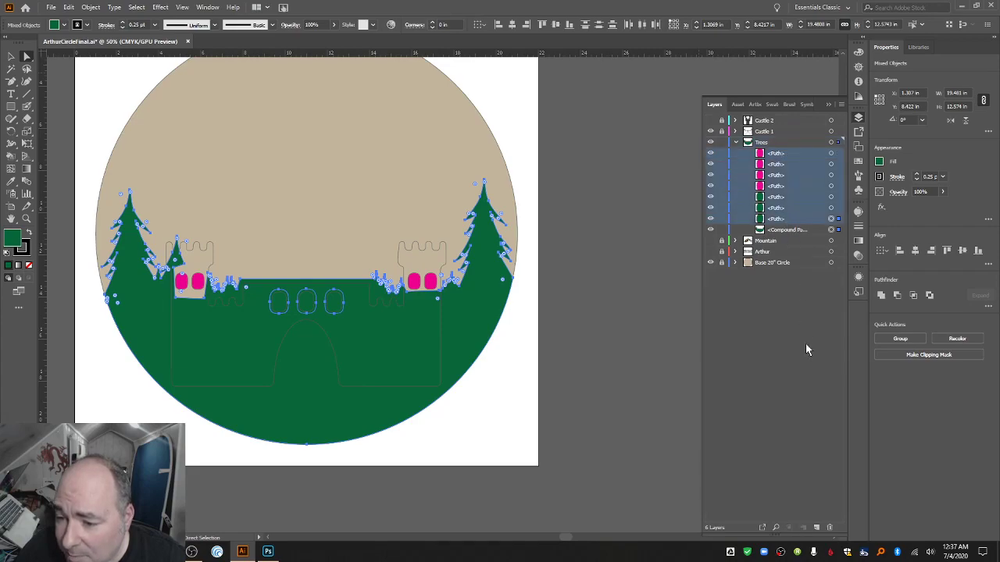
click(830, 529)
click(571, 356)
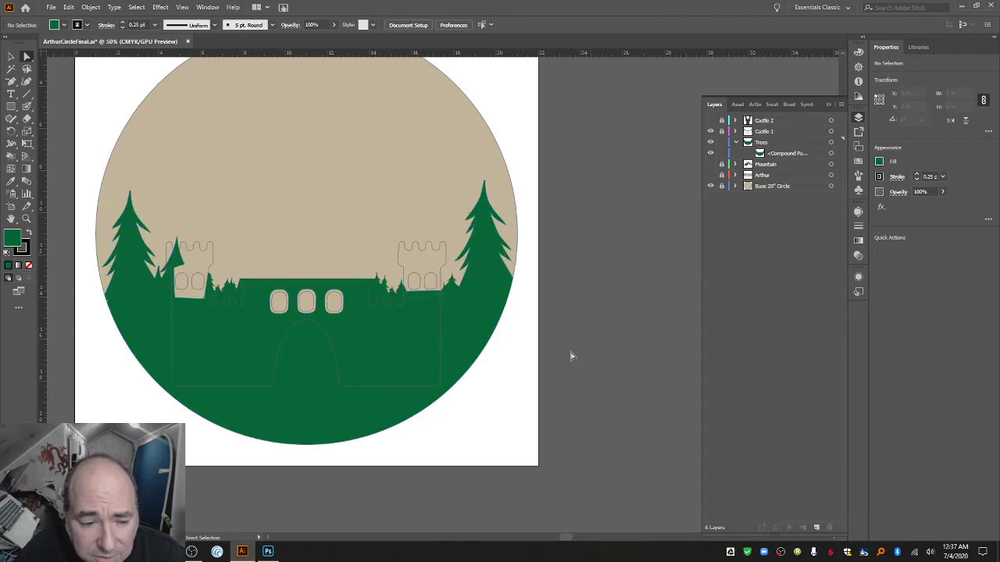
scroll(479, 291, up, 1)
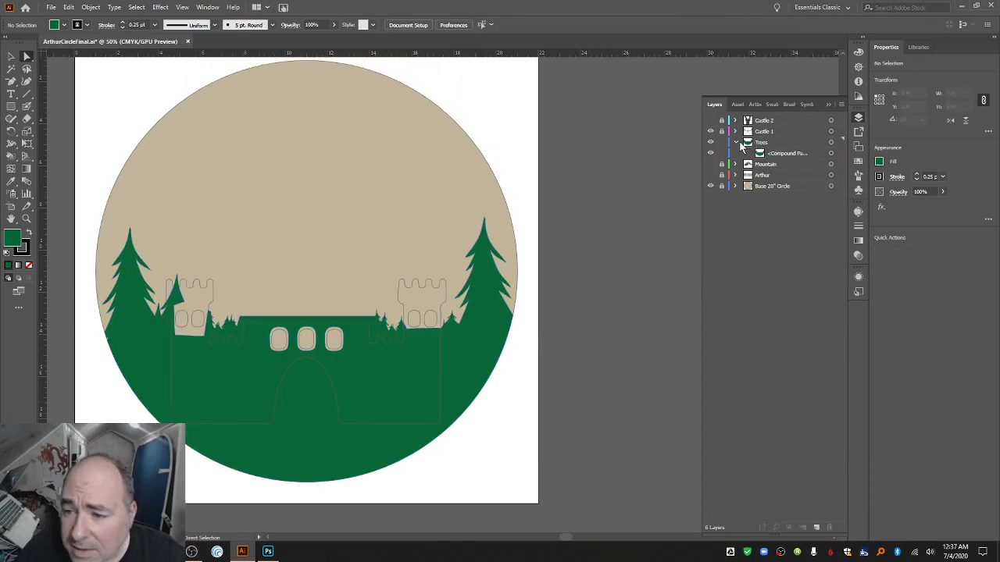
click(736, 143)
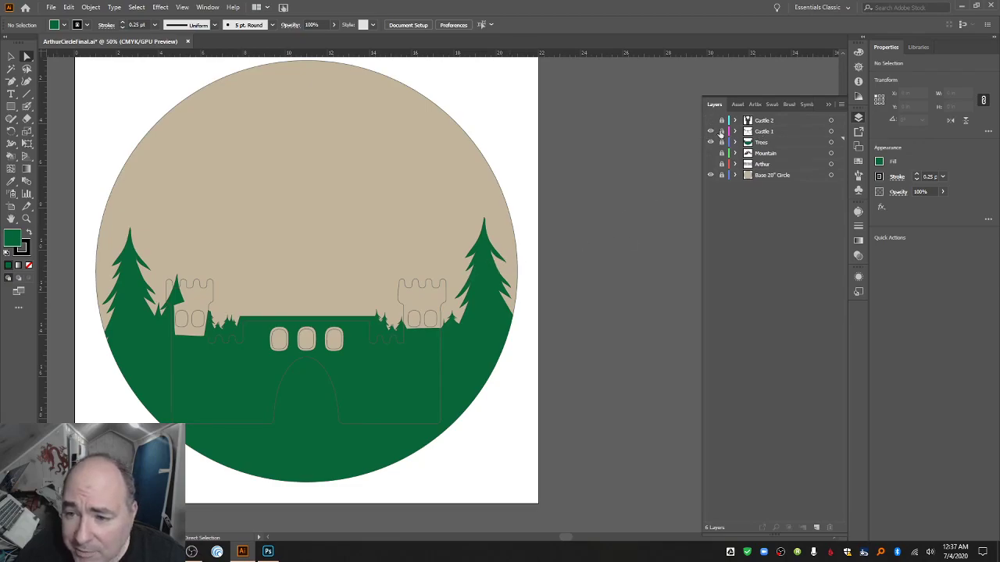
Fill the Castle 1 compound path grey, show Castle 2, and lock Castle 1.
click(429, 283)
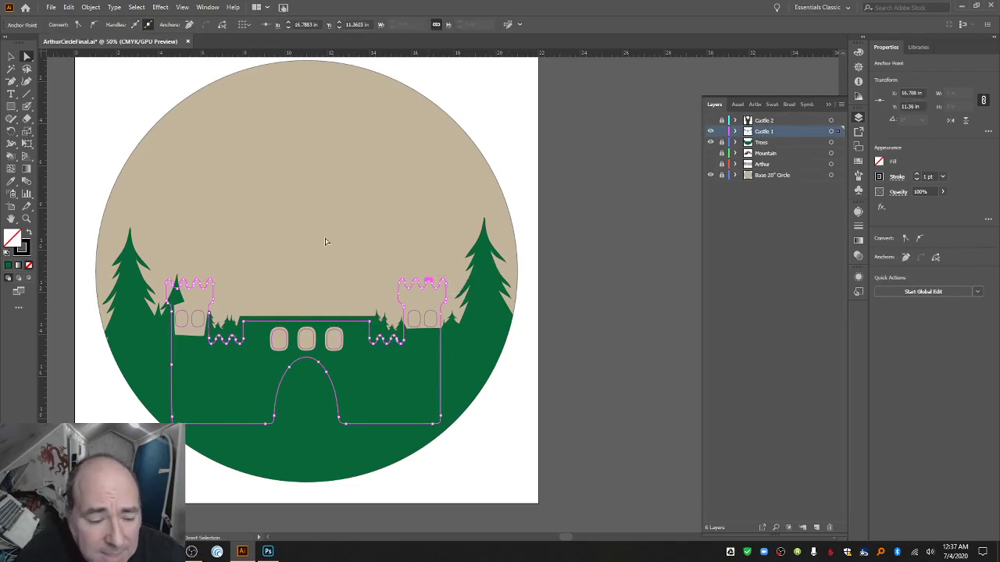
click(12, 57)
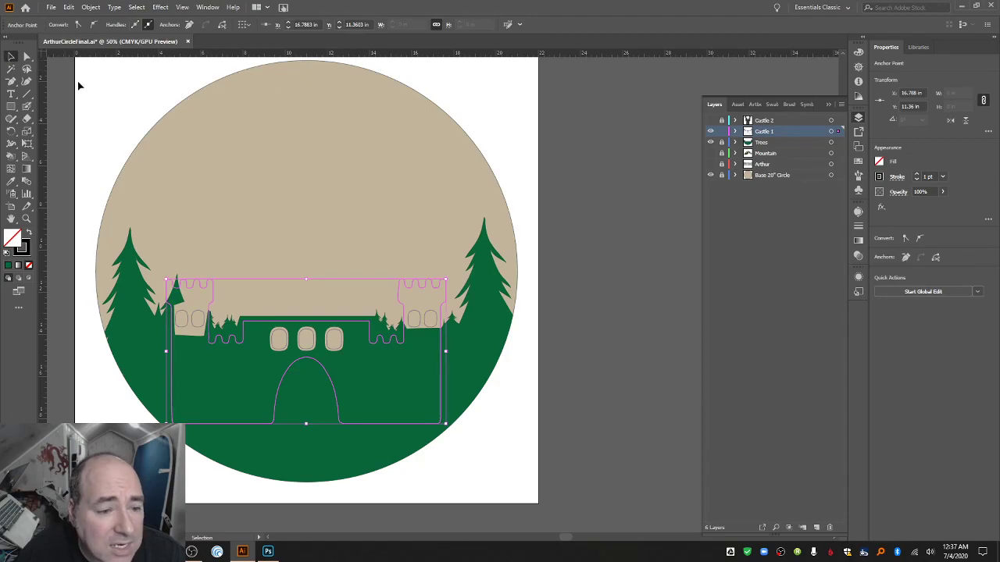
click(247, 346)
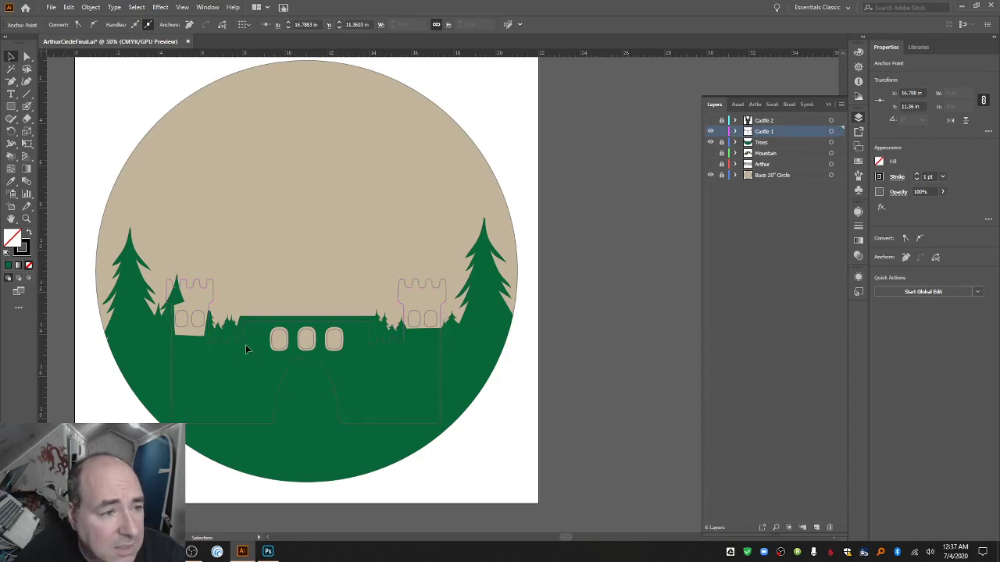
click(247, 321)
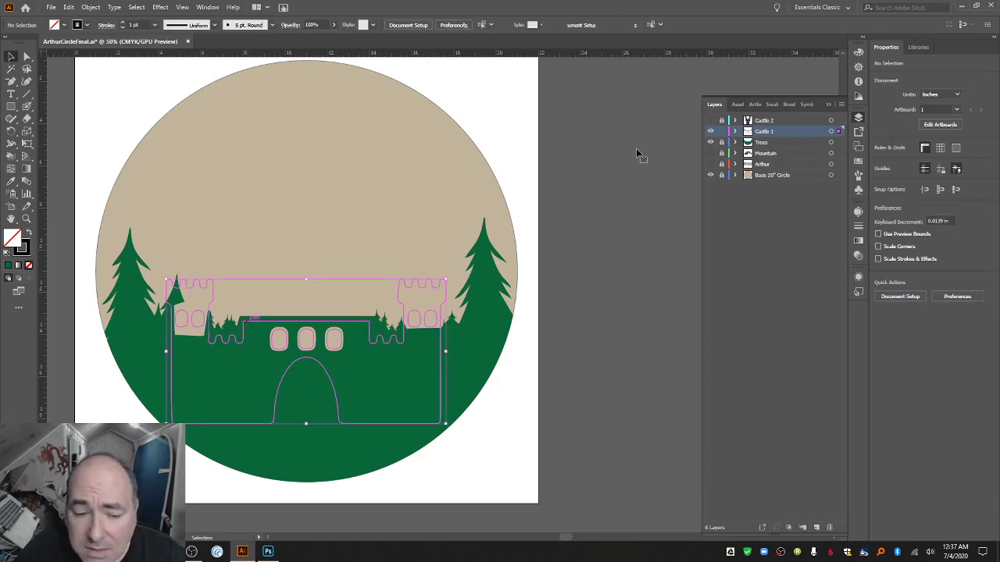
click(63, 24)
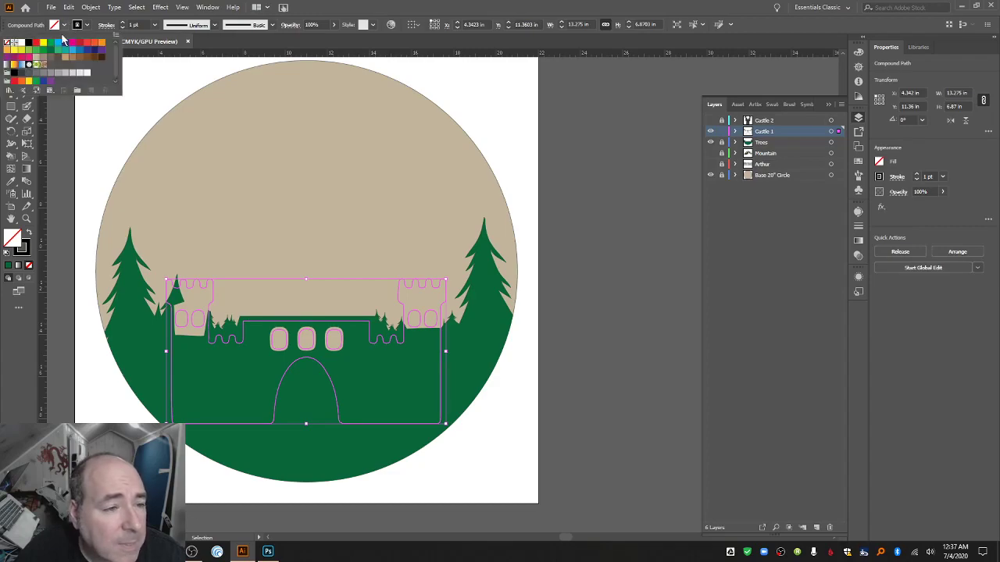
click(35, 76)
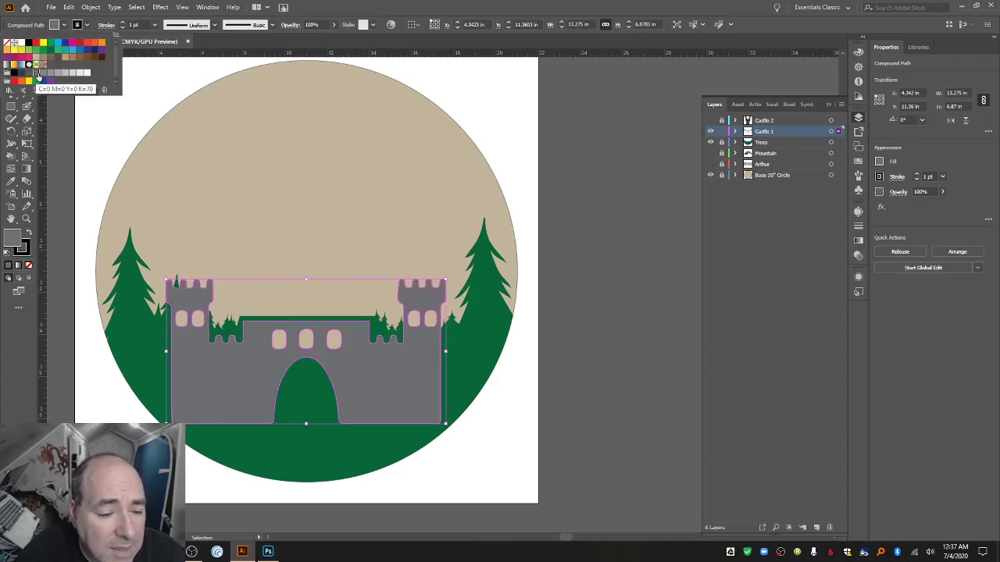
click(710, 120)
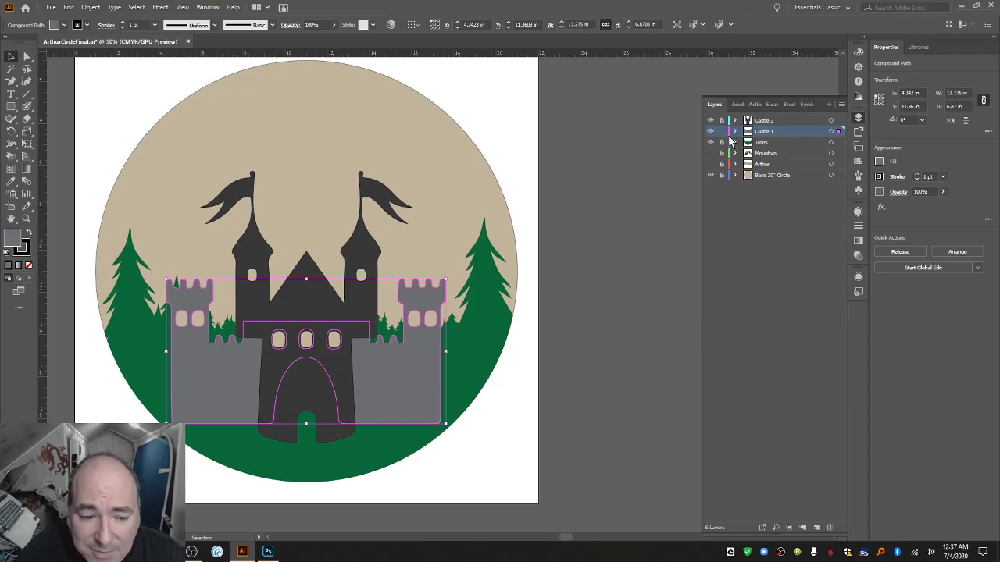
click(721, 131)
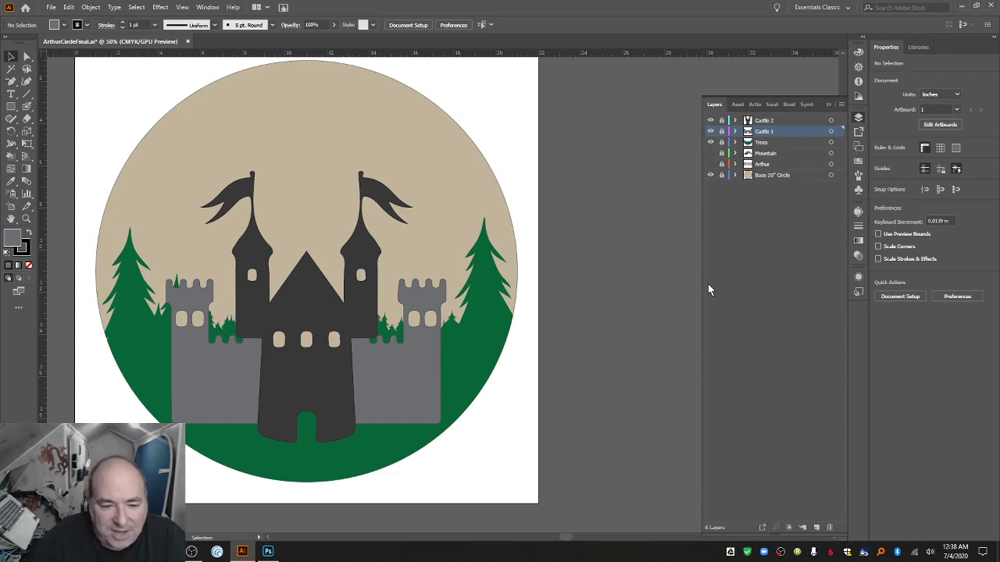
Turn on visibility for the Arthur and Mountain layers.
click(710, 164)
click(710, 153)
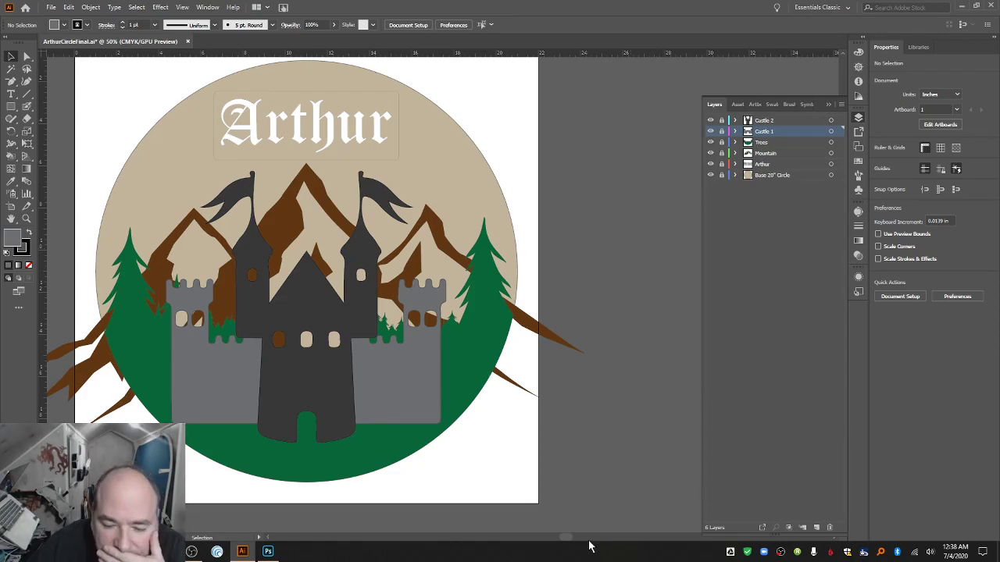
drag(565, 542, 561, 543)
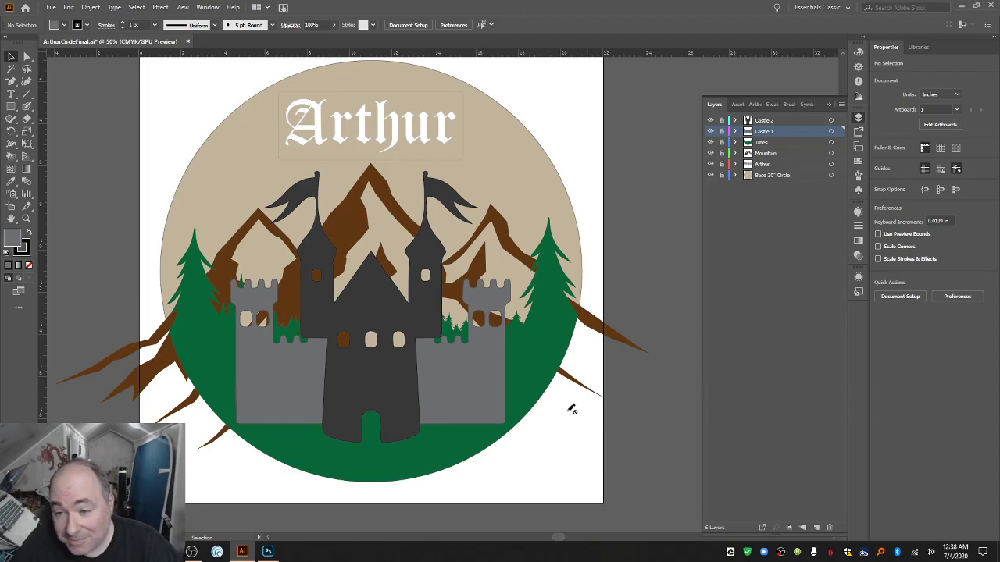
Add a top layer named 'Spot for later' holding the pasted magenta shape at upper right.
click(778, 122)
click(817, 528)
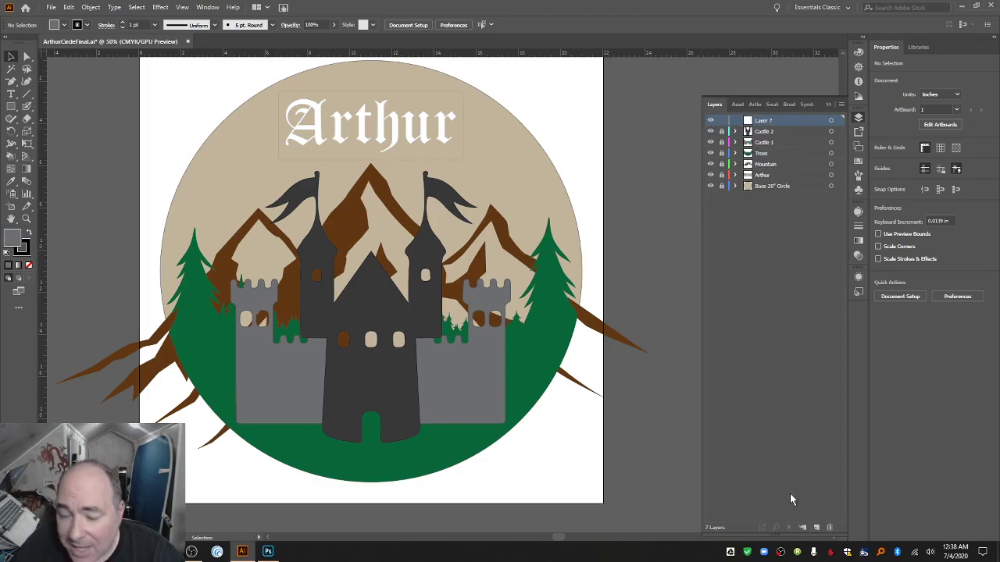
key(ctrl+v)
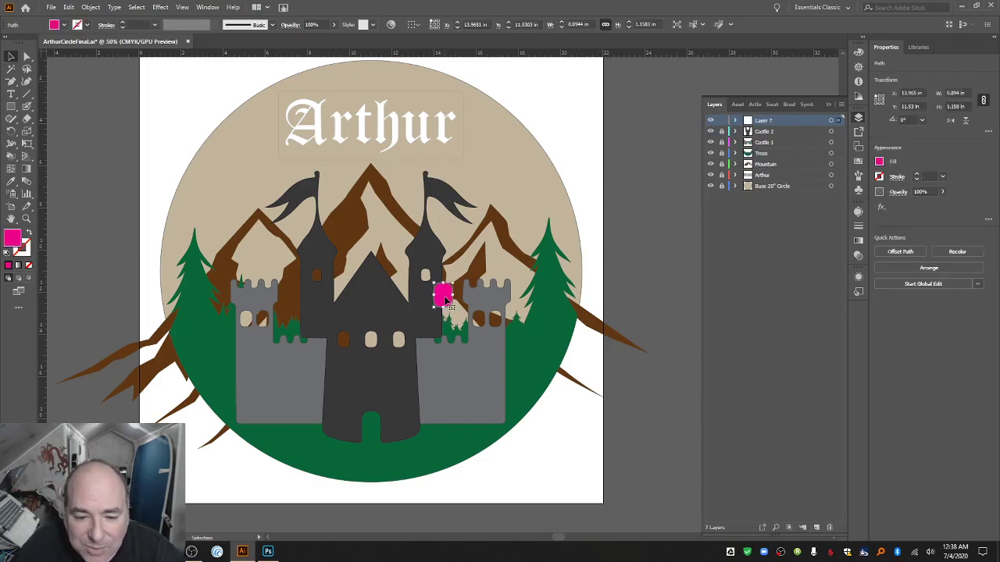
drag(449, 294, 574, 95)
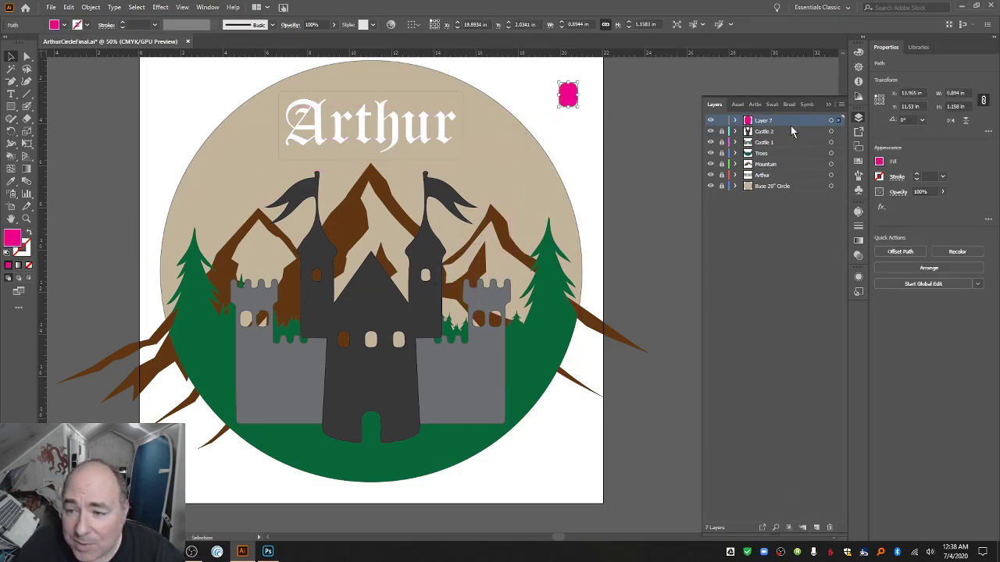
double_click(764, 120)
text(Spot)
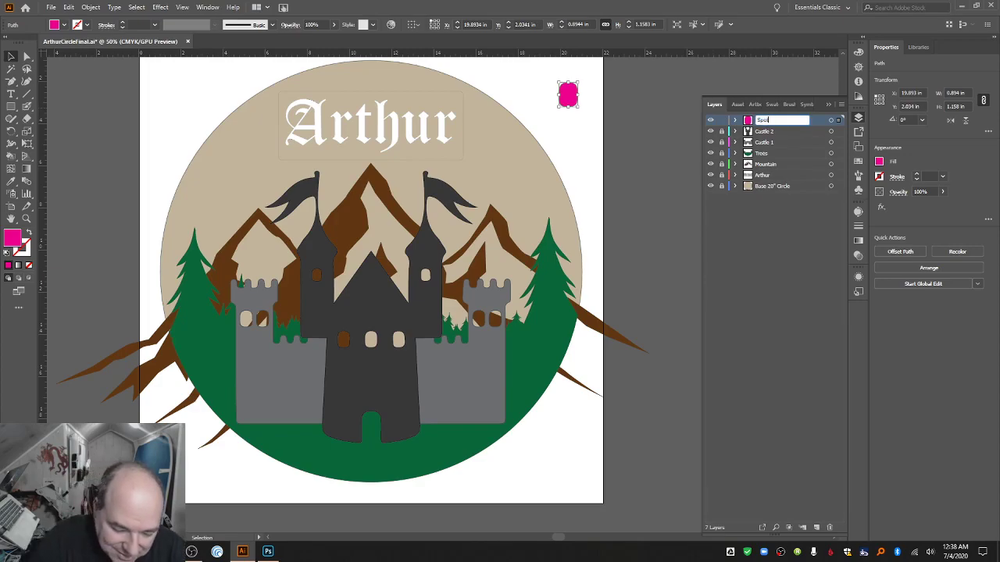
text( for later)
key(Return)
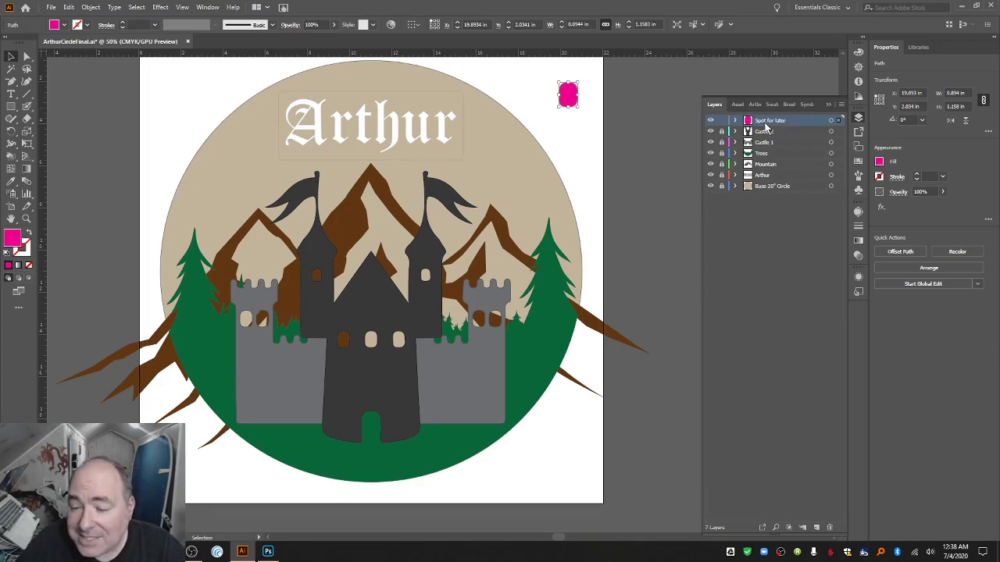
click(709, 296)
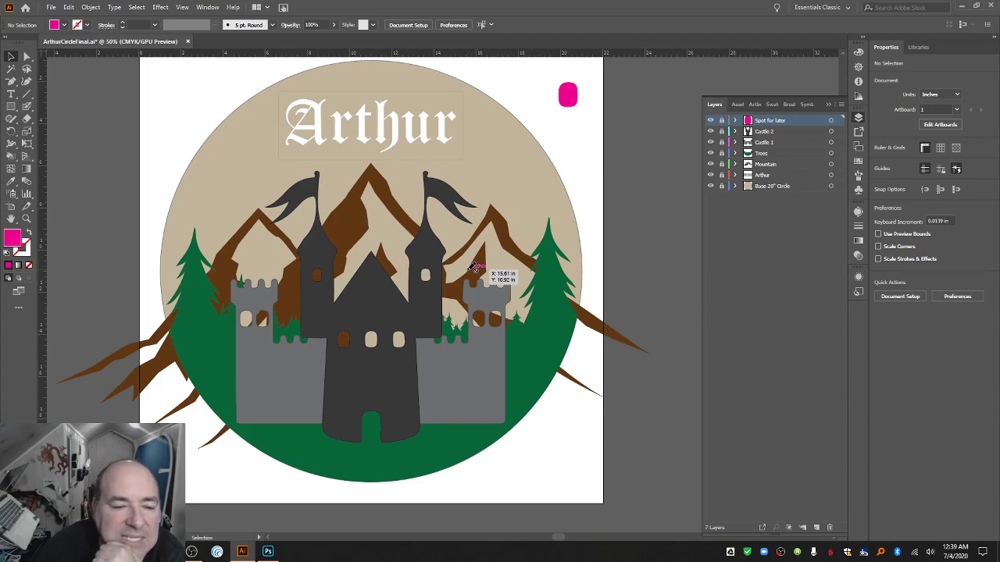
Move Arthur above Mountain, hide it, and duplicate the Base 20" Circle layer.
click(779, 177)
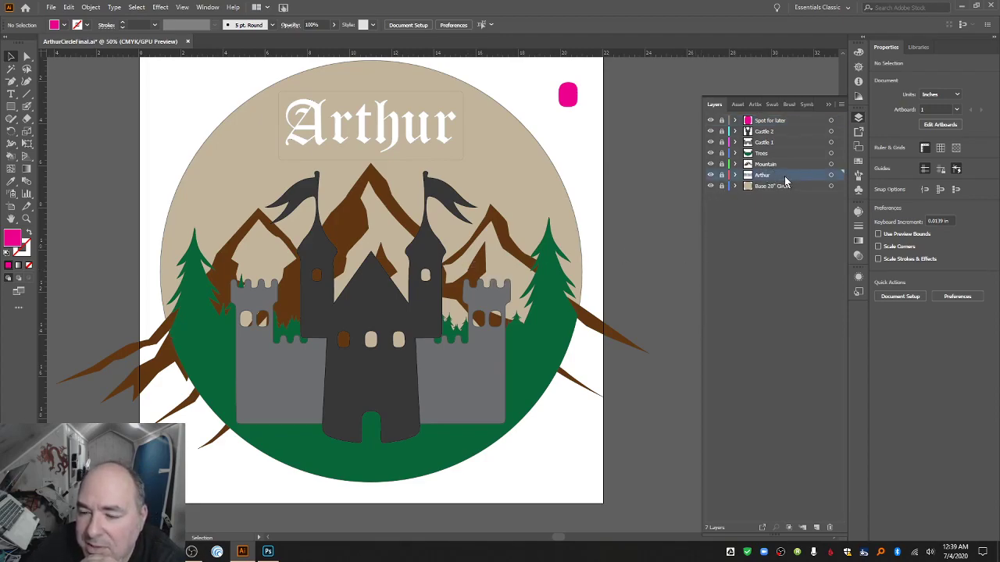
drag(786, 178, 788, 163)
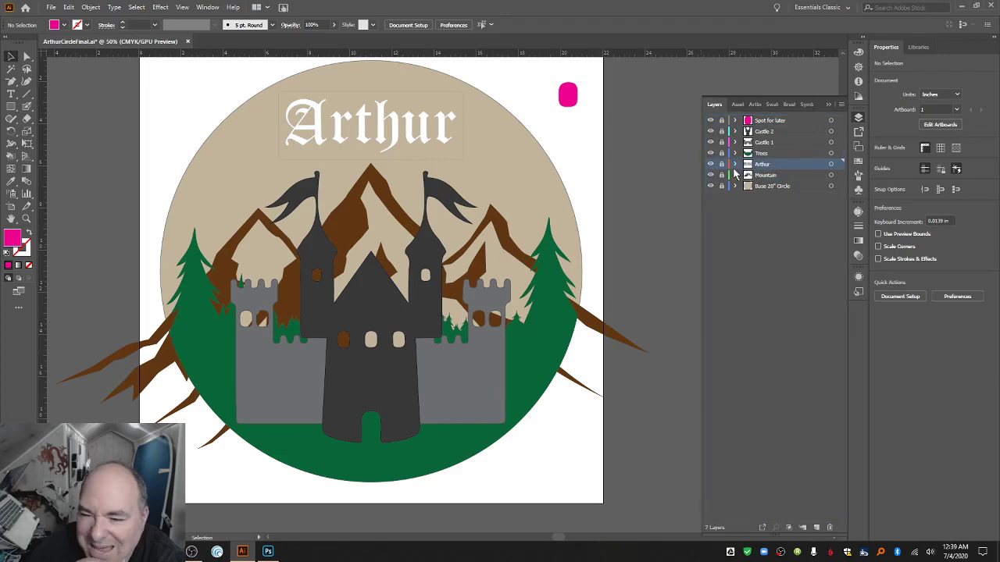
click(710, 164)
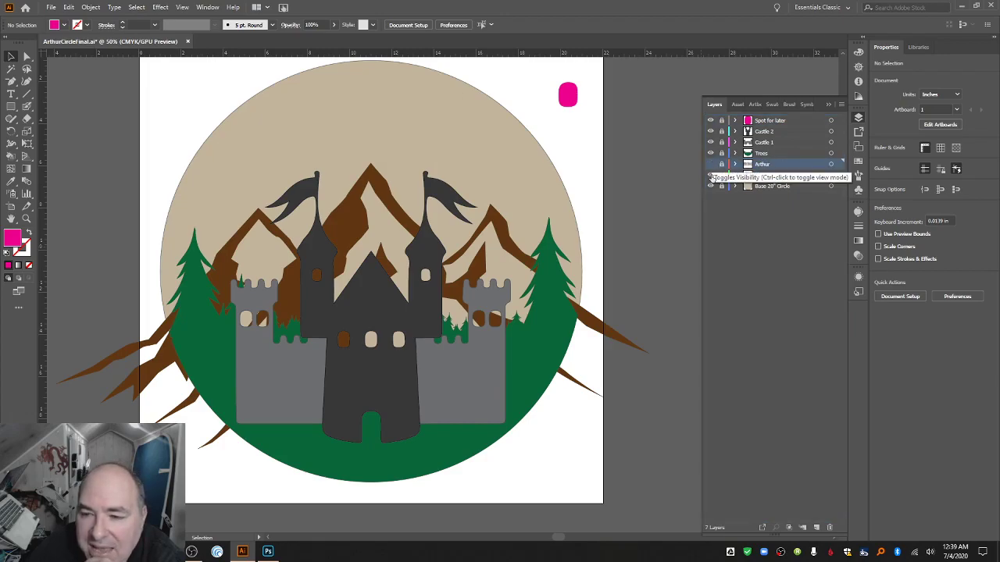
click(819, 185)
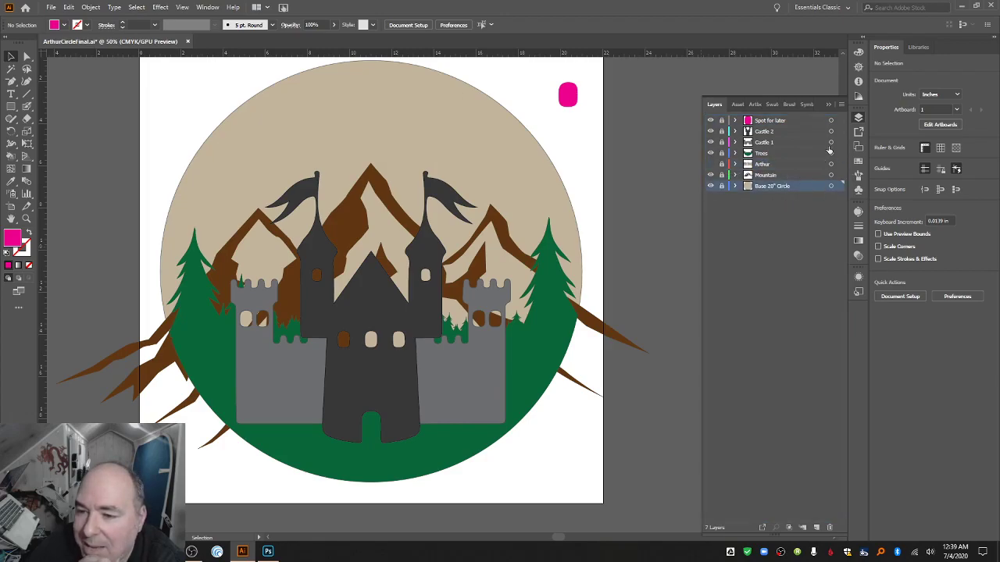
click(841, 104)
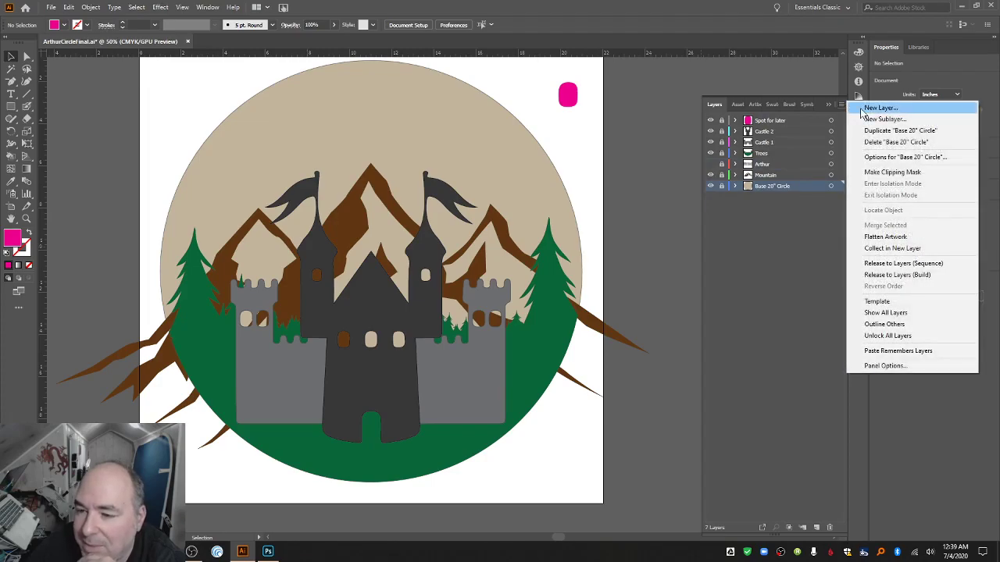
click(865, 131)
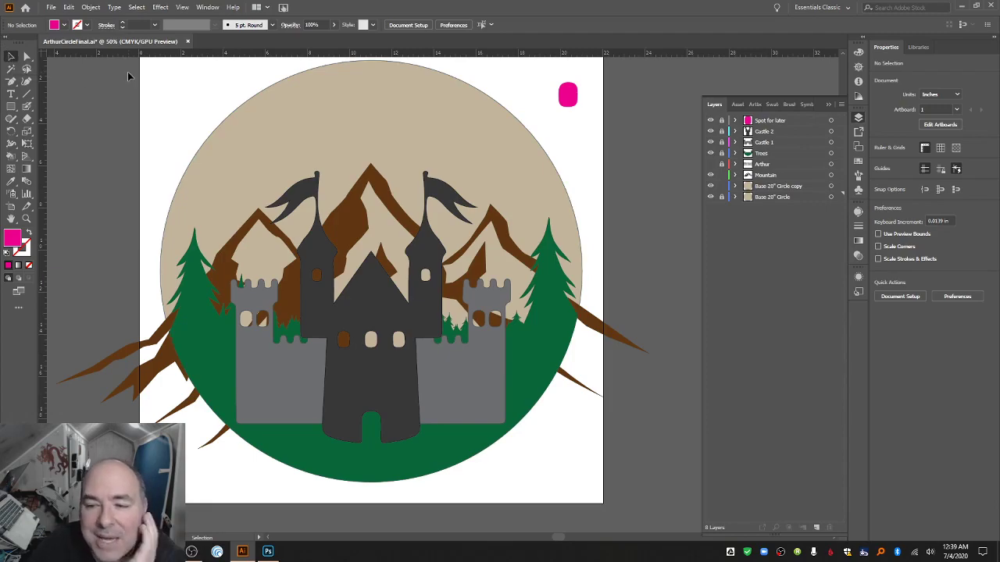
Duplicate the Mountain layer and rename the copy 'Mountain Backup'.
click(779, 167)
click(794, 174)
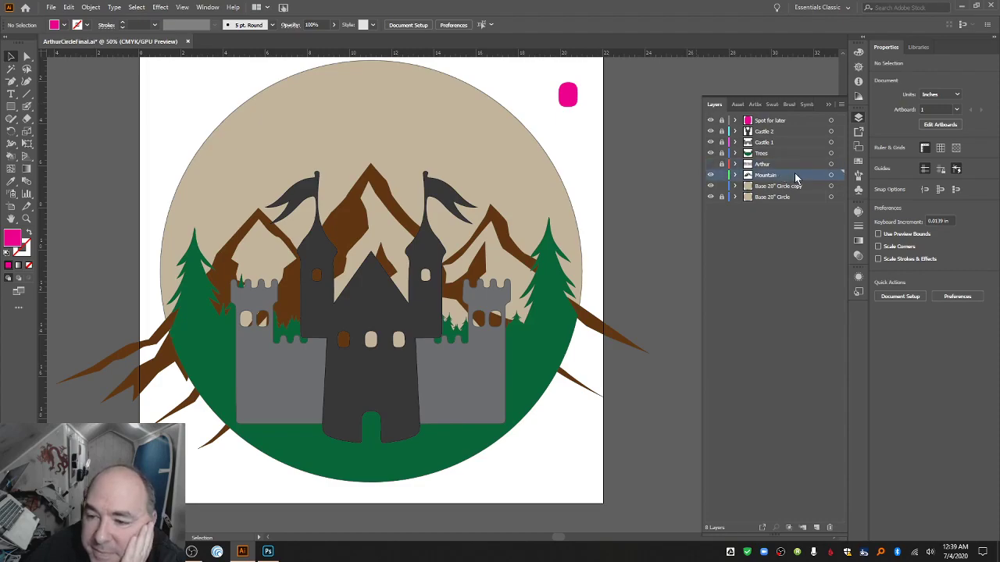
click(843, 104)
click(881, 133)
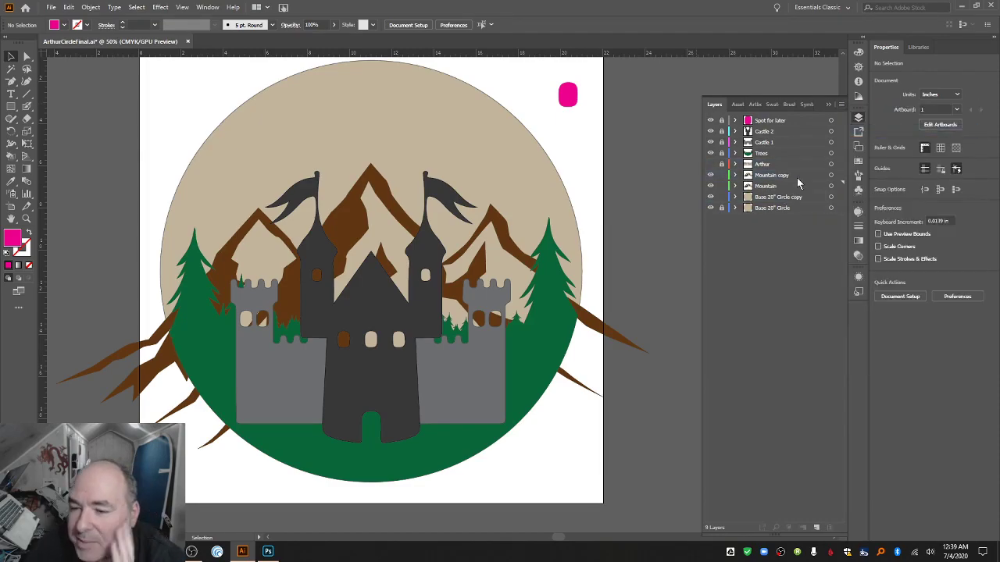
double_click(779, 175)
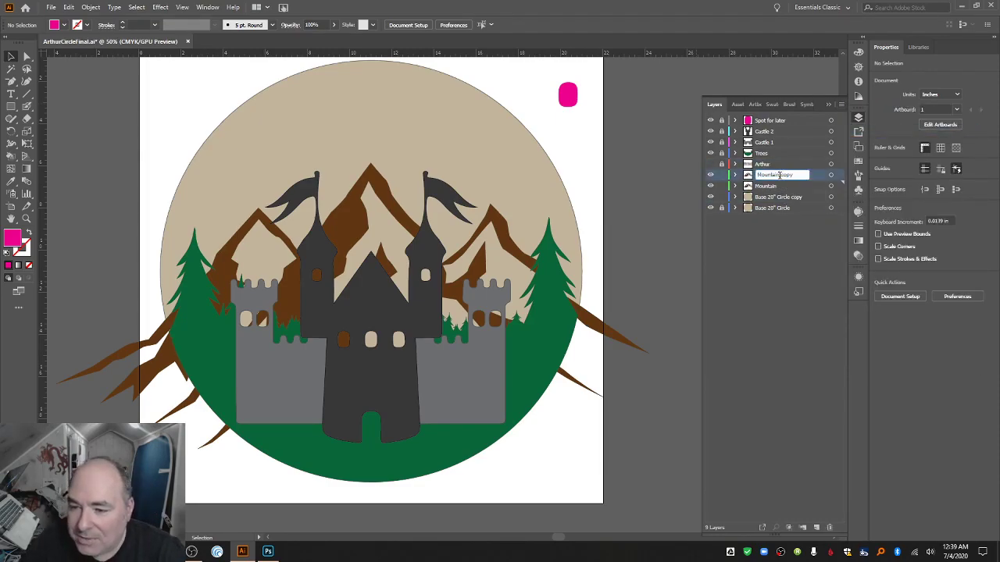
text(Mountain)
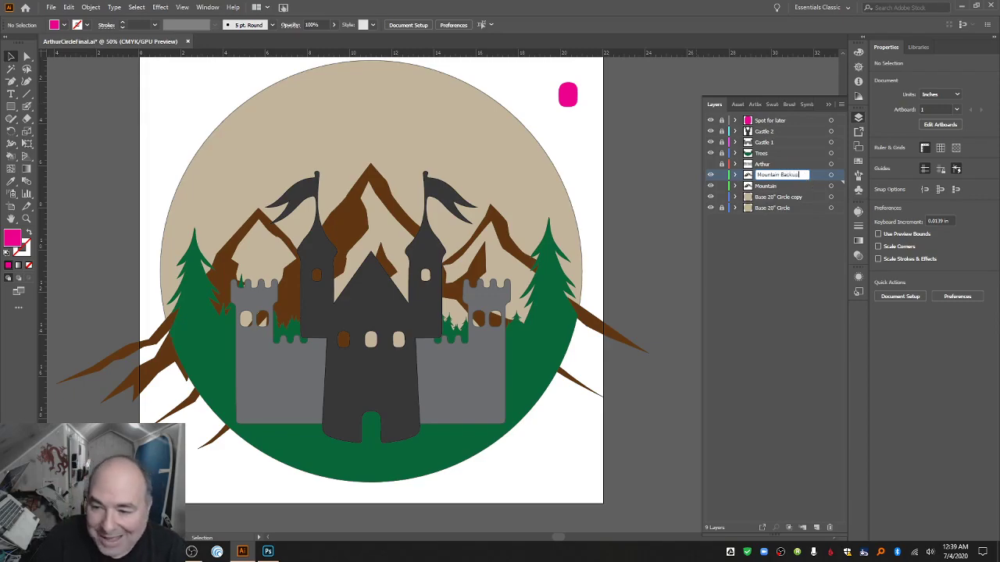
text( Backup)
key(Return)
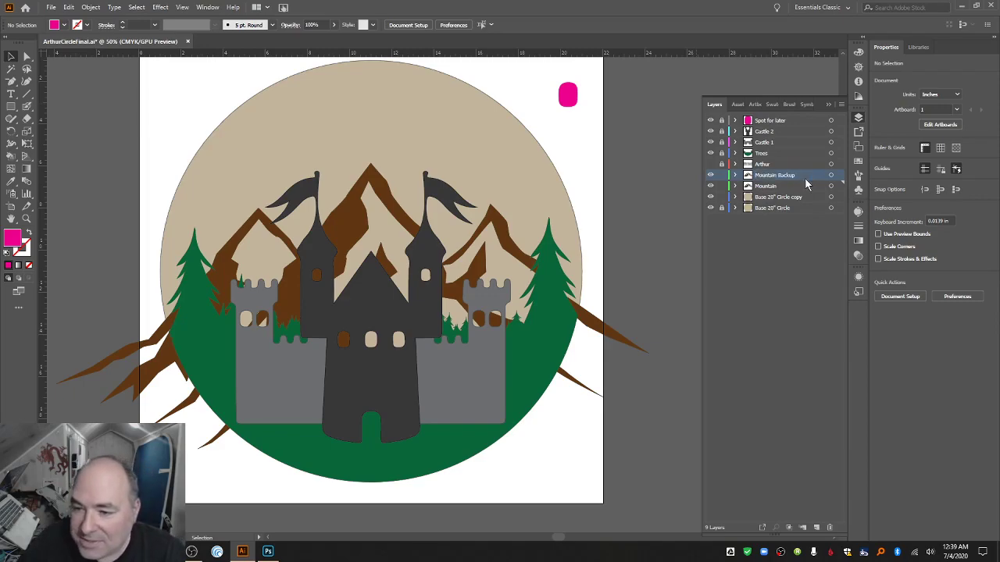
Hide Mountain Backup and divide the circle copy below along the mountain artwork.
click(710, 175)
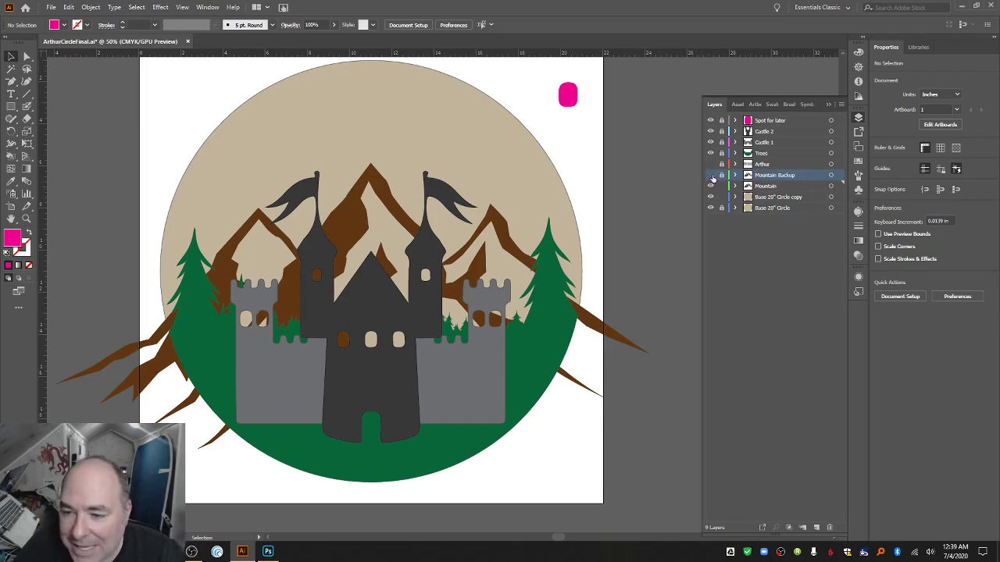
click(768, 187)
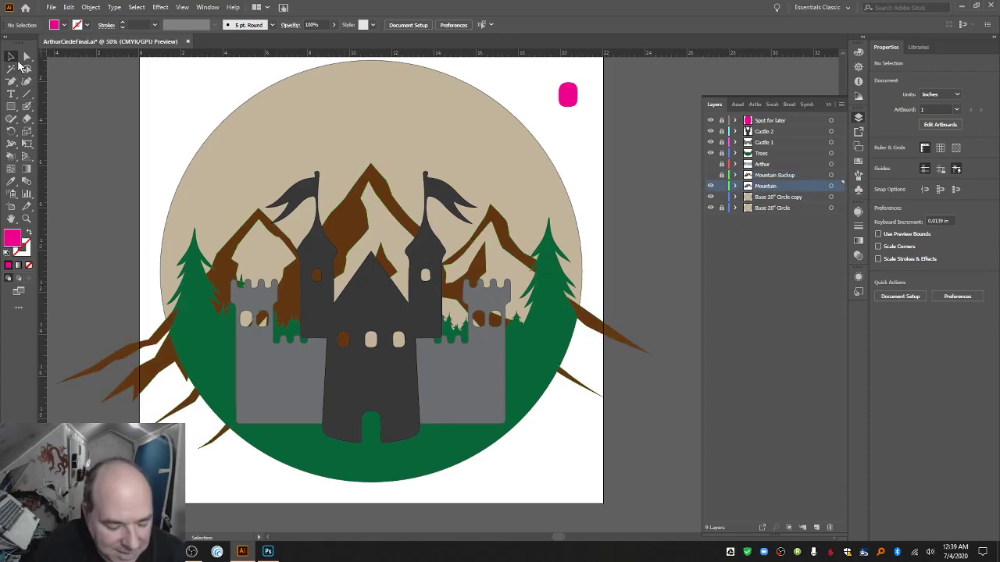
click(231, 245)
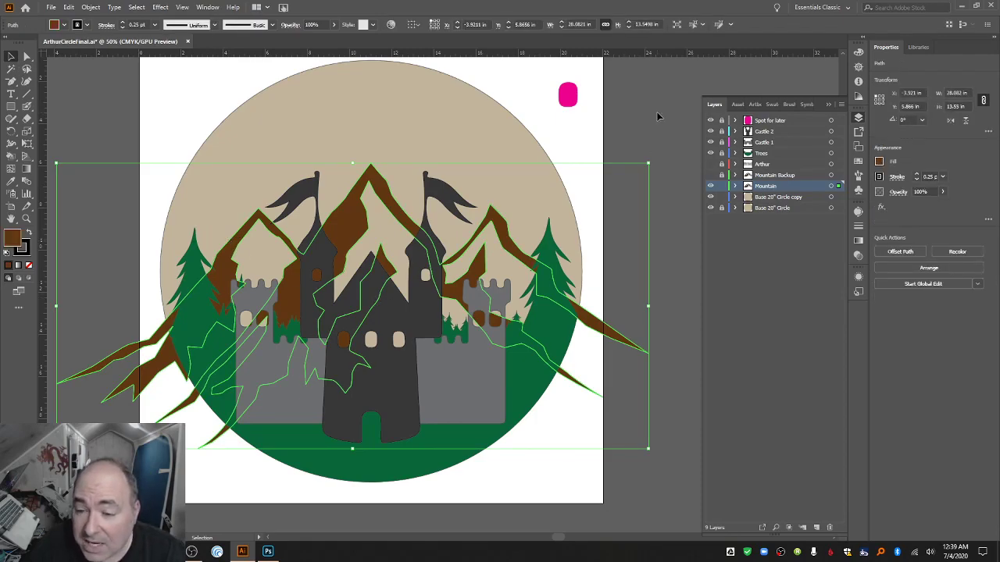
click(734, 187)
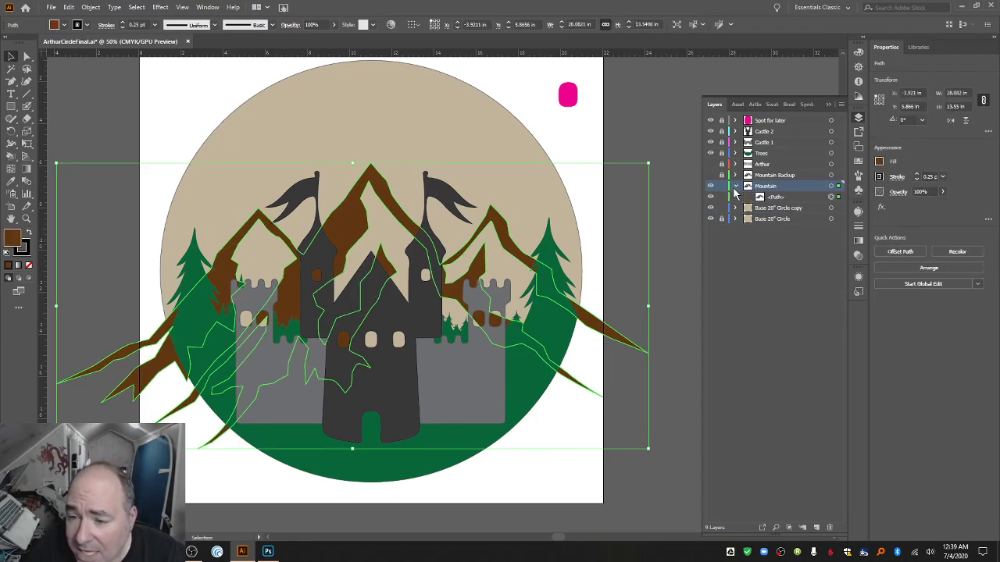
click(735, 187)
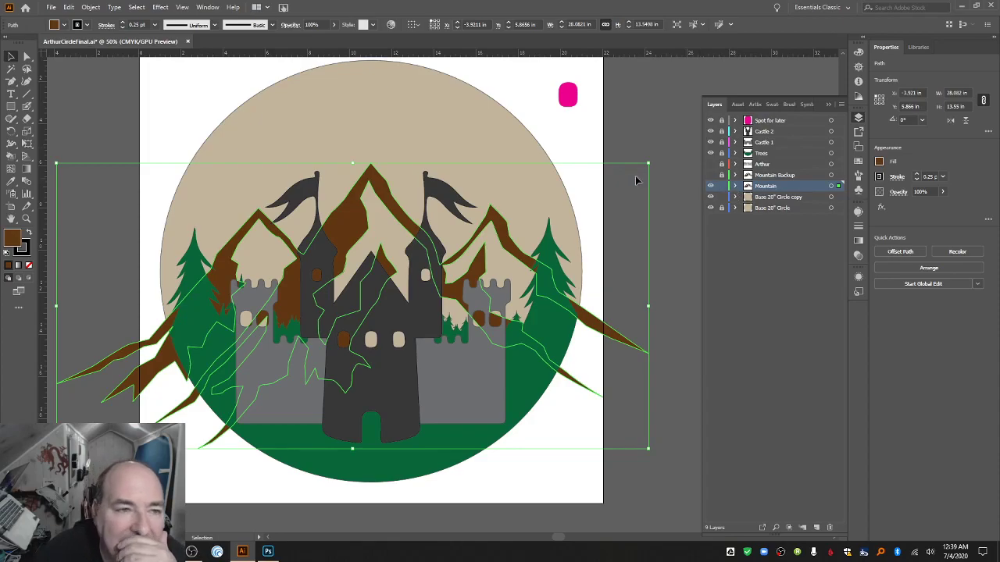
click(91, 7)
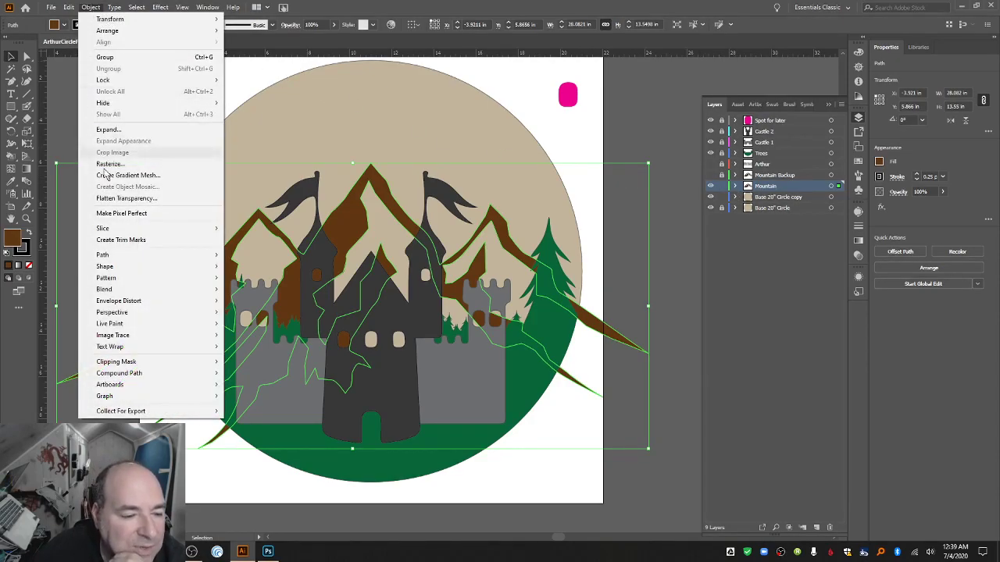
mouse_move(208, 256)
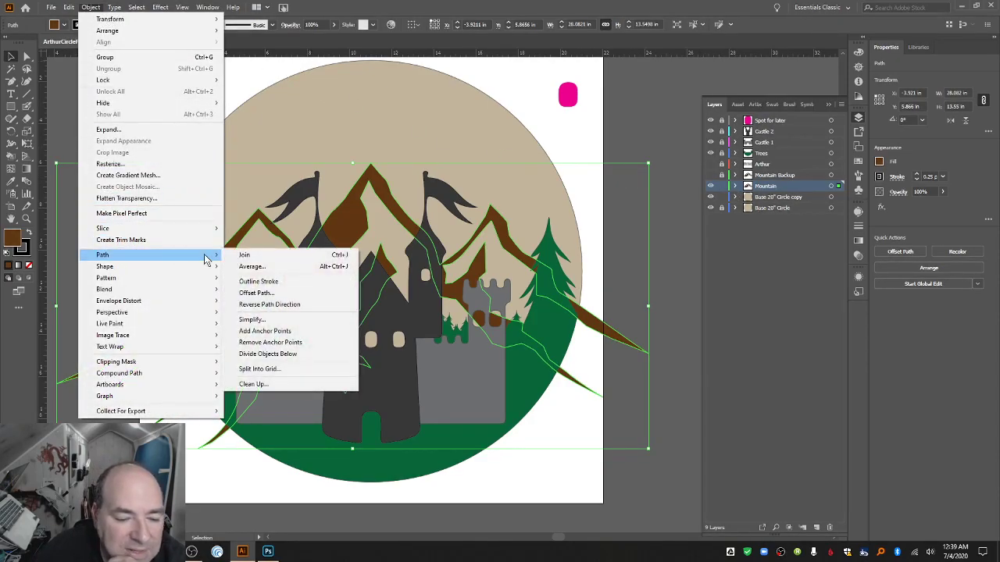
click(283, 354)
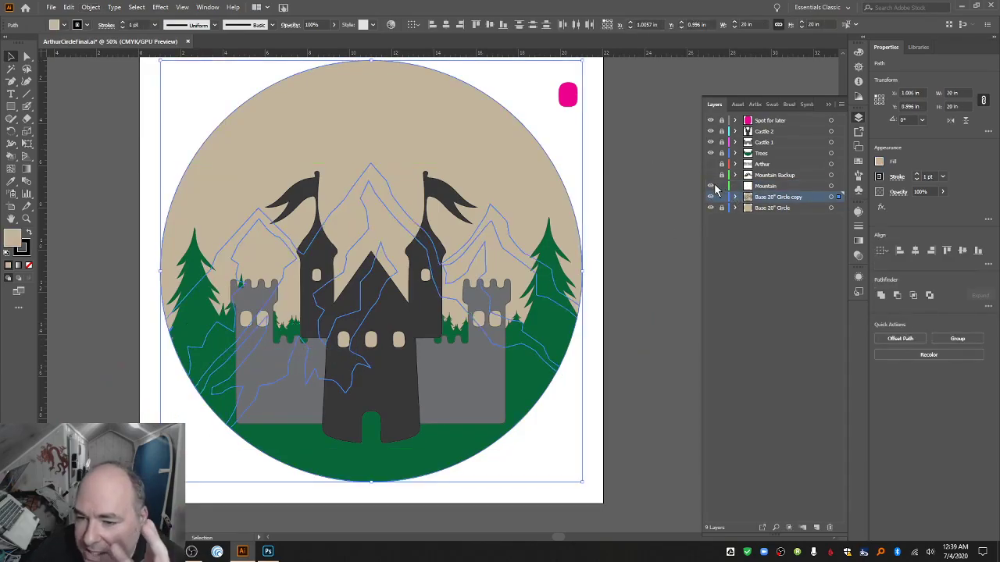
Delete the Mountain layer and hide the Spot and castle layers.
click(775, 187)
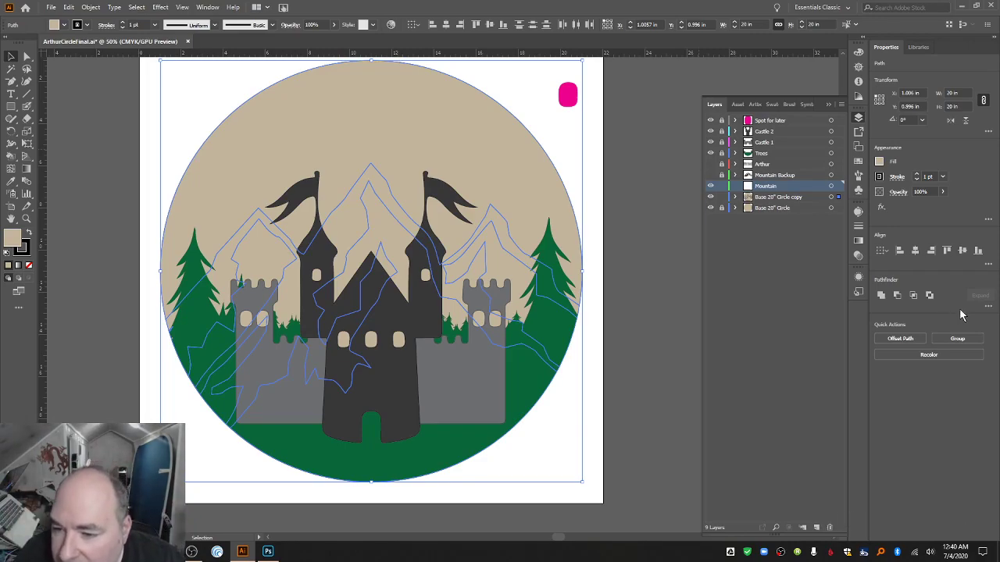
click(829, 527)
drag(713, 122, 714, 197)
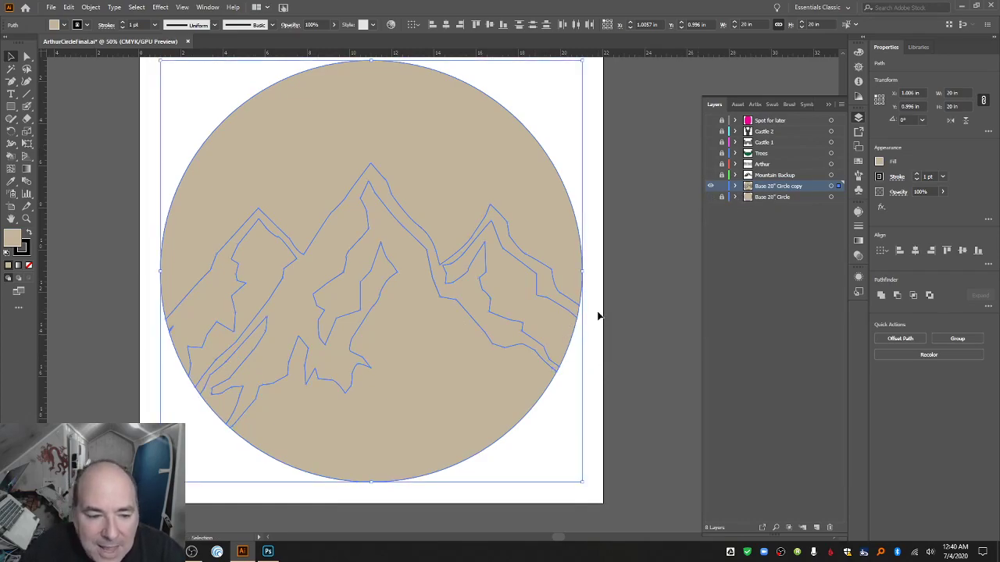
Fill the divided circle copy with dark brown.
click(65, 26)
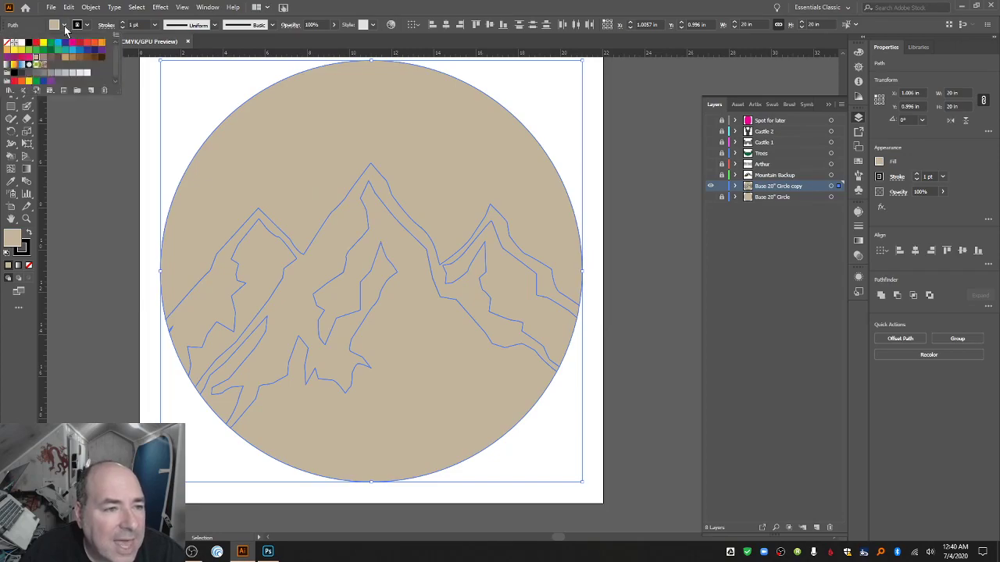
click(95, 57)
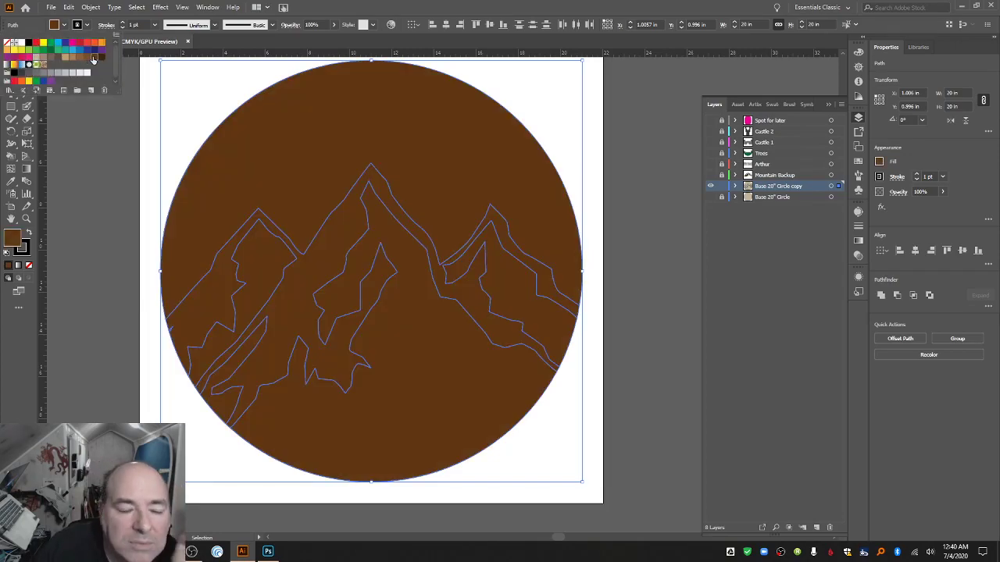
click(734, 187)
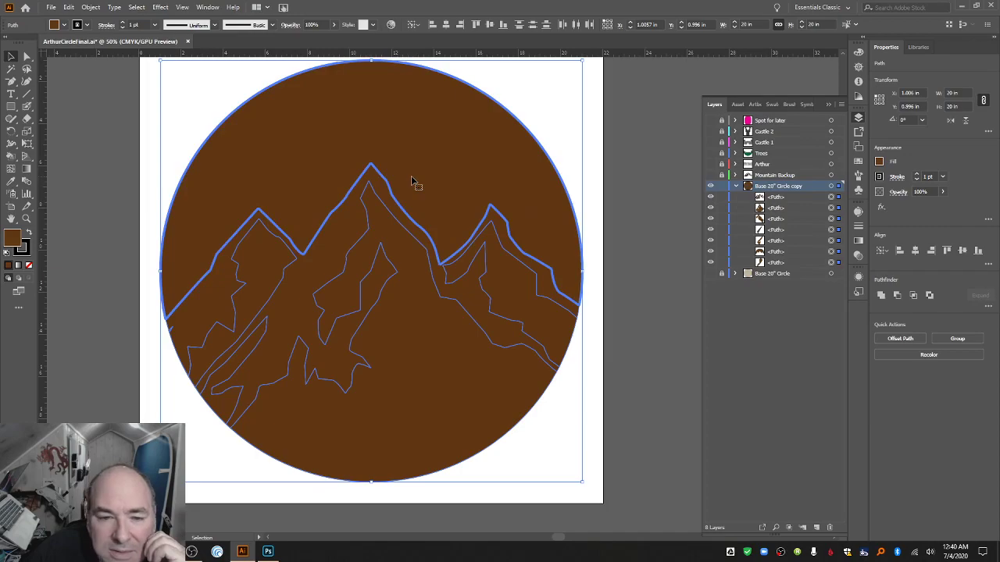
key(Delete)
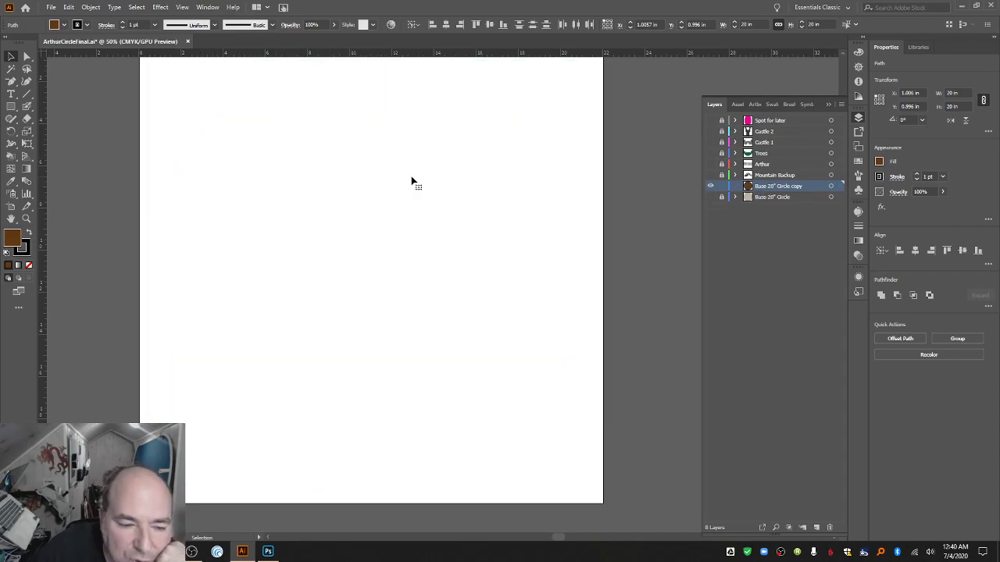
key(ctrl+z)
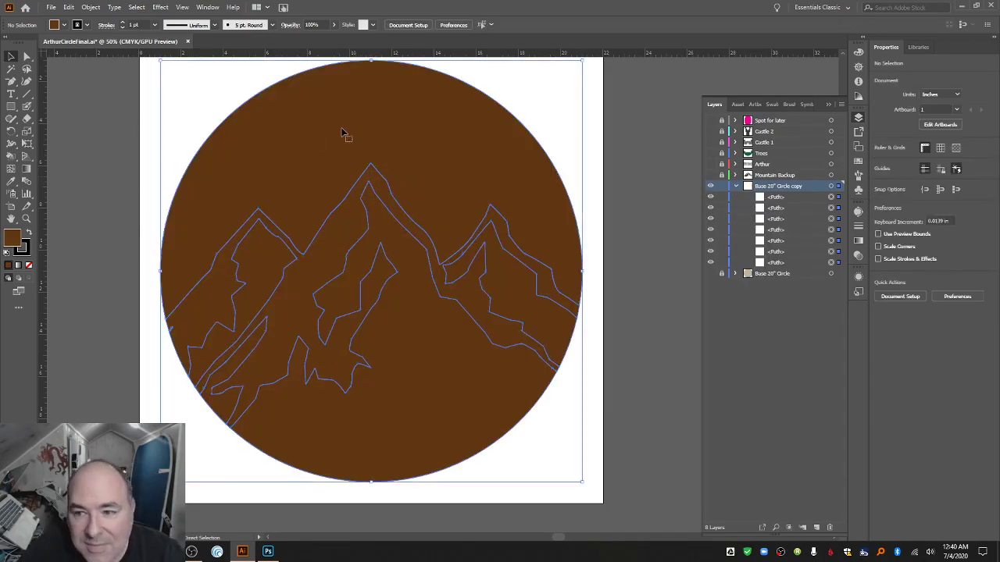
click(90, 7)
key(Escape)
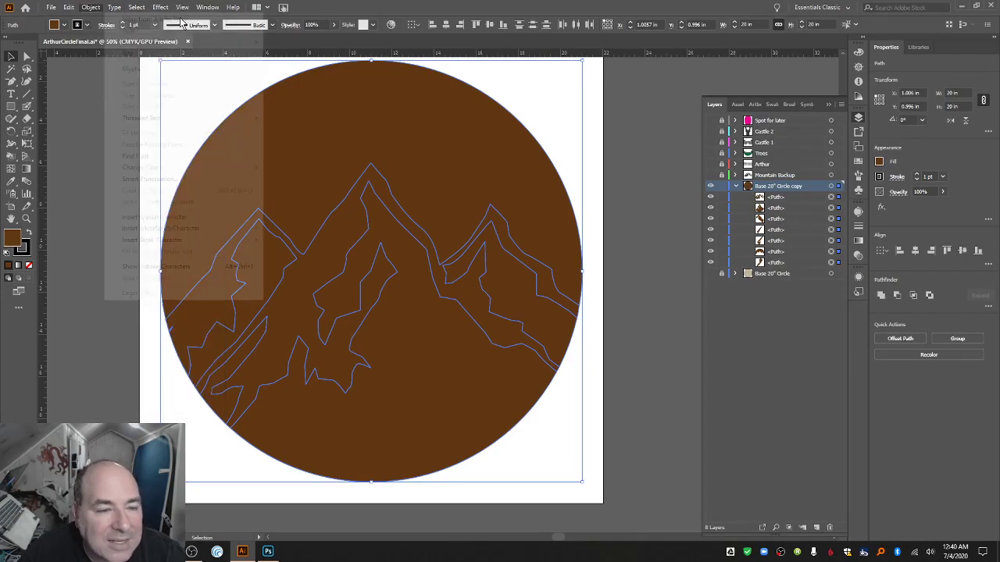
key(ctrl+h)
key(ctrl+shift+a)
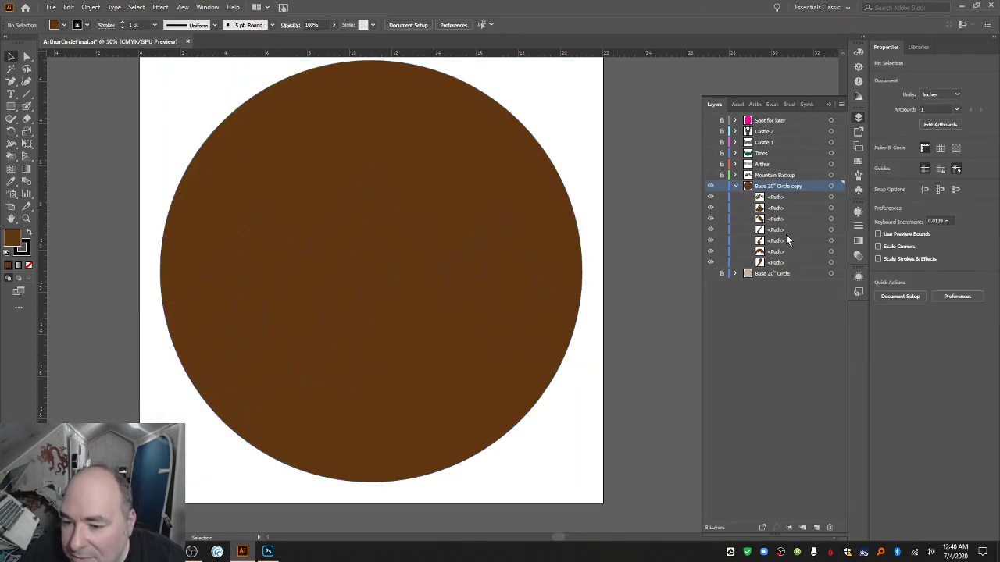
Locate the sky piece above the ridges among the circle's paths and delete it.
click(786, 241)
click(781, 199)
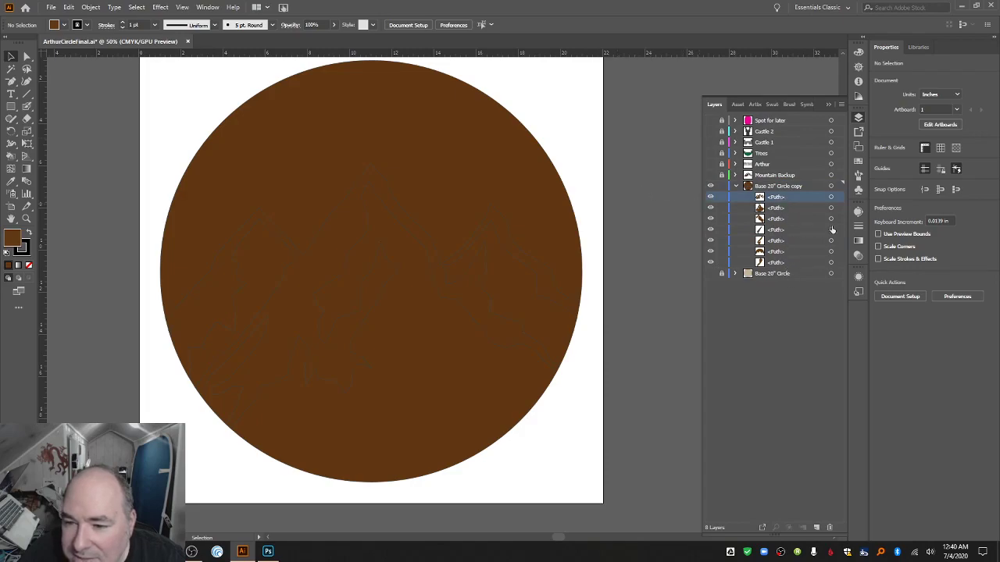
click(710, 197)
click(710, 197)
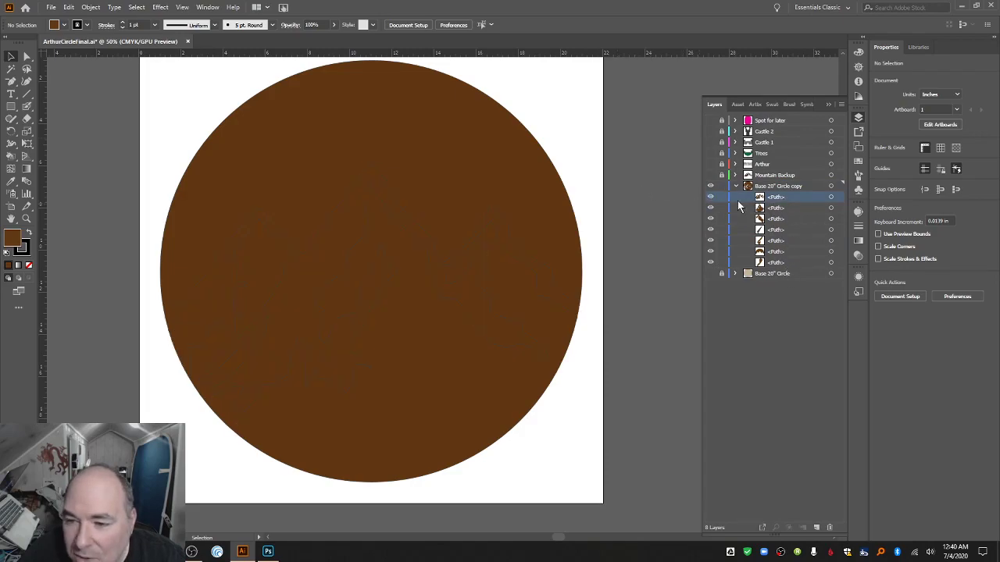
click(711, 210)
click(711, 209)
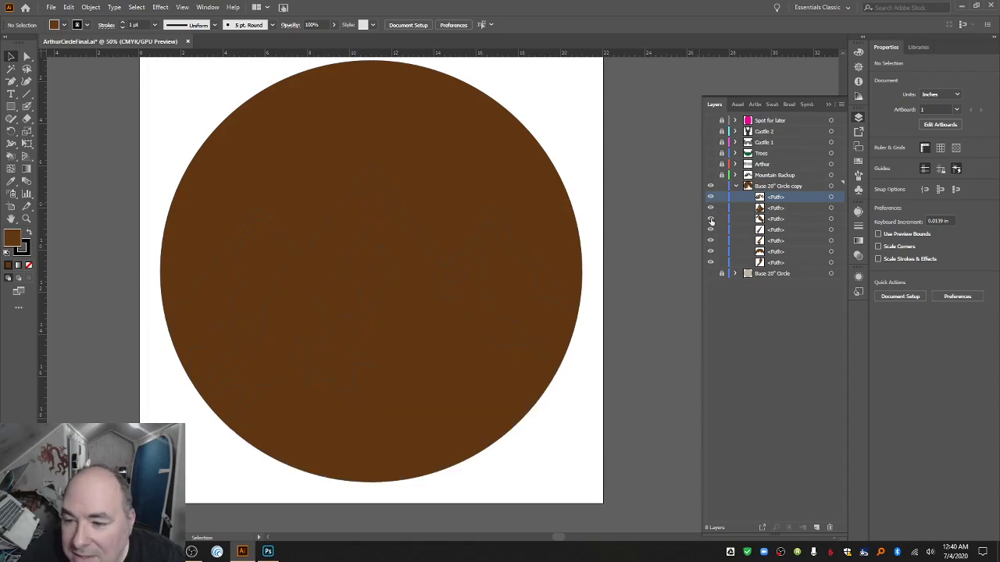
click(710, 220)
click(711, 220)
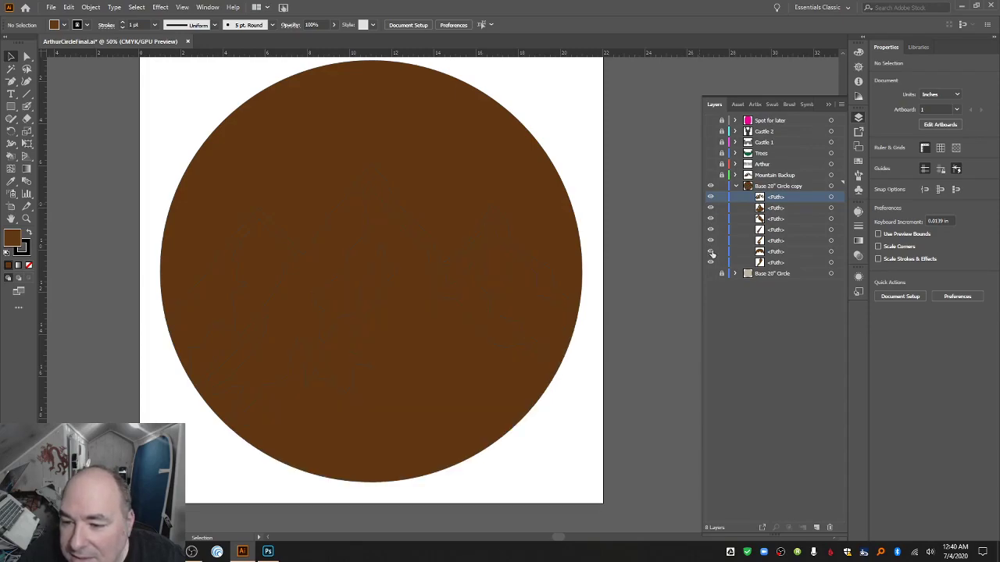
click(710, 252)
click(711, 253)
click(778, 252)
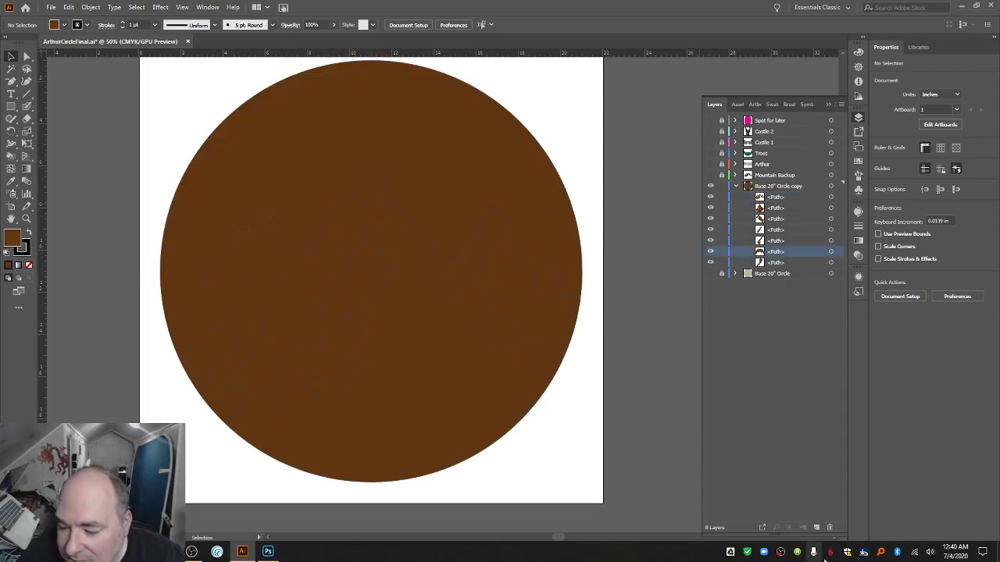
click(830, 529)
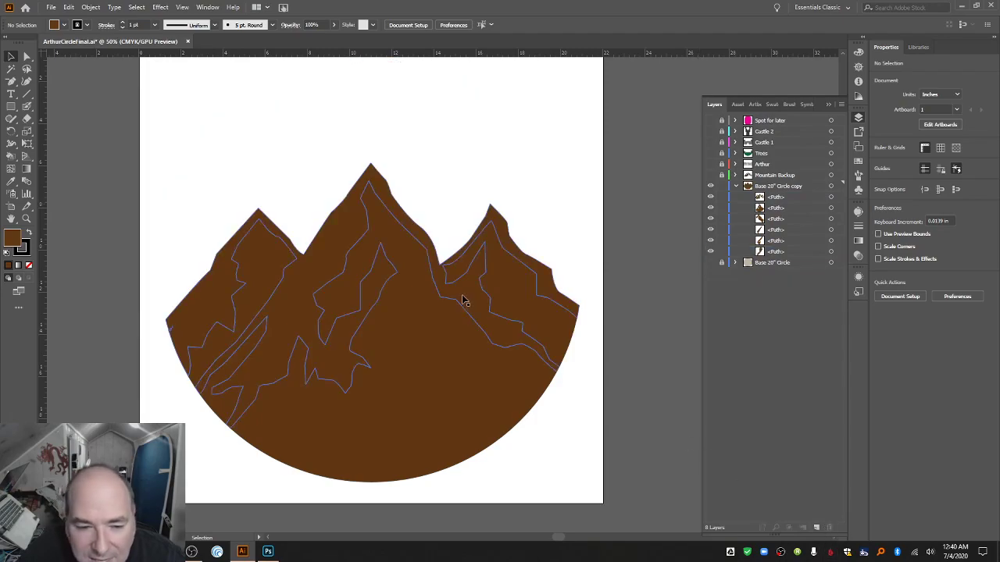
Fill the left mountain highlight and the lower sliver piece tan.
click(428, 303)
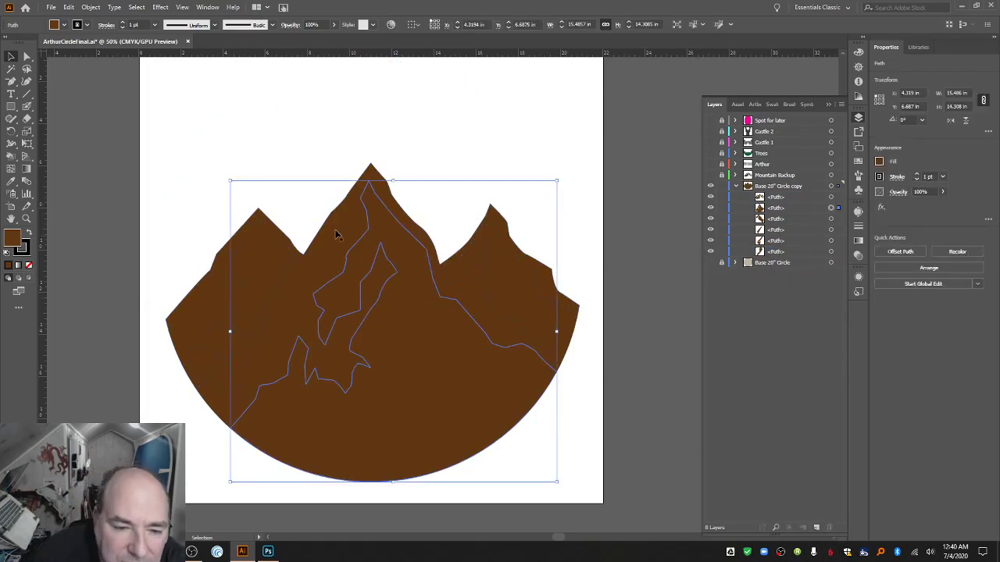
click(255, 258)
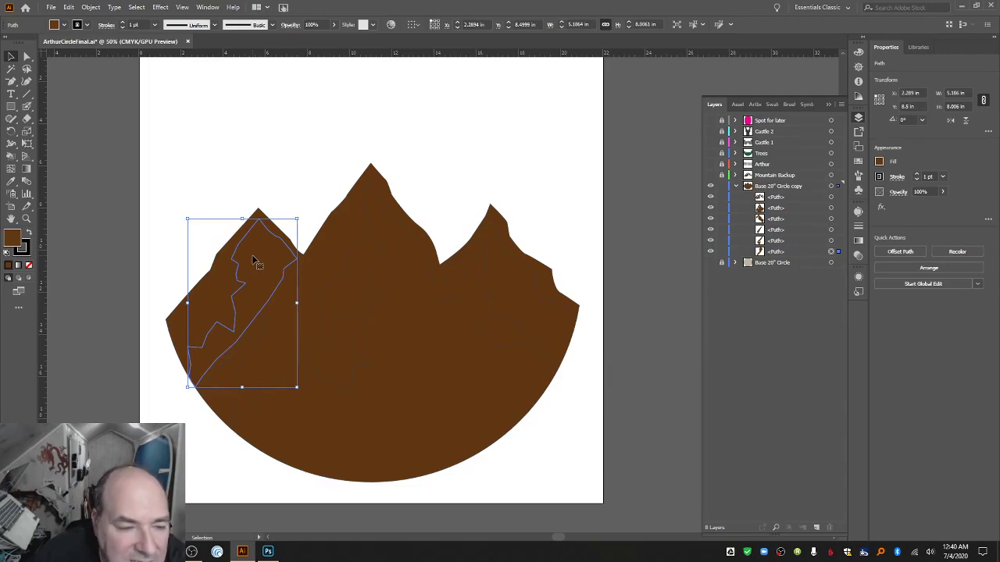
click(63, 25)
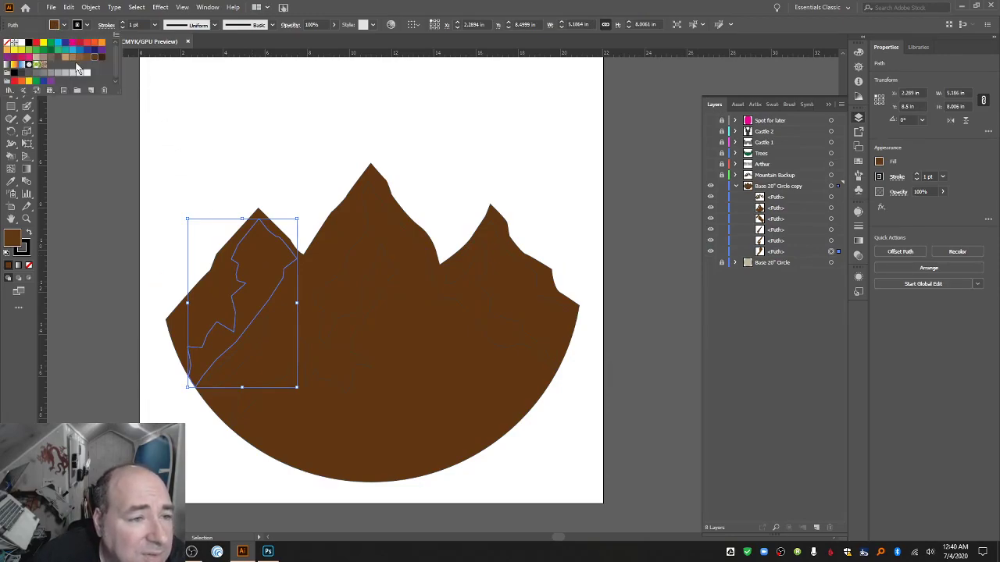
click(67, 59)
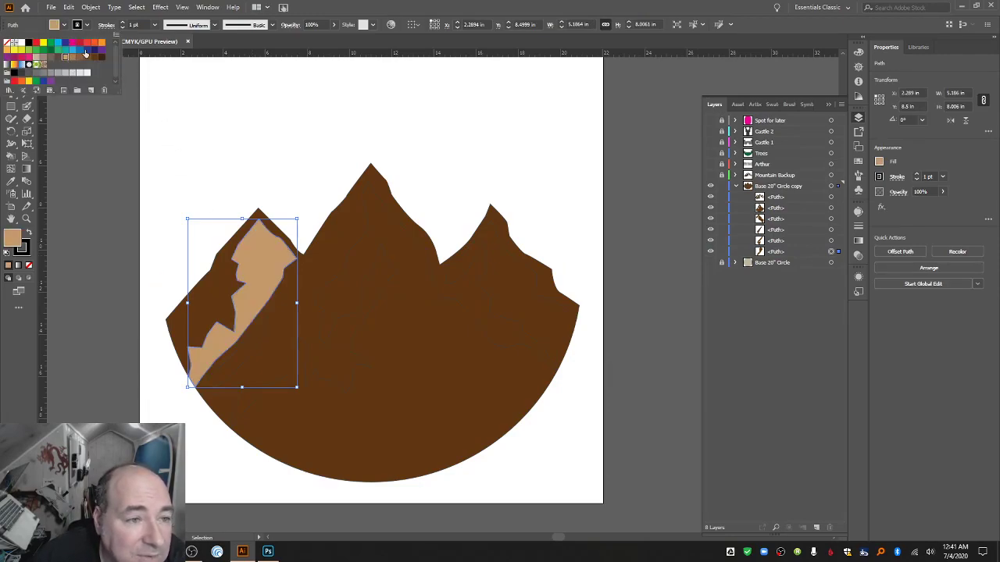
click(257, 333)
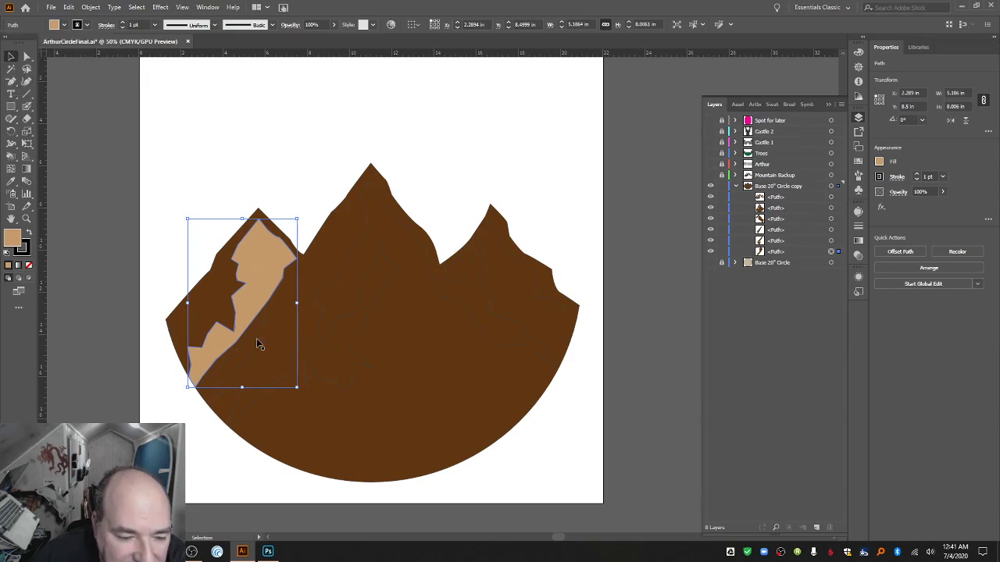
click(256, 338)
click(65, 25)
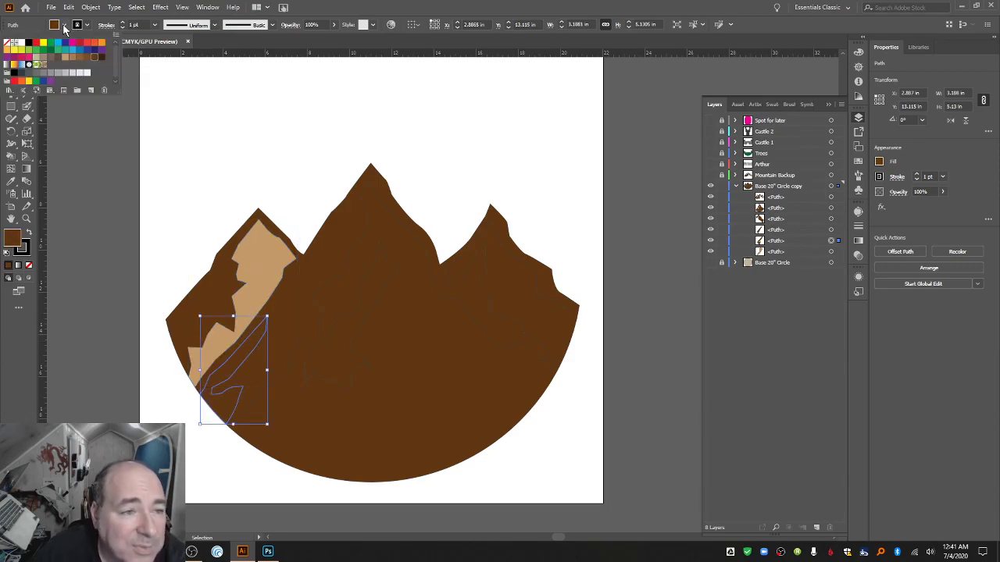
click(67, 62)
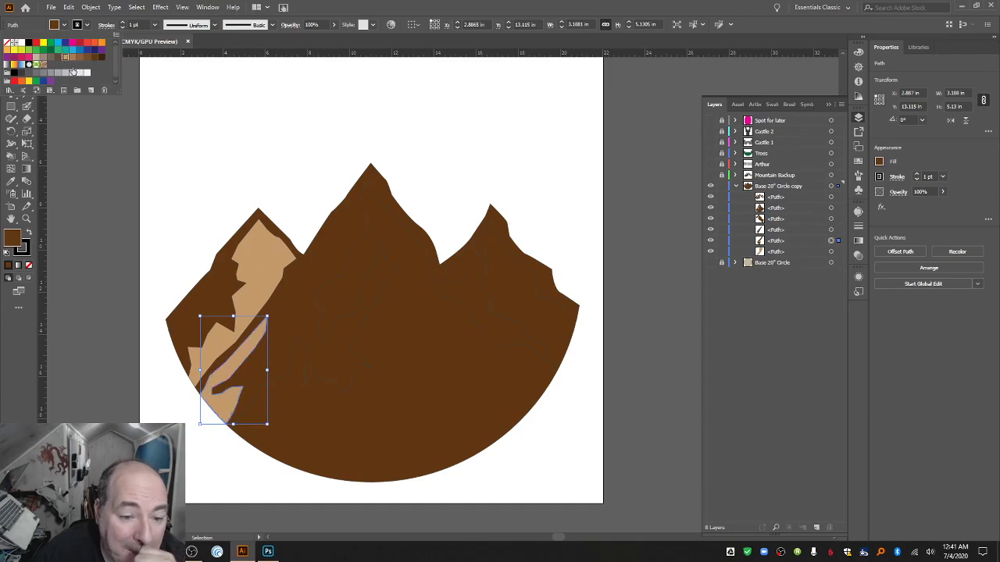
click(291, 367)
Make the large central and right mountains tan and show the Base 20" Circle layer.
click(292, 366)
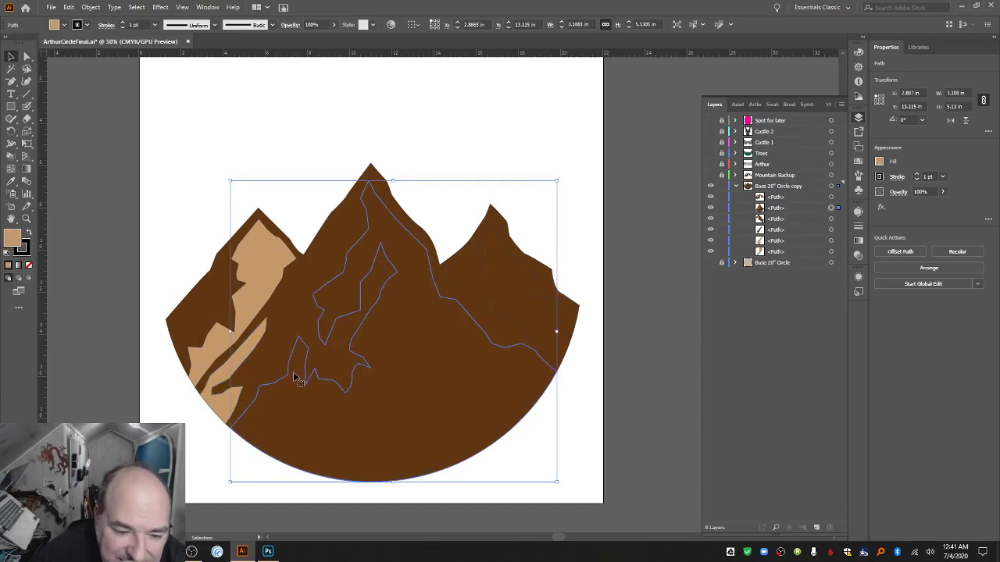
click(64, 25)
click(66, 59)
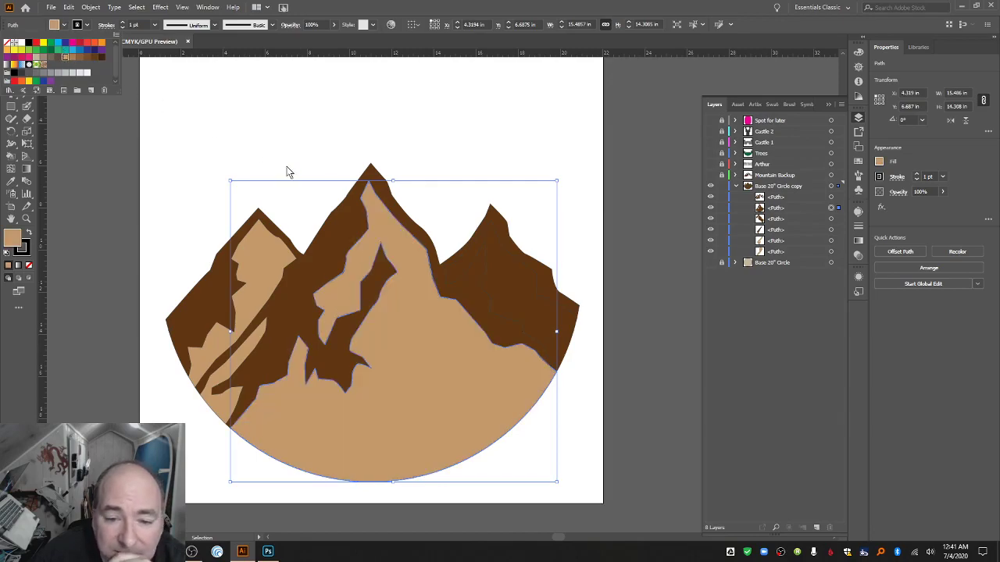
click(514, 275)
click(519, 272)
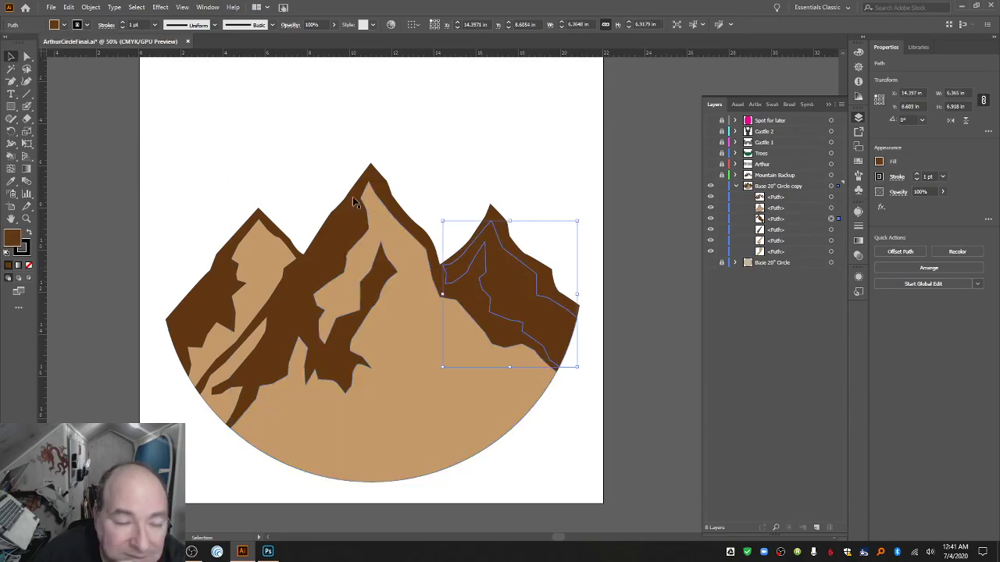
click(64, 25)
click(64, 28)
click(64, 26)
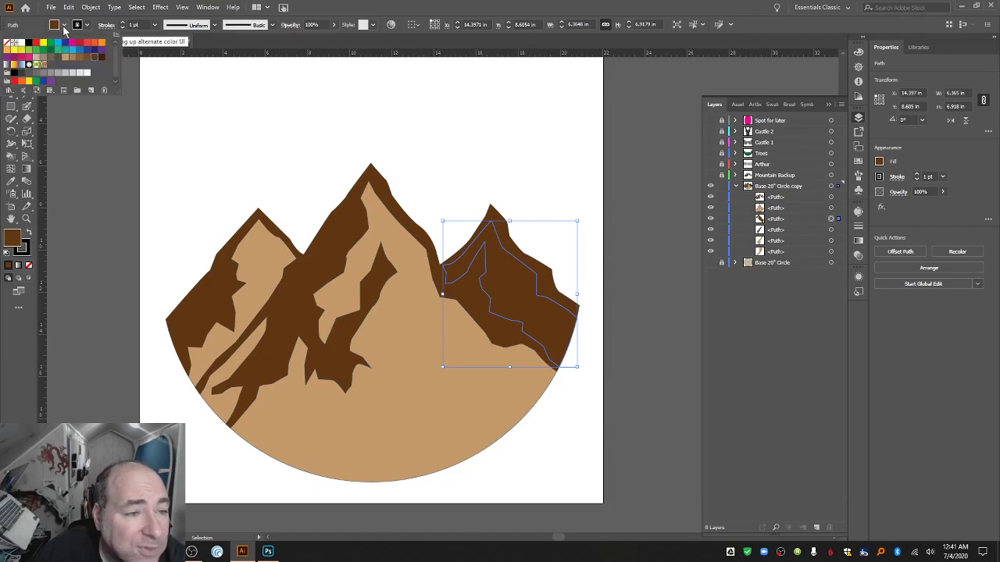
click(67, 58)
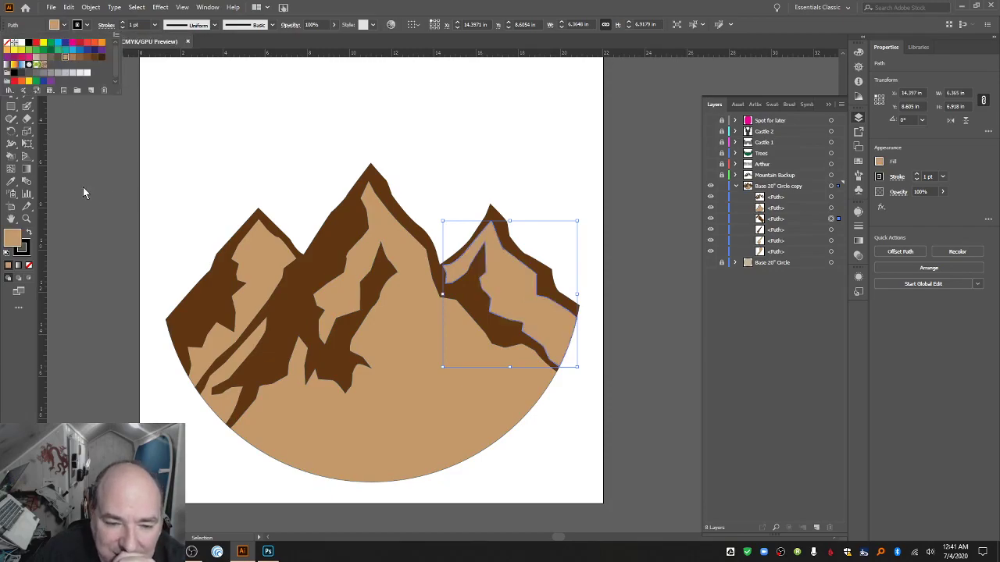
click(711, 262)
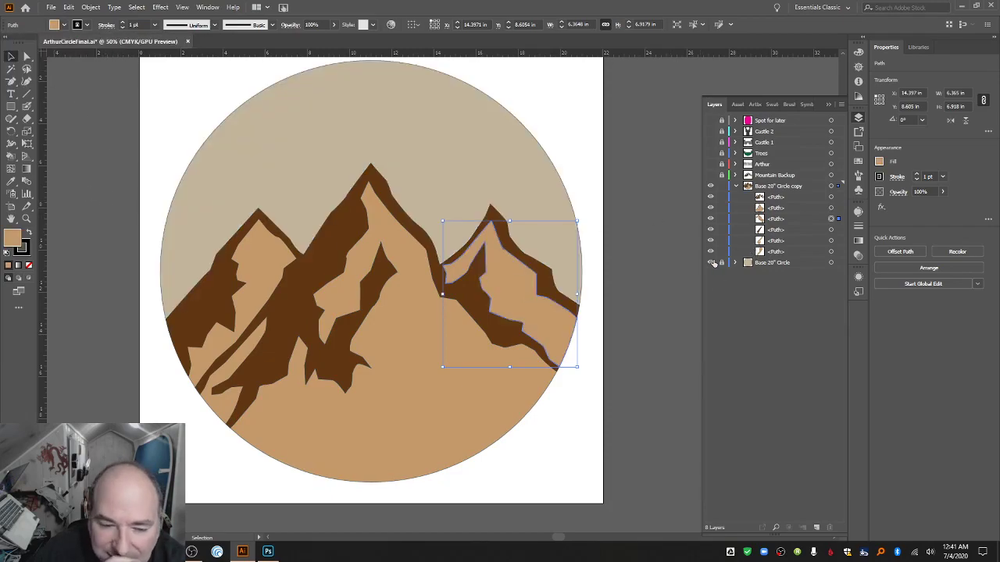
Deselect the mountain, collapse the circle copy layer, and show the Arthur, Trees and Castle 1 layers.
click(658, 314)
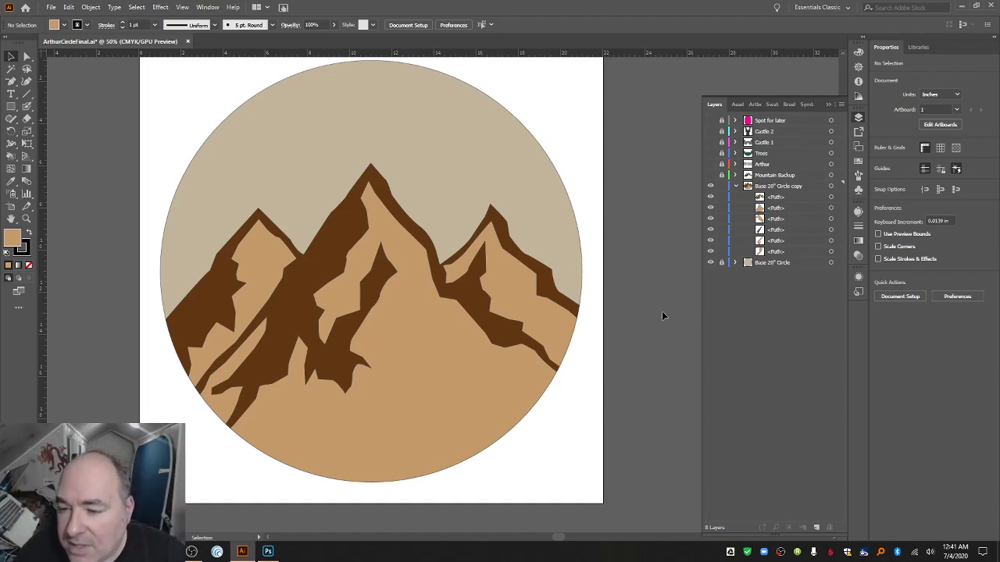
click(735, 186)
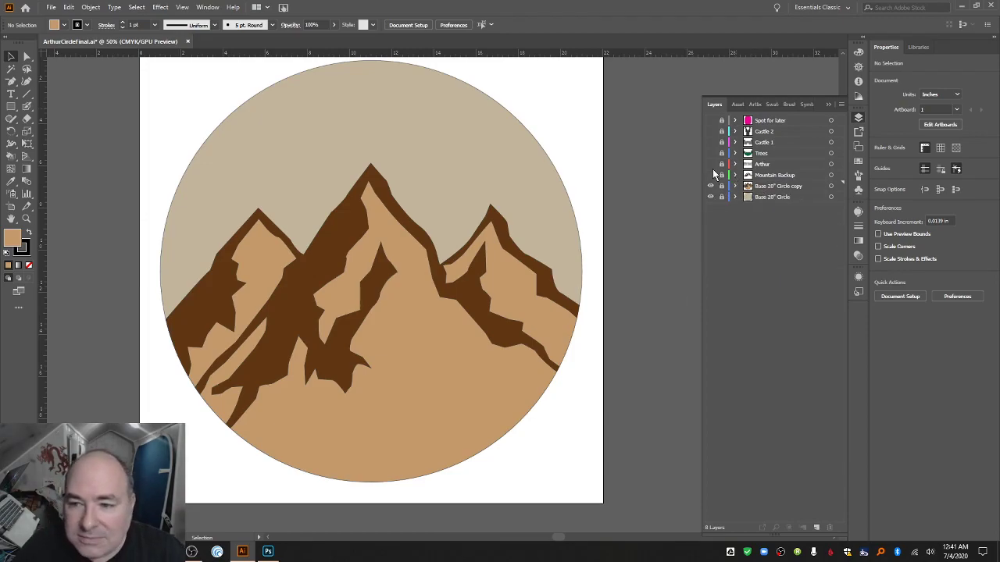
click(711, 164)
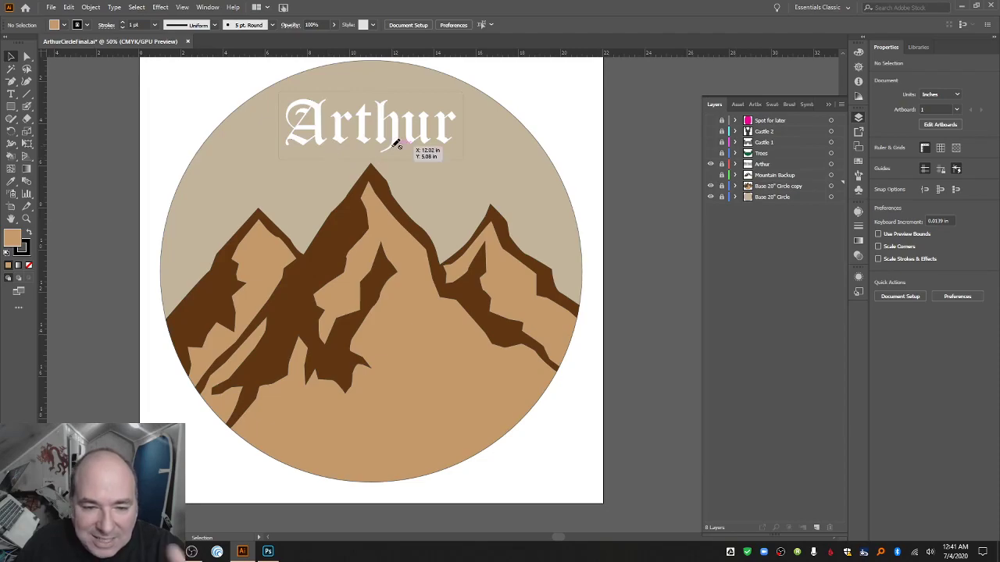
click(711, 154)
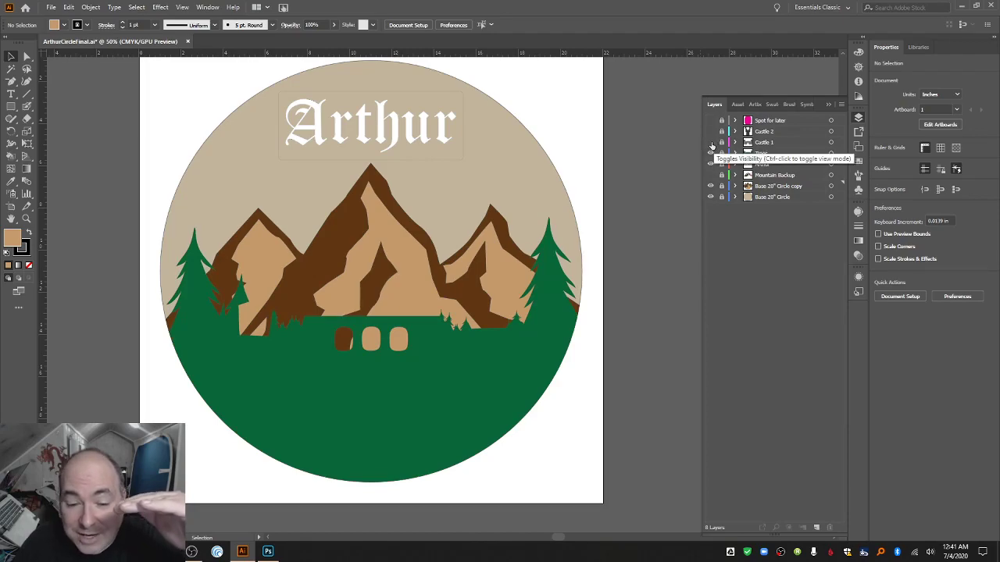
click(711, 143)
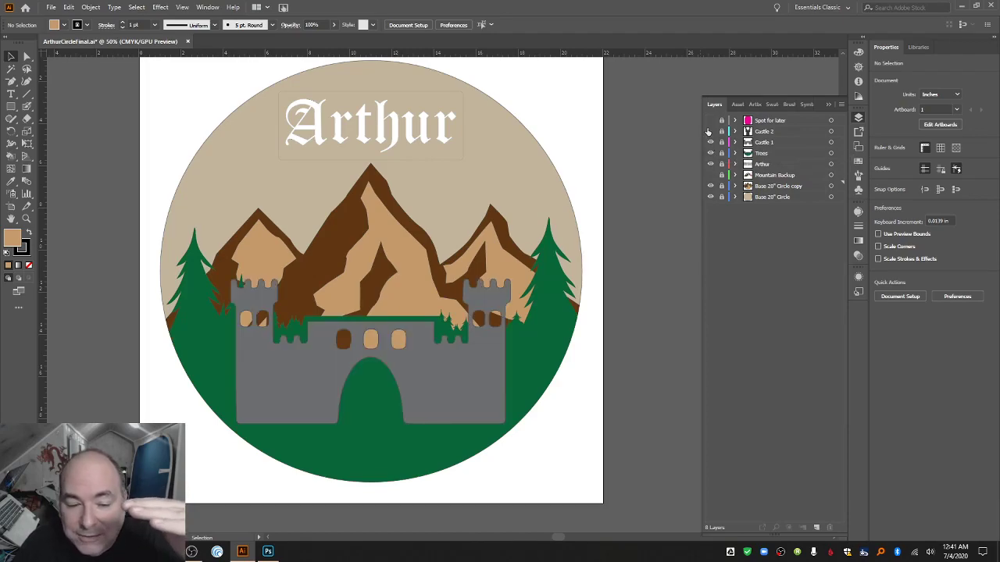
Show Castle 2 and fill the right tower window with the light tan swatch.
click(710, 131)
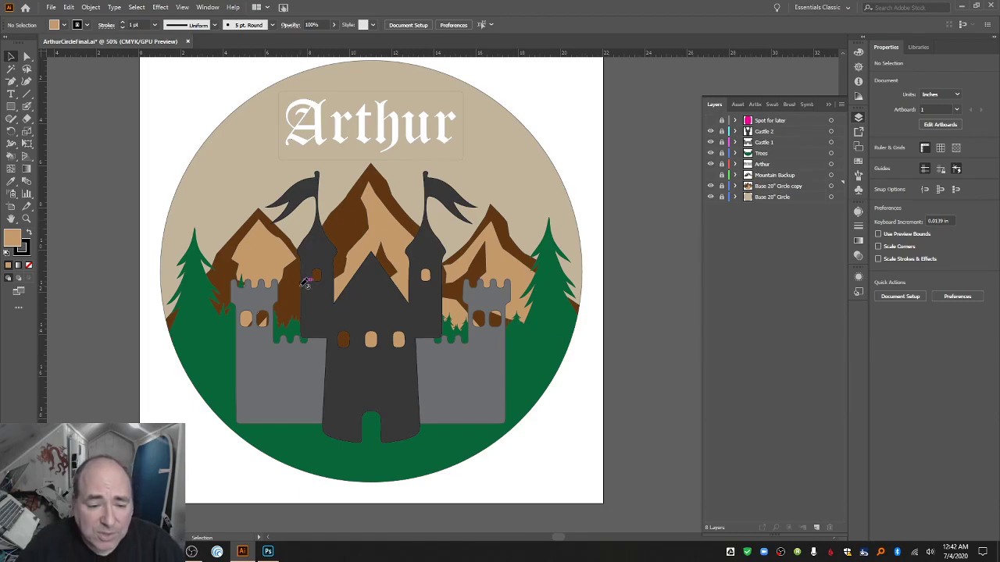
click(425, 272)
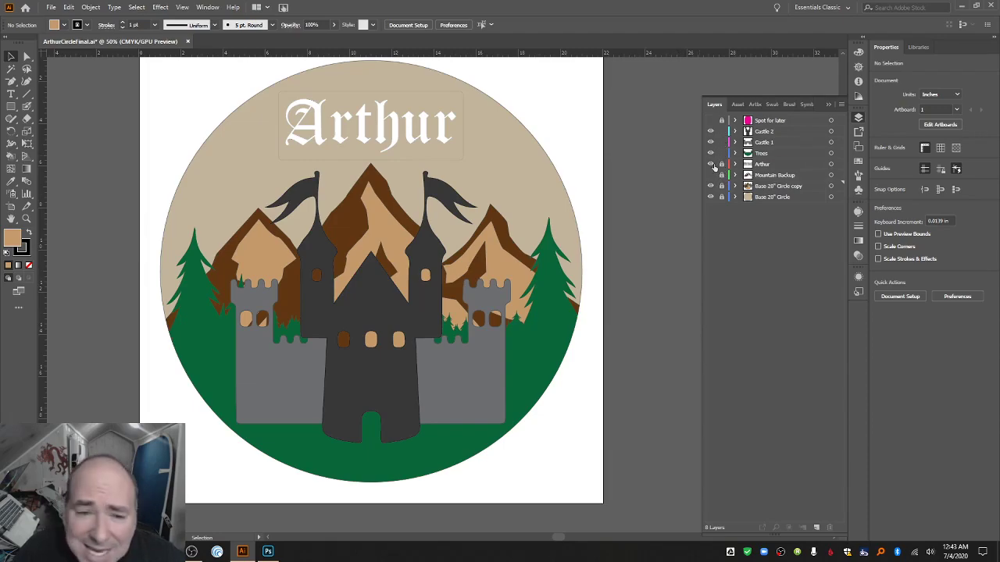
Hide the Arthur title and select all artwork on the Trees through Castle 2 layers.
click(712, 164)
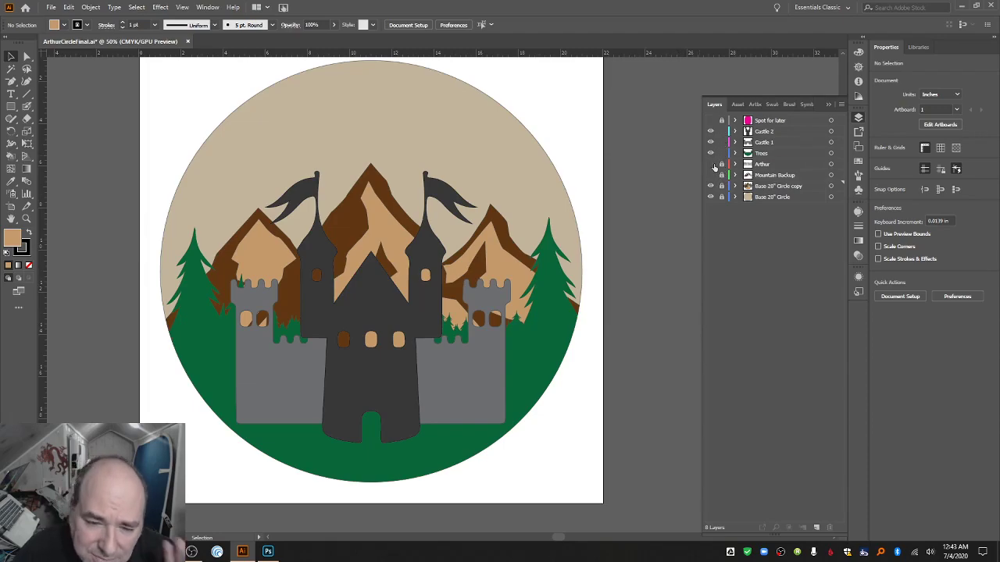
click(766, 155)
shift+click(768, 134)
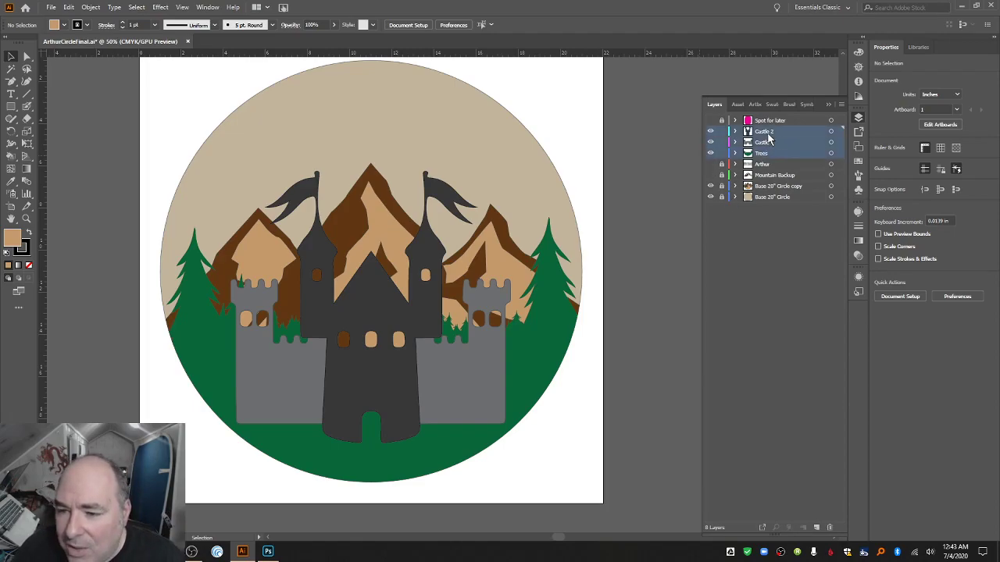
key(ctrl+a)
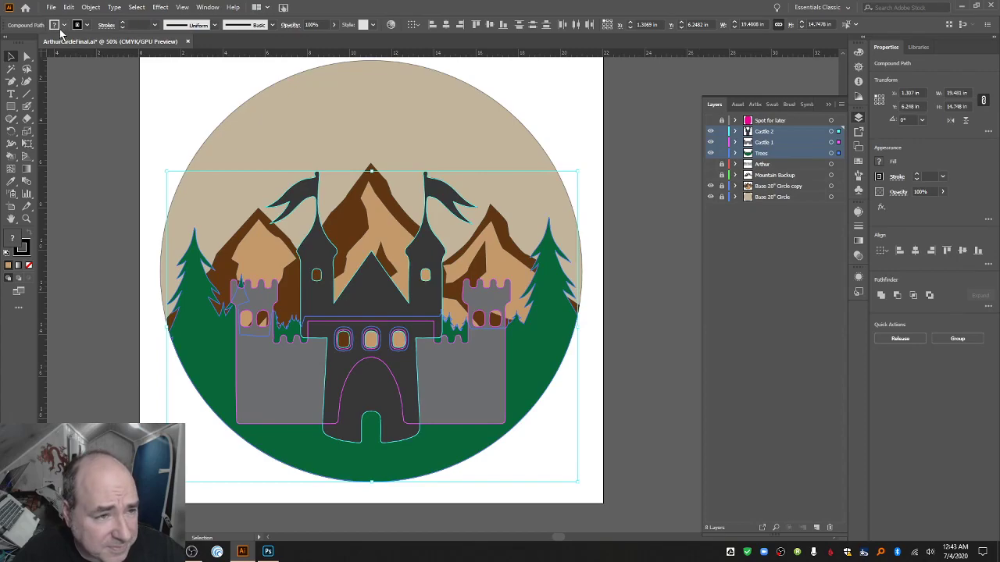
Set the selected artwork to no fill with a 2 pt stroke, then lock the castle layers.
click(64, 25)
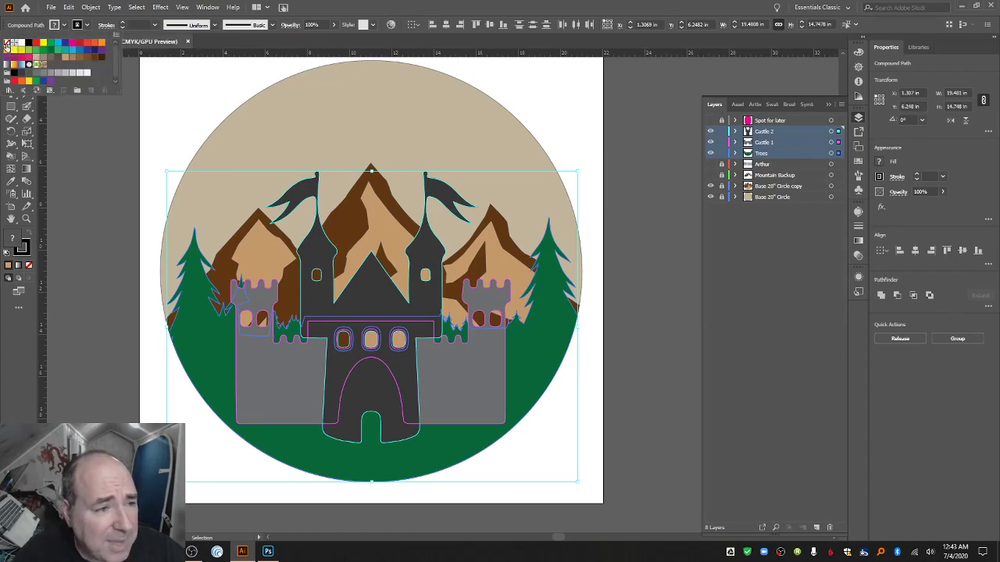
click(6, 44)
click(155, 25)
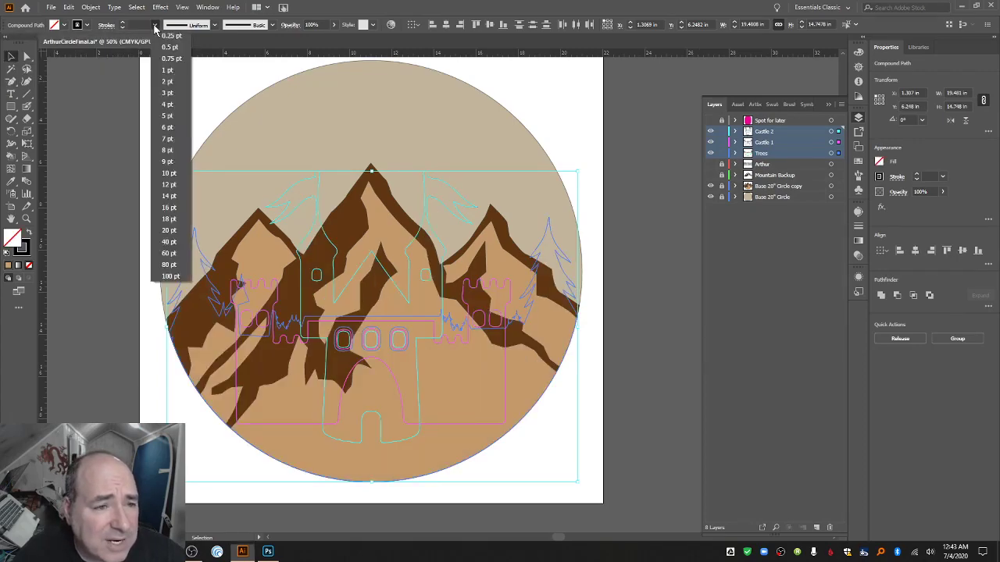
click(167, 69)
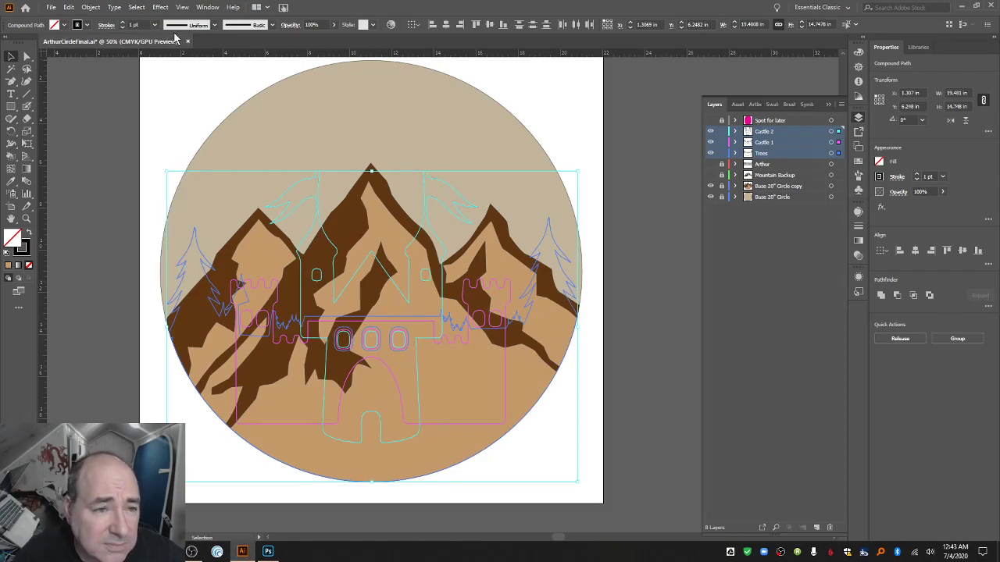
click(154, 25)
click(159, 80)
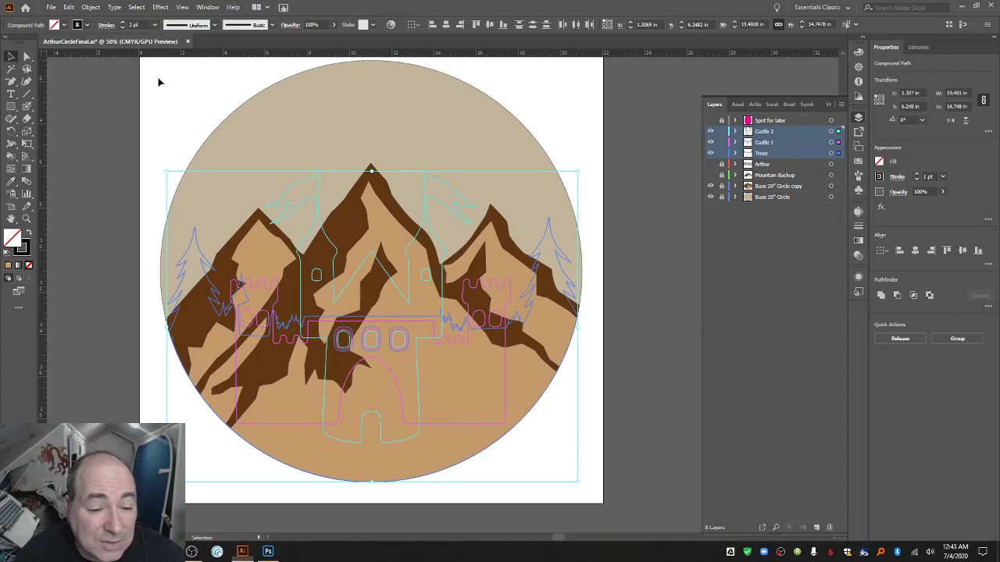
click(123, 88)
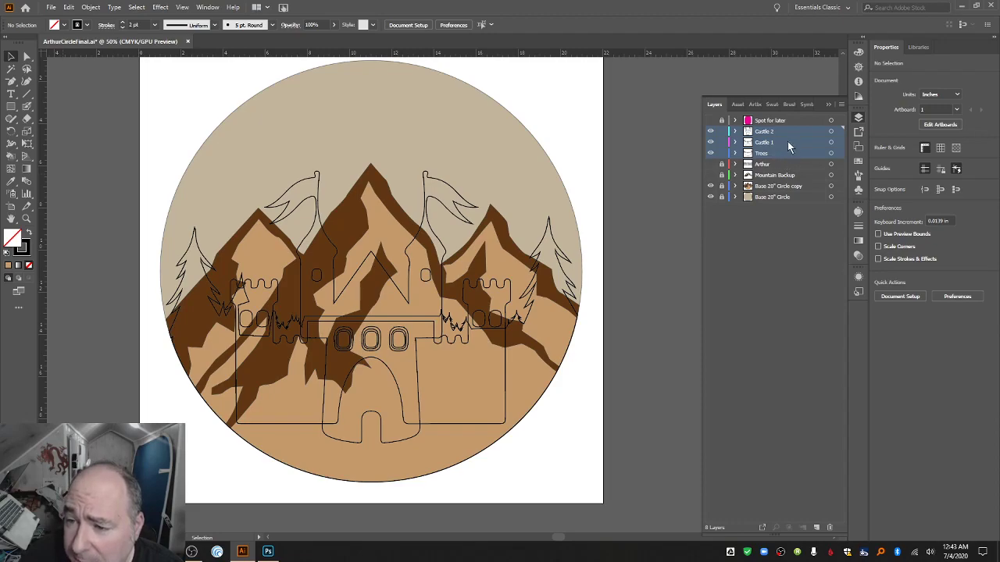
drag(721, 131, 721, 154)
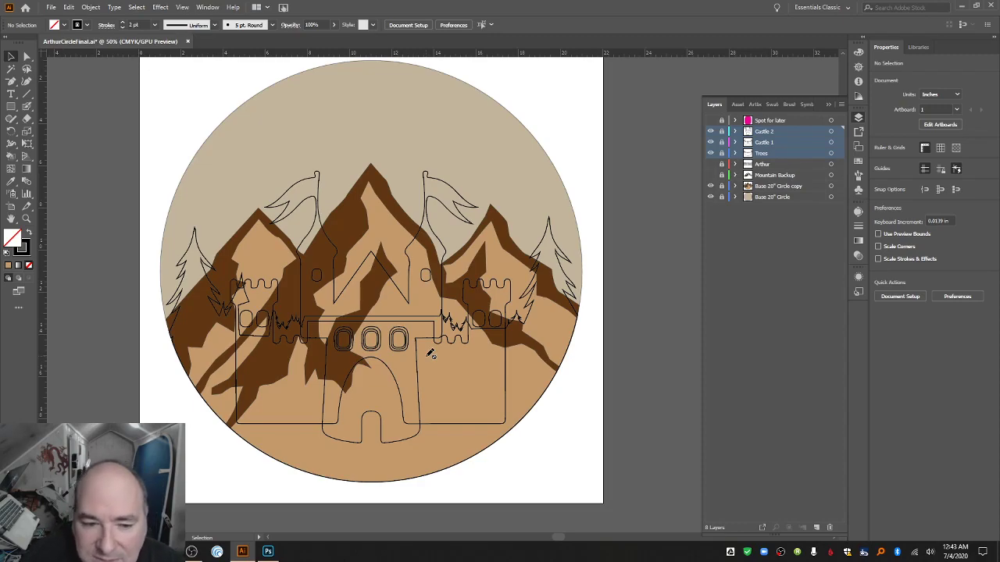
click(799, 175)
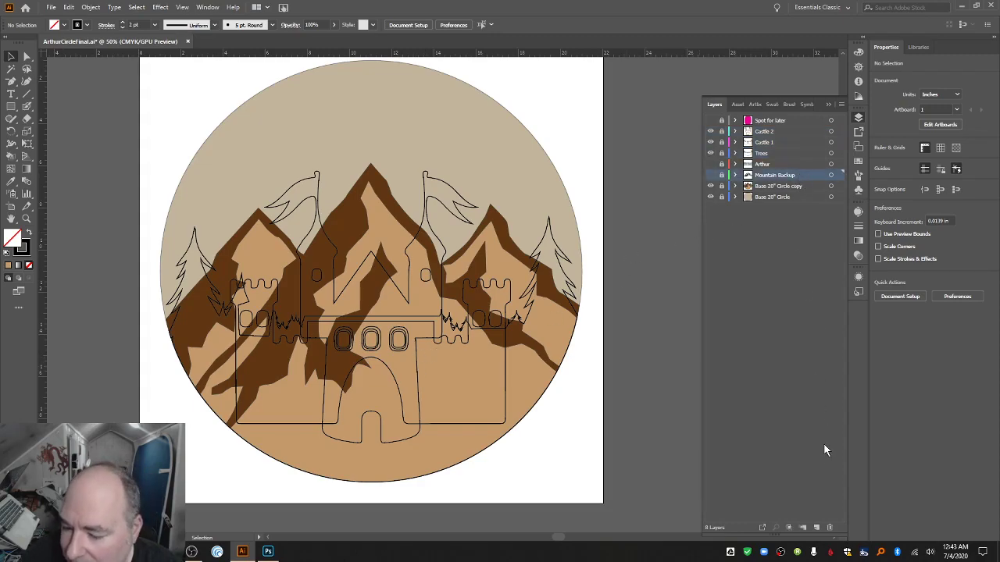
Add a new Layer 9 above Mountain Backup and pick the Line Segment tool.
click(829, 529)
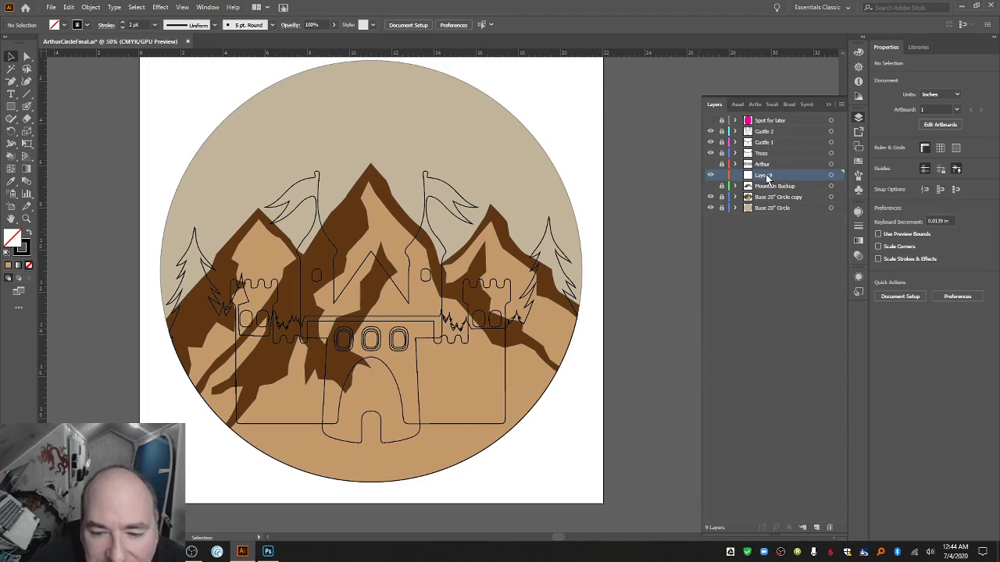
click(27, 93)
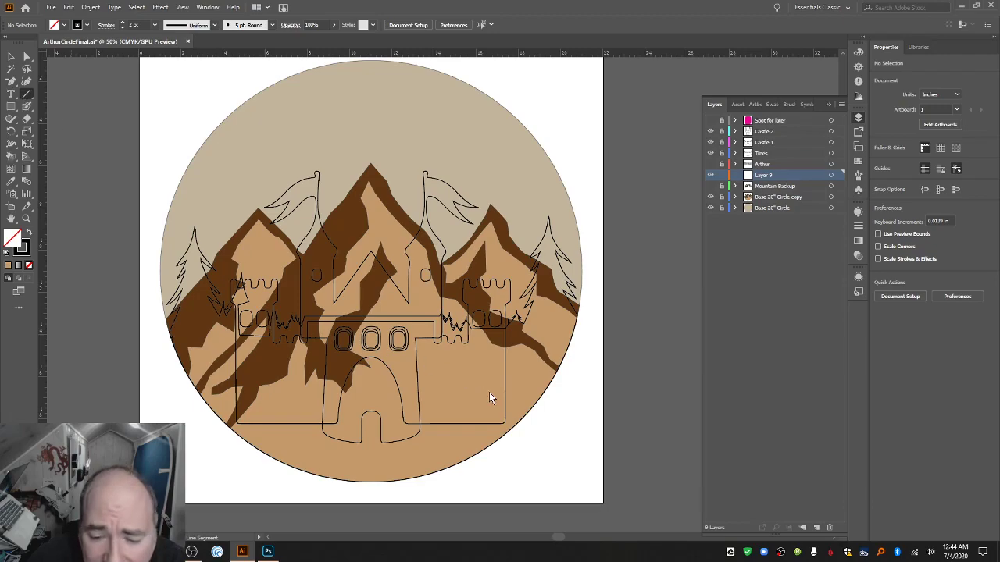
click(552, 441)
click(84, 95)
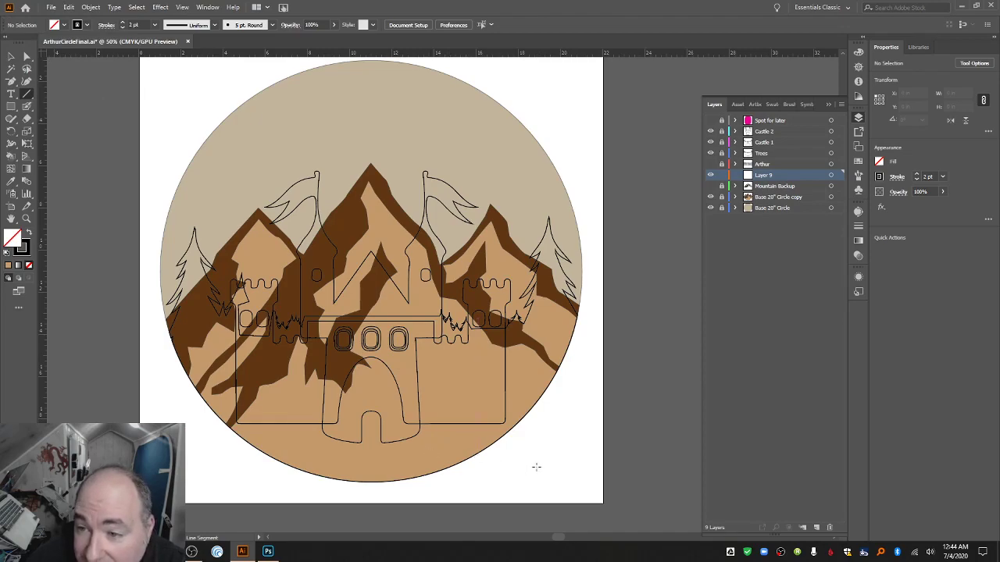
Draw straight lines from the circle's lower right to the right tower, adjusting endpoints.
mouse_move(532, 469)
mouse_down()
mouse_move(598, 332)
mouse_move(594, 316)
mouse_move(587, 327)
mouse_up()
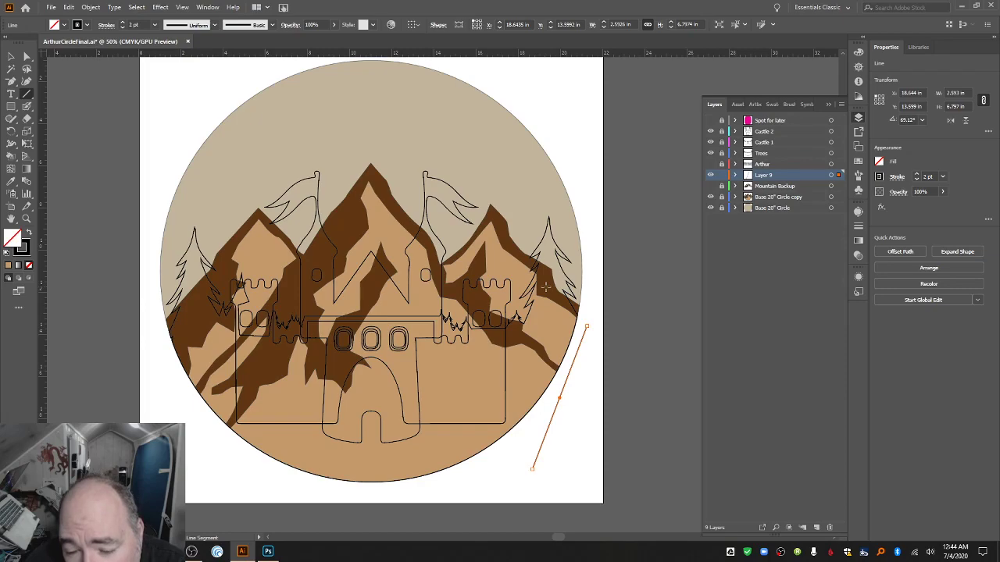
drag(546, 288, 587, 327)
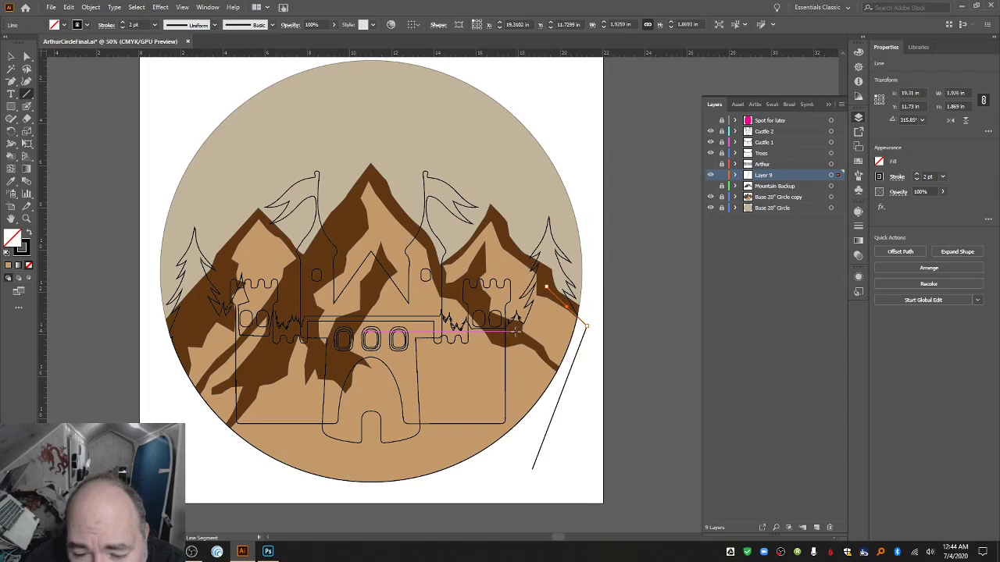
drag(514, 332, 545, 288)
click(27, 58)
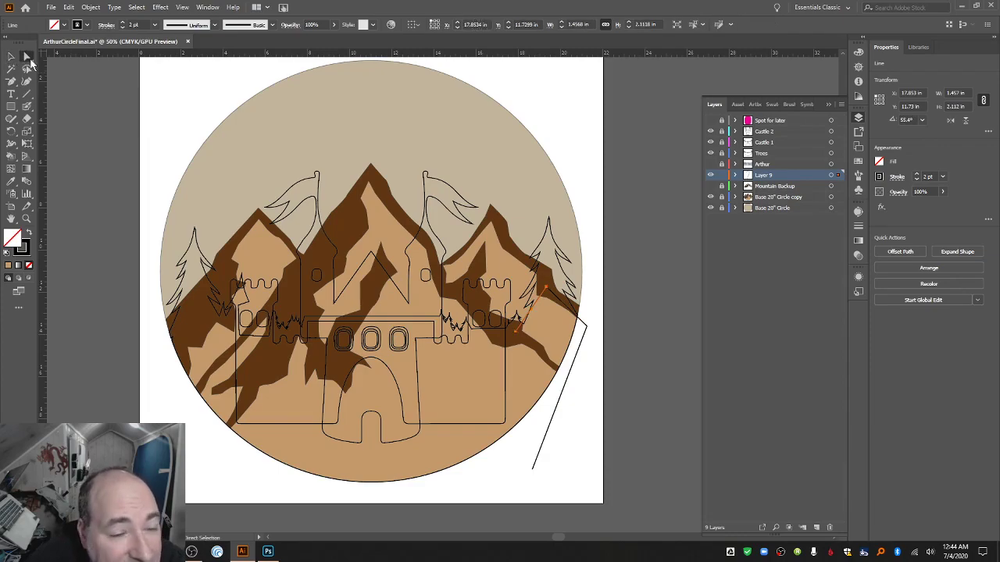
drag(515, 331, 520, 336)
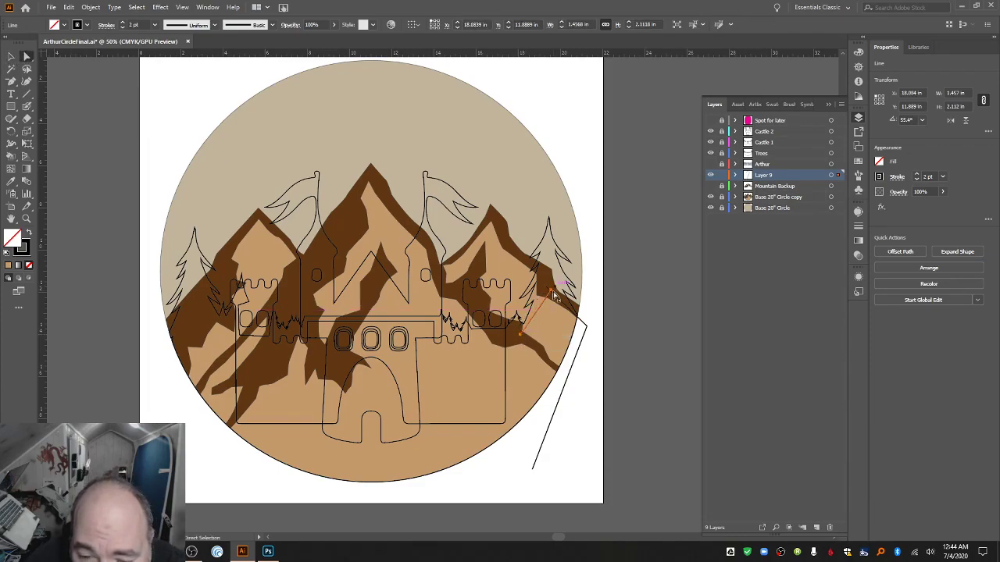
drag(553, 295, 547, 290)
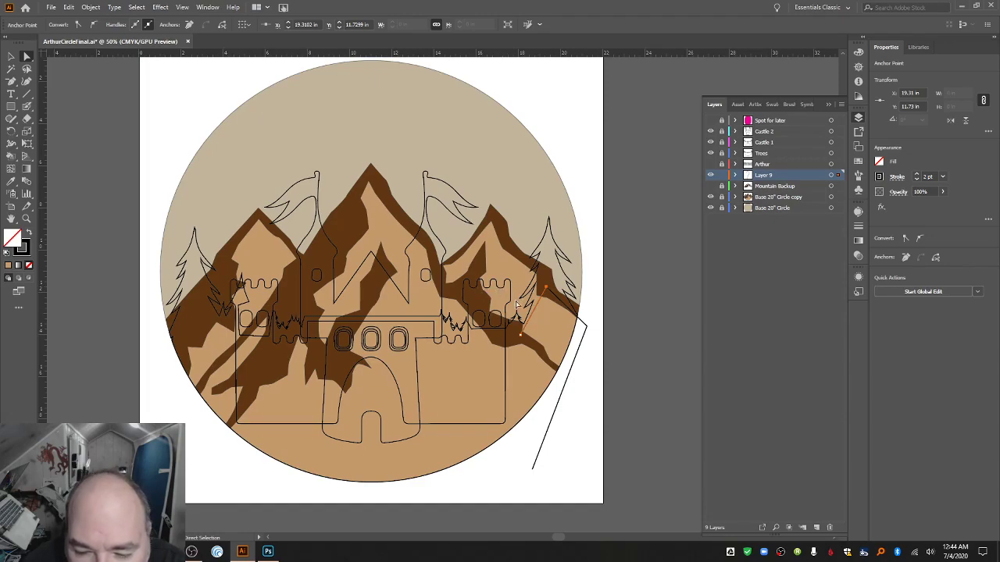
click(26, 92)
mouse_move(469, 313)
mouse_down()
mouse_move(473, 285)
mouse_move(505, 293)
mouse_up()
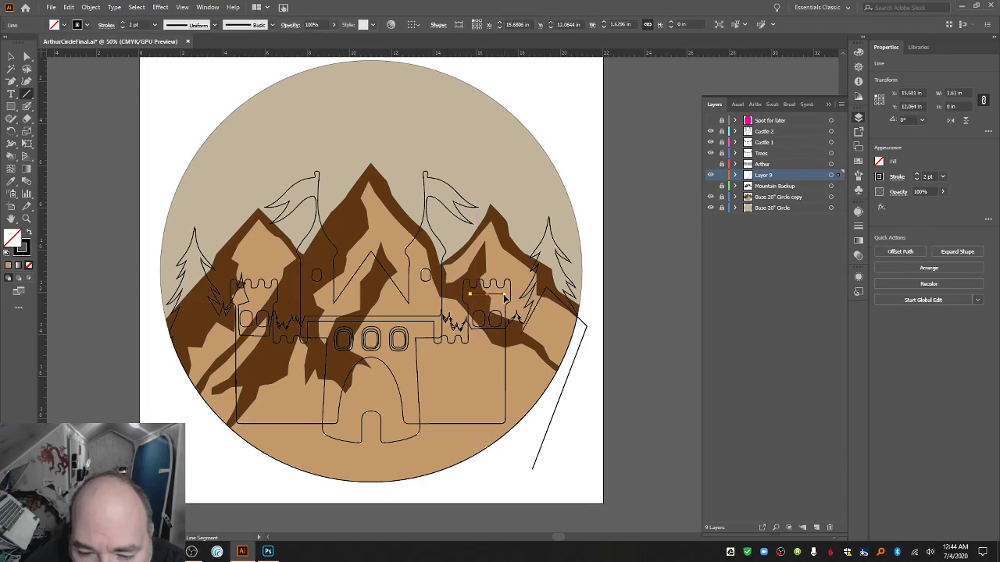
Trace the right tower's vertical edges, corner and top with line segments.
click(134, 7)
click(181, 7)
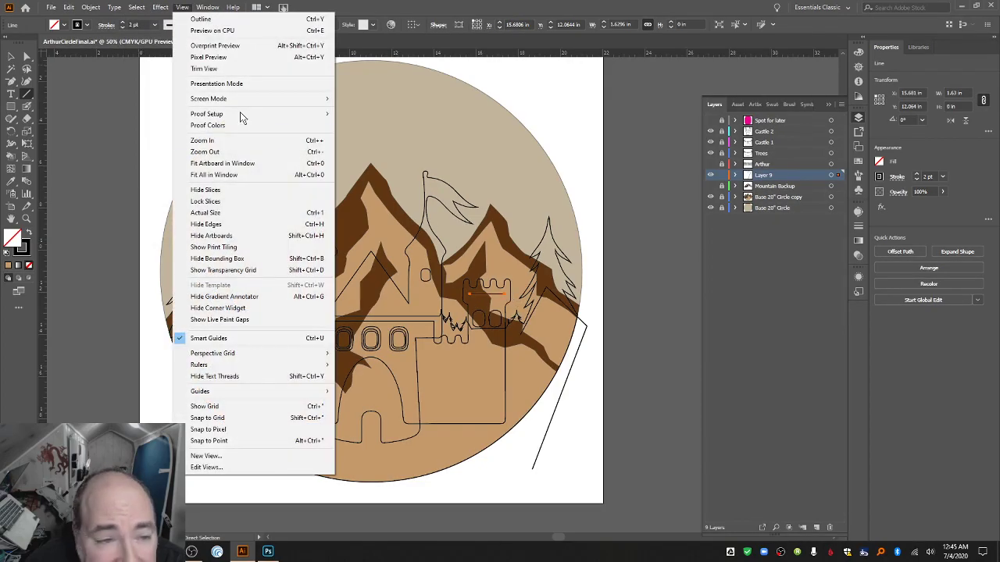
click(28, 95)
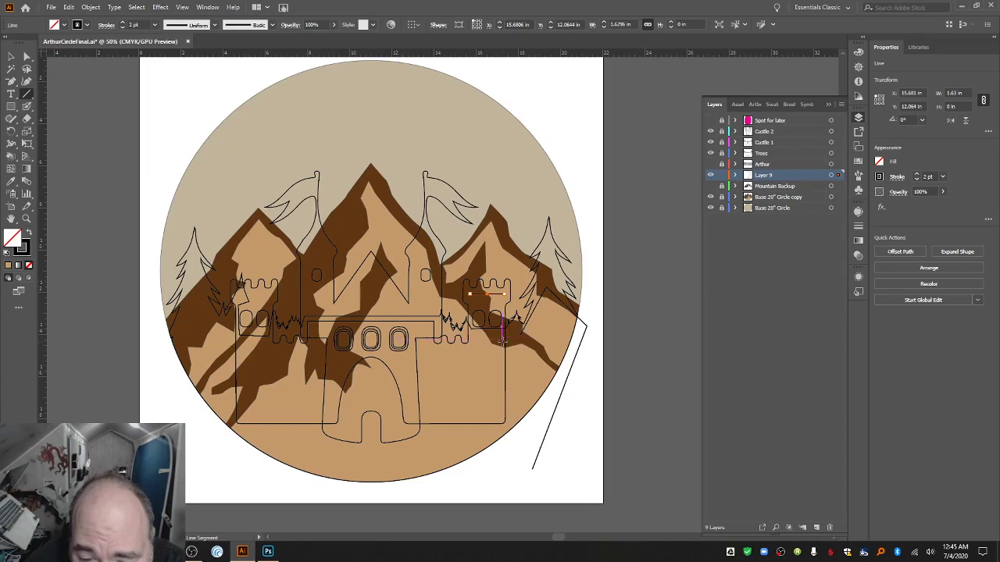
drag(503, 340, 505, 295)
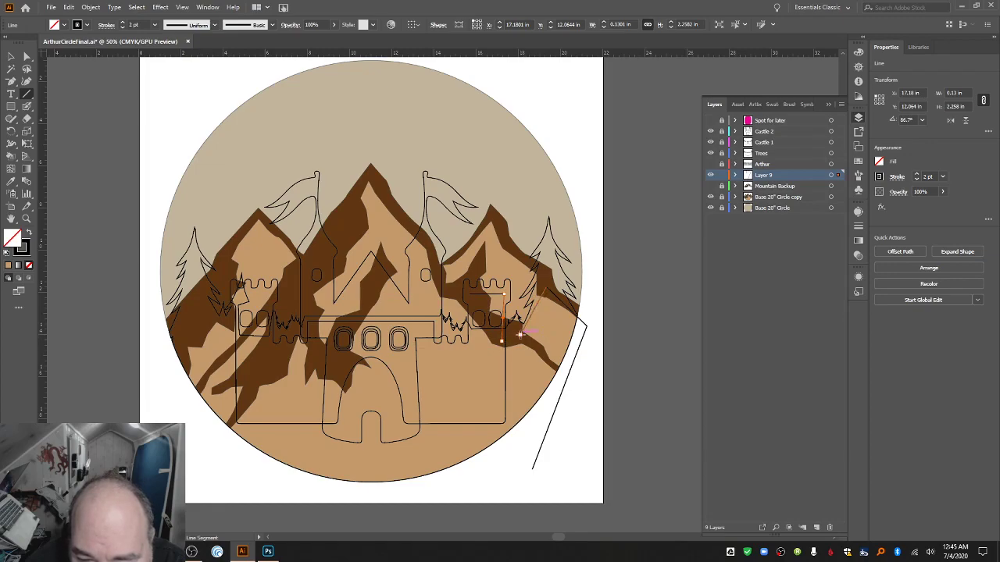
drag(518, 334, 502, 340)
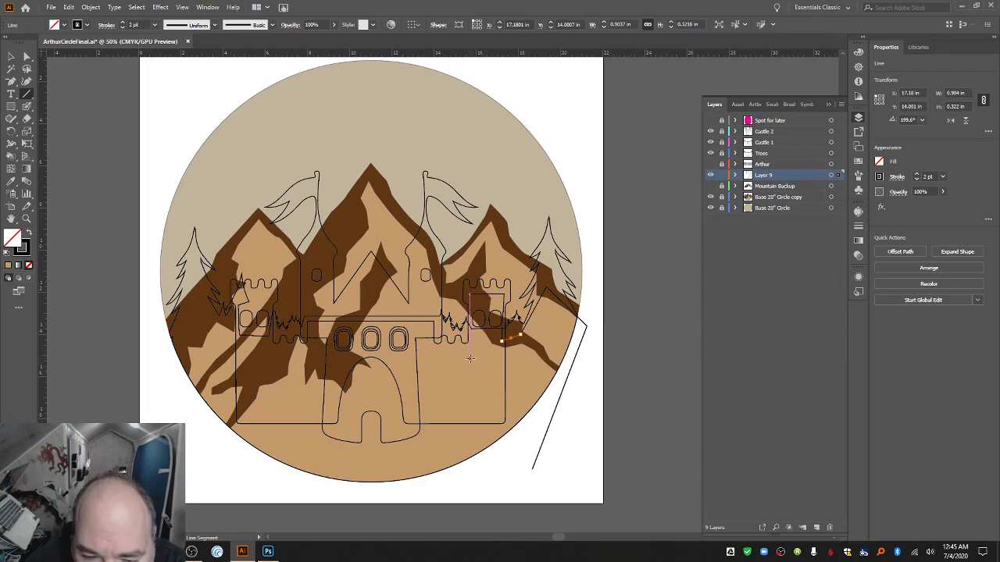
drag(470, 358, 469, 294)
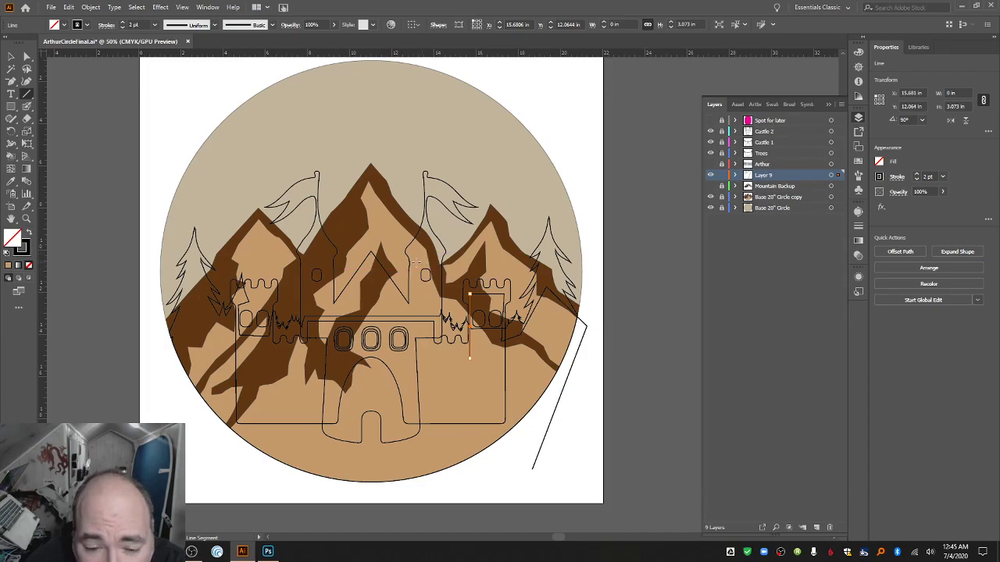
drag(414, 261, 438, 267)
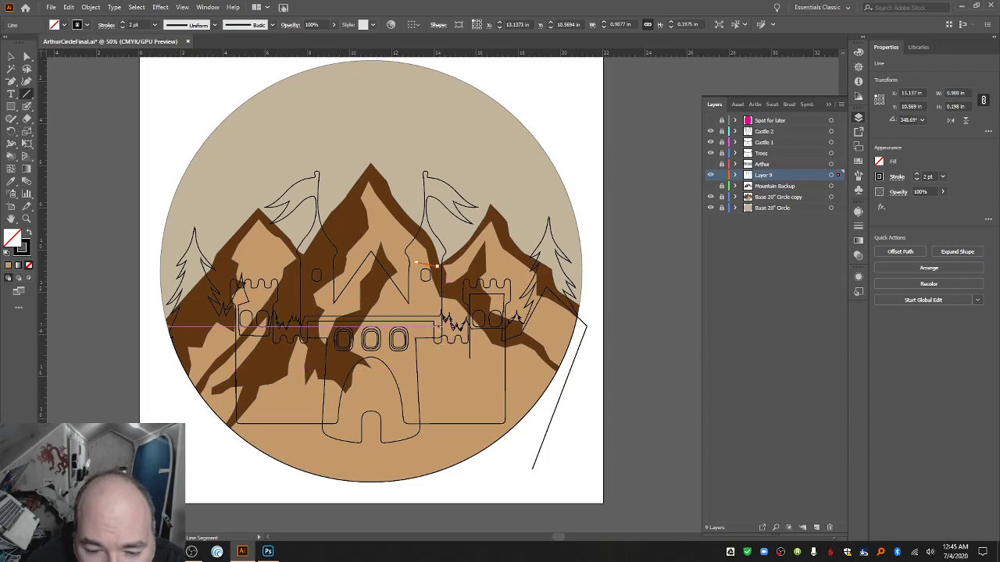
drag(437, 315, 438, 265)
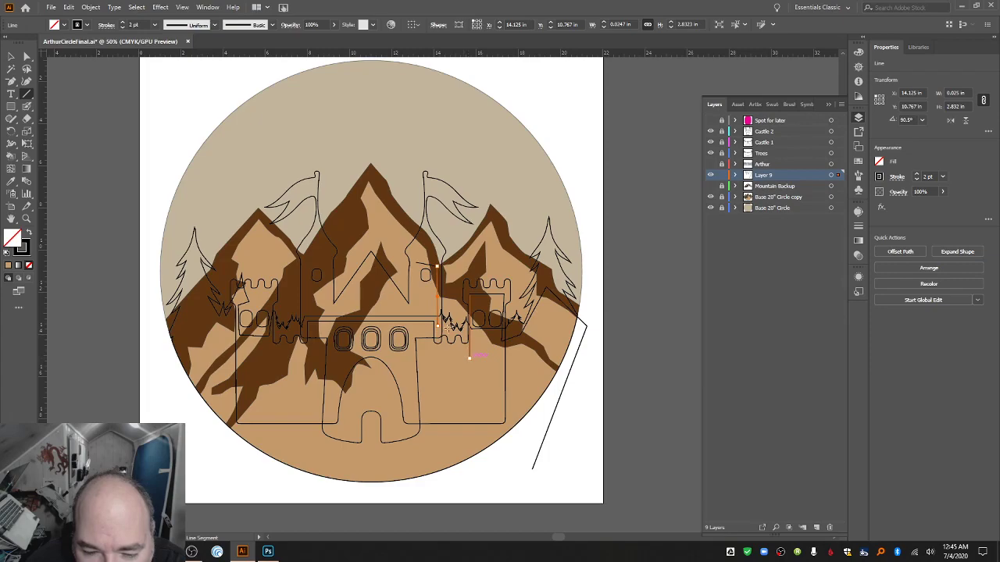
Fix the vertical line's bottom end, then trace the wall, tower and diagonal toward the central roof.
click(26, 58)
drag(471, 358, 472, 337)
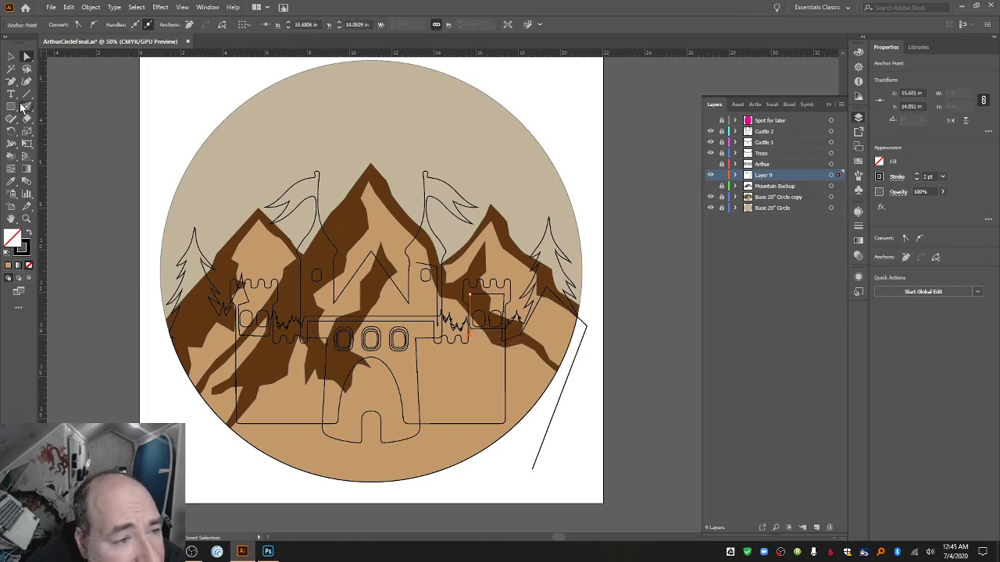
key(backslash)
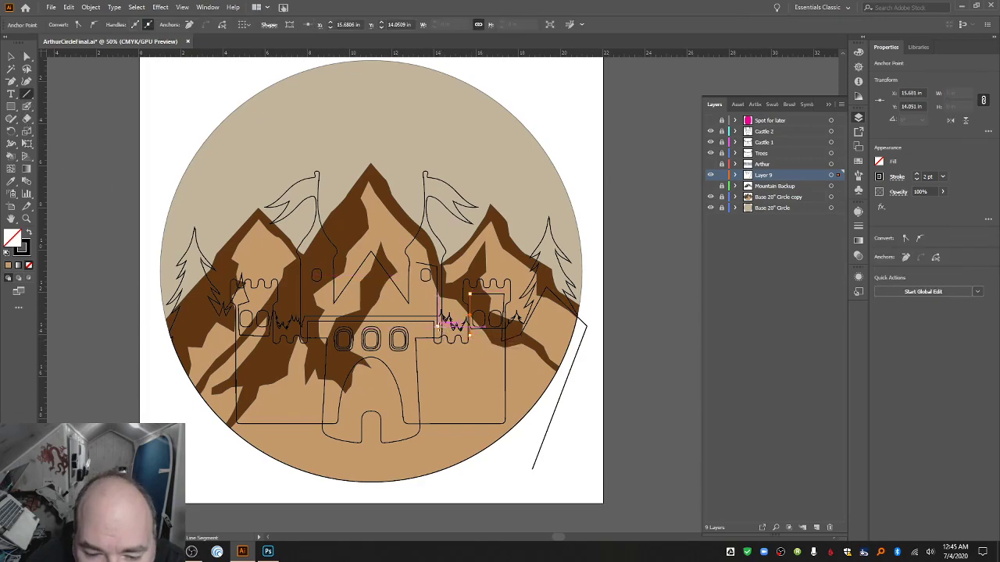
mouse_move(461, 325)
mouse_down()
mouse_move(487, 335)
mouse_move(471, 334)
mouse_up()
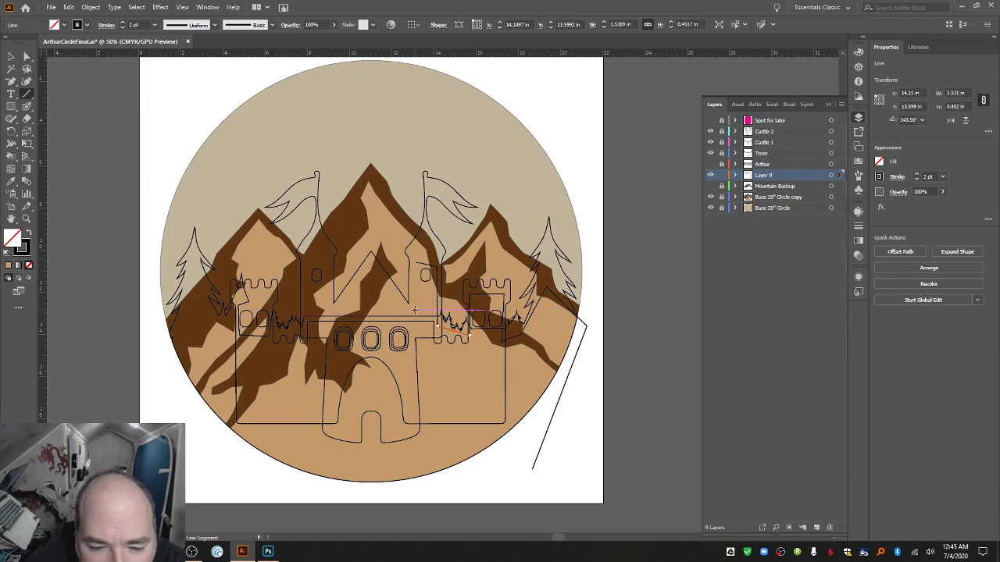
drag(415, 310, 415, 264)
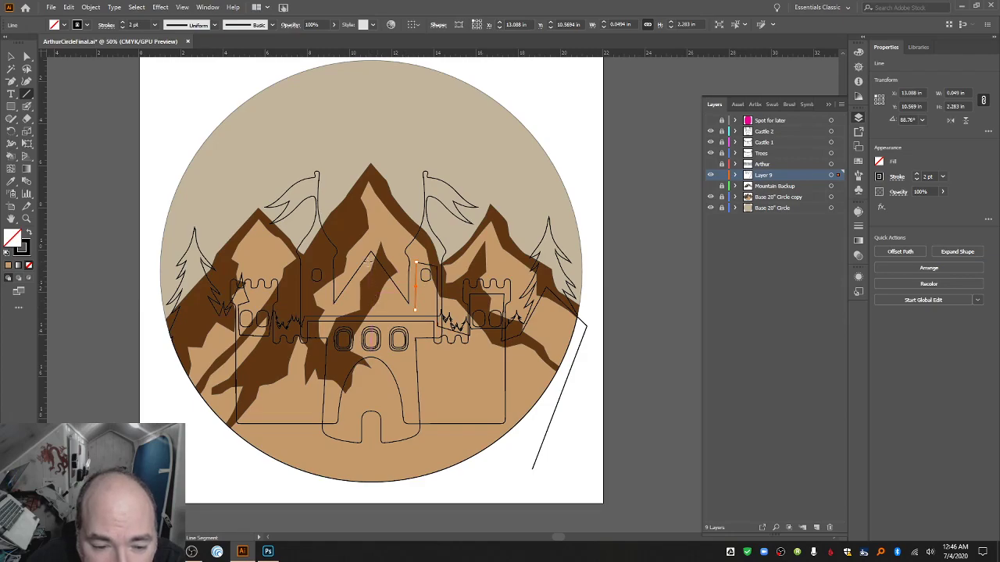
mouse_move(371, 256)
mouse_down()
mouse_move(422, 320)
mouse_move(446, 319)
mouse_up()
click(27, 56)
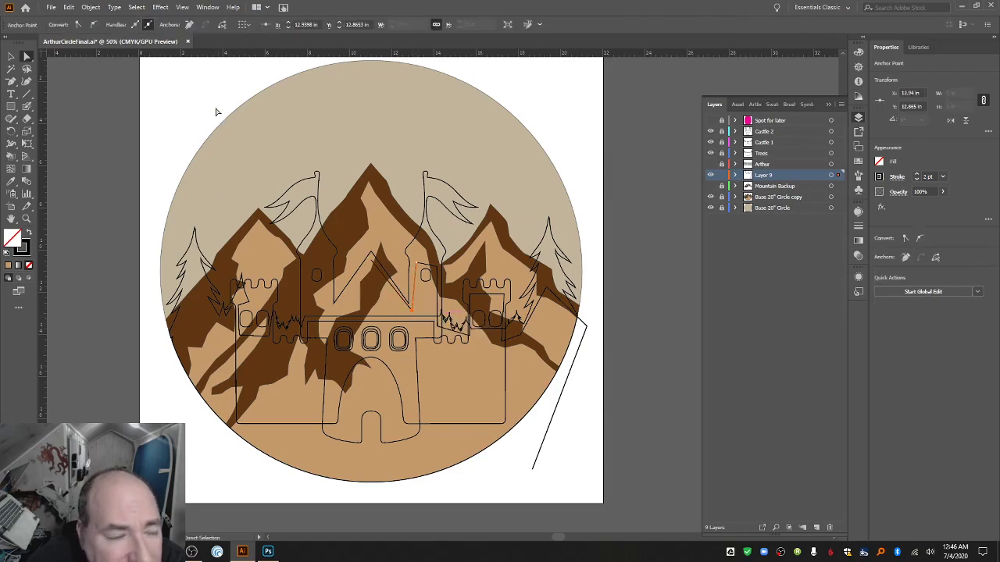
Trace the central roof, keep, castle wall and left tower with line segments.
click(27, 93)
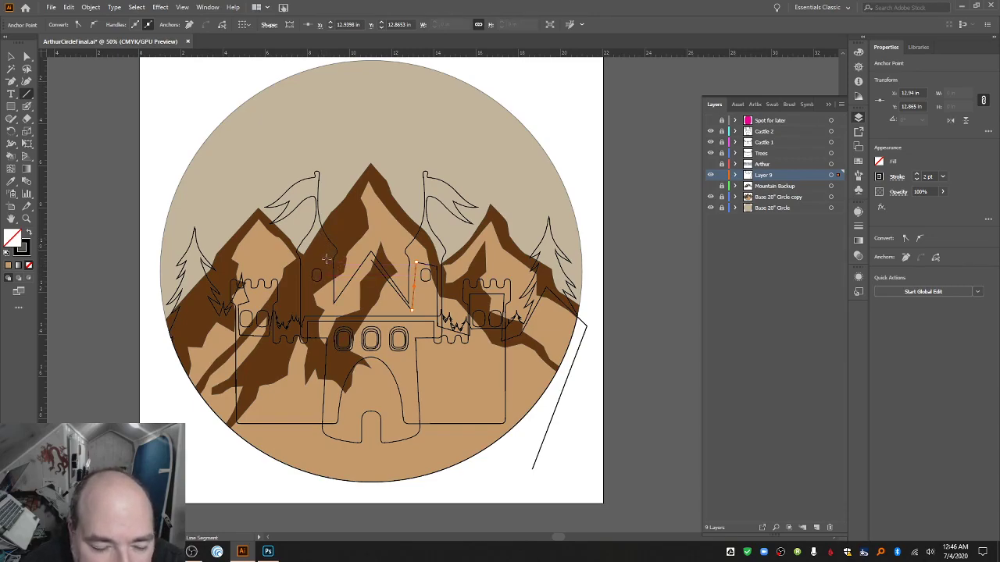
drag(326, 258, 332, 310)
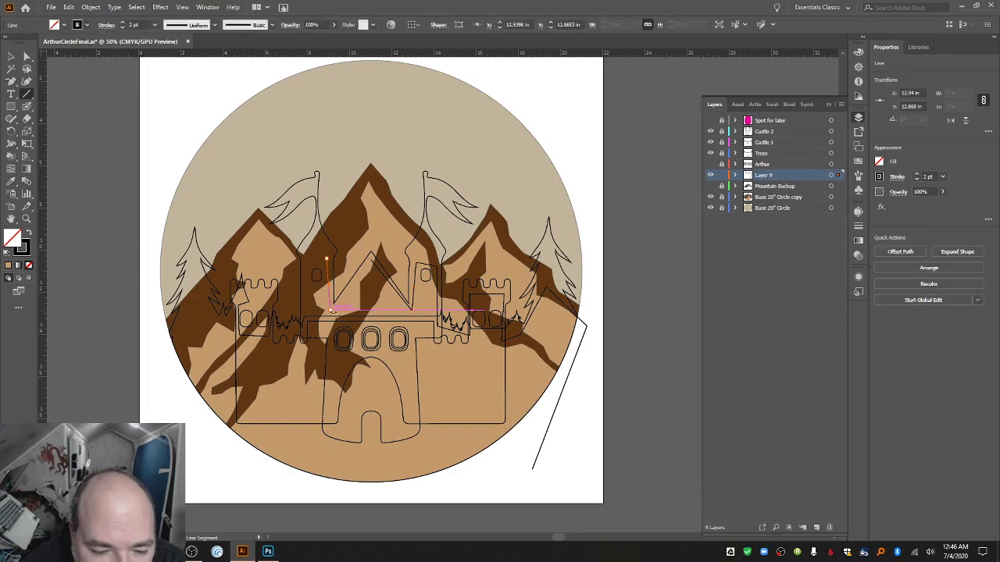
drag(369, 262, 332, 310)
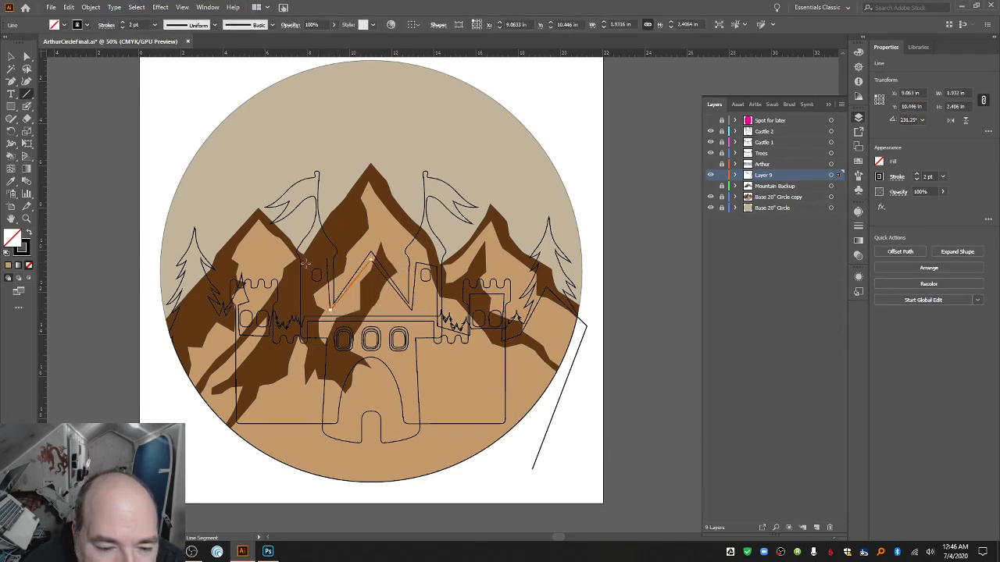
mouse_move(306, 264)
mouse_down()
mouse_move(353, 262)
mouse_move(314, 264)
mouse_move(326, 258)
mouse_up()
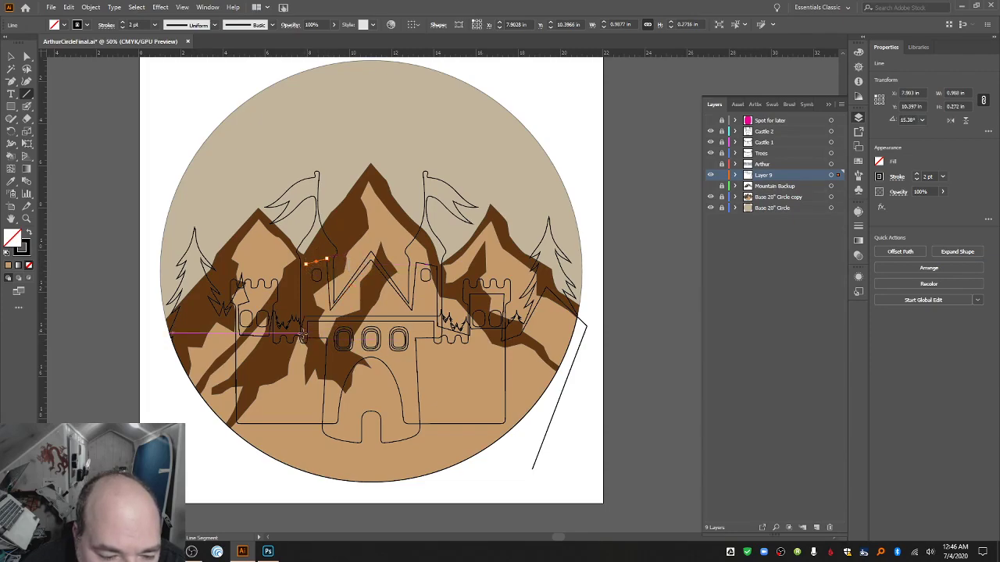
drag(303, 334, 305, 266)
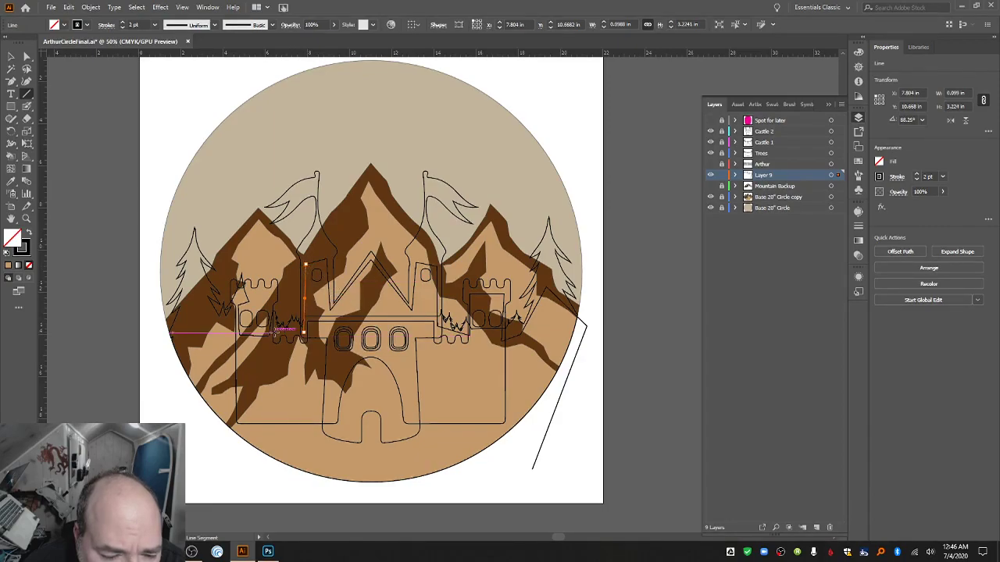
drag(271, 332, 305, 333)
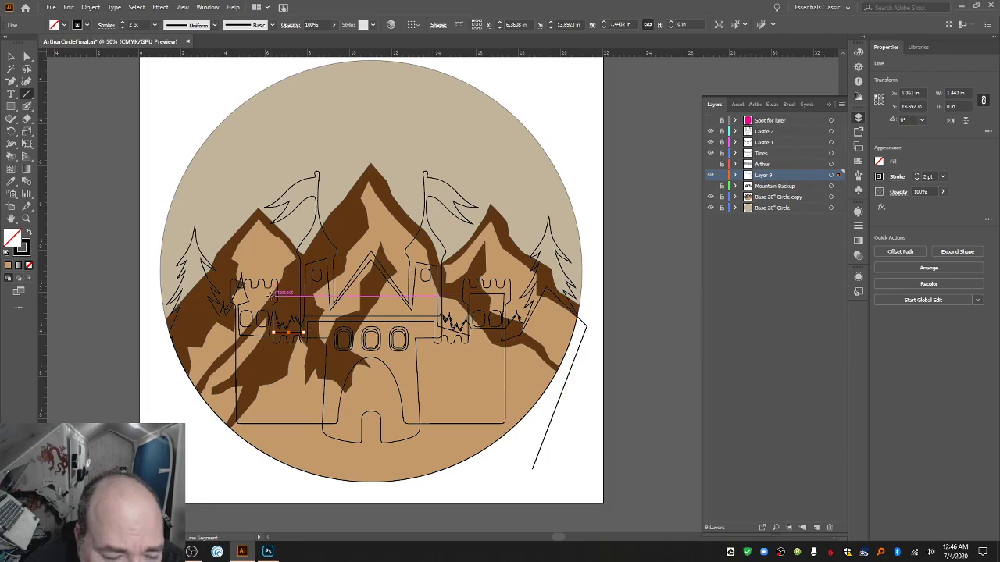
drag(270, 290, 273, 333)
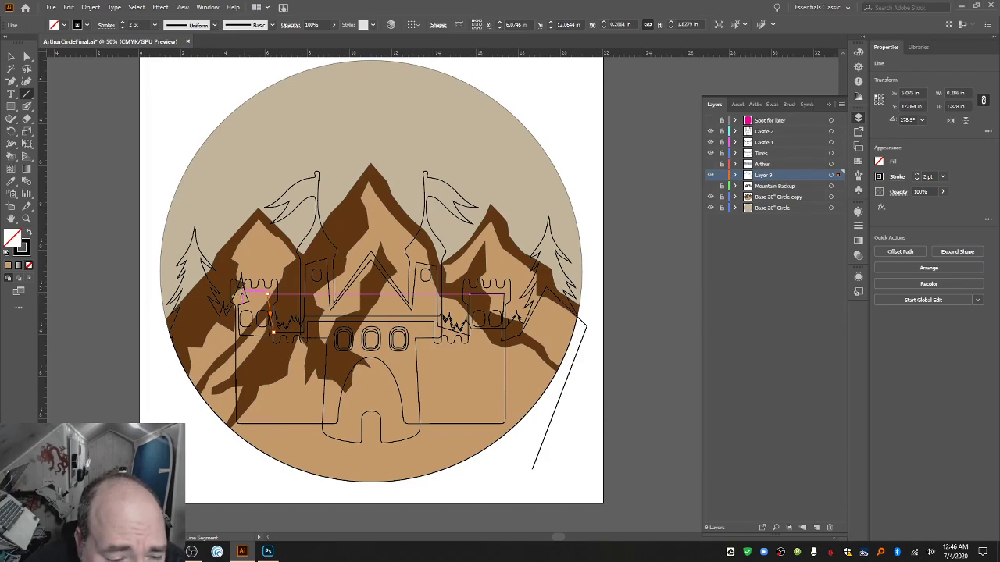
drag(244, 295, 267, 296)
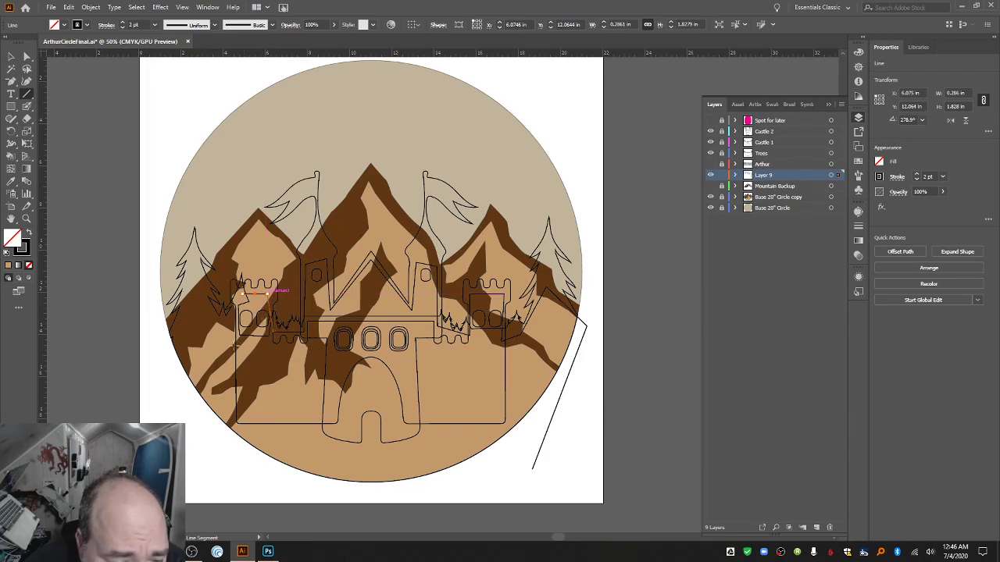
drag(238, 335, 242, 295)
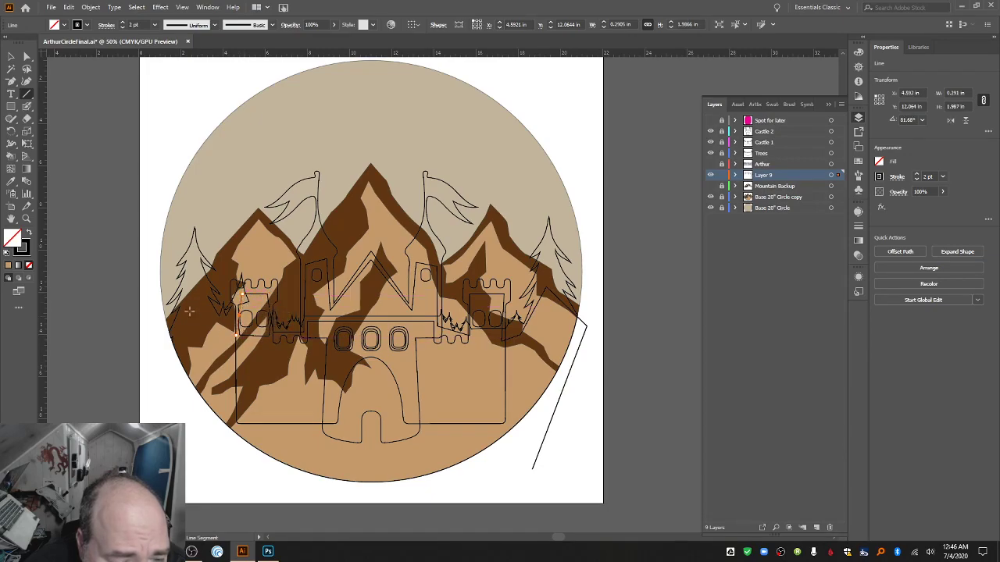
Trace the castle's left side and close the outline below the circle's bottom edge.
drag(187, 351, 194, 309)
drag(239, 334, 236, 335)
drag(166, 403, 190, 306)
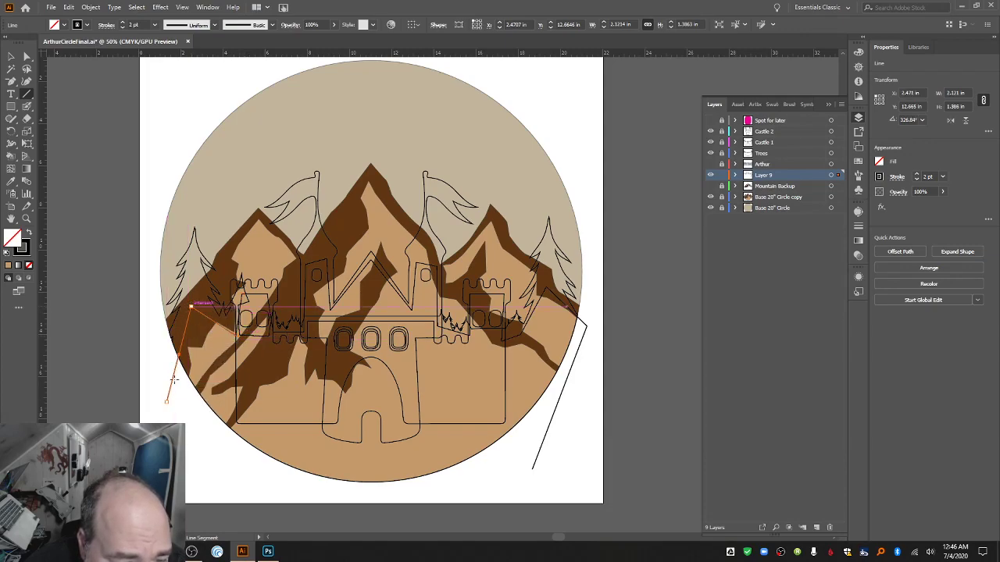
drag(229, 461, 165, 402)
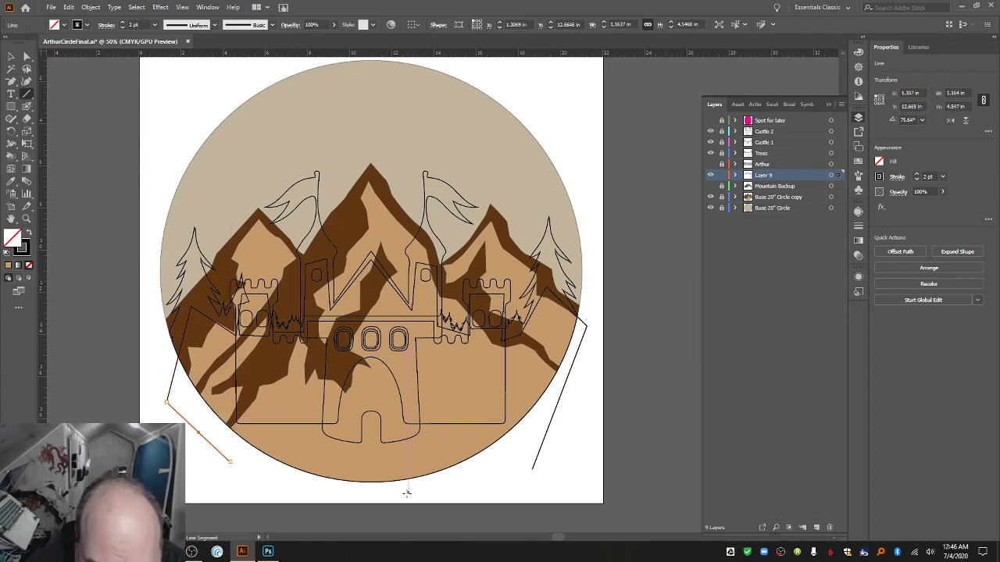
drag(407, 493, 532, 470)
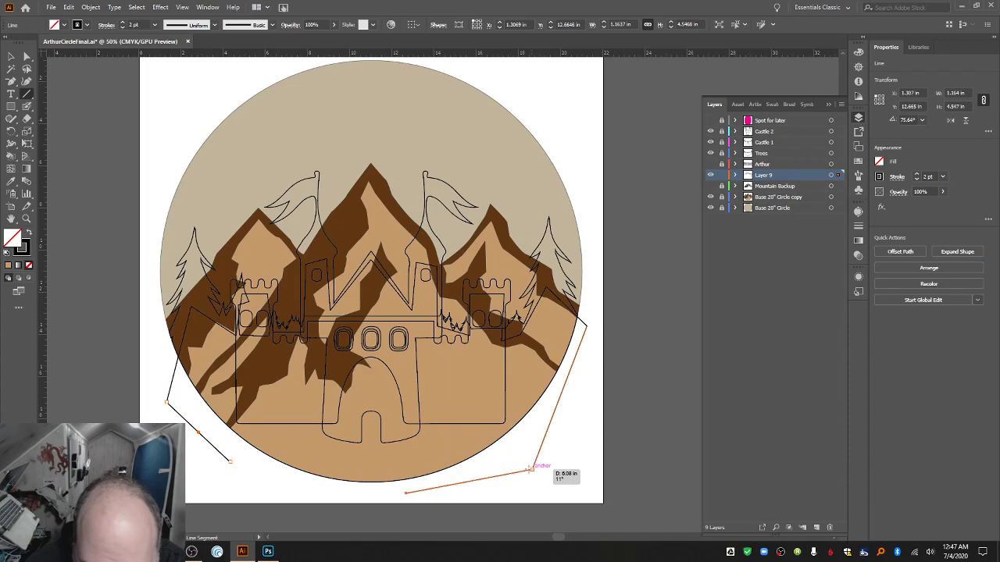
drag(271, 473, 406, 493)
drag(229, 462, 270, 473)
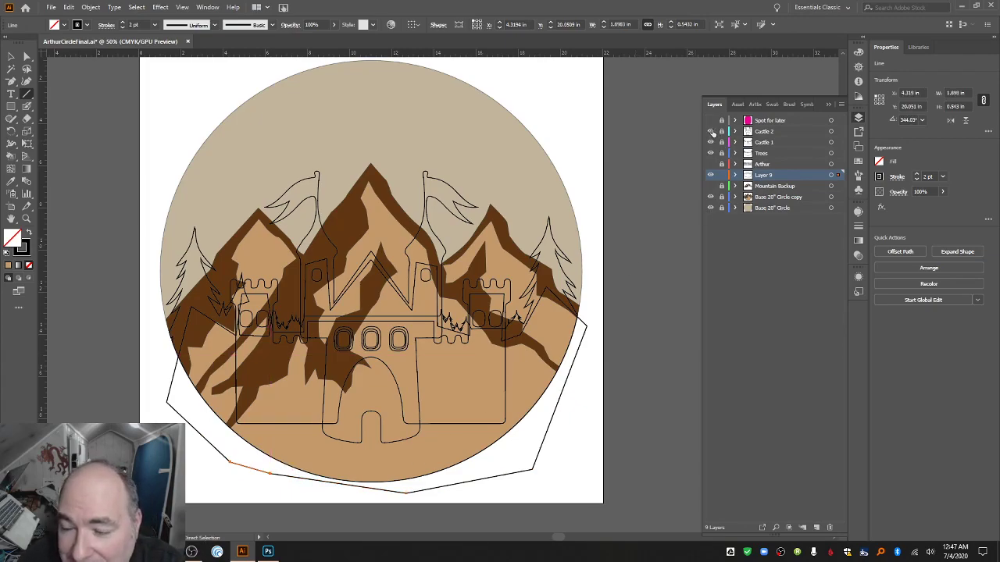
Hide the Castle 2, Castle 1 and Trees layers to check the silhouette.
click(711, 131)
click(711, 143)
click(710, 154)
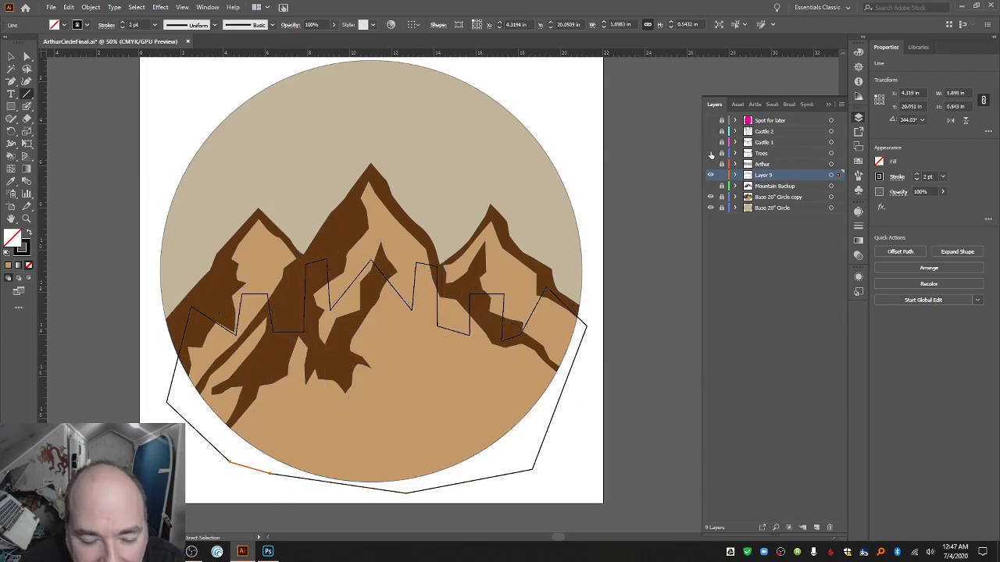
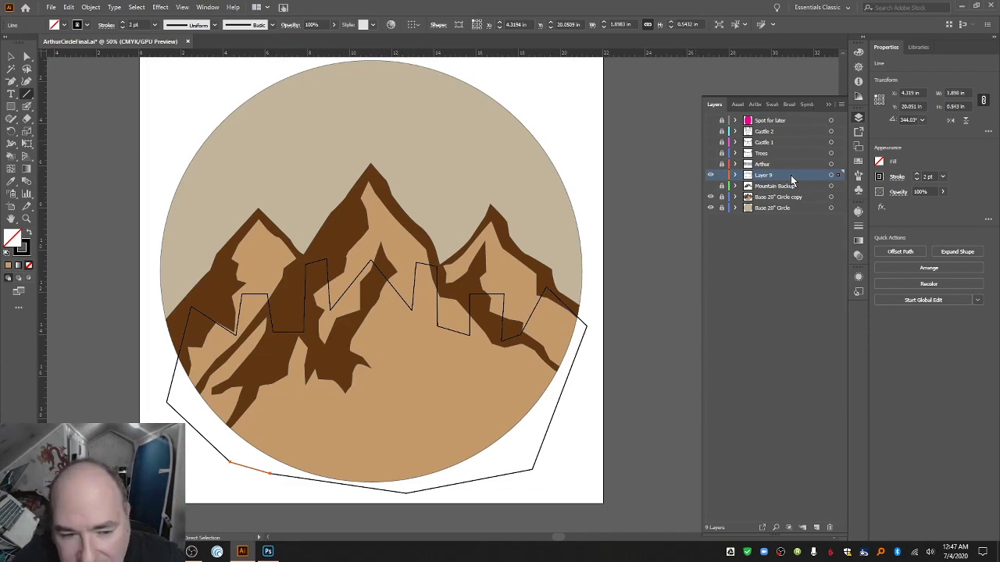
Convert the zigzag path into a Live Paint group and fill the mountain-base region magenta.
key(ctrl+a)
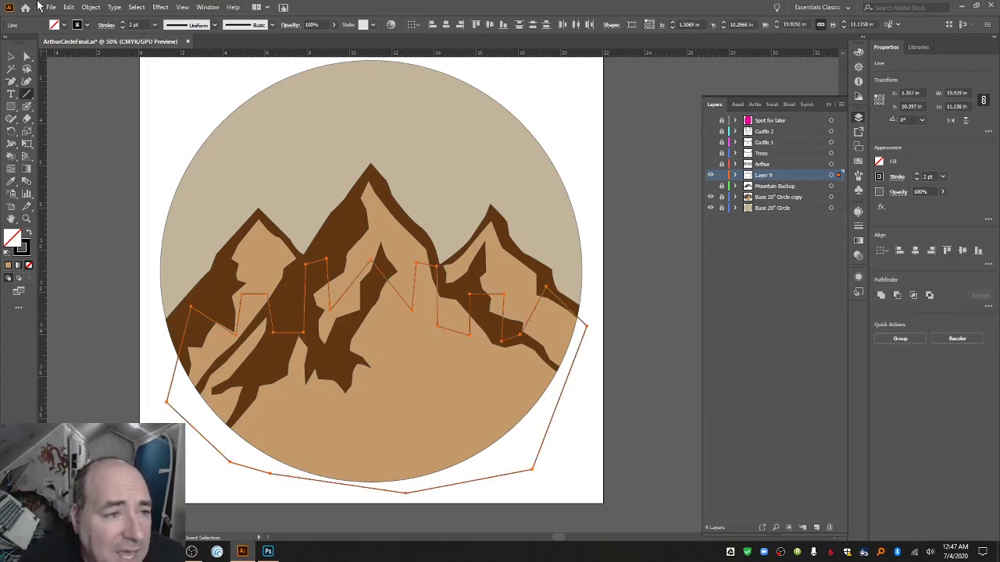
click(92, 7)
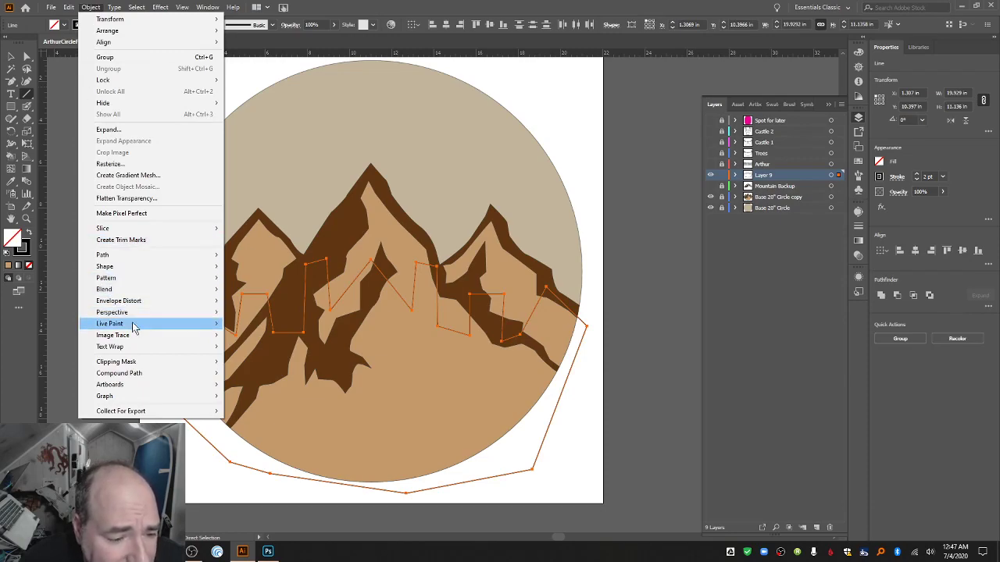
mouse_move(133, 327)
click(237, 323)
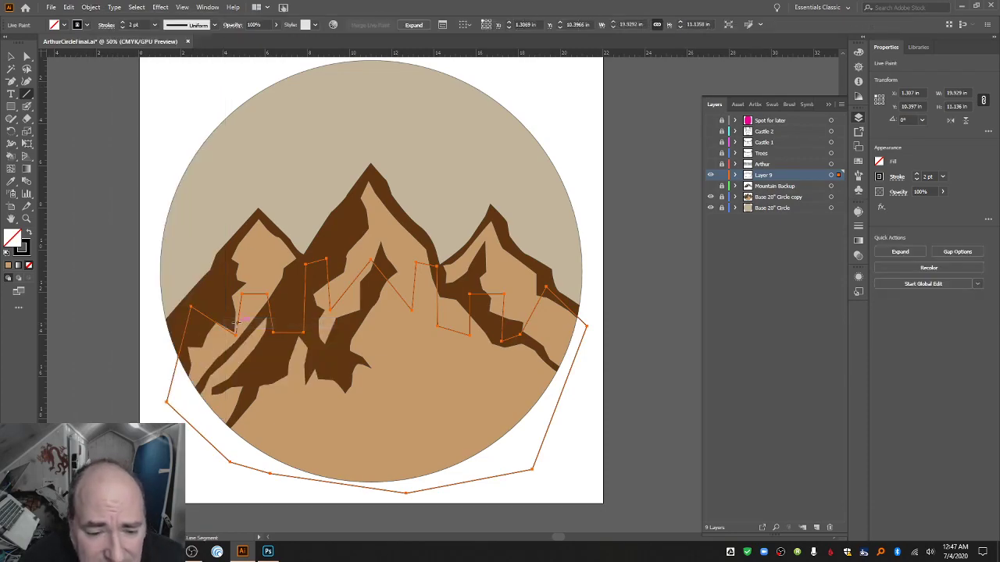
drag(11, 156, 68, 170)
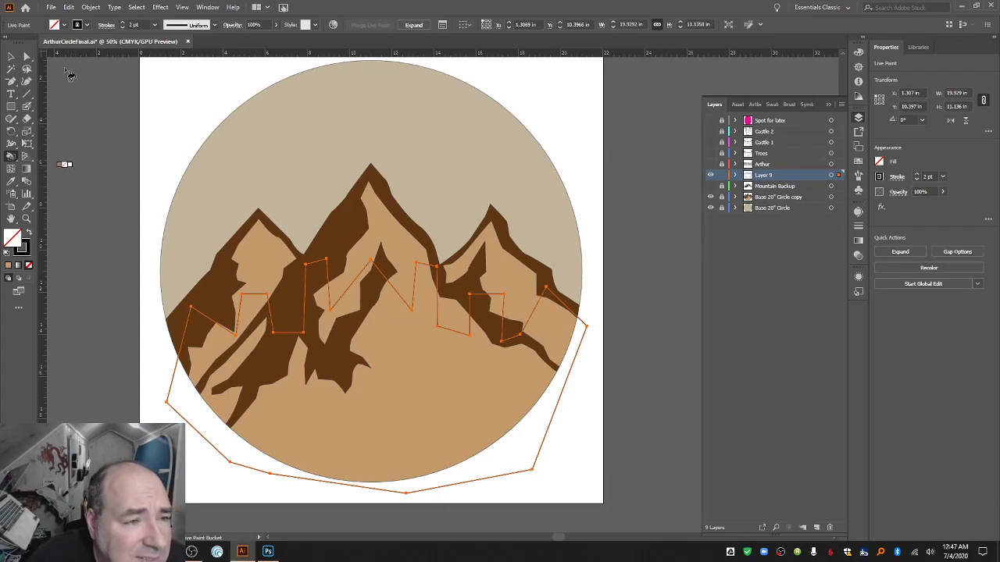
click(63, 25)
click(69, 45)
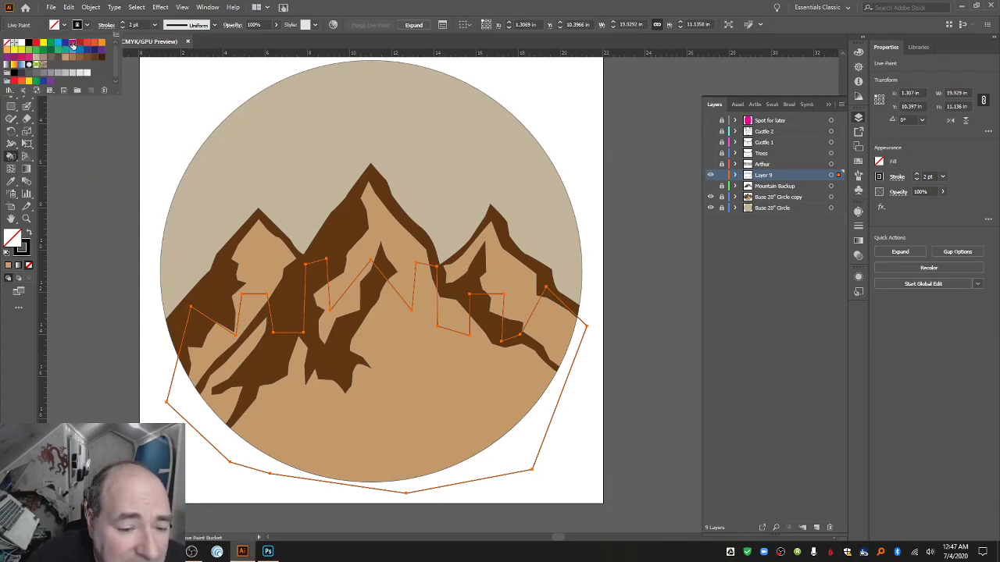
click(281, 380)
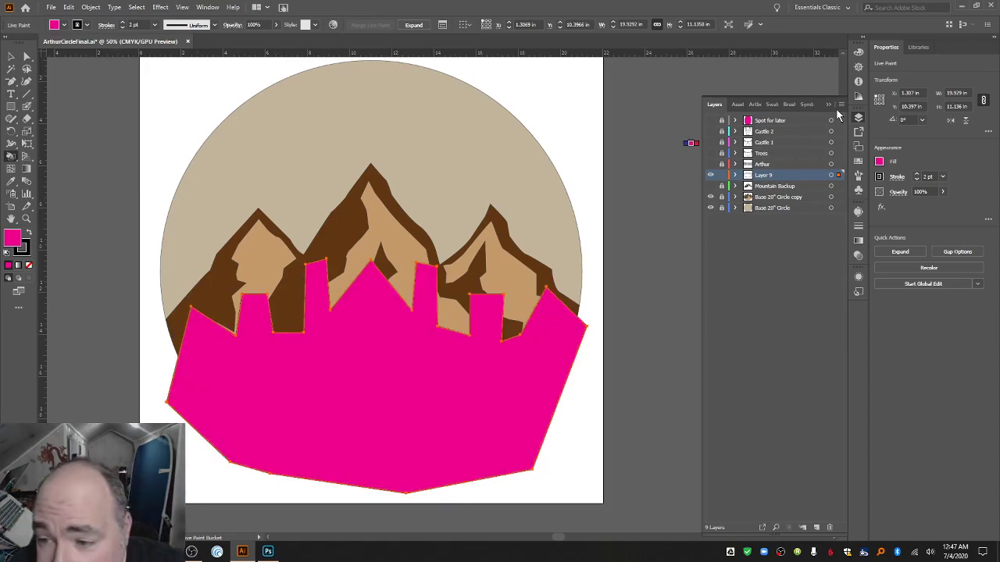
Expand the magenta Live Paint group into ordinary artwork.
click(90, 7)
mouse_move(179, 329)
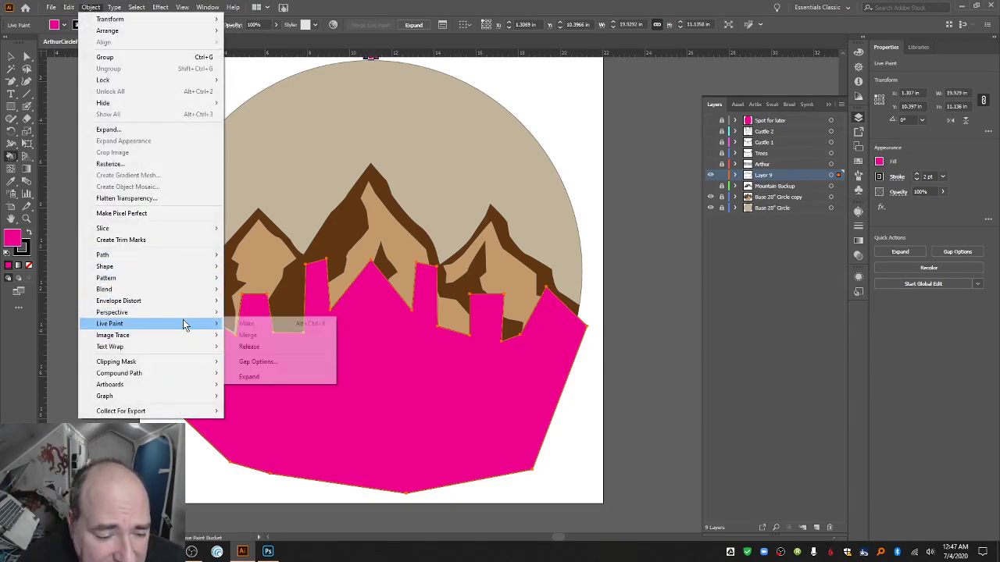
click(269, 378)
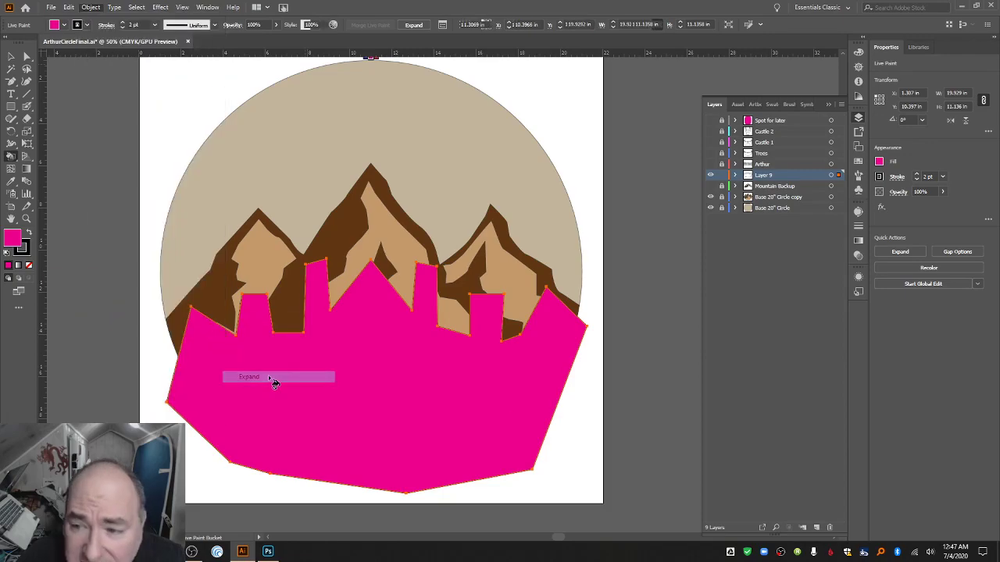
Find the pink path in Layer 9, cut and paste it in front, and isolate its group.
click(736, 176)
click(747, 187)
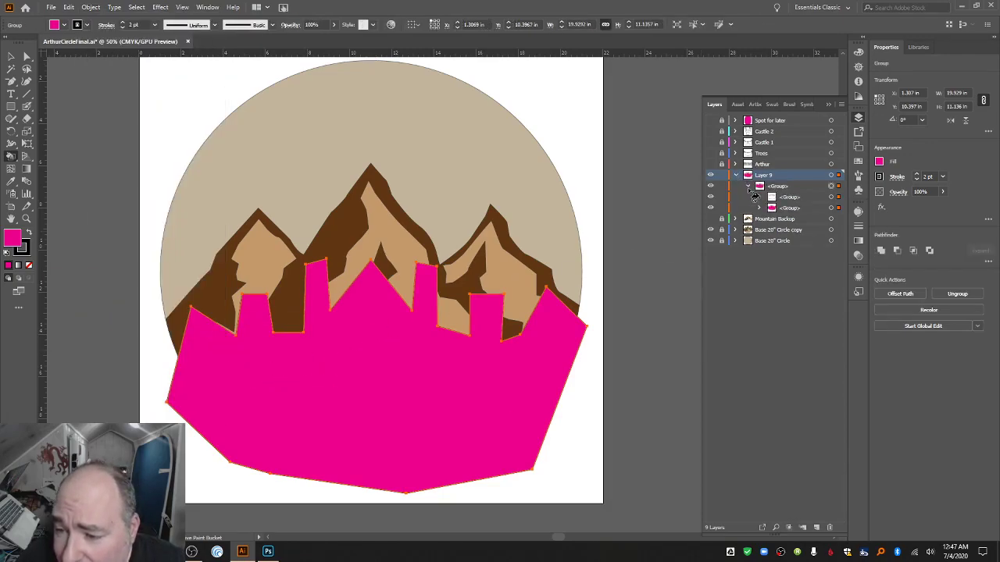
click(760, 209)
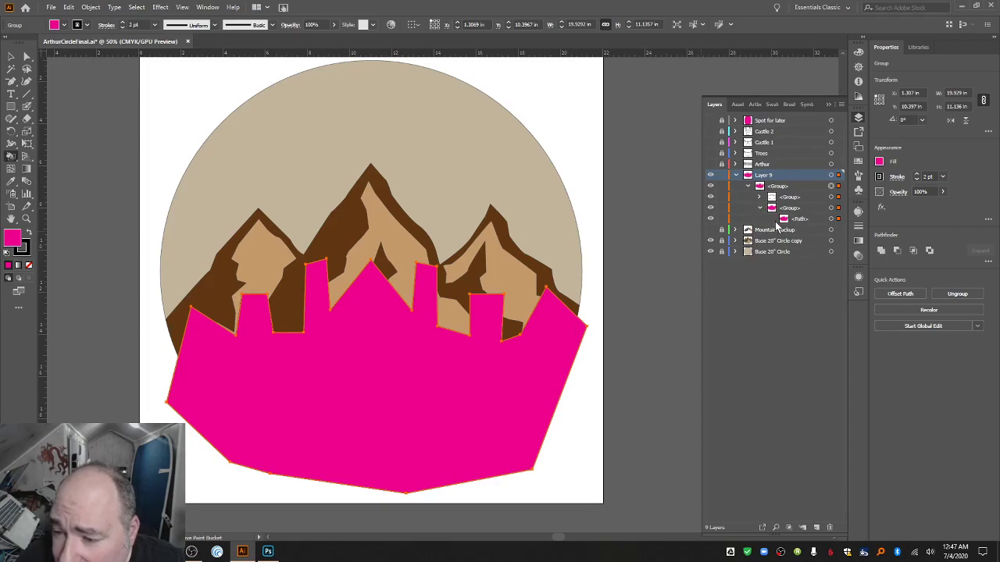
click(788, 219)
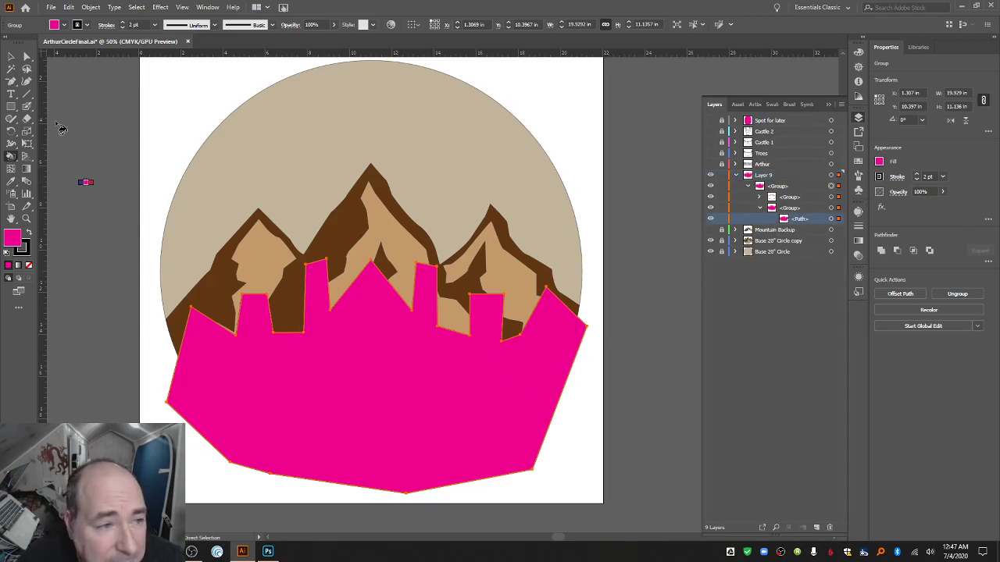
key(v)
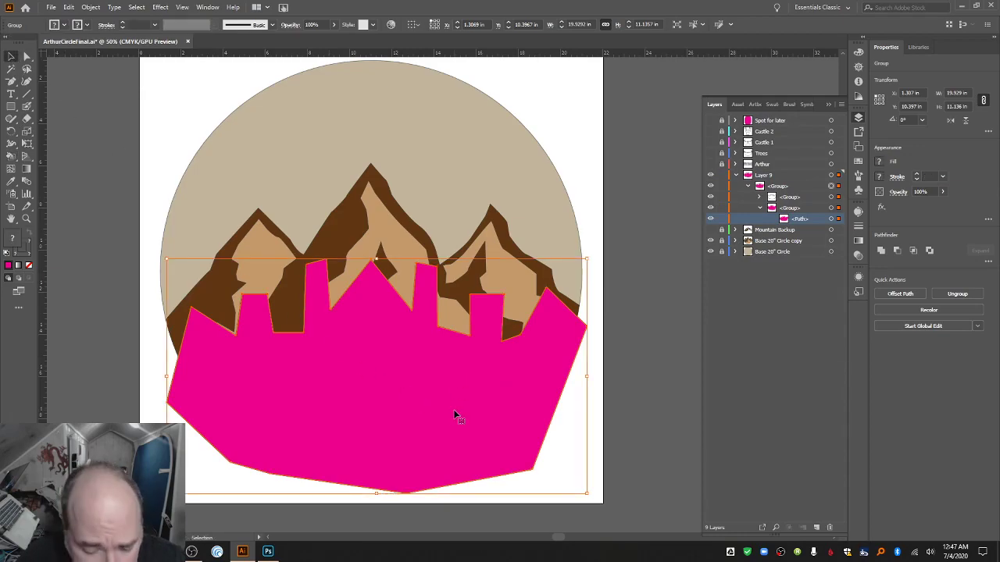
key(ctrl+x)
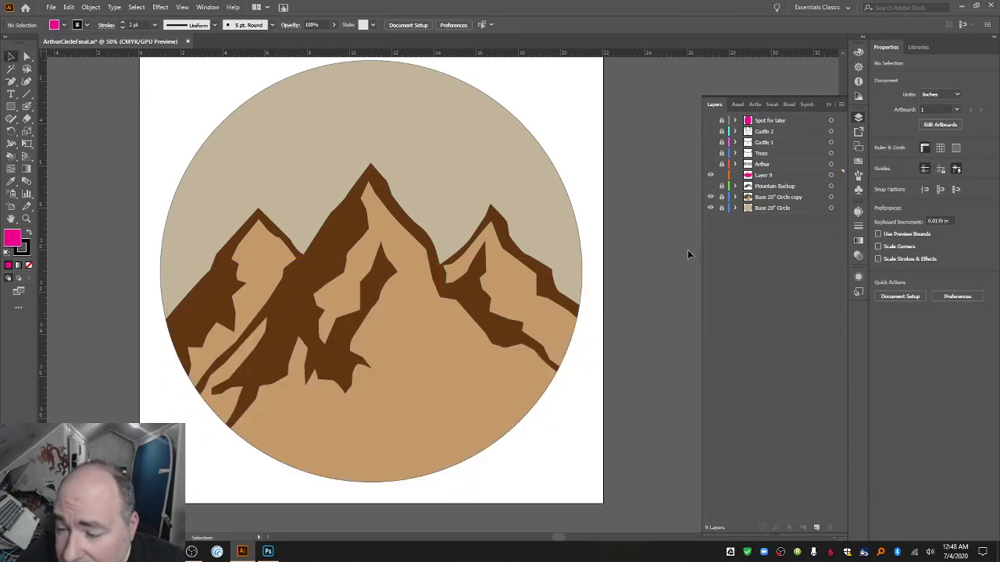
key(ctrl+f)
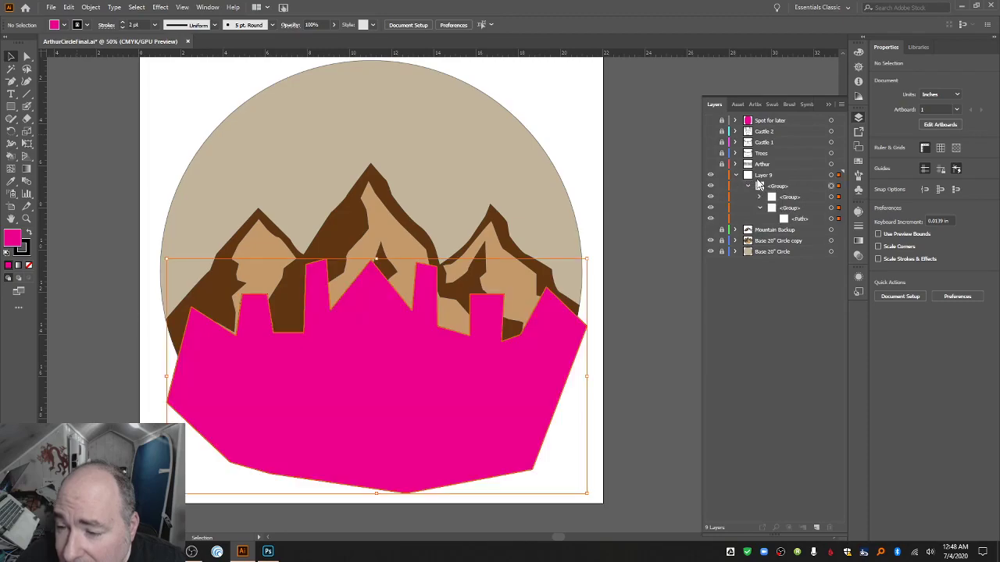
click(788, 221)
double_click(548, 316)
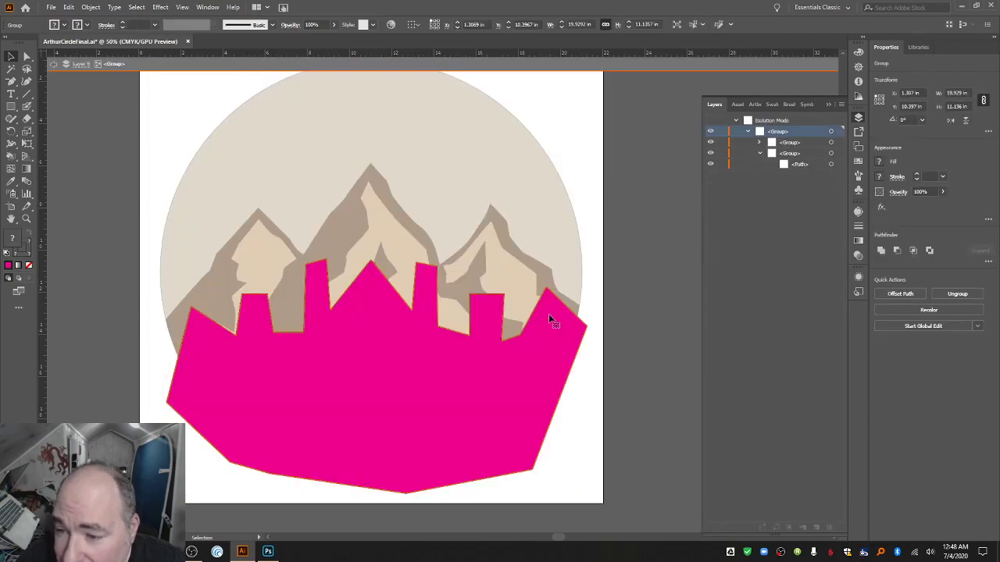
double_click(549, 314)
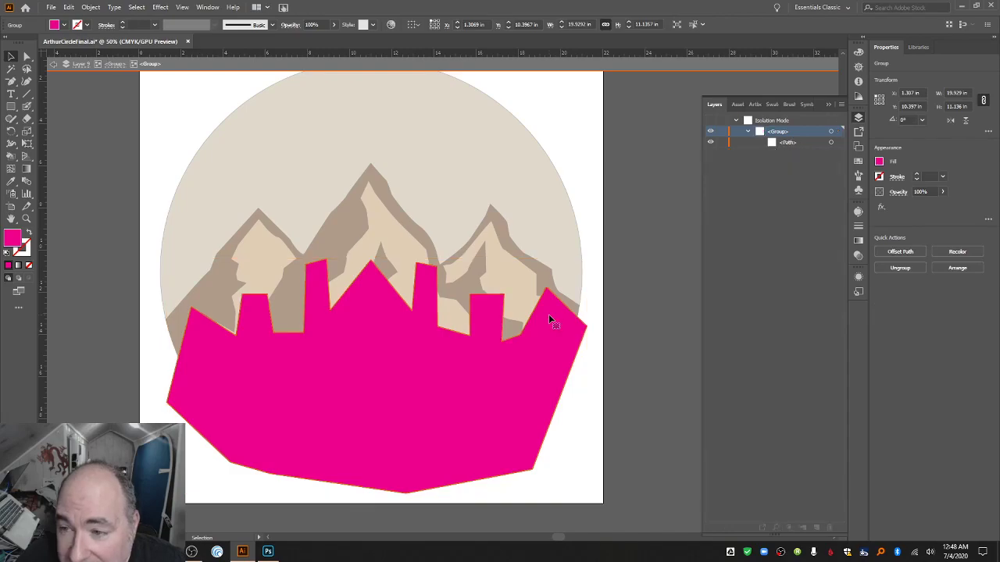
key(Escape)
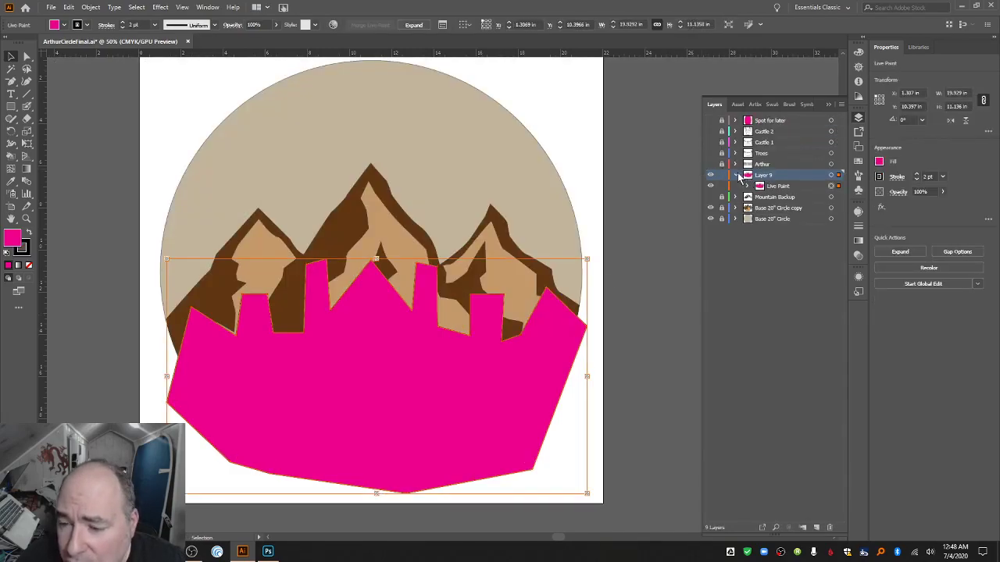
Delete the pink Live Paint shape in isolation mode and return to the full artwork.
click(737, 176)
click(91, 7)
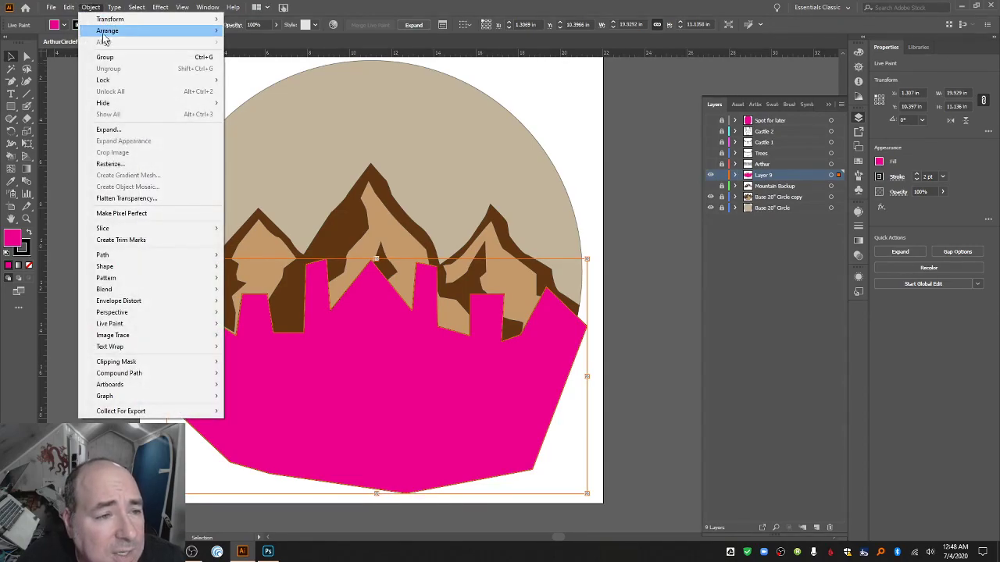
key(Escape)
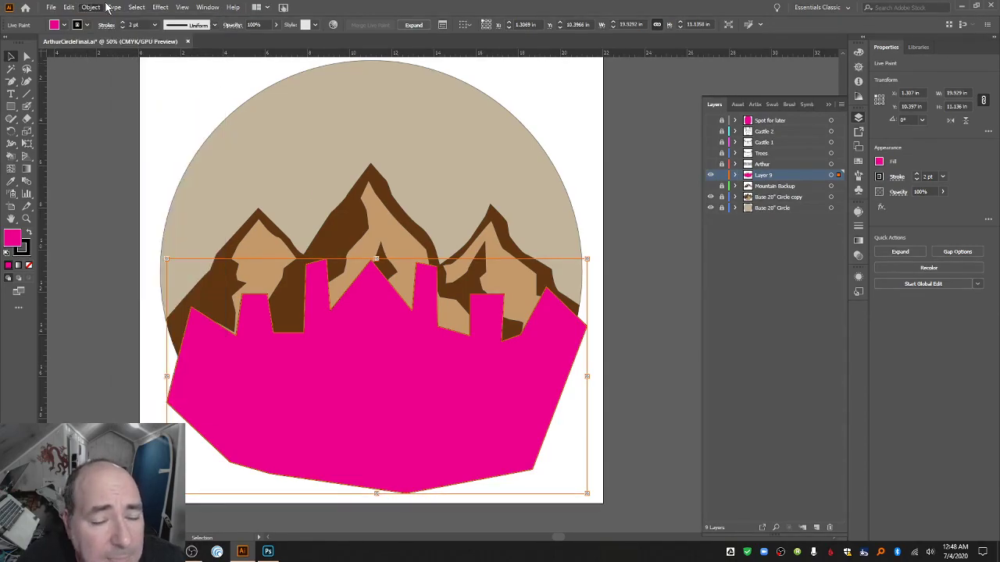
click(735, 175)
double_click(358, 407)
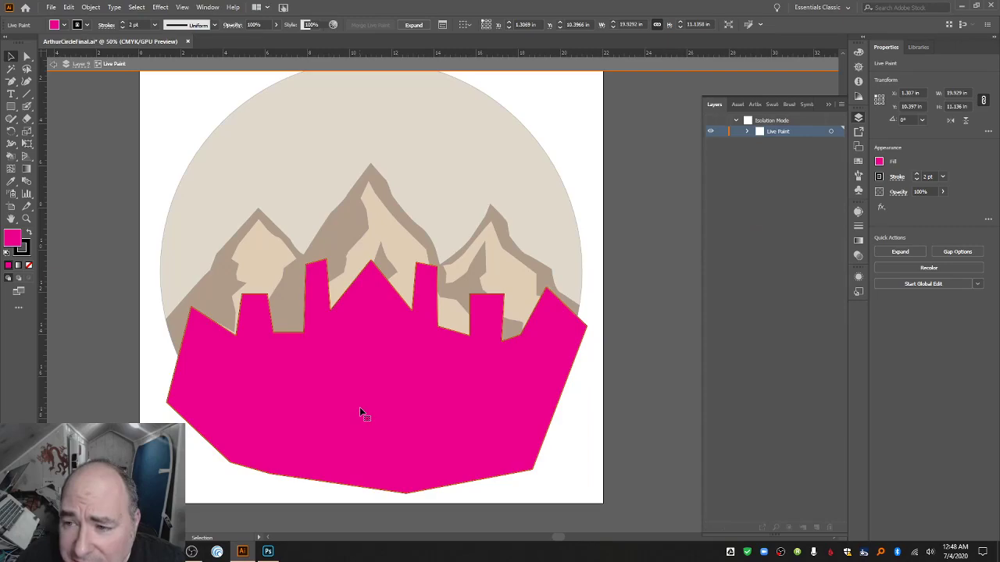
click(359, 407)
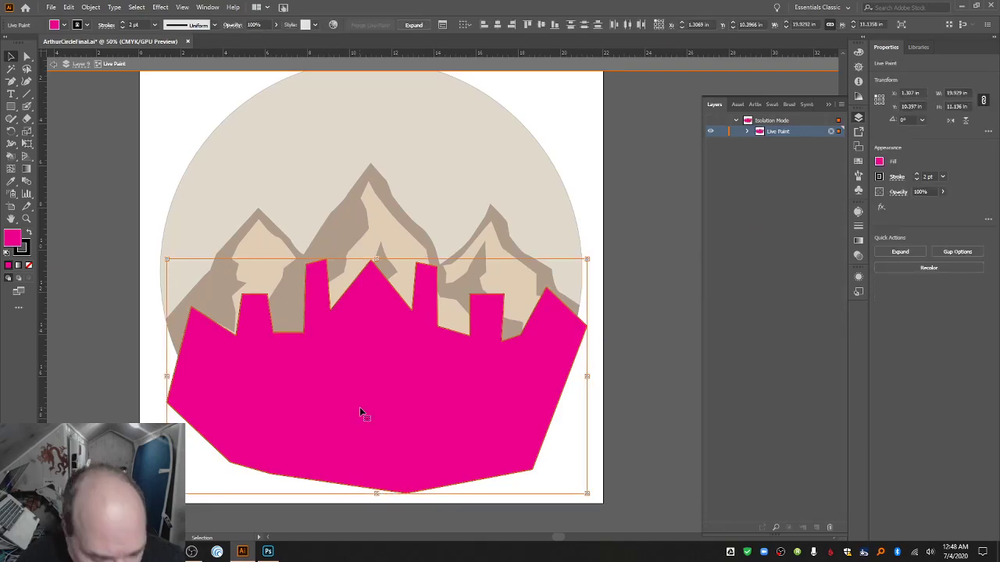
key(Delete)
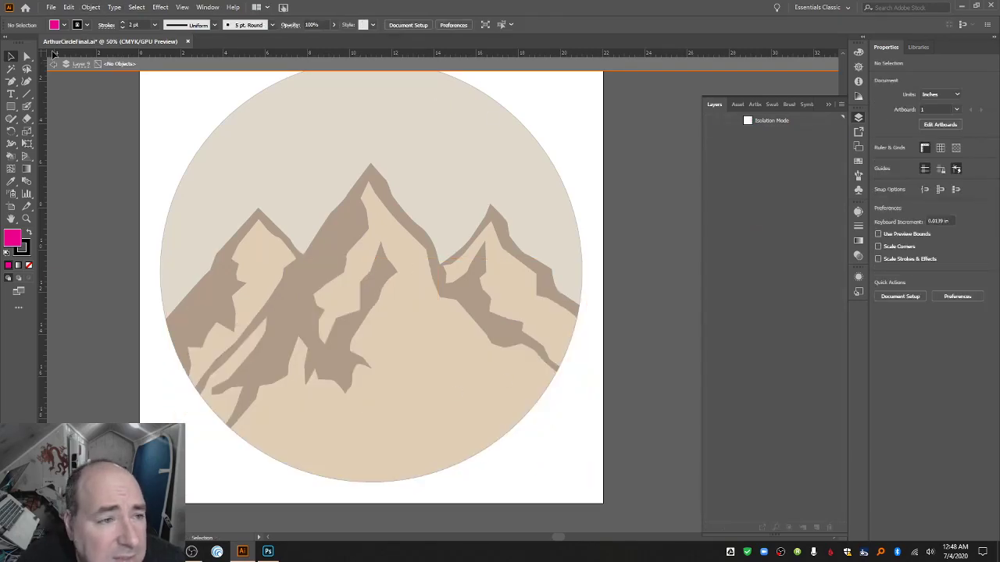
click(55, 64)
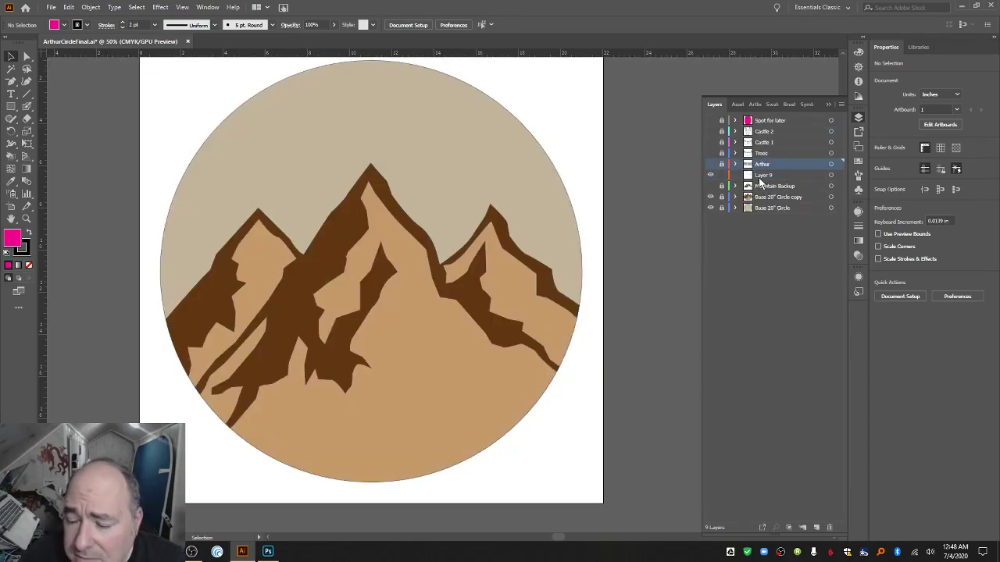
Paste the pink shape back in place and inspect the Live Paint group's lines.
click(68, 7)
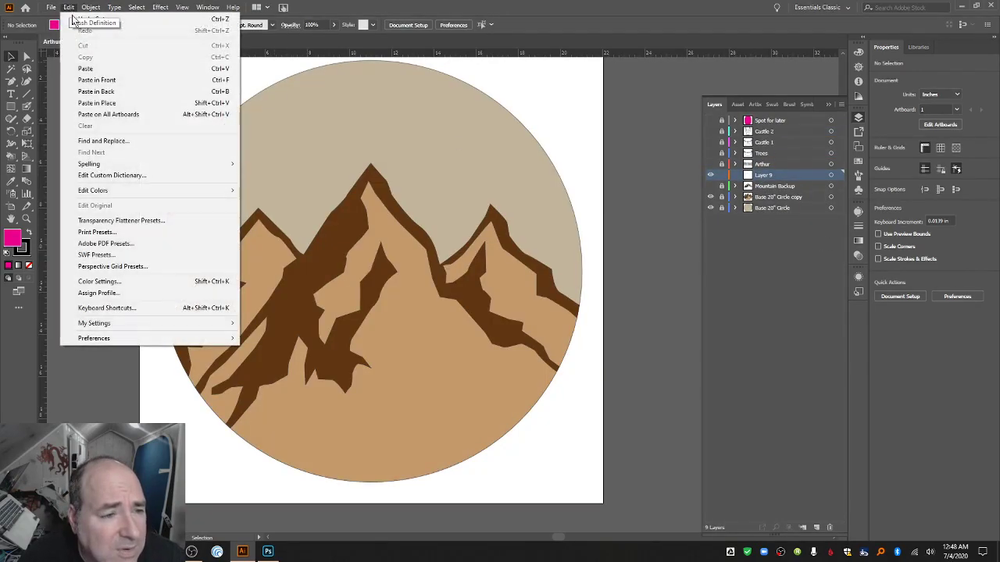
click(98, 103)
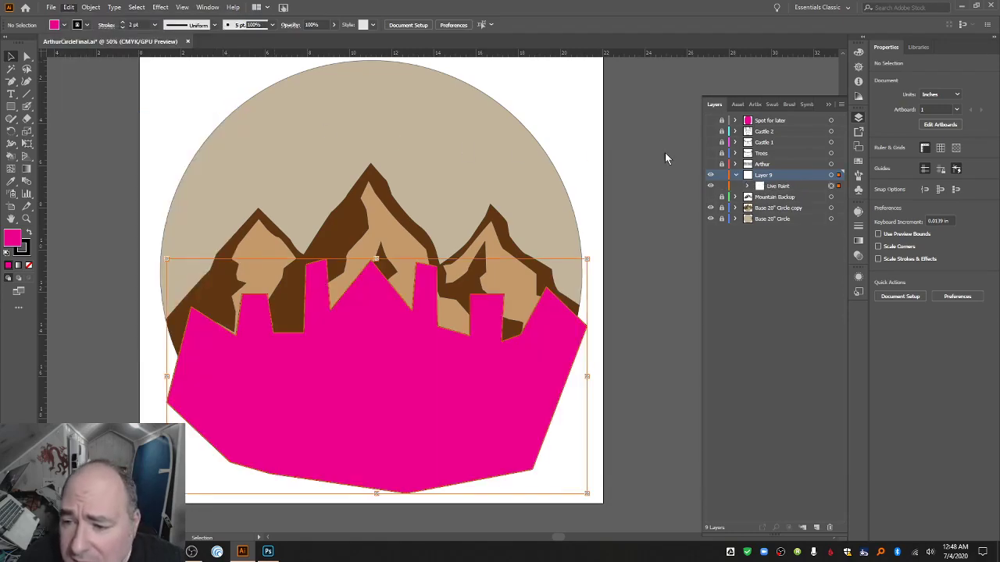
click(749, 187)
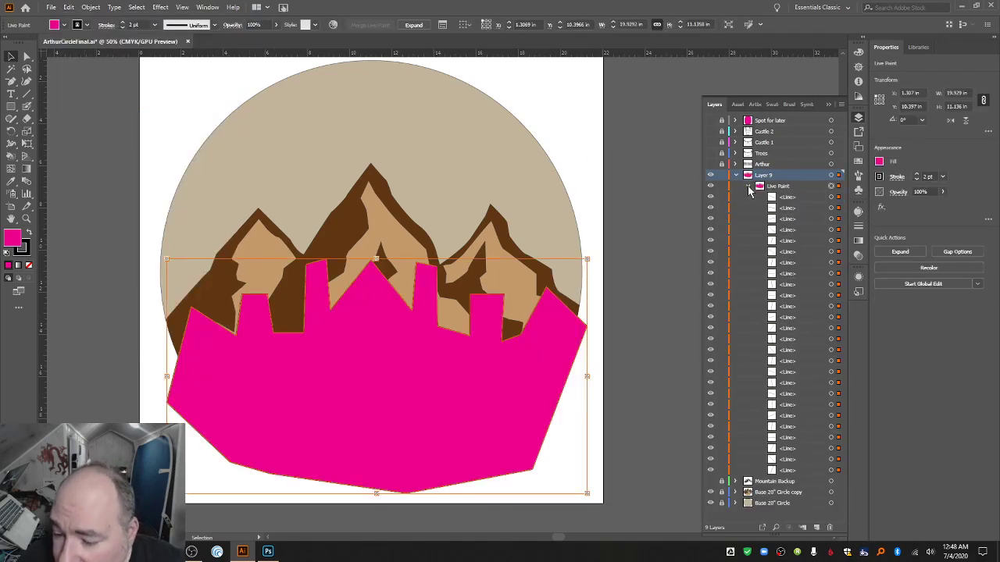
click(748, 187)
click(748, 186)
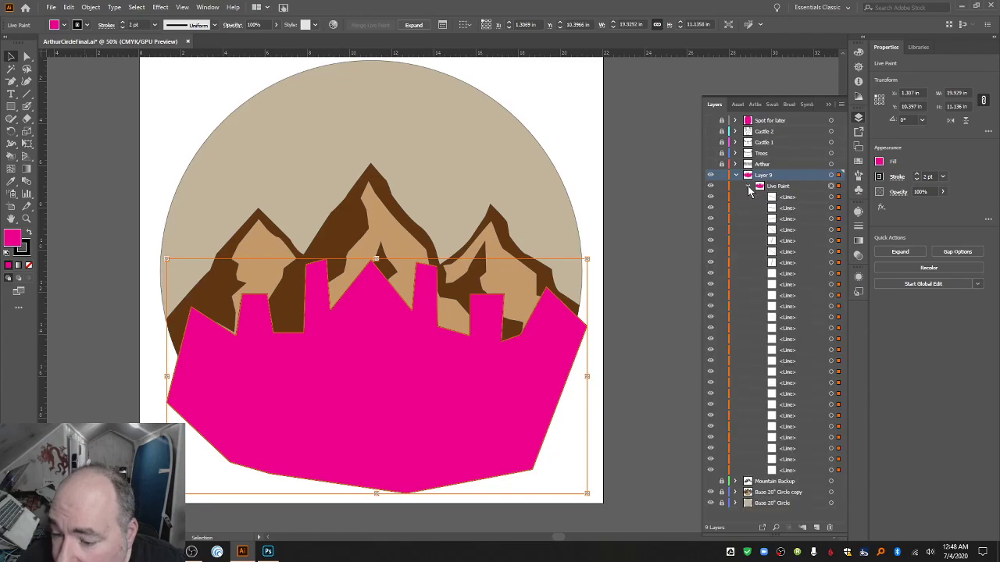
double_click(748, 187)
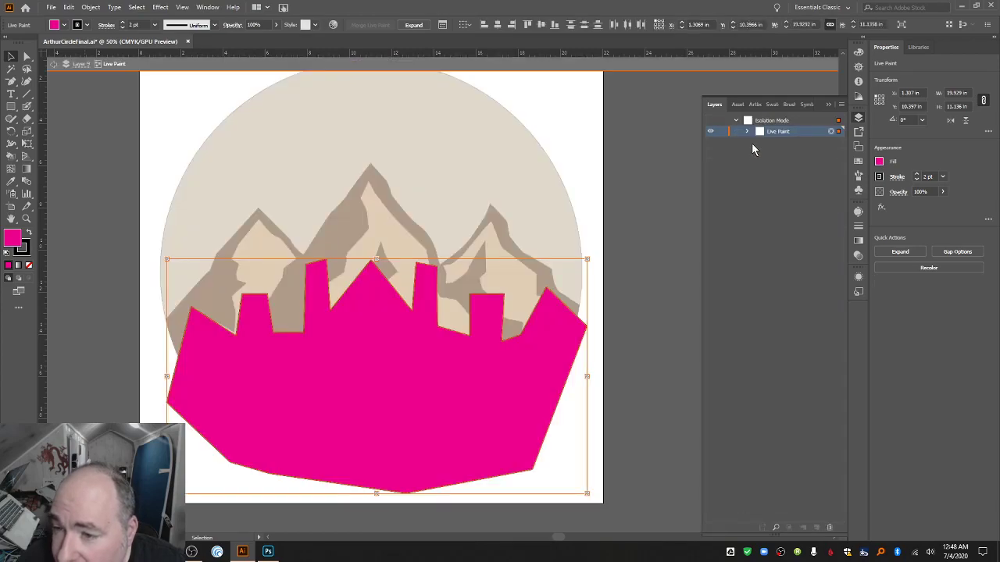
key(Escape)
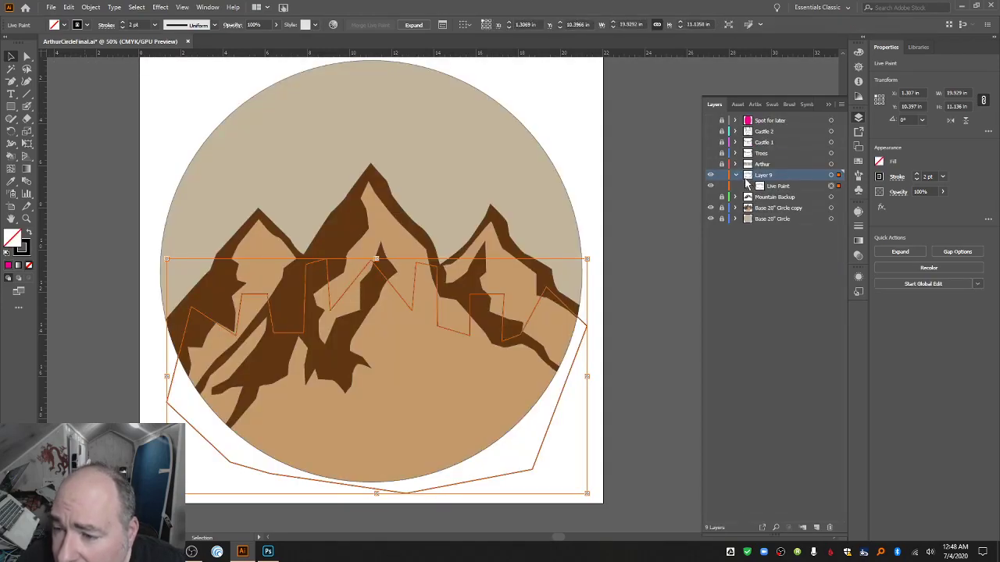
Undo back to the loose castle lines and select all of Layer 9's paths.
key(ctrl+z)
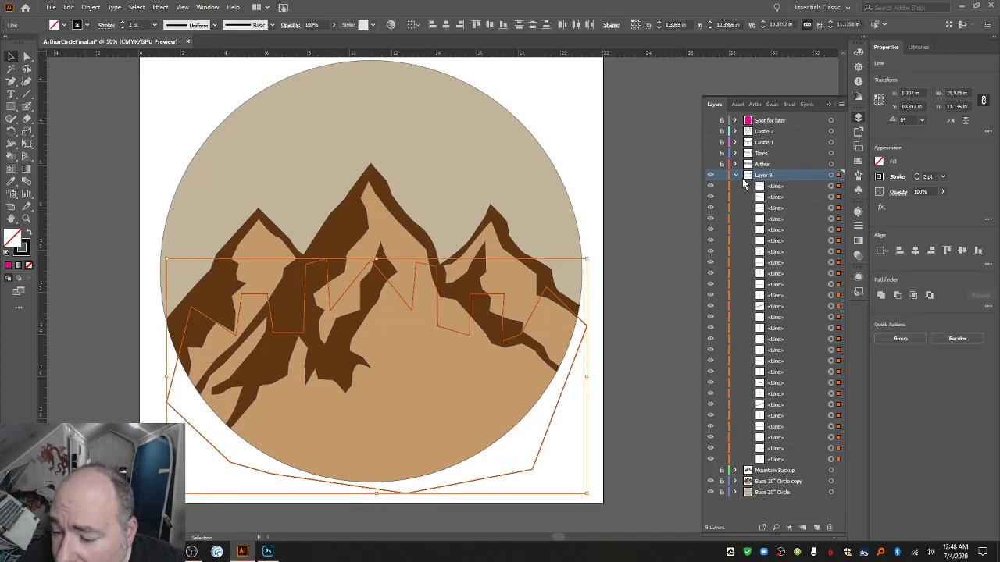
key(ctrl+z)
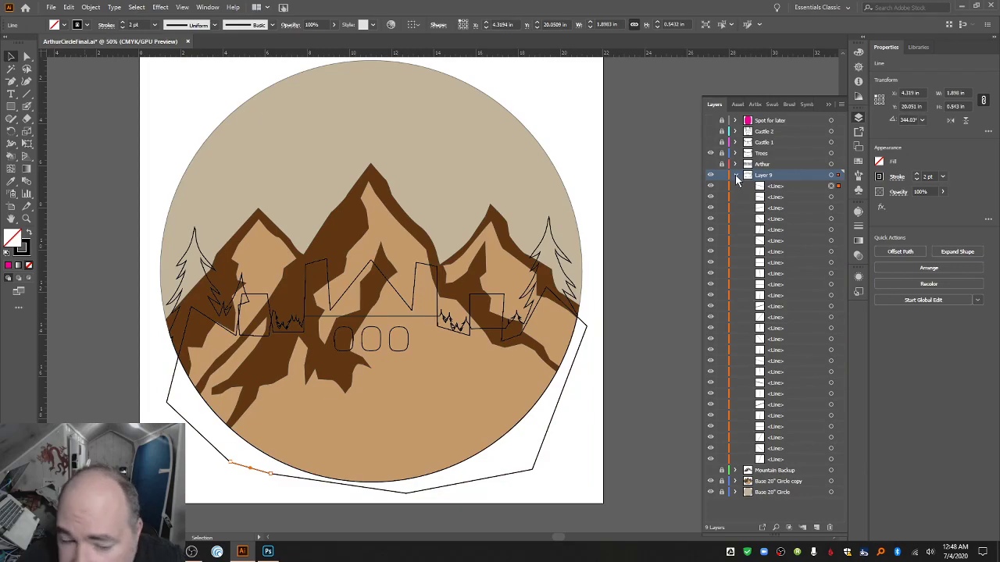
click(656, 276)
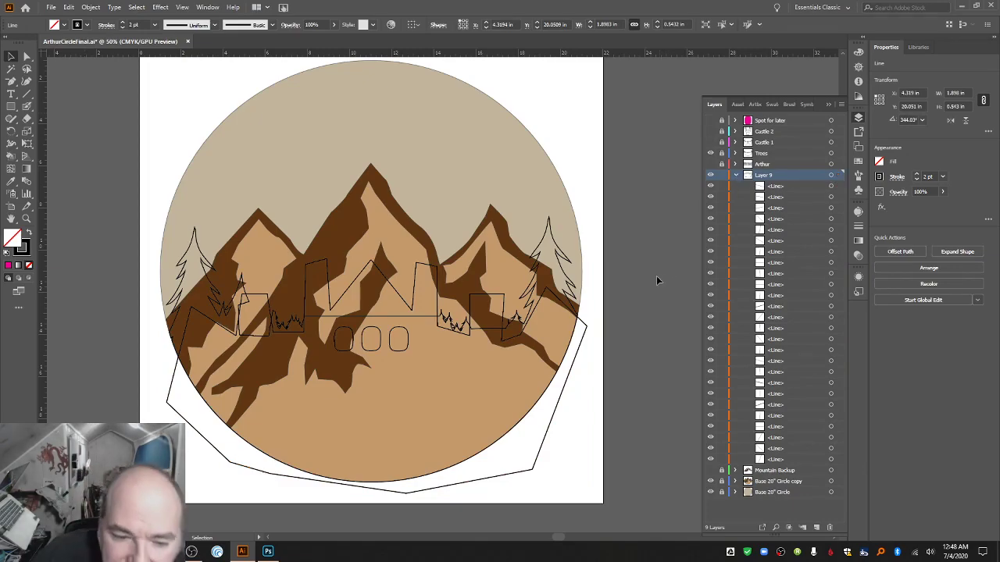
click(734, 175)
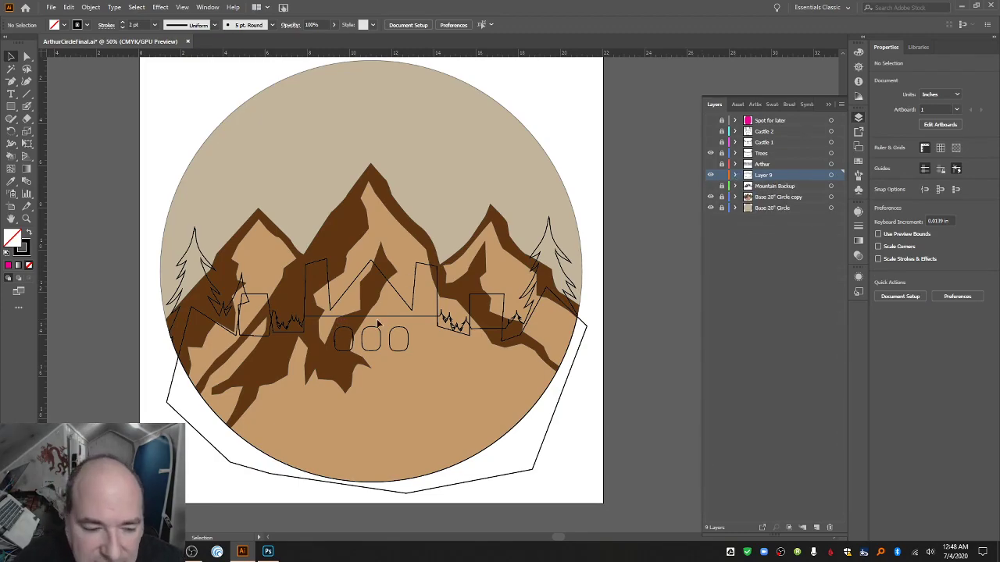
key(a)
key(ctrl+a)
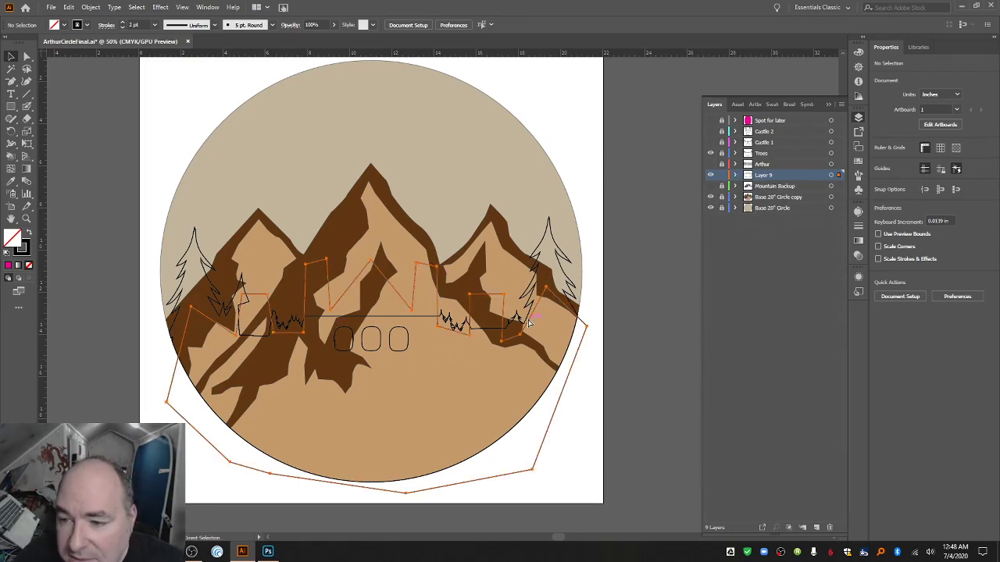
Make the castle lines a Live Paint group and fill the castle region magenta.
key(v)
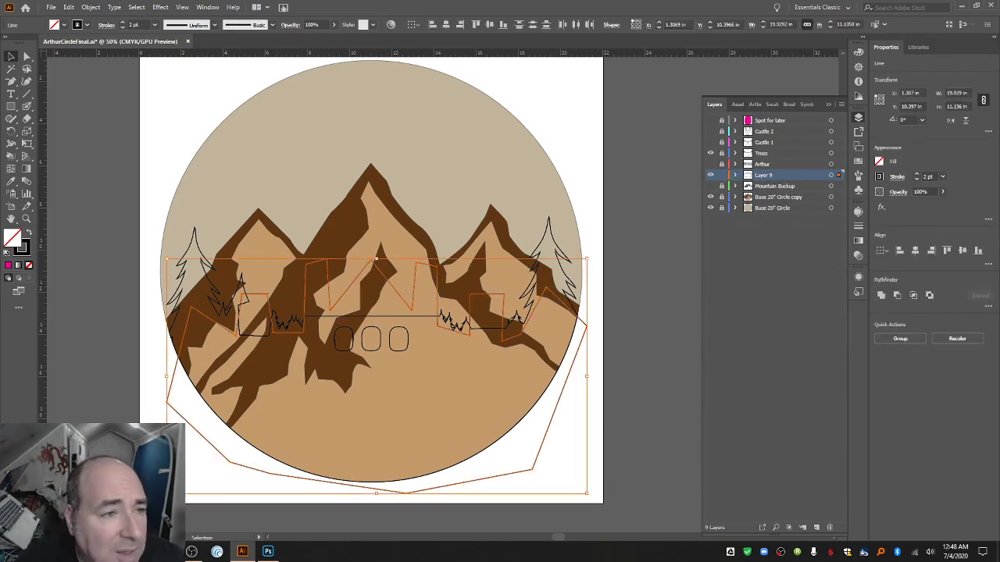
click(92, 8)
mouse_move(209, 325)
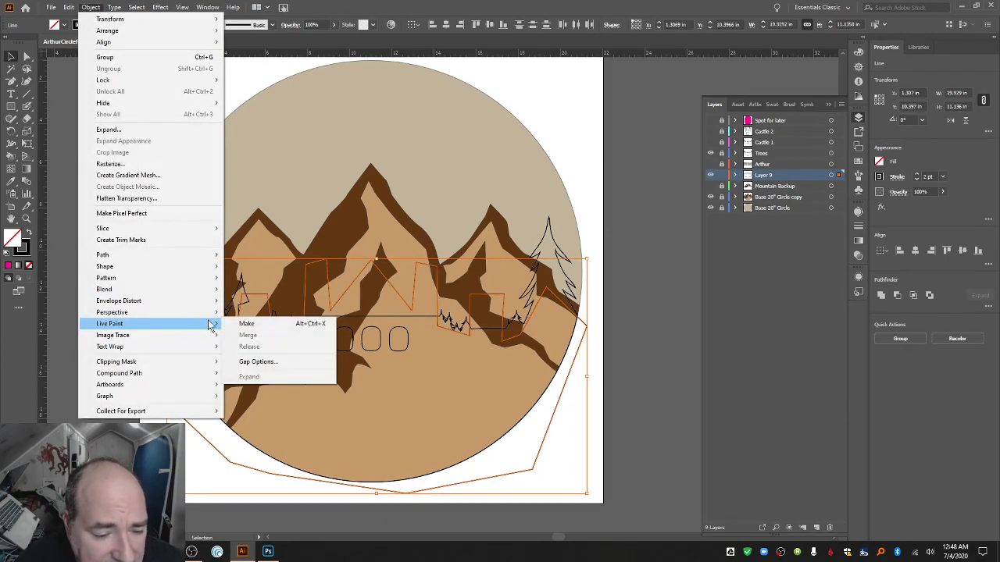
click(248, 325)
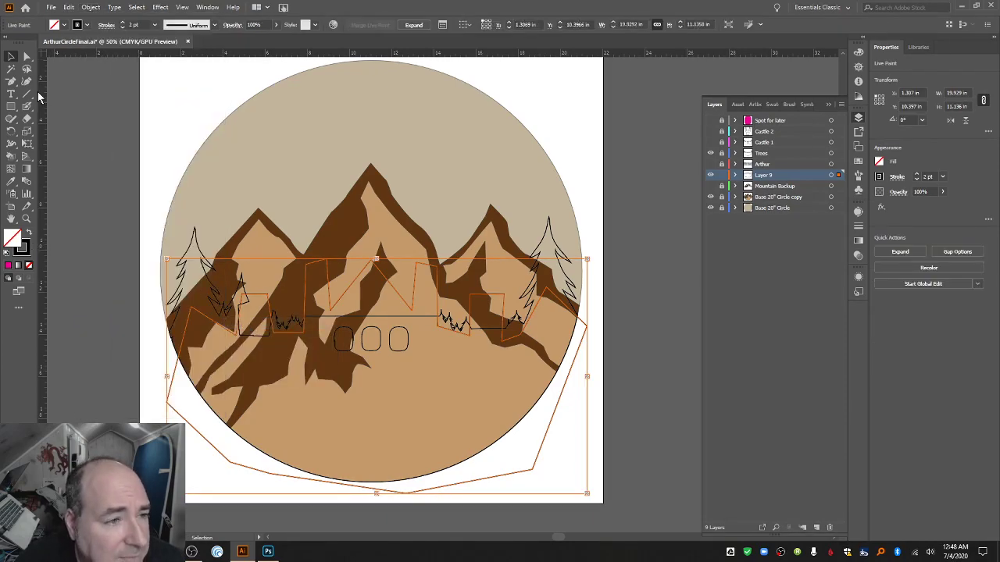
drag(11, 159, 46, 167)
click(64, 24)
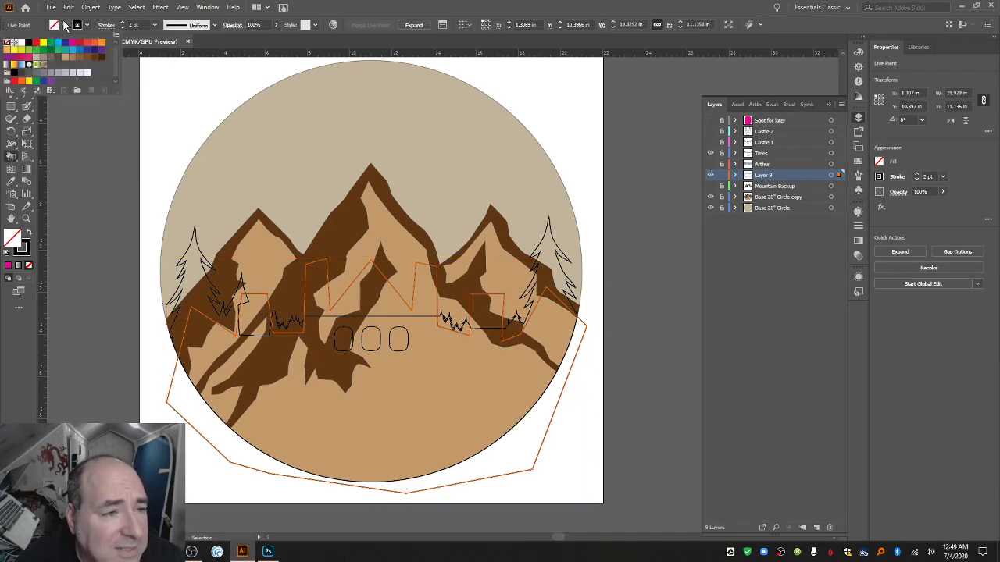
click(72, 48)
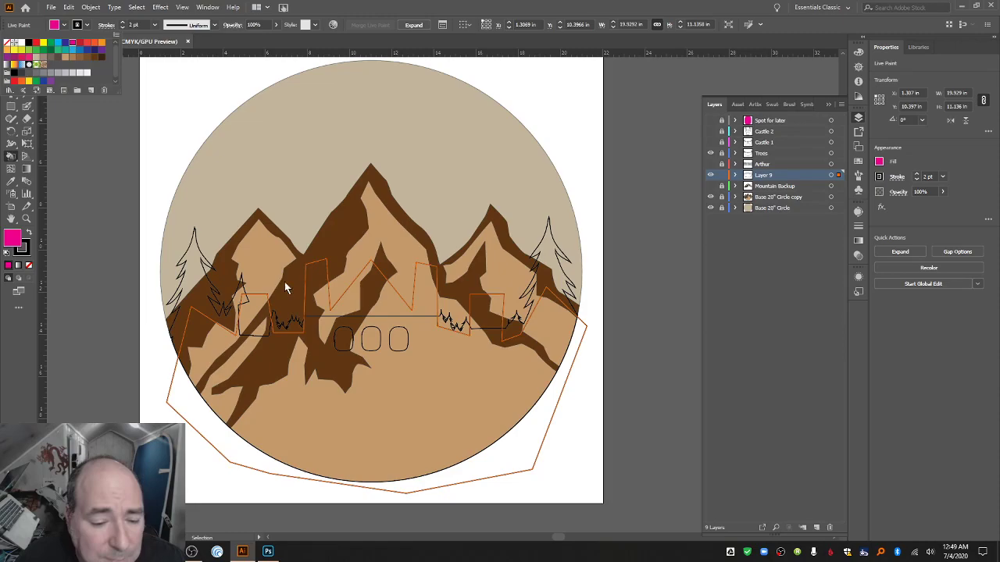
click(327, 378)
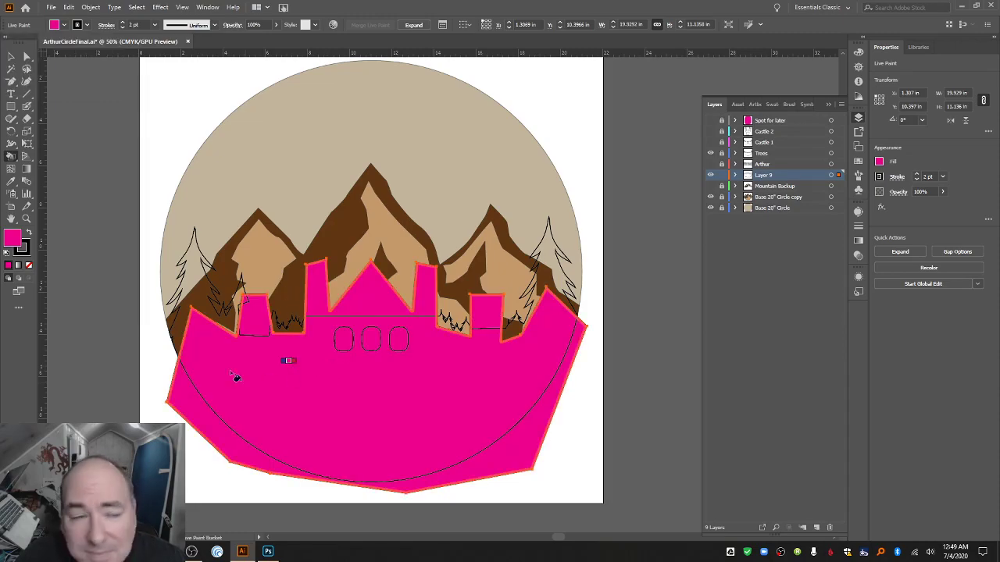
Expand the magenta Live Paint object into ordinary artwork.
key(v)
click(11, 55)
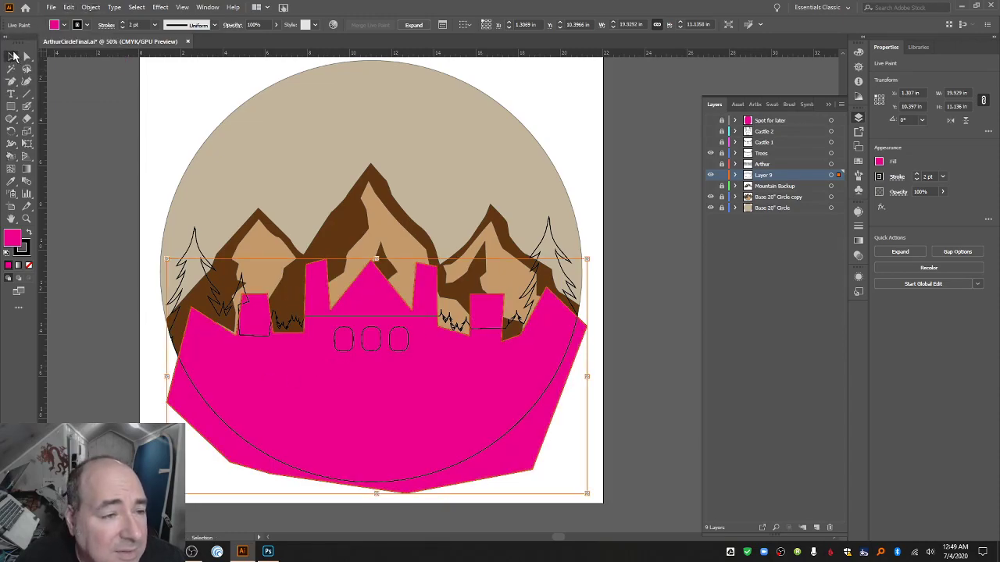
click(91, 7)
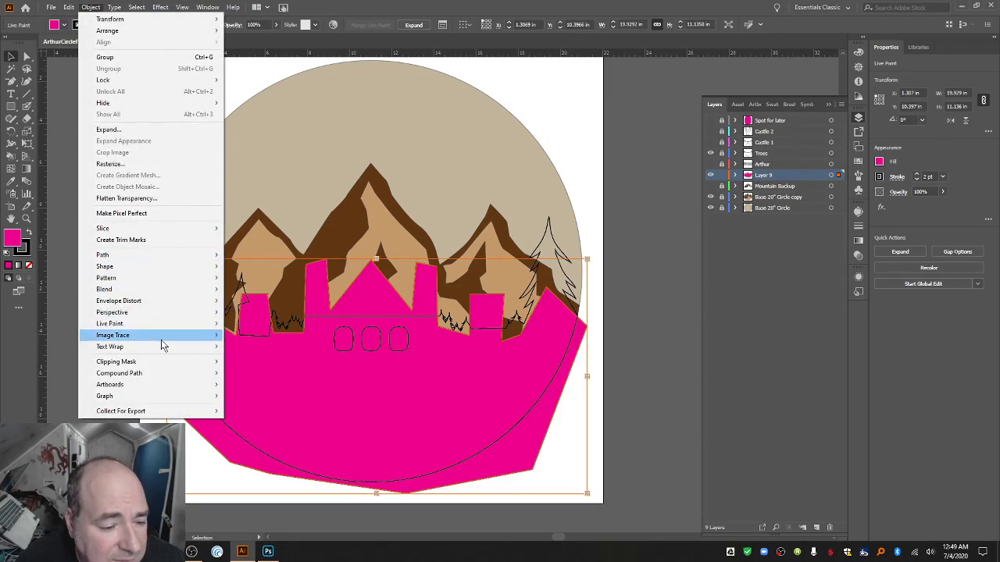
mouse_move(163, 323)
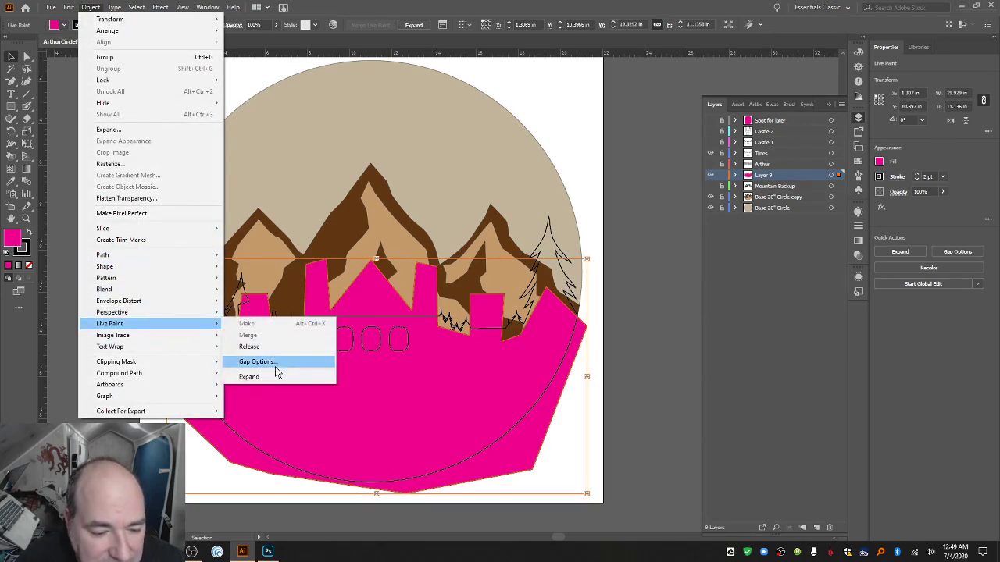
click(277, 377)
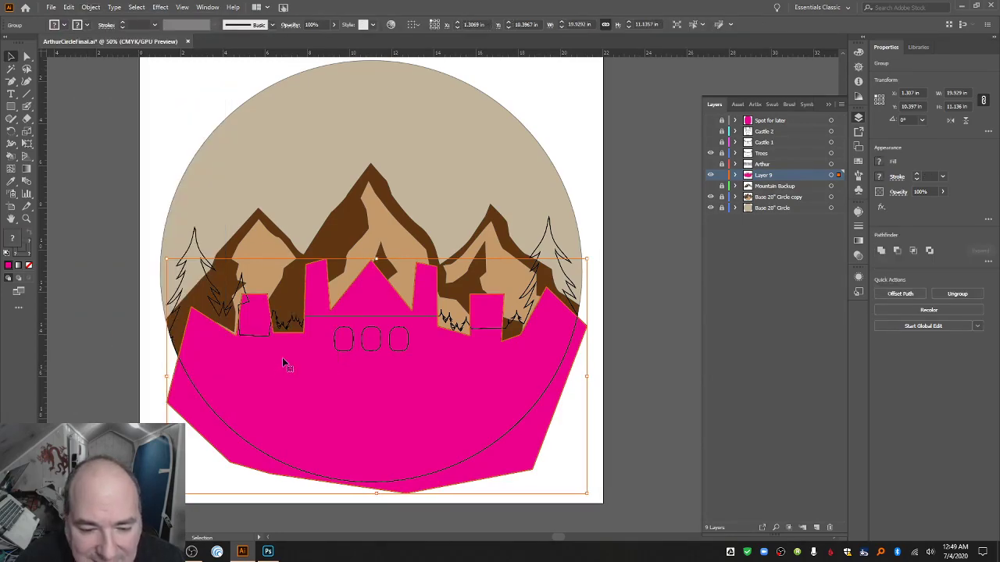
Save the file despite outside changes and check Layer 9's contents.
click(670, 301)
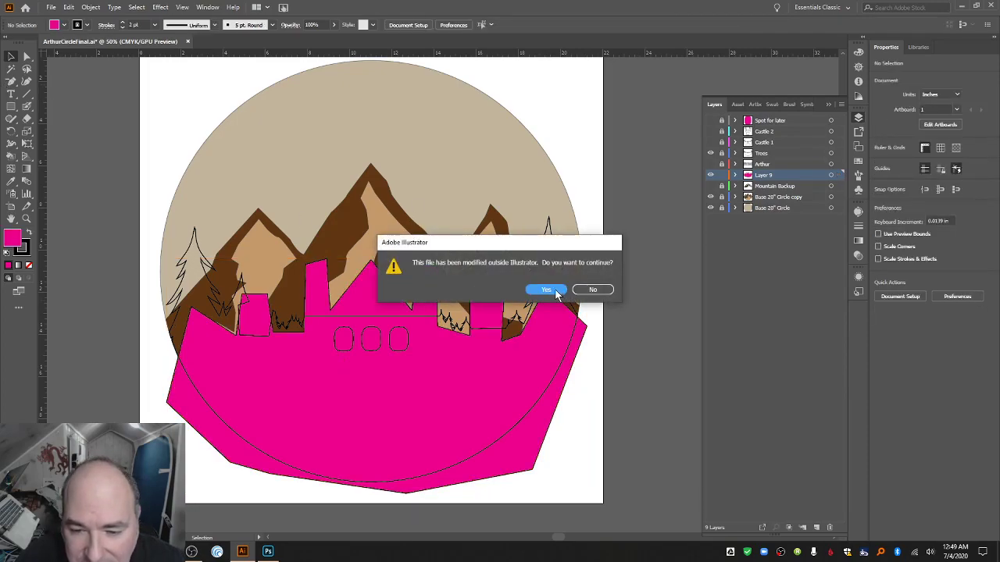
click(553, 291)
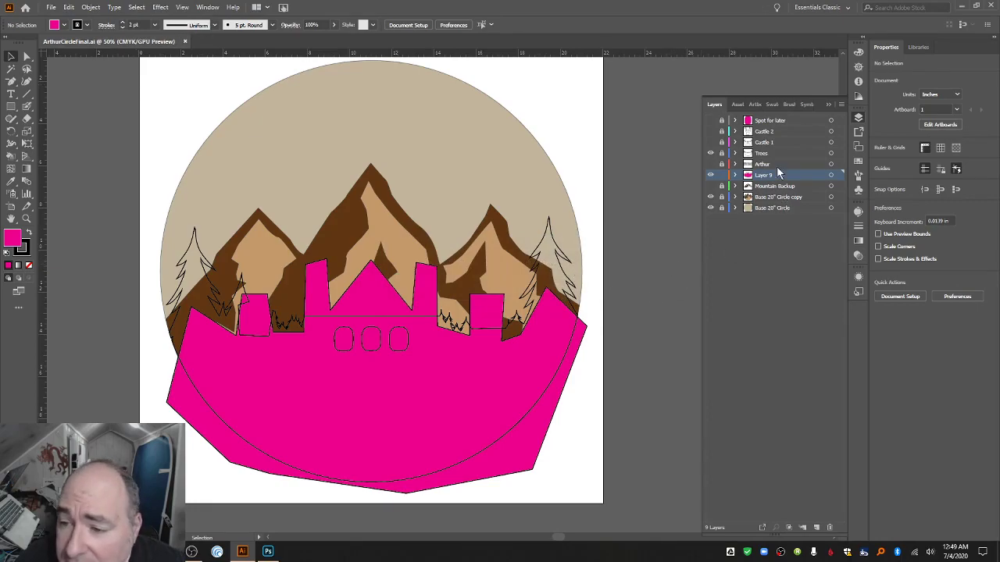
click(735, 175)
click(748, 187)
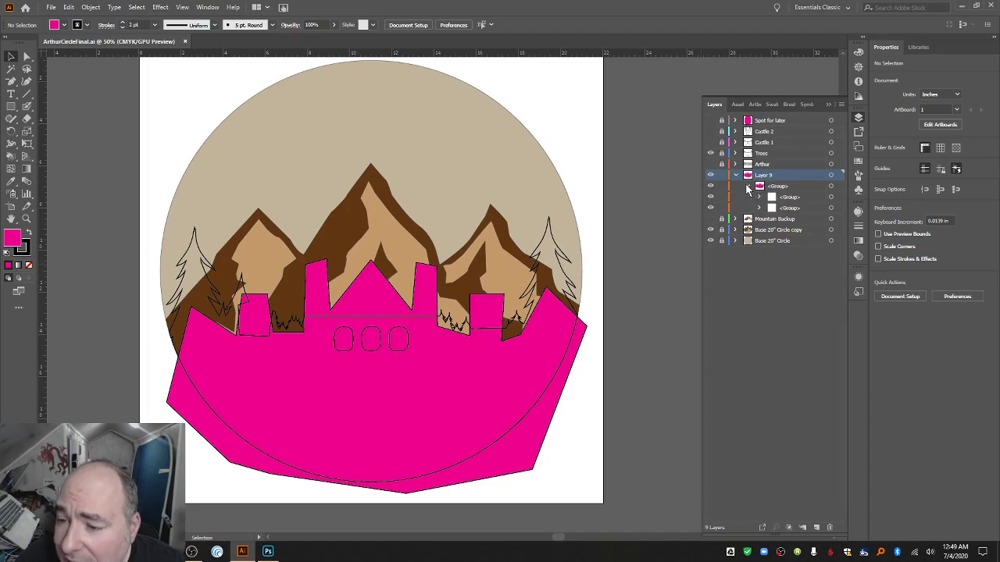
click(737, 175)
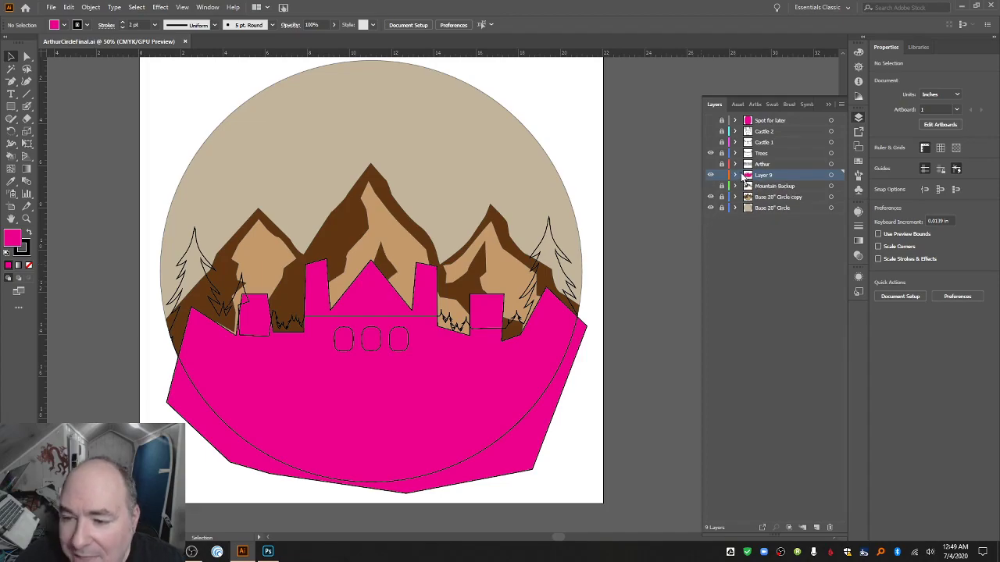
Ungroup the magenta castle group and then its nested group.
click(91, 7)
click(327, 303)
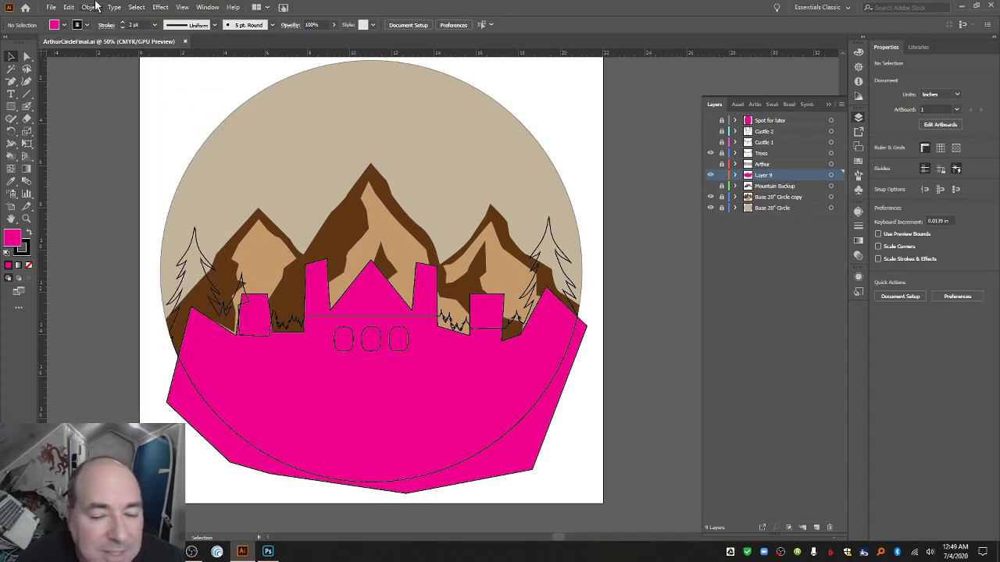
click(355, 369)
click(91, 7)
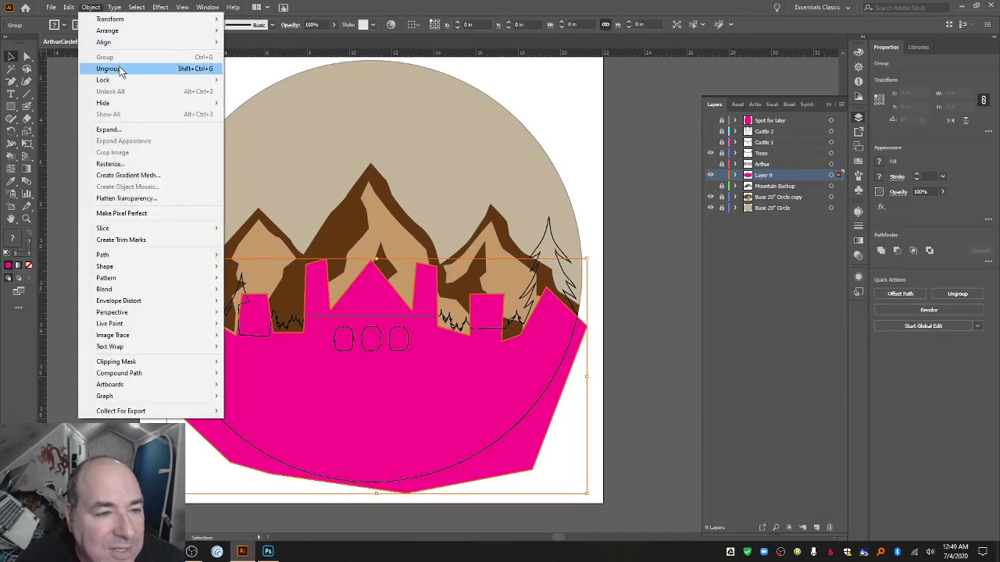
click(119, 69)
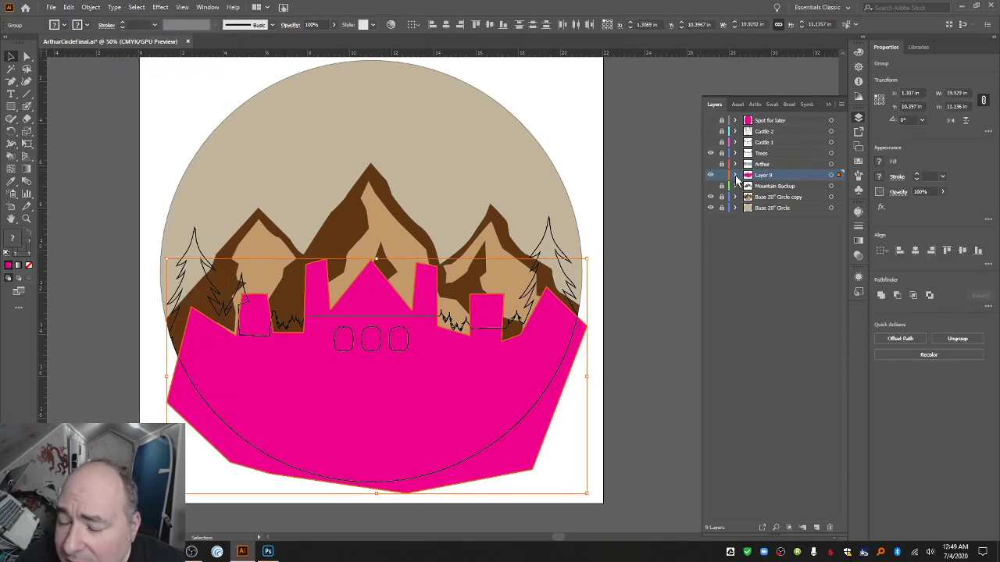
click(735, 175)
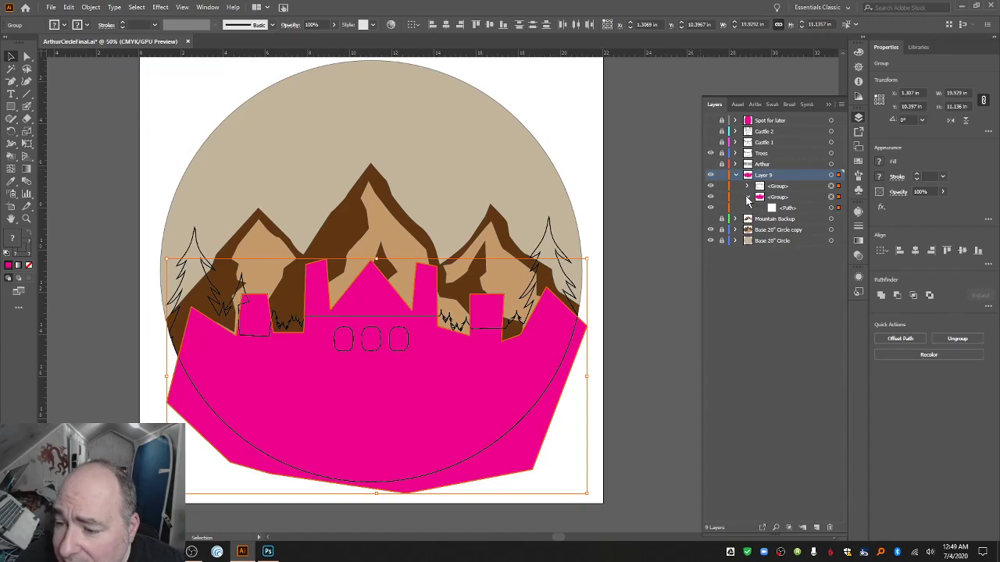
click(747, 197)
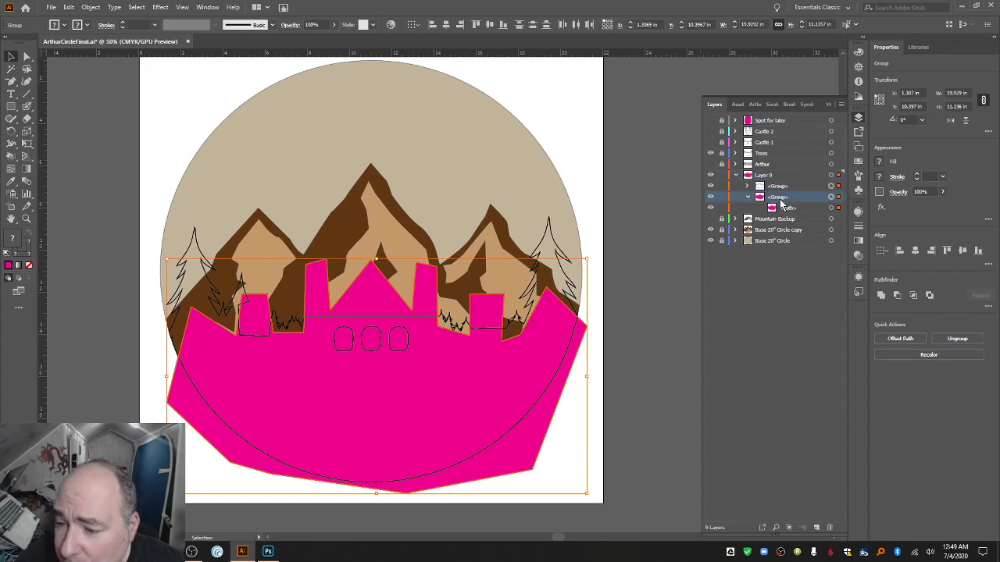
click(90, 7)
click(112, 69)
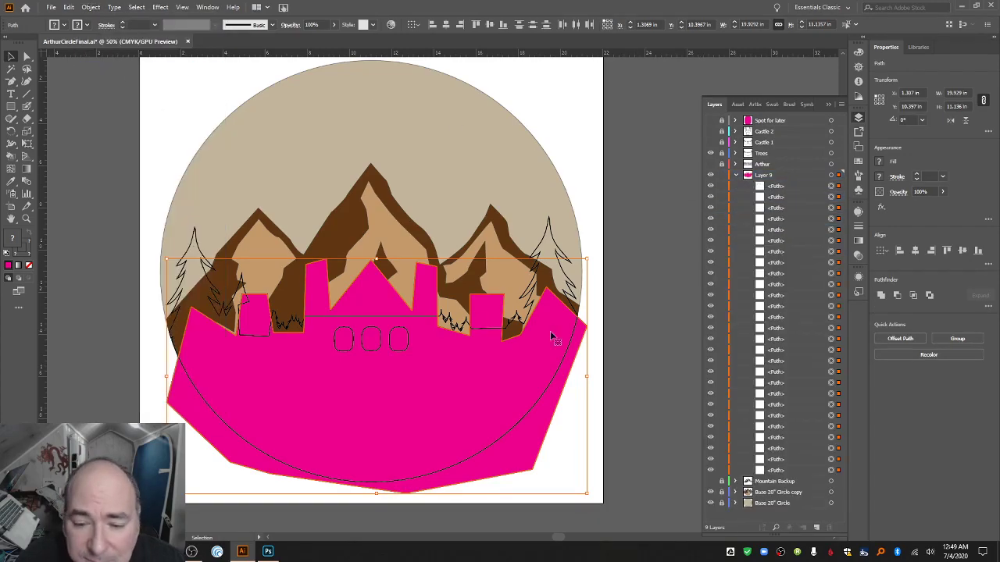
Delete the leftover outline paths, keeping only the pink path in Layer 9.
click(764, 471)
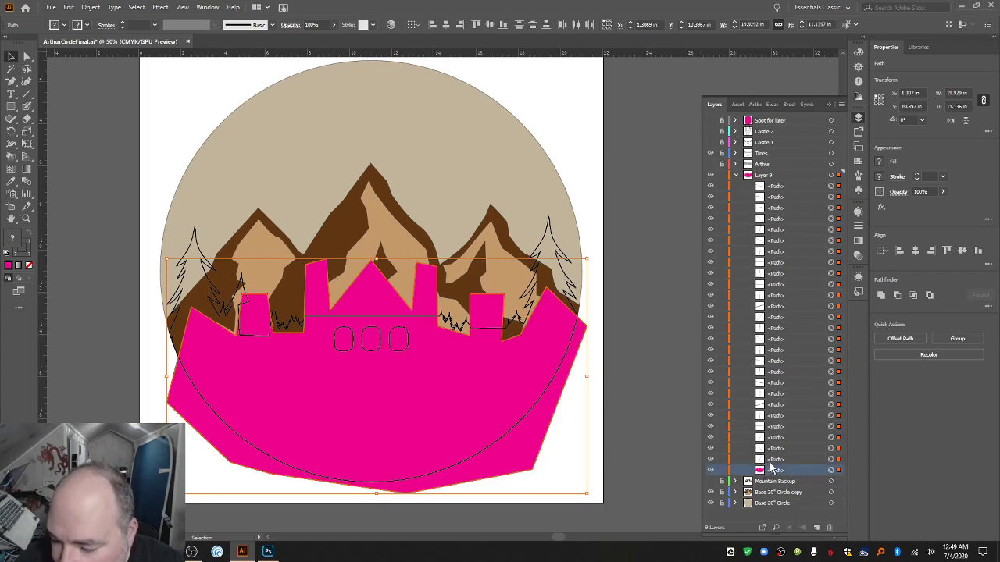
click(778, 459)
shift+click(791, 187)
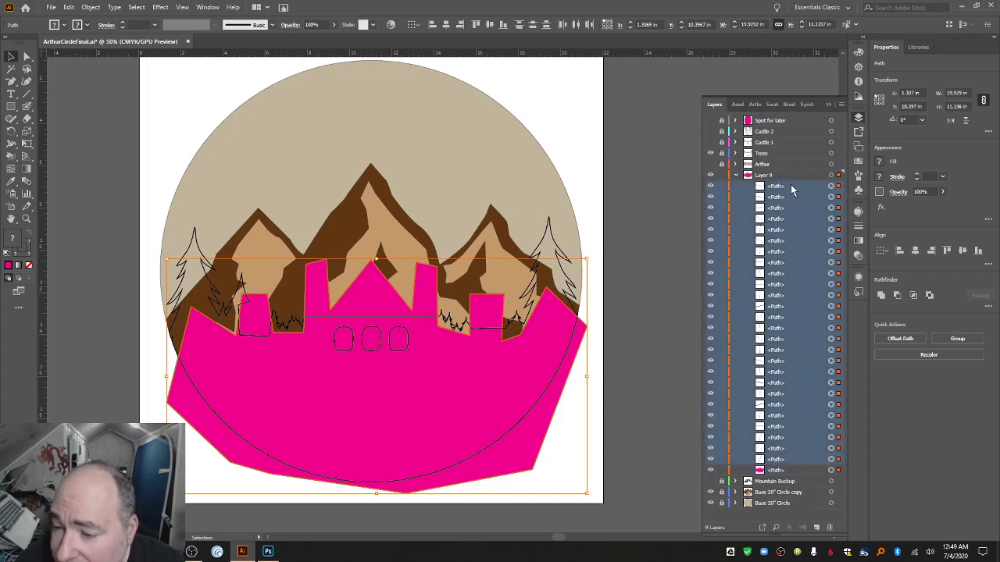
click(832, 529)
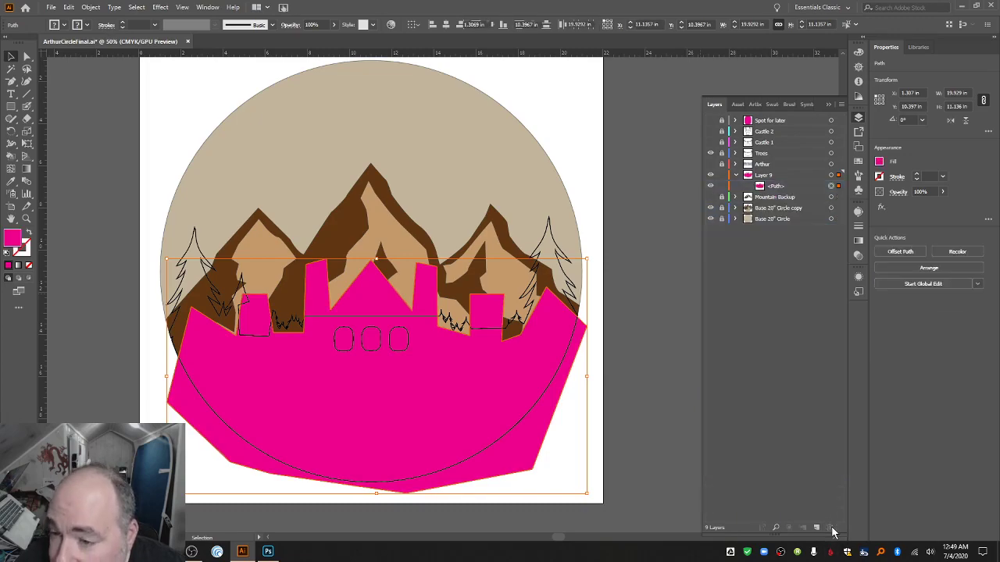
click(761, 188)
click(621, 275)
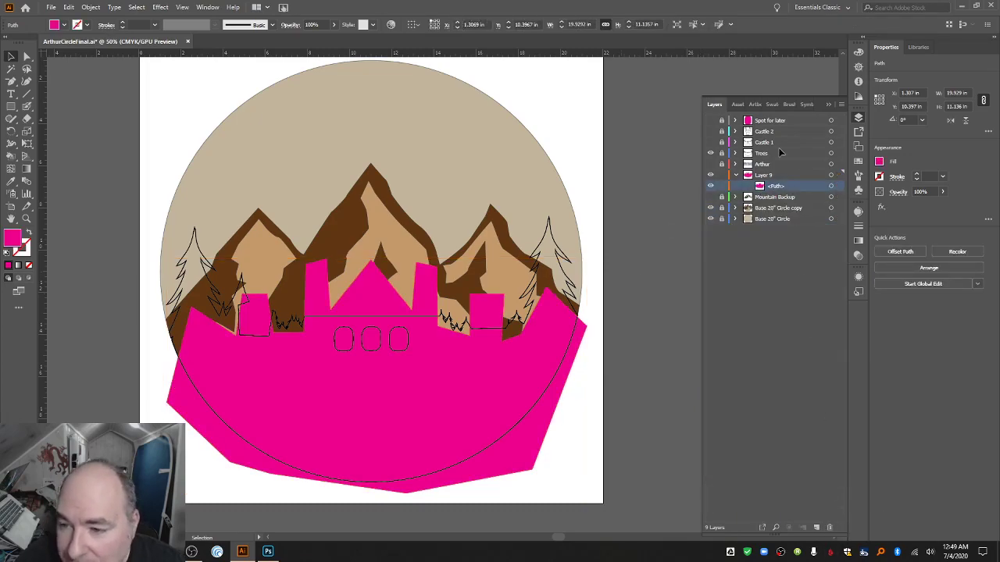
Hide the pink skyline shape and Trees layer, and expand Base 20" Circle copy.
click(509, 365)
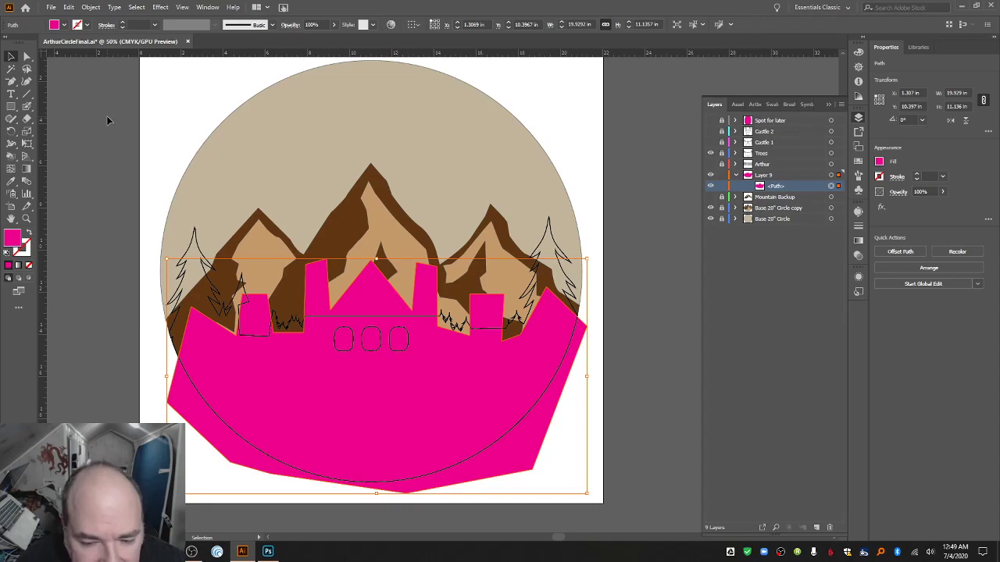
click(711, 187)
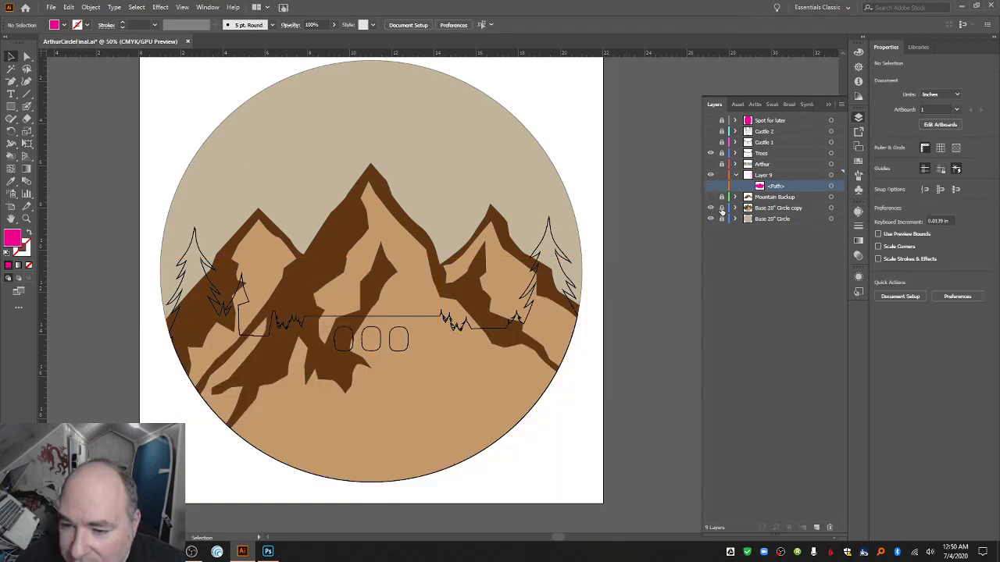
click(711, 153)
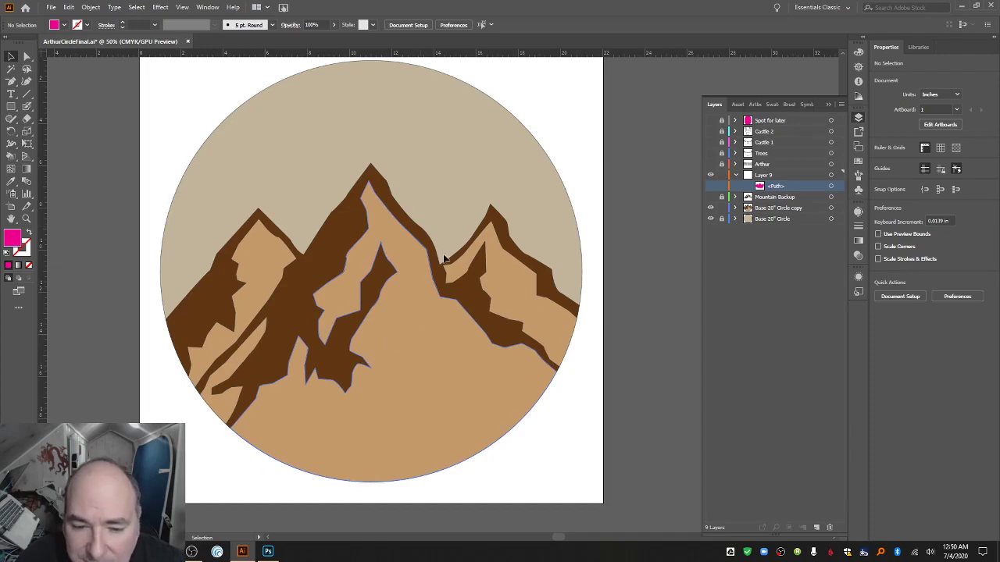
click(735, 208)
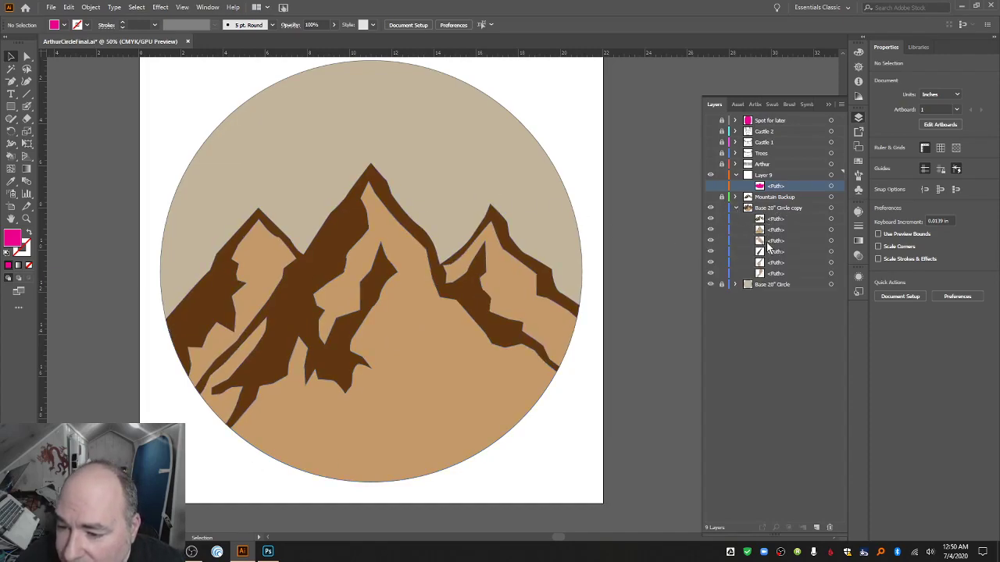
Toggle each mountain path's visibility to identify it, then show the pink skyline again.
click(710, 219)
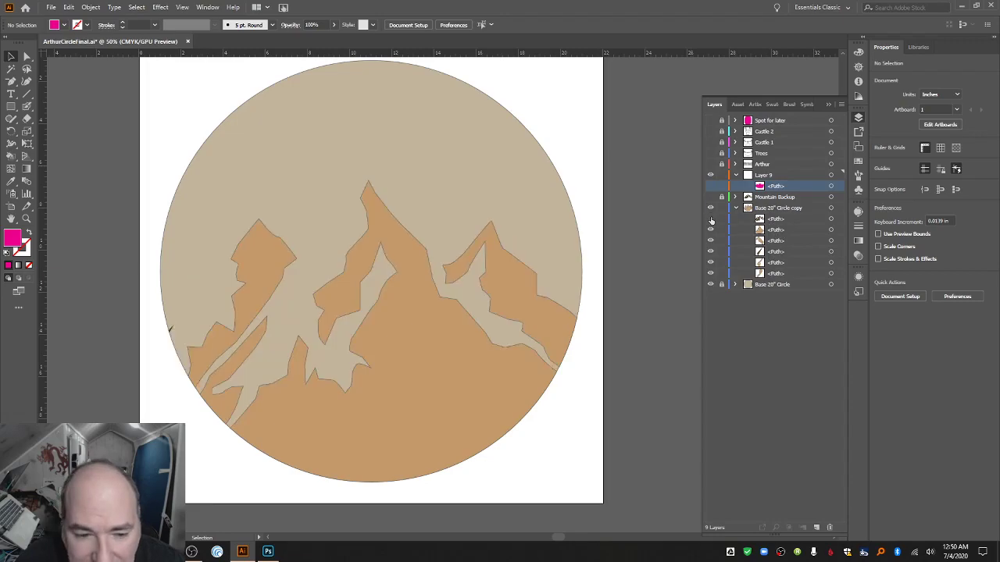
click(711, 219)
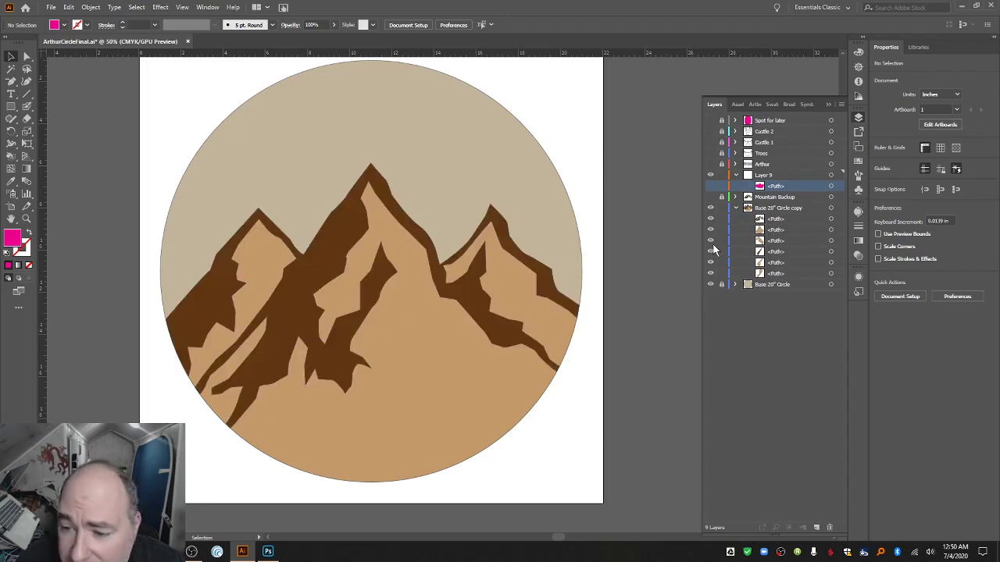
click(773, 252)
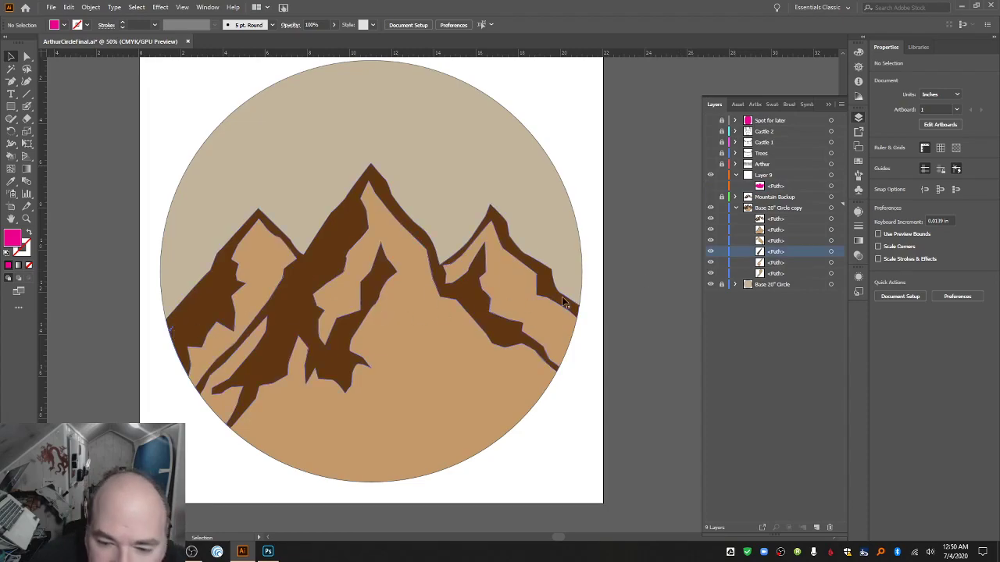
click(711, 220)
click(710, 219)
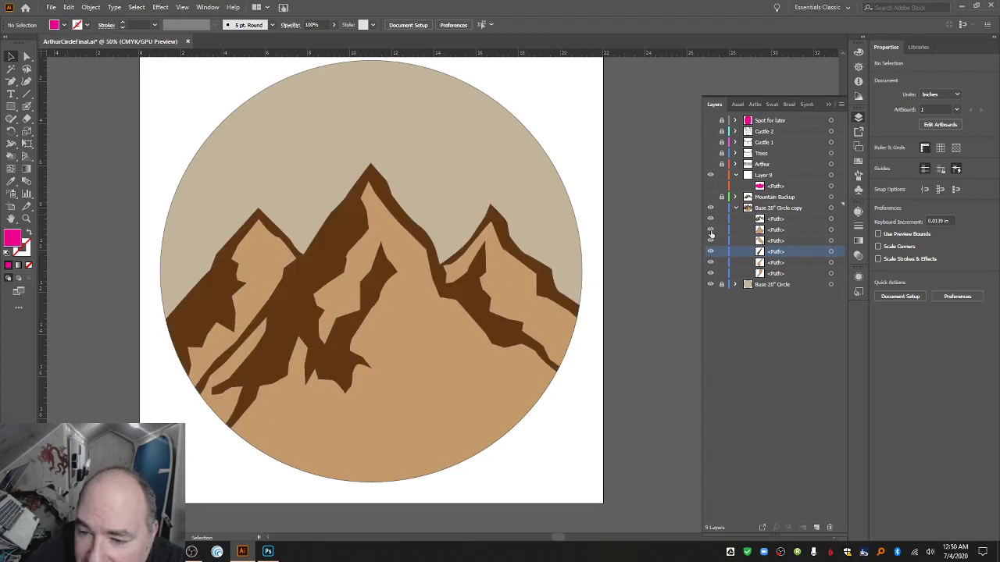
click(711, 231)
click(710, 230)
click(710, 248)
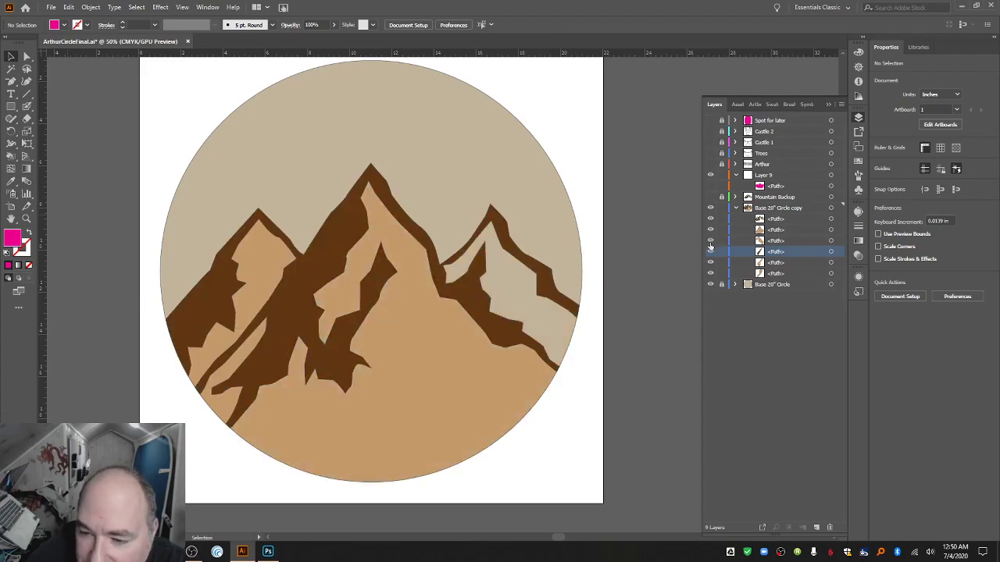
click(710, 251)
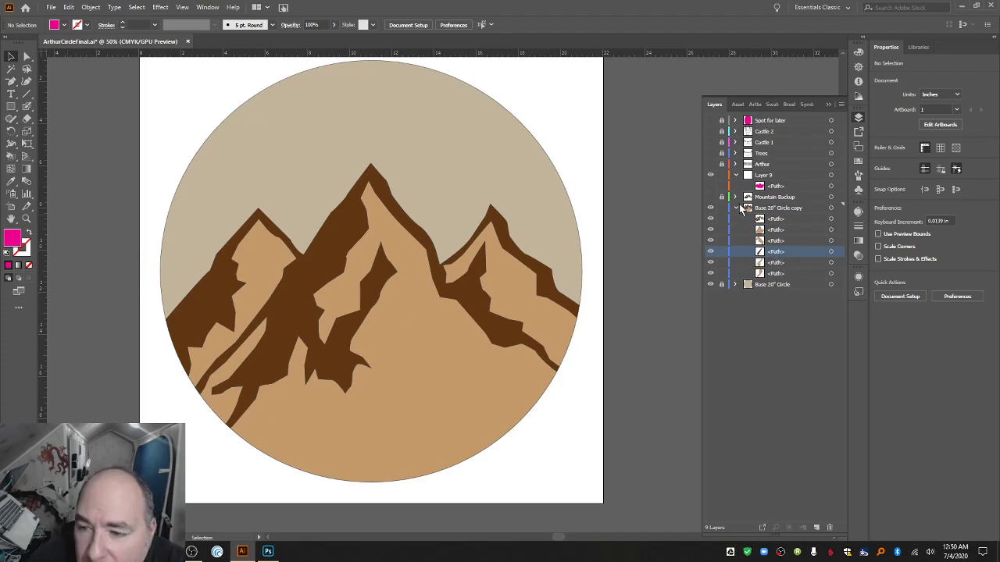
click(781, 187)
click(711, 186)
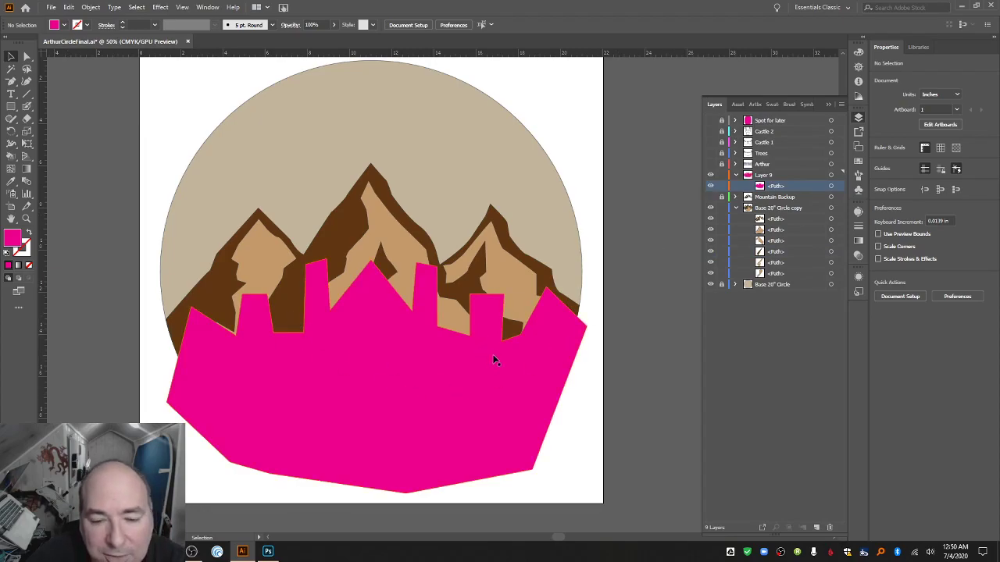
Fill the pink skyline shape with the dark brown swatch.
click(65, 26)
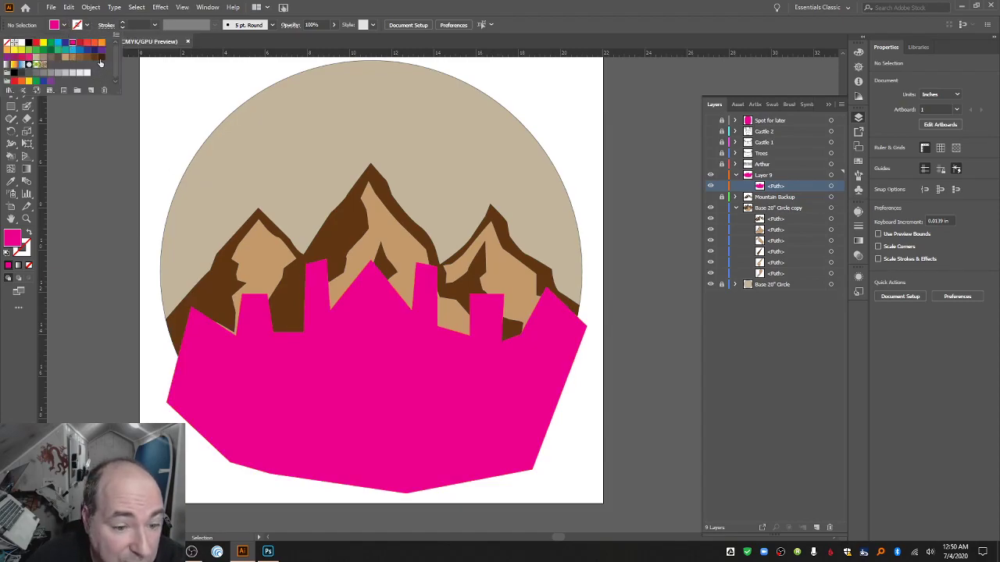
click(101, 59)
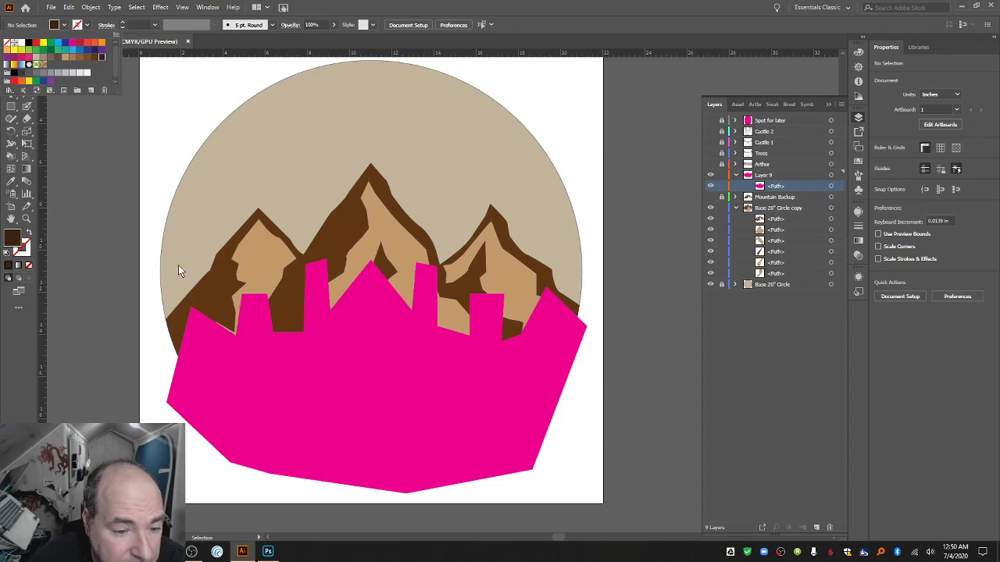
click(219, 350)
click(215, 346)
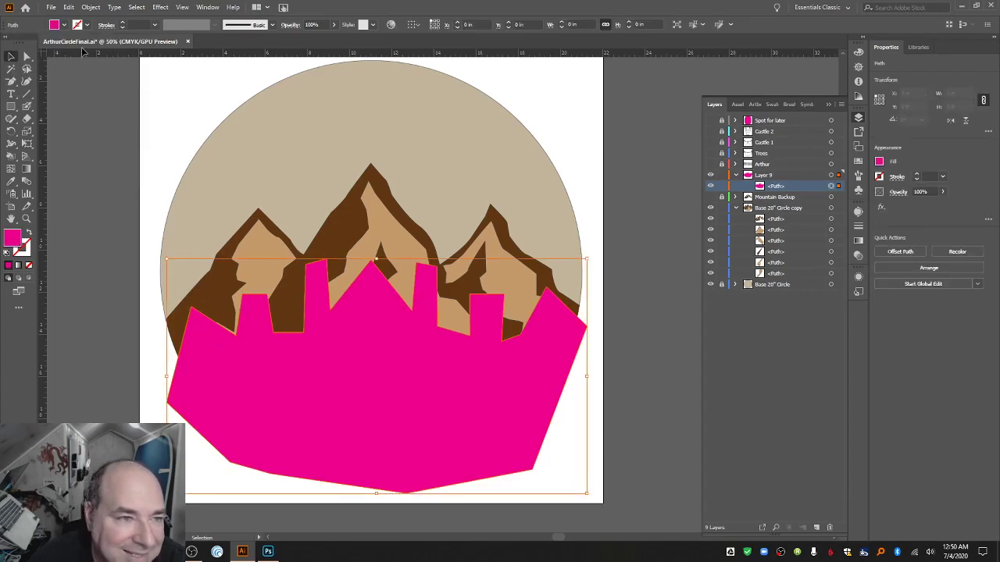
click(61, 26)
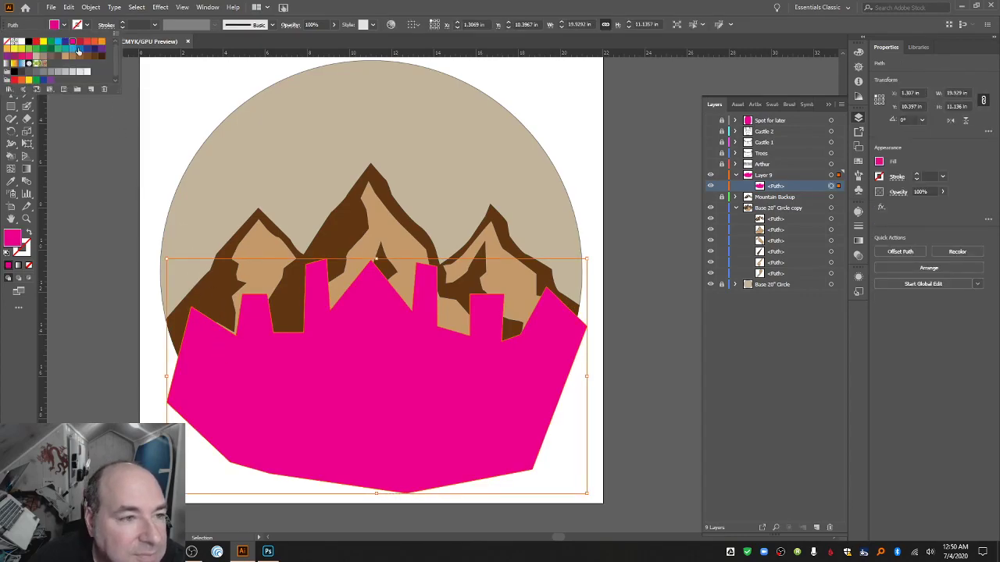
click(94, 59)
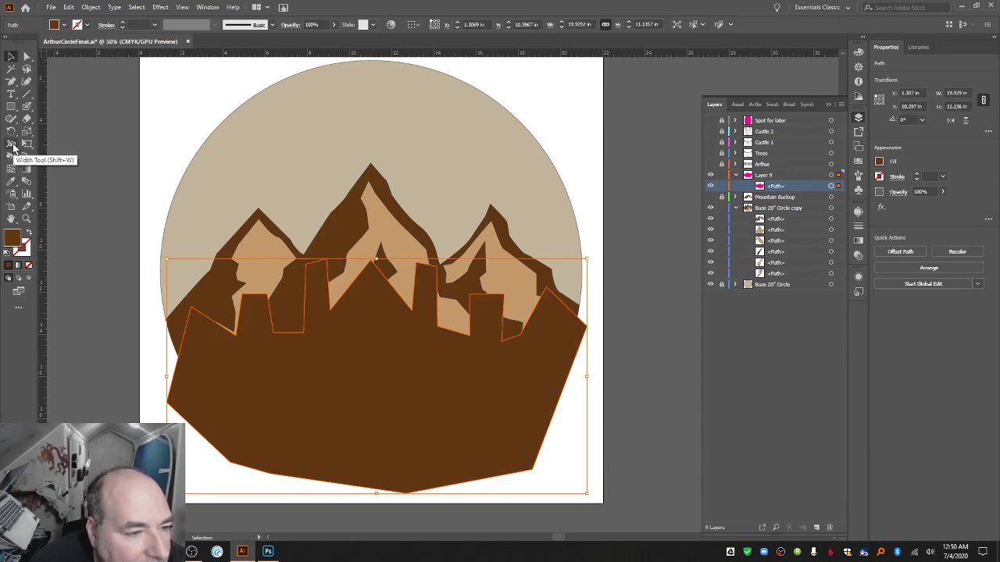
Select all paths and merge the dark mountain with the lower band using Shape Builder.
mouse_move(13, 160)
mouse_down()
mouse_move(64, 168)
mouse_move(68, 156)
mouse_up()
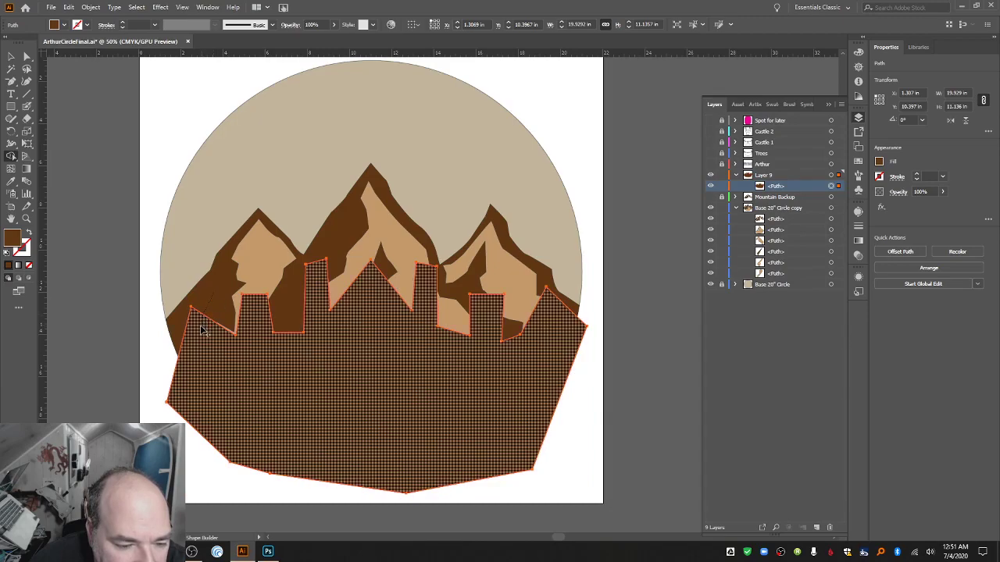
key(v)
key(ctrl+a)
key(shift+m)
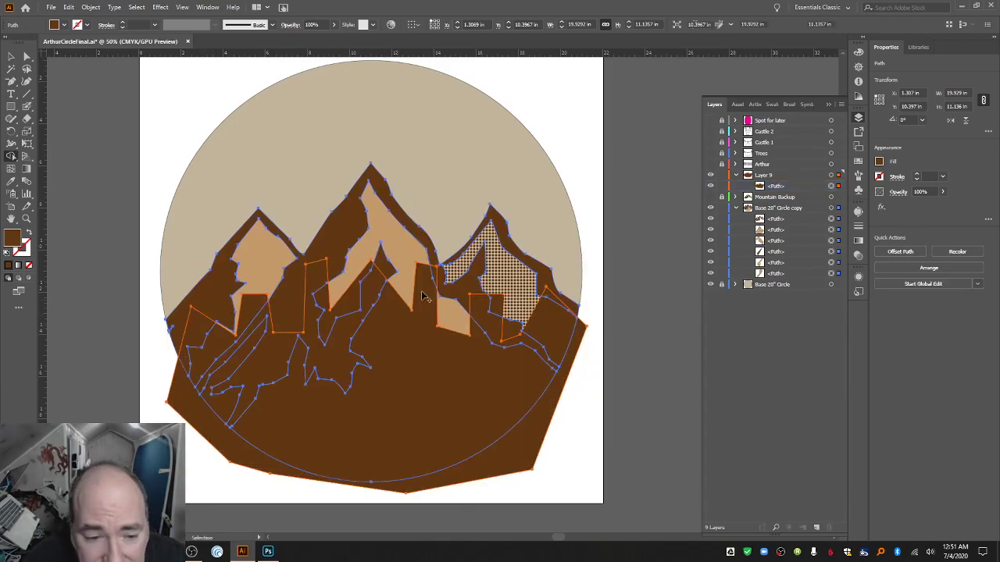
mouse_move(213, 301)
mouse_down()
mouse_move(201, 328)
mouse_move(225, 358)
mouse_up()
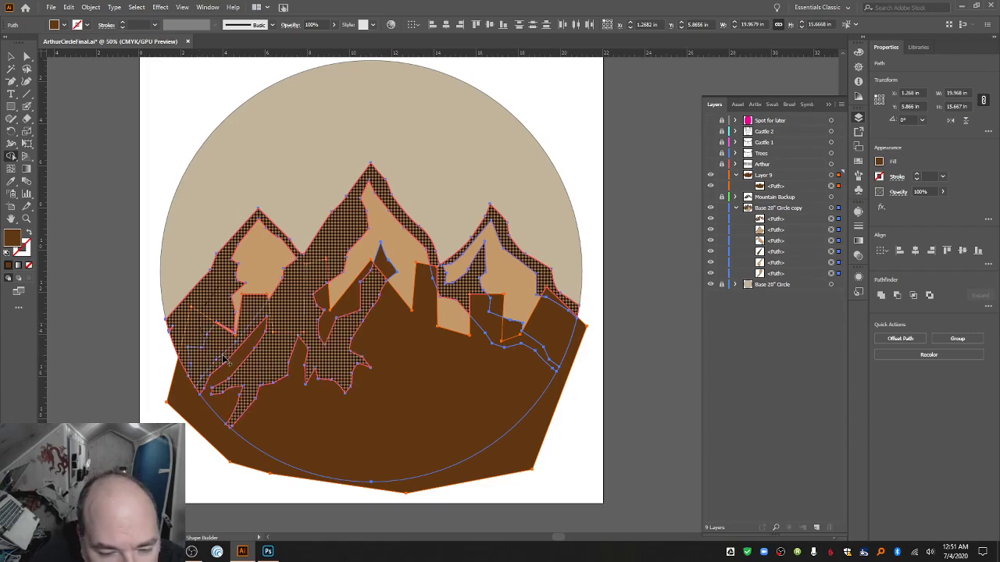
mouse_move(224, 360)
mouse_down()
mouse_move(230, 378)
mouse_move(210, 414)
mouse_move(221, 405)
mouse_move(263, 417)
mouse_move(314, 364)
mouse_move(320, 334)
mouse_move(360, 311)
mouse_move(384, 274)
mouse_move(390, 336)
mouse_move(424, 338)
mouse_move(436, 275)
mouse_move(425, 353)
mouse_move(490, 351)
mouse_move(500, 310)
mouse_move(513, 333)
mouse_up()
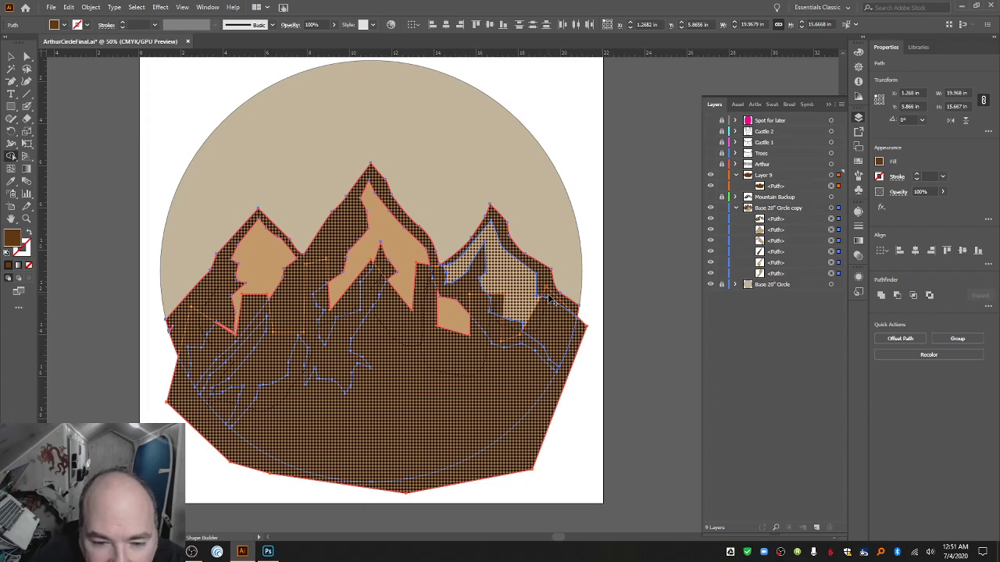
click(550, 298)
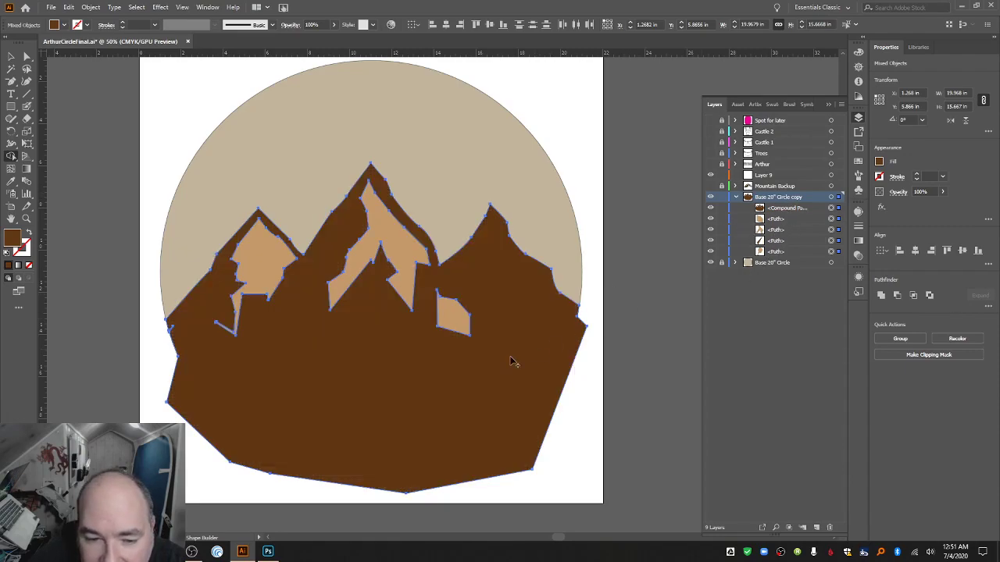
Toggle the mountain paths' visibility to identify them and select the merged brown mountain path.
key(v)
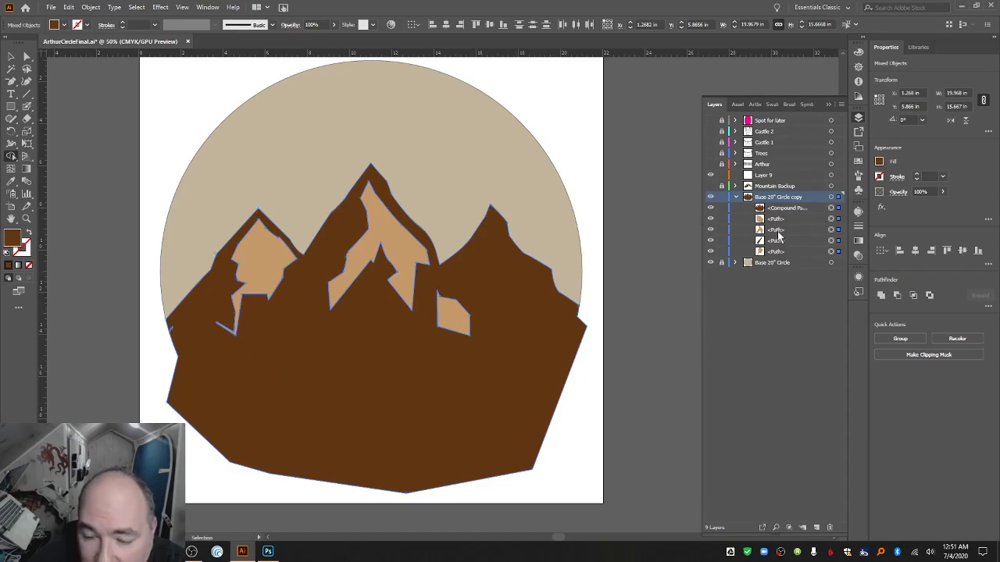
click(710, 220)
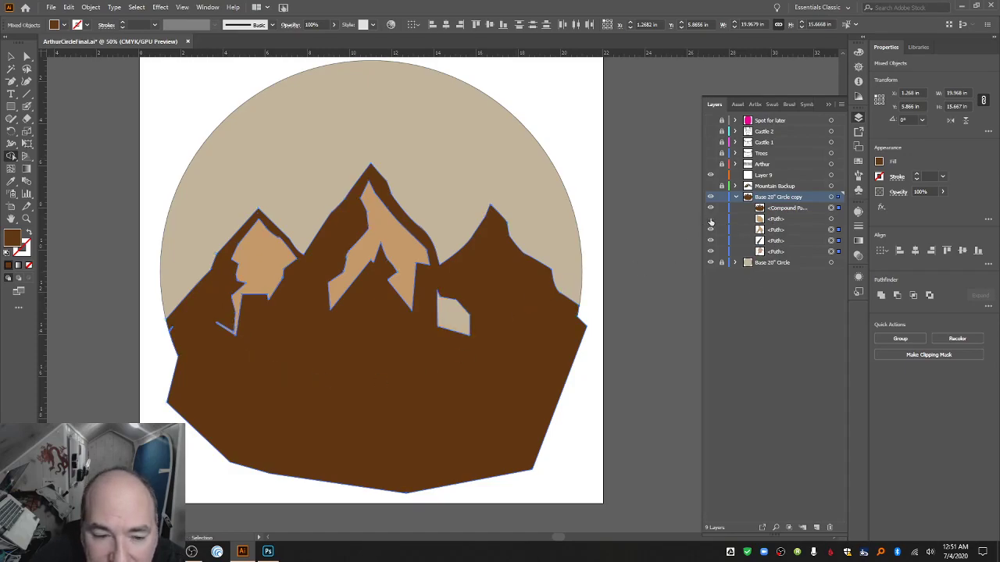
click(710, 220)
click(710, 230)
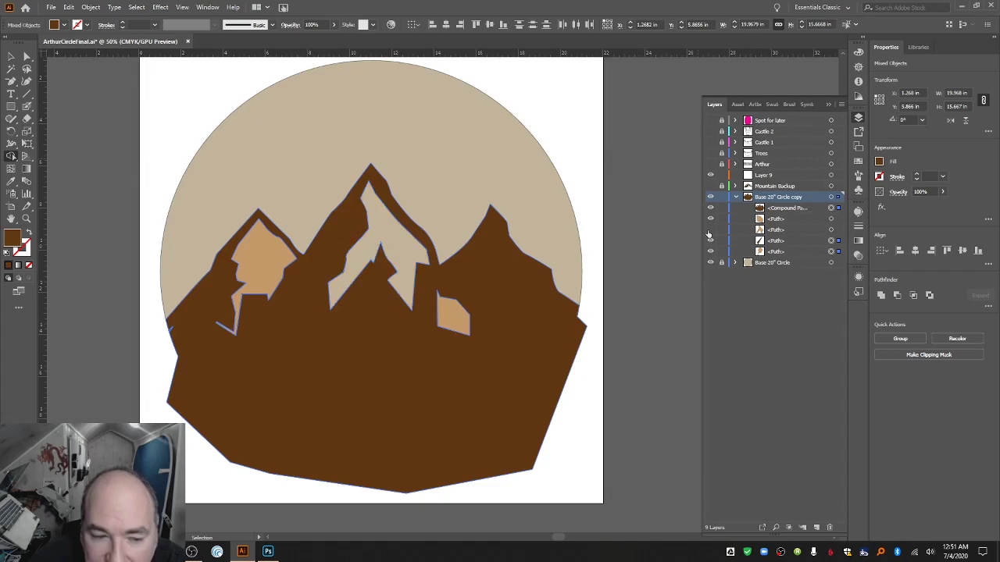
click(710, 231)
click(710, 252)
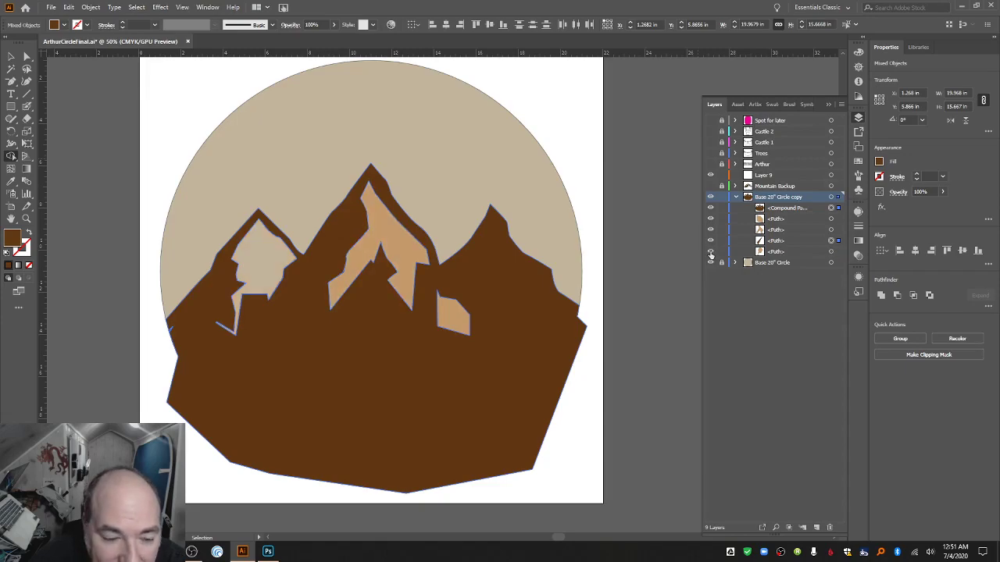
click(710, 252)
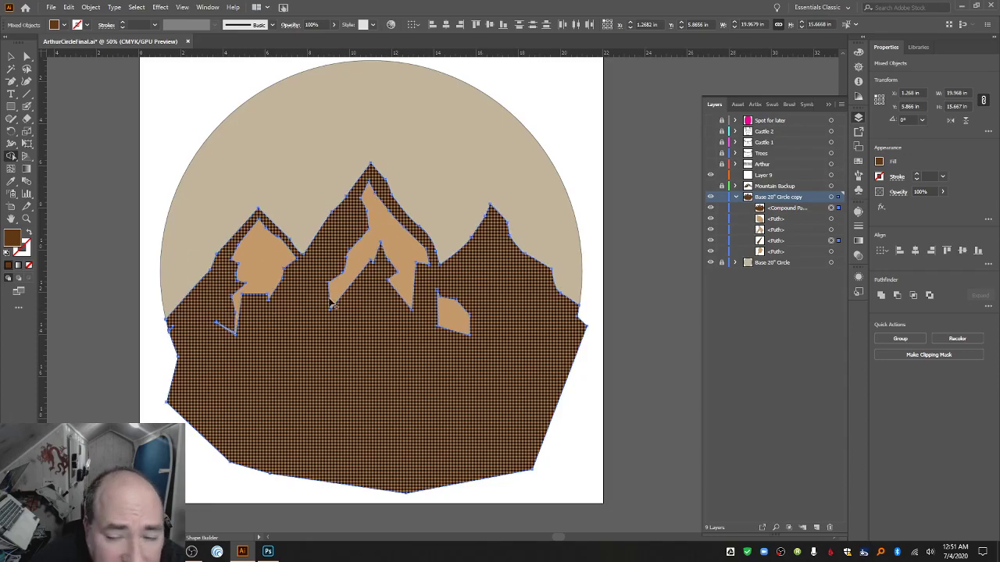
click(771, 242)
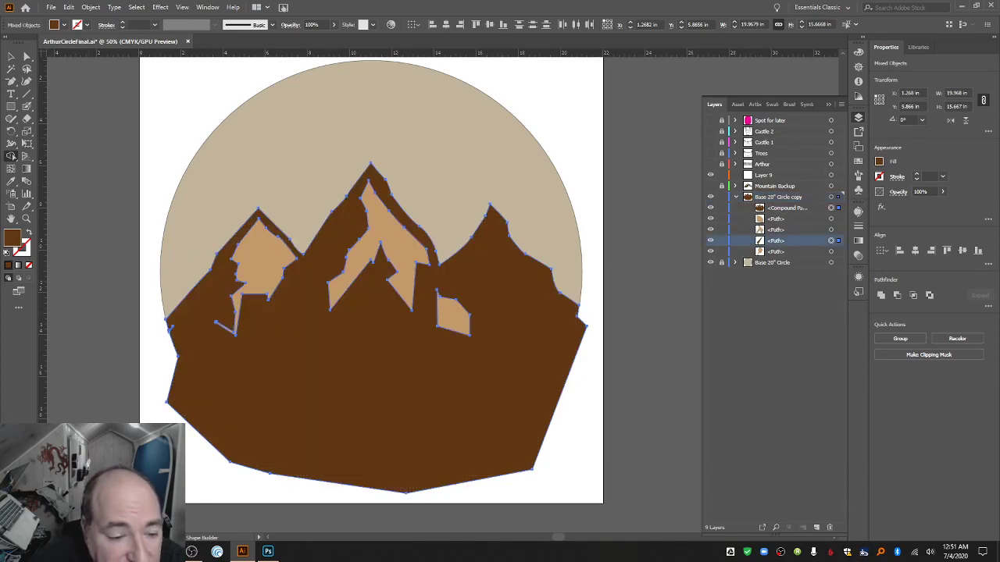
click(12, 57)
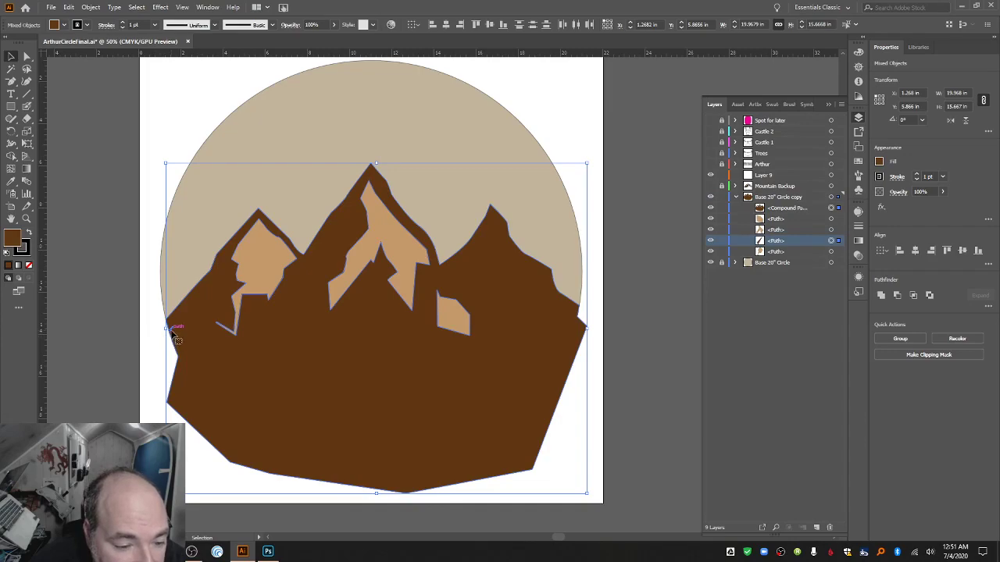
double_click(788, 242)
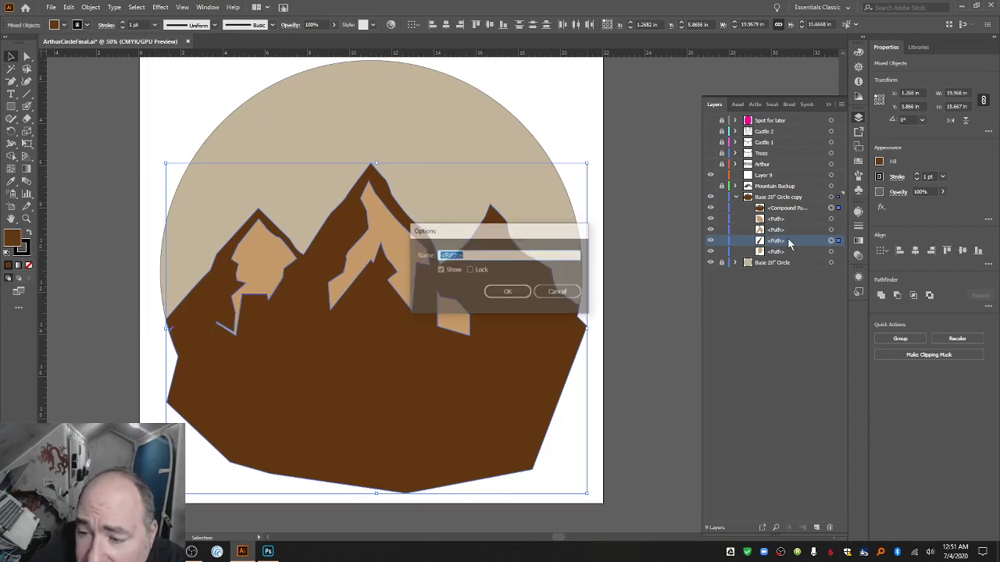
click(568, 293)
Try an orange fill on the brown mountain path, then undo it.
click(63, 25)
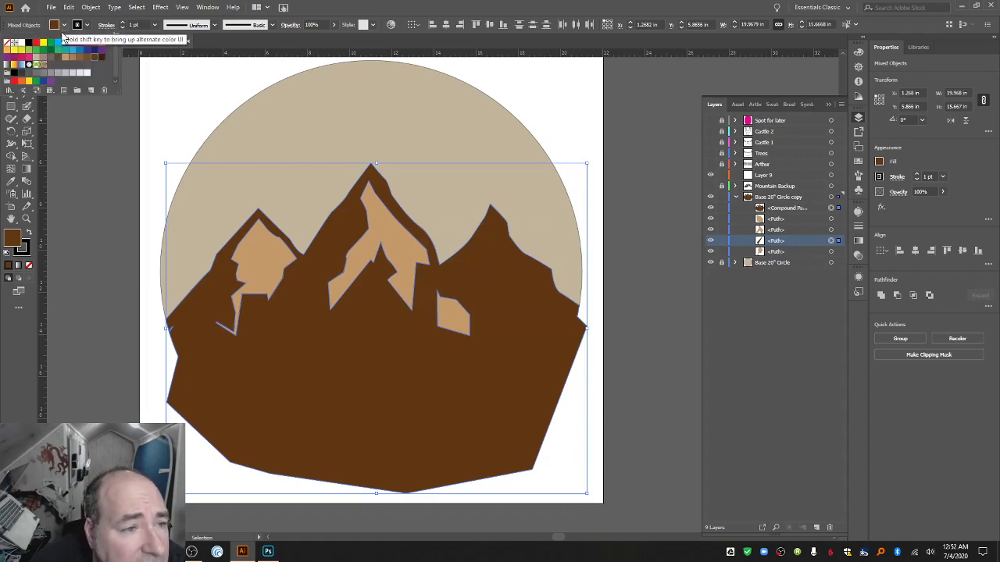
click(6, 51)
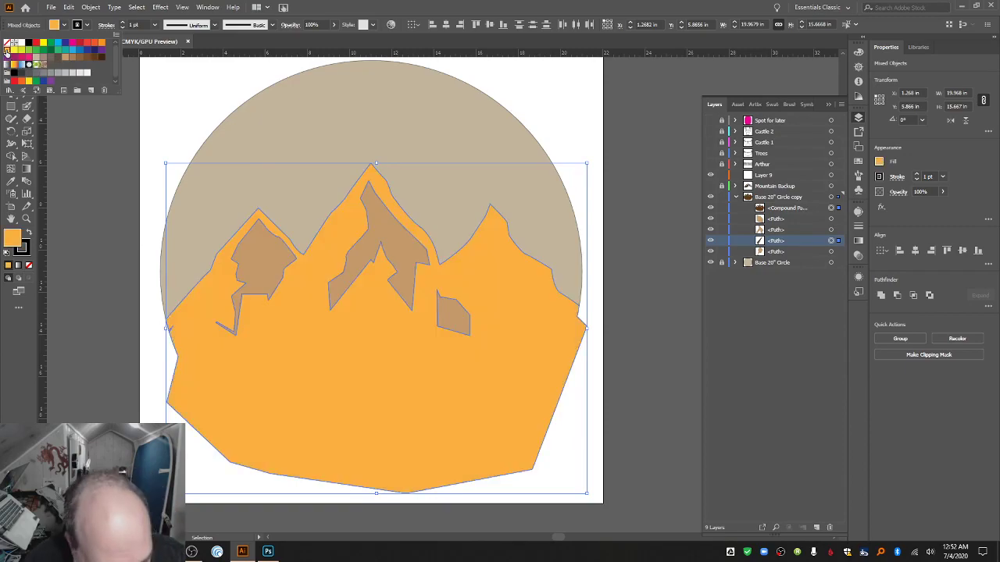
key(Escape)
click(9, 56)
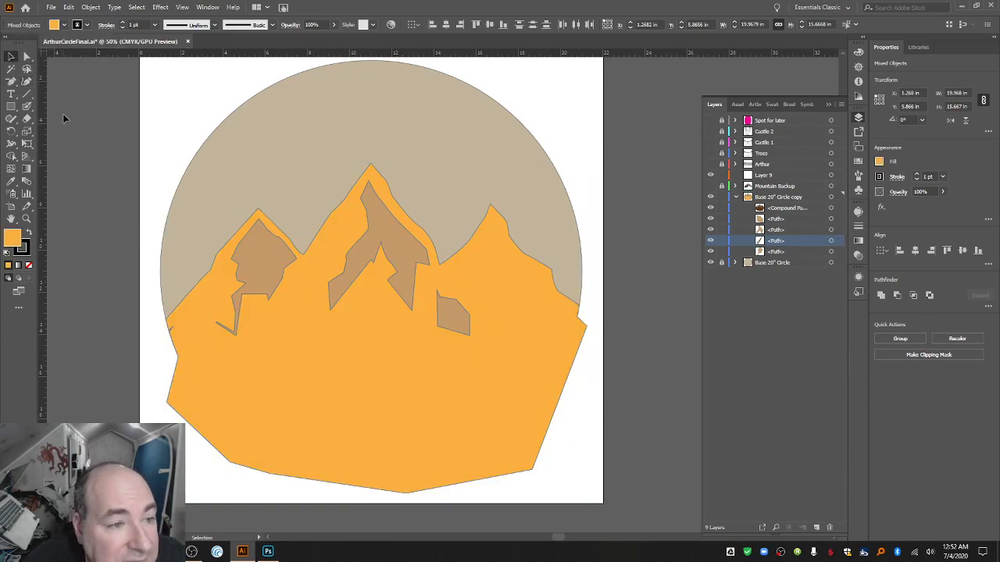
key(ctrl+z)
Isolate the brown mountain shape and zoom in on its left edge.
click(162, 333)
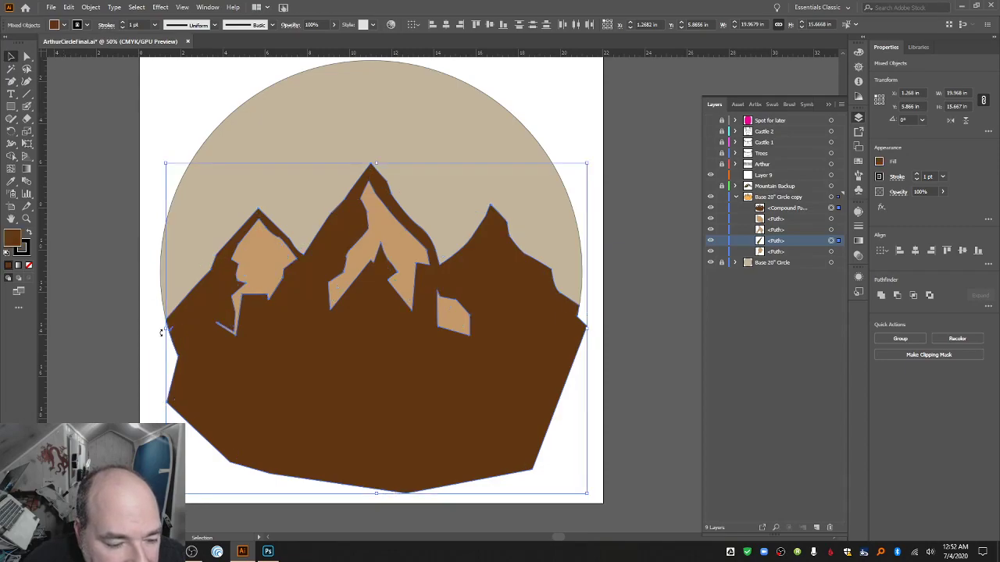
click(255, 270)
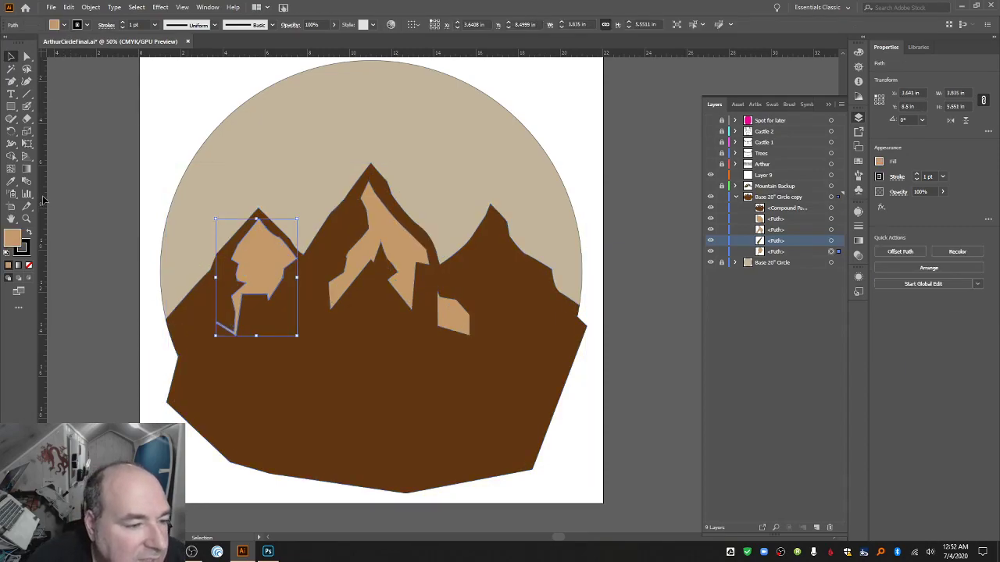
click(64, 25)
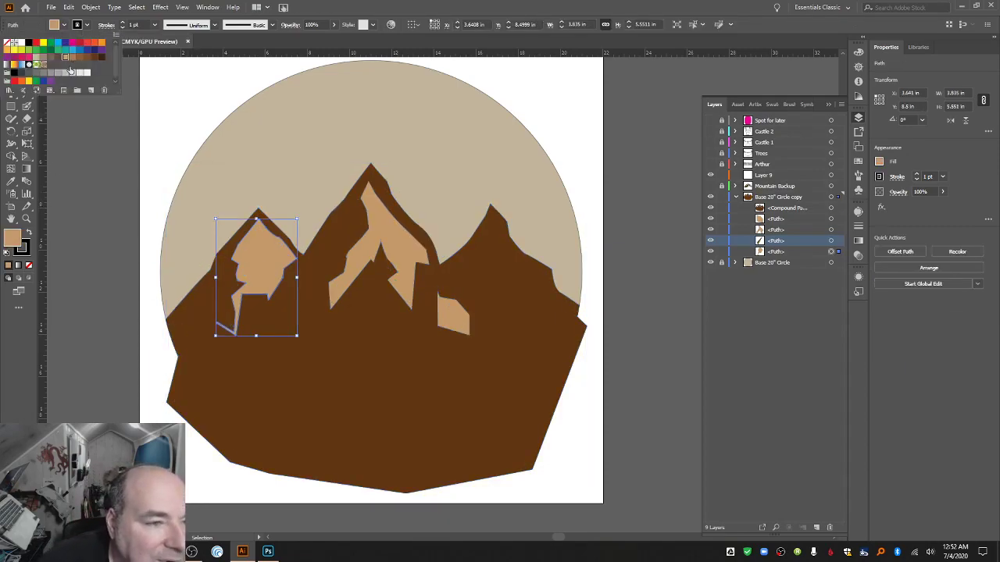
double_click(174, 332)
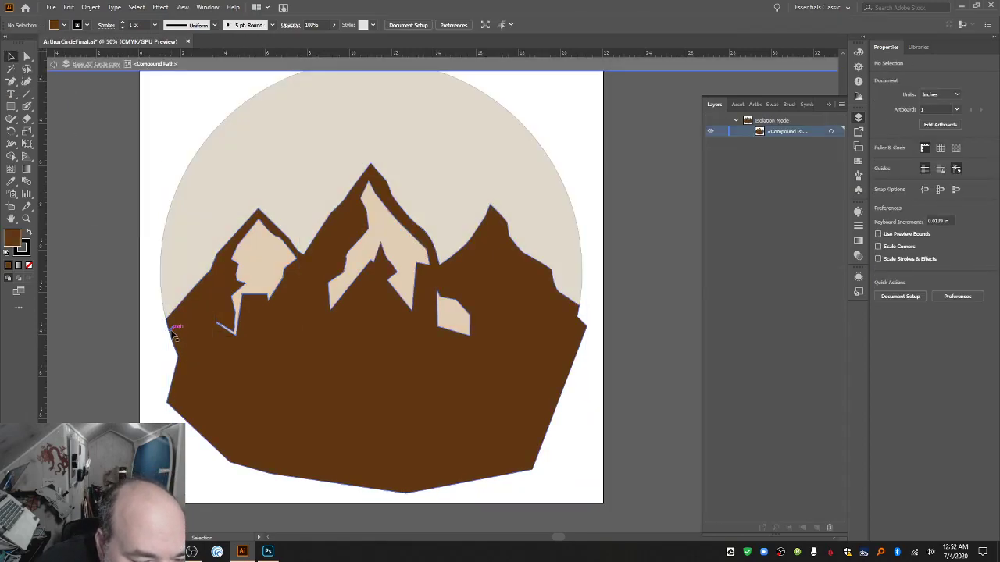
click(173, 330)
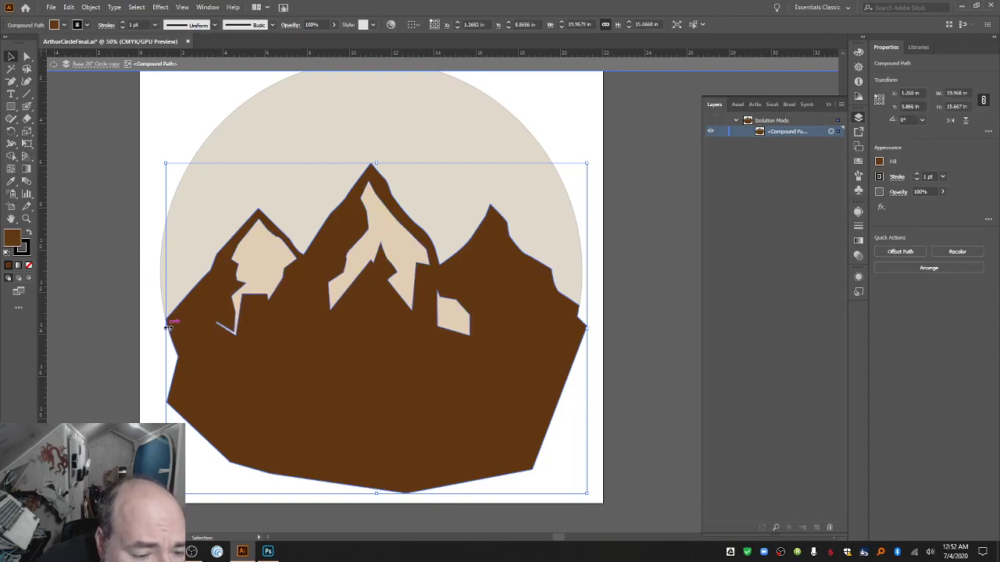
click(26, 219)
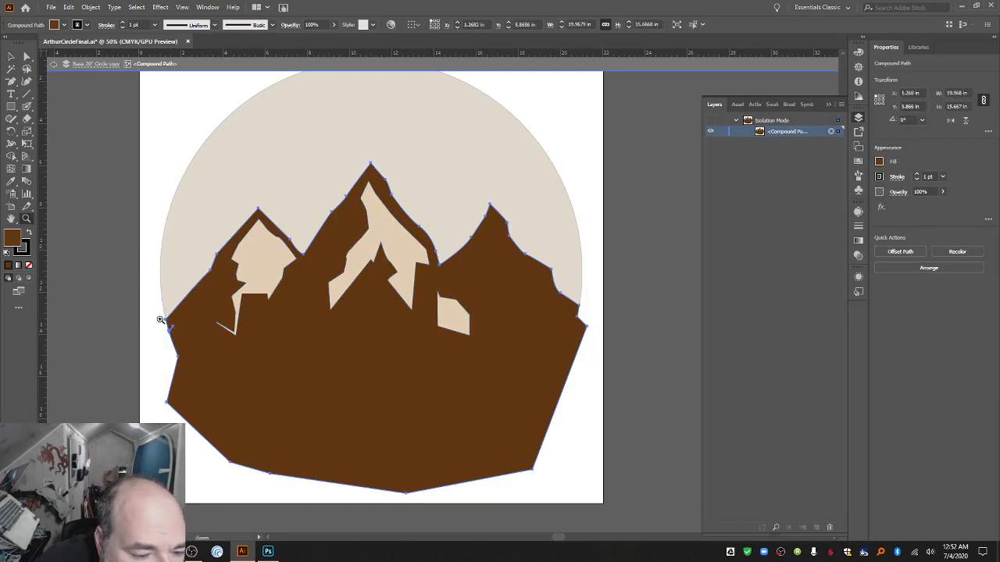
drag(160, 319, 169, 378)
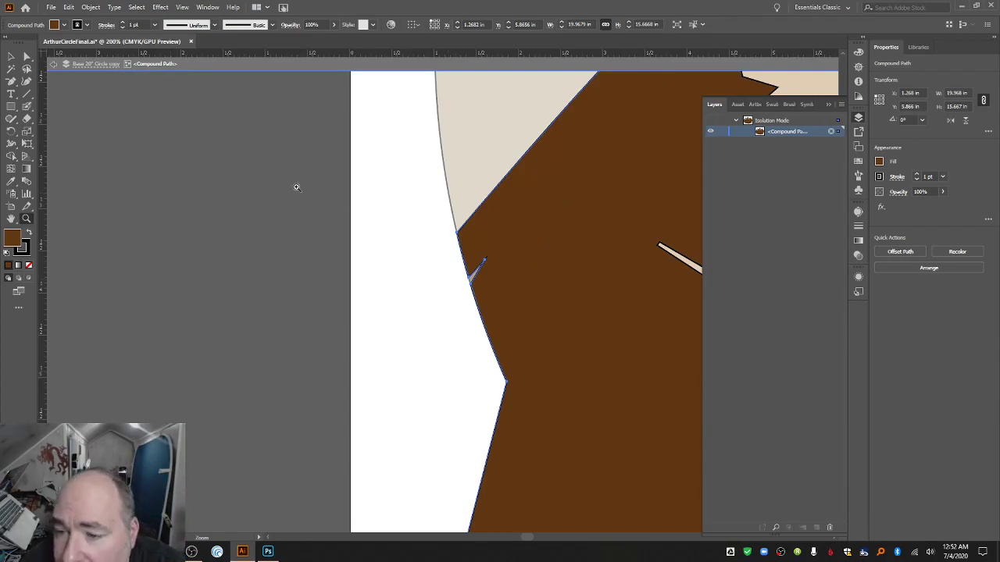
key(v)
click(330, 271)
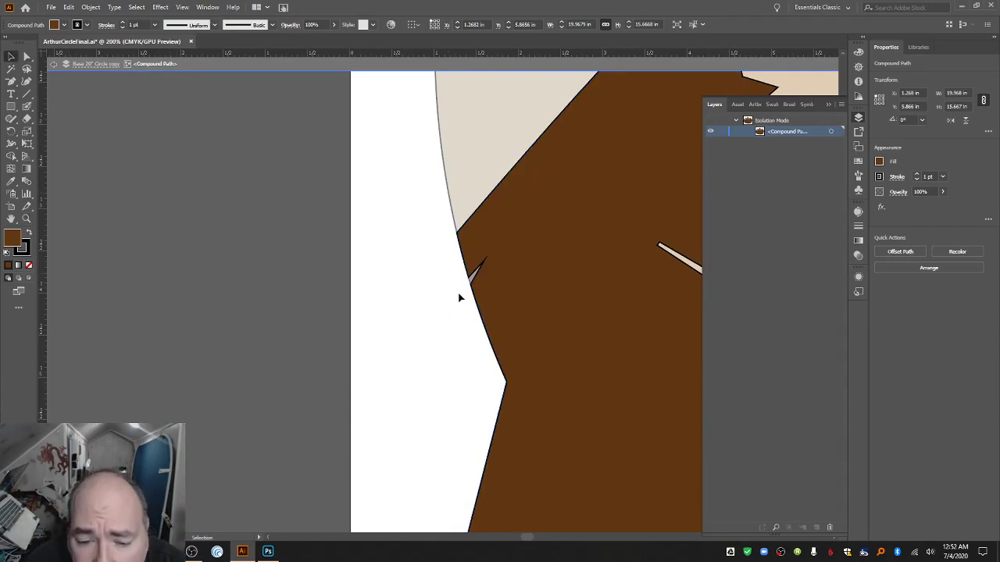
click(468, 279)
click(93, 64)
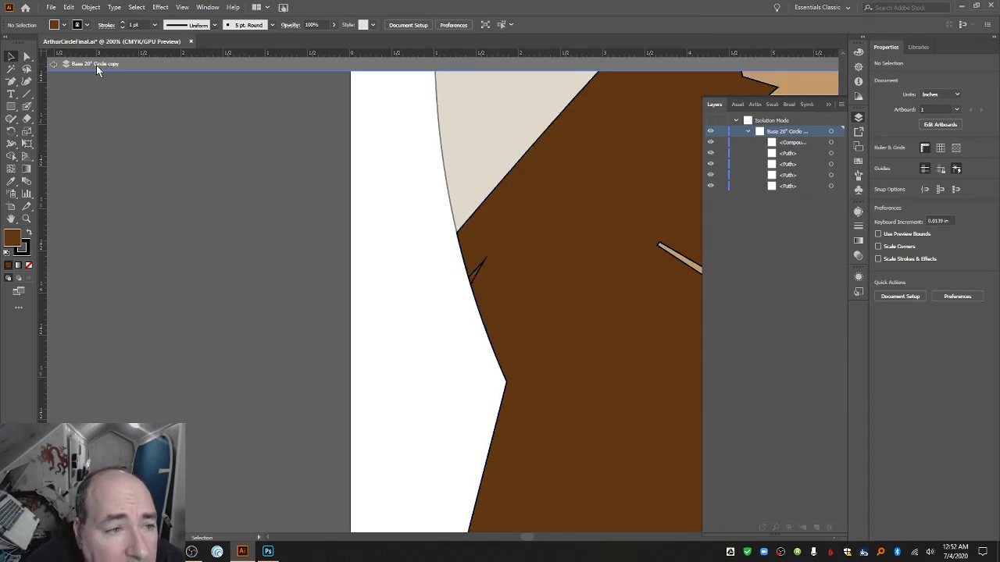
Fill the small sliver at the mountain's left edge with tan and zoom back out.
click(473, 280)
click(63, 24)
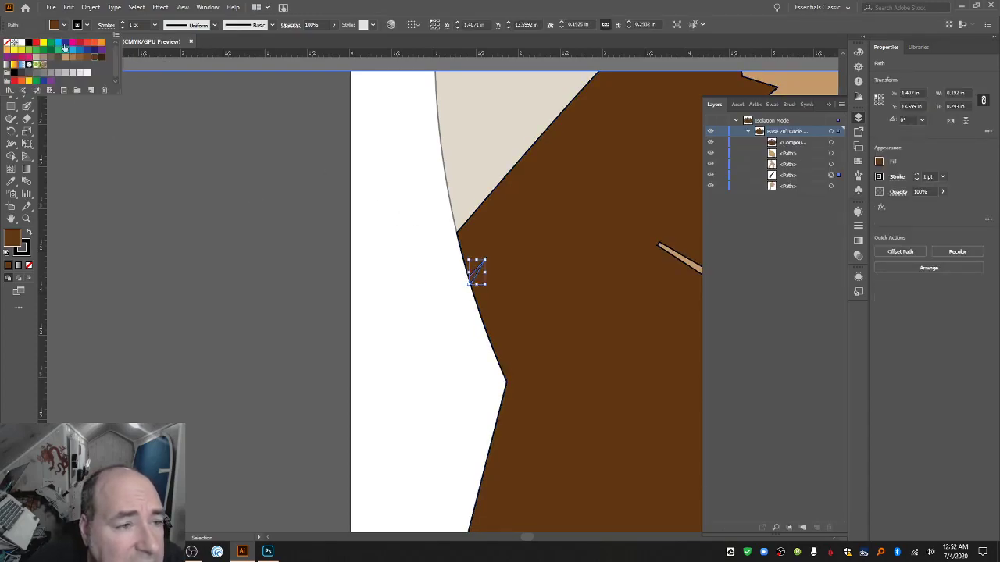
click(66, 57)
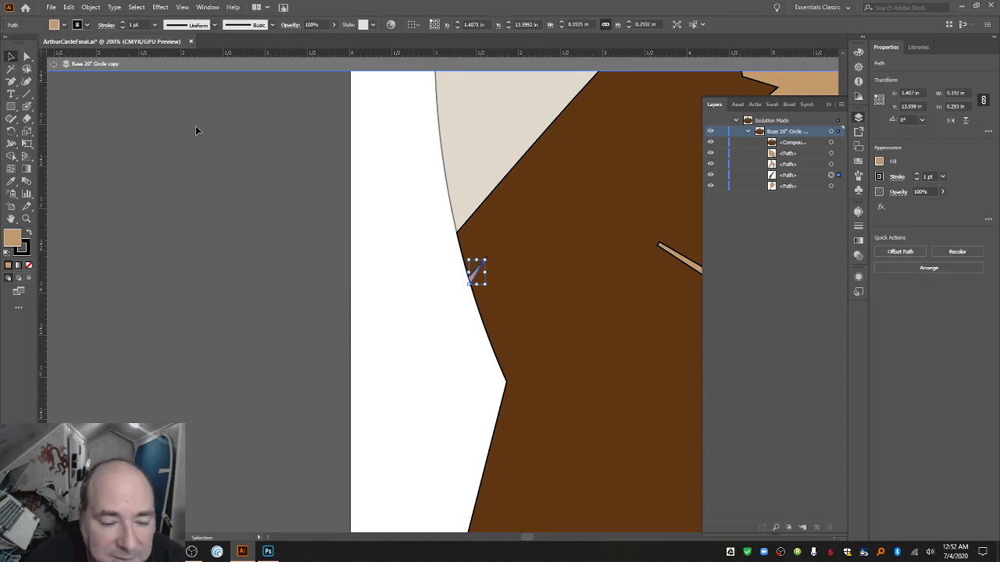
key(ctrl+minus)
key(ctrl+minus)
key(ctrl+minus)
key(ctrl+minus)
key(ctrl+minus)
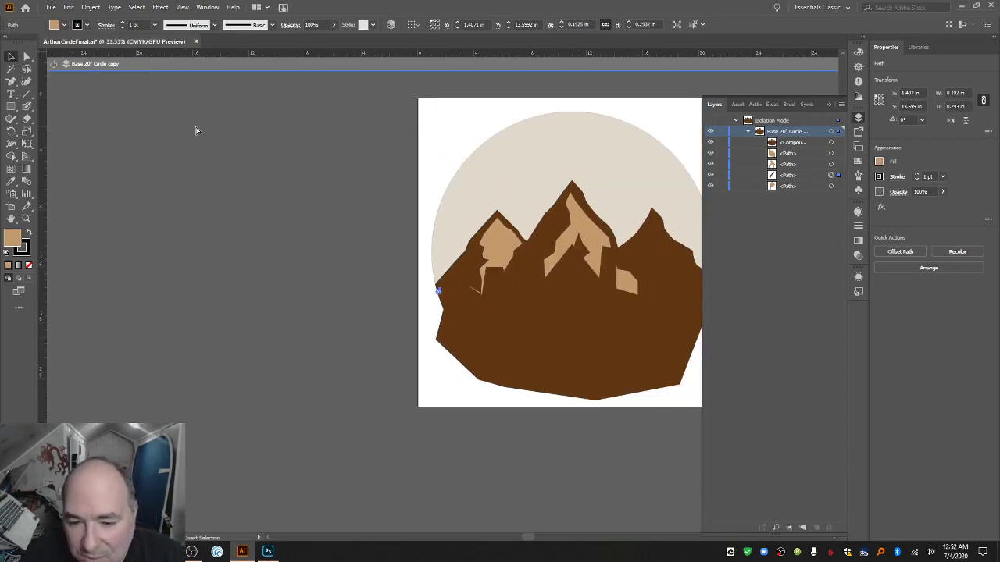
key(v)
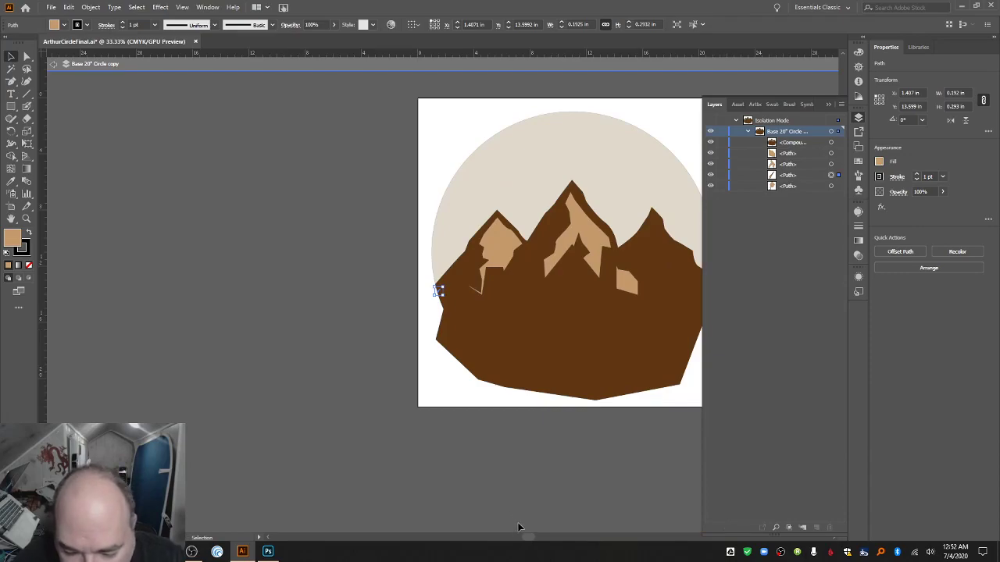
drag(529, 538, 561, 538)
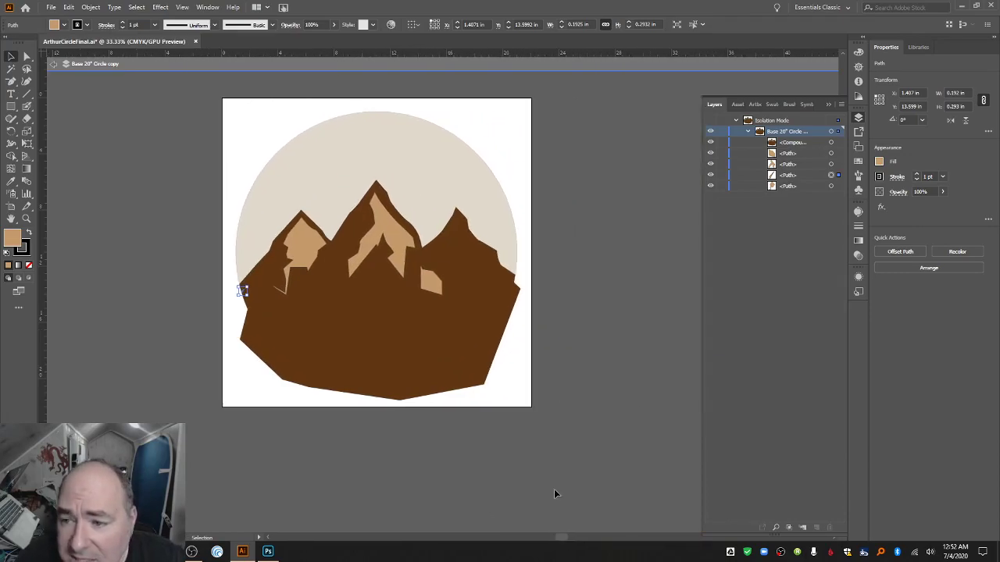
Exit isolation mode, rename the mountain layer to 'New Mountain', and deselect everything.
click(53, 63)
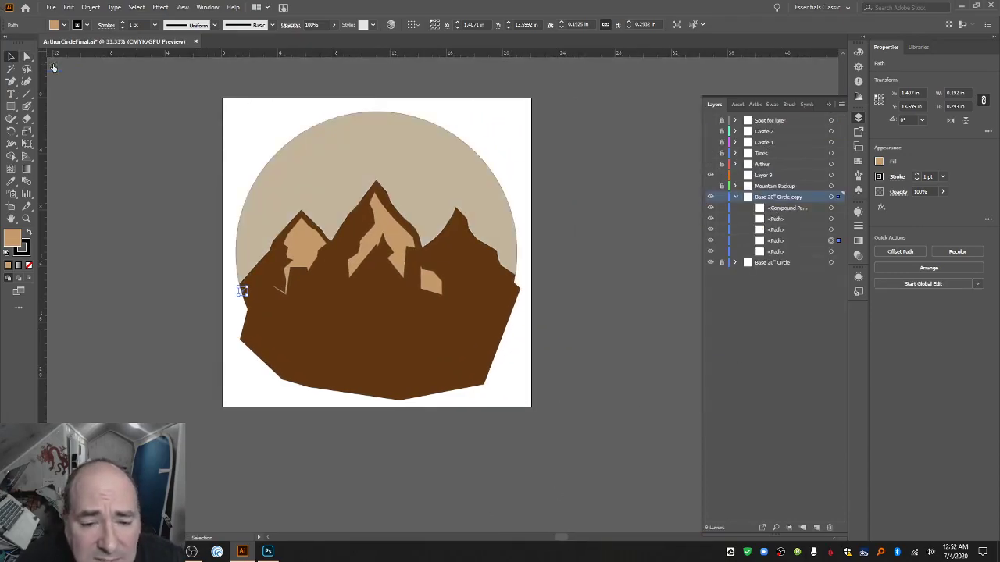
double_click(769, 199)
text(Mountai)
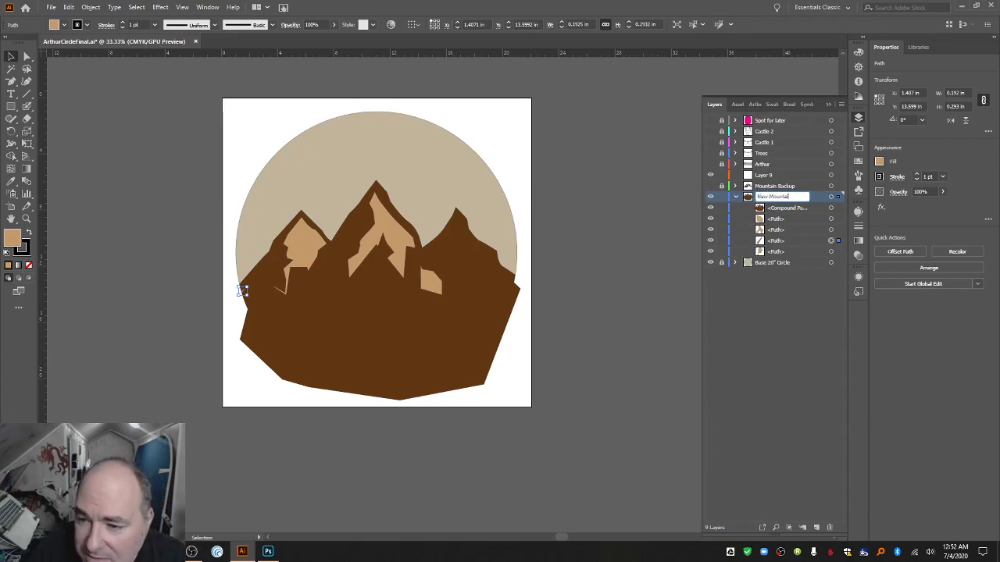
key(Return)
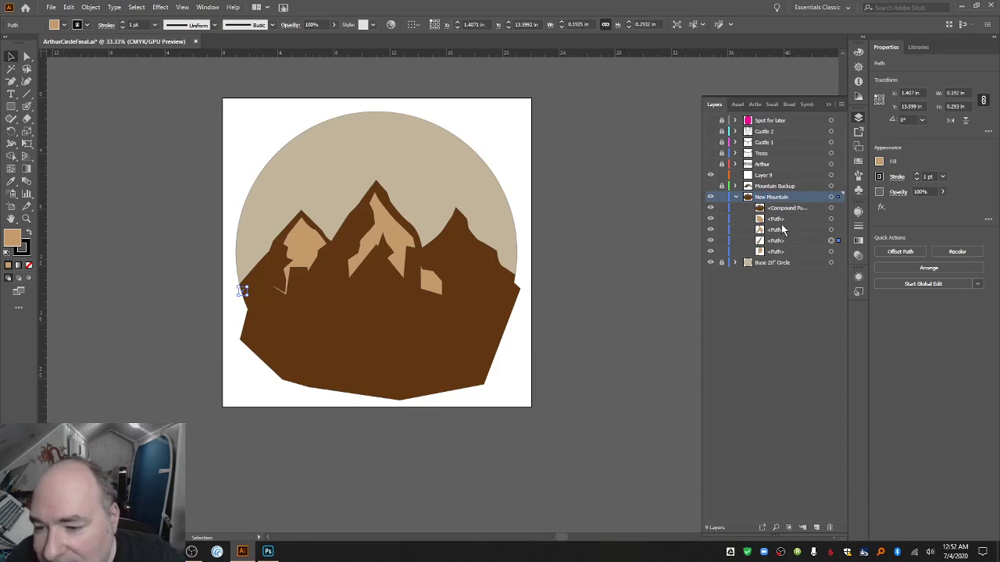
click(196, 230)
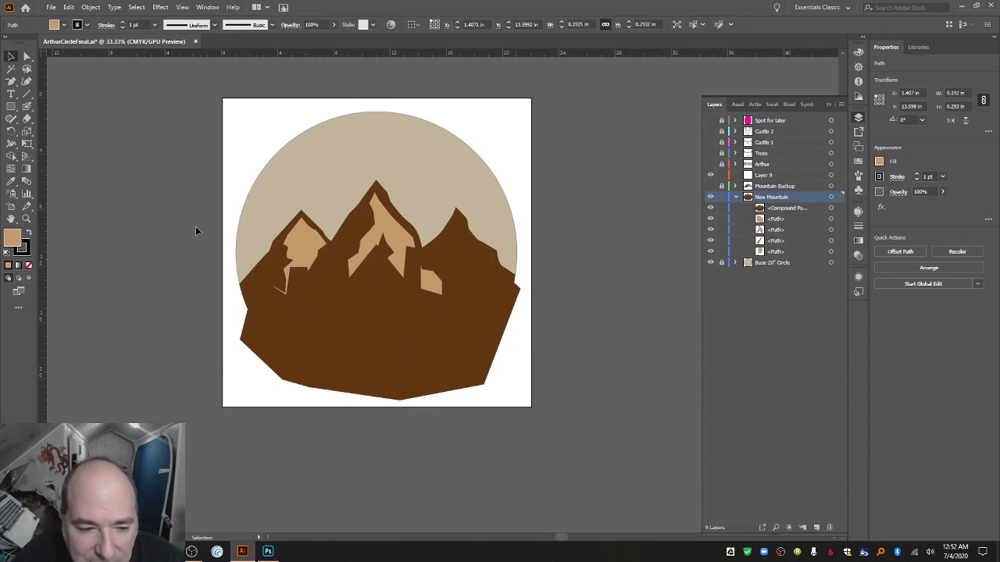
click(520, 329)
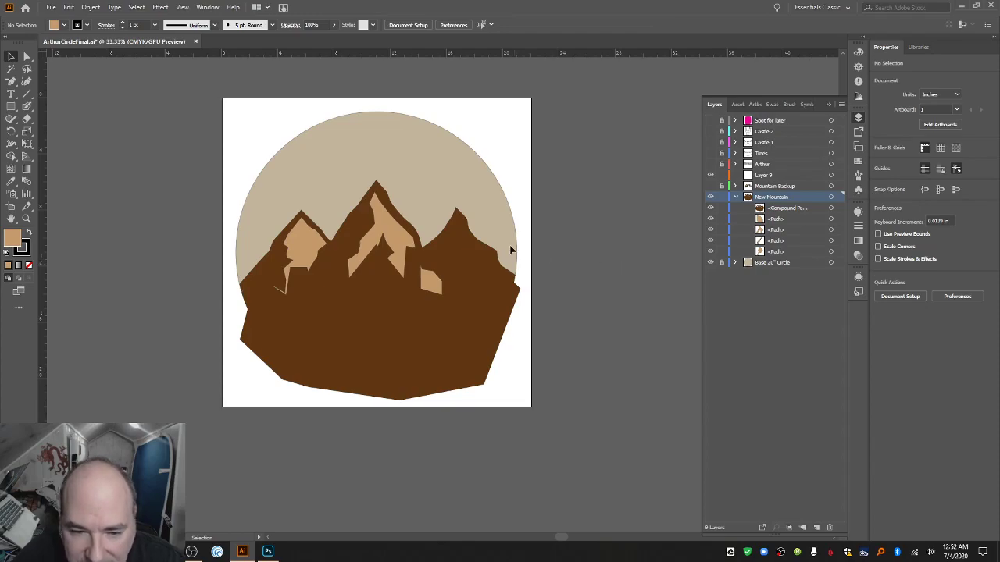
key(a)
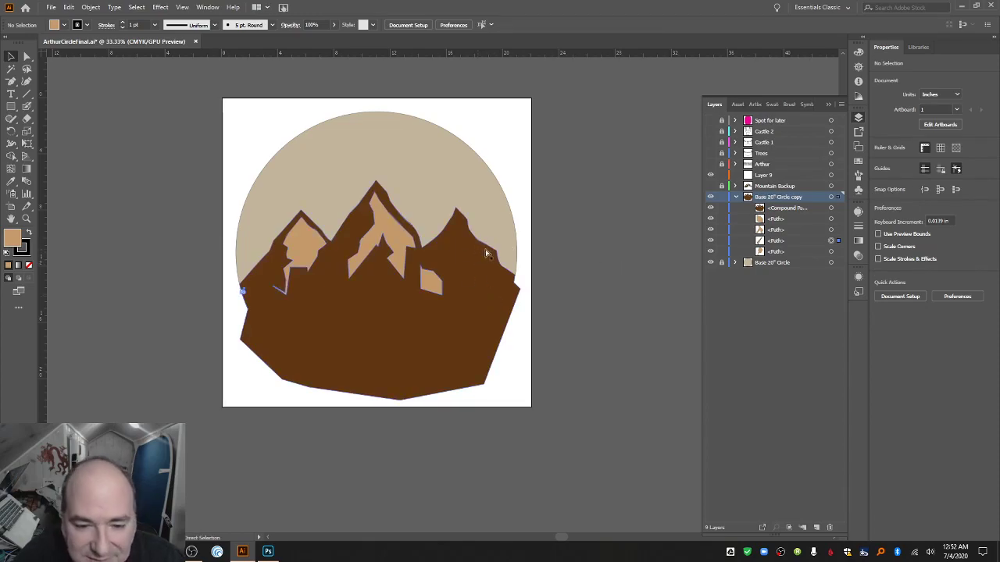
click(493, 252)
key(ctrl+a)
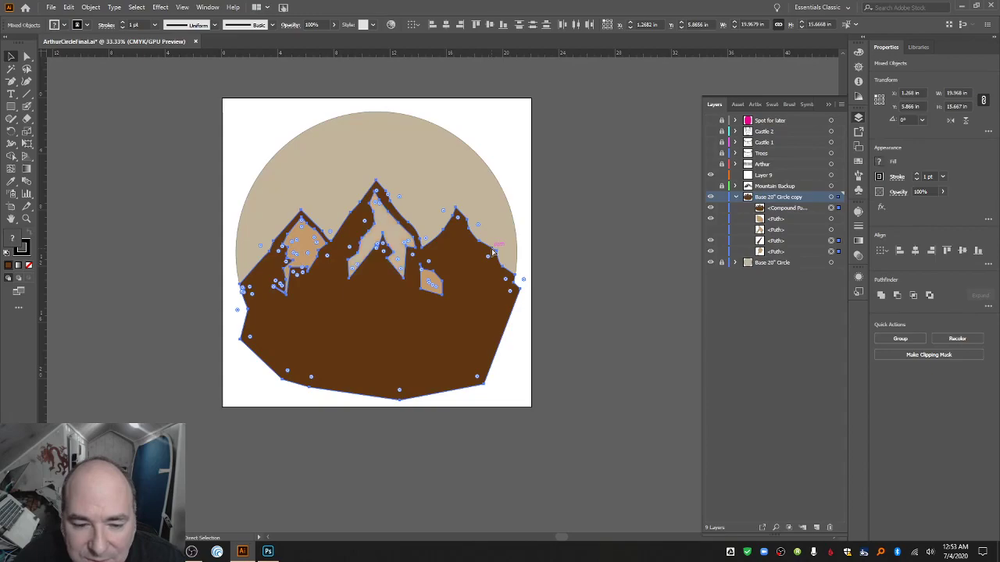
key(ctrl+z)
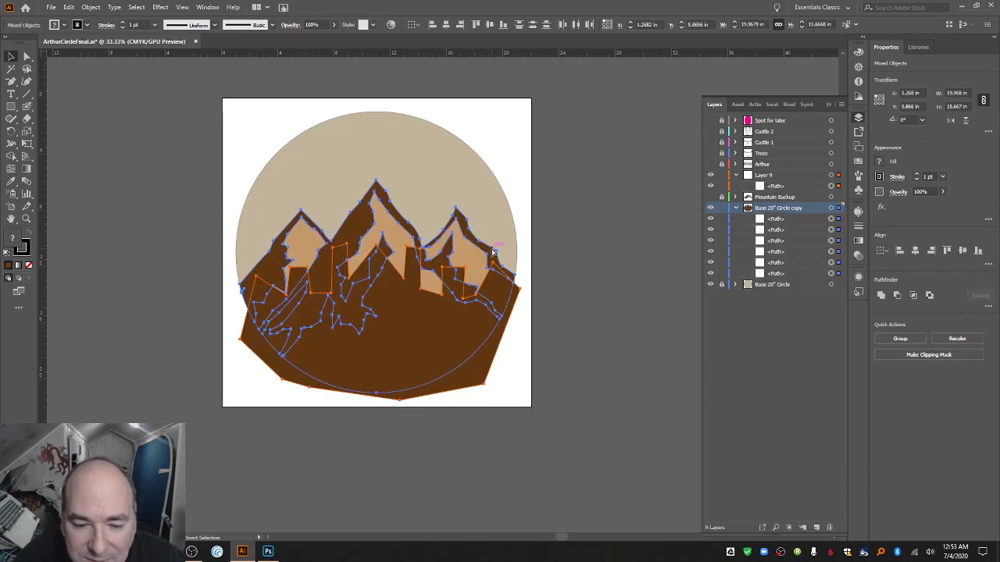
key(v)
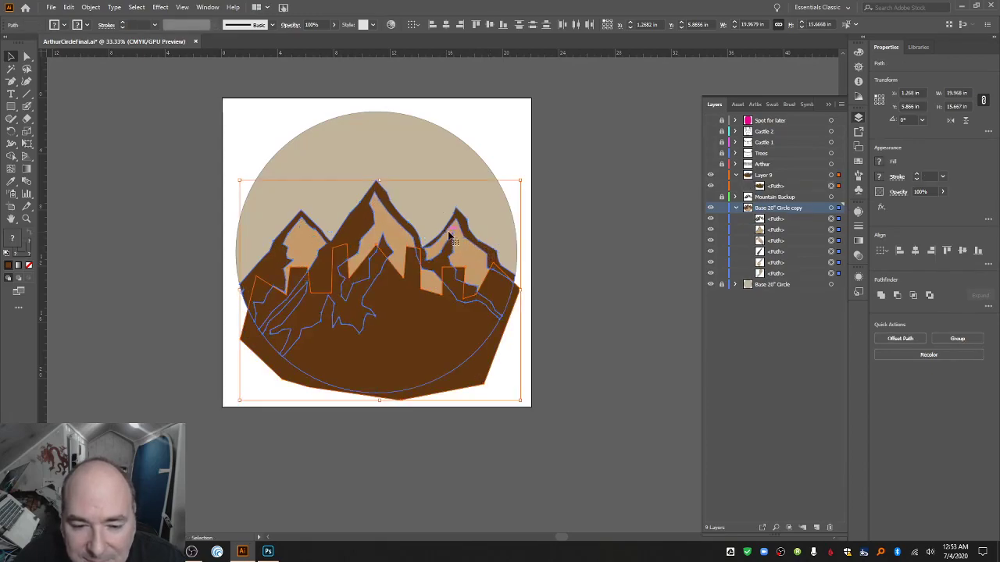
click(574, 272)
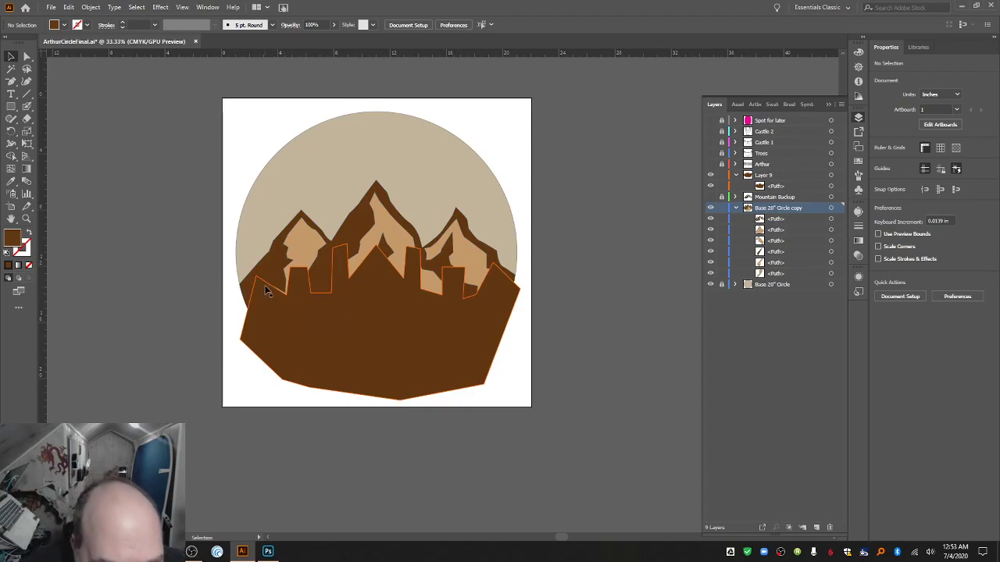
drag(268, 286, 344, 304)
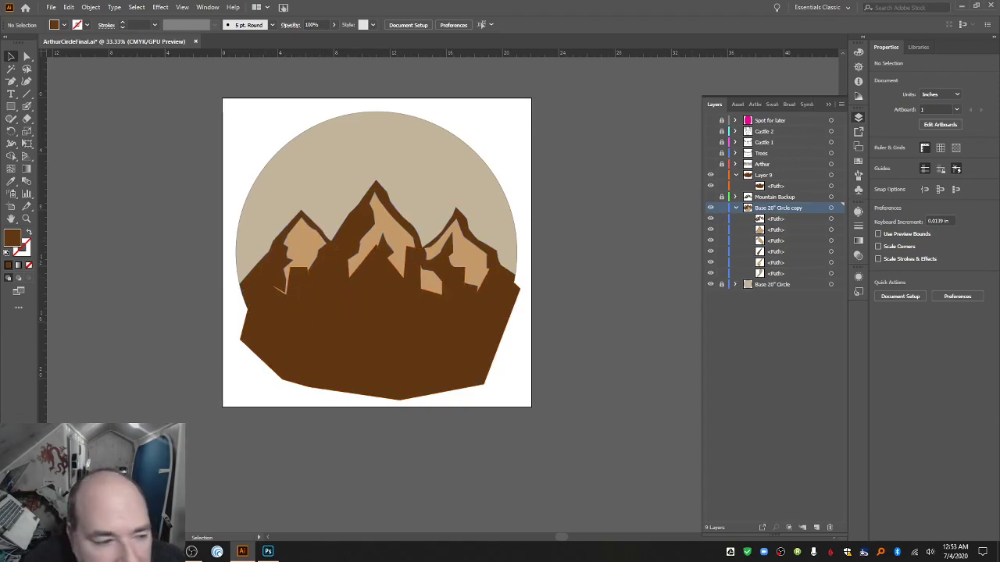
click(27, 222)
click(394, 328)
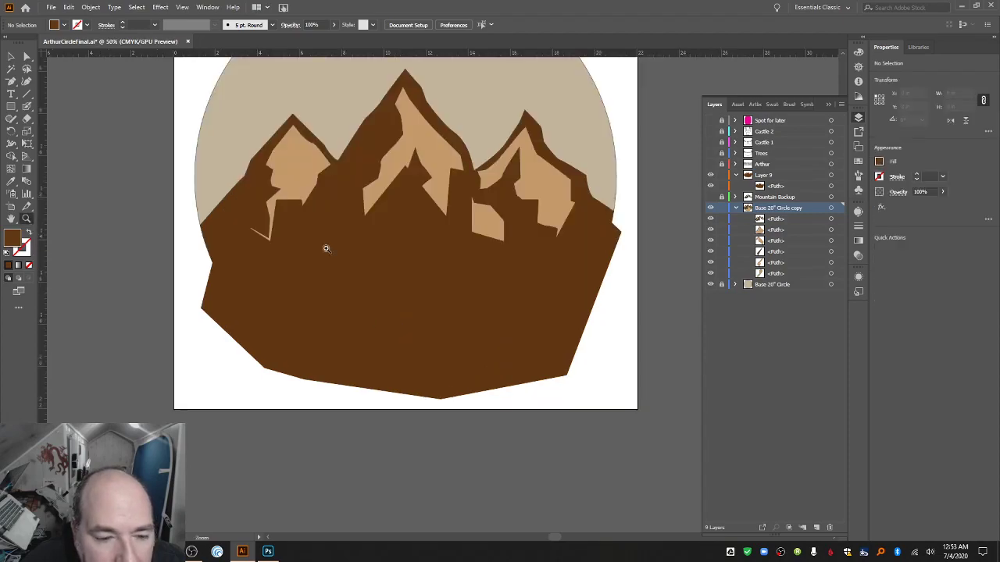
click(327, 236)
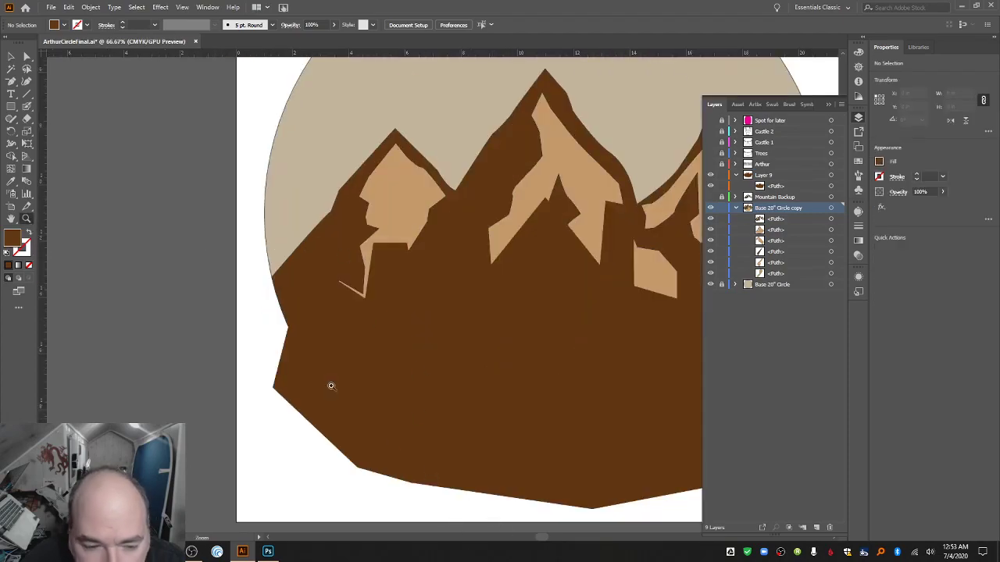
click(12, 58)
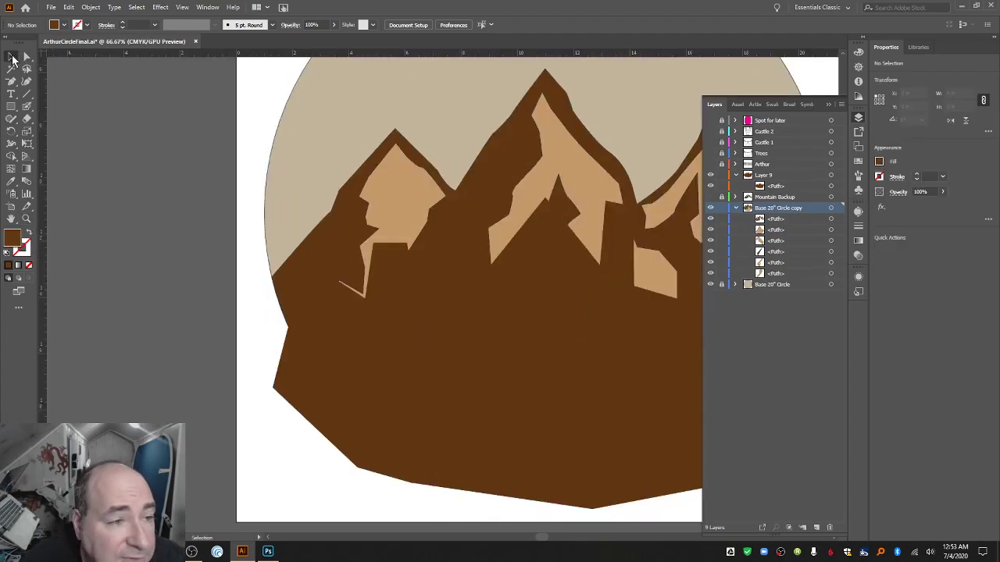
click(277, 294)
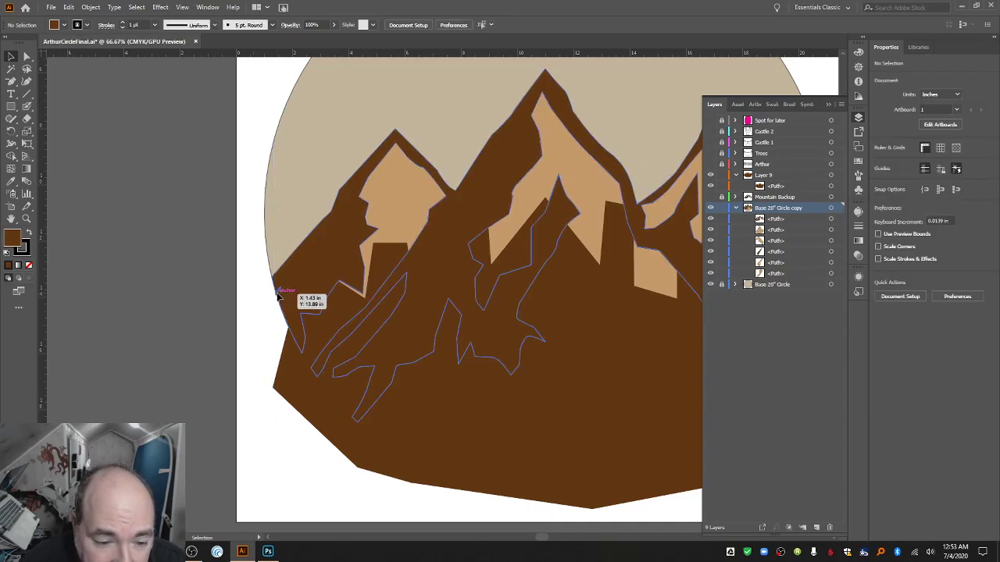
click(277, 295)
click(277, 295)
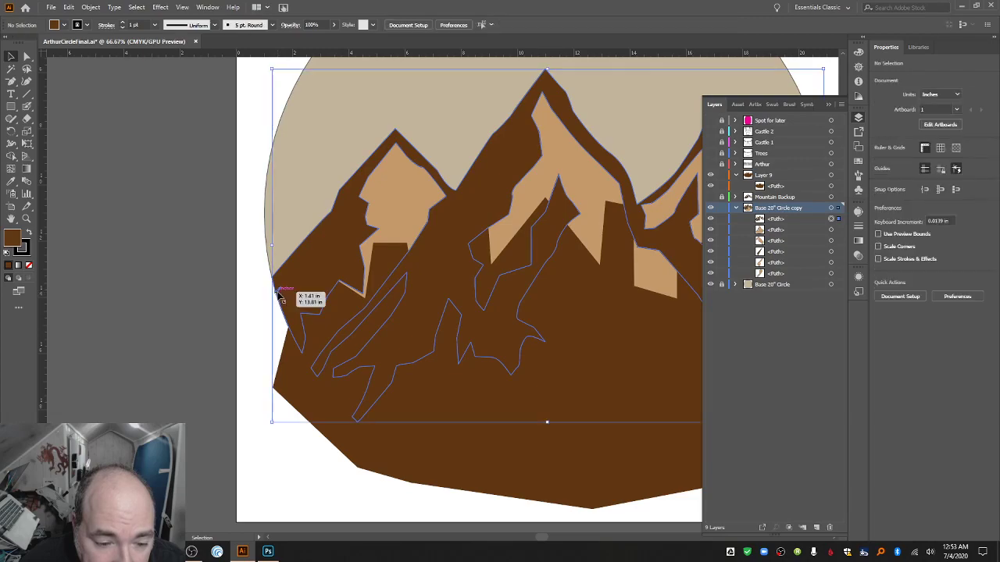
click(232, 324)
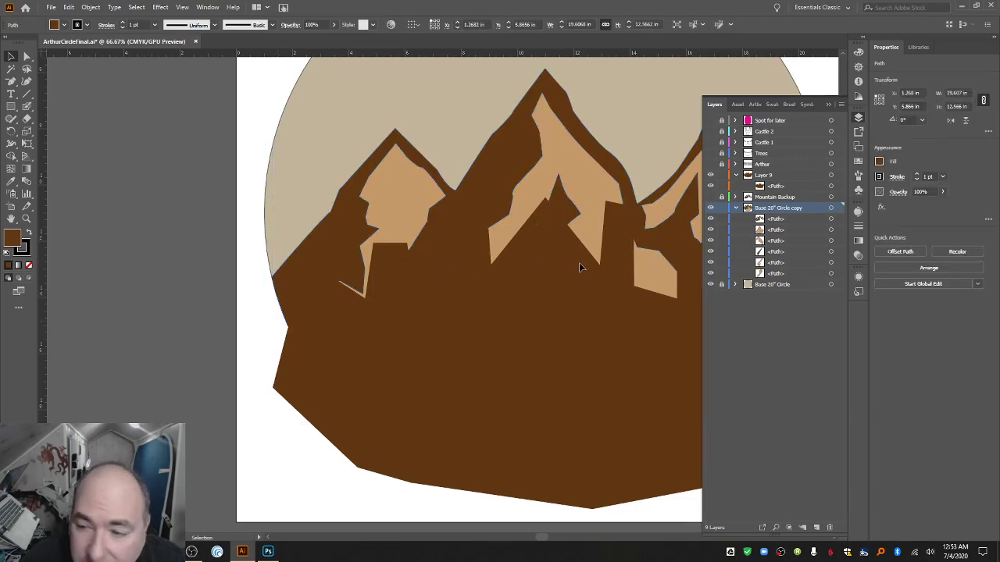
click(775, 253)
double_click(792, 250)
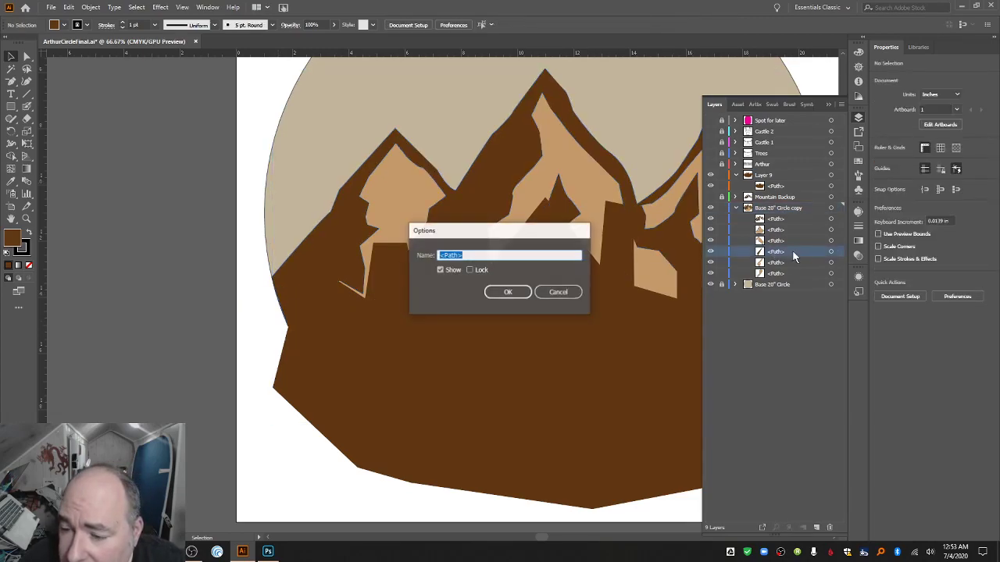
click(563, 294)
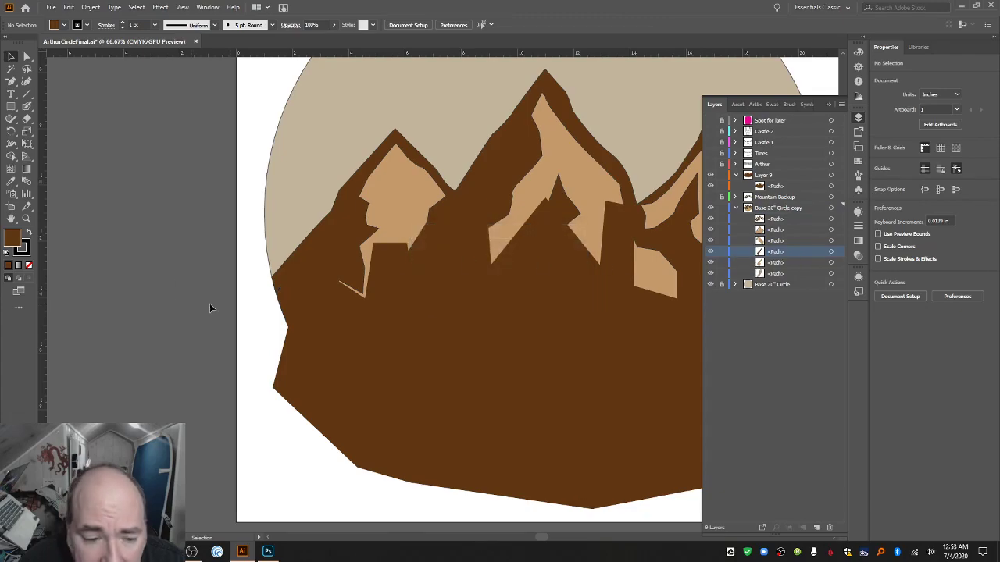
click(279, 294)
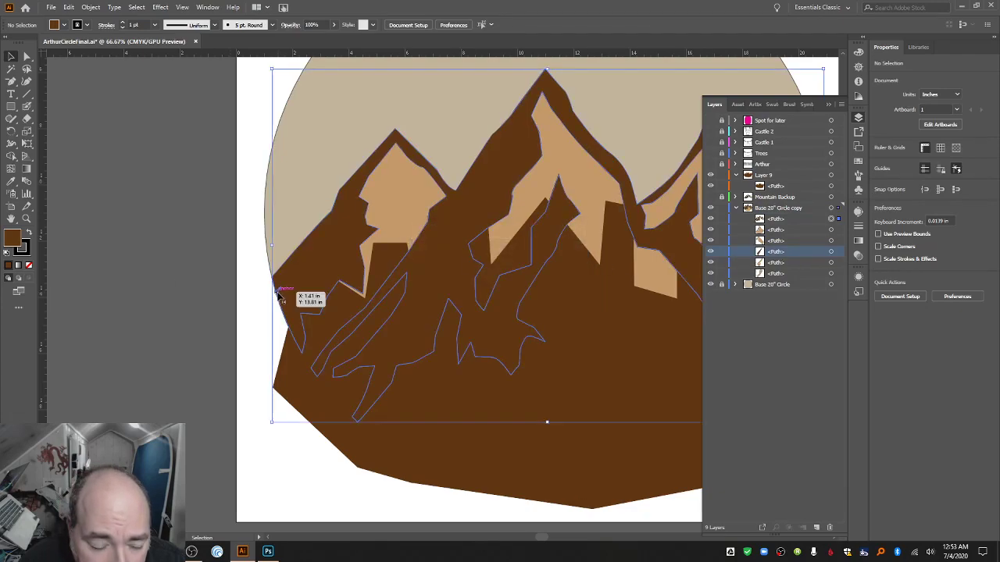
key(ctrl+h)
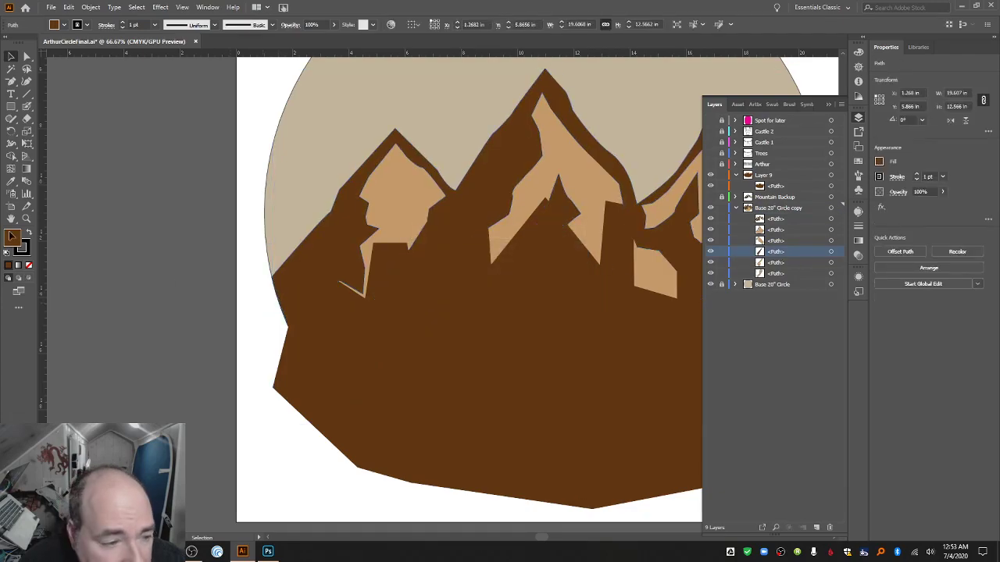
Zoom in on the mountain's left edge and inspect the path there, toggling its edge display.
key(z)
click(282, 298)
click(355, 276)
click(464, 277)
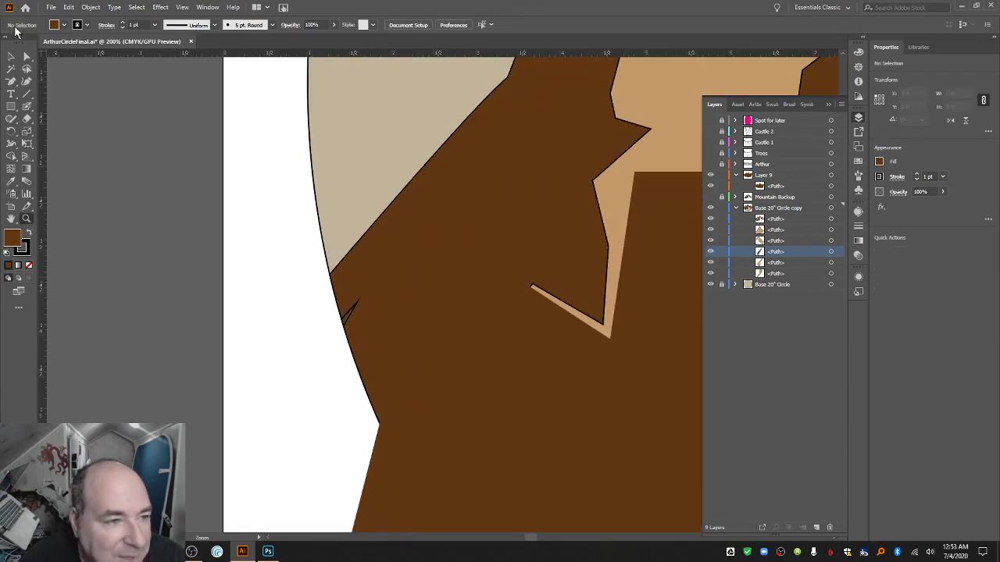
click(11, 57)
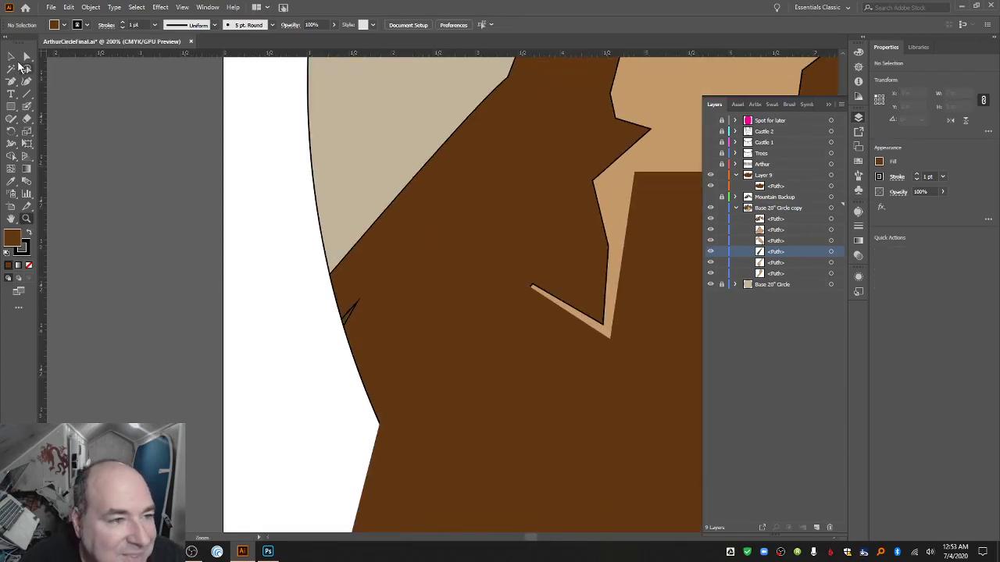
click(344, 324)
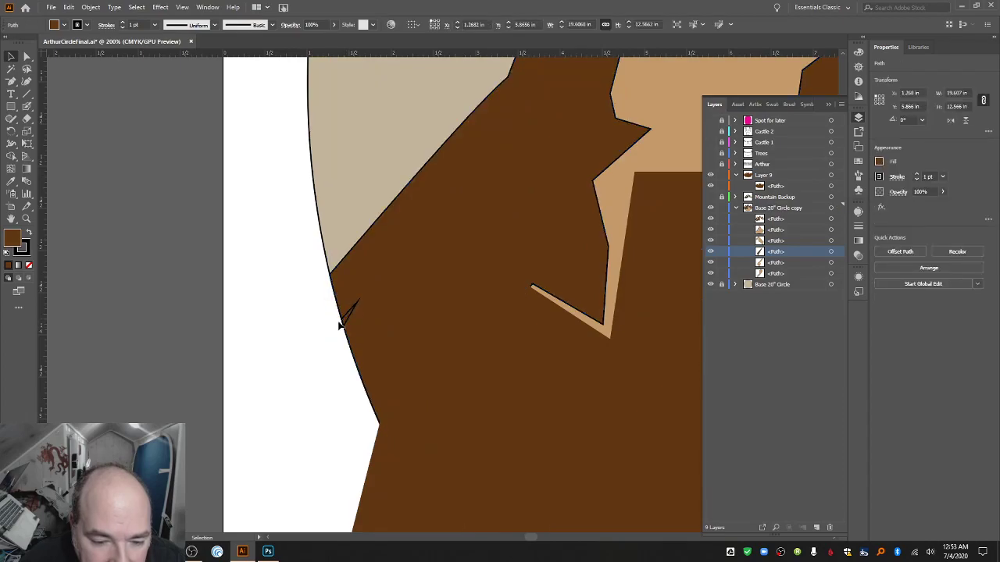
key(ctrl+h)
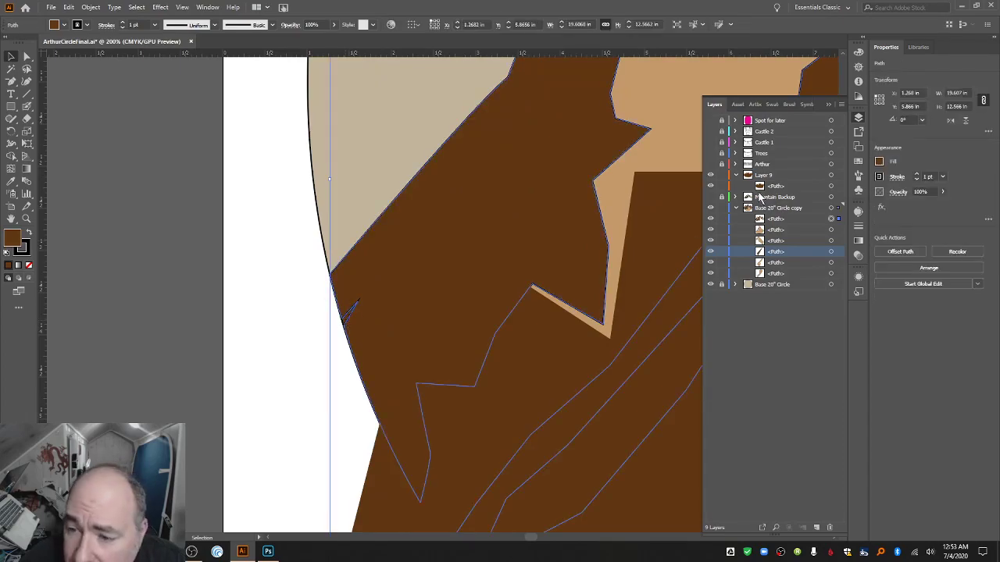
key(ctrl+h)
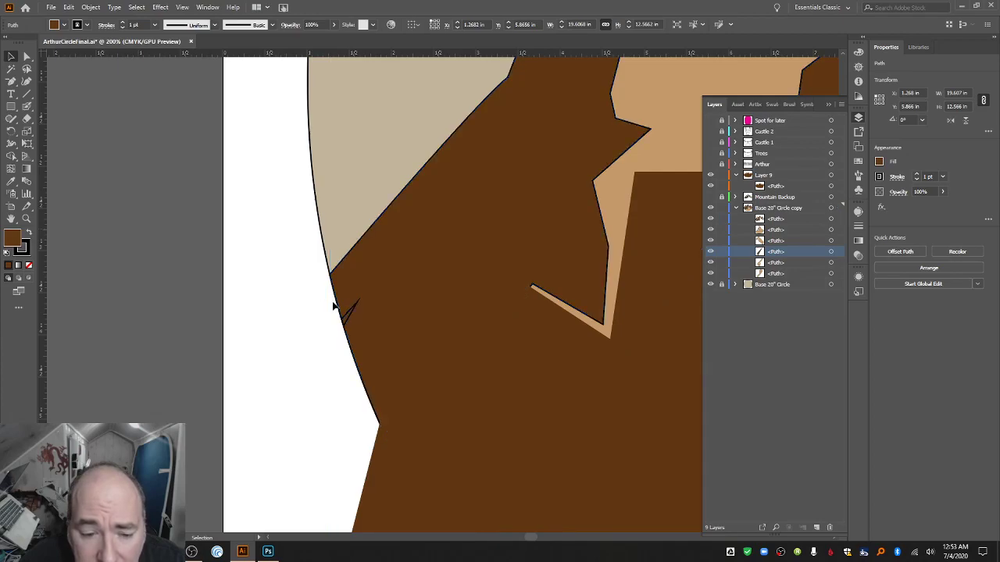
key(ctrl+shift+a)
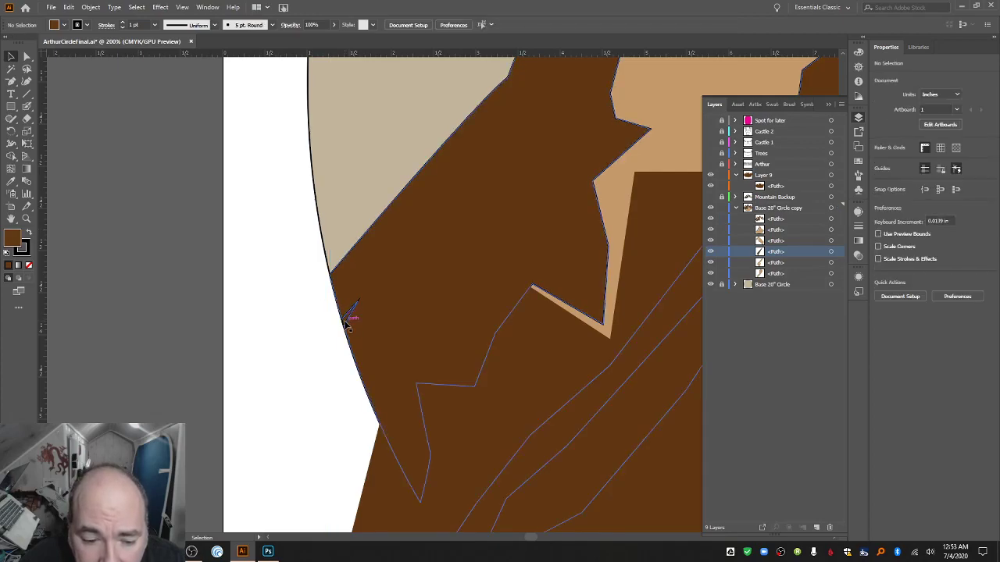
Fill the tiny left-edge sliver with the tan swatch instead of dark brown.
key(ctrl+=)
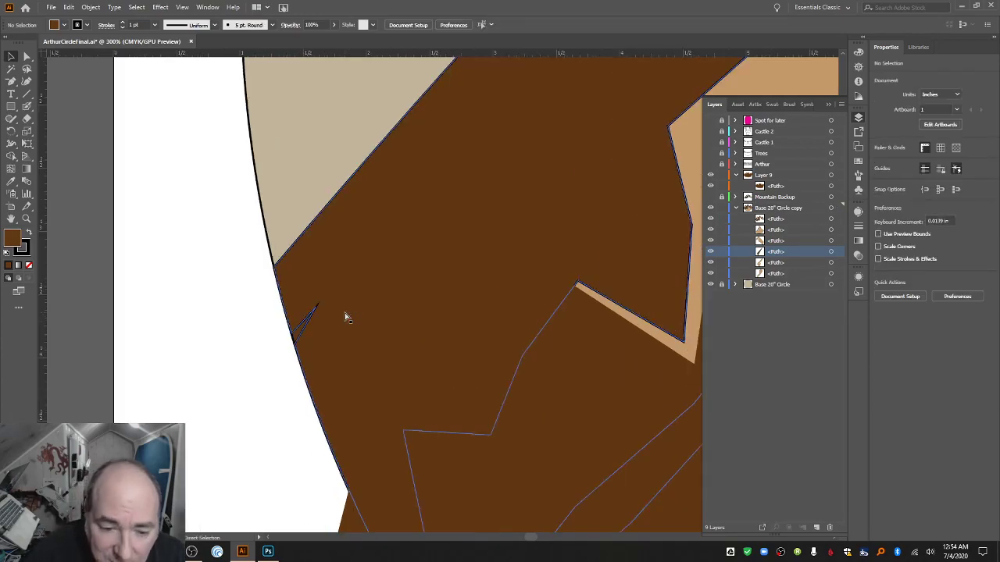
key(ctrl+=)
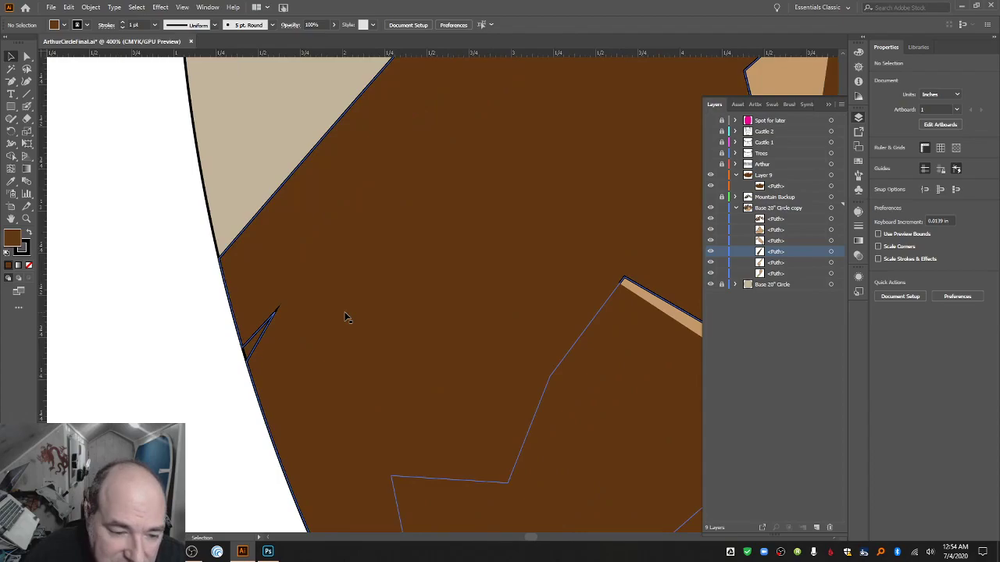
click(247, 343)
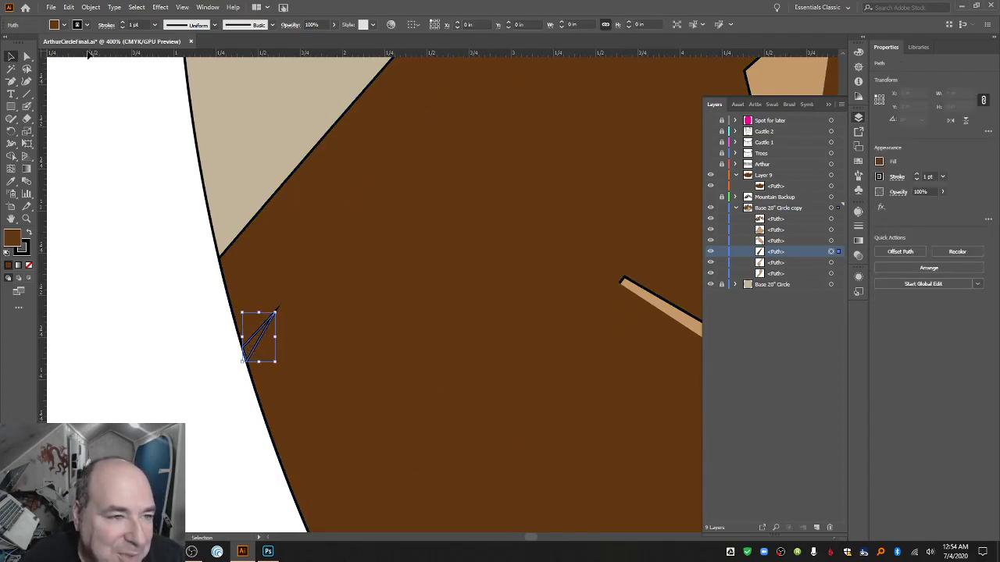
click(64, 26)
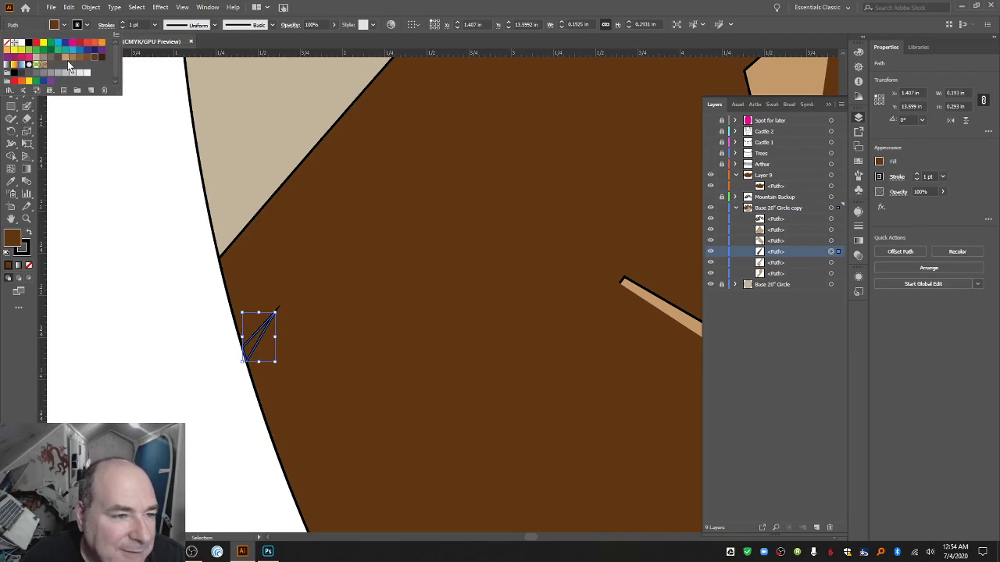
click(66, 59)
click(91, 145)
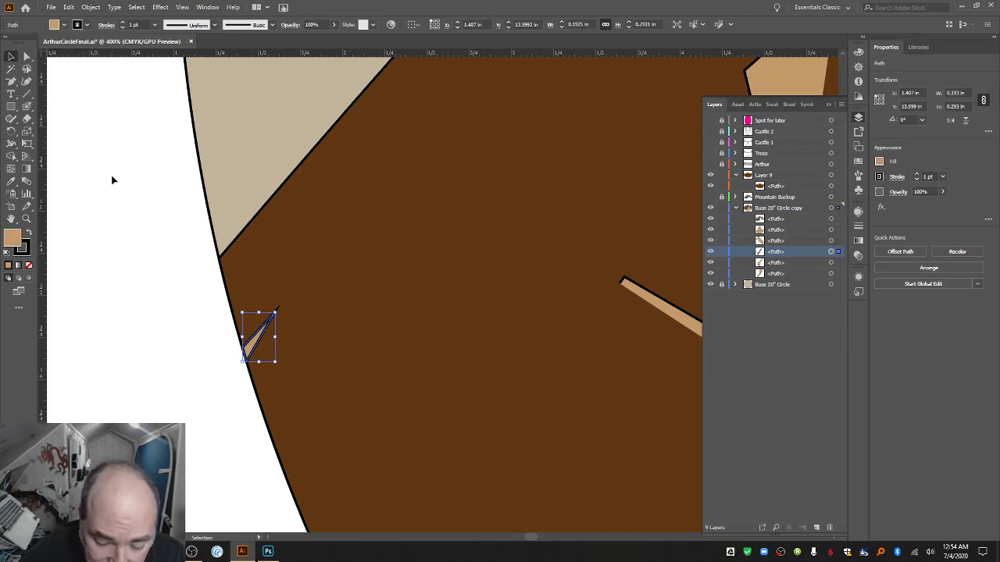
key(ctrl+minus)
key(ctrl+minus)
key(ctrl+minus)
key(ctrl+minus)
key(ctrl+minus)
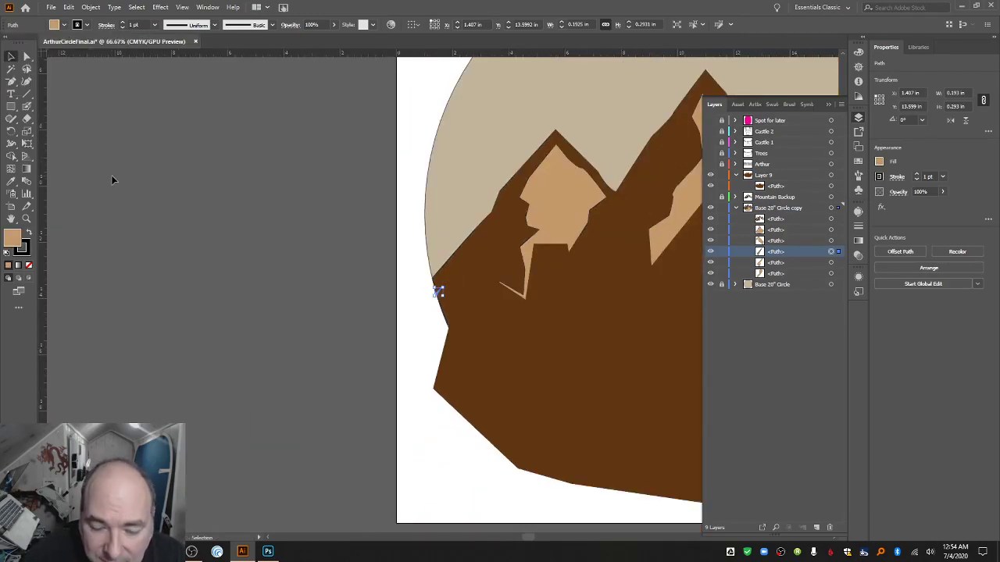
Send the castle-shaped brown piece to the back, behind the mountains.
drag(529, 539, 554, 534)
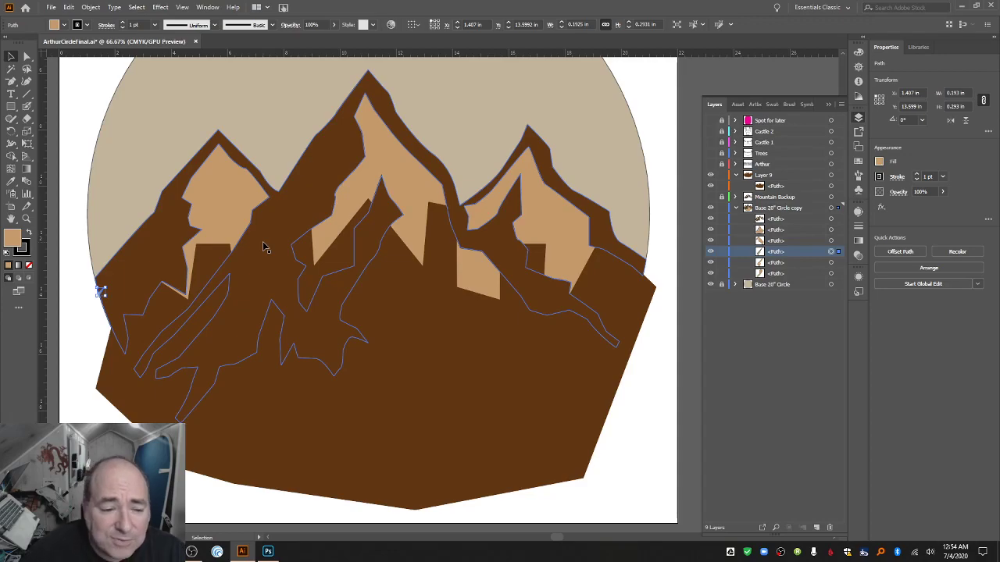
click(273, 290)
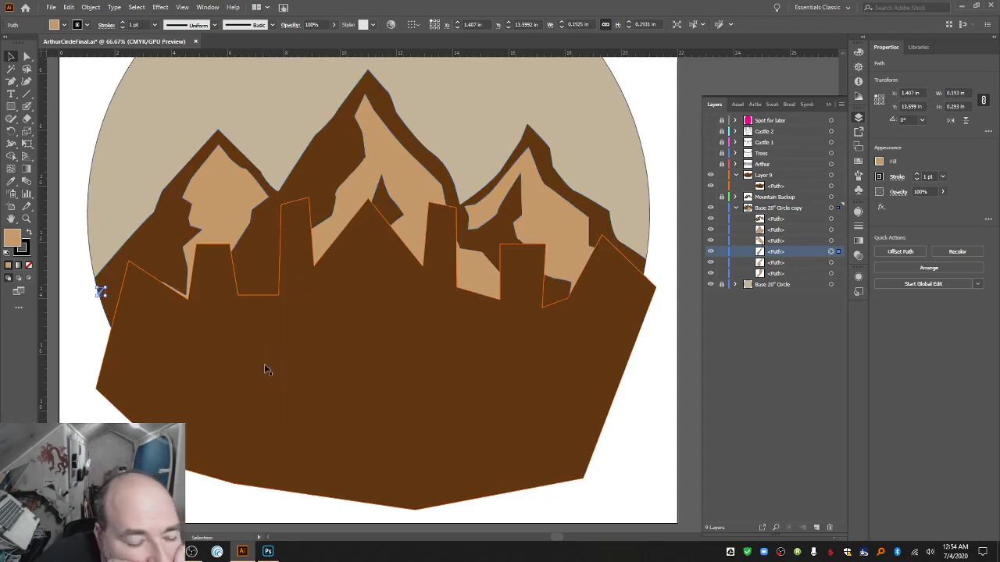
key(ctrl+shift+bracketleft)
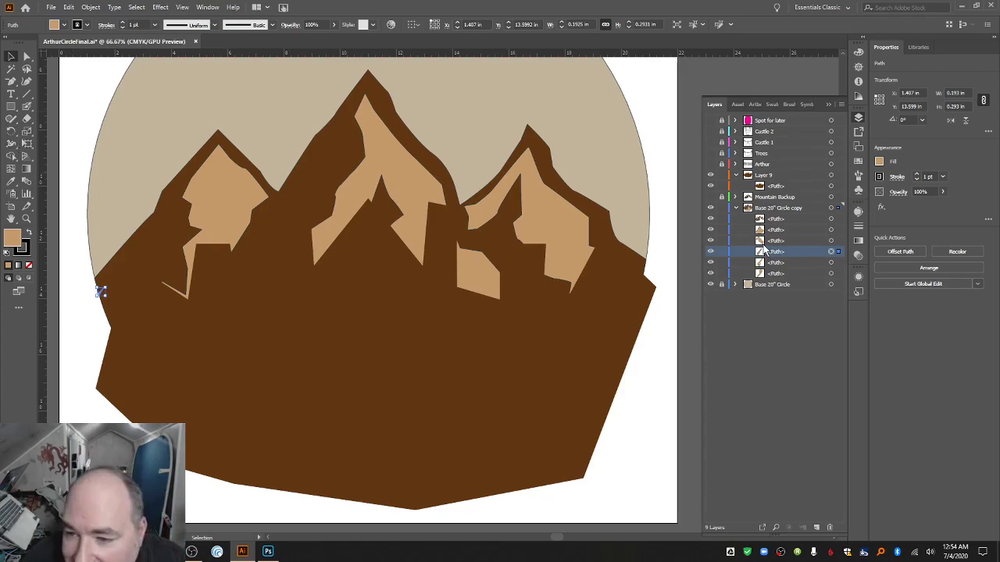
Merge the border strip, middle sliver, left slivers and lower band with Shape Builder.
key(ctrl+a)
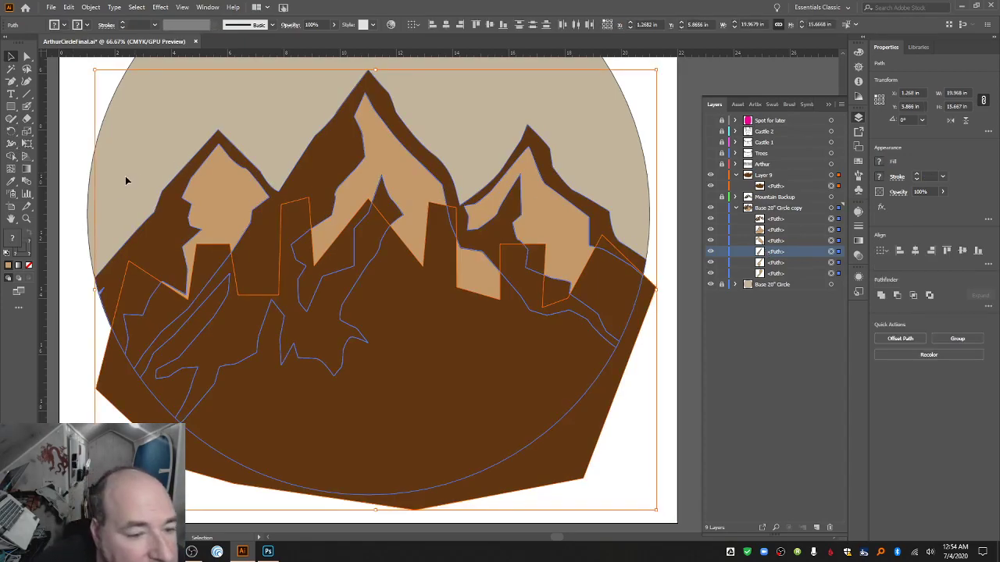
click(11, 157)
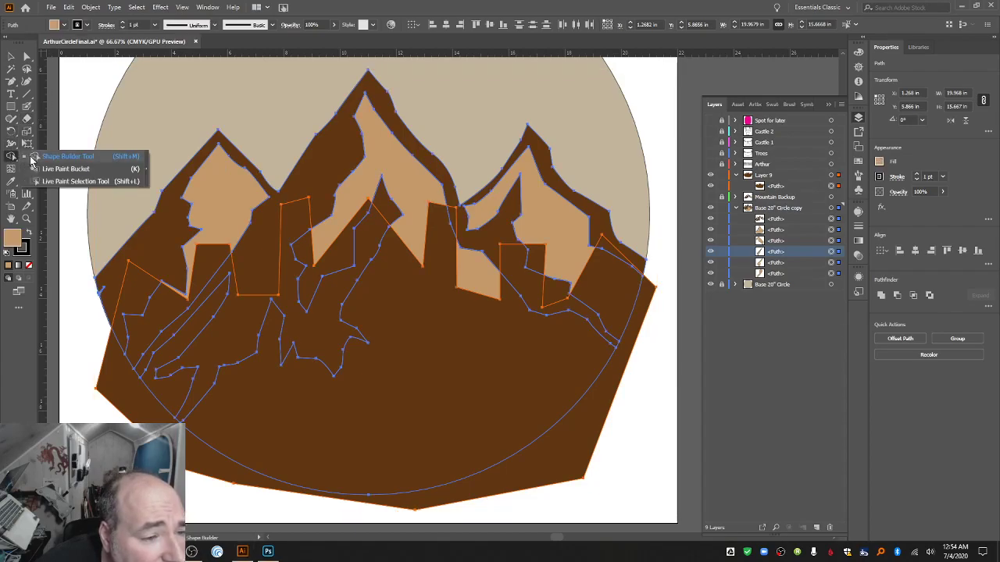
click(38, 162)
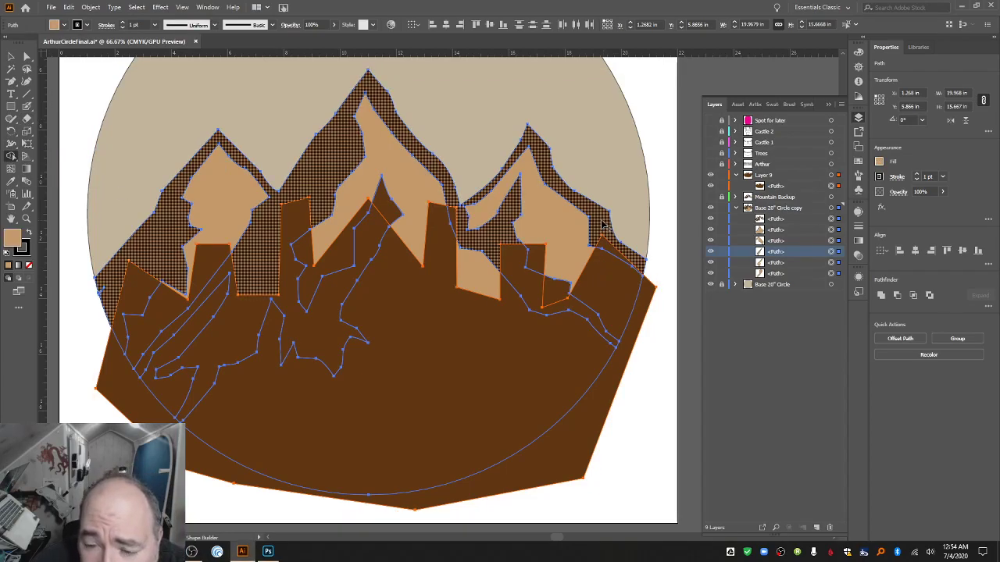
mouse_move(604, 225)
mouse_down()
mouse_move(607, 299)
mouse_move(595, 322)
mouse_move(536, 296)
mouse_move(532, 266)
mouse_move(525, 315)
mouse_move(488, 344)
mouse_move(440, 327)
mouse_move(434, 252)
mouse_move(453, 223)
mouse_move(417, 303)
mouse_move(381, 243)
mouse_up()
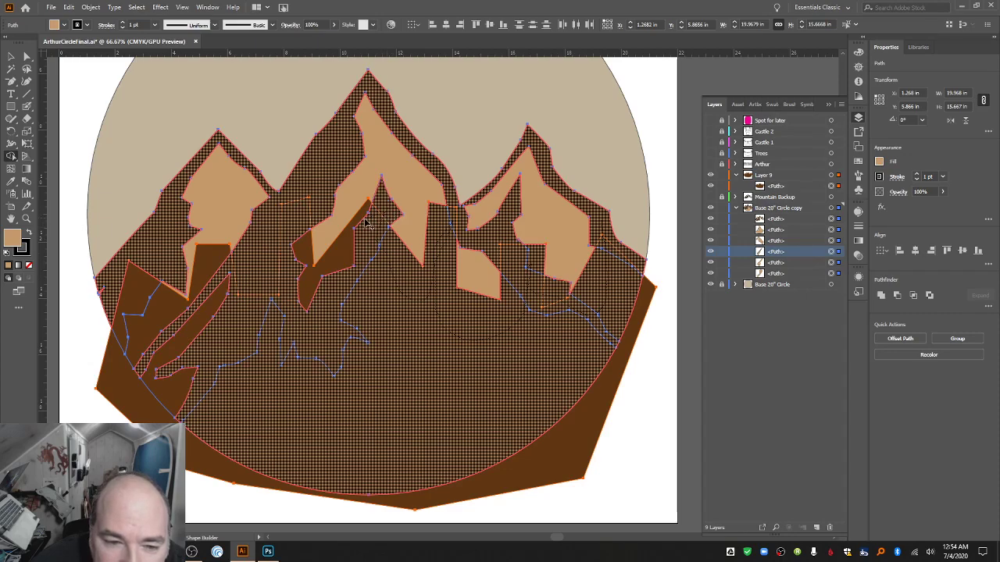
click(367, 225)
mouse_move(254, 305)
mouse_down()
mouse_move(215, 301)
mouse_move(220, 269)
mouse_move(211, 294)
mouse_move(168, 315)
mouse_move(127, 304)
mouse_up()
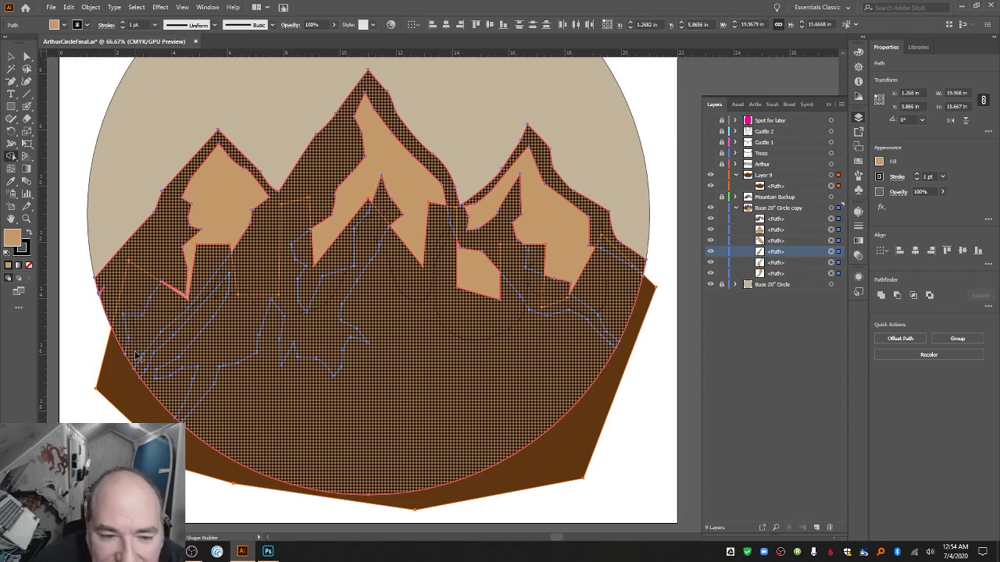
drag(135, 355, 136, 386)
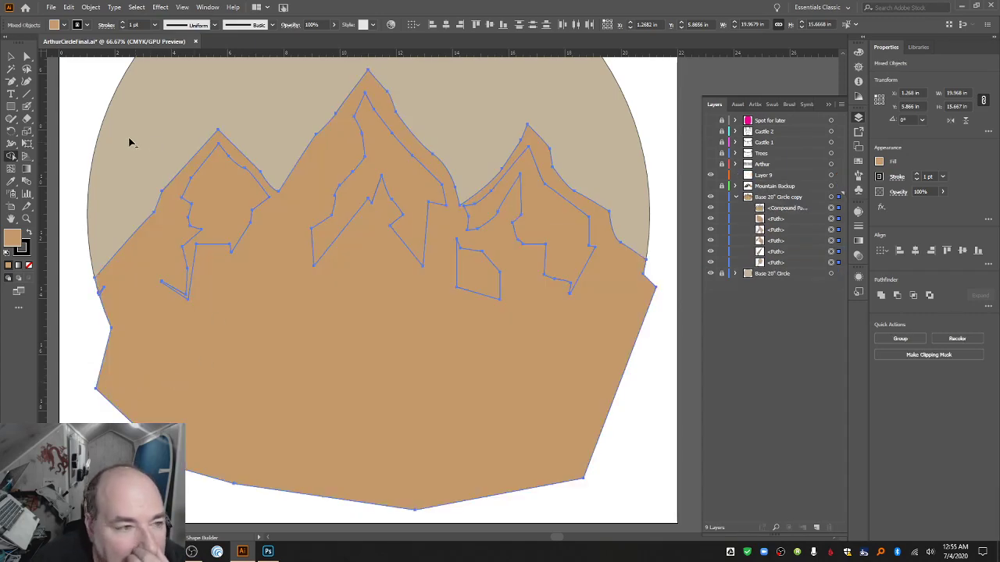
Give the mountain compound path a lighter brown fill.
click(12, 57)
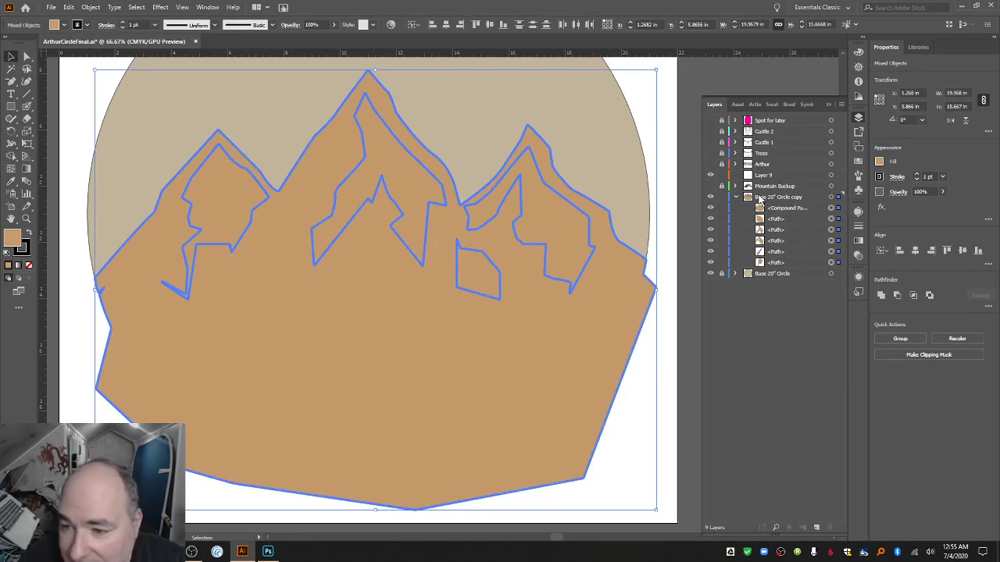
click(812, 209)
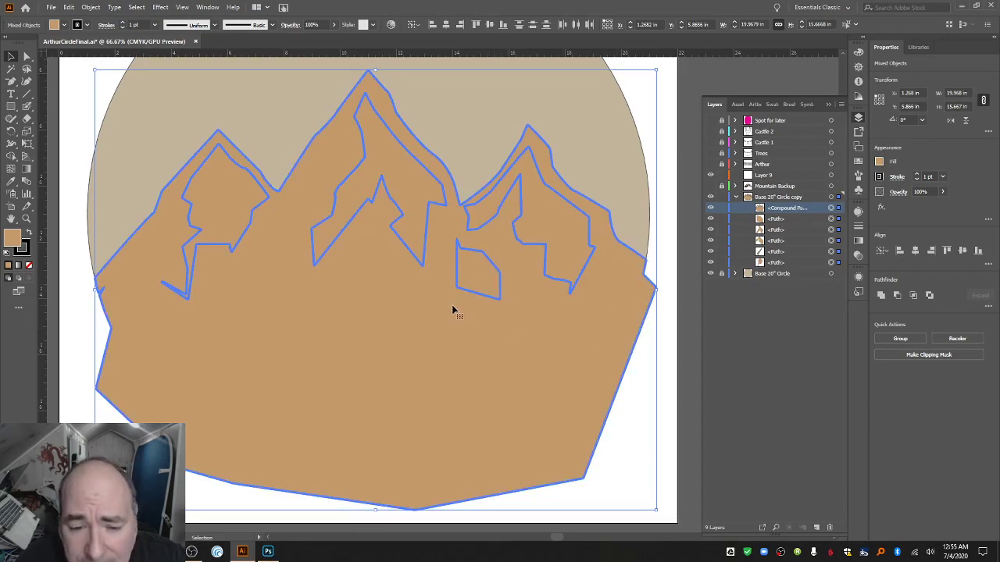
click(64, 25)
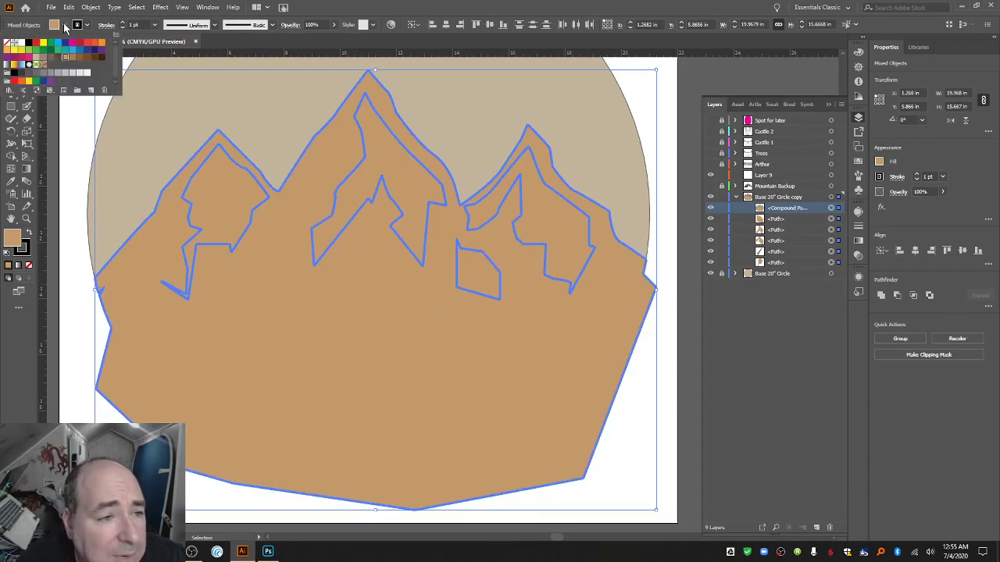
click(100, 57)
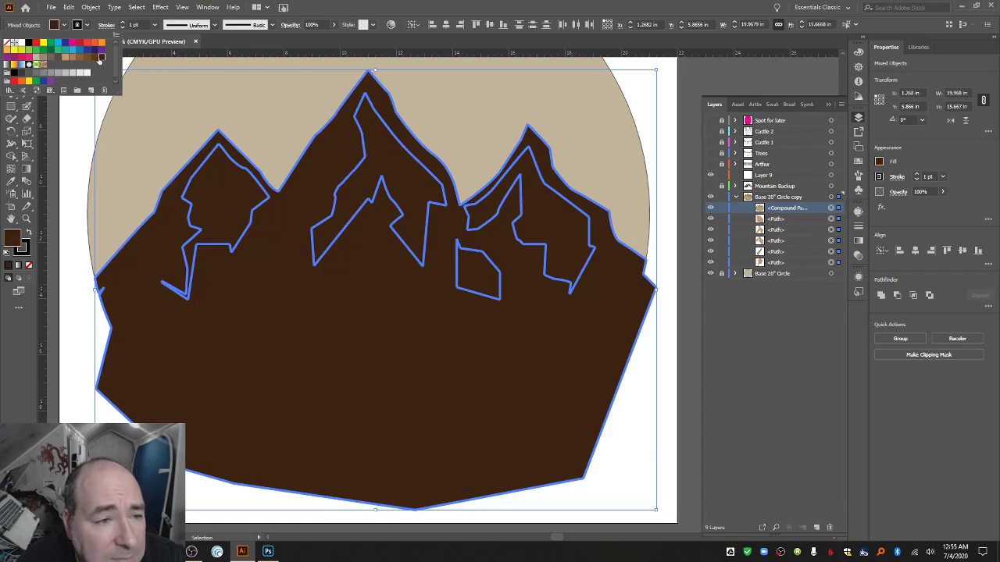
click(94, 58)
click(390, 301)
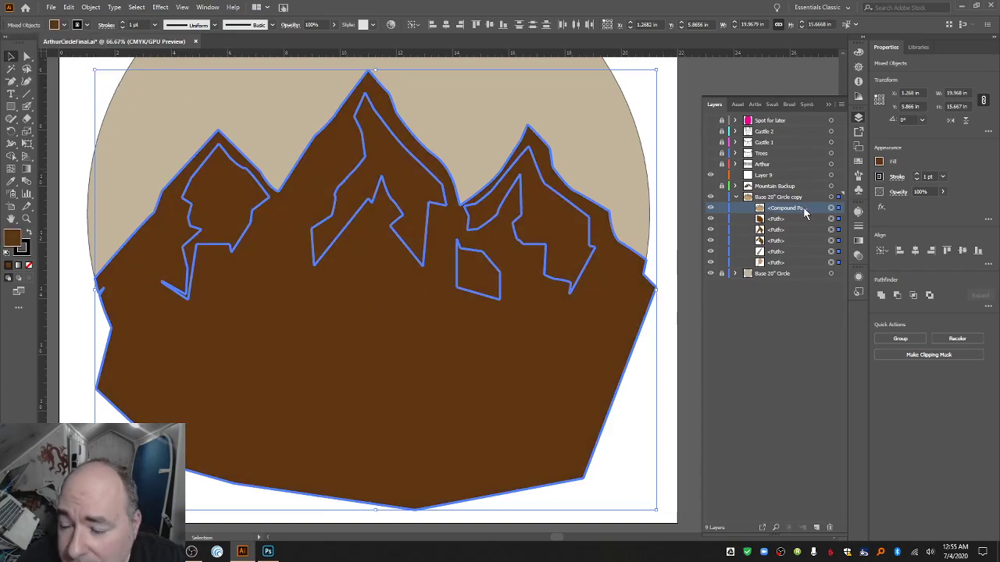
click(669, 367)
Fill the right, middle, left and lower-left peak highlight shapes with tan.
click(574, 239)
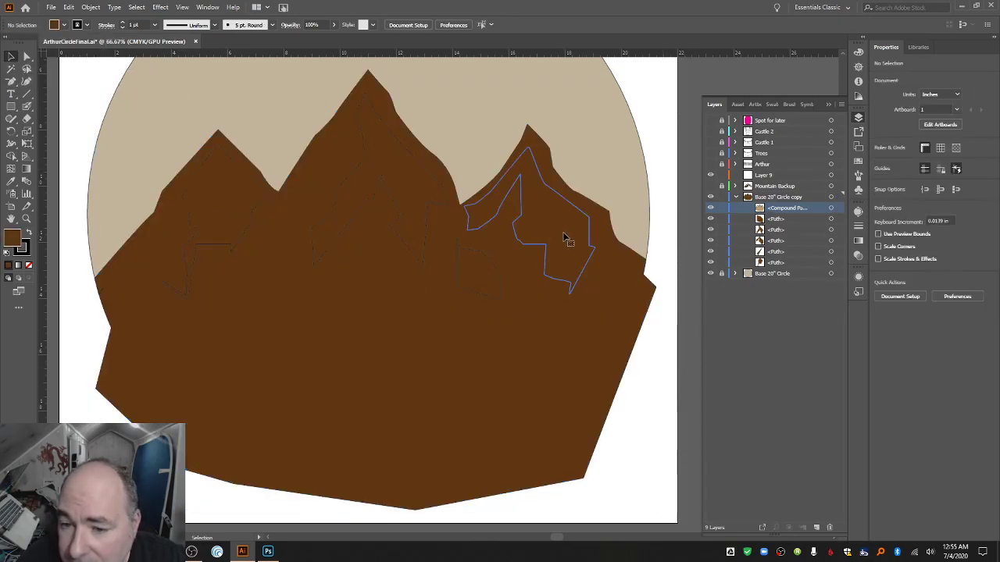
shift+click(474, 273)
shift+click(414, 223)
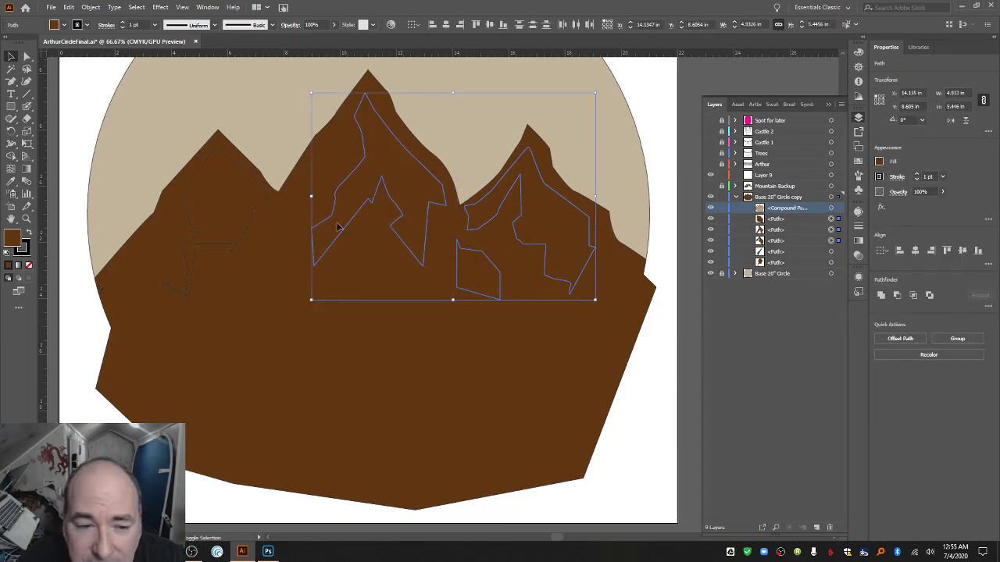
shift+click(247, 216)
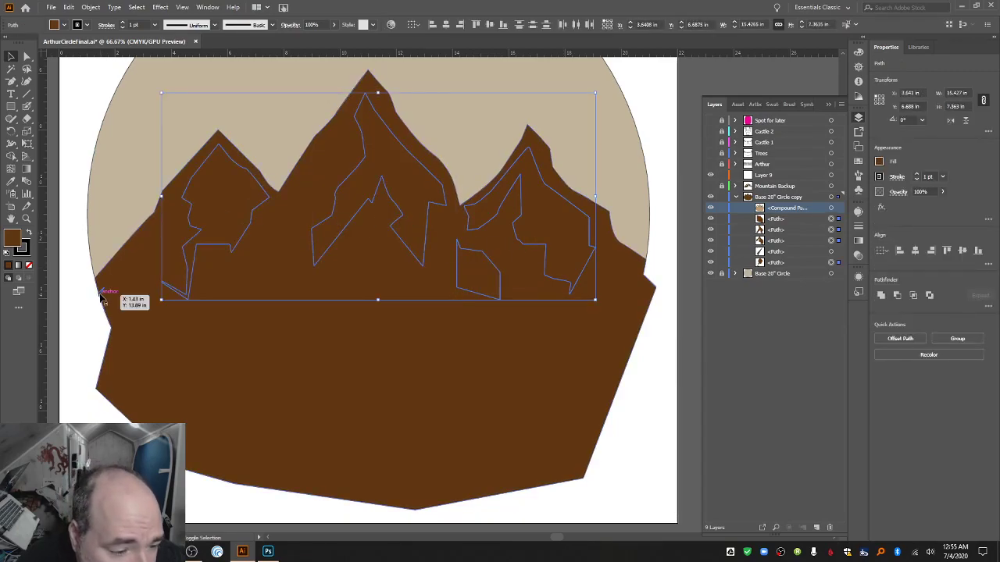
click(63, 25)
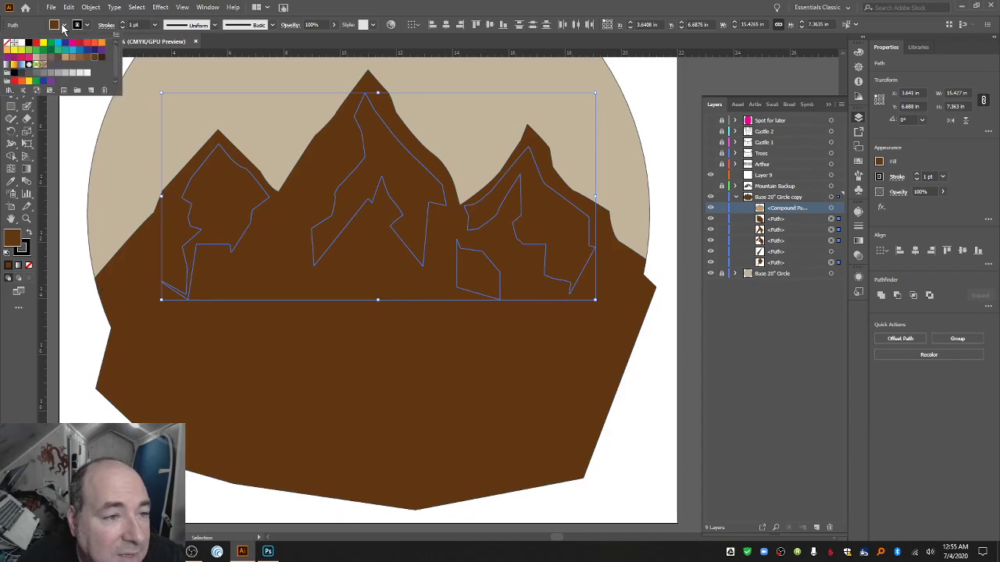
click(66, 60)
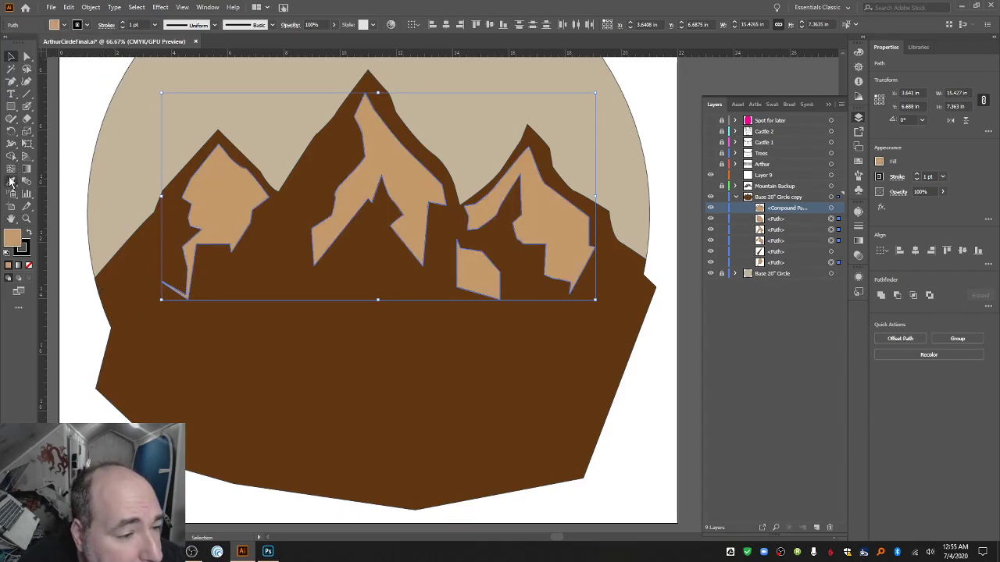
Fill the small triangle sliver on the mountain's left edge with tan.
click(26, 218)
click(91, 298)
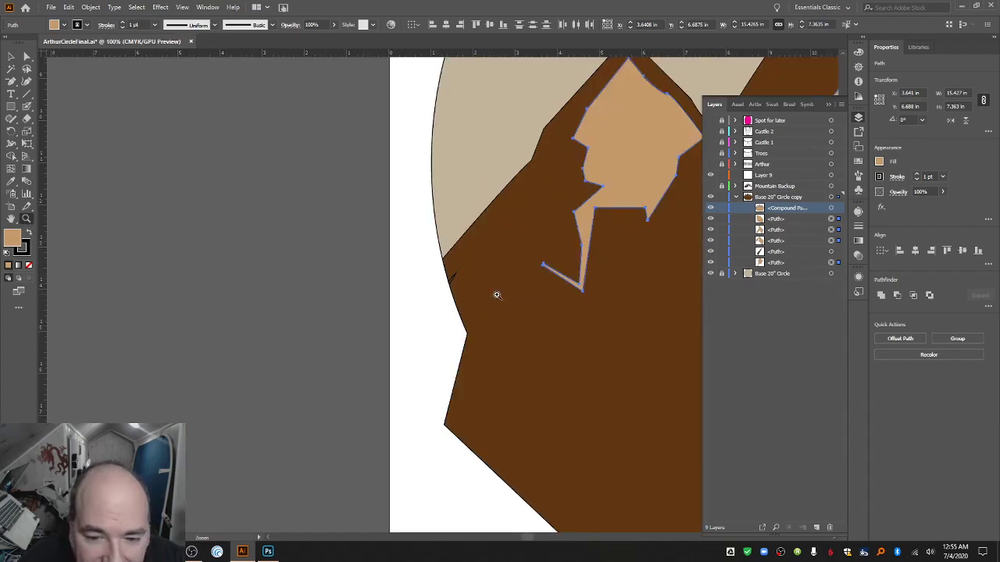
click(401, 274)
click(411, 277)
click(417, 276)
click(426, 289)
click(431, 298)
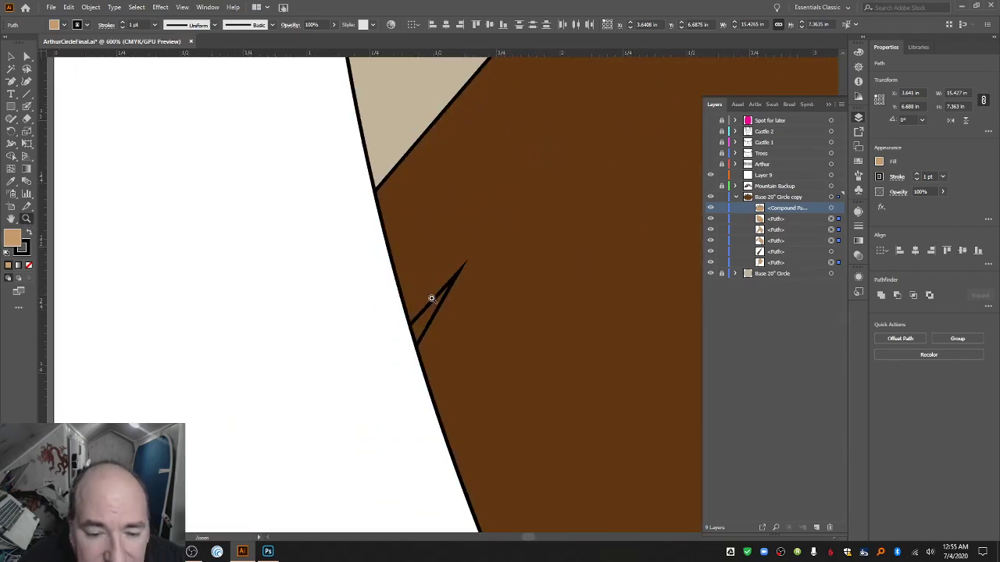
click(8, 56)
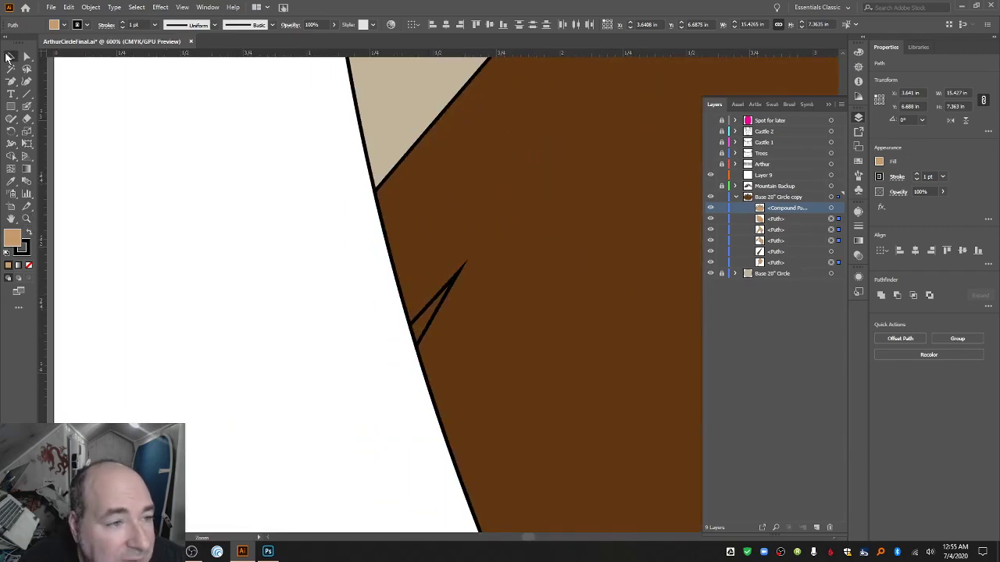
click(419, 333)
click(64, 26)
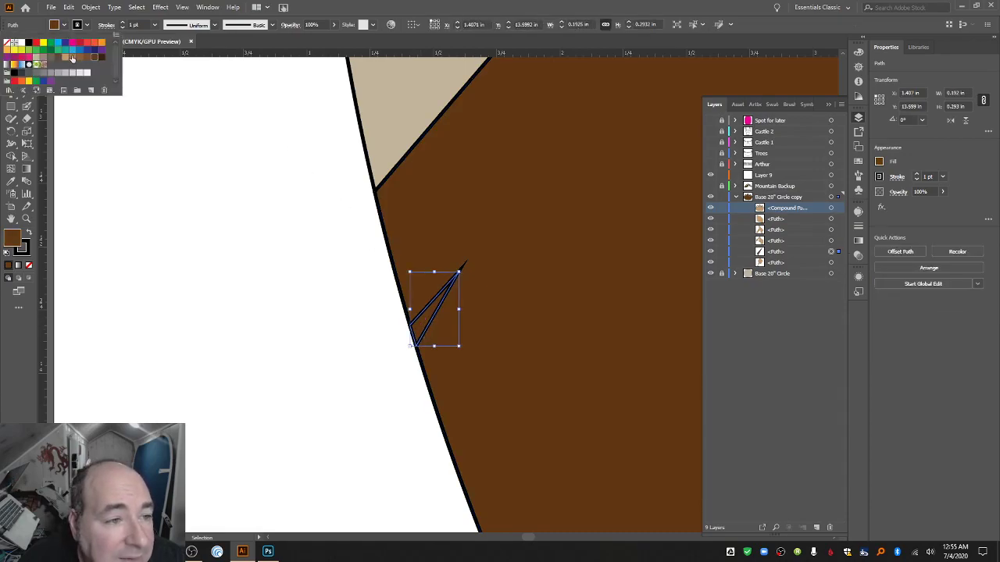
click(62, 57)
click(111, 140)
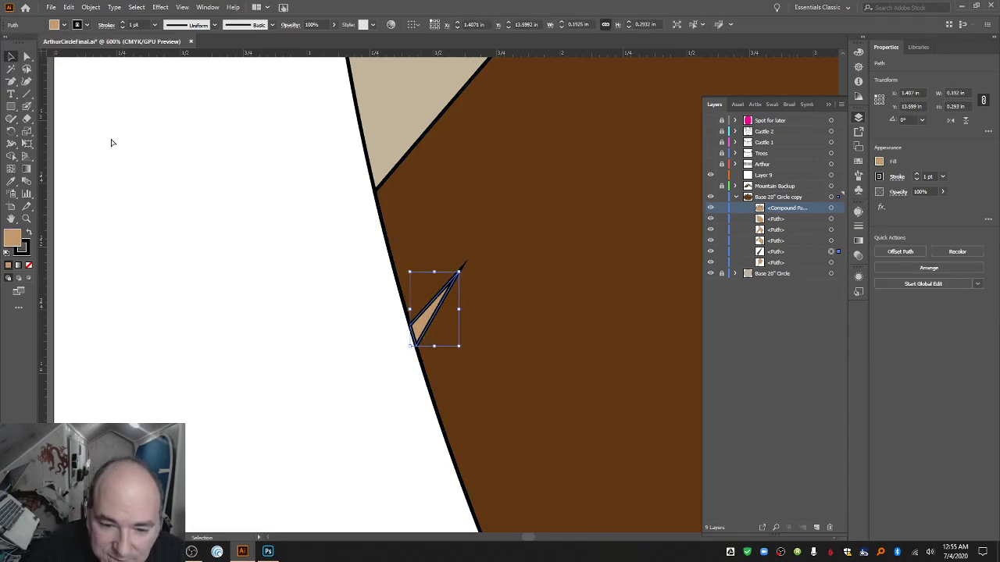
key(ctrl+minus)
key(ctrl+minus)
key(ctrl+minus)
key(ctrl+minus)
key(ctrl+minus)
key(ctrl+minus)
key(ctrl+minus)
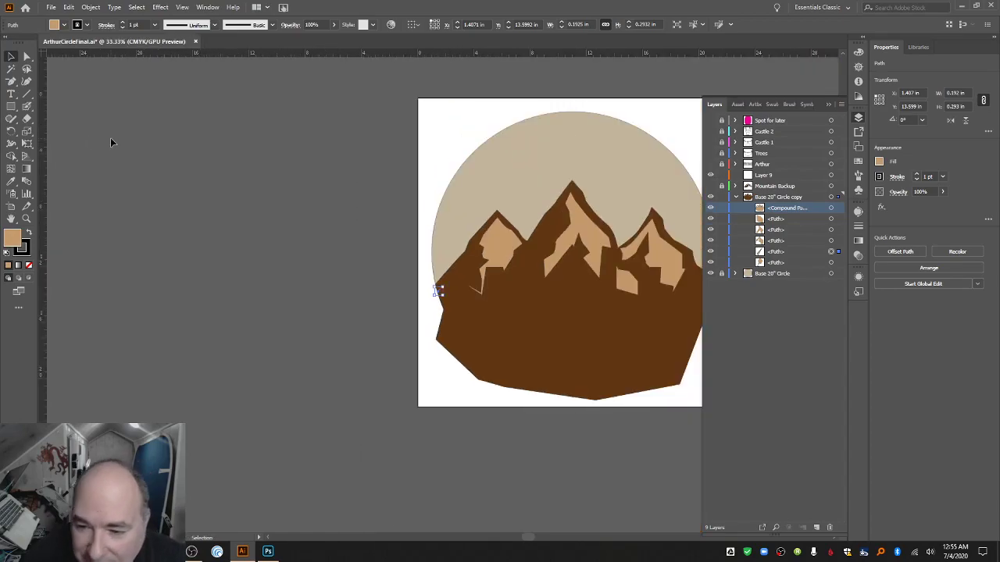
drag(527, 541, 550, 542)
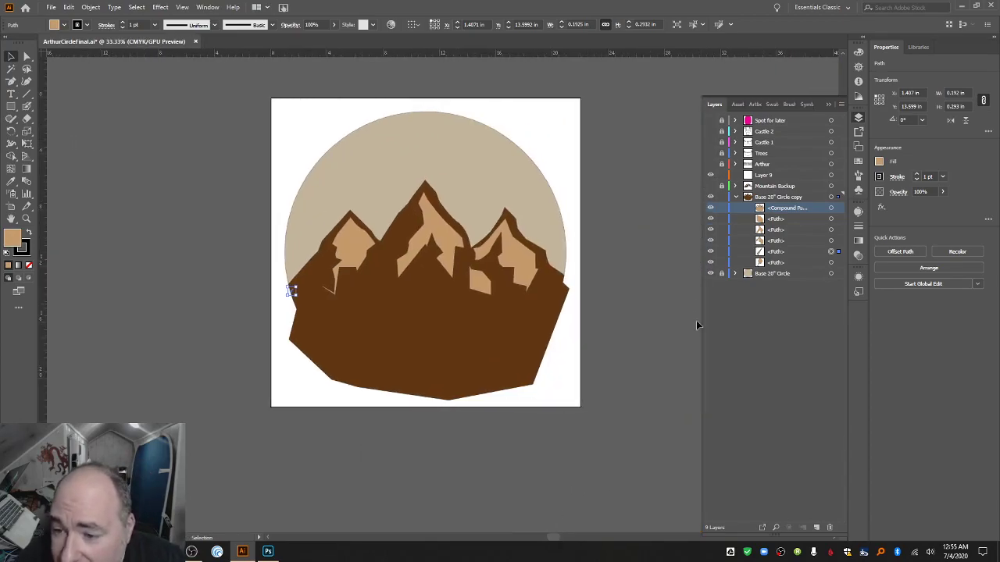
click(736, 196)
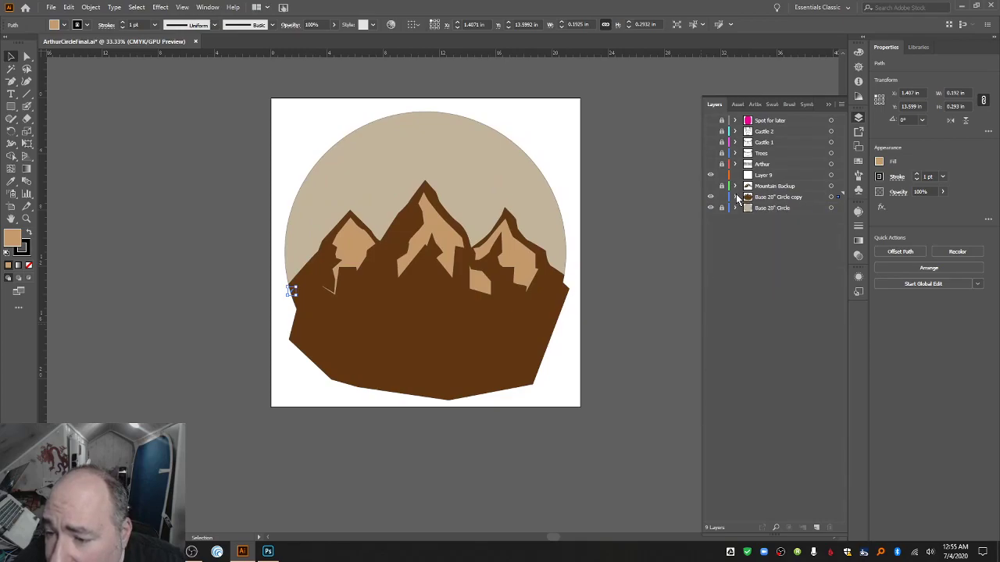
click(710, 197)
click(710, 196)
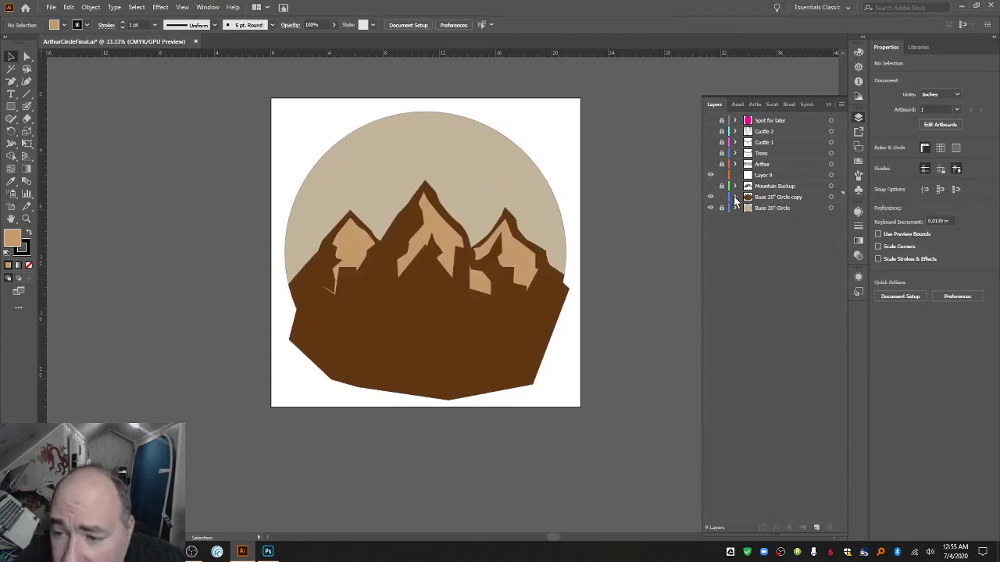
click(735, 197)
click(710, 209)
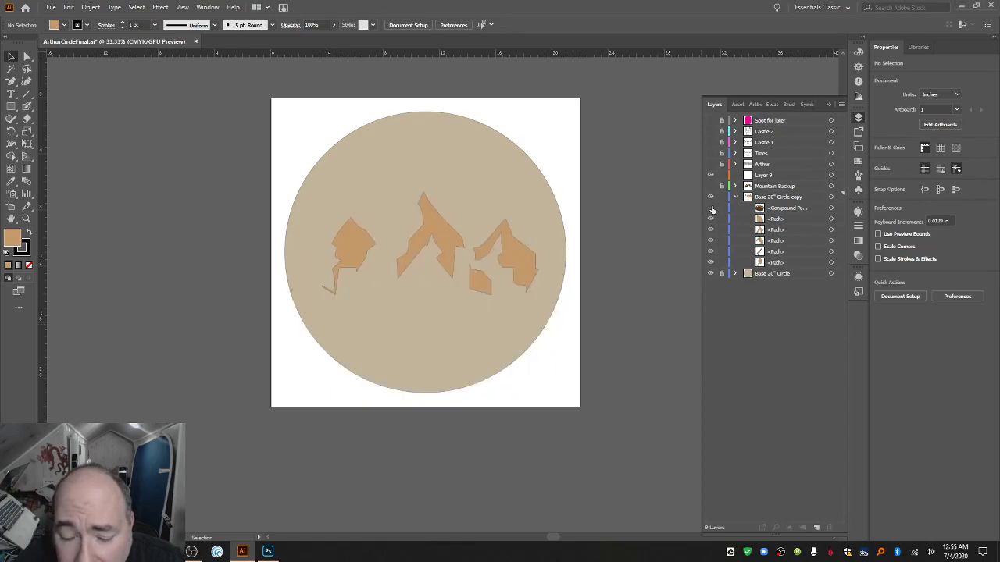
click(711, 209)
click(711, 218)
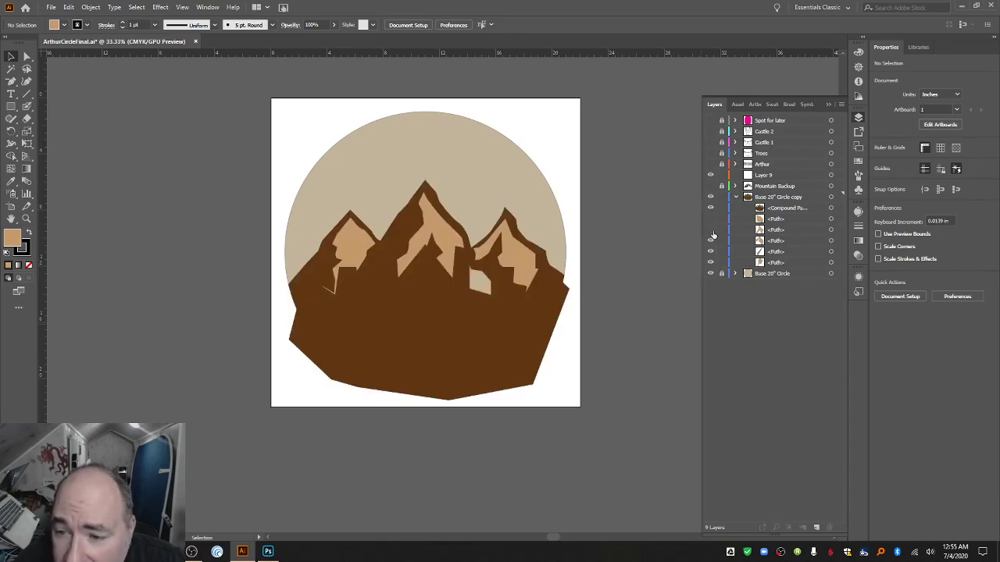
click(711, 230)
click(711, 240)
click(711, 263)
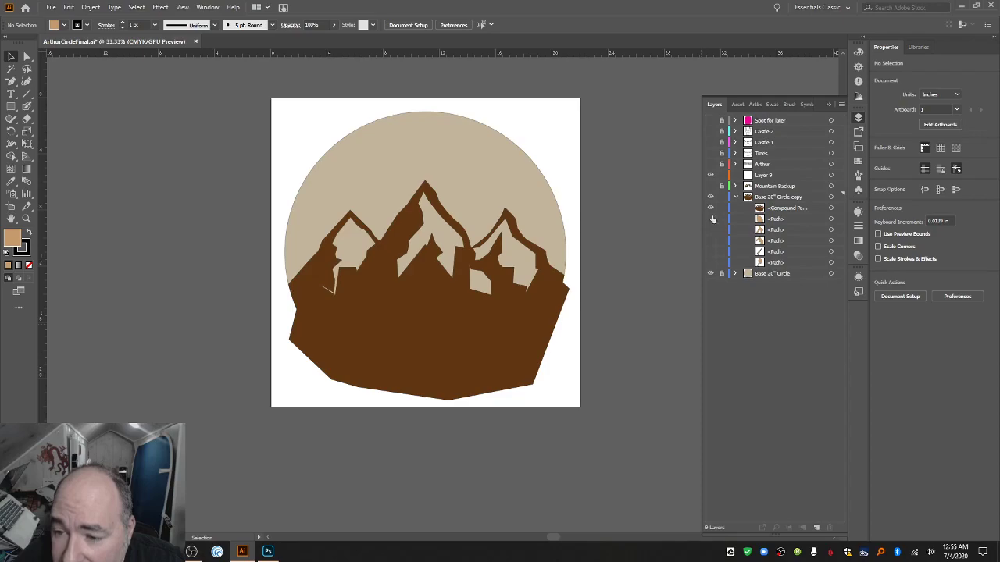
click(710, 208)
click(711, 219)
click(711, 230)
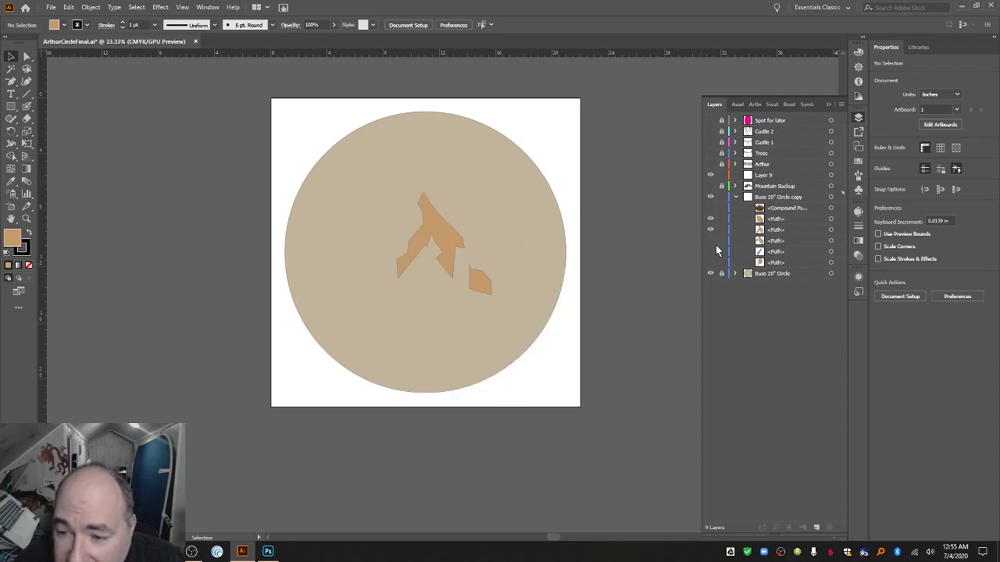
click(711, 241)
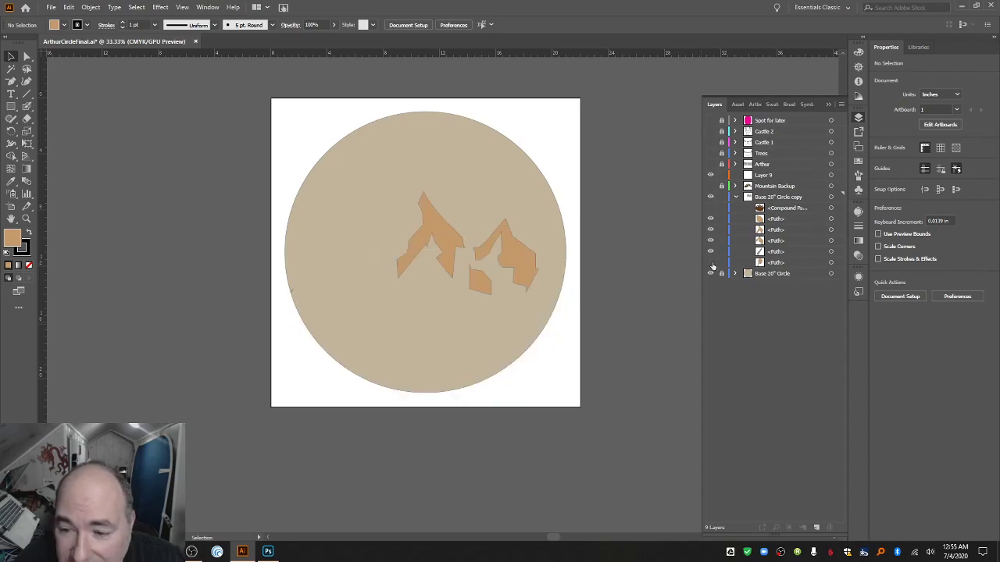
click(711, 262)
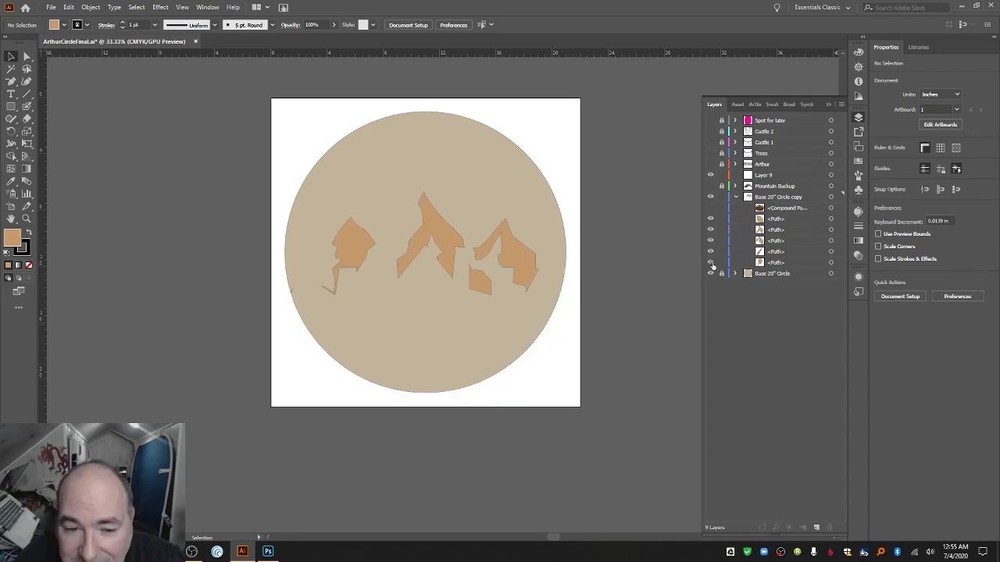
click(711, 209)
click(711, 208)
click(711, 209)
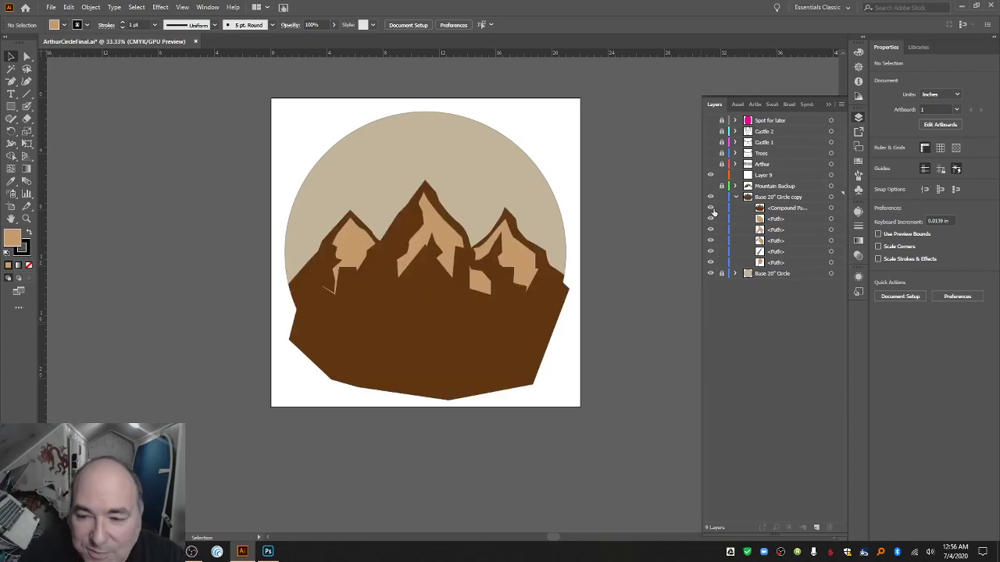
click(778, 212)
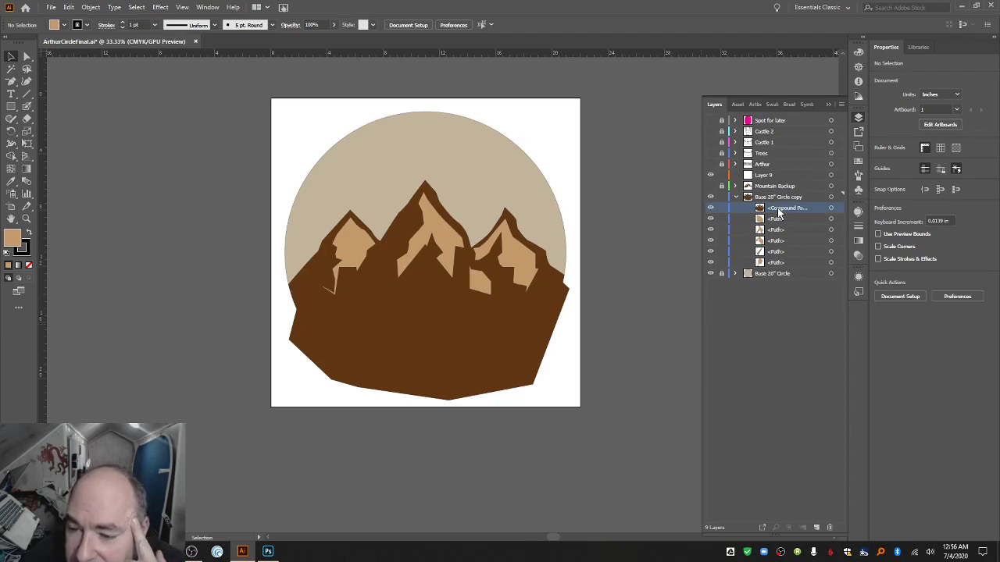
Duplicate the Base 20" Circle layer.
click(803, 274)
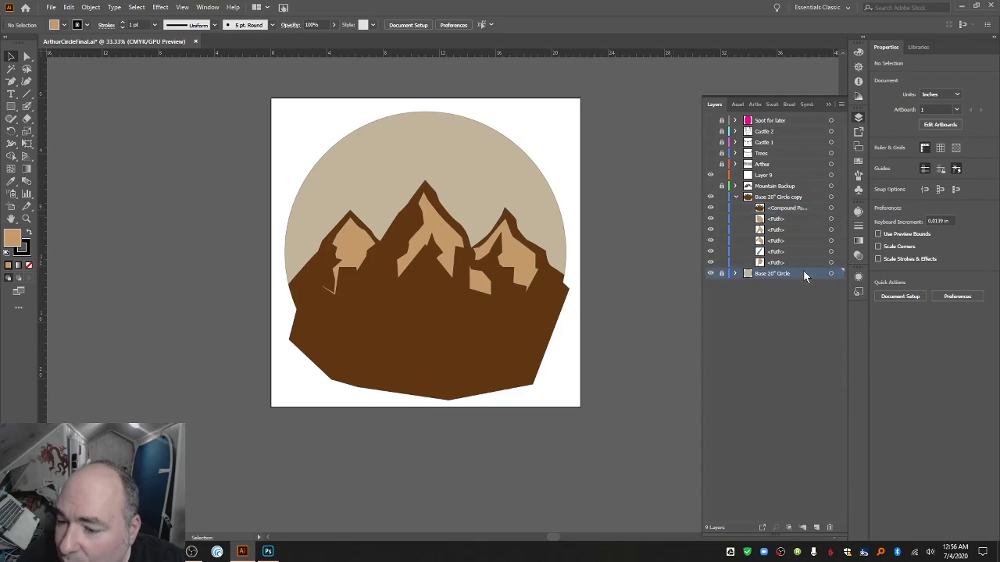
click(841, 104)
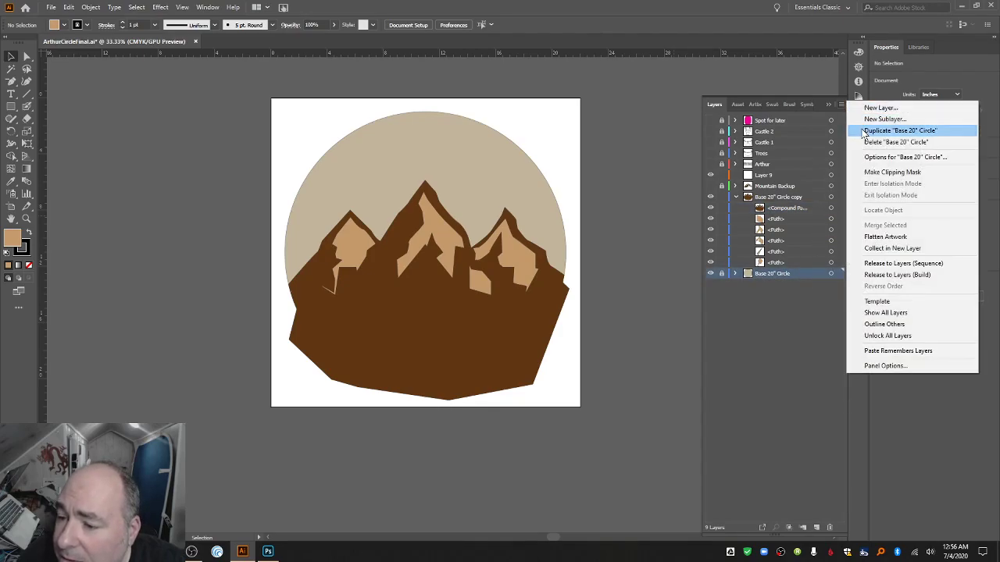
click(876, 130)
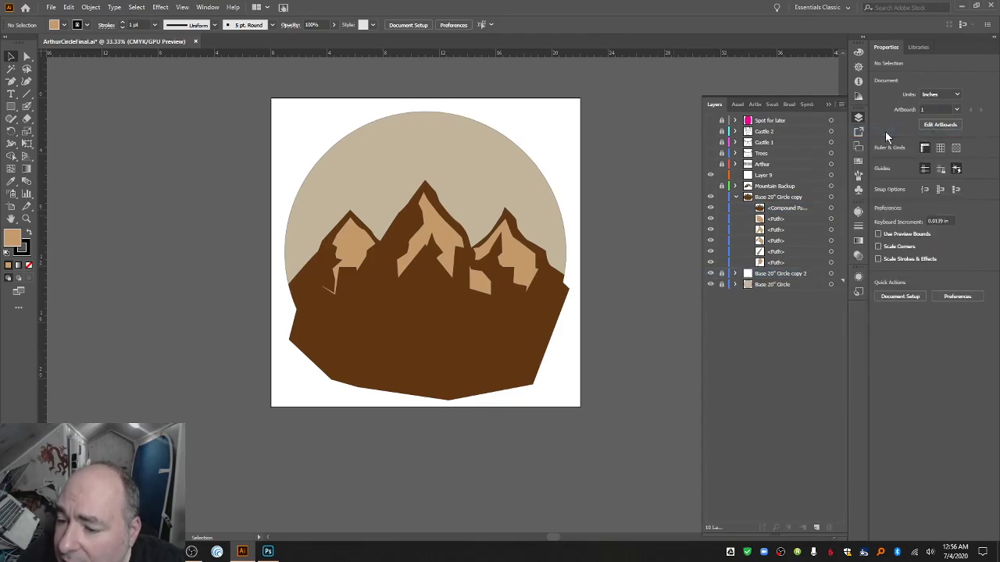
Try Divide Objects Below on the mountain compound path twice, dismissing the warnings.
click(790, 209)
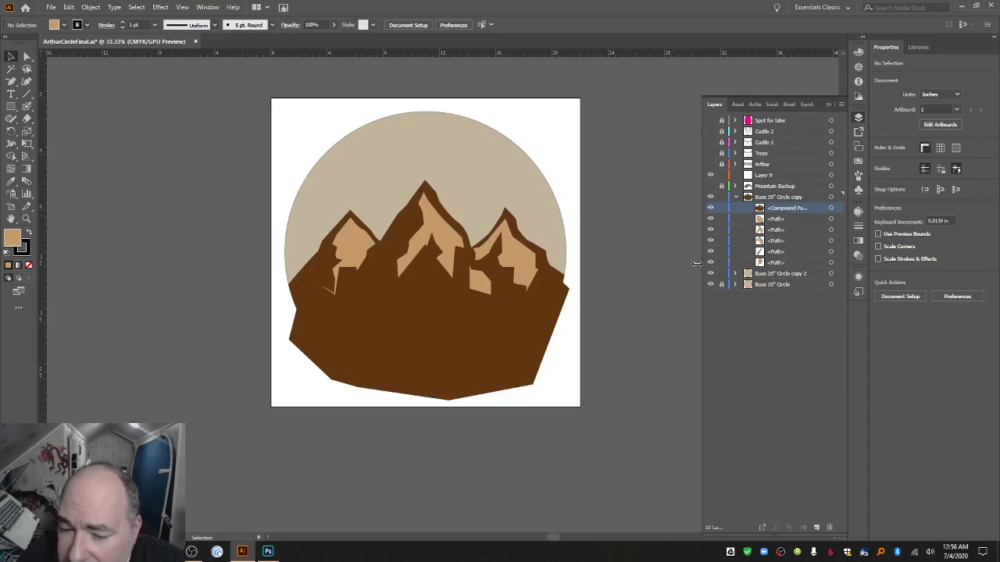
click(546, 312)
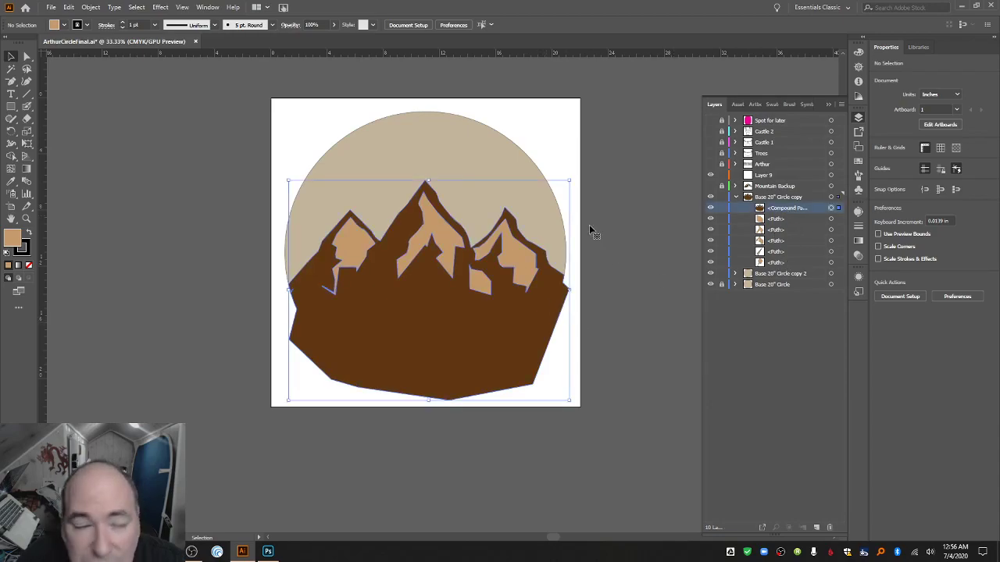
click(96, 8)
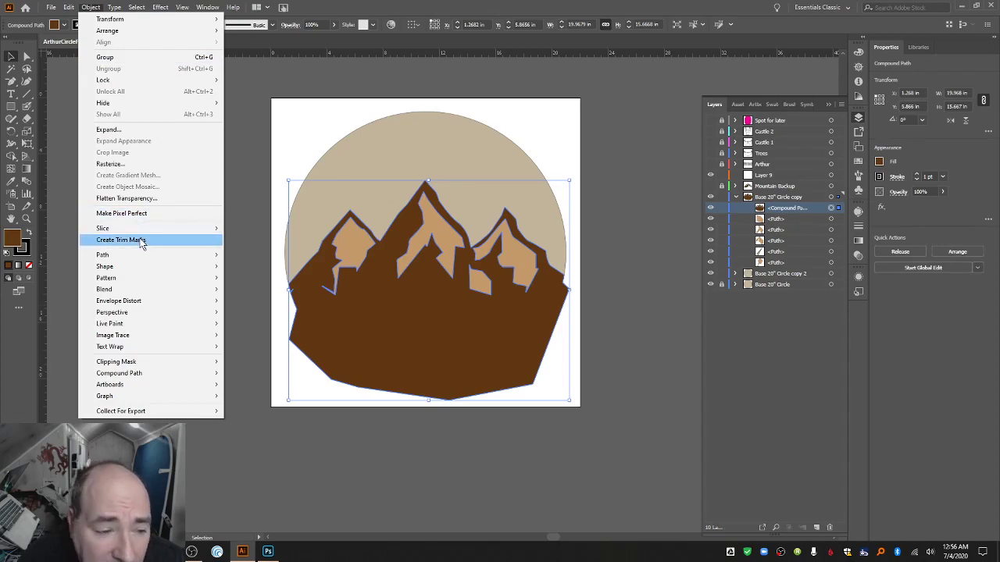
mouse_move(152, 254)
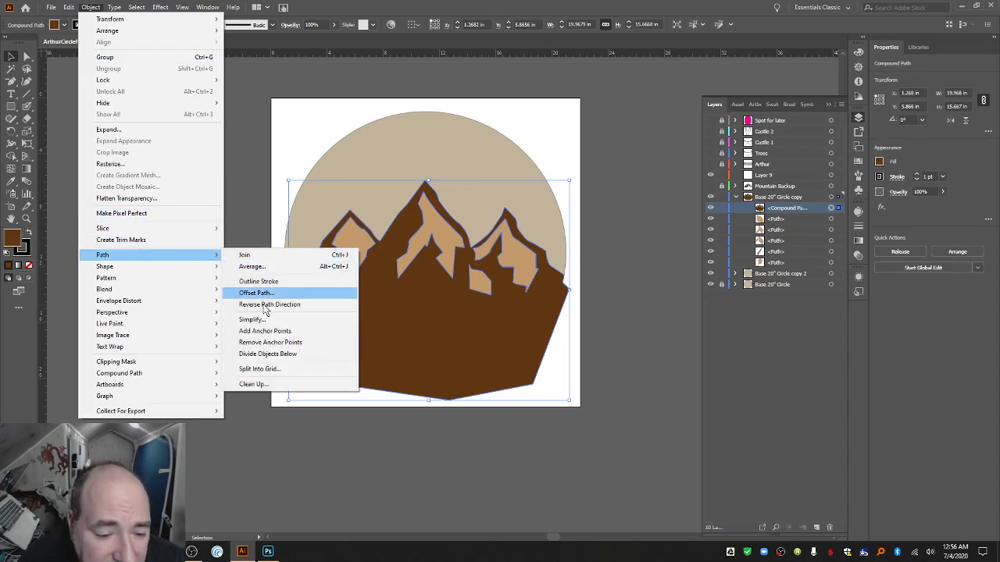
click(286, 355)
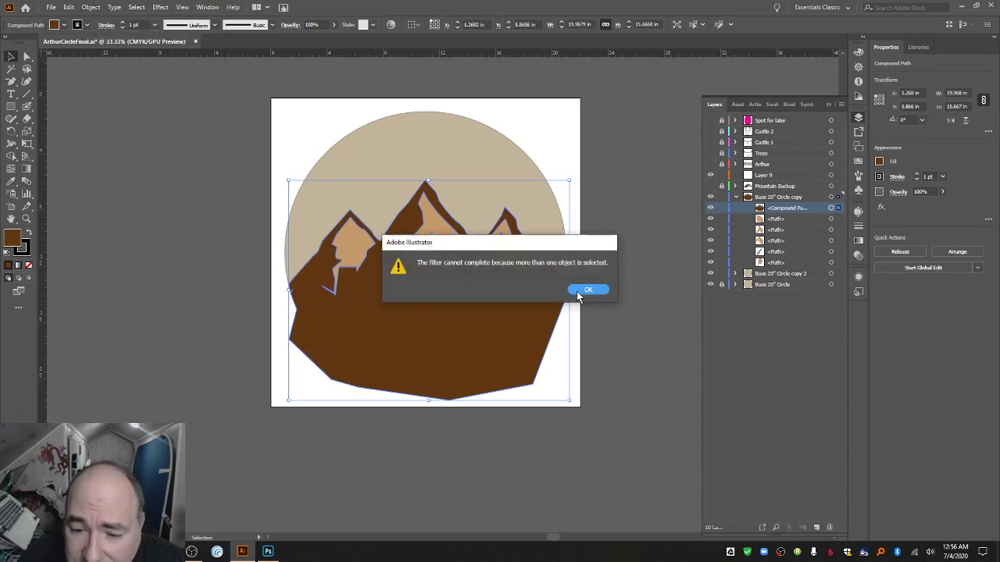
click(580, 291)
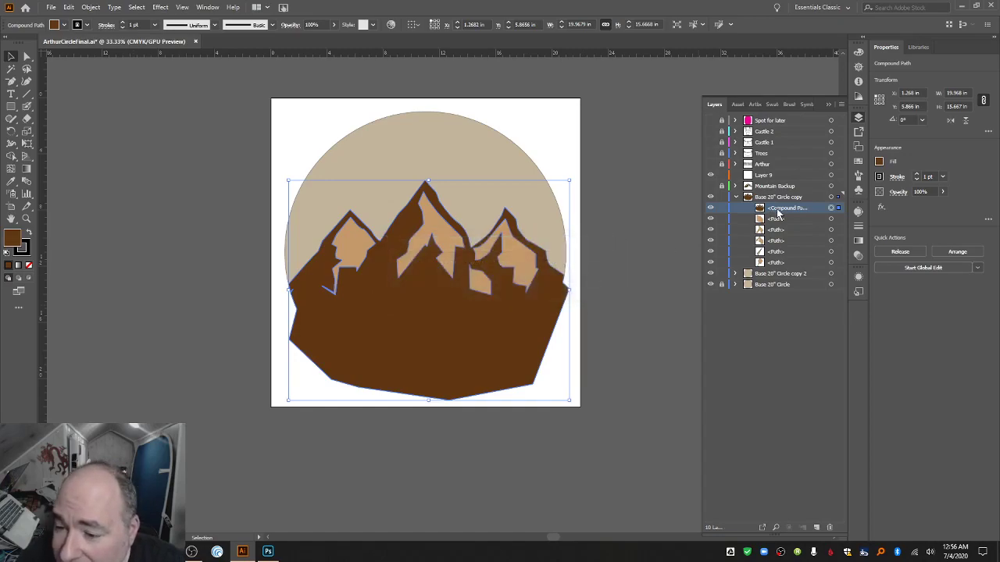
click(692, 230)
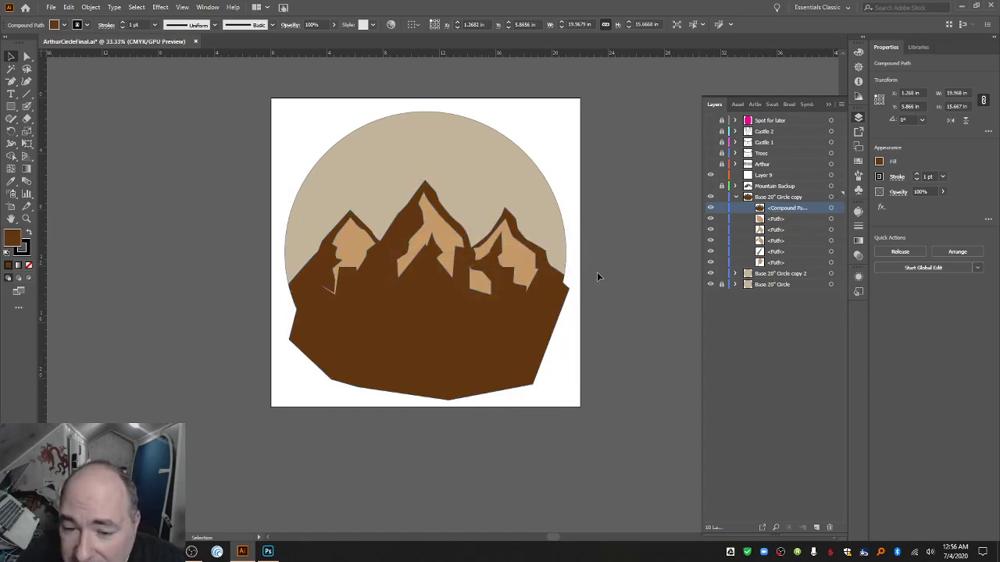
click(561, 291)
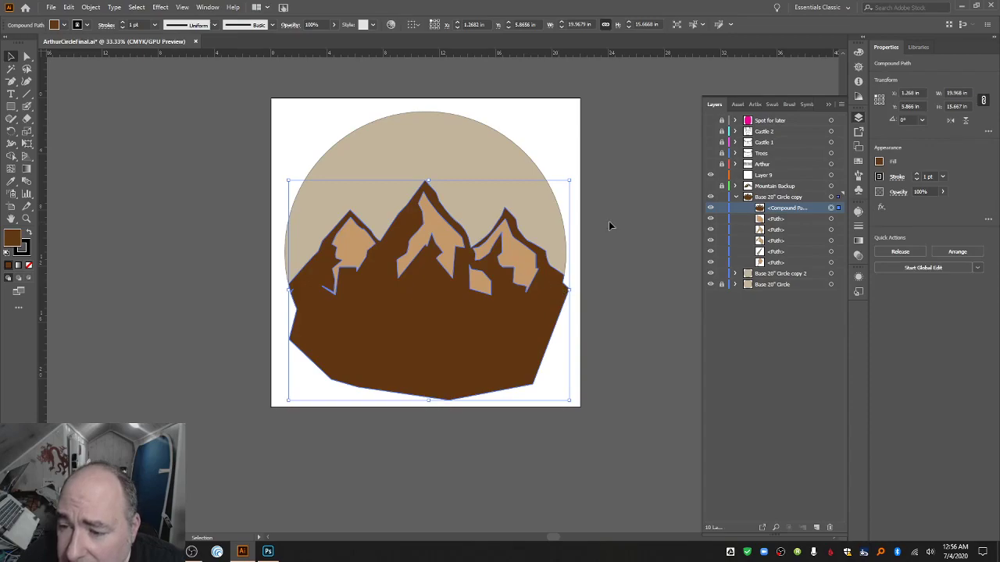
click(90, 8)
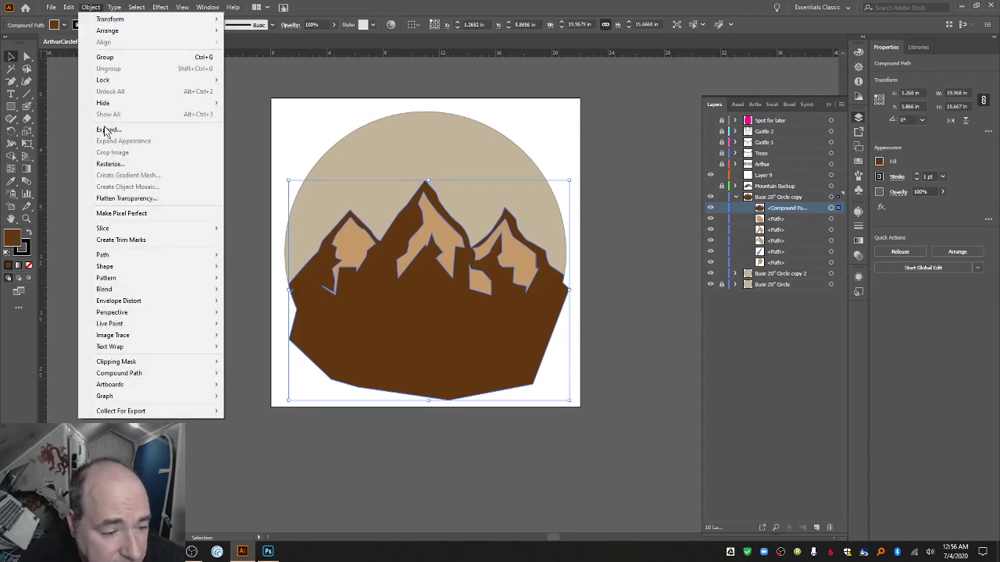
mouse_move(156, 257)
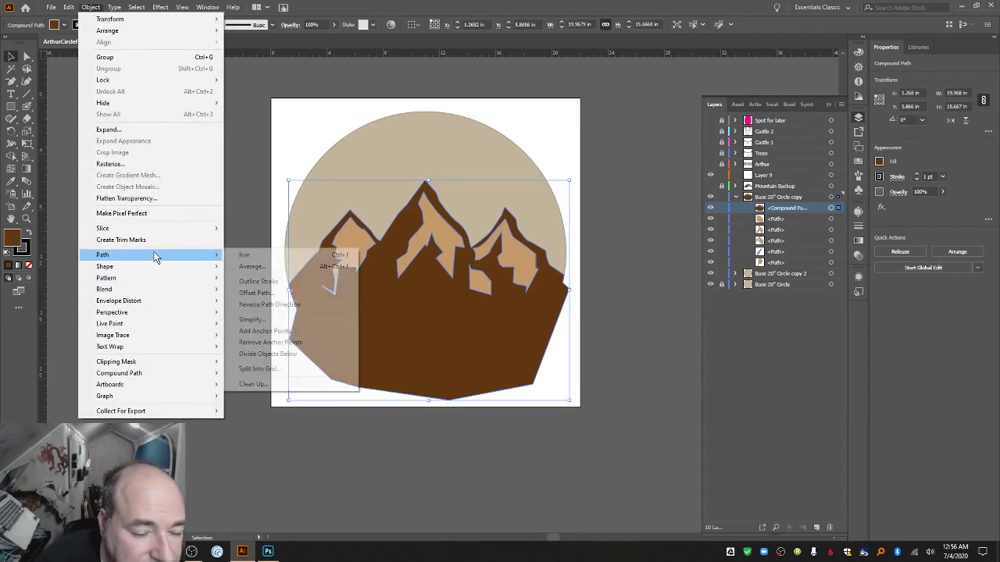
click(265, 354)
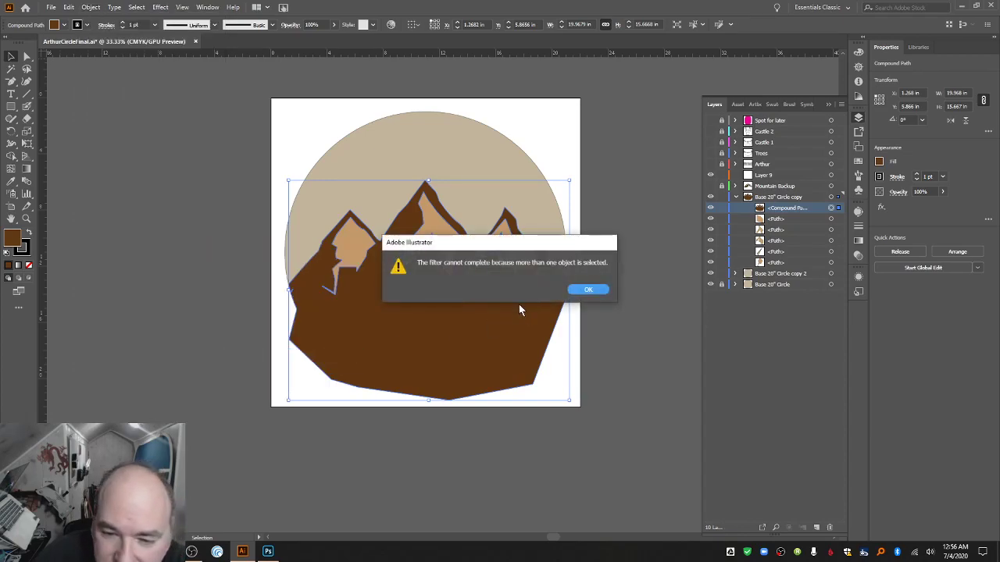
click(590, 291)
Move the Base 20" Circle copy 2 layer above the mountains and select its beige circle.
click(781, 275)
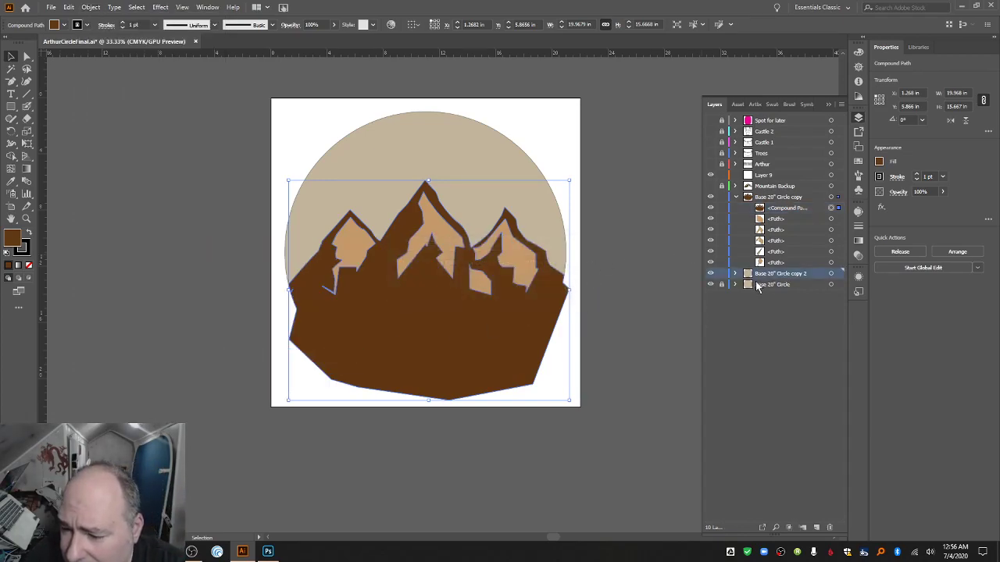
click(736, 274)
click(784, 286)
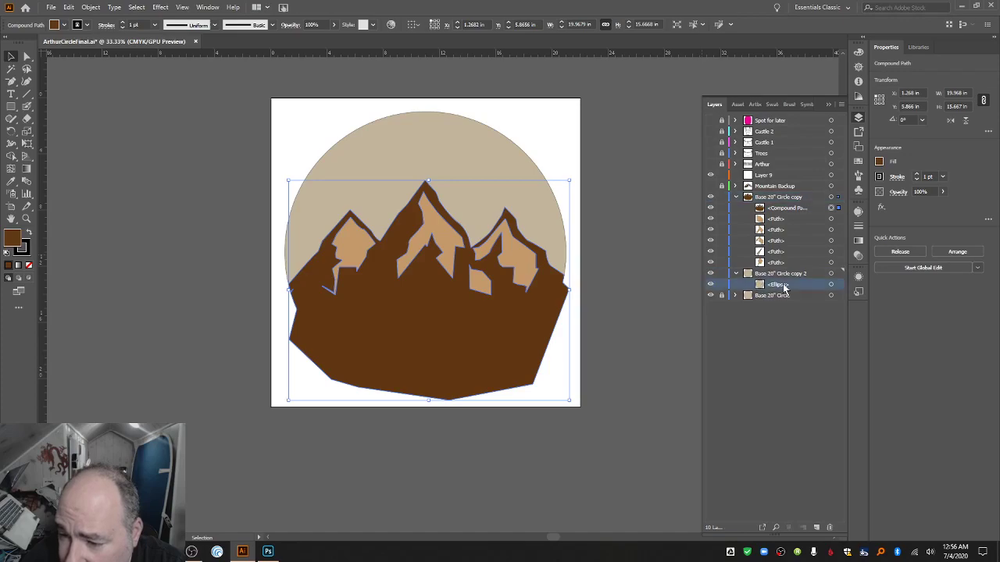
drag(787, 269, 781, 194)
click(781, 274)
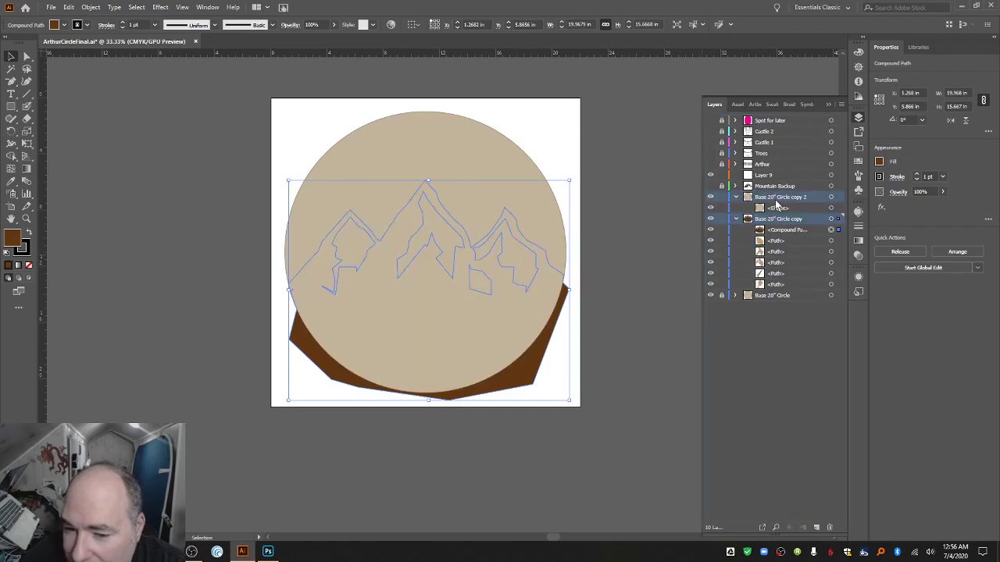
click(492, 149)
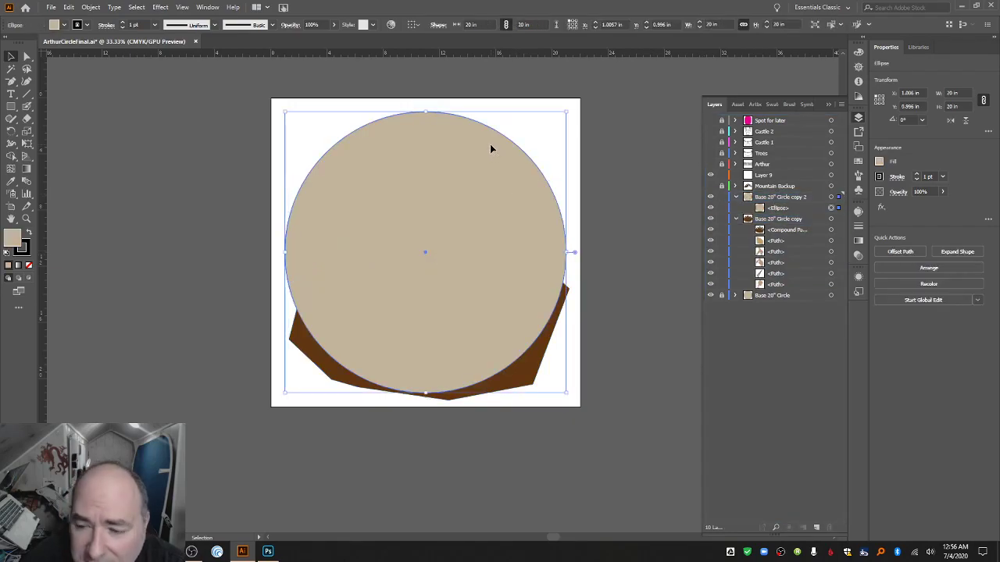
Cut the mountains along the circle's outline with Object > Path > Divide Objects Below.
click(69, 7)
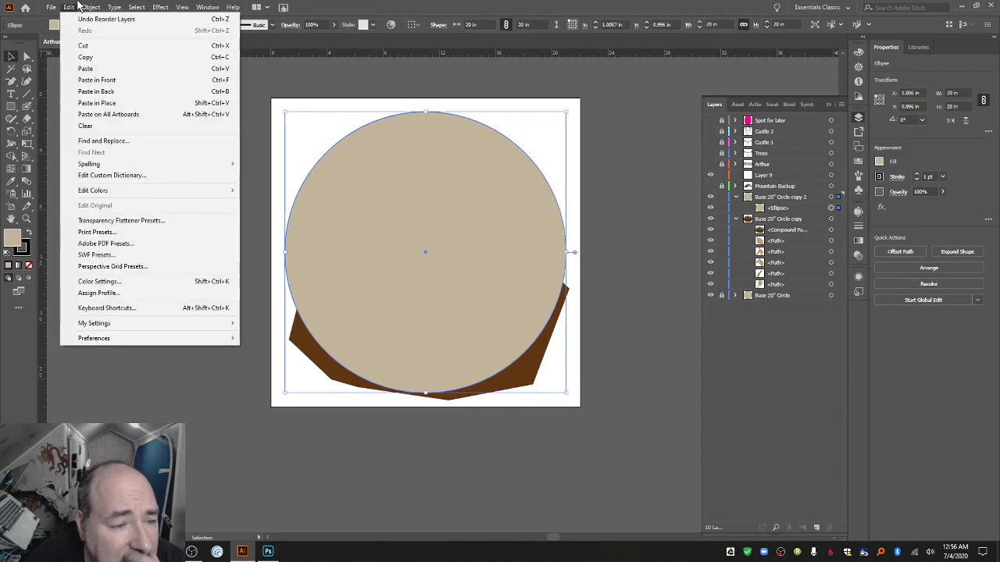
mouse_move(91, 7)
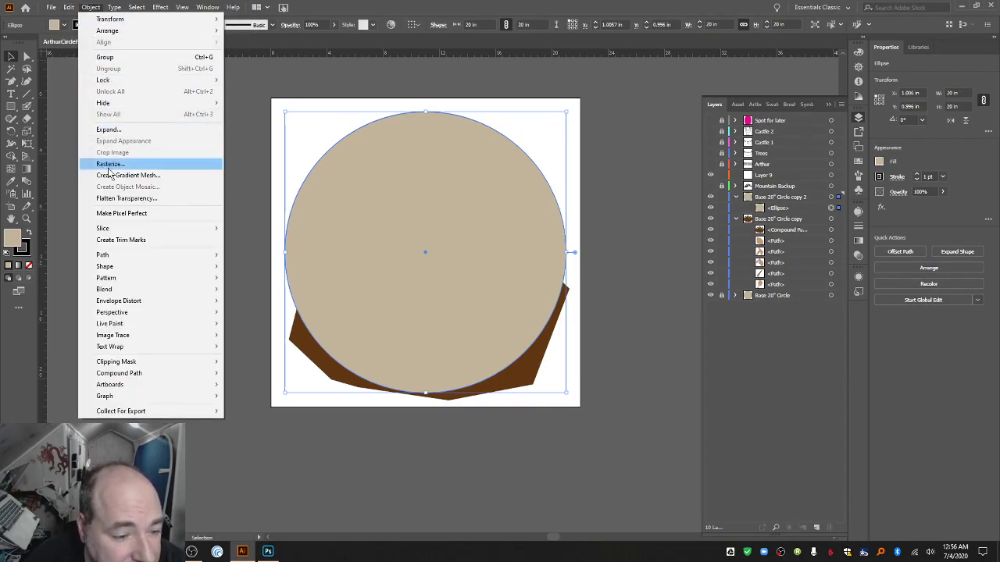
mouse_move(143, 258)
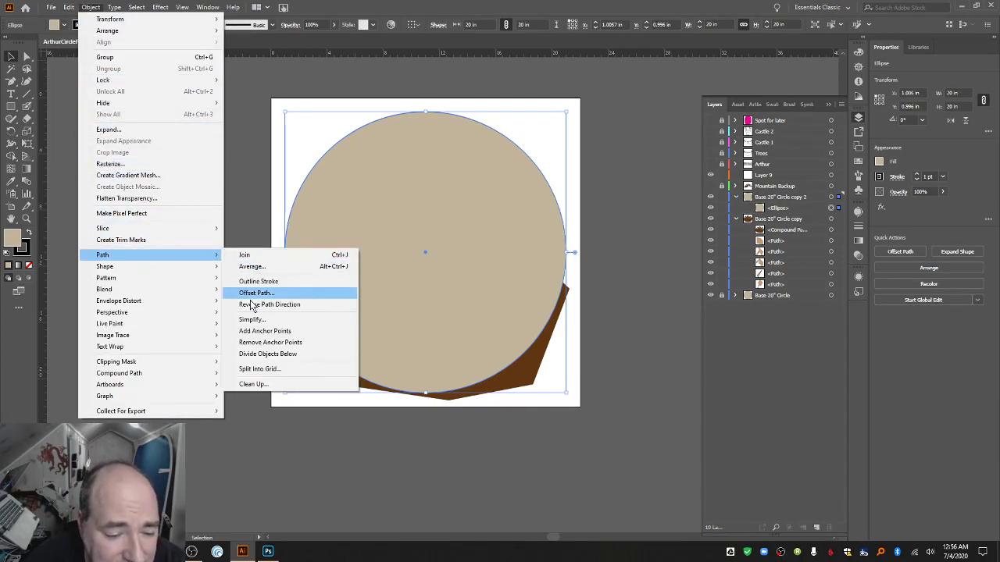
click(268, 353)
Delete the brown piece below the circle and the spare Base 20" Circle copy 2 layer.
click(603, 384)
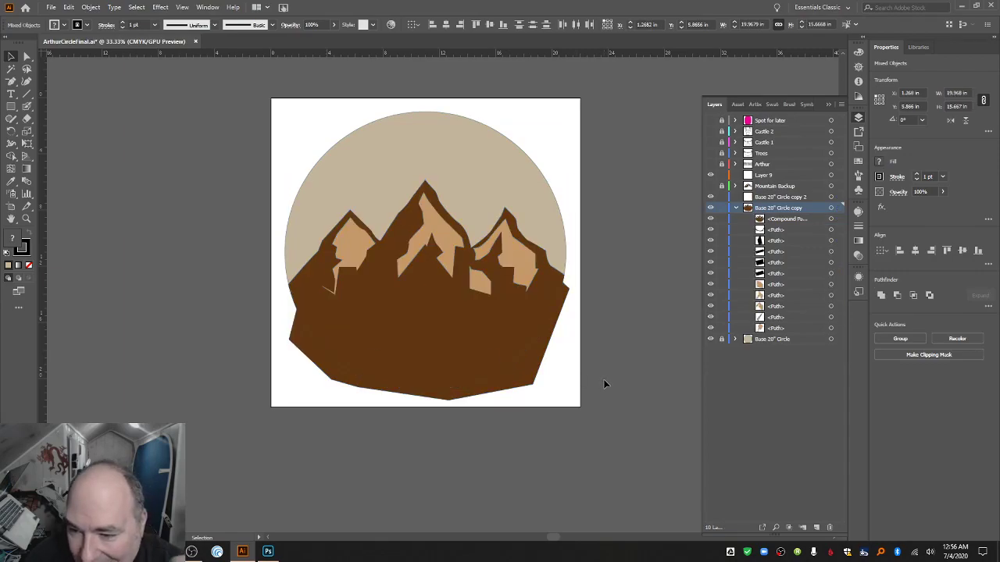
click(547, 353)
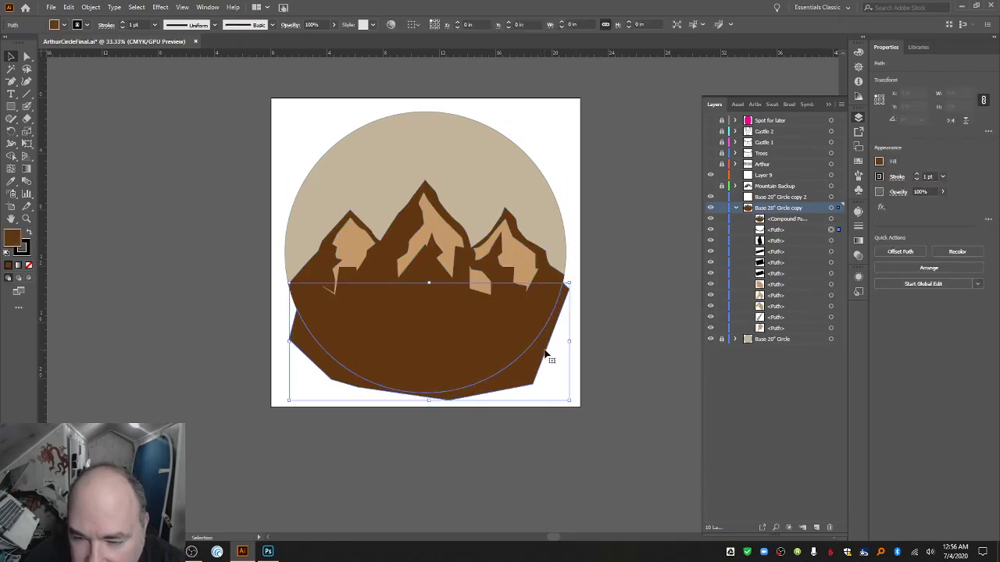
key(Delete)
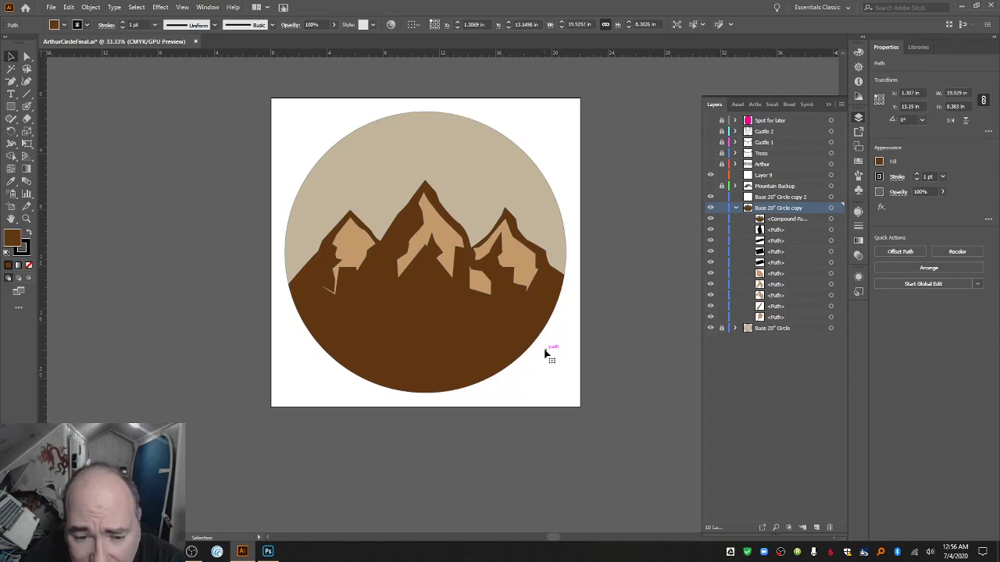
click(789, 198)
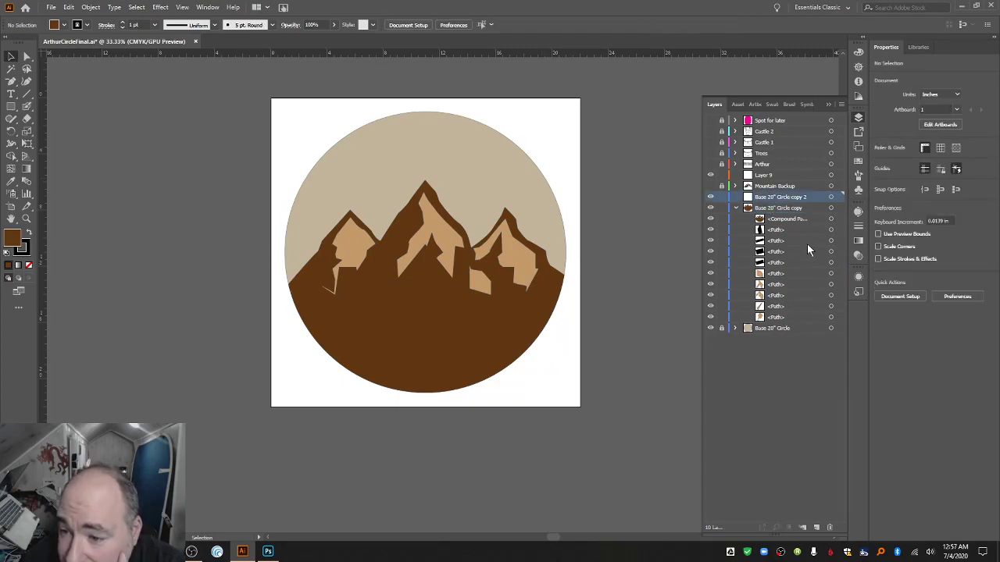
click(830, 527)
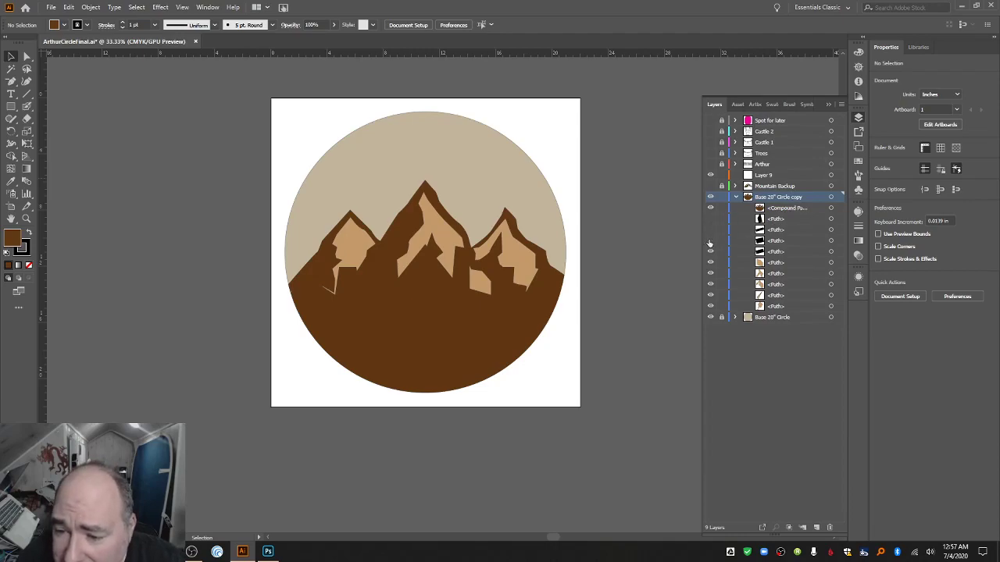
Delete the four hidden leftover <Path> sublayers.
click(782, 220)
shift+click(785, 254)
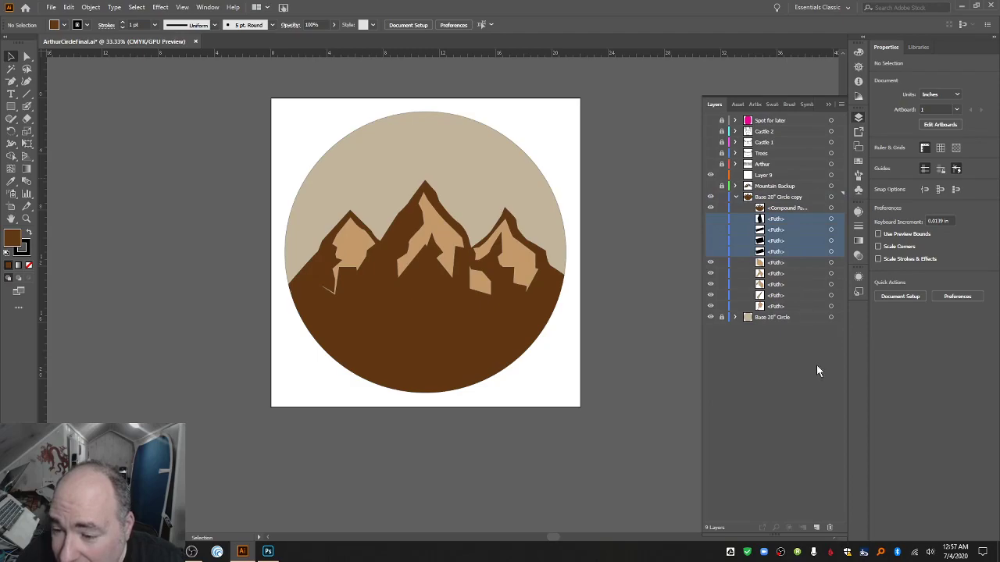
click(830, 527)
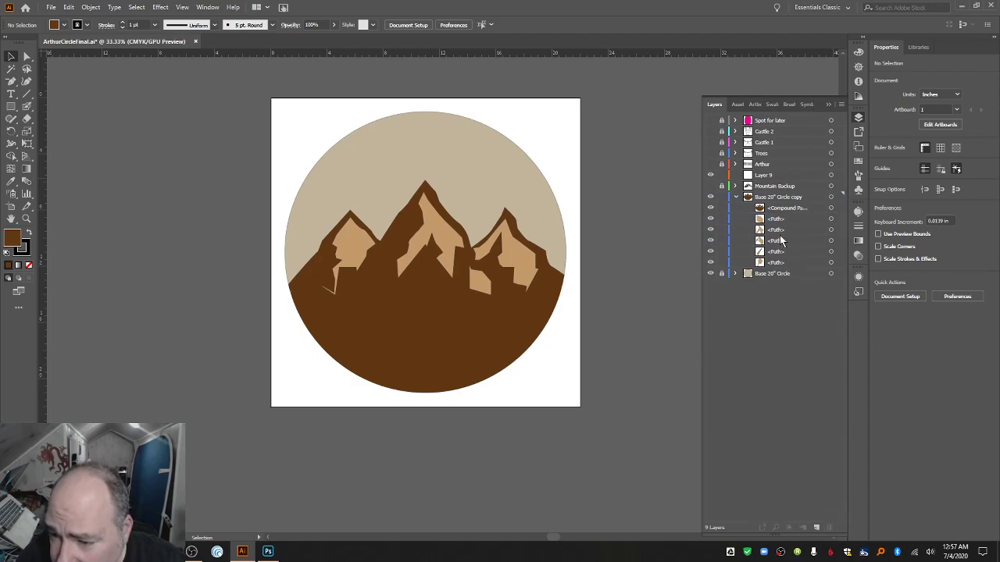
Rename the mountain artwork layer to 'Moutain' and collapse it.
double_click(781, 197)
text(Mountain)
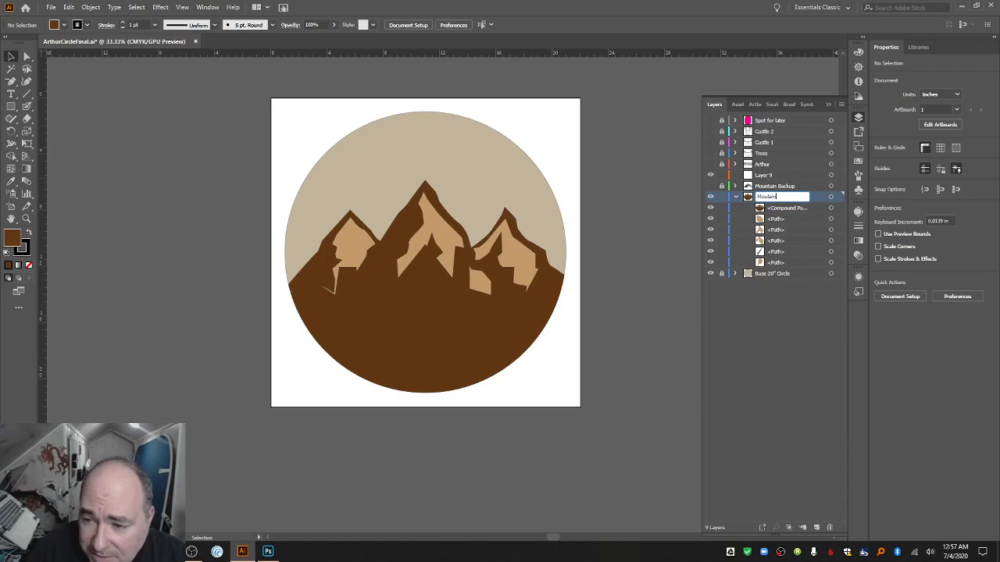
key(Return)
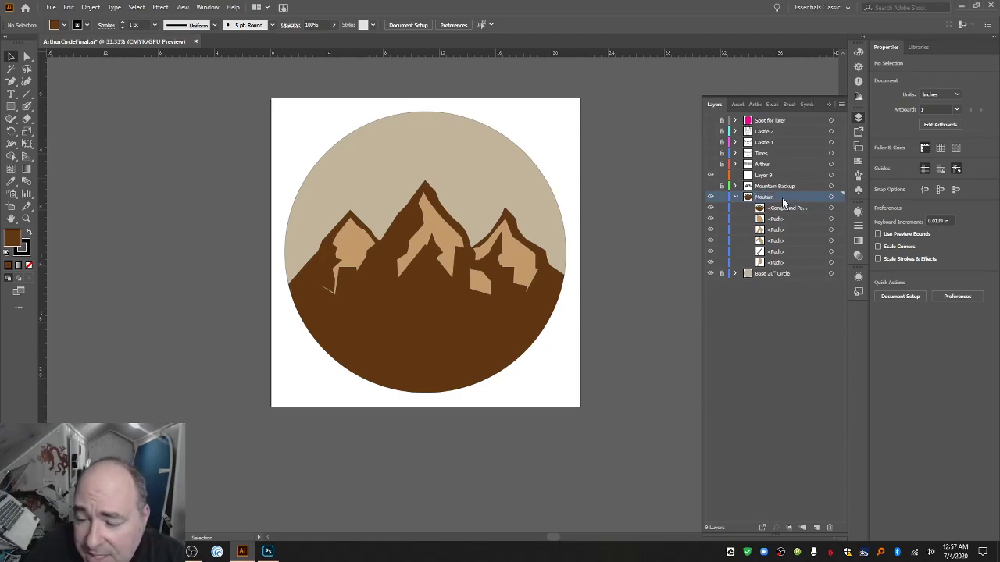
click(734, 197)
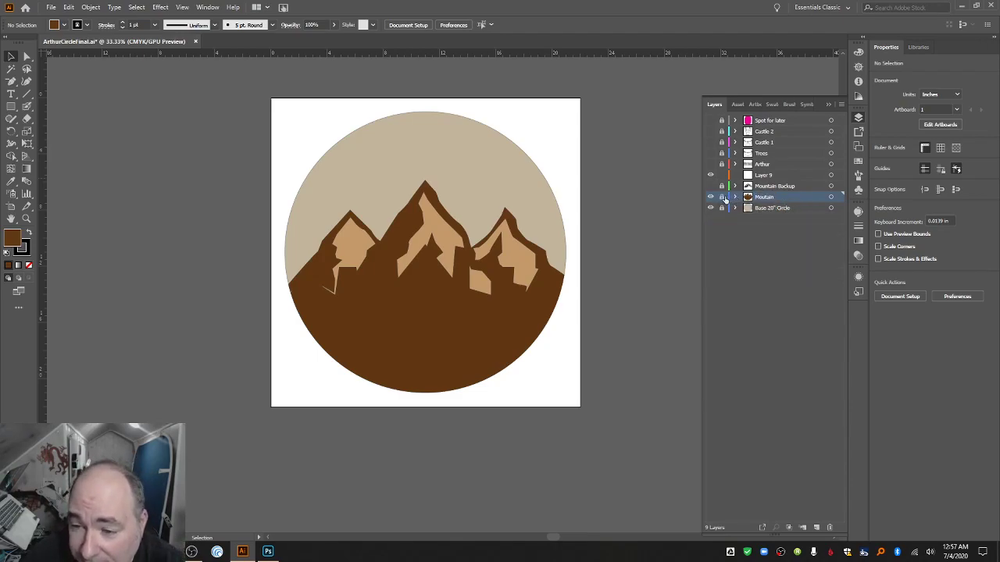
Delete the unused Layer 9, make the Trees layer visible, and select the tree outlines.
click(763, 177)
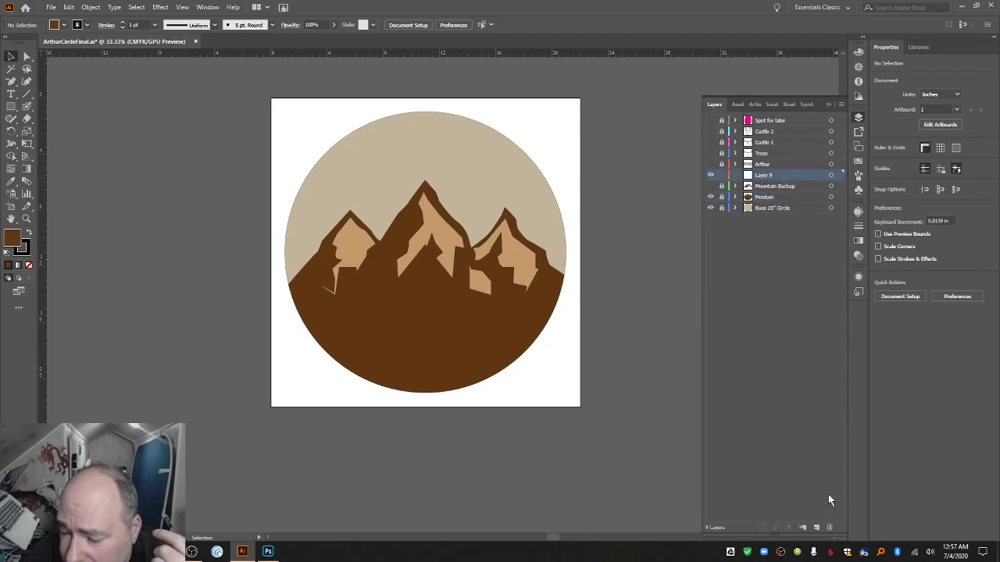
click(830, 532)
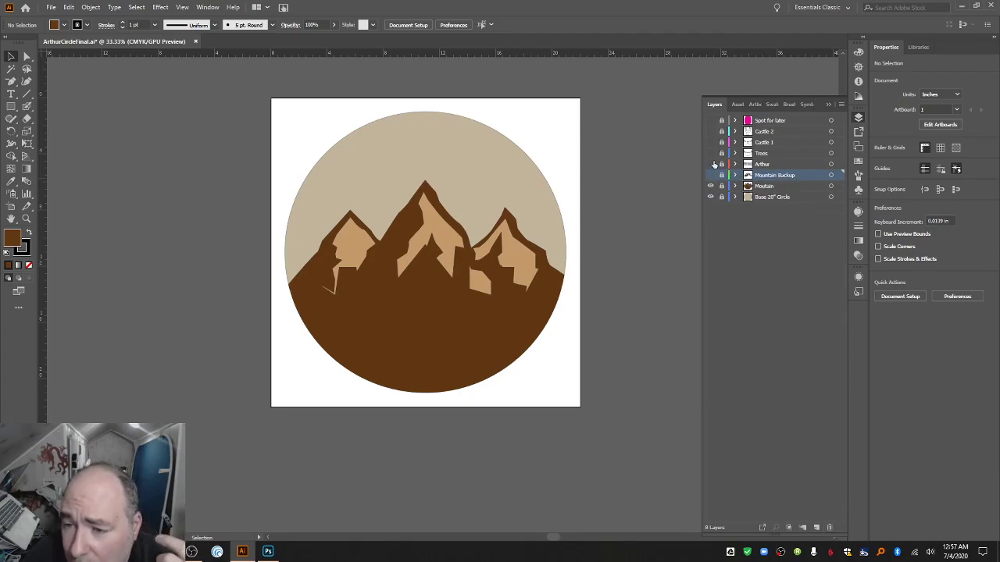
click(710, 153)
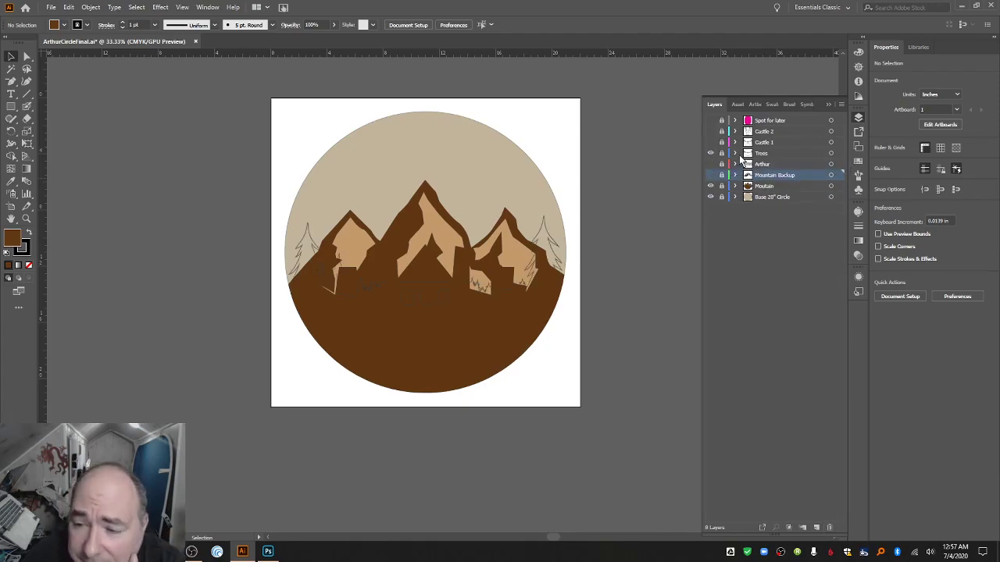
click(762, 155)
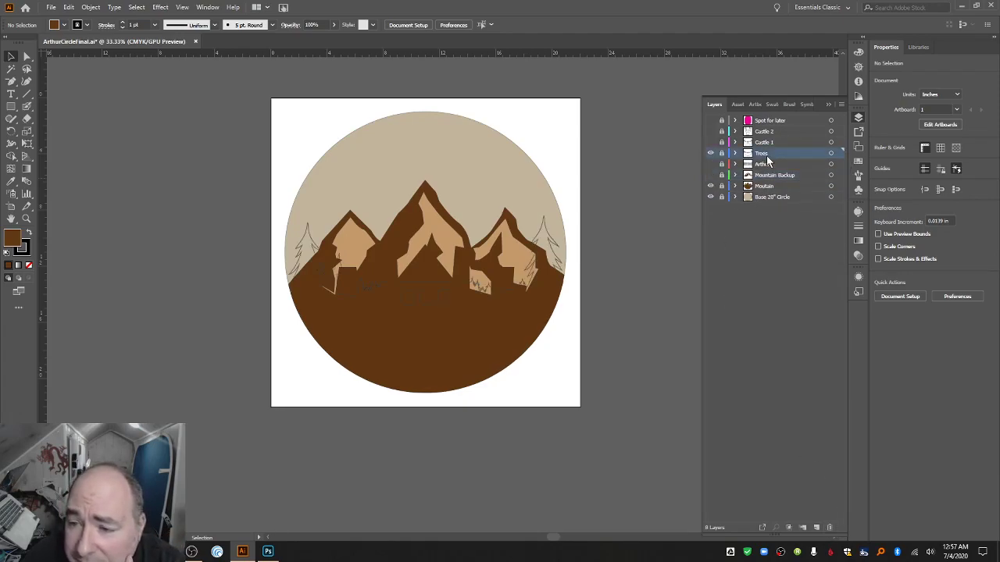
click(549, 254)
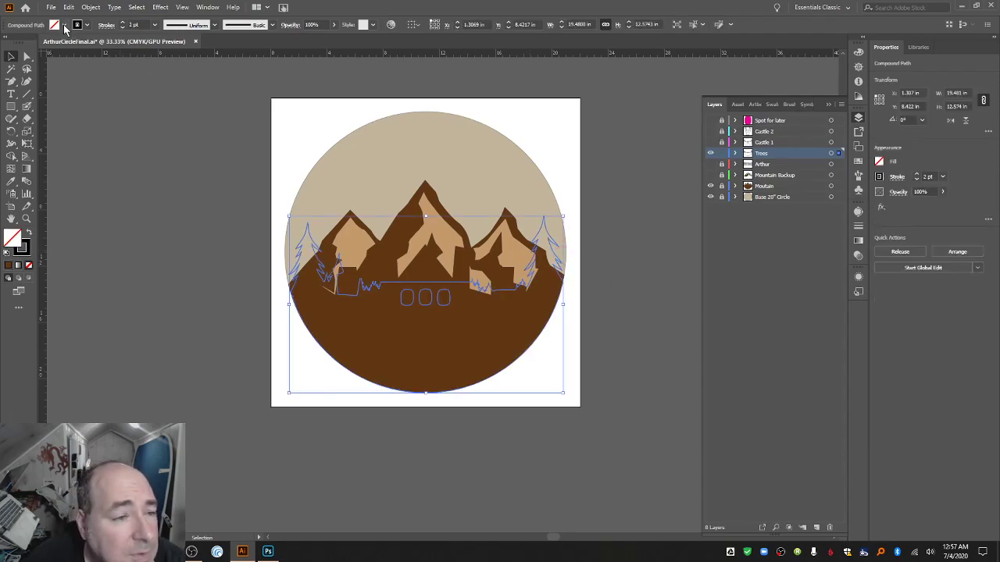
Fill the trees dark green, then show and unlock Castle 1 and select its outline.
click(64, 25)
click(51, 50)
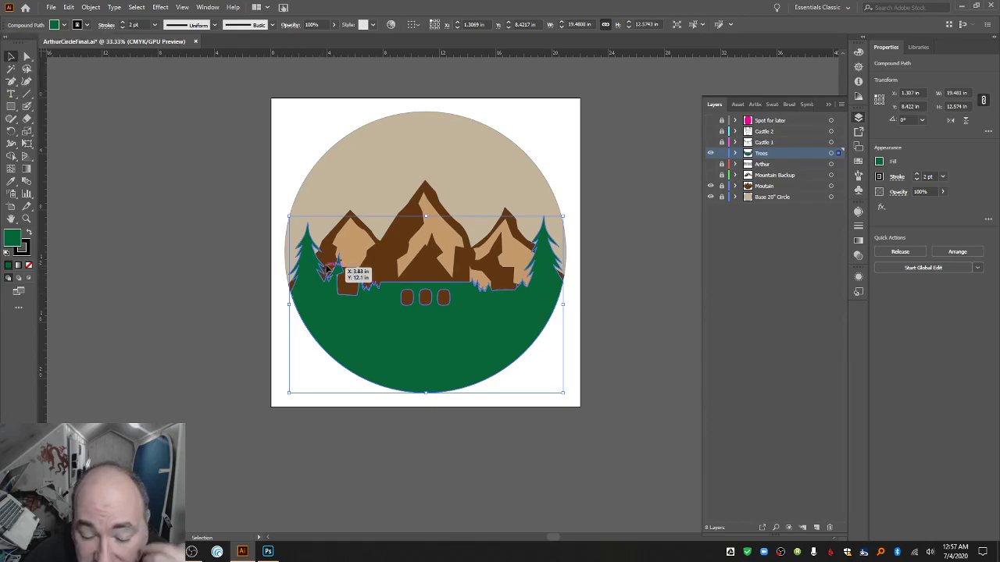
click(711, 143)
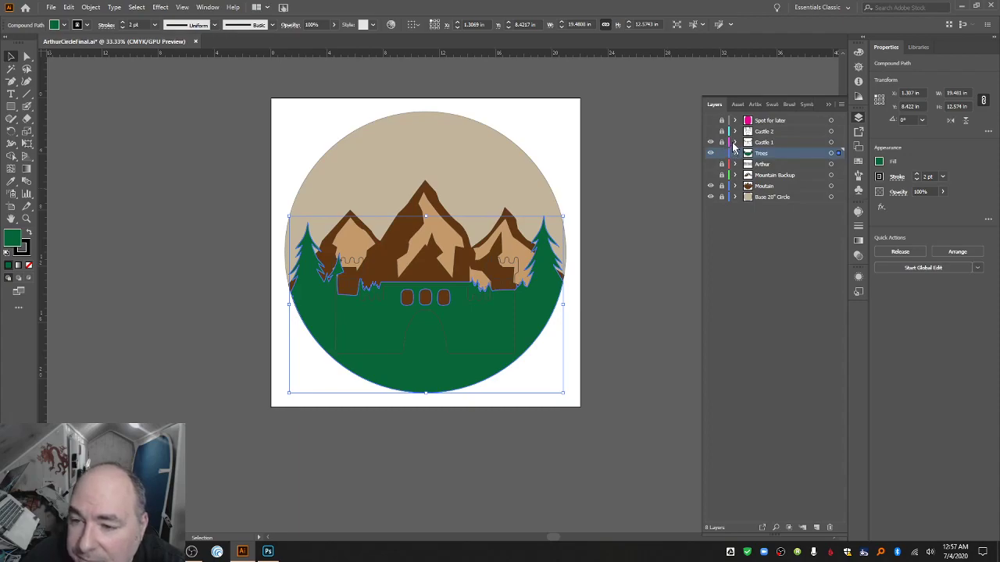
click(722, 142)
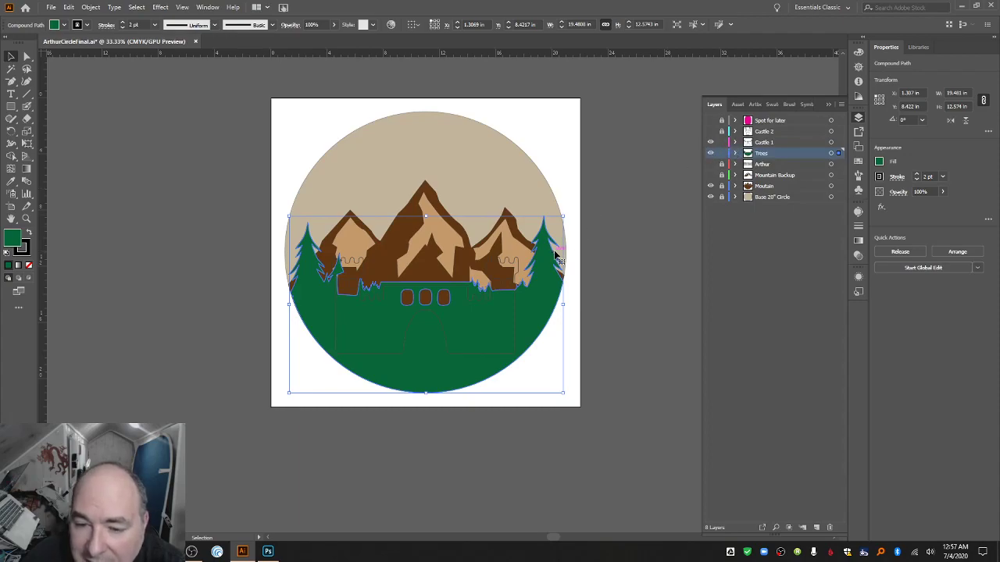
click(556, 250)
click(508, 261)
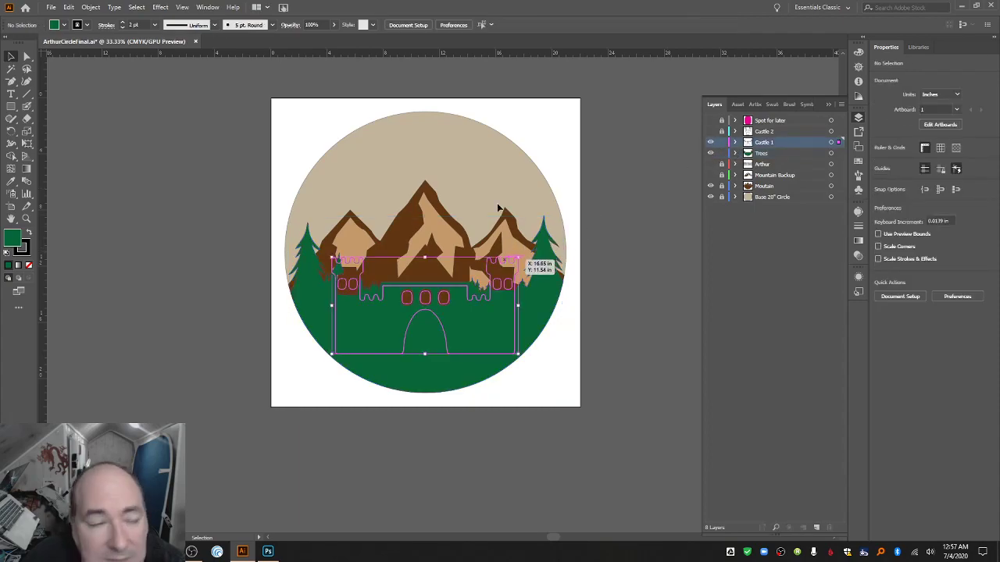
Fill the Castle 1 walls with grey and make the Castle 2 layer visible.
click(64, 25)
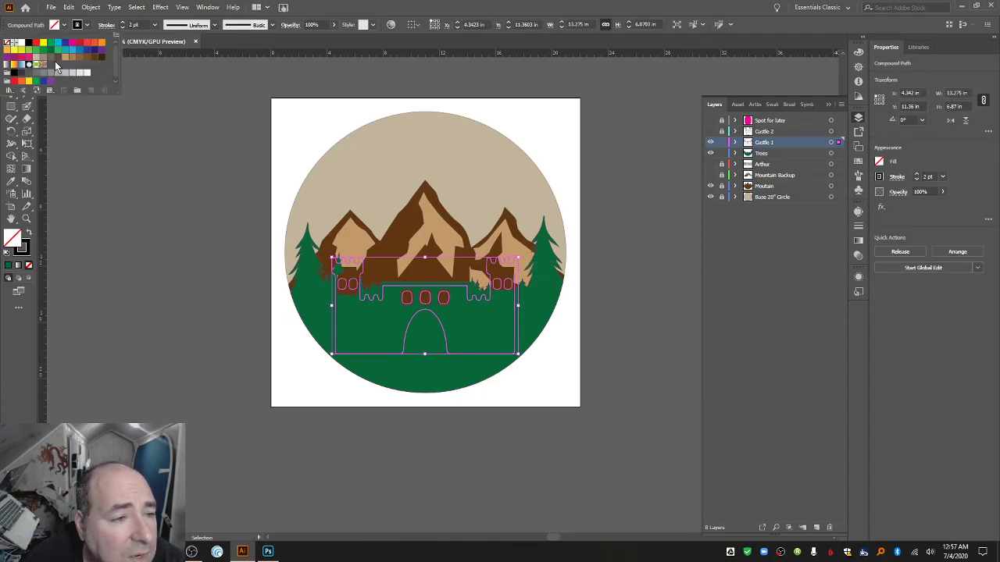
click(36, 81)
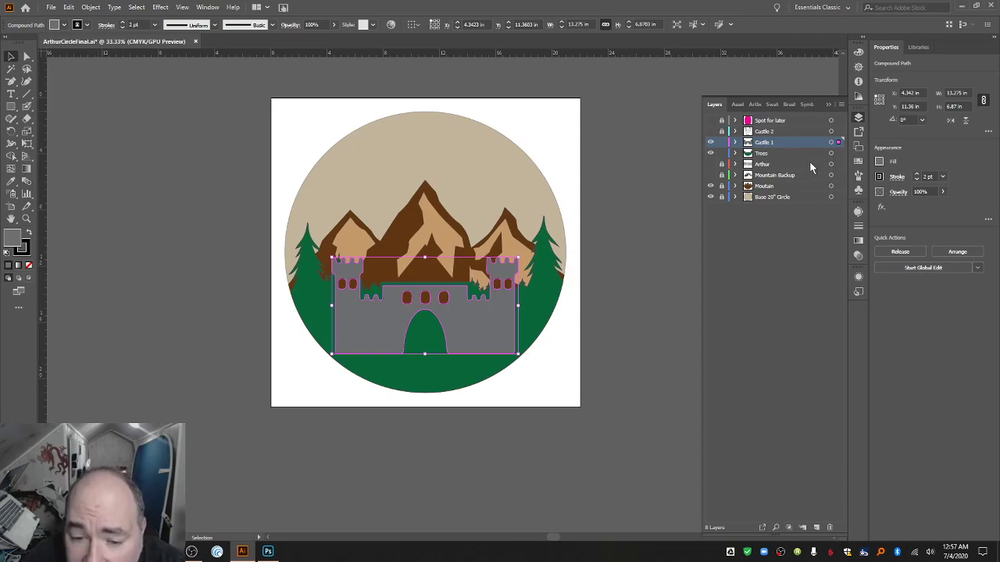
click(711, 131)
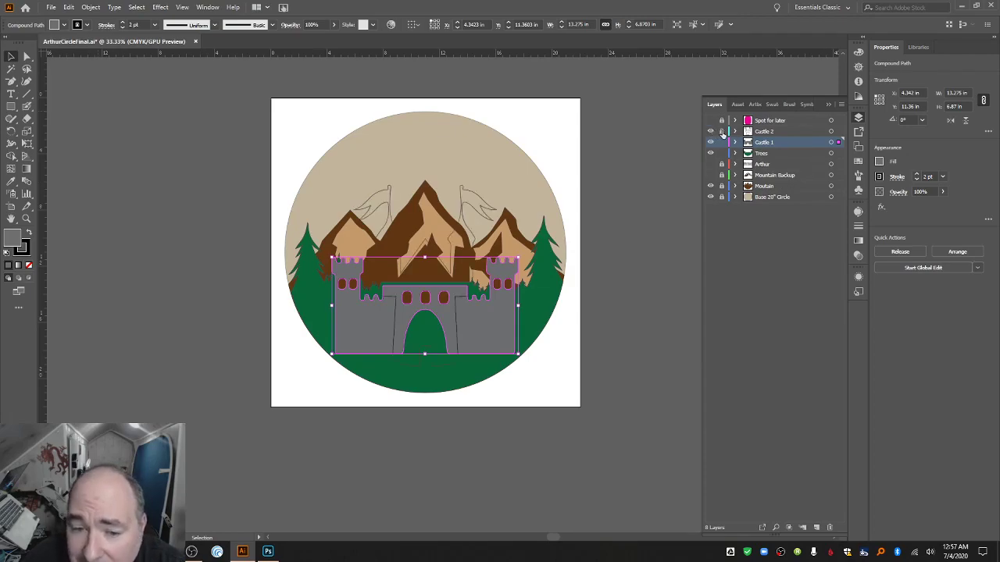
Fill the Castle 2 towers and flags with grey, then deselect.
click(64, 25)
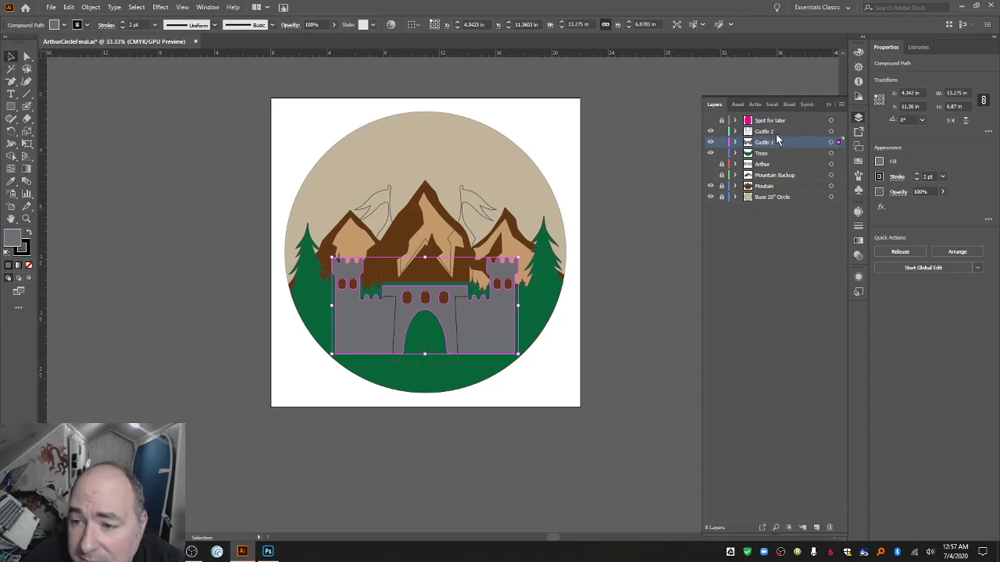
click(776, 132)
click(471, 190)
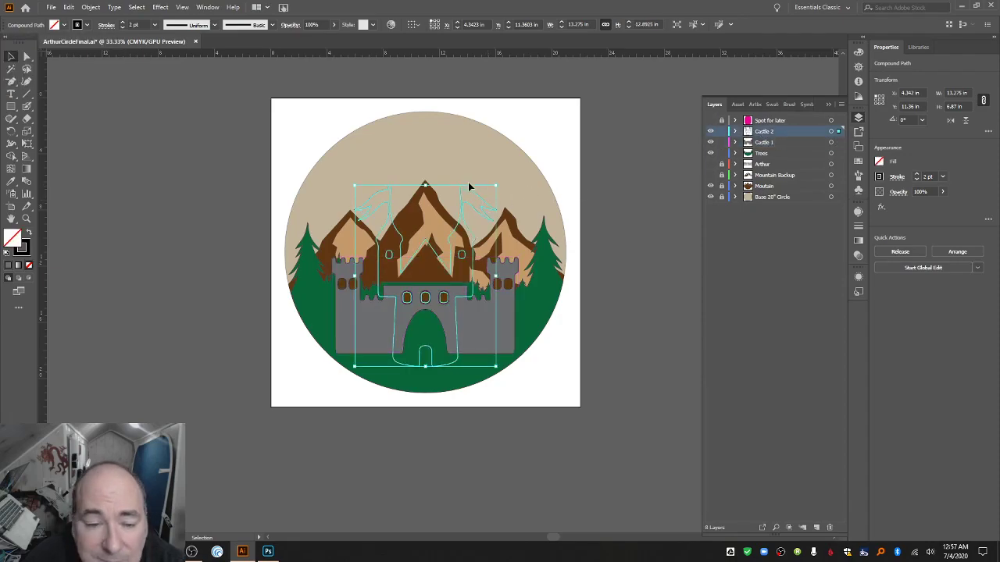
click(67, 26)
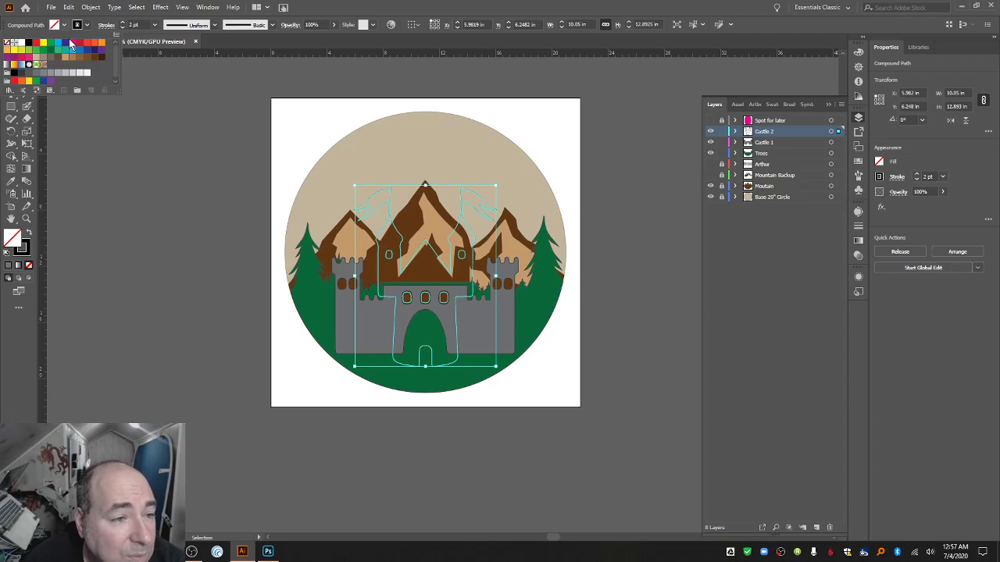
click(35, 76)
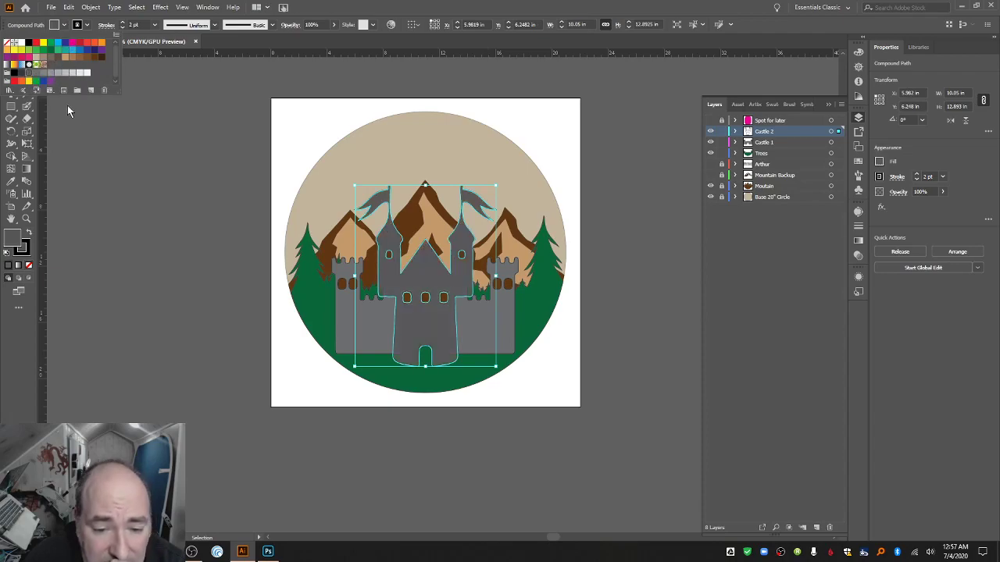
click(198, 161)
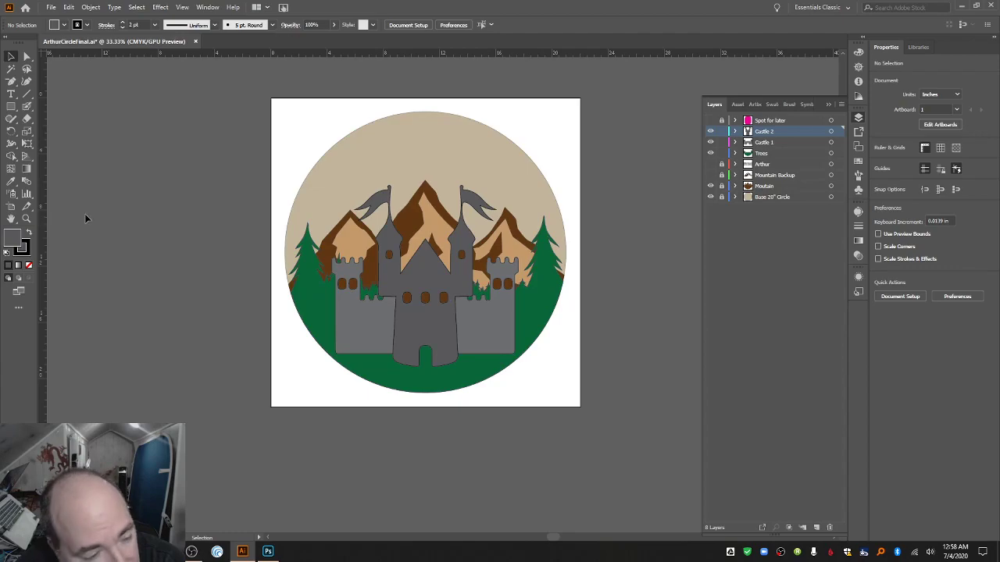
click(27, 221)
click(291, 287)
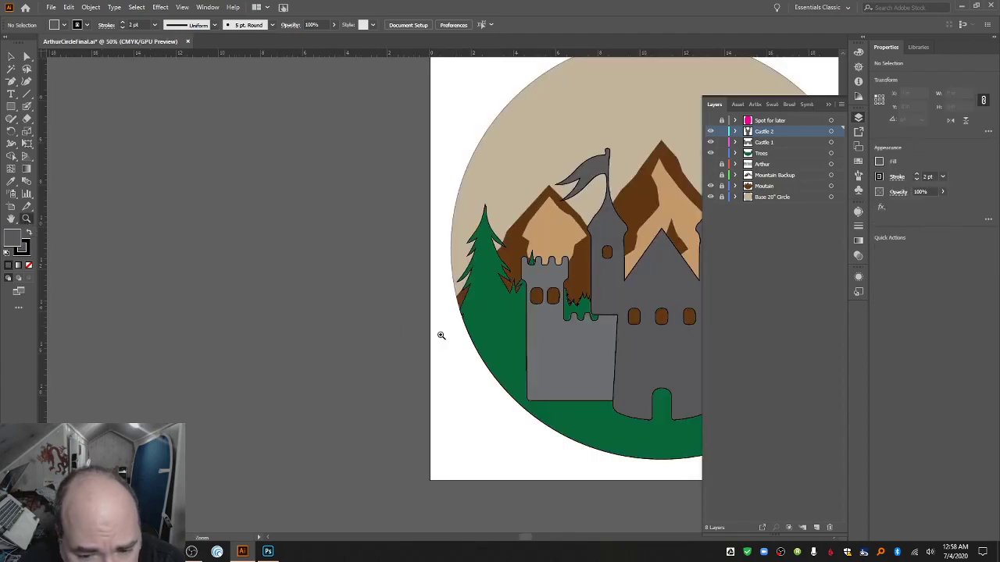
click(510, 327)
click(413, 310)
click(431, 276)
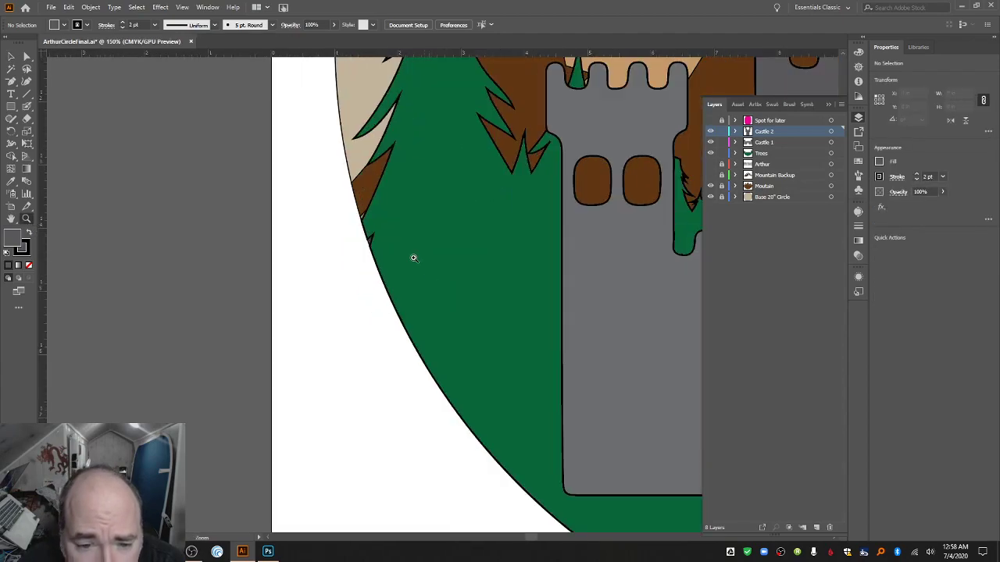
click(414, 258)
click(414, 259)
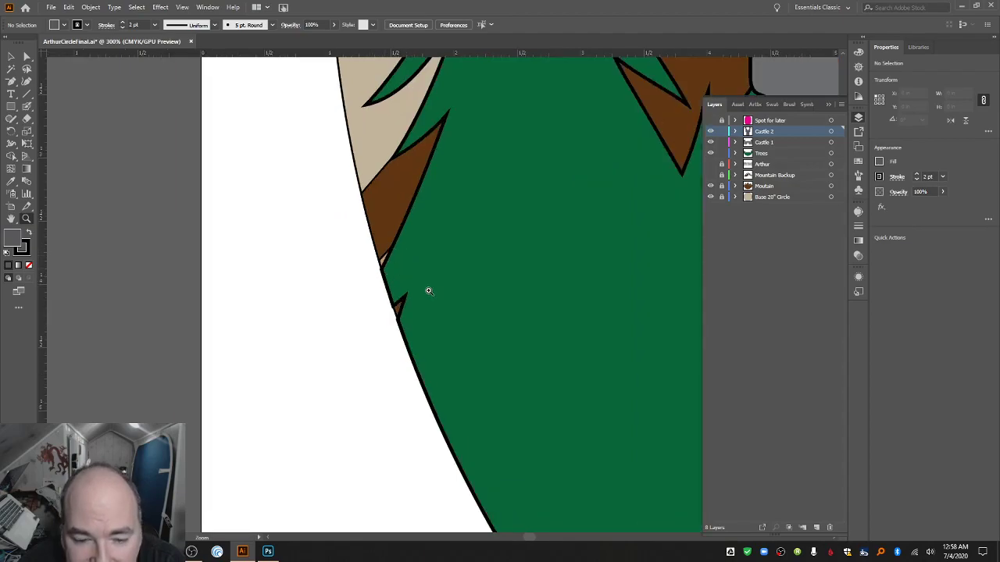
scroll(428, 290, up, 2)
scroll(440, 295, down, 2)
scroll(438, 297, down, 1)
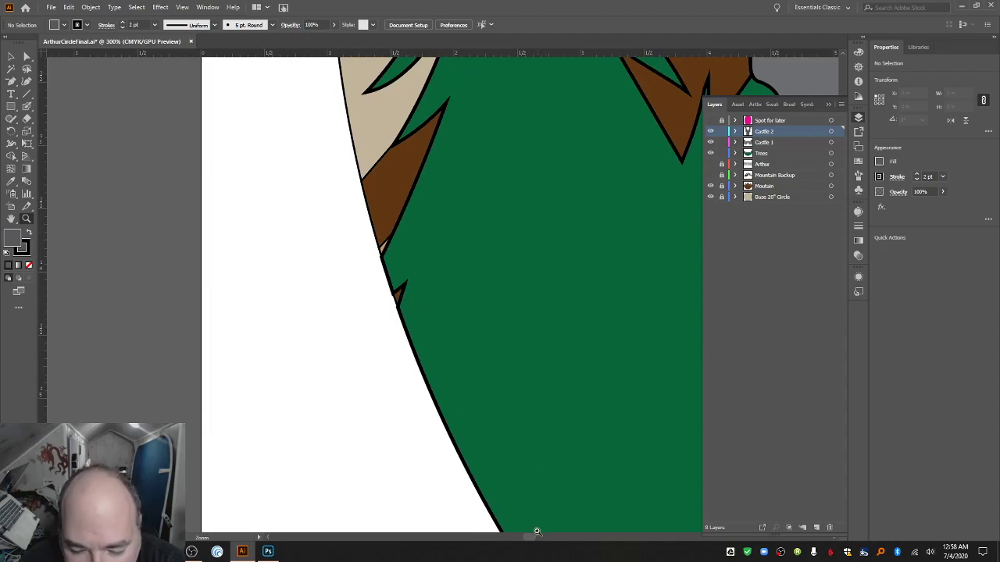
drag(536, 537, 570, 544)
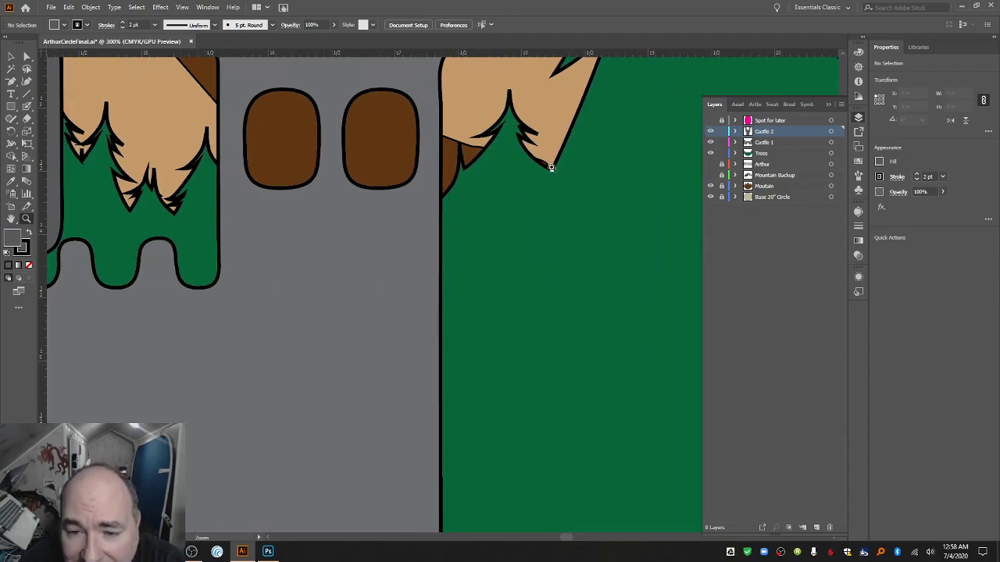
ctrl+alt+click(544, 239)
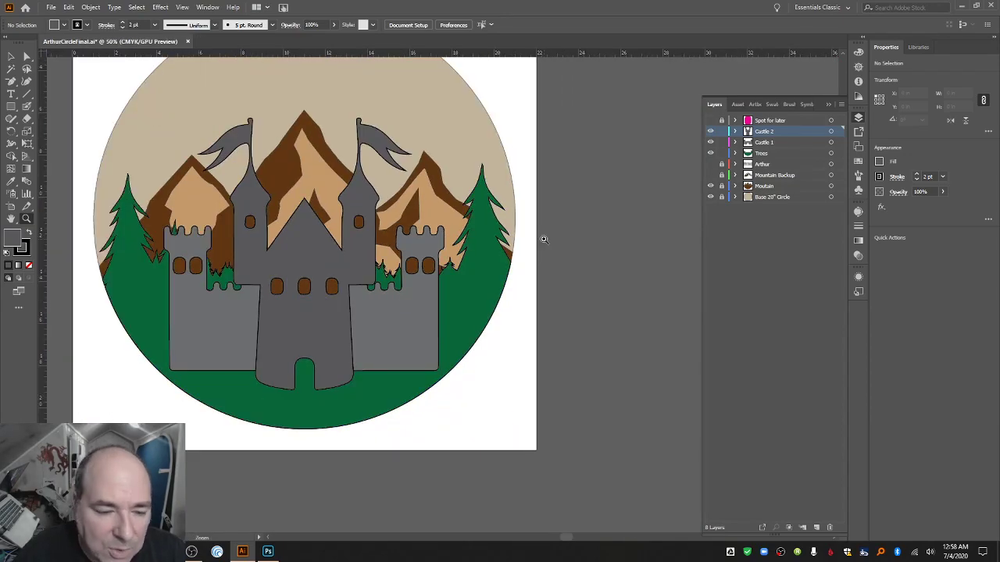
drag(576, 538, 550, 545)
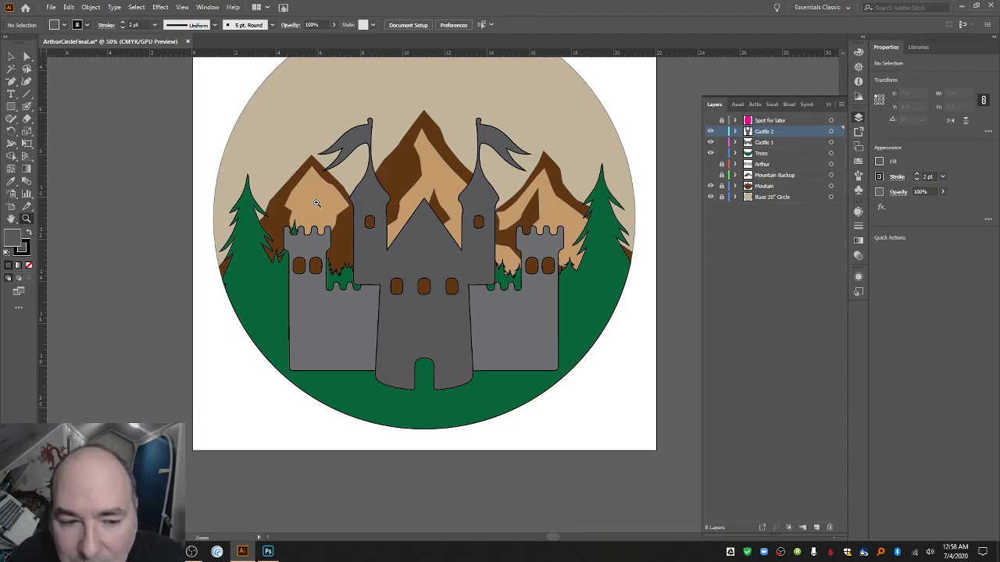
Delete the four tan shapes under Moutain: two near the right tower, the centre one, the left one.
click(735, 186)
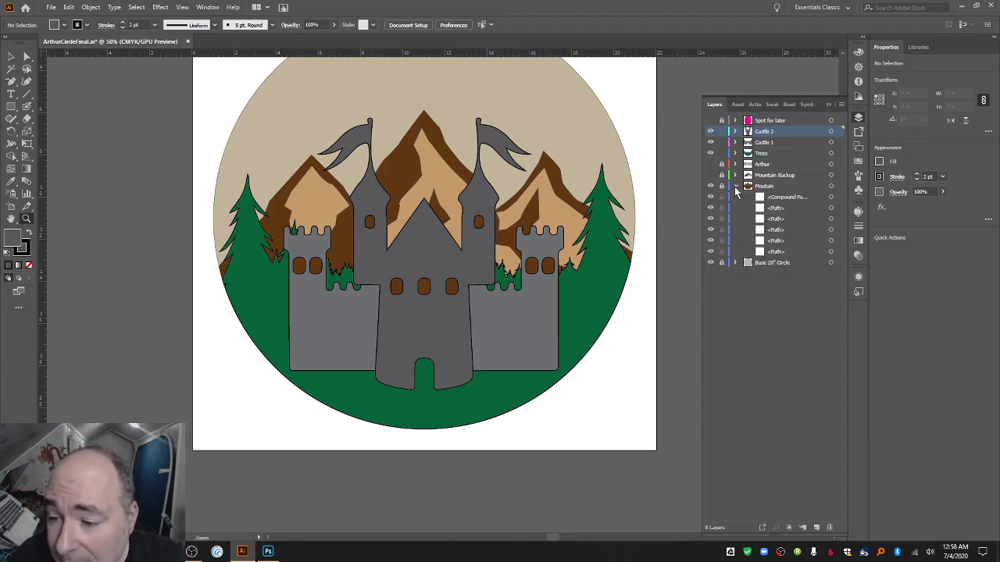
click(784, 209)
shift+click(782, 252)
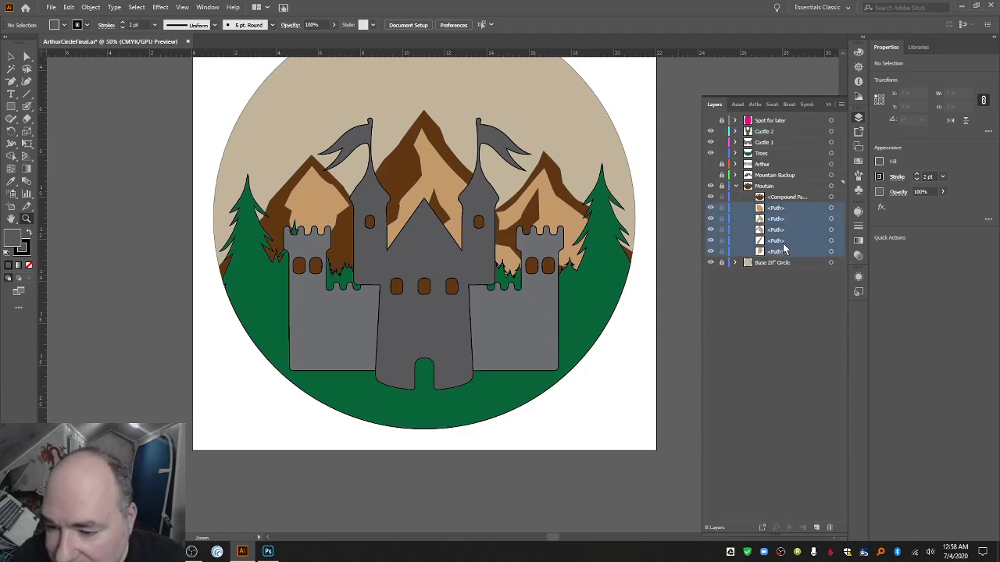
click(790, 212)
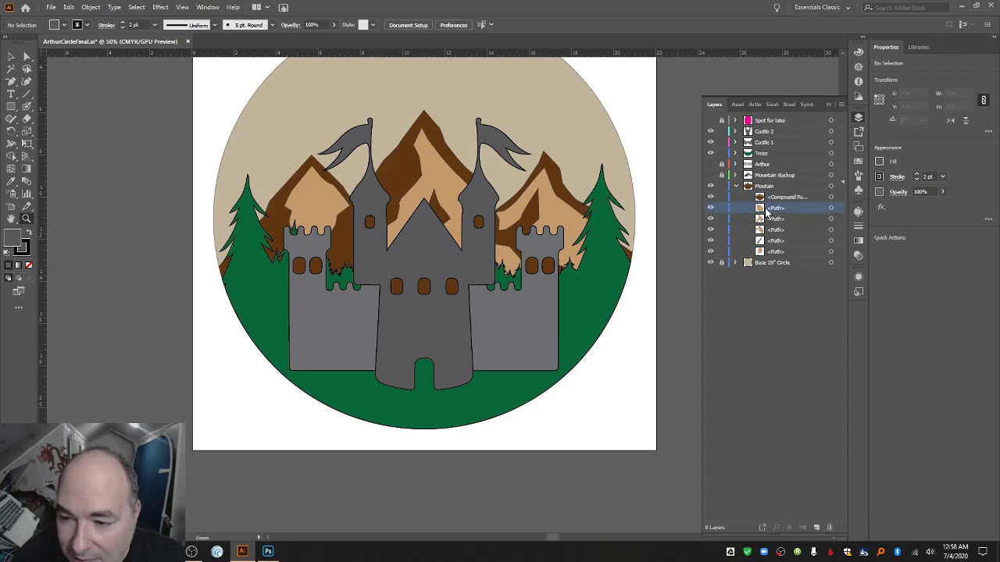
click(829, 528)
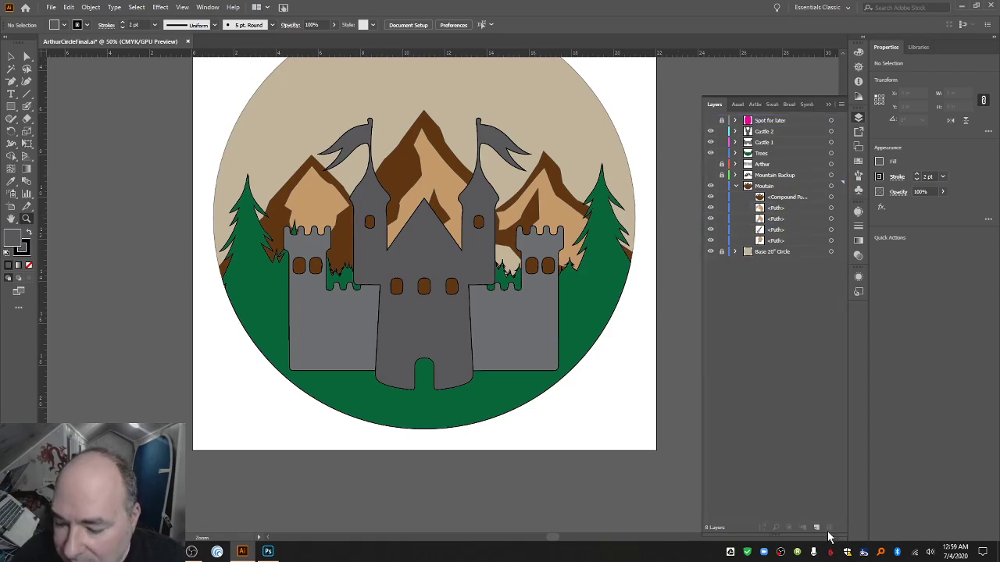
click(803, 209)
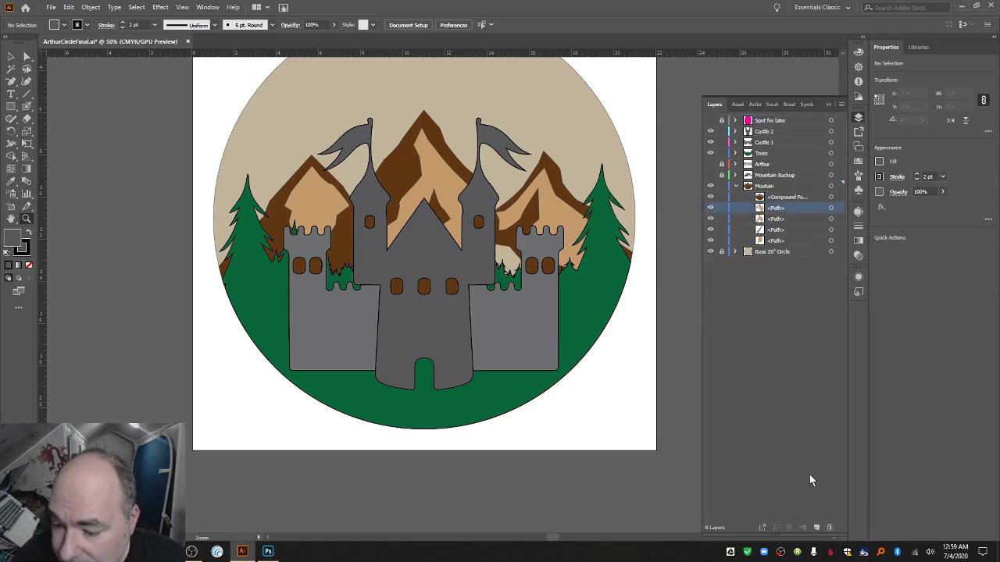
click(829, 528)
click(788, 210)
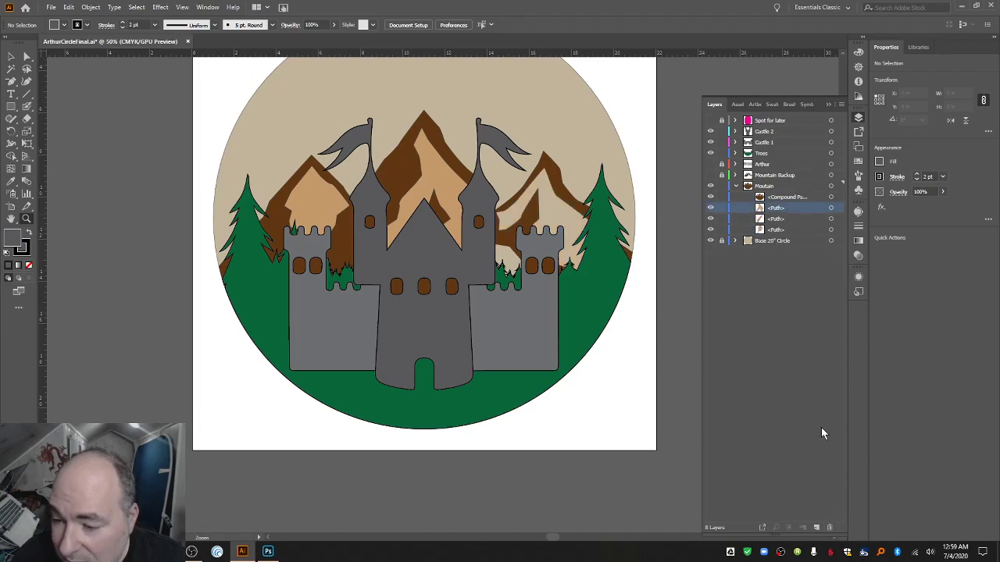
click(829, 528)
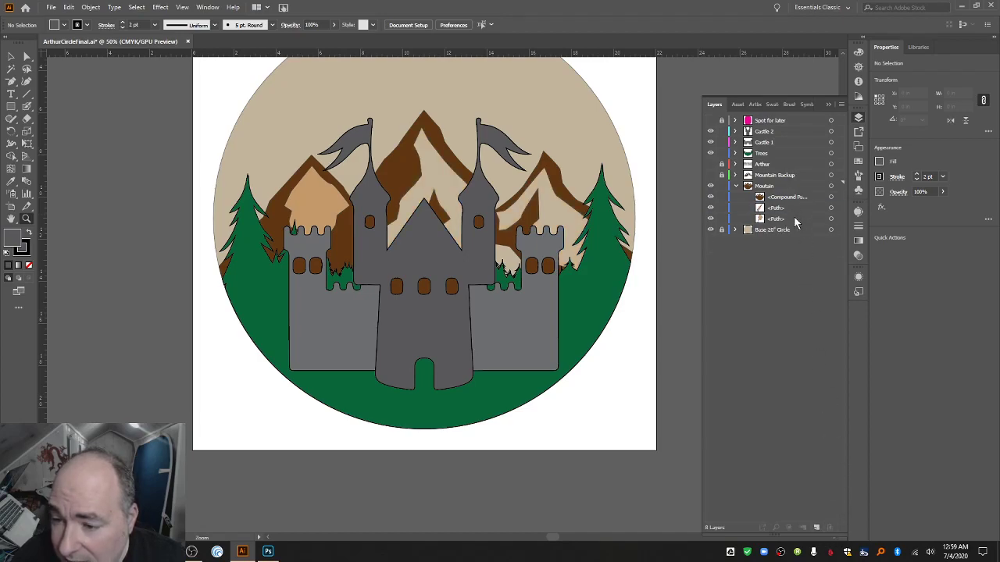
click(794, 218)
click(829, 528)
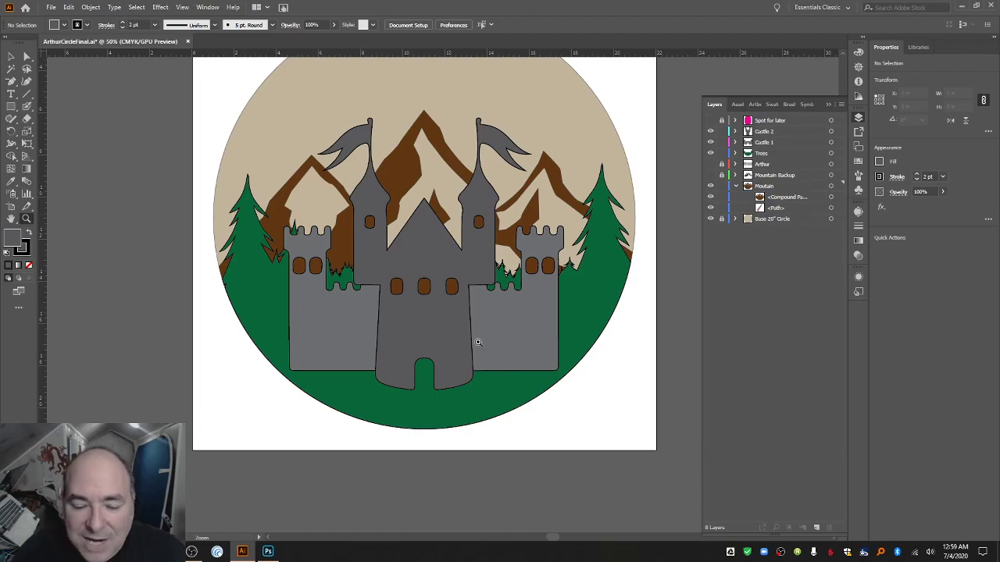
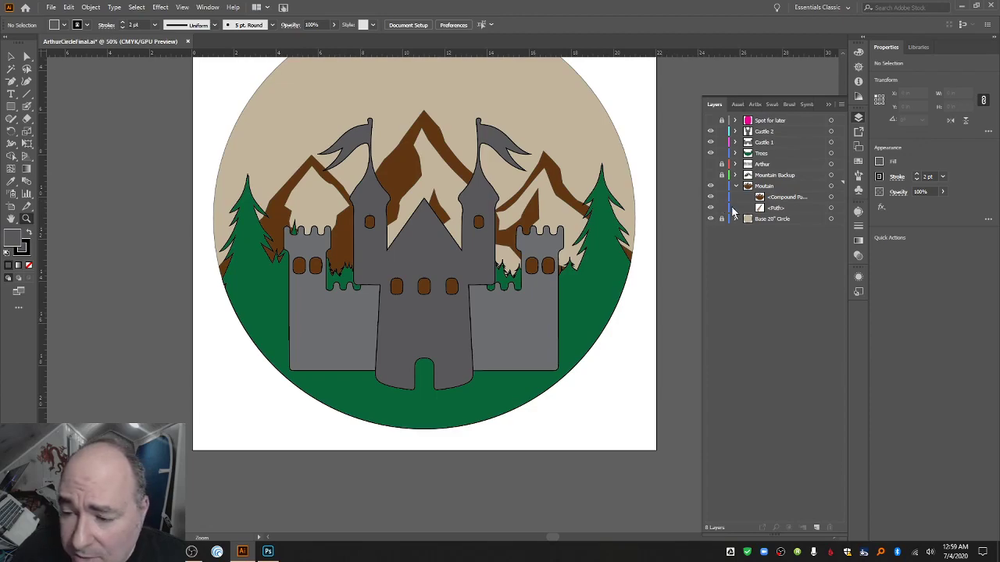
Hide the Trees, Castle 1 and Castle 2 layers and magnify the mountain's left edge.
click(710, 153)
click(710, 142)
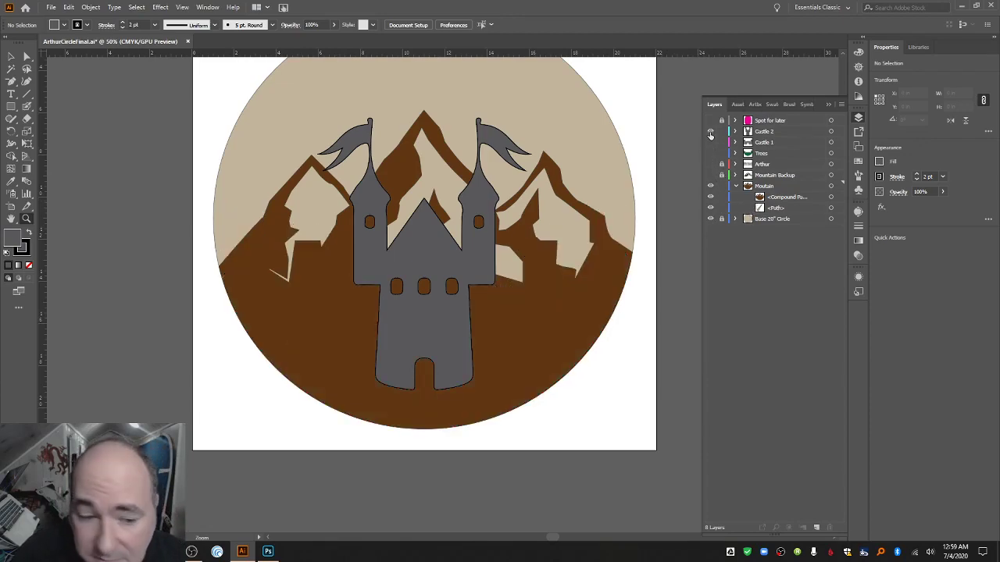
click(710, 131)
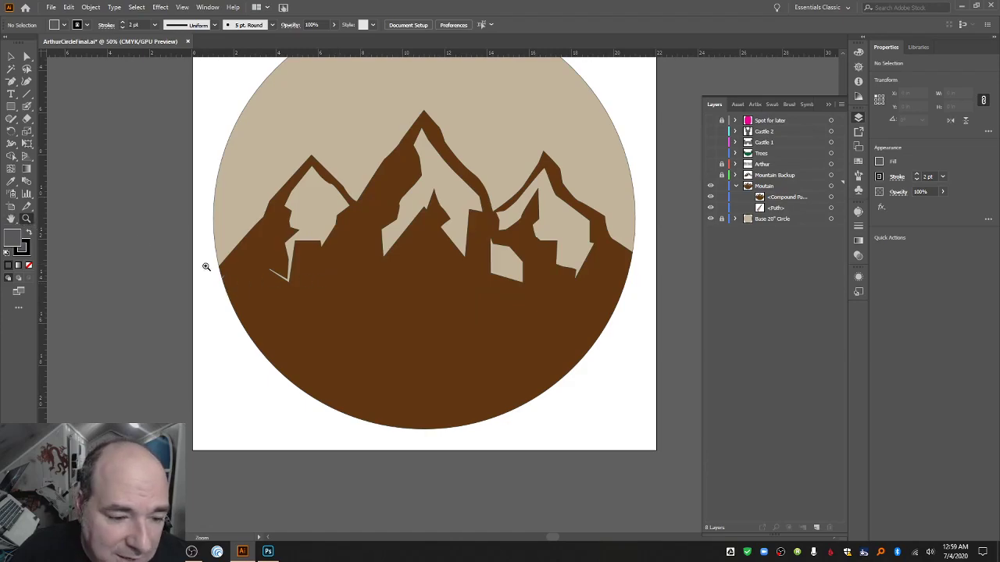
click(227, 282)
click(436, 314)
click(446, 268)
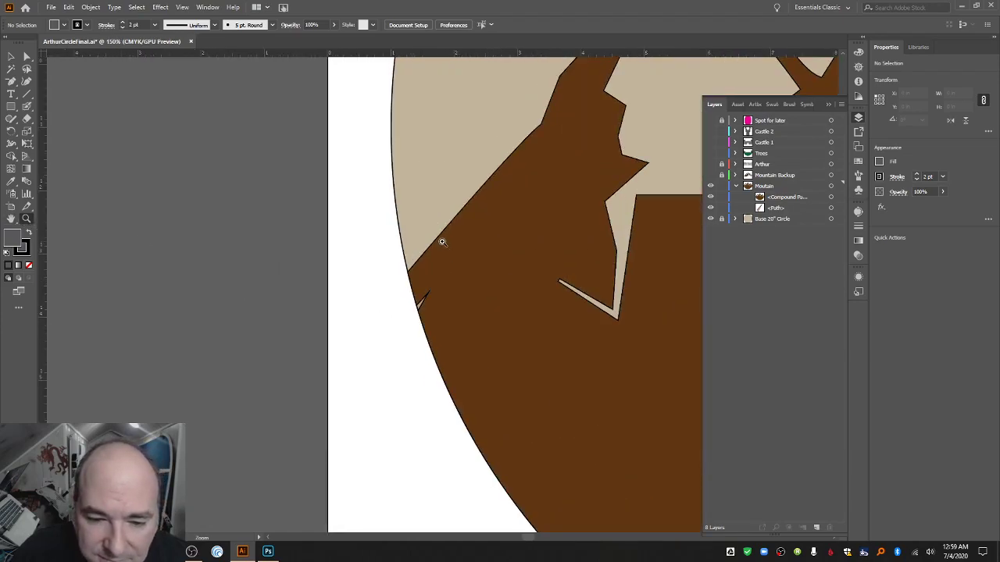
click(440, 241)
click(430, 307)
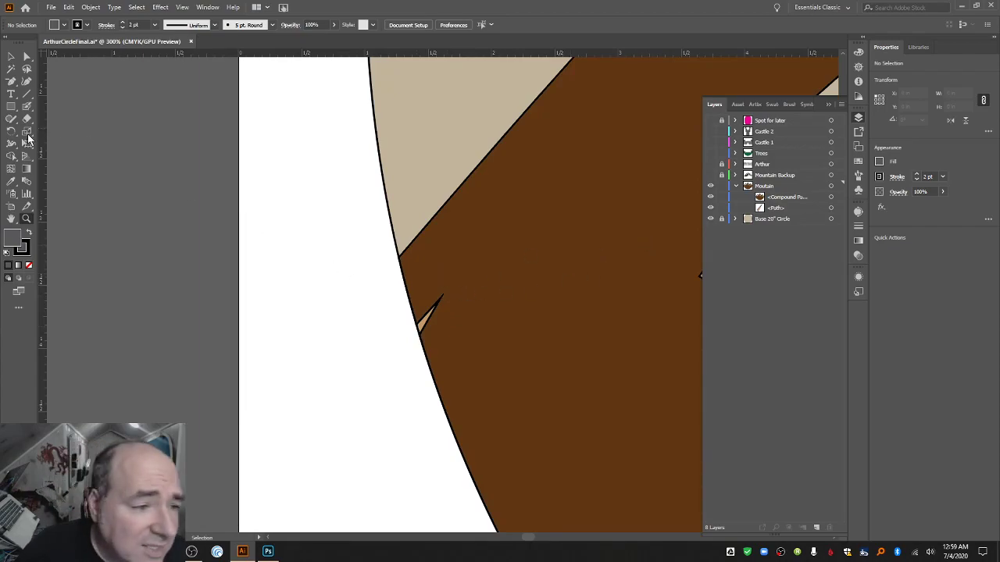
Merge the stray sliver into the mountain with the Shape Builder tool.
click(11, 156)
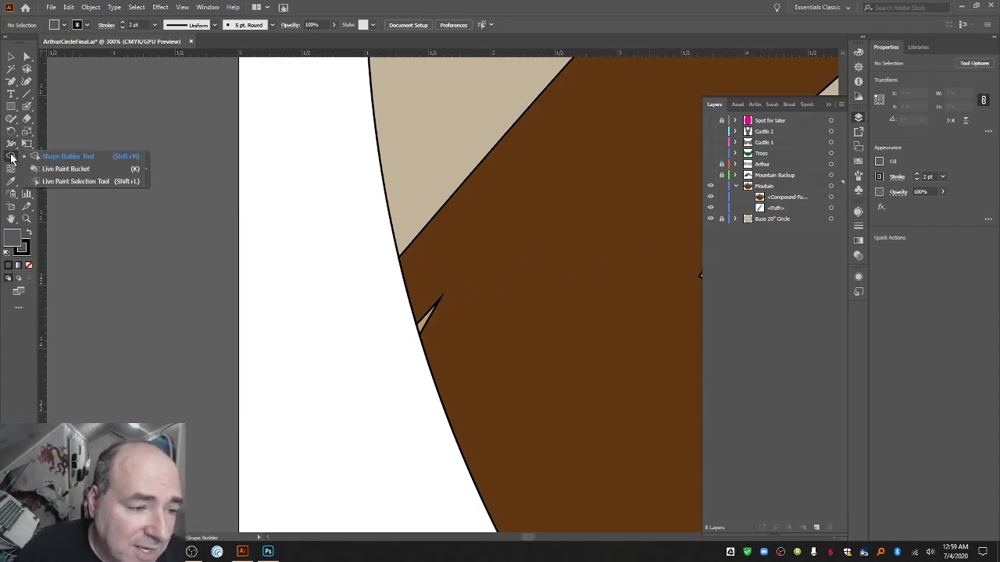
click(43, 159)
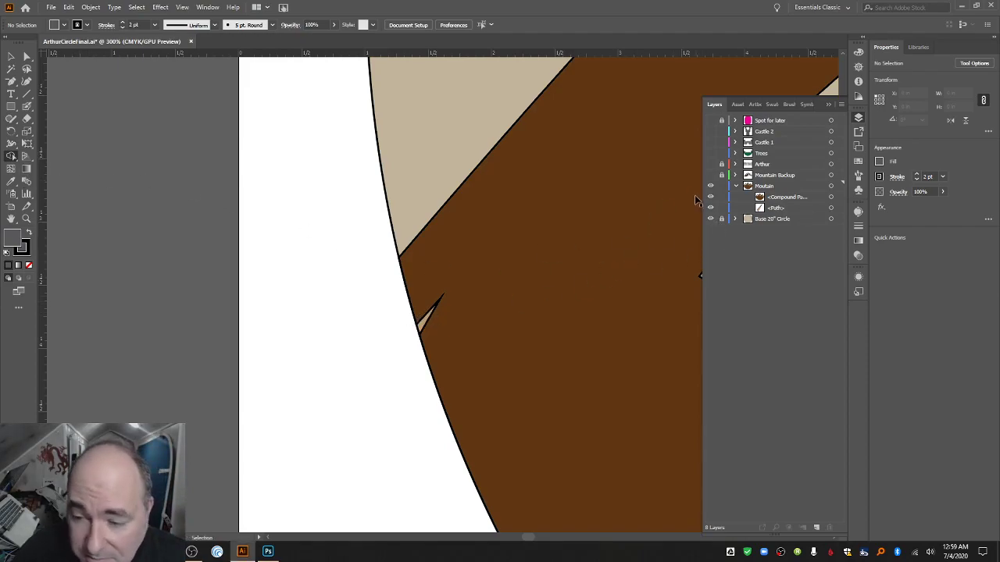
key(ctrl+a)
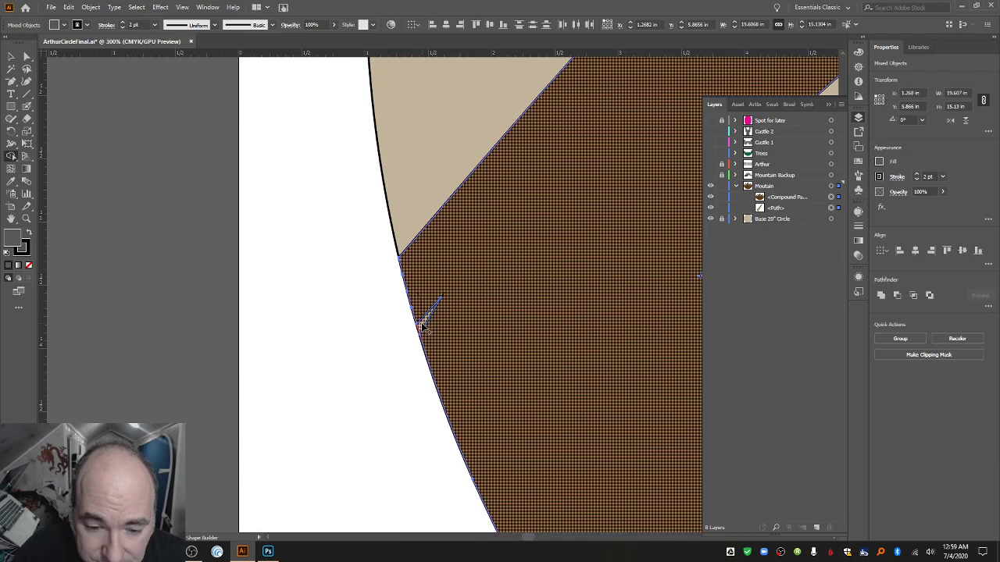
drag(422, 326, 456, 362)
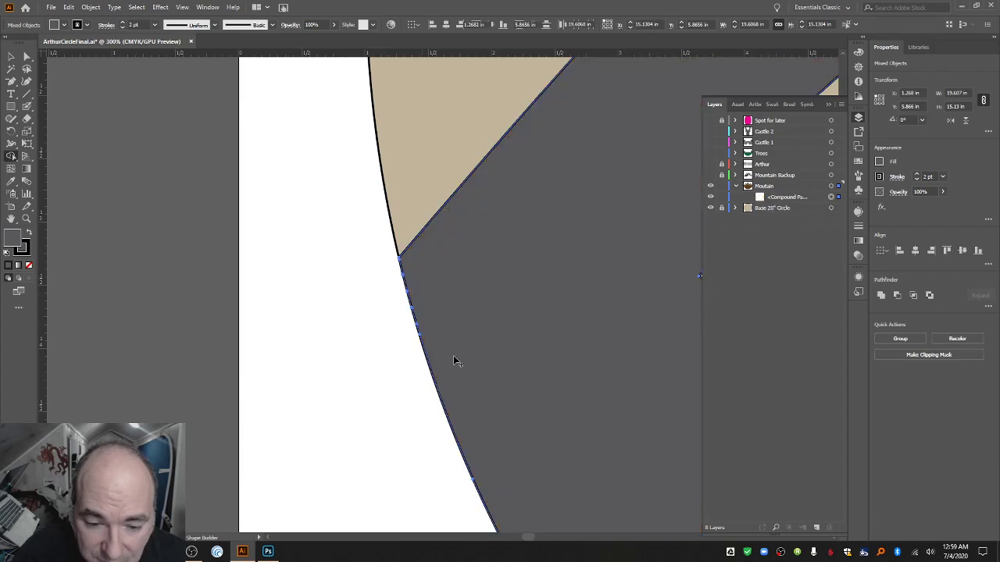
Fill the merged mountain with brown and fit the artboard in the window.
click(64, 25)
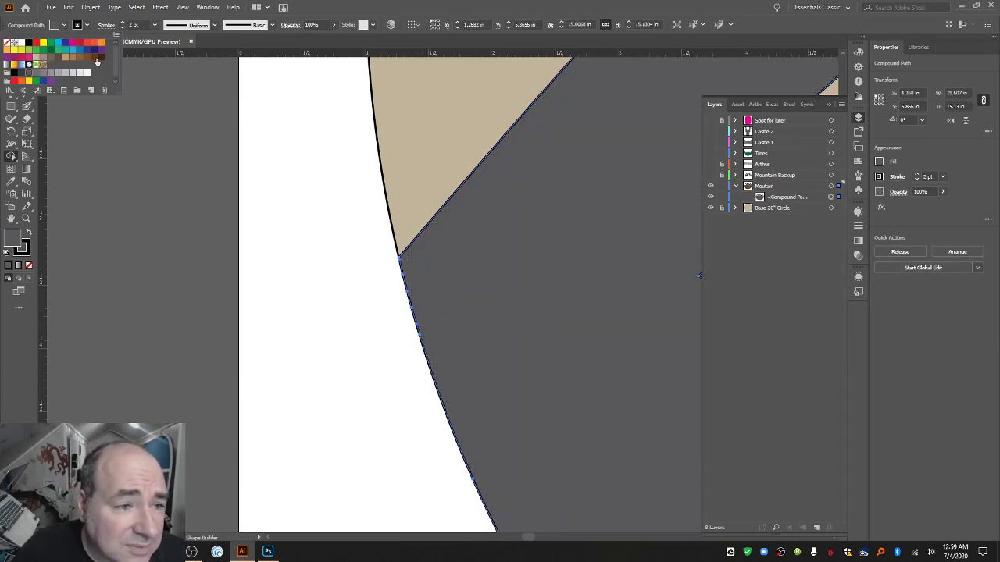
click(95, 59)
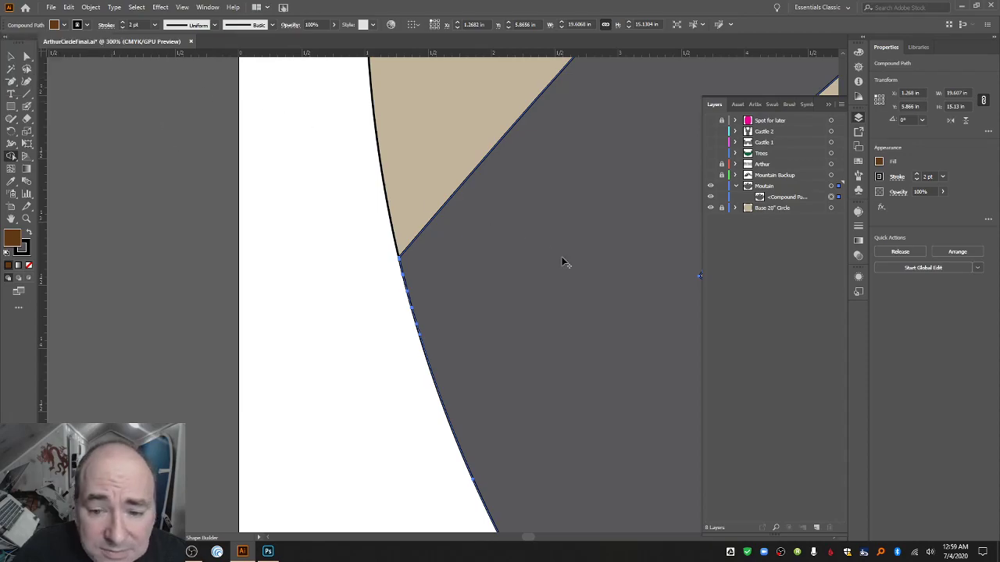
click(64, 26)
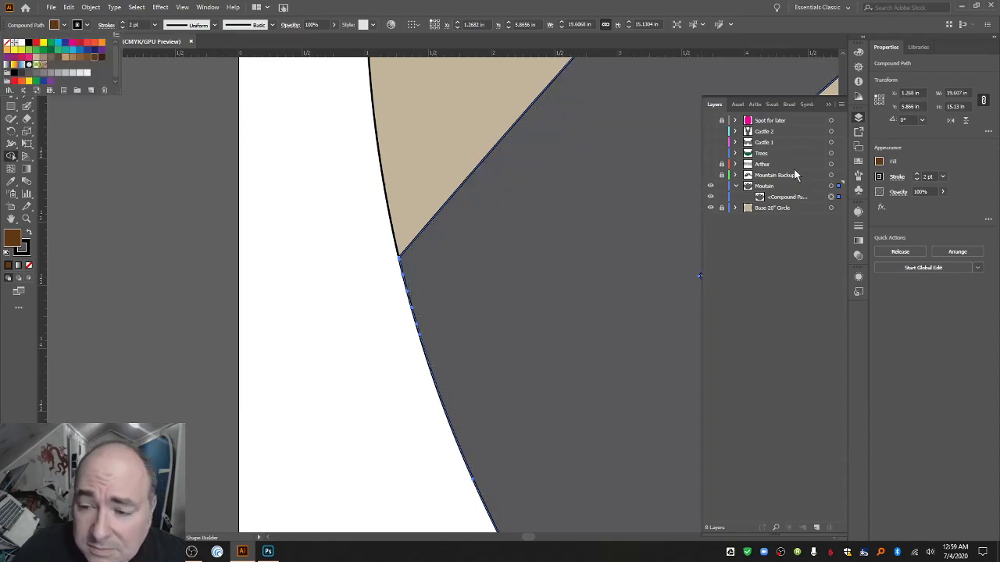
click(753, 187)
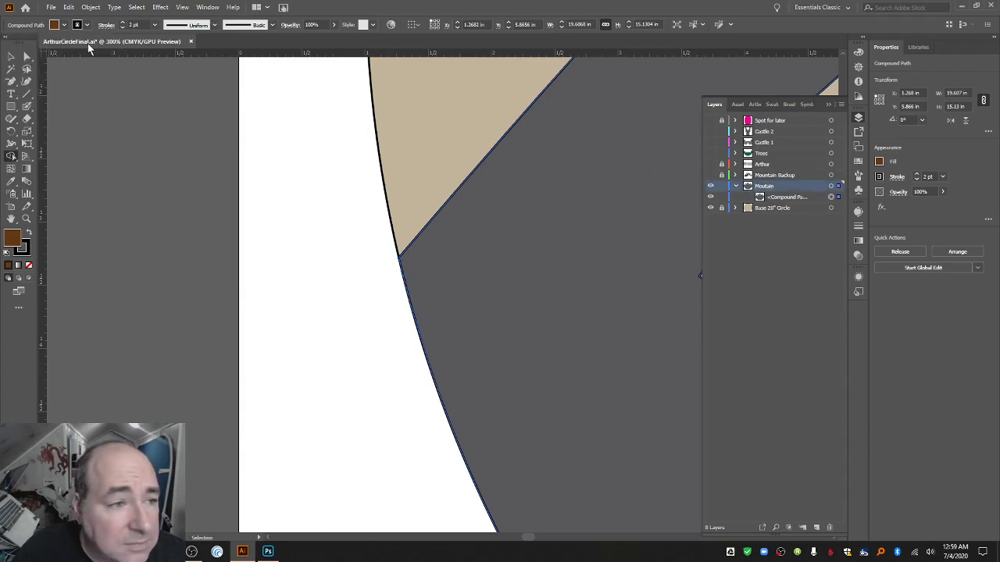
click(11, 59)
key(ctrl+0)
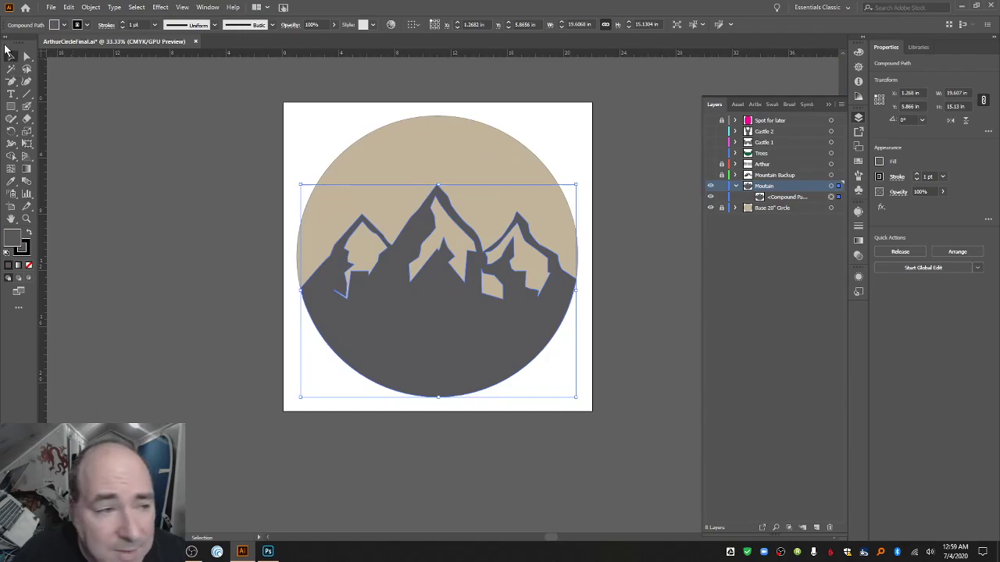
click(63, 24)
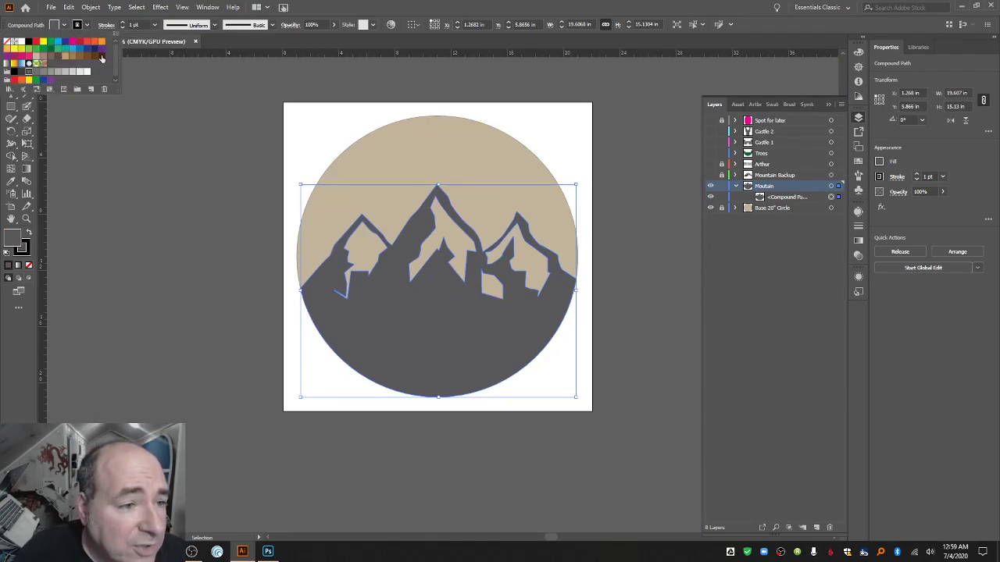
click(101, 59)
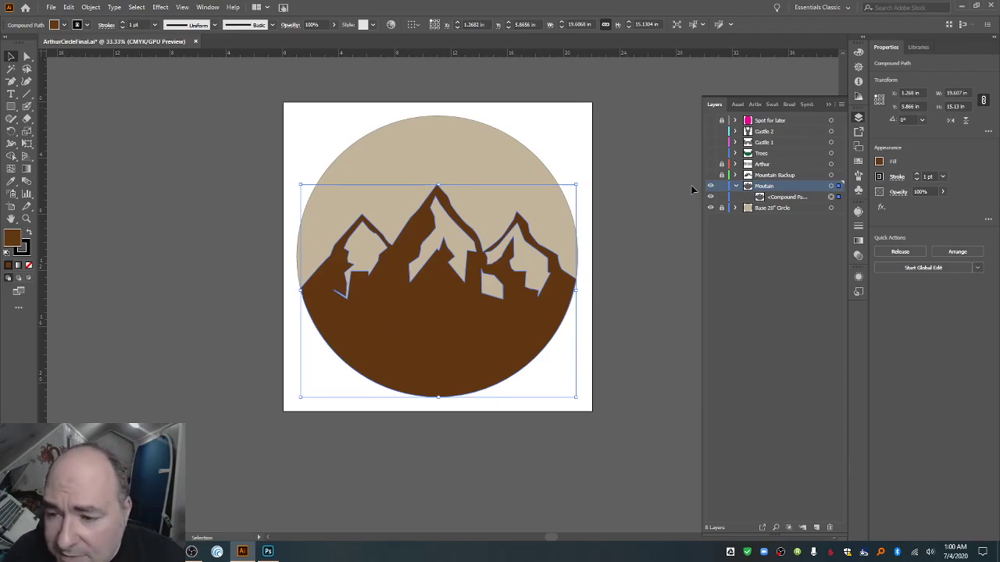
Show the Trees layer again and magnify the mountain base beside the pines.
click(710, 154)
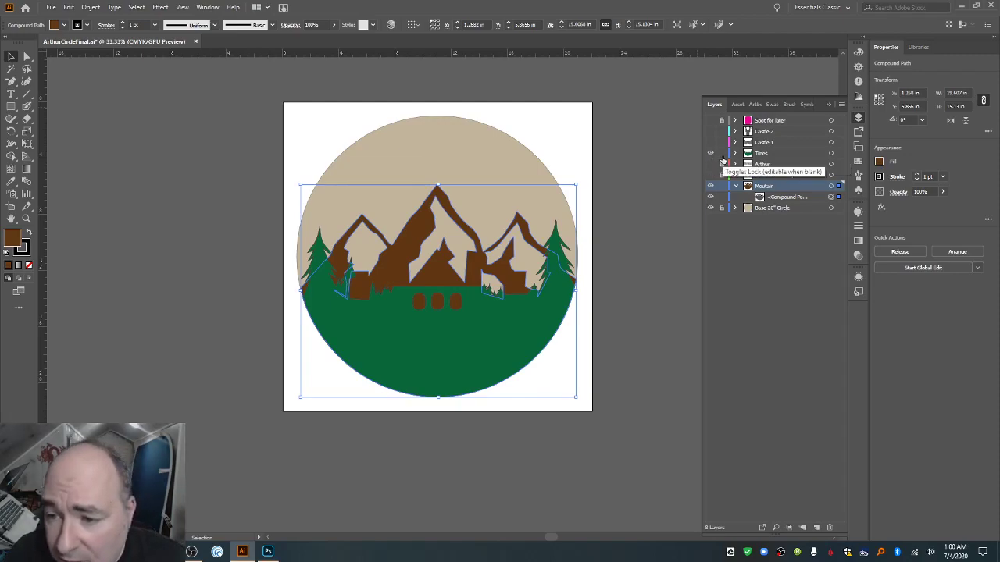
click(26, 218)
click(520, 294)
click(417, 279)
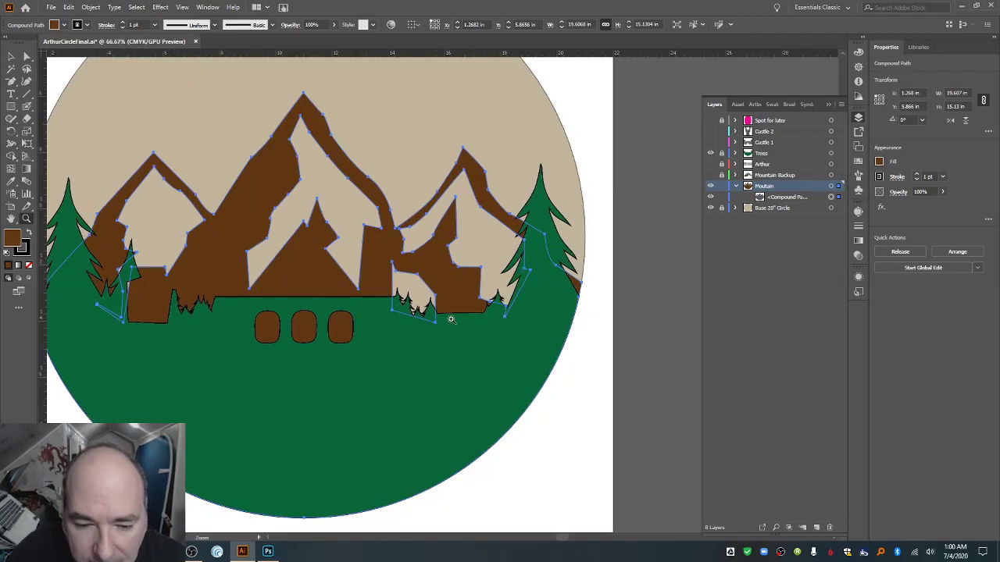
click(453, 321)
click(451, 319)
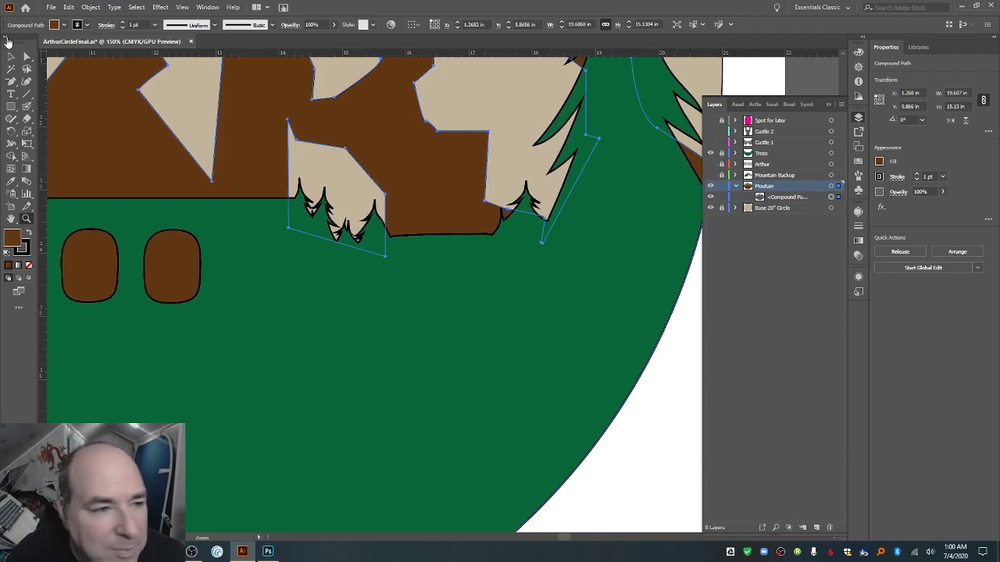
Drag the mountain anchor beside the right pine up and left behind the trees.
click(27, 56)
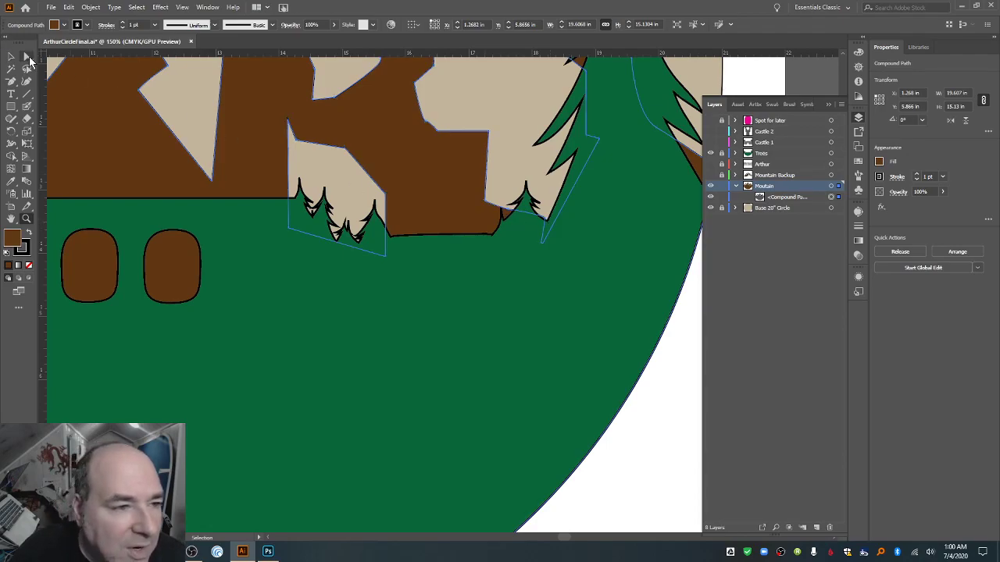
click(547, 221)
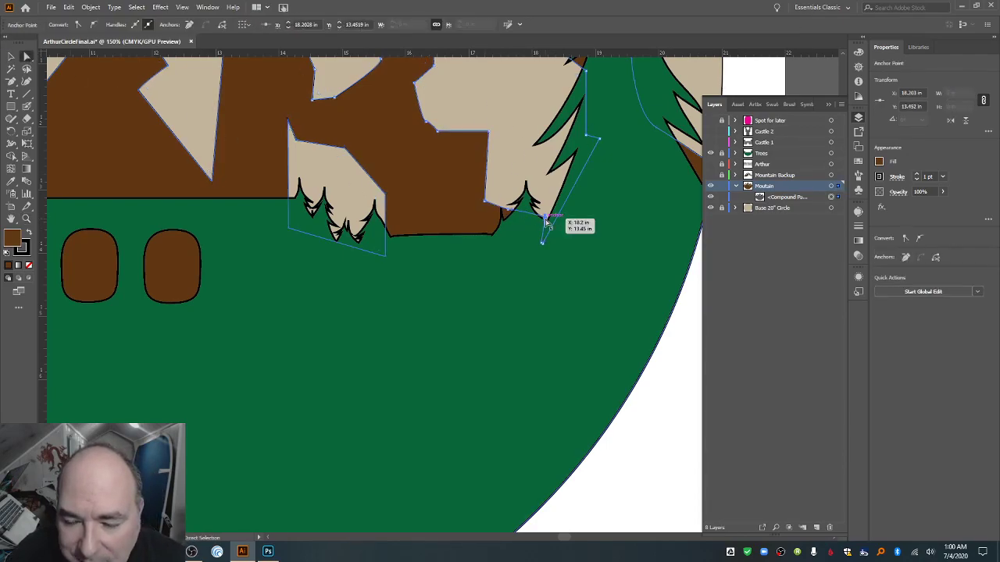
drag(547, 221, 497, 210)
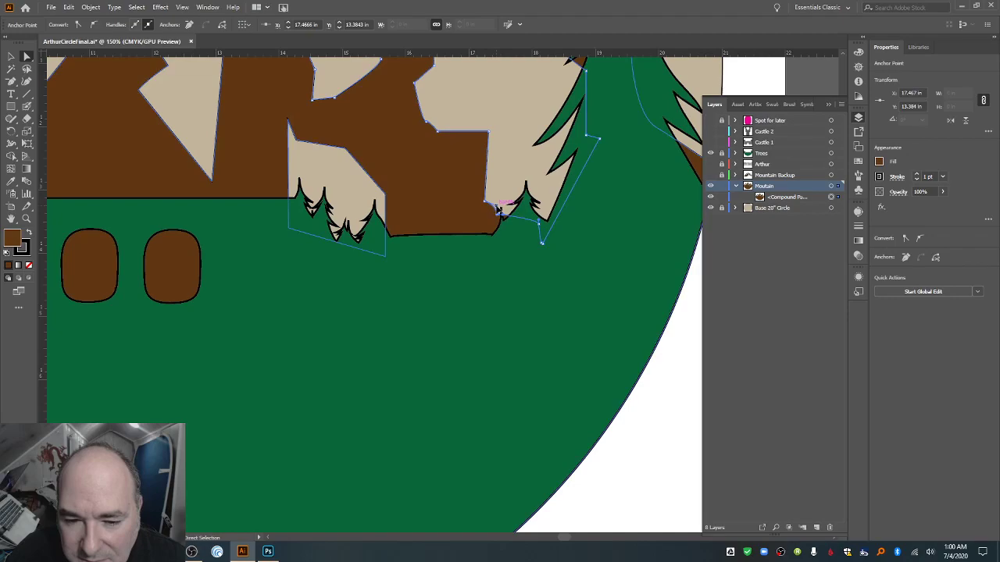
click(527, 245)
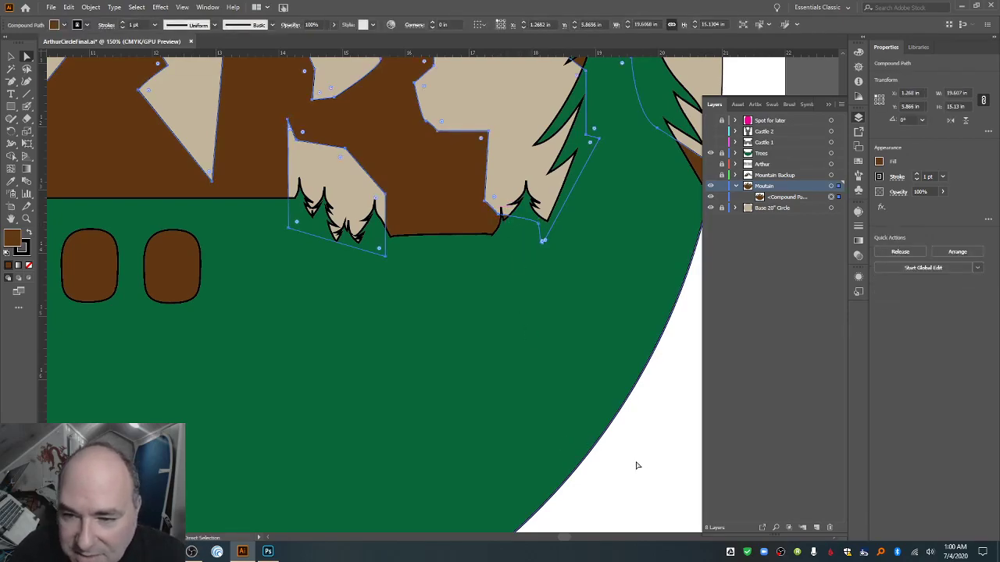
drag(565, 543, 538, 539)
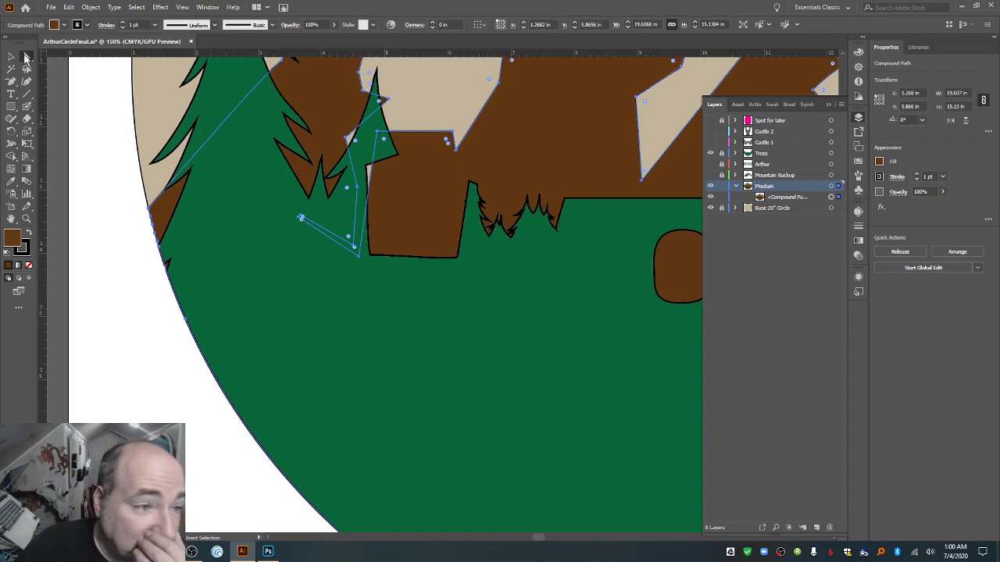
Delete the stray anchor points from the mountain edge near the left pines.
key(minus)
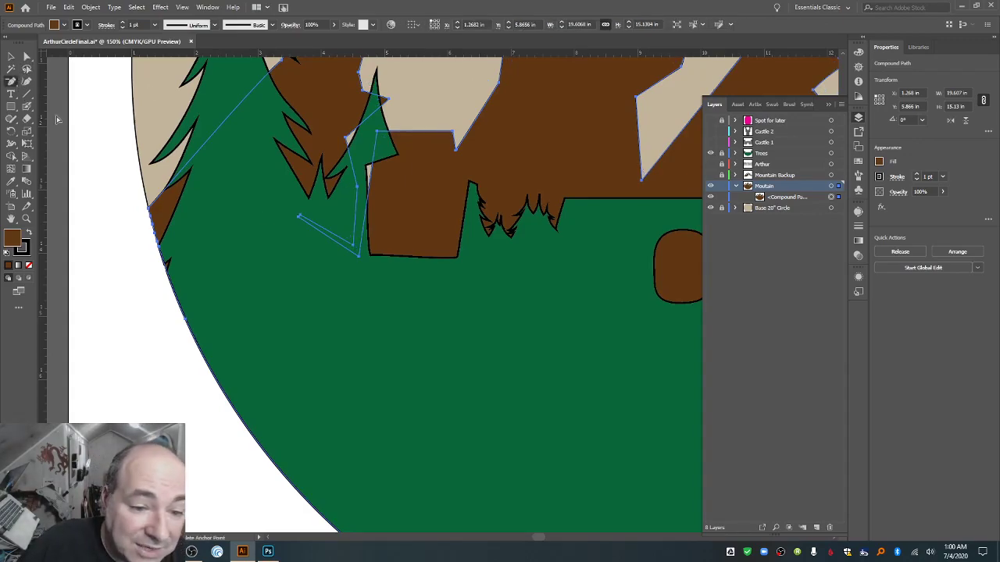
click(300, 218)
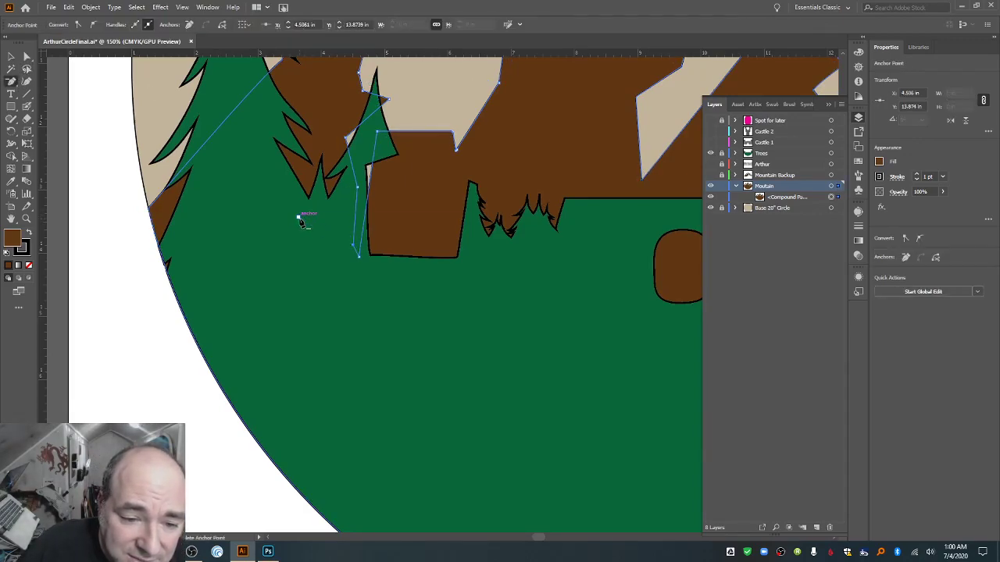
click(359, 257)
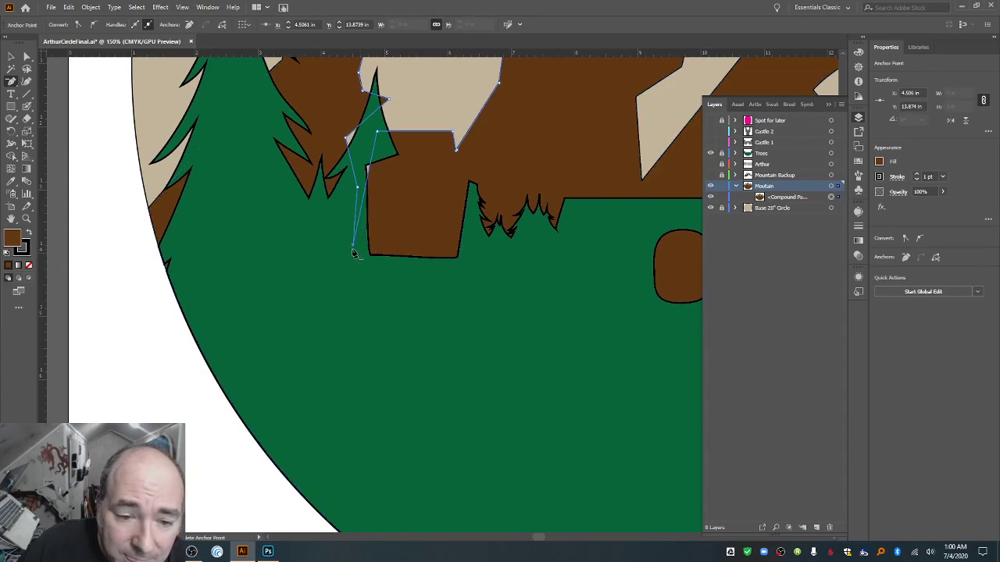
click(354, 249)
click(357, 188)
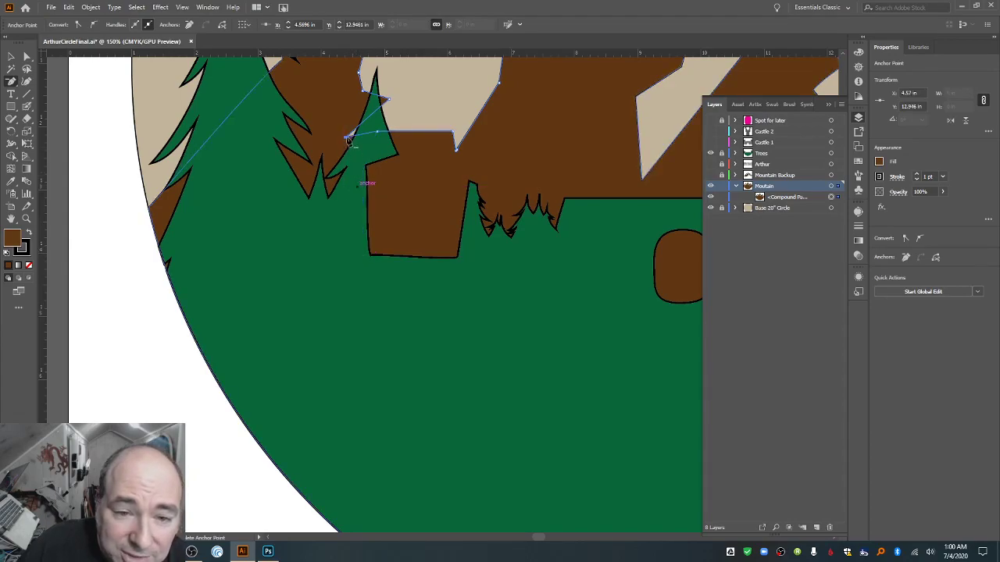
click(348, 138)
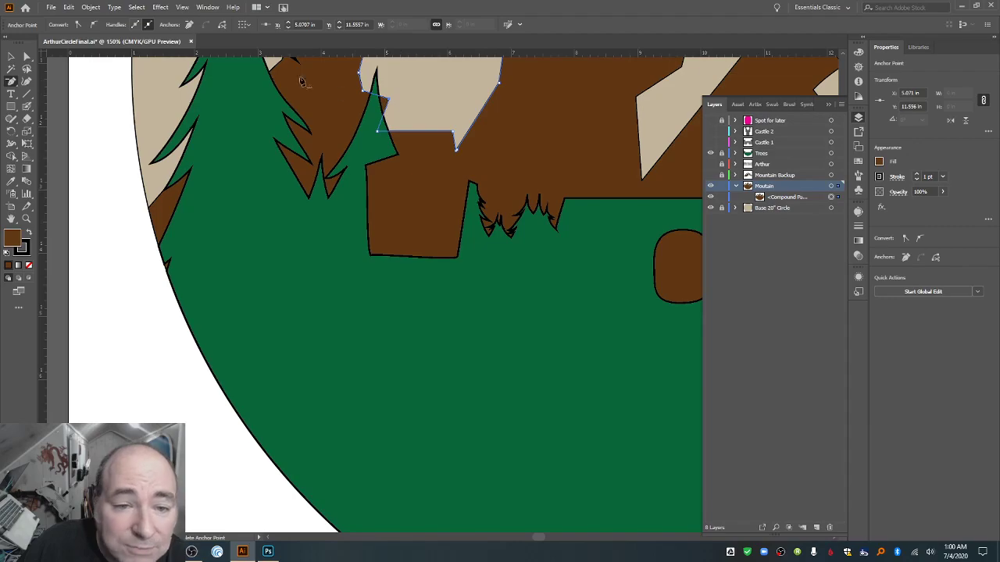
Drag the remaining mountain anchor to tuck the edge against the pine.
key(a)
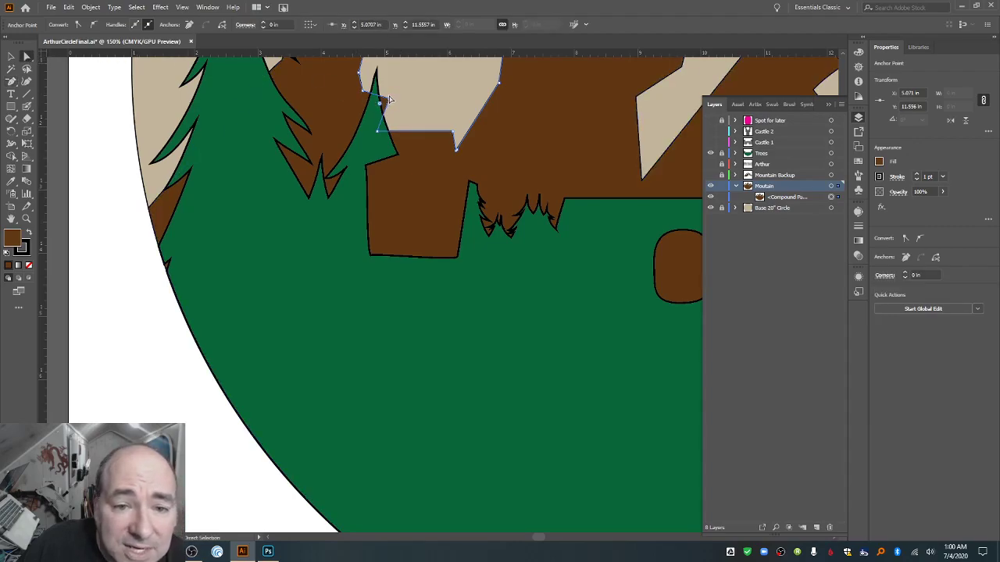
drag(391, 102, 366, 104)
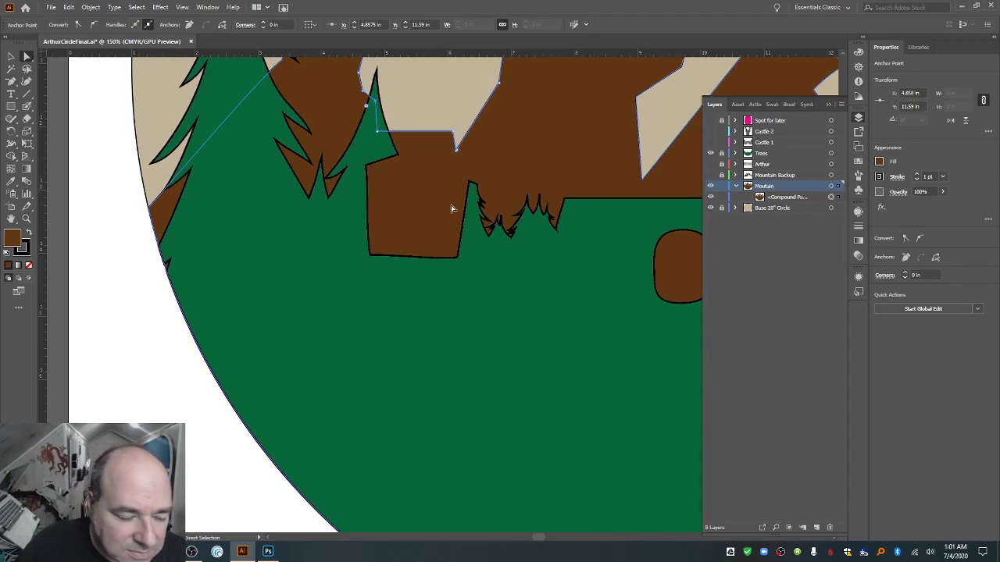
click(557, 242)
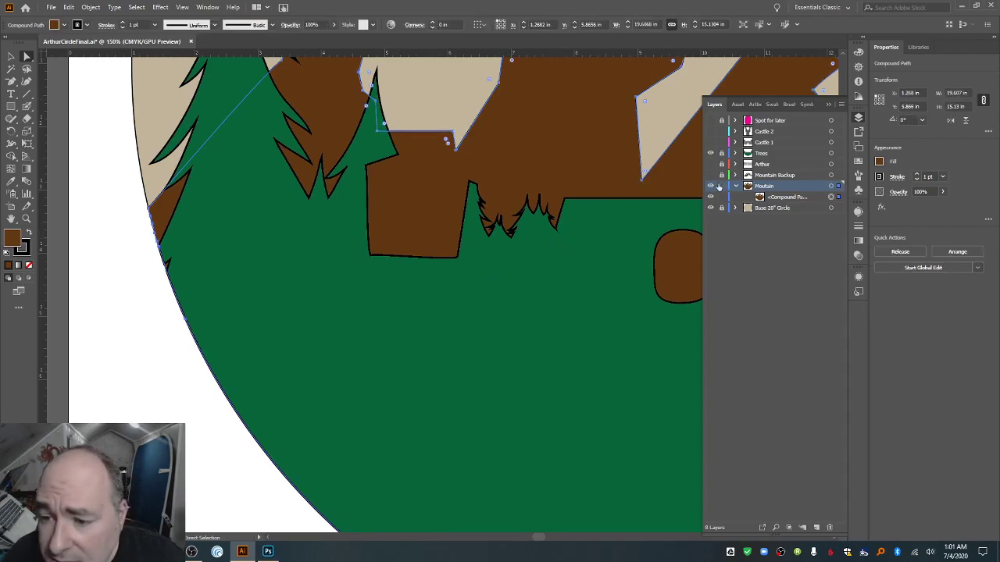
Lock the Moutain layer and show the Castle 1 and Castle 2 layers.
click(722, 187)
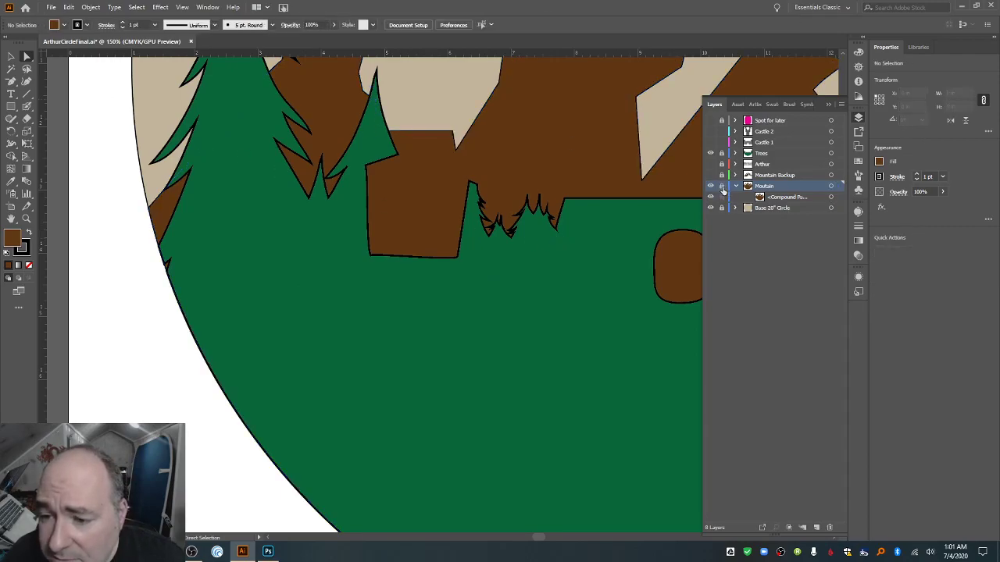
click(711, 142)
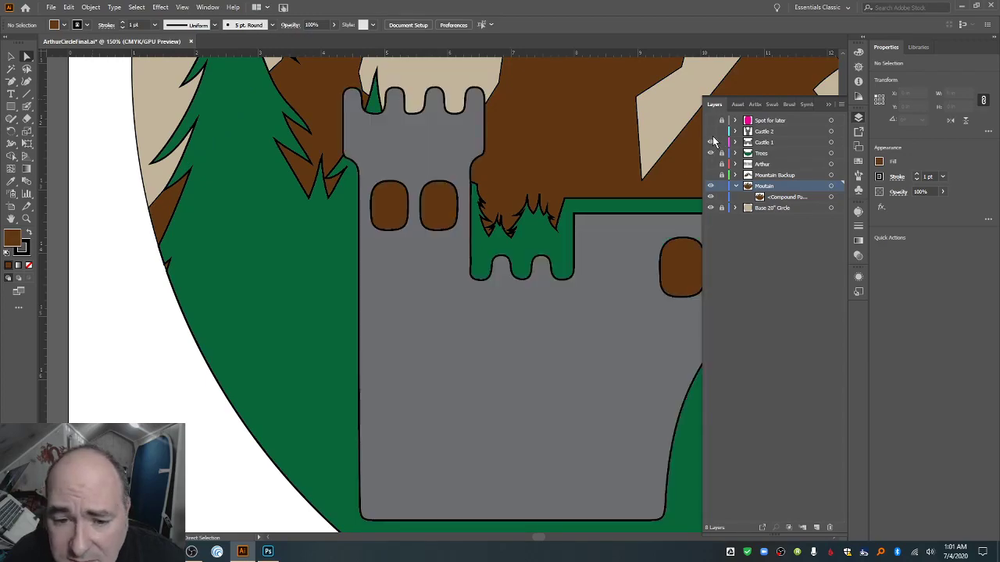
click(711, 131)
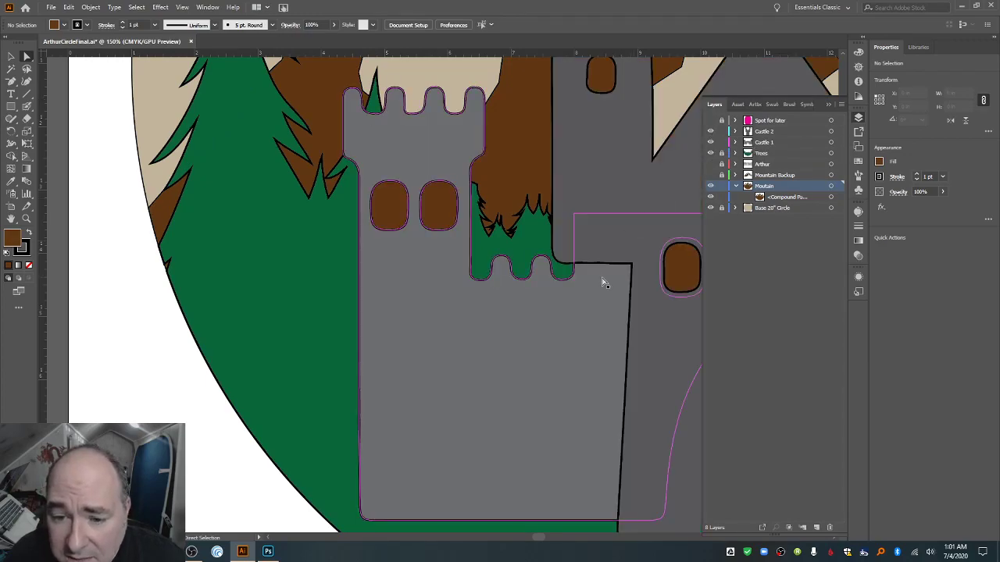
scroll(605, 284, up, 2)
scroll(606, 283, up, 5)
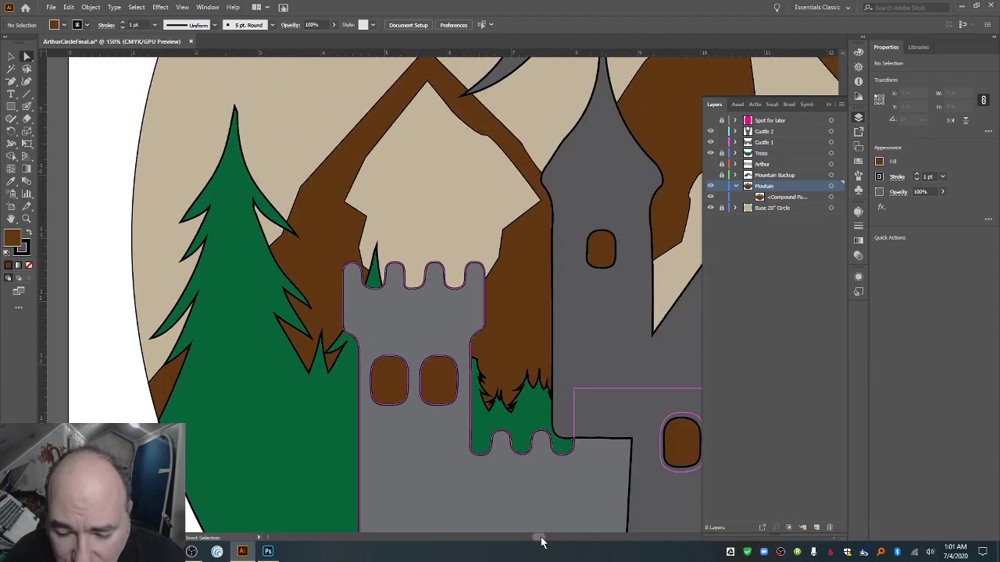
drag(540, 537, 561, 539)
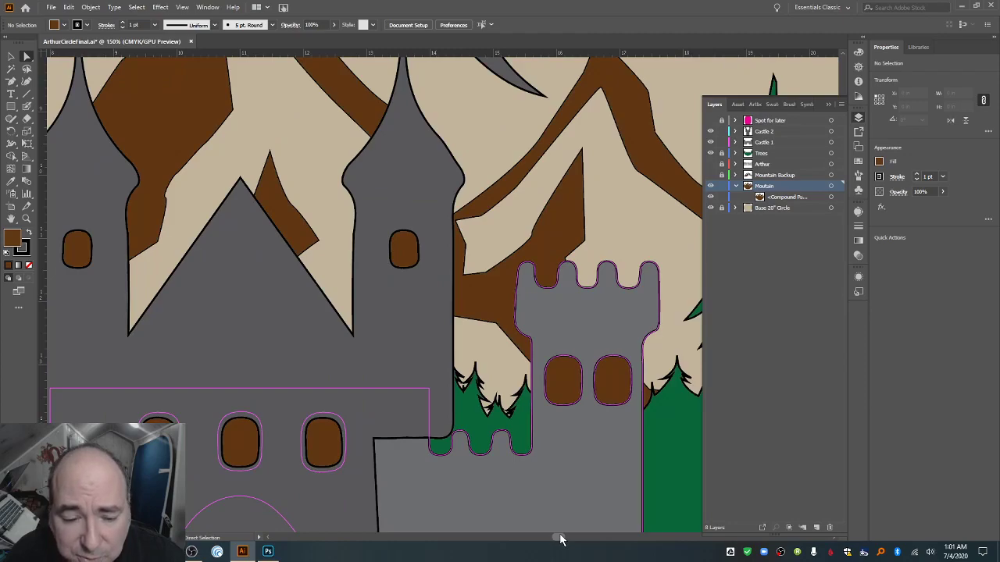
scroll(561, 462, up, 7)
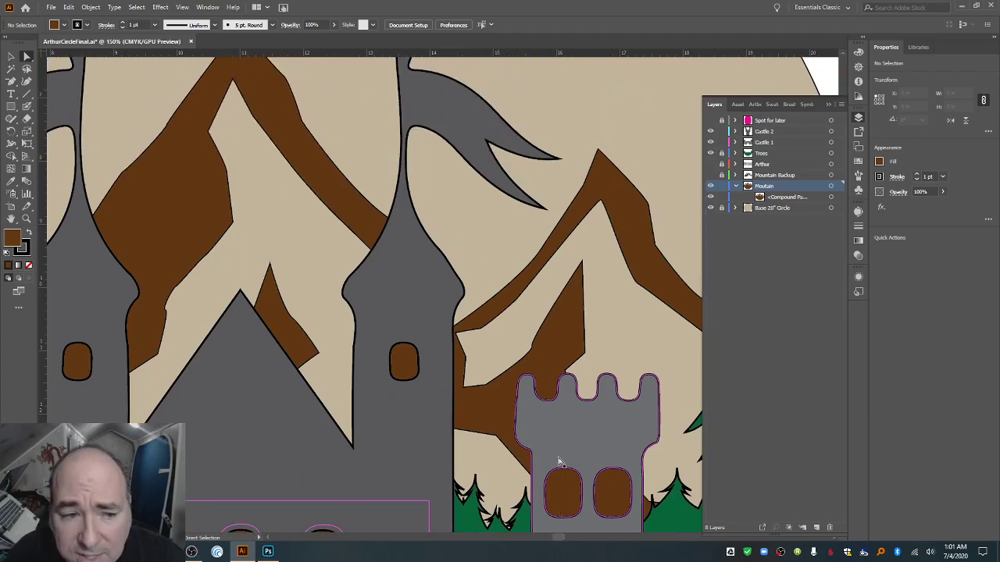
scroll(554, 465, down, 7)
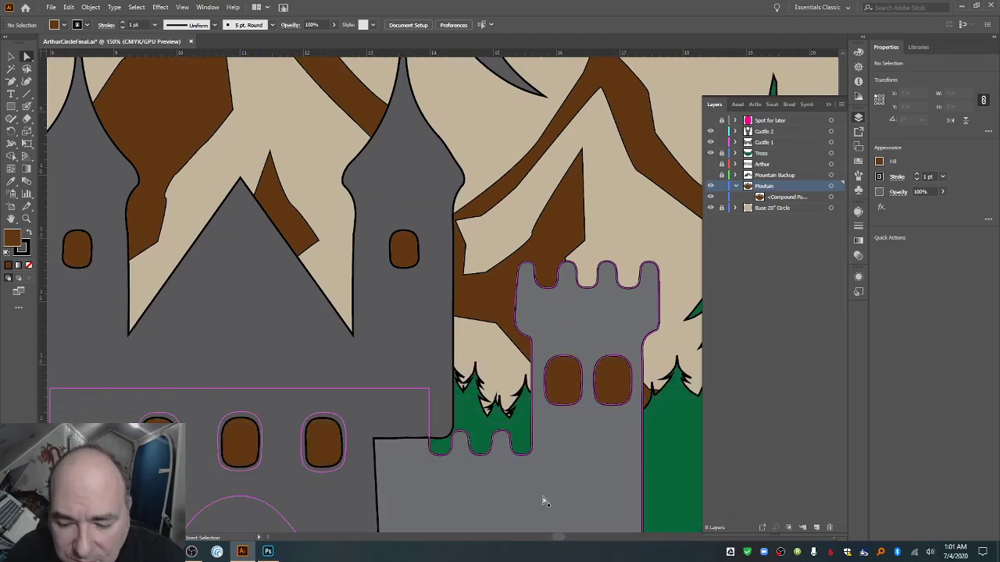
drag(543, 537, 571, 543)
Adjust the mountain path and an anchor beside the right-hand pine.
click(596, 337)
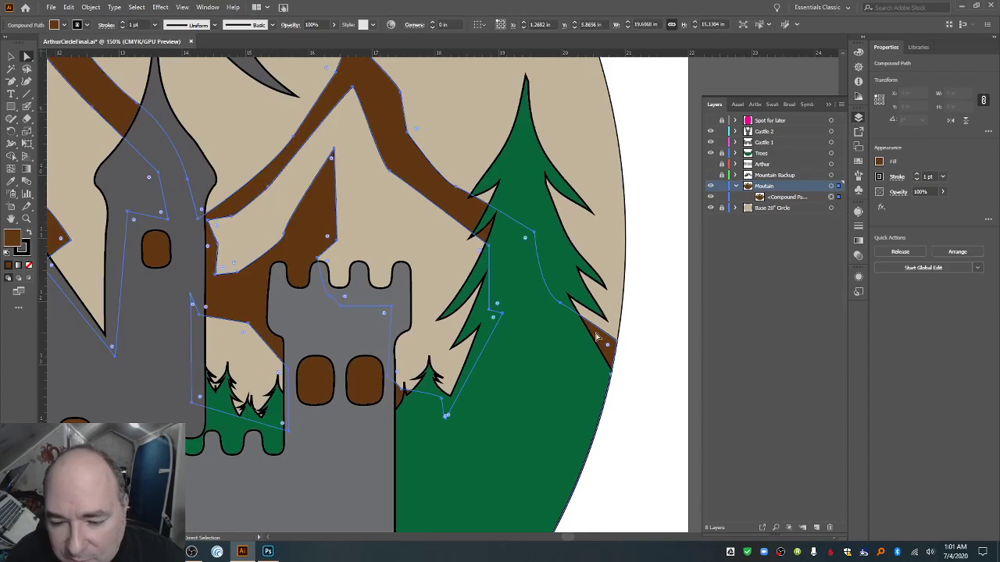
key(v)
drag(560, 310, 571, 289)
key(v)
key(a)
click(563, 300)
click(590, 310)
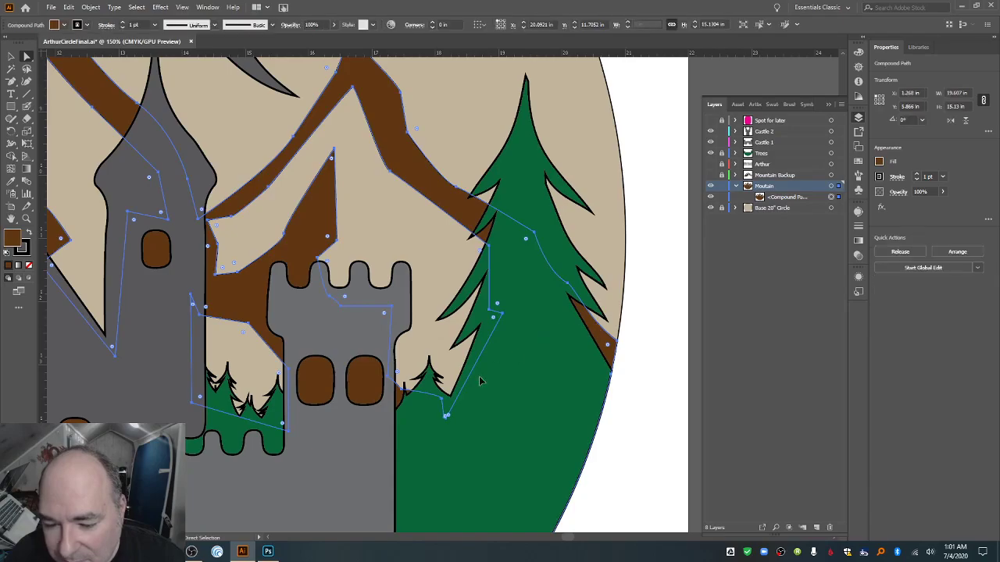
key(ctrl+h)
Zoom out to the whole badge and show the Arthur title layer.
click(437, 303)
key(v)
scroll(438, 303, down, 3)
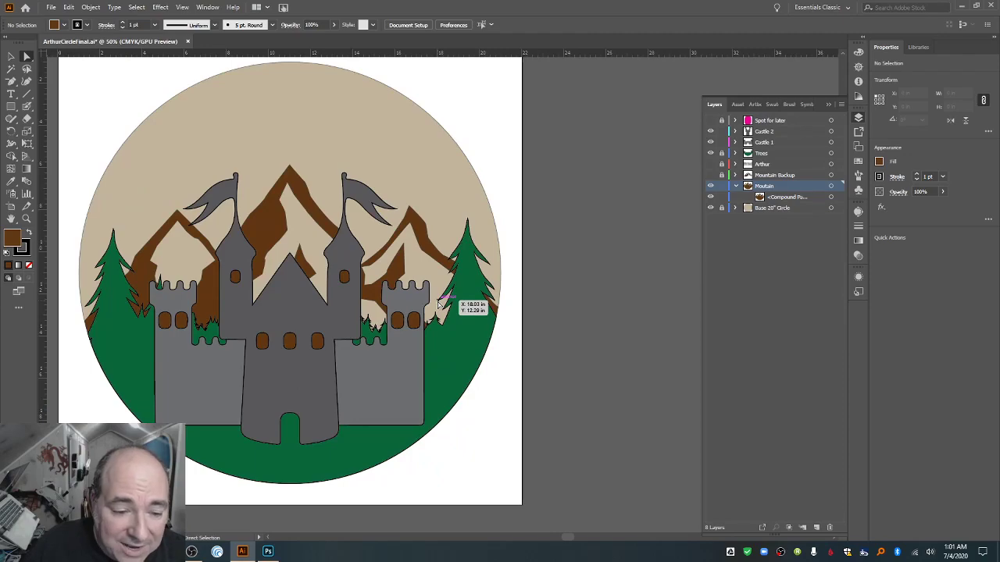
drag(570, 538, 561, 547)
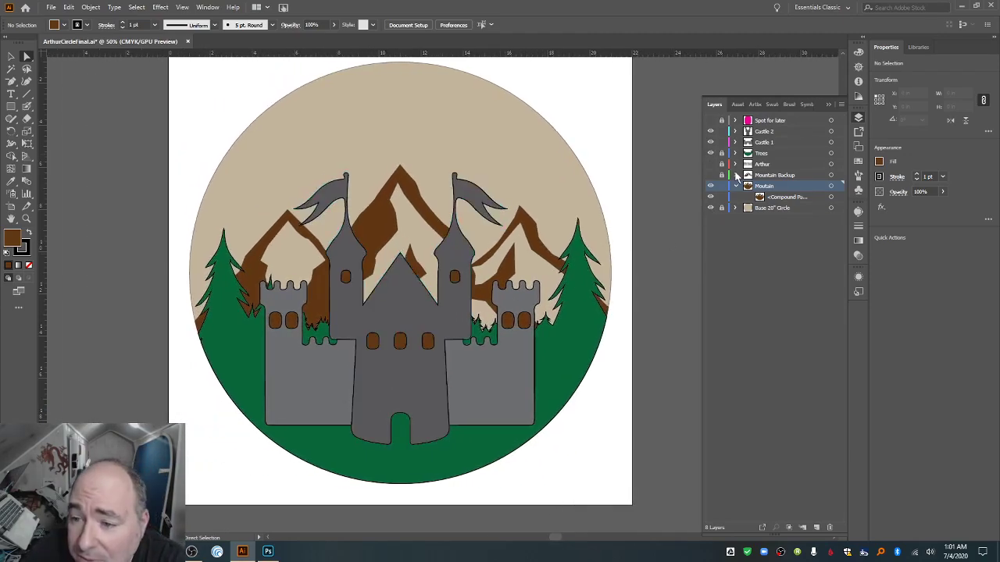
click(711, 165)
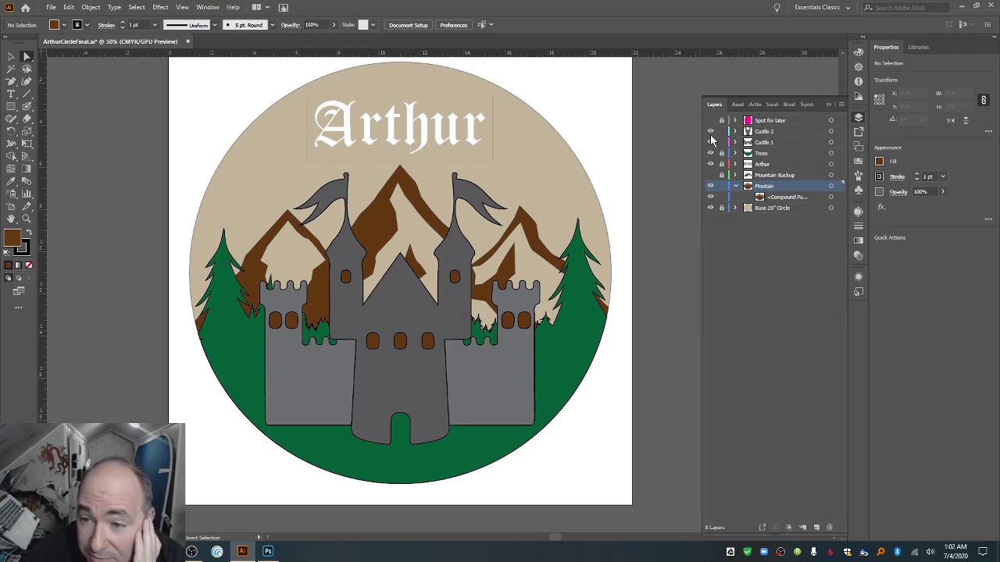
Drag the Mountain Backup and Spot for later layers below Base 20" Circle.
click(757, 133)
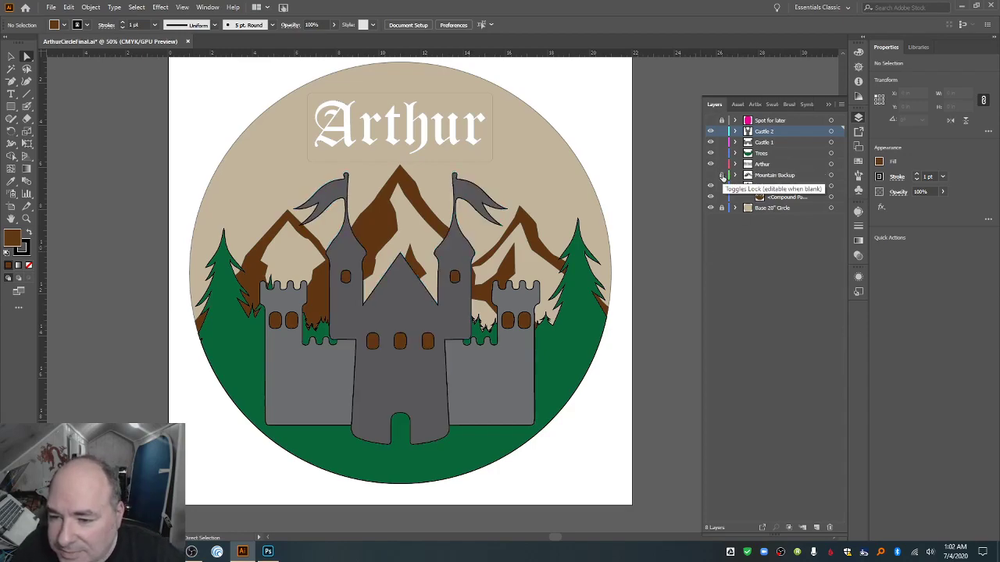
click(783, 176)
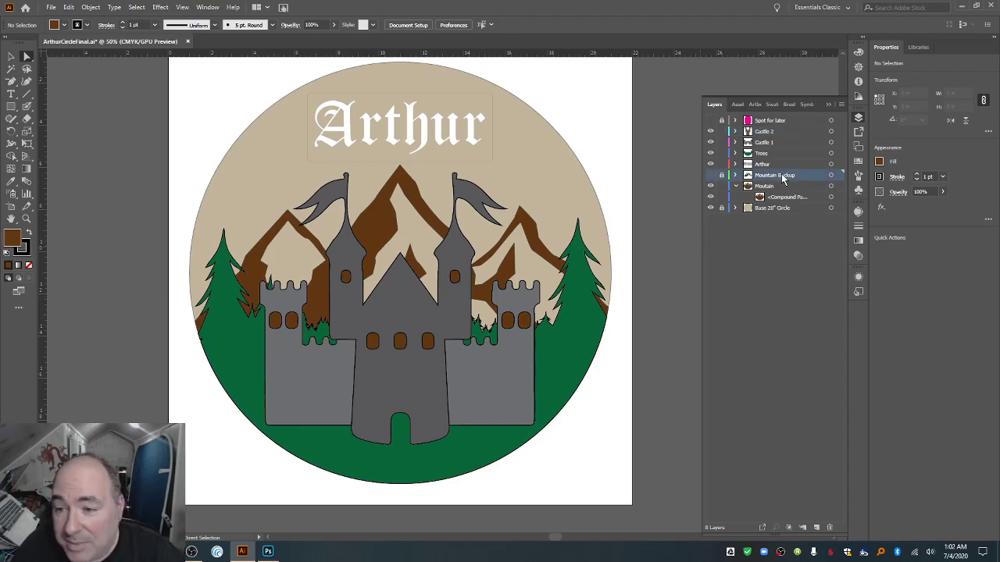
drag(781, 175, 786, 203)
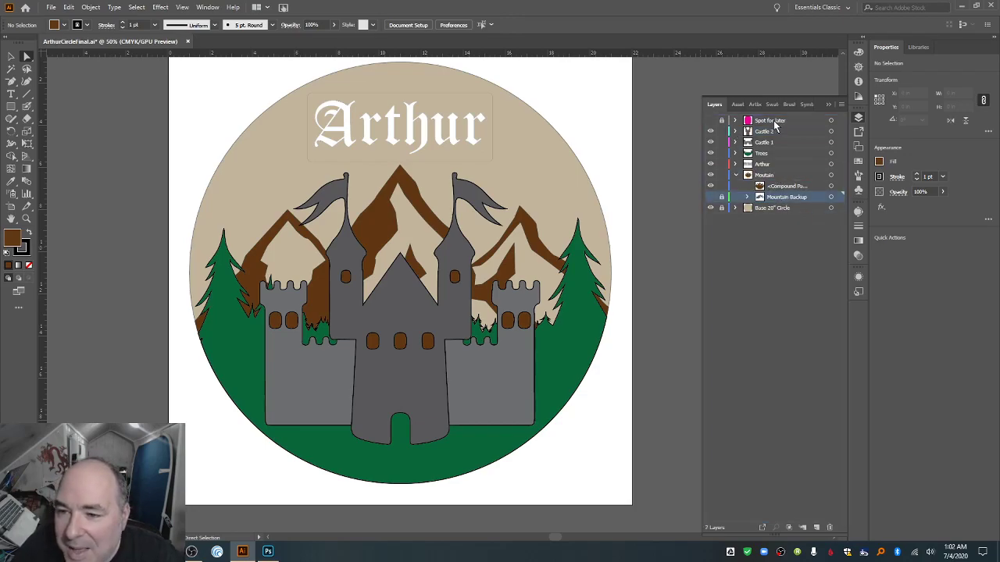
drag(775, 123, 796, 192)
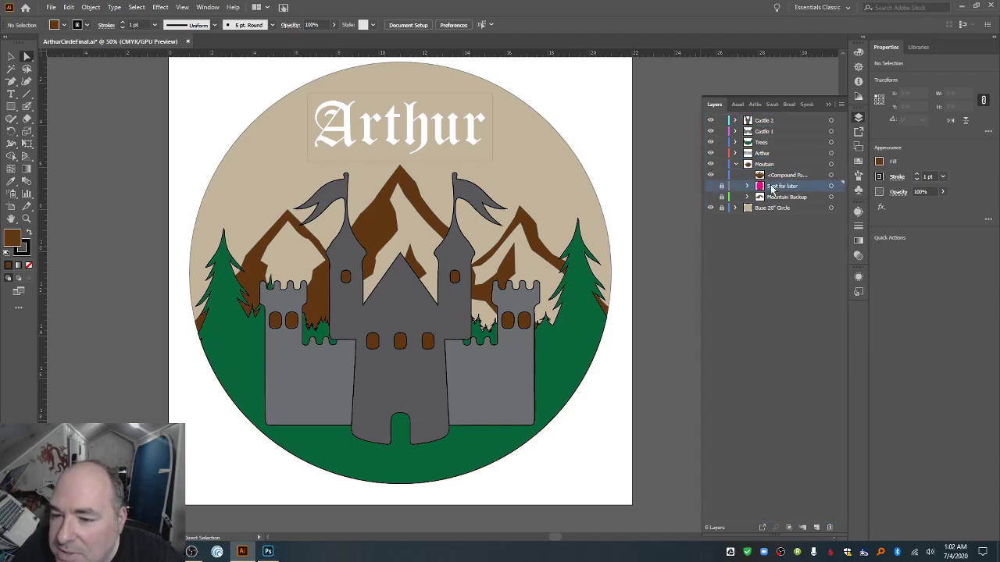
click(735, 165)
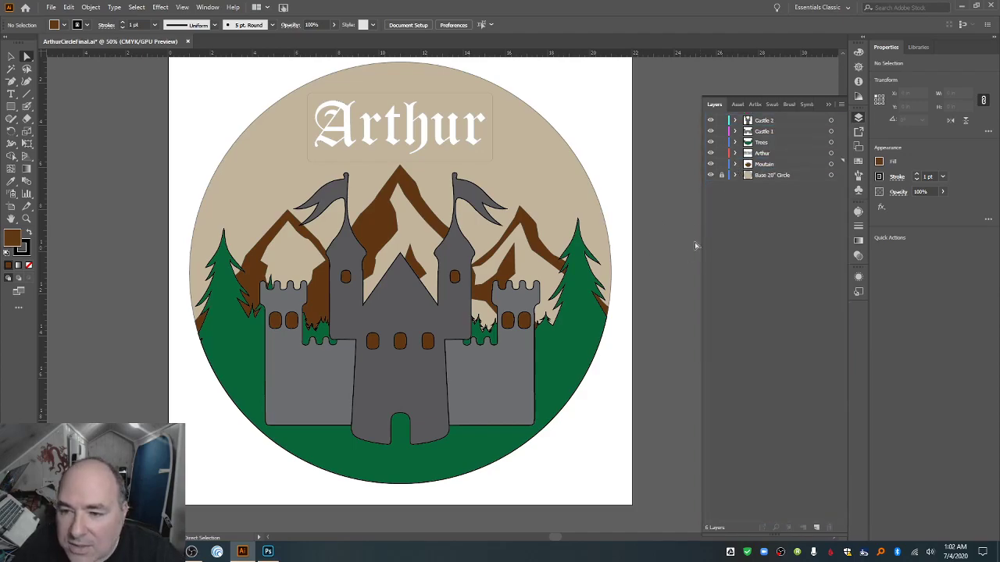
click(735, 164)
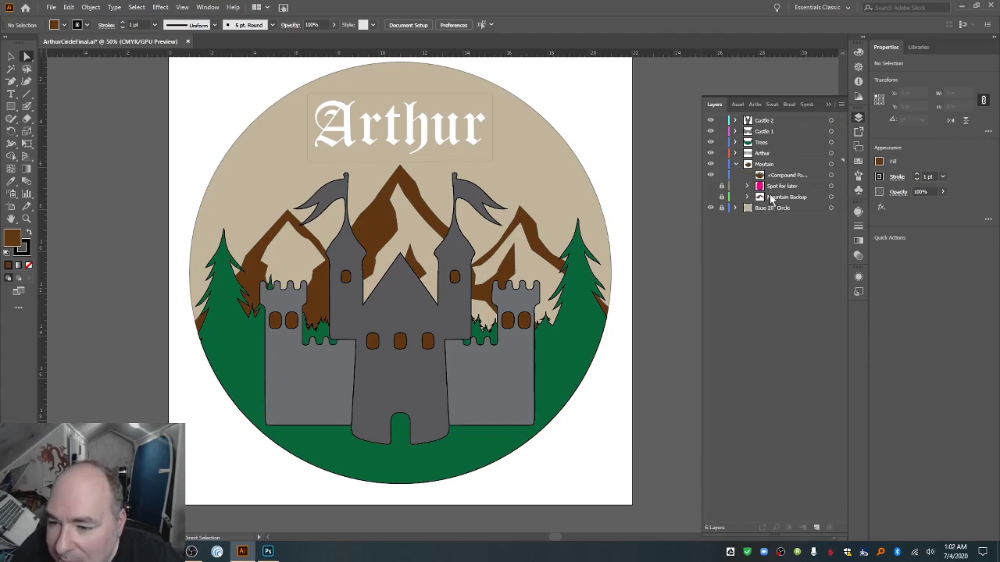
mouse_move(779, 200)
mouse_down()
mouse_move(780, 216)
mouse_move(777, 207)
mouse_up()
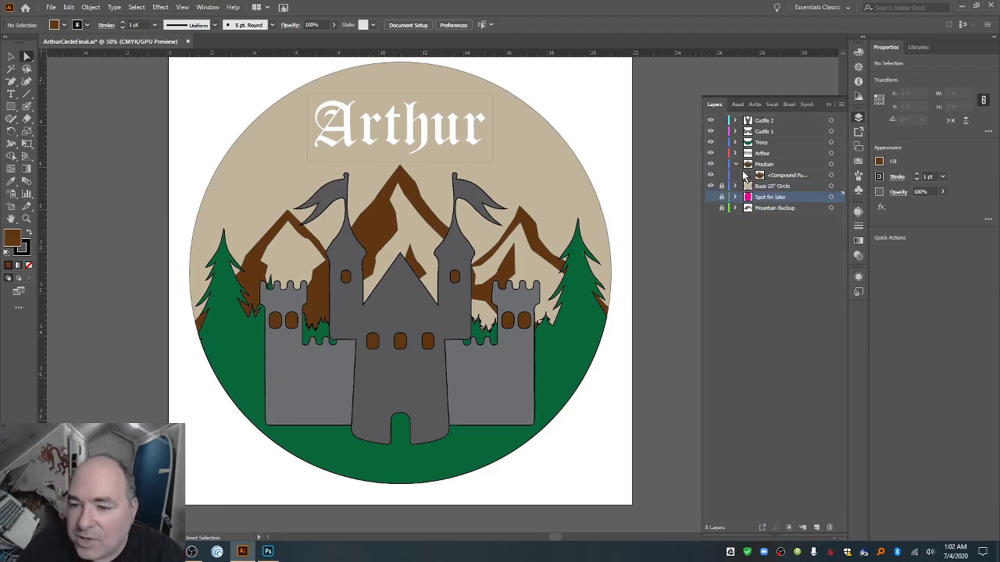
Set the brown mountain's stroke to None.
click(736, 165)
click(388, 202)
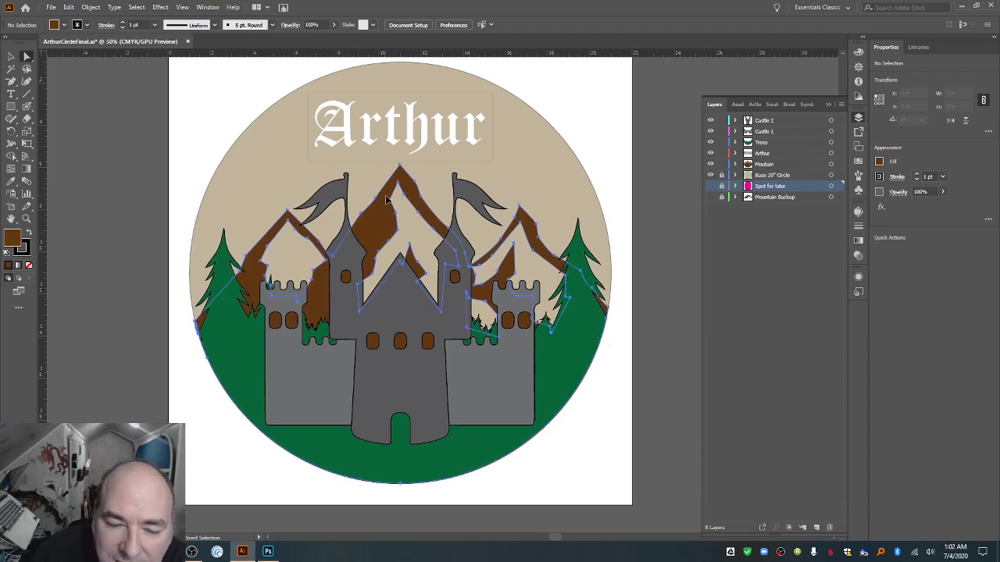
click(88, 26)
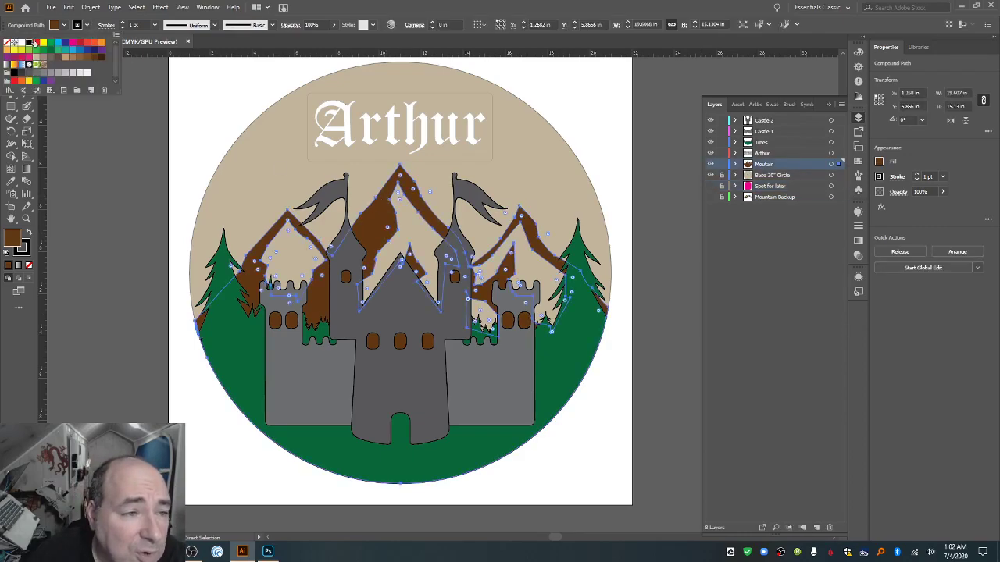
click(7, 43)
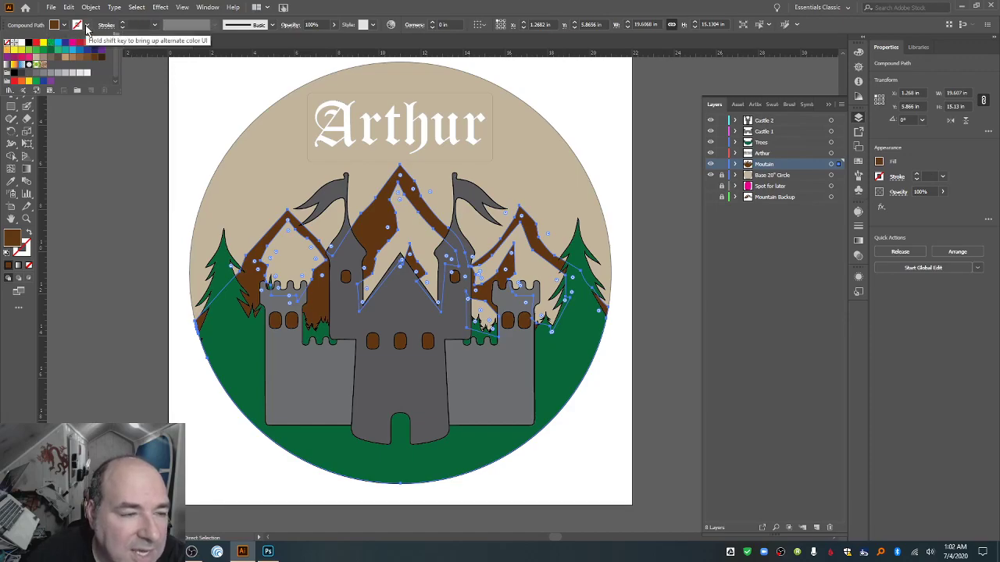
click(137, 188)
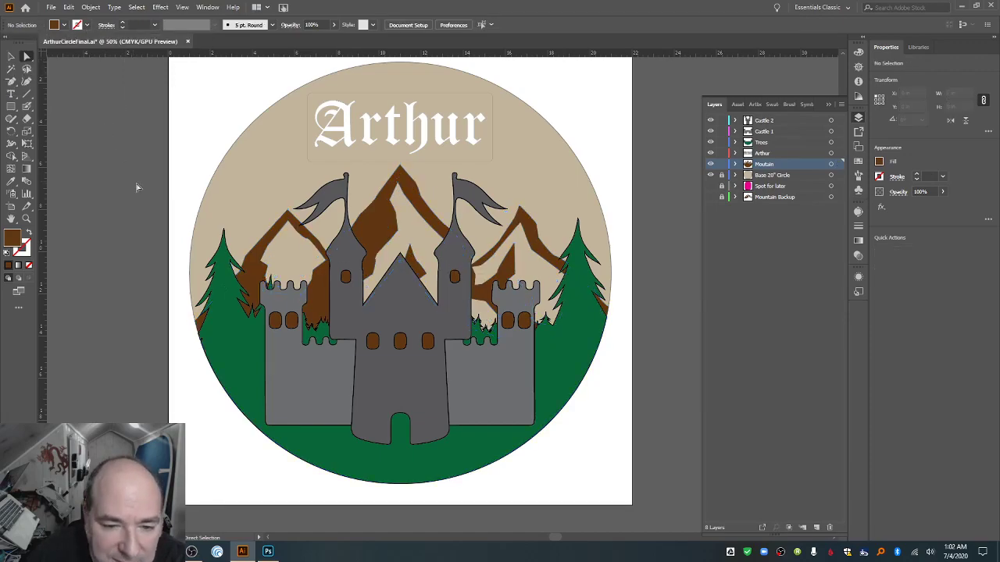
Set the stroke to None on the trees, outer castle and central castle shapes.
click(249, 318)
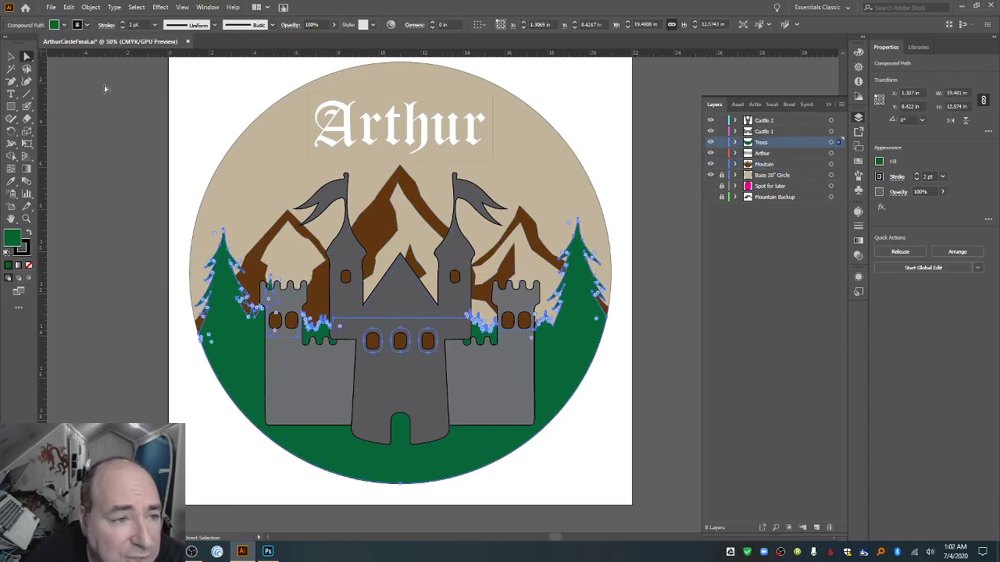
click(82, 27)
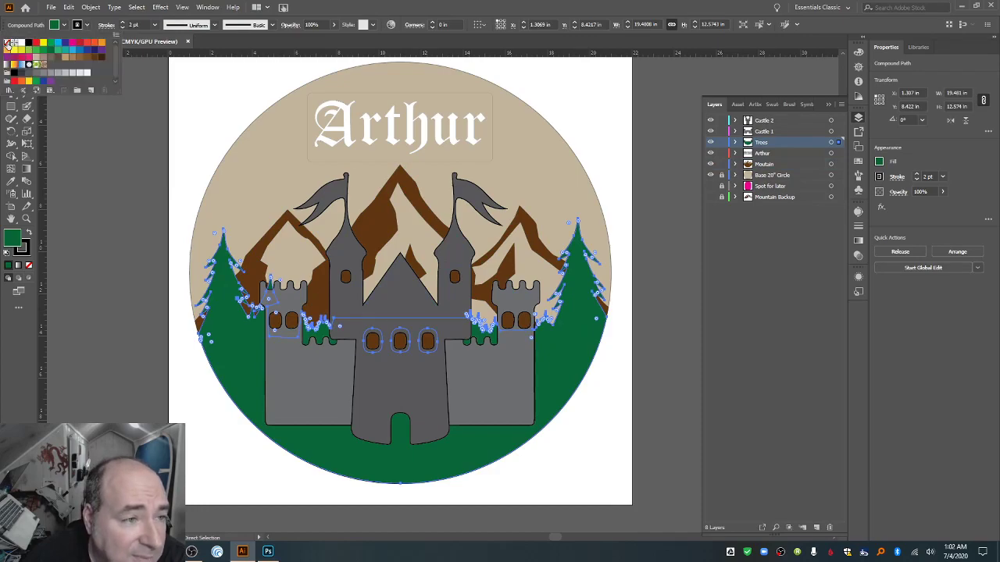
click(8, 43)
click(343, 360)
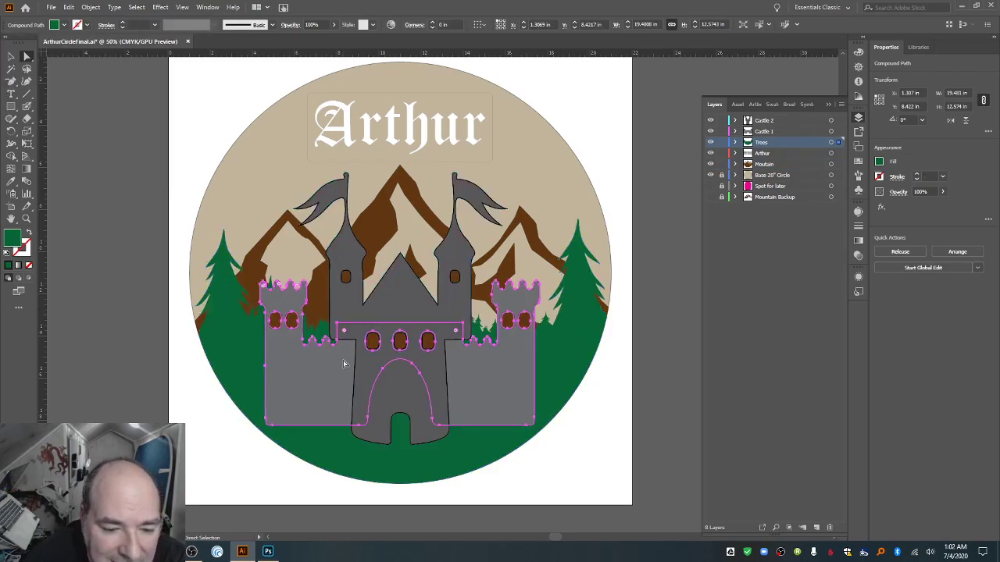
click(79, 26)
click(7, 42)
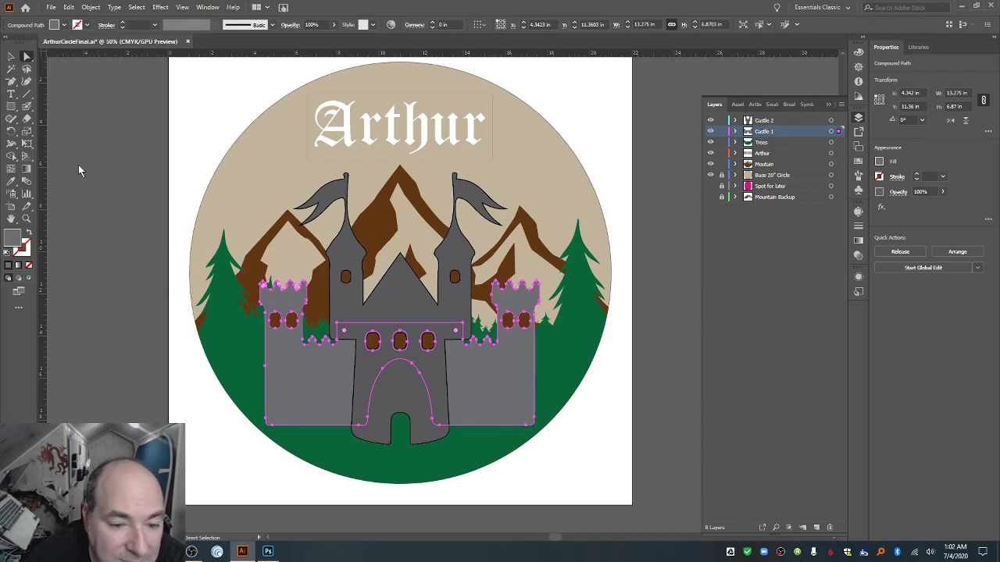
click(337, 282)
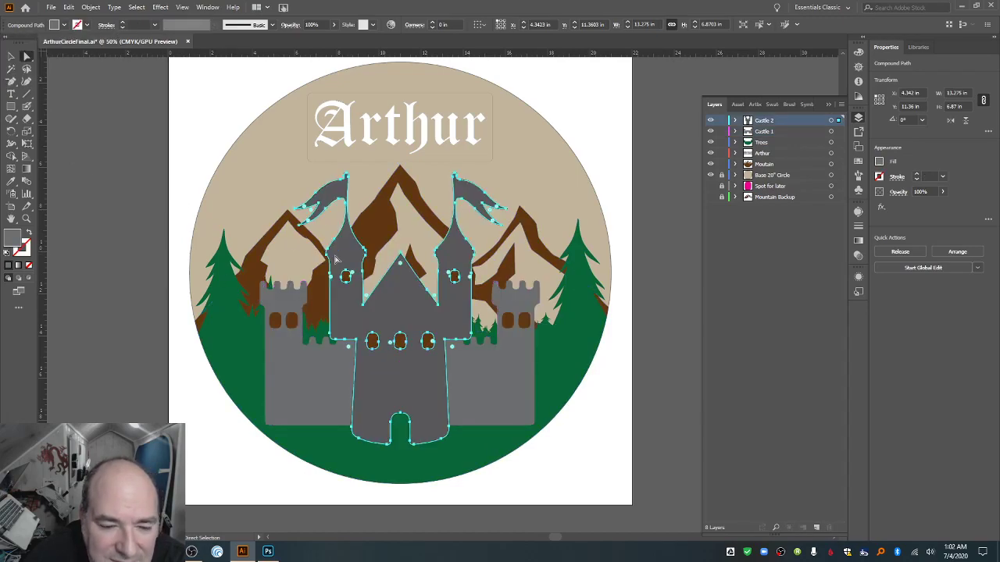
click(85, 25)
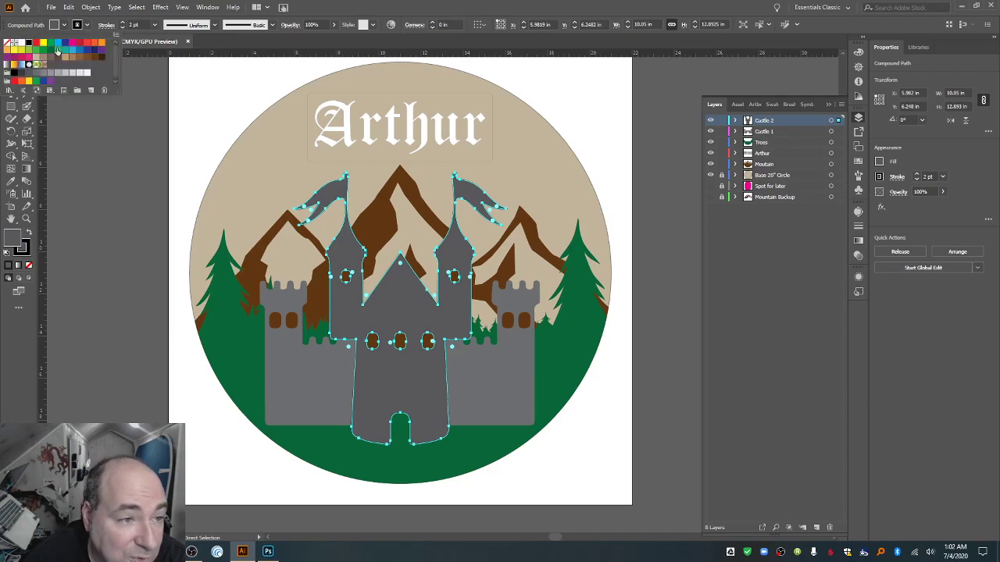
click(7, 42)
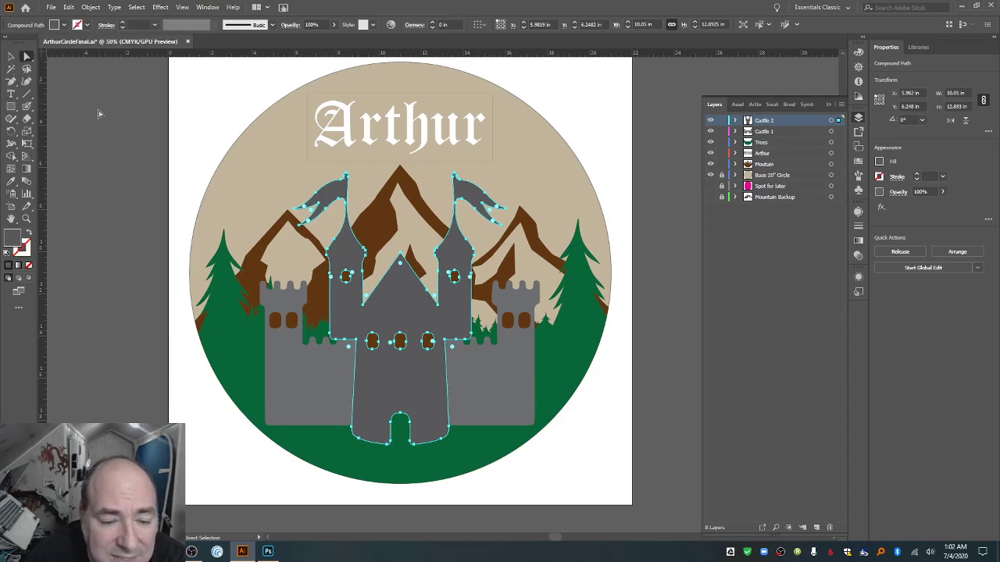
click(263, 101)
Select all the artwork and set its stroke to None.
click(352, 135)
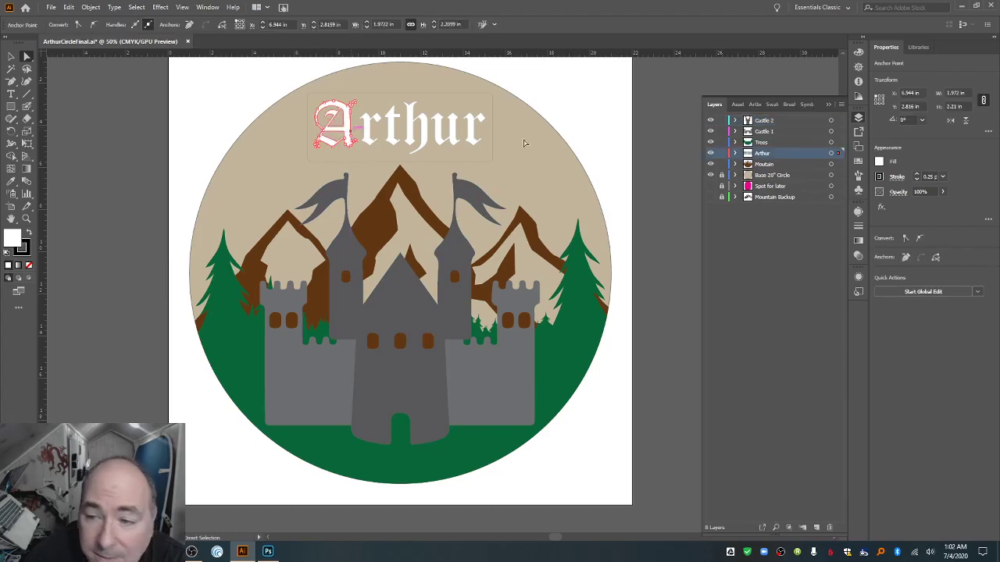
click(735, 153)
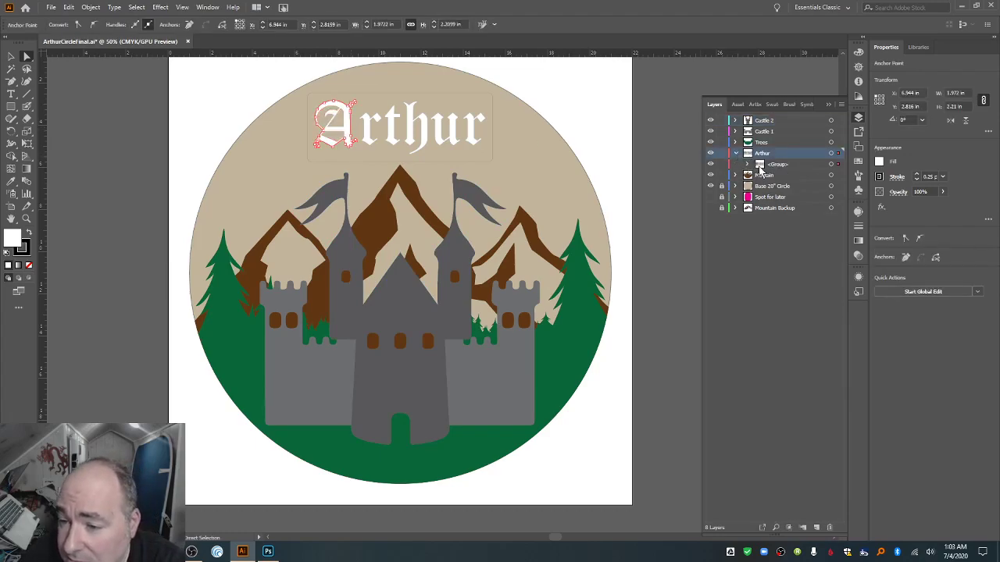
click(11, 56)
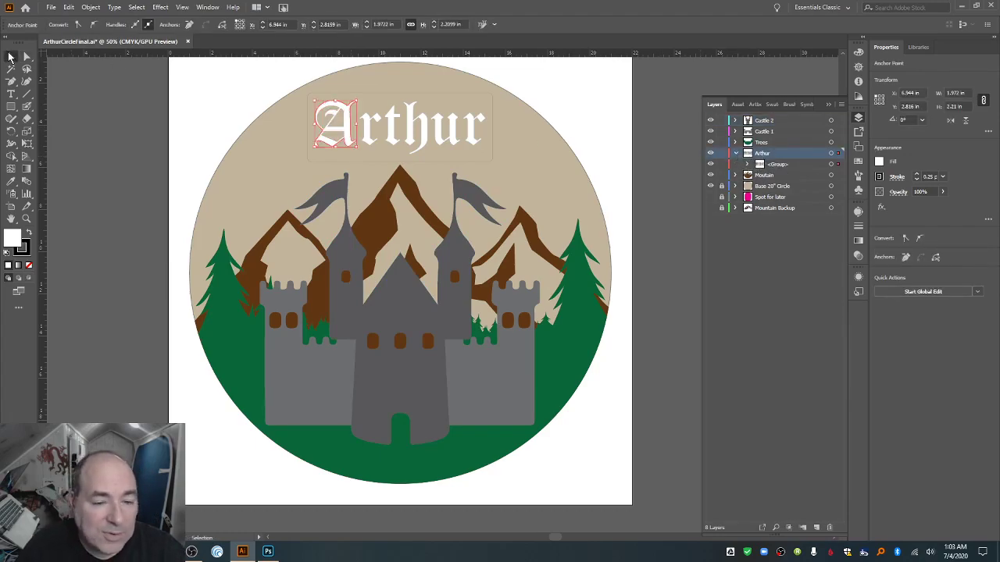
key(ctrl+a)
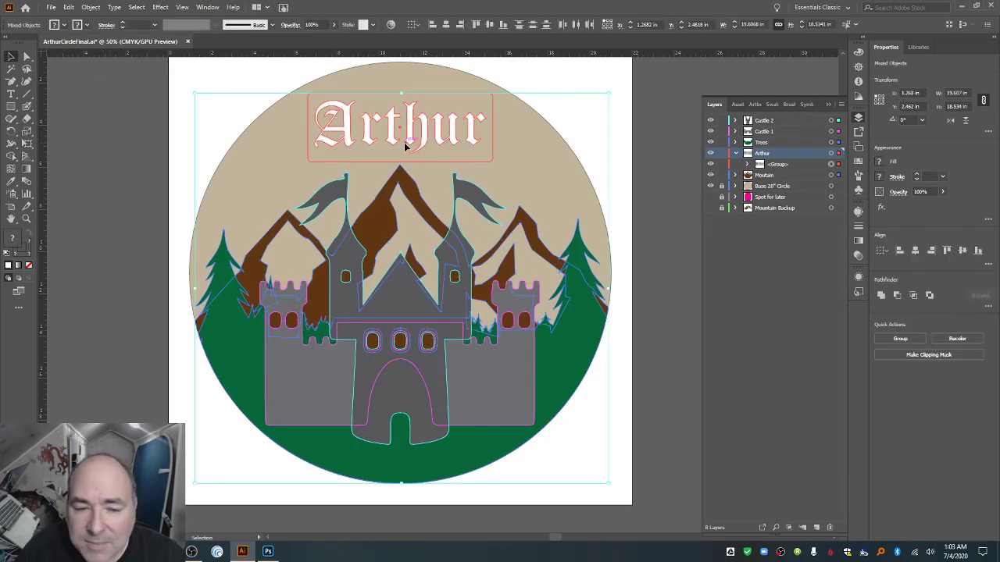
click(87, 26)
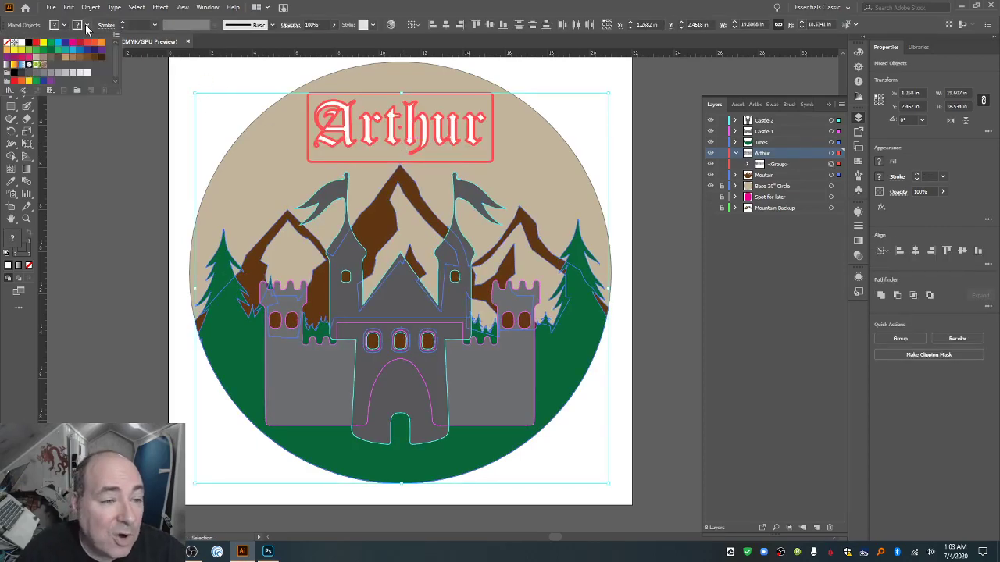
click(7, 43)
click(89, 139)
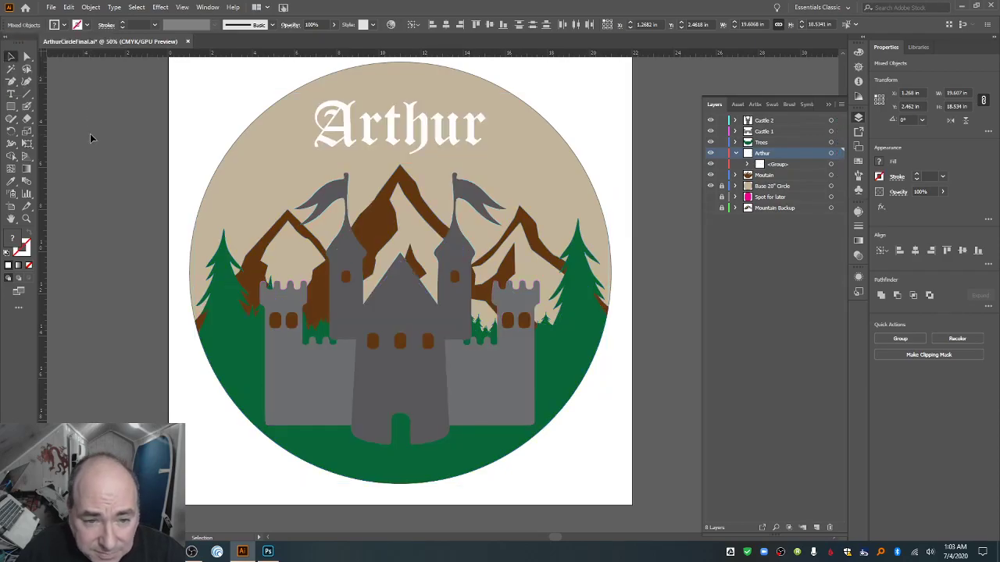
Save the badge as ArthurCircleFinal.ai.
scroll(672, 448, down, 2)
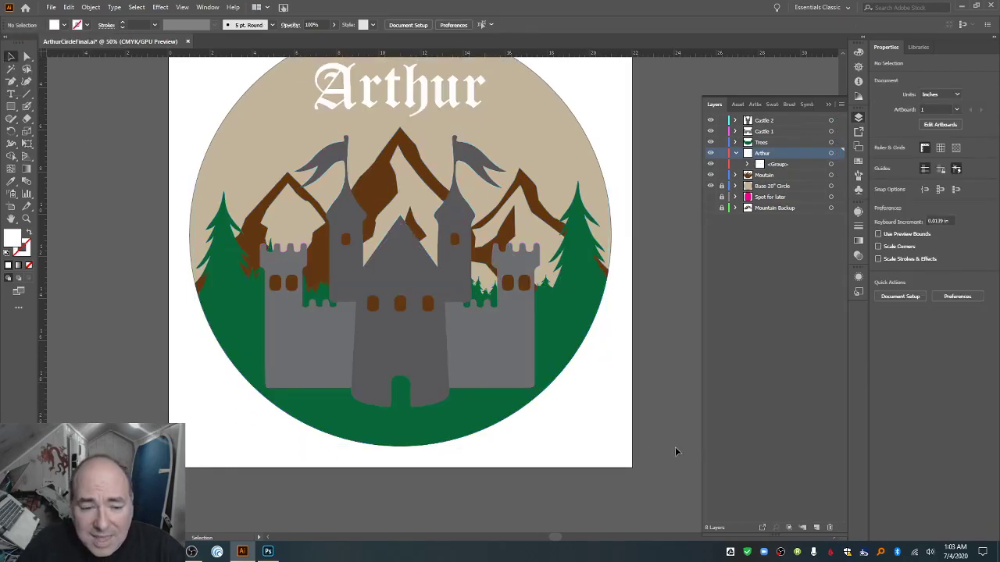
scroll(675, 449, up, 3)
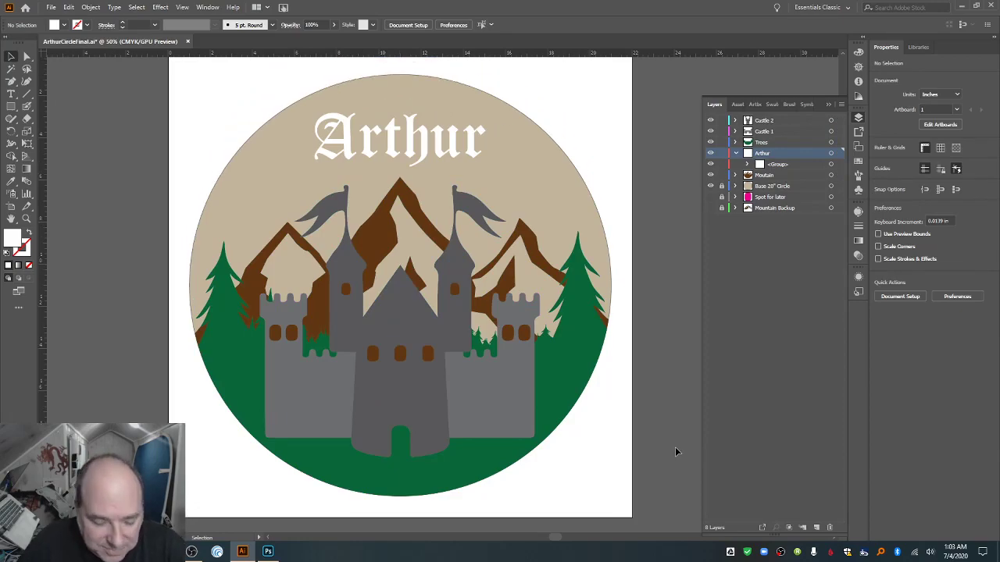
key(ctrl+s)
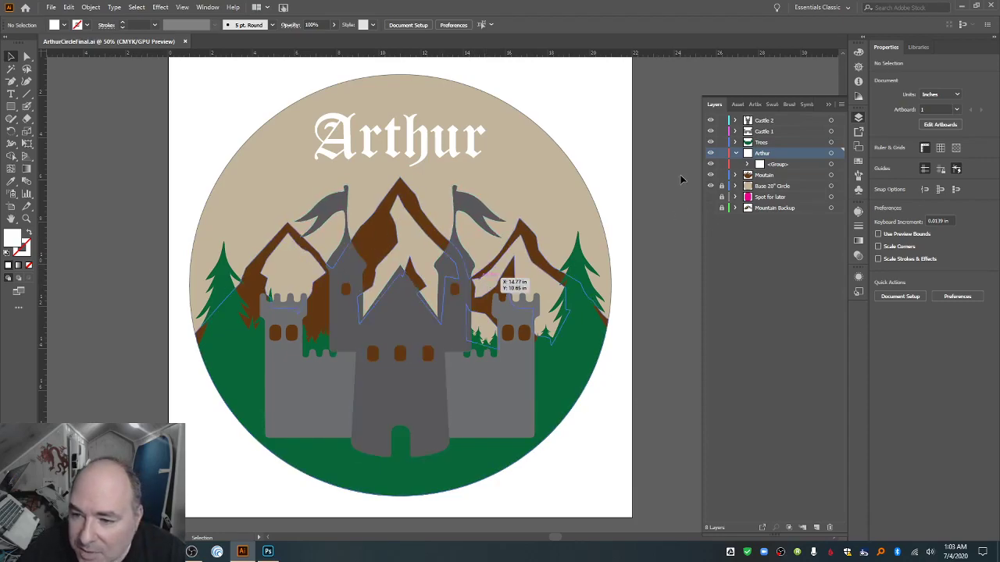
Target the Moutain layer and magnify the mountain beside the central castle tower.
click(785, 177)
click(26, 220)
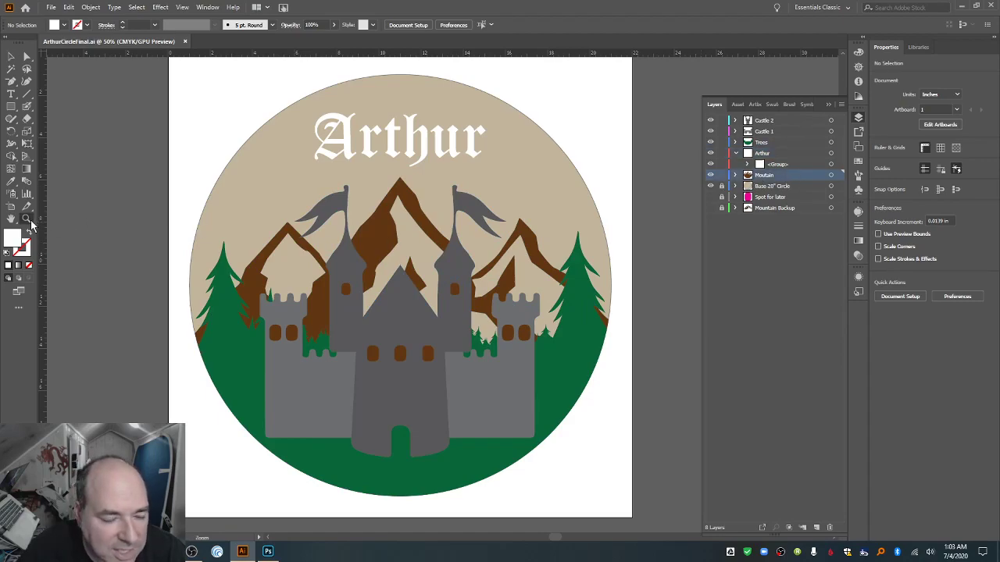
click(479, 283)
click(395, 283)
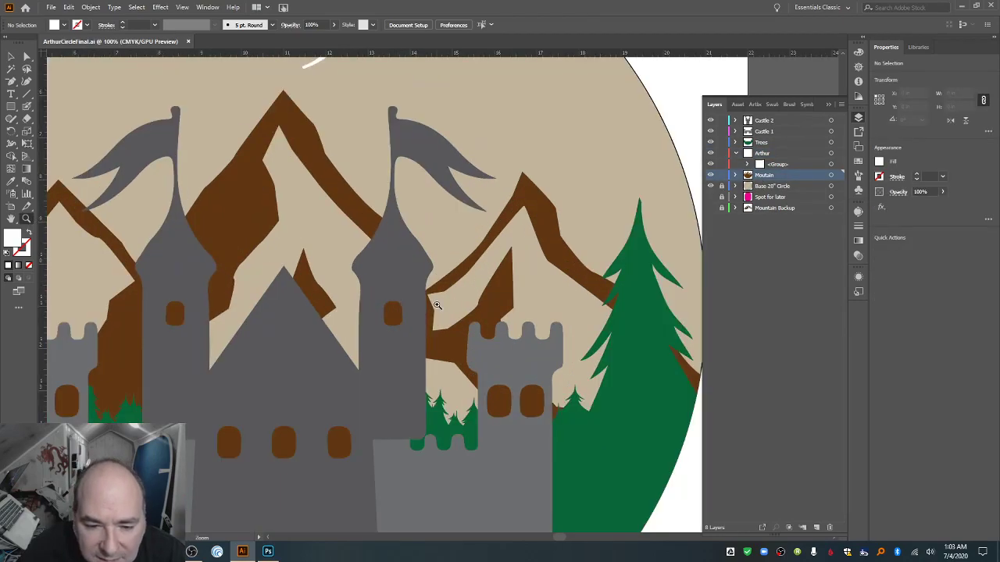
click(438, 305)
click(434, 307)
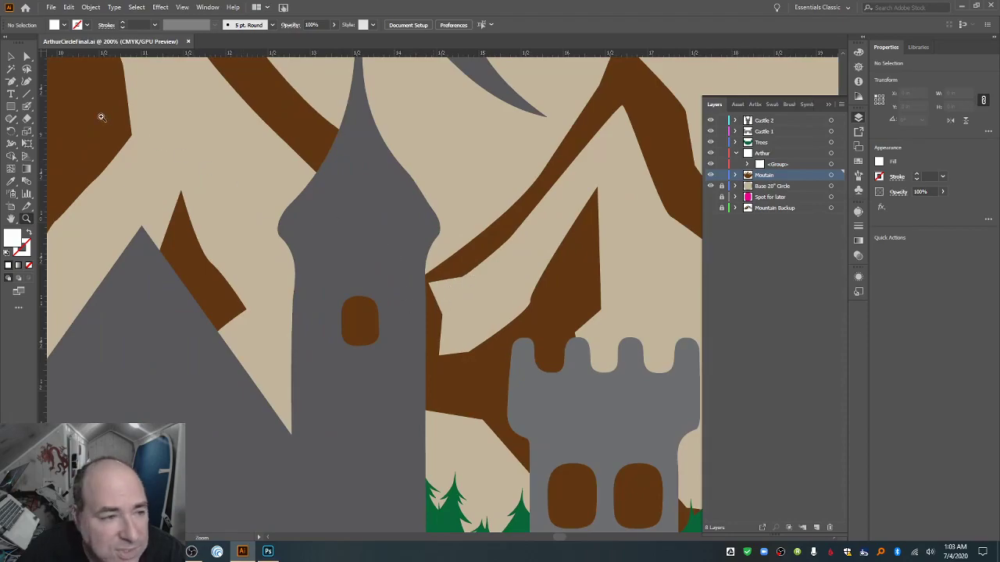
Move the mountain corner behind the castle tower's edge, then zoom back out.
click(26, 57)
drag(428, 282, 432, 291)
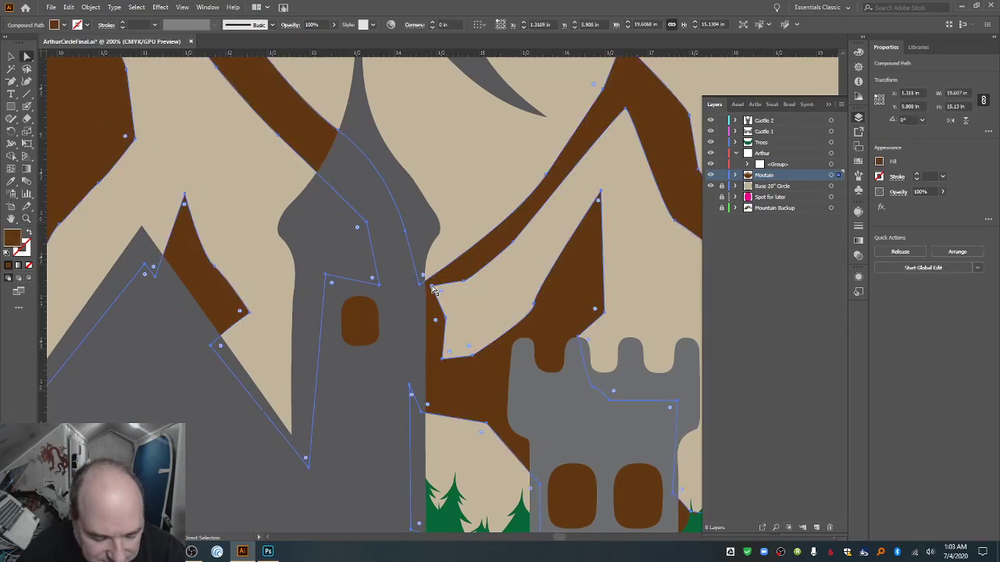
key(ctrl+z)
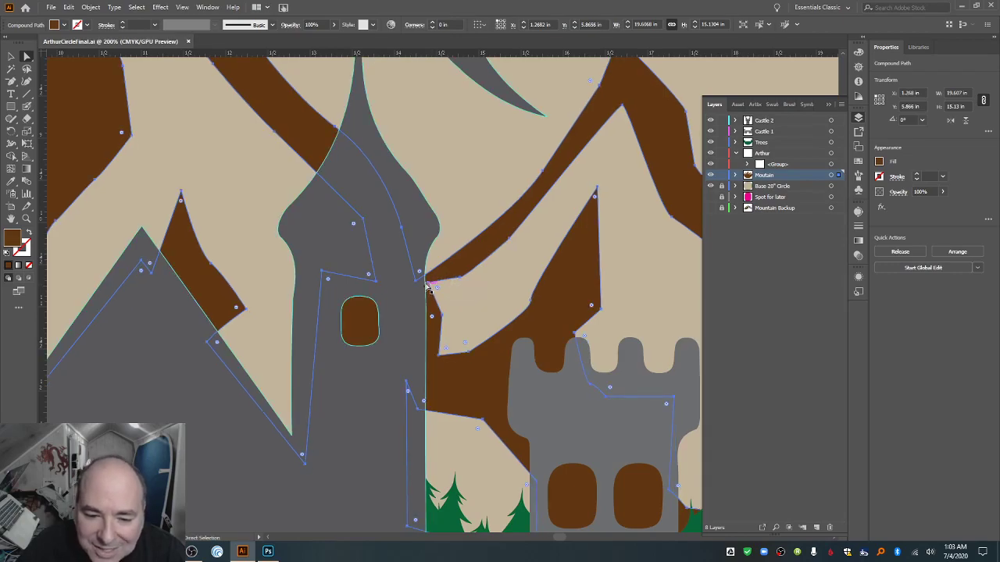
click(428, 285)
drag(428, 287, 439, 290)
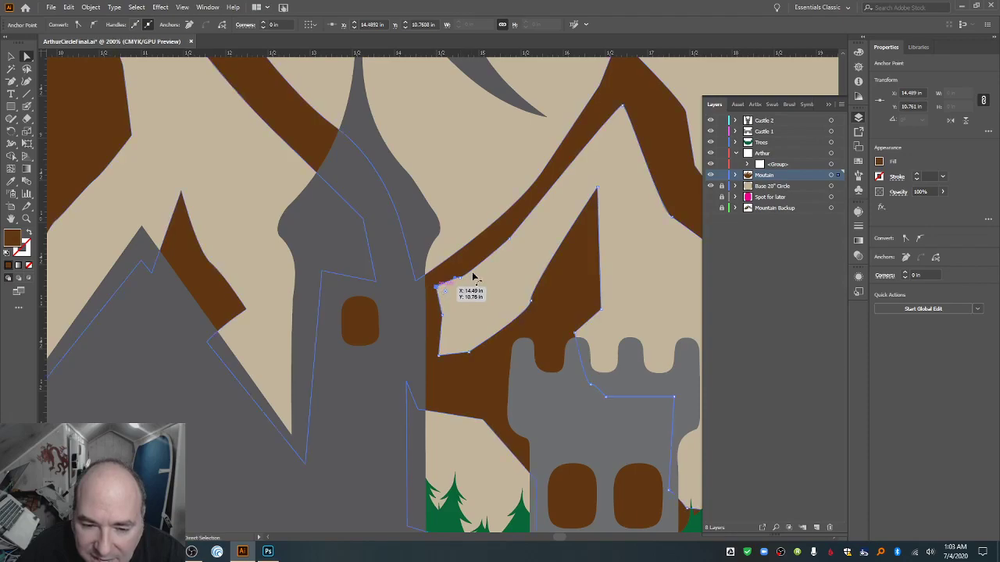
click(553, 286)
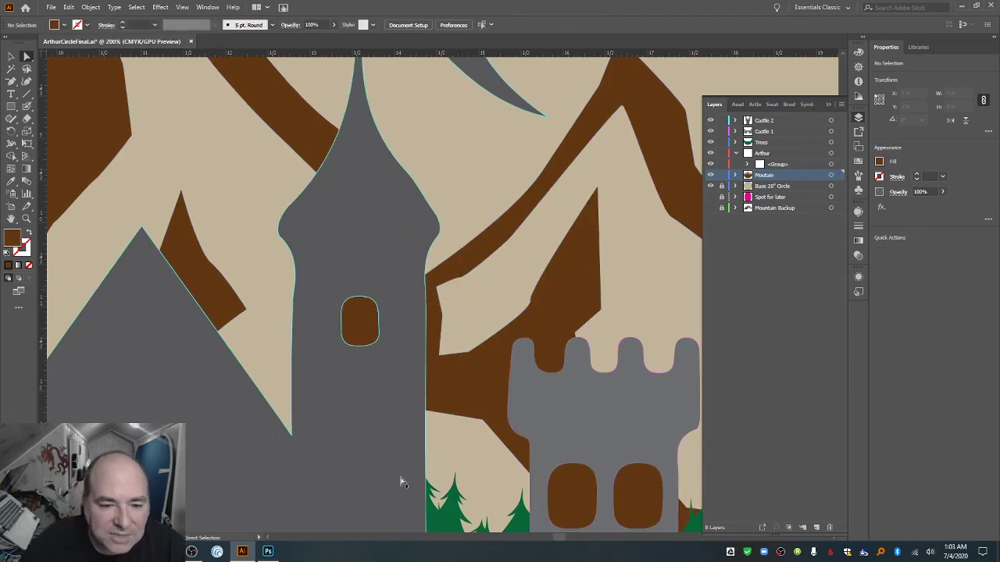
key(ctrl+minus)
key(ctrl+minus)
key(ctrl+minus)
key(ctrl+minus)
key(ctrl+minus)
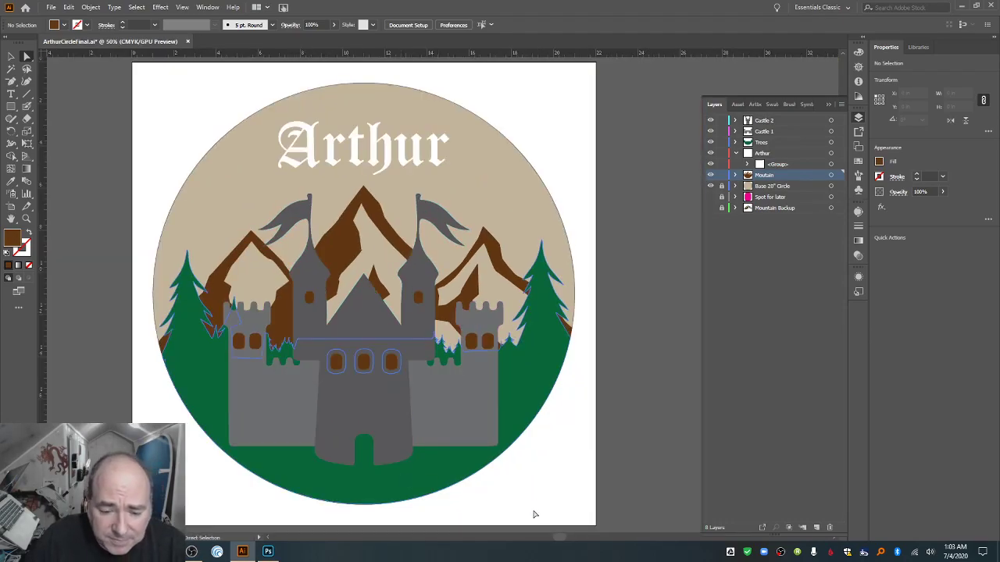
key(a)
key(ctrl+minus)
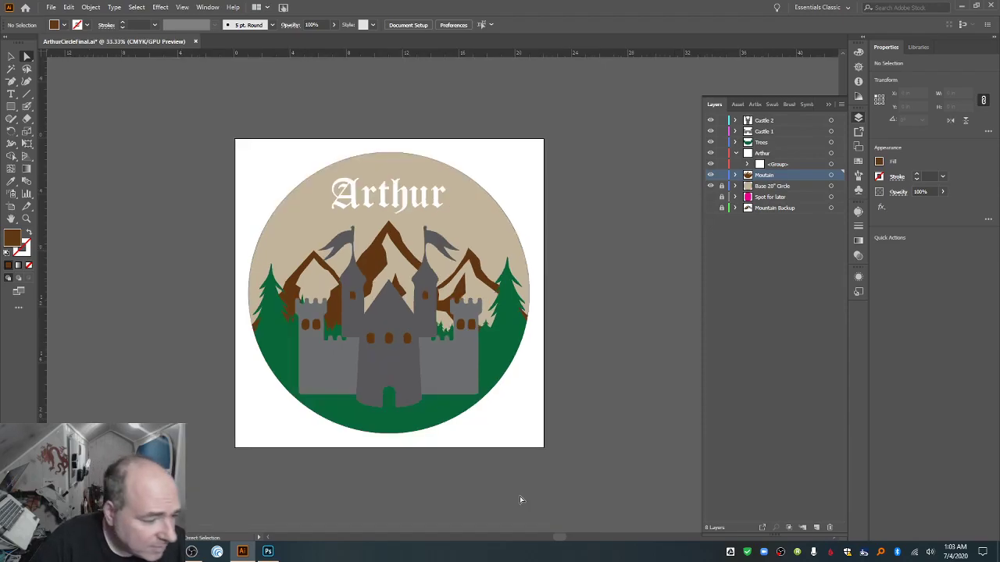